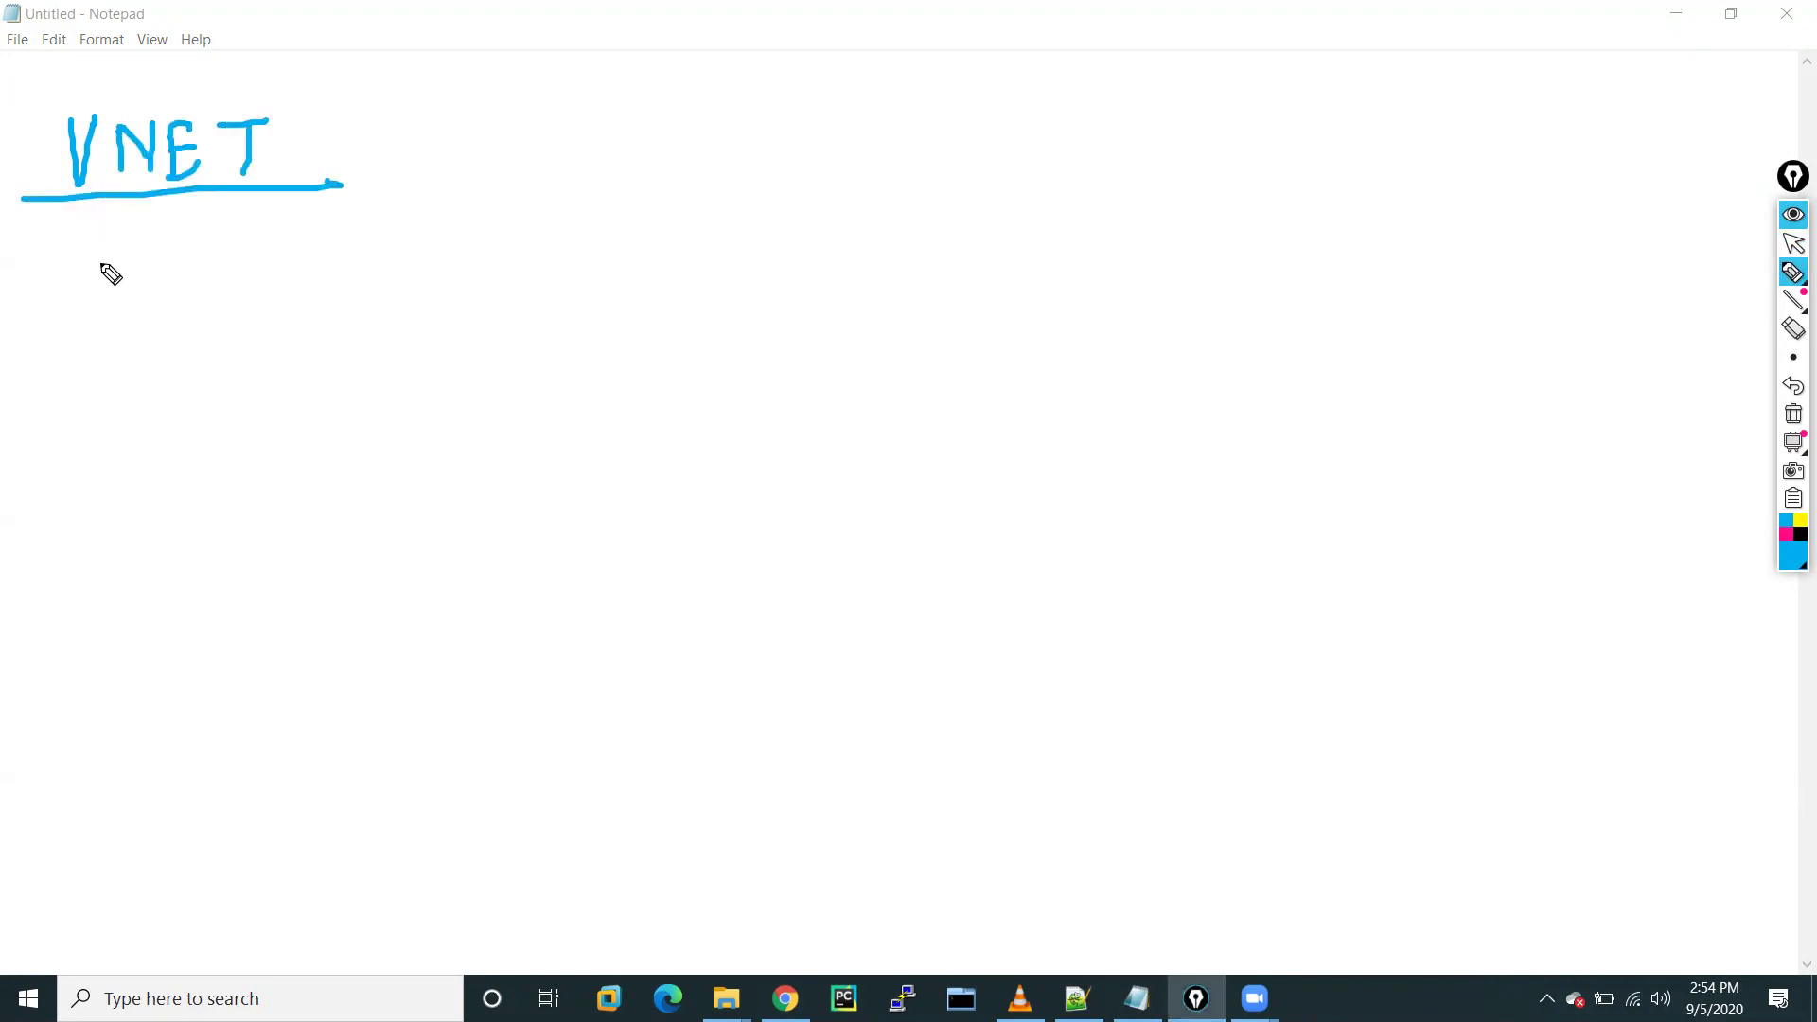
Handwrite RG under VNET, then draw an arrow to 'GUI (Portal)'
mouse_move(100, 238)
mouse_down()
mouse_move(102, 289)
mouse_move(172, 280)
mouse_up()
drag(36, 313, 196, 314)
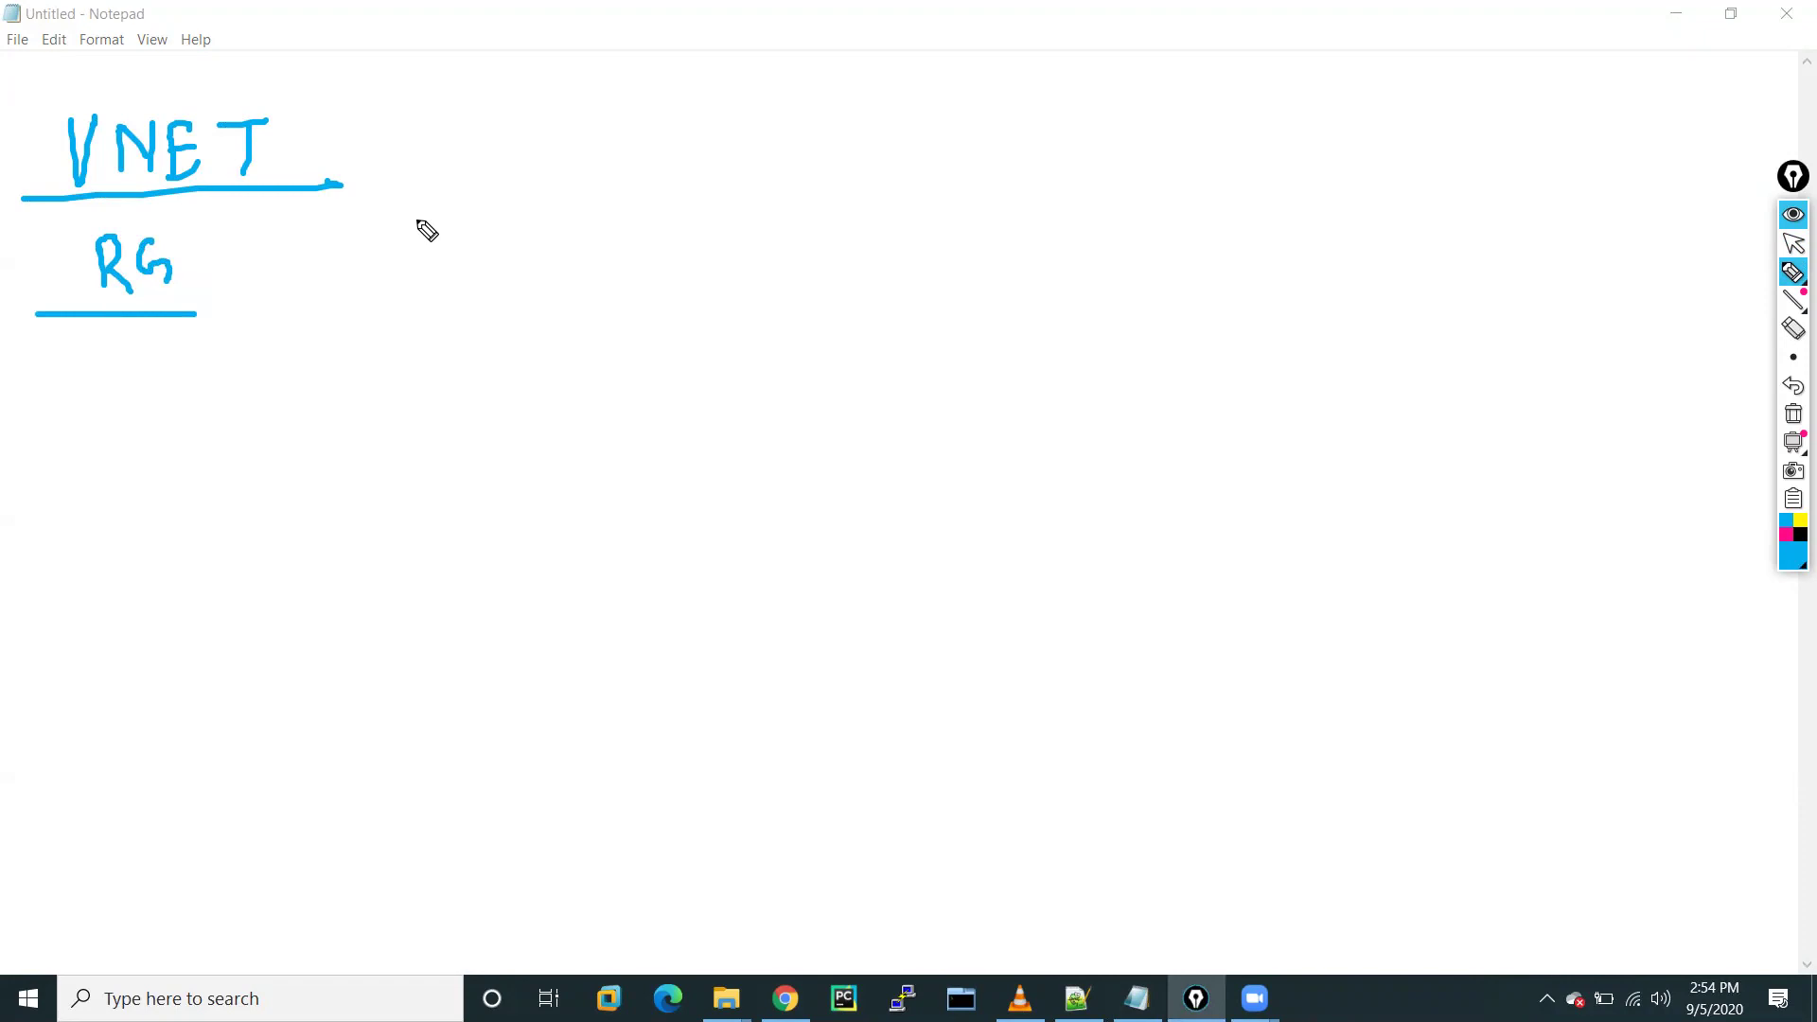
mouse_move(344, 132)
mouse_down()
mouse_move(366, 231)
mouse_move(346, 237)
mouse_up()
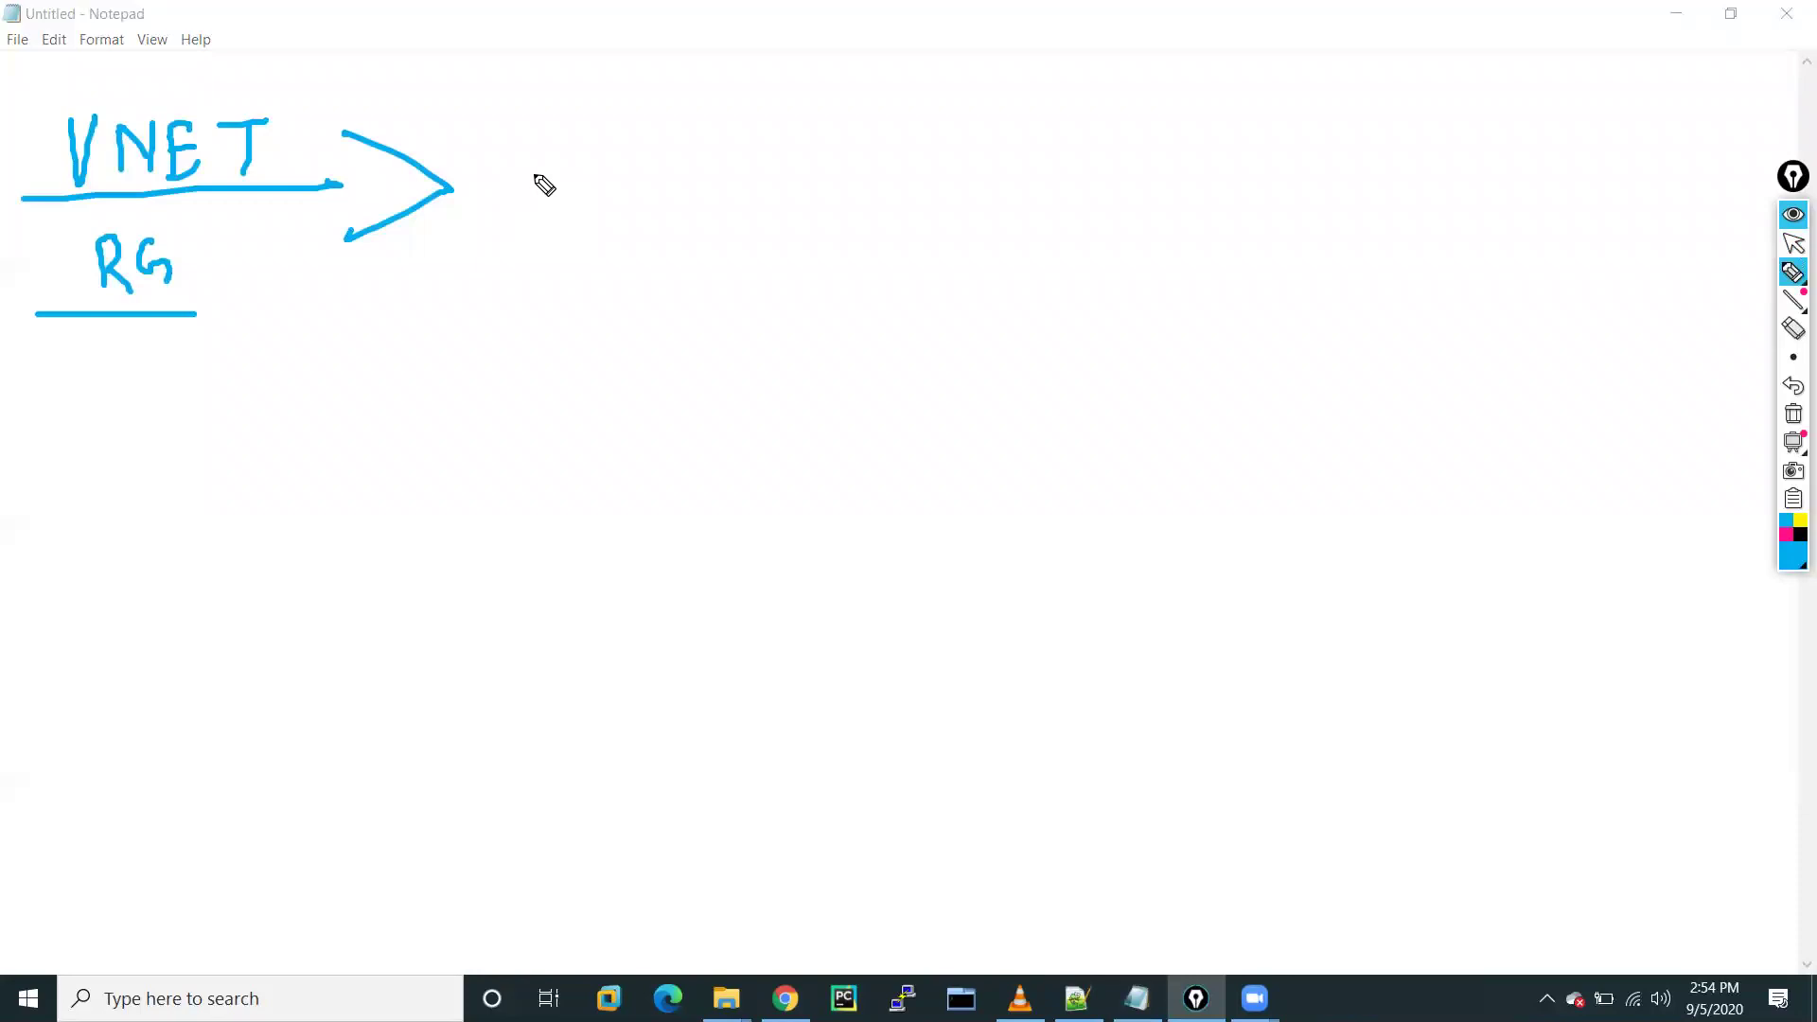
mouse_move(579, 214)
mouse_down()
mouse_move(591, 258)
mouse_move(630, 209)
mouse_move(648, 237)
mouse_move(676, 202)
mouse_up()
drag(643, 243, 678, 238)
mouse_move(821, 183)
mouse_down()
mouse_move(814, 241)
mouse_move(908, 228)
mouse_up()
mouse_move(906, 181)
mouse_down()
mouse_move(944, 213)
mouse_move(975, 199)
mouse_up()
mouse_move(996, 178)
mouse_down()
mouse_move(997, 218)
mouse_move(1046, 180)
mouse_move(1046, 205)
mouse_up()
mouse_move(1070, 157)
mouse_down()
mouse_move(1090, 184)
mouse_move(1062, 219)
mouse_up()
drag(980, 196, 1012, 189)
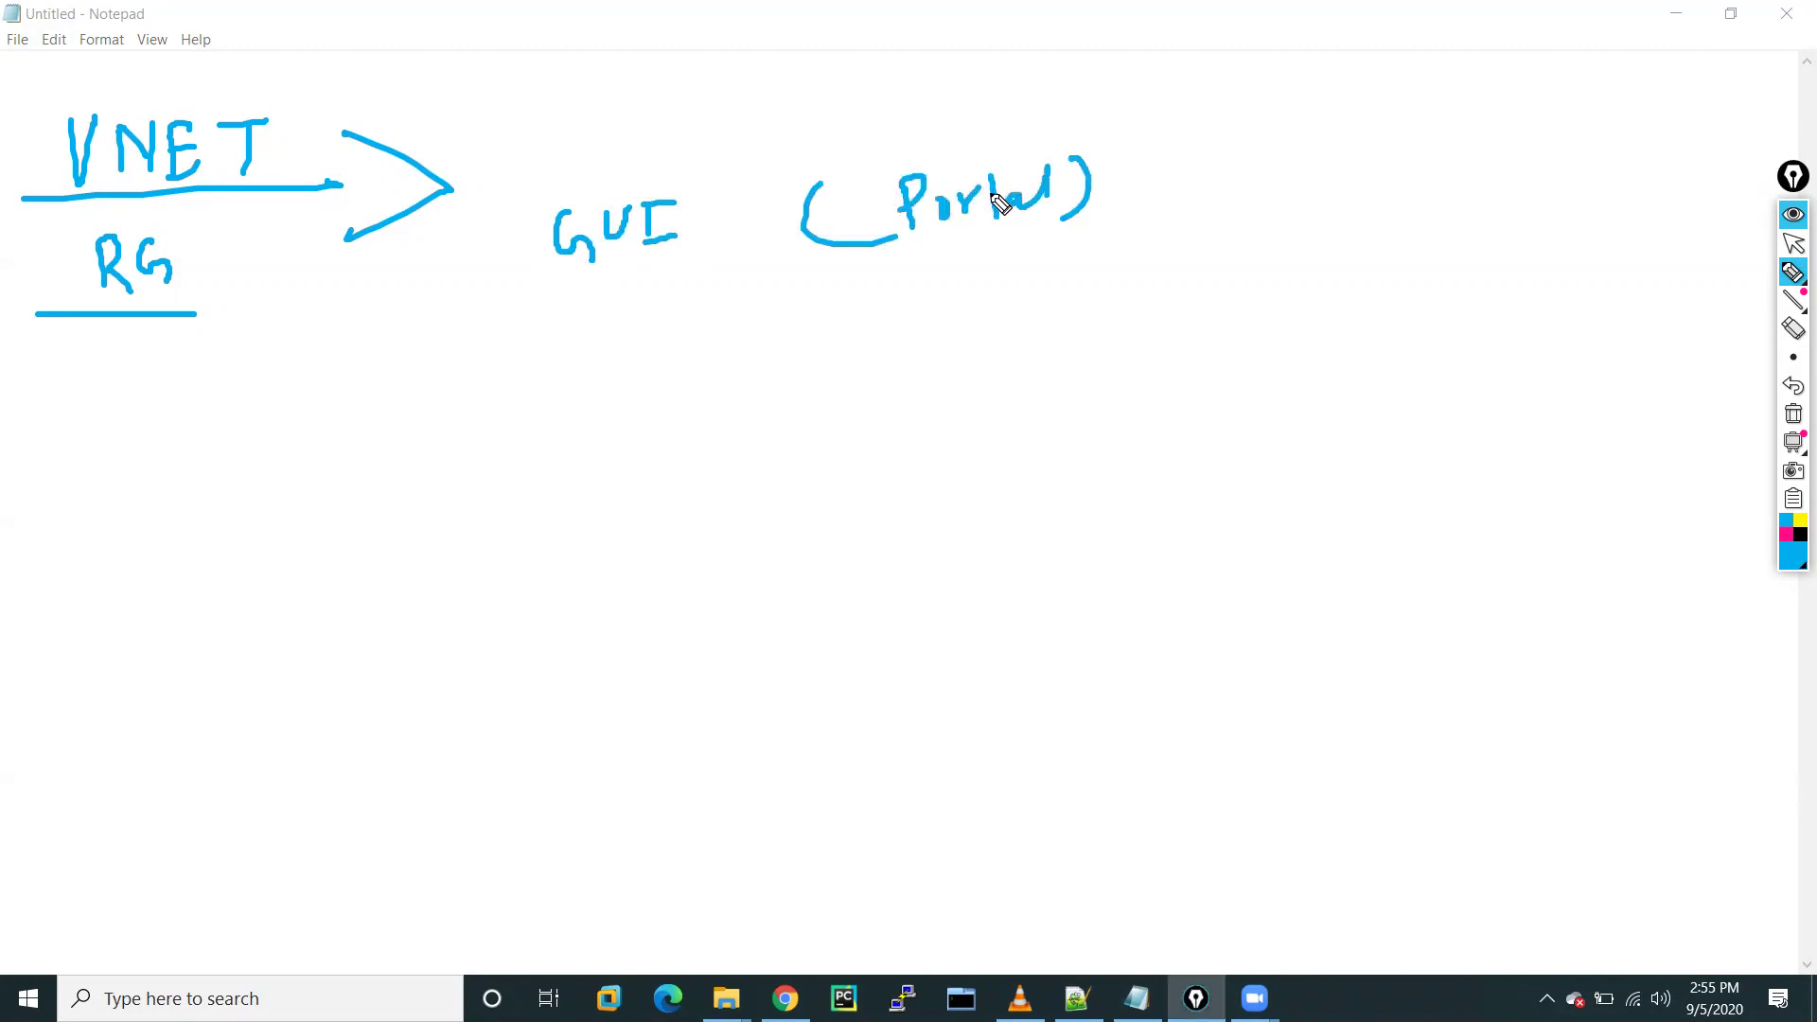
Write 'Azure CLI' and 'Powershell' below GUI and bracket all three methods
mouse_move(579, 351)
mouse_down()
mouse_move(670, 325)
mouse_move(840, 330)
mouse_up()
mouse_move(850, 292)
mouse_down()
mouse_move(869, 290)
mouse_move(863, 329)
mouse_up()
drag(850, 333, 885, 331)
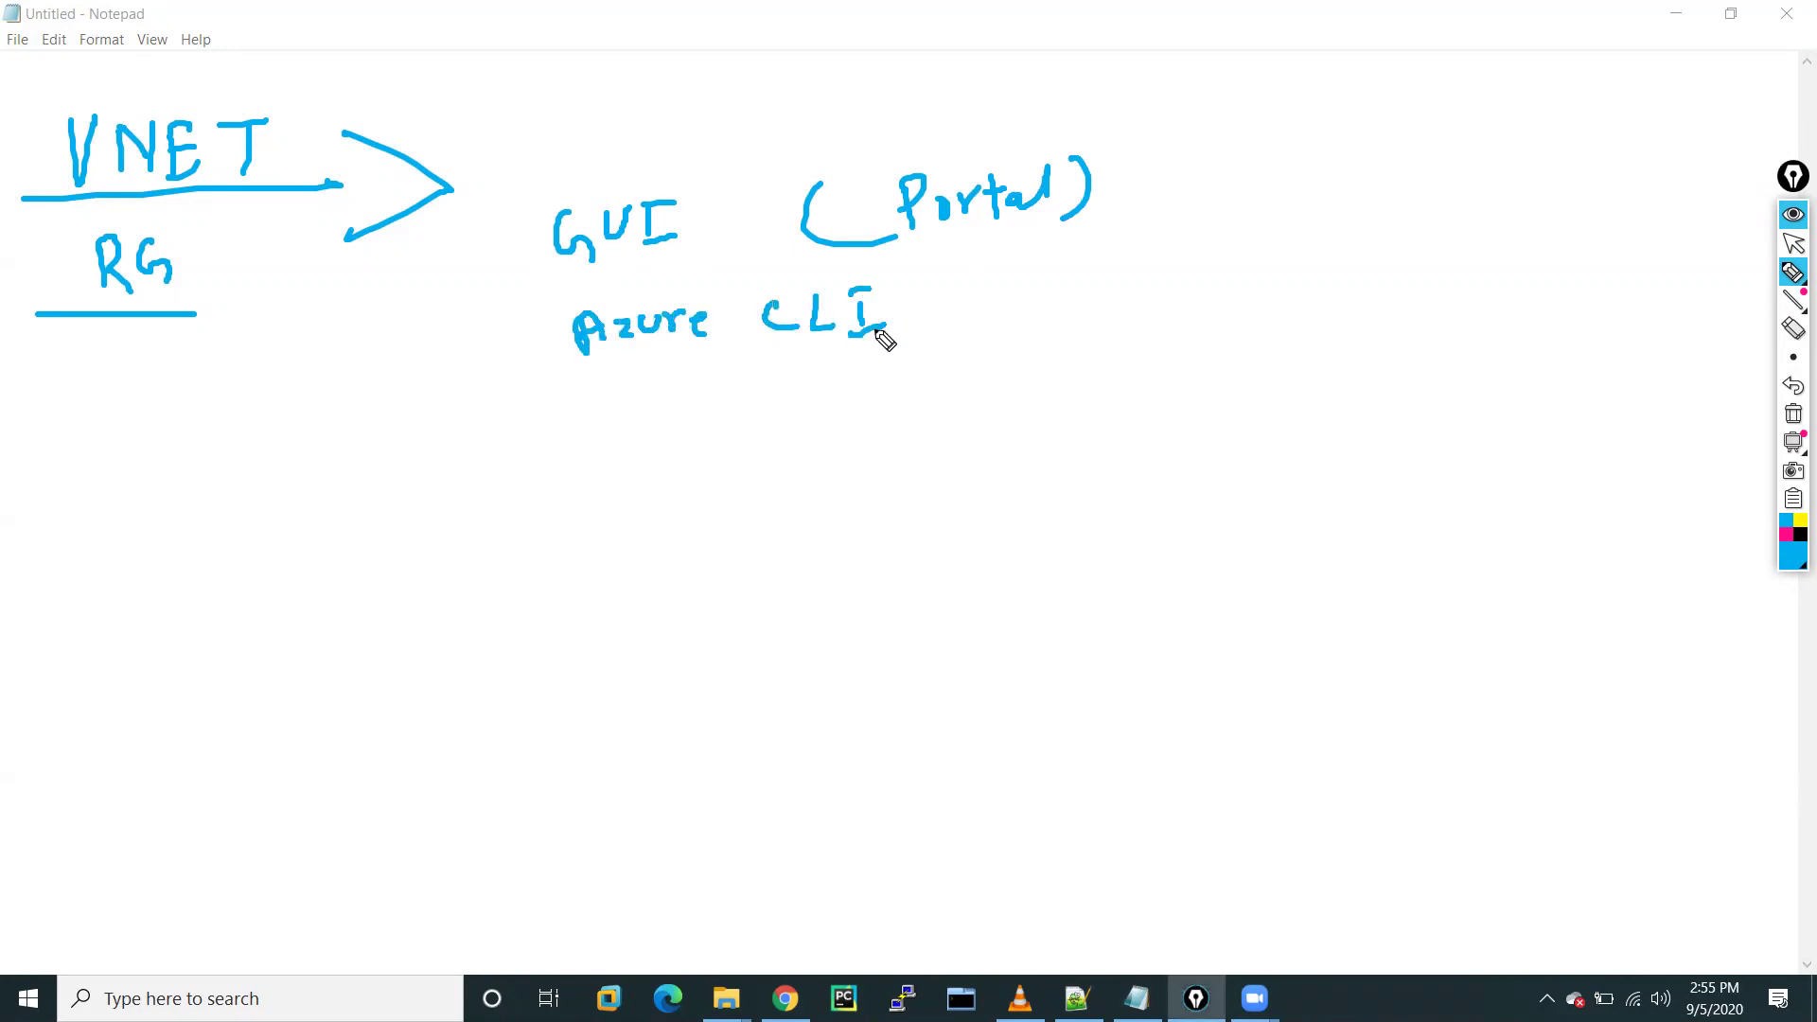
drag(597, 413, 602, 459)
mouse_move(597, 410)
mouse_down()
mouse_move(627, 431)
mouse_move(636, 414)
mouse_move(798, 433)
mouse_up()
drag(805, 426, 837, 431)
drag(851, 388, 855, 428)
mouse_move(552, 184)
mouse_down()
mouse_move(527, 186)
mouse_move(605, 452)
mouse_up()
mouse_move(1120, 149)
mouse_down()
mouse_move(1188, 442)
mouse_move(1078, 468)
mouse_up()
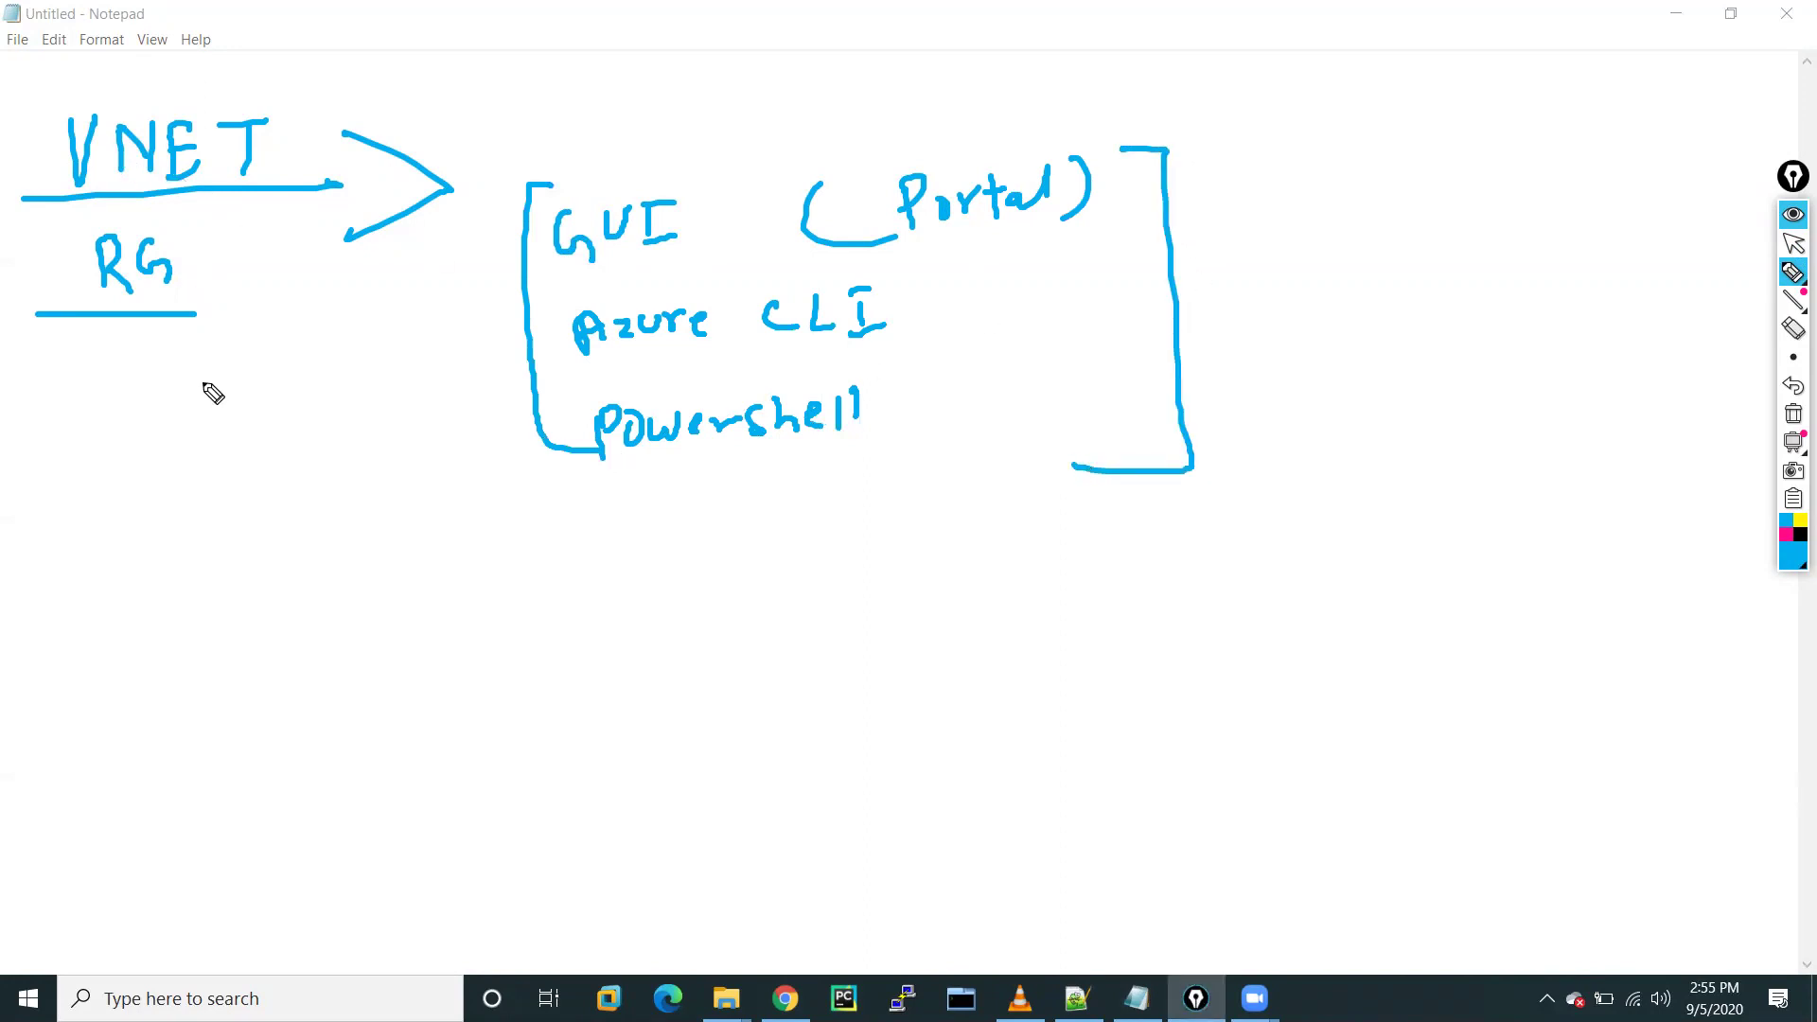
Draw a downward arrow from VNET and write 'Subnets' beneath it
drag(244, 187, 272, 415)
mouse_move(220, 383)
mouse_down()
mouse_move(271, 415)
mouse_move(305, 388)
mouse_up()
mouse_move(208, 490)
mouse_down()
mouse_move(237, 515)
mouse_move(402, 490)
mouse_up()
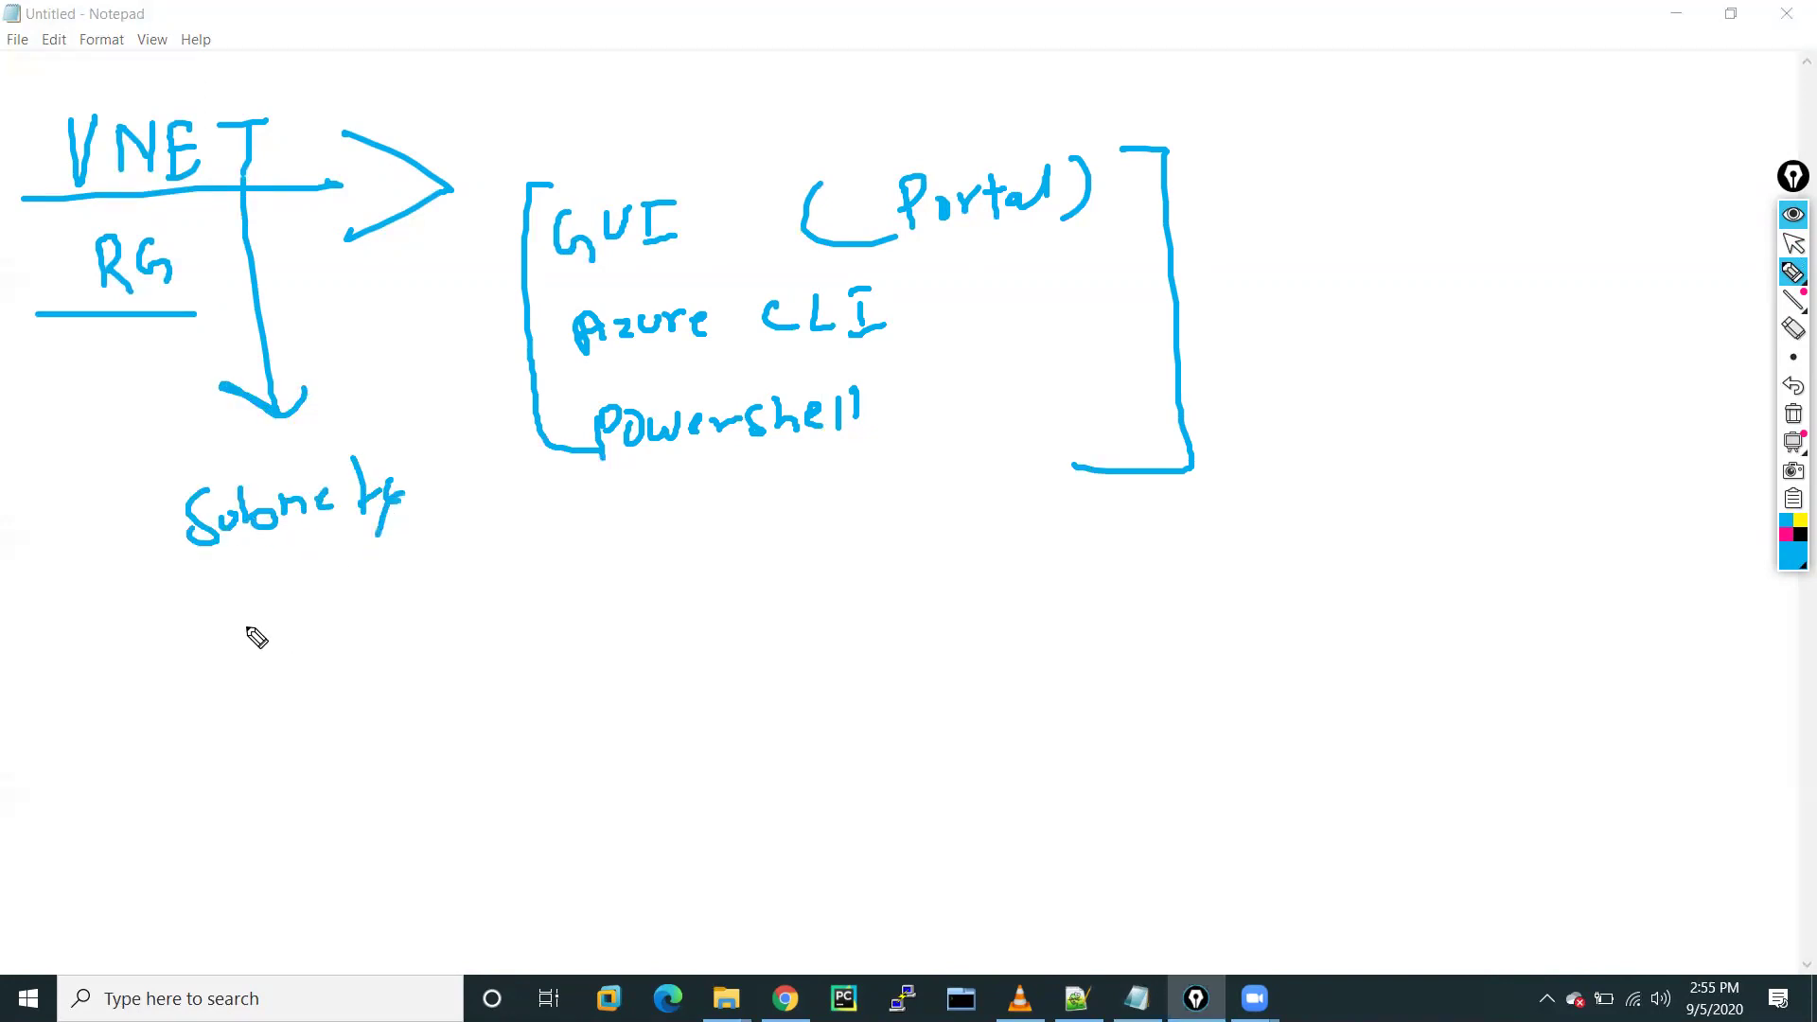
Handwrite NSG and ASG beneath Subnets
mouse_move(220, 649)
mouse_down()
mouse_move(227, 628)
mouse_move(275, 641)
mouse_move(303, 608)
mouse_move(280, 645)
mouse_move(347, 626)
mouse_up()
mouse_move(252, 697)
mouse_down()
mouse_move(255, 737)
mouse_move(276, 717)
mouse_up()
mouse_move(316, 685)
mouse_down()
mouse_move(304, 722)
mouse_move(341, 690)
mouse_move(350, 721)
mouse_up()
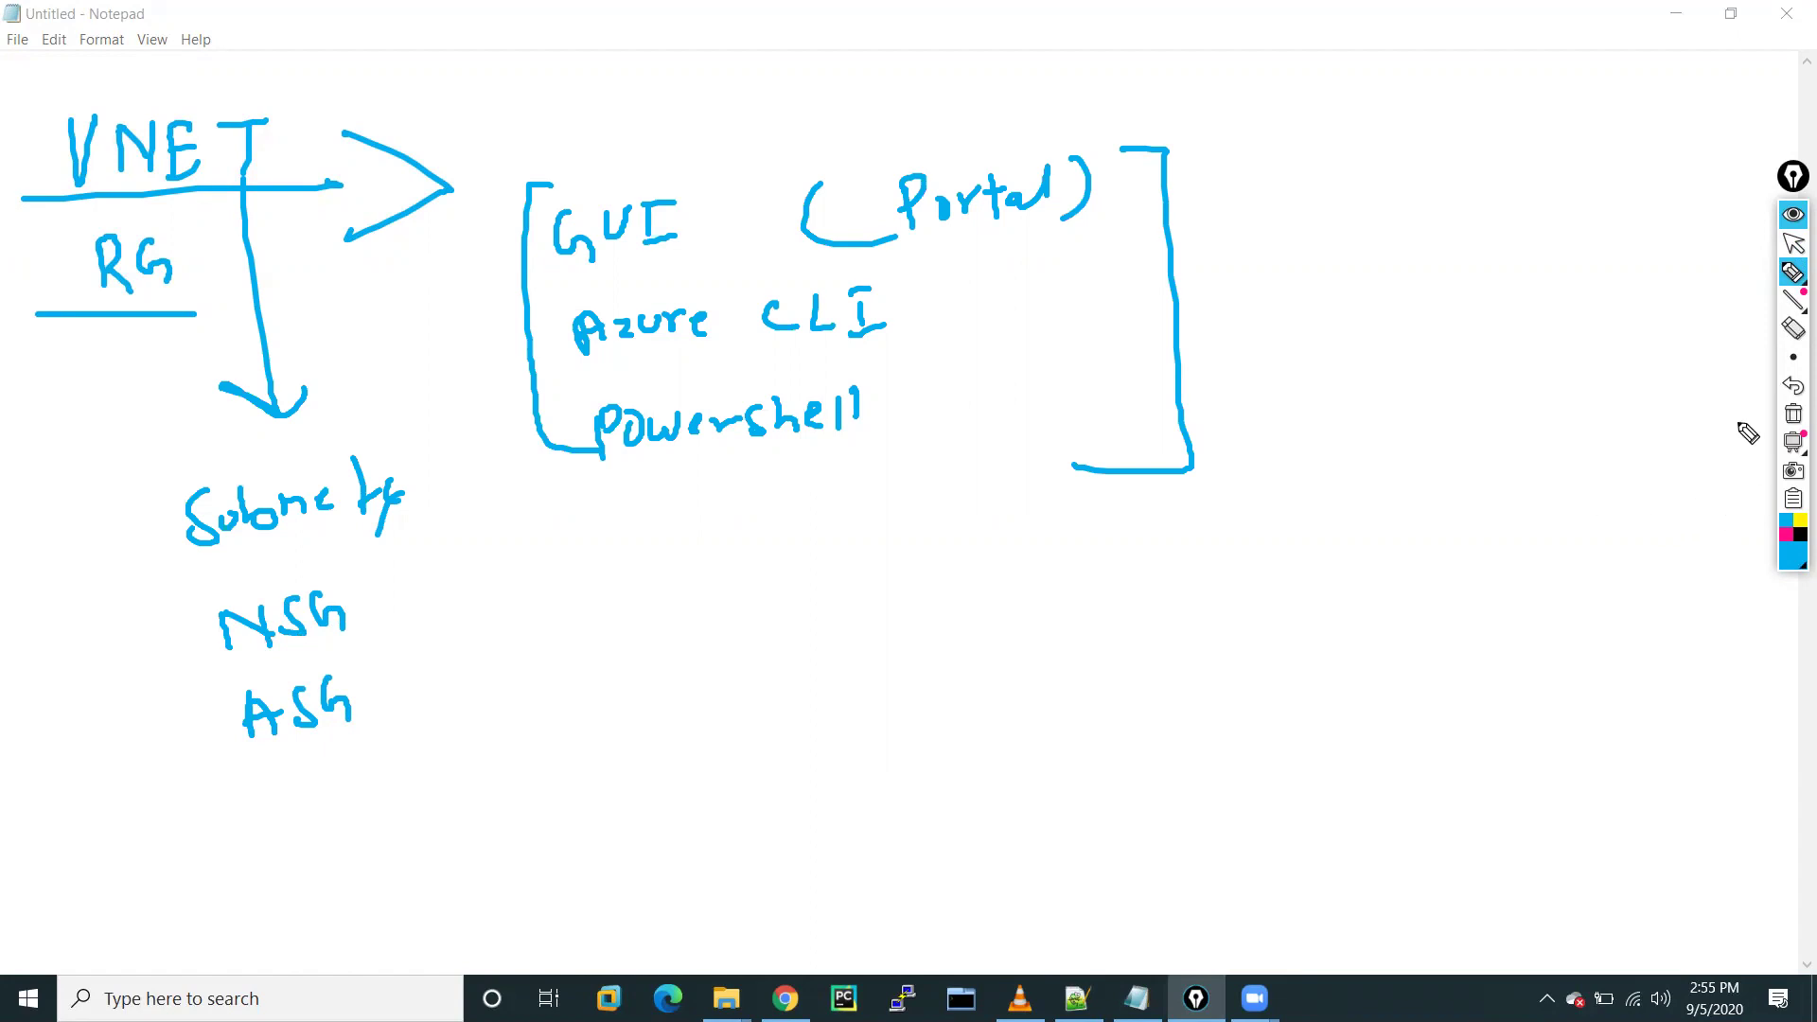
Circle VNET and RG, point an arrow at (Portal), then clear all annotations
mouse_move(194, 83)
mouse_down()
mouse_move(24, 190)
mouse_move(300, 297)
mouse_move(182, 69)
mouse_up()
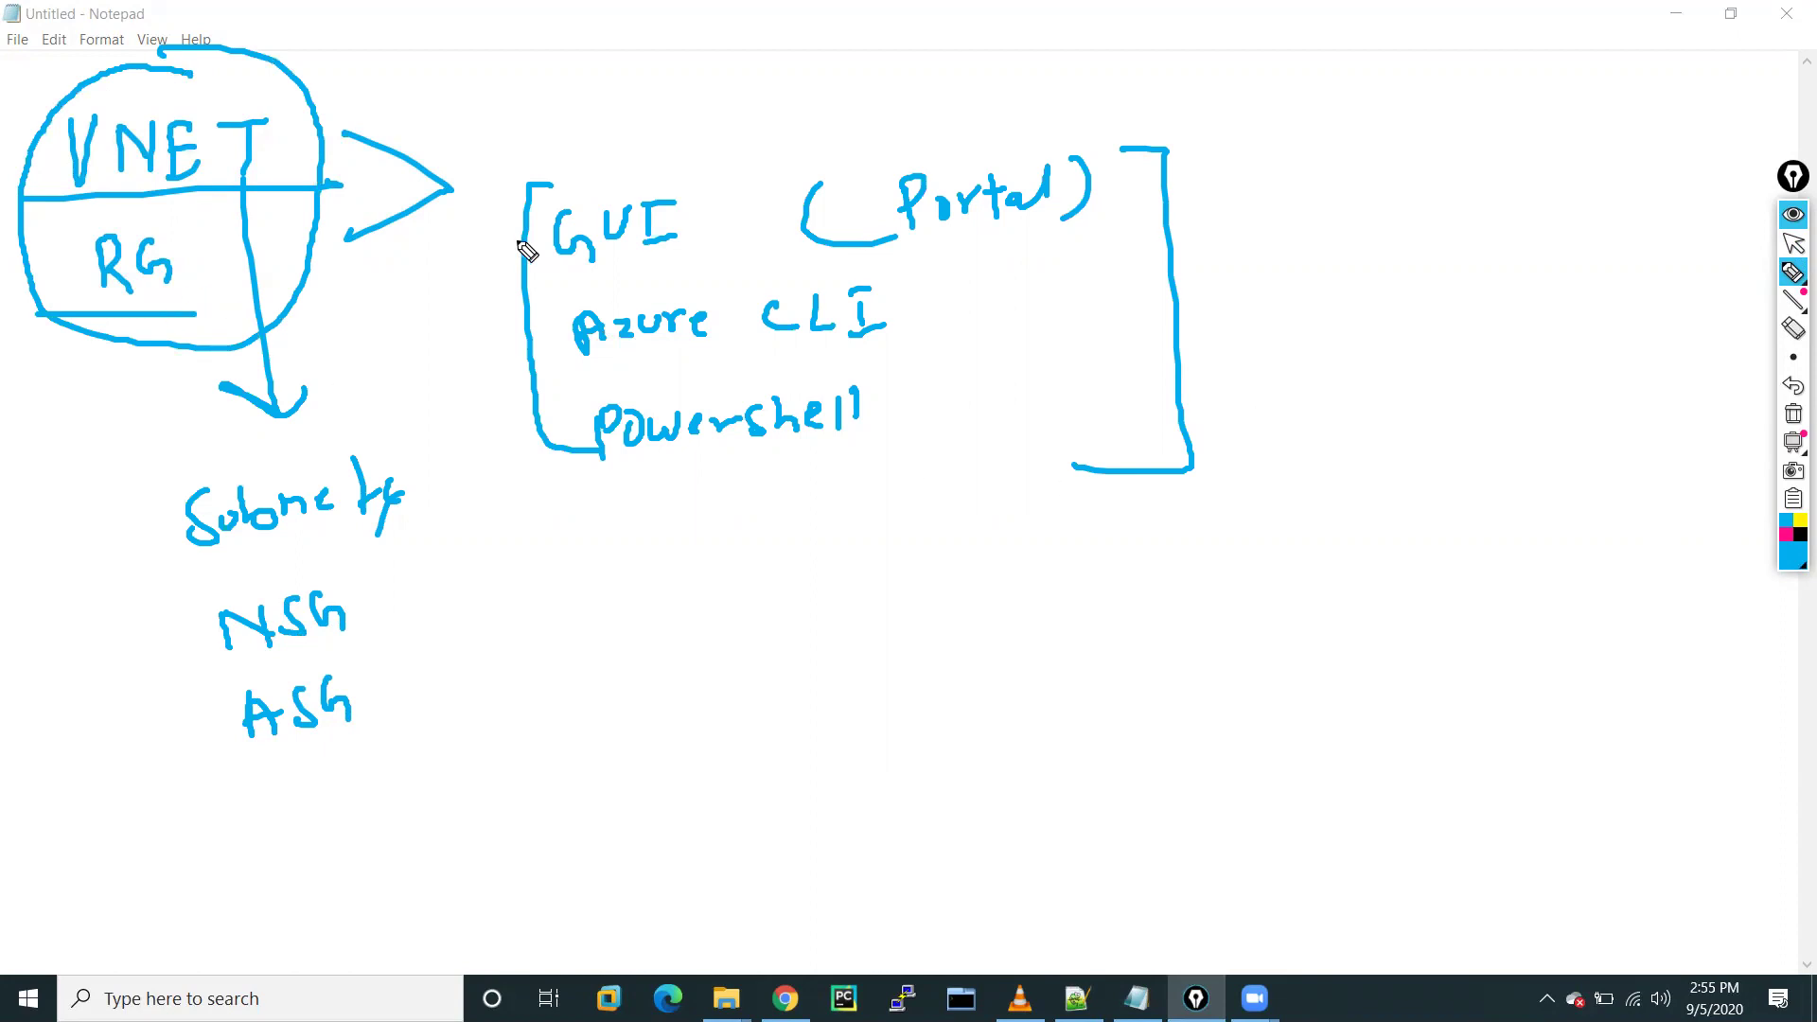
drag(1144, 186, 1173, 210)
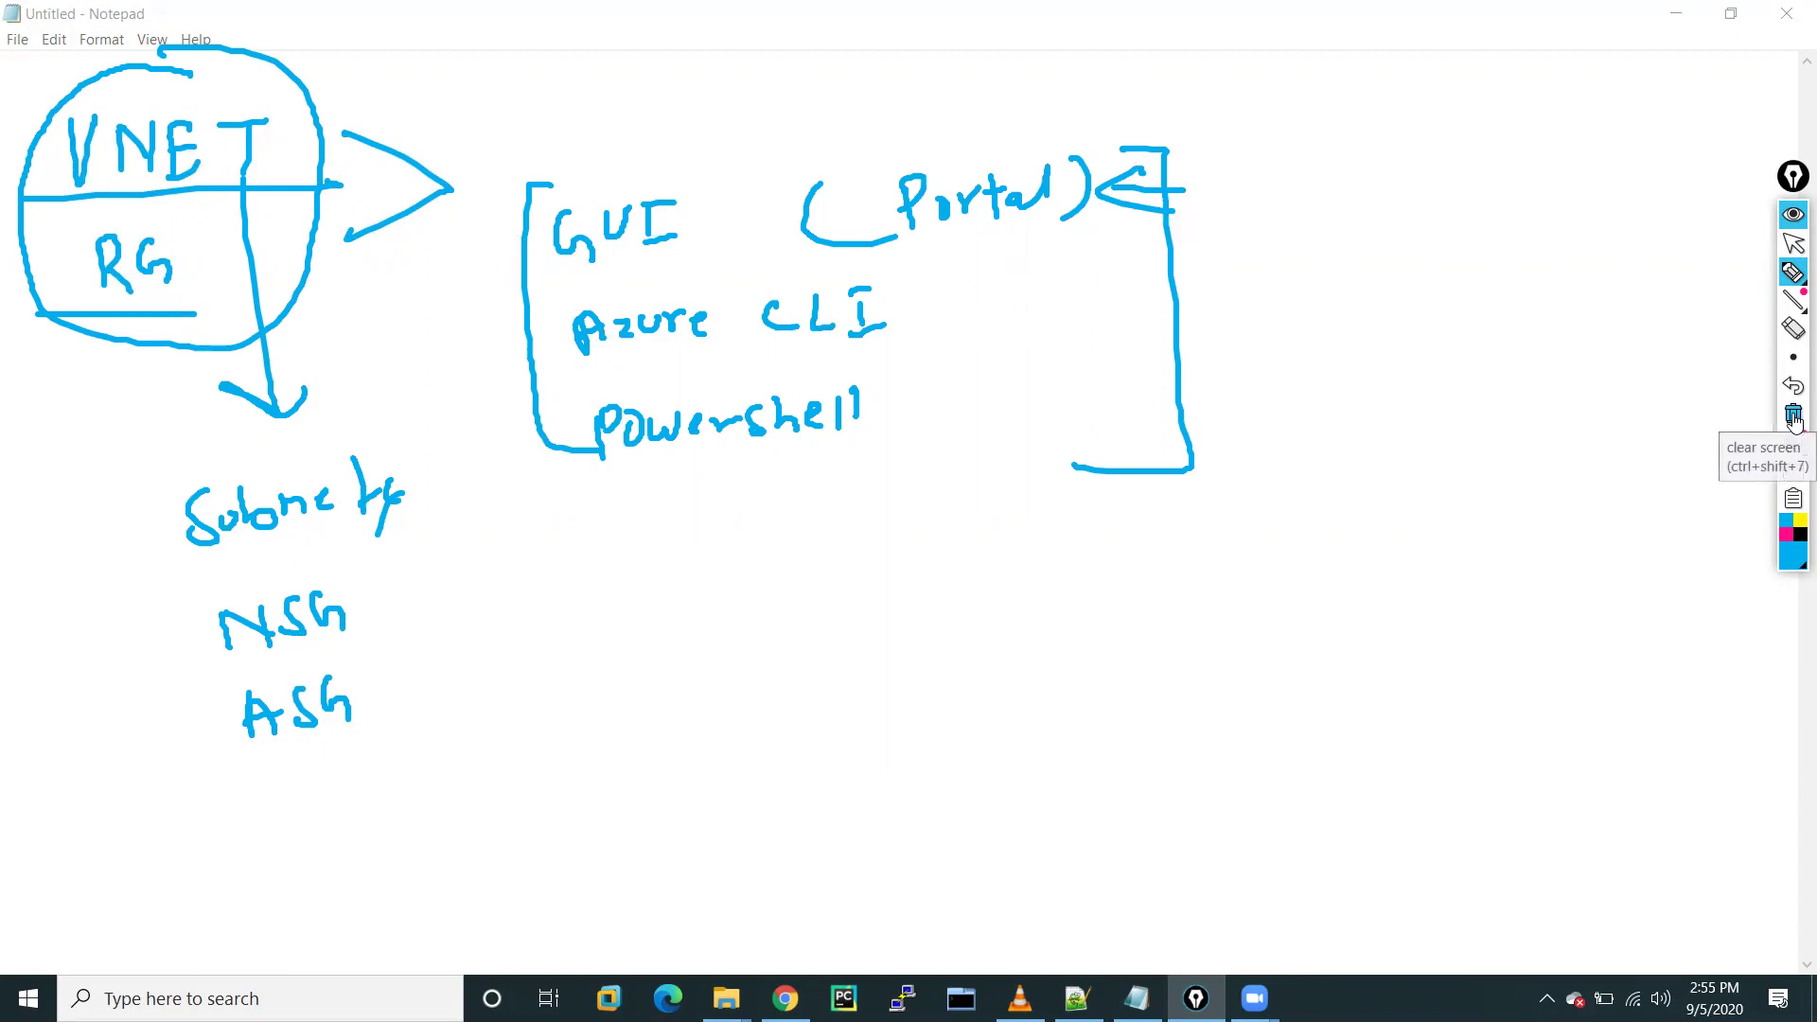
click(1793, 417)
click(1794, 243)
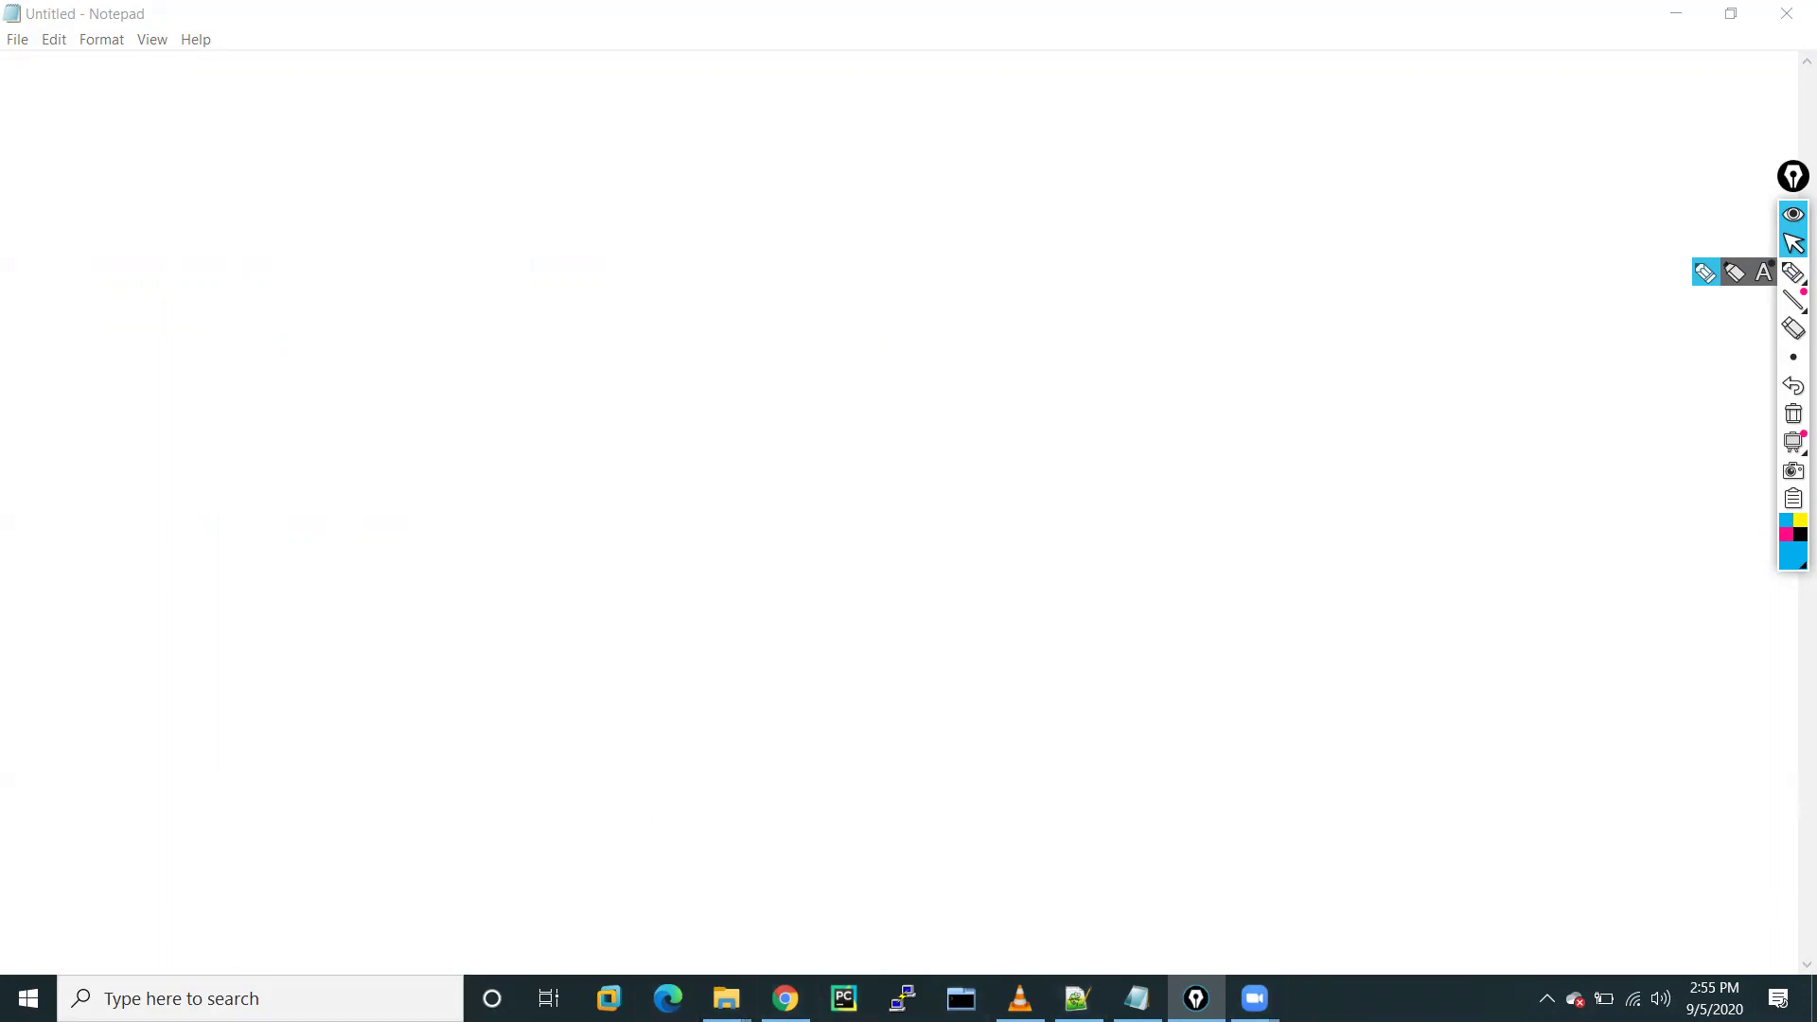
Open Virtual networks from All services by filtering for 'virt'
click(785, 998)
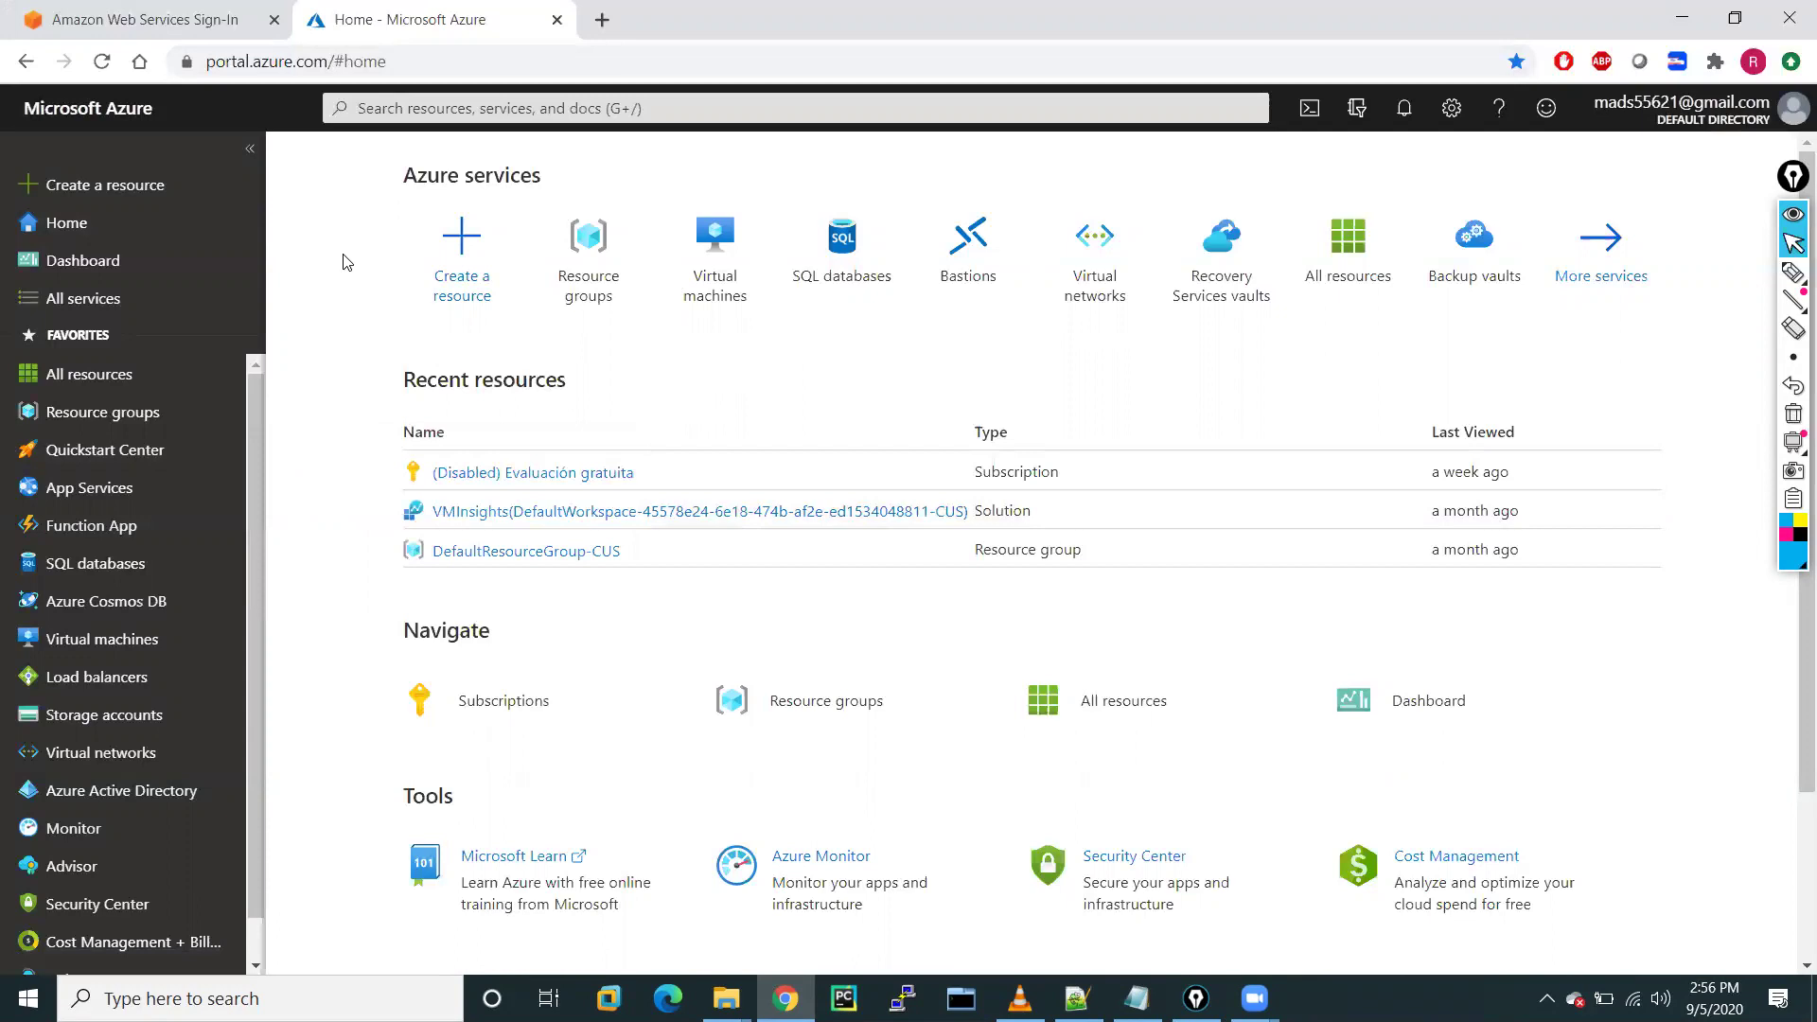
click(62, 308)
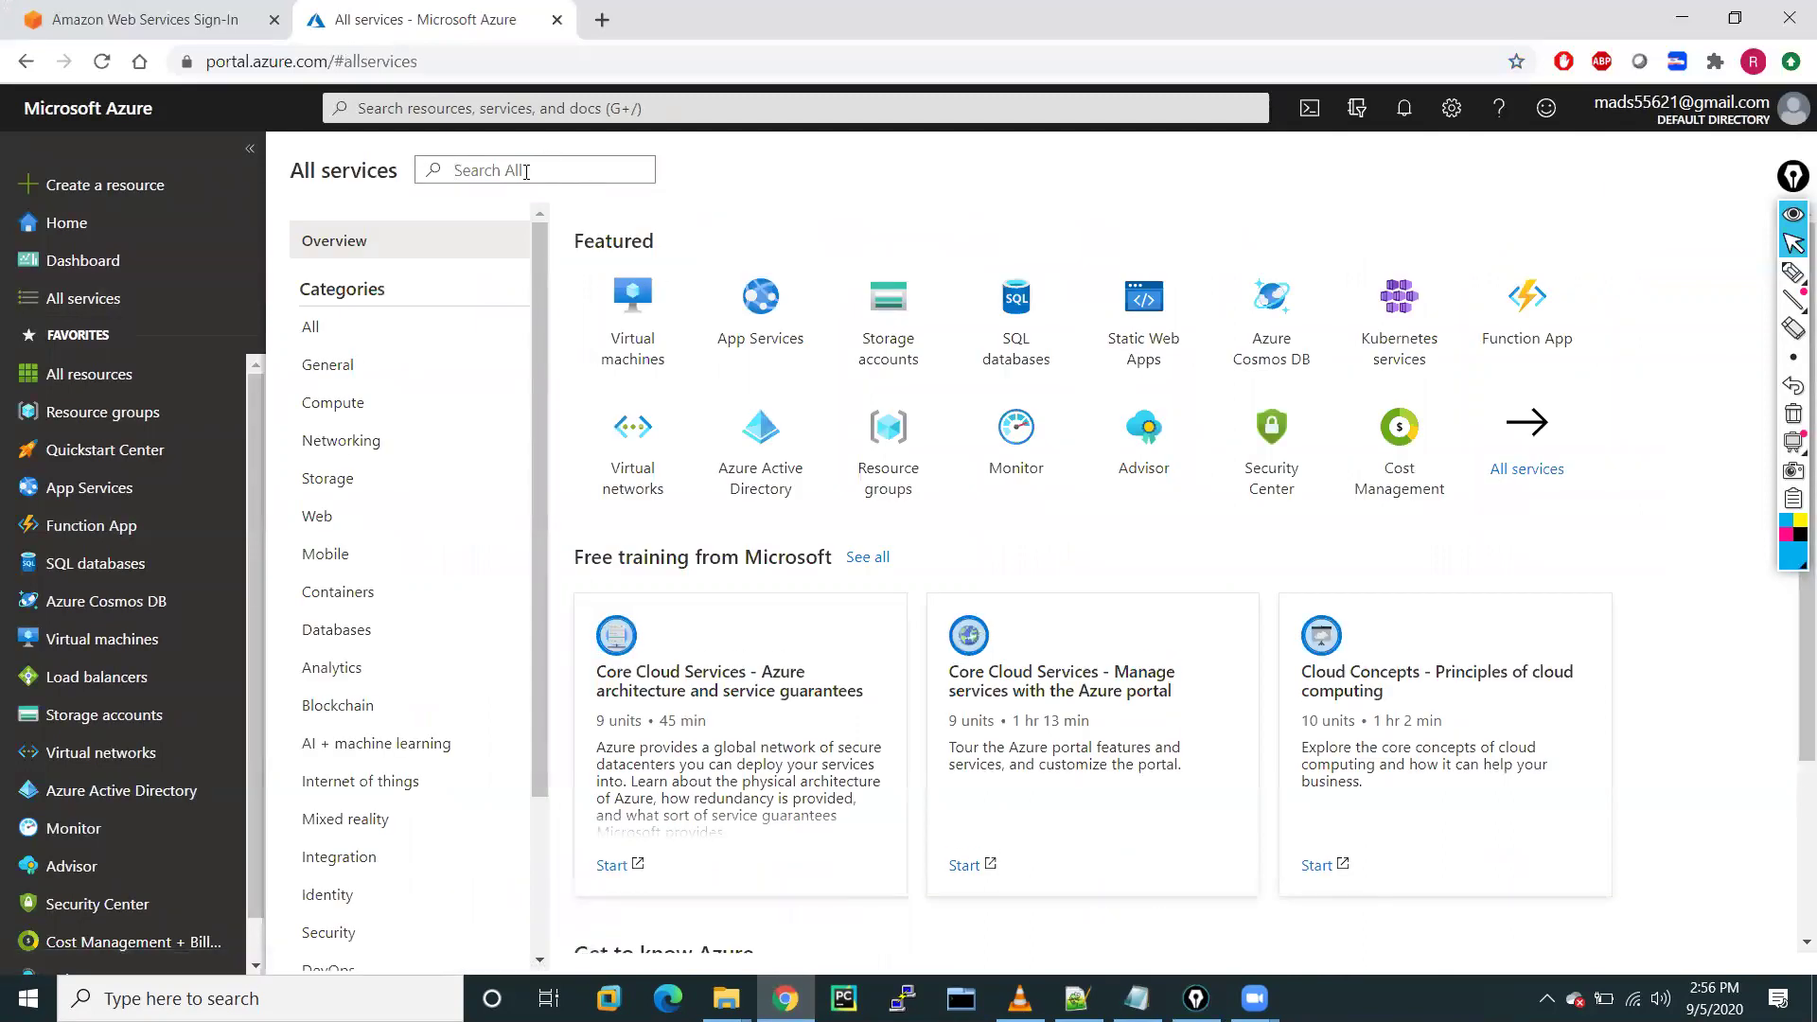
text(virtual)
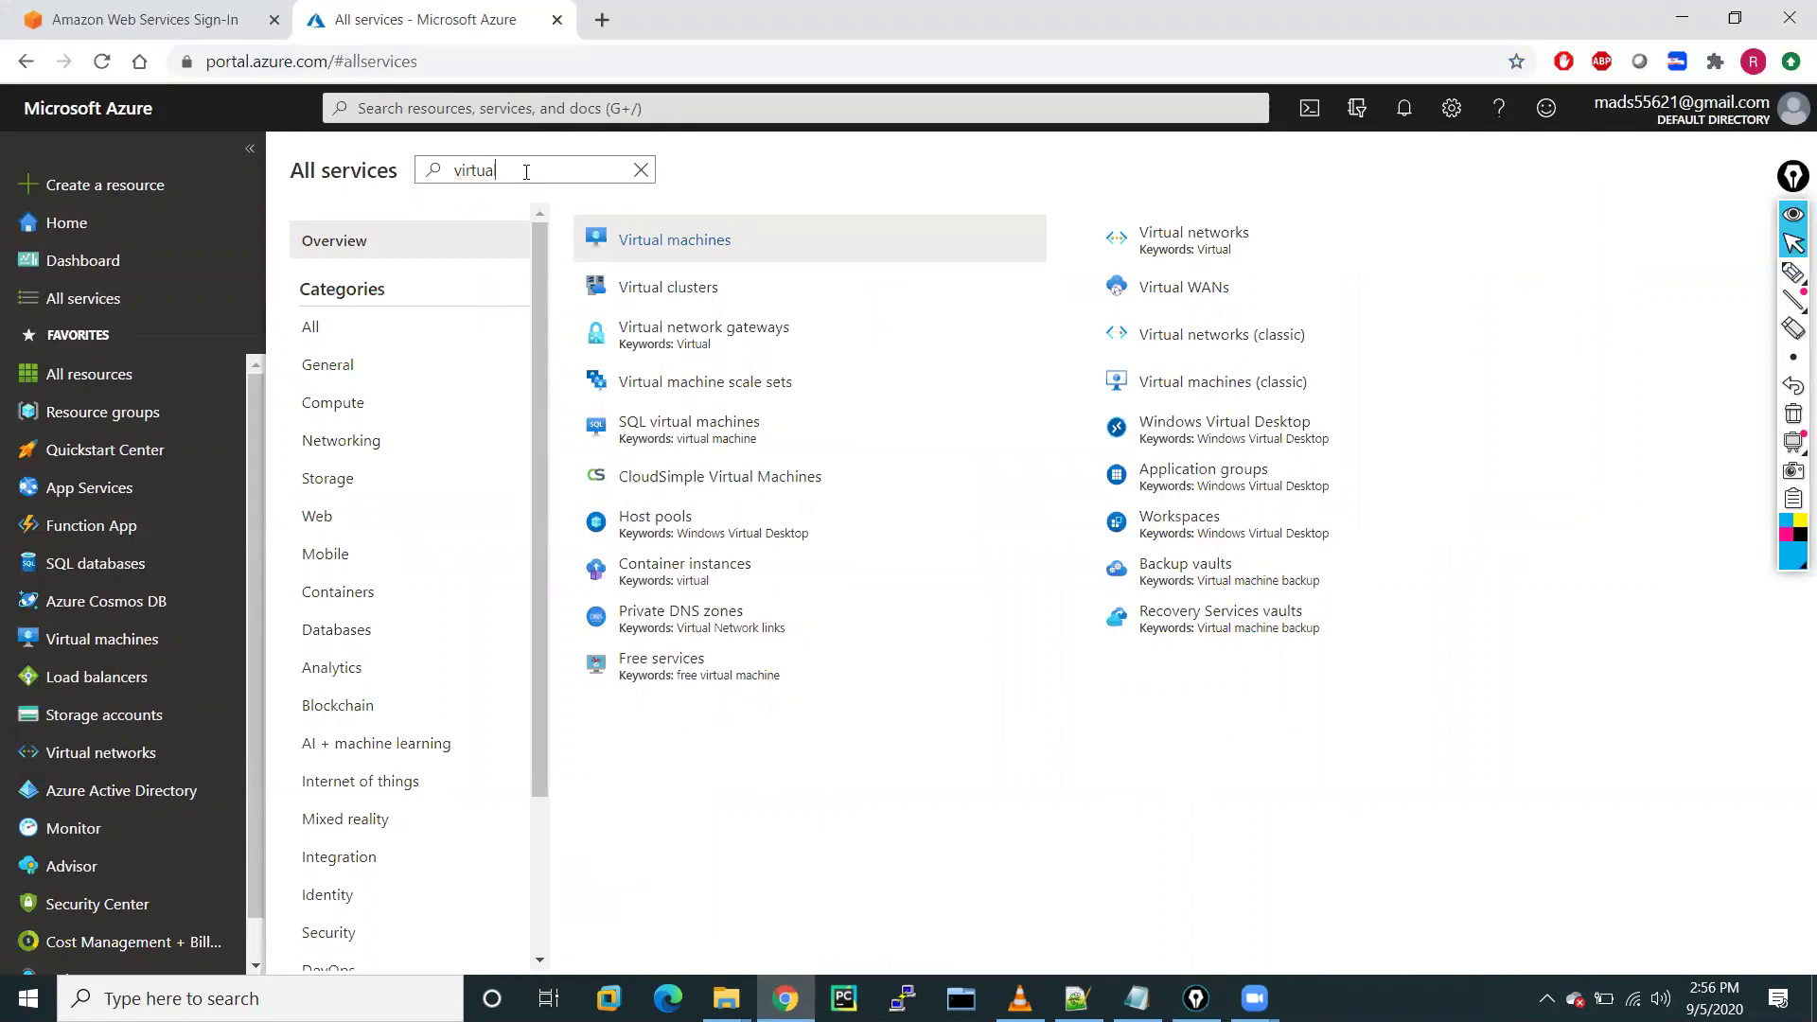
click(1203, 250)
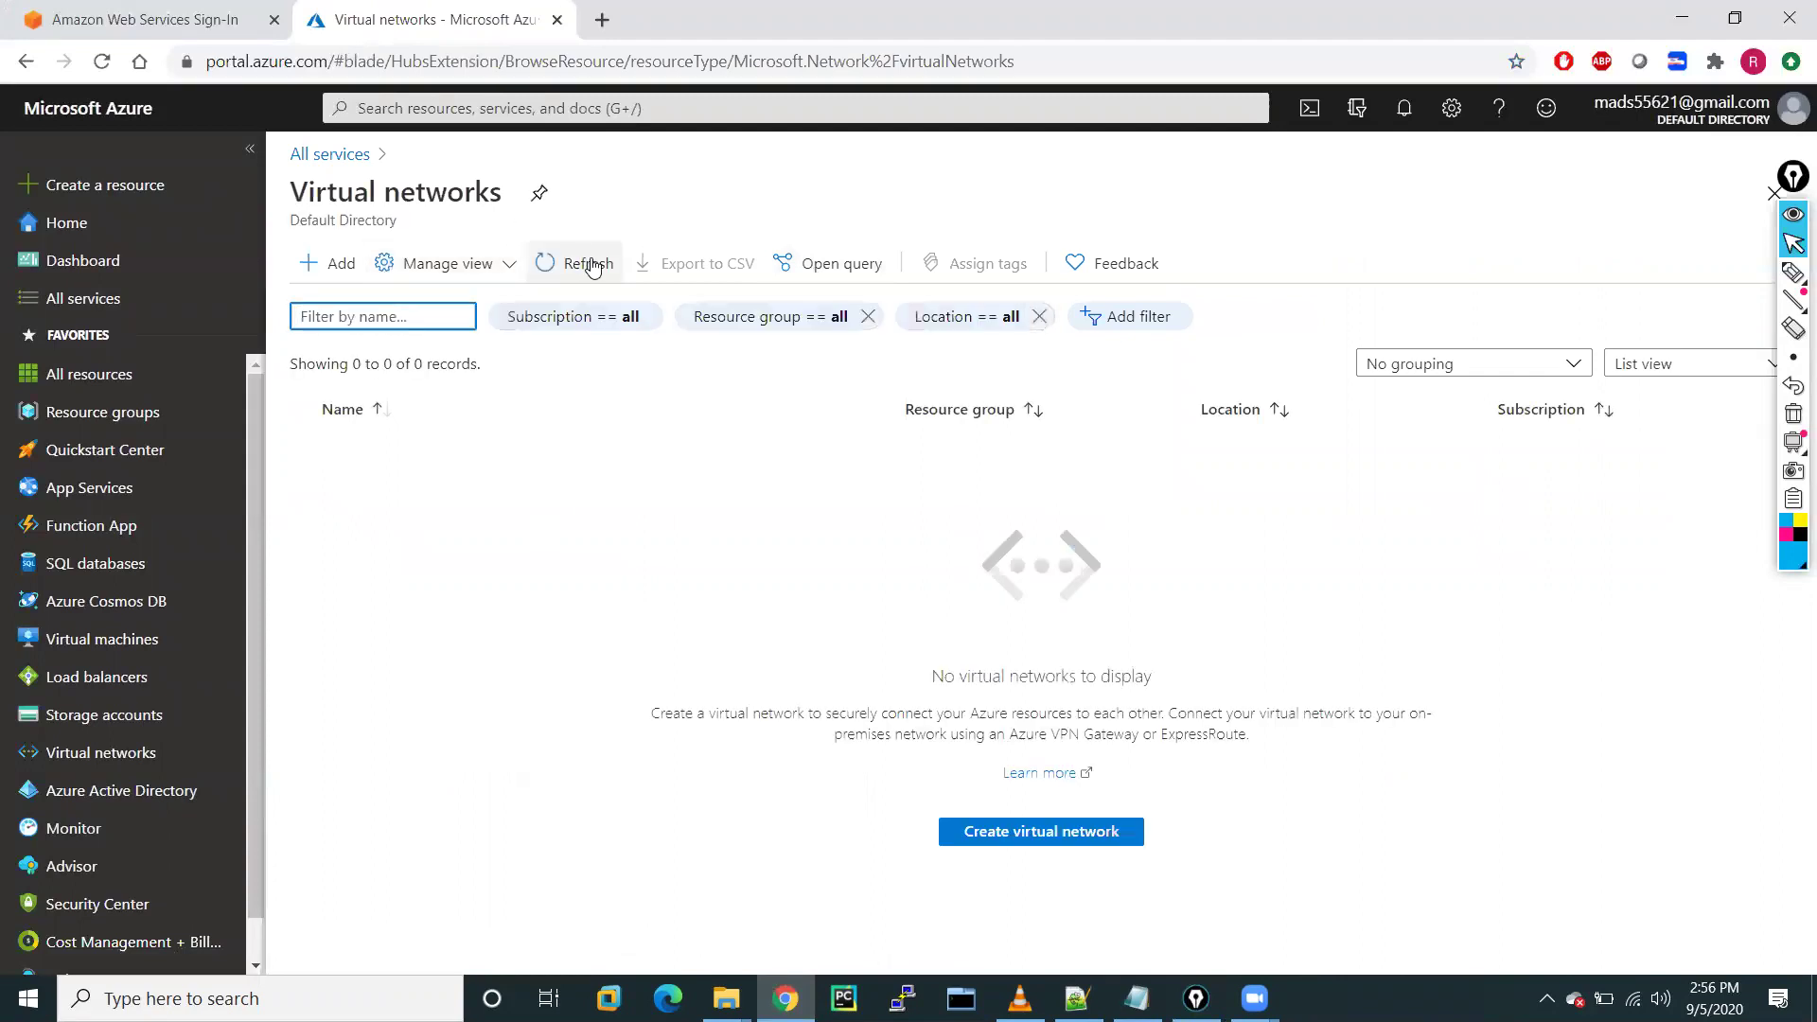
Reach Virtual networks again via the top search 'vir' and via the sidebar
click(365, 107)
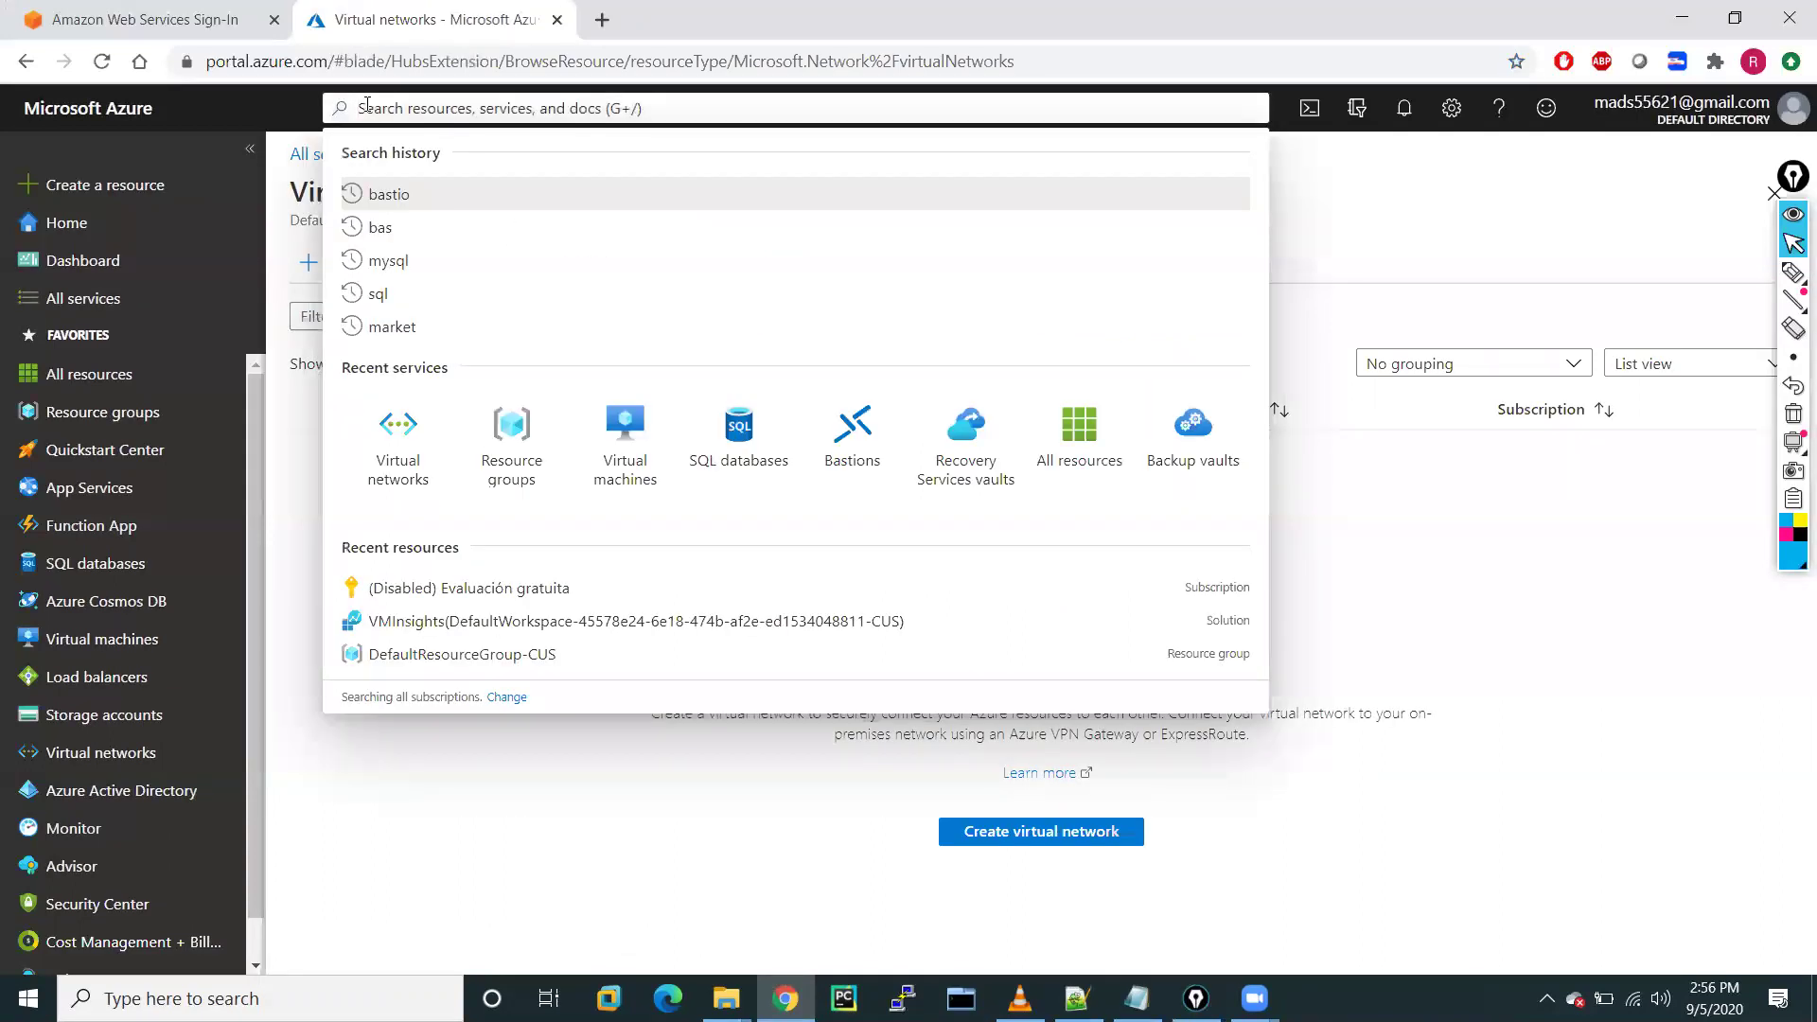
text(vir)
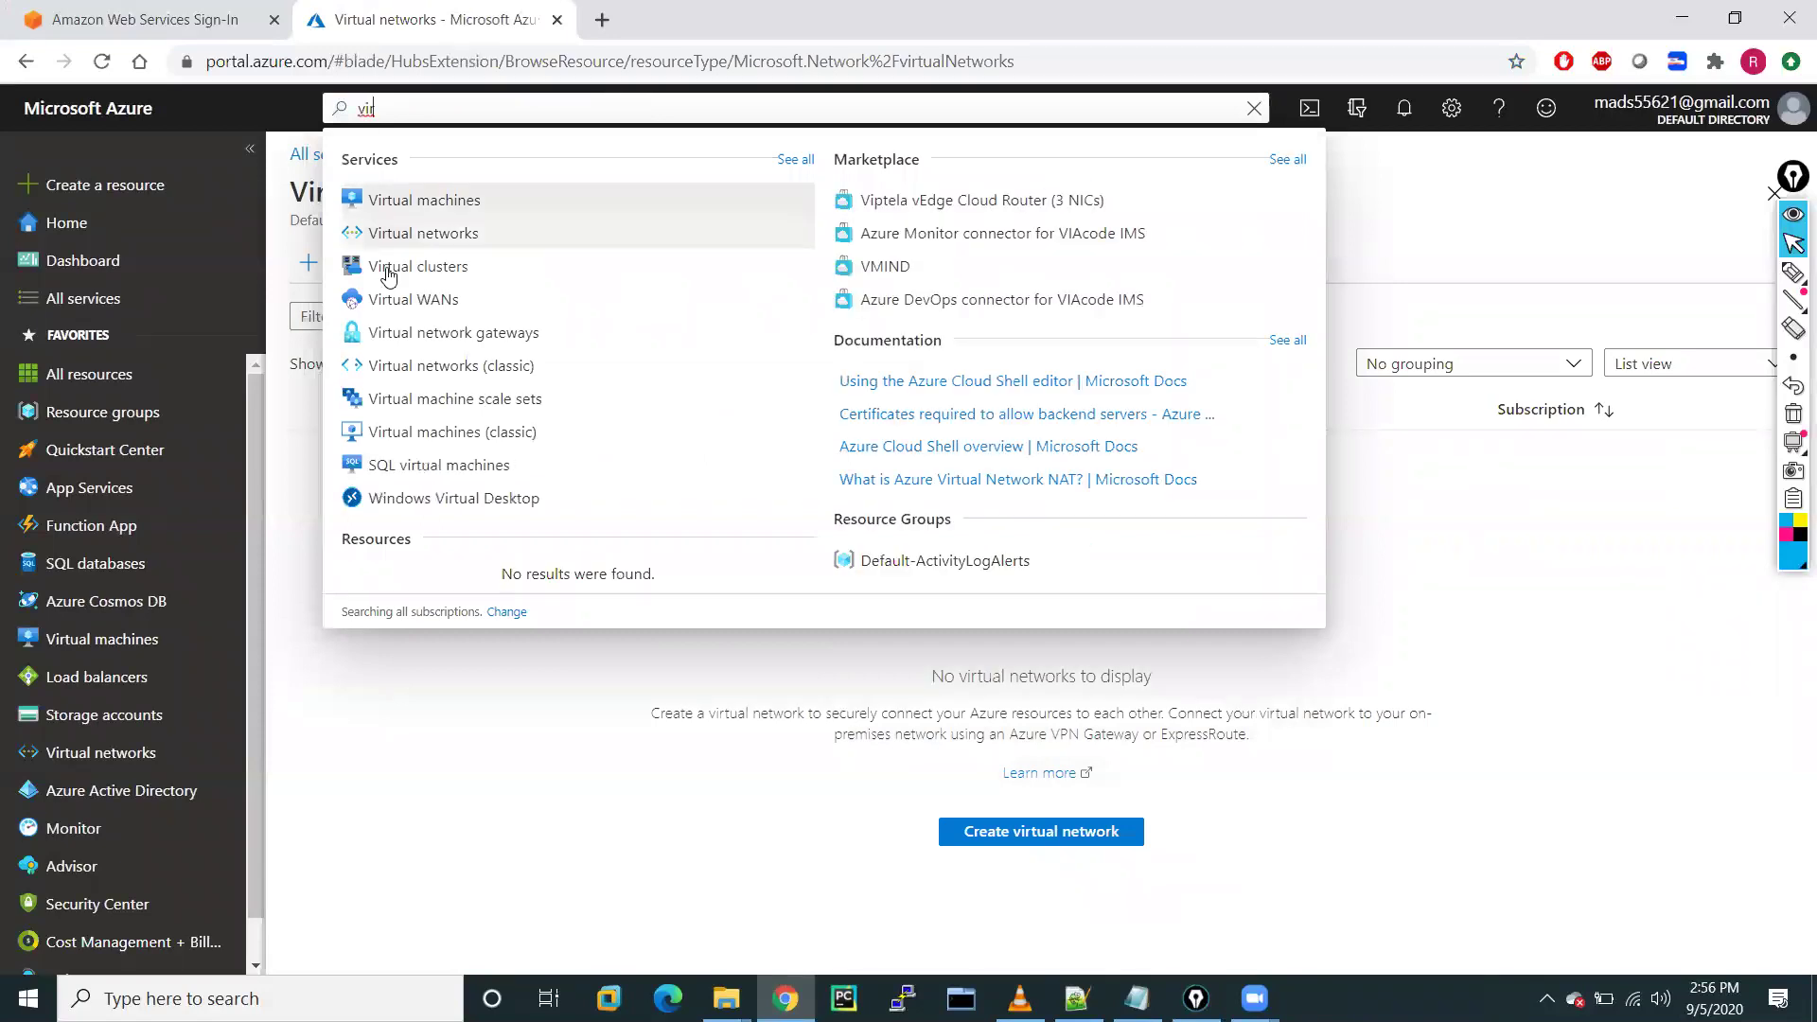
click(398, 238)
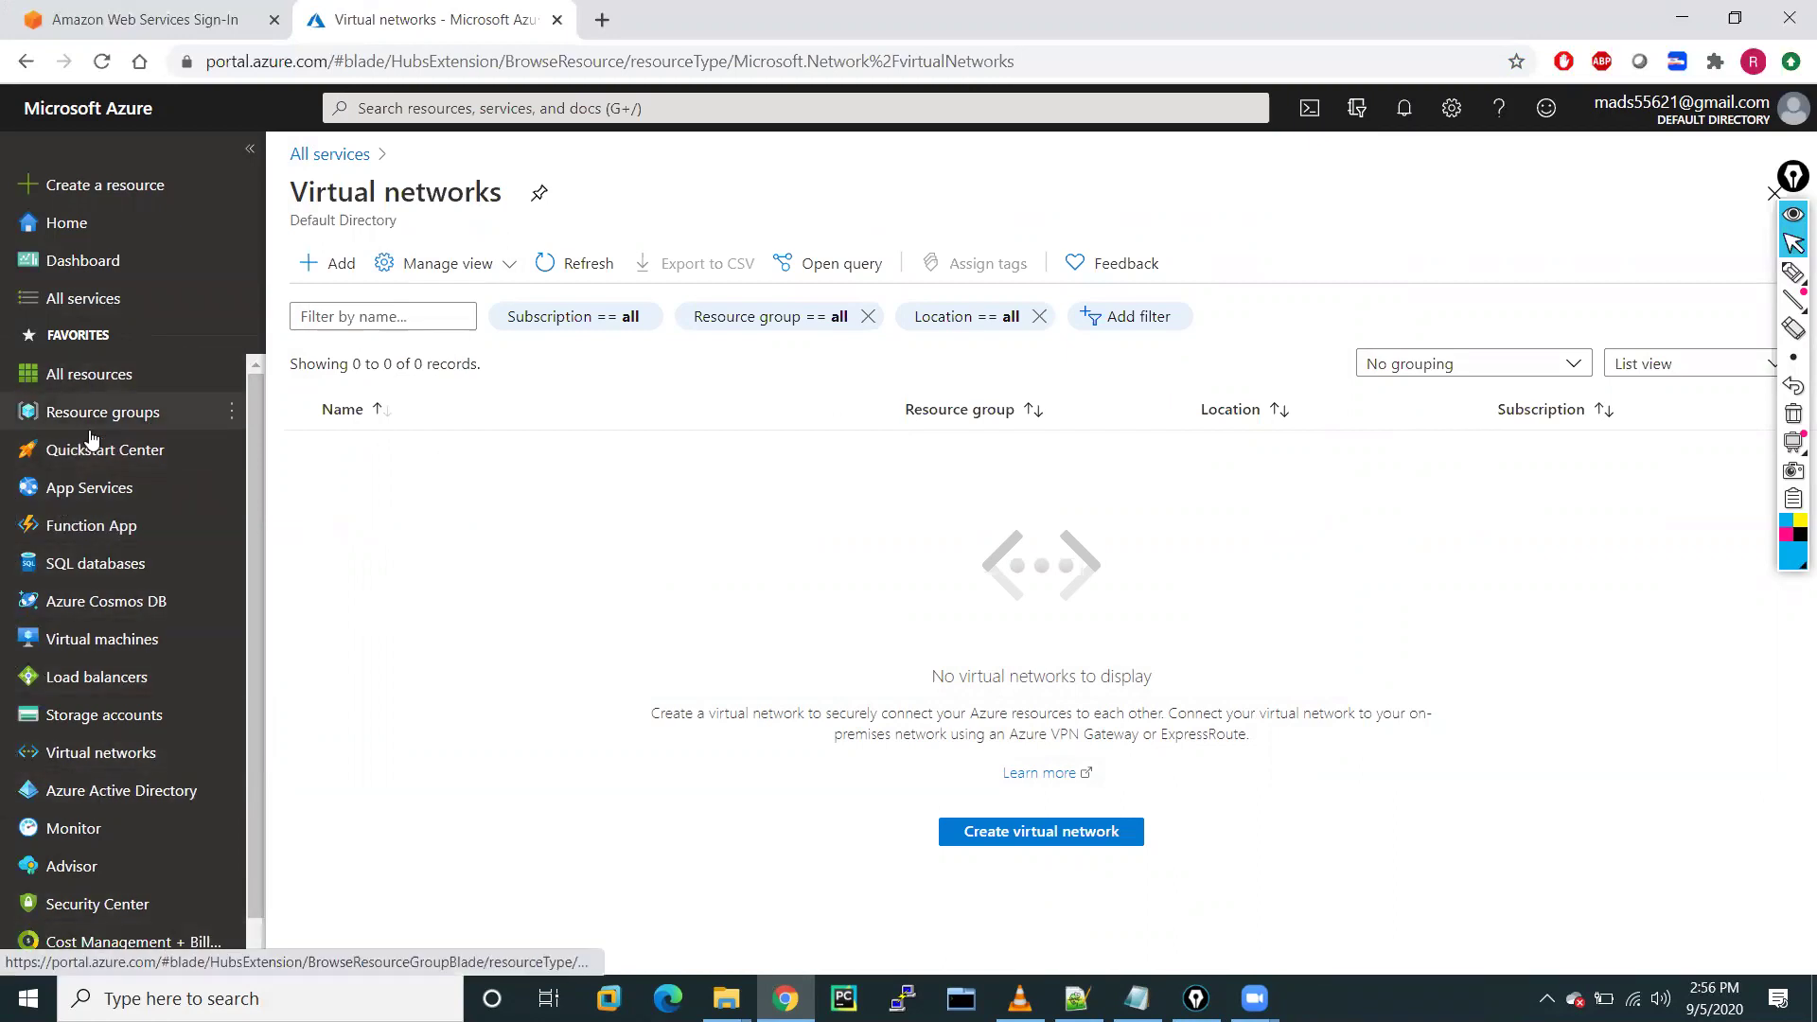
click(81, 650)
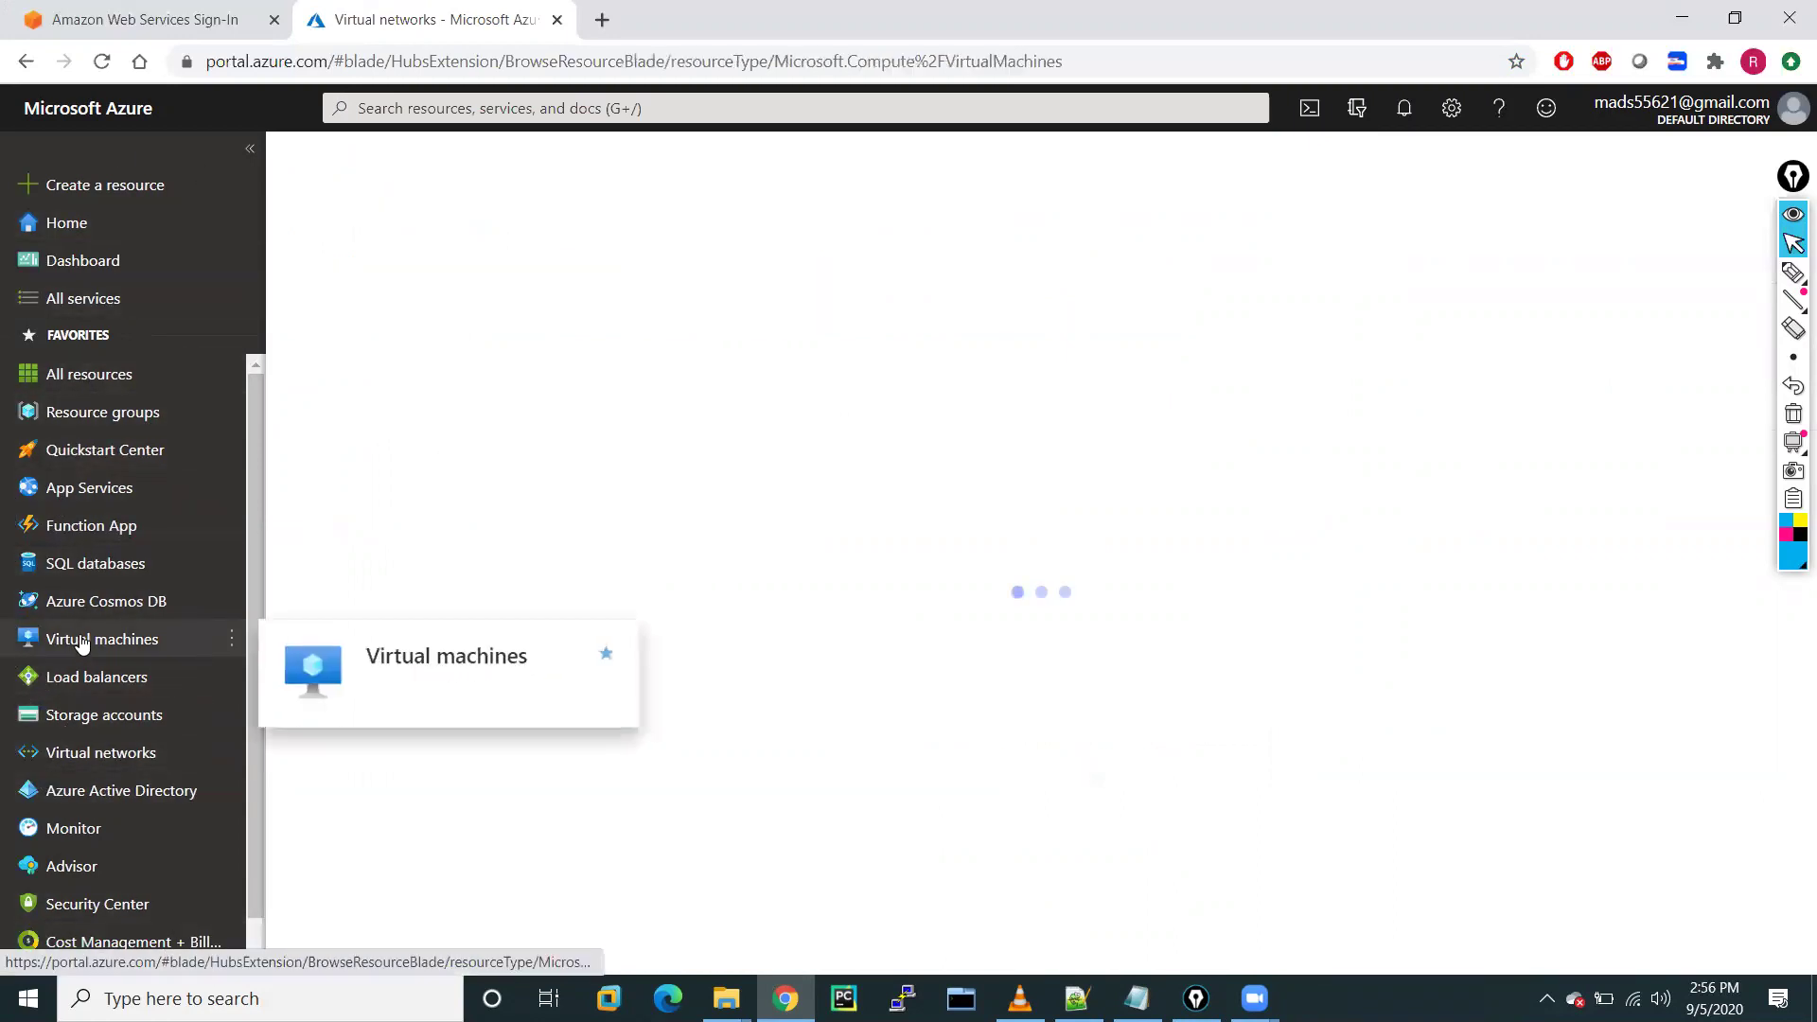
click(75, 757)
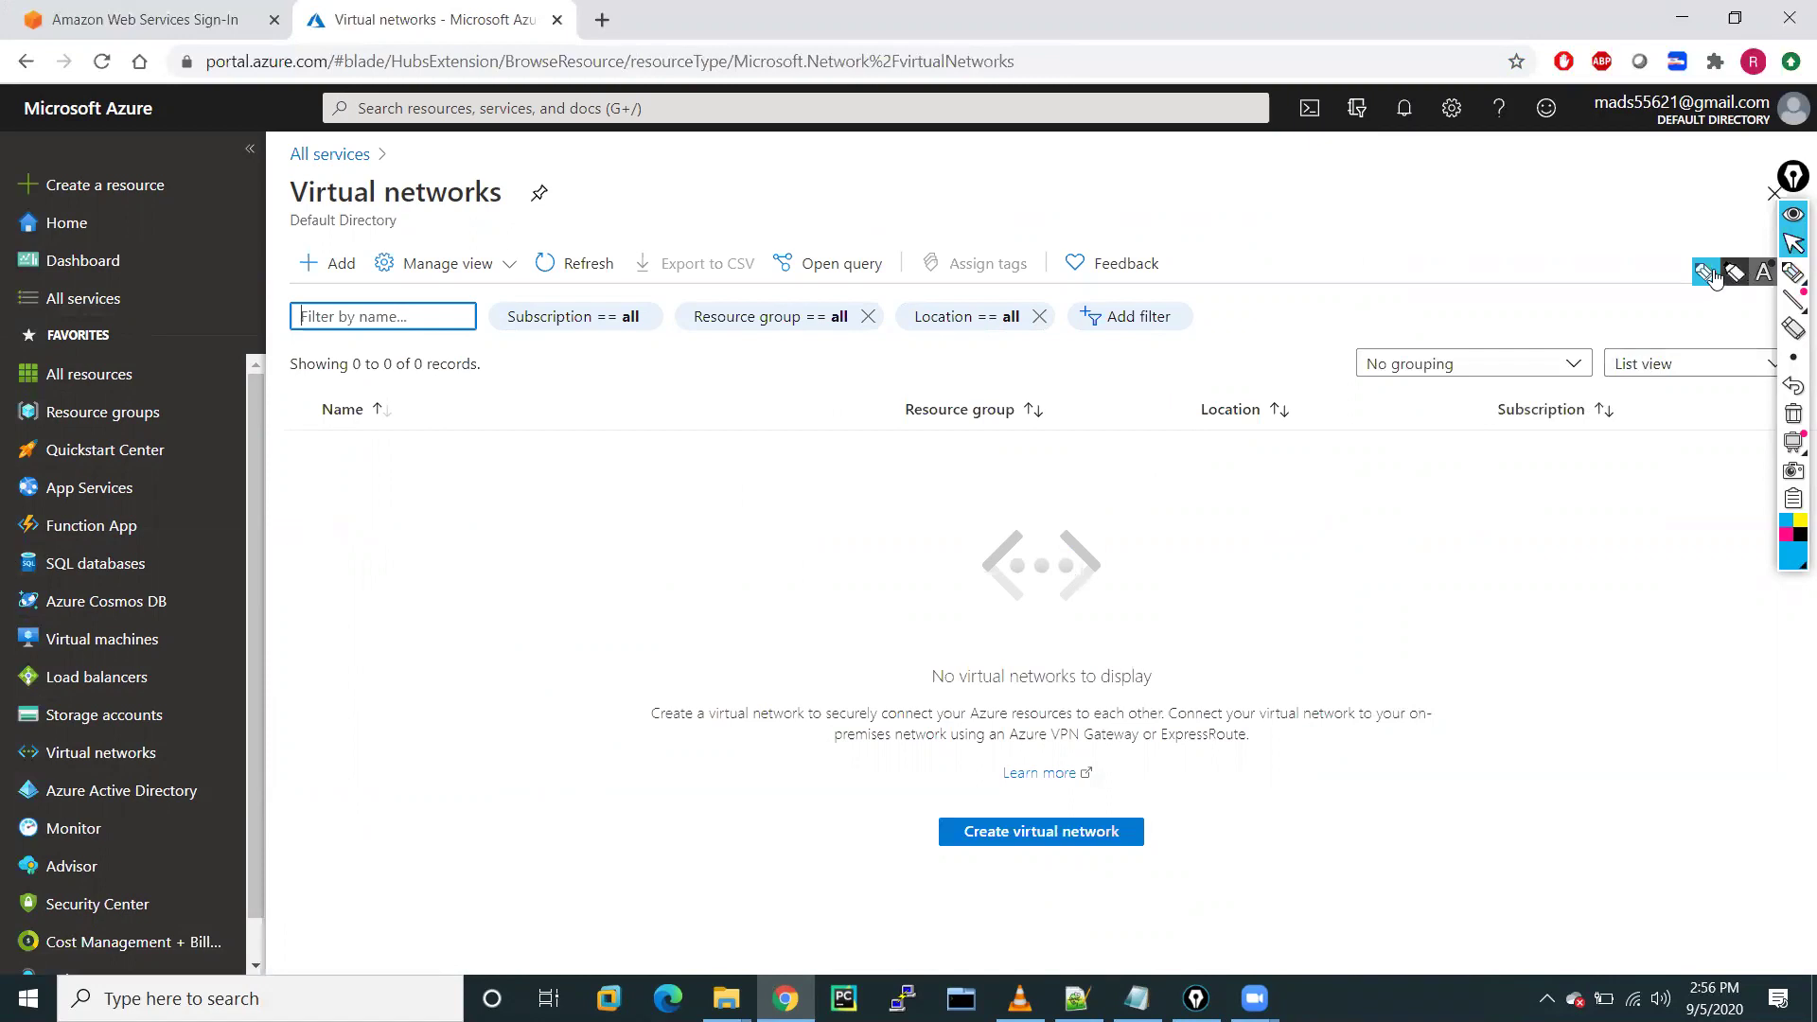
Sketch Company with an arrow to a circled list of VMs, VNETs, Subnets, DB, AD, noting 8hrs
click(1793, 273)
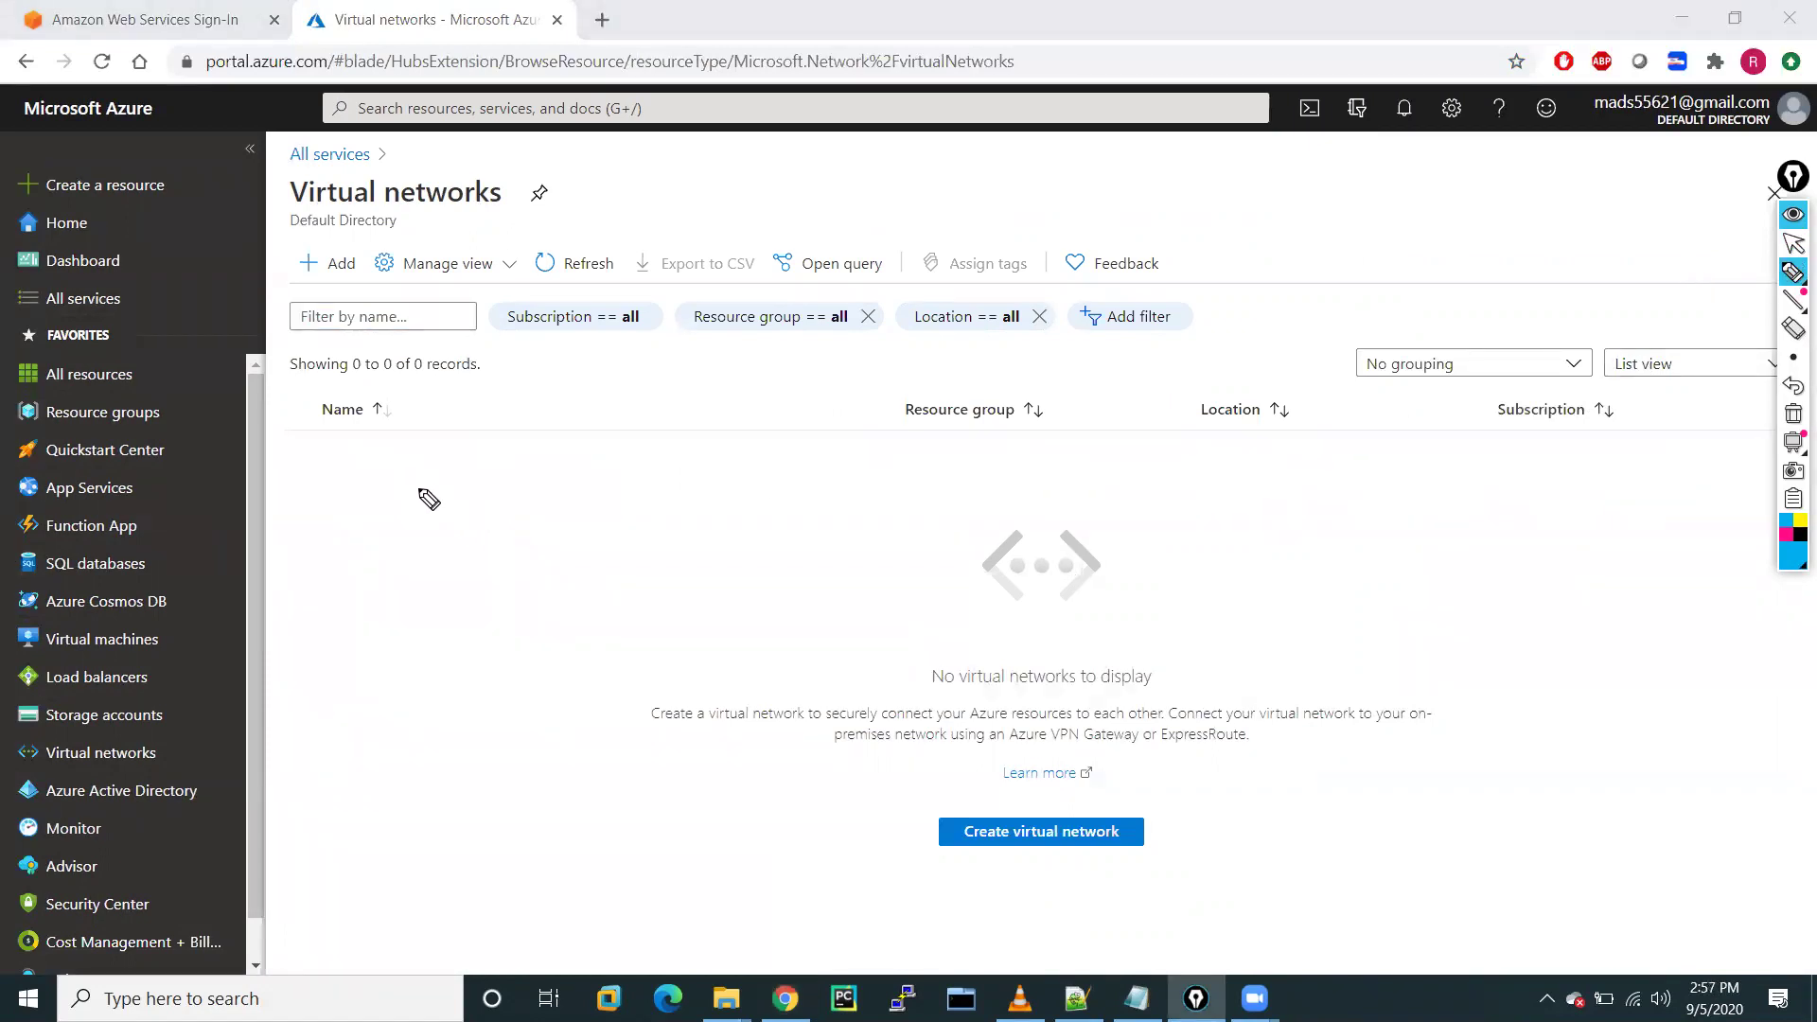
mouse_move(429, 455)
mouse_down()
mouse_move(435, 470)
mouse_move(547, 445)
mouse_move(600, 466)
mouse_move(376, 492)
mouse_move(605, 445)
mouse_move(568, 390)
mouse_up()
mouse_move(565, 493)
mouse_down()
mouse_move(721, 496)
mouse_move(712, 537)
mouse_up()
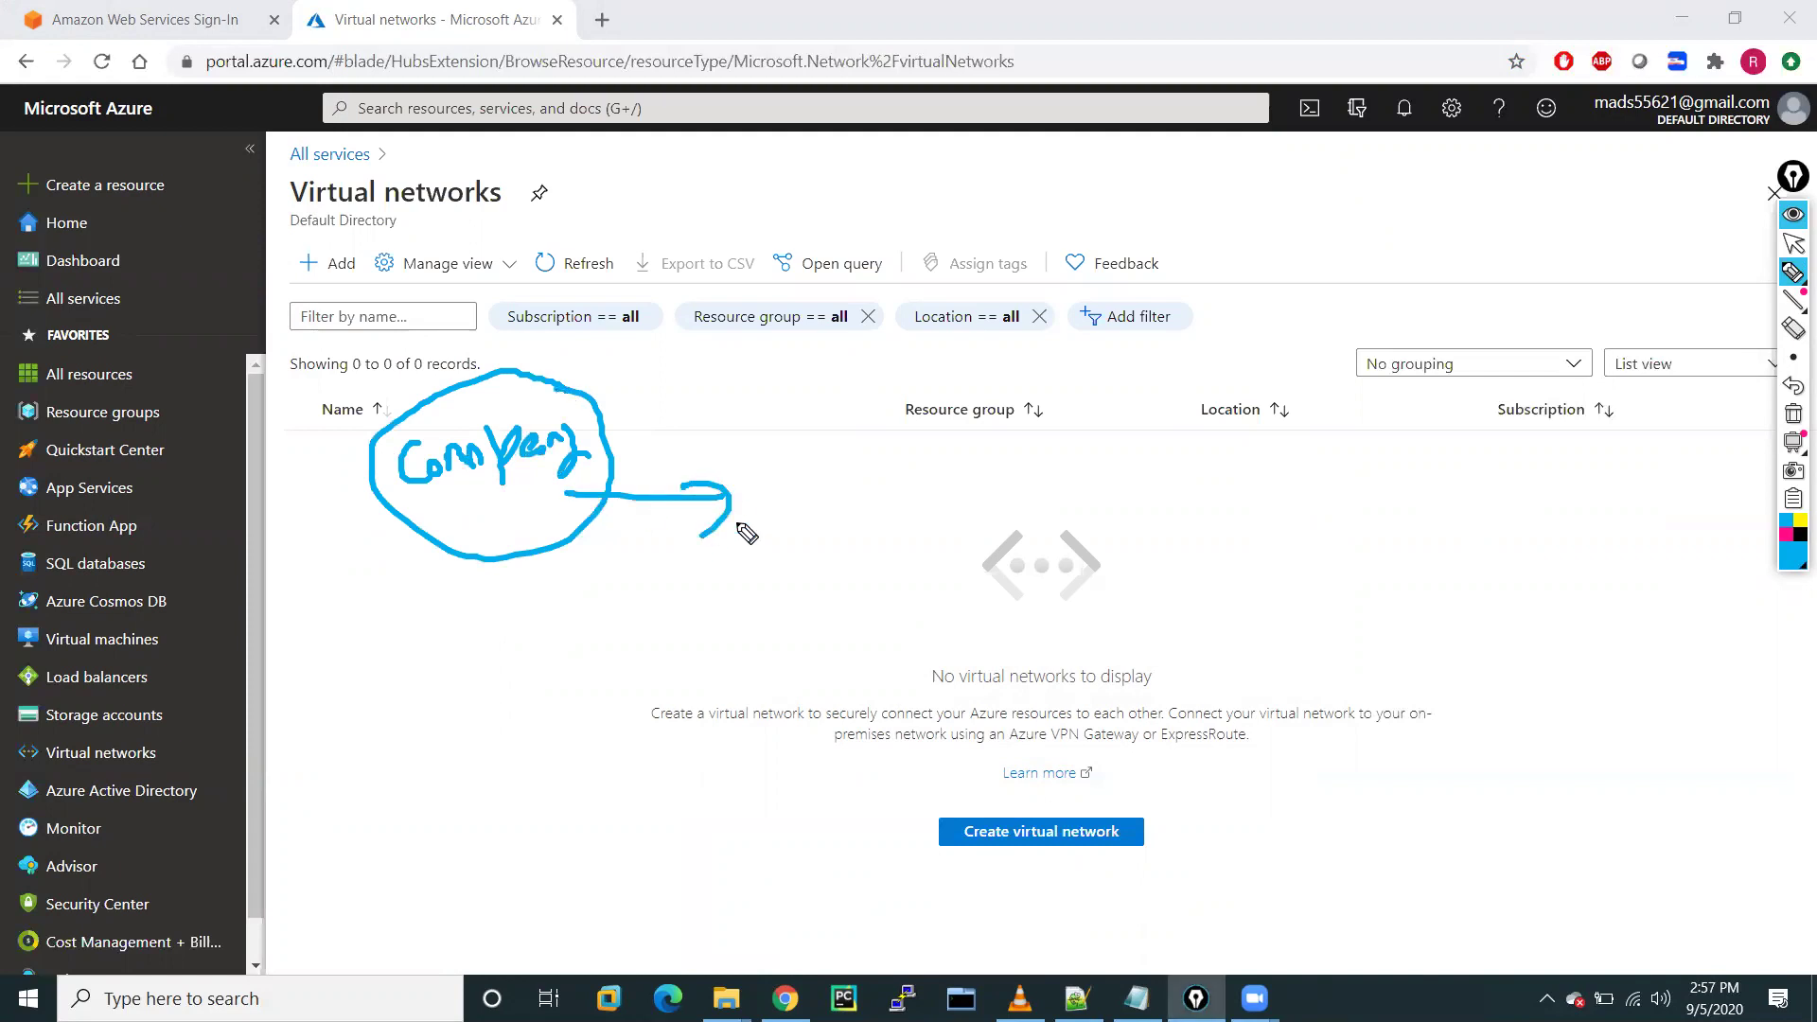
mouse_move(769, 482)
mouse_down()
mouse_move(884, 495)
mouse_move(861, 511)
mouse_up()
mouse_move(772, 552)
mouse_down()
mouse_move(864, 568)
mouse_move(899, 527)
mouse_move(920, 568)
mouse_up()
mouse_move(833, 618)
mouse_down()
mouse_move(820, 633)
mouse_move(897, 628)
mouse_move(951, 658)
mouse_up()
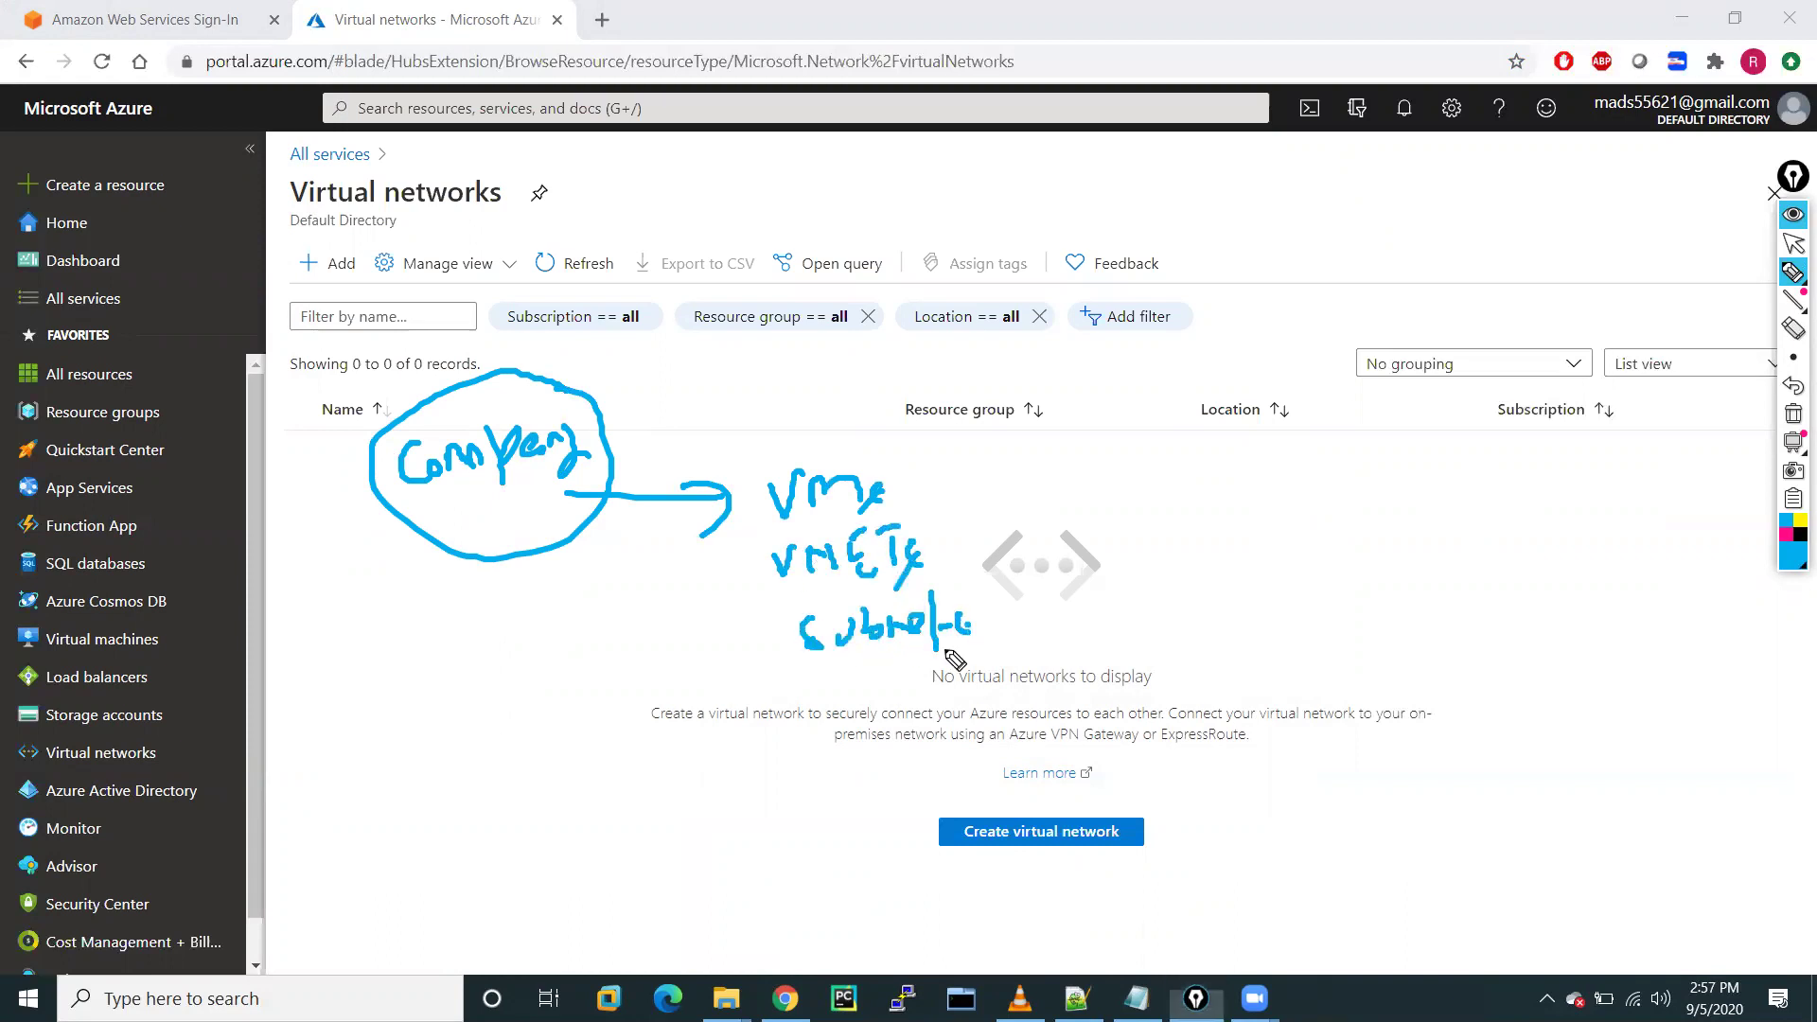
mouse_move(825, 696)
mouse_down()
mouse_move(889, 721)
mouse_move(880, 705)
mouse_move(916, 790)
mouse_move(946, 781)
mouse_up()
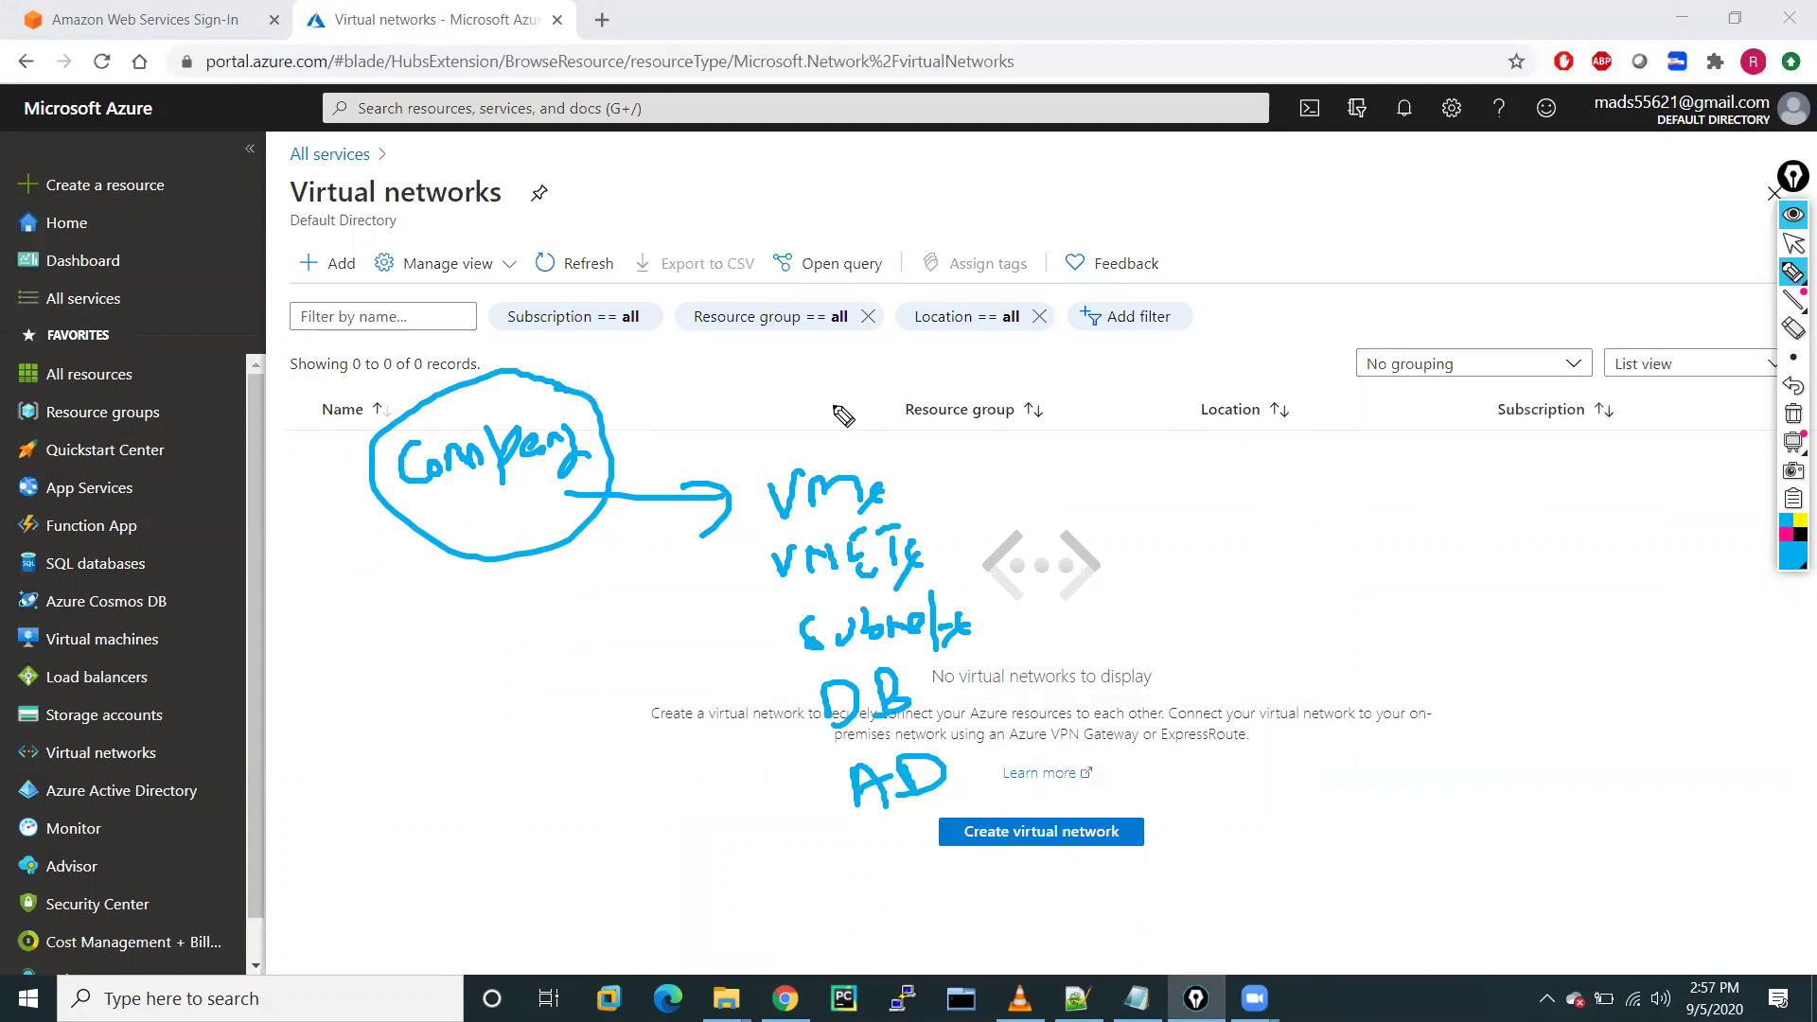
drag(833, 405, 766, 702)
mouse_move(815, 791)
mouse_down()
mouse_move(956, 374)
mouse_move(800, 383)
mouse_up()
drag(1128, 622, 1204, 674)
Draw an arrow from the list to a circled 'Resource Group', then clear the sketch
mouse_move(971, 489)
mouse_down()
mouse_move(1112, 483)
mouse_move(1124, 505)
mouse_up()
click(1098, 461)
drag(994, 539, 1142, 533)
drag(1098, 462, 1141, 549)
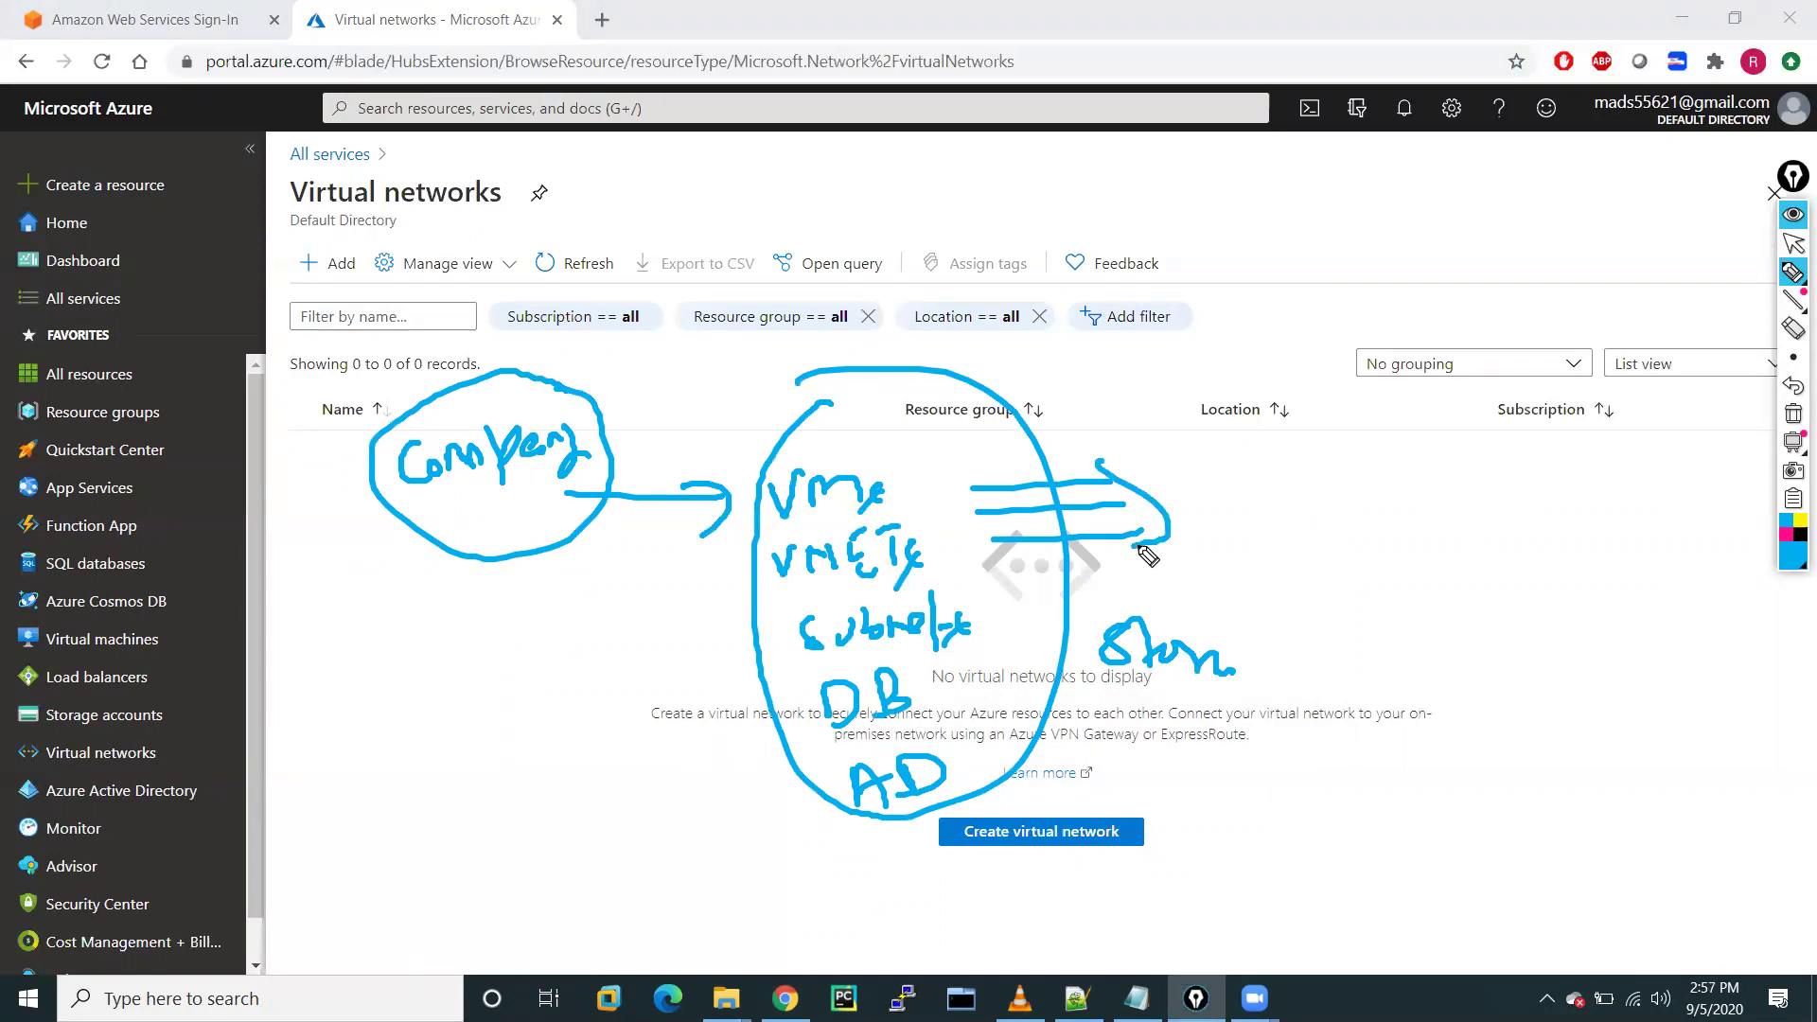
mouse_move(1235, 473)
mouse_down()
mouse_move(1240, 526)
mouse_move(1427, 484)
mouse_up()
mouse_move(1355, 554)
mouse_down()
mouse_move(1349, 580)
mouse_move(1467, 592)
mouse_up()
drag(1191, 526, 1405, 441)
drag(1413, 697, 1408, 460)
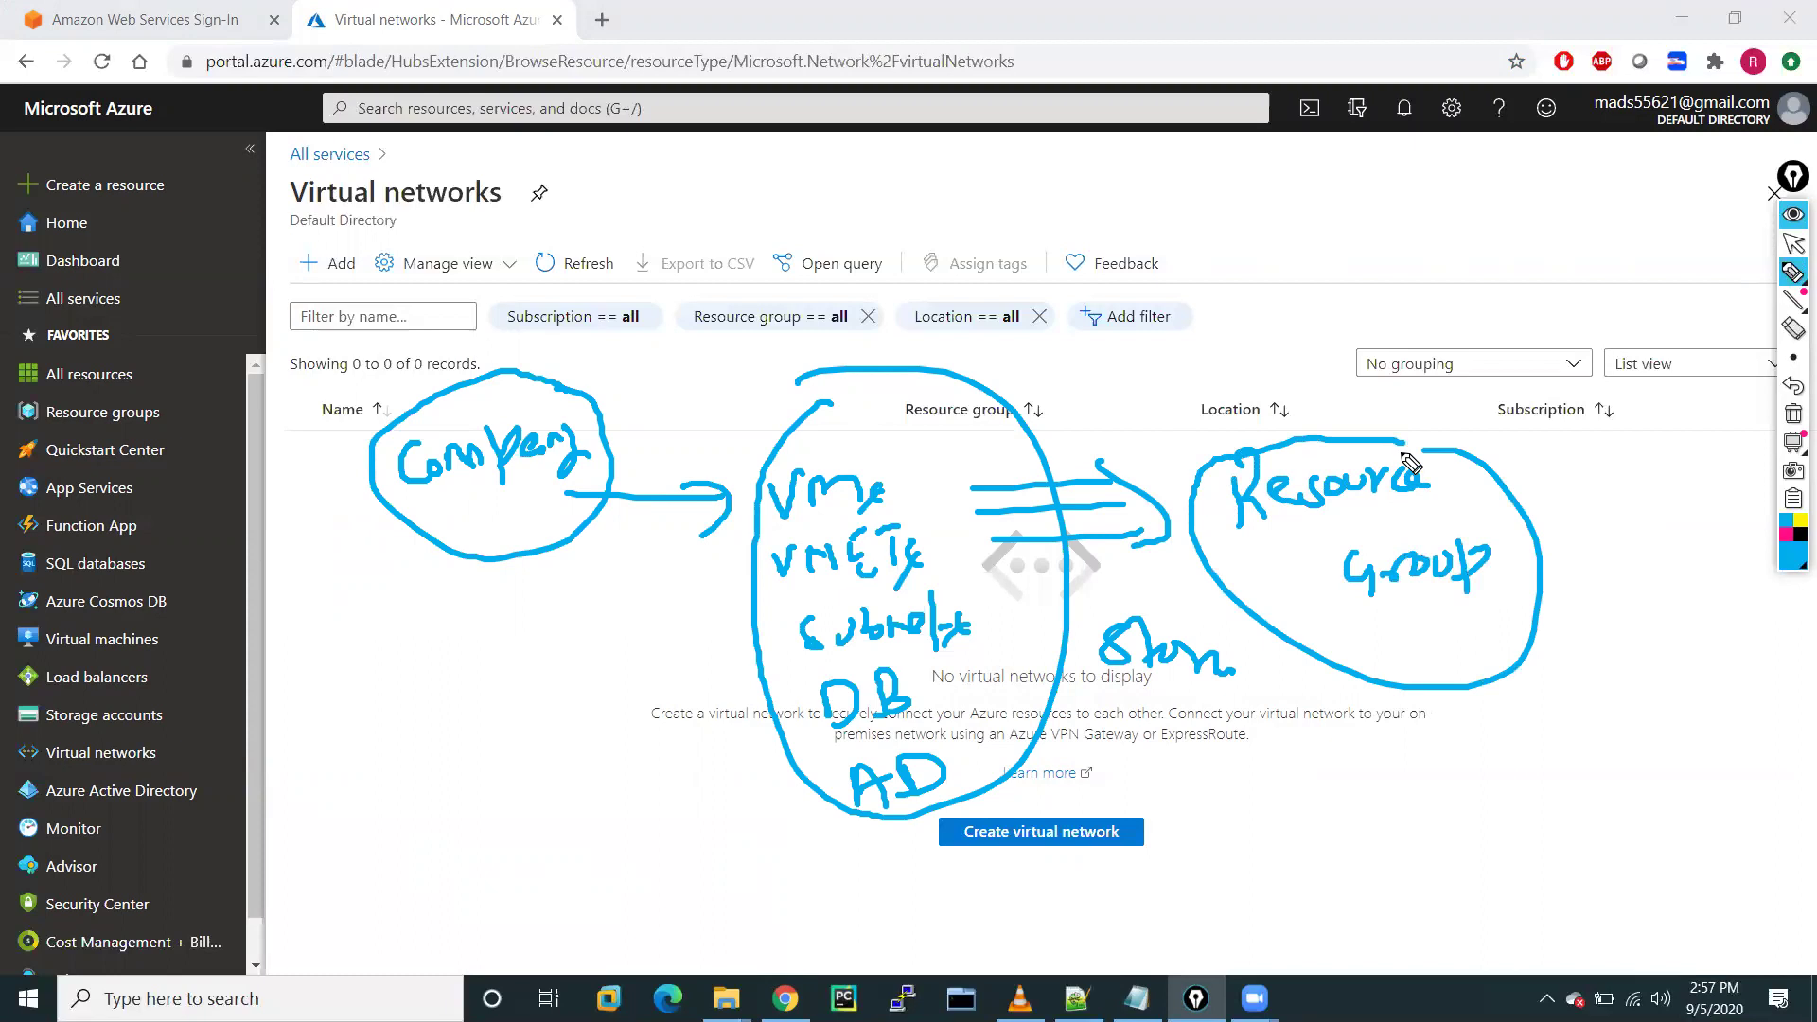
click(1793, 416)
Exit drawing mode, go to Resource groups and start adding a new resource group
click(1793, 245)
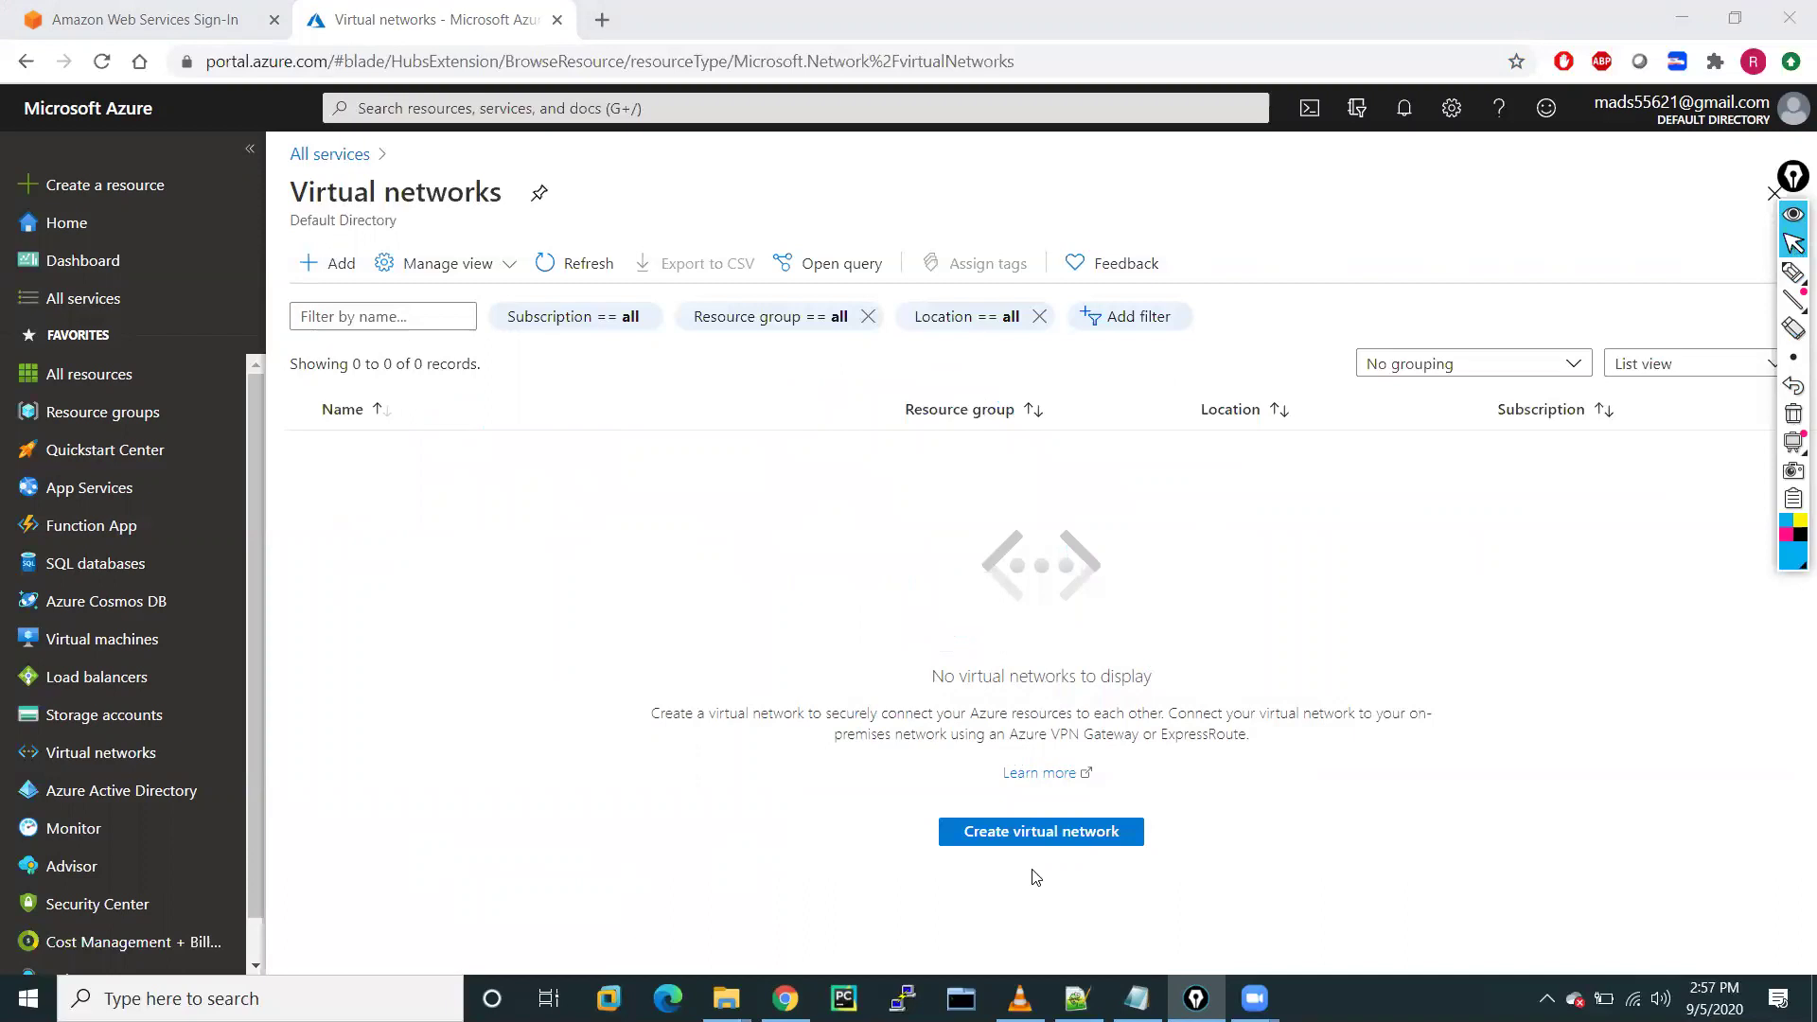
click(1033, 842)
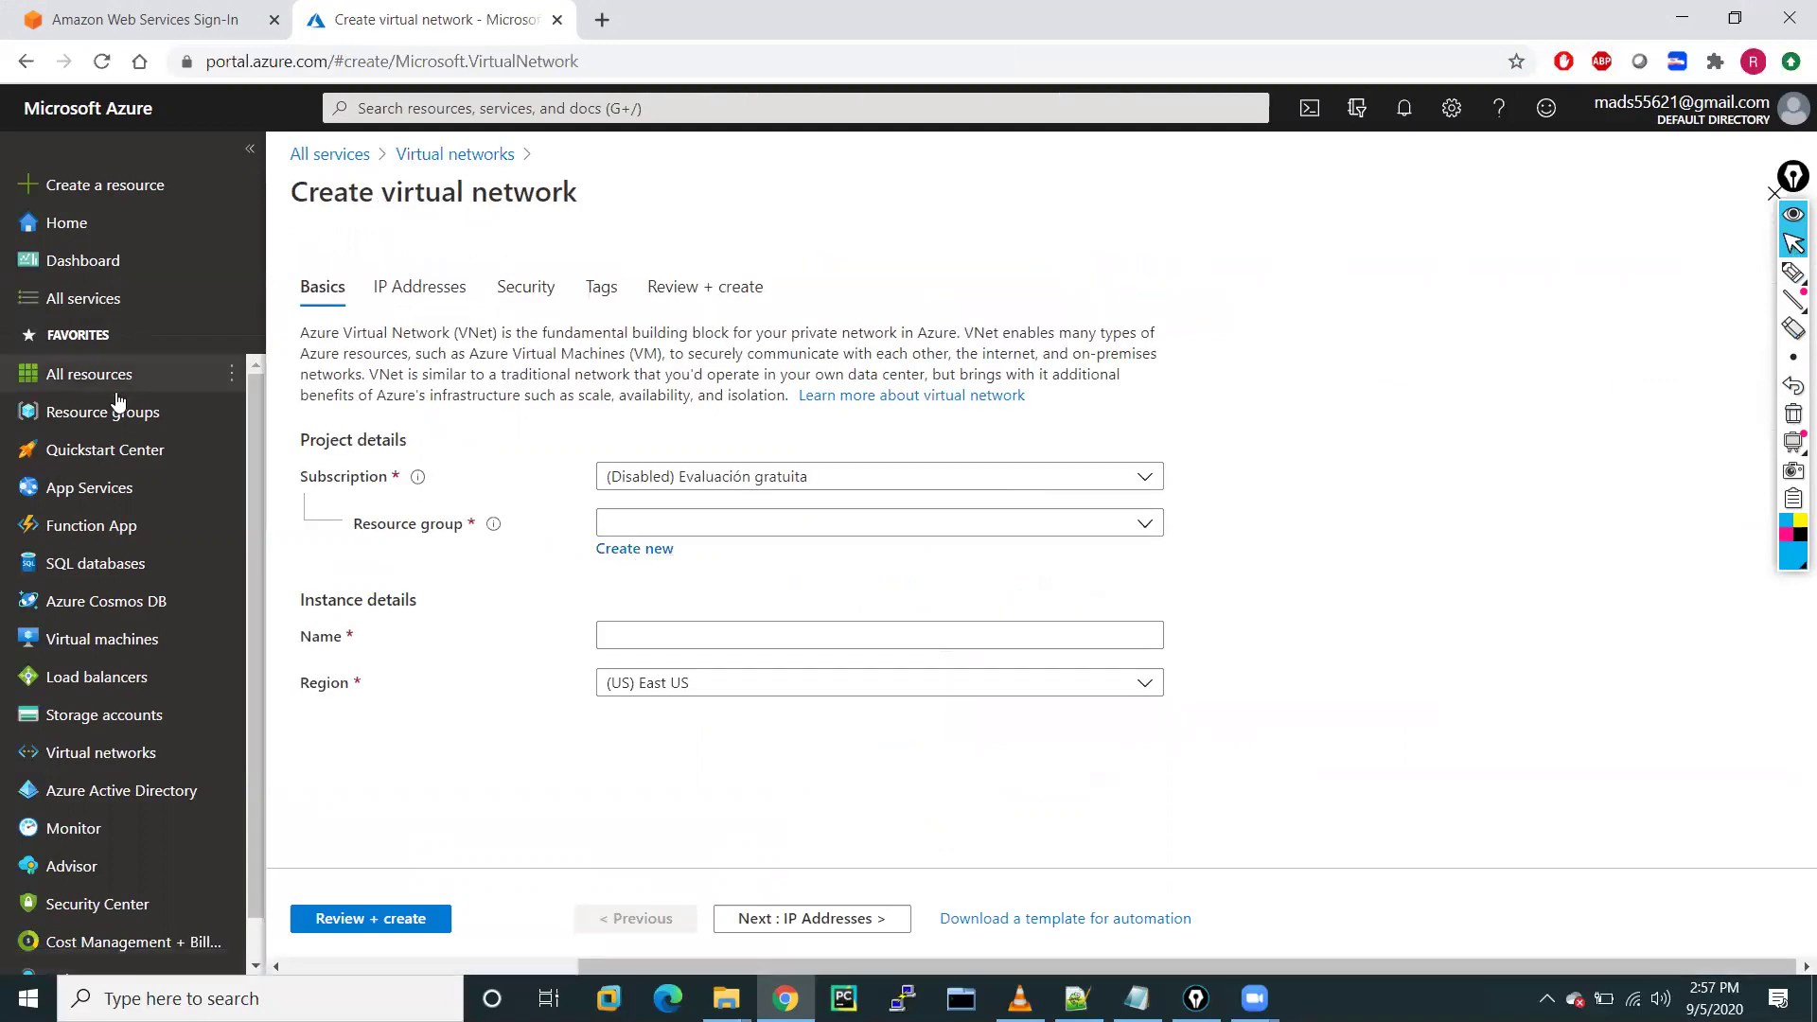
click(98, 413)
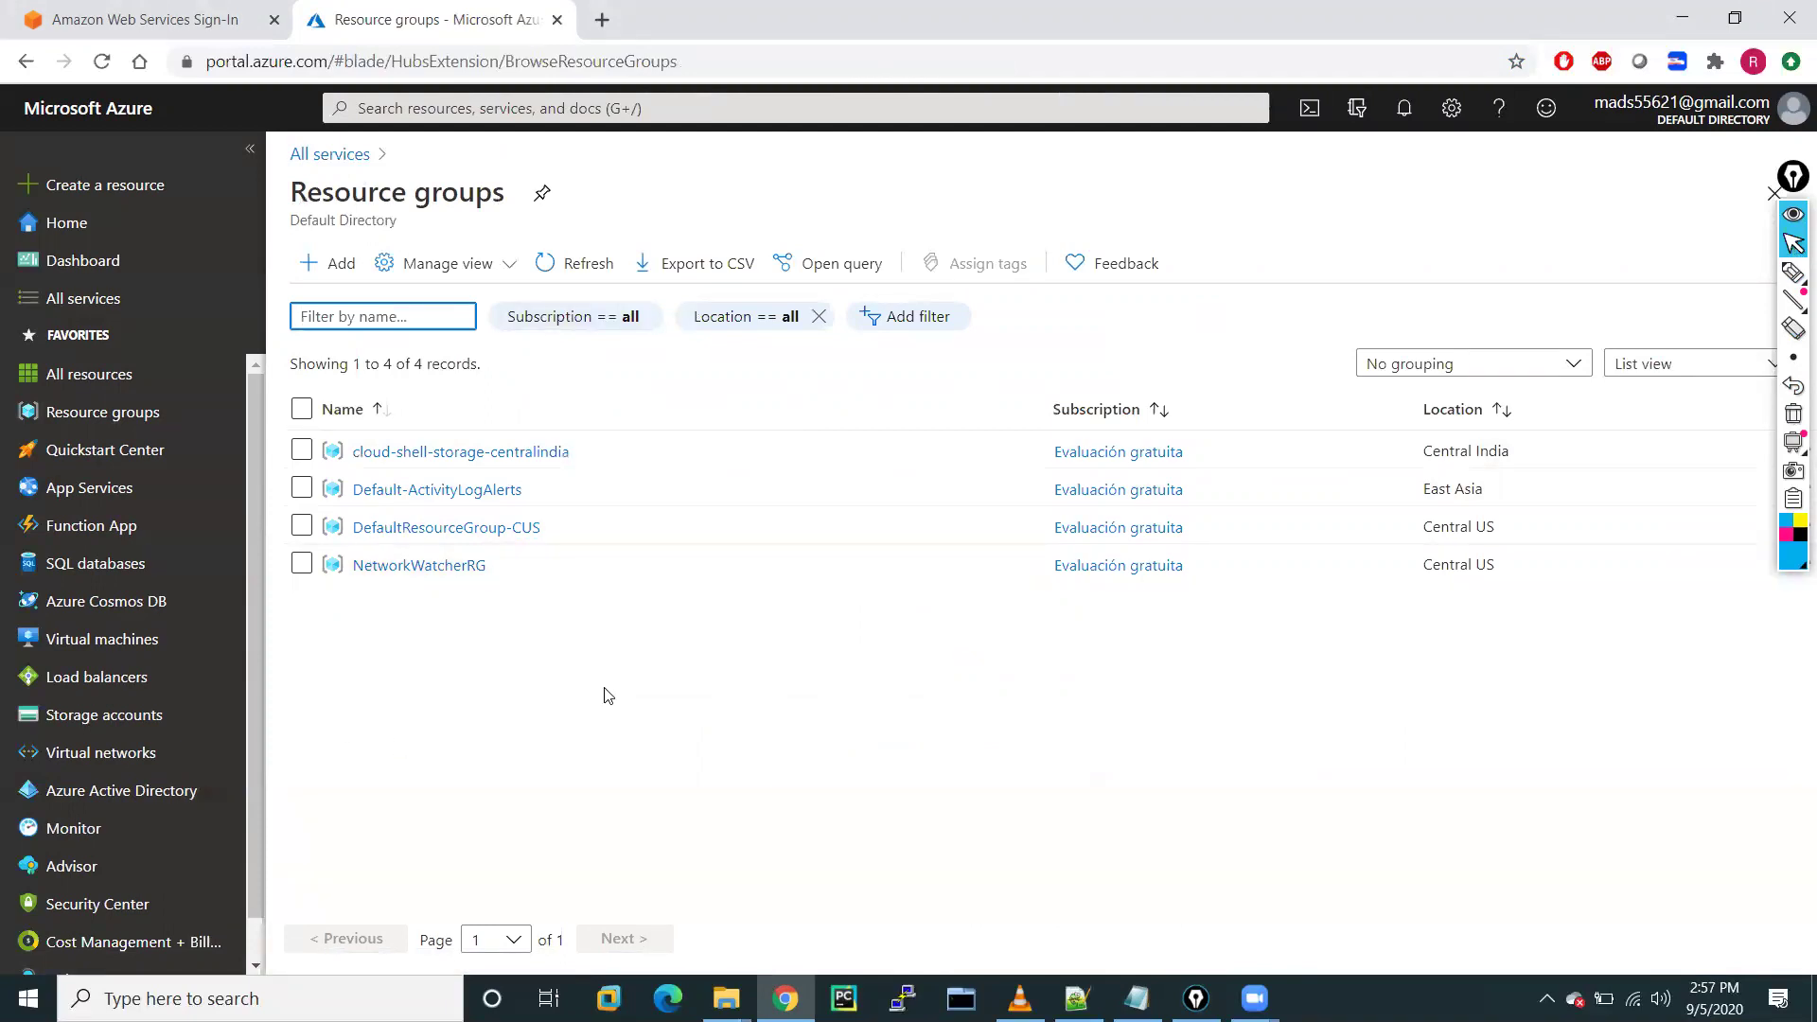
click(334, 268)
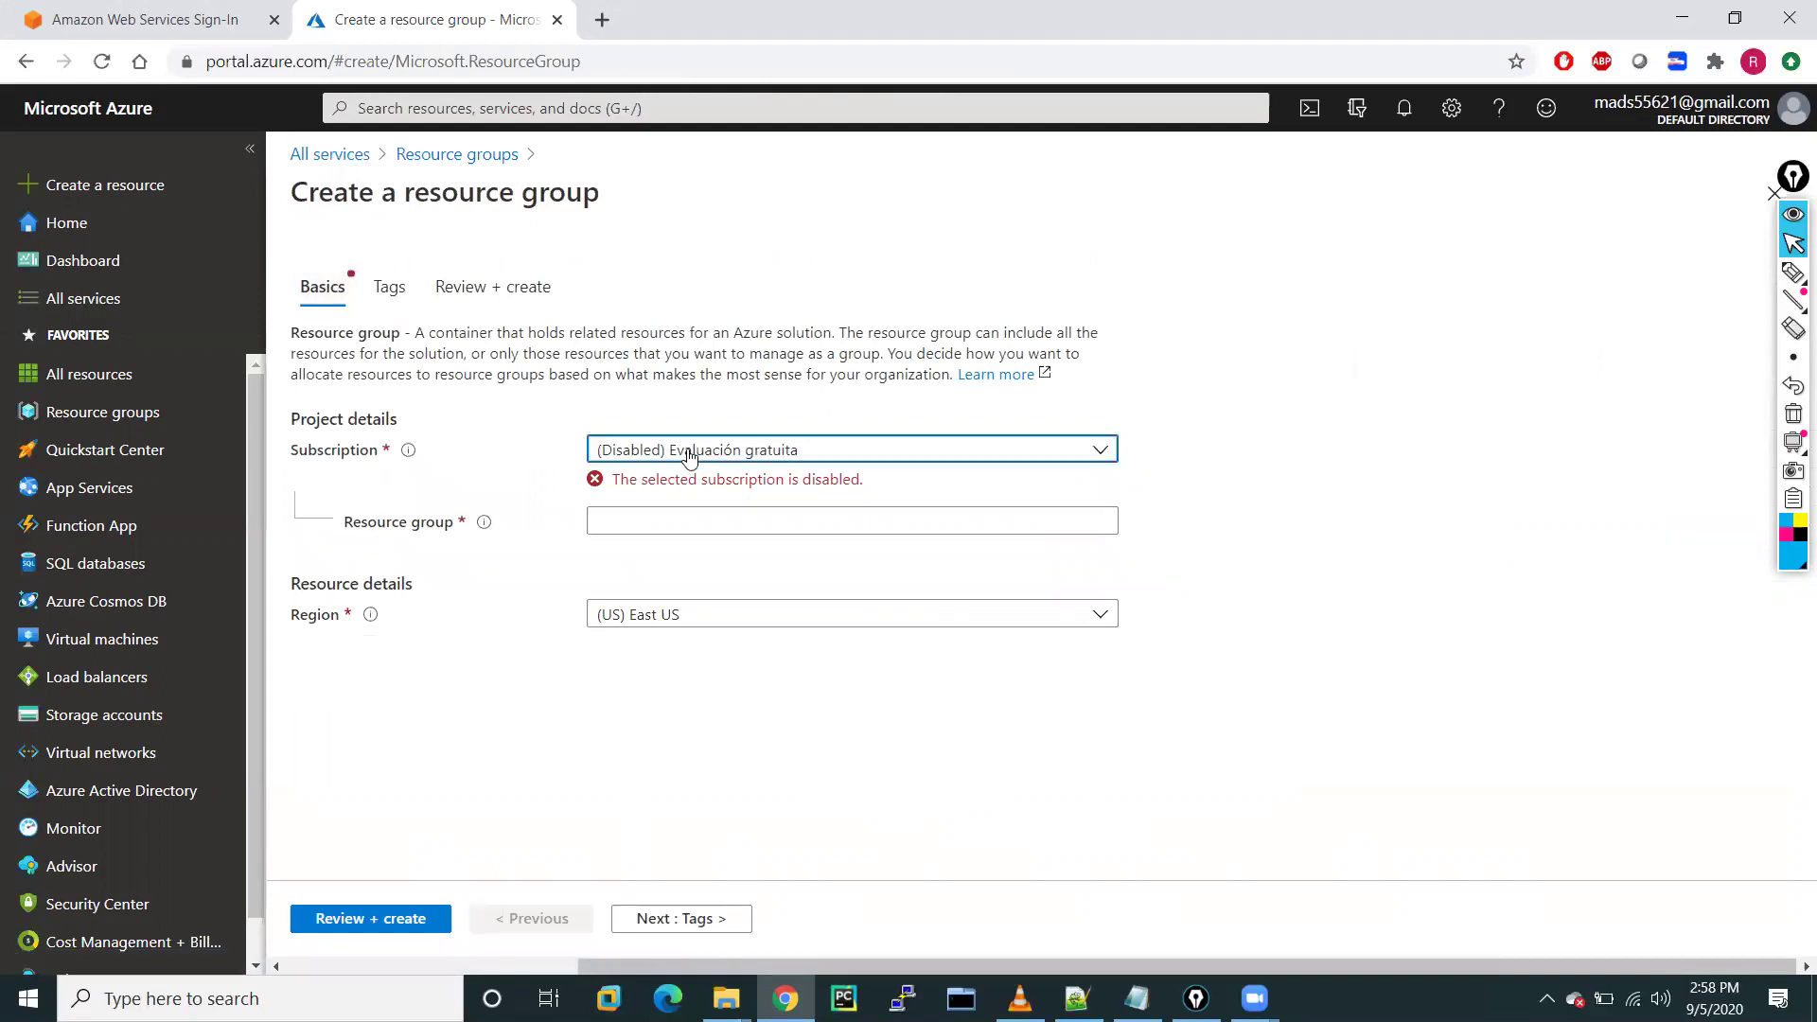
Enter the resource group name and choose (US) East US as its region
click(689, 457)
click(689, 454)
click(627, 519)
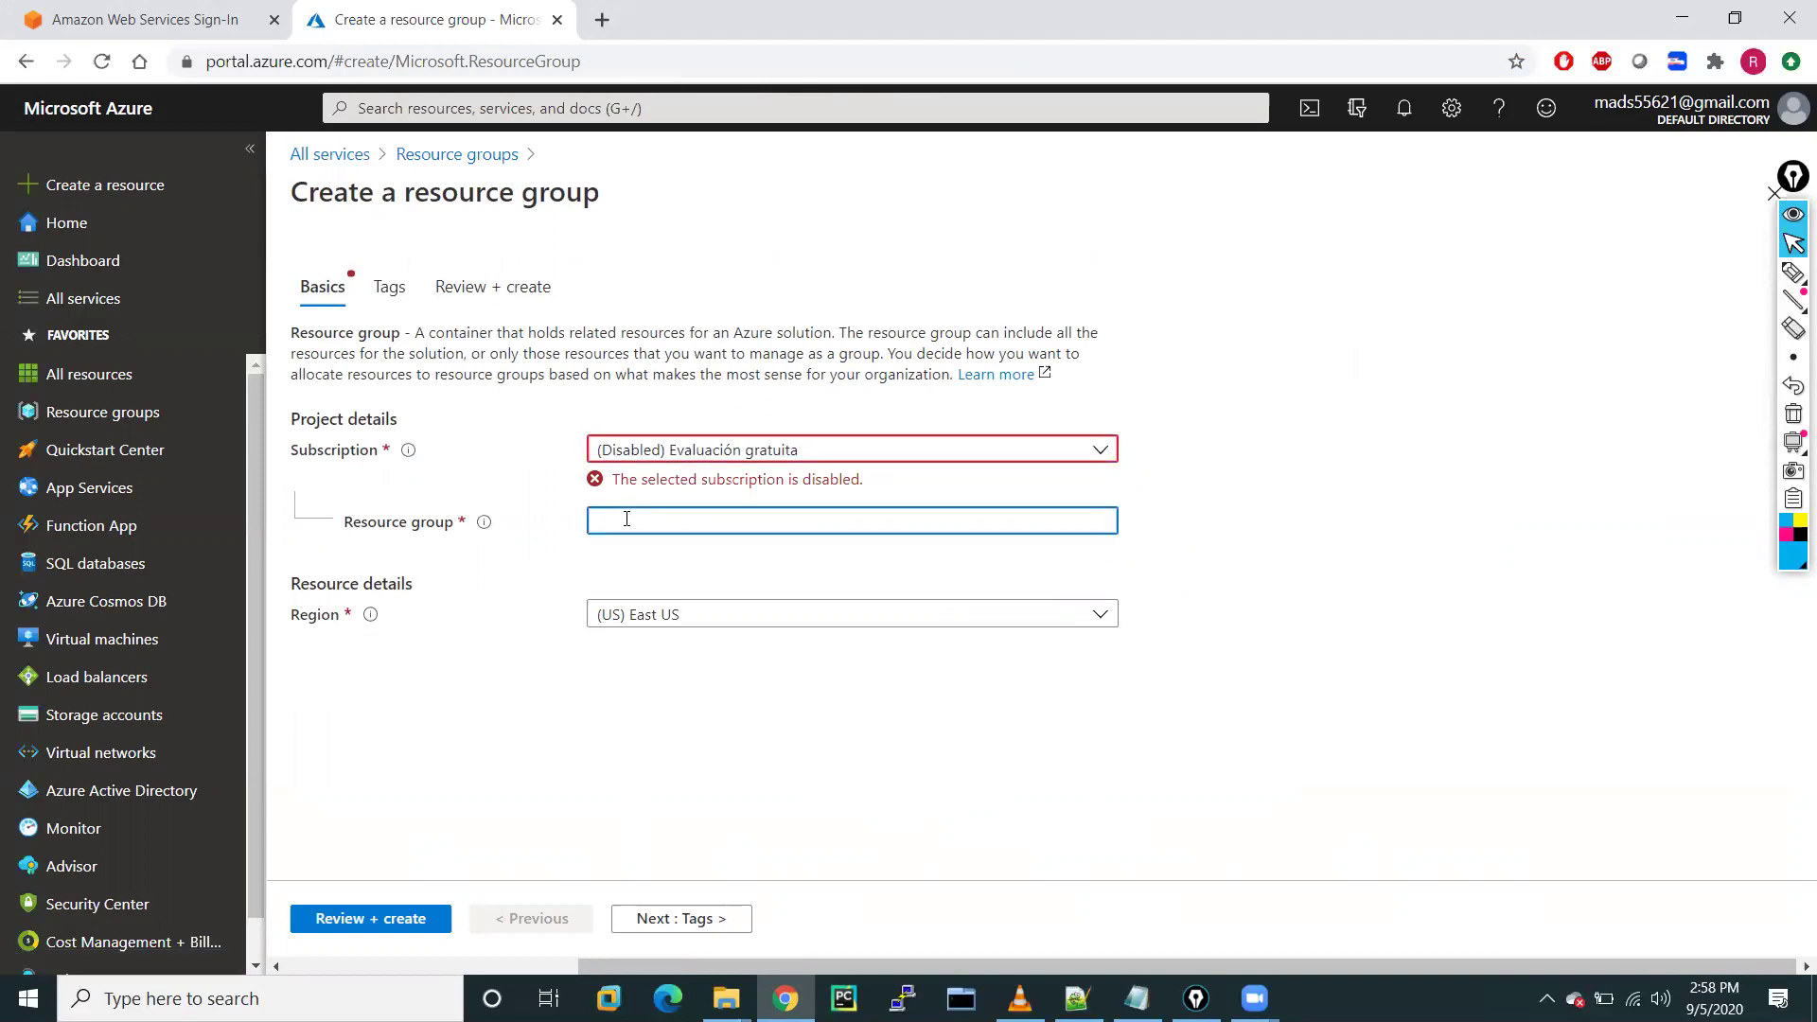
text(R)
text(G-)
text(1)
click(699, 614)
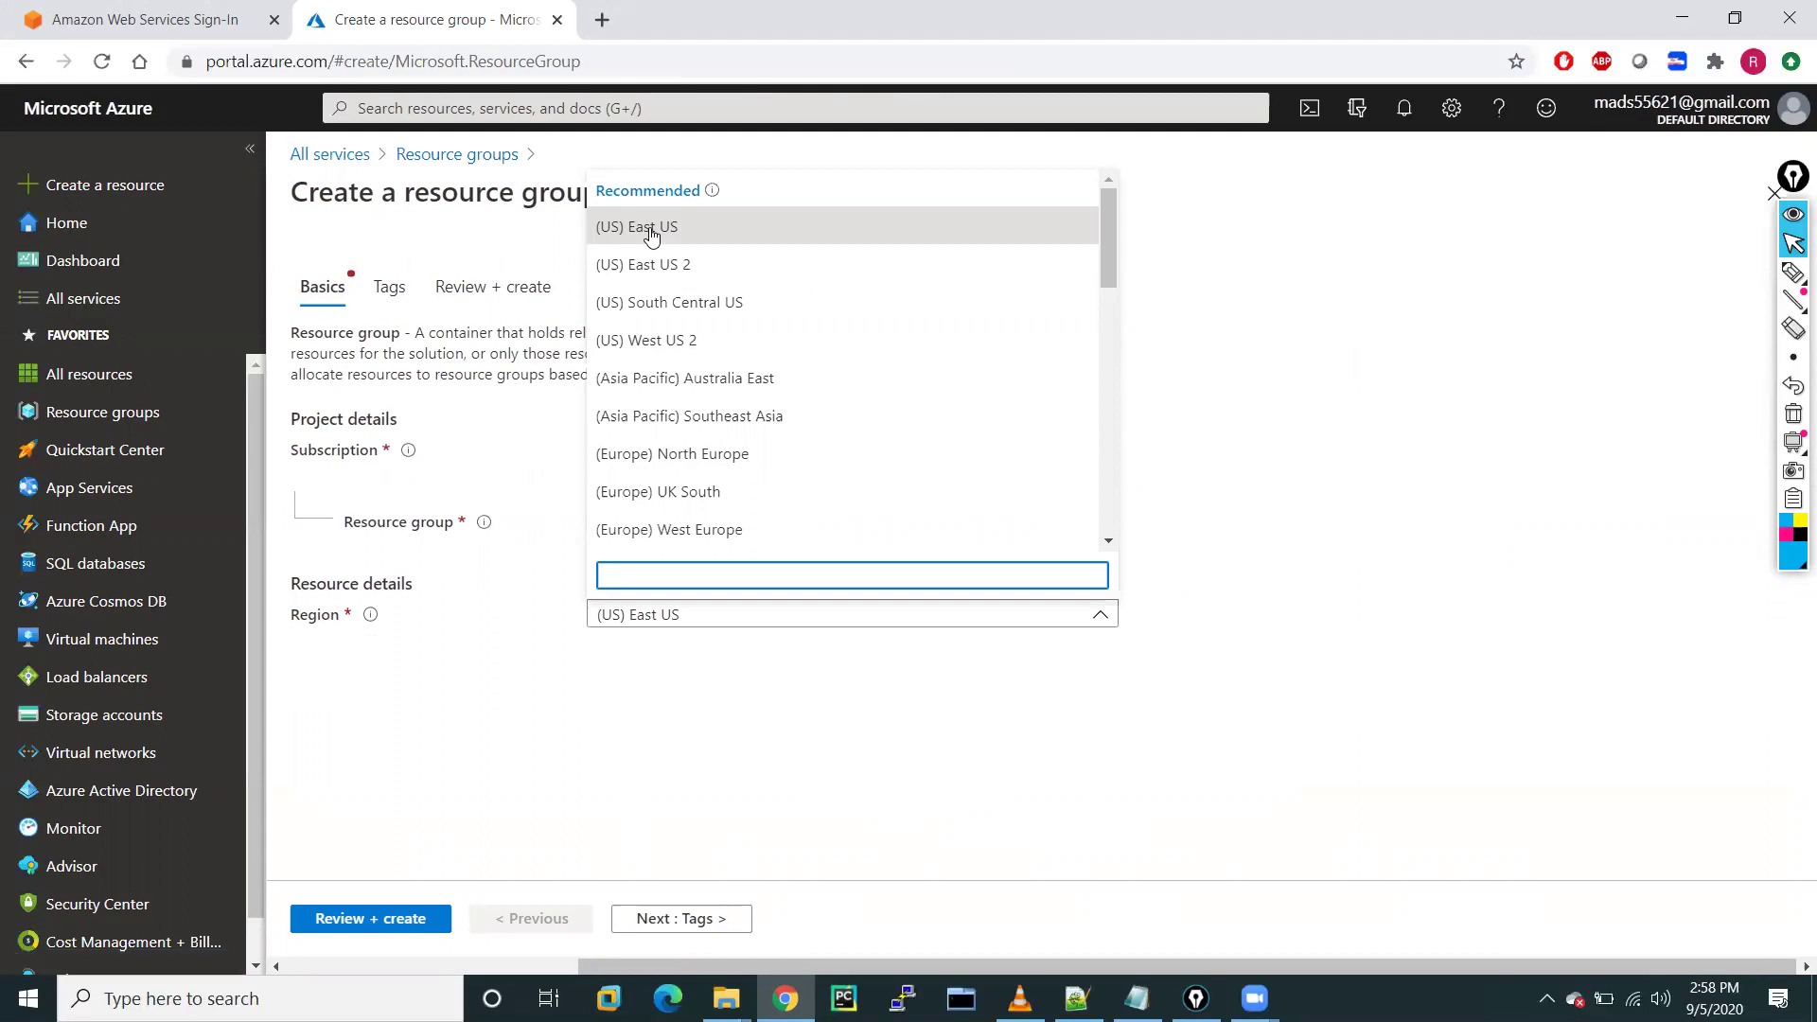
click(651, 235)
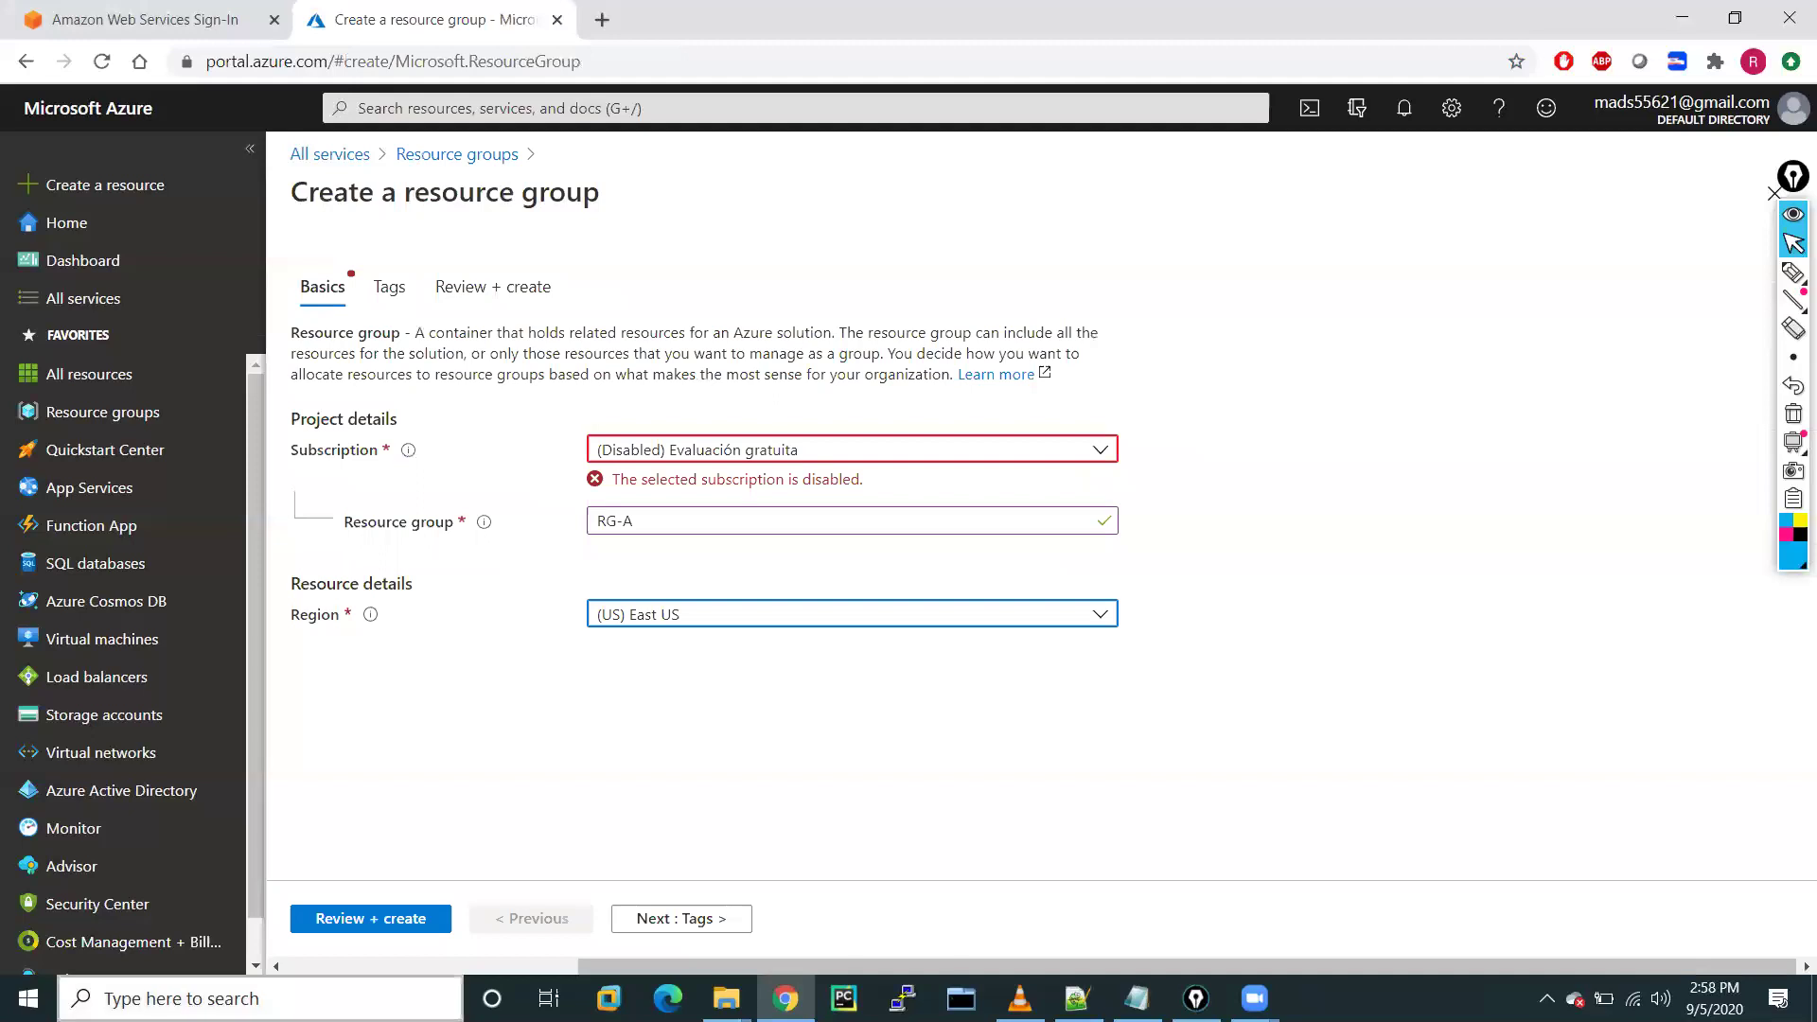
Run Review + create, then return to Basics to inspect the disabled subscription
click(366, 931)
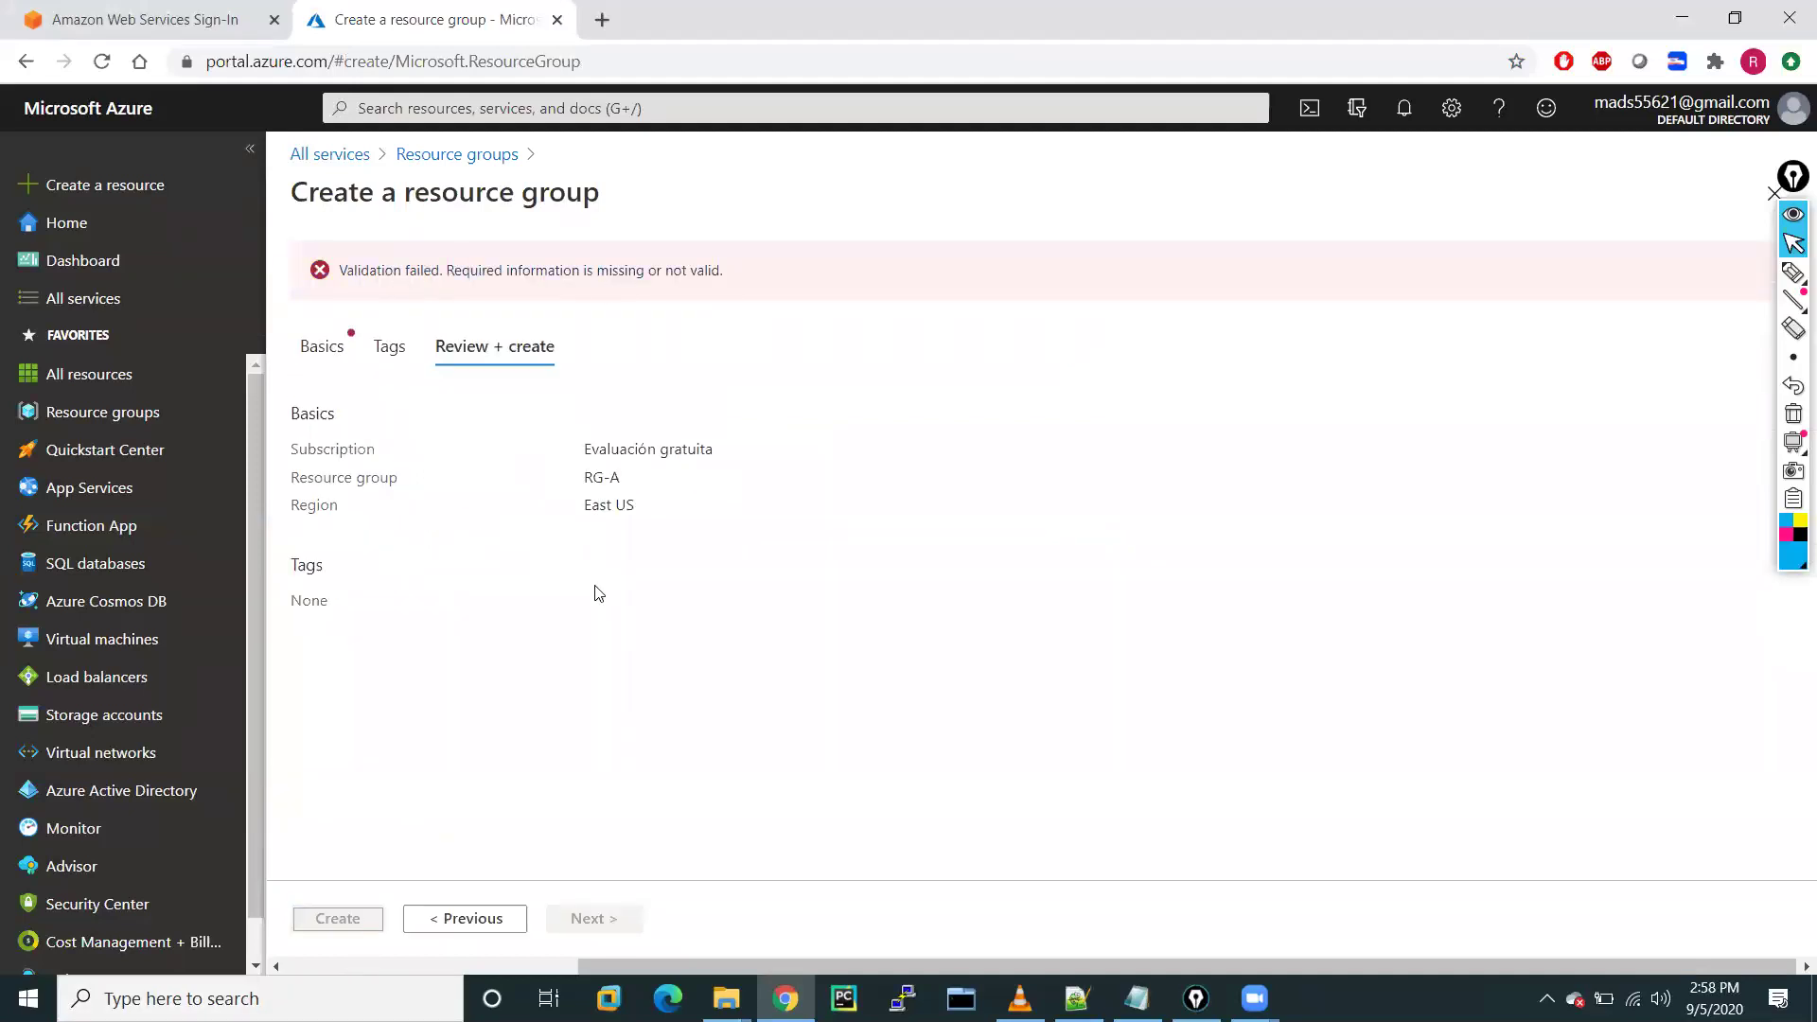
click(331, 371)
click(692, 452)
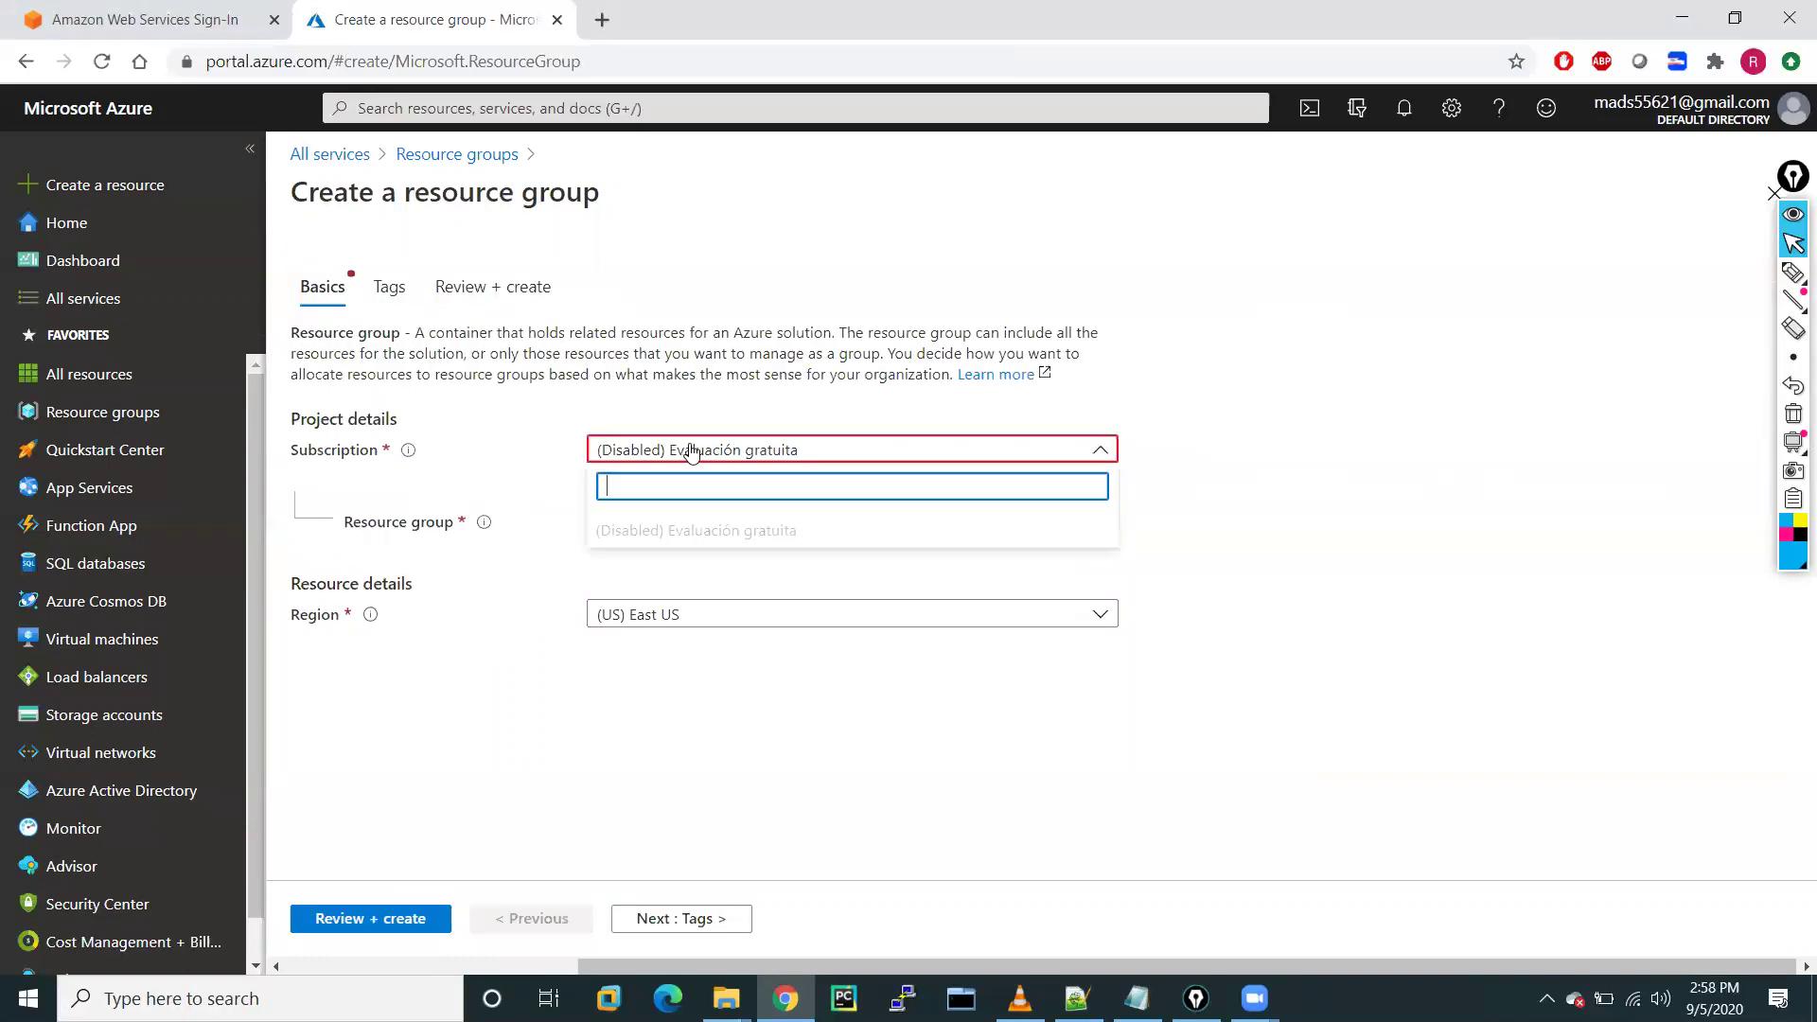
click(1319, 519)
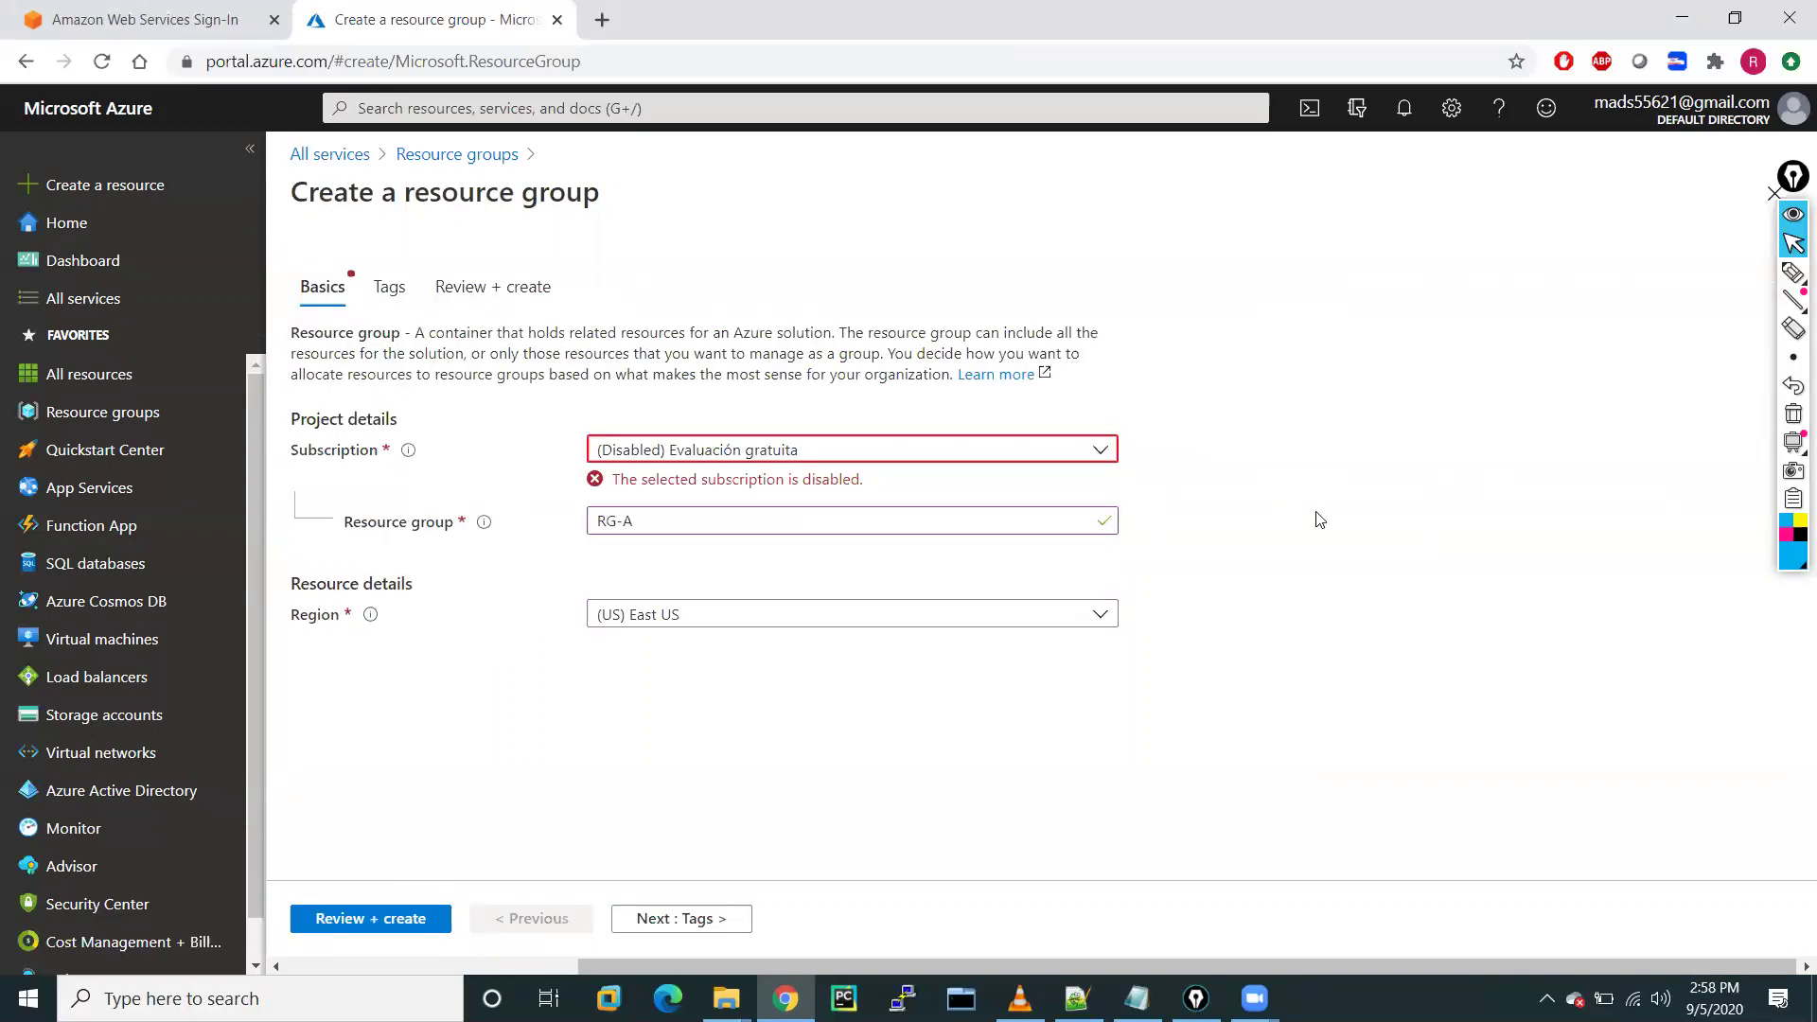
Choose to sign in with a different account, leaving the unsaved form
click(1793, 112)
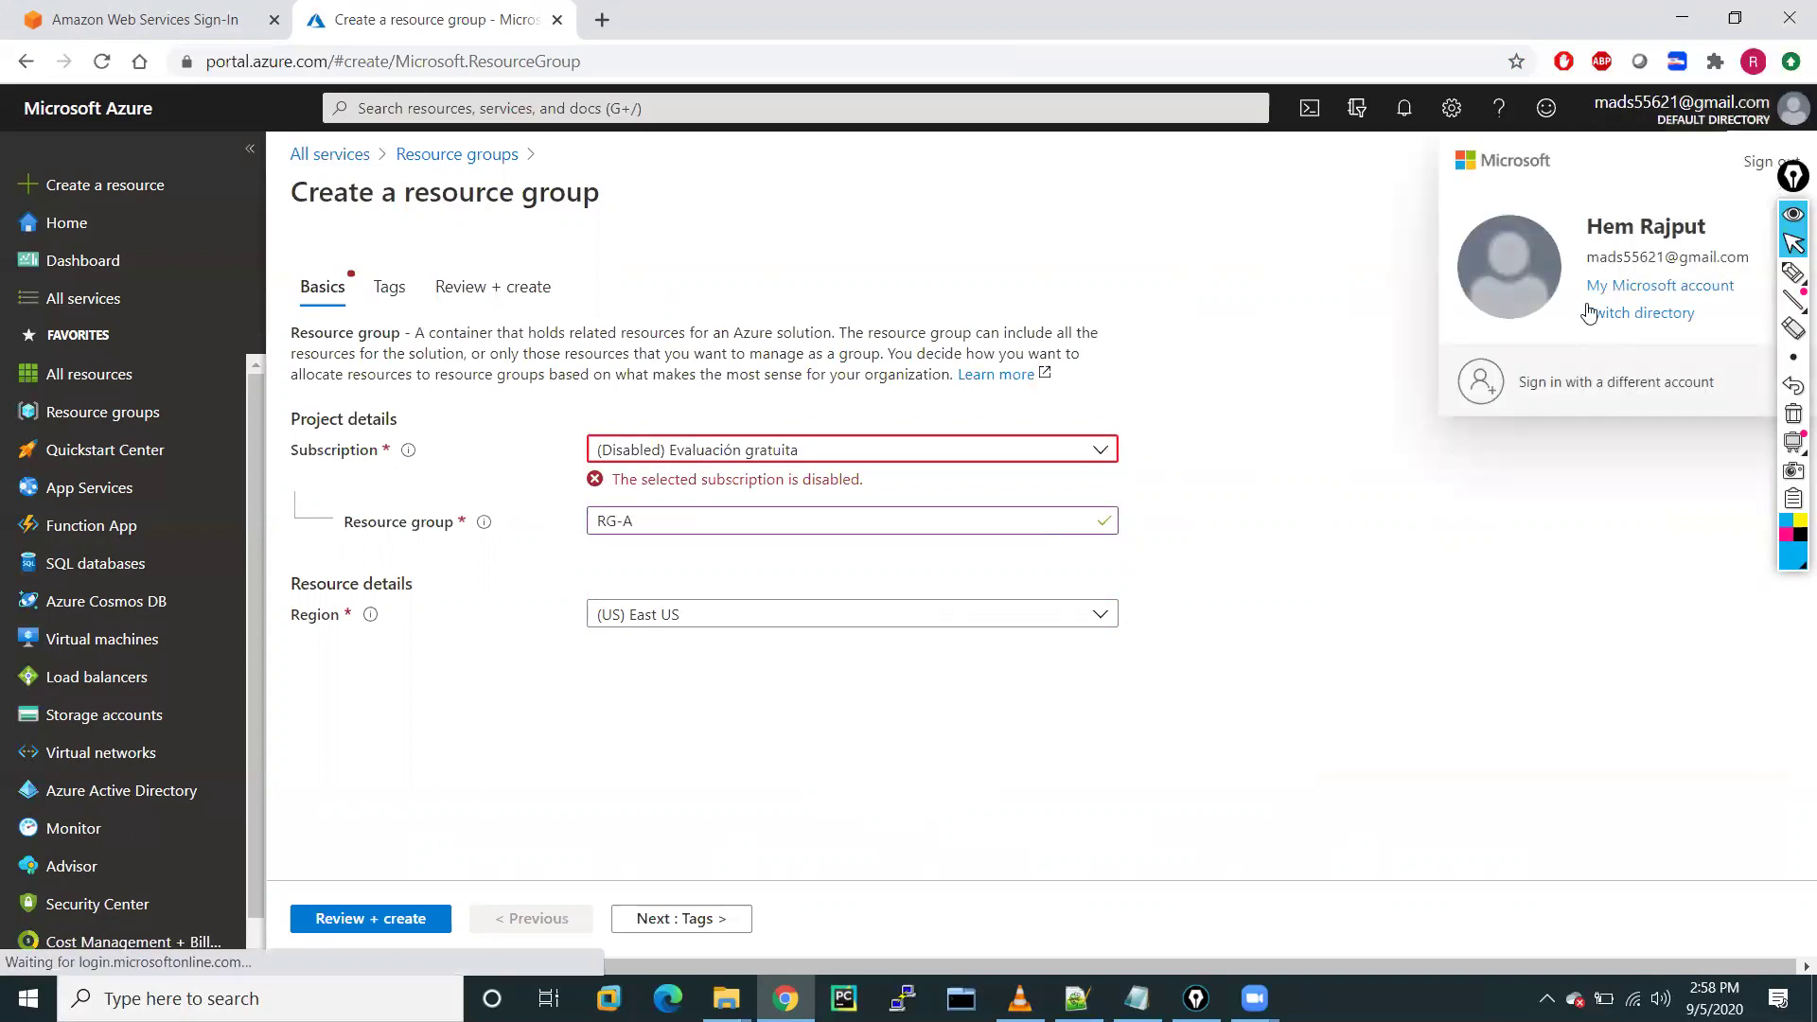
click(1568, 392)
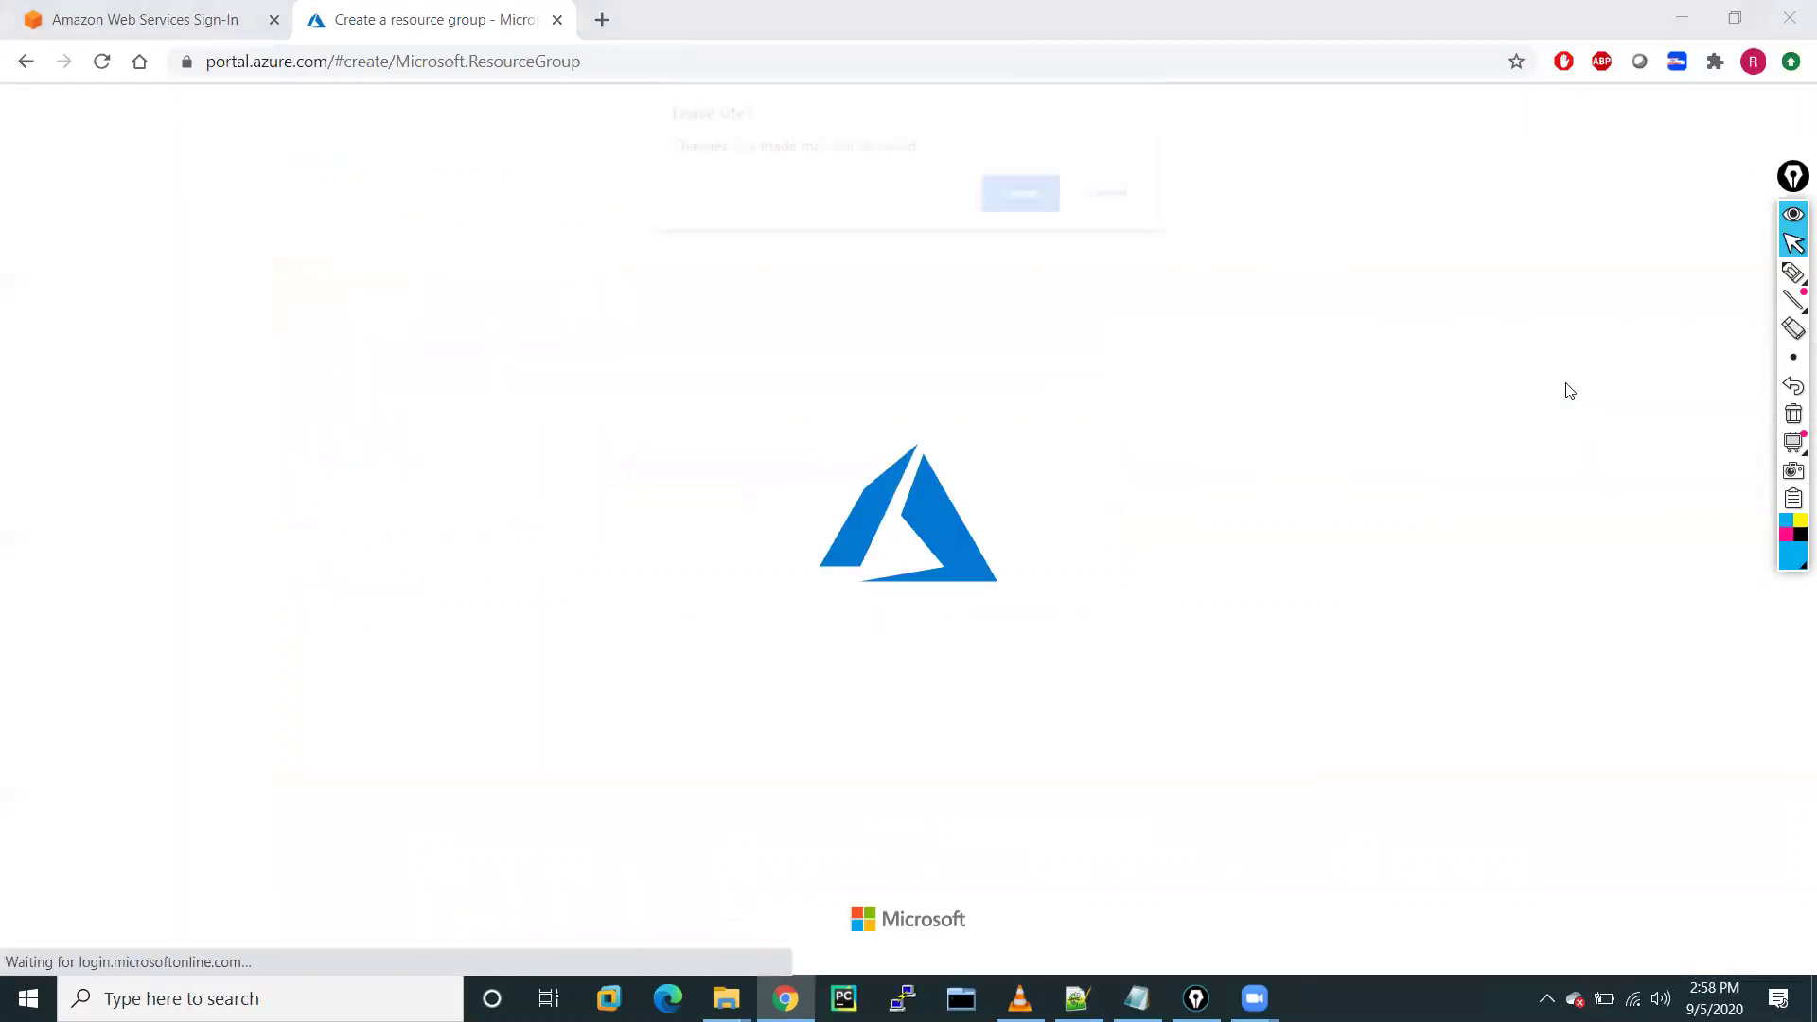
click(1016, 201)
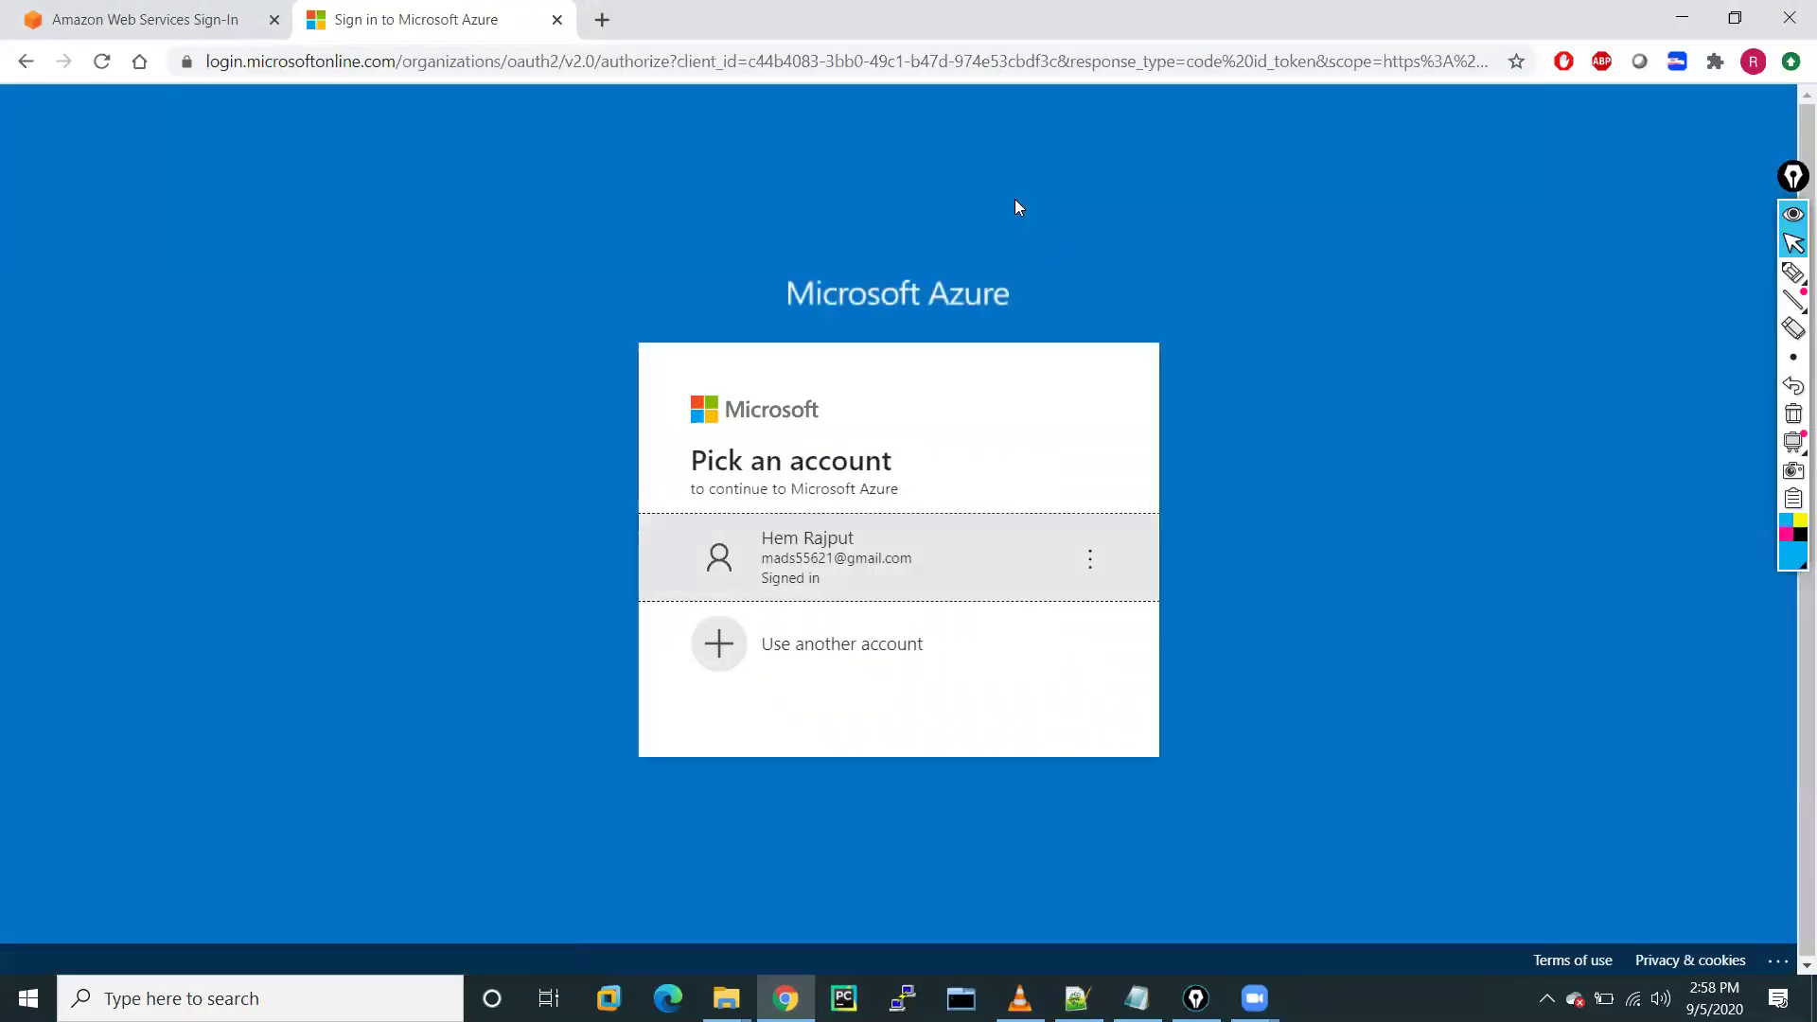
click(818, 660)
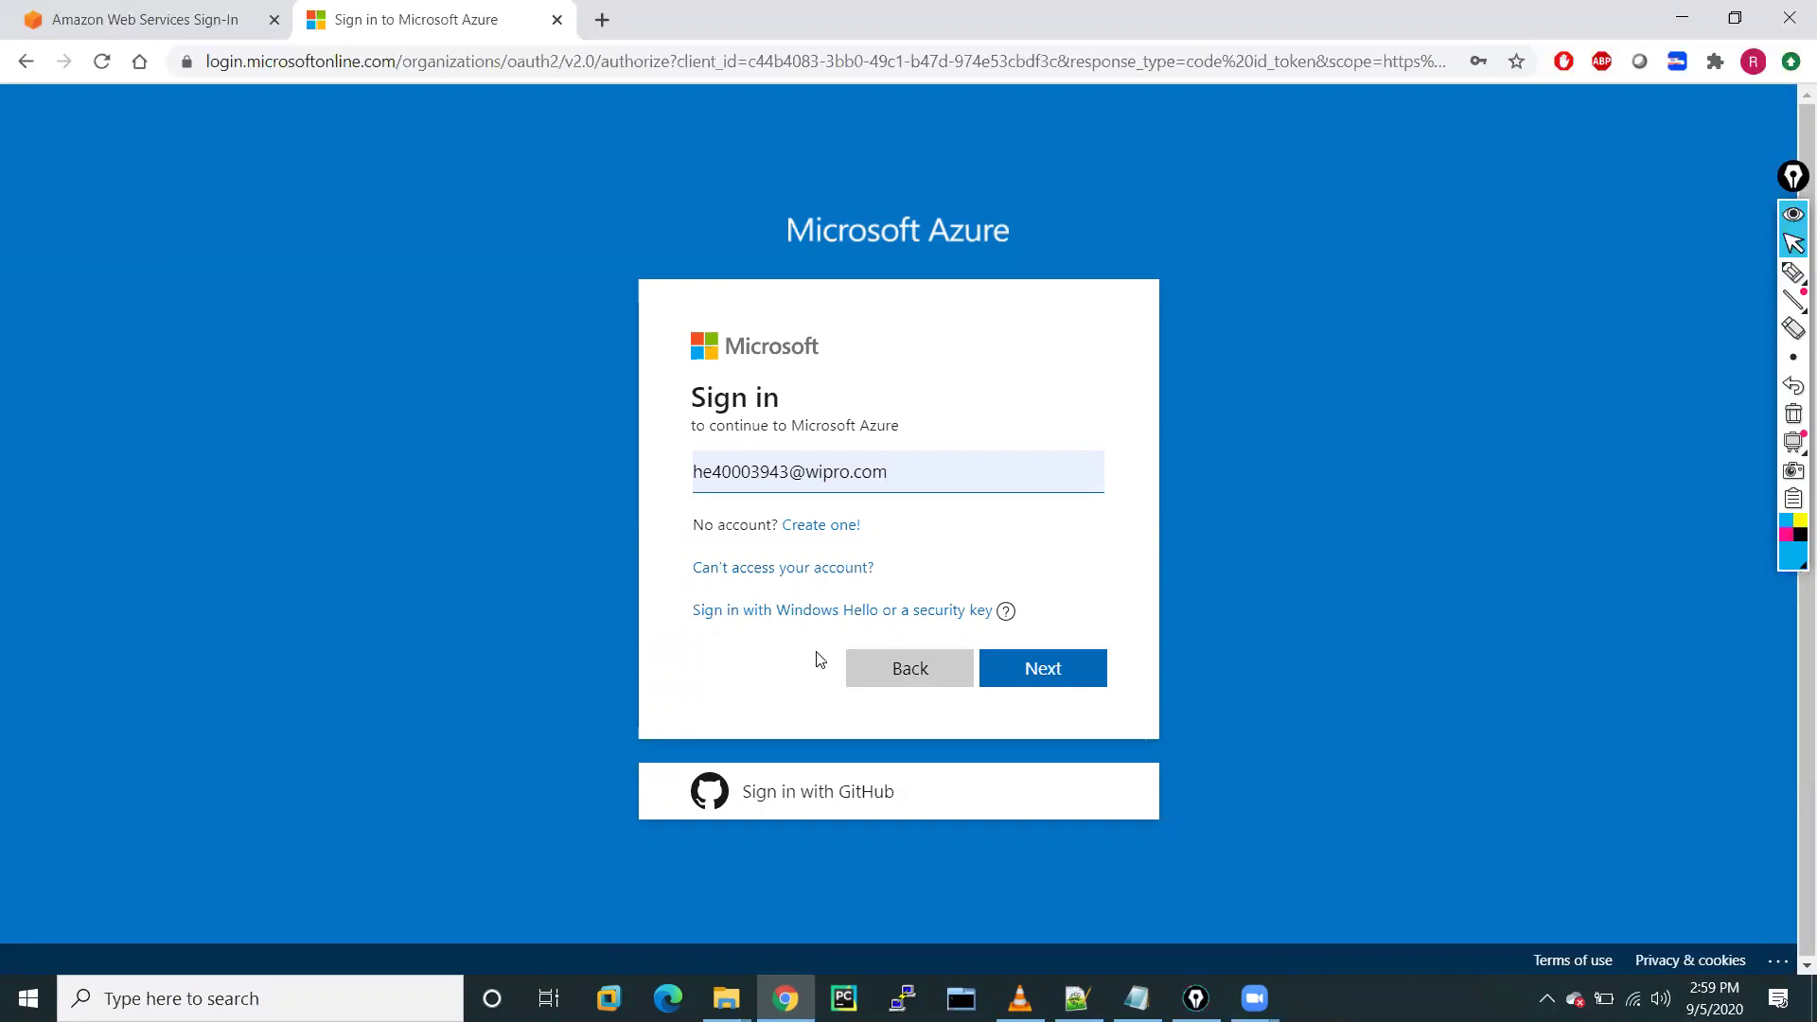
Enter the other account's e-mail and password, sign in, and stay signed in
key(BackSpace)
key(BackSpace)
key(BackSpace)
key(BackSpace)
key(BackSpace)
key(BackSpace)
key(BackSpace)
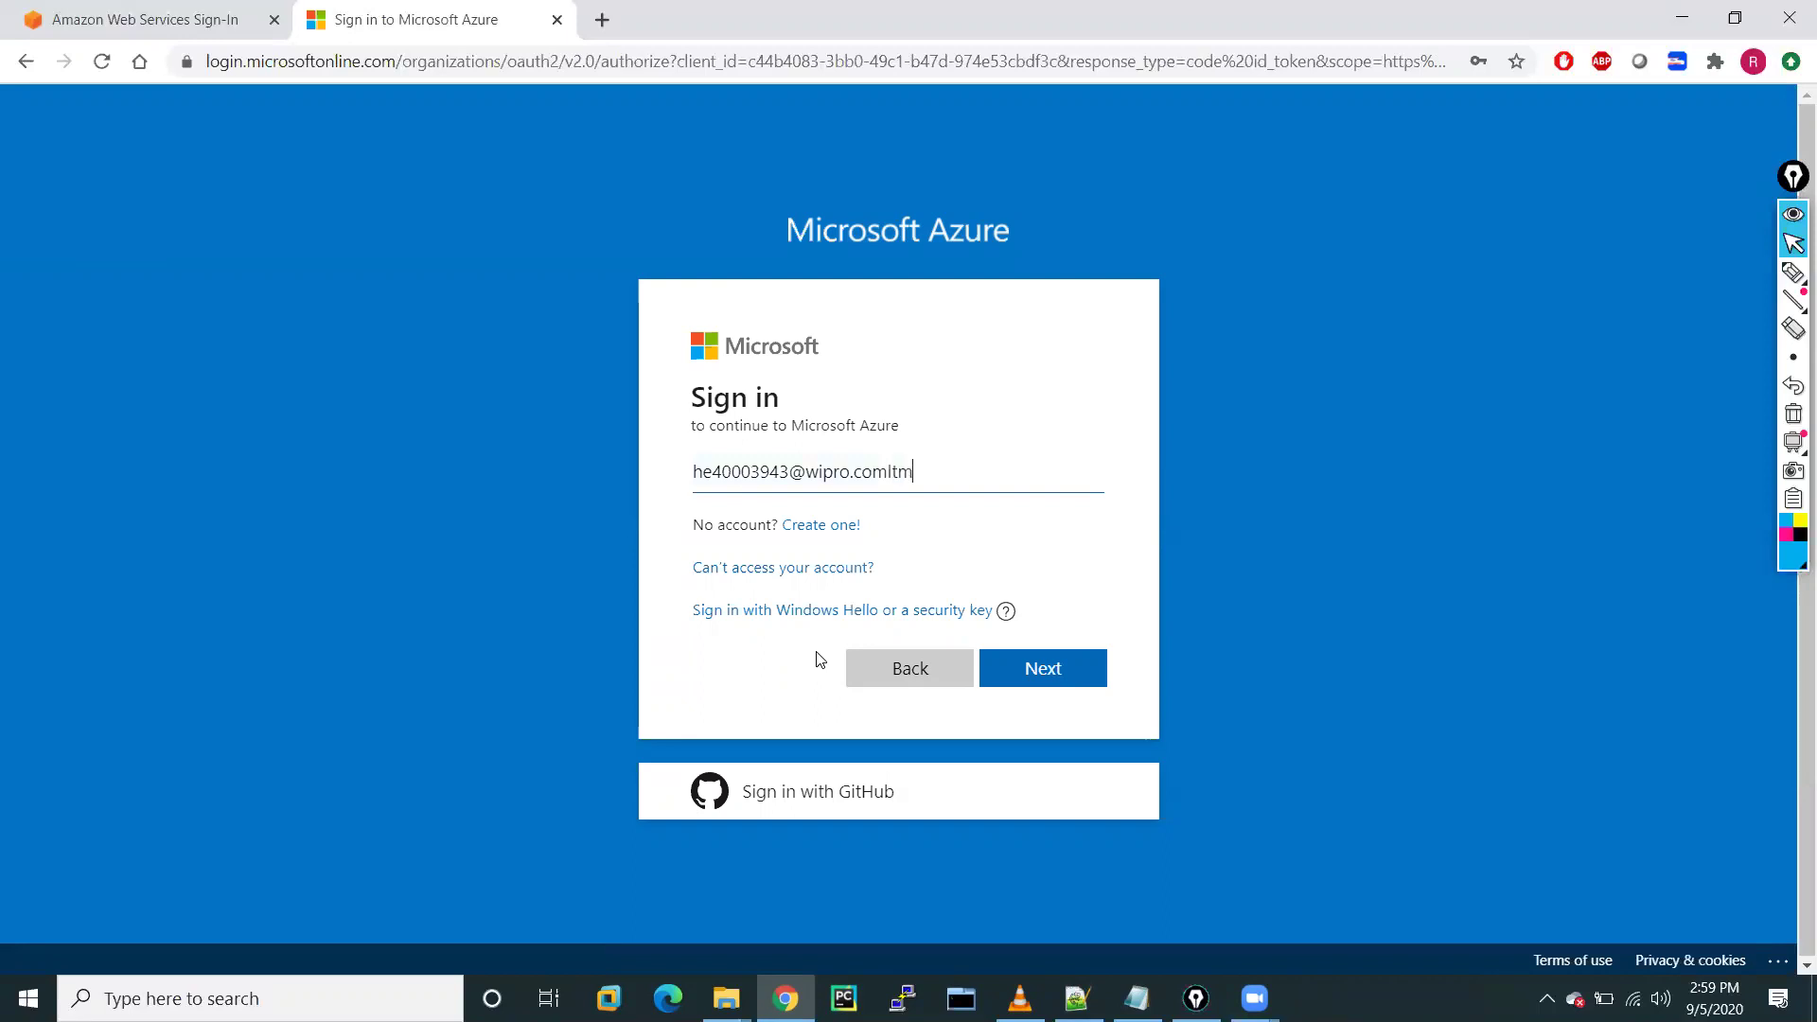
key(BackSpace)
key(BackSpace)
key(BackSpace)
key(BackSpace)
key(BackSpace)
key(BackSpace)
key(BackSpace)
key(BackSpace)
key(BackSpace)
key(BackSpace)
key(BackSpace)
key(BackSpace)
key(BackSpace)
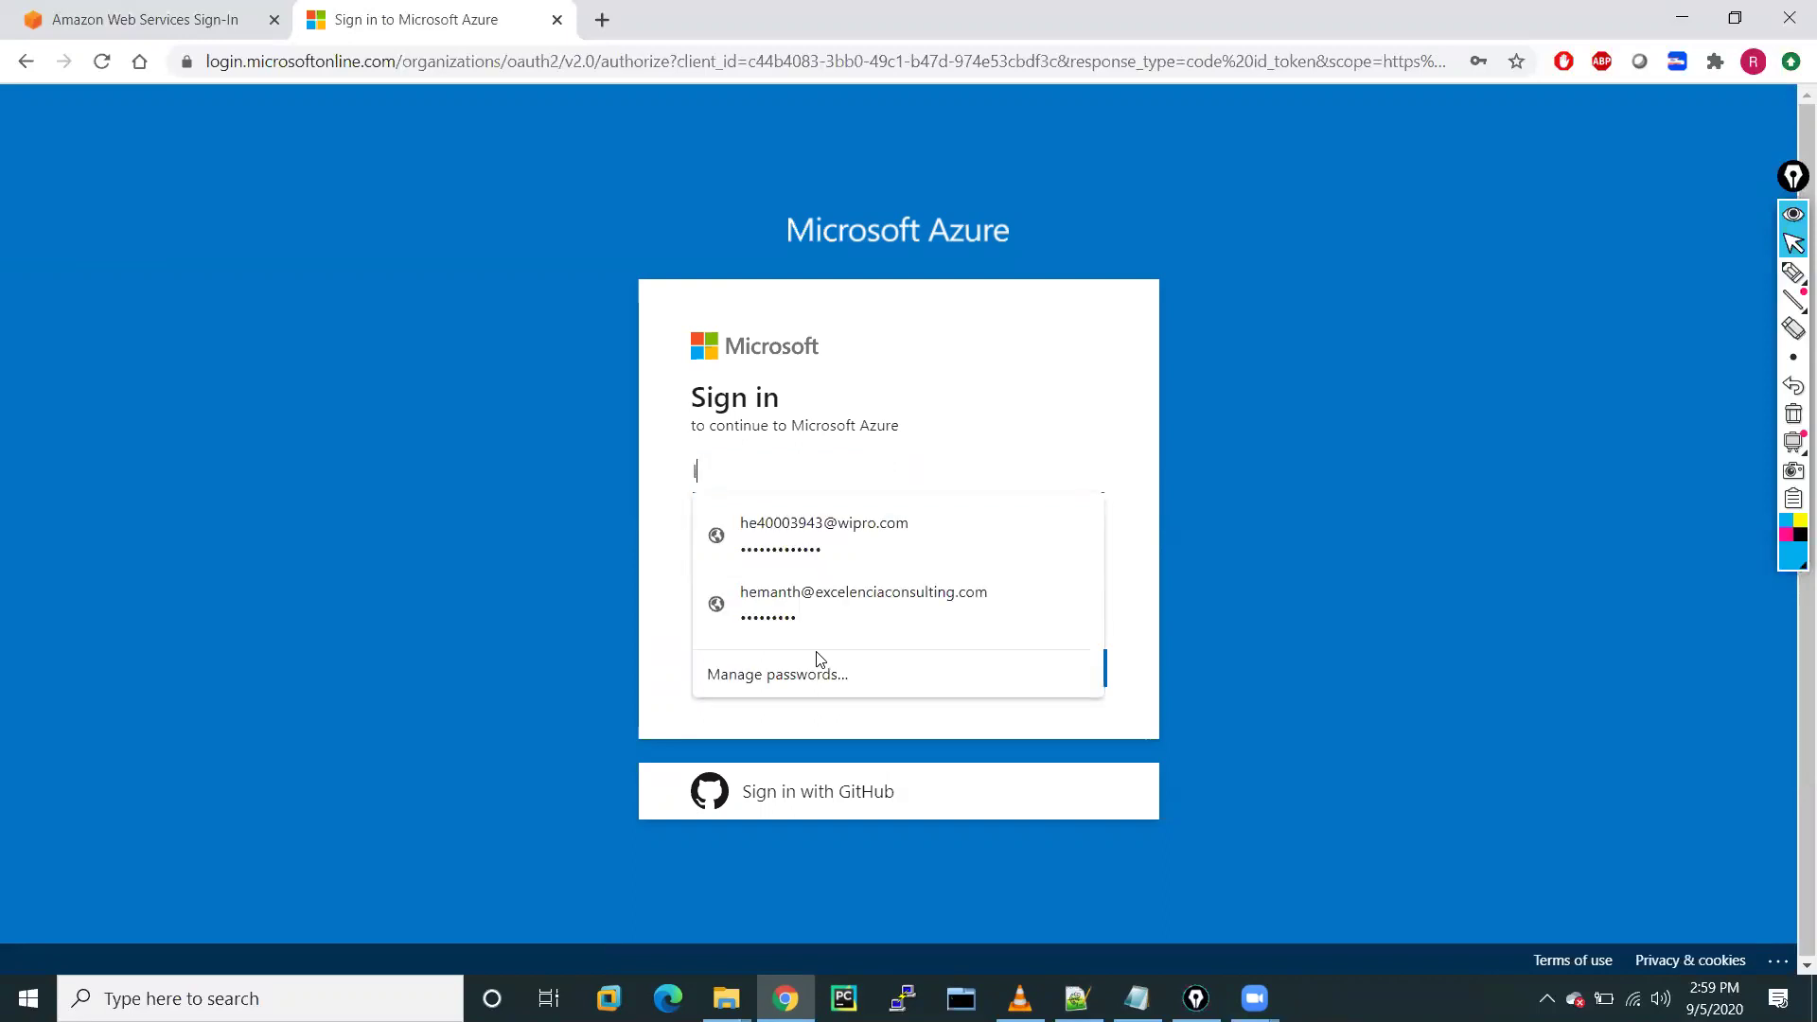
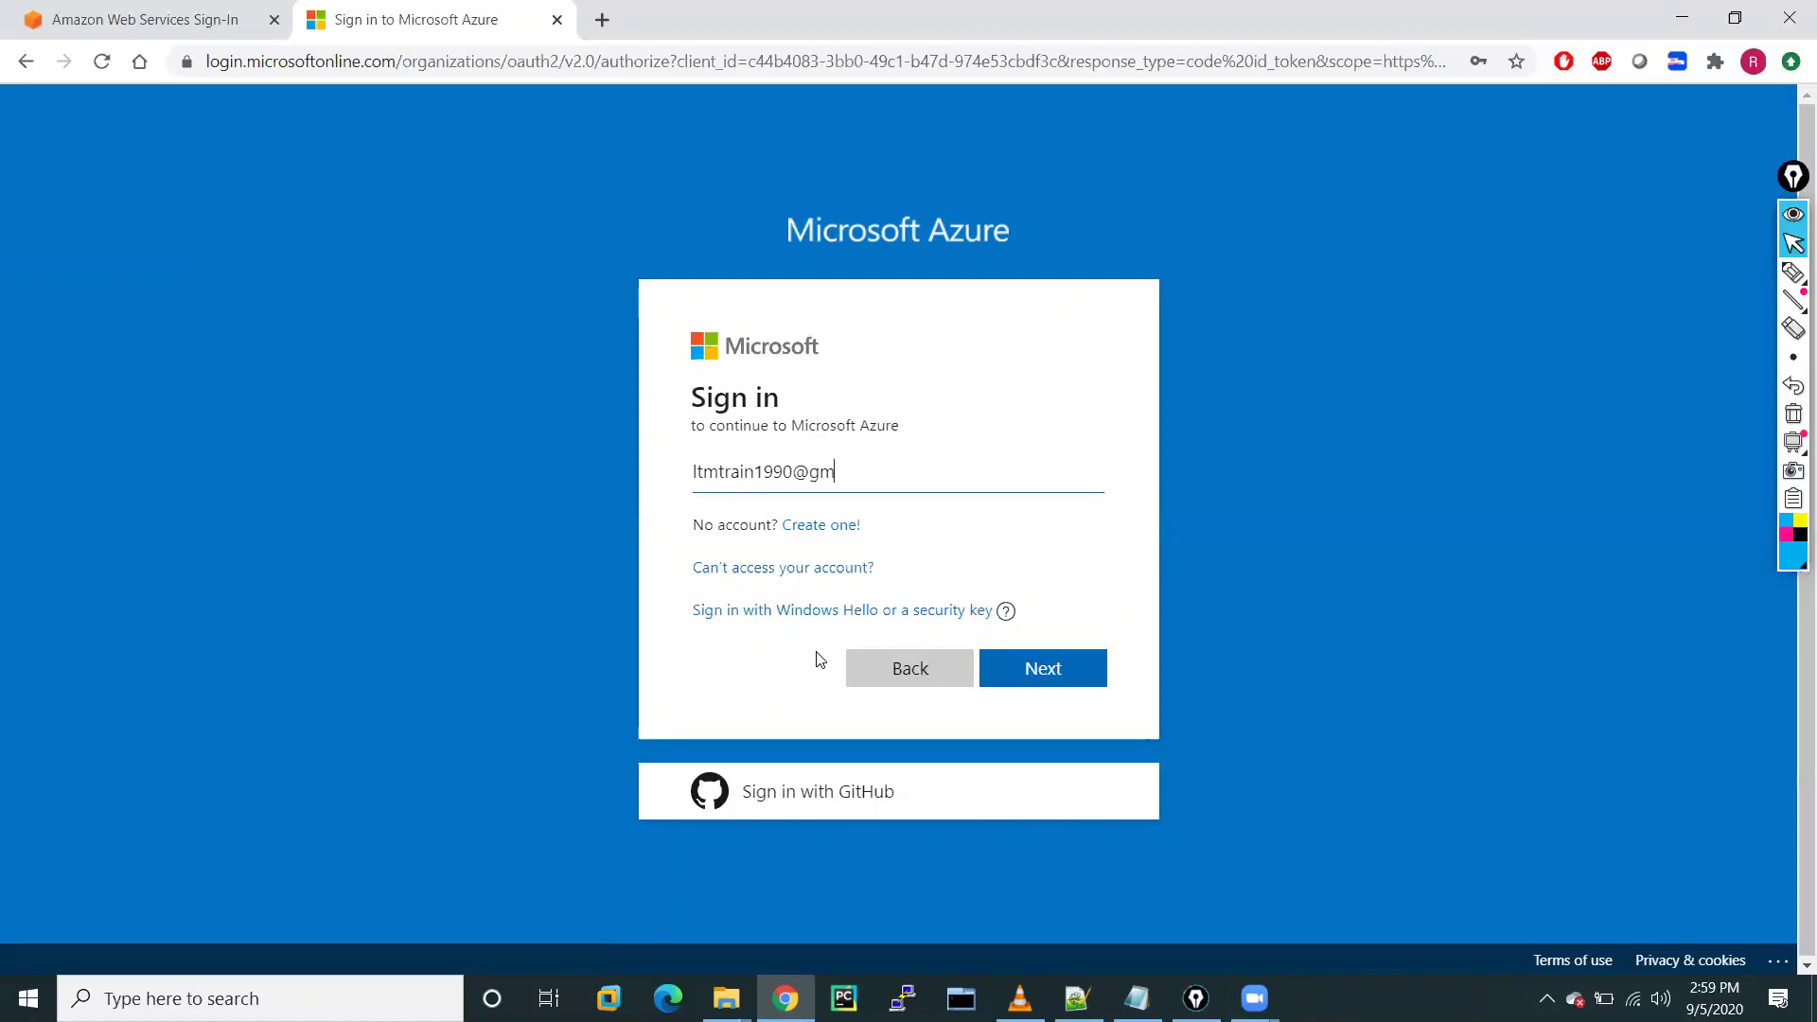
click(1075, 673)
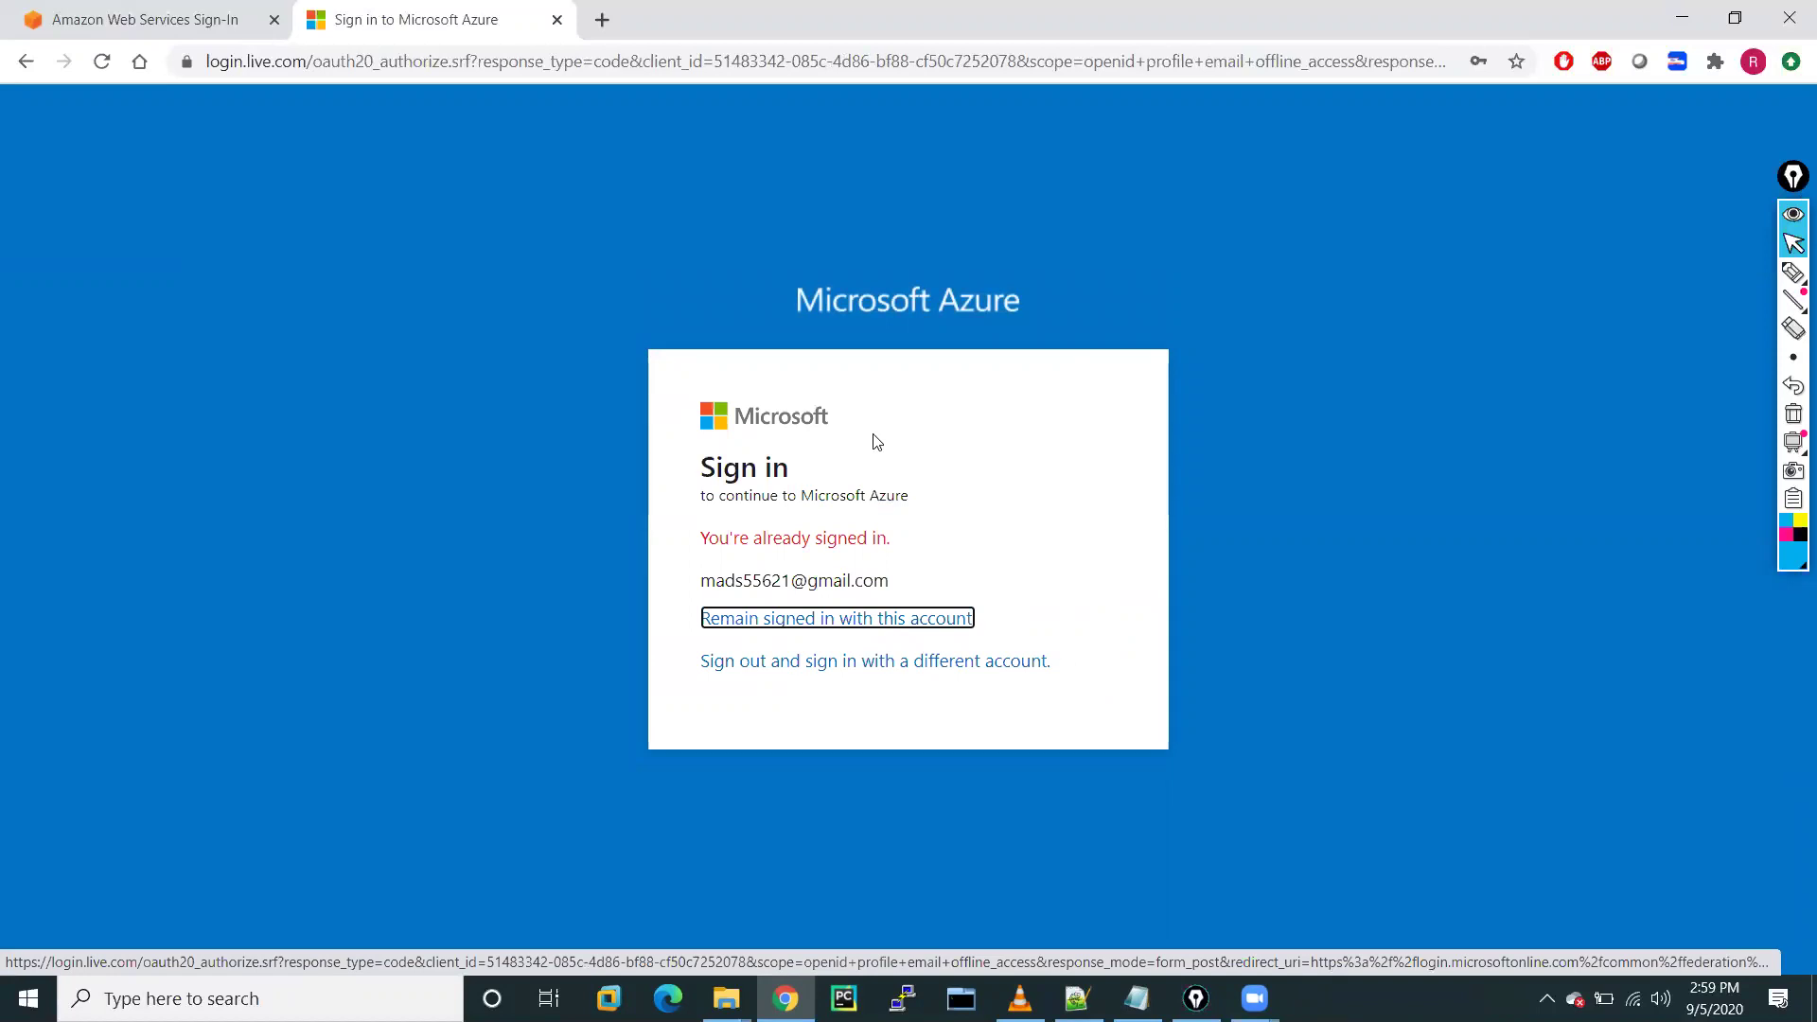
click(819, 662)
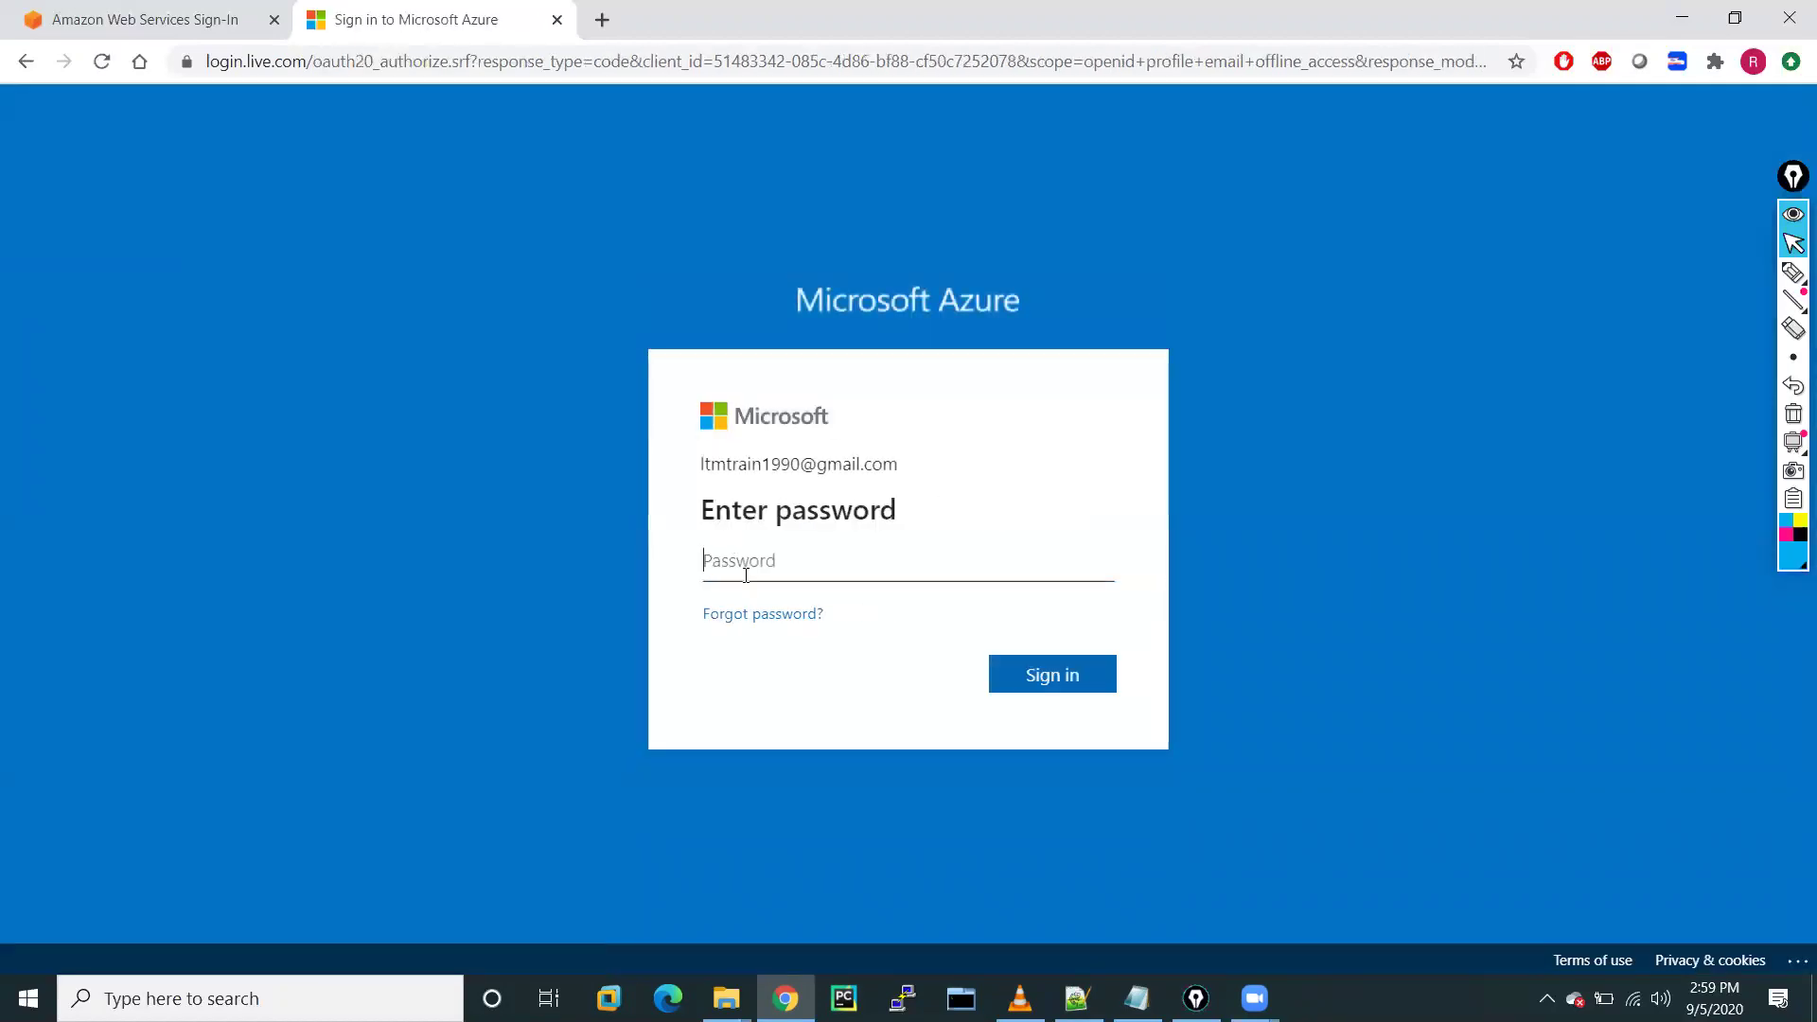
click(738, 569)
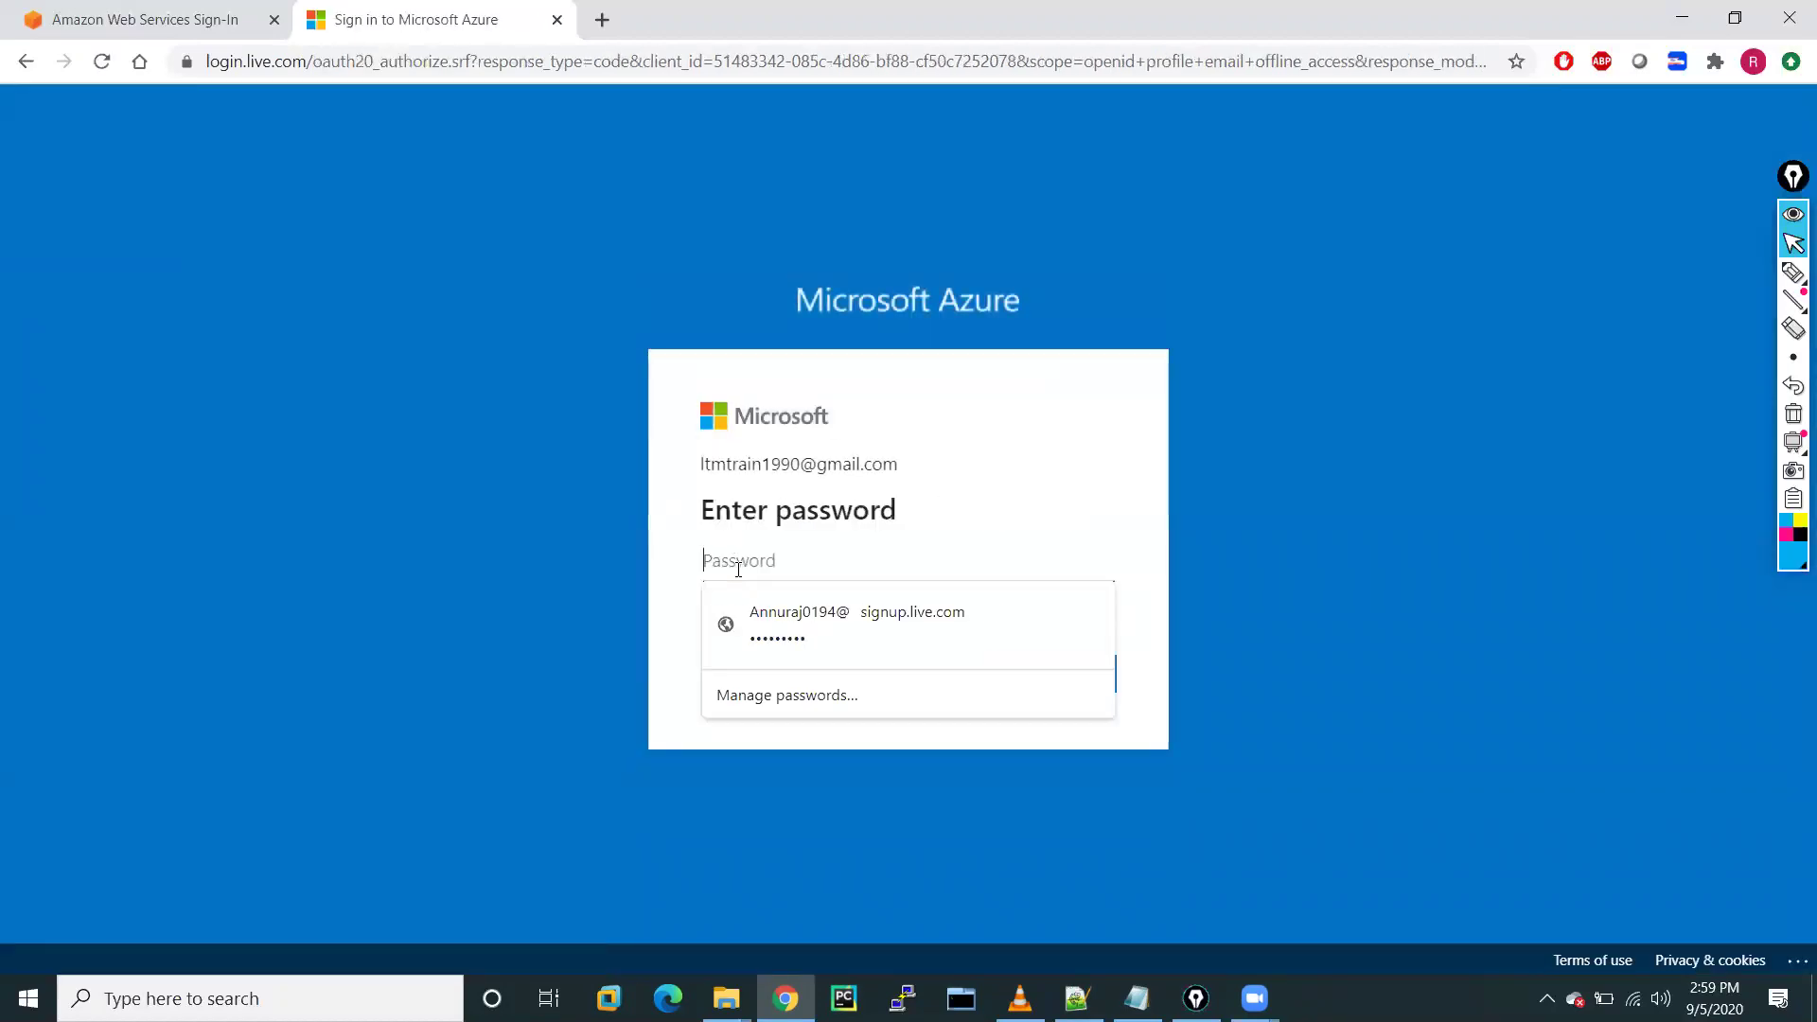
text(•••)
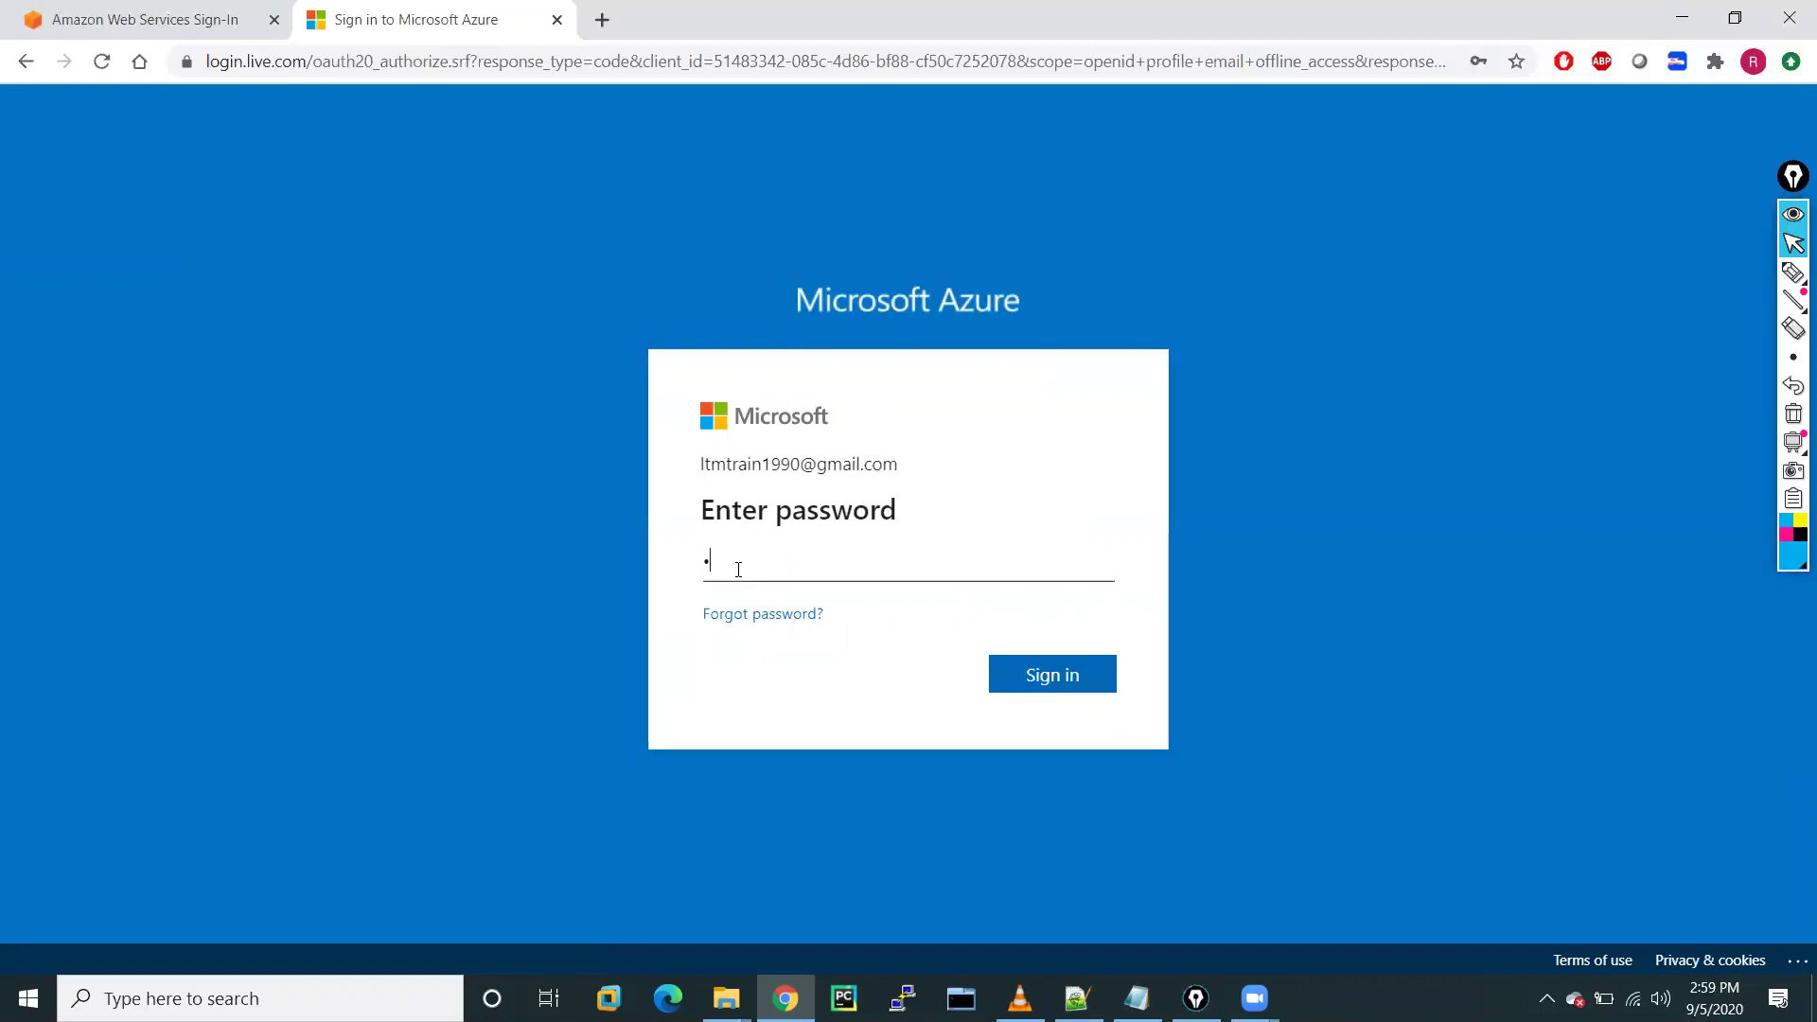
text(••••••)
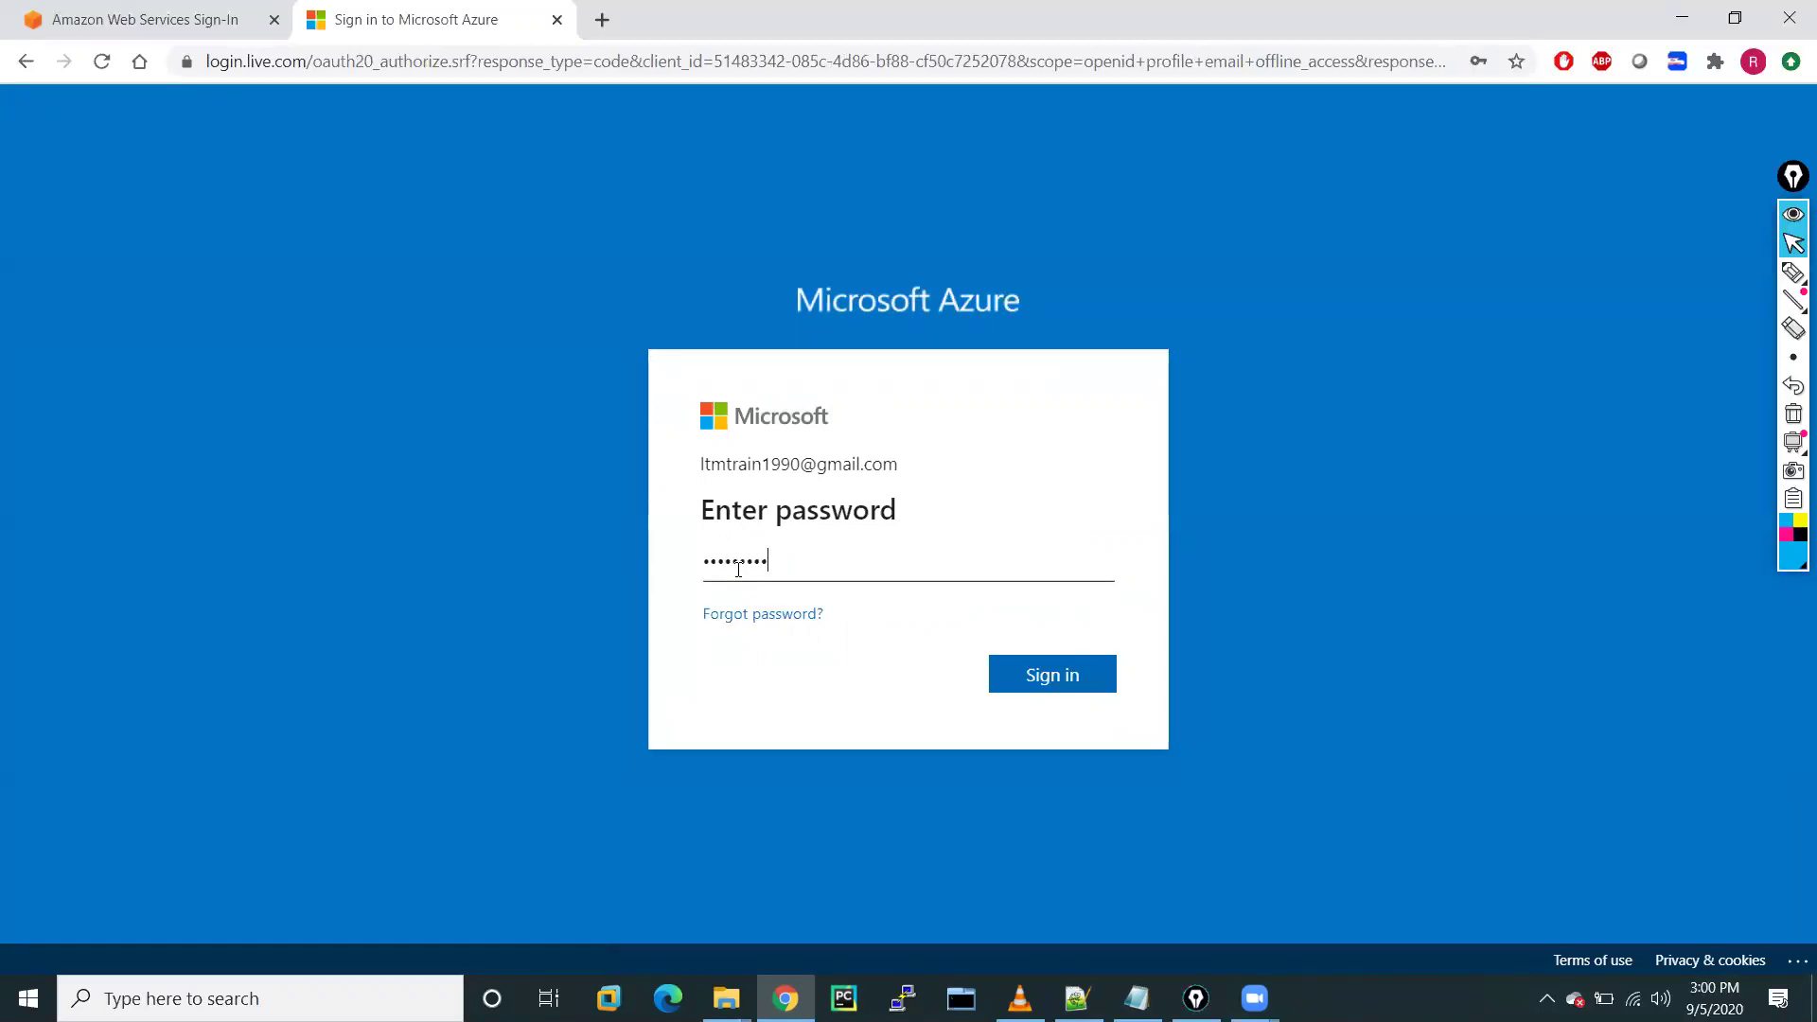
text(••••••••)
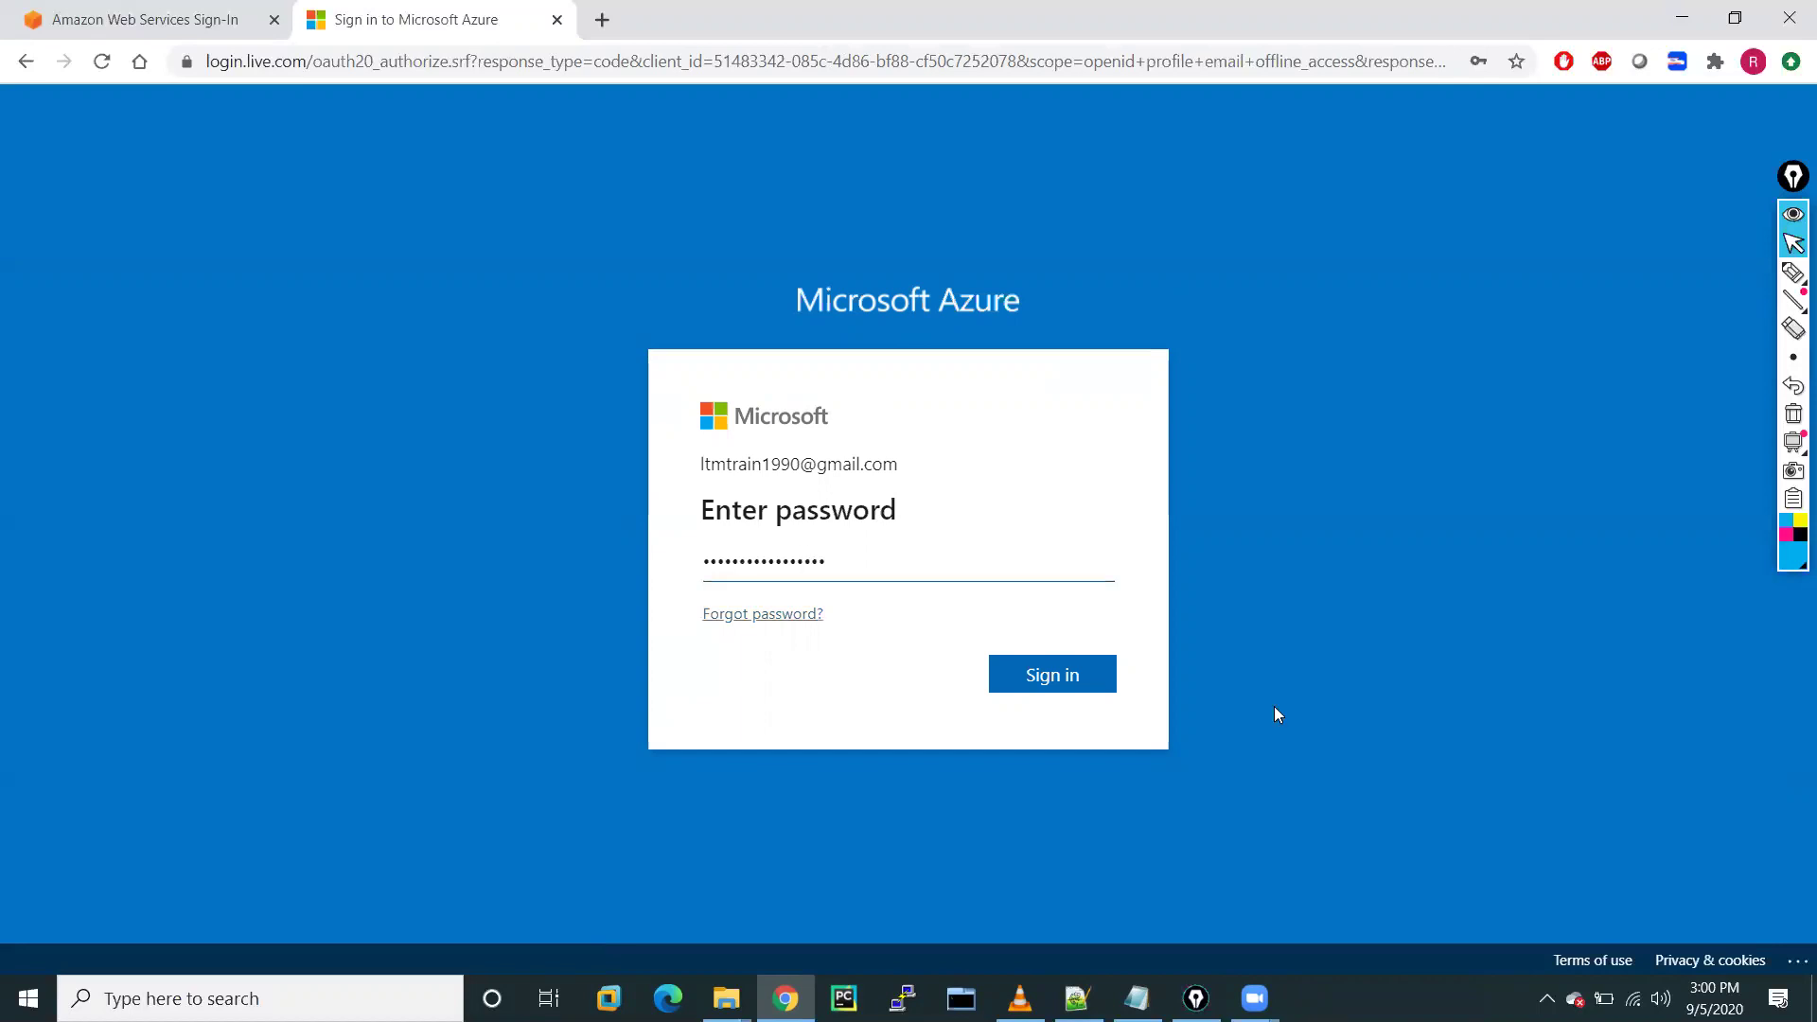
click(1058, 693)
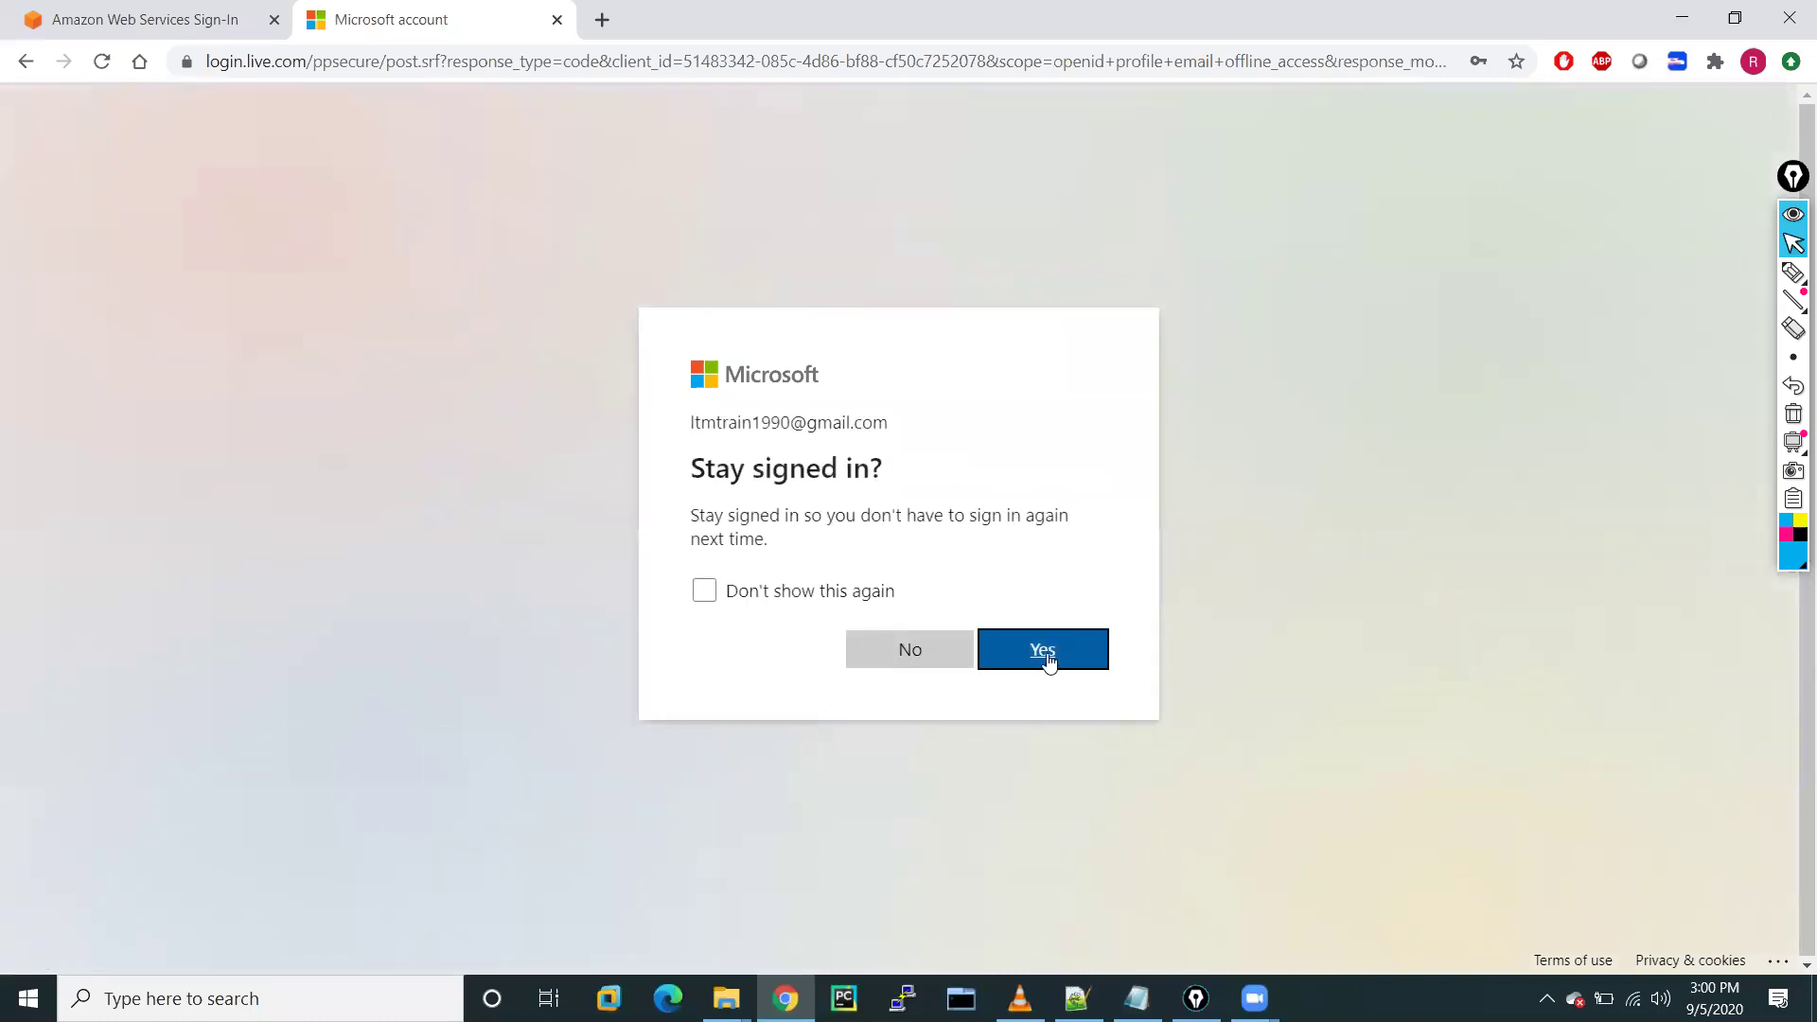
click(1047, 659)
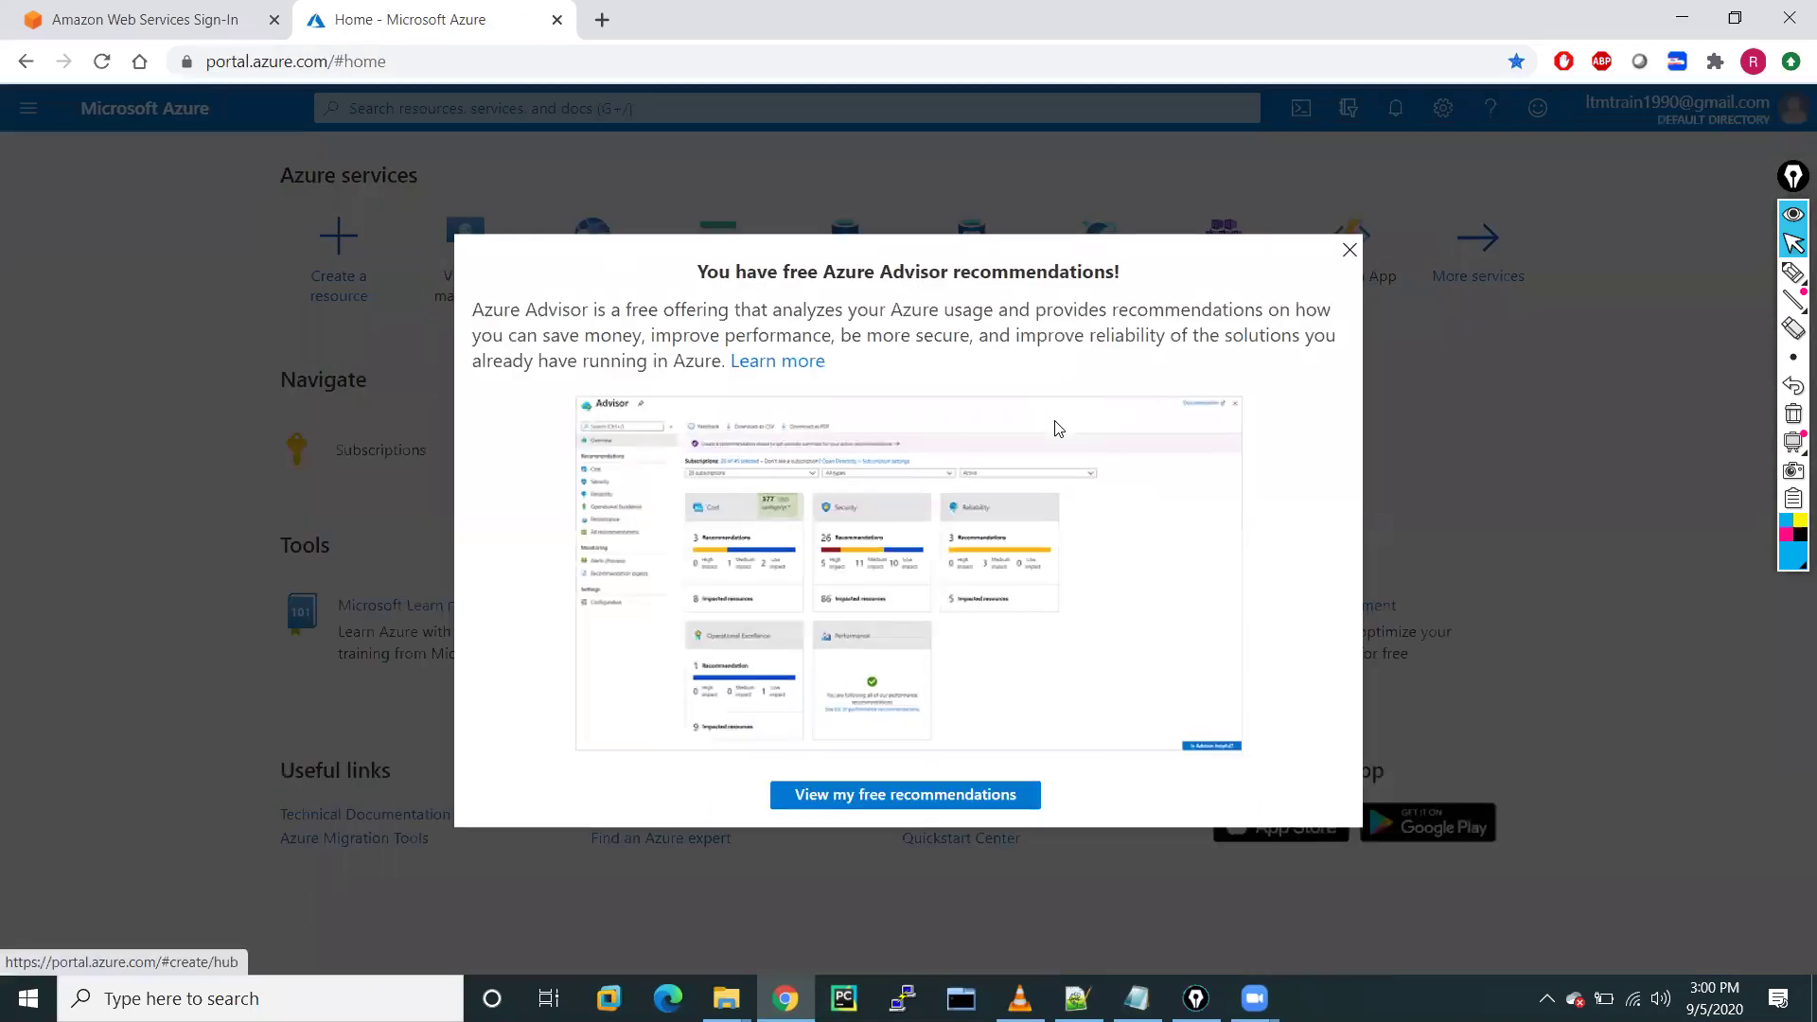
Dismiss the Advisor popup, find Resource groups via a 'resource' search, and start a new one
click(1349, 251)
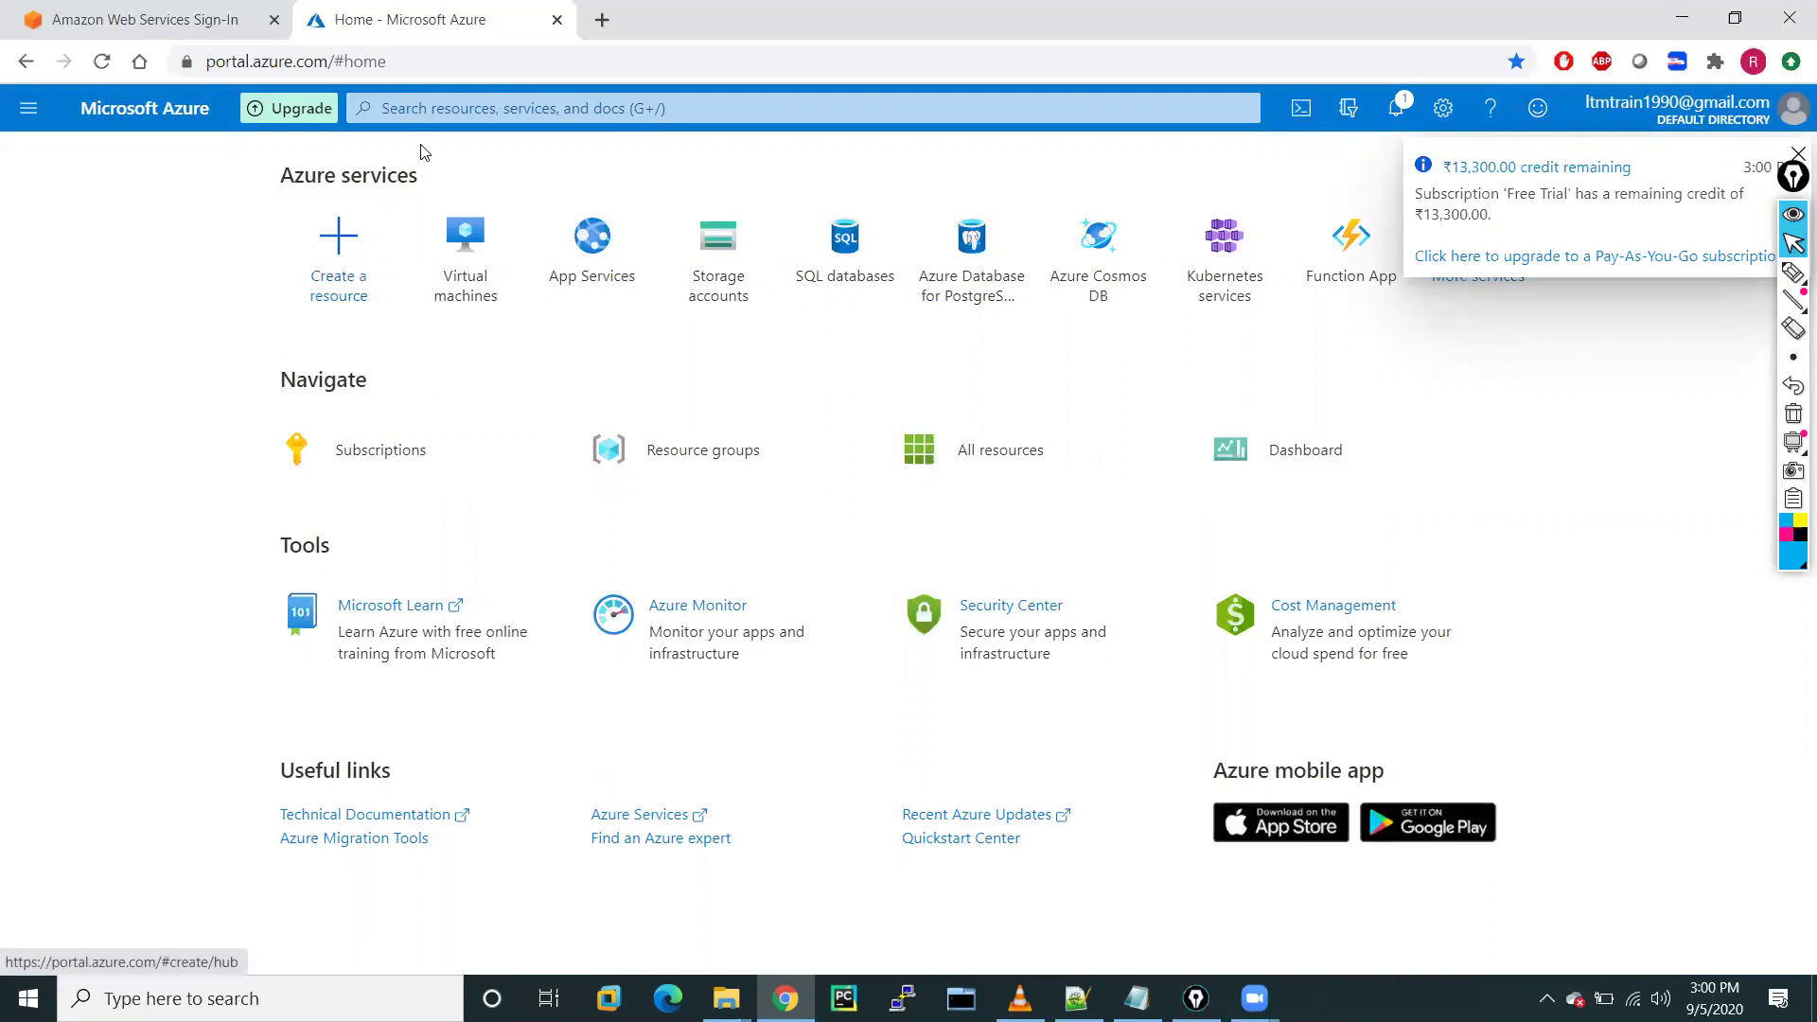
click(450, 108)
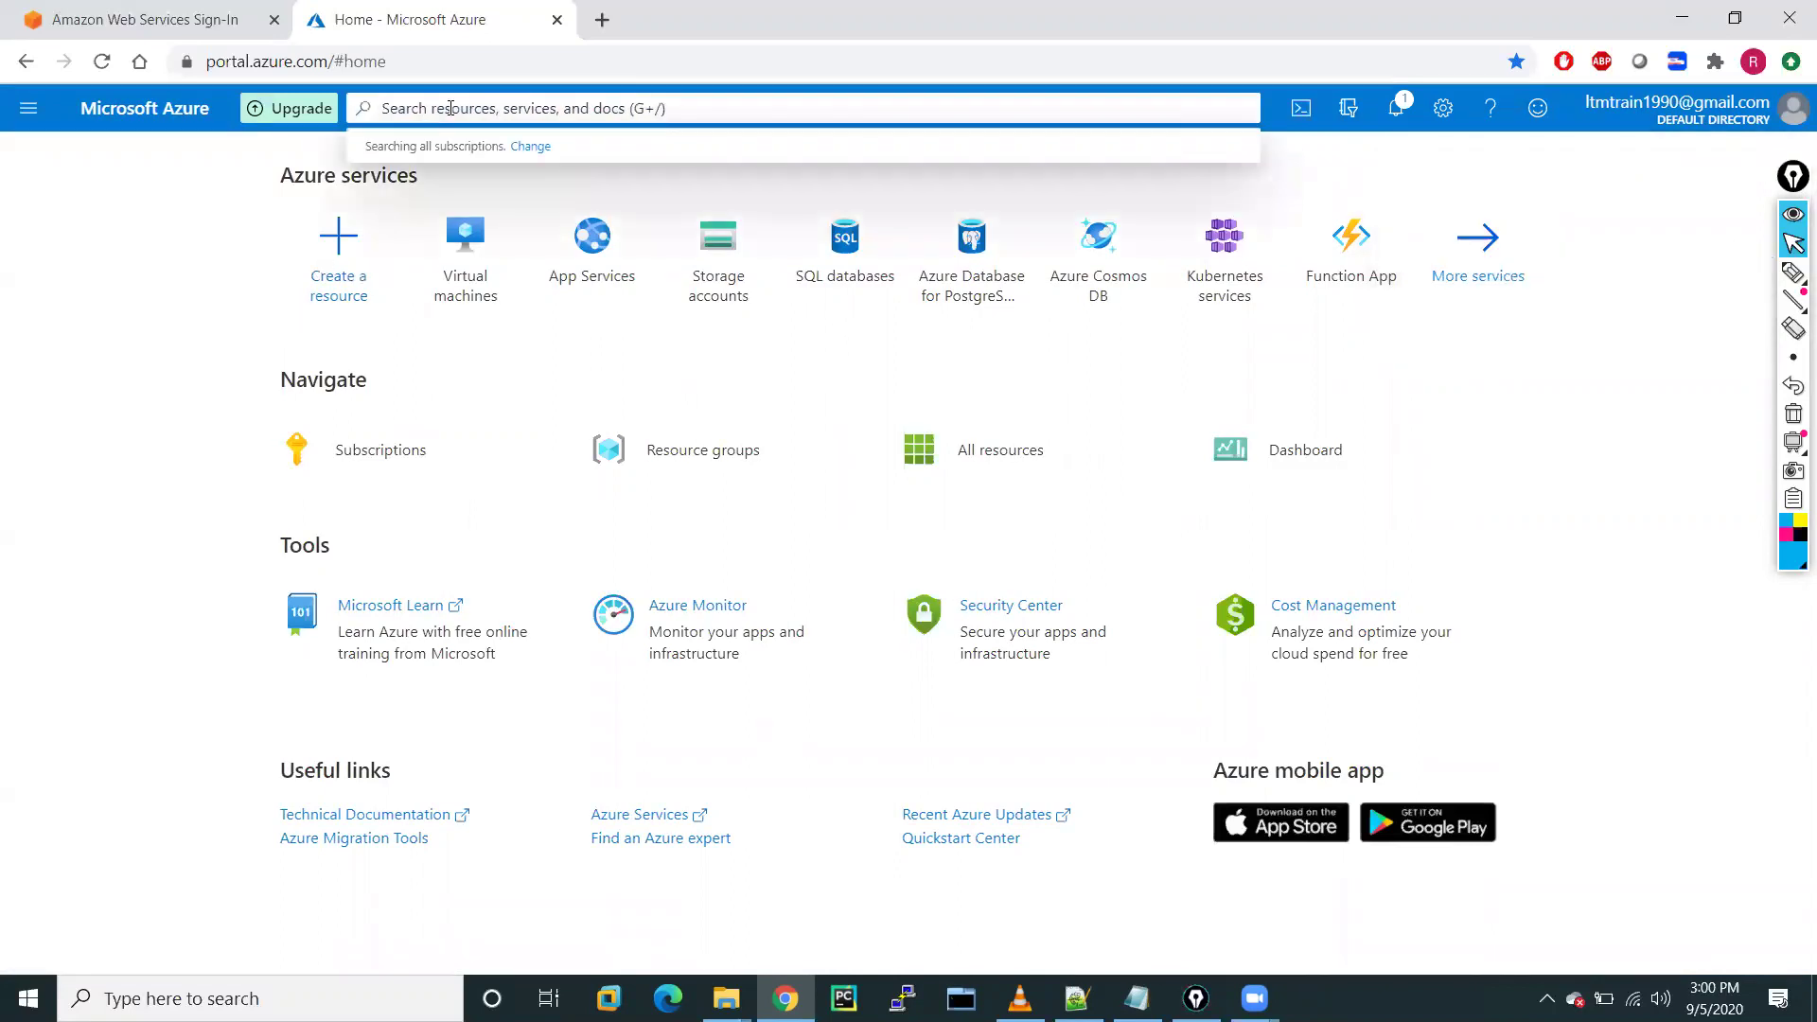
text(re)
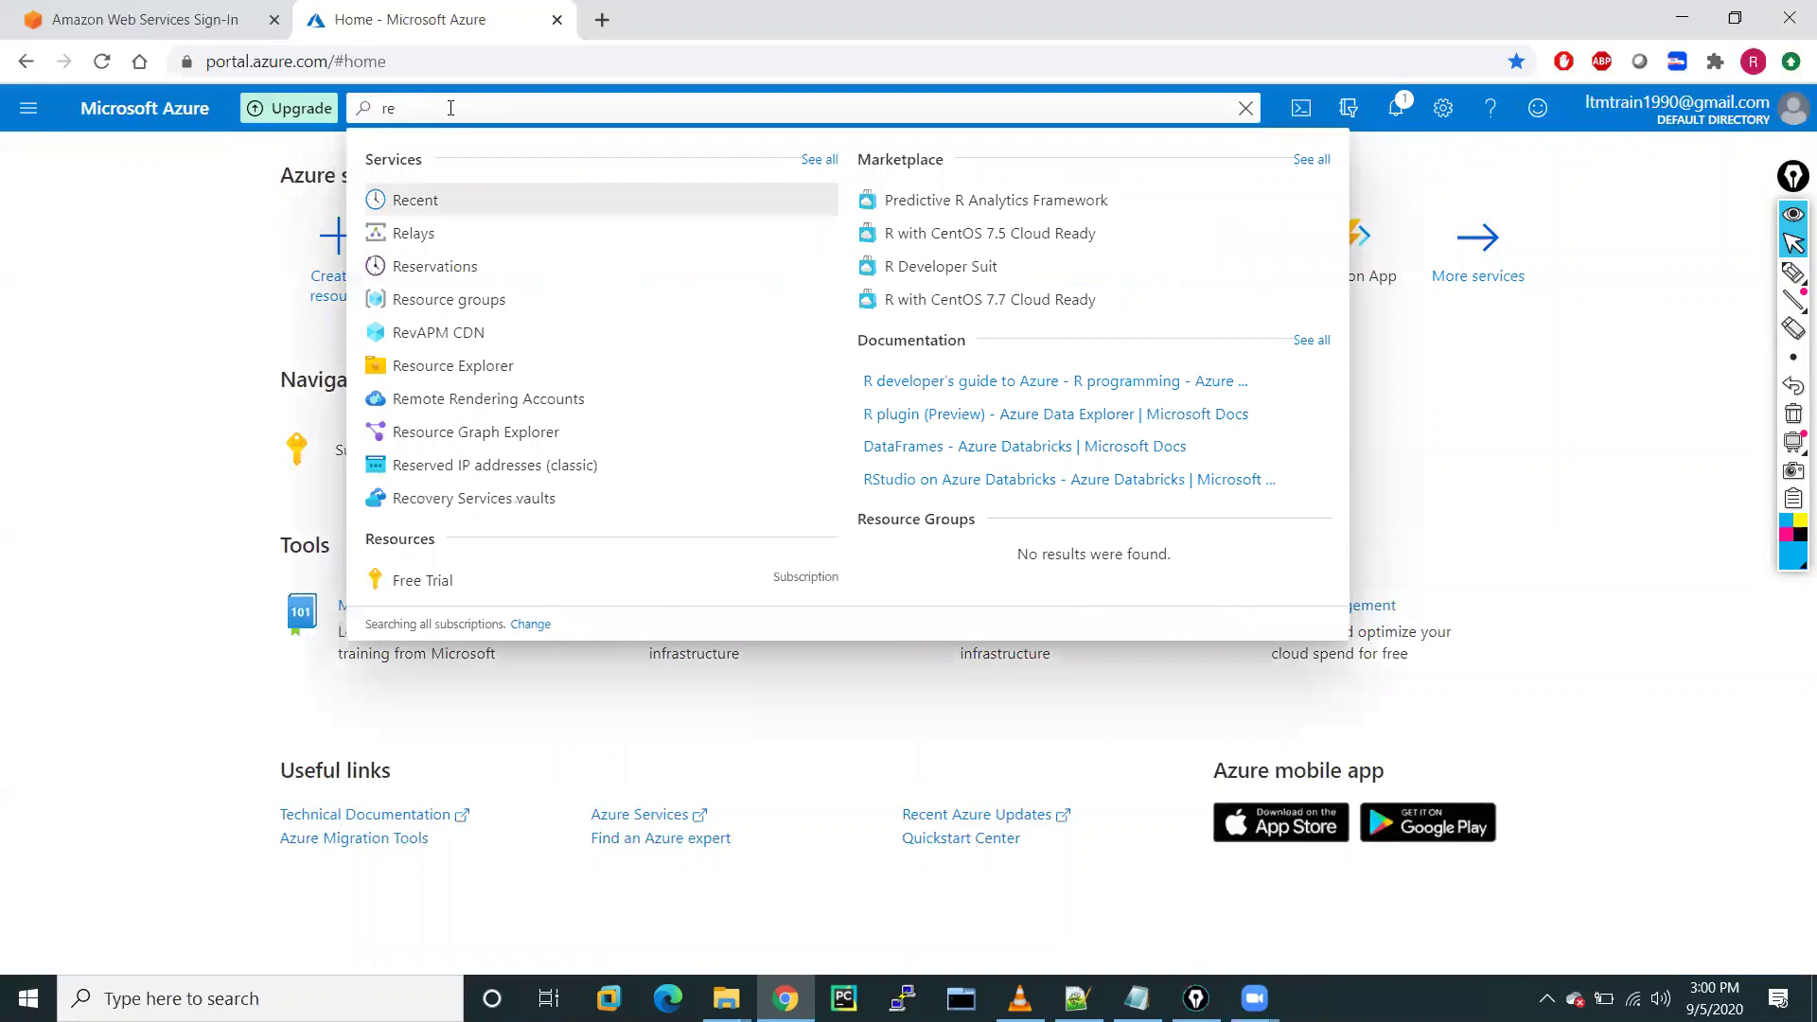
text(source)
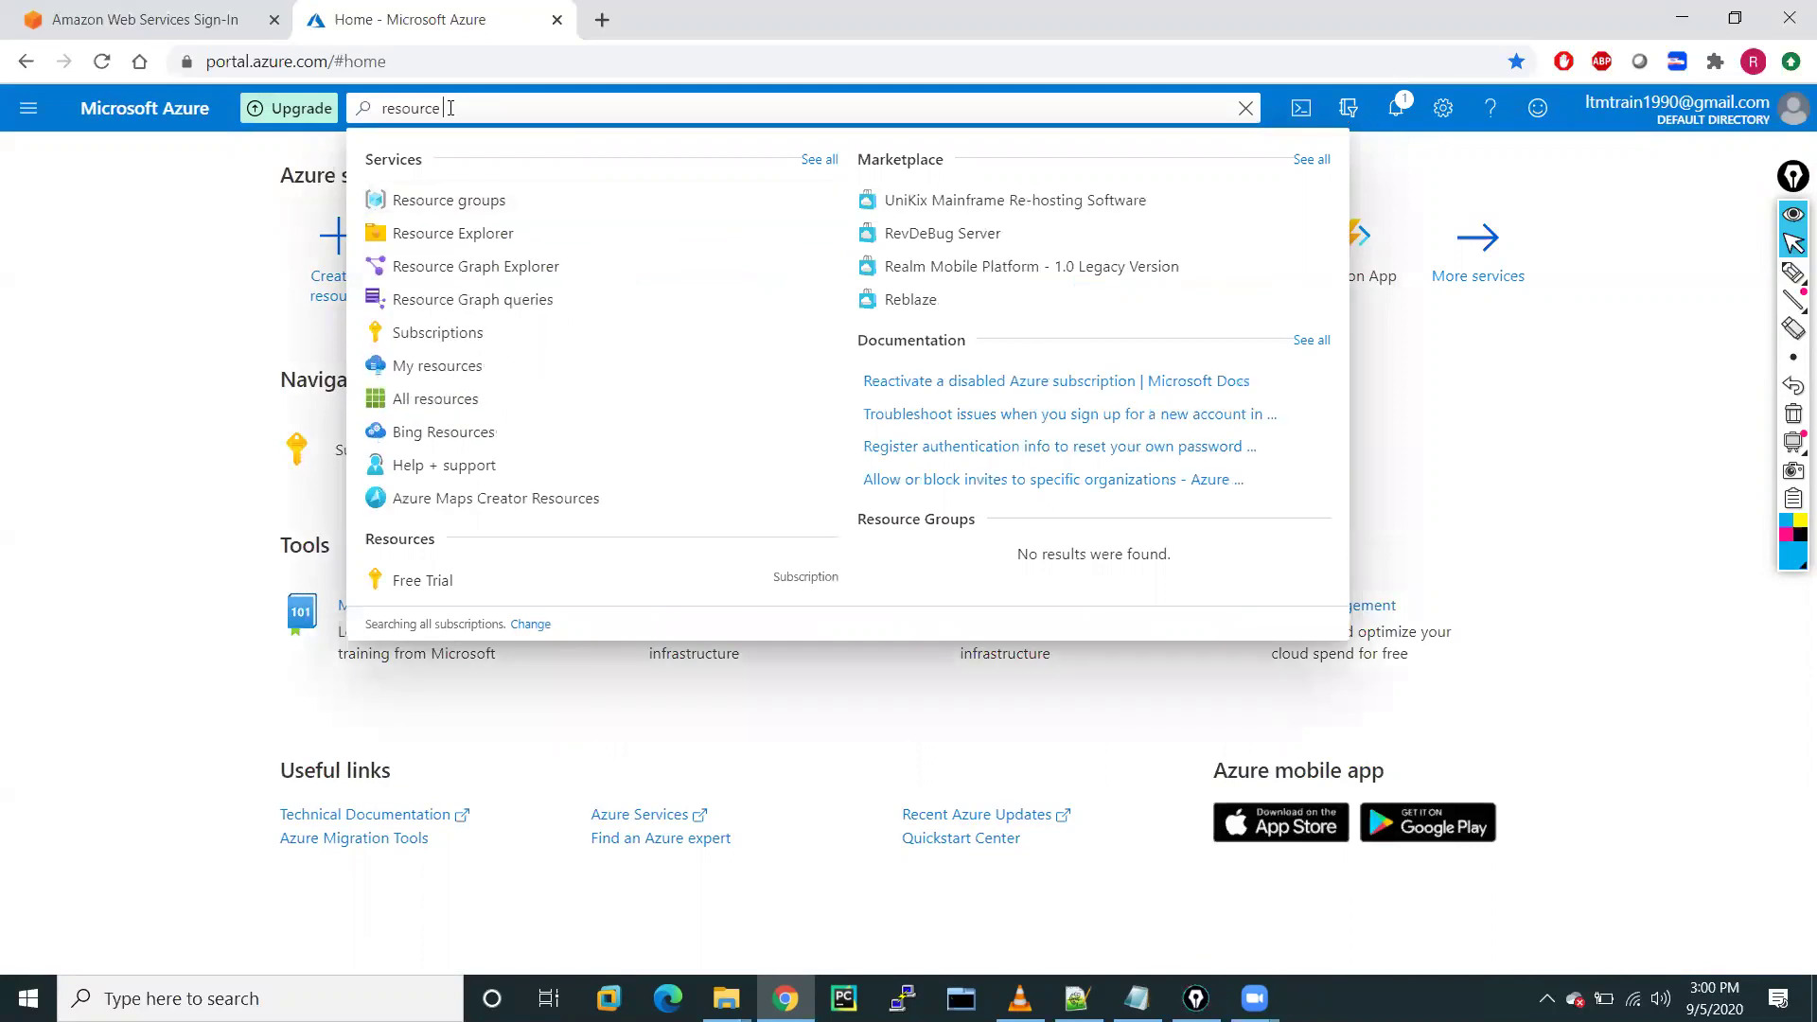
click(467, 200)
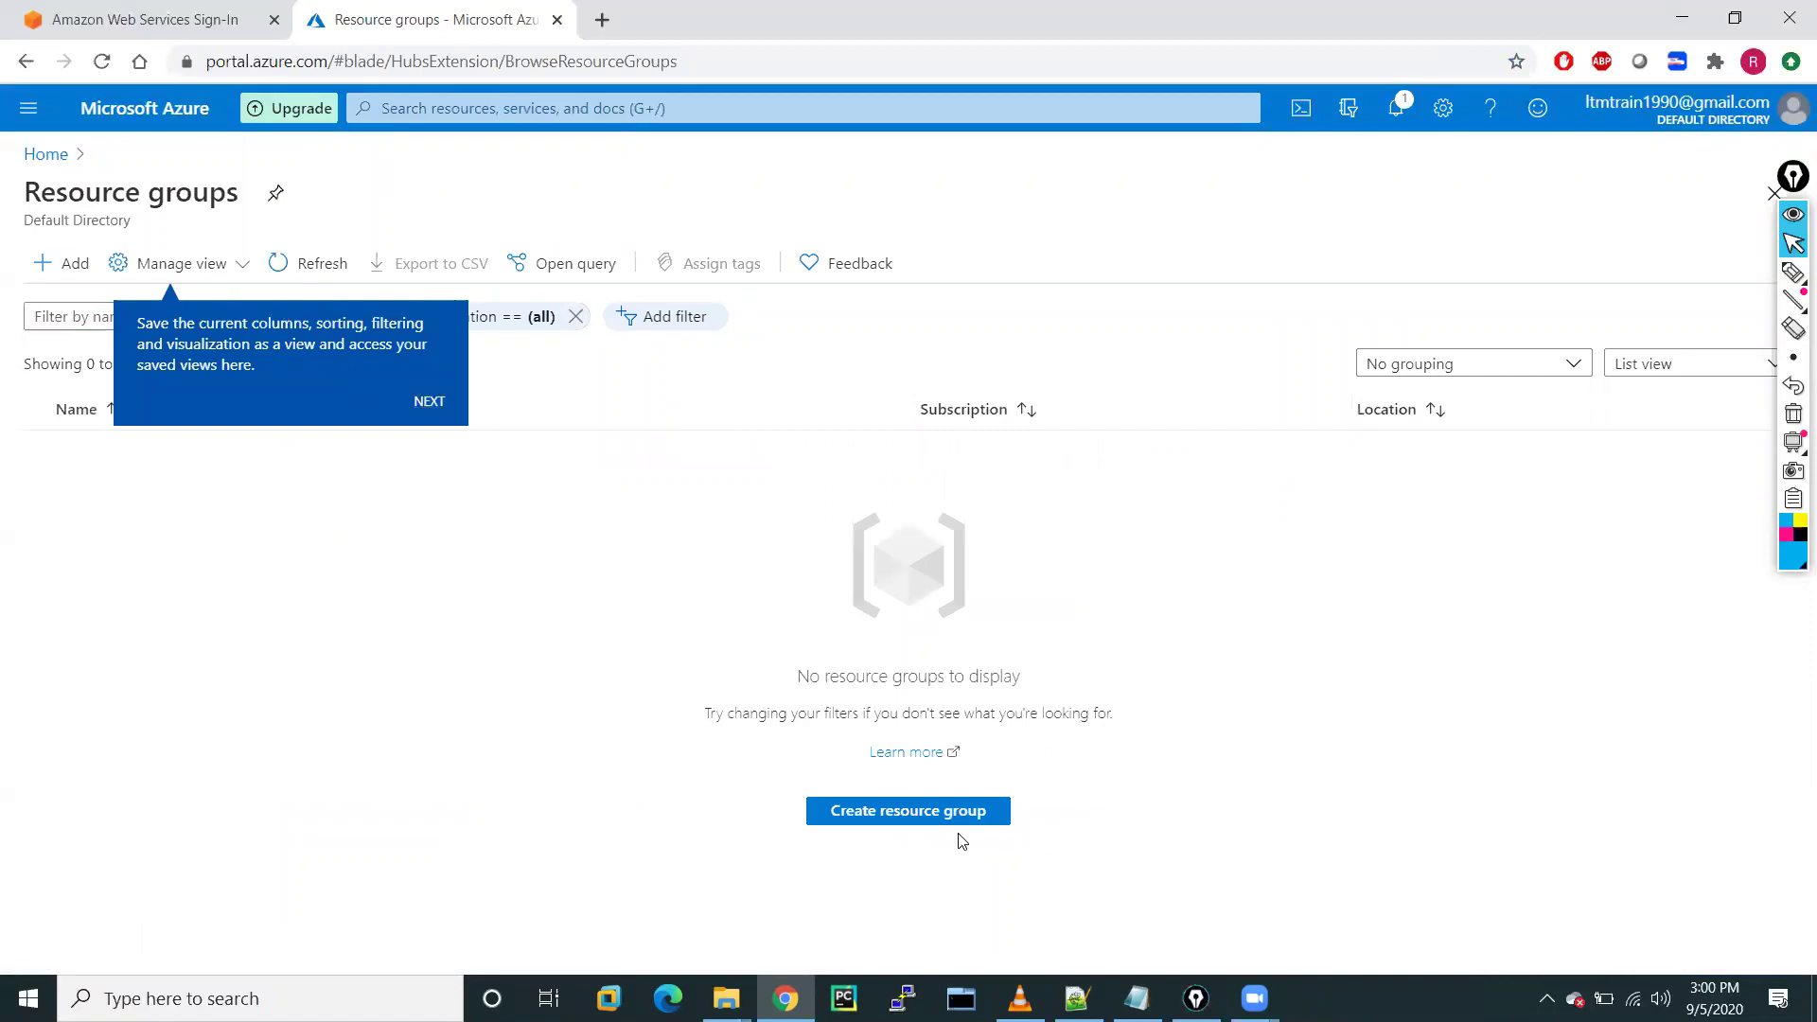
click(883, 816)
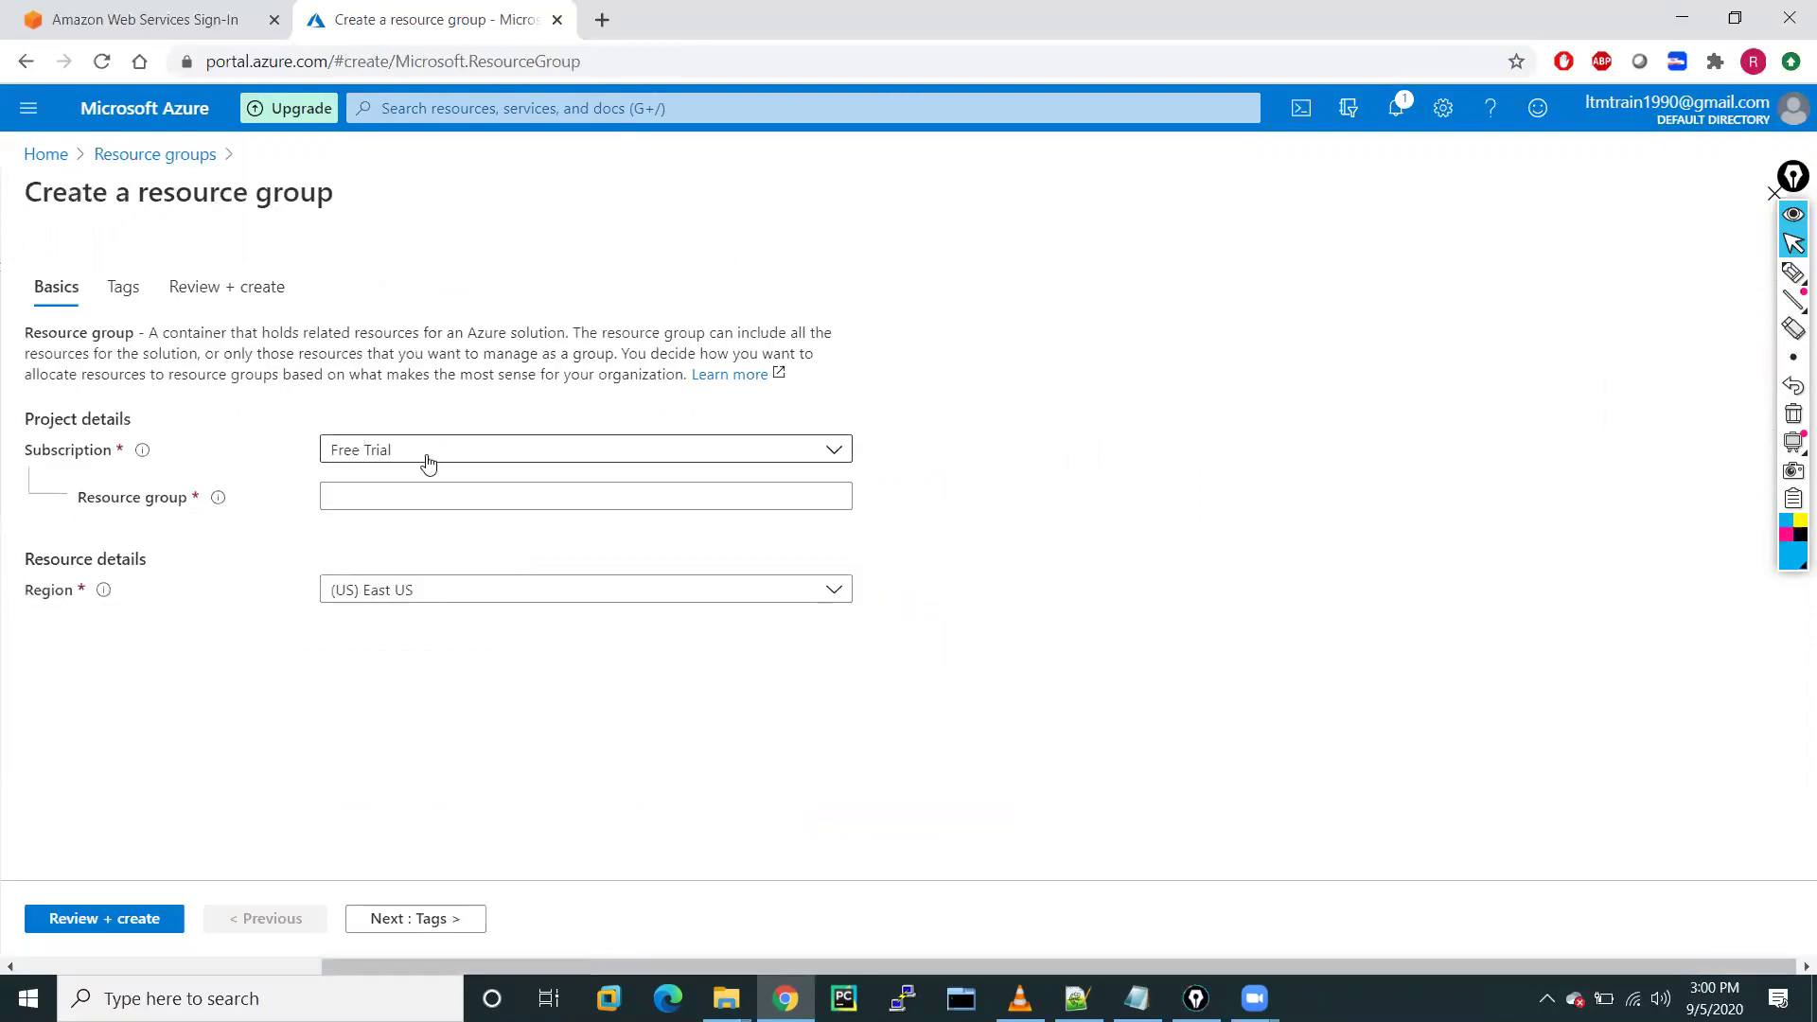
Name the new resource group RG-A
click(389, 452)
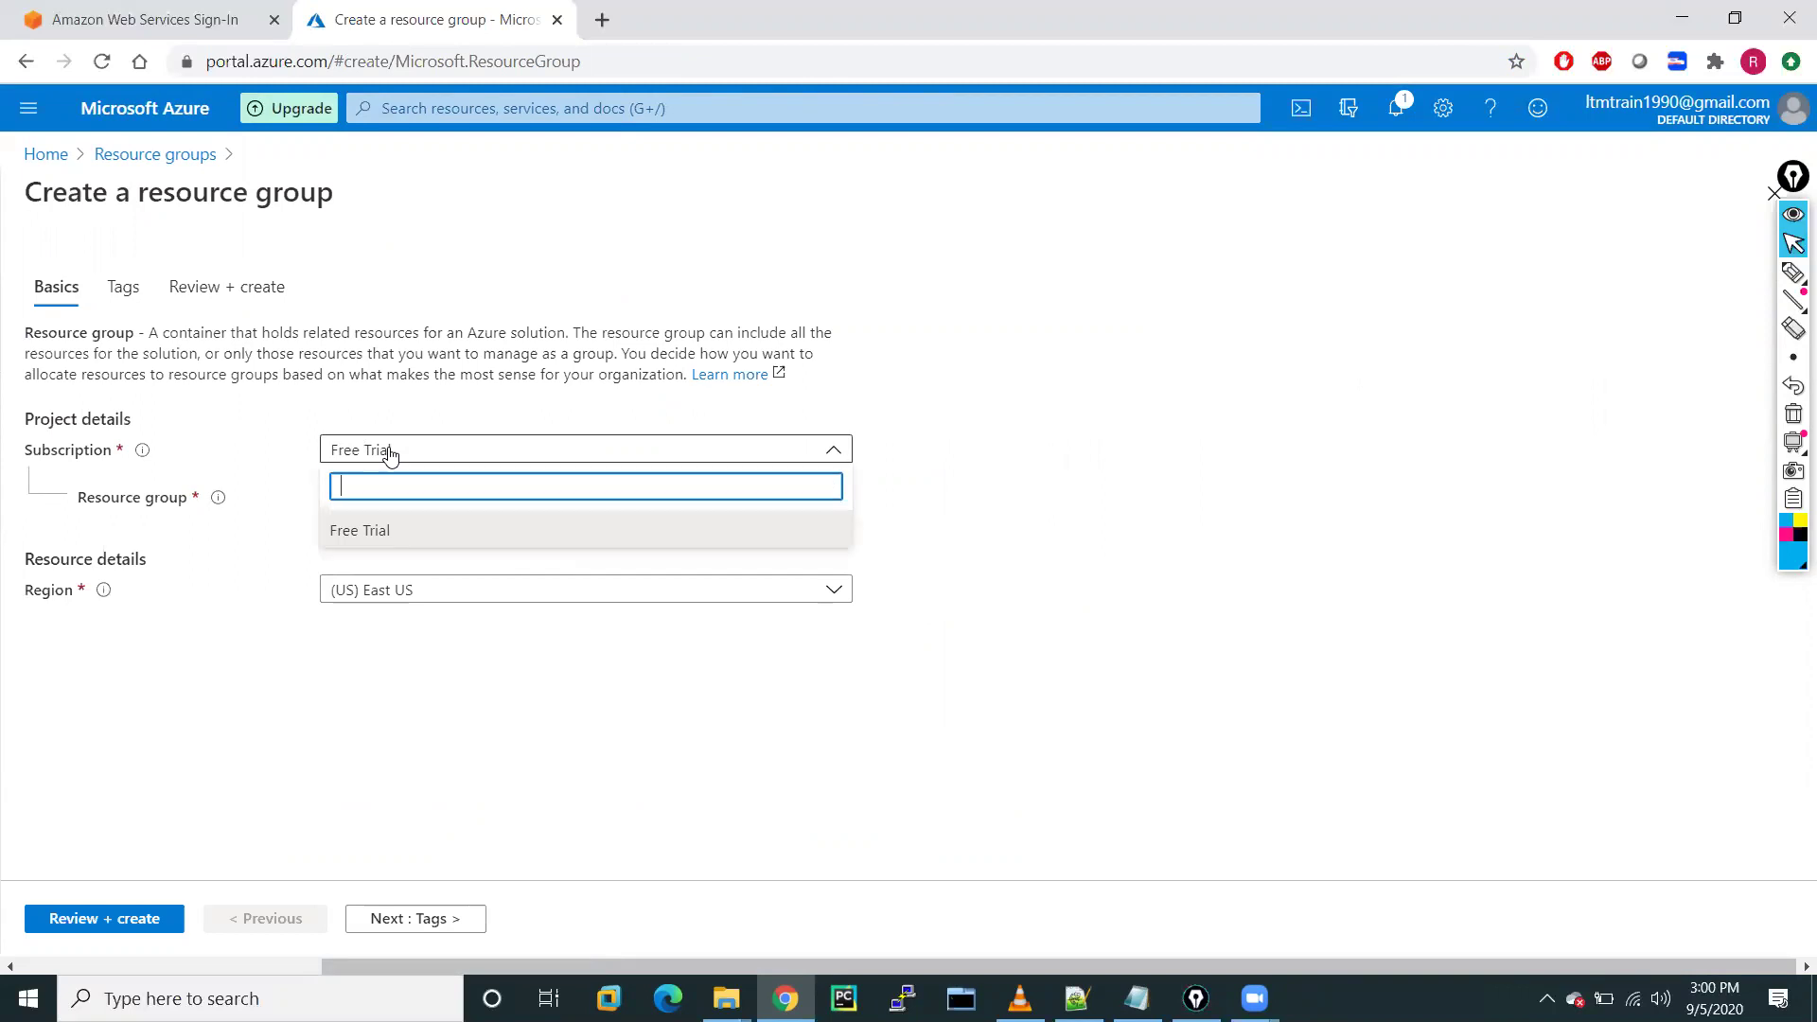
click(389, 453)
click(351, 502)
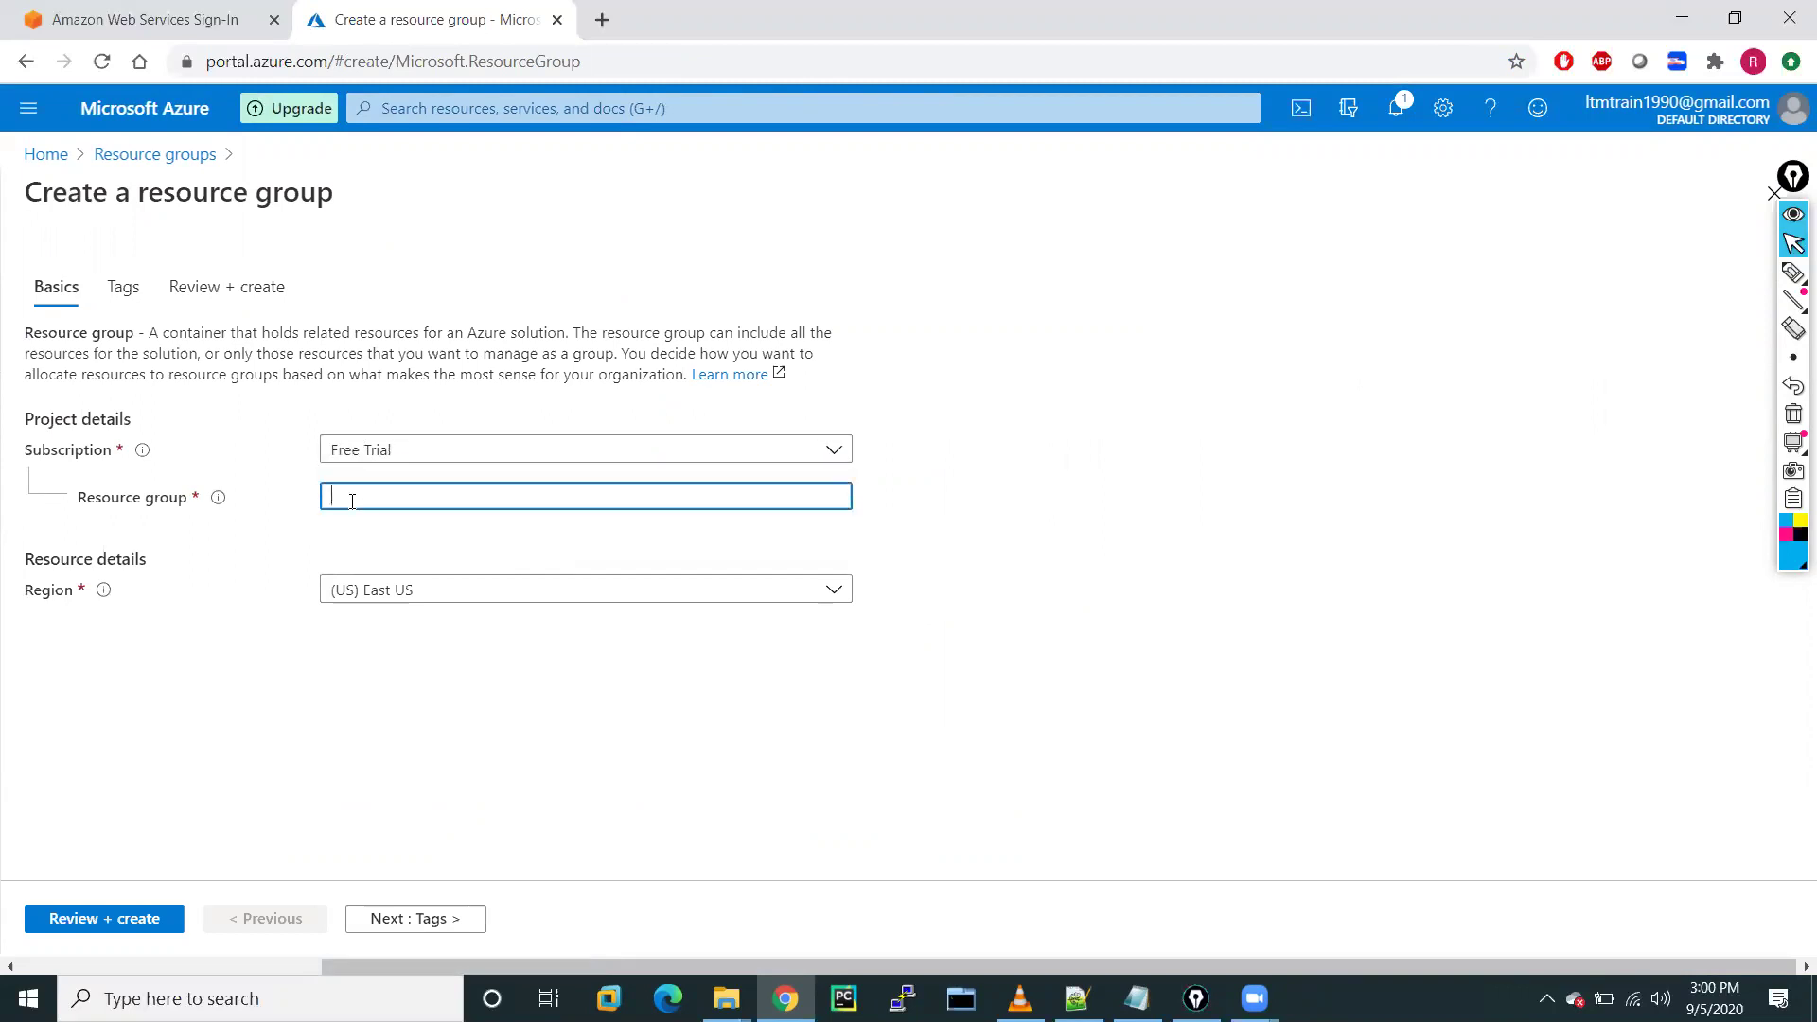
text(G)
key(BackSpace)
text(RG)
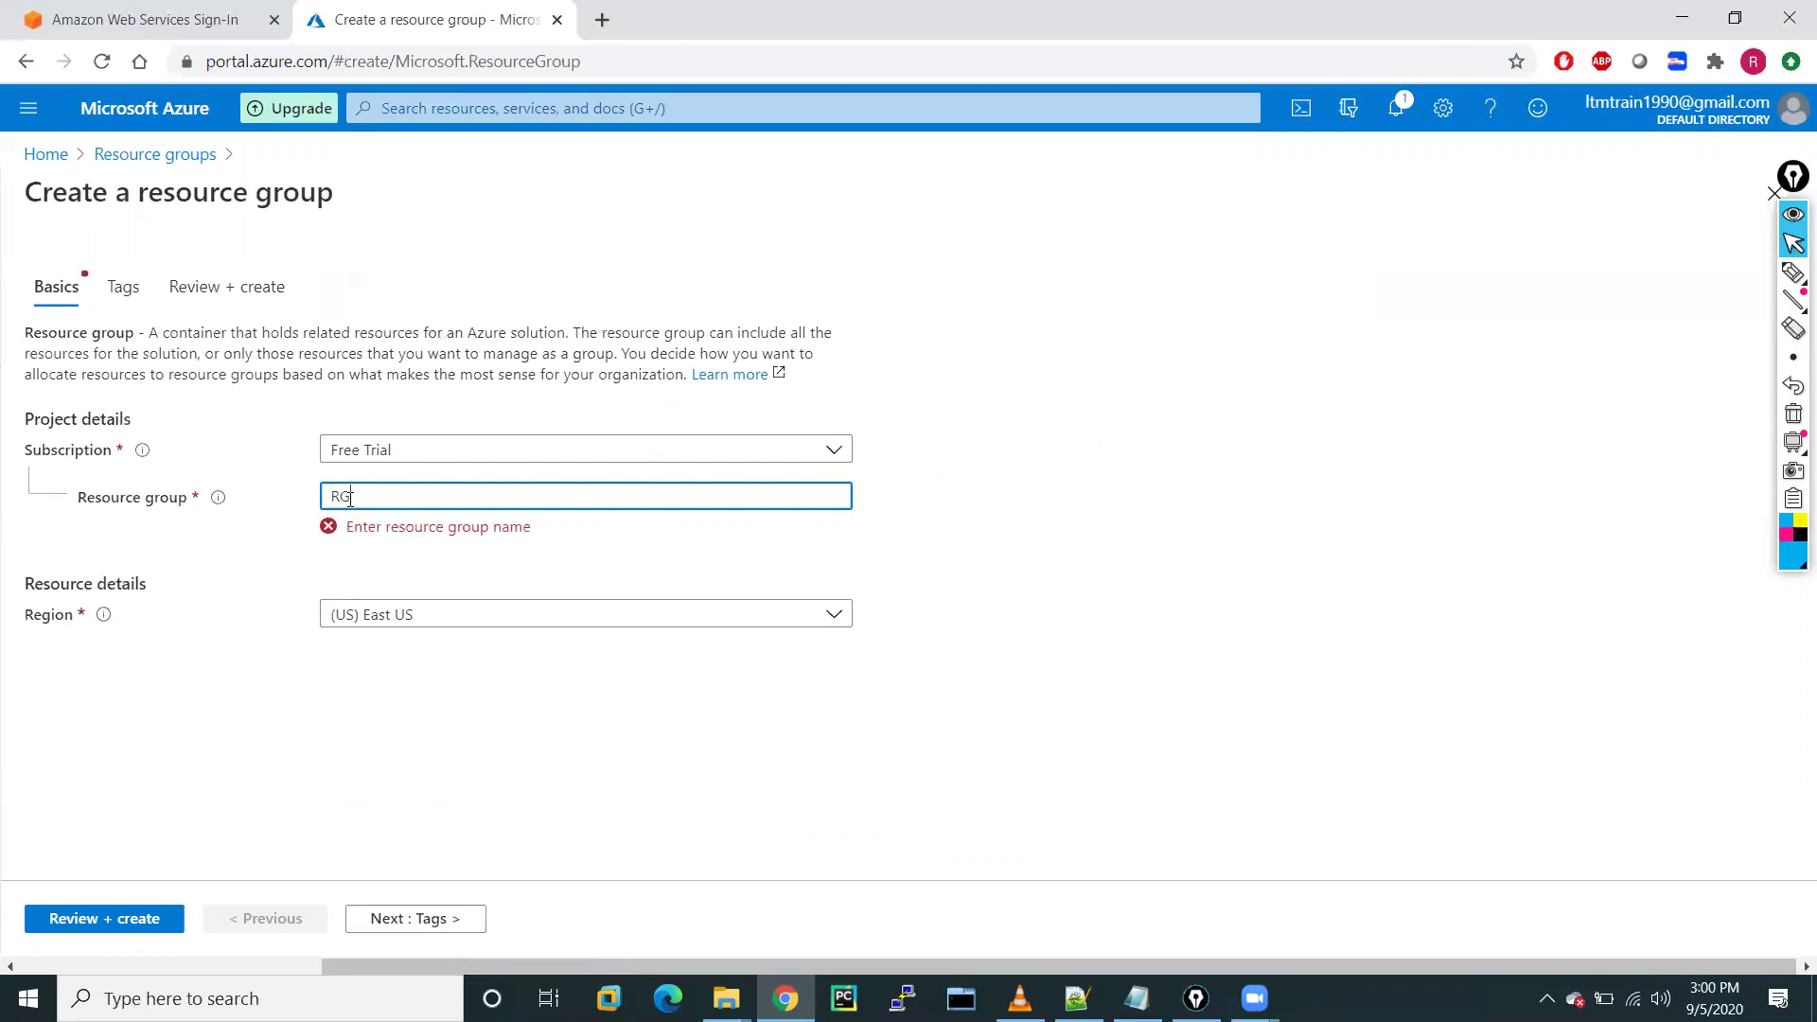
text(-A)
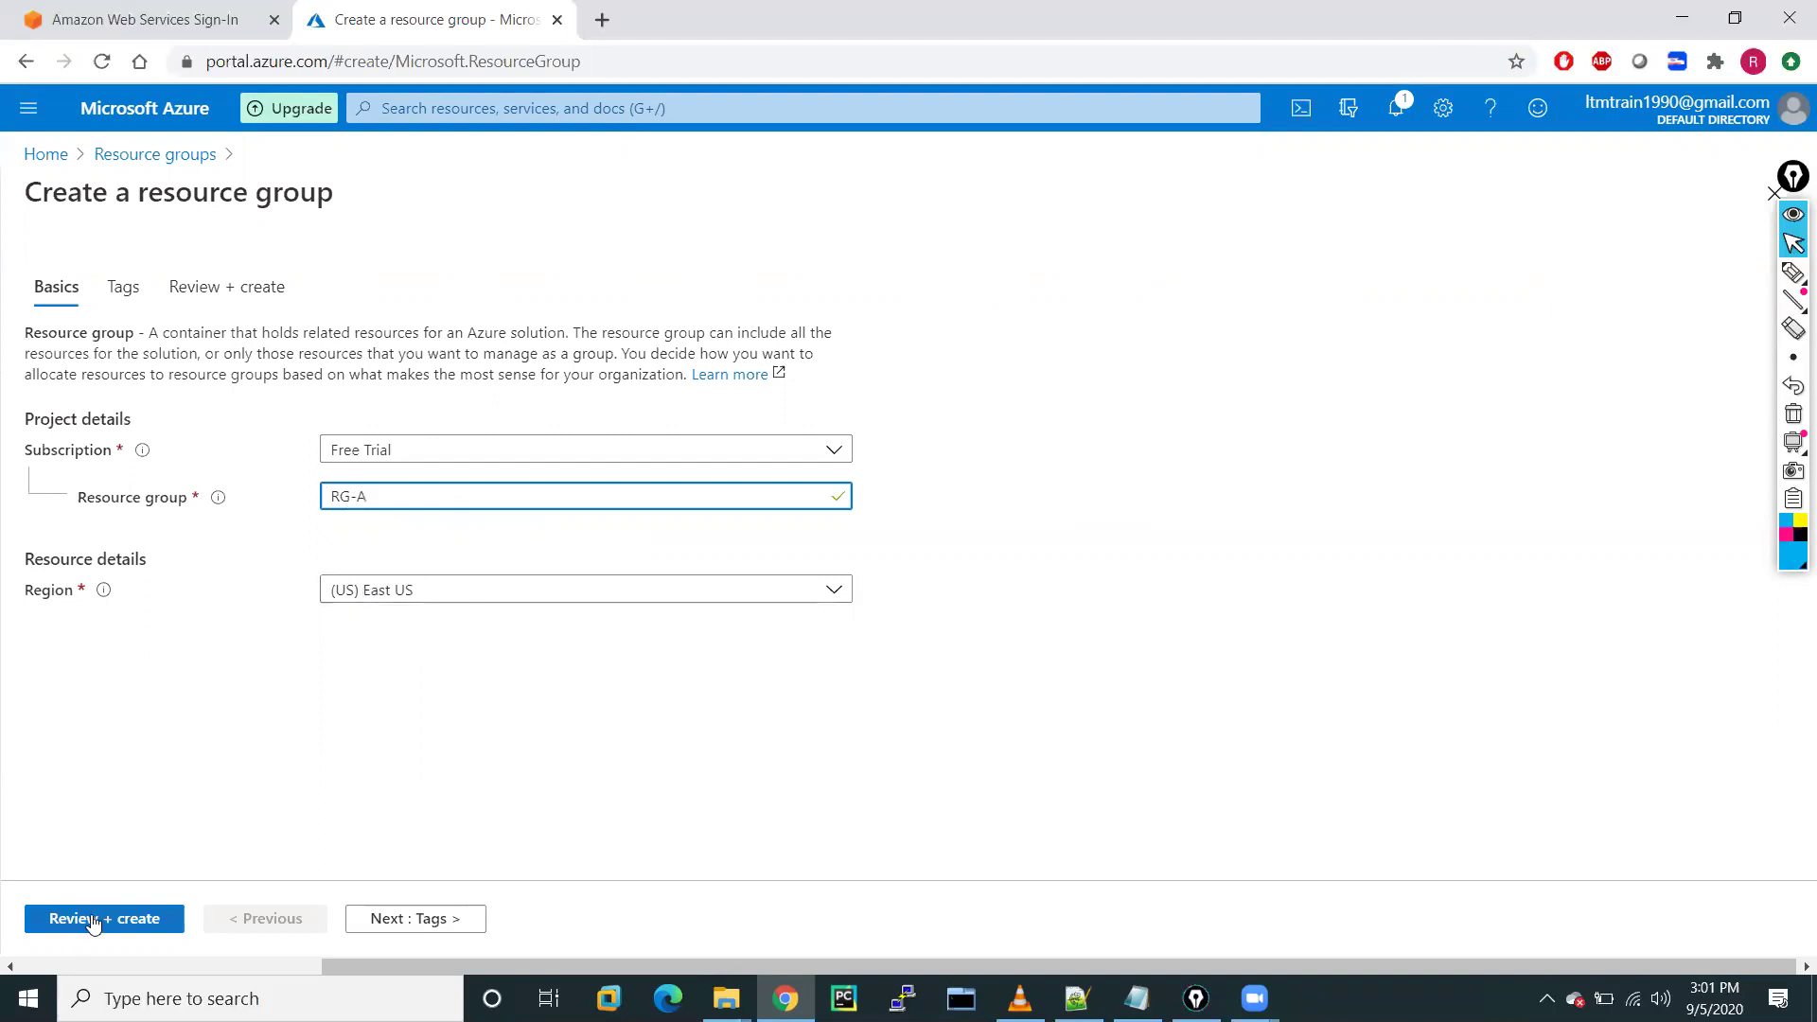
Add the tag purpose = demo, then review and create RG-A
click(398, 920)
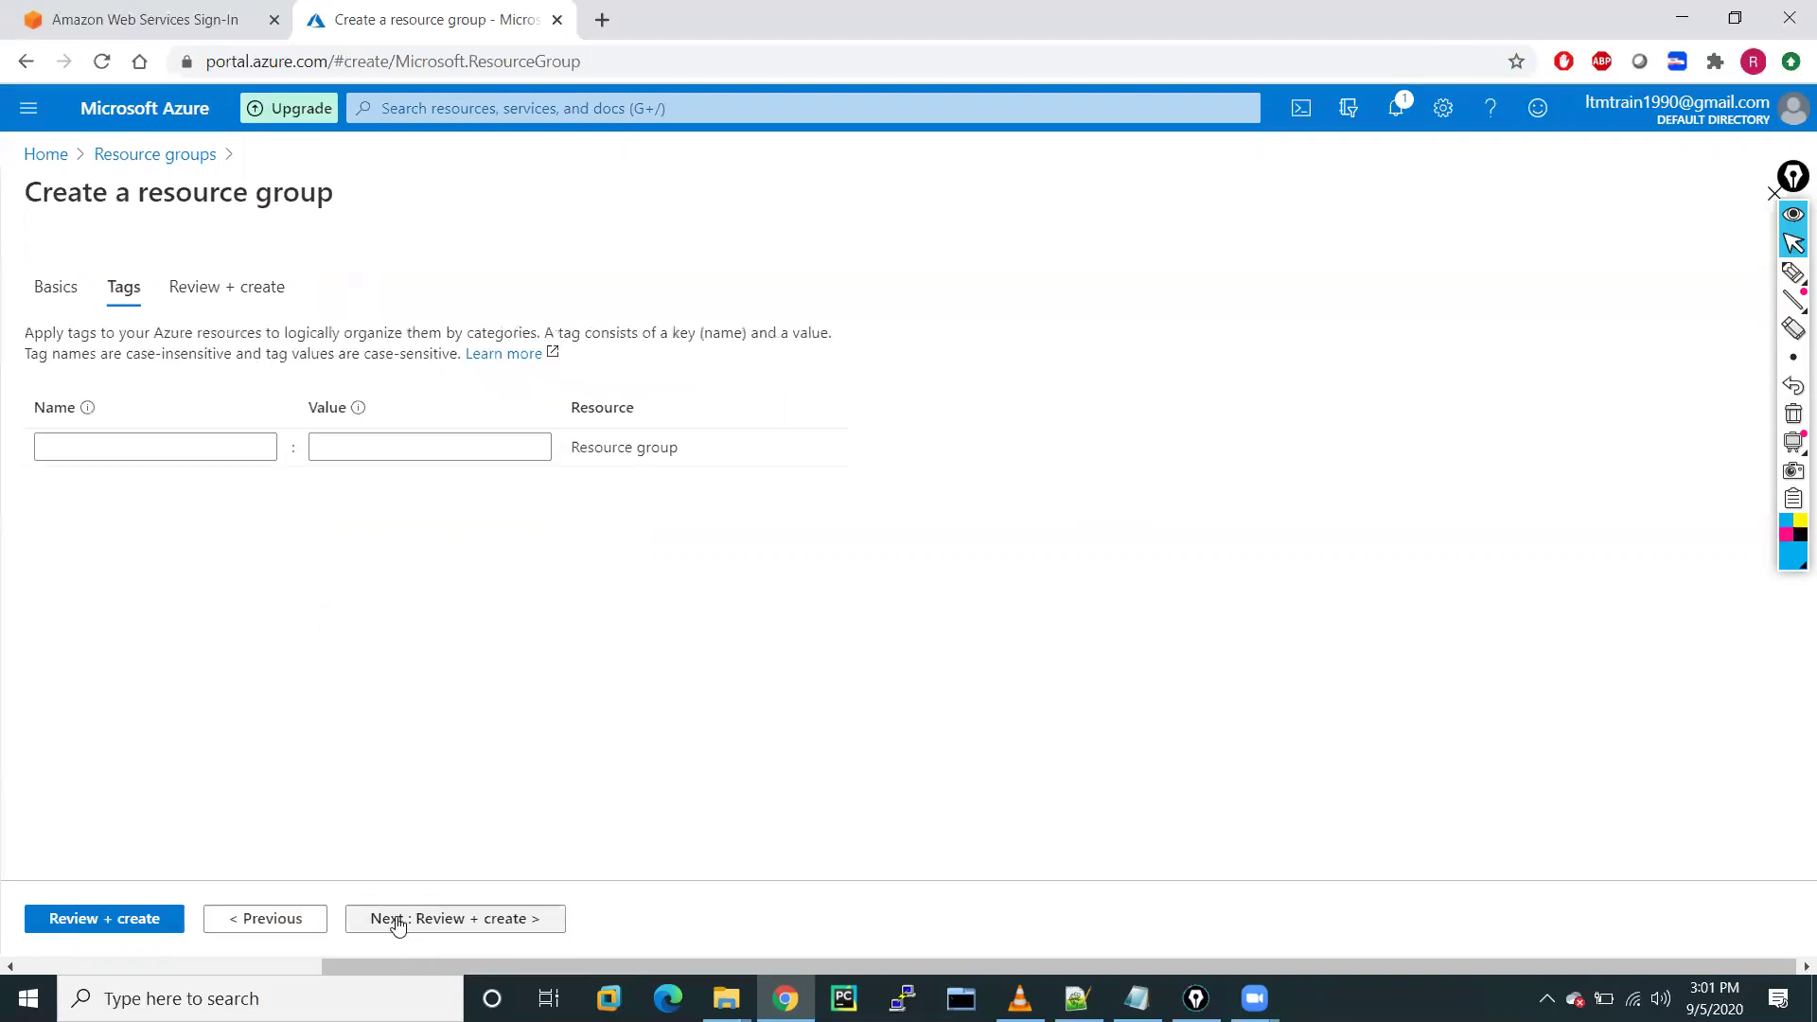
click(108, 447)
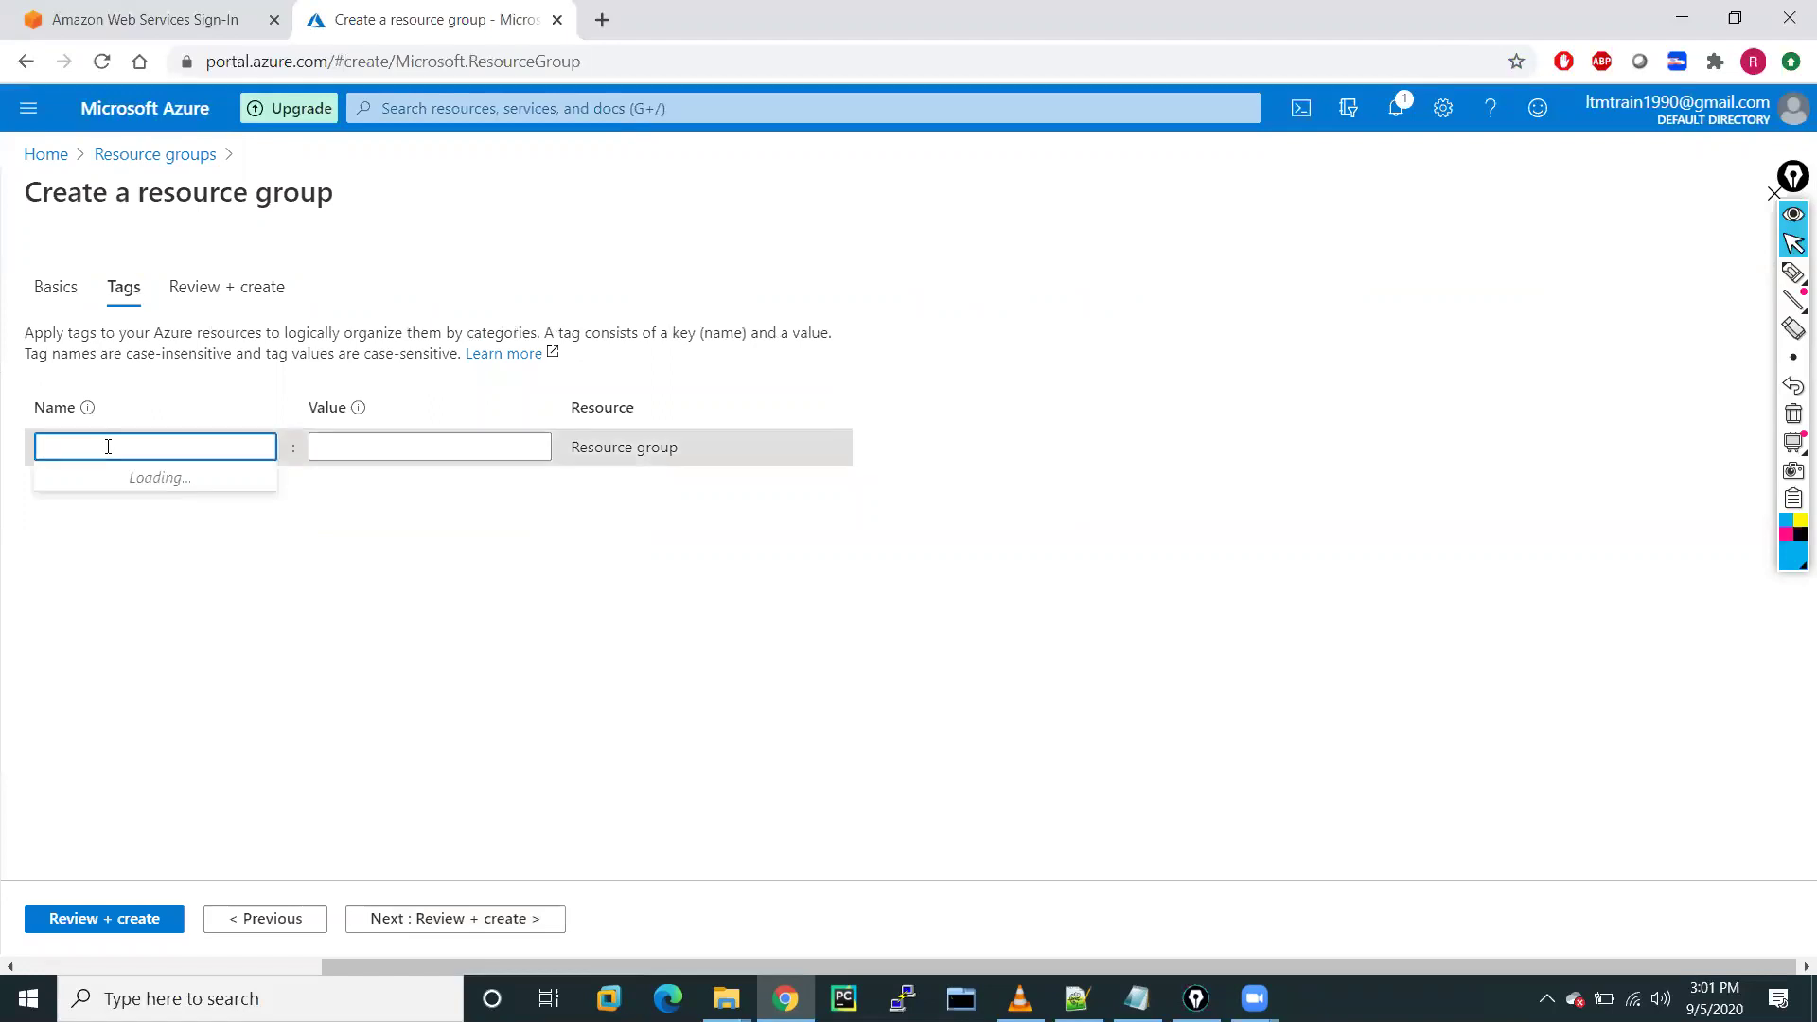
text(Demo)
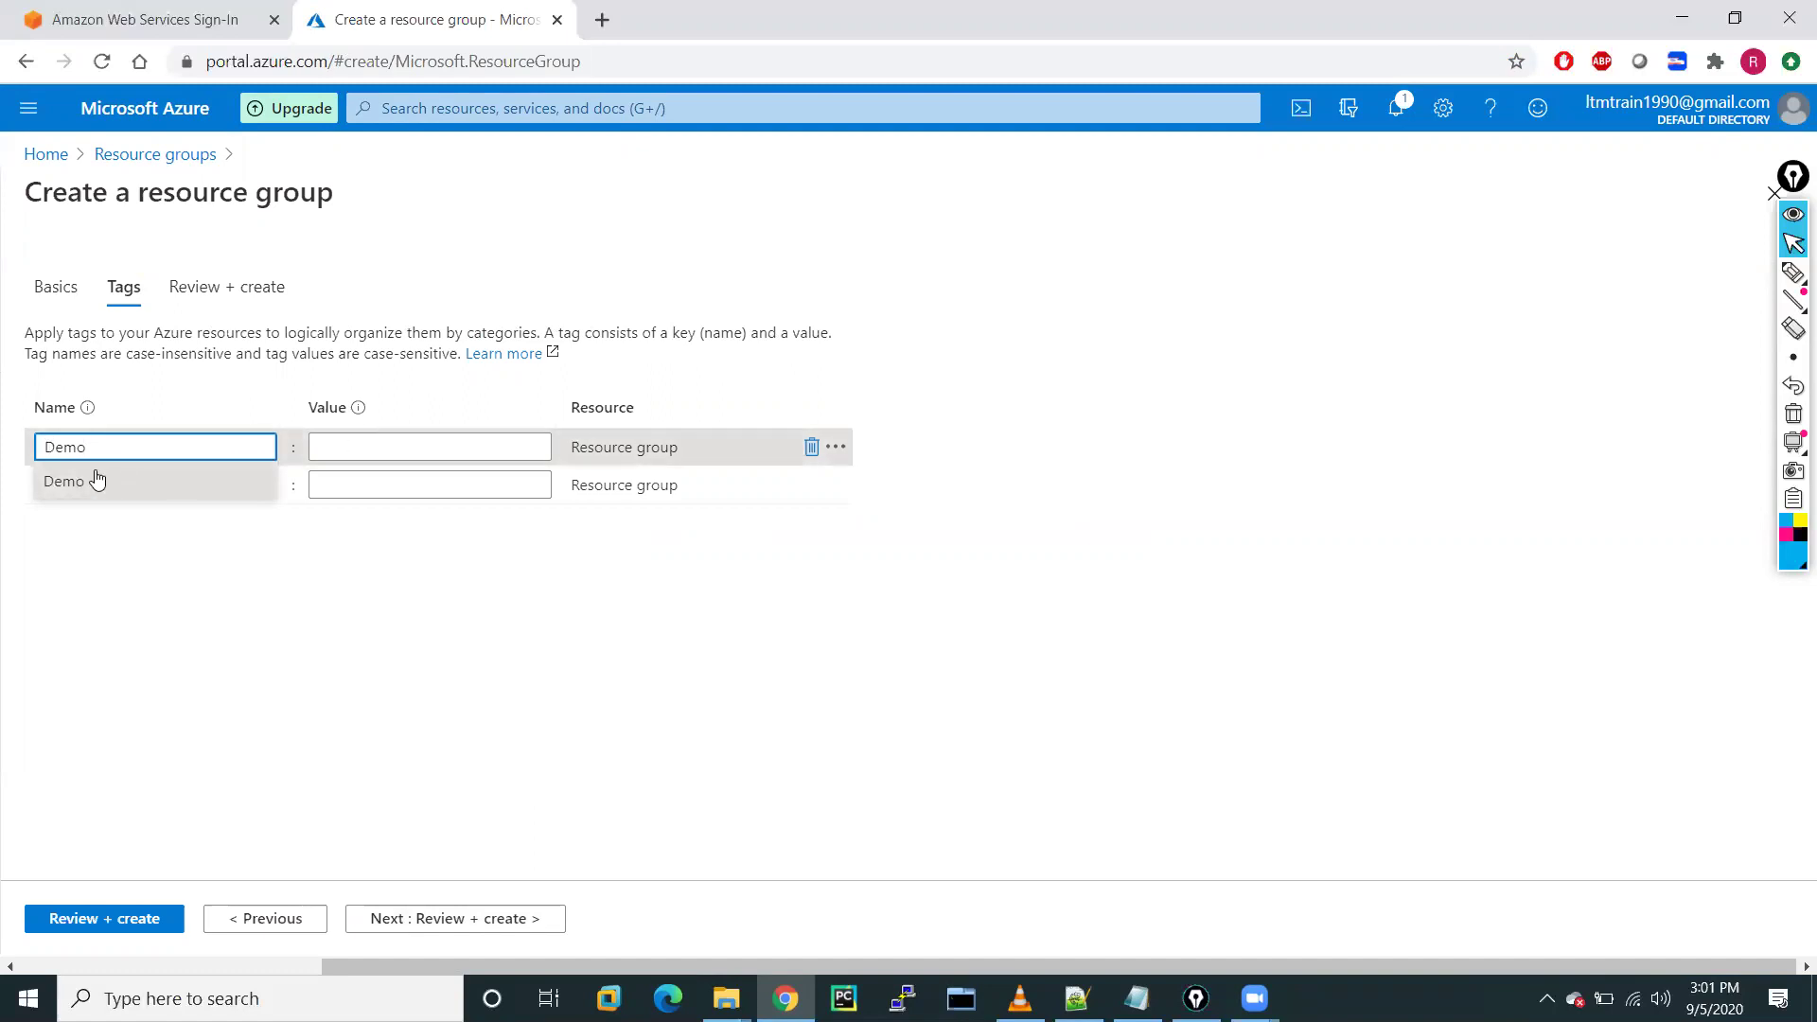
key(BackSpace)
key(BackSpace)
key(BackSpace)
text(purpose)
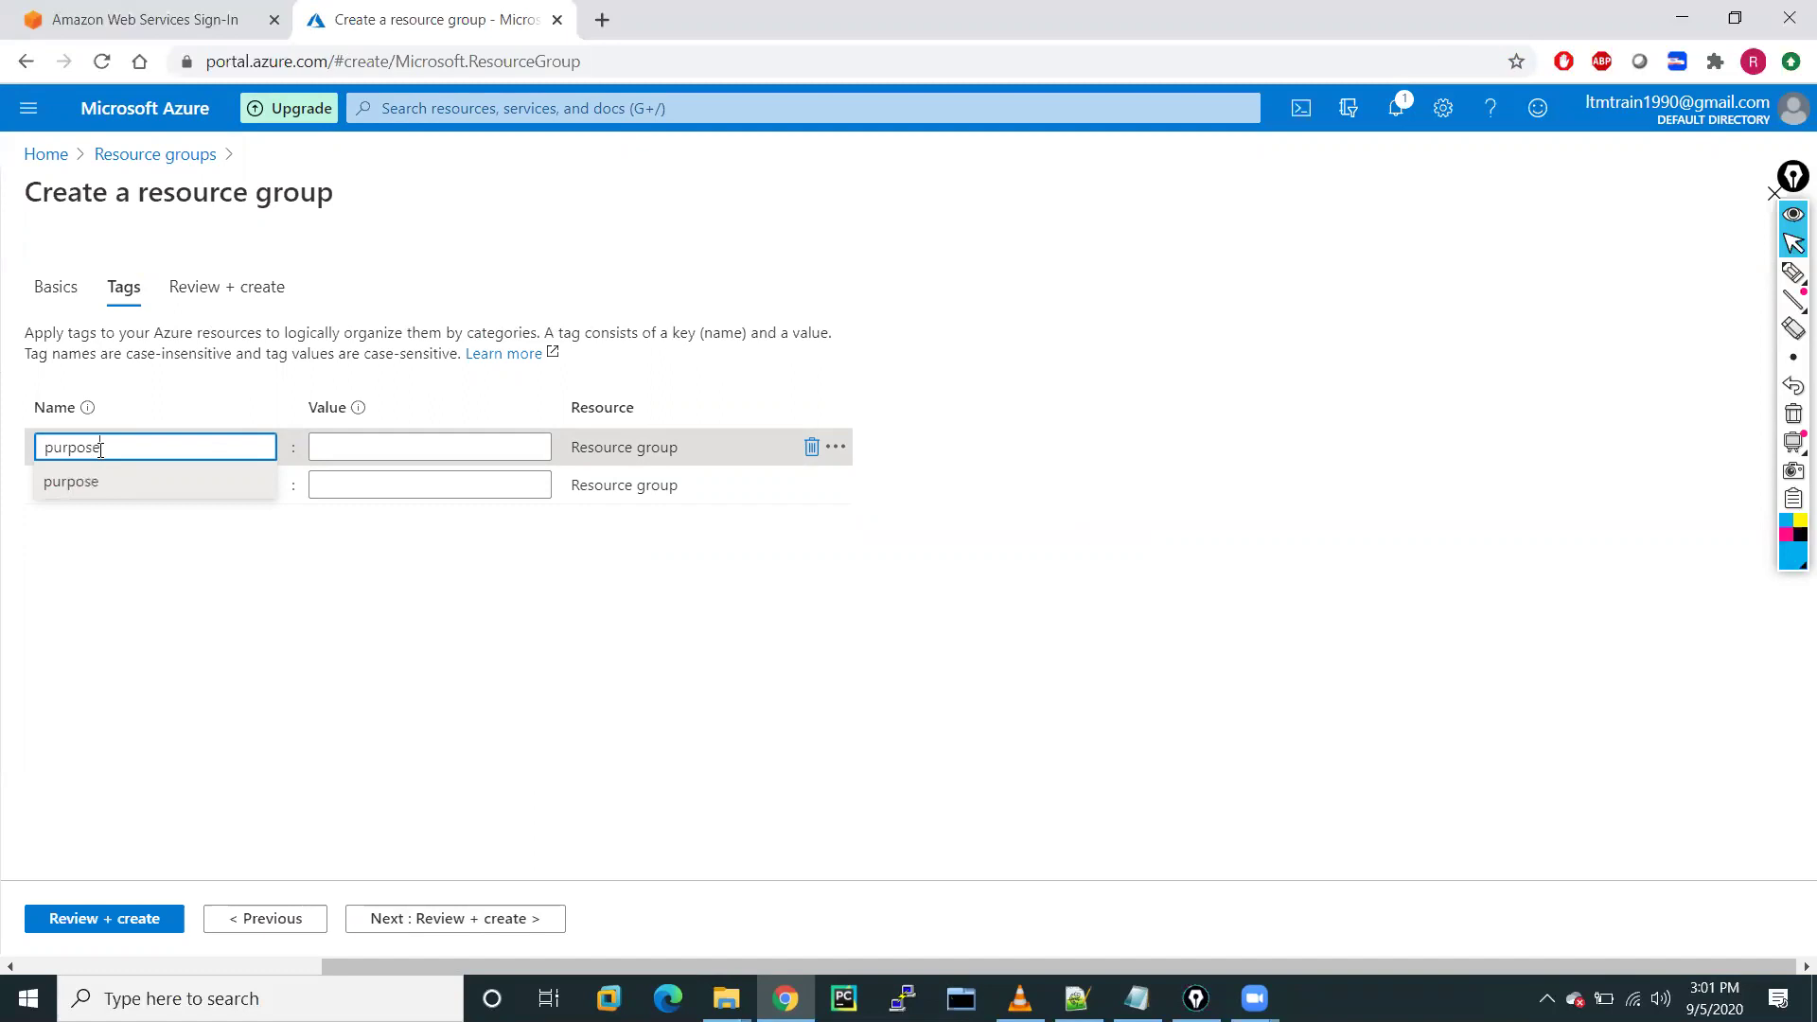
click(409, 447)
text(demo)
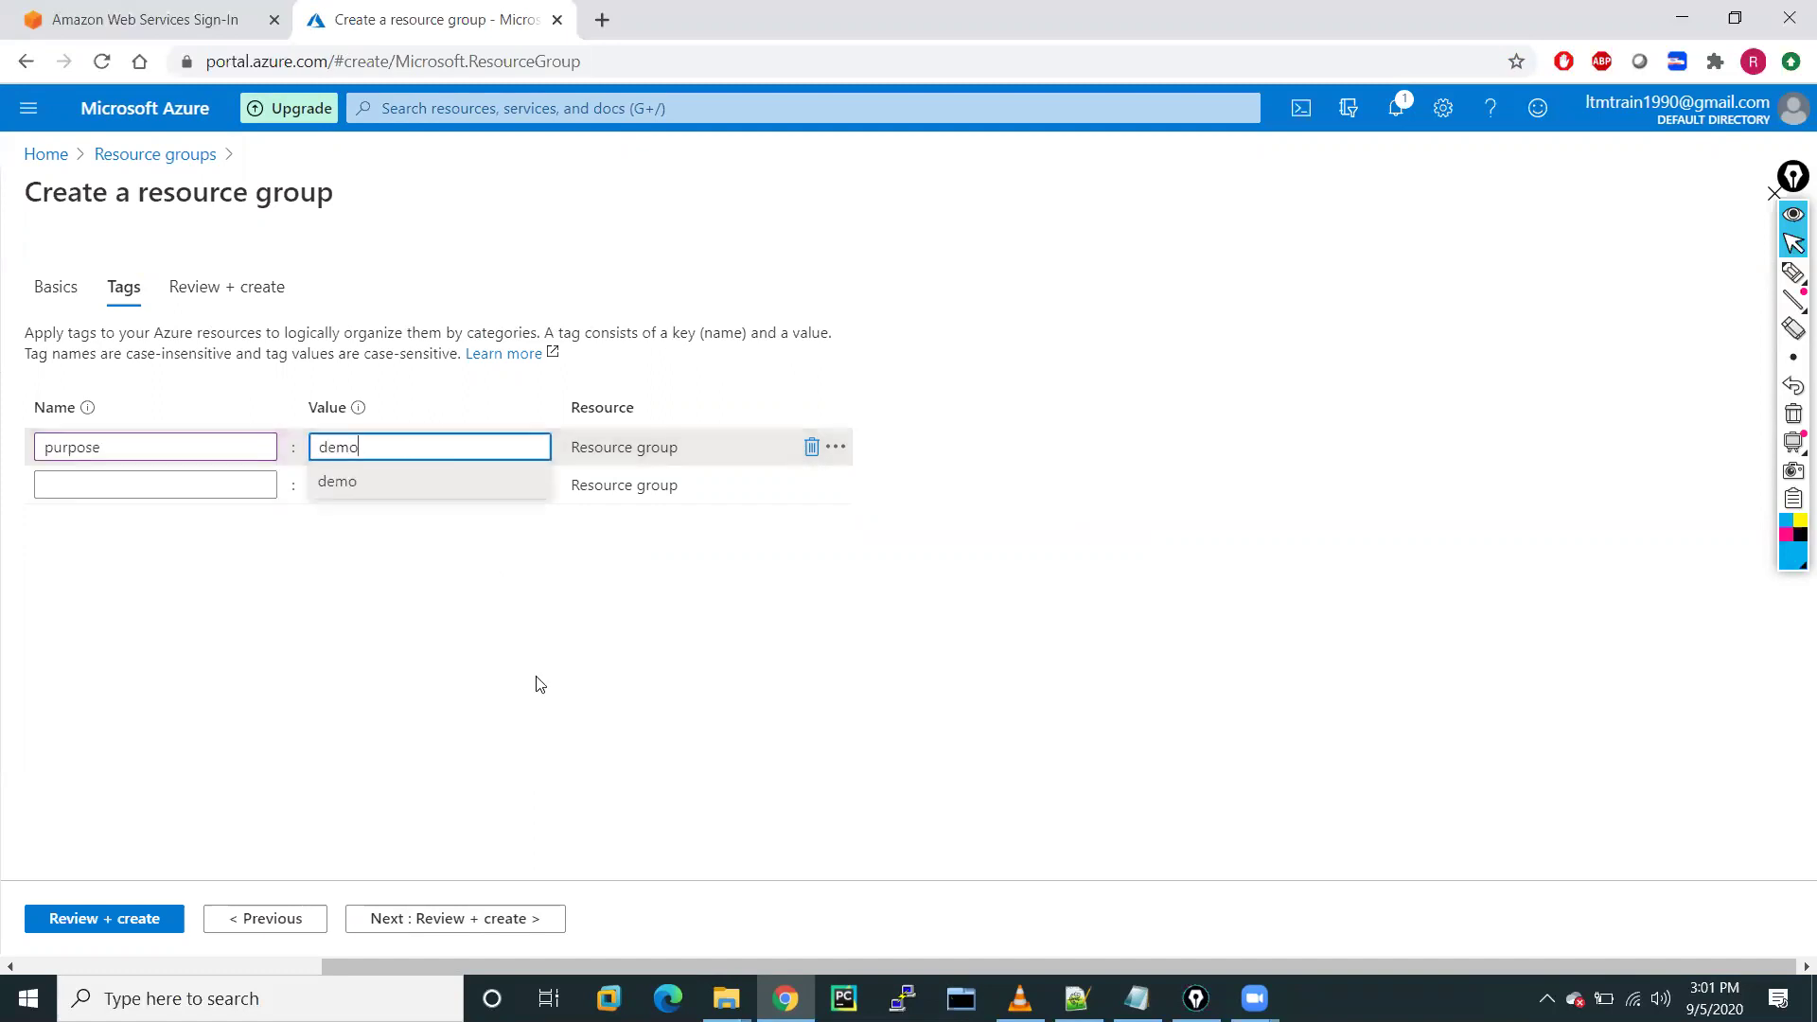
click(314, 696)
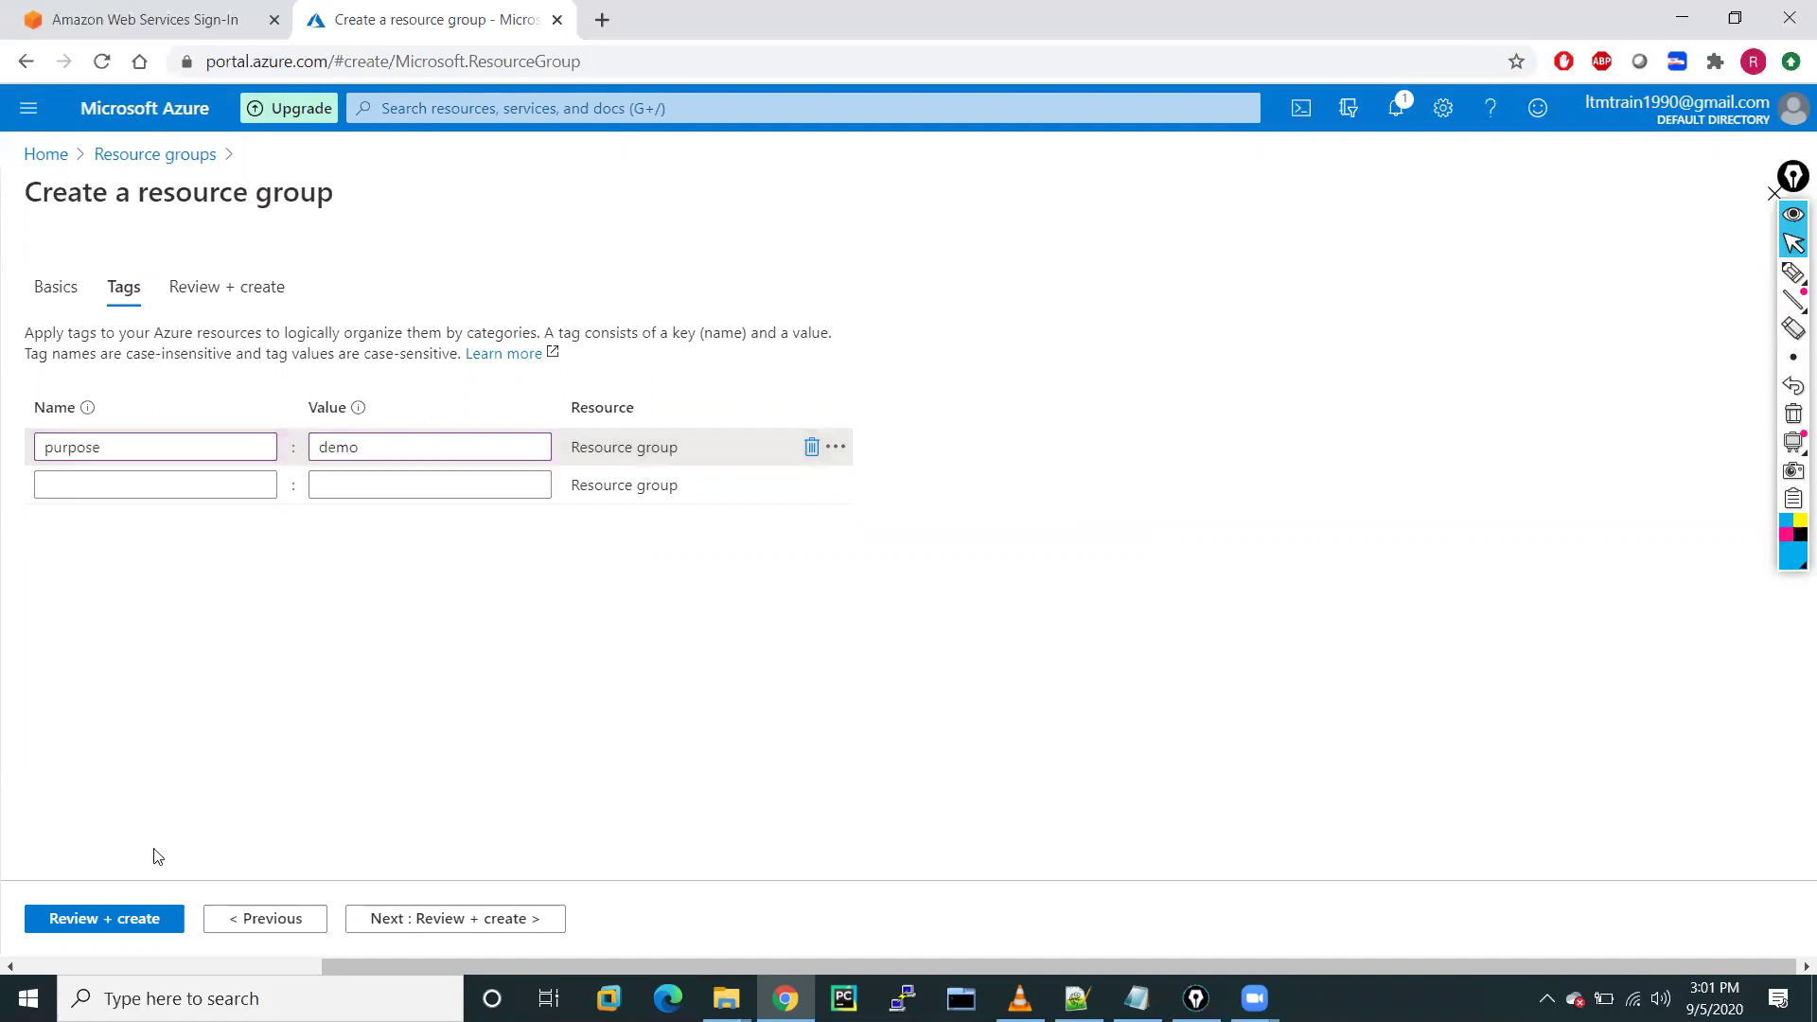
click(104, 918)
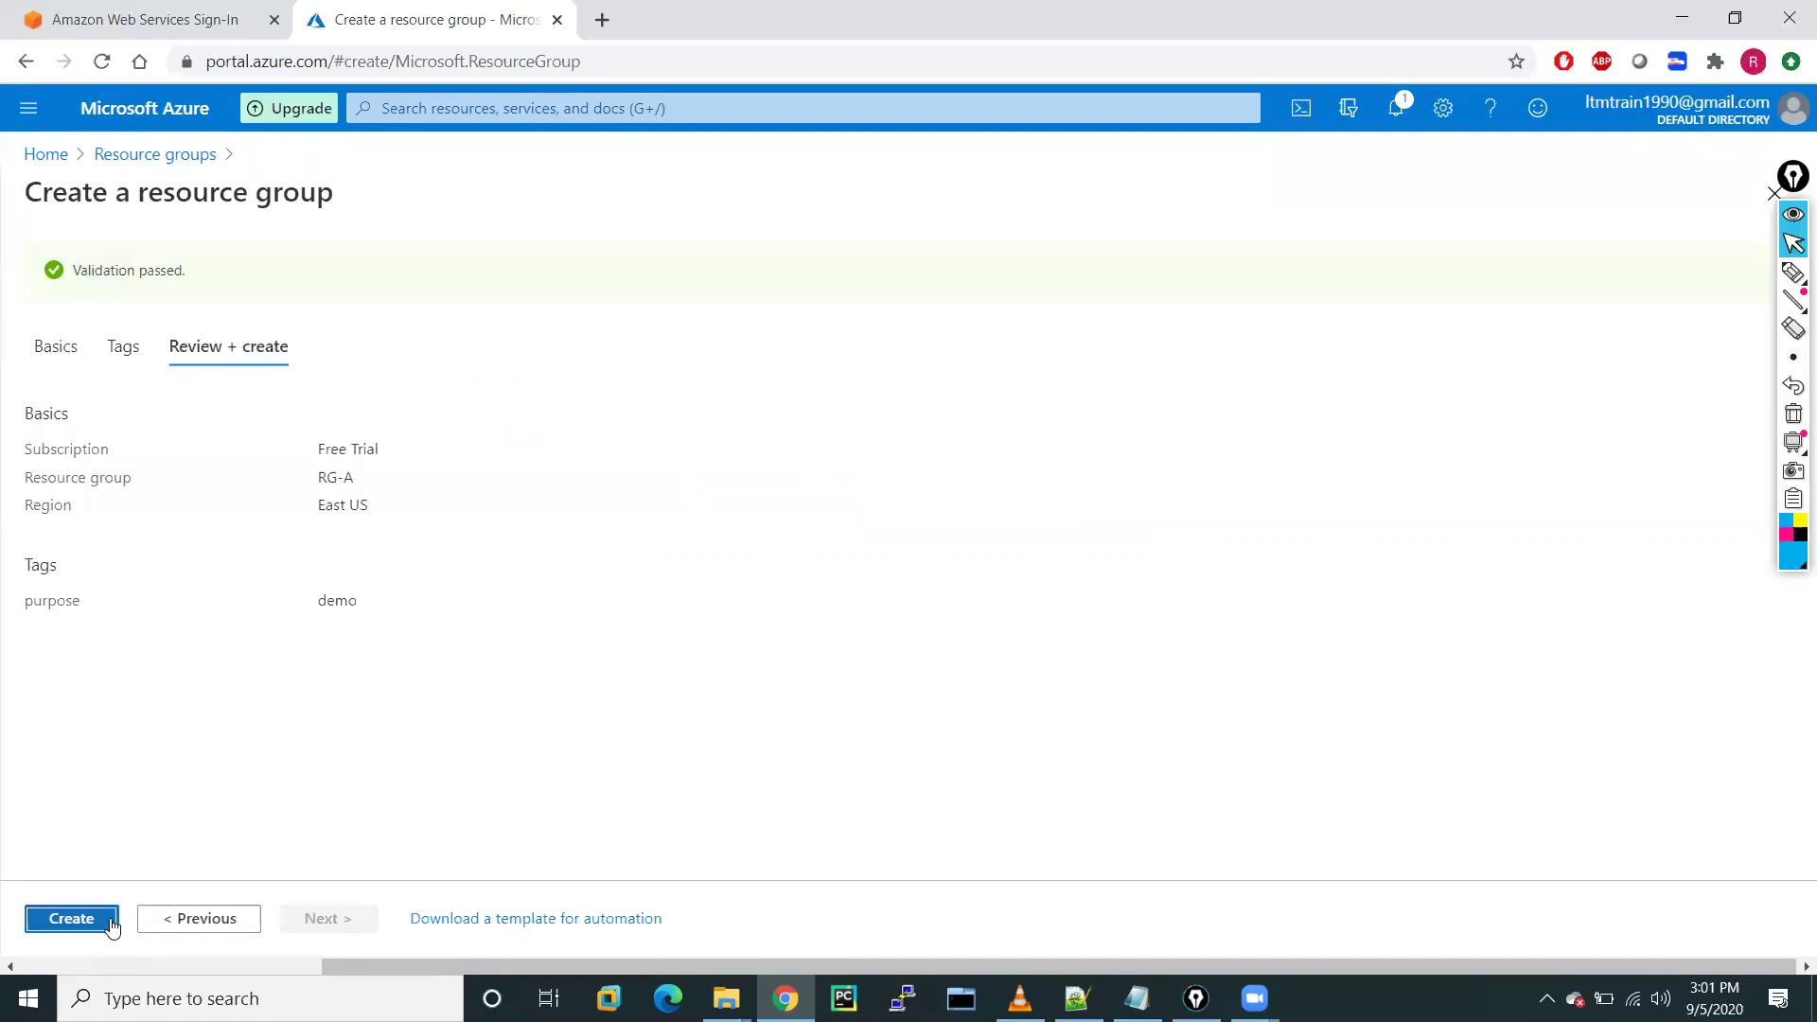
click(71, 919)
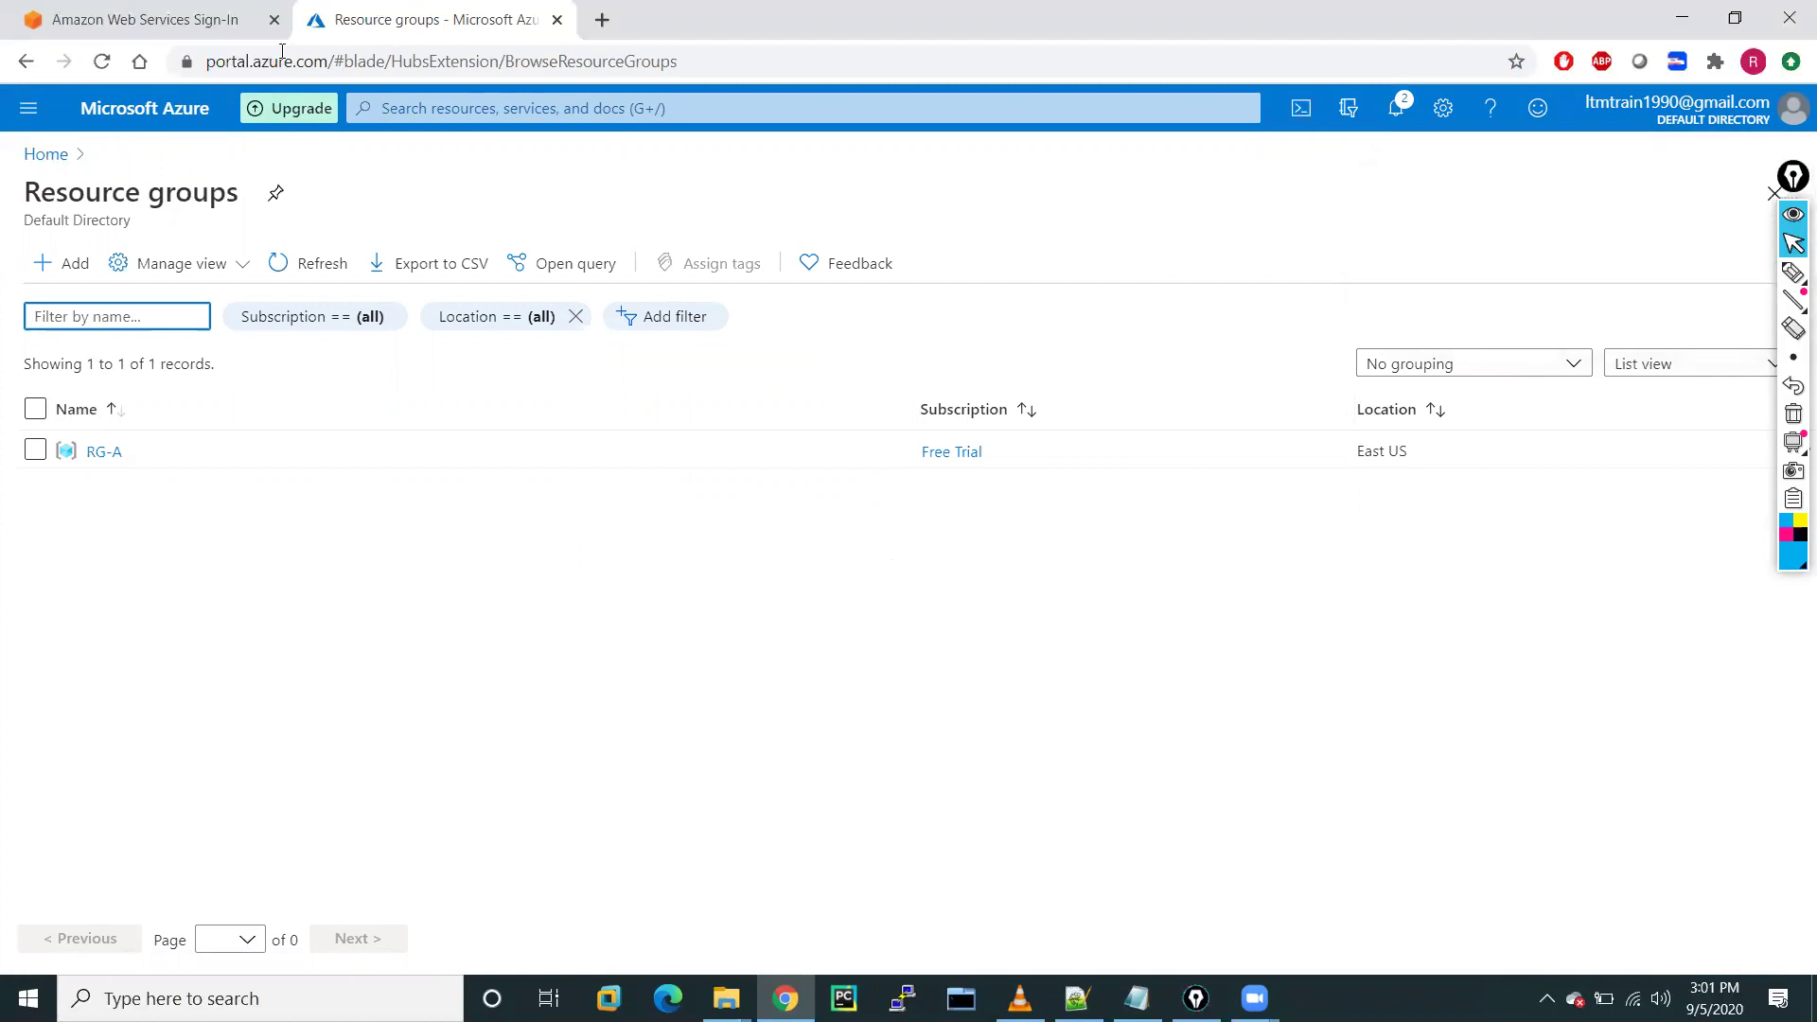
Go to Virtual networks from the portal menu and start creating a virtual network
click(29, 115)
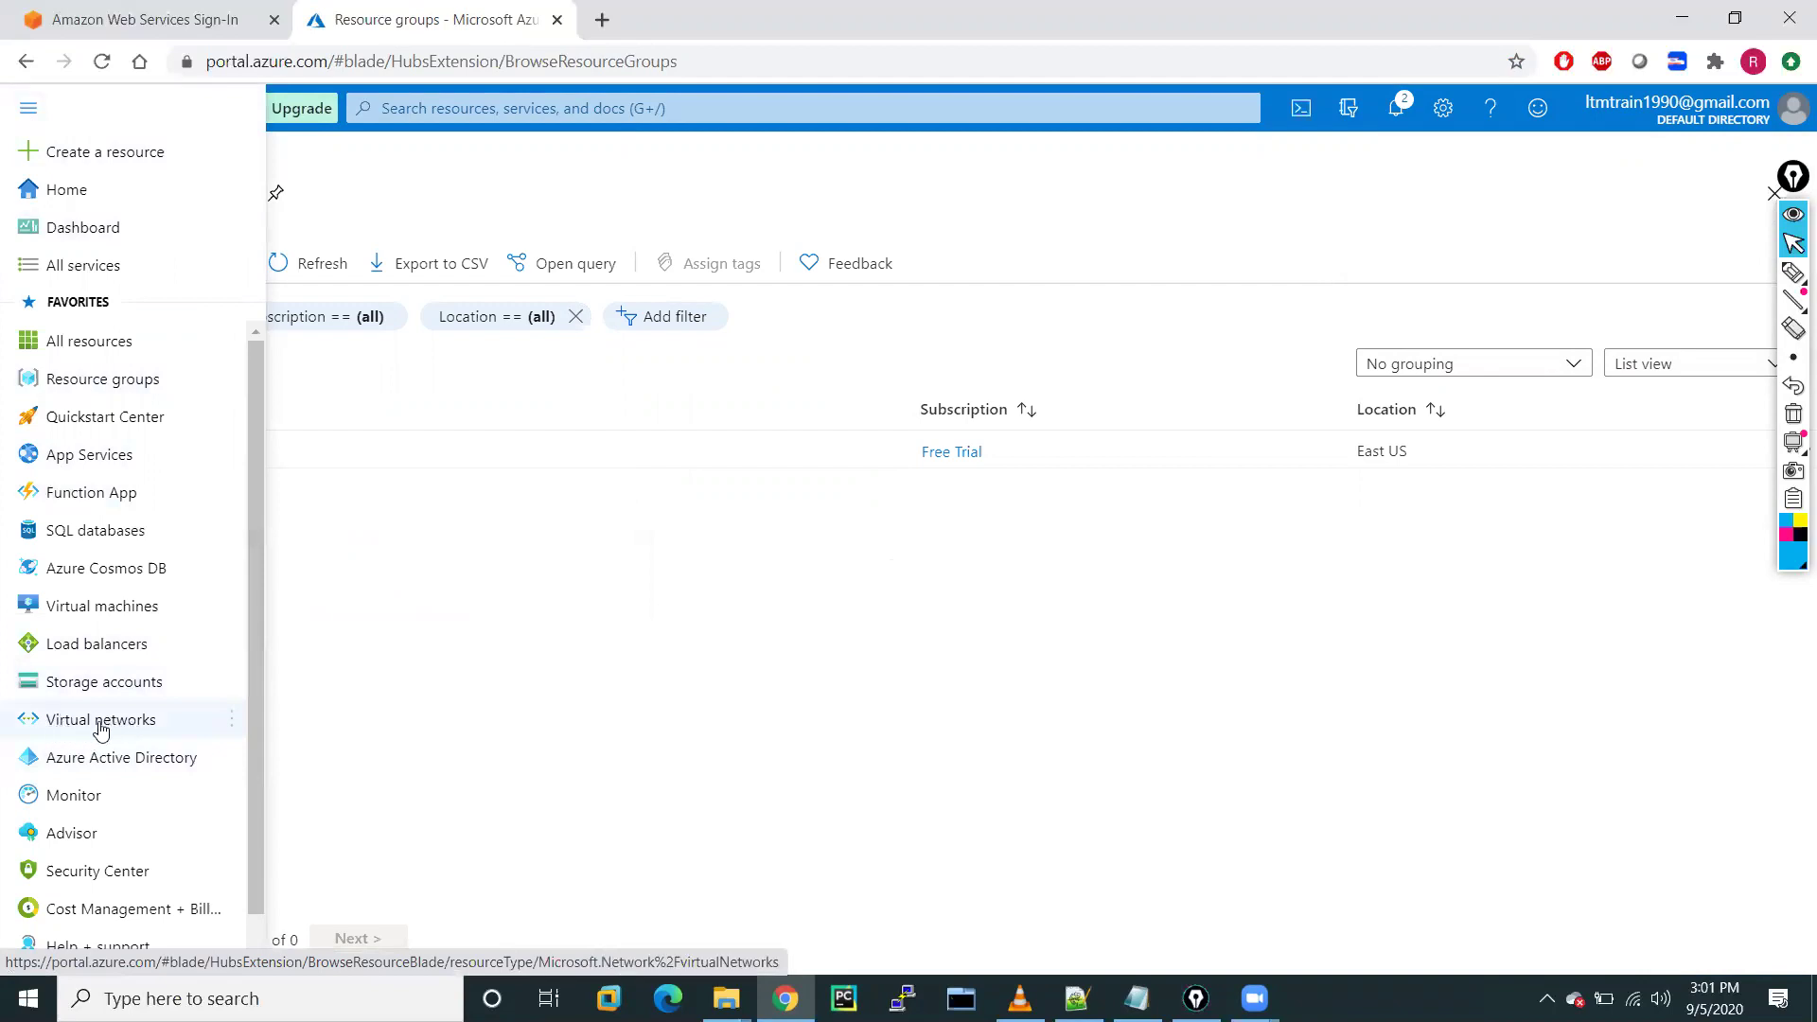
mouse_move(101, 732)
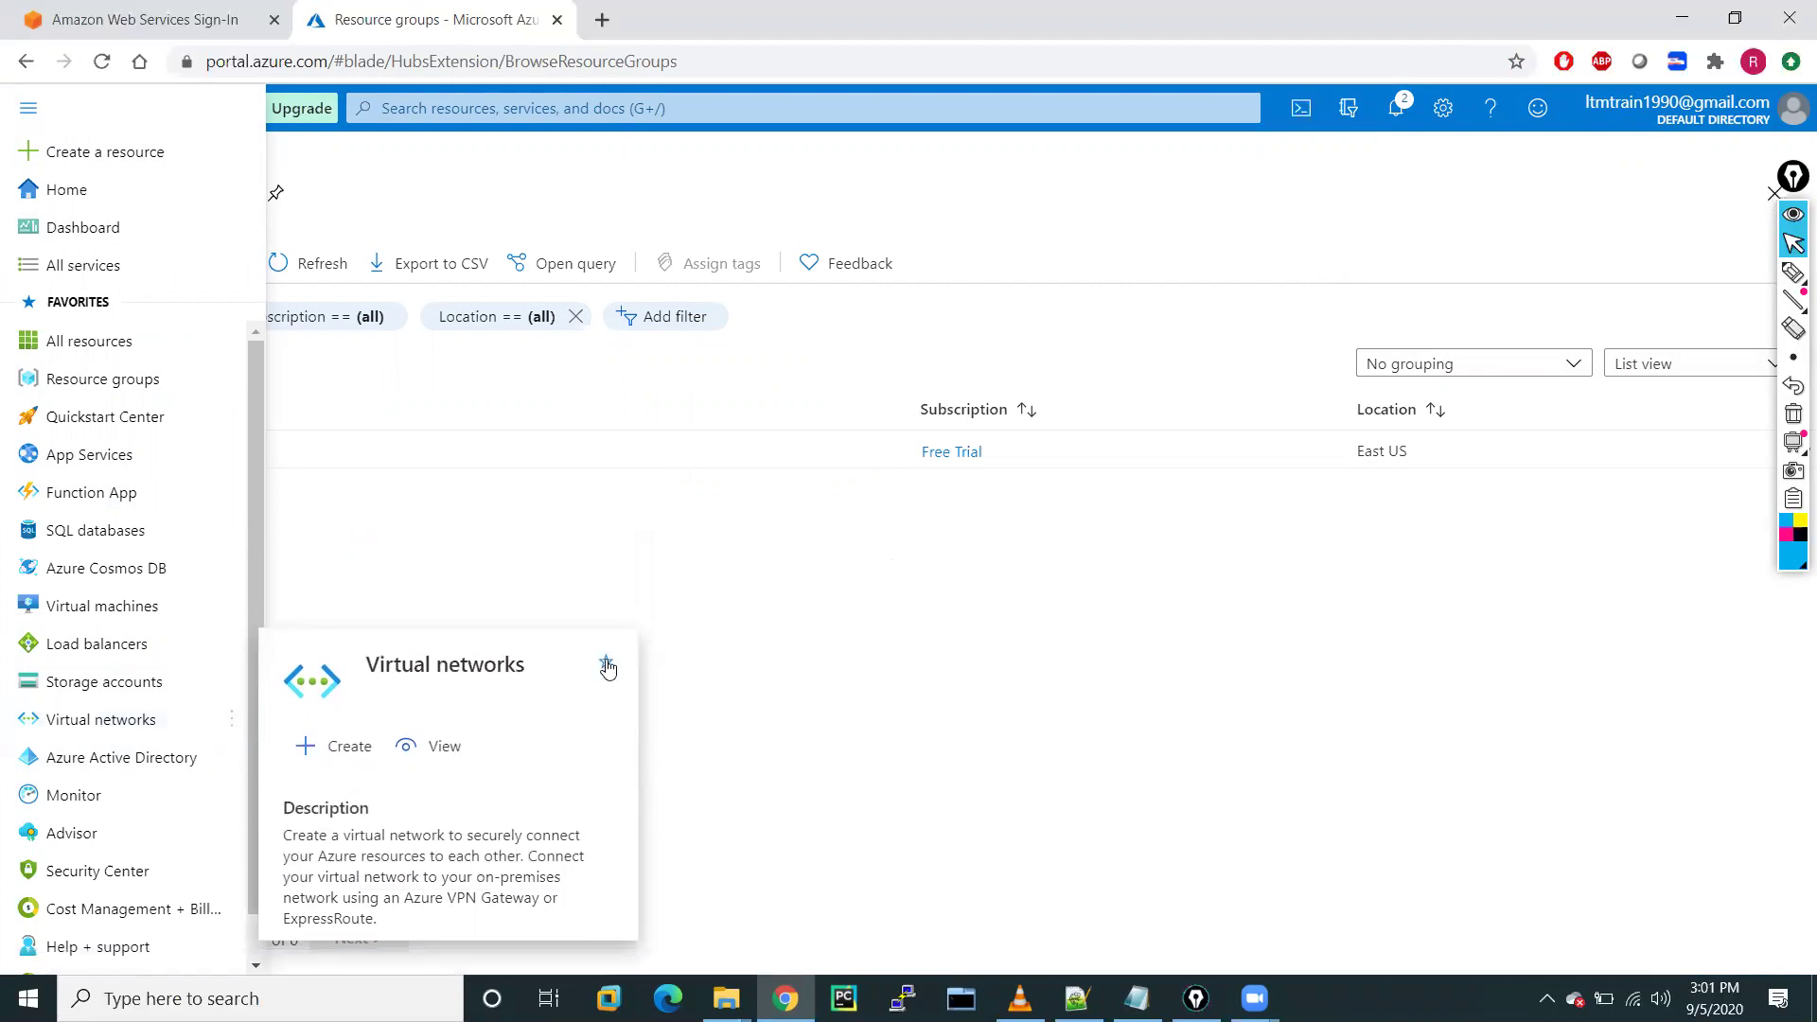
click(103, 723)
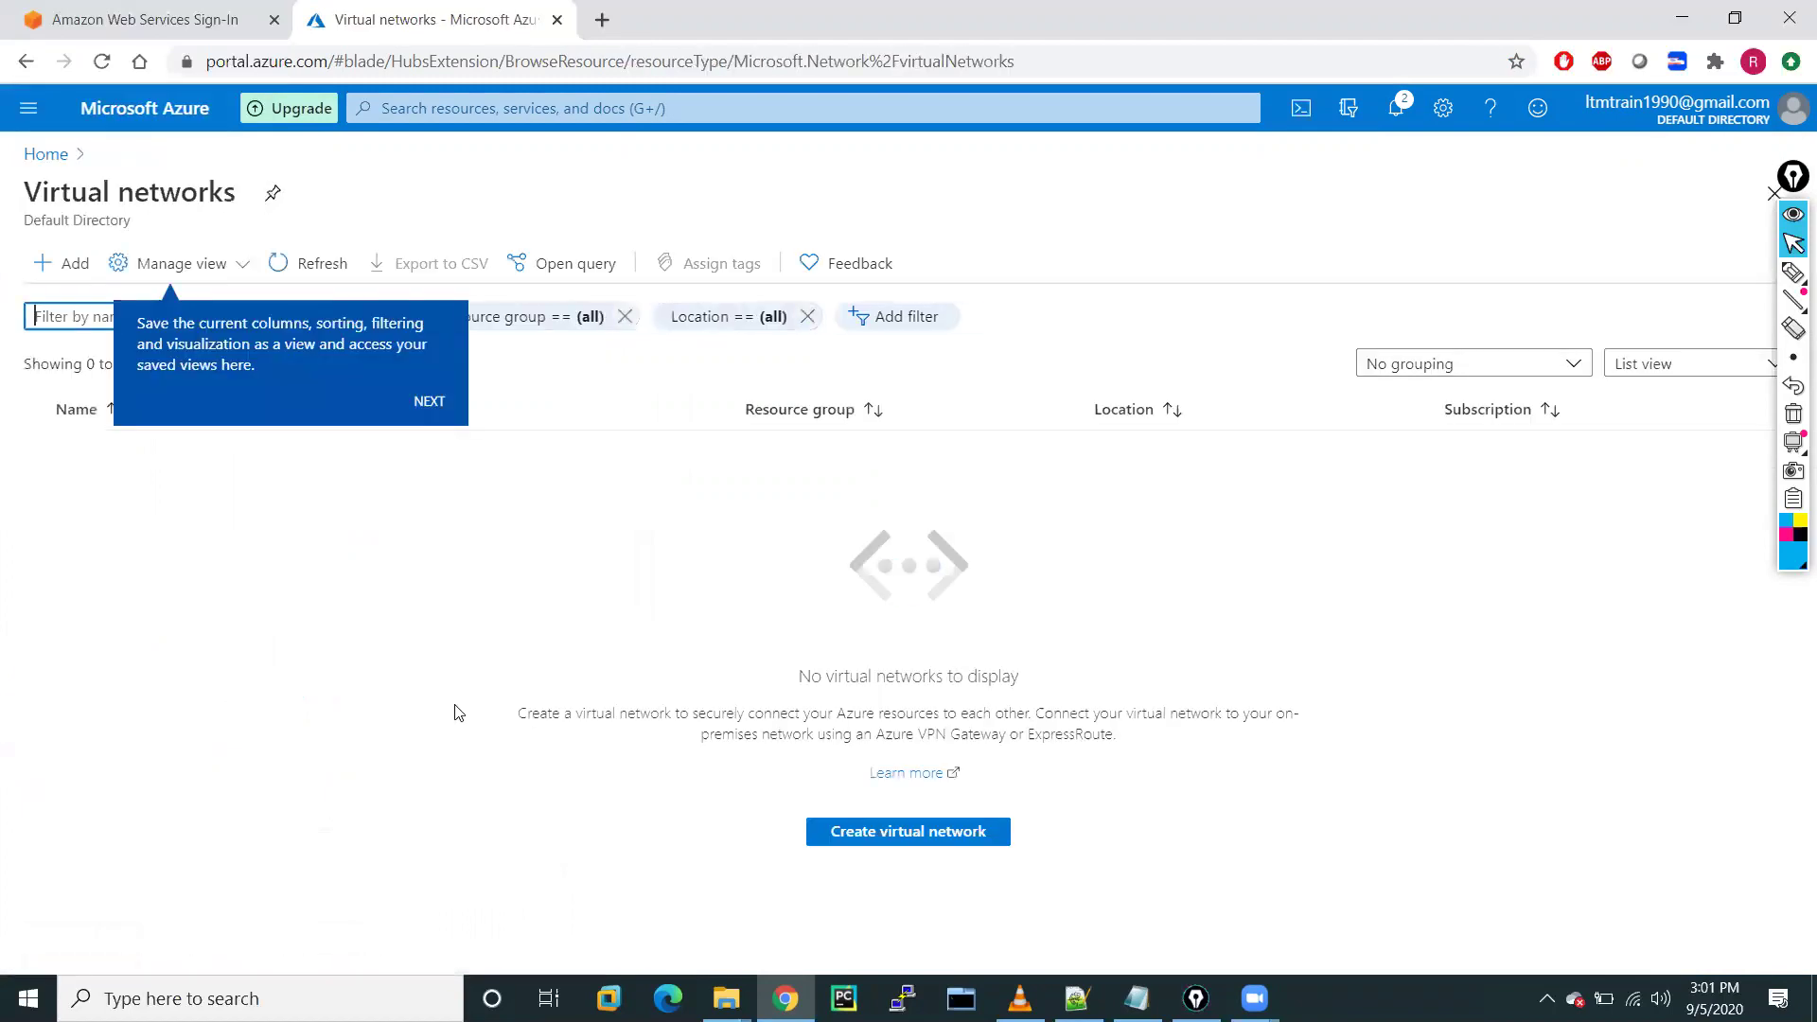
click(895, 842)
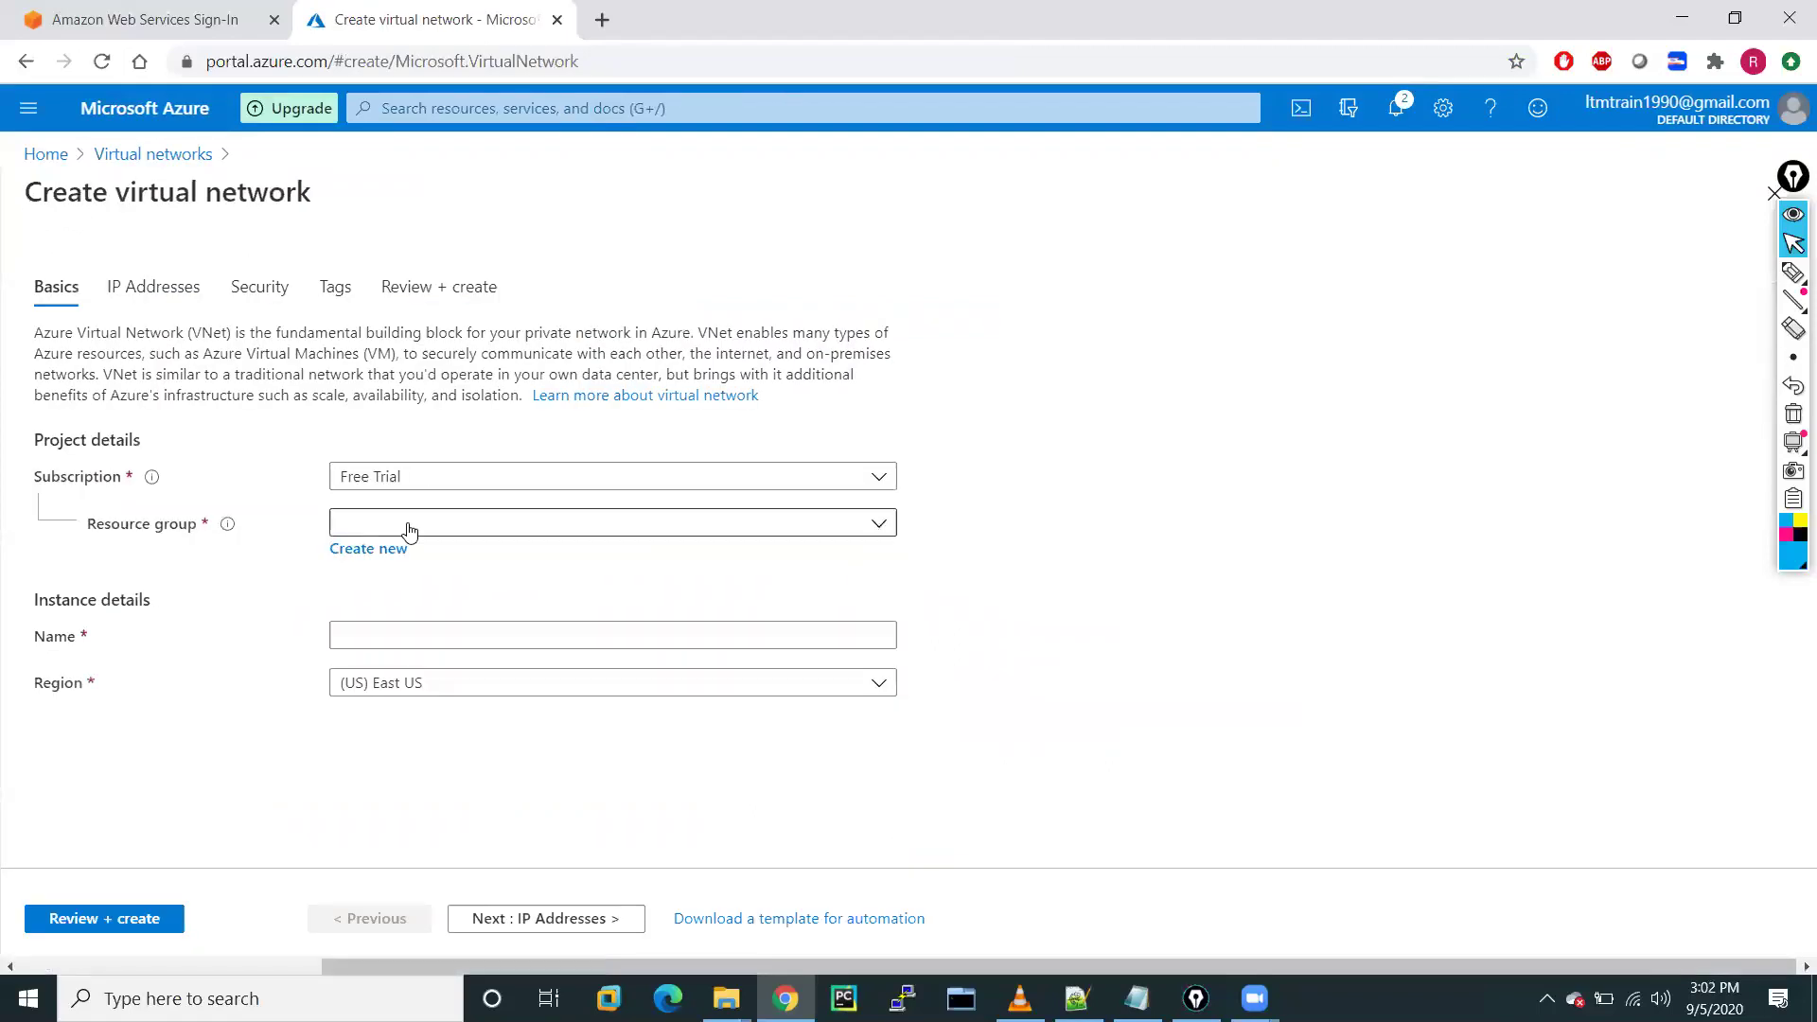
Put the new virtual network VNET-A in resource group RG-A with region East US, then continue to IP addresses
click(409, 526)
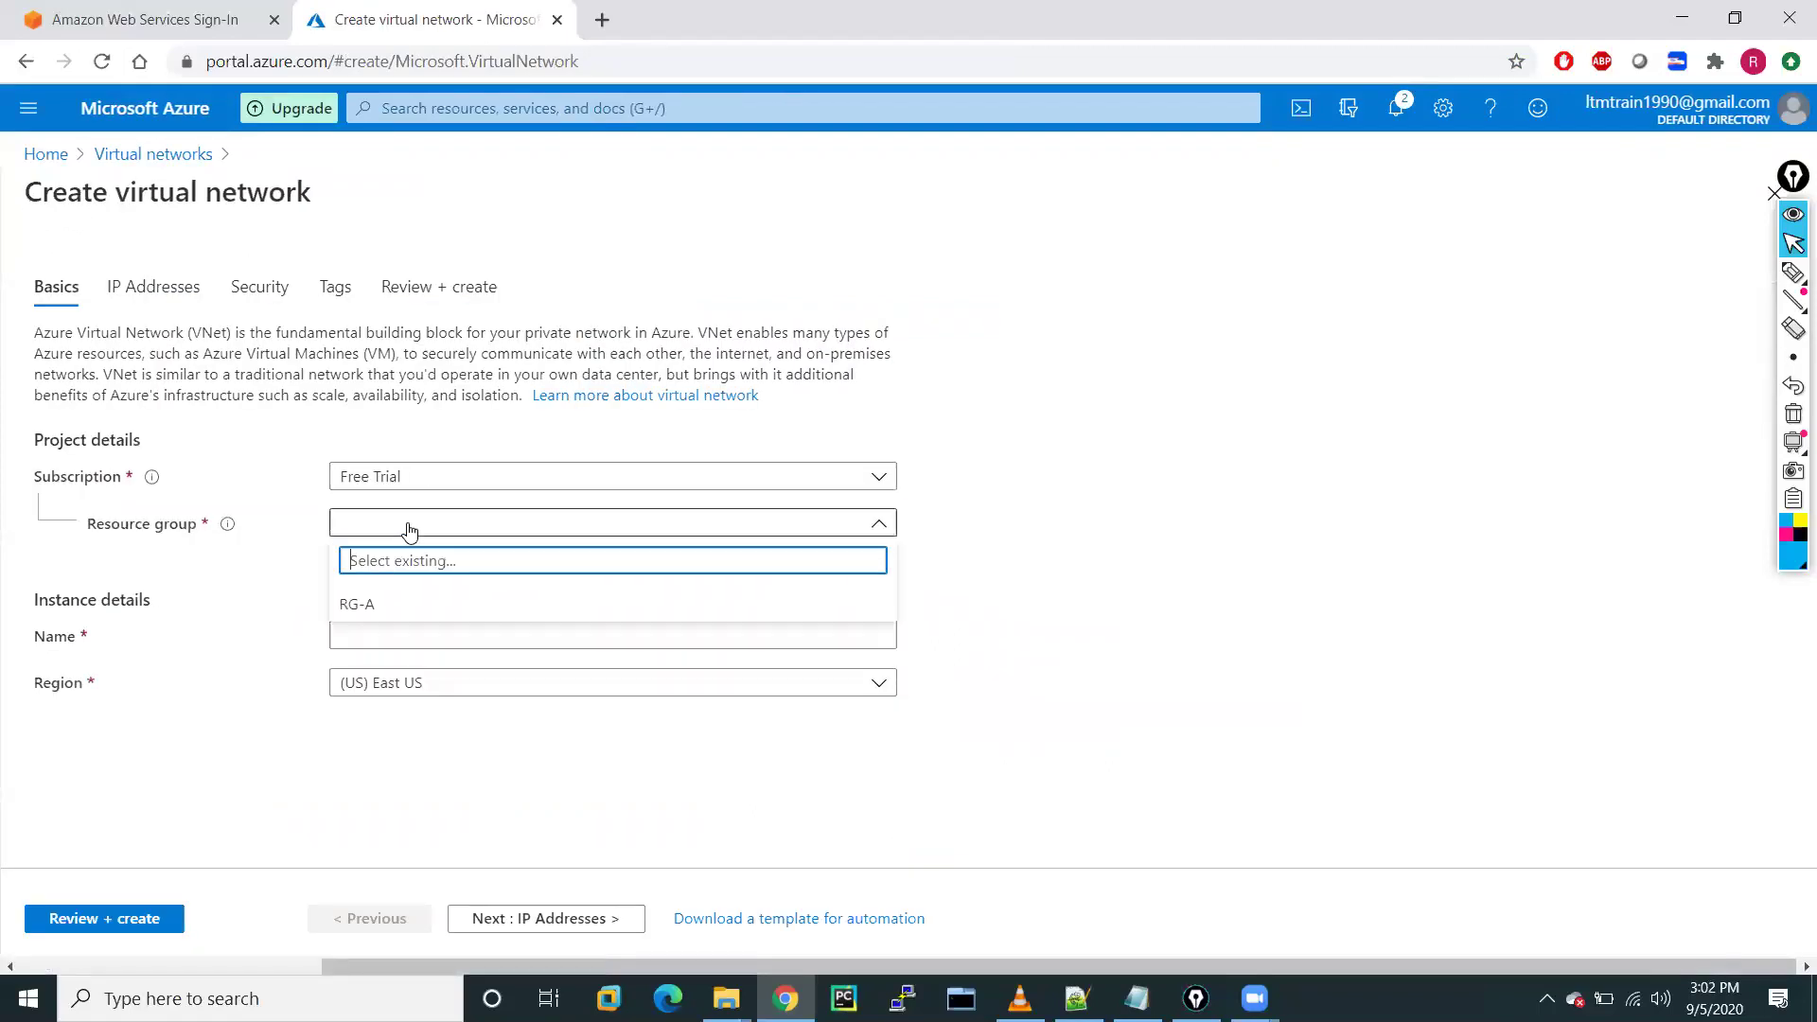
click(352, 607)
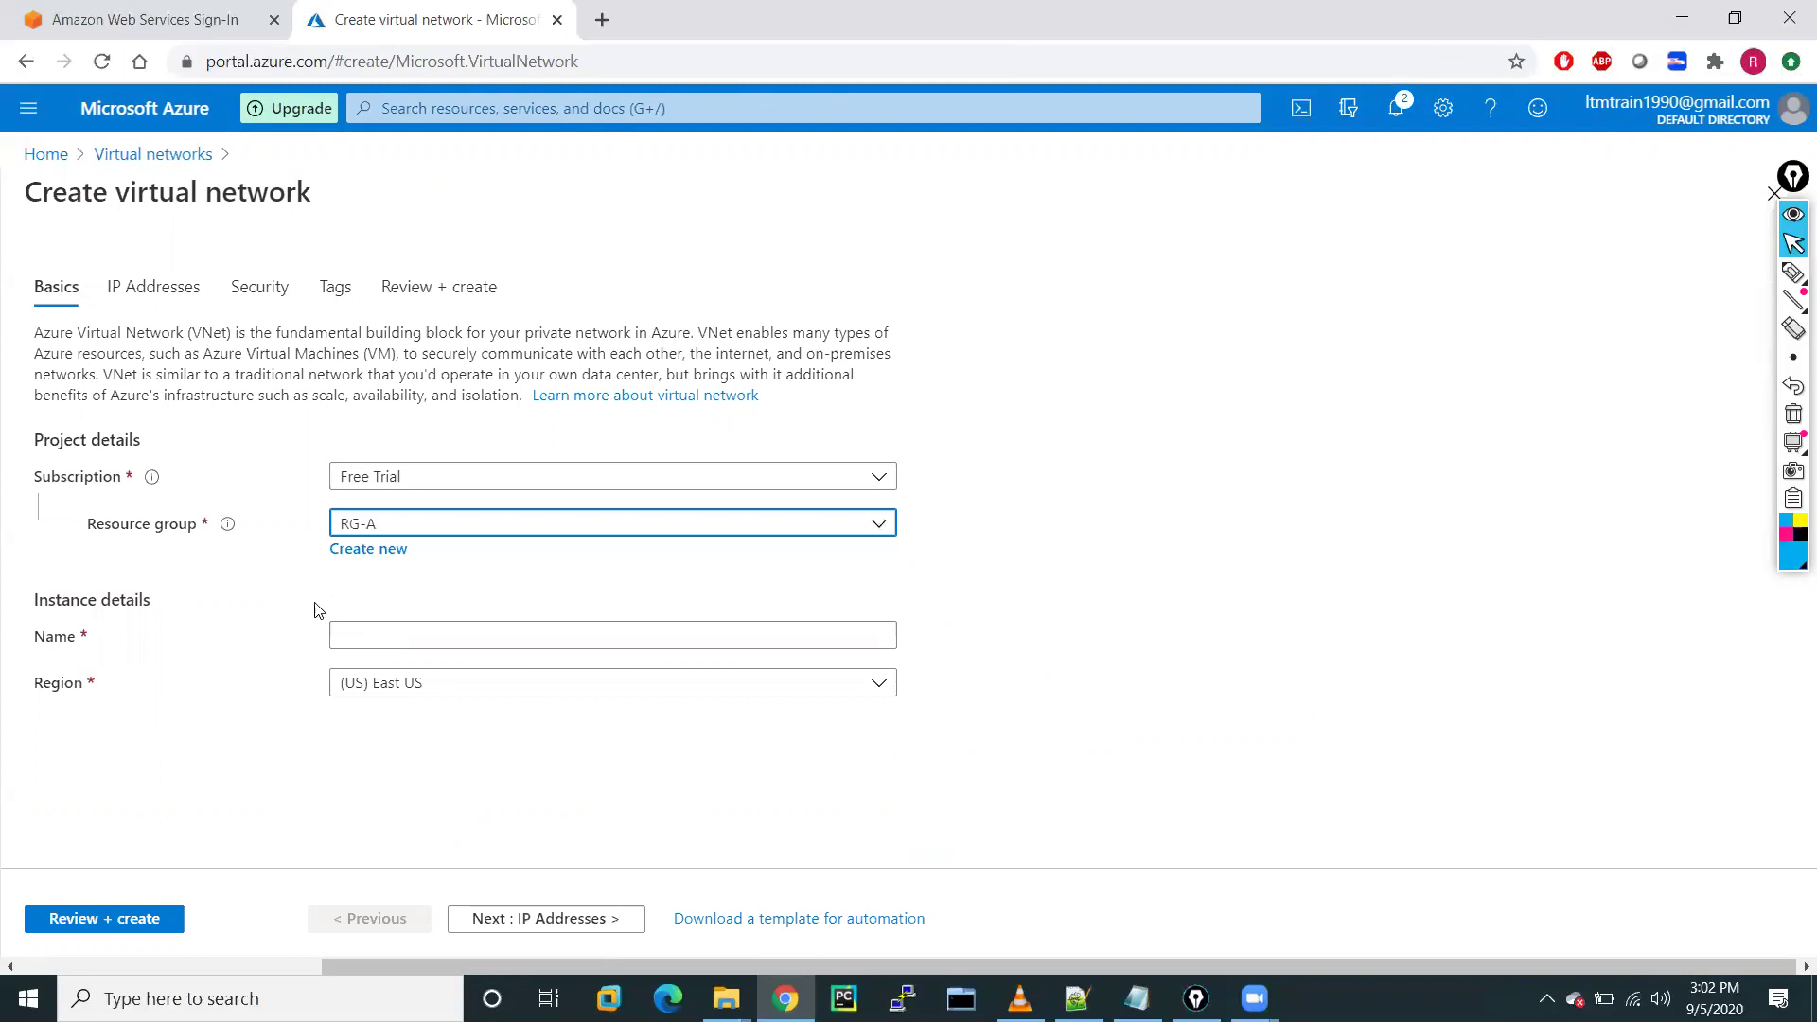
click(361, 643)
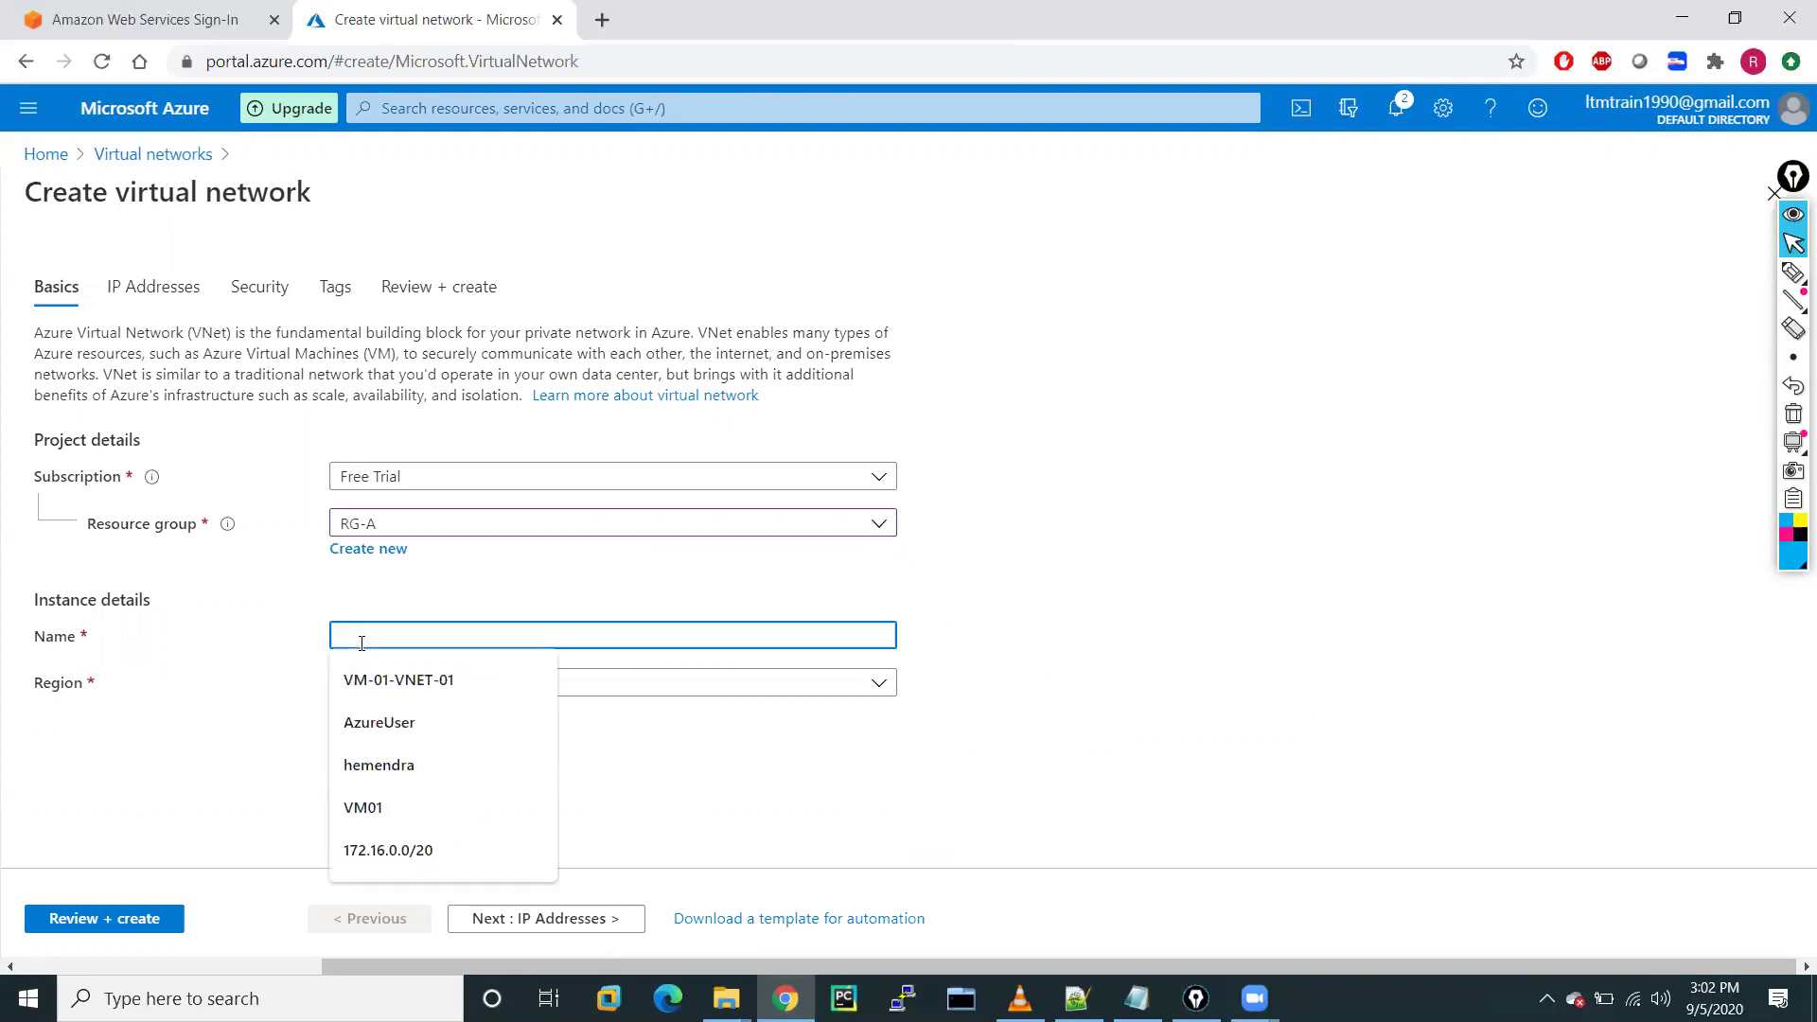
text(VNET-A)
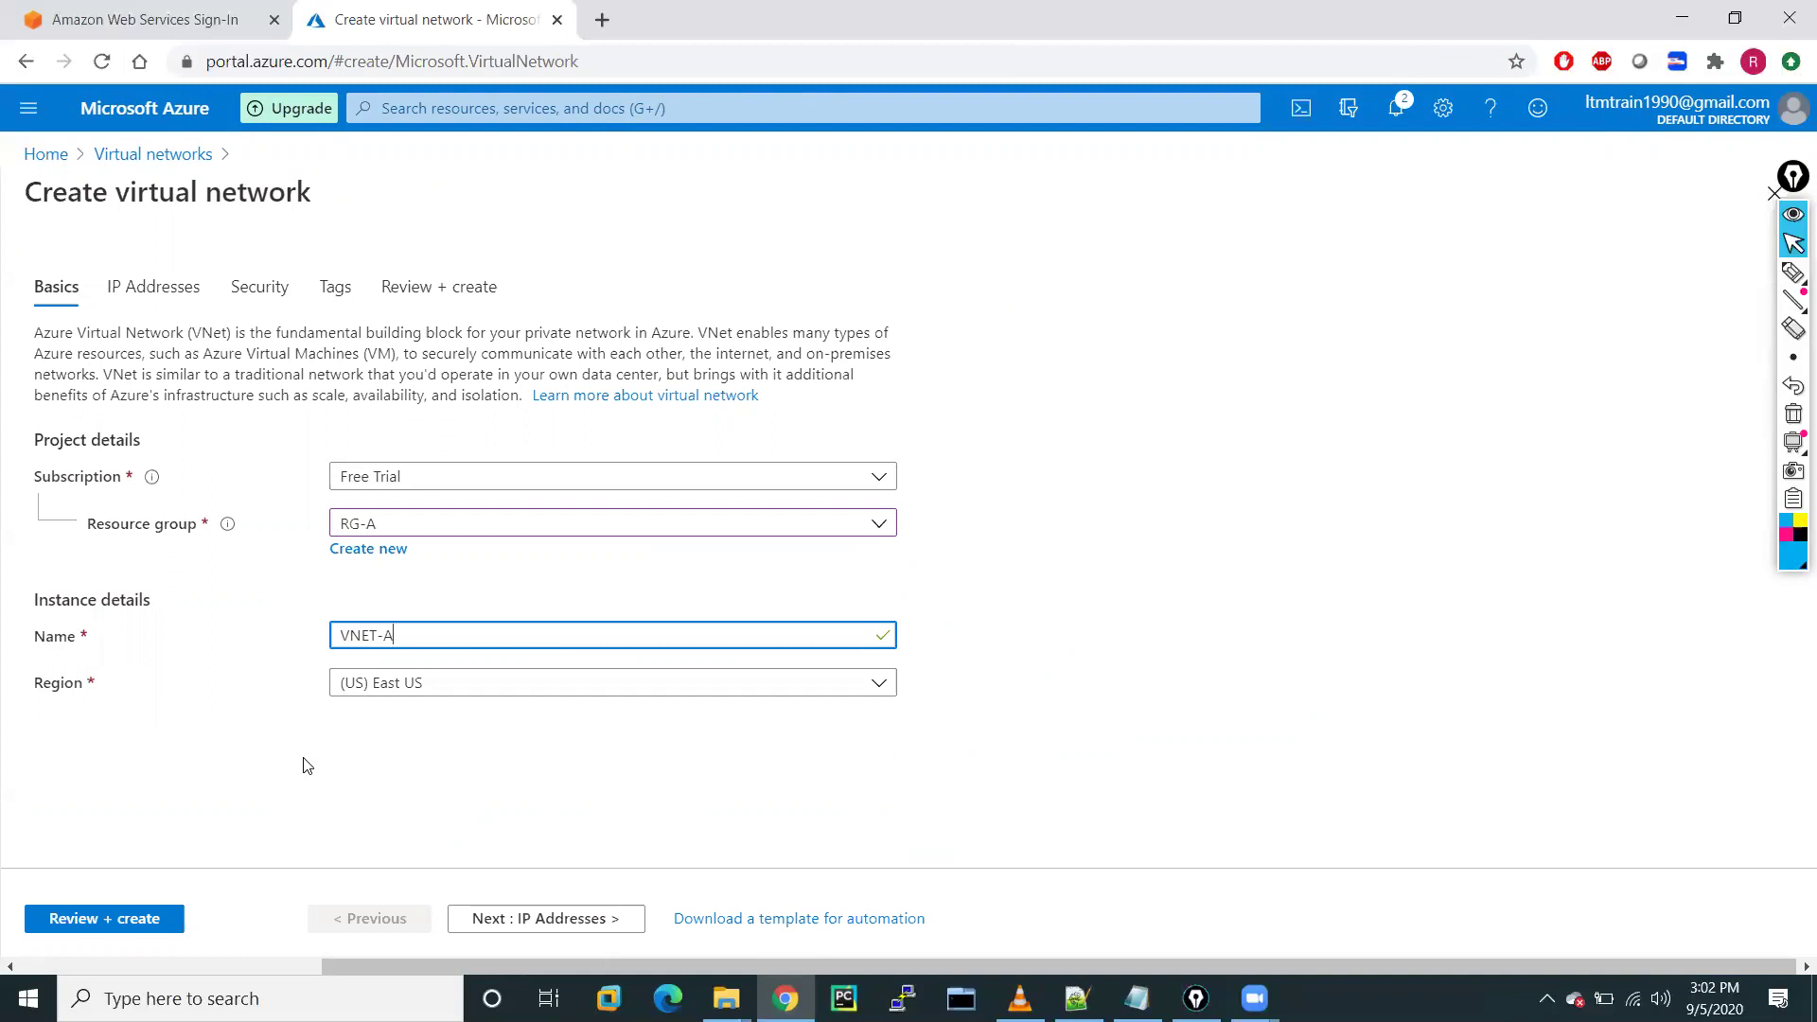
click(490, 682)
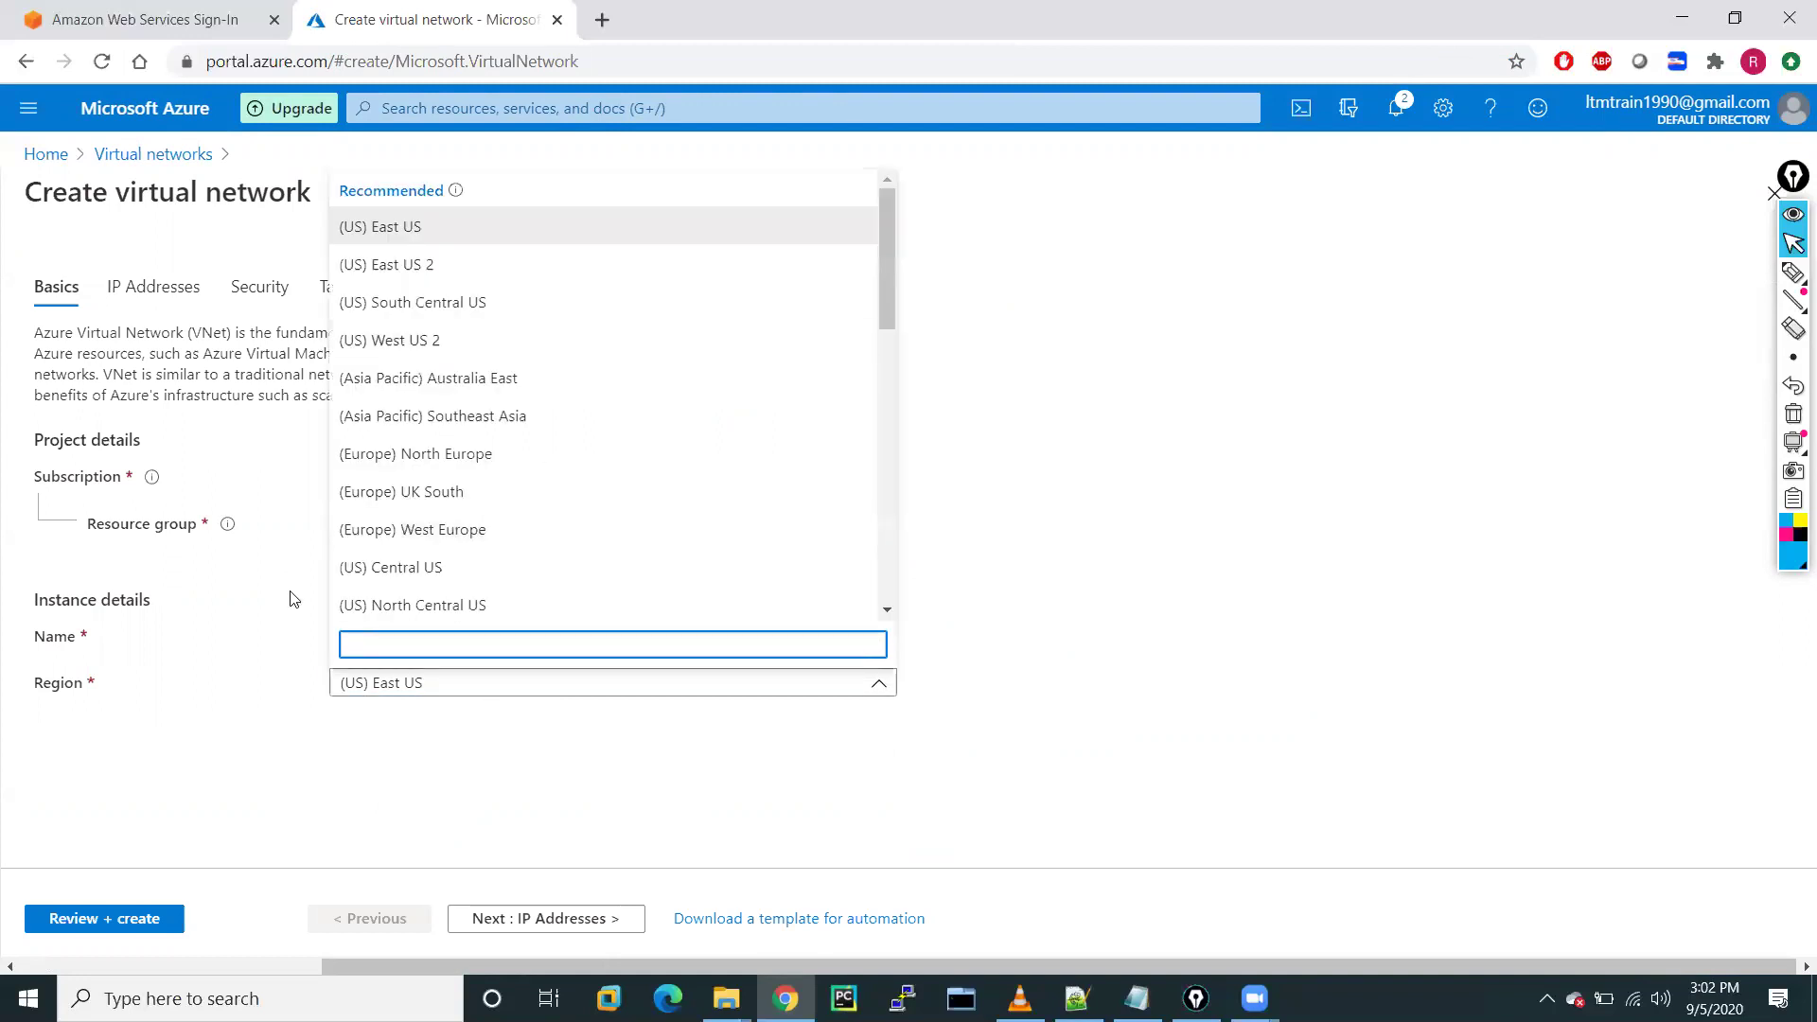
click(233, 755)
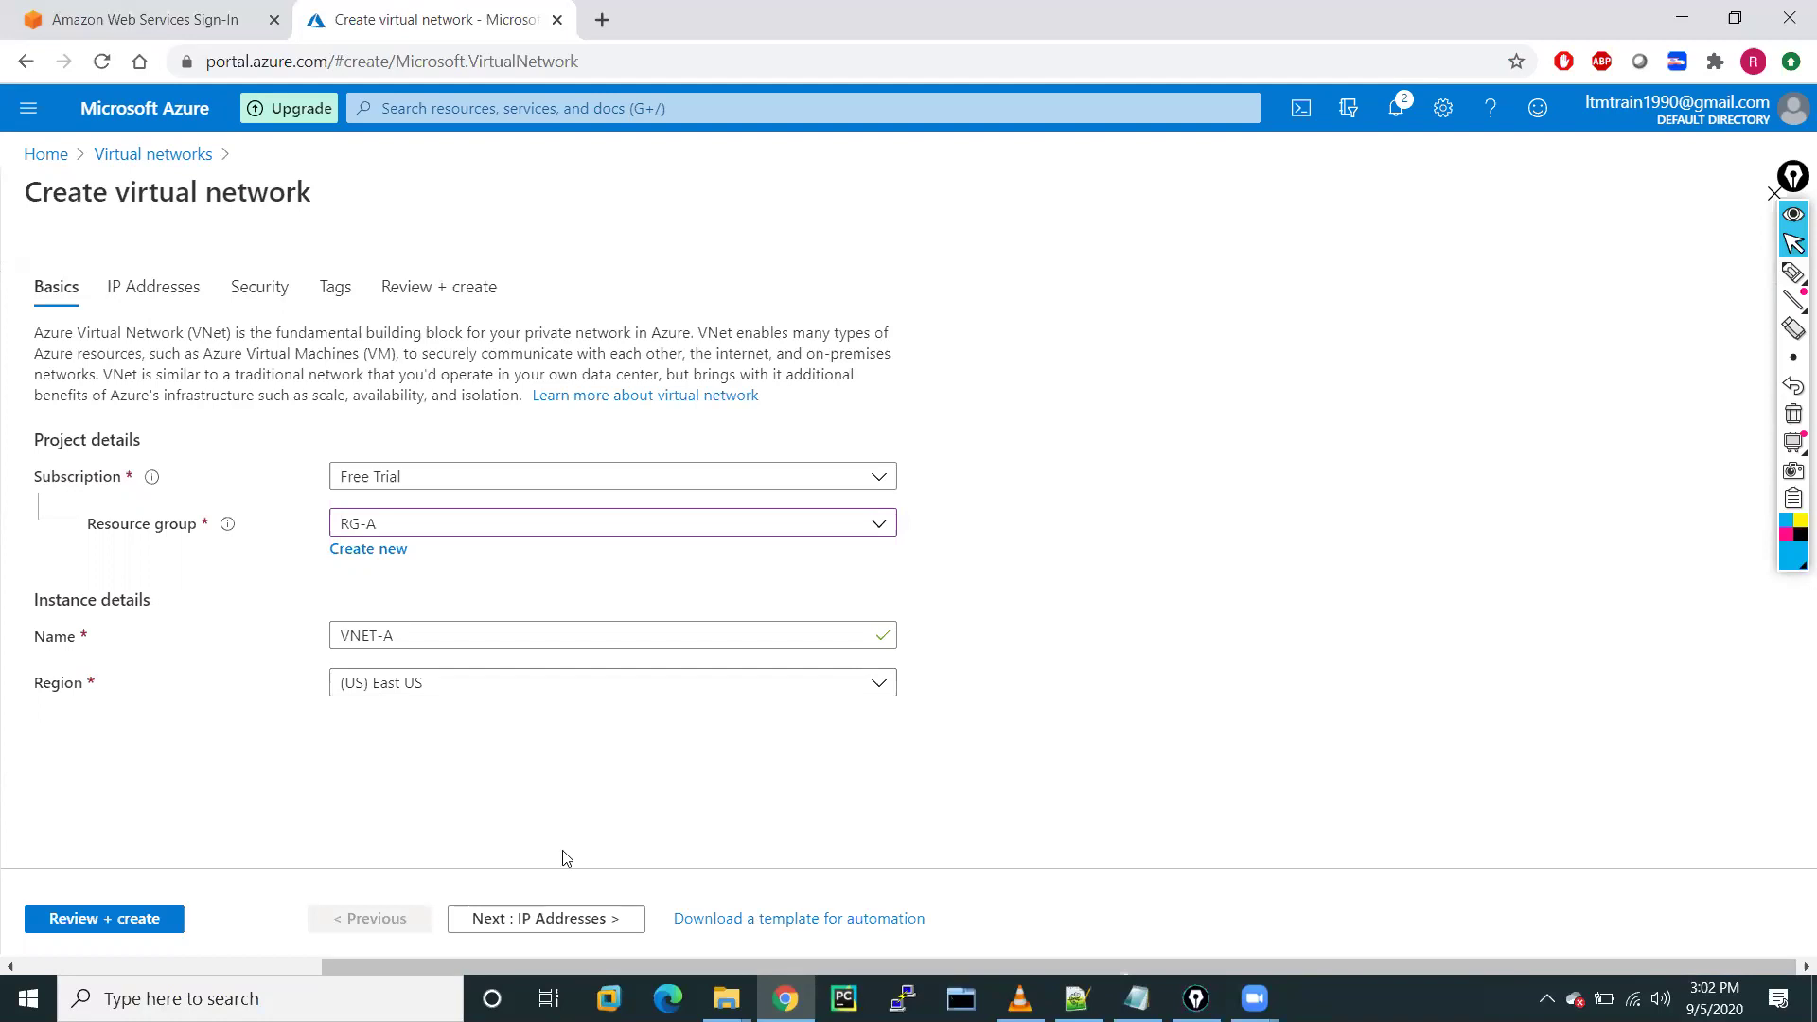
click(527, 920)
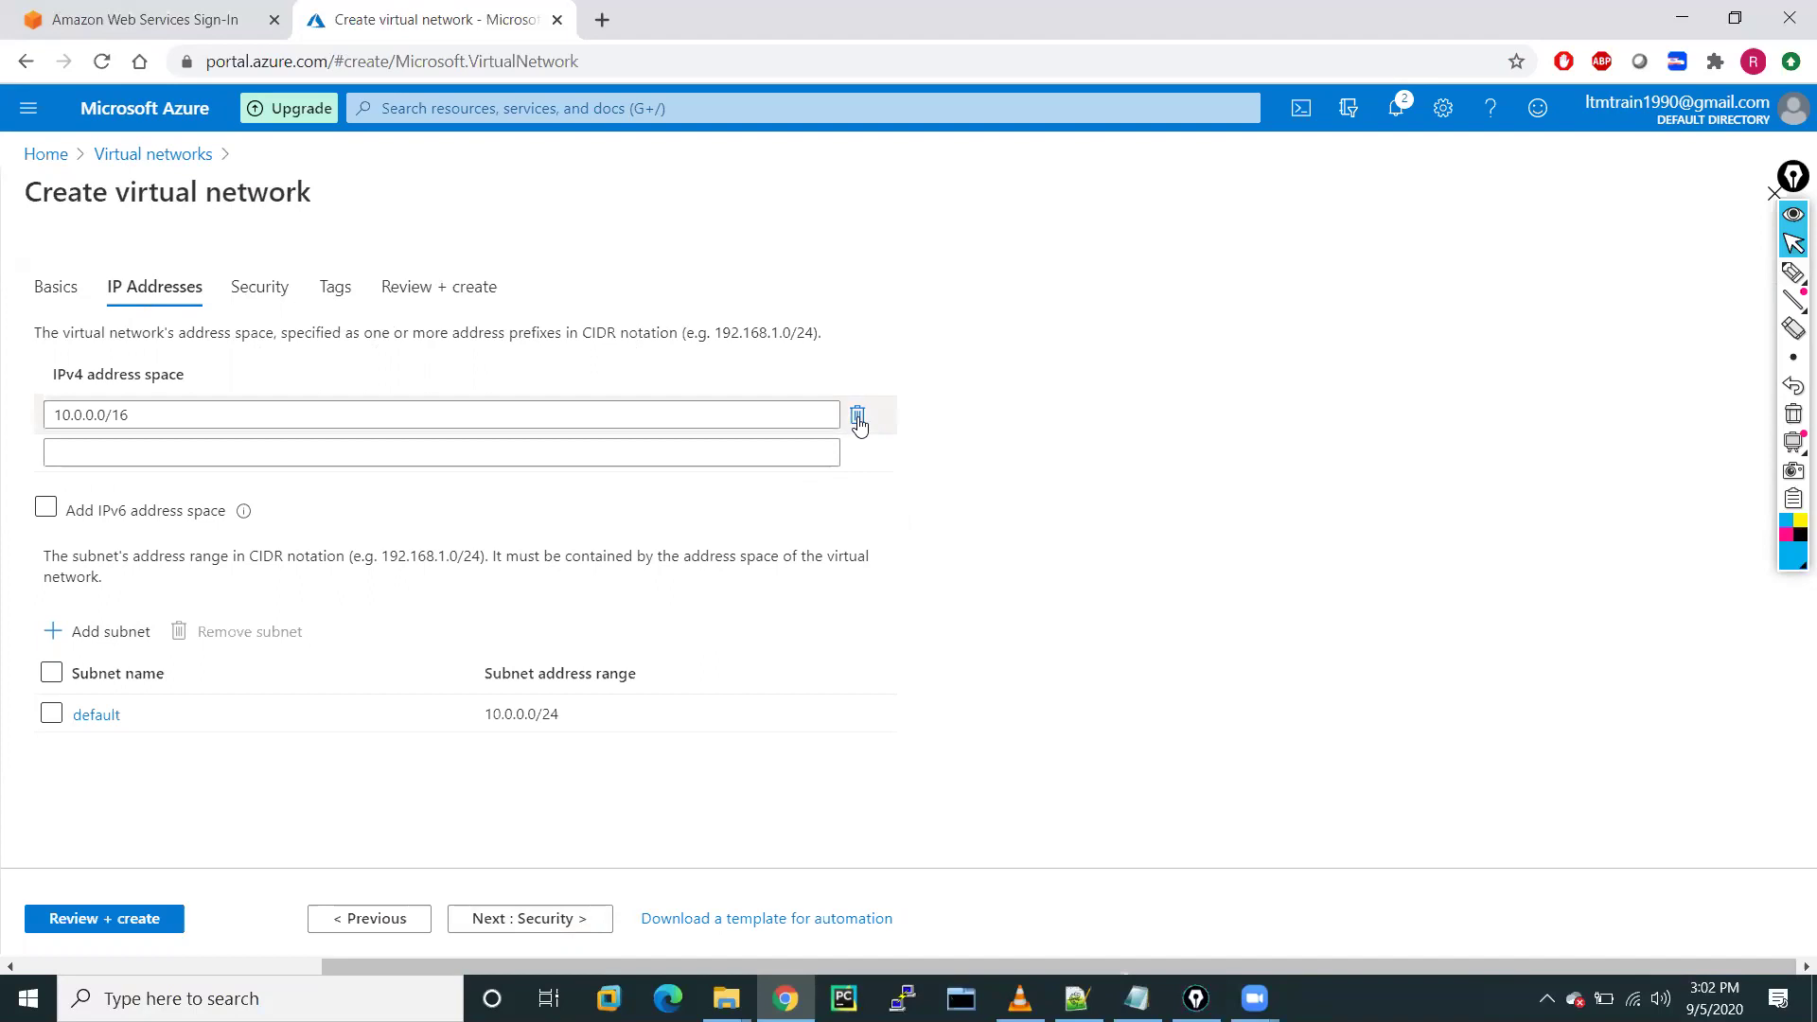
Delete the default 10.0.0.0/16 address space, leaving the field empty
click(858, 418)
click(278, 410)
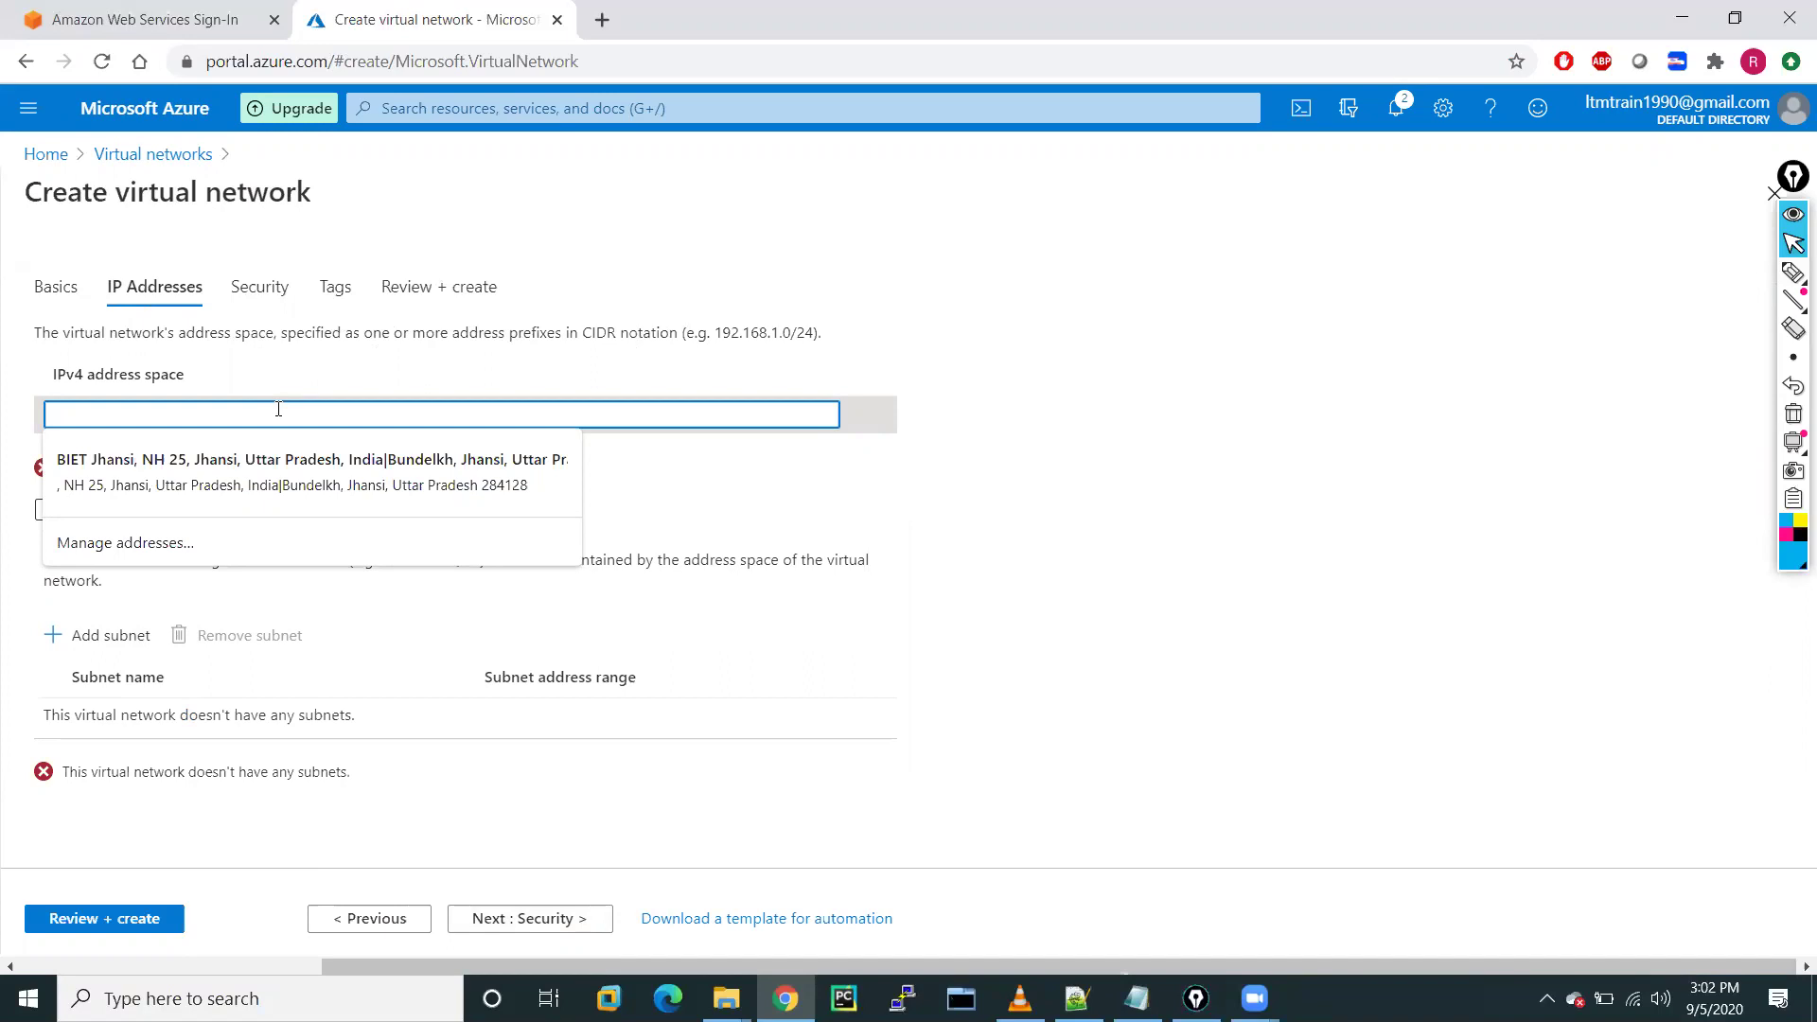
click(1791, 274)
Sketch VNET branching into Web, APP, DB and MGMT subnets with the annotation pen
mouse_move(950, 217)
mouse_down()
mouse_move(1049, 210)
mouse_move(1045, 185)
mouse_up()
drag(1050, 267, 1060, 388)
mouse_move(1048, 313)
mouse_down()
mouse_move(1062, 325)
mouse_move(1310, 255)
mouse_move(1399, 270)
mouse_move(1412, 246)
mouse_up()
mouse_move(1053, 386)
mouse_down()
mouse_move(1079, 412)
mouse_move(1166, 402)
mouse_move(1205, 361)
mouse_move(1273, 372)
mouse_move(1350, 346)
mouse_move(1419, 367)
mouse_up()
drag(1407, 349, 1435, 338)
drag(1068, 402, 1070, 537)
mouse_move(1065, 466)
mouse_down()
mouse_move(1128, 464)
mouse_move(1103, 487)
mouse_move(1202, 452)
mouse_move(1189, 478)
mouse_move(1269, 435)
mouse_move(1306, 446)
mouse_move(1338, 417)
mouse_move(1435, 404)
mouse_up()
mouse_move(1071, 535)
mouse_down()
mouse_move(1117, 551)
mouse_move(1458, 493)
mouse_up()
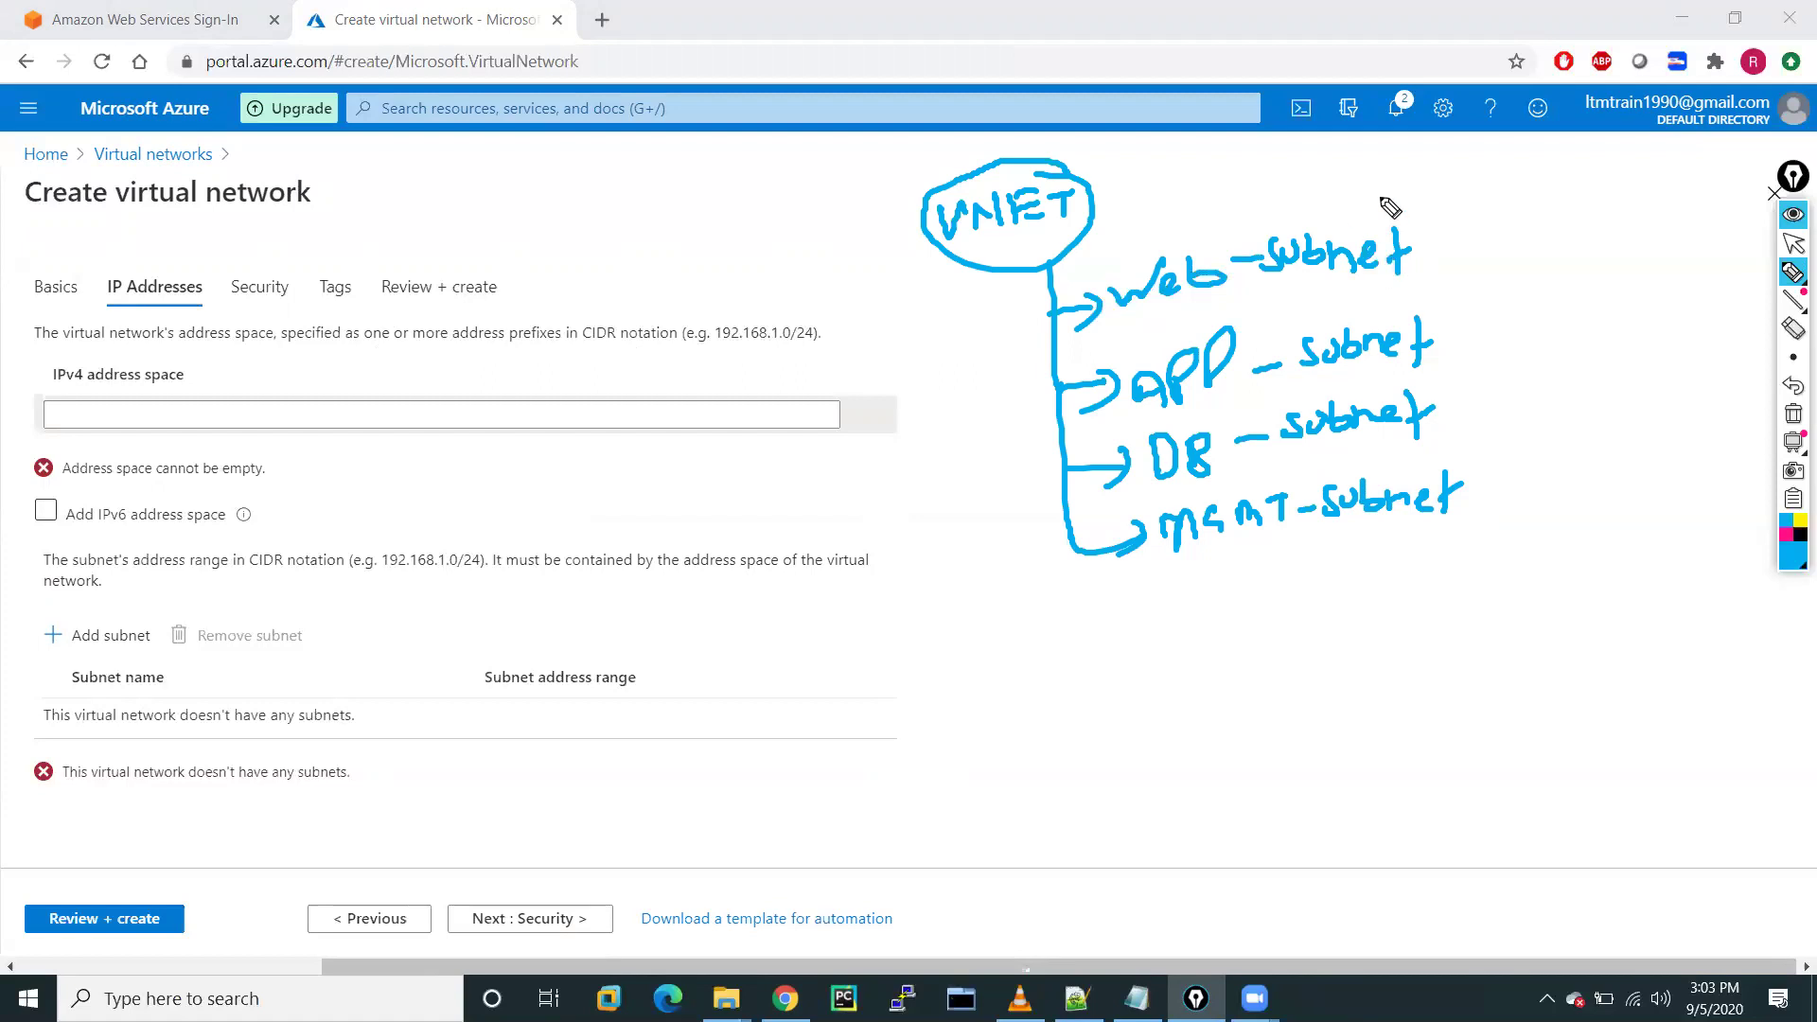
Mark the subnets with 250 addresses and a /24 size each
mouse_move(1377, 171)
mouse_down()
mouse_move(1429, 170)
mouse_move(1394, 163)
mouse_up()
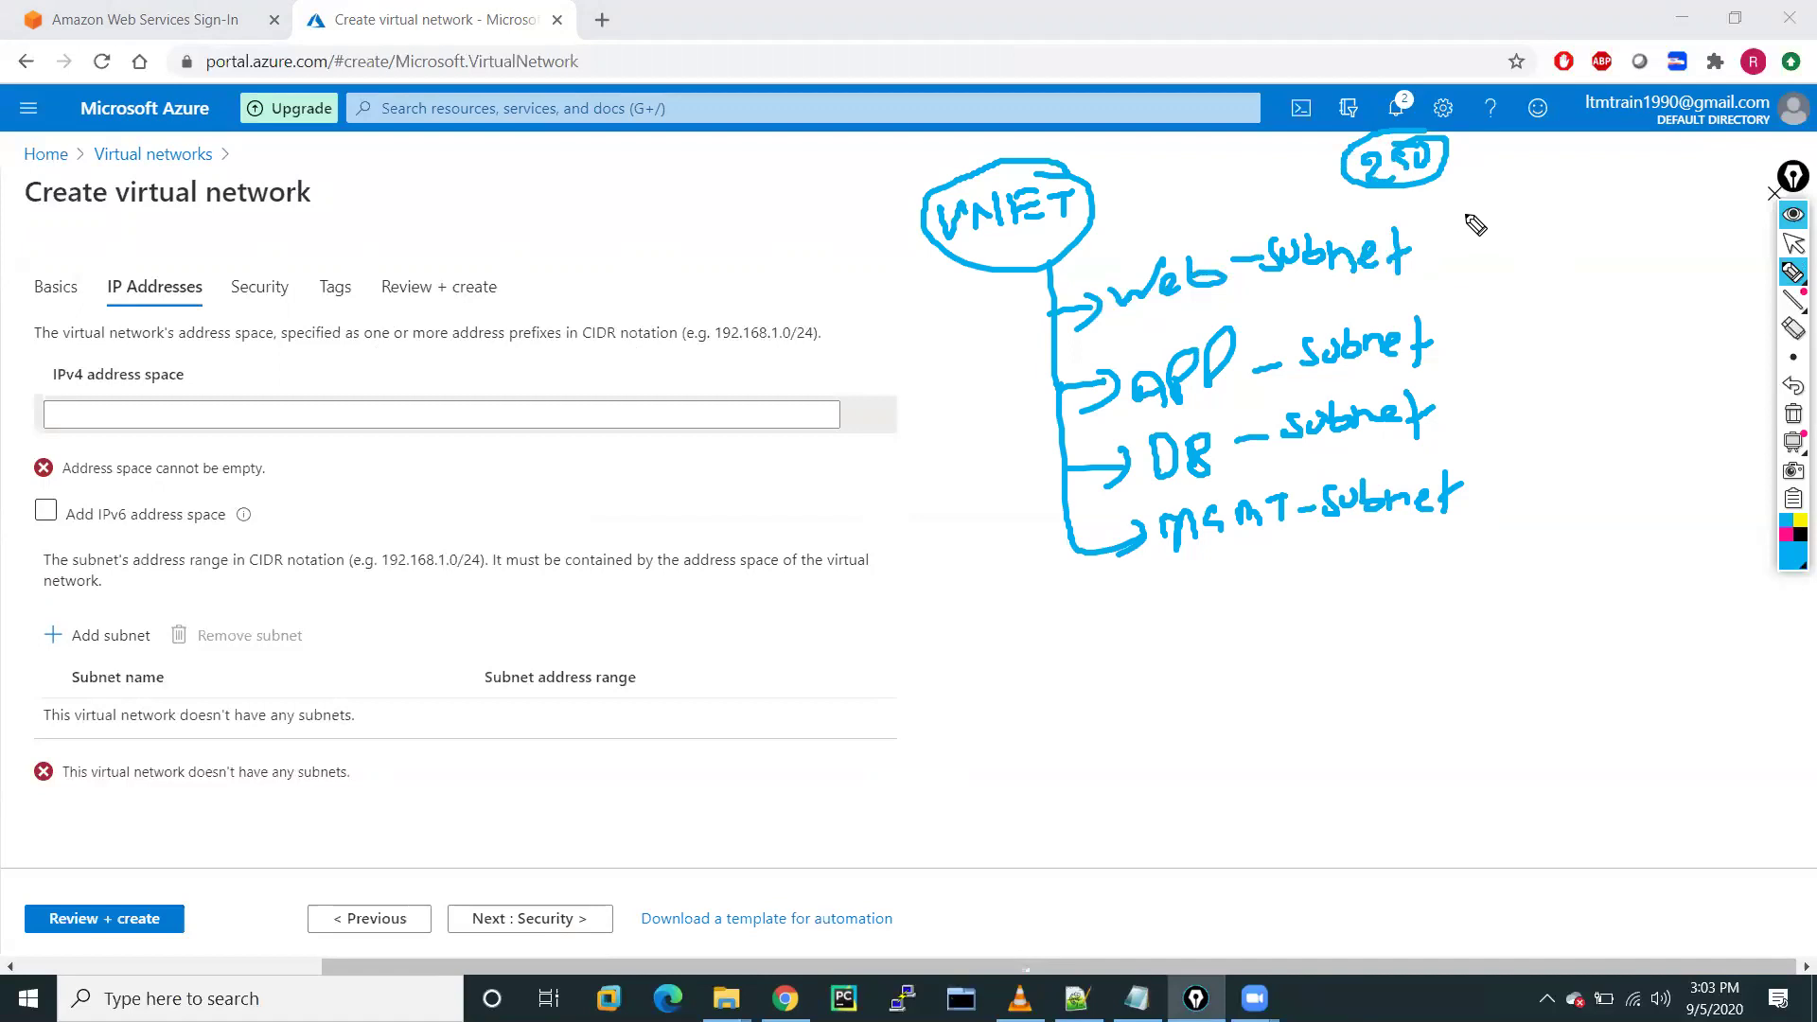
mouse_move(1463, 187)
mouse_down()
mouse_move(1463, 231)
mouse_move(1548, 199)
mouse_up()
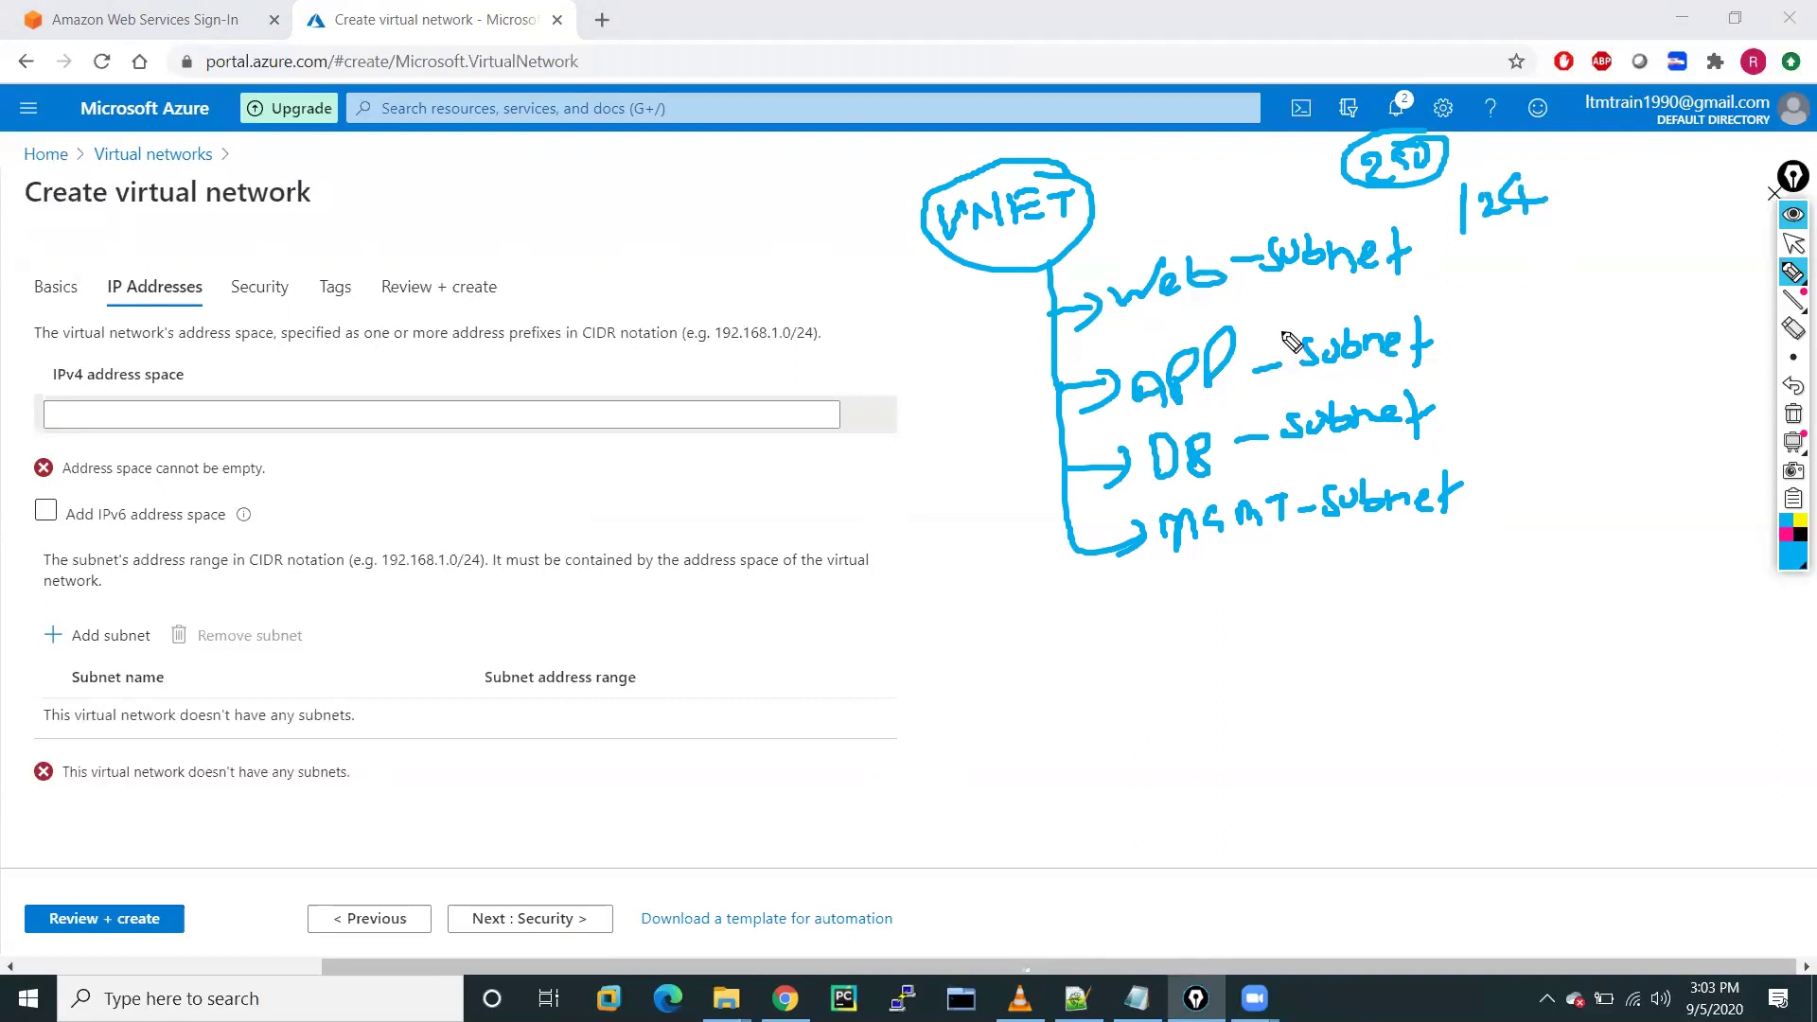
mouse_move(1439, 275)
mouse_down()
mouse_move(1428, 287)
mouse_move(1486, 255)
mouse_move(1521, 350)
mouse_up()
drag(1539, 305, 1571, 326)
mouse_move(1582, 296)
mouse_down()
mouse_move(1599, 324)
mouse_move(1643, 299)
mouse_up()
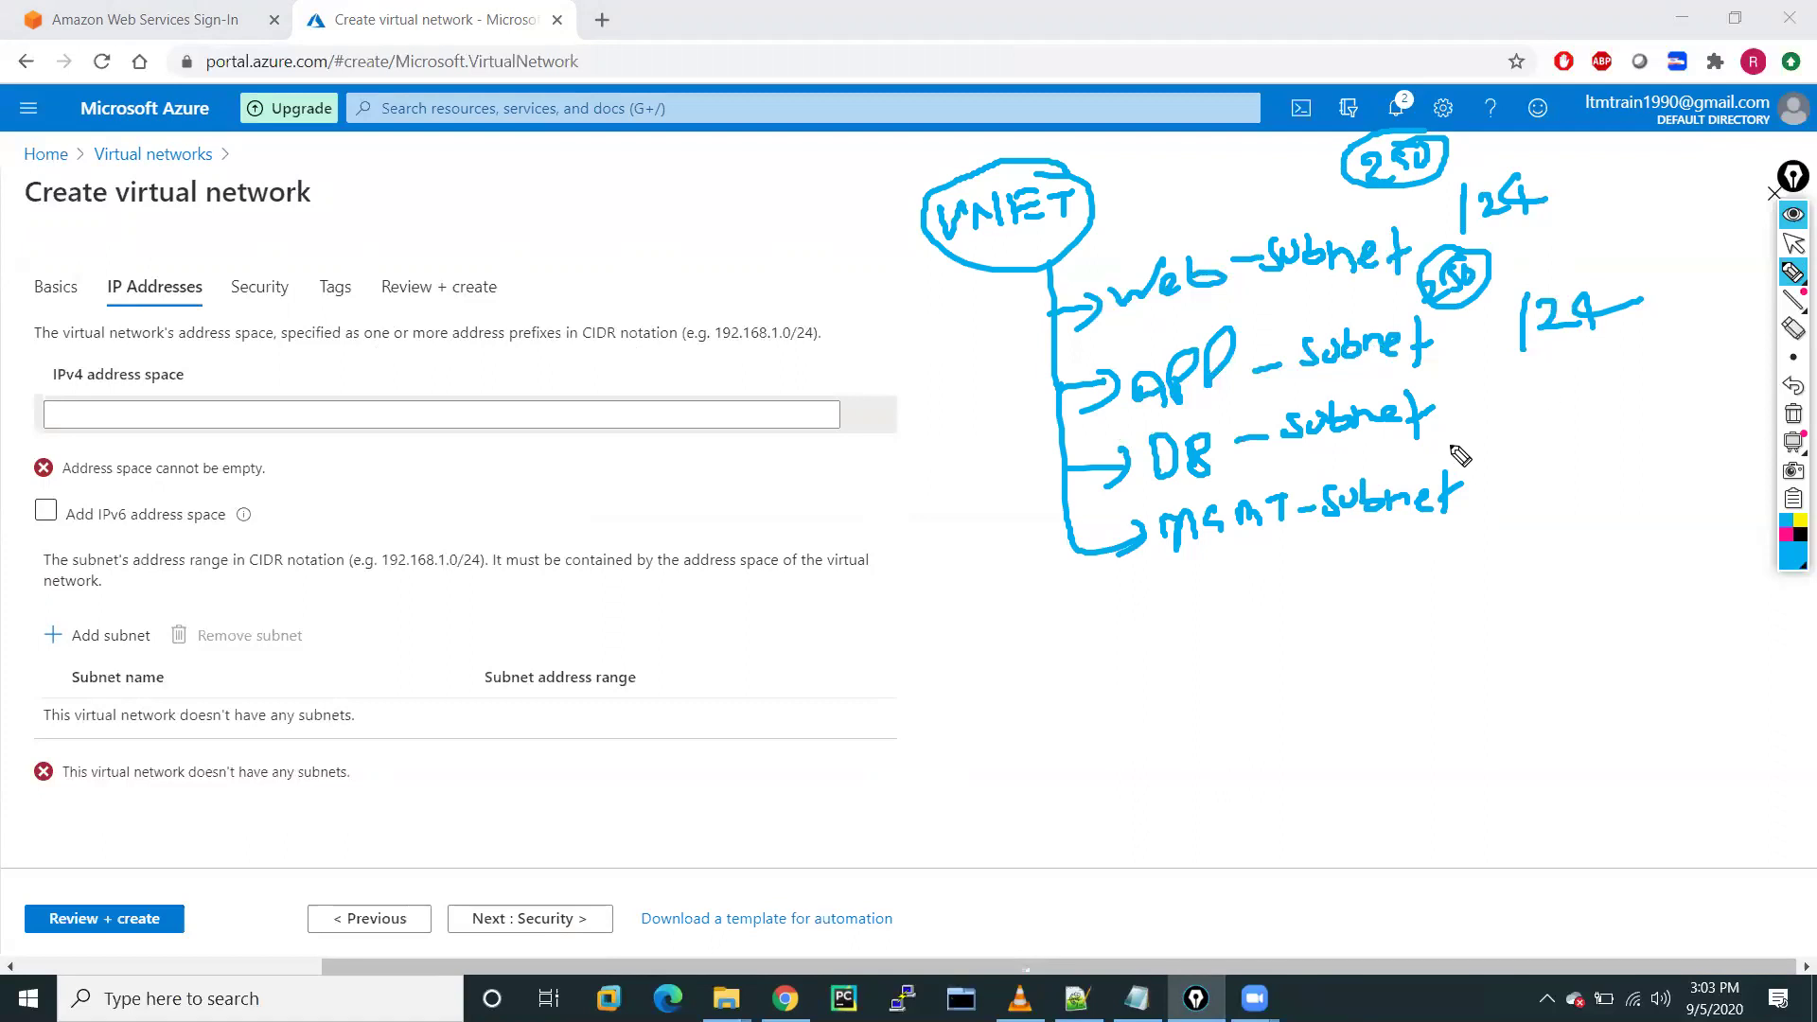
drag(1523, 381, 1522, 426)
drag(1537, 390, 1600, 422)
mouse_move(1573, 409)
mouse_down()
mouse_move(1626, 396)
mouse_move(1553, 441)
mouse_move(1595, 444)
mouse_up()
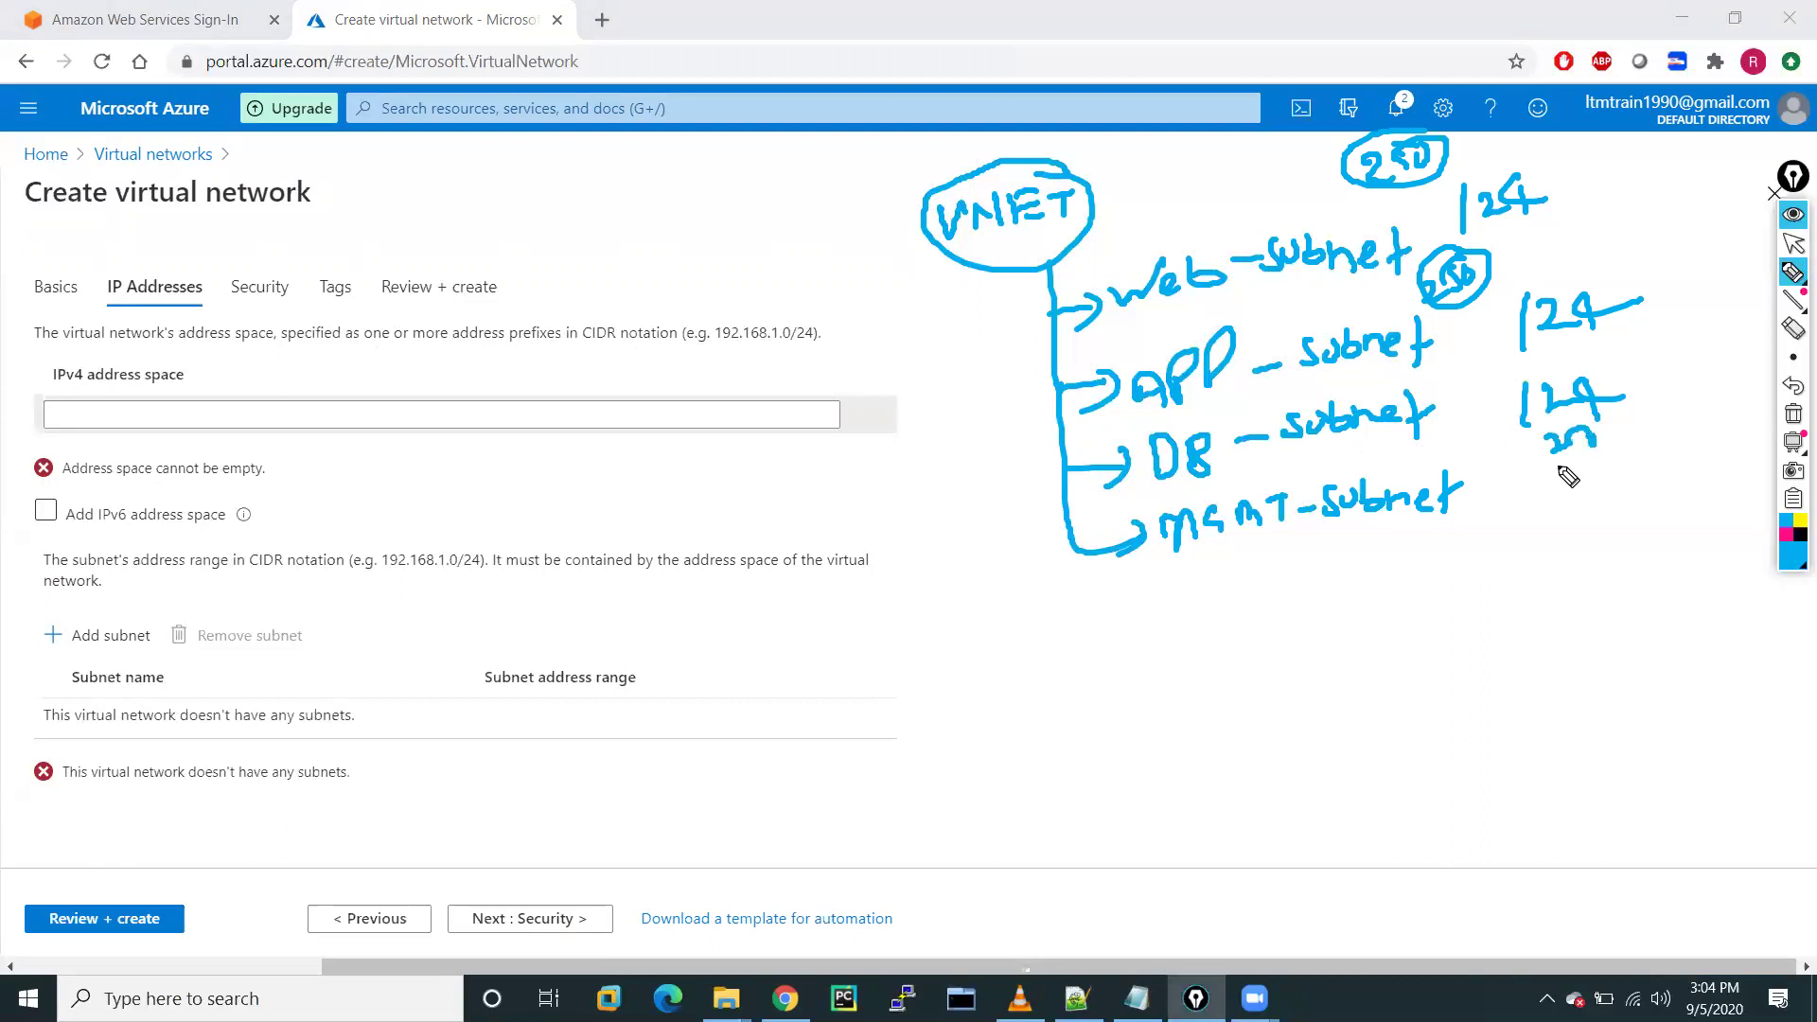
Draw an arrow from VNET to the 192.168.0.0/20 address range
drag(915, 221, 816, 225)
drag(829, 214, 835, 239)
mouse_move(384, 220)
mouse_down()
mouse_move(392, 251)
mouse_move(456, 227)
mouse_move(526, 242)
mouse_move(653, 180)
mouse_move(689, 201)
mouse_move(711, 161)
mouse_move(511, 179)
mouse_move(363, 268)
mouse_move(724, 248)
mouse_move(691, 147)
mouse_up()
click(558, 201)
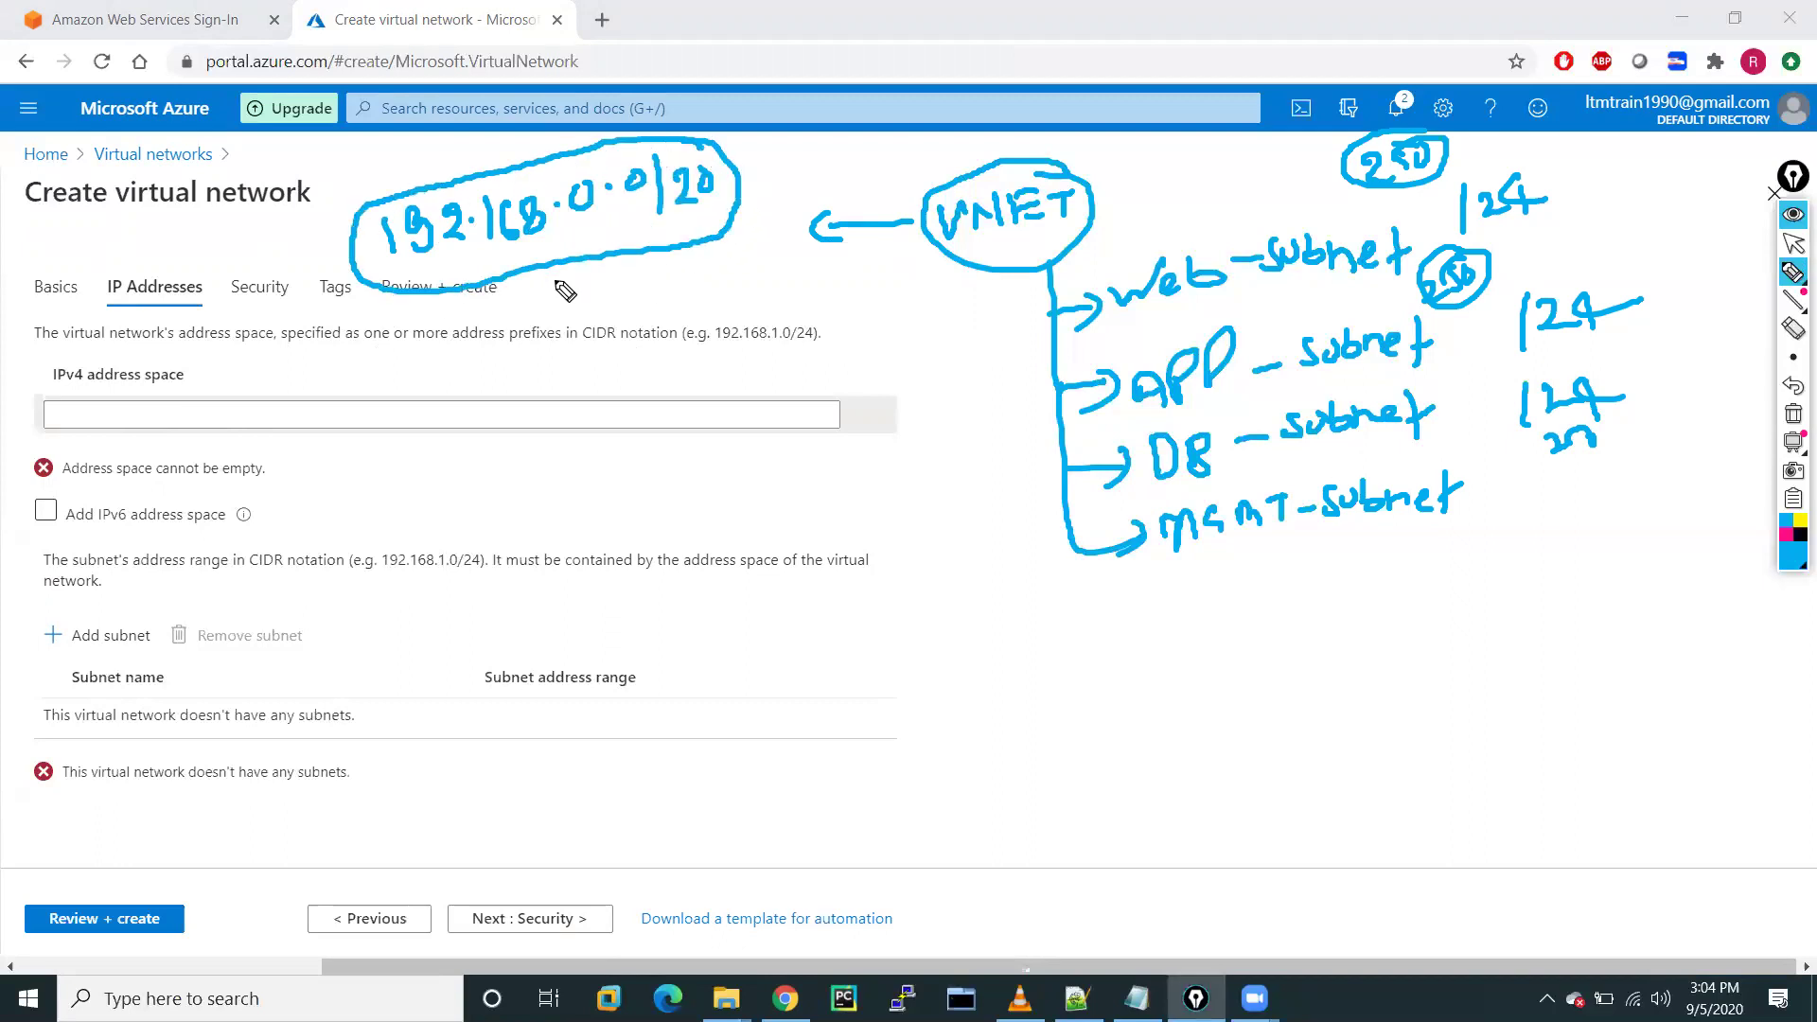
Sketch the 192.168.0.0/20 range linking through VPN to On-Premises
drag(511, 278, 513, 361)
mouse_move(579, 265)
mouse_down()
mouse_move(662, 350)
mouse_move(615, 347)
mouse_up()
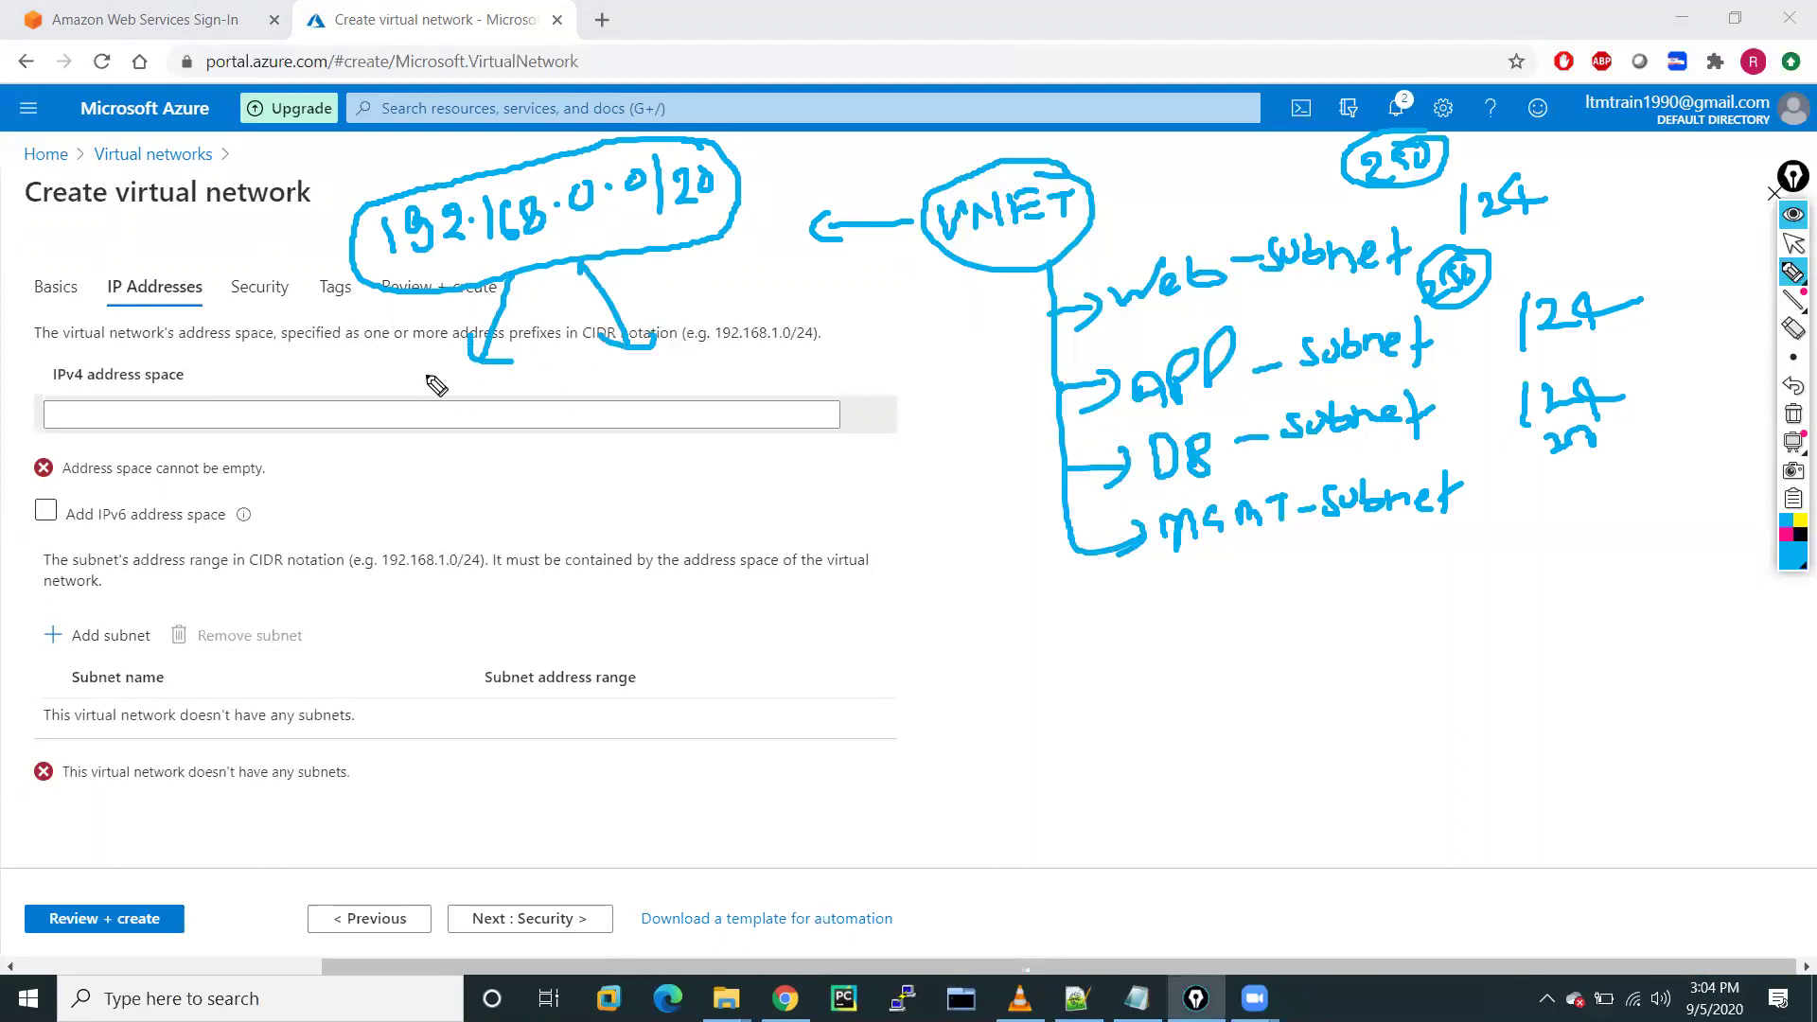
mouse_move(423, 416)
mouse_down()
mouse_move(433, 437)
mouse_move(514, 418)
mouse_move(478, 396)
mouse_up()
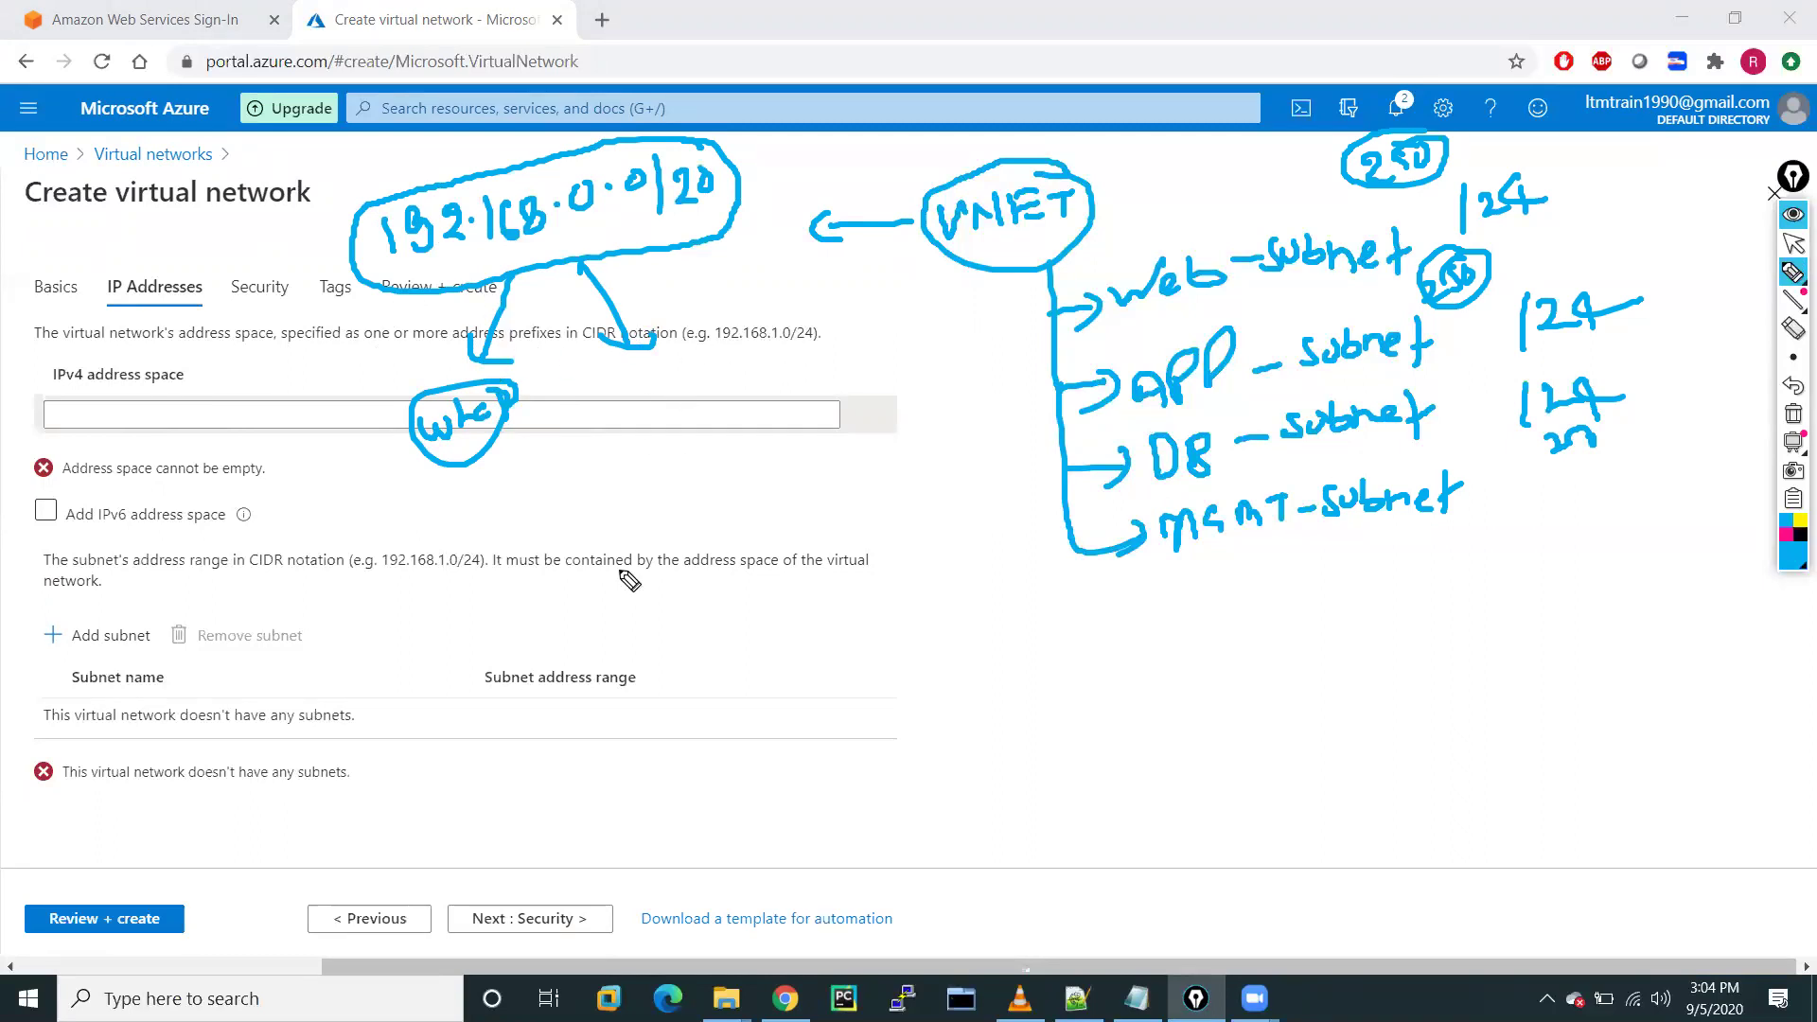
mouse_move(651, 512)
mouse_down()
mouse_move(650, 553)
mouse_move(662, 516)
mouse_move(758, 478)
mouse_move(825, 502)
mouse_move(873, 479)
mouse_move(677, 584)
mouse_move(876, 493)
mouse_move(778, 419)
mouse_up()
mouse_move(383, 292)
mouse_down()
mouse_move(320, 330)
mouse_move(547, 556)
mouse_up()
mouse_move(317, 496)
mouse_down()
mouse_move(421, 468)
mouse_move(381, 465)
mouse_up()
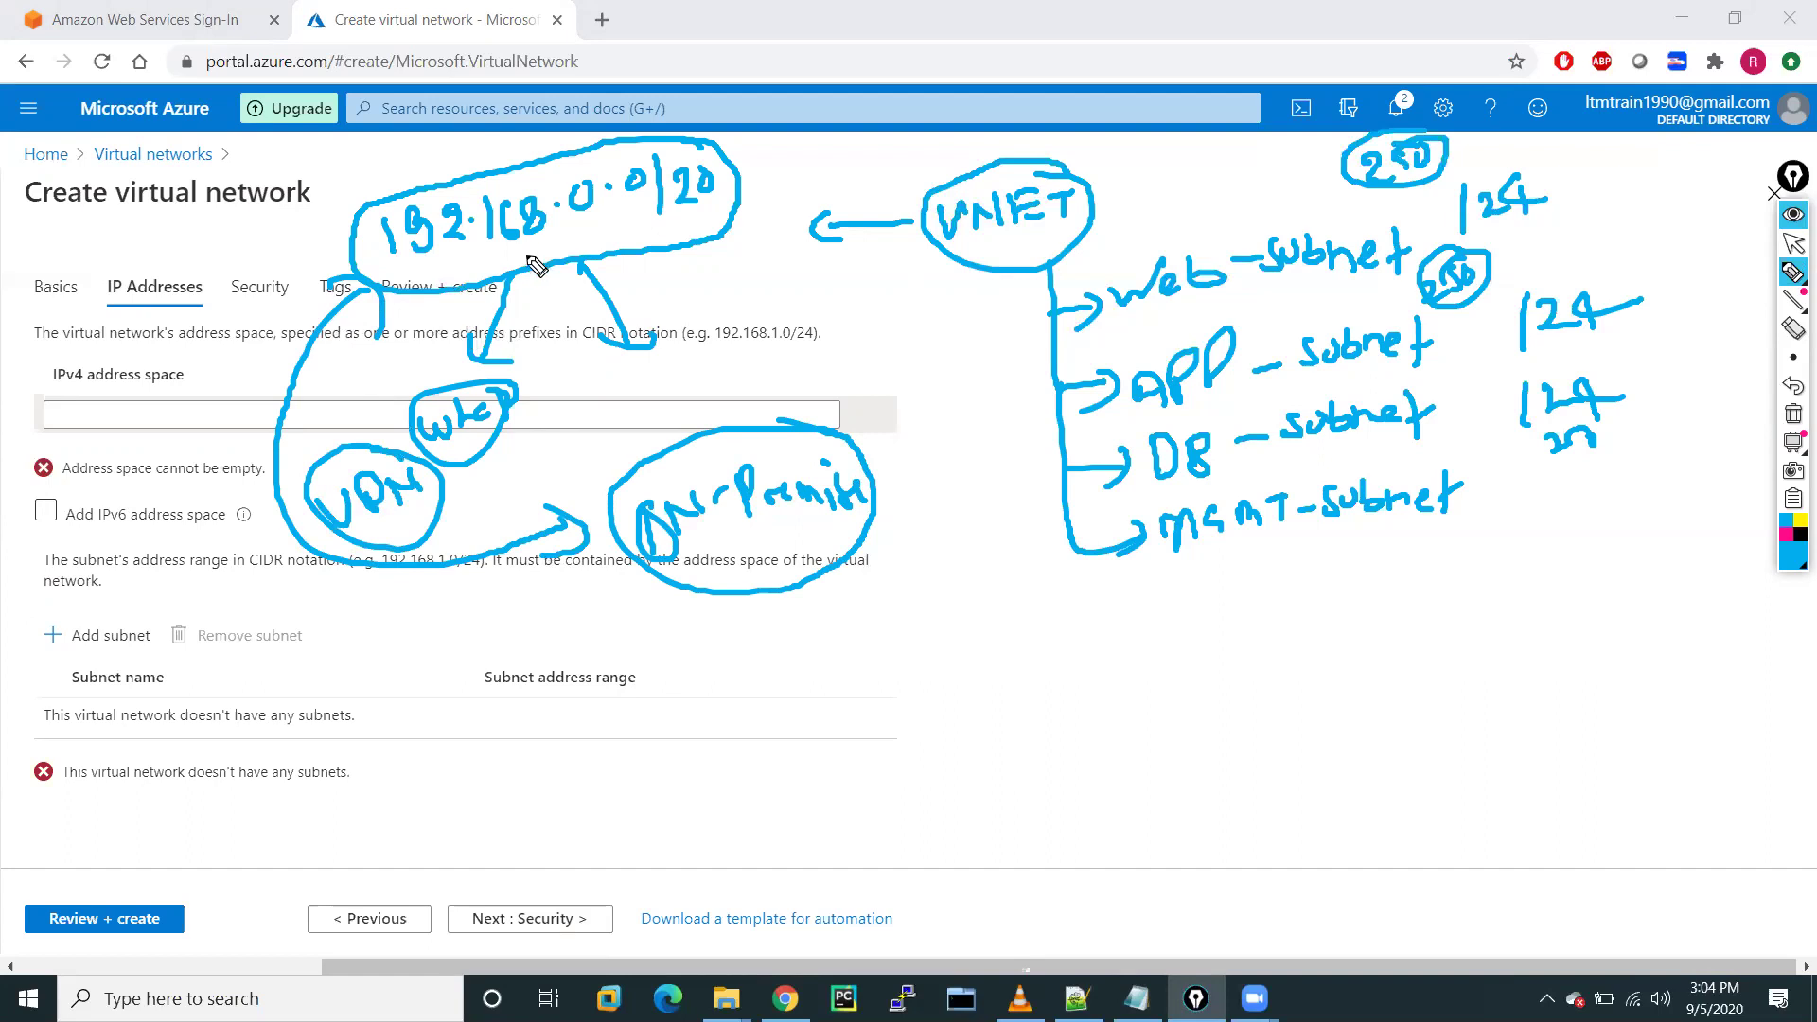
drag(558, 256, 757, 250)
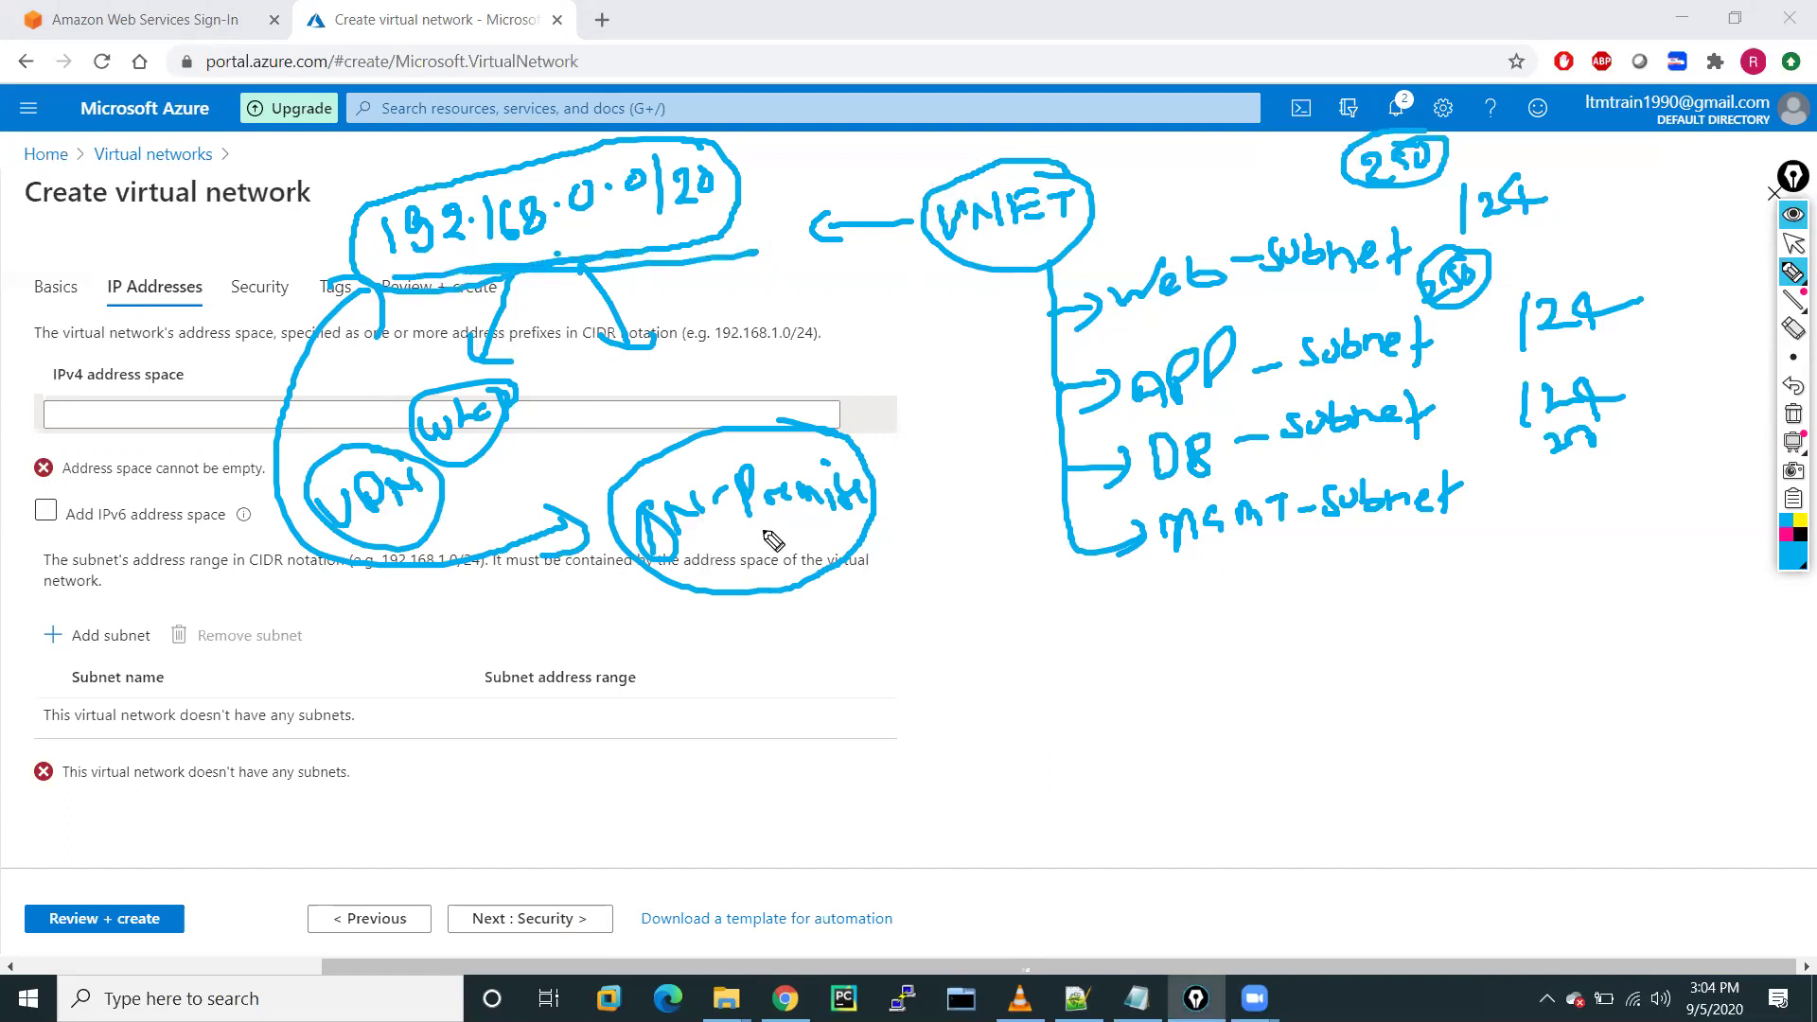
drag(711, 705, 729, 602)
drag(782, 584, 764, 700)
mouse_move(828, 570)
mouse_down()
mouse_move(852, 616)
mouse_move(872, 548)
mouse_move(906, 589)
mouse_up()
drag(689, 693, 764, 692)
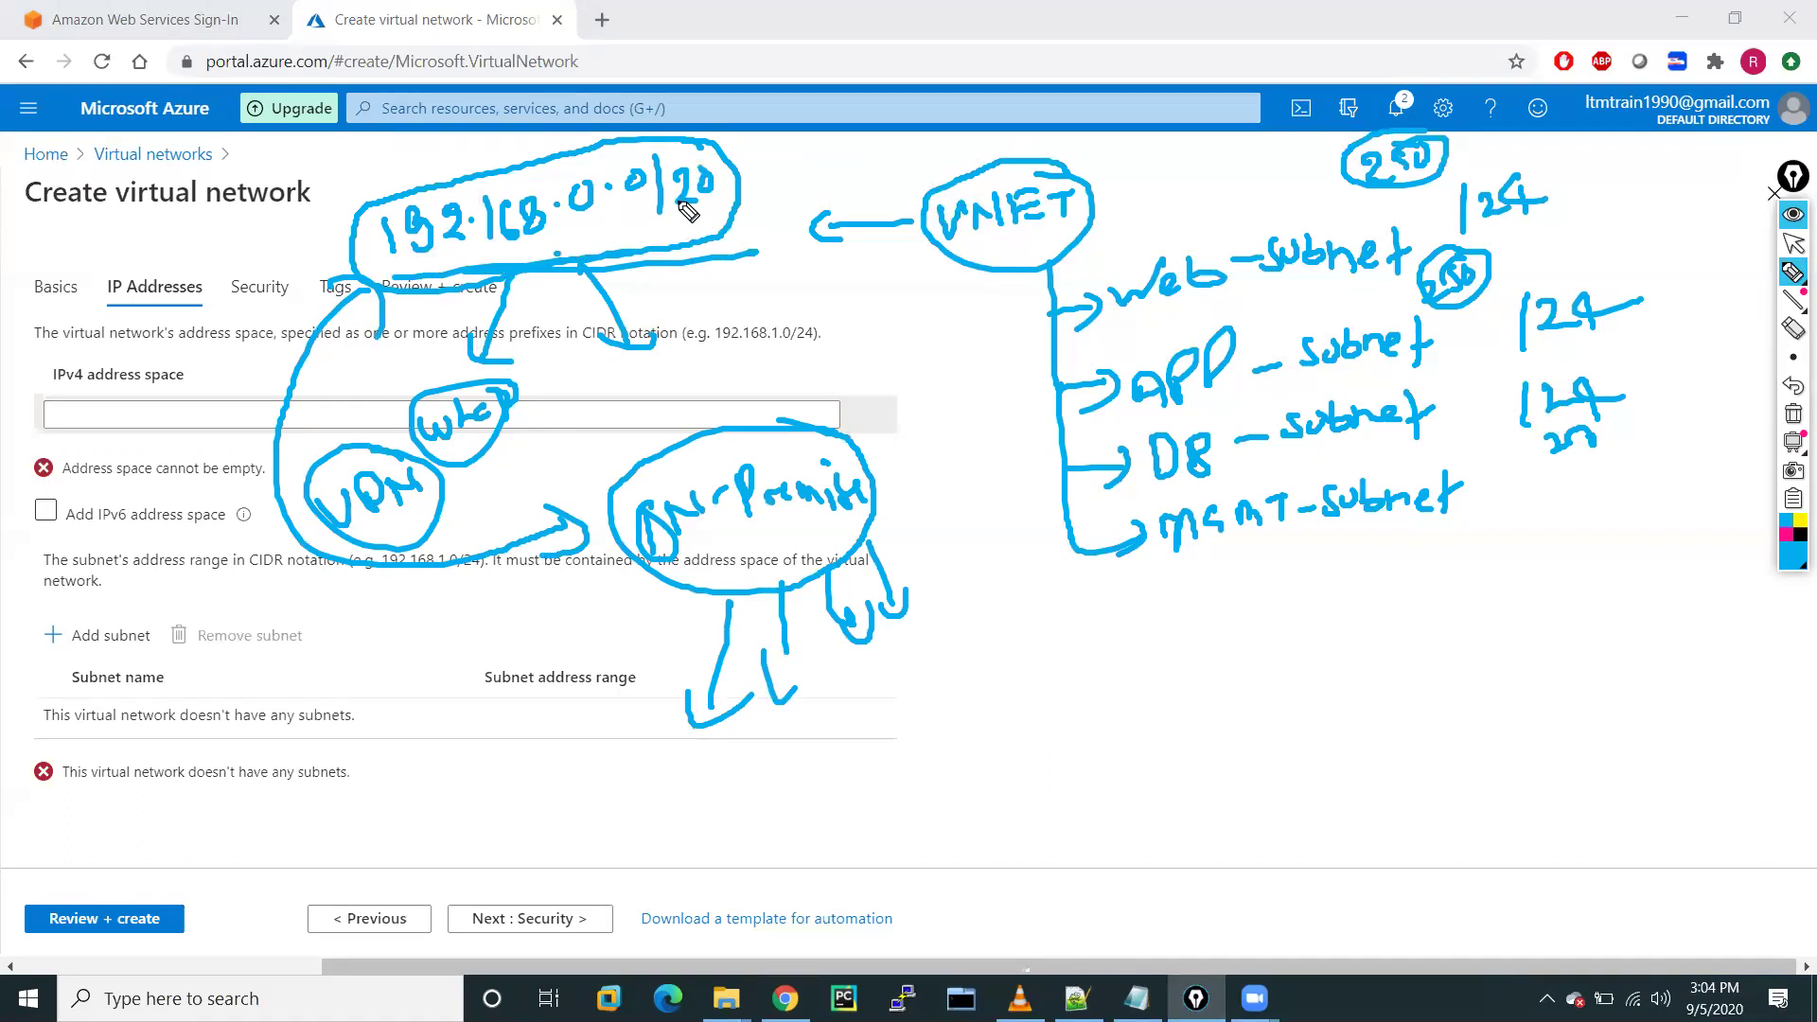
drag(97, 405, 163, 394)
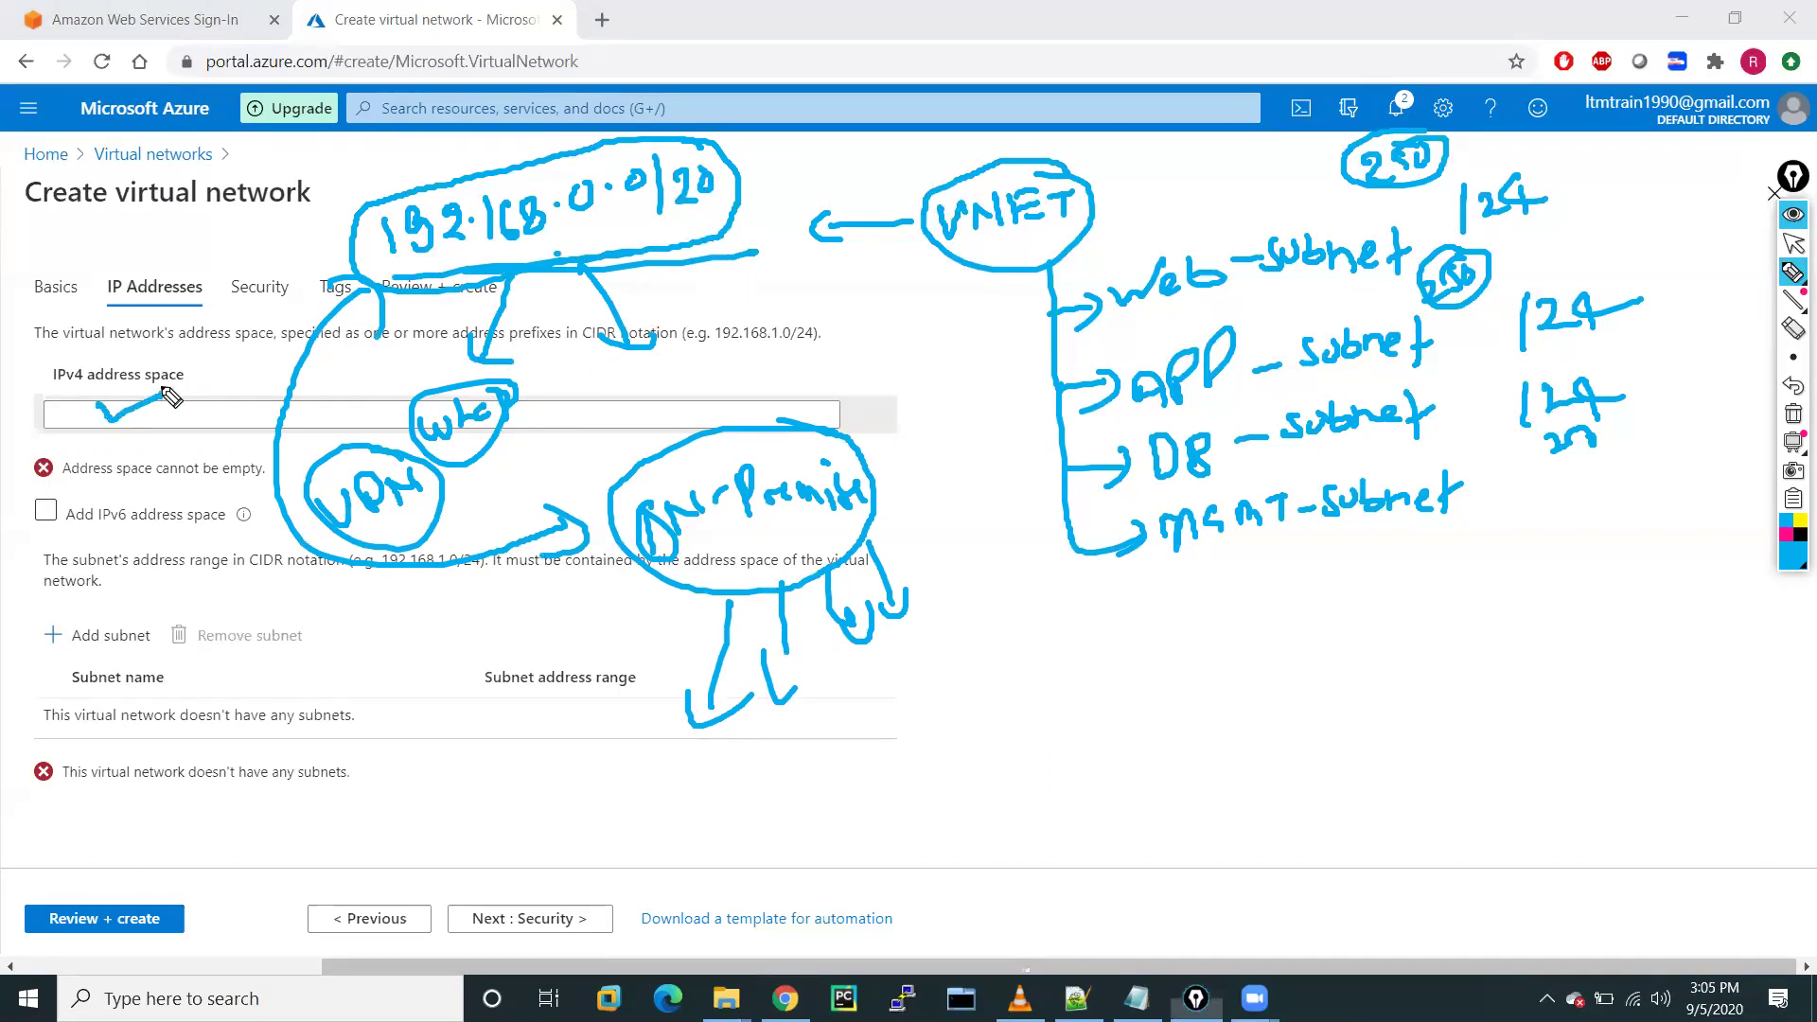
Handwrite the first two subnet ranges, 192.168.0.0/24 and 192.168.1.0/24
mouse_move(1200, 703)
mouse_down()
mouse_move(1202, 748)
mouse_move(1343, 742)
mouse_move(1417, 691)
mouse_move(1428, 738)
mouse_up()
click(1277, 724)
click(1360, 721)
click(1396, 693)
mouse_move(1458, 683)
mouse_down()
mouse_move(1510, 720)
mouse_move(1543, 697)
mouse_up()
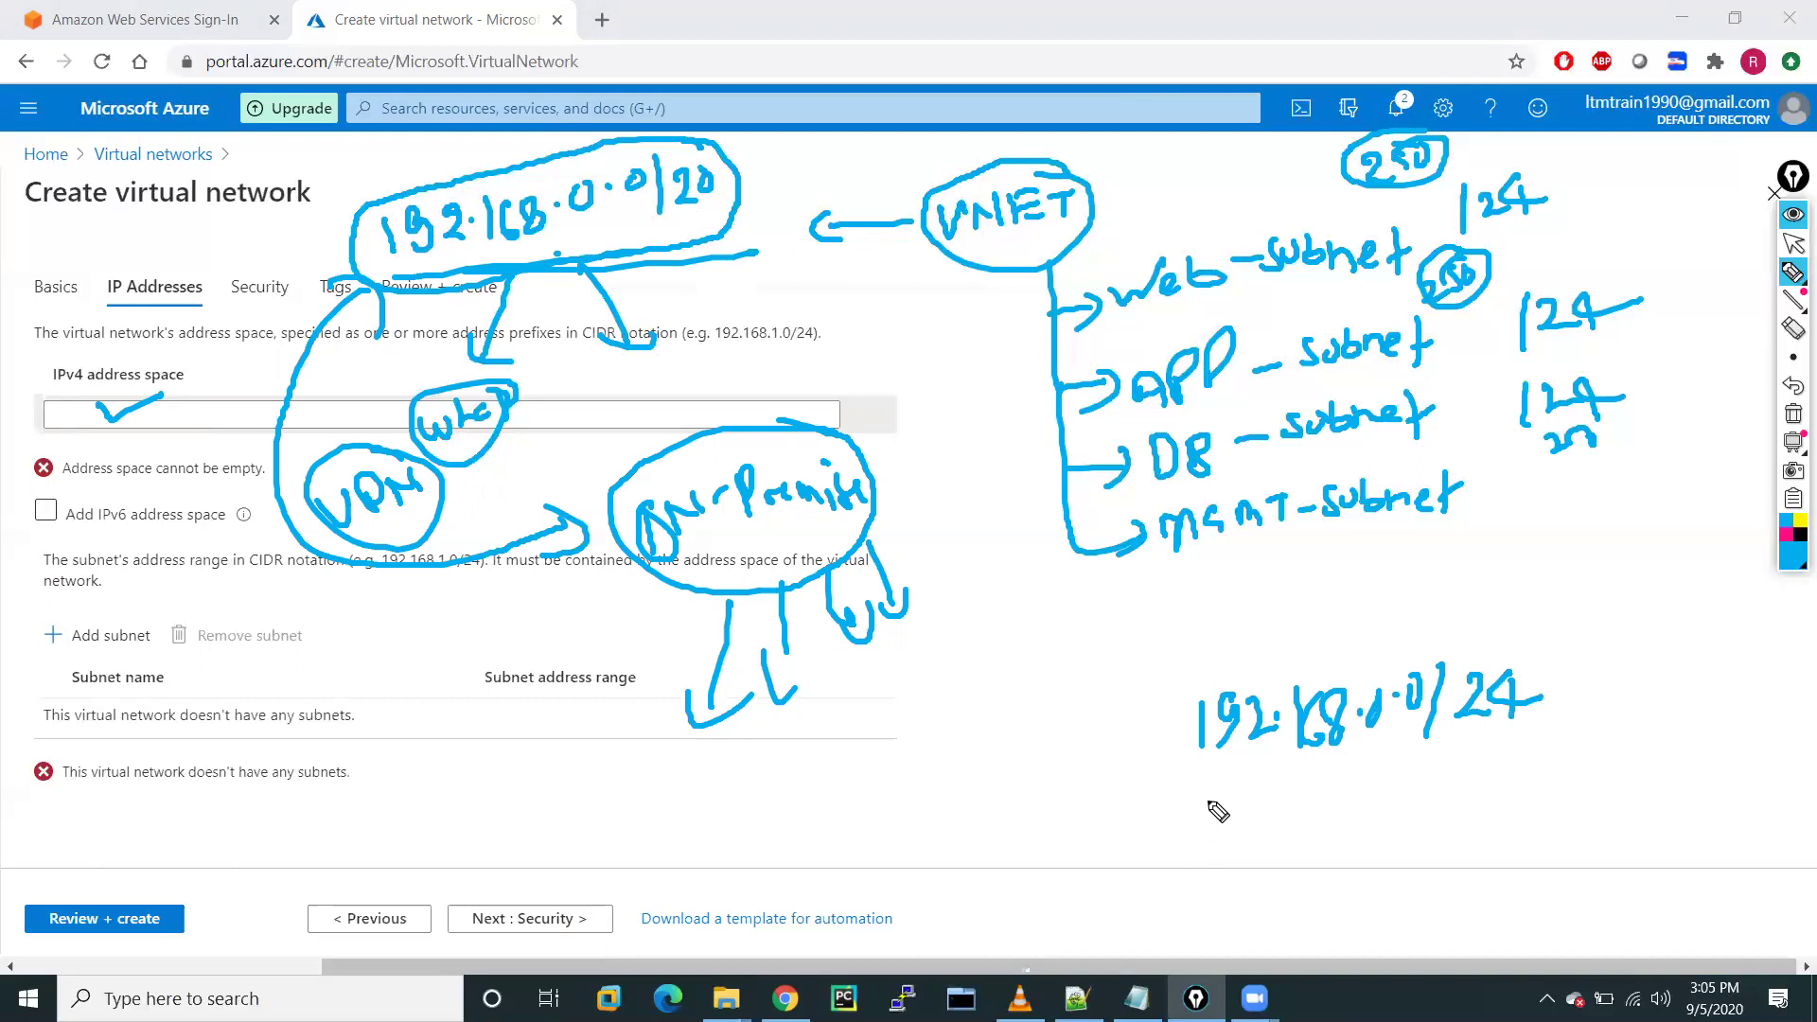
drag(1228, 801, 1233, 808)
drag(1244, 795, 1332, 786)
mouse_move(1344, 770)
mouse_down()
mouse_move(1396, 800)
mouse_move(1433, 772)
mouse_move(1442, 800)
mouse_move(1567, 784)
mouse_up()
click(1369, 781)
click(1410, 780)
drag(1526, 768, 1525, 813)
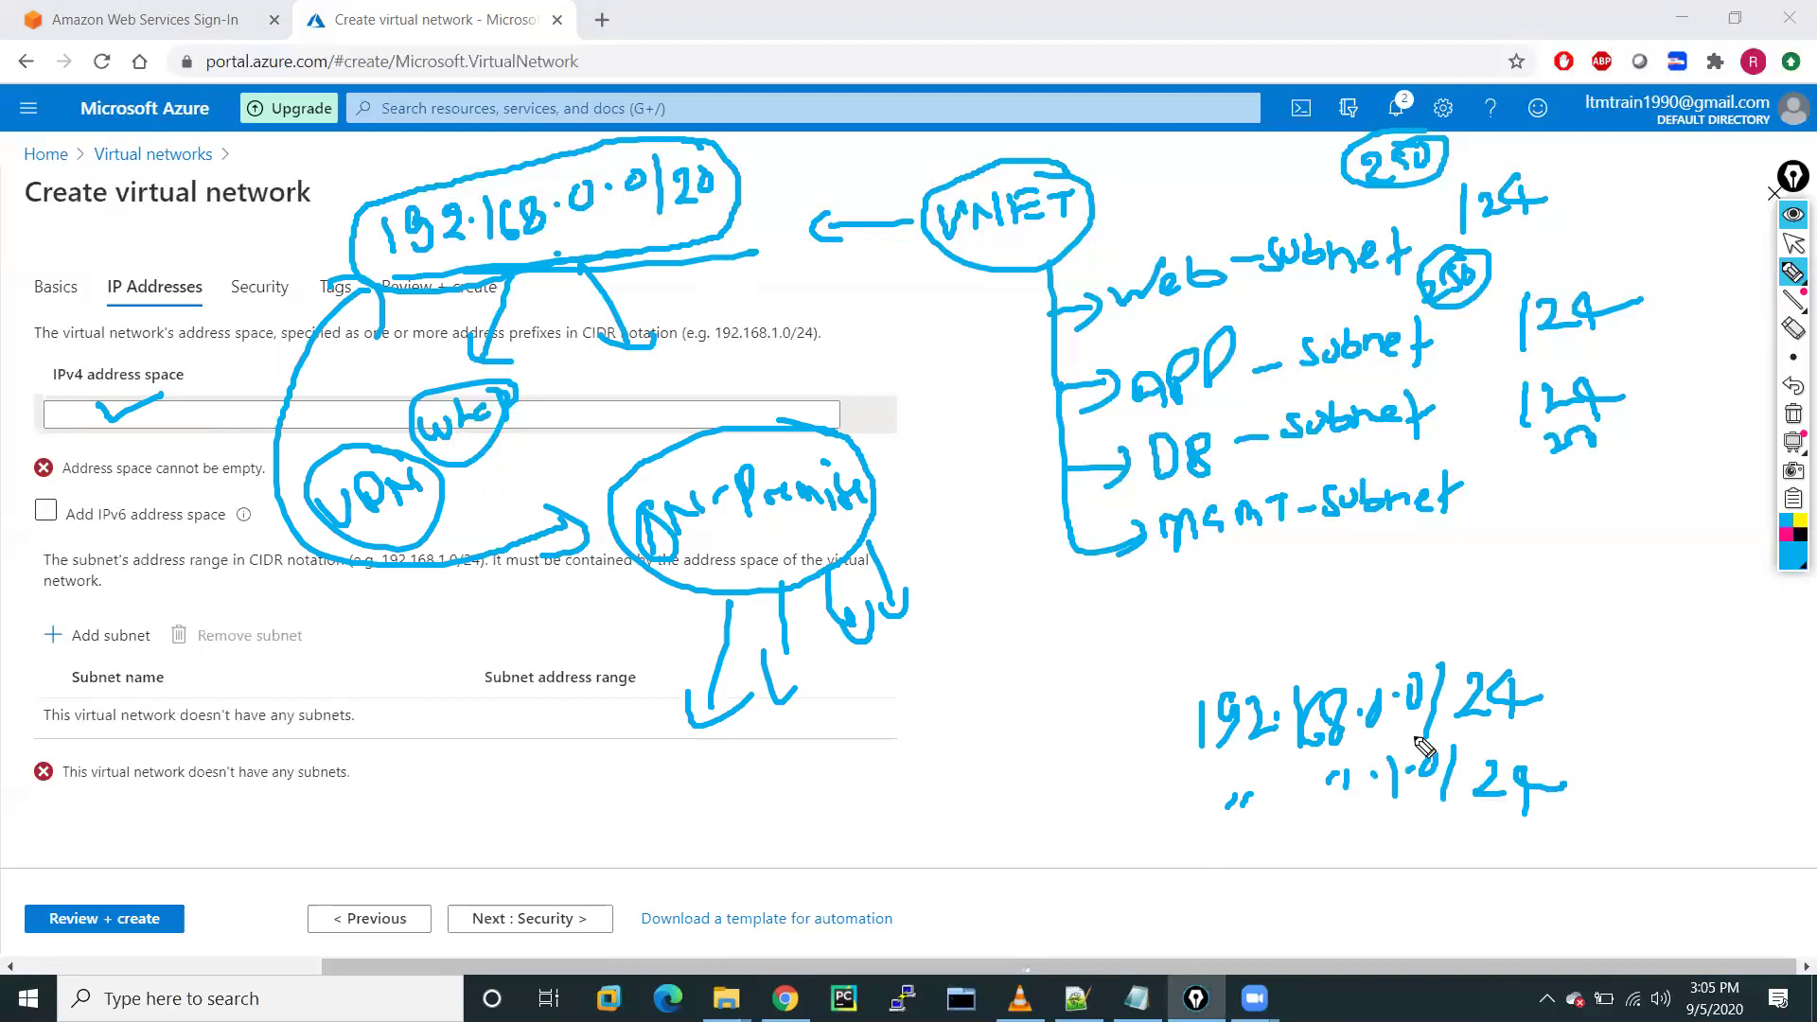
Write 192.168.2.0/24 and 192.168.3.0/24, then clear all pen annotations
drag(1380, 835, 1408, 861)
click(1416, 848)
mouse_move(1445, 831)
mouse_down()
mouse_move(1465, 863)
mouse_move(1516, 861)
mouse_up()
mouse_move(1535, 825)
mouse_down()
mouse_move(1539, 852)
mouse_move(1563, 848)
mouse_move(1465, 878)
mouse_move(1380, 935)
mouse_move(1448, 914)
mouse_up()
click(1454, 855)
click(1423, 918)
mouse_move(1490, 892)
mouse_down()
mouse_move(1492, 928)
mouse_move(1591, 911)
mouse_up()
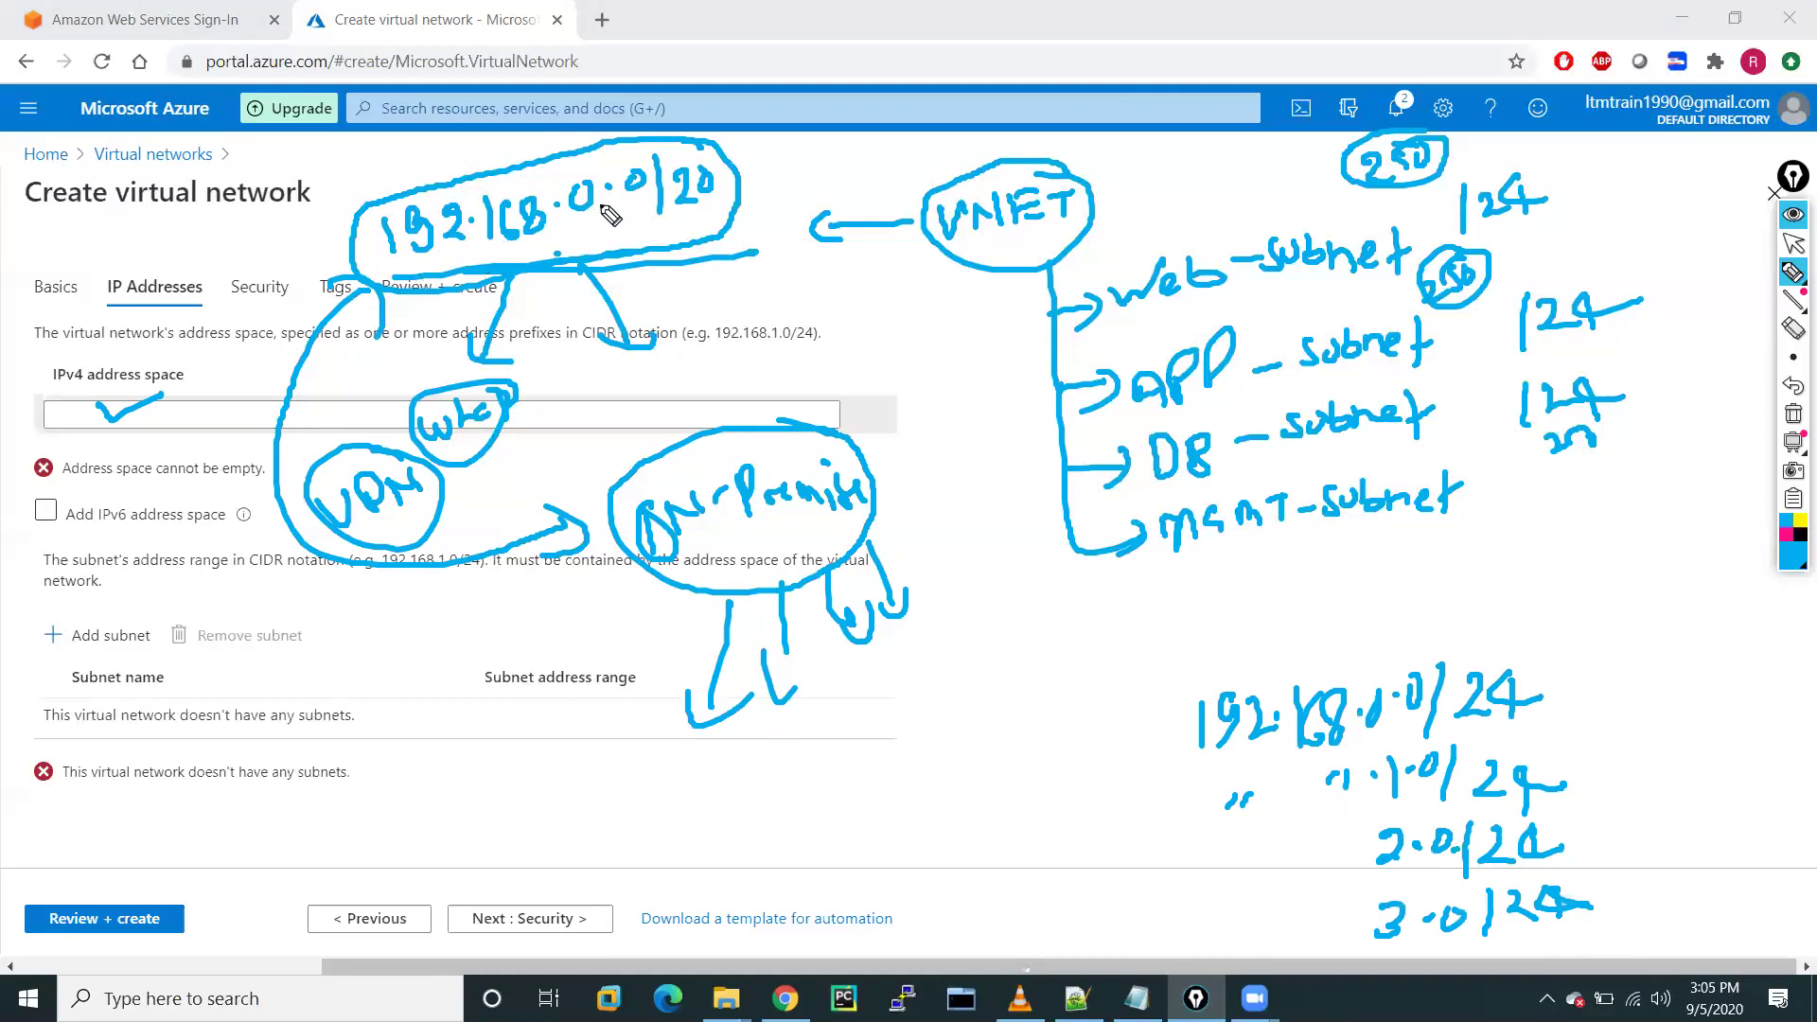
mouse_move(686, 265)
mouse_down()
mouse_move(757, 268)
mouse_move(757, 284)
mouse_up()
click(1794, 413)
Set the virtual network's IPv4 address space to 192.168.0.0/20
click(1793, 243)
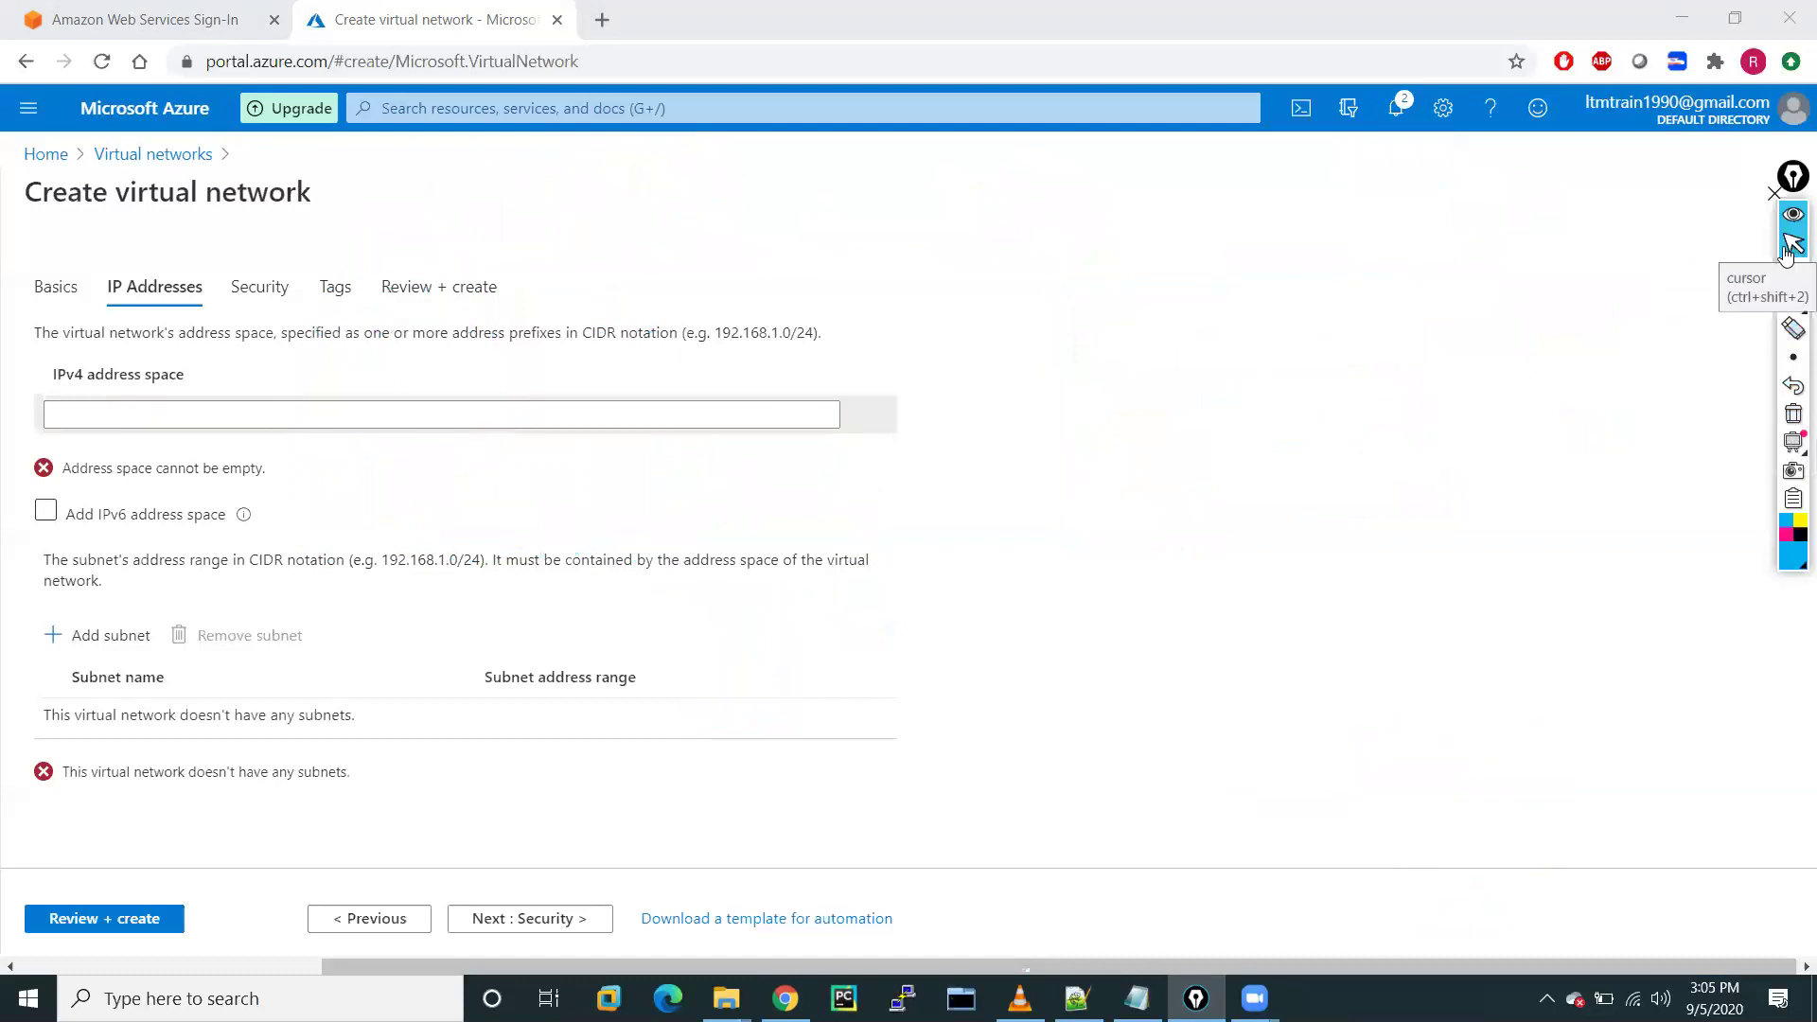
click(322, 418)
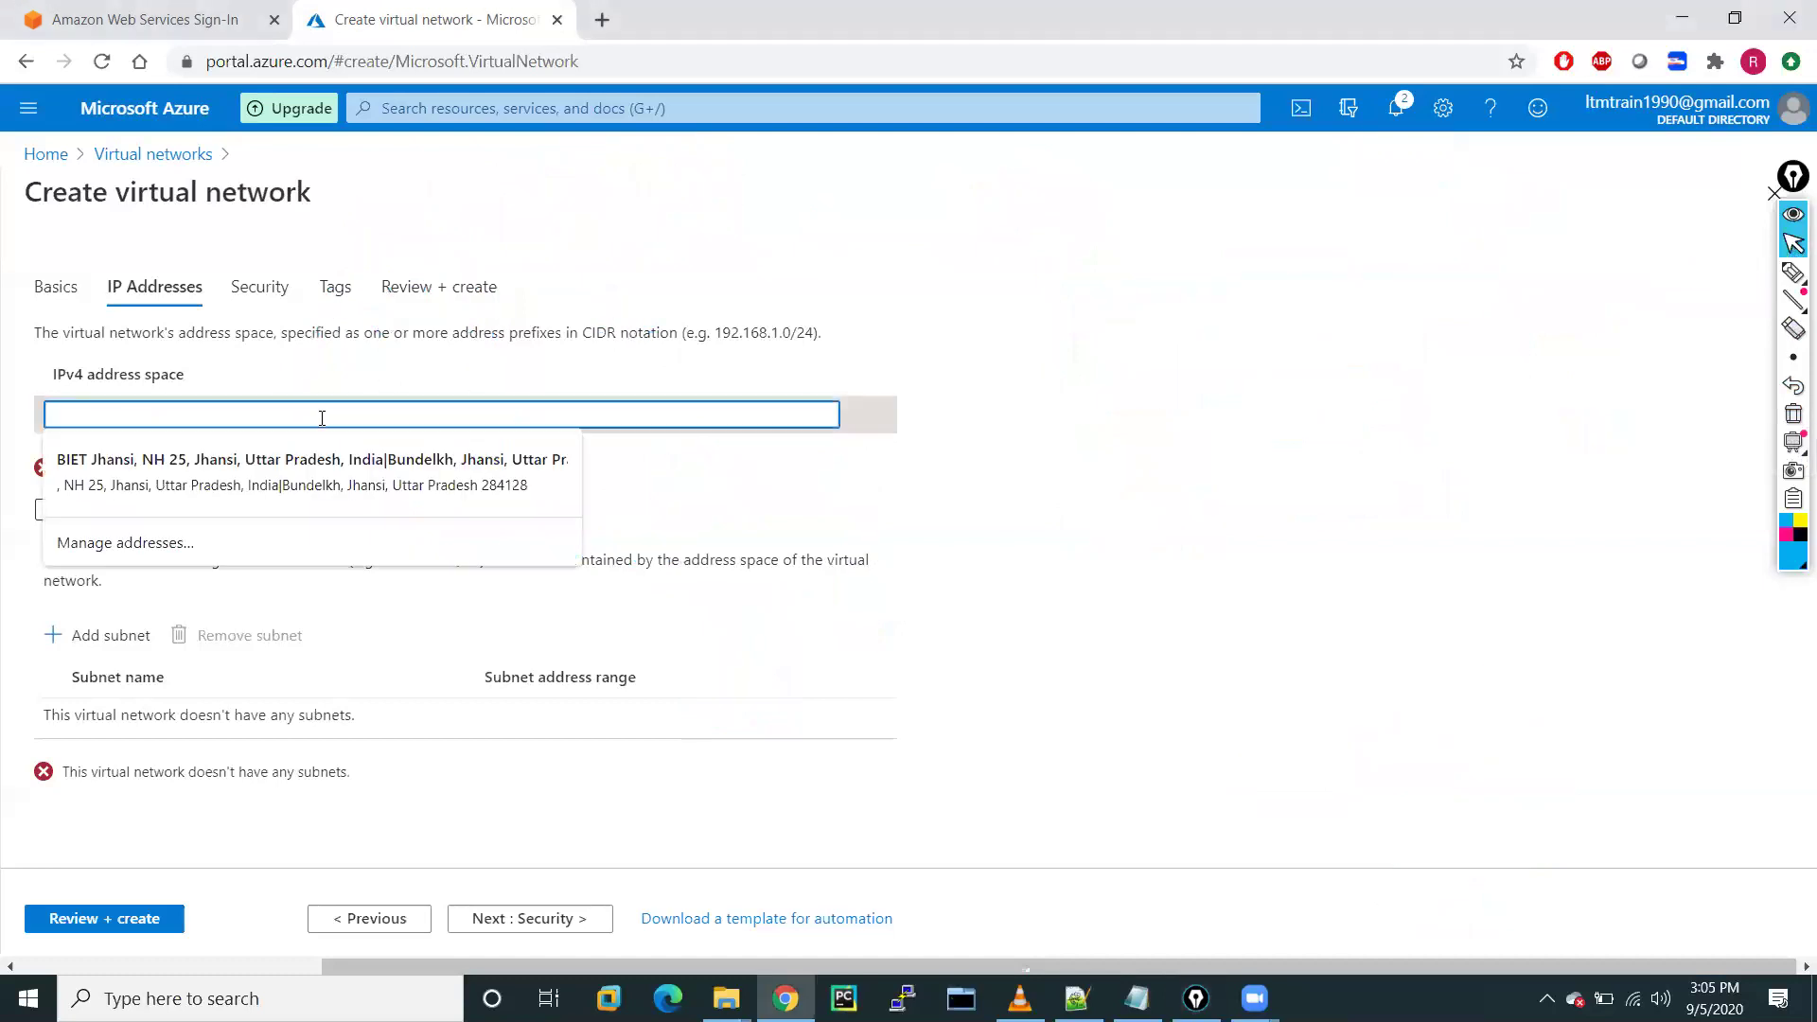
text(192.167)
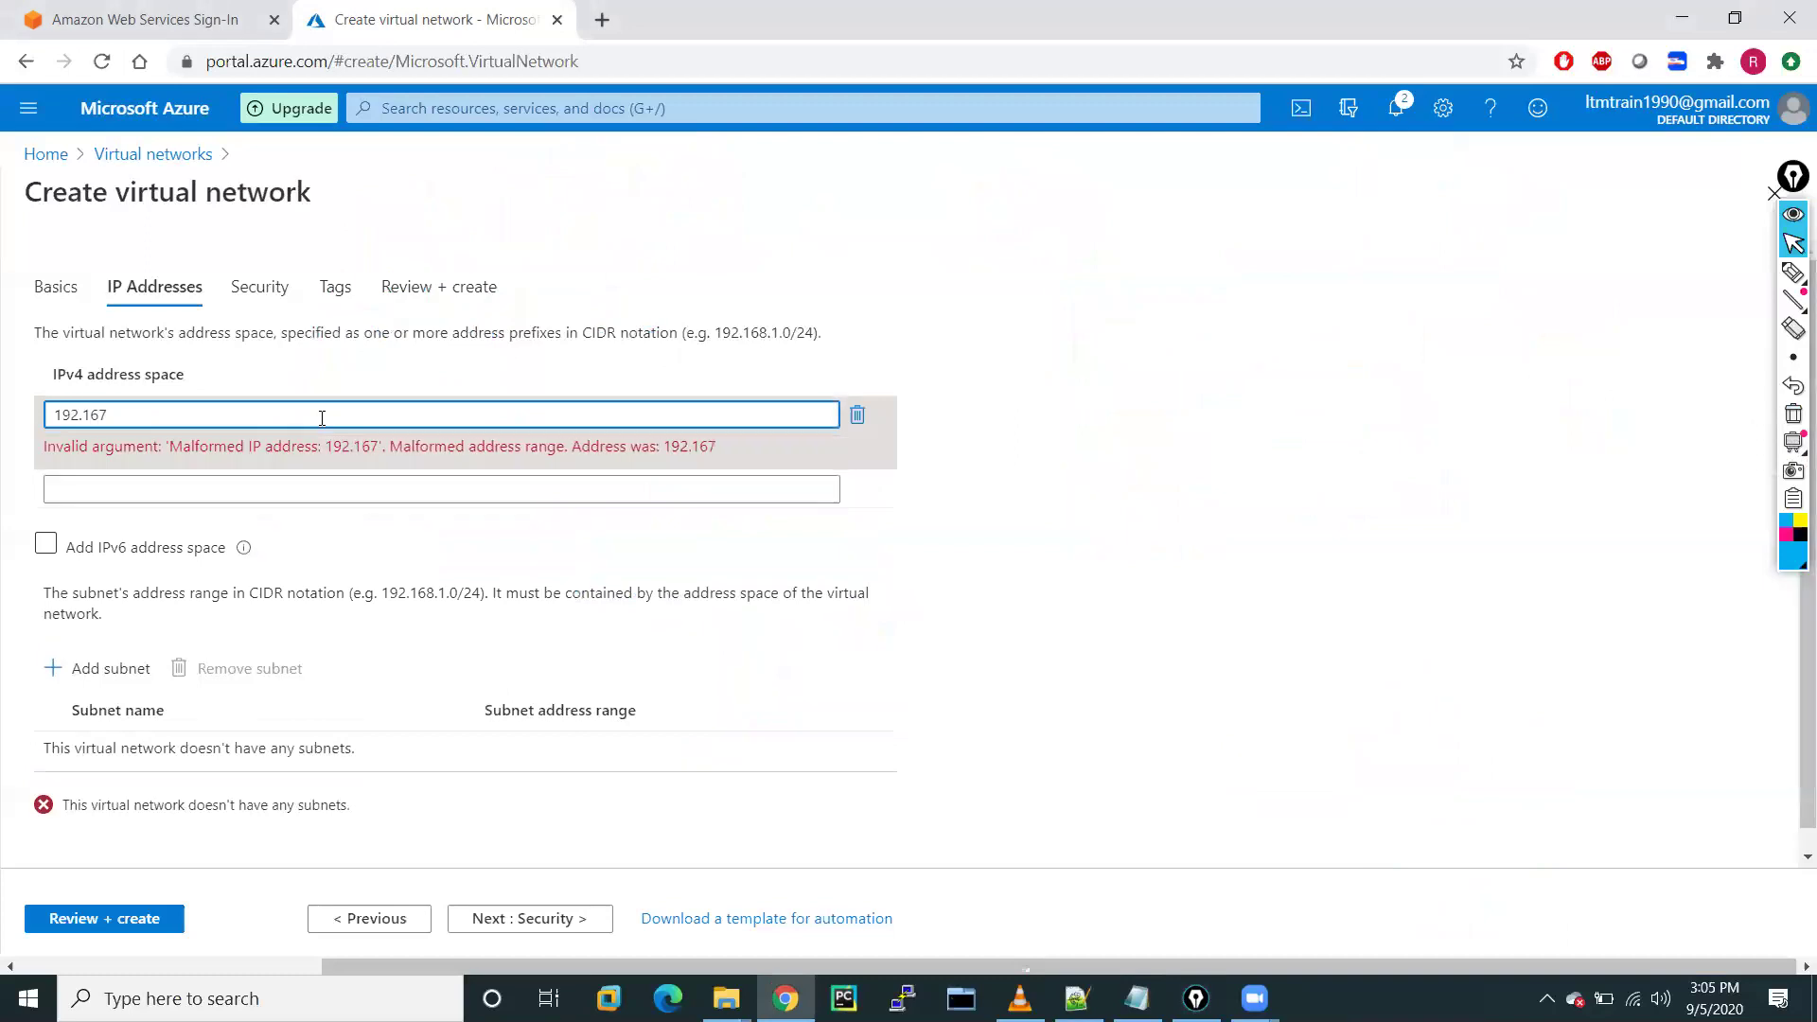
key(BackSpace)
text(8.0.0/20)
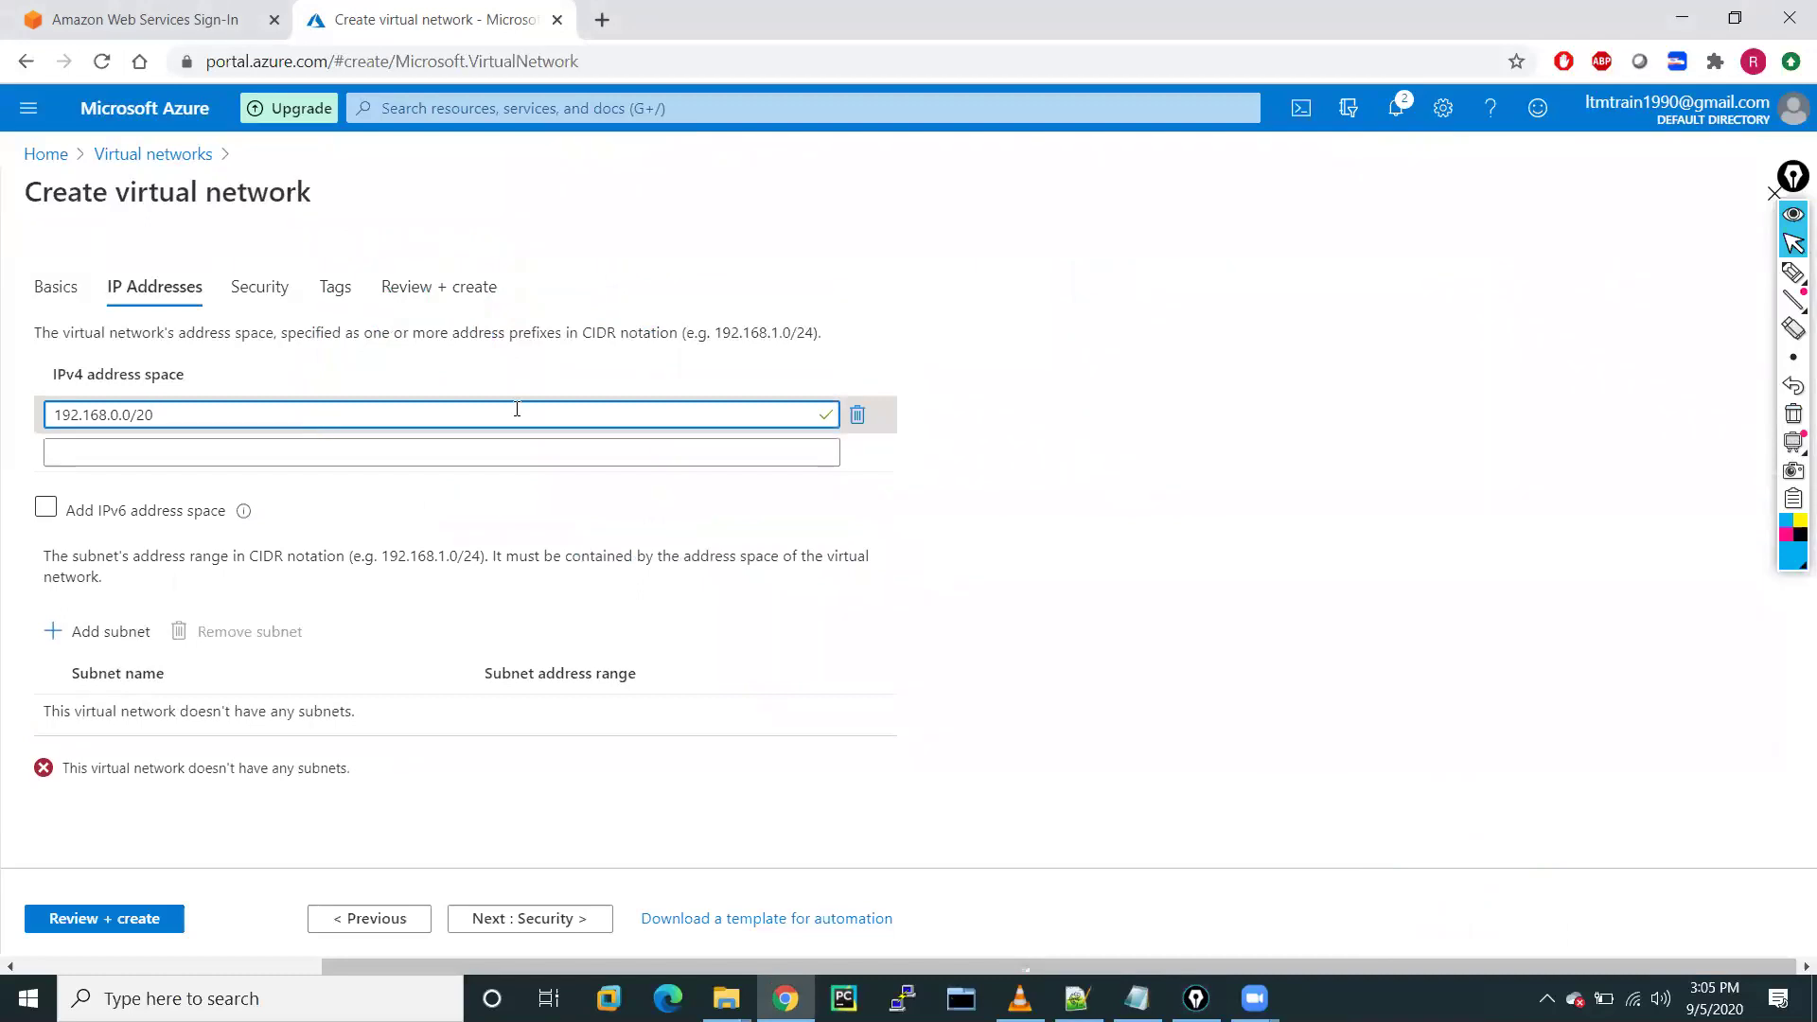
click(1064, 397)
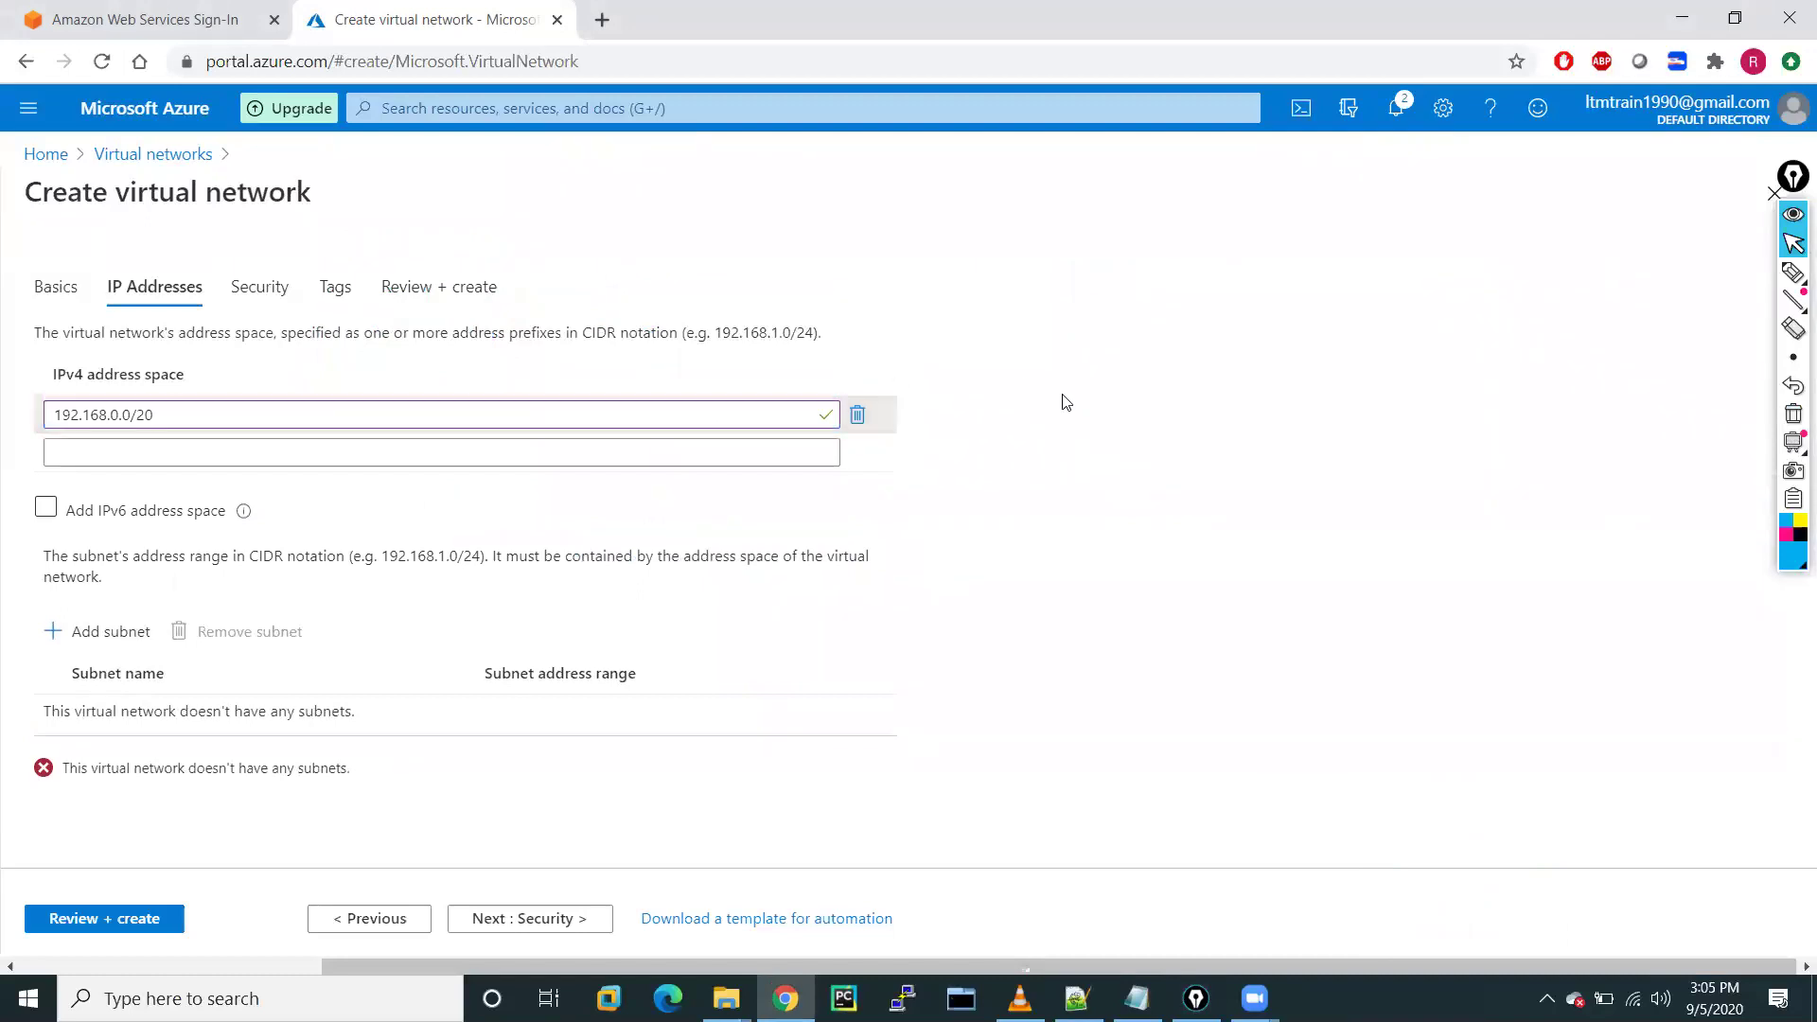
Add web-subnet with address range 192.168.0.0/24
click(99, 640)
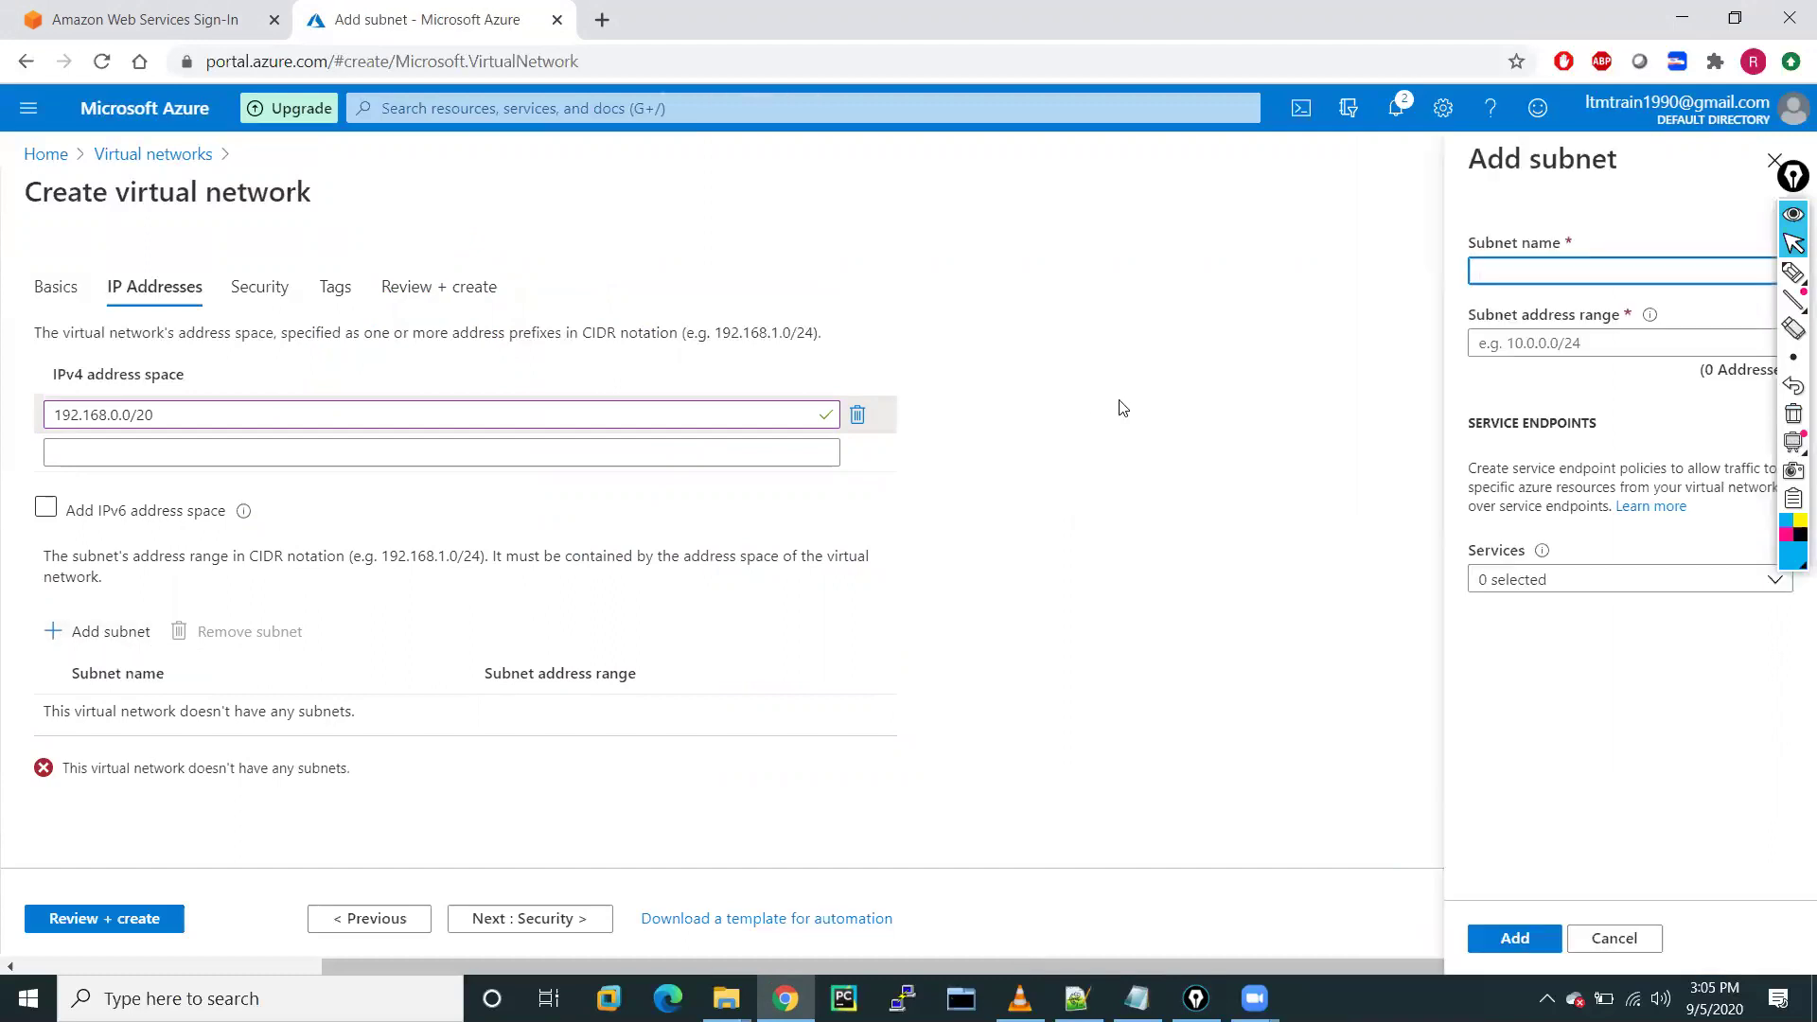
click(1483, 270)
text(v)
click(1548, 344)
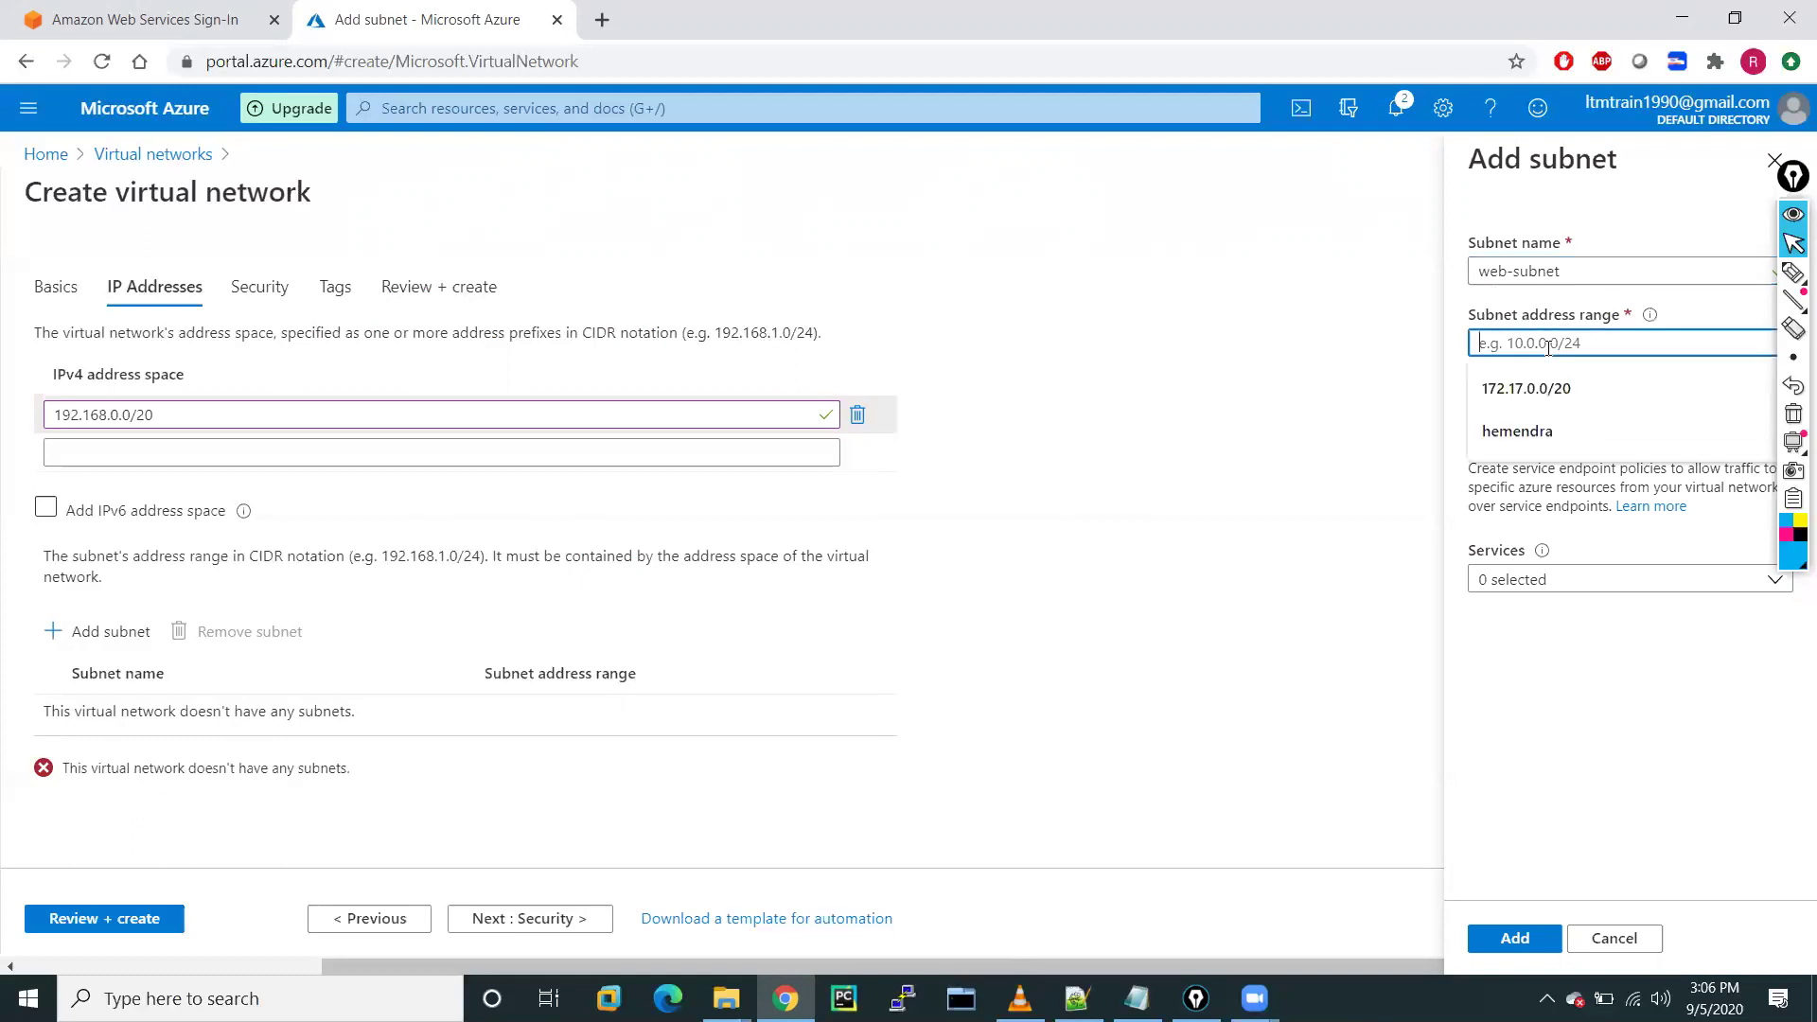
text(192.16)
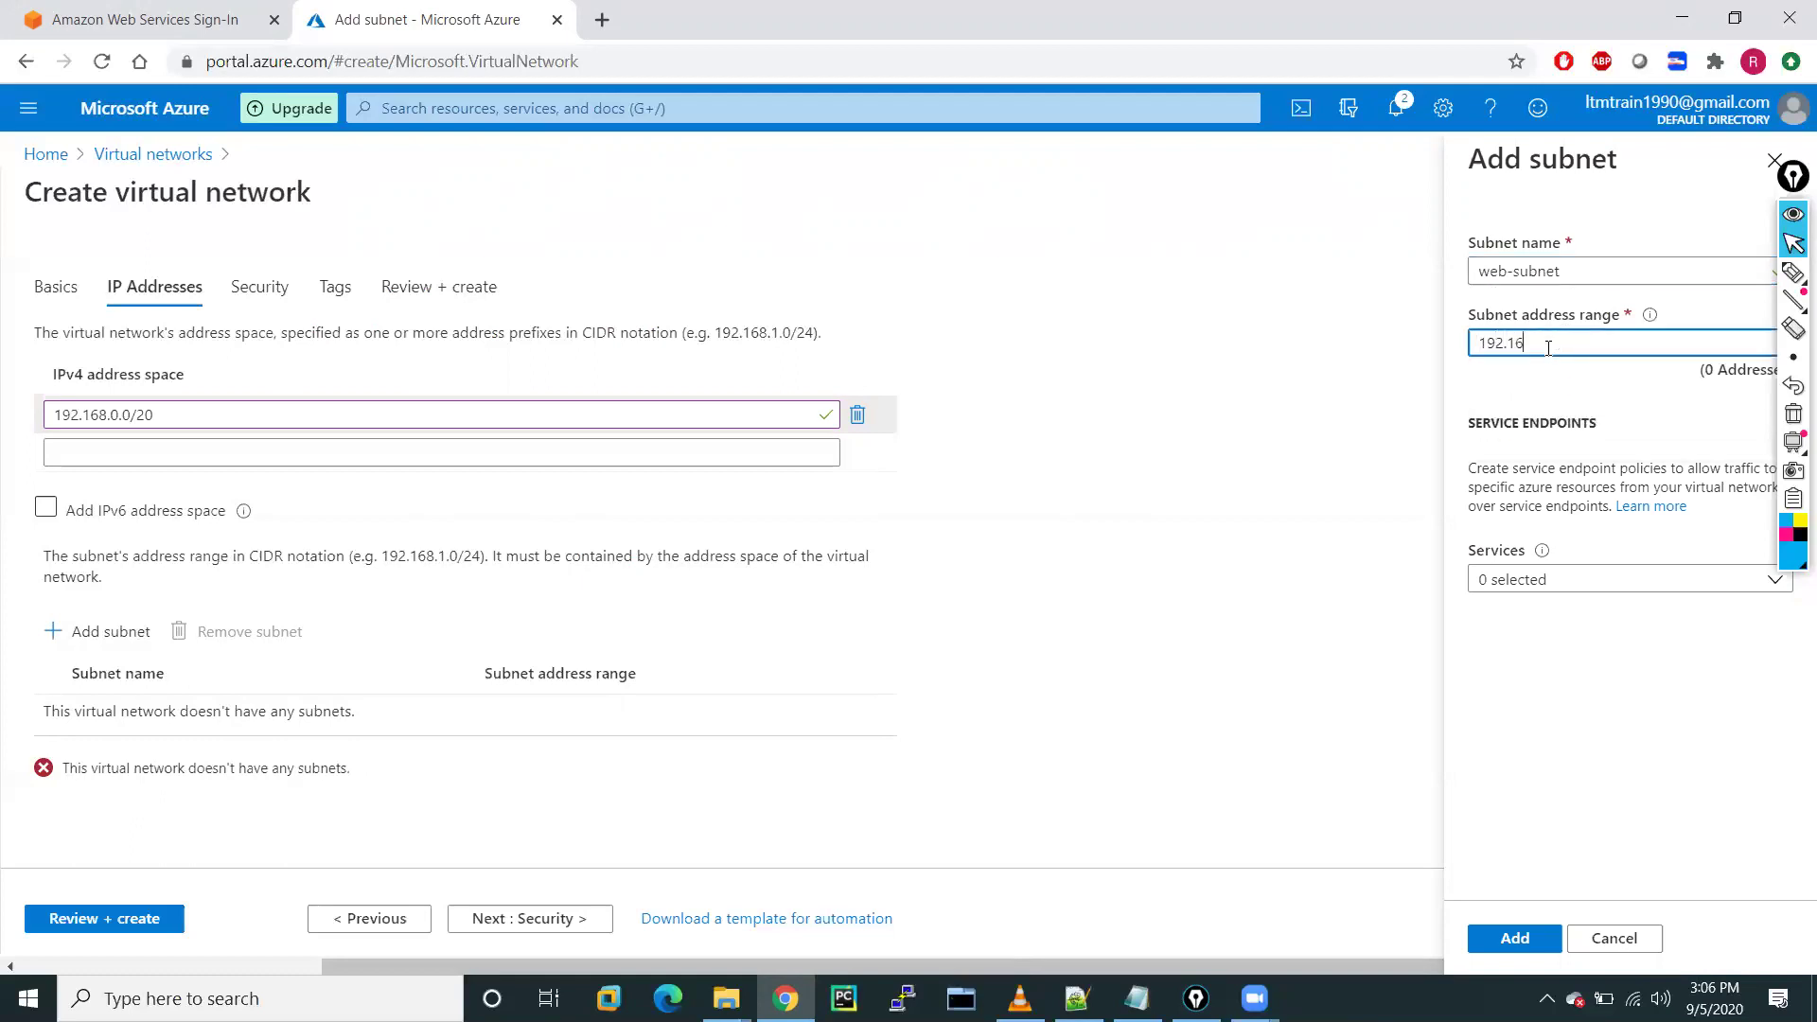
text(8.0.0/24)
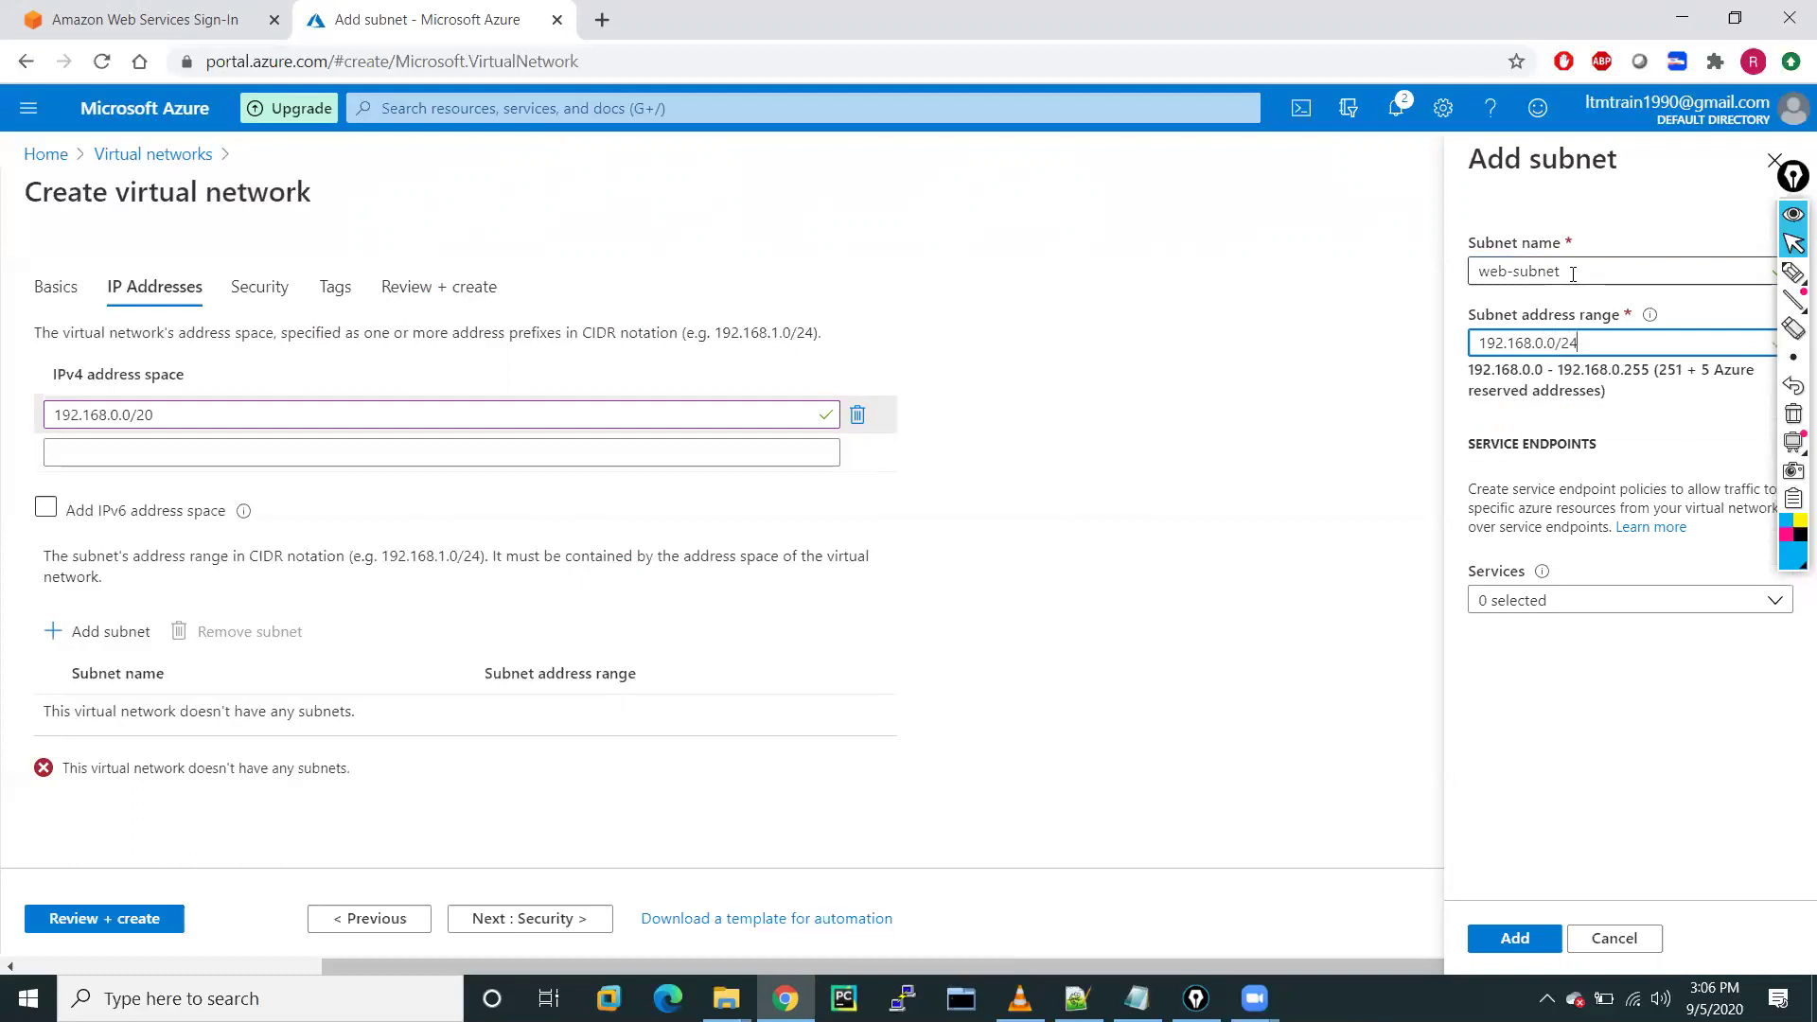
drag(1572, 275, 1469, 274)
key(ctrl+c)
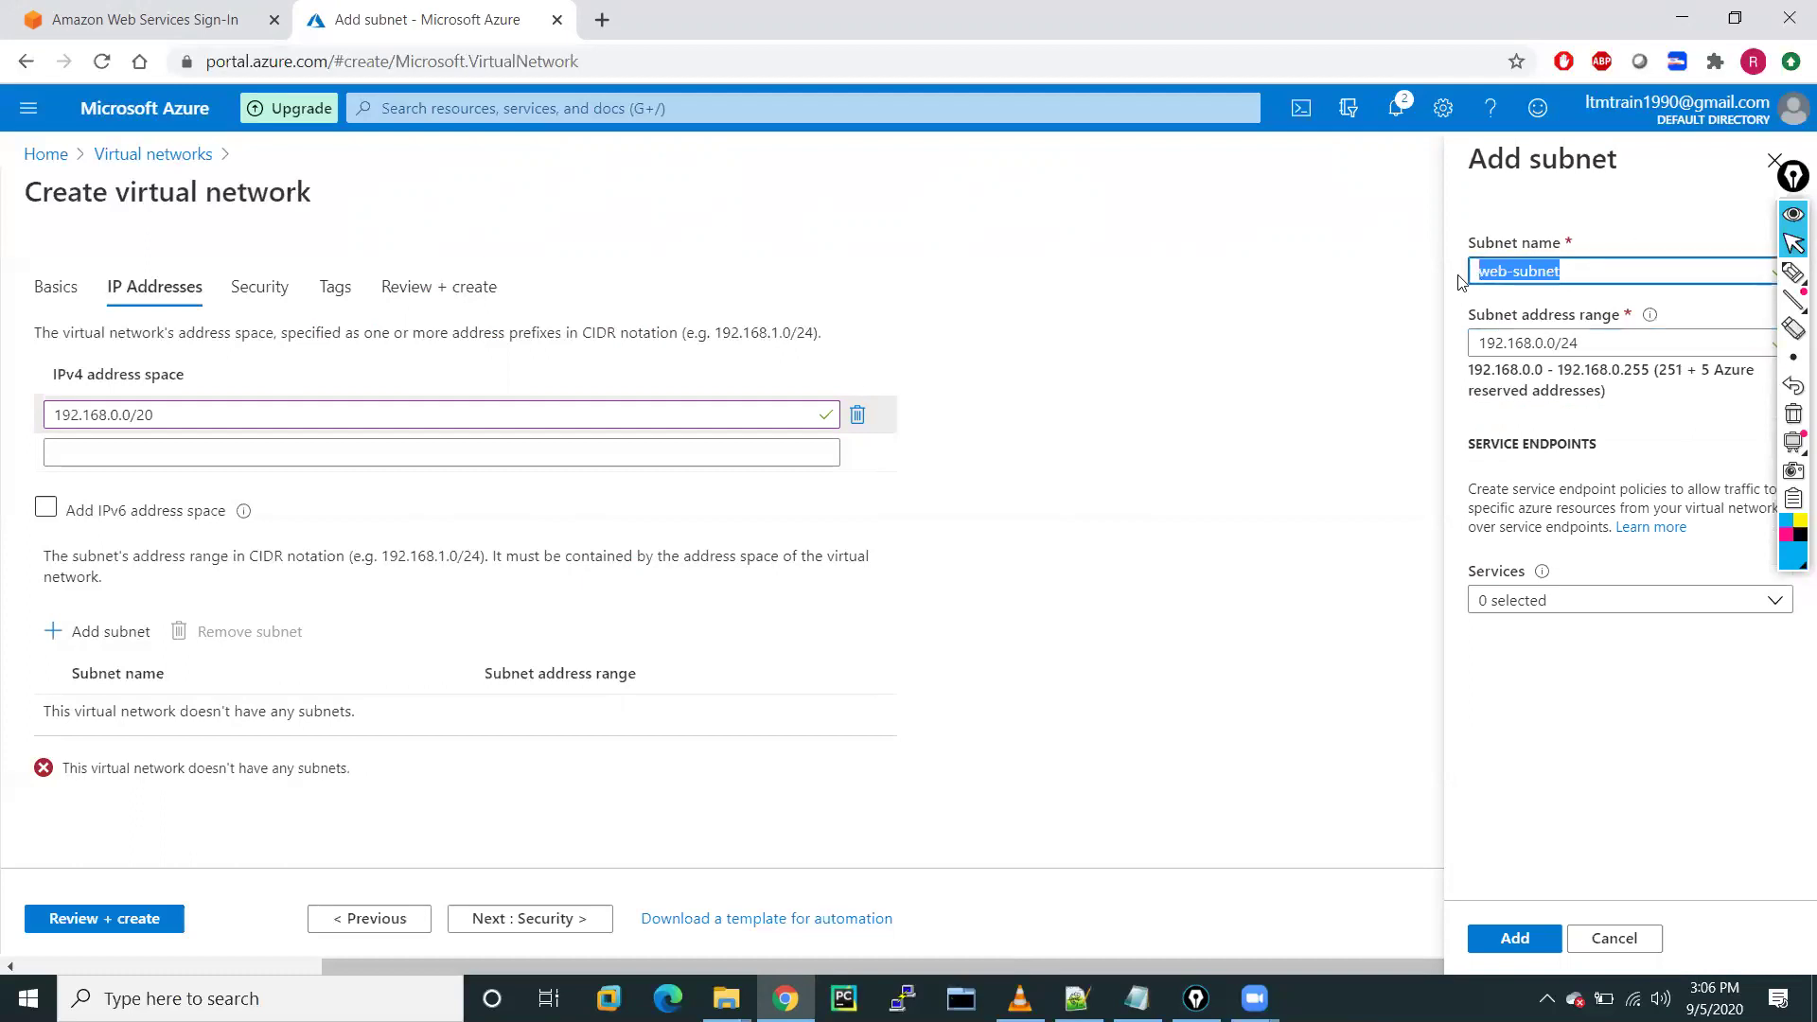
click(1493, 480)
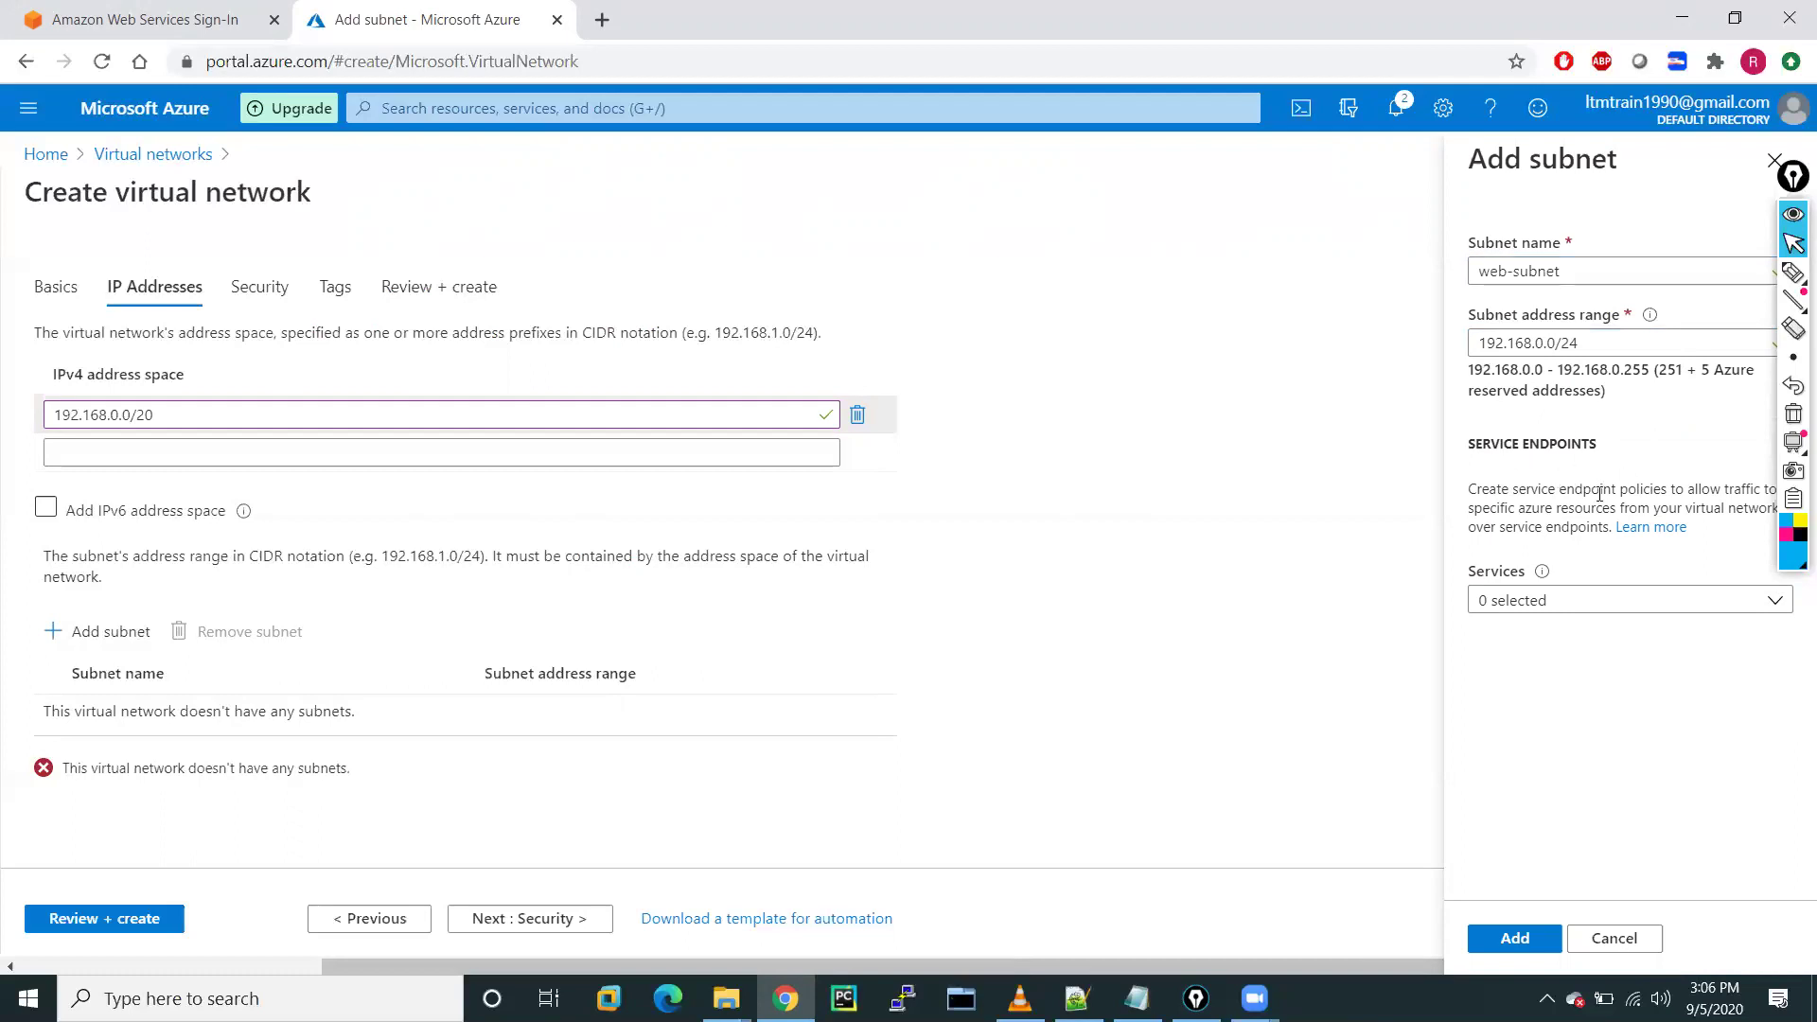
click(1512, 939)
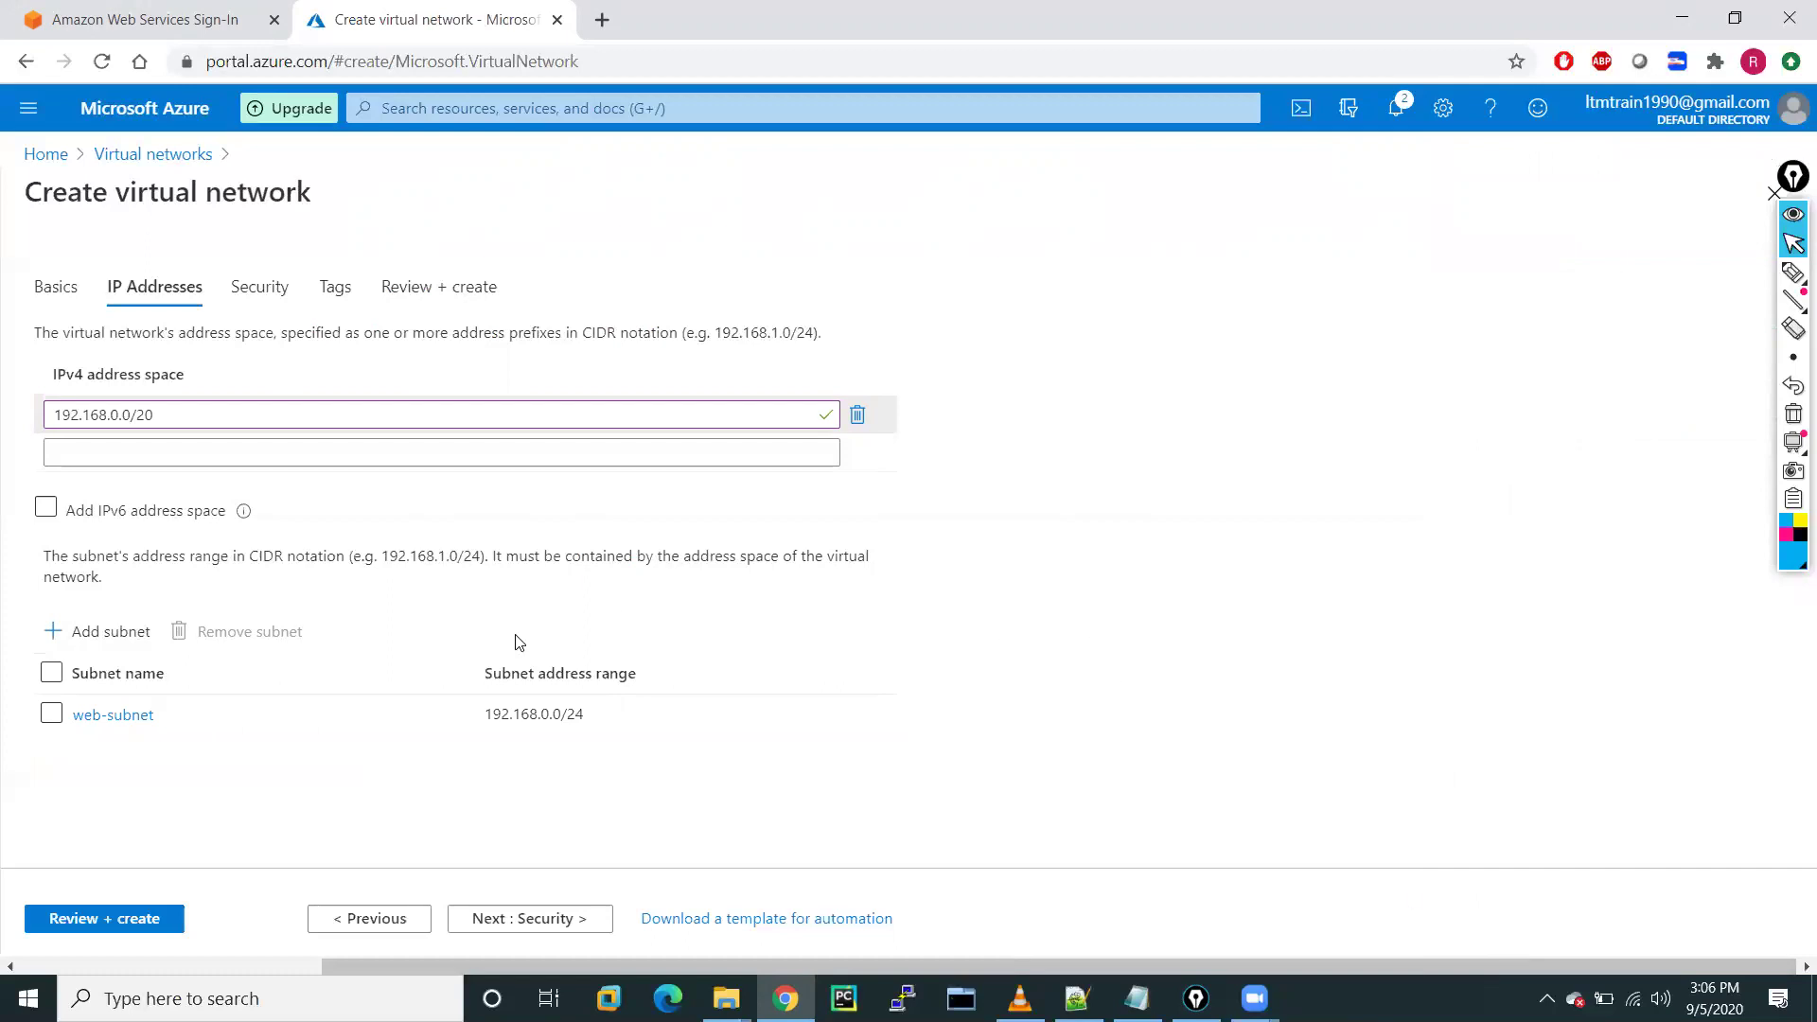
Add app-subnet with address range 192.168.1.0/24
click(91, 634)
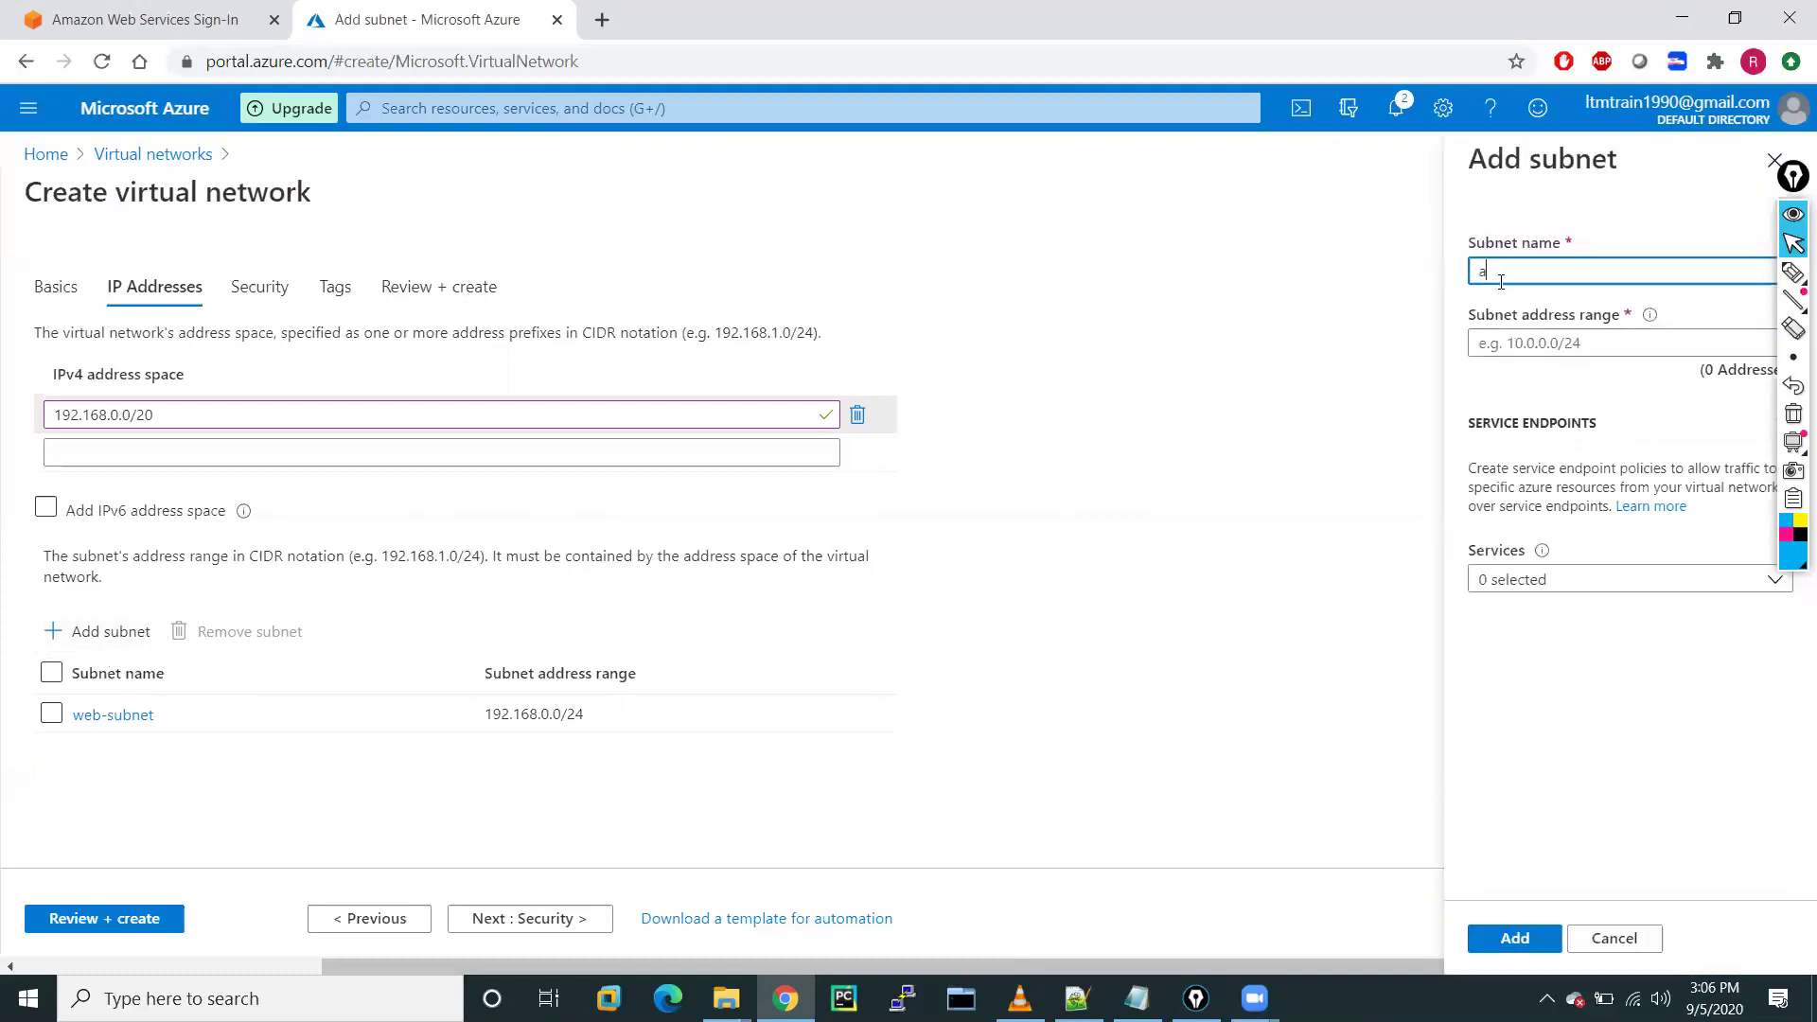
text(app-subnet)
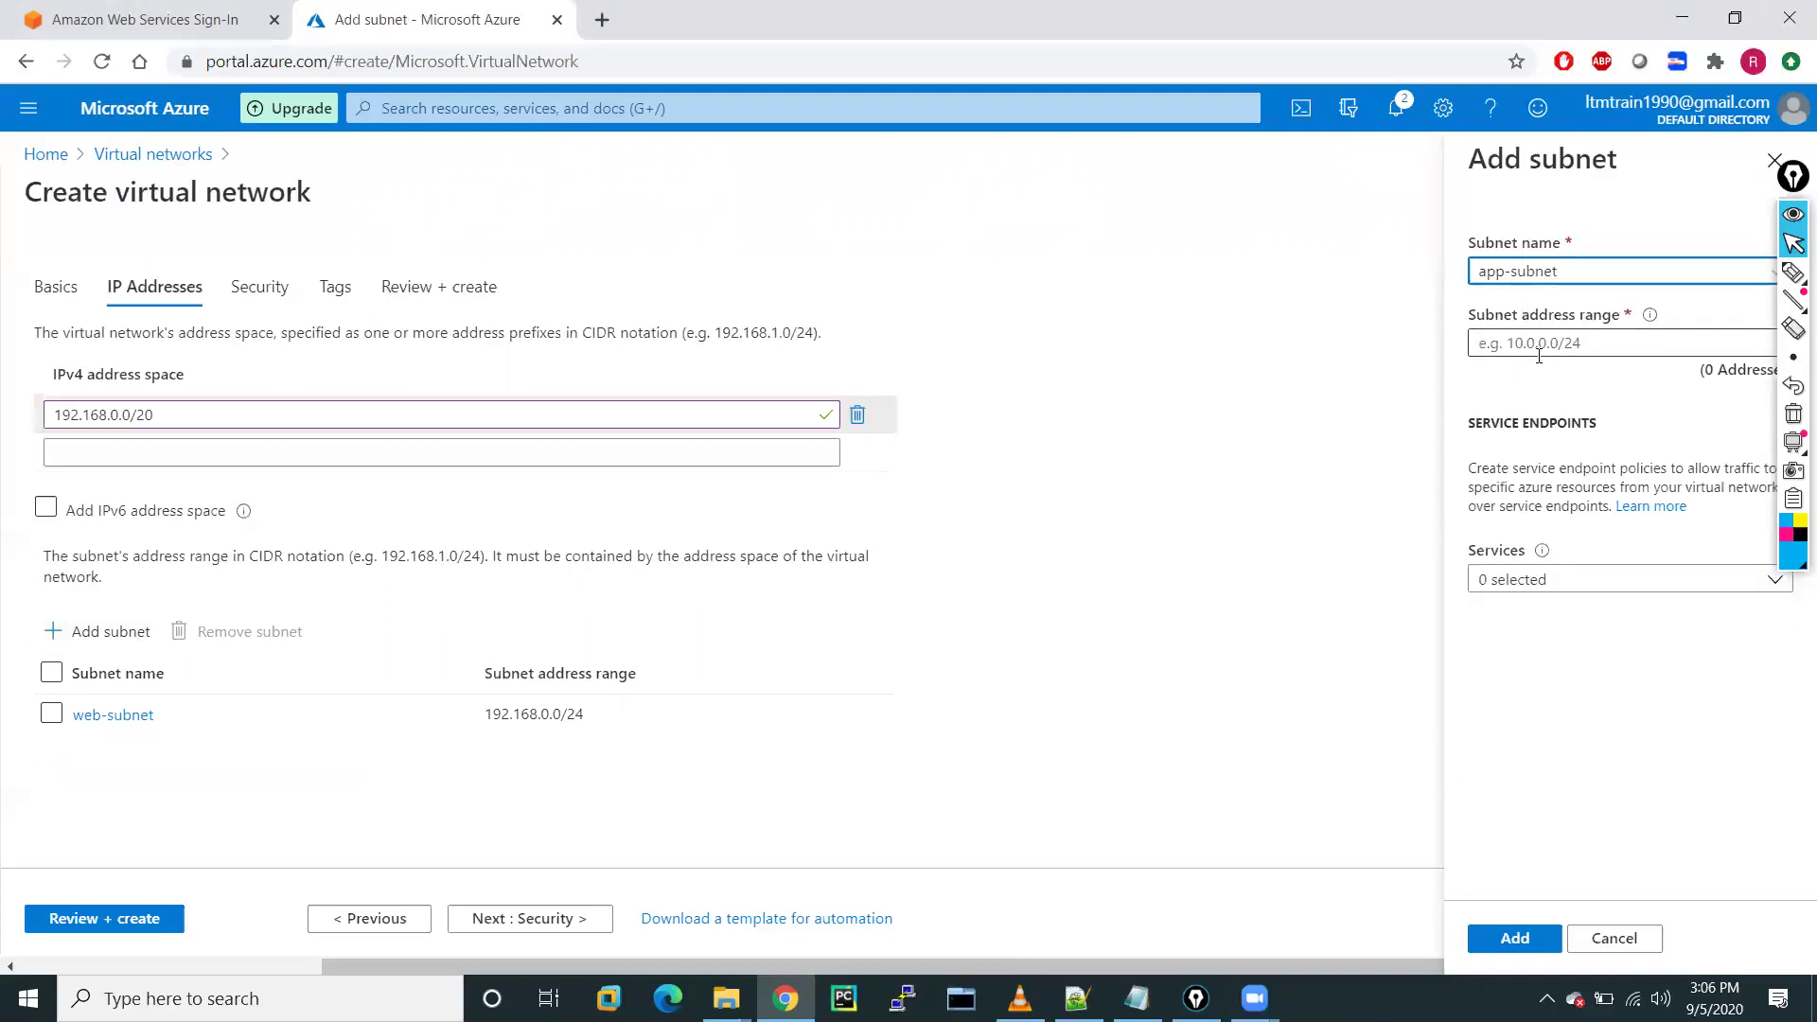
click(1534, 346)
key(ctrl+v)
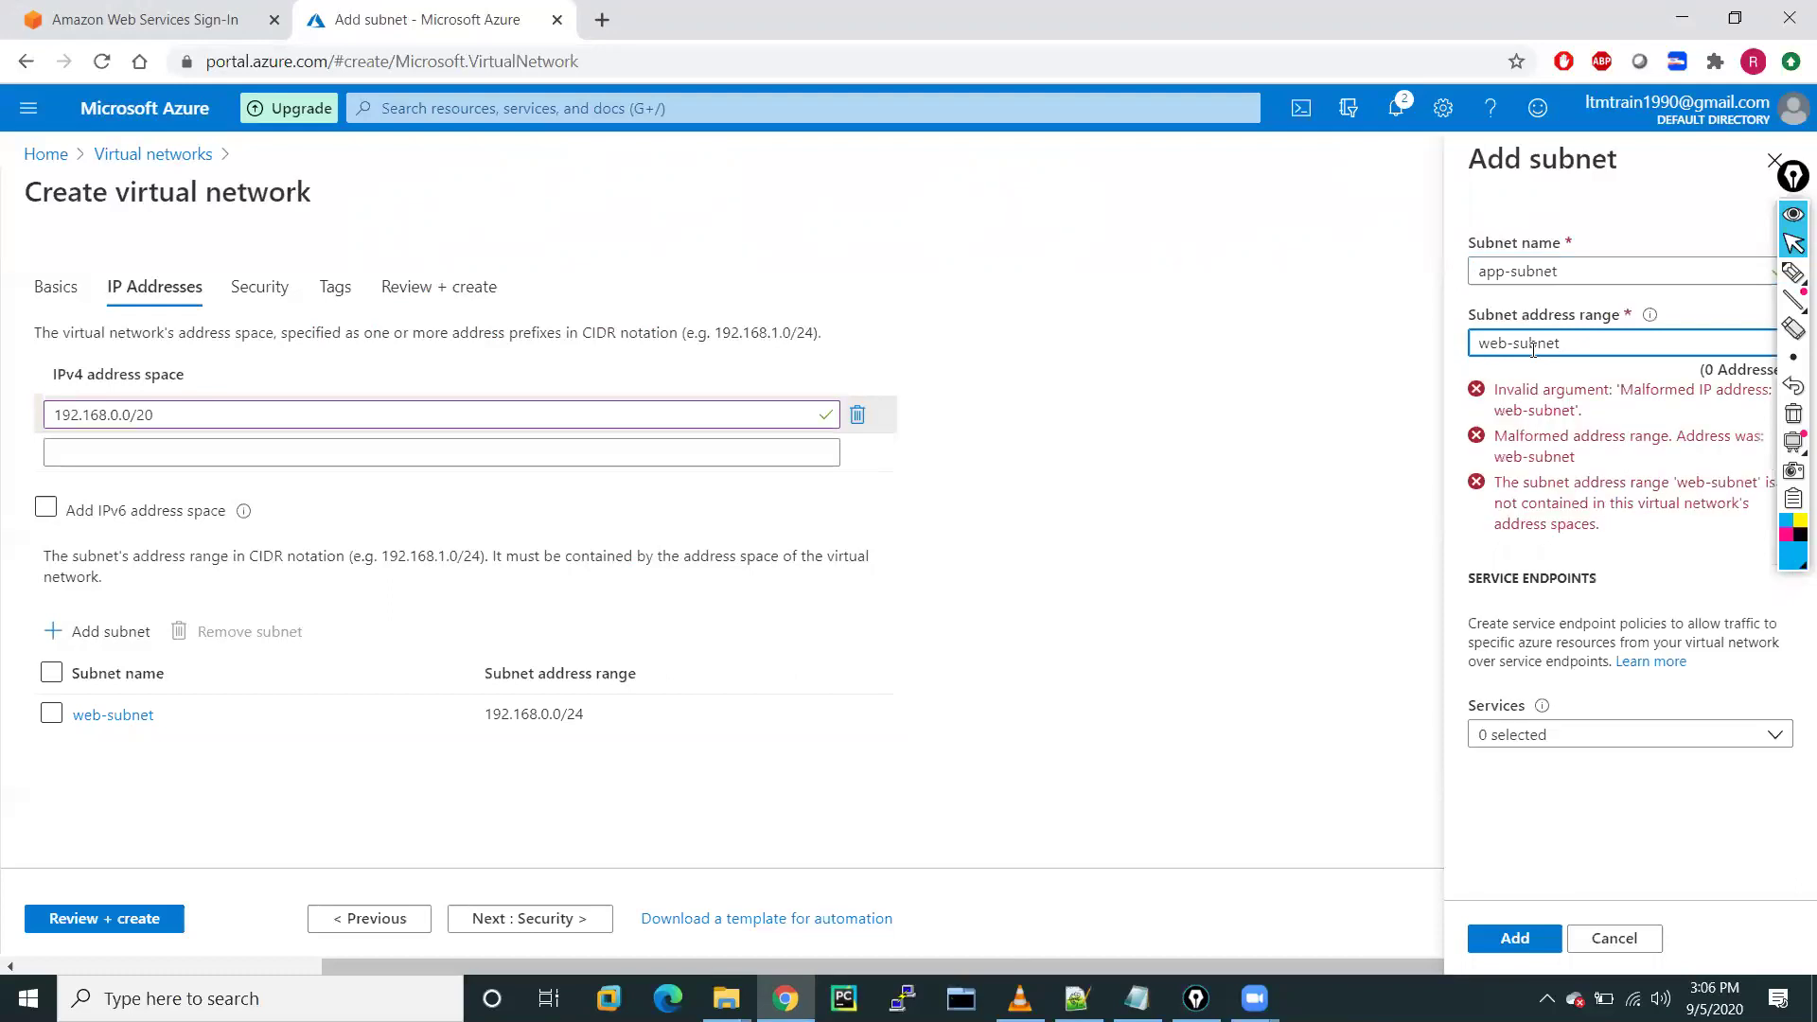
key(BackSpace)
key(BackSpace)
text(192.168.1.0/24)
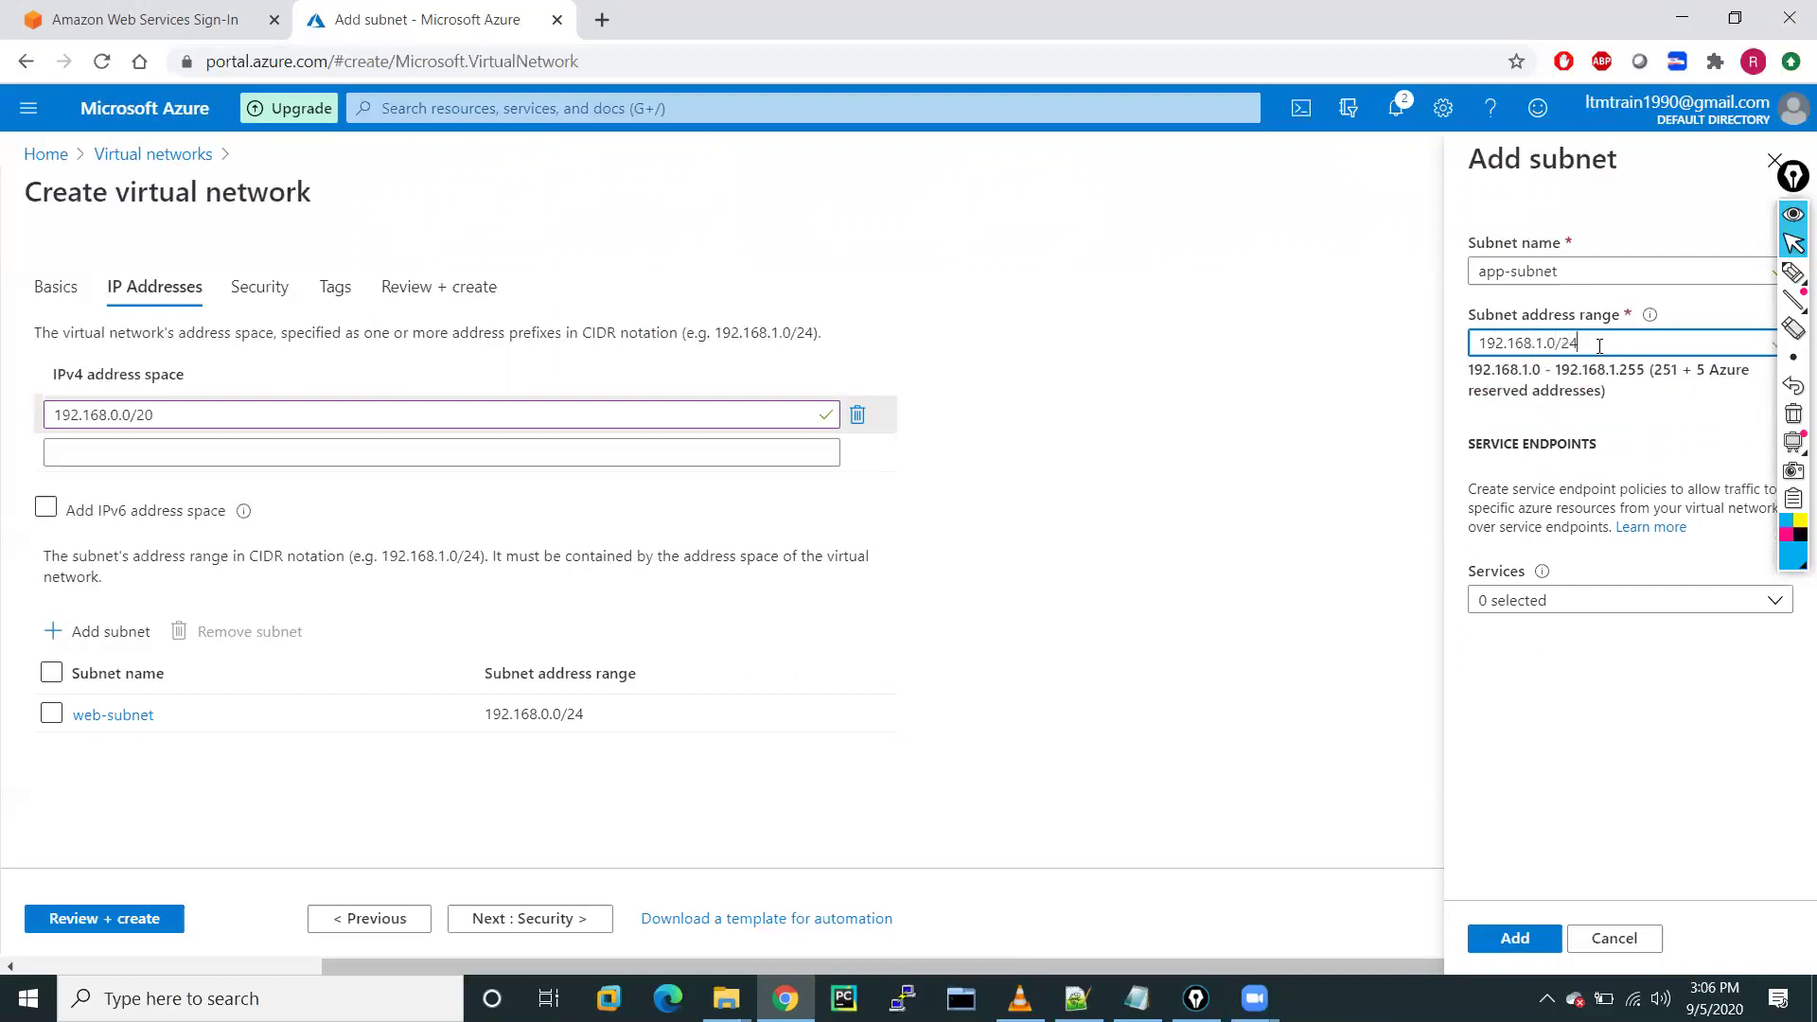
drag(1599, 346, 1467, 355)
key(ctrl+c)
click(1537, 762)
click(1515, 938)
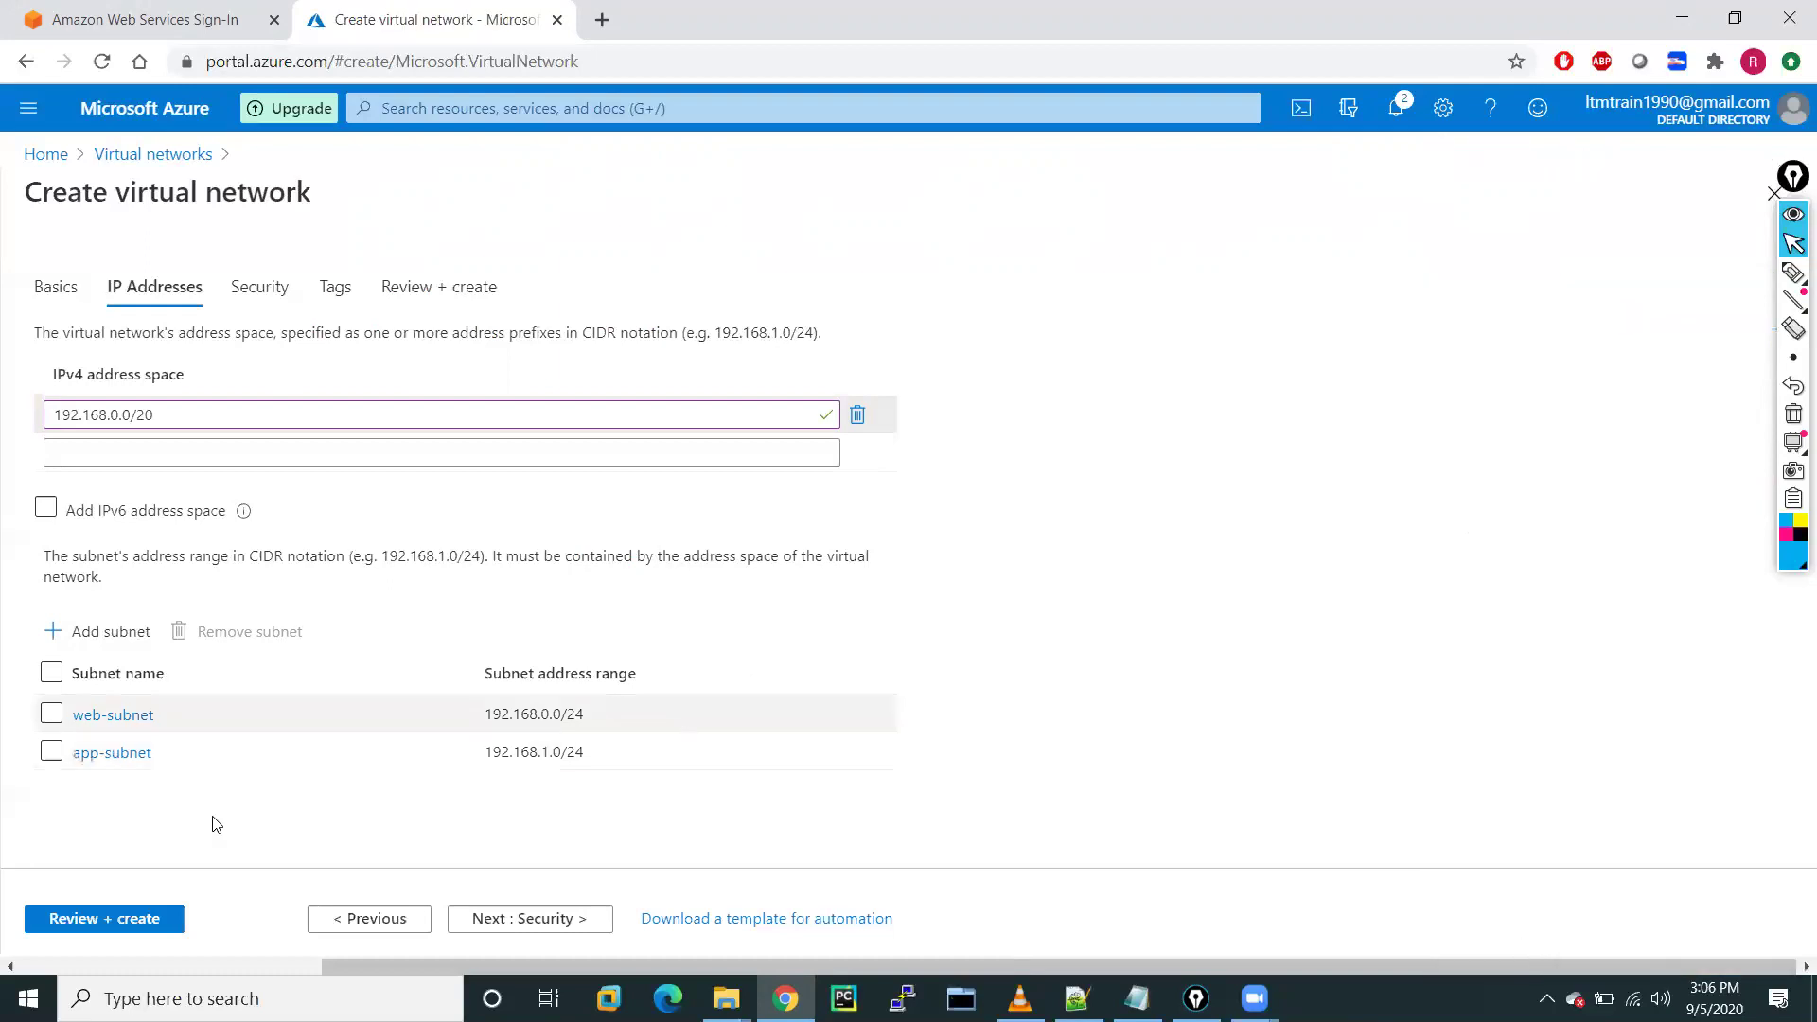
click(90, 637)
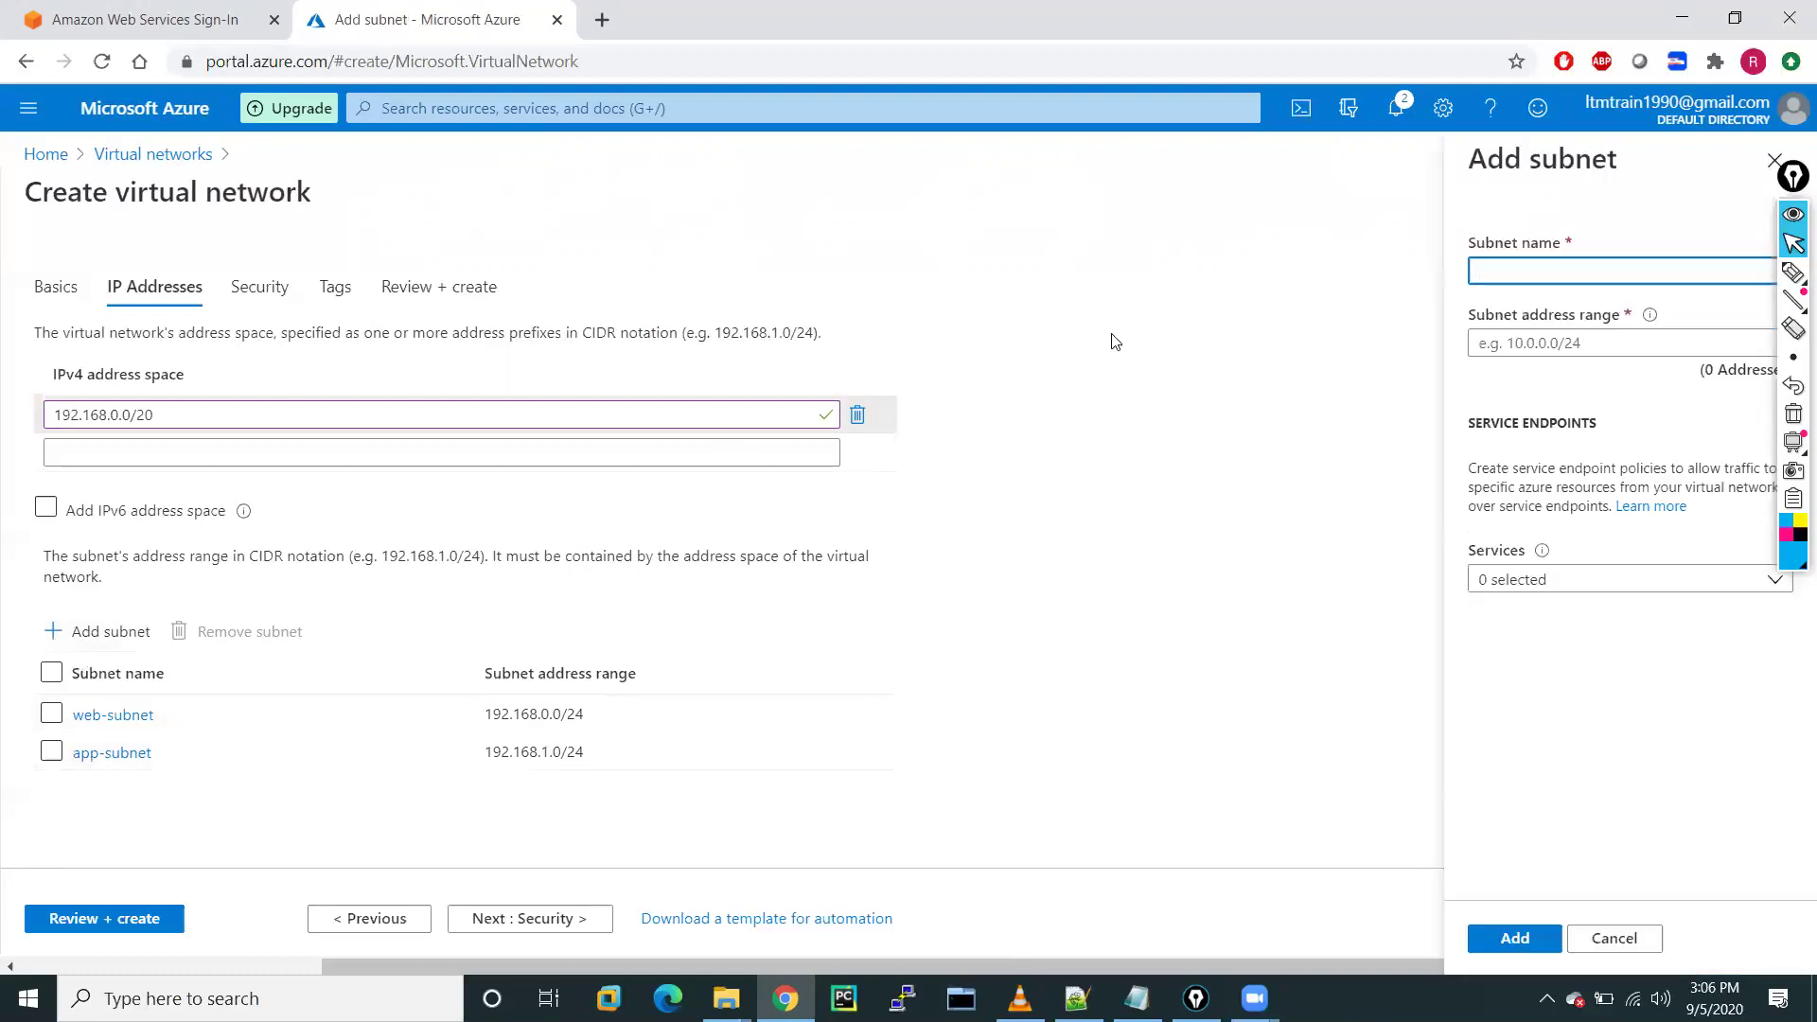
Add db-subnet with address range 192.168.2.0/24
click(1509, 275)
text(db-subnet)
click(1505, 343)
key(ctrl+v)
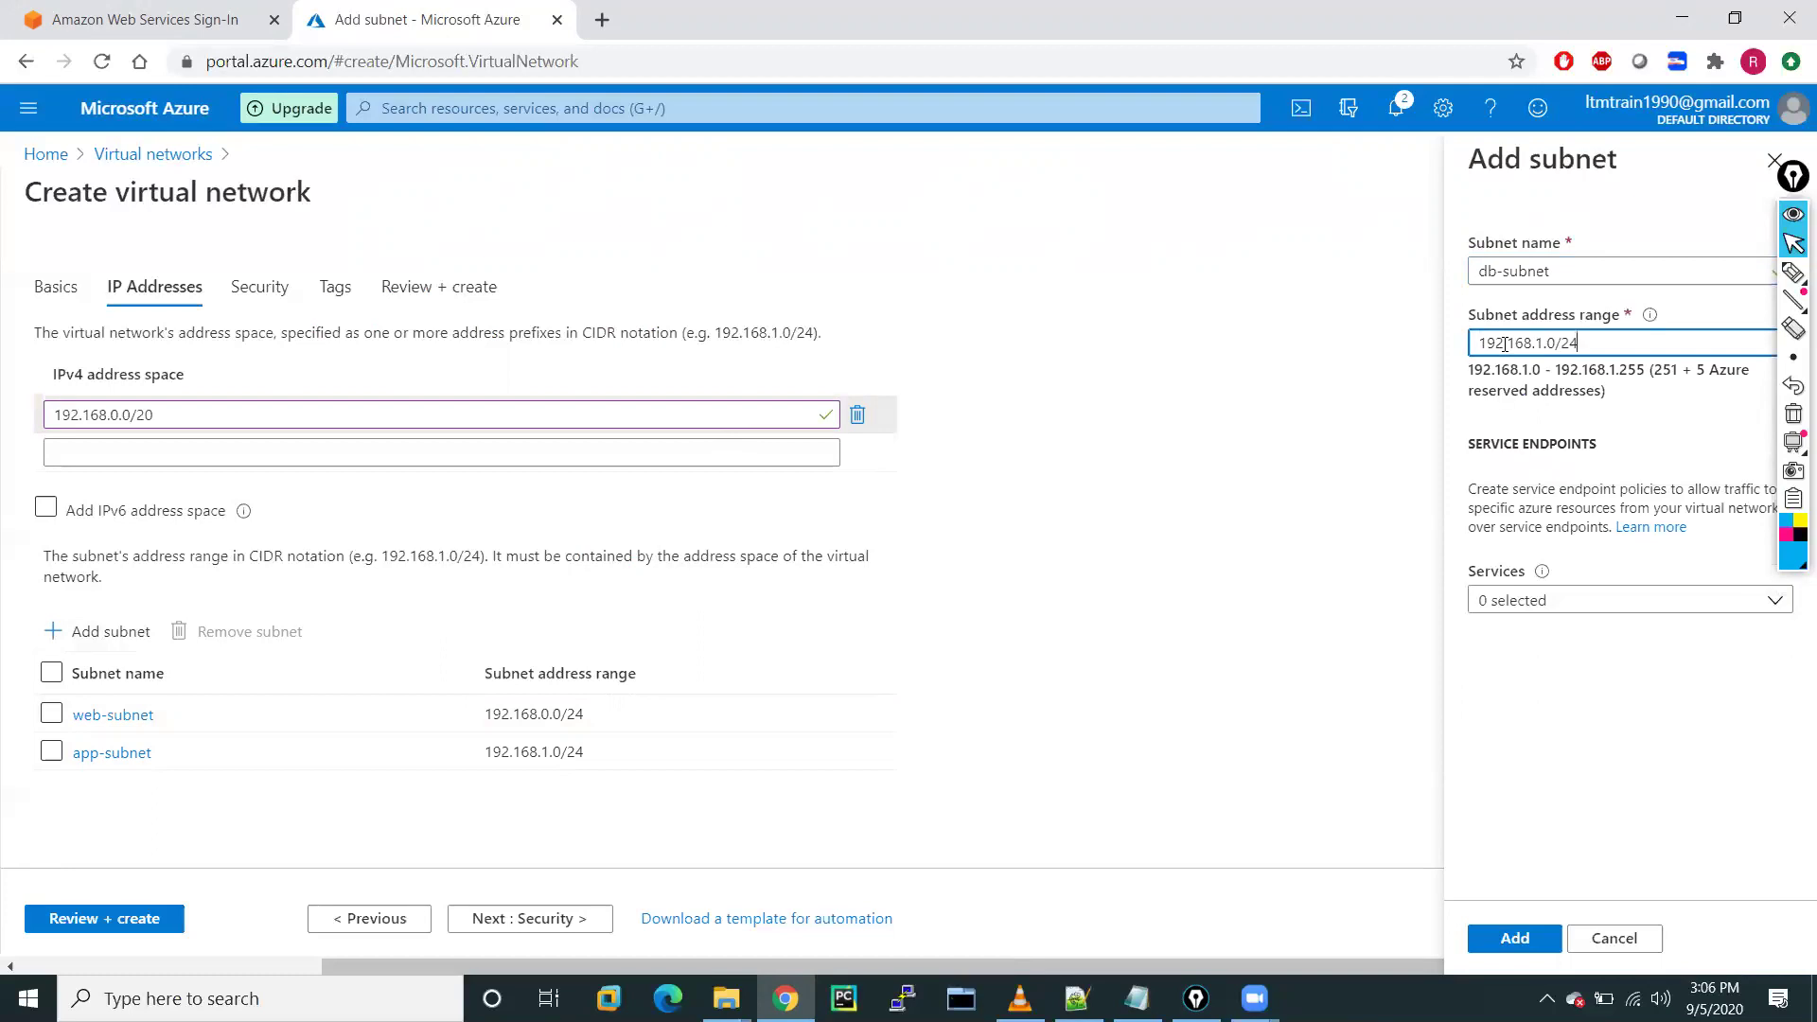
drag(1543, 344, 1535, 345)
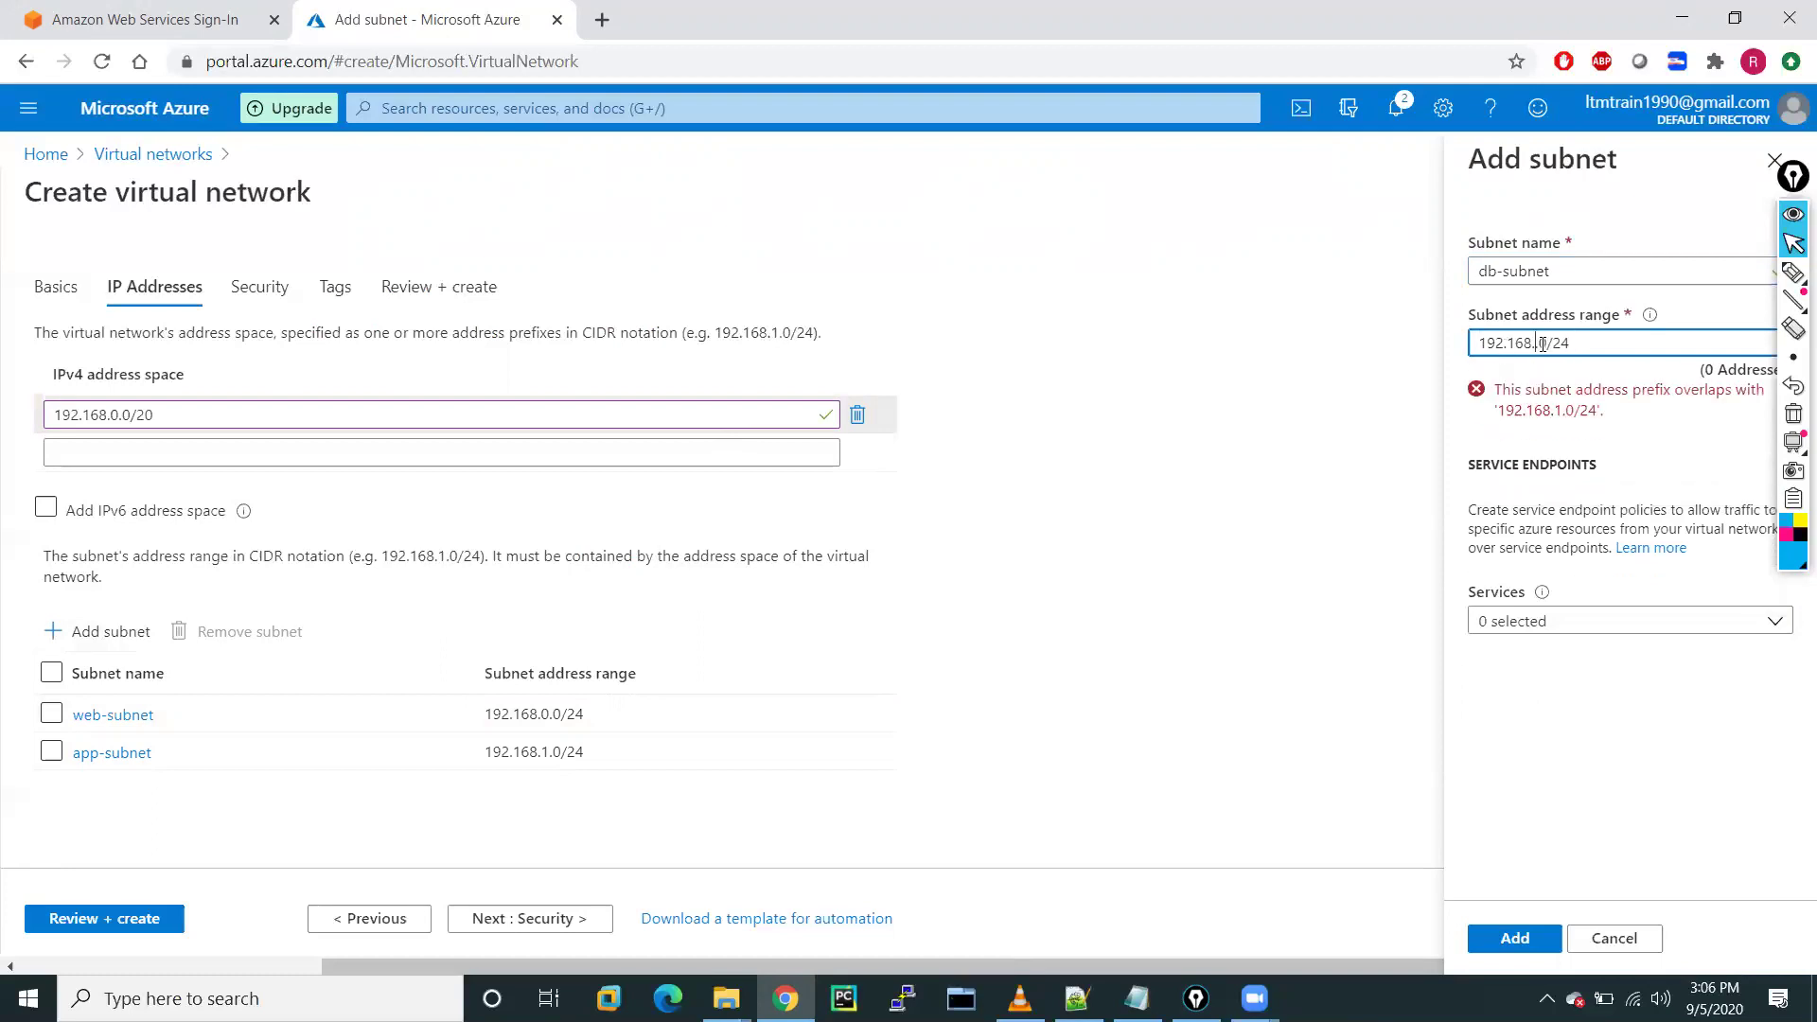
key(BackSpace)
text(2.0)
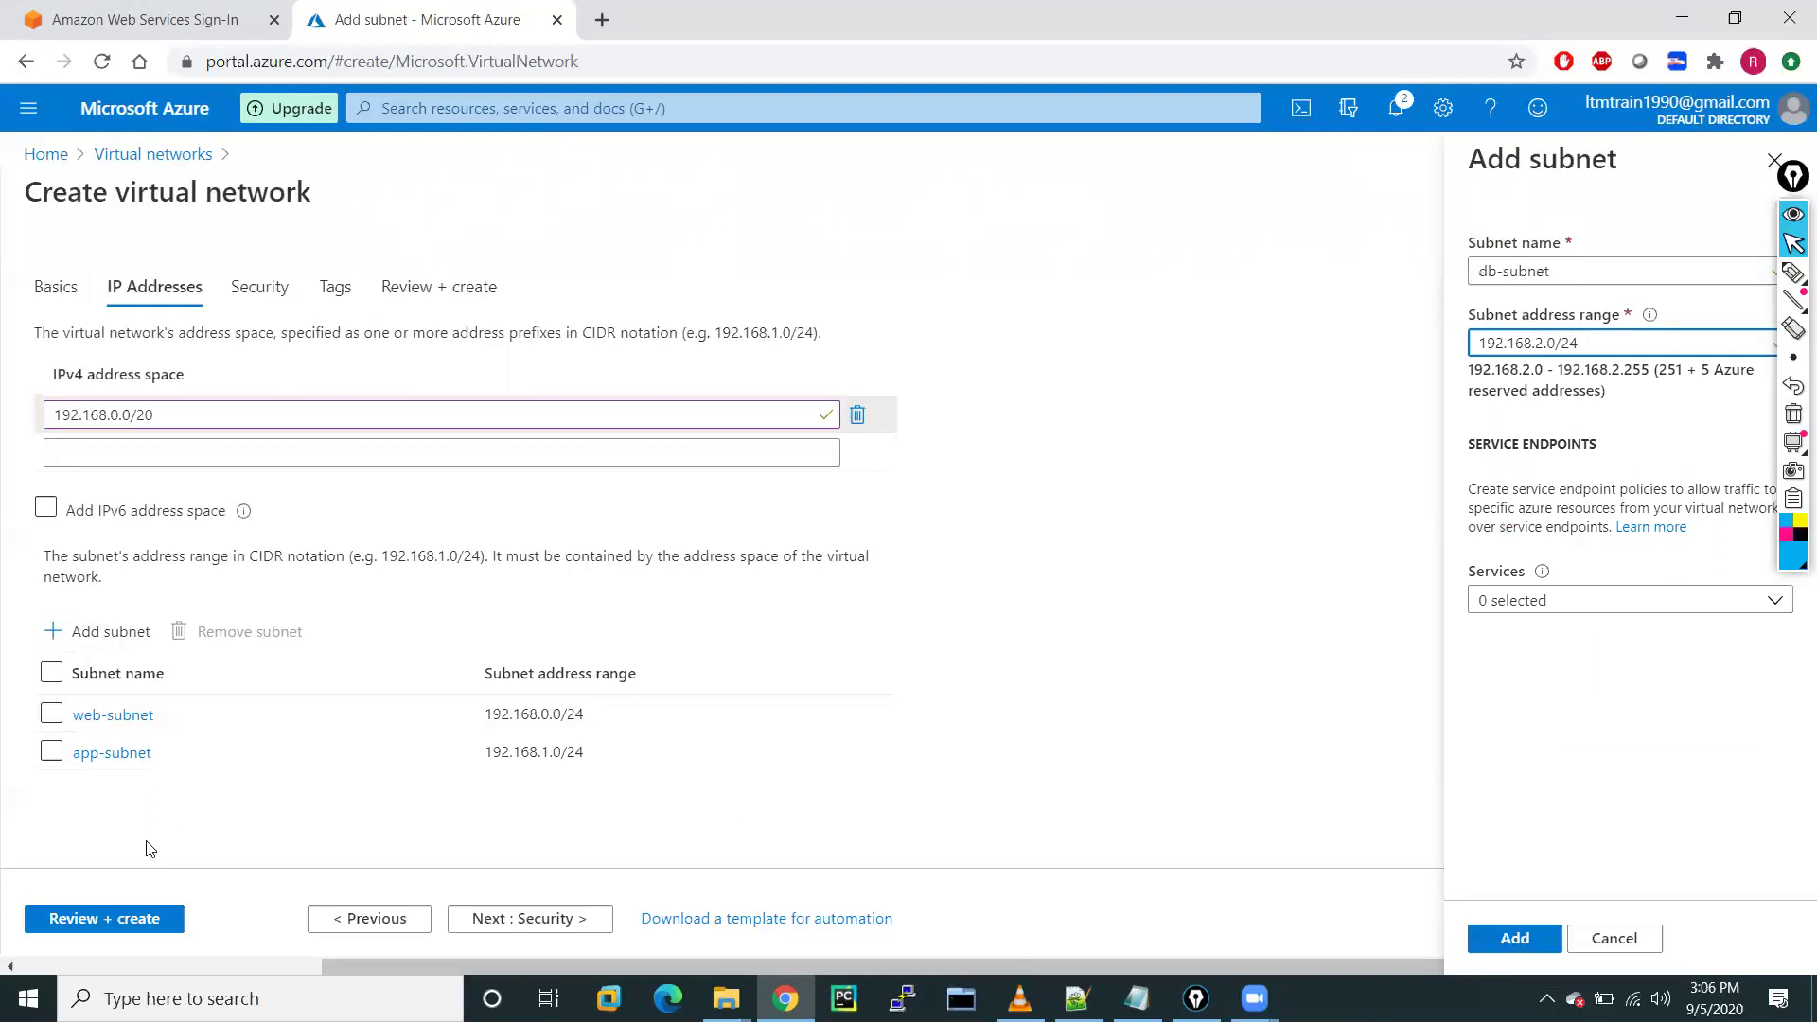
click(1514, 938)
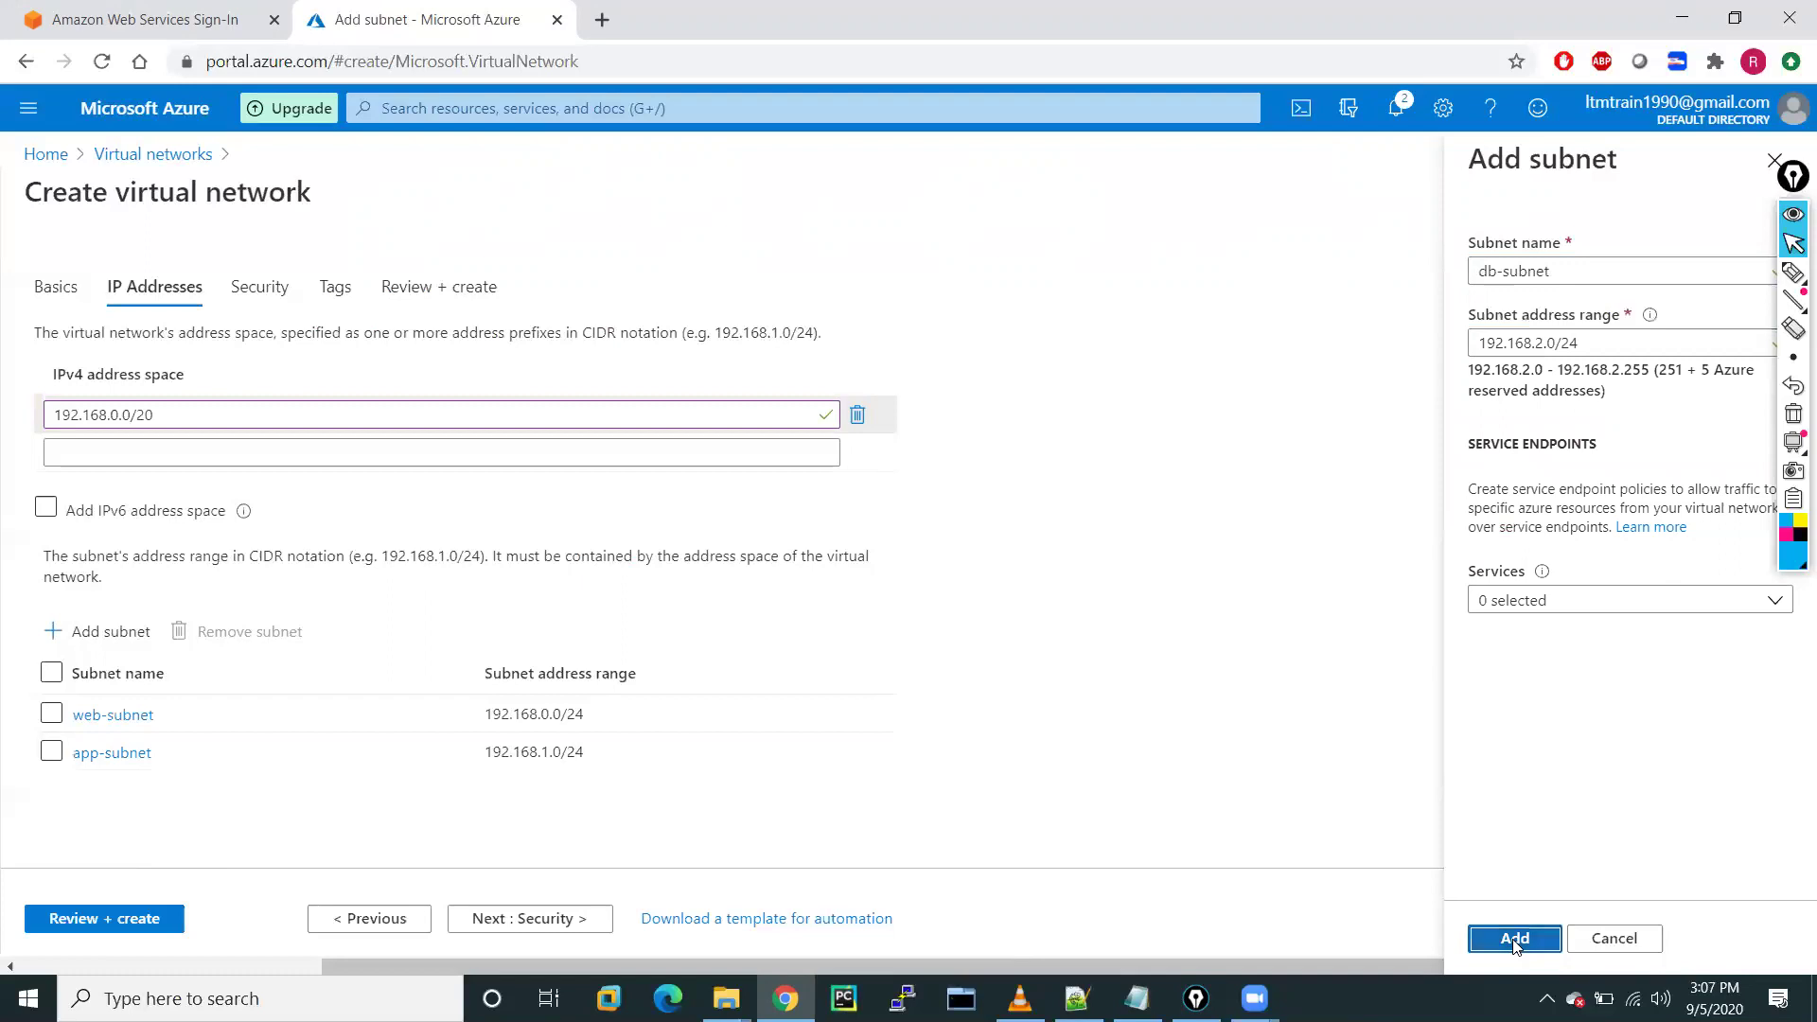
click(127, 629)
Add mgmt-subnet with address range 192.168.3.0/24 as the fourth subnet
click(1511, 270)
text(mgmt)
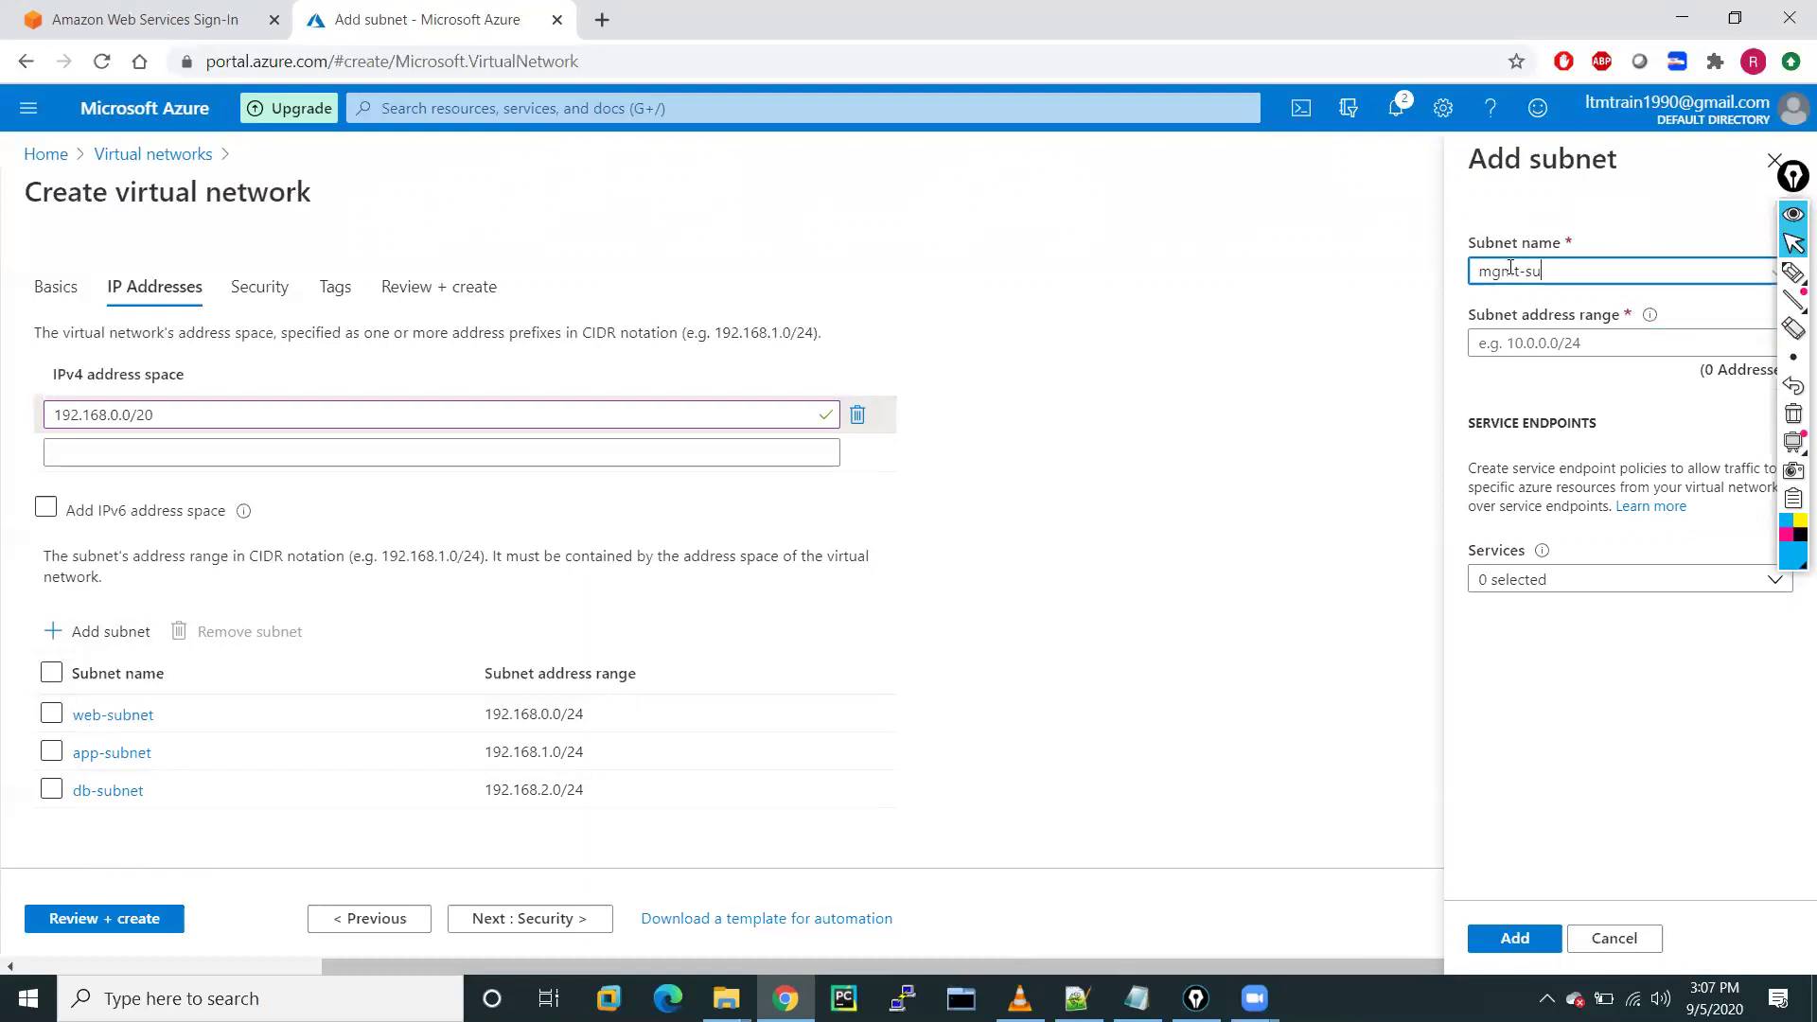
click(1536, 344)
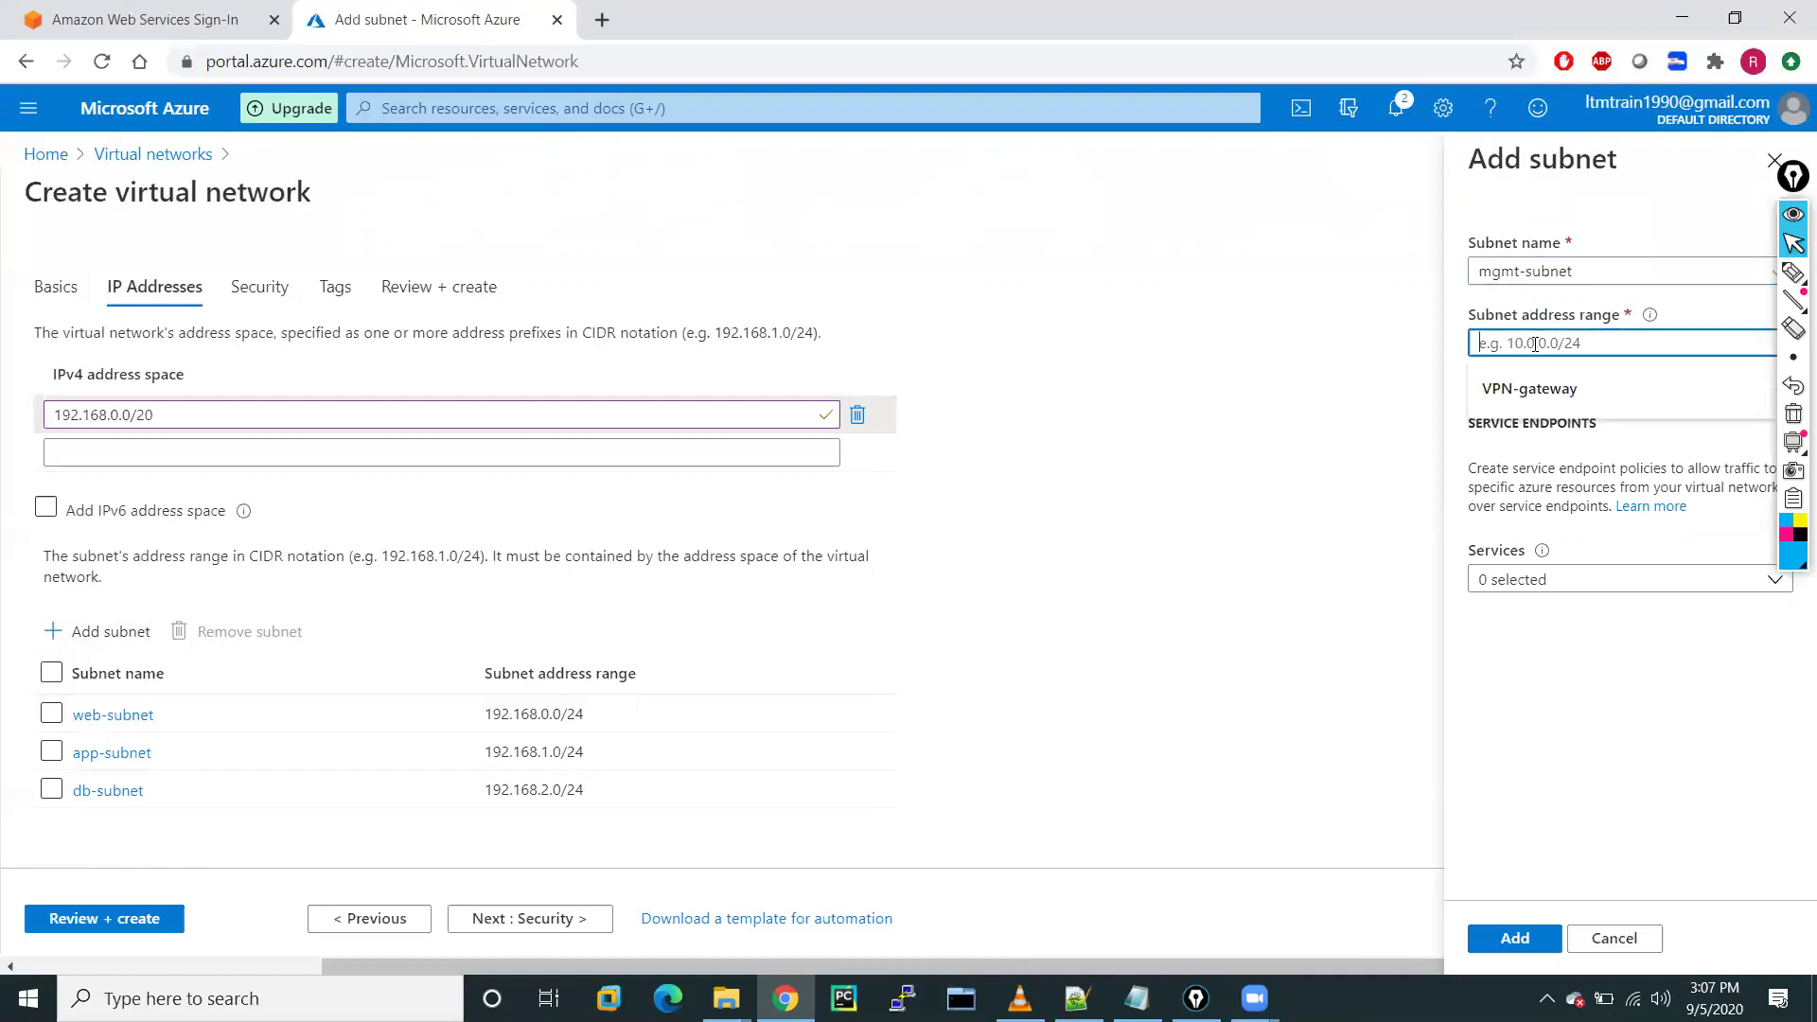
key(ctrl+v)
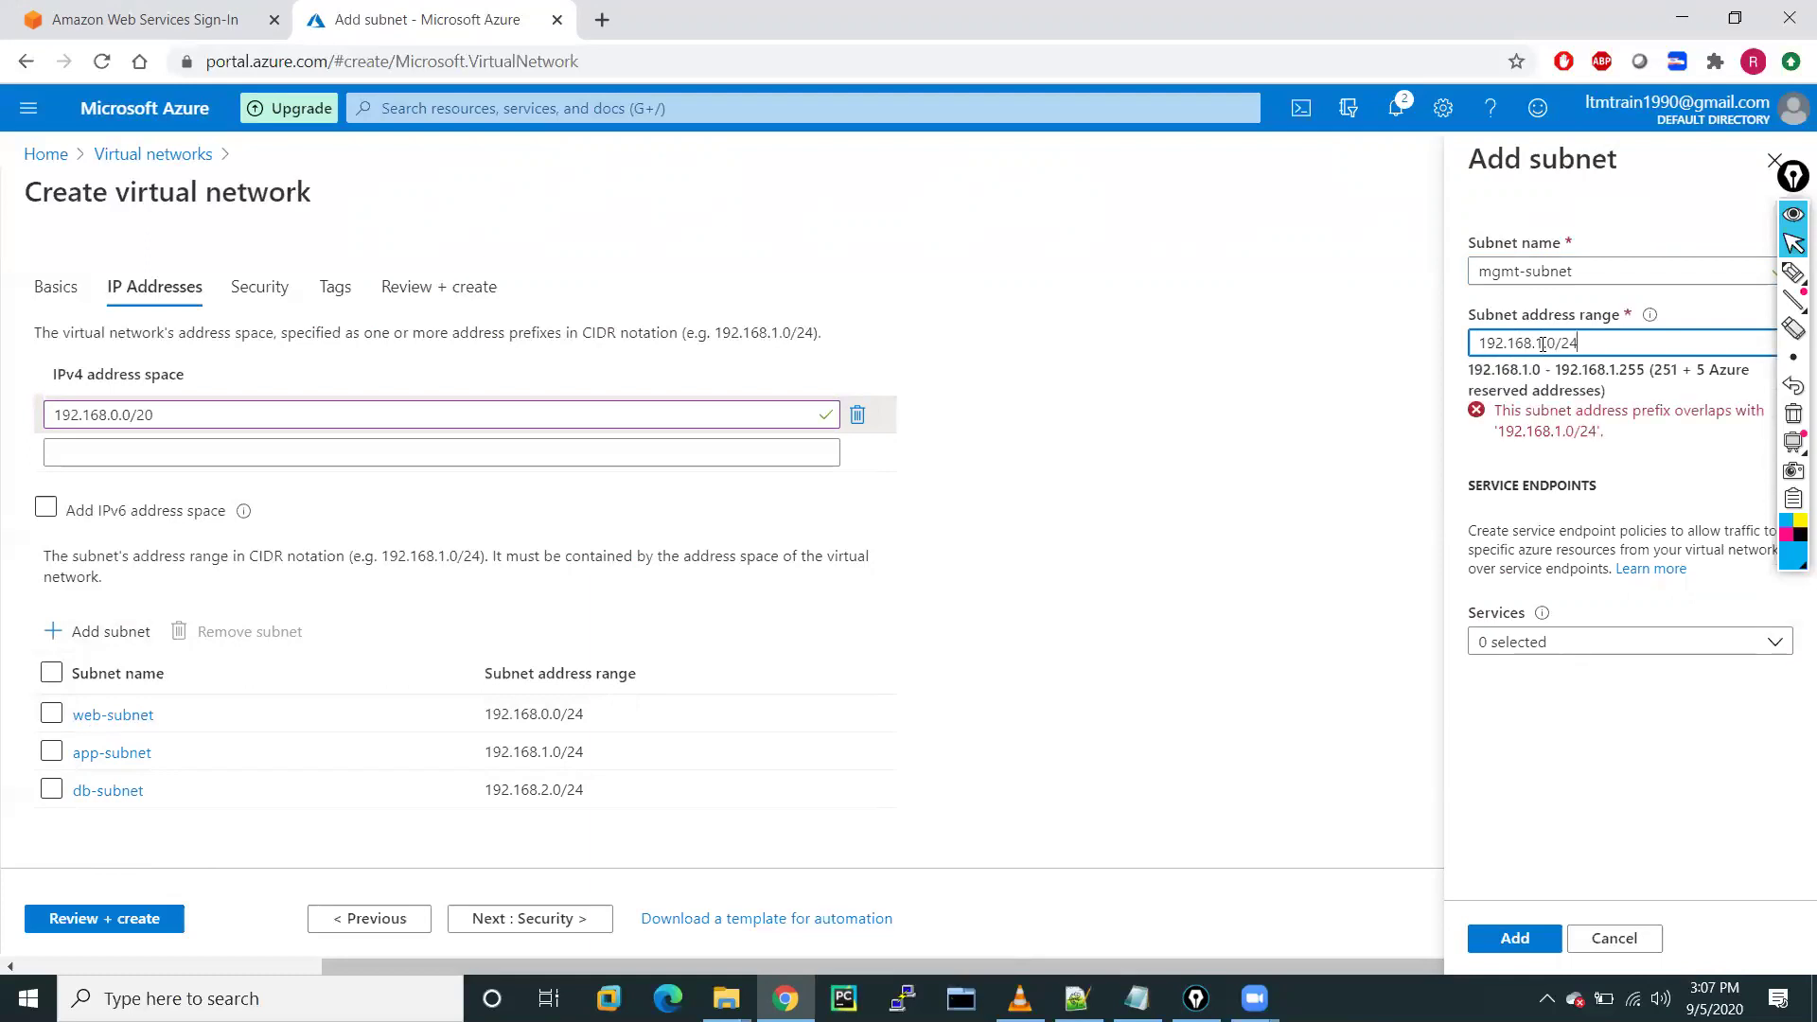
click(1543, 344)
key(BackSpace)
text(3)
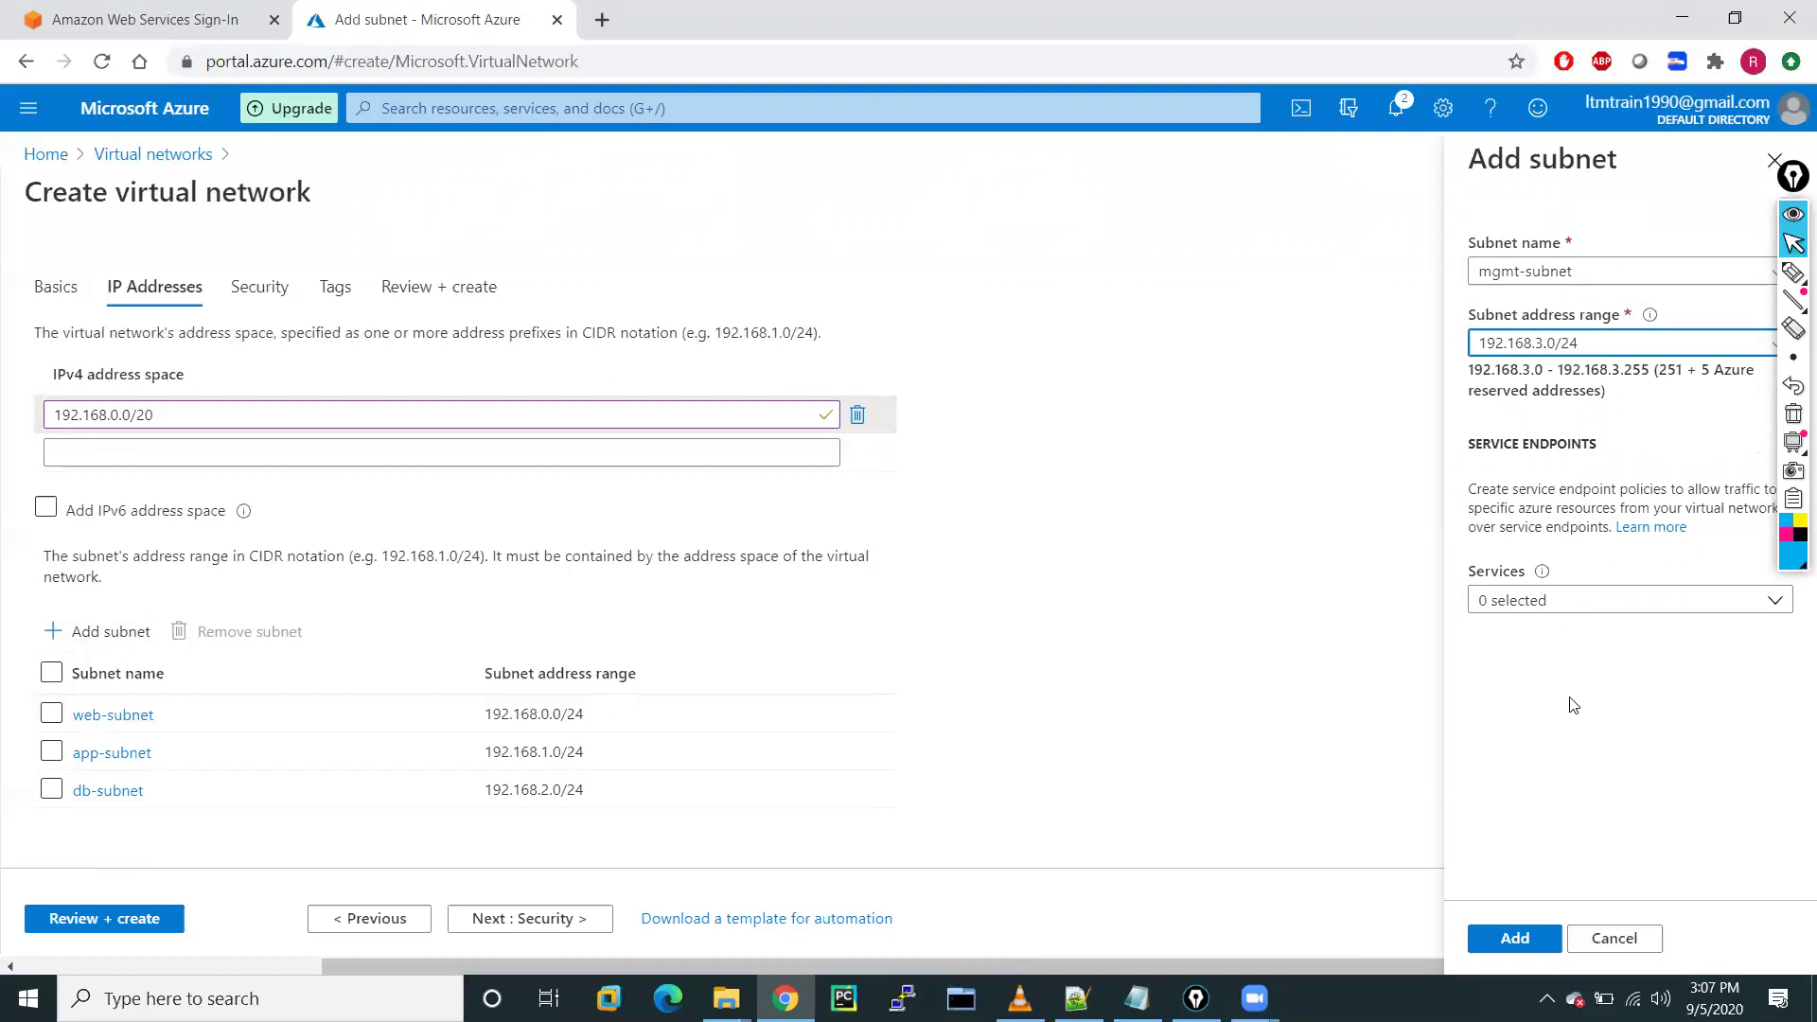
click(1499, 941)
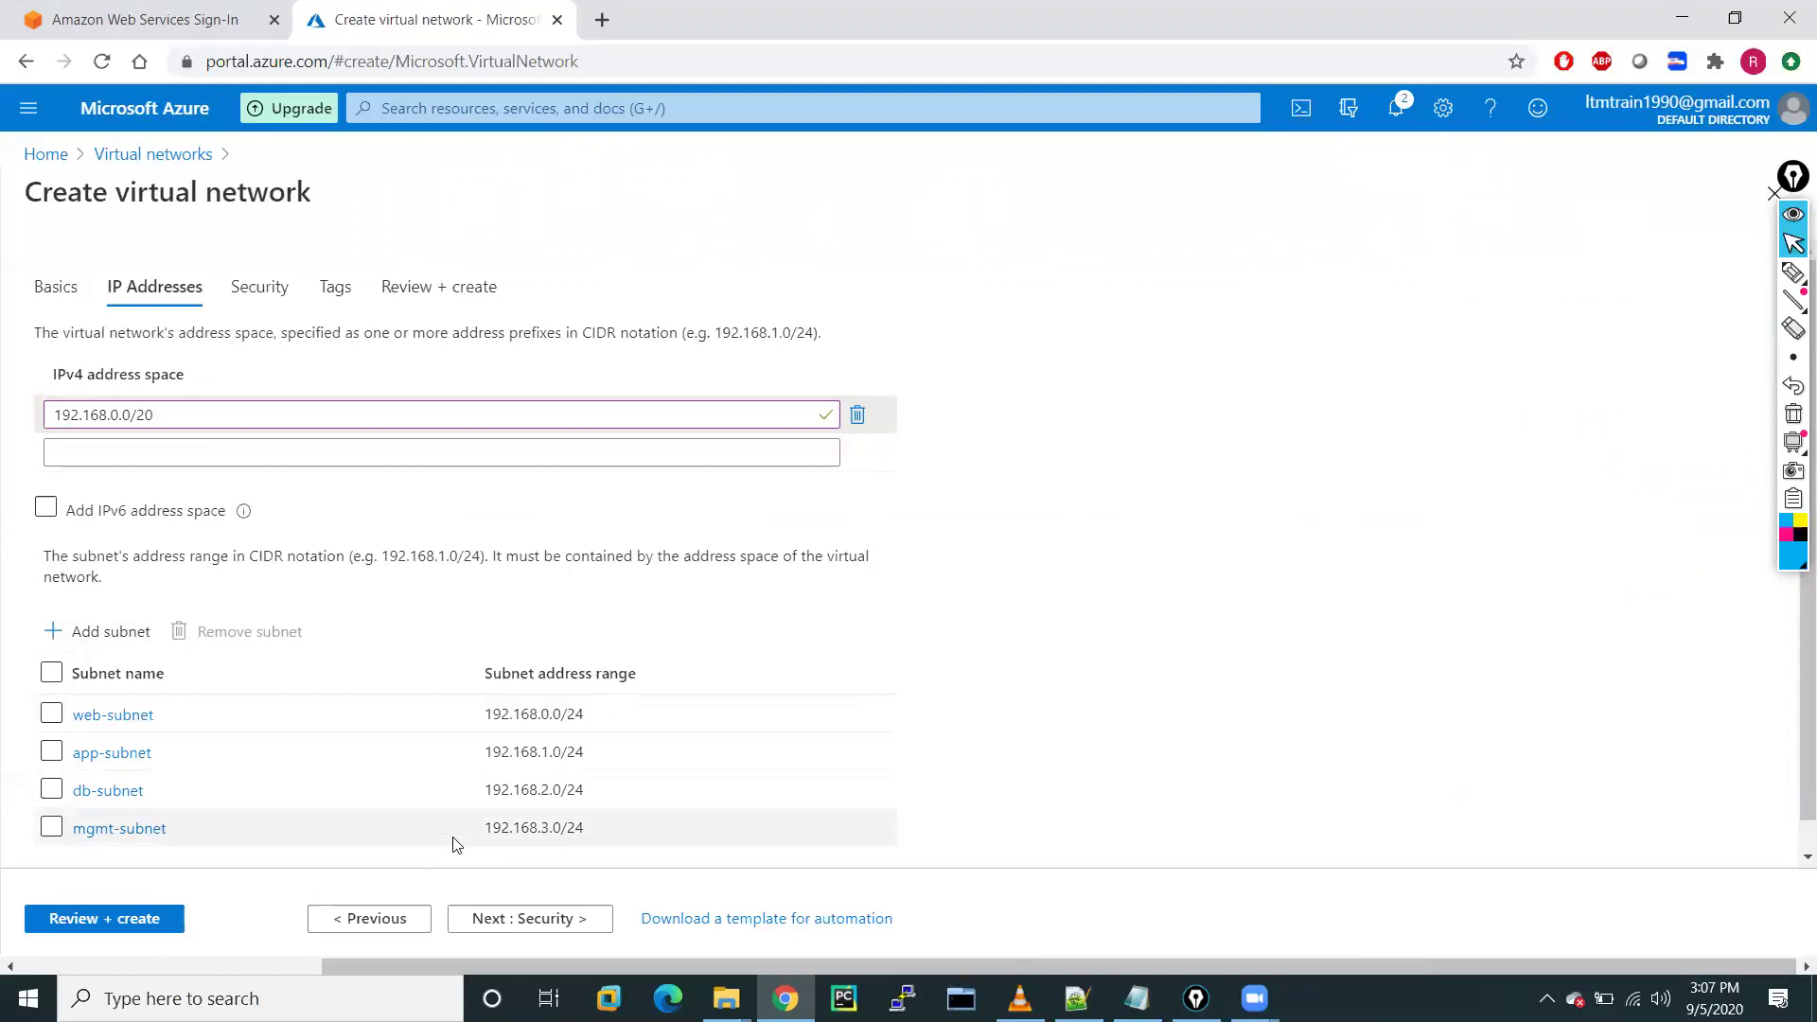
Keep default security settings and tag the network purpose: demo, then go to review
click(523, 923)
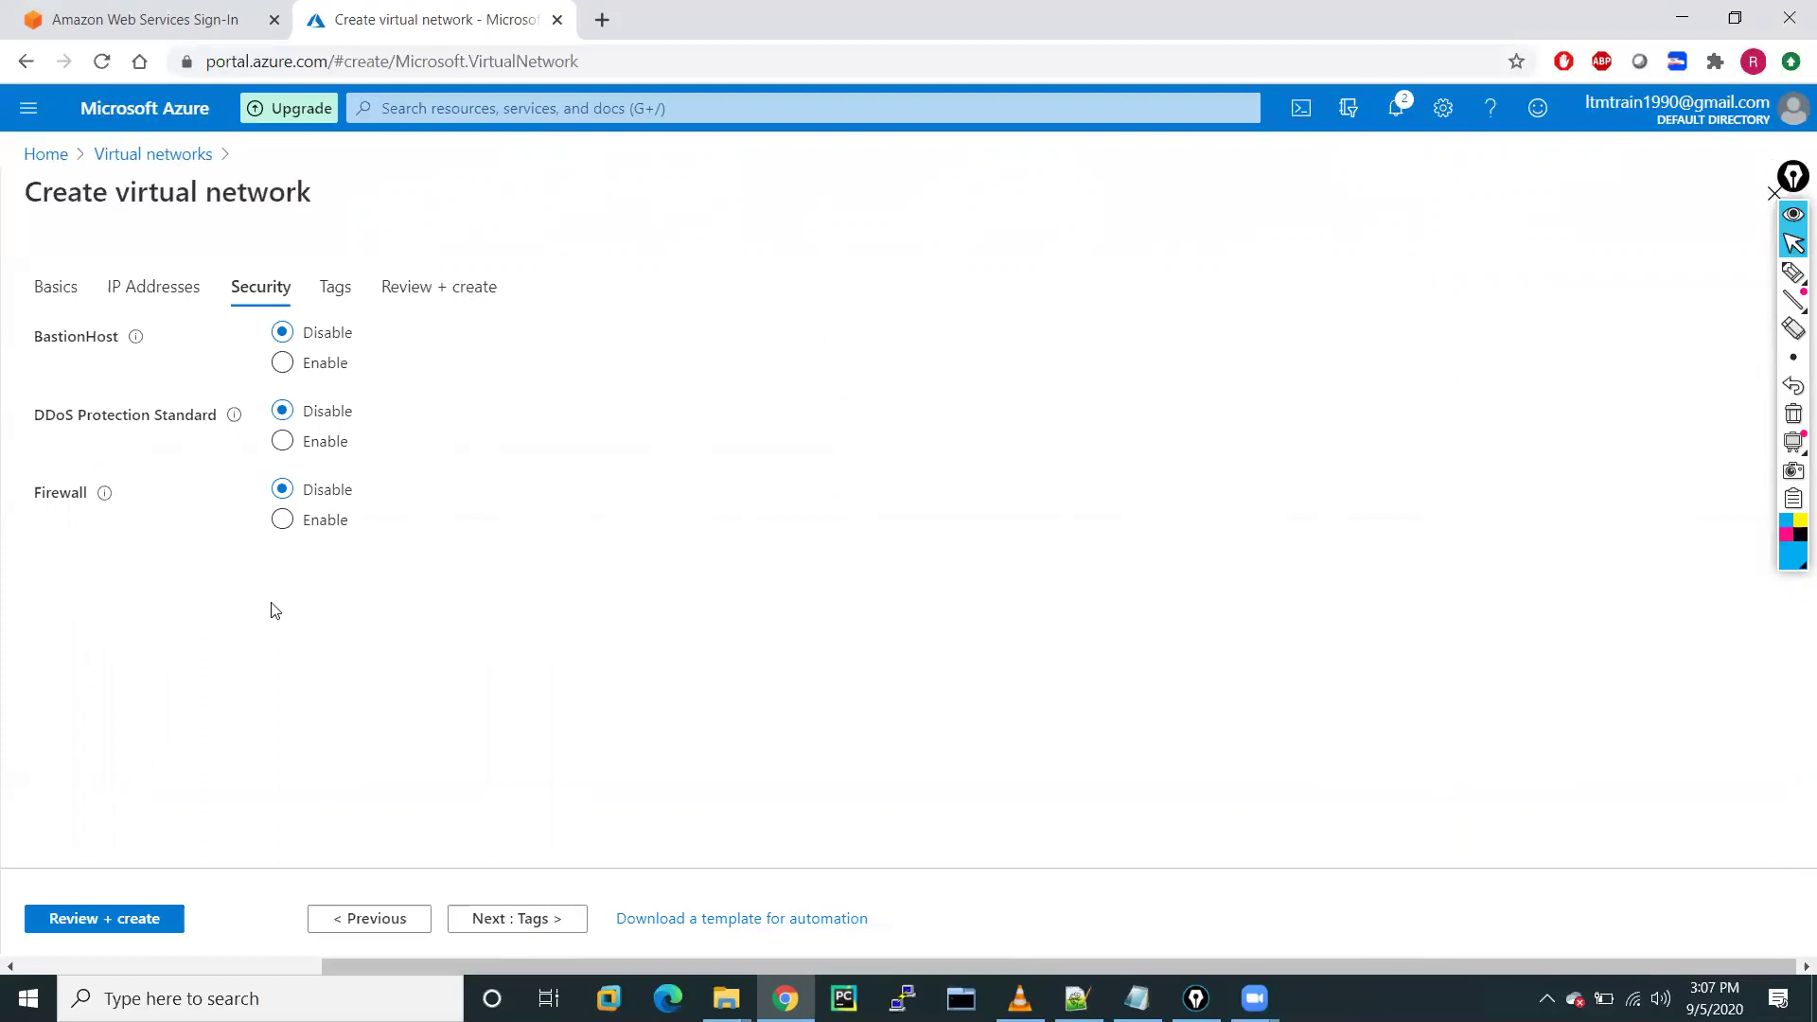
click(502, 916)
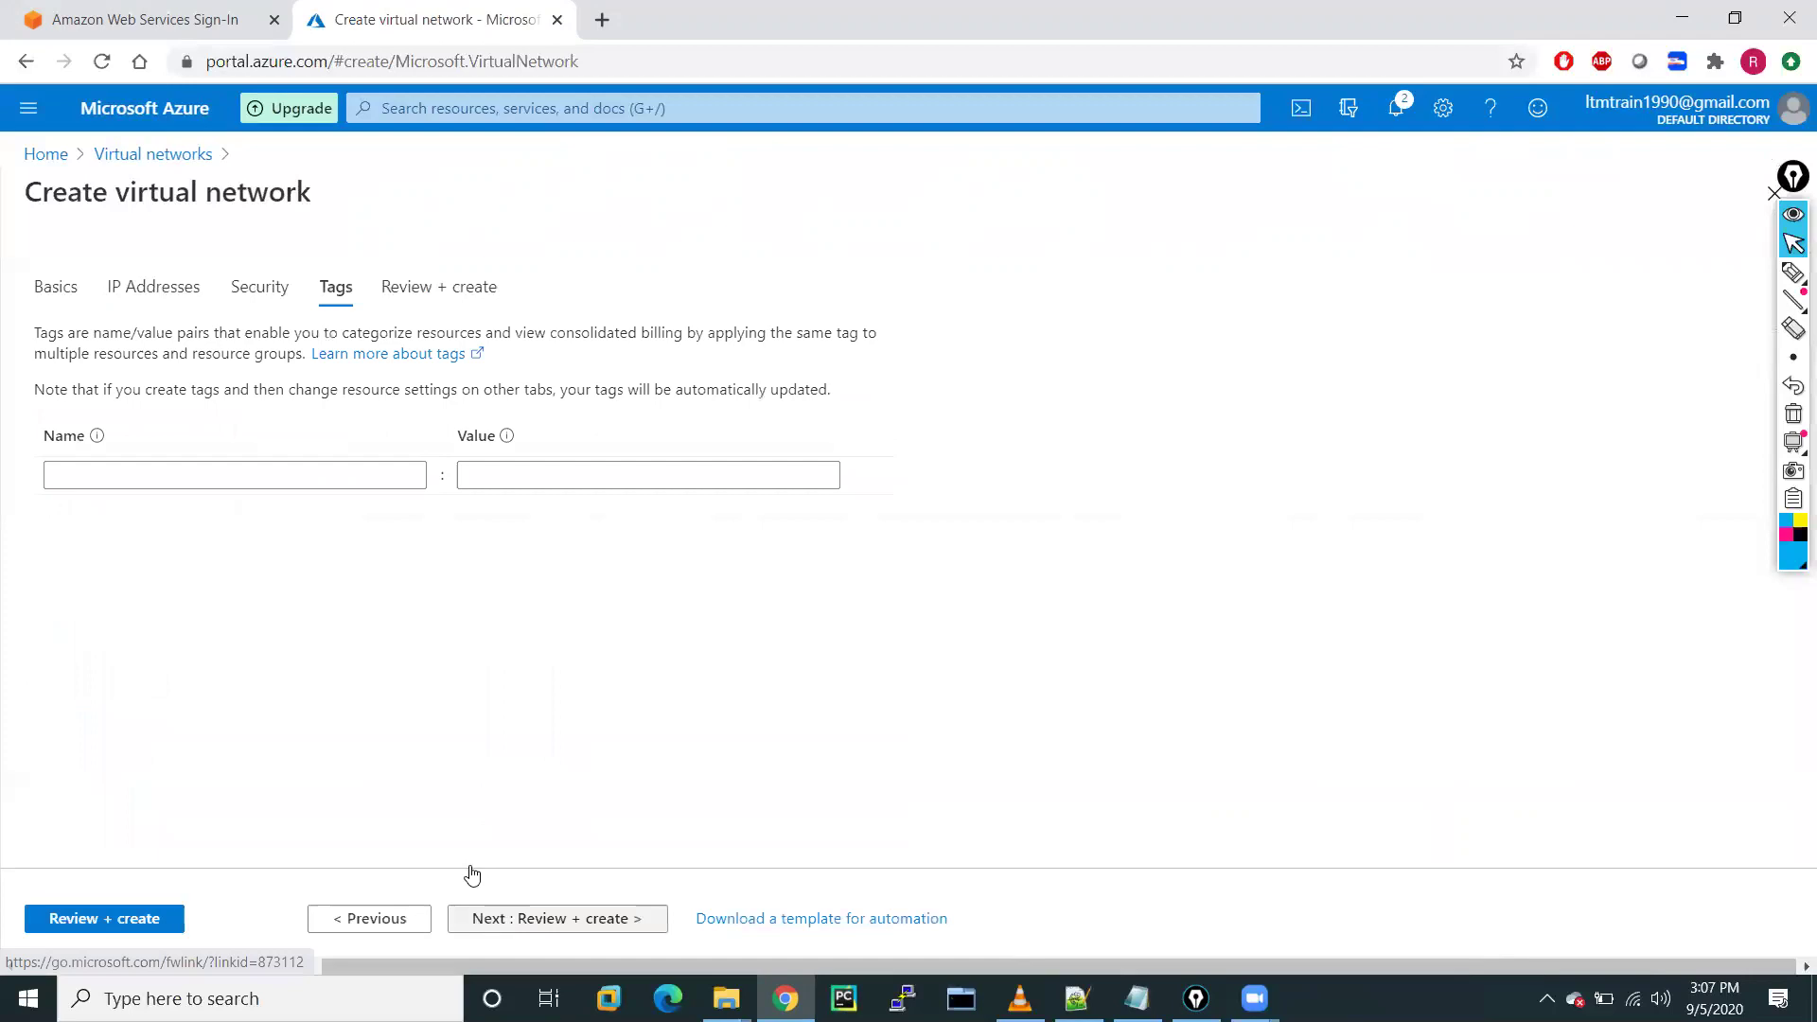
click(142, 478)
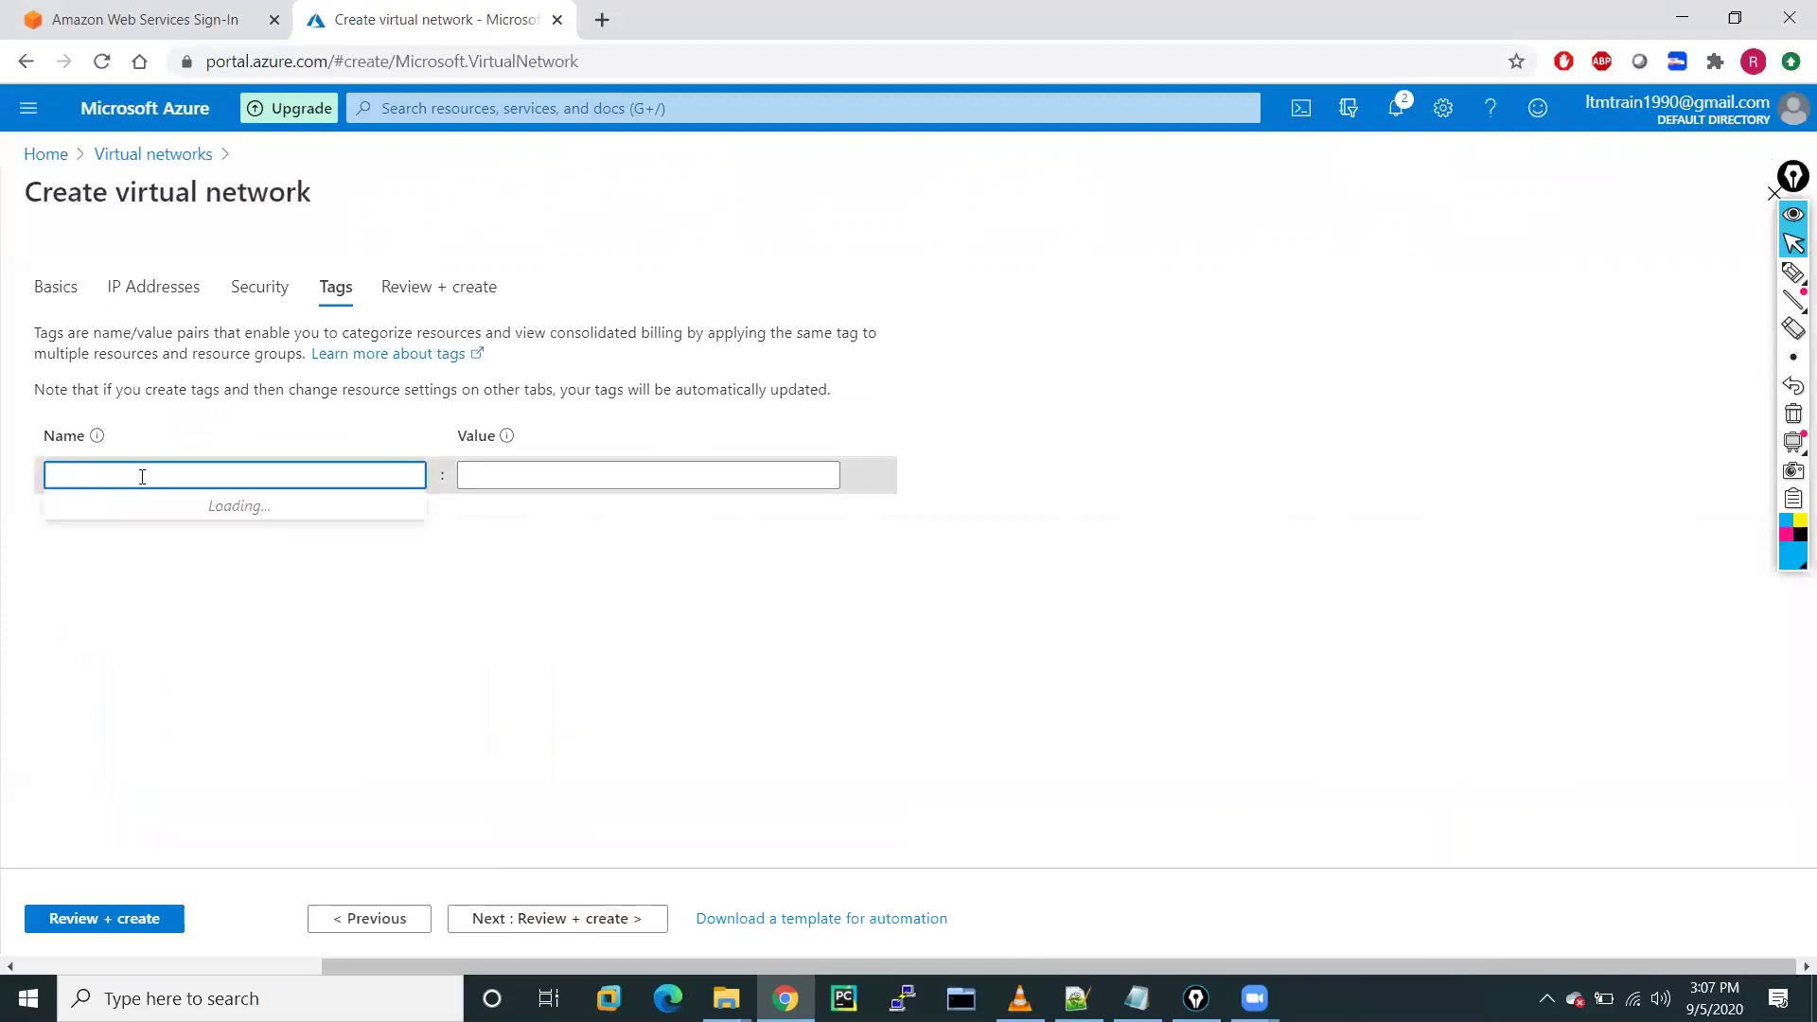
text(pu)
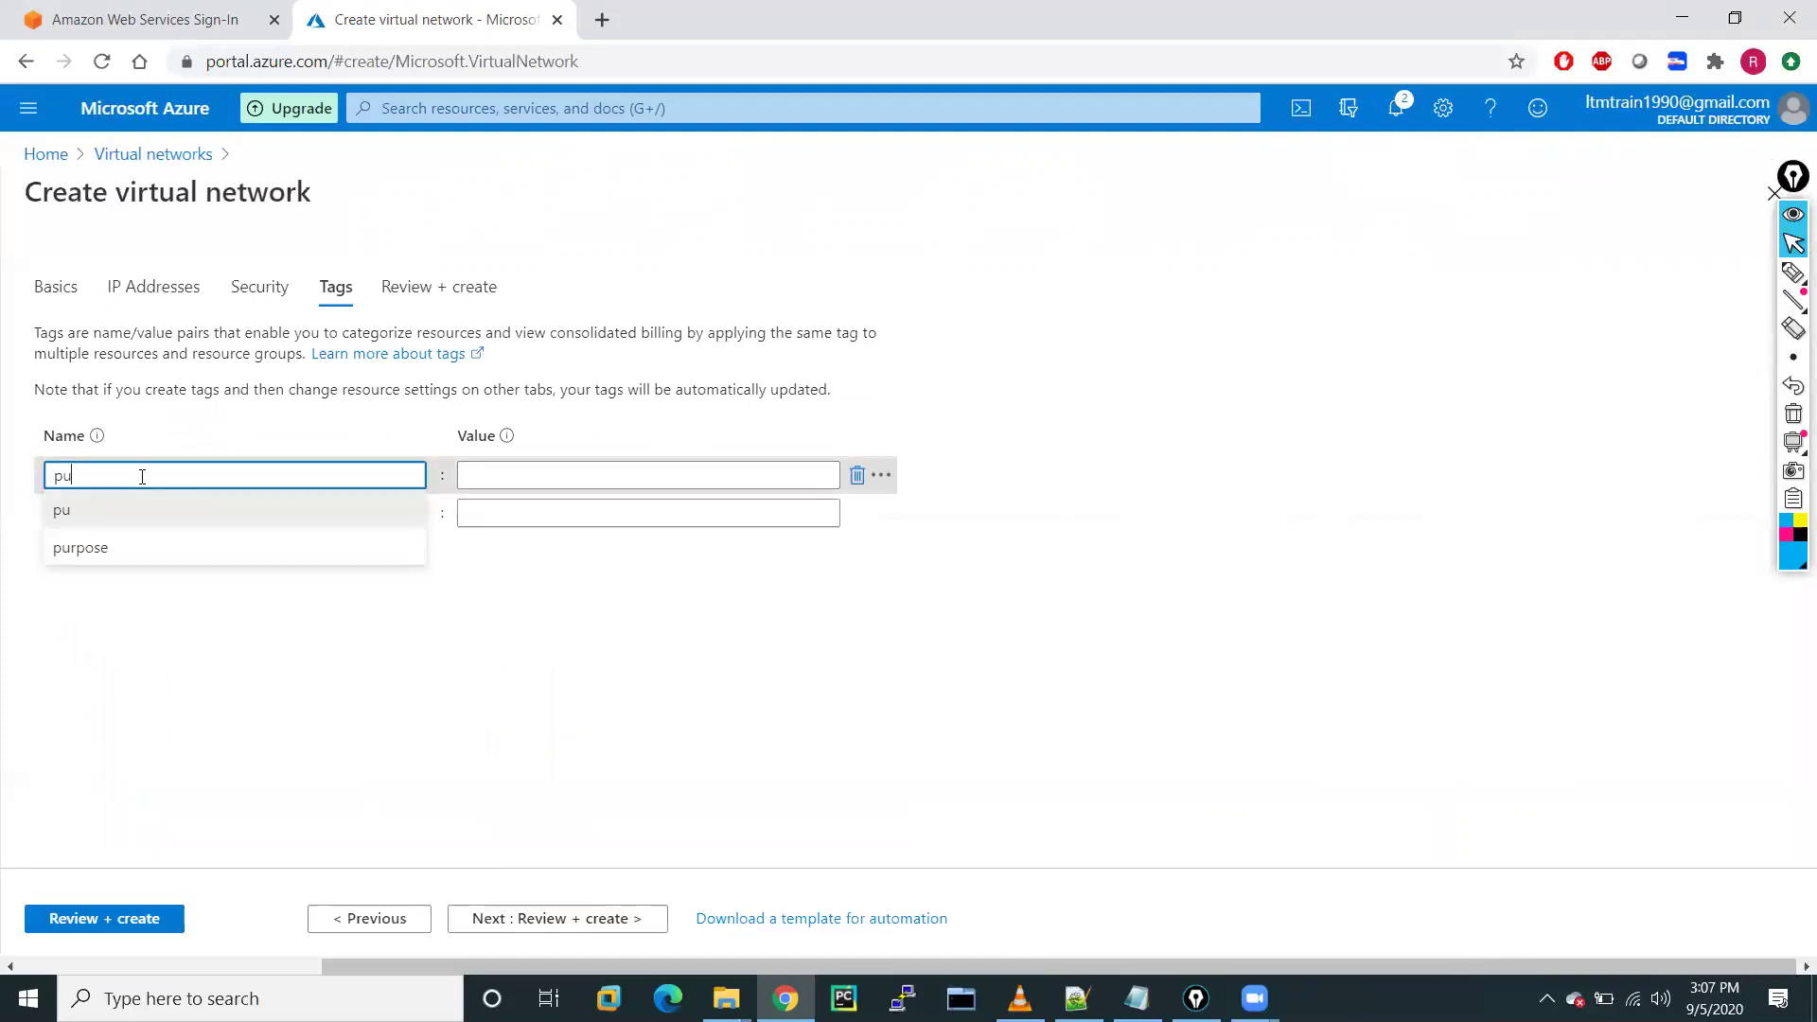
click(84, 548)
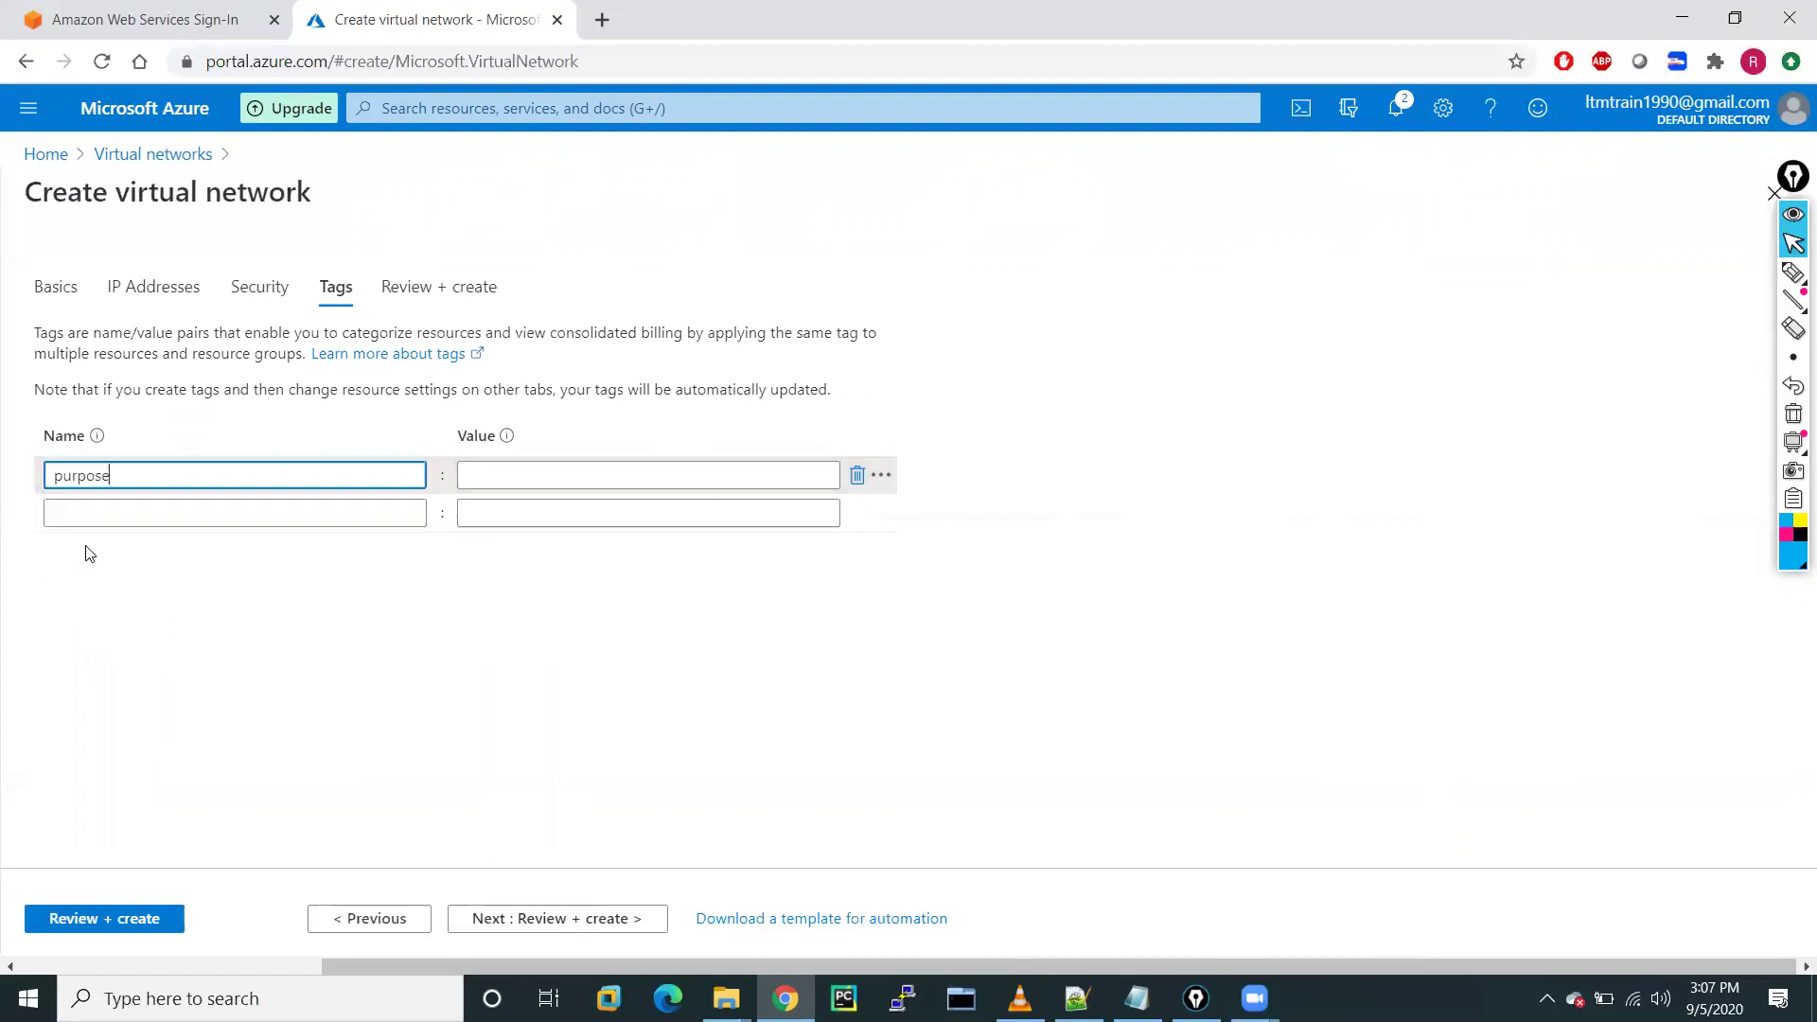
click(488, 470)
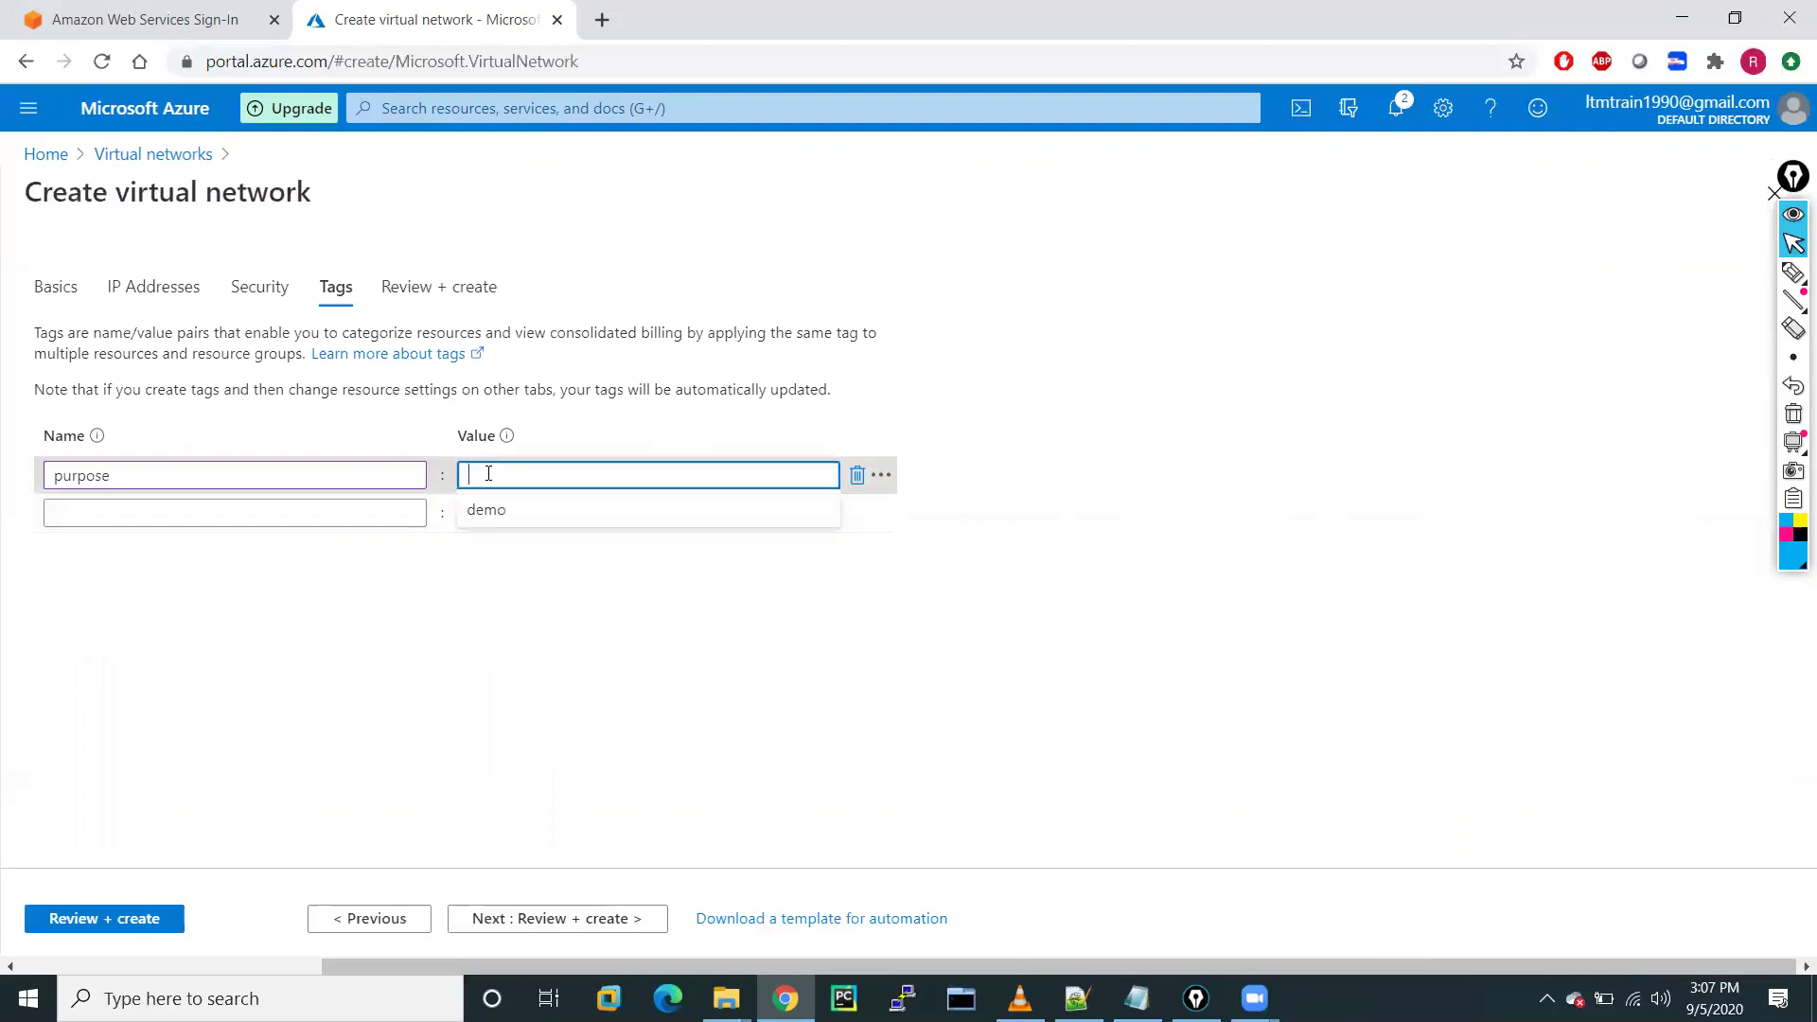
click(483, 510)
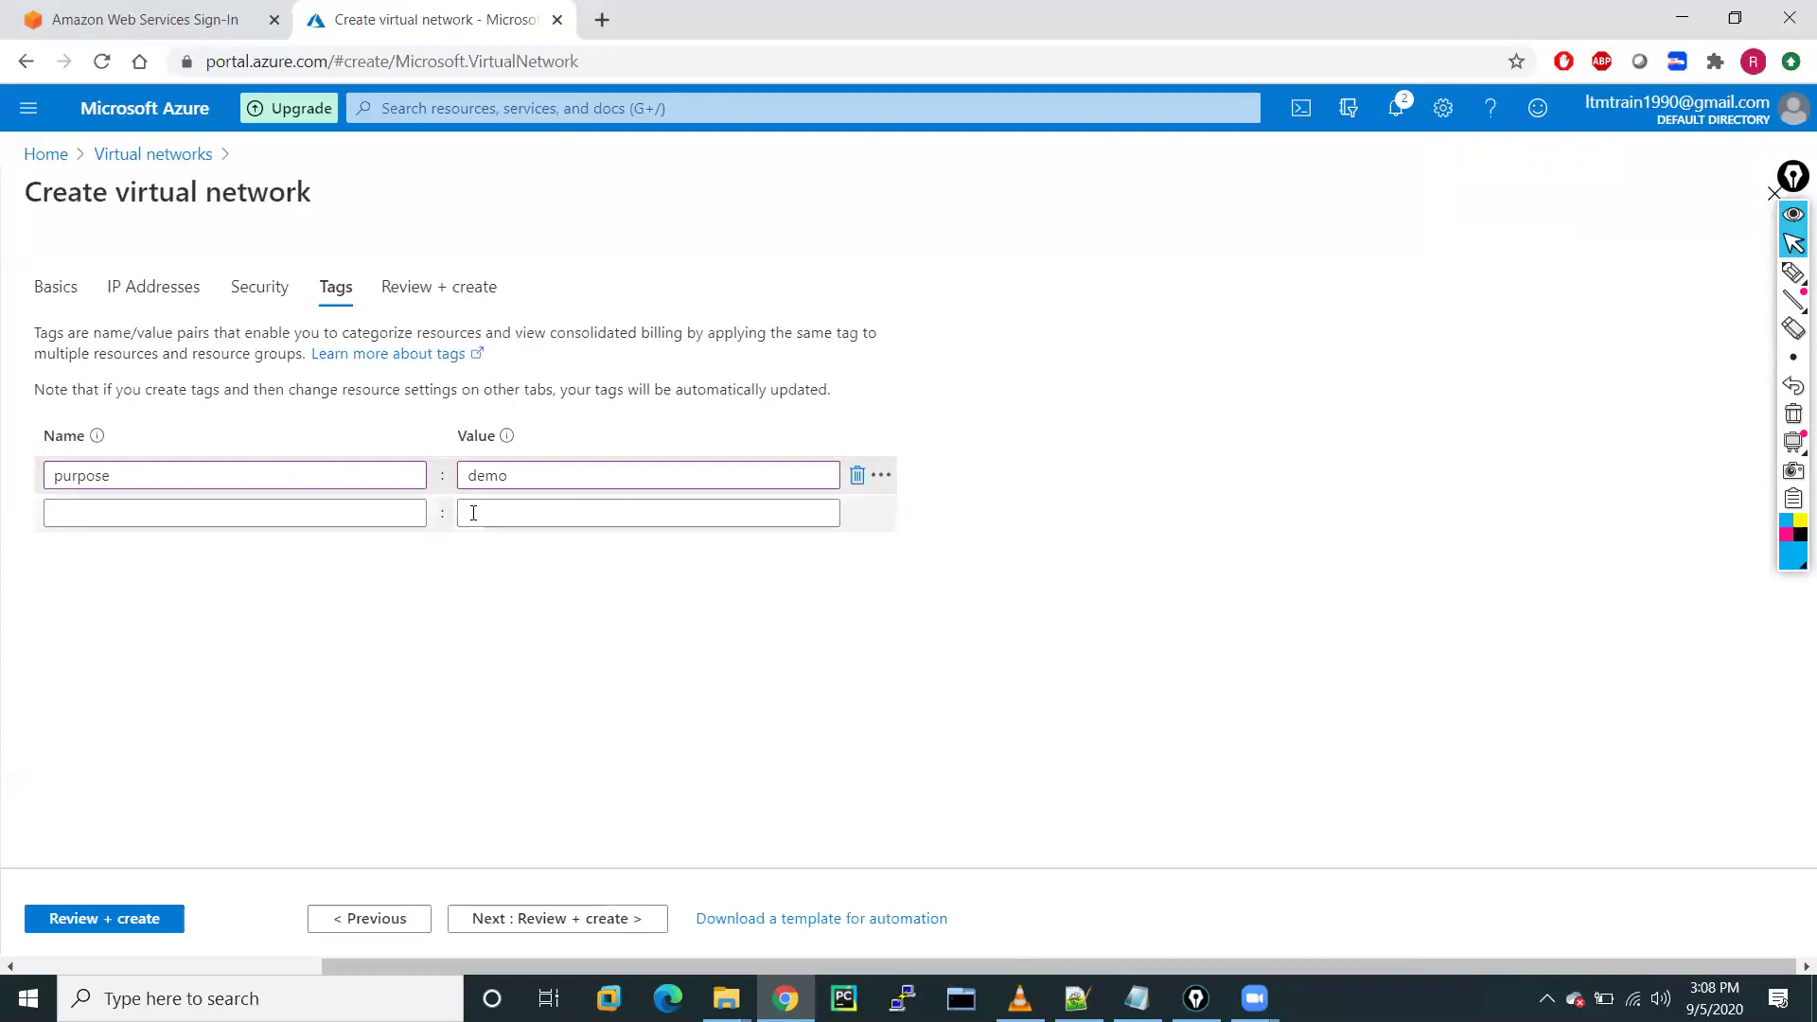
click(549, 914)
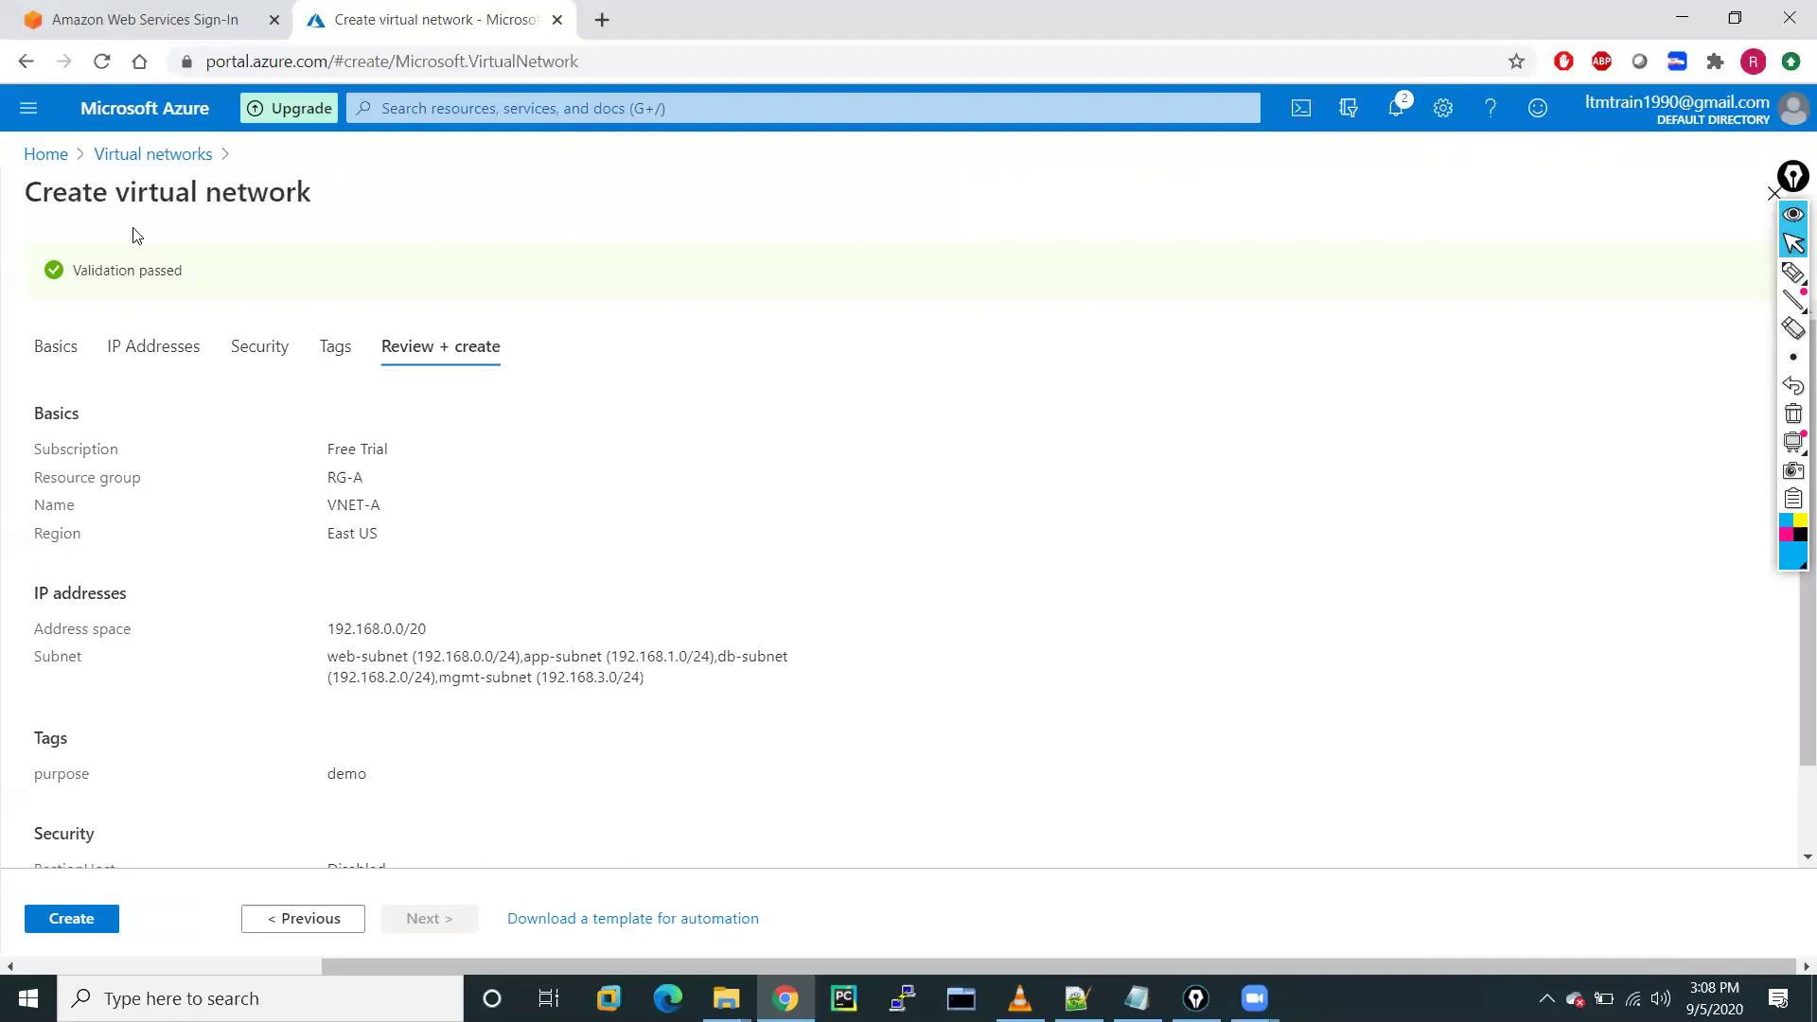
Create VNET-A, check its deployment in notifications, and open a new browser tab
click(58, 914)
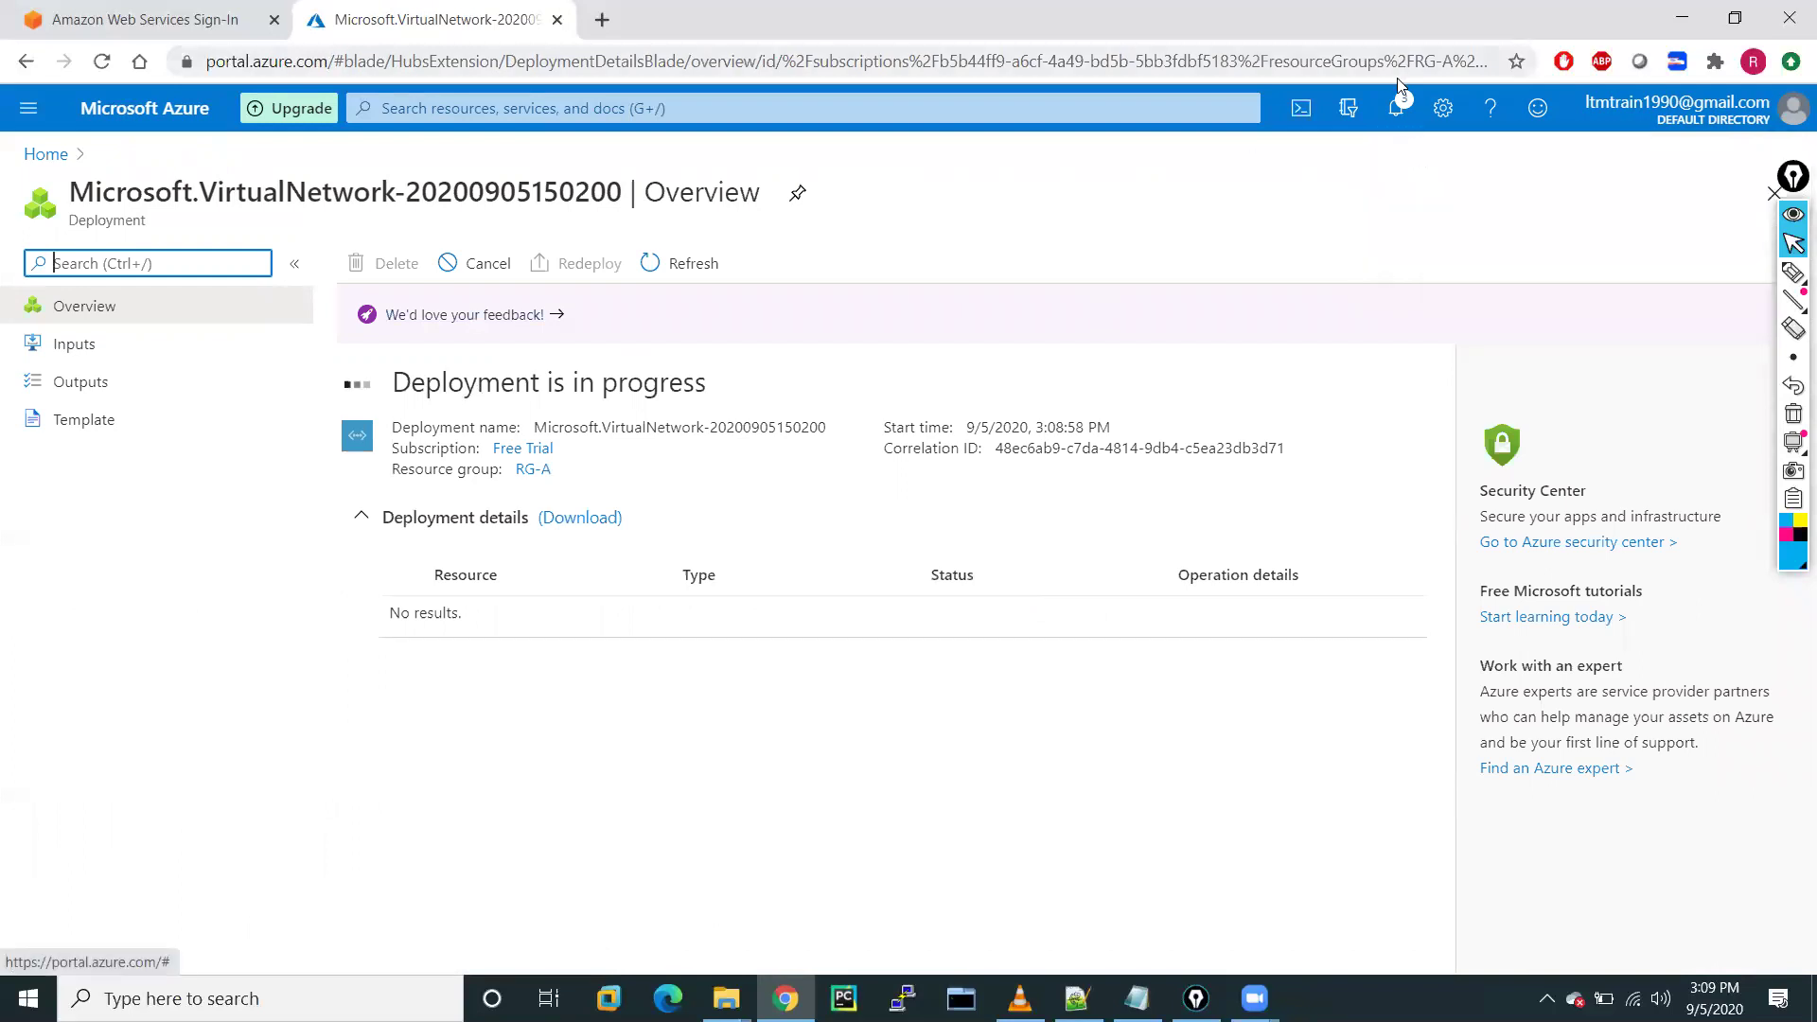
click(1396, 108)
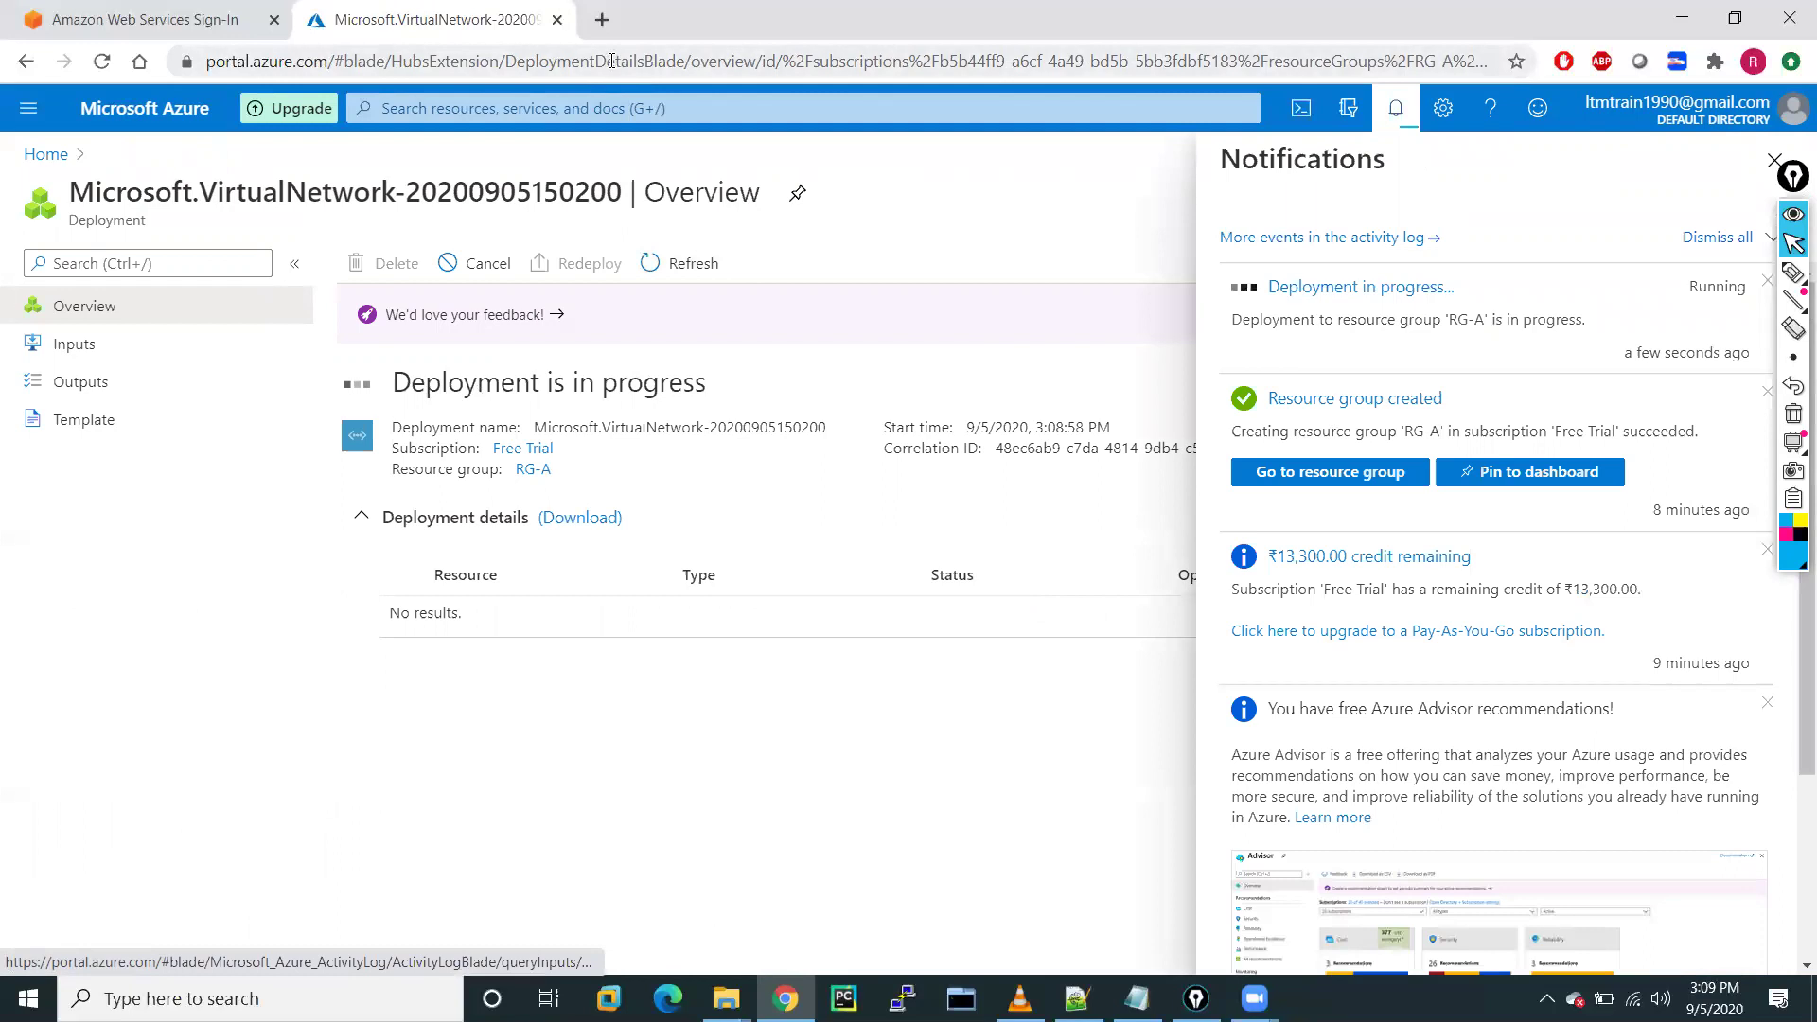
click(602, 19)
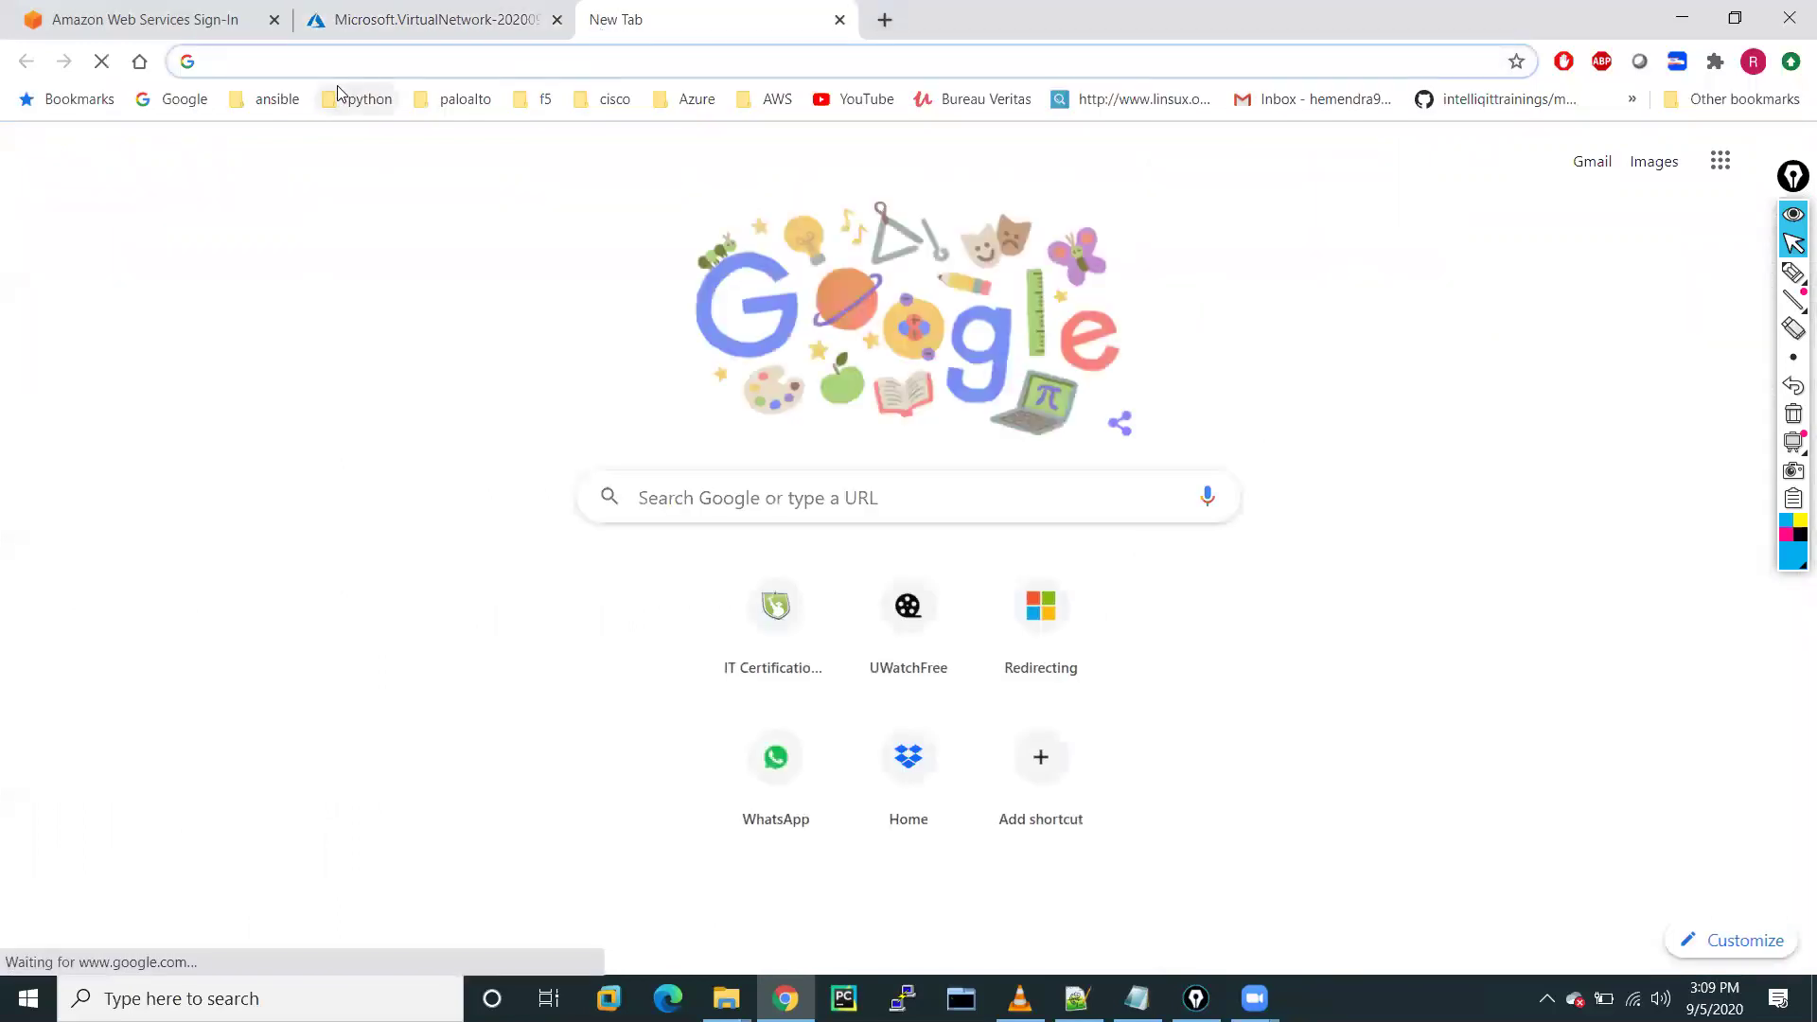
Search Google for 'how to create vnet in azure' using the suggested query
click(180, 99)
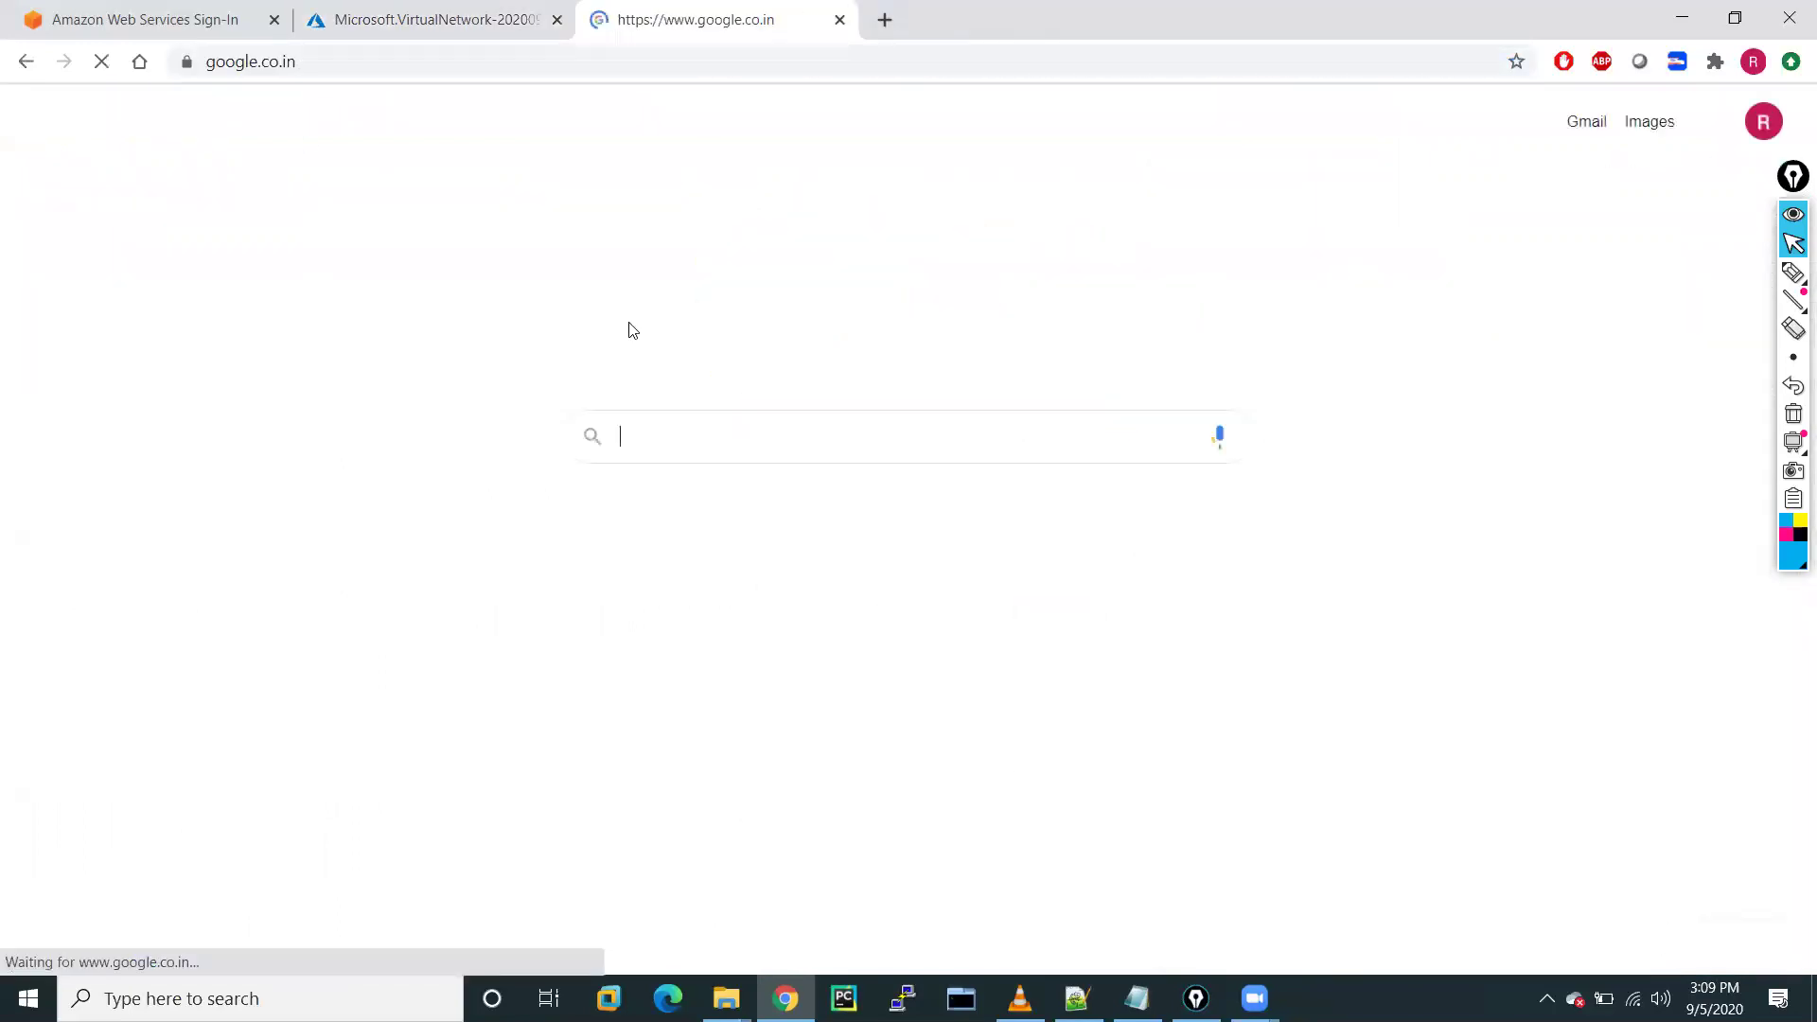
click(659, 451)
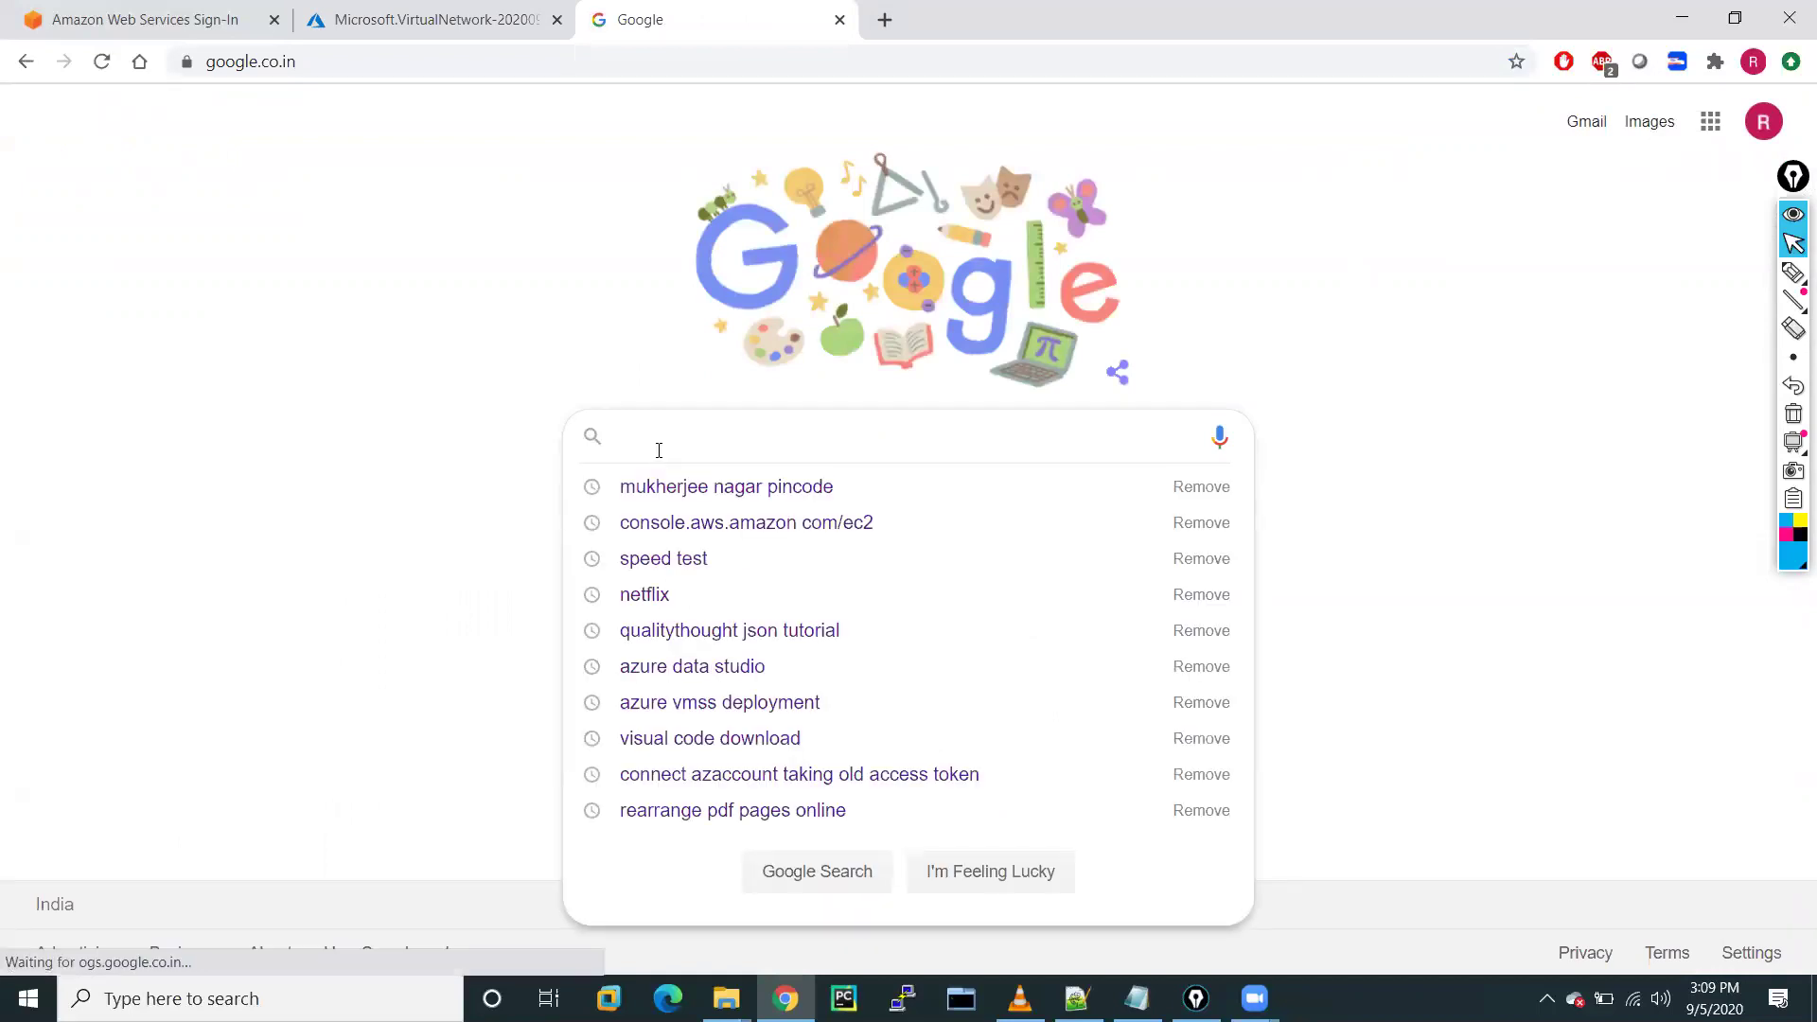
text(how )
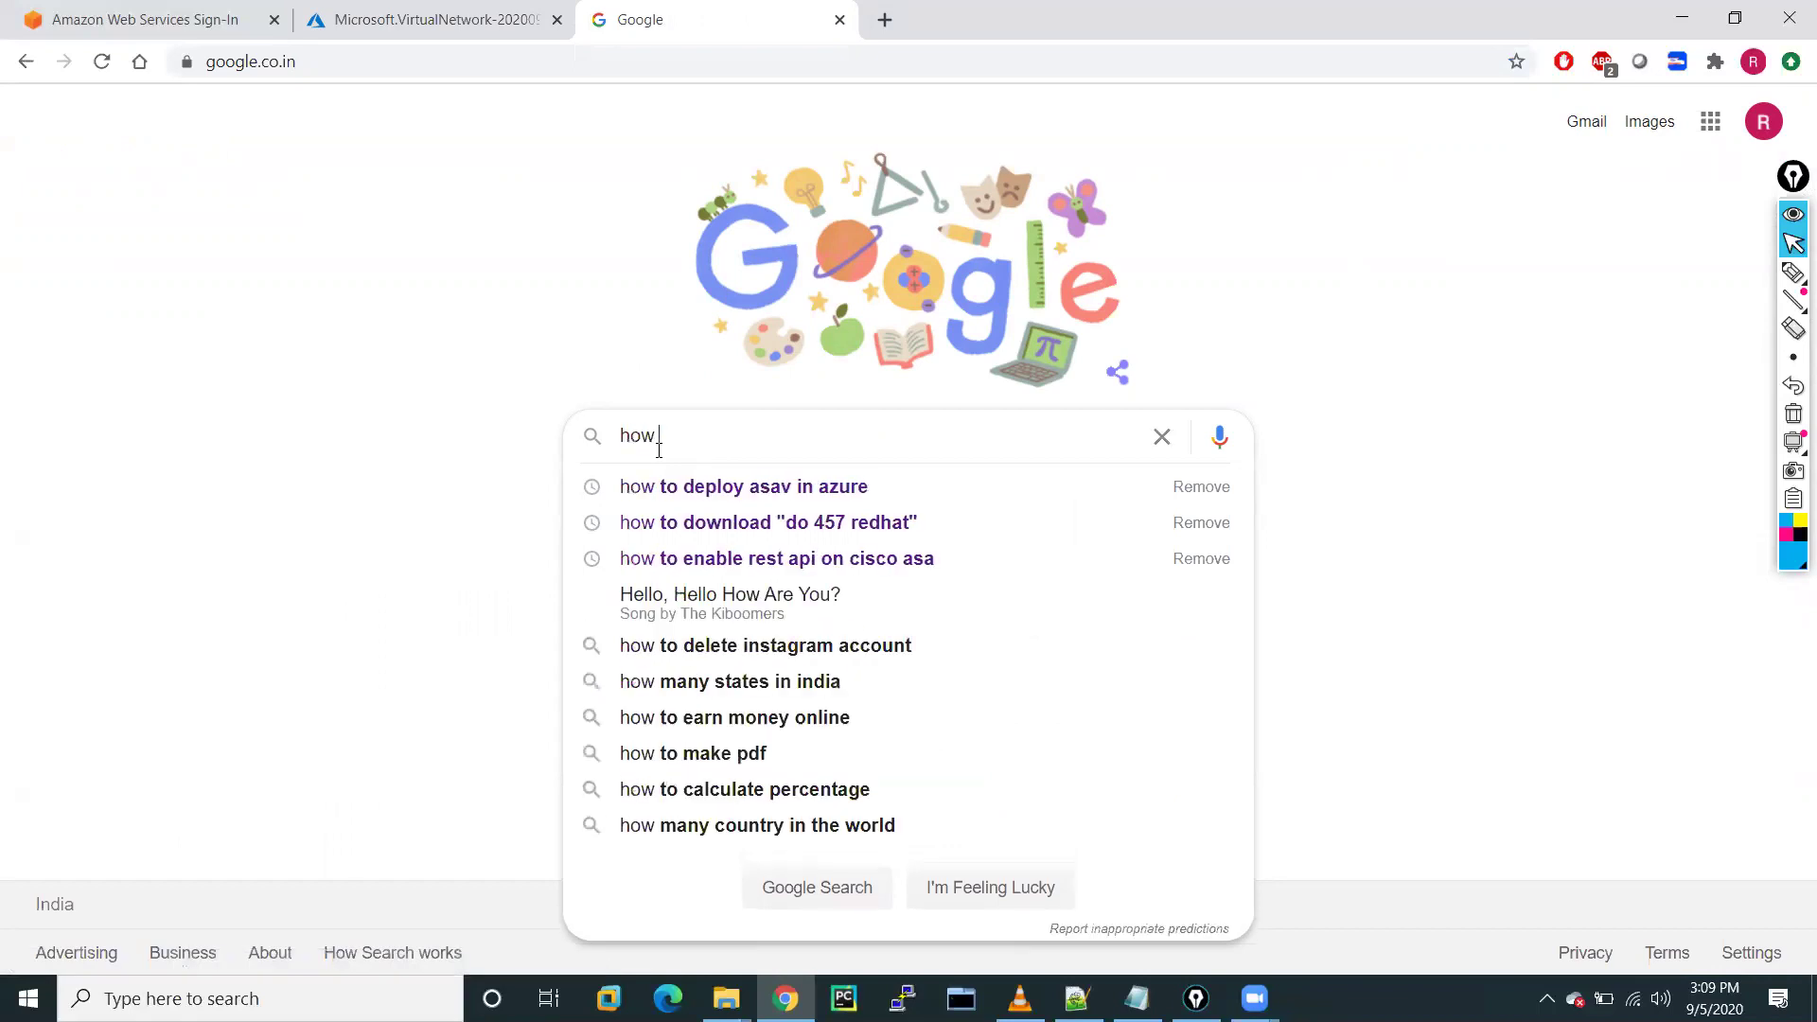
text(to create )
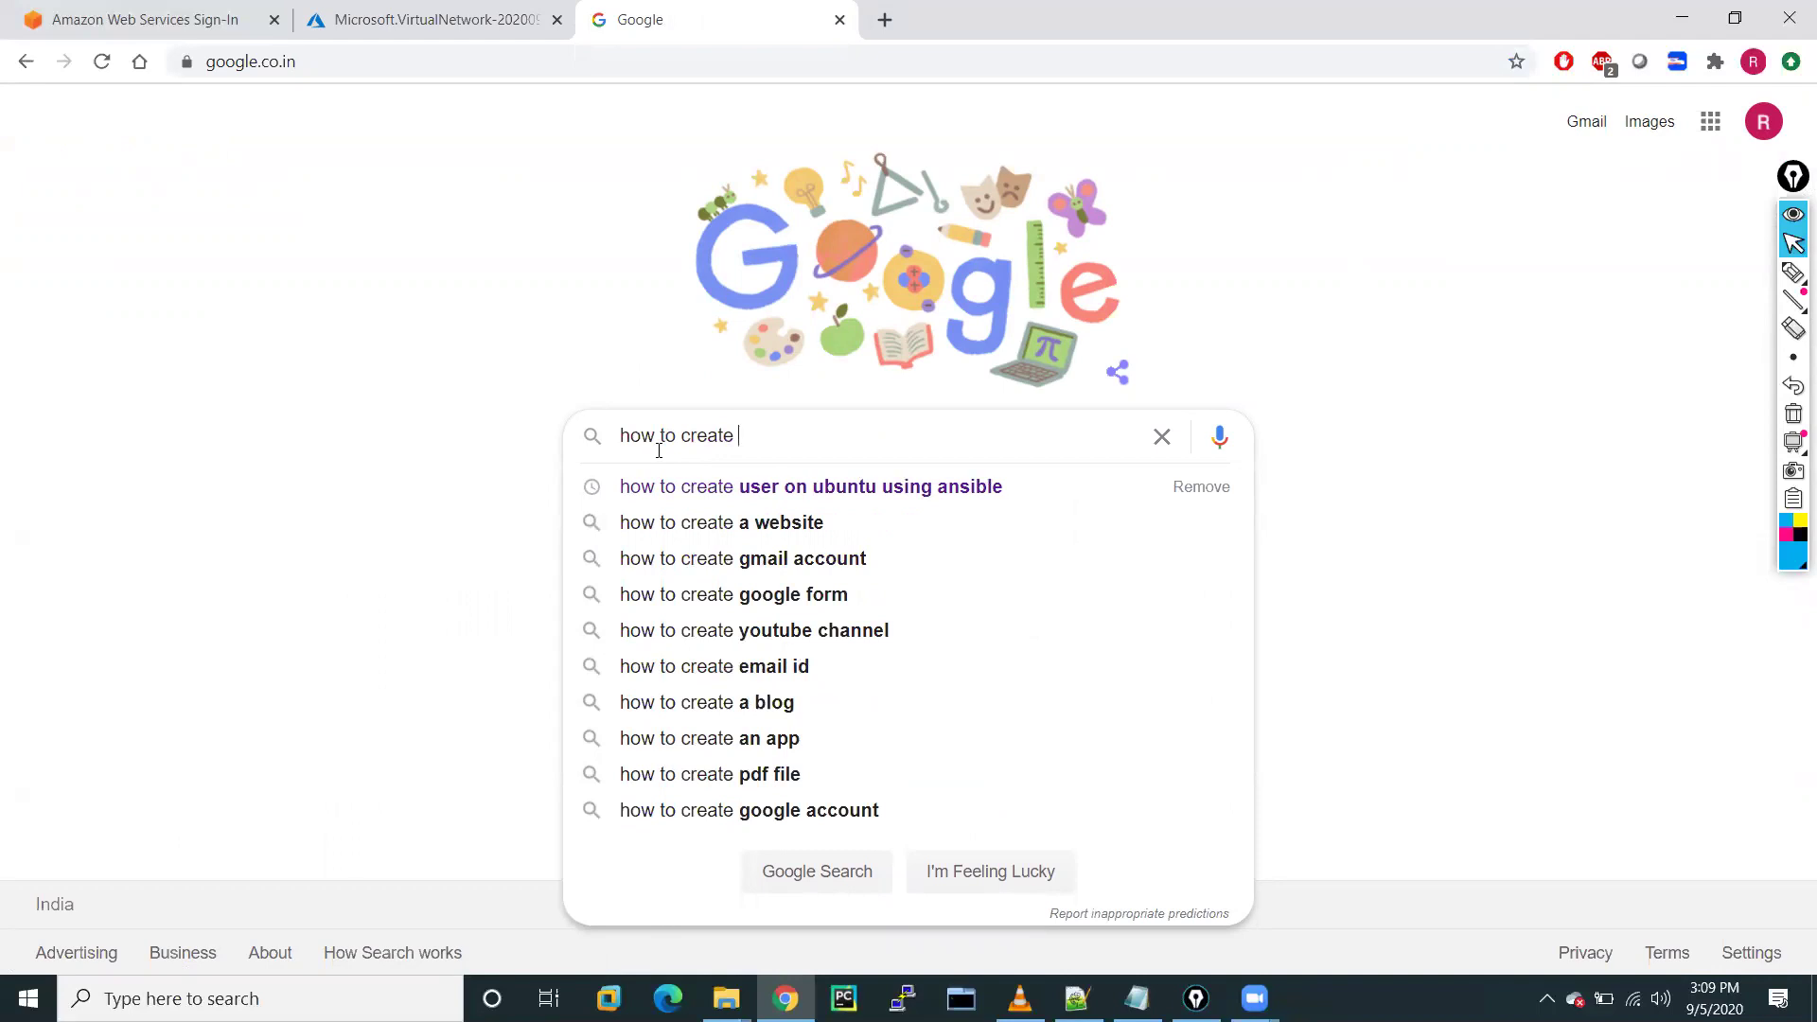
text(vnet)
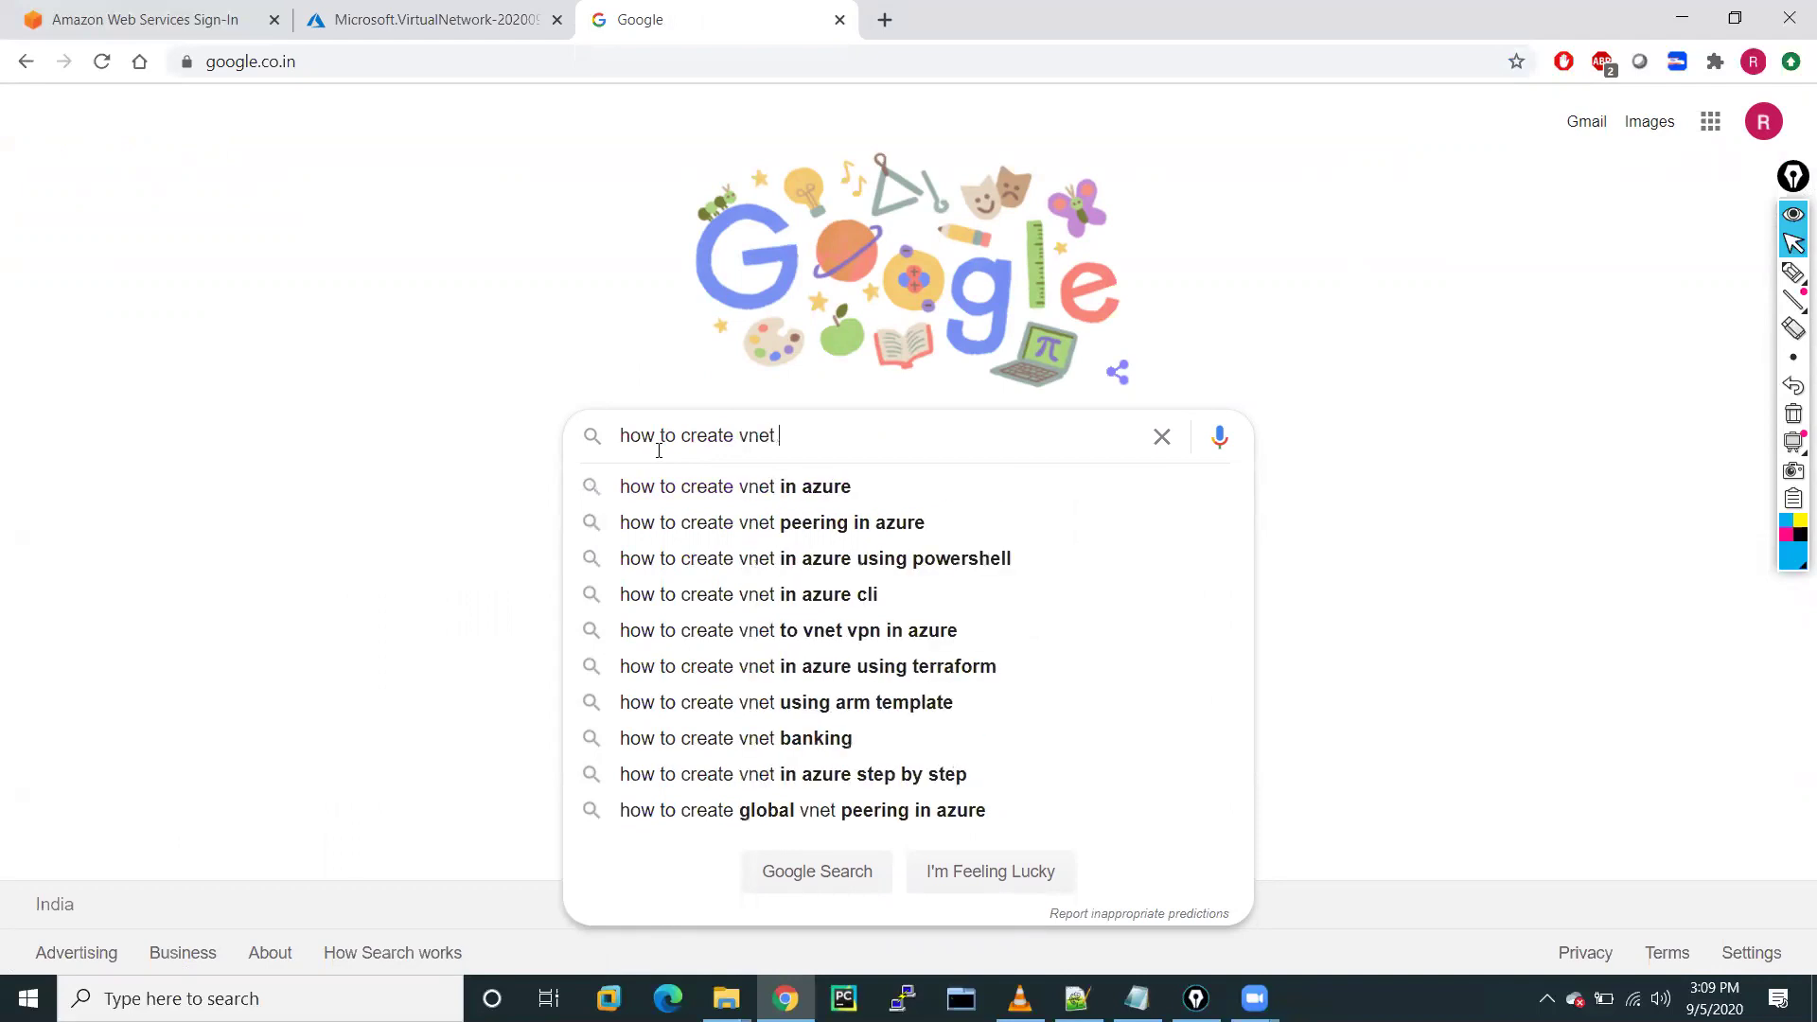
click(710, 486)
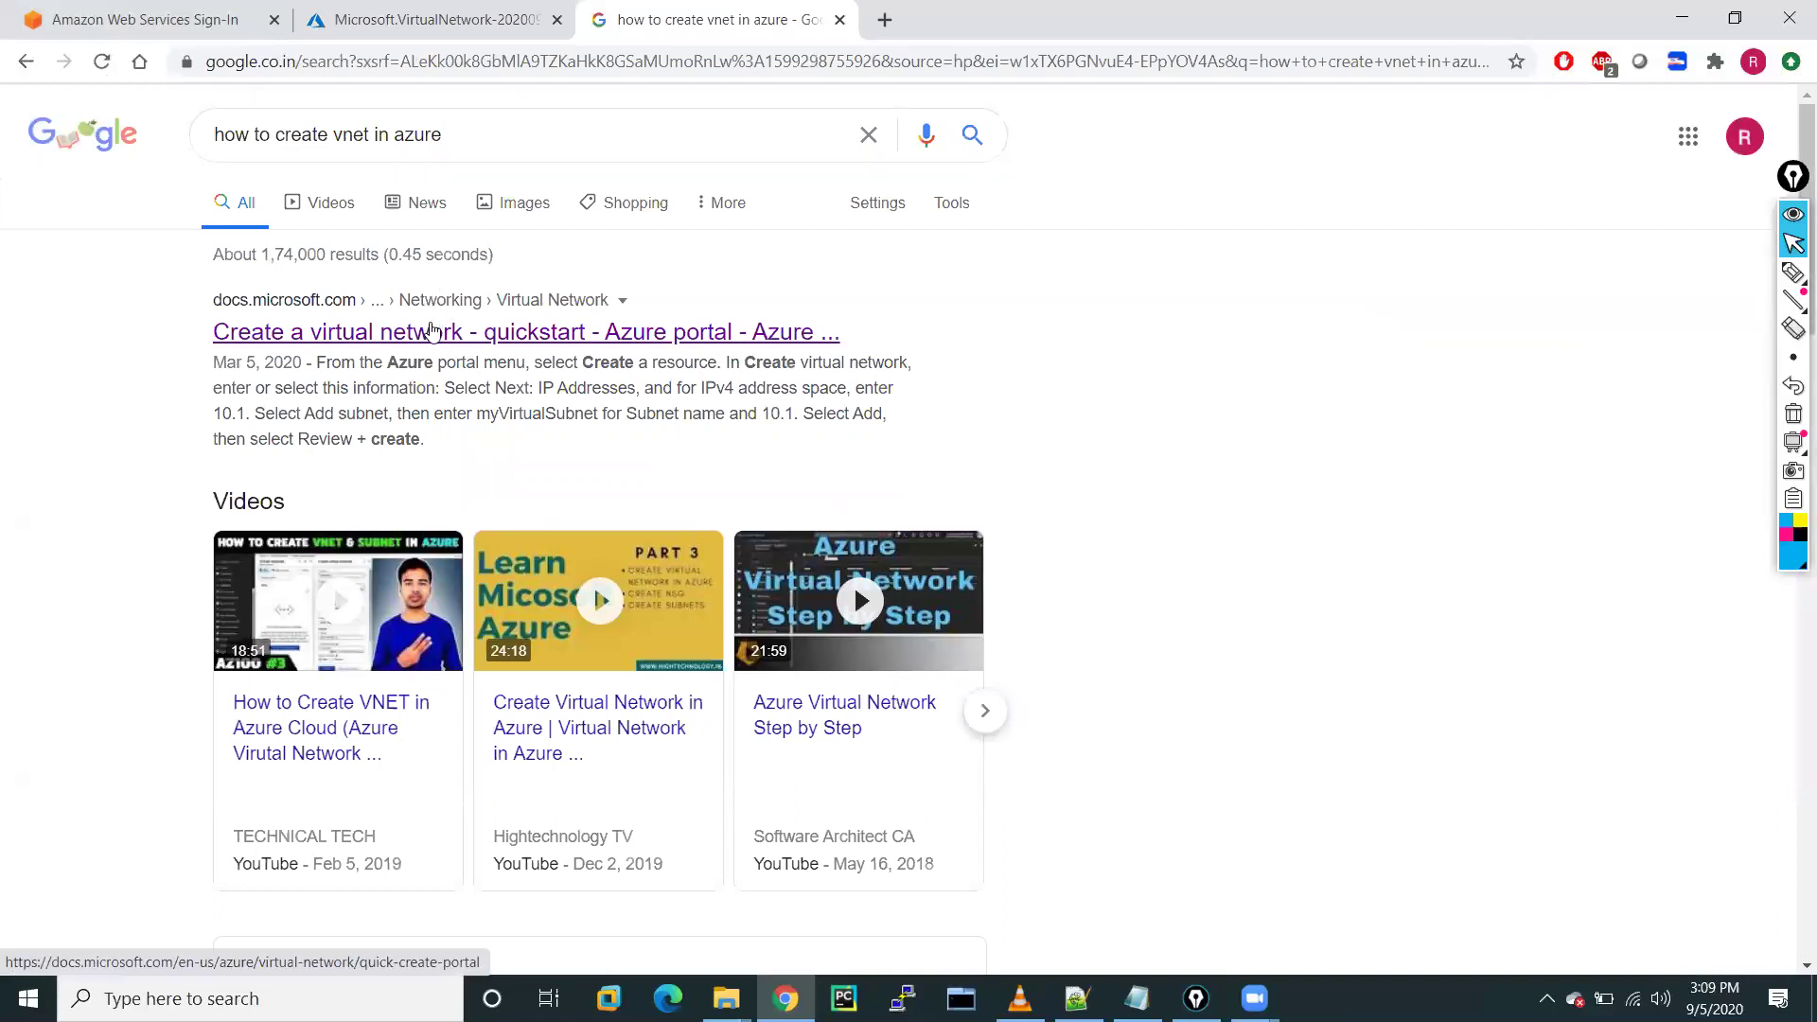
Open Microsoft's Create a virtual network quickstart and scroll through it
click(431, 333)
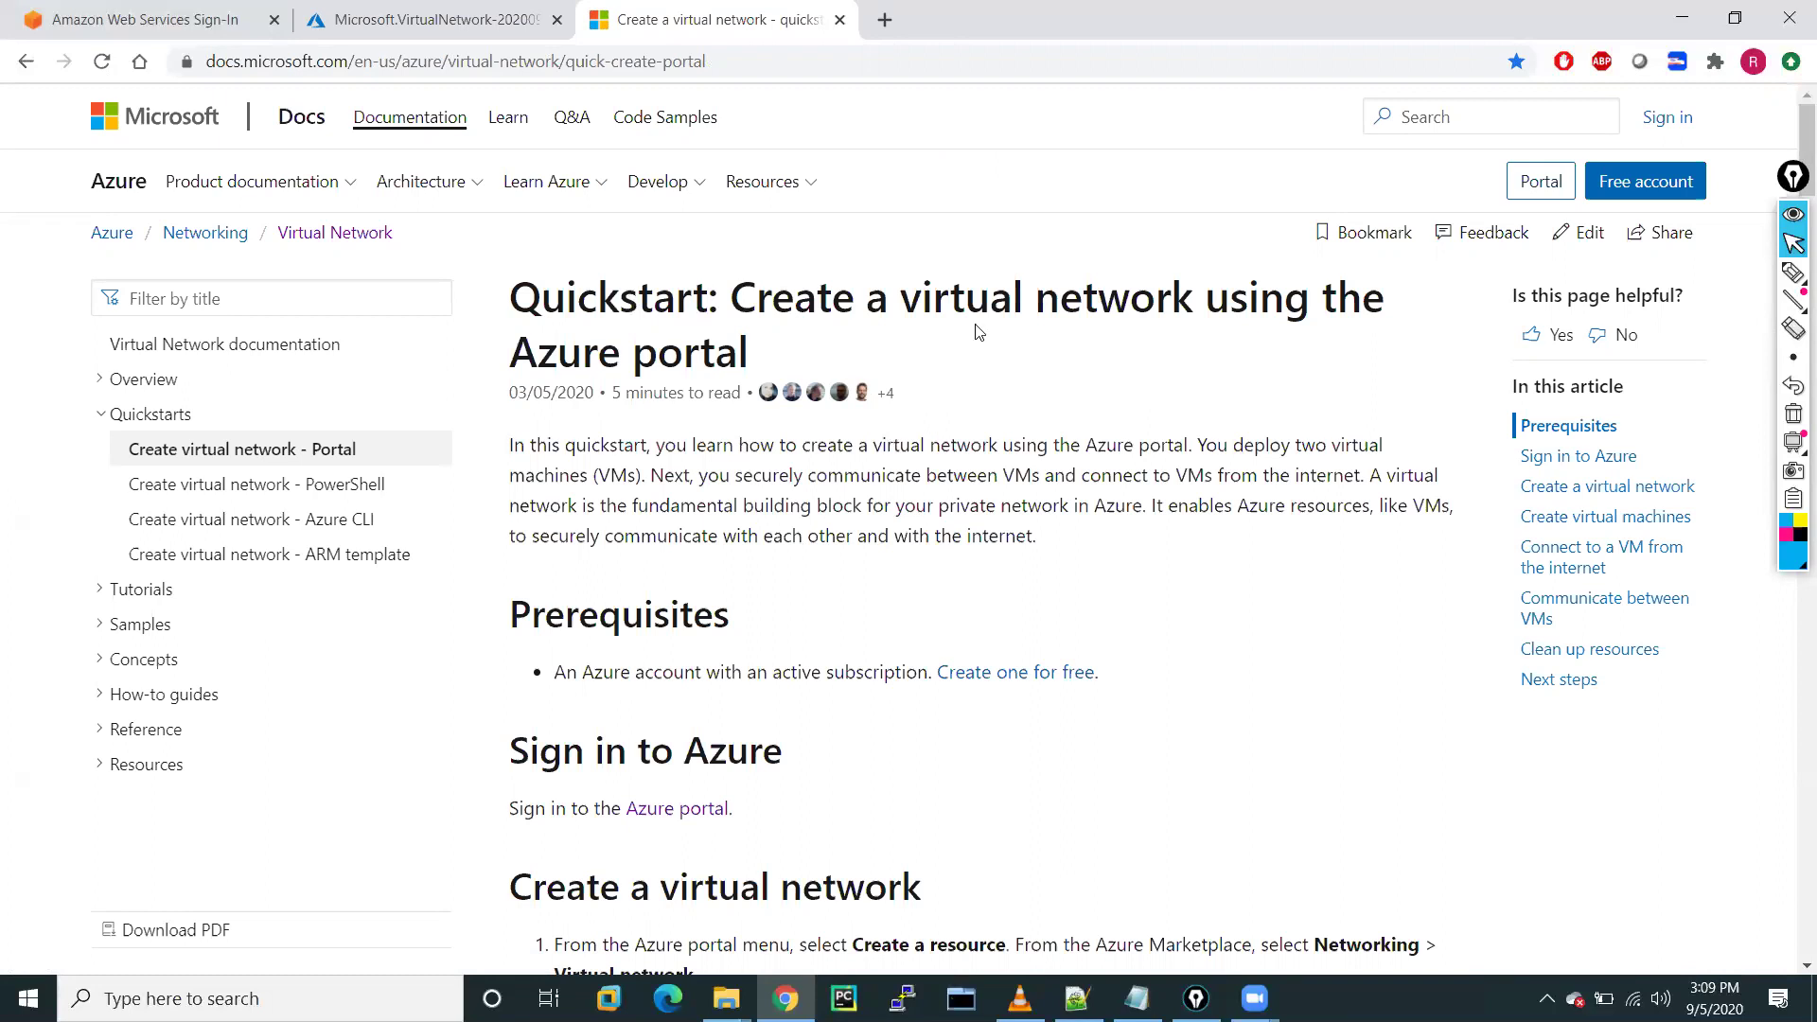
scroll(987, 653, down, 9)
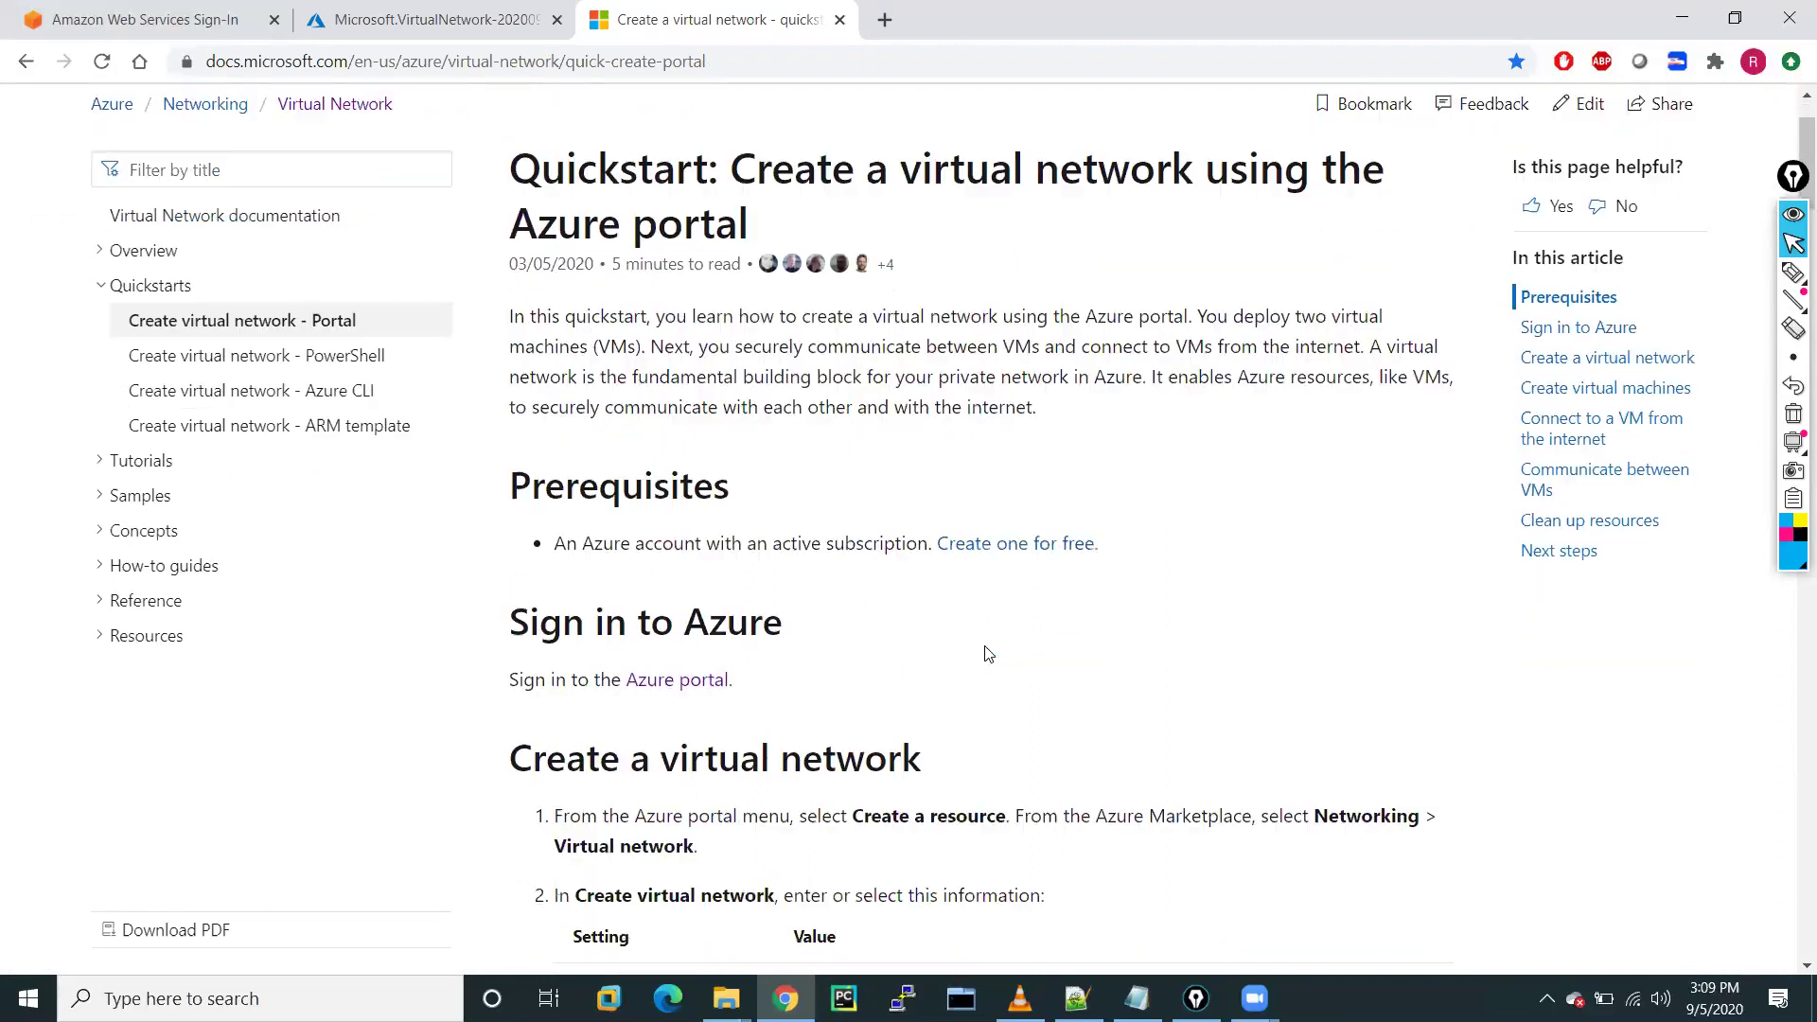
scroll(987, 653, down, 2)
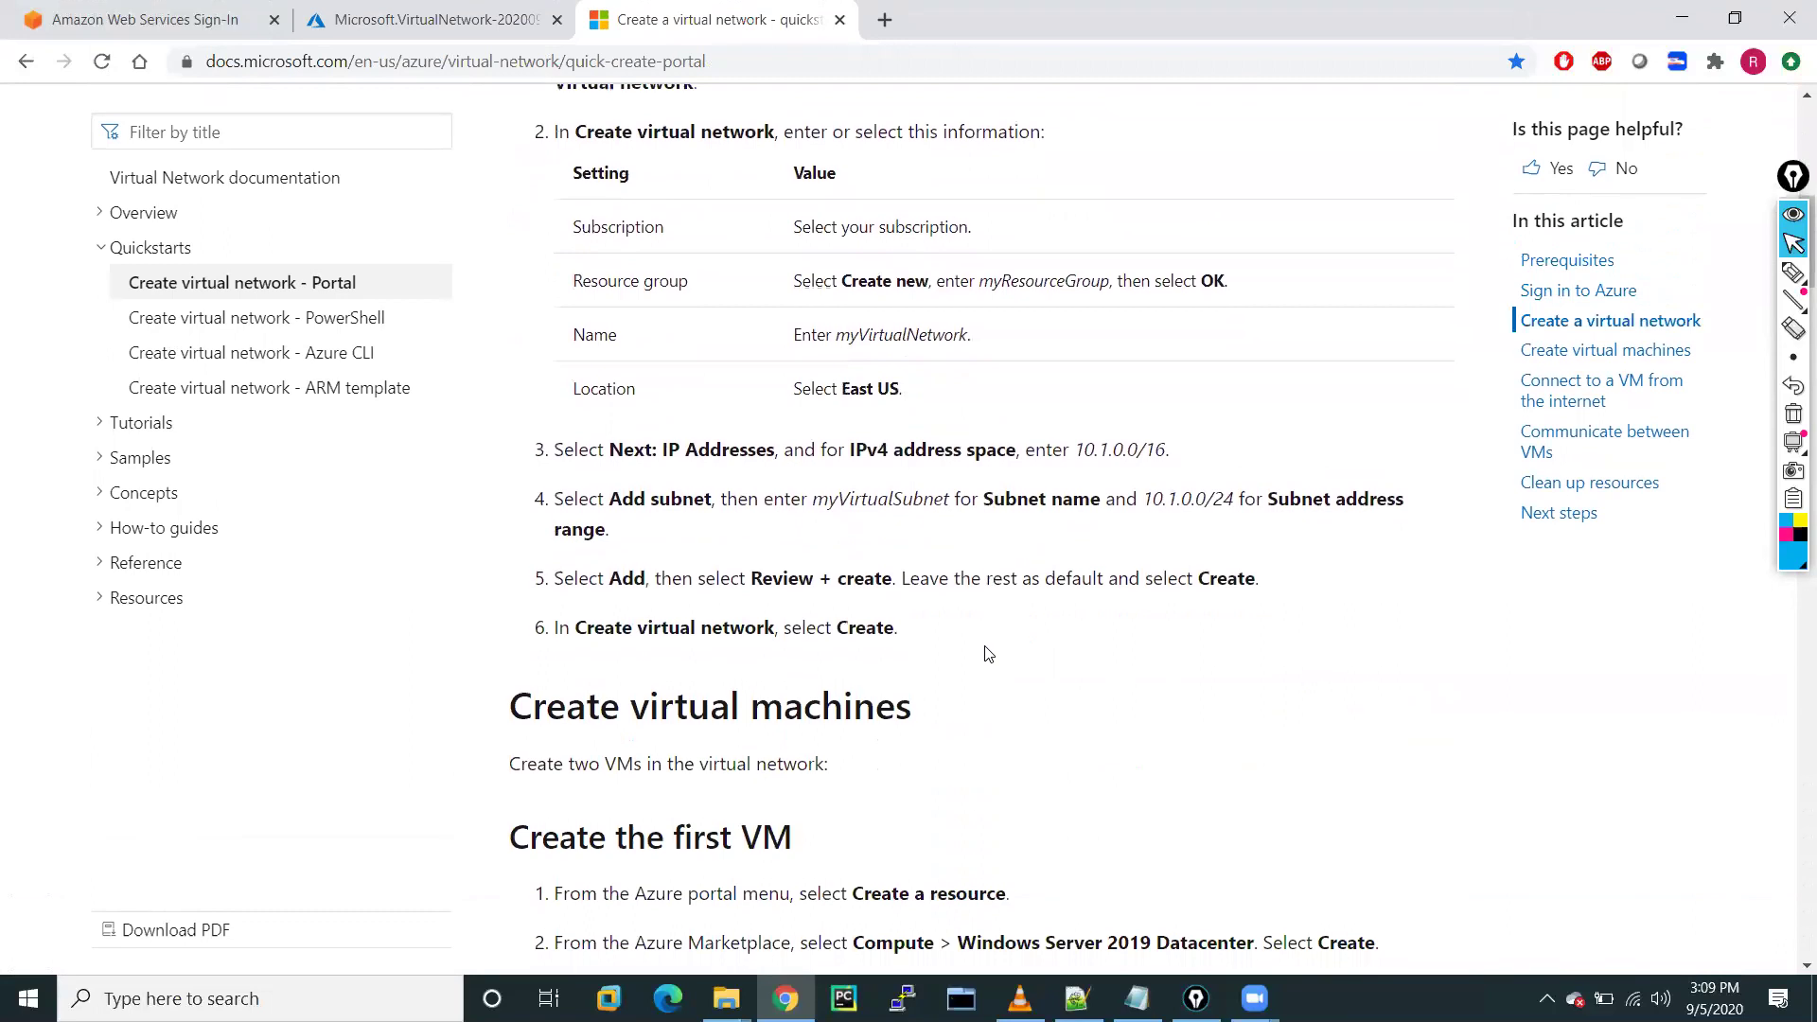
scroll(987, 653, up, 3)
scroll(987, 653, down, 1)
scroll(987, 653, up, 4)
scroll(987, 653, down, 9)
scroll(987, 653, down, 16)
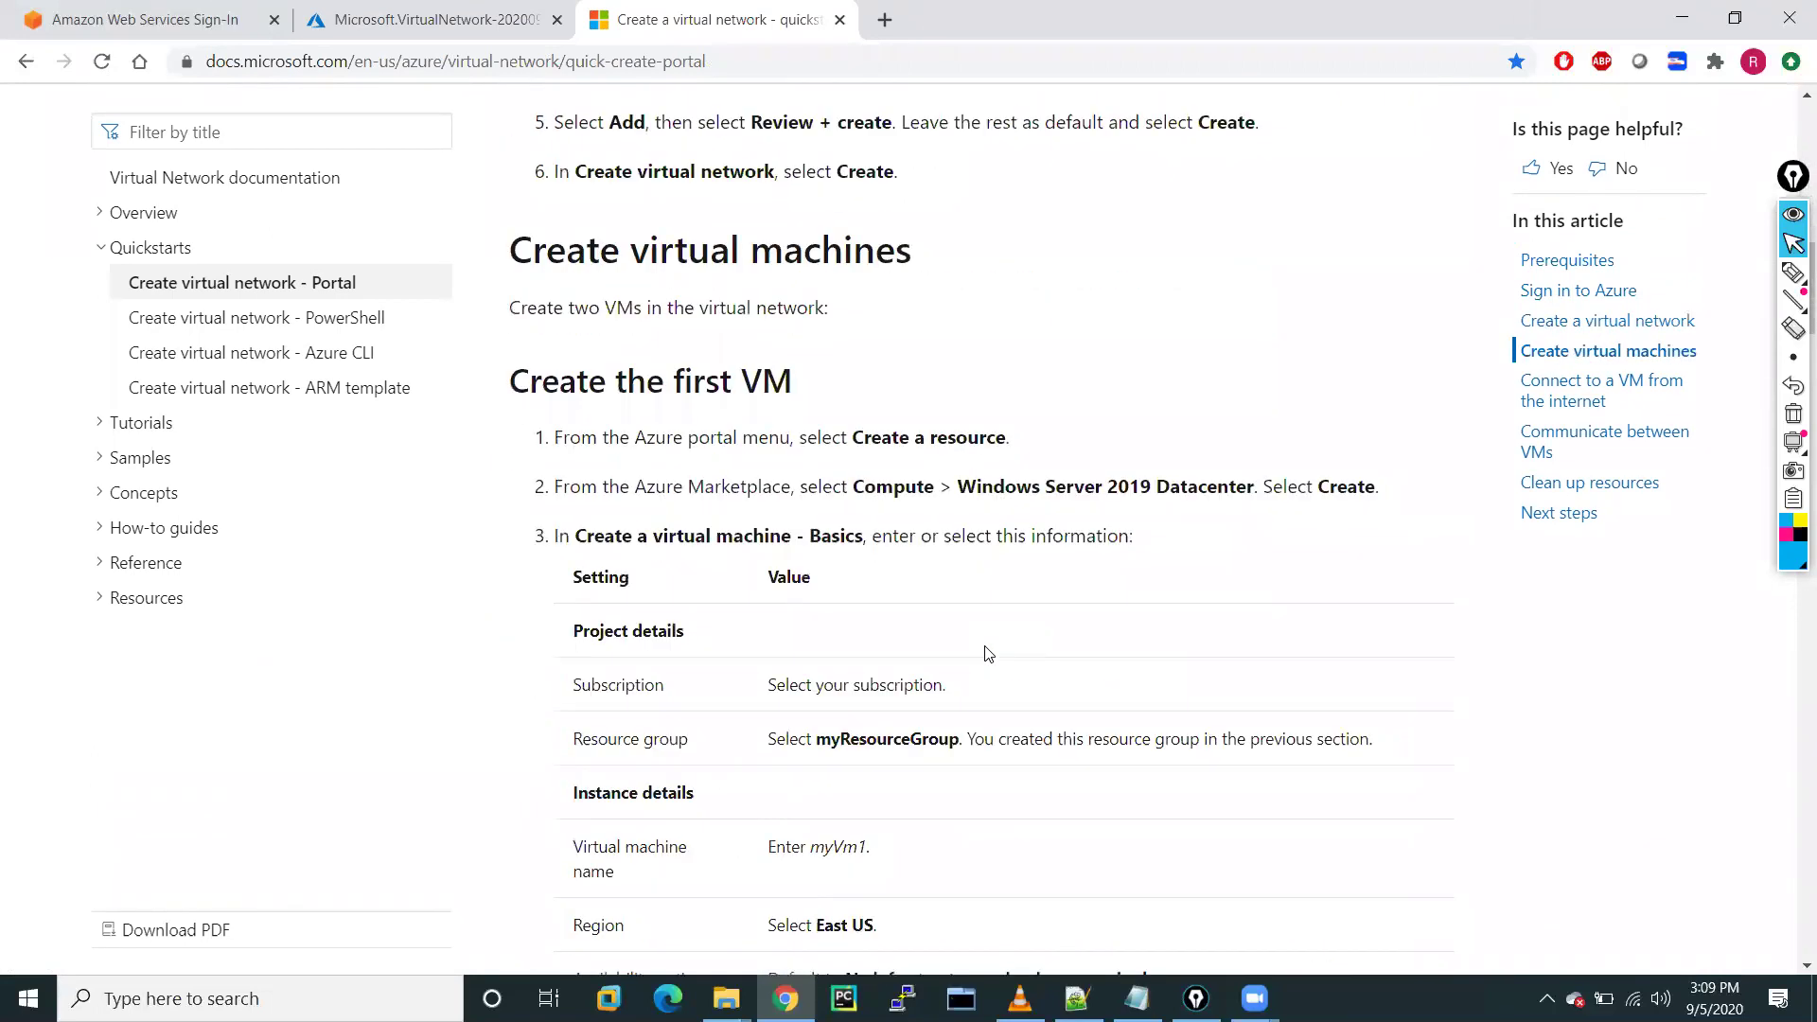
scroll(987, 653, down, 20)
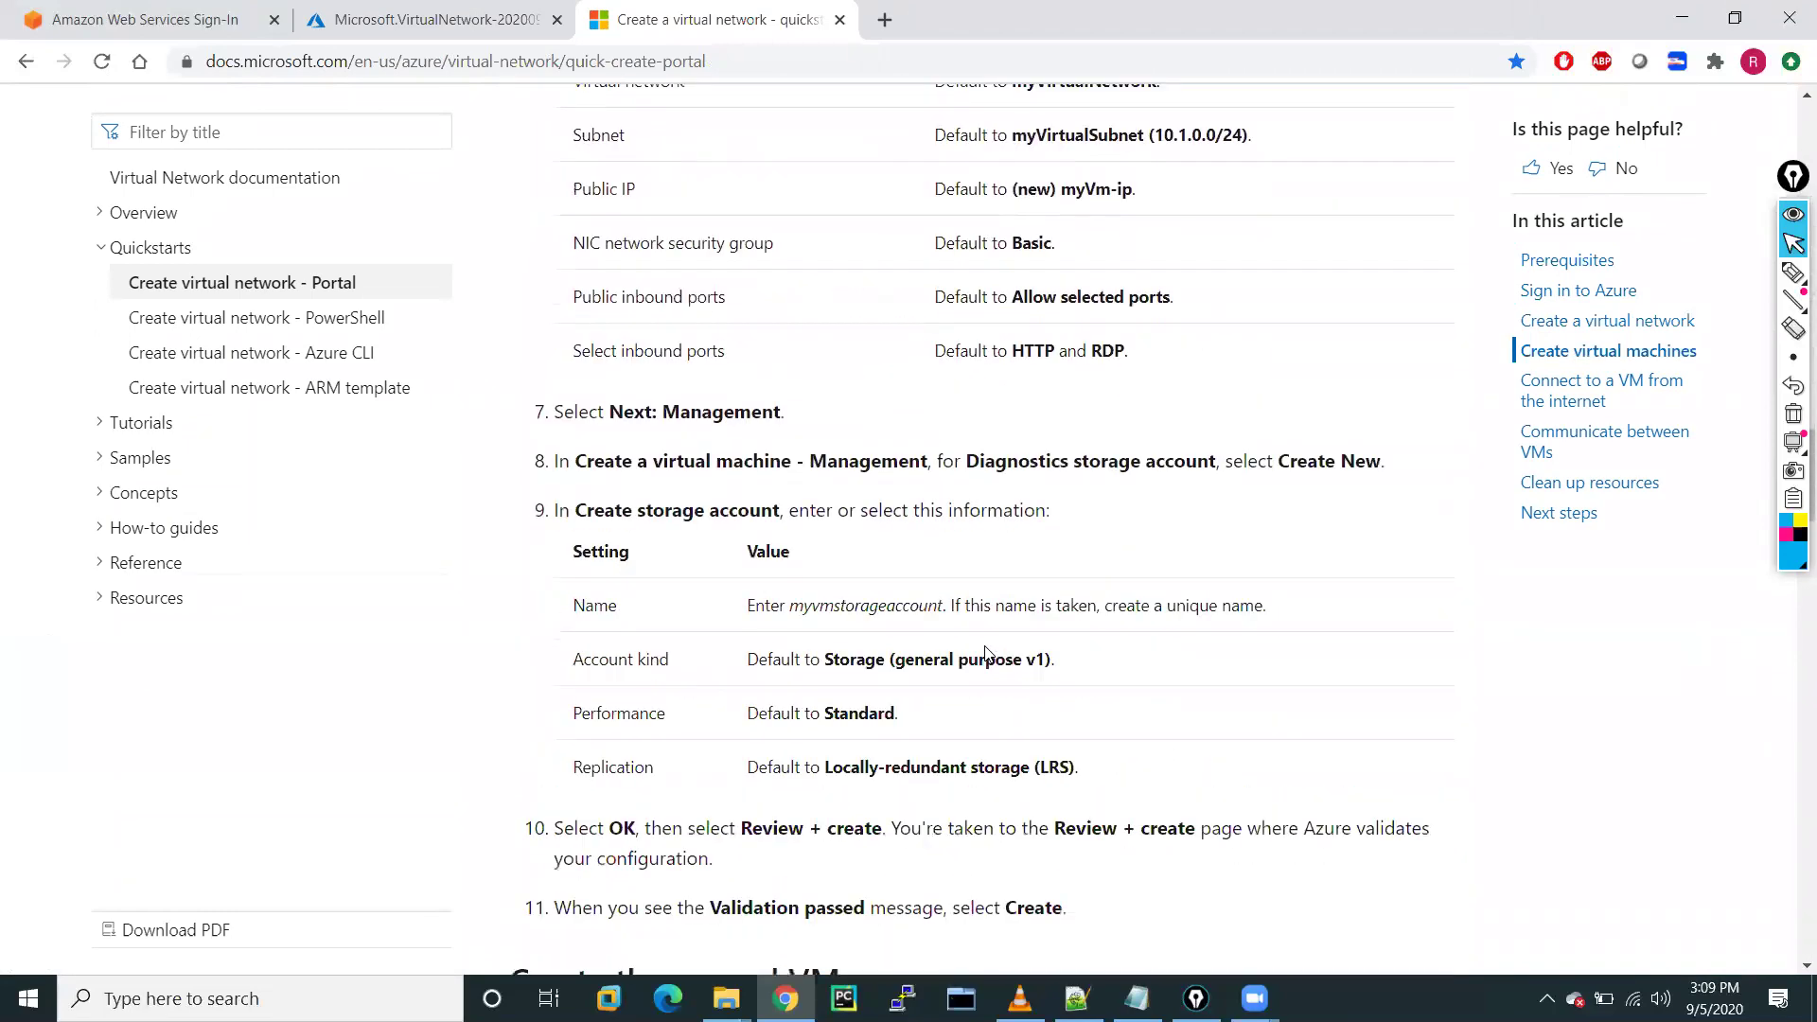
Expand Reference in the docs sidebar and open the Azure CLI az network reference
scroll(987, 653, up, 20)
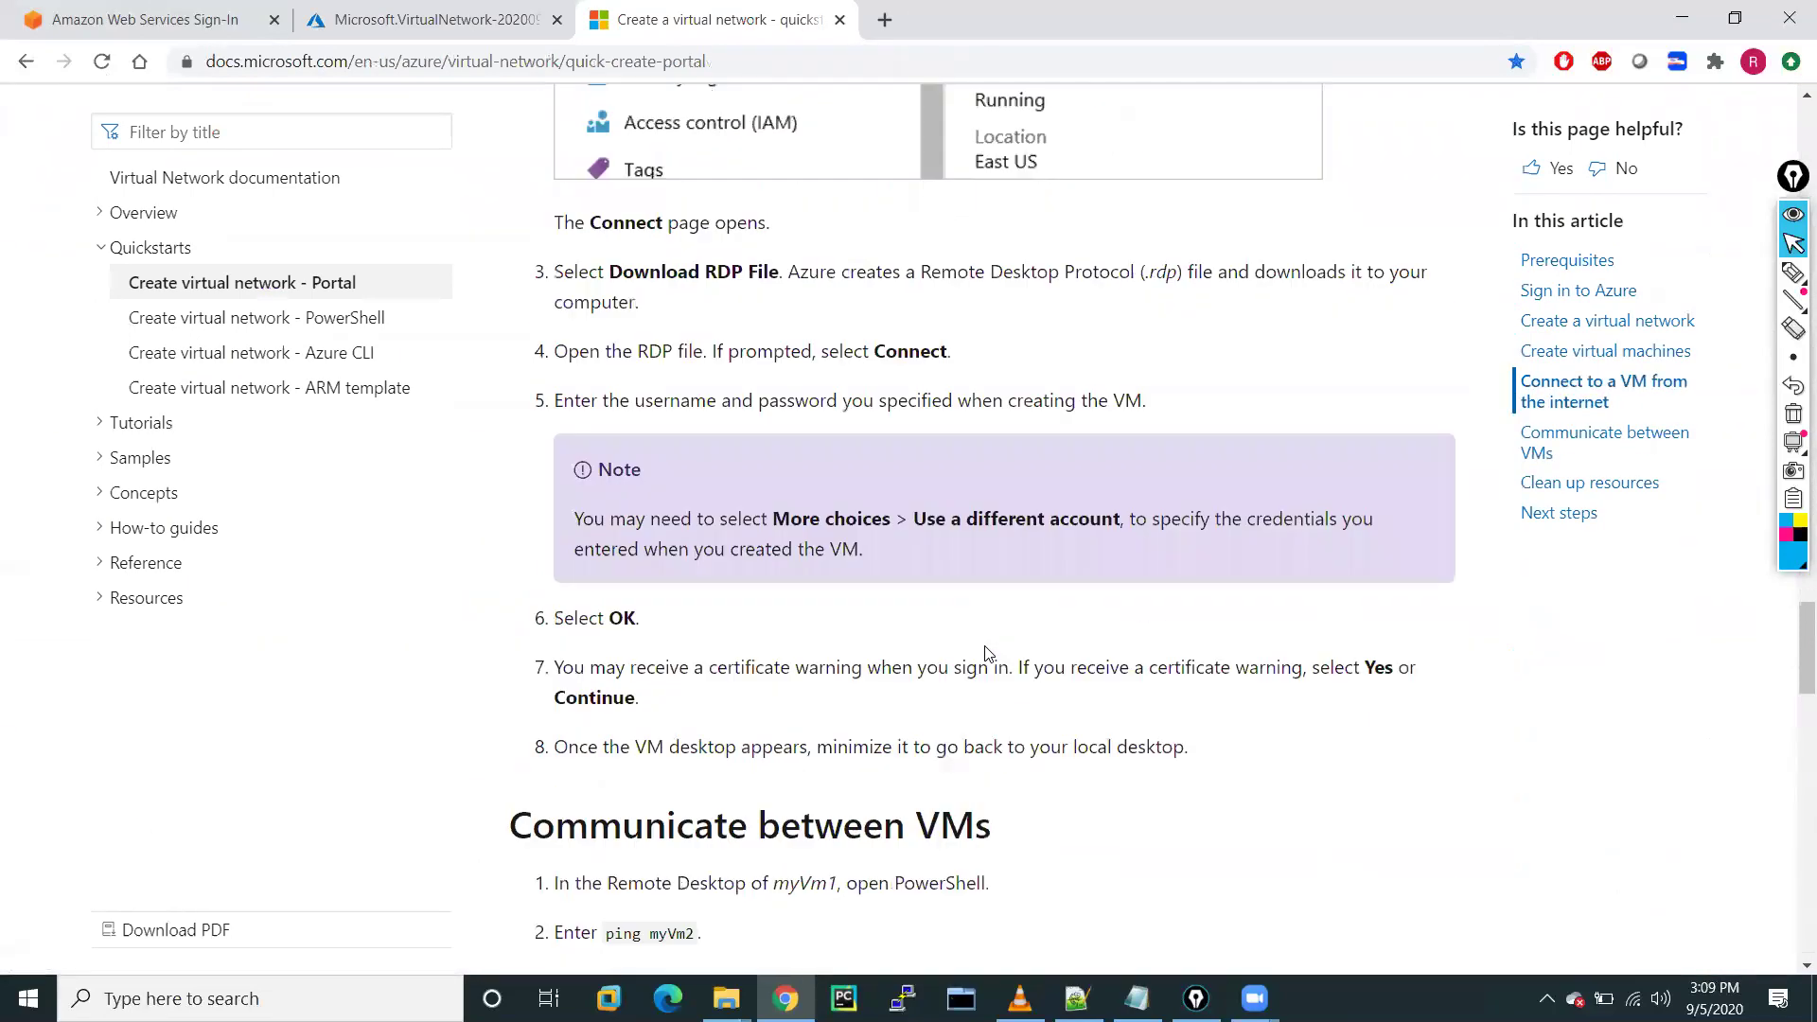
click(138, 567)
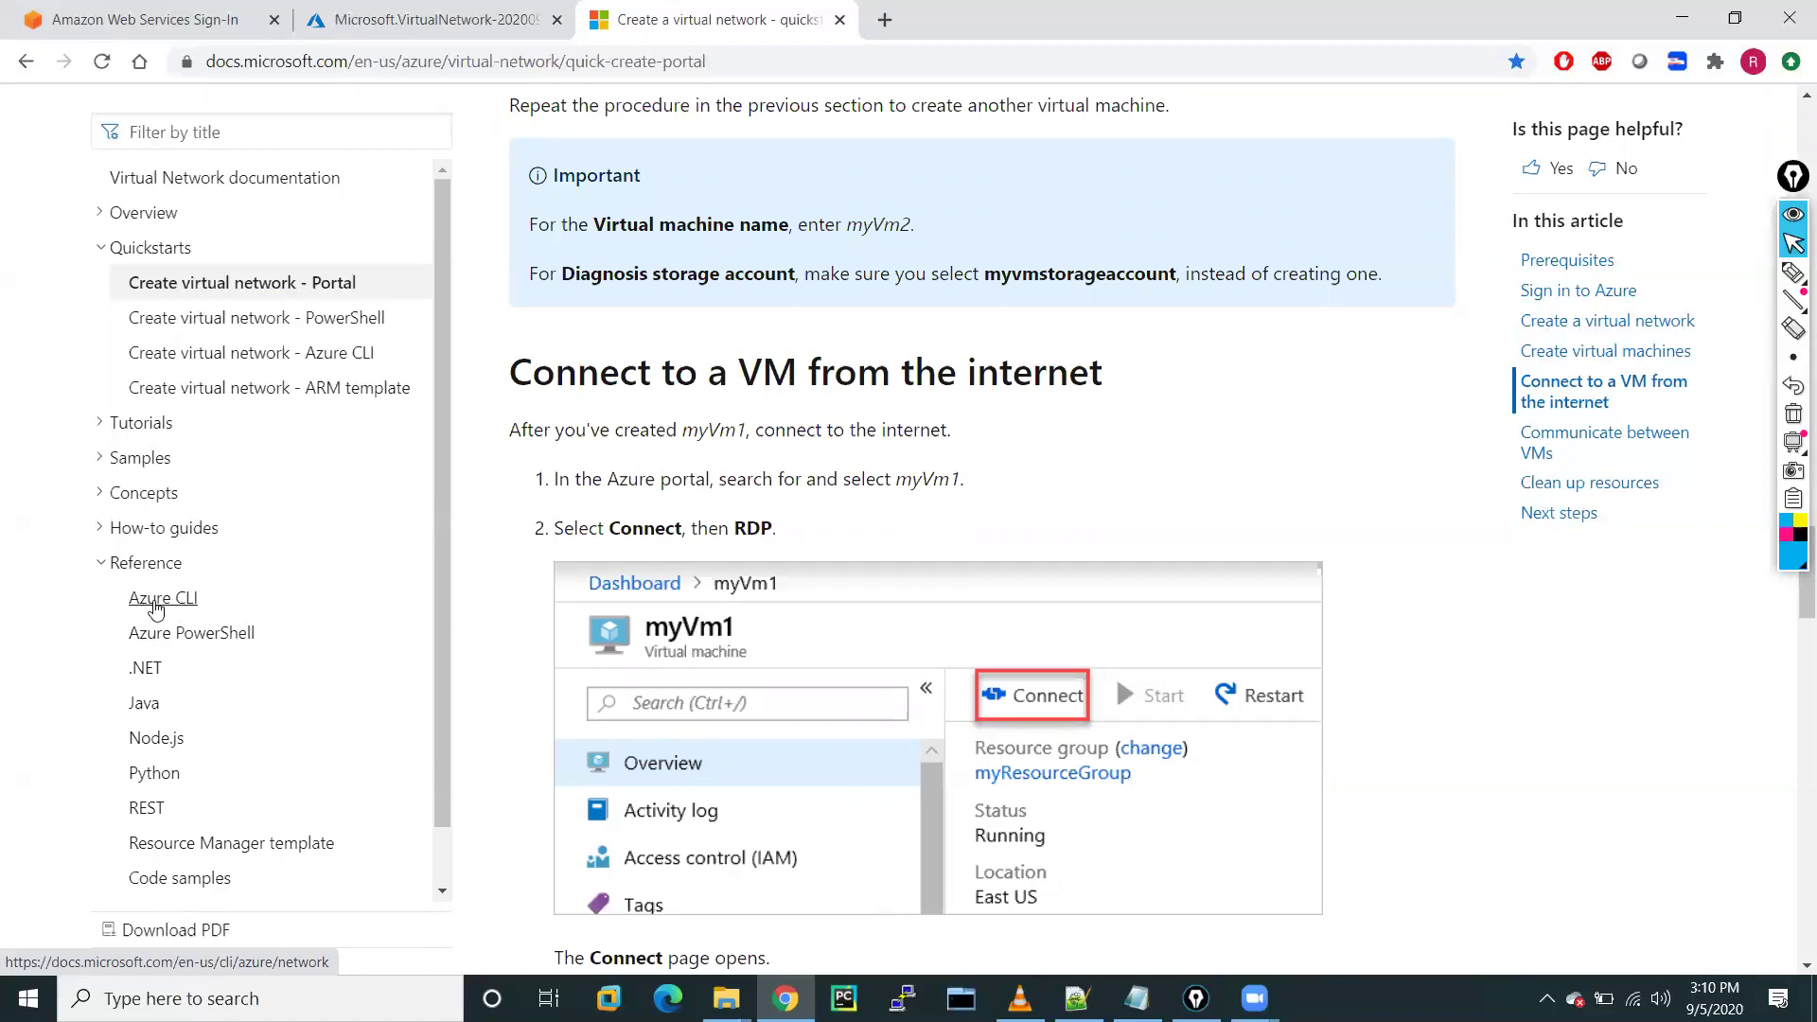
click(165, 603)
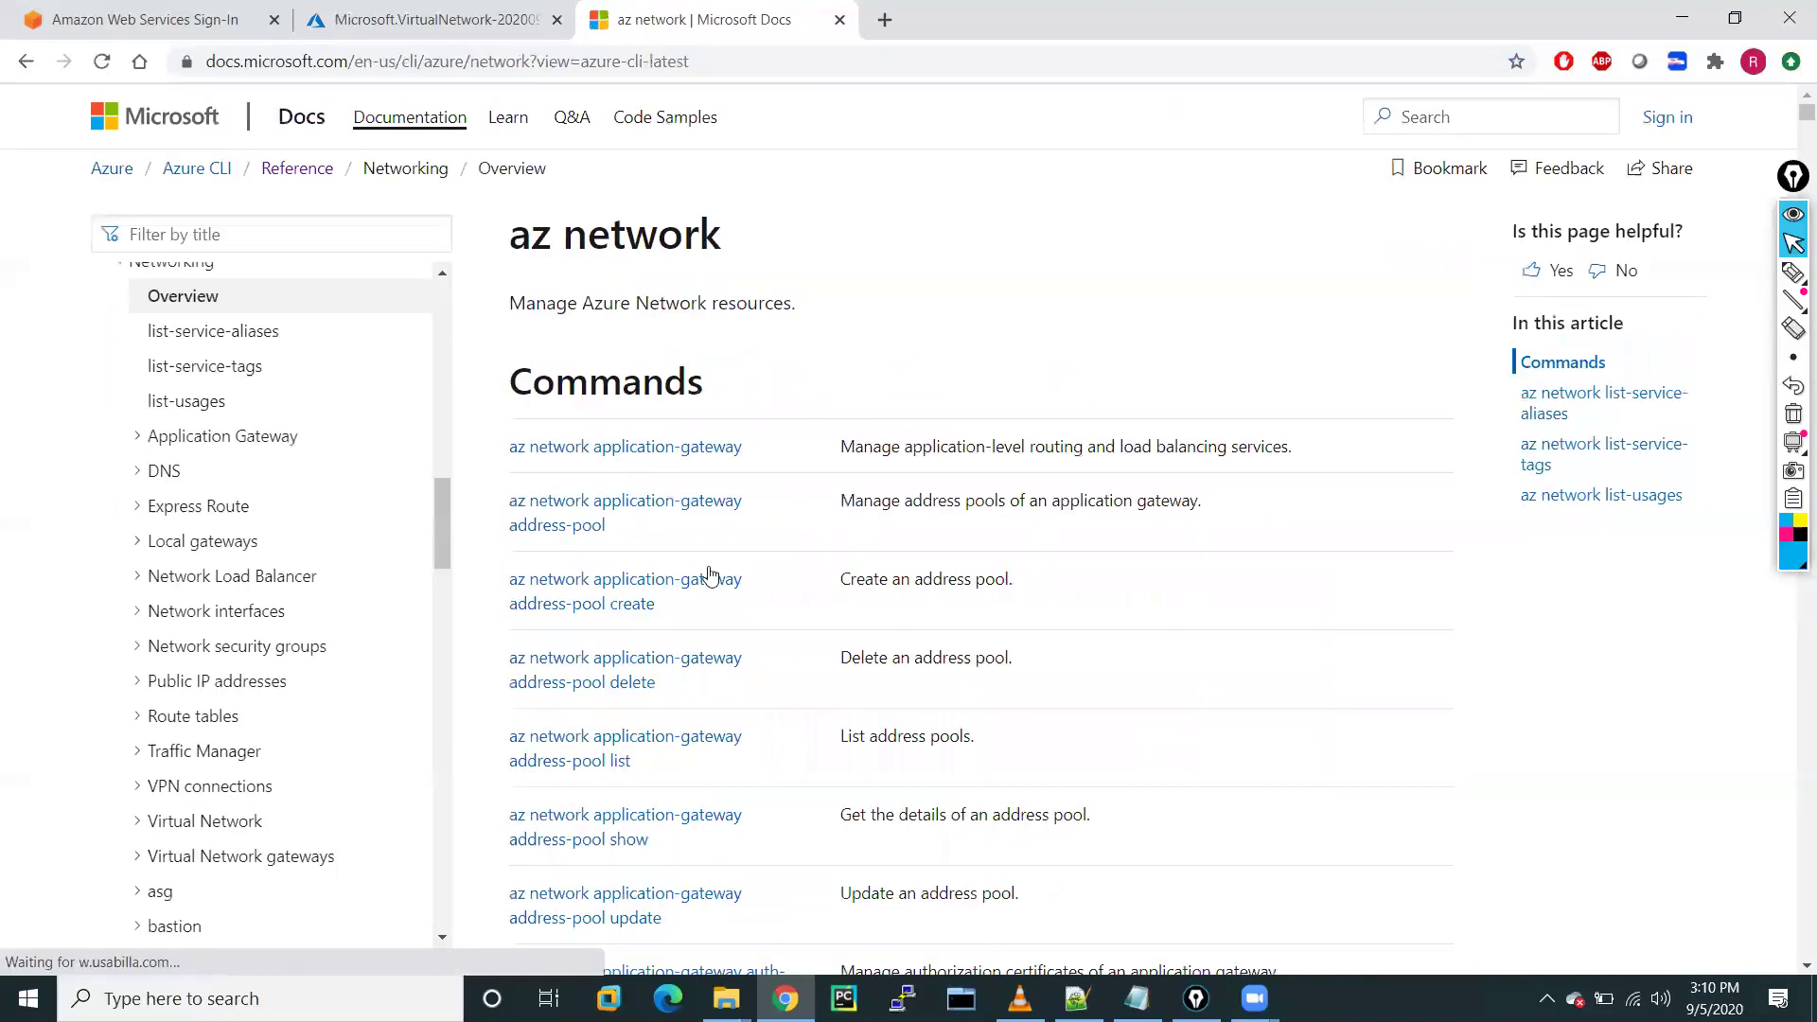
Scroll the docs sidebar down to Networking and expand Virtual Network
scroll(256, 724, down, 3)
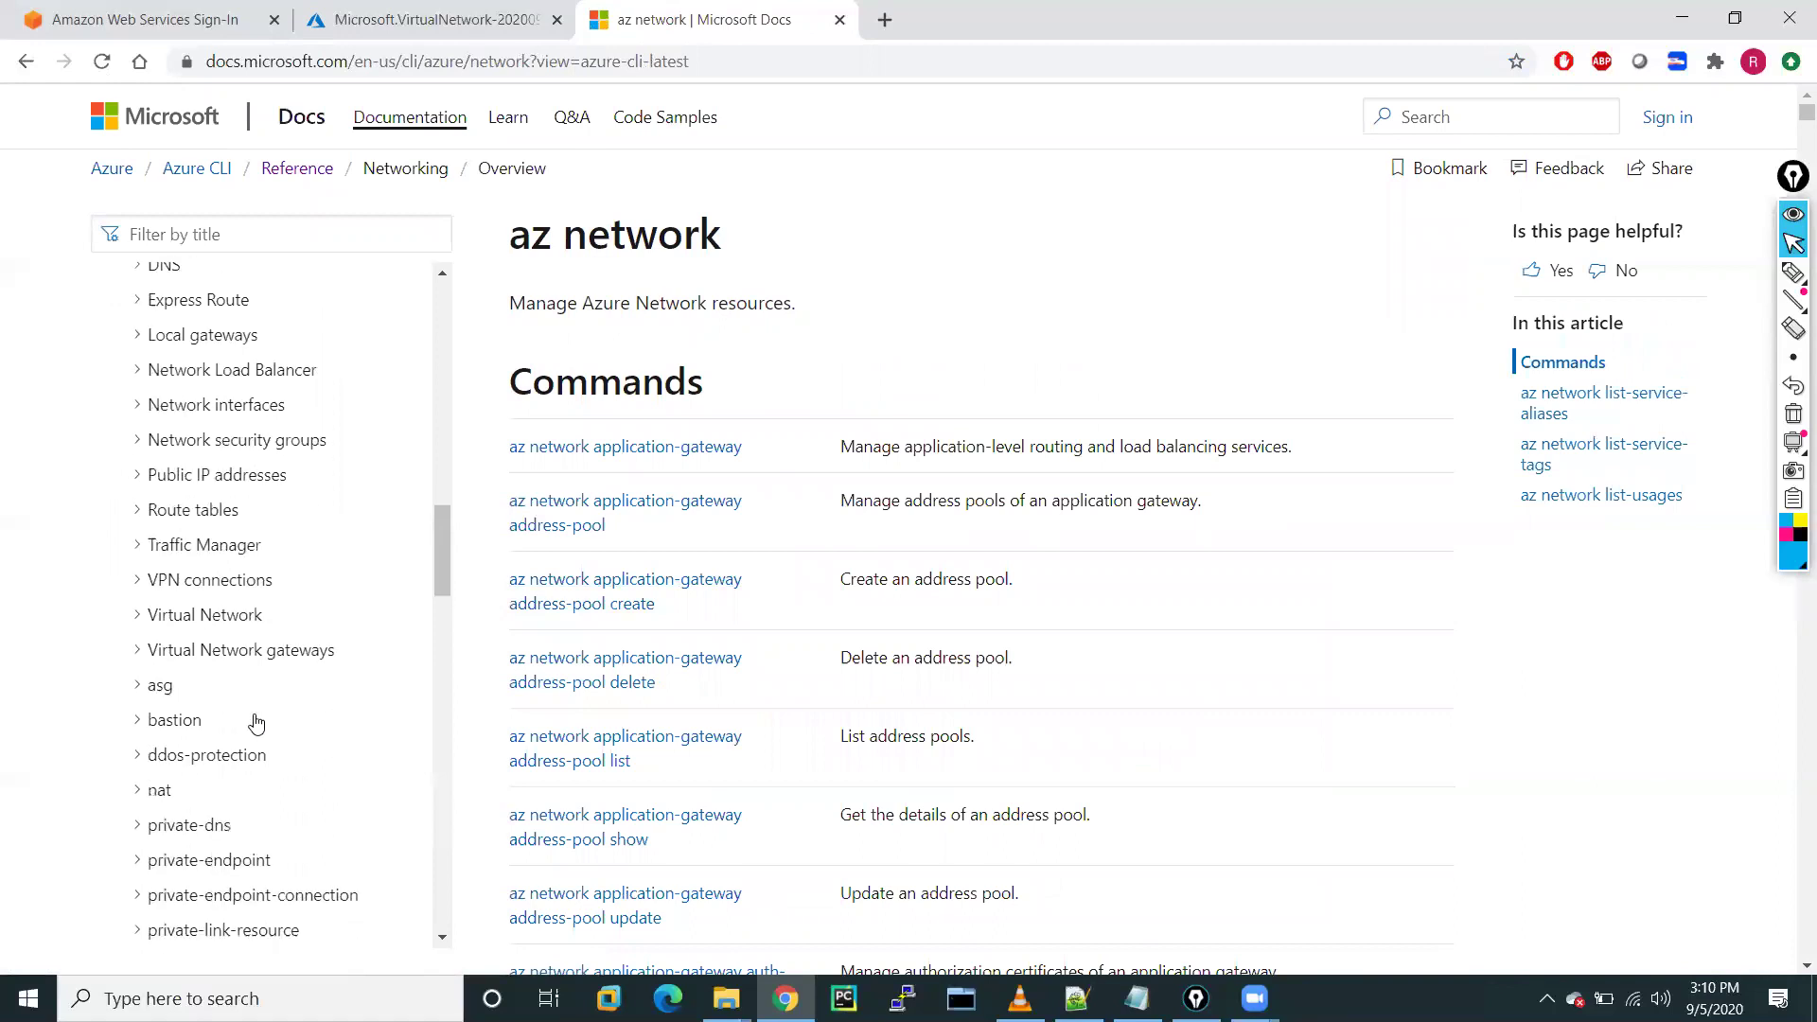
scroll(256, 724, down, 4)
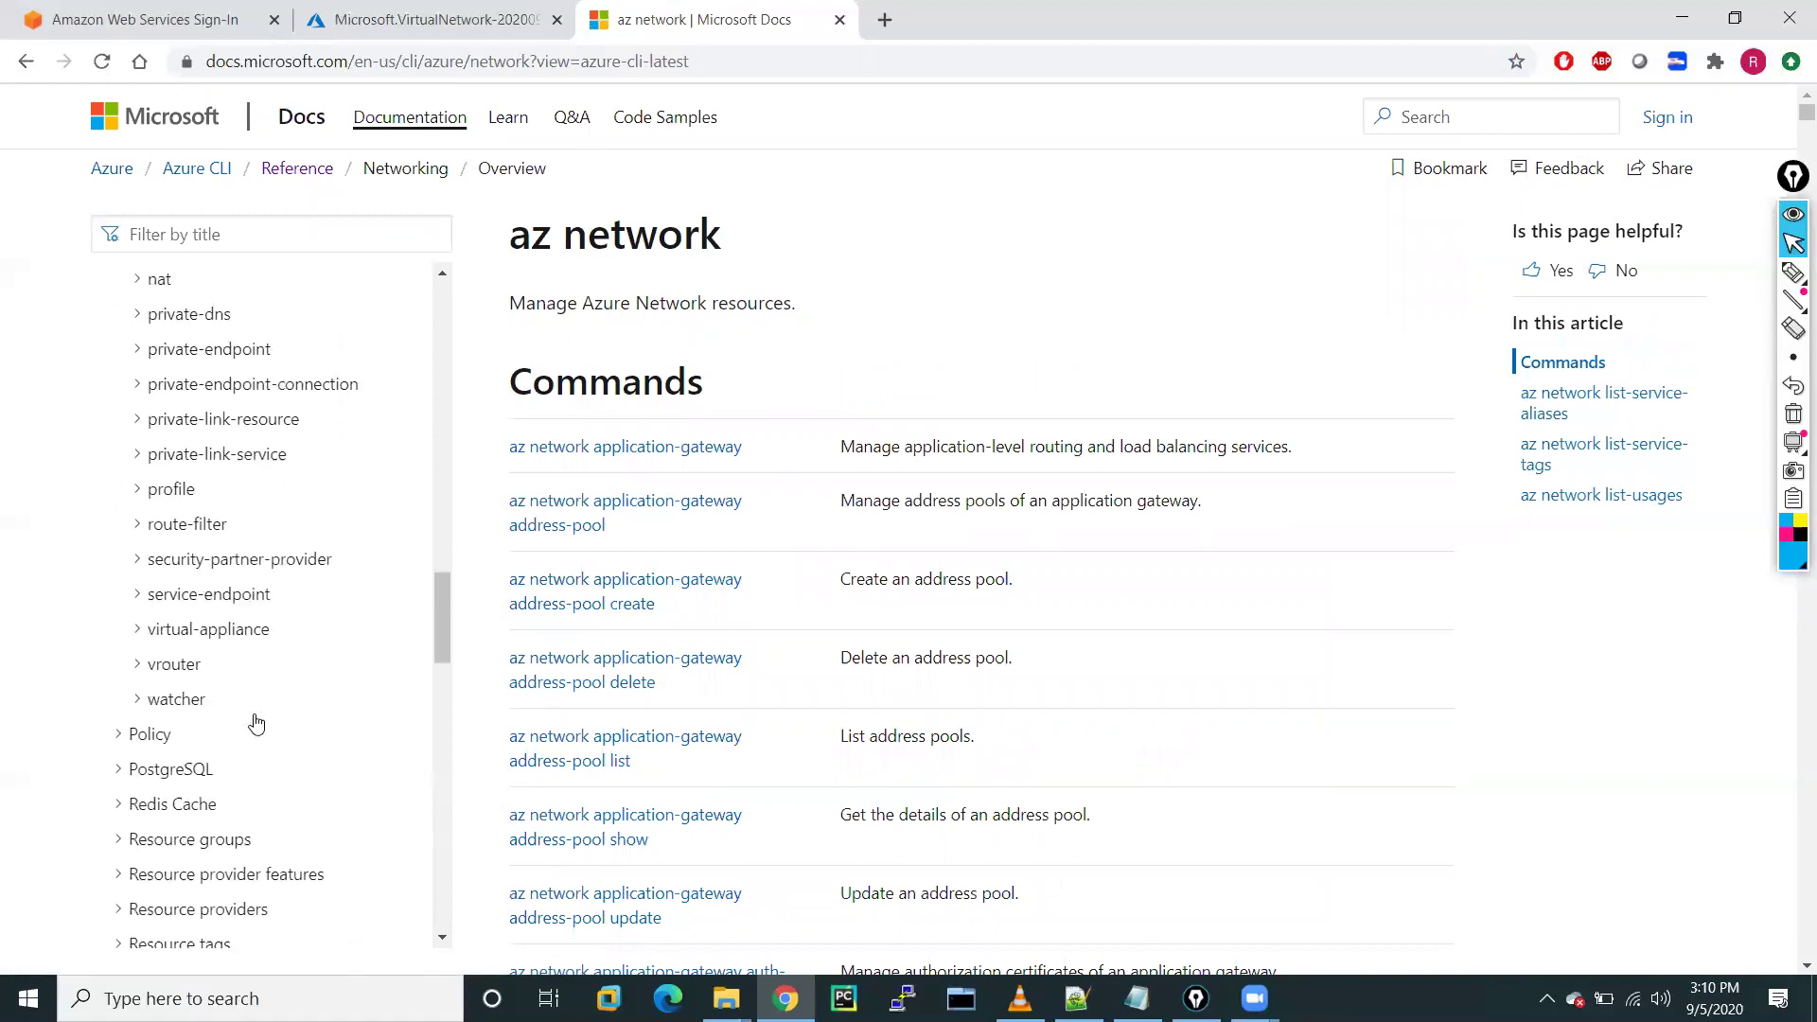
scroll(256, 724, down, 4)
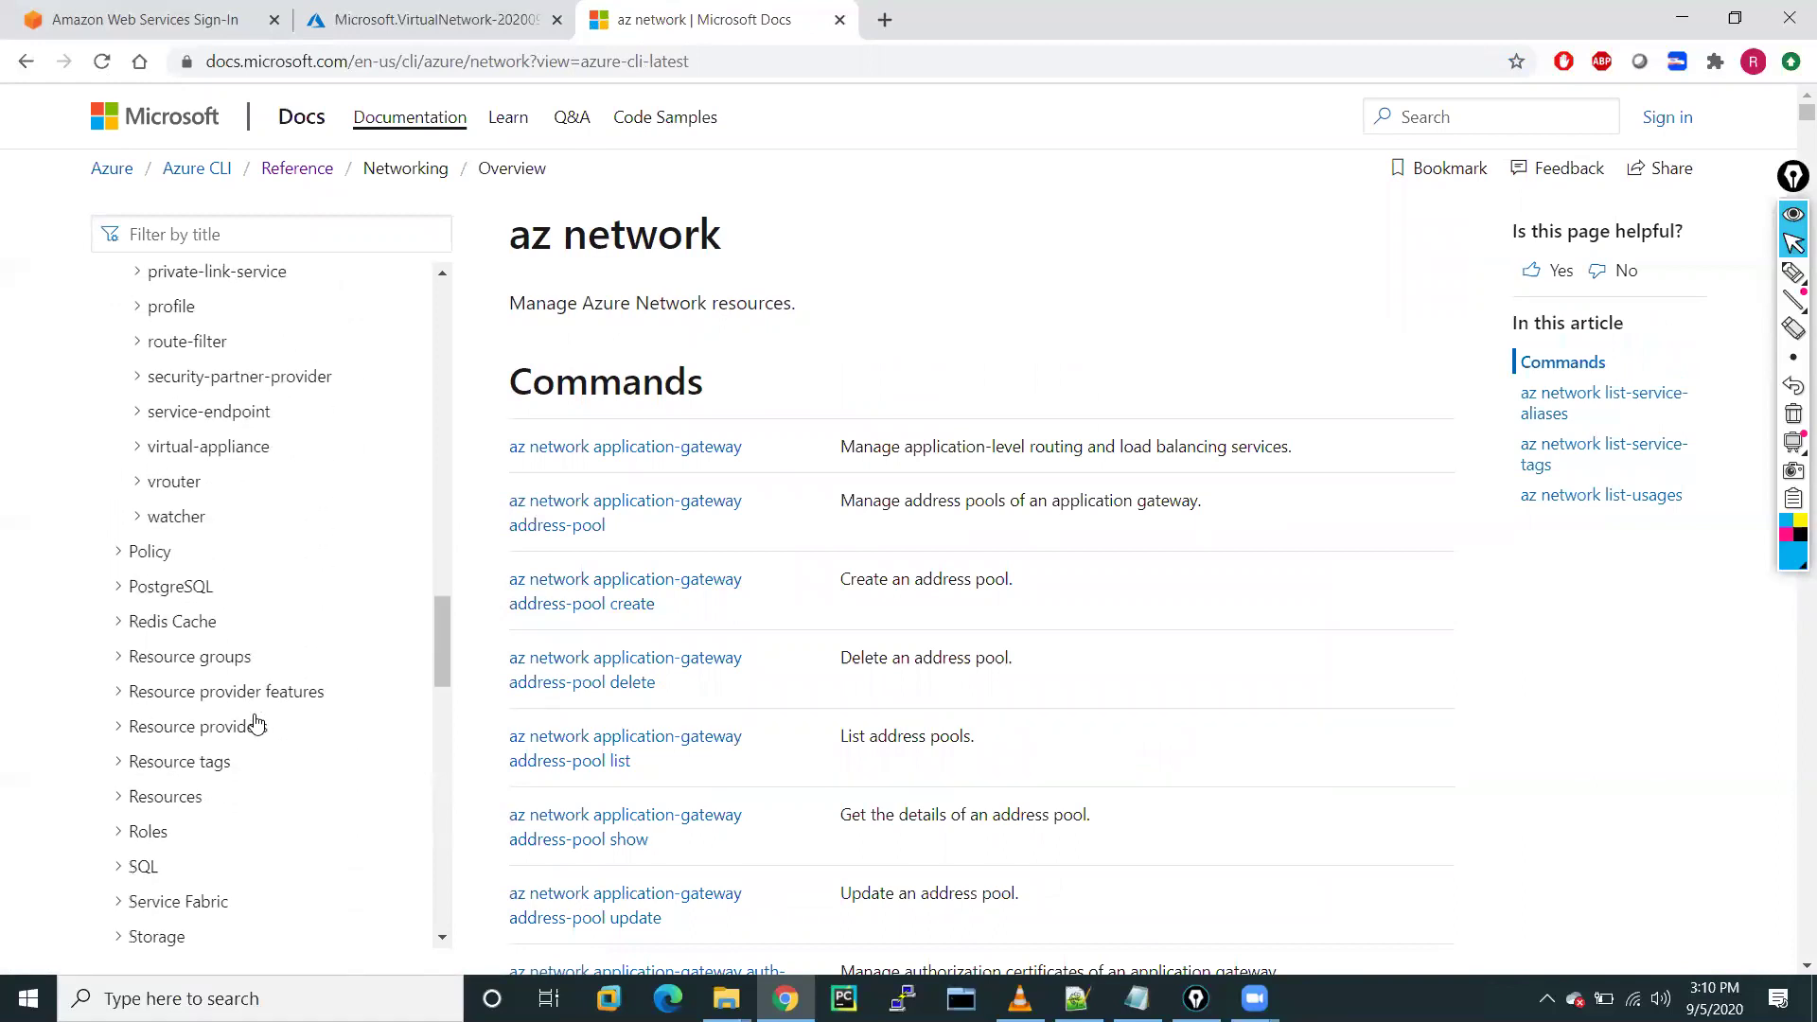
scroll(256, 724, down, 3)
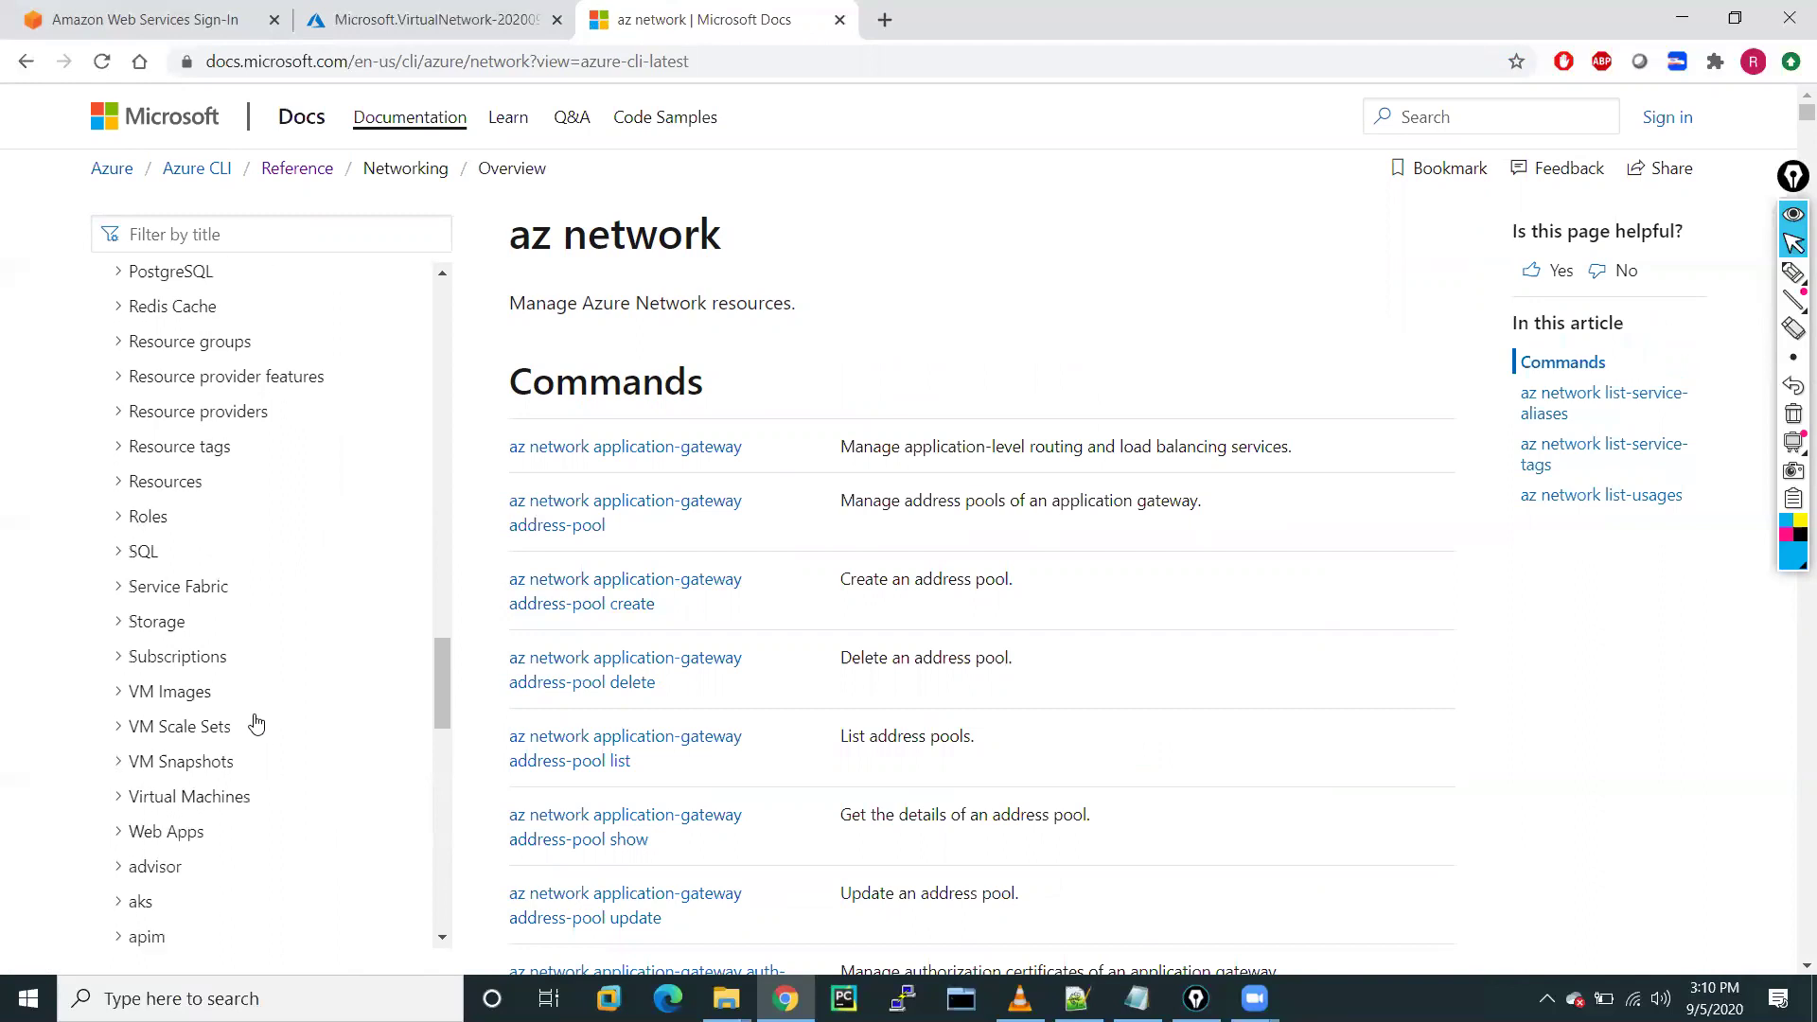
scroll(255, 724, down, 5)
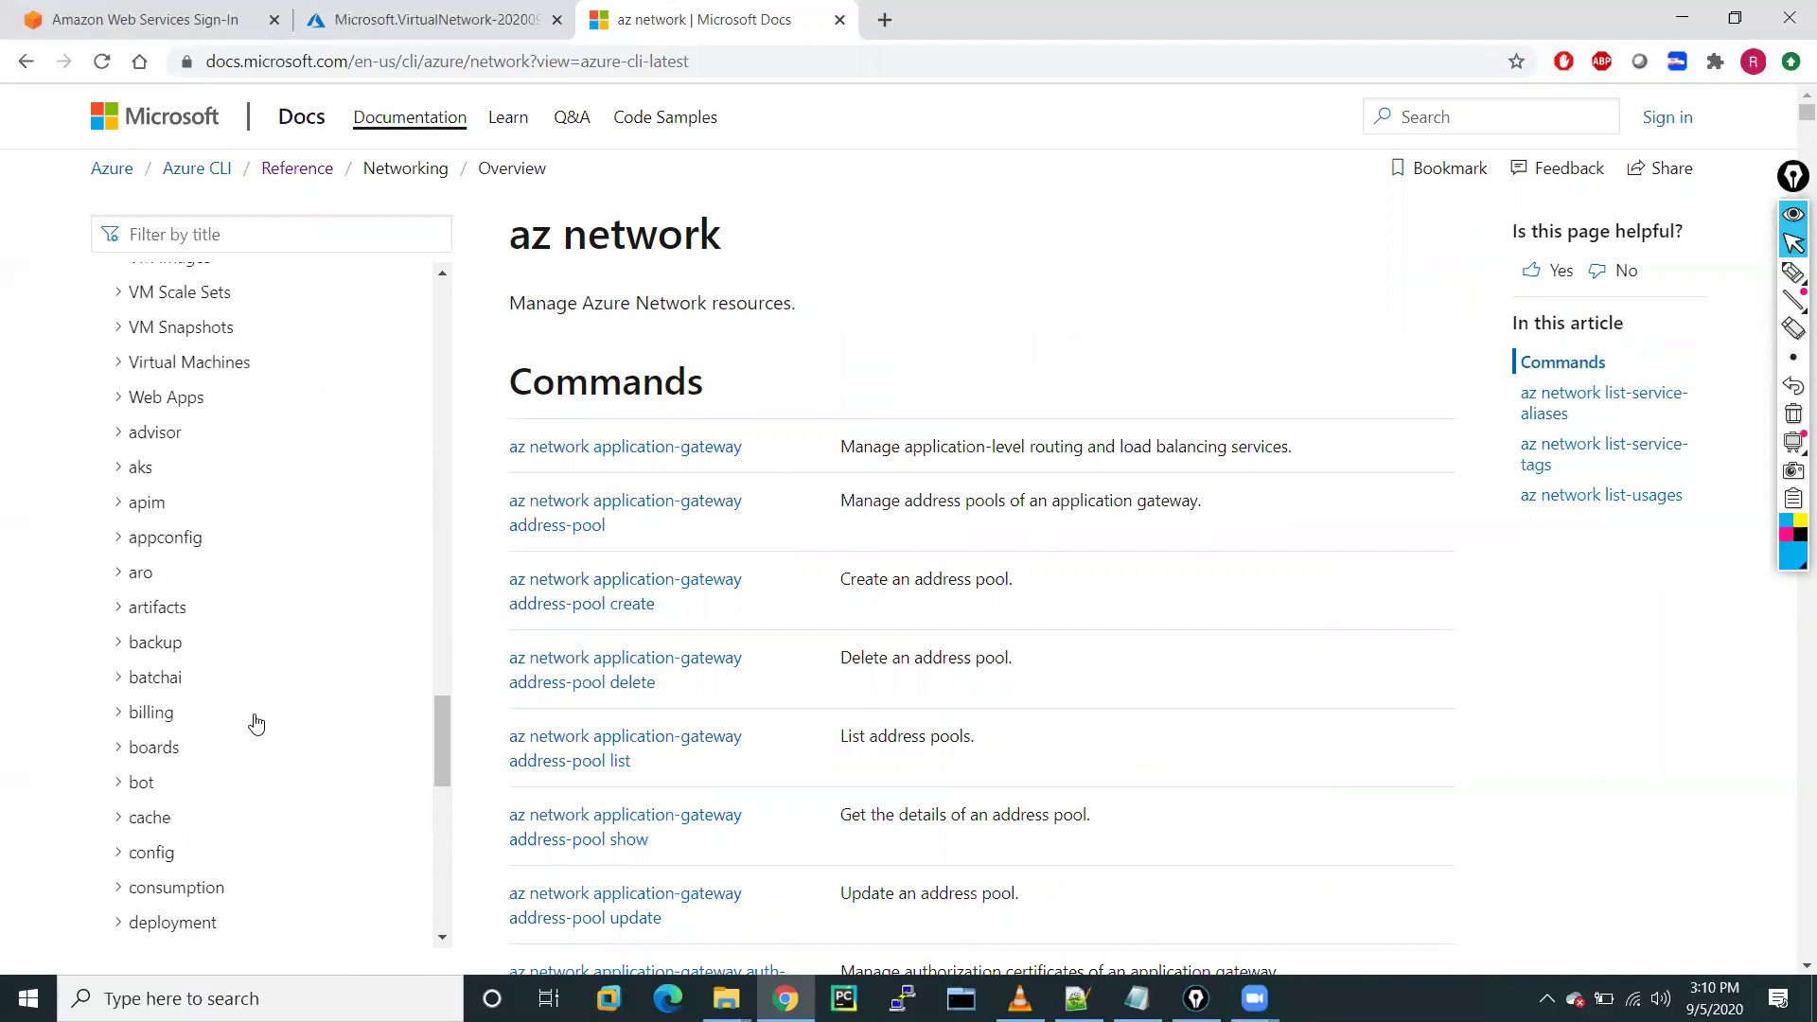
scroll(257, 724, down, 7)
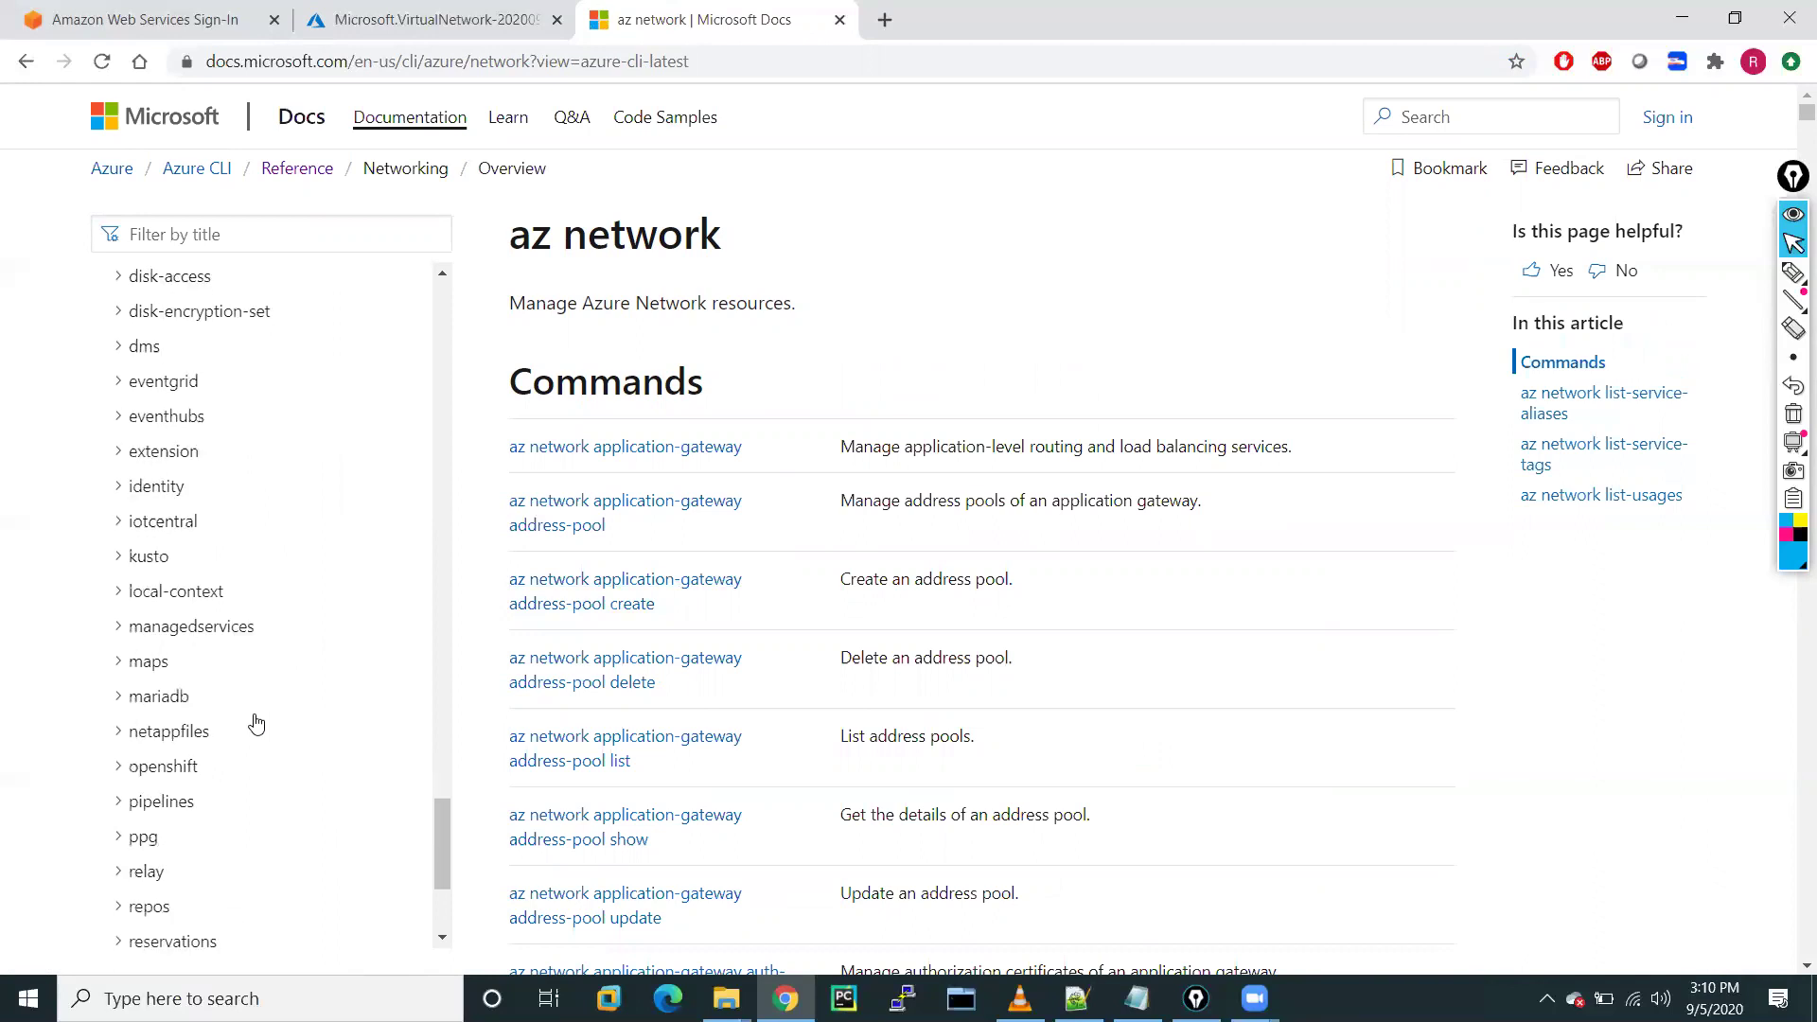
scroll(256, 724, down, 3)
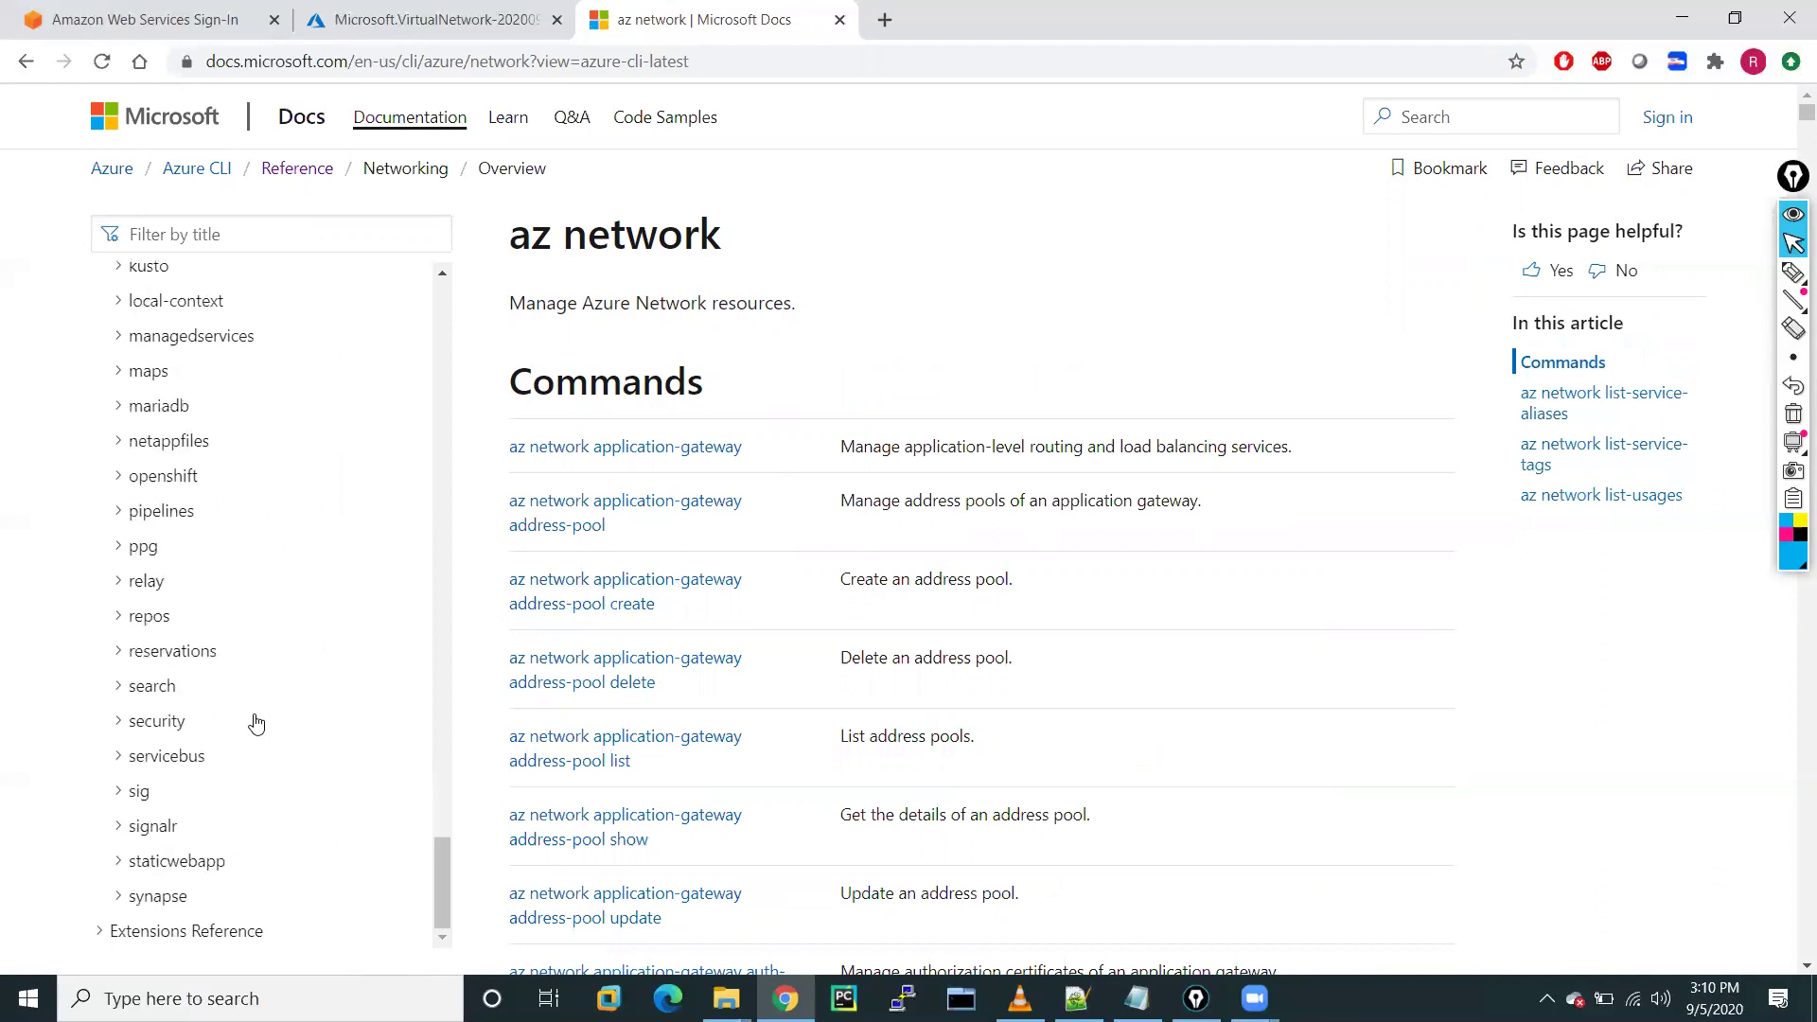
scroll(256, 724, up, 20)
scroll(256, 724, down, 1)
scroll(257, 724, down, 4)
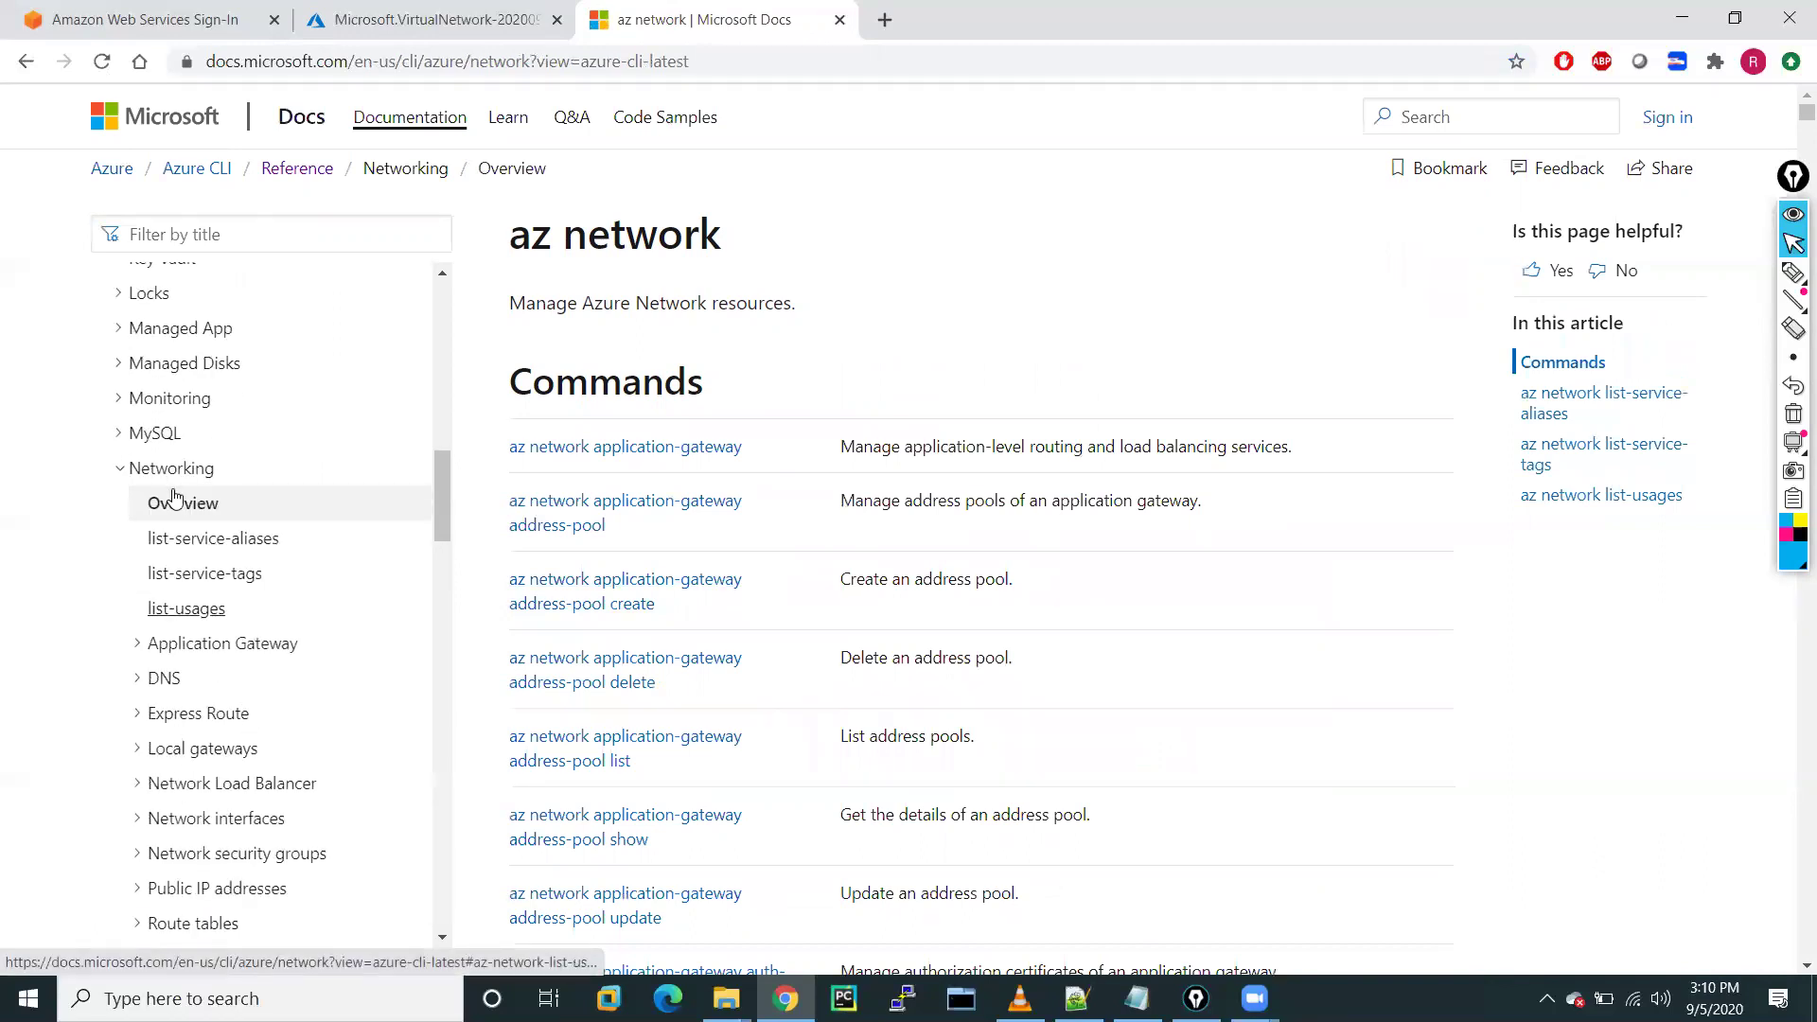
scroll(265, 693, down, 2)
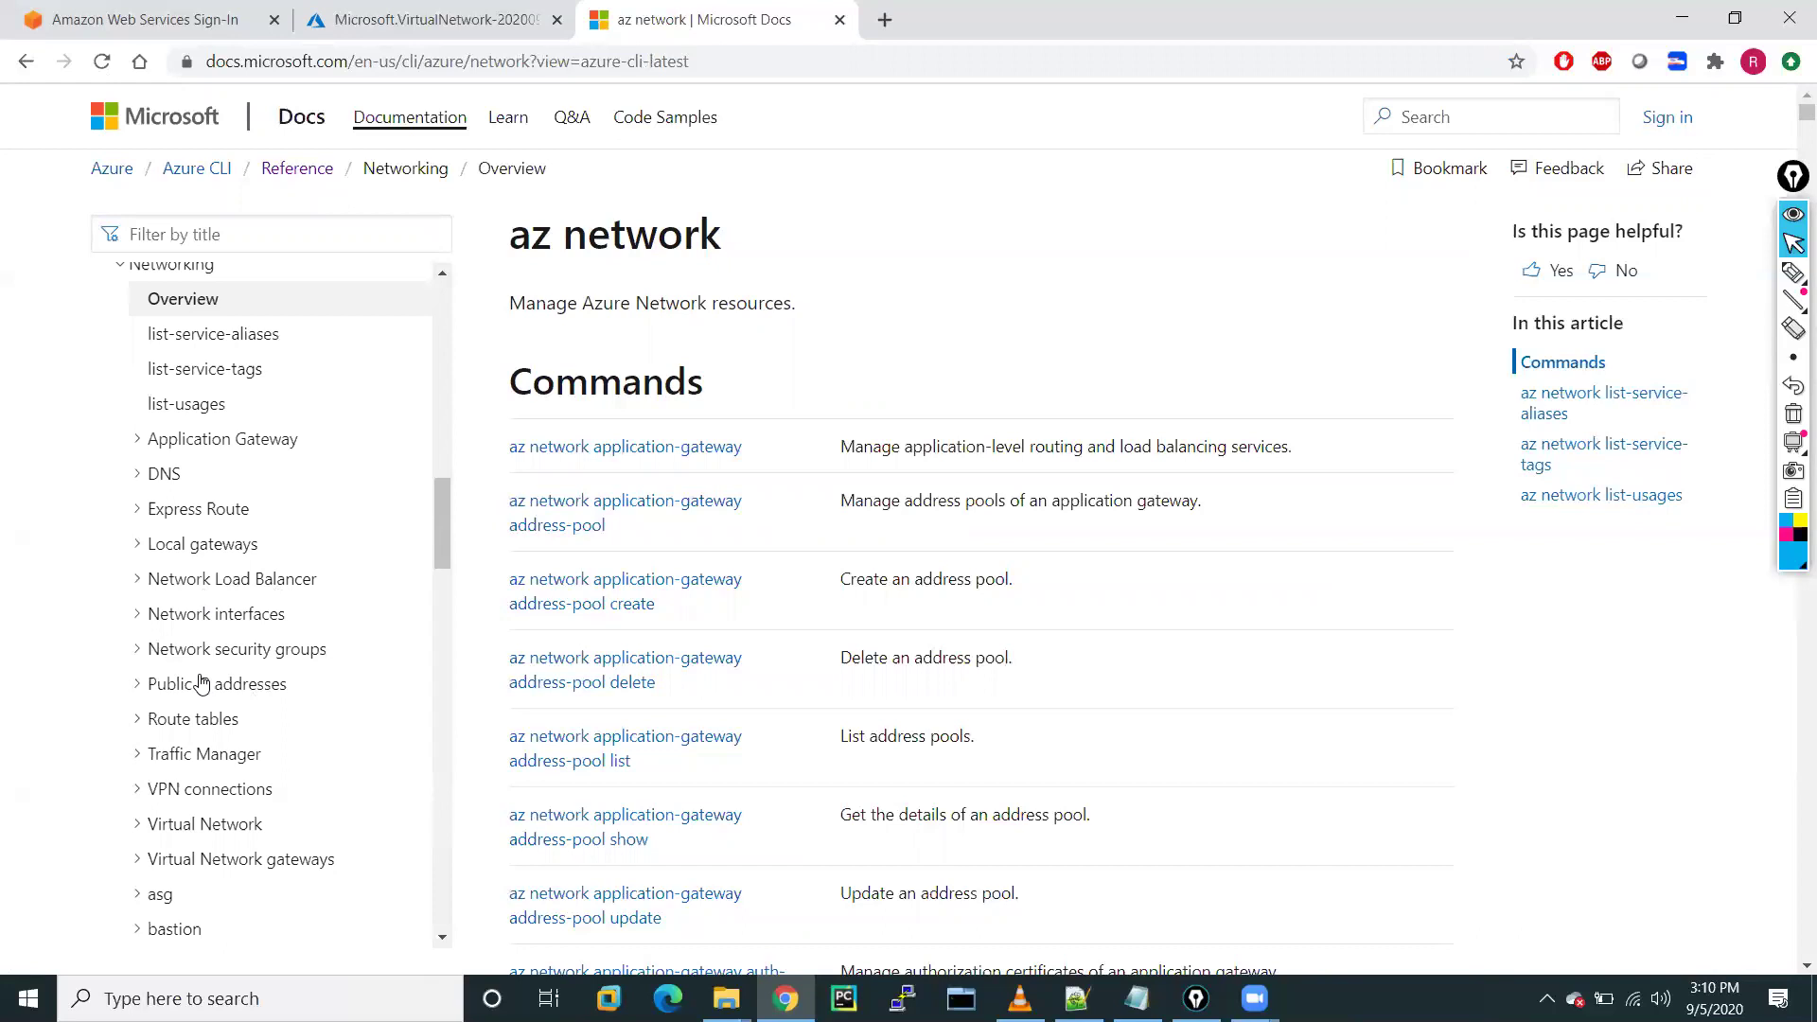
click(176, 829)
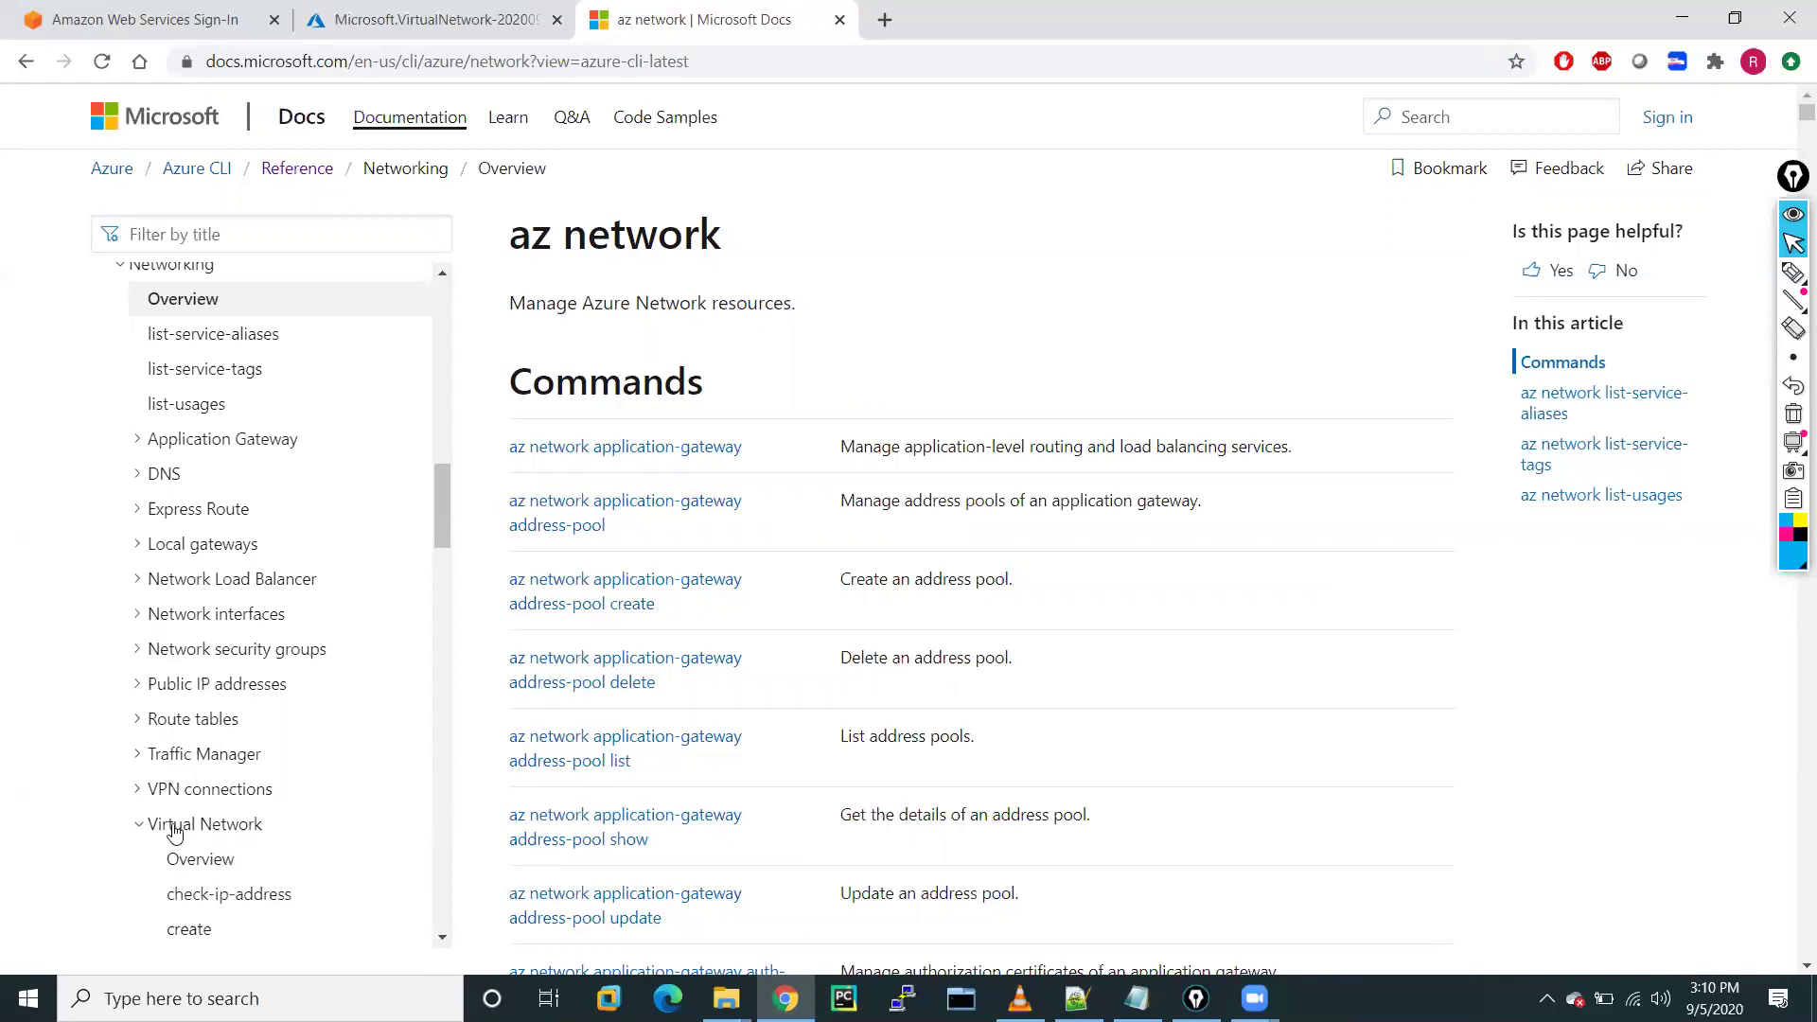
Open the az network vnet overview and jump to the create command details
scroll(395, 882, down, 3)
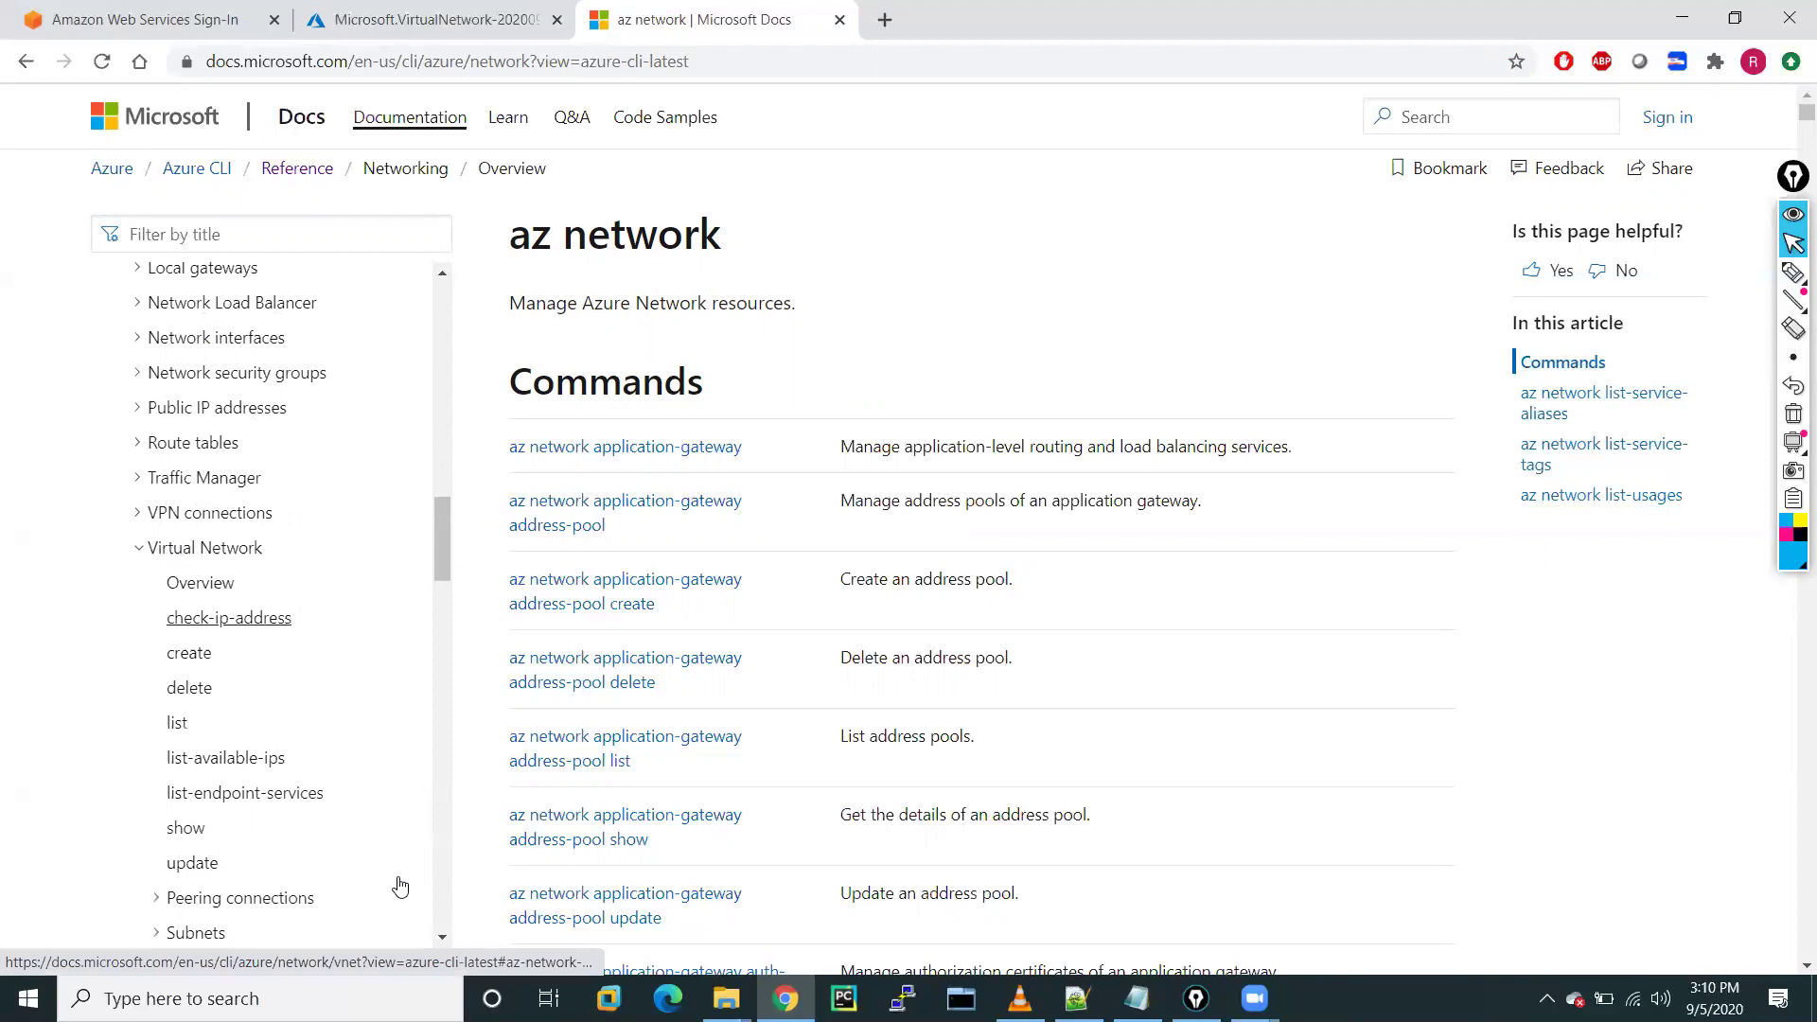
click(203, 583)
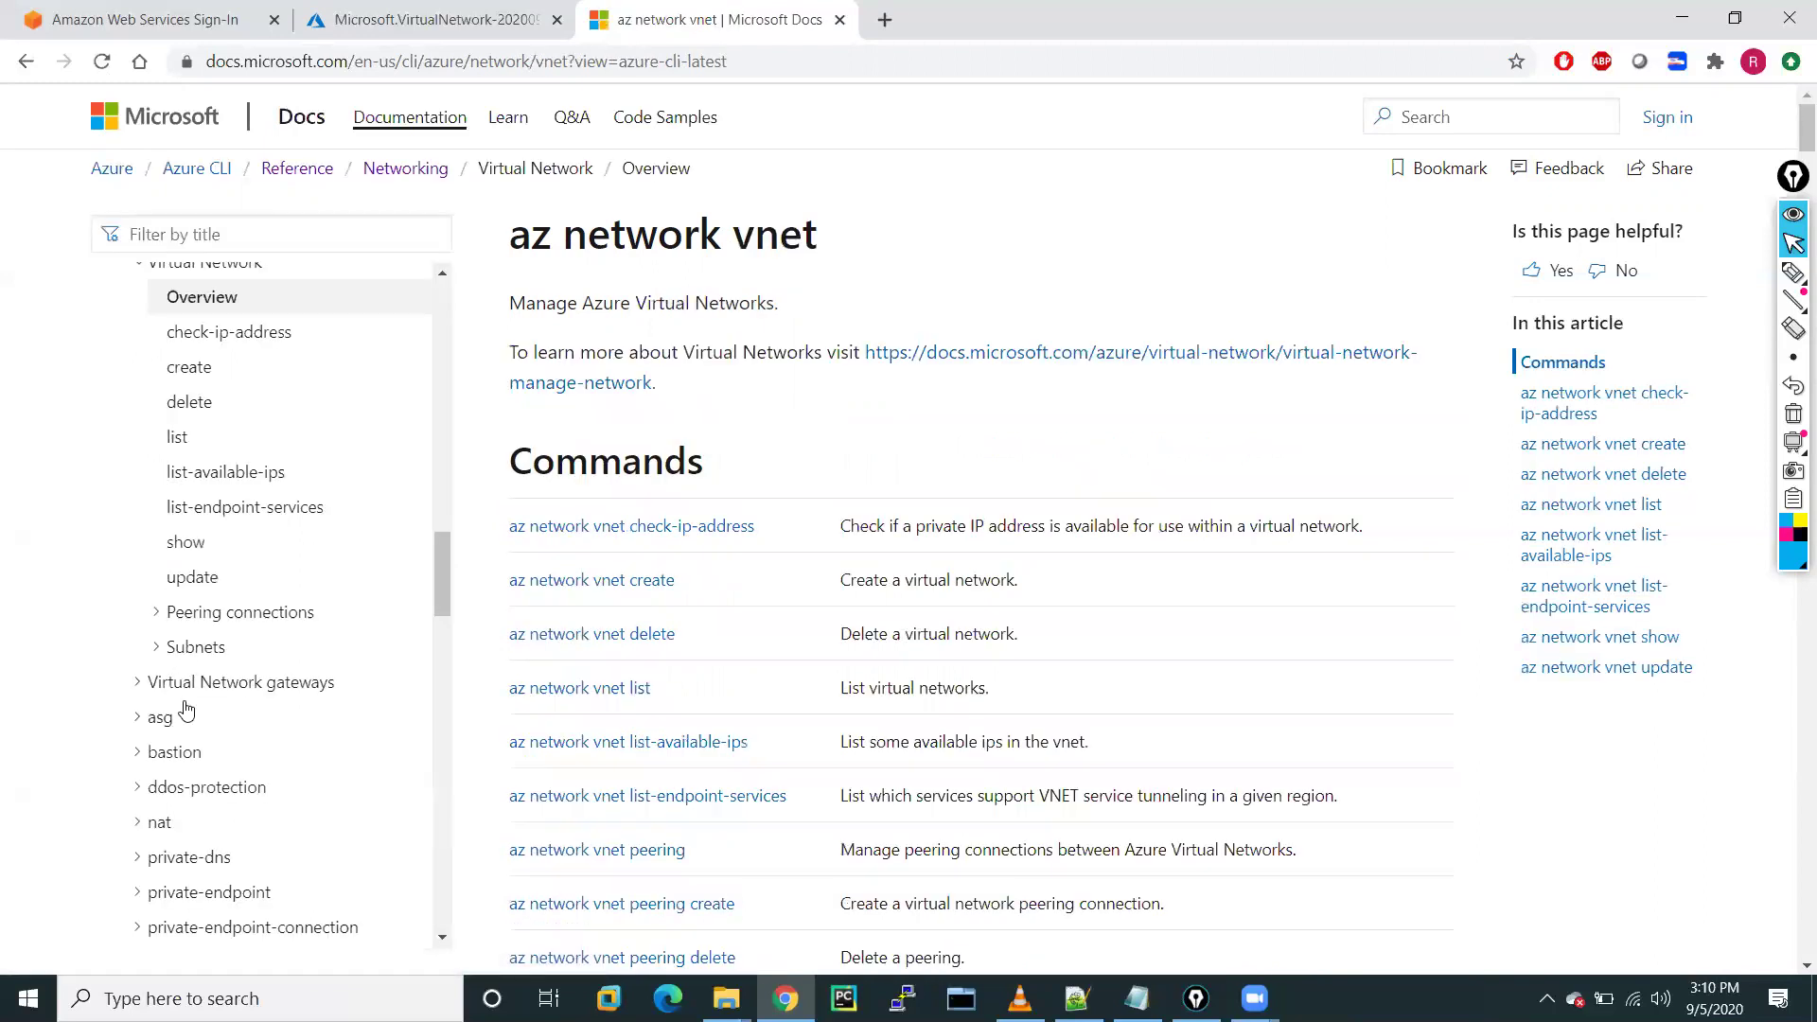
click(191, 371)
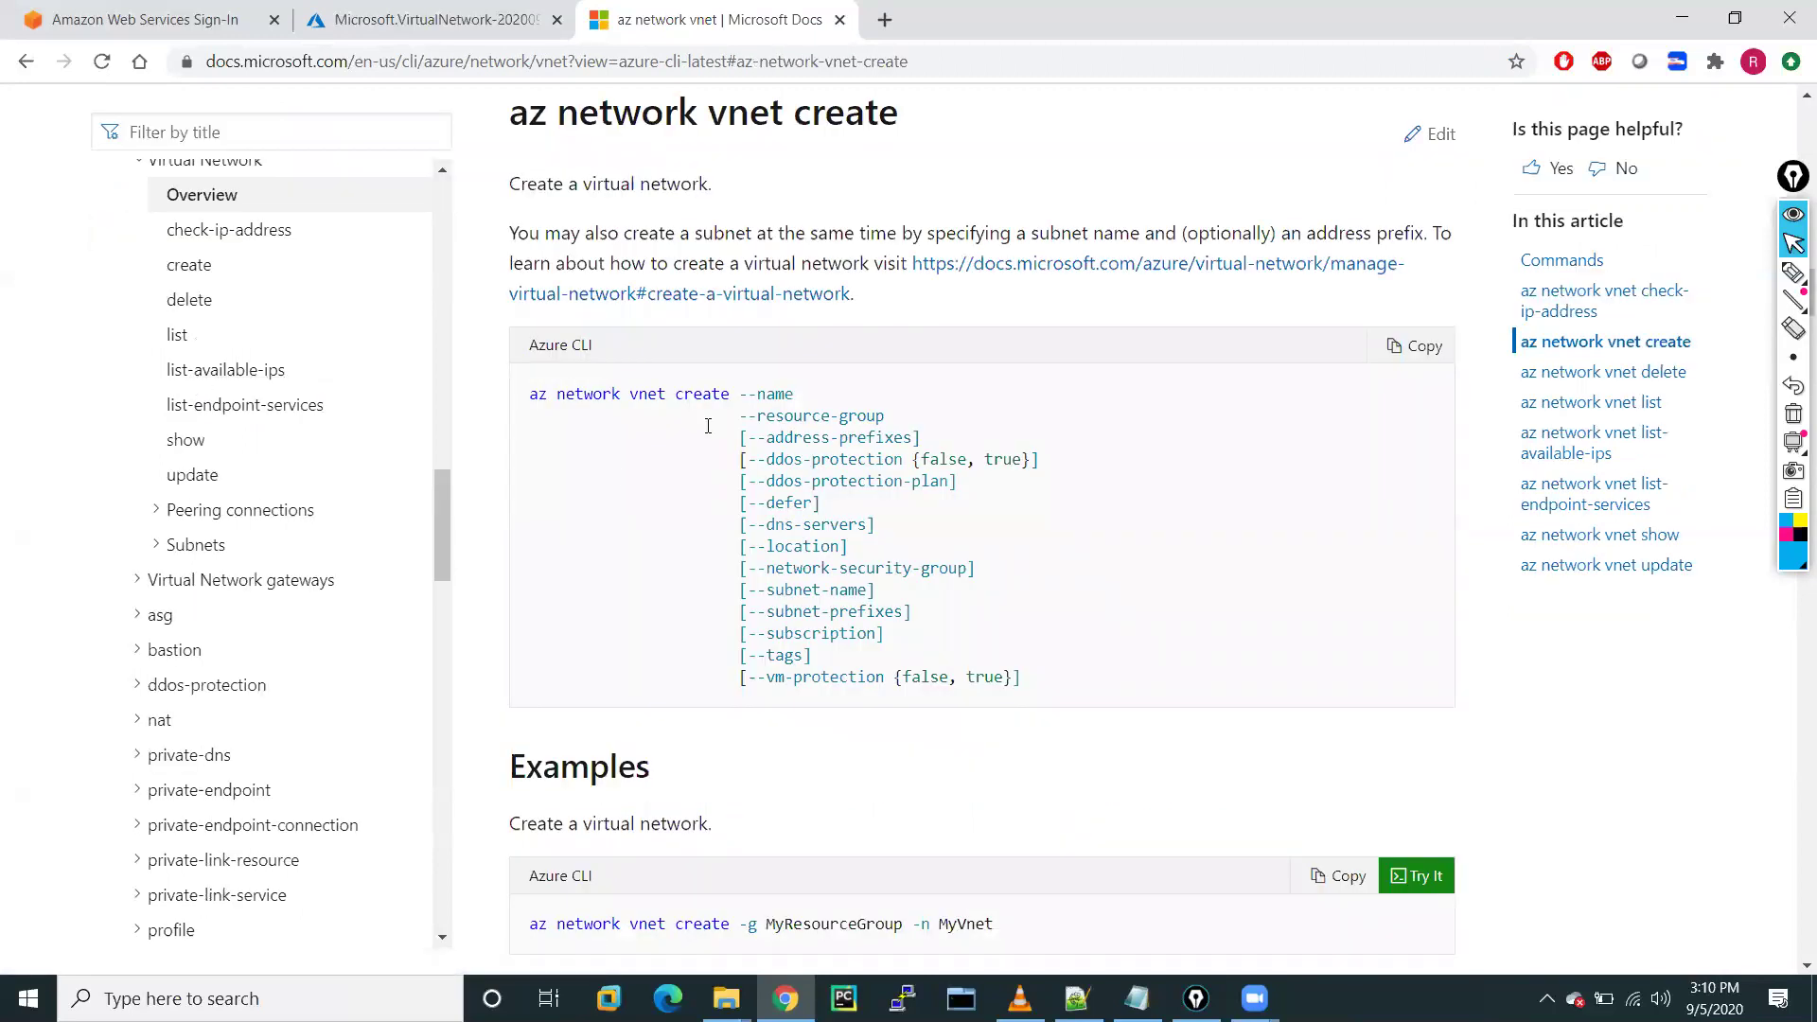
Read through the az network vnet create syntax and the basic example
drag(533, 396, 924, 566)
click(1046, 681)
scroll(1031, 677, down, 3)
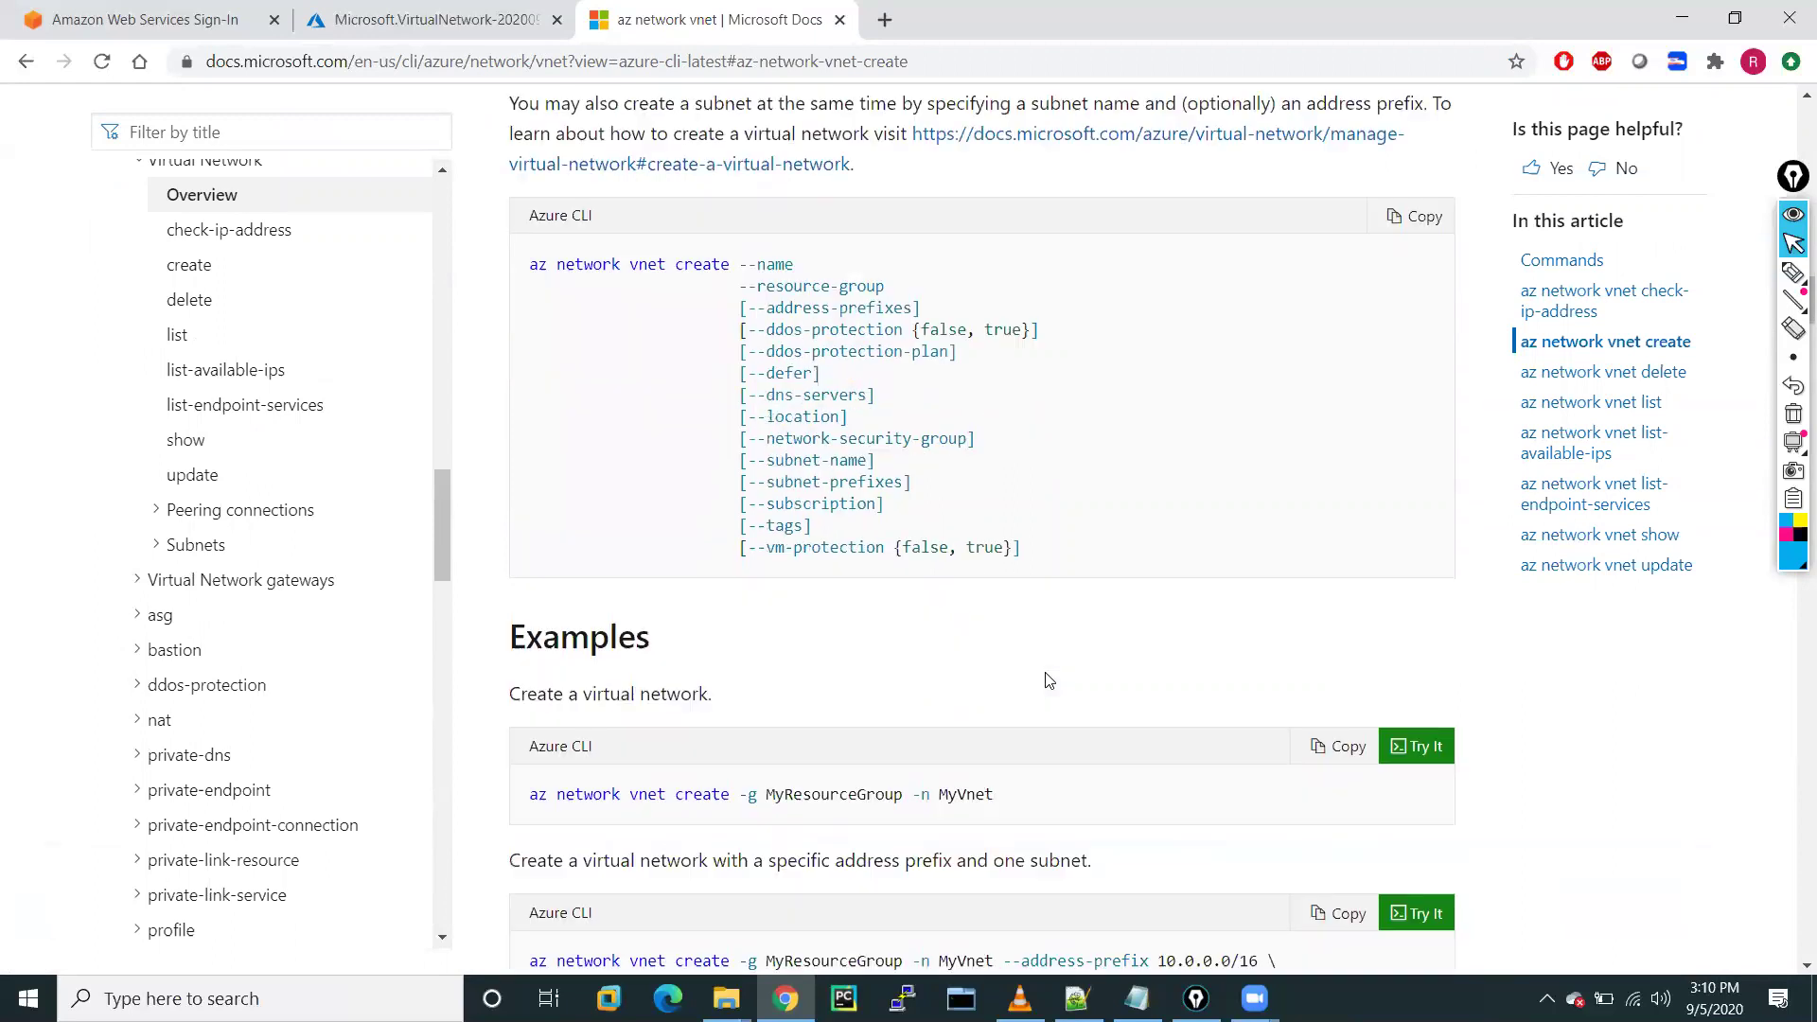
mouse_move(996, 664)
mouse_down()
mouse_move(564, 706)
mouse_move(1048, 666)
mouse_move(989, 663)
mouse_up()
click(533, 672)
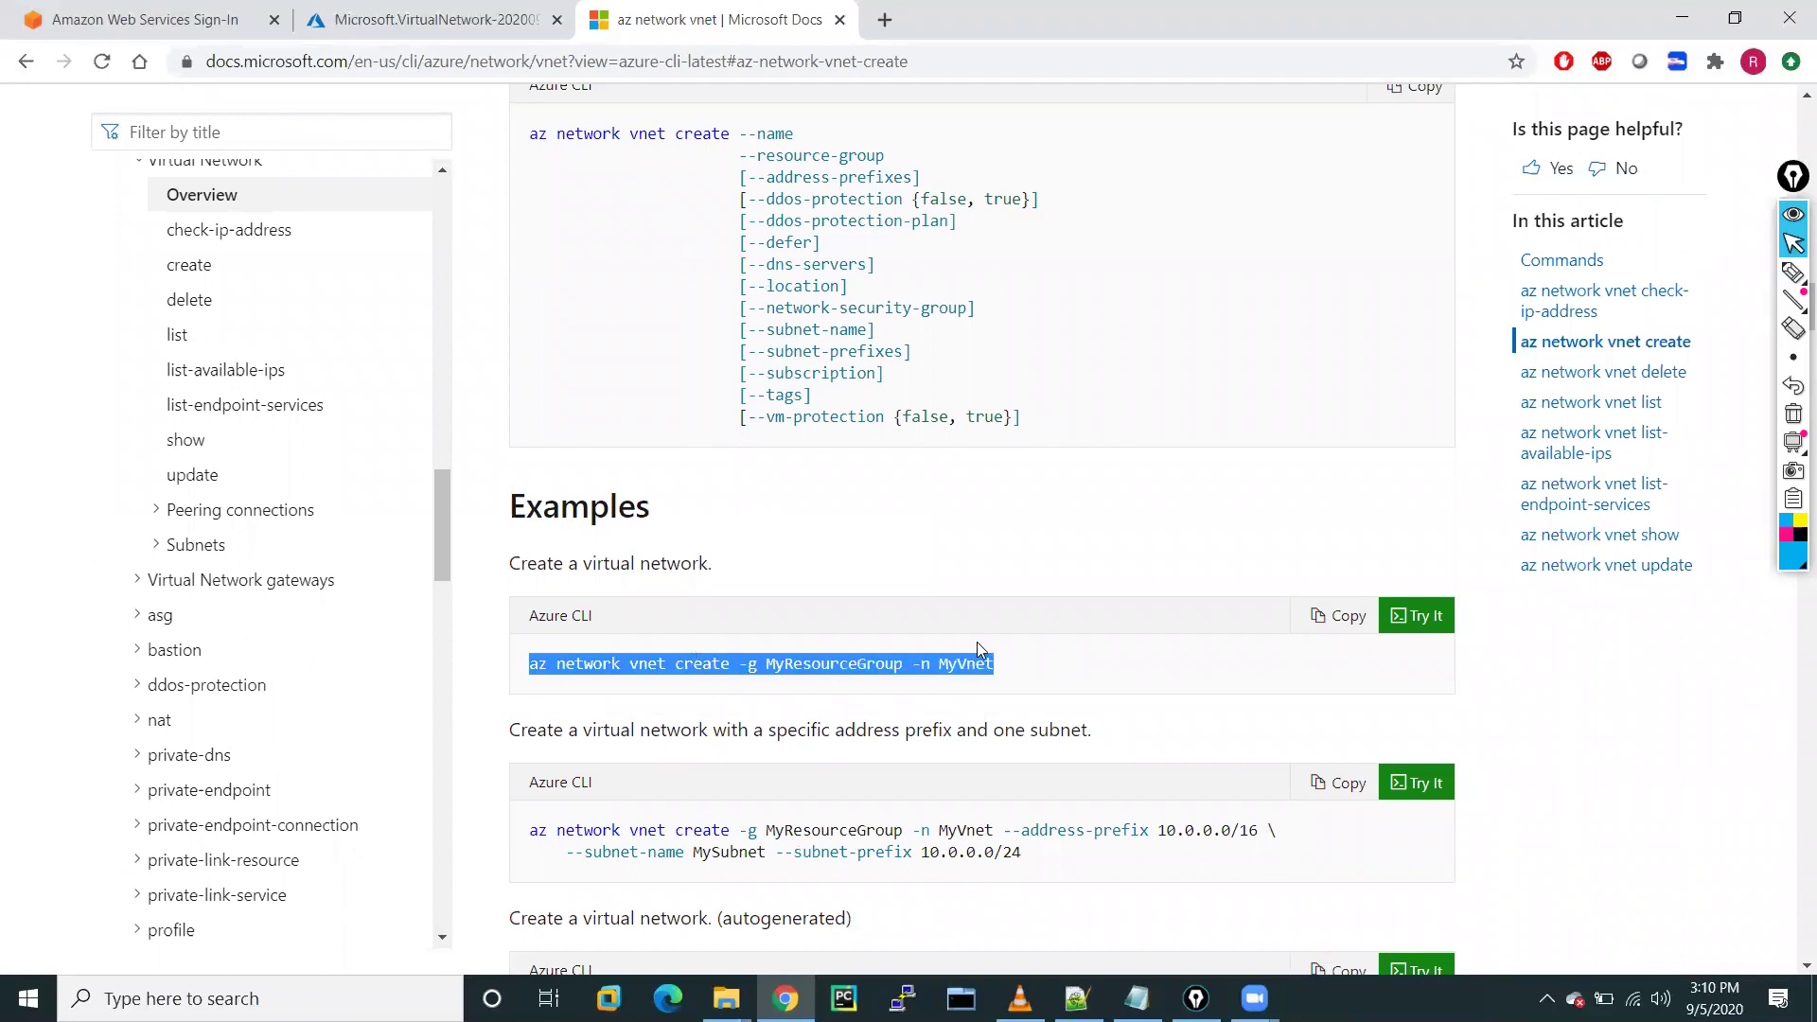
click(1000, 667)
Review the address-prefix example and subnet name/prefix options, then return to the Azure portal
scroll(1000, 666, down, 2)
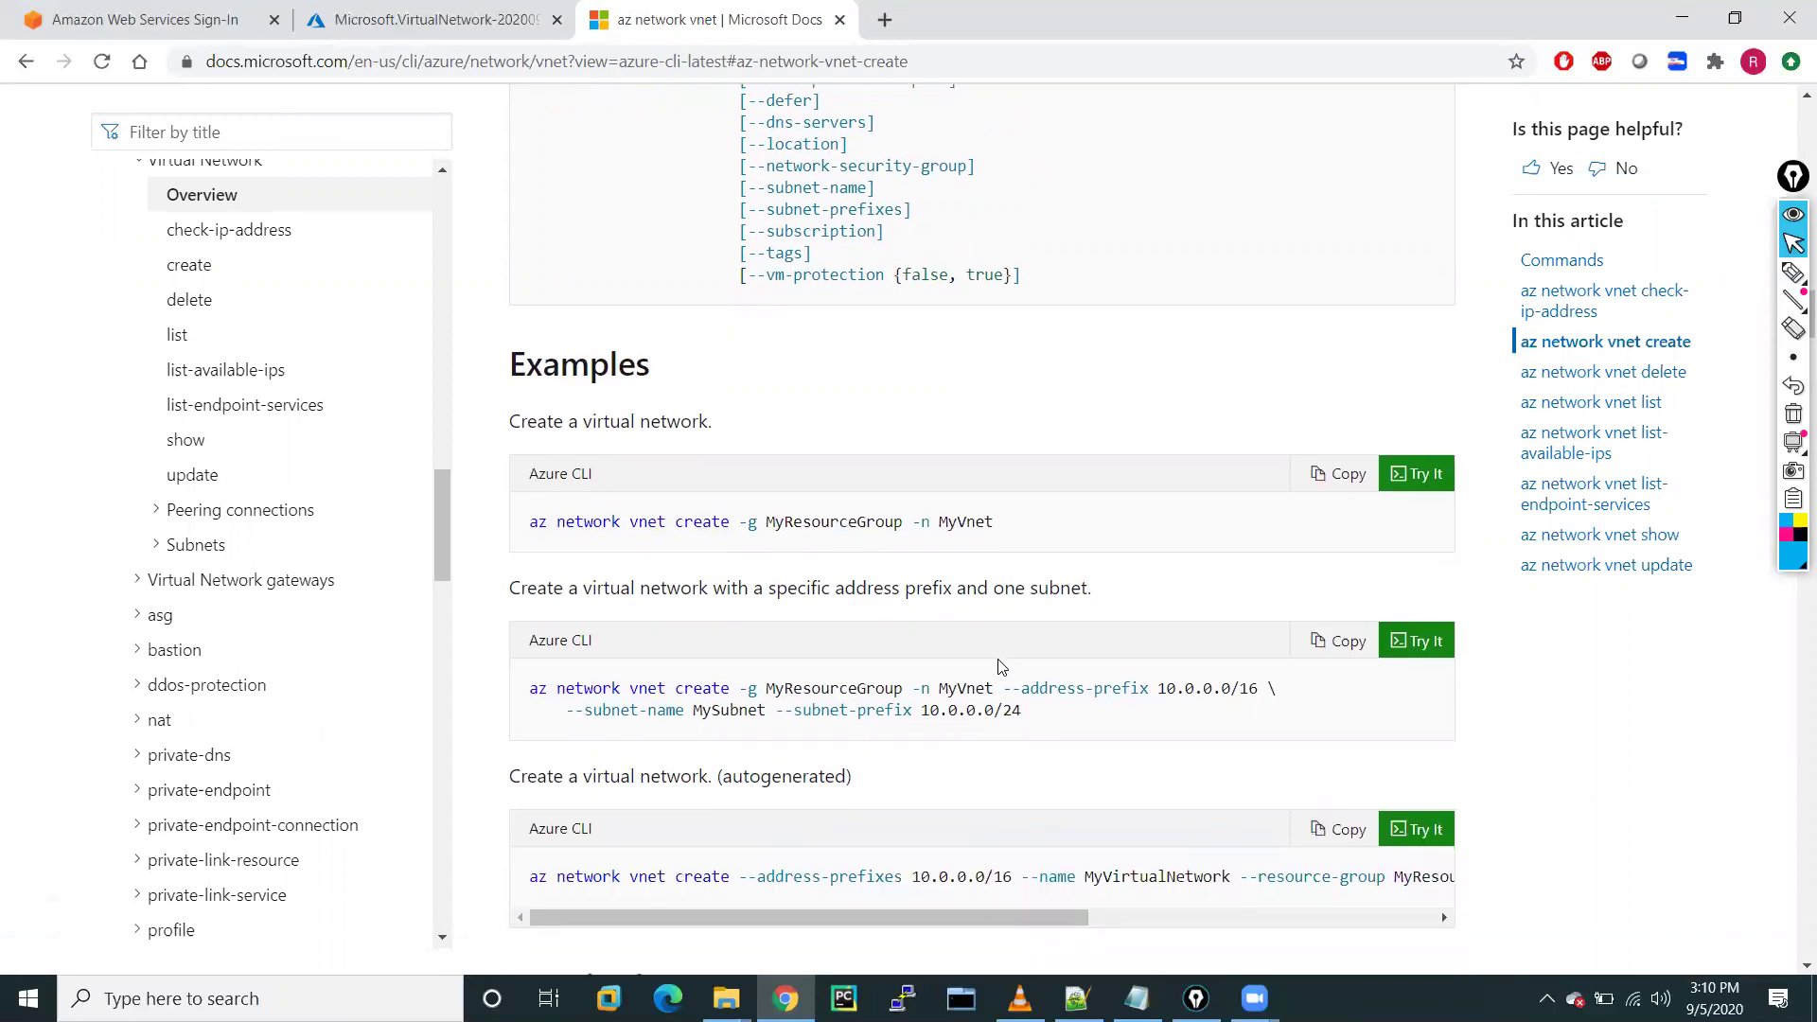
drag(531, 680, 1323, 701)
drag(583, 711, 1024, 712)
scroll(678, 818, down, 5)
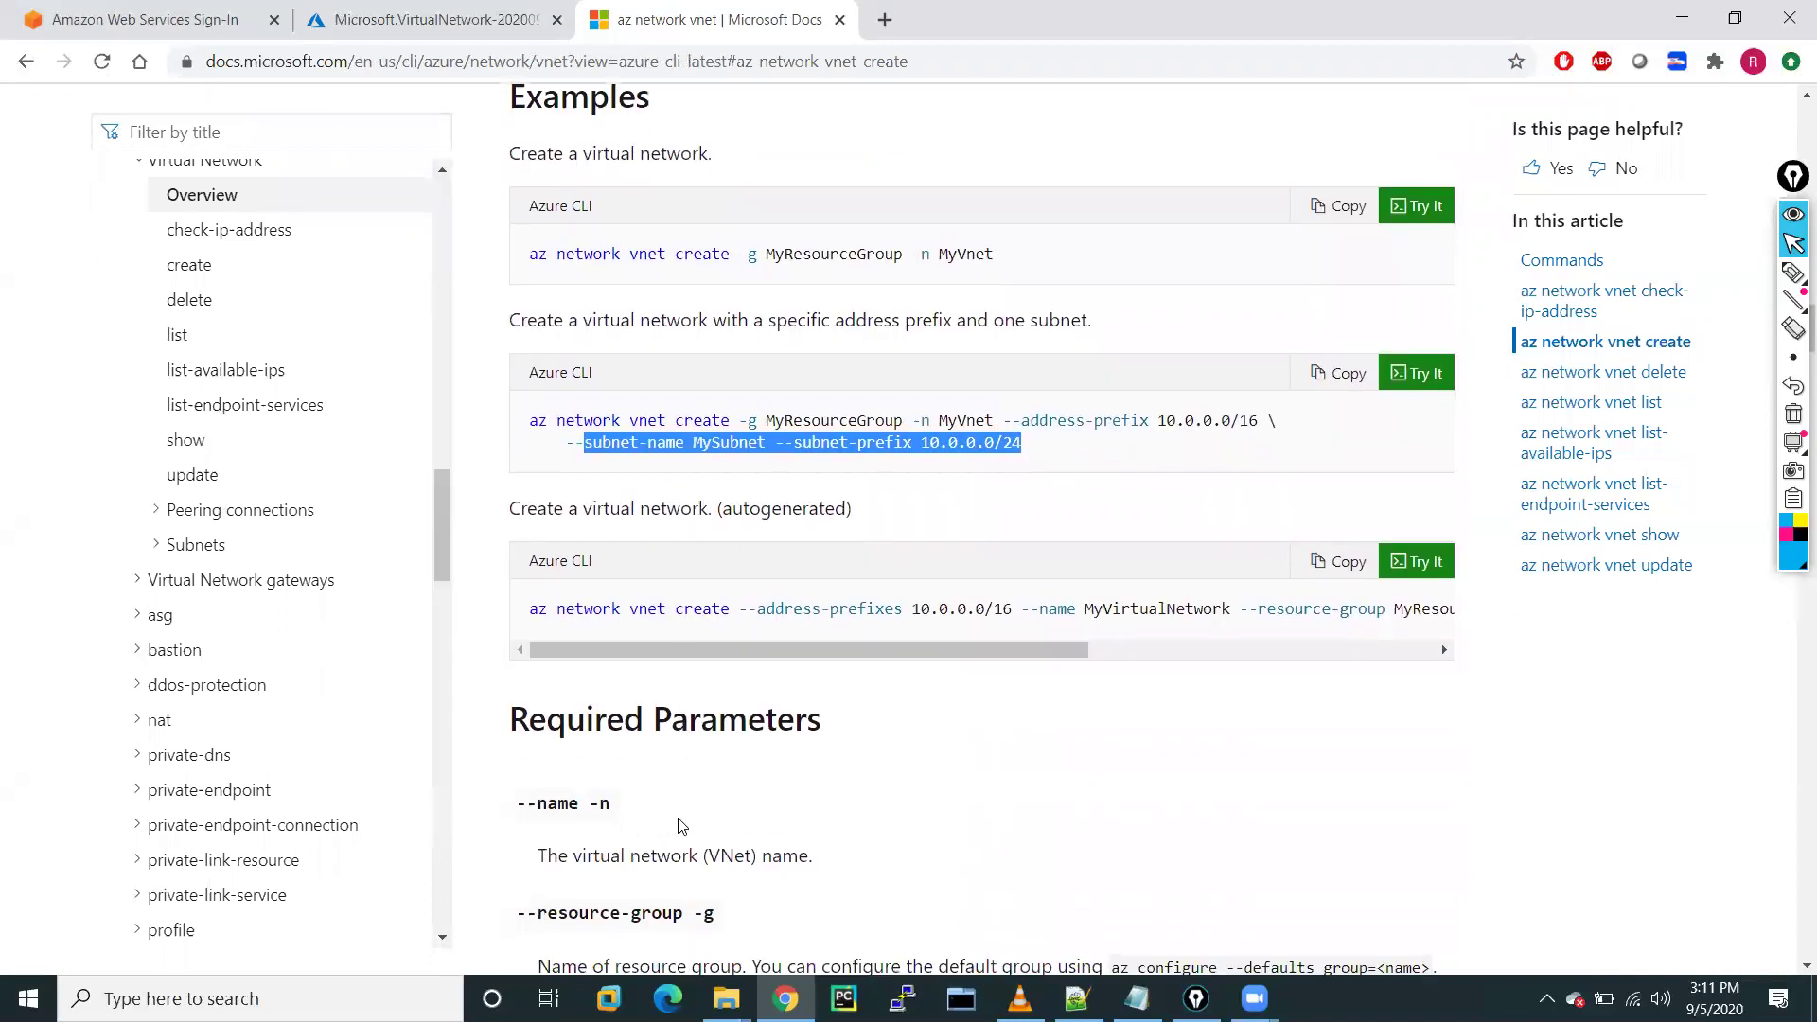
scroll(680, 826, down, 5)
scroll(678, 824, up, 15)
scroll(679, 818, up, 15)
scroll(679, 818, down, 13)
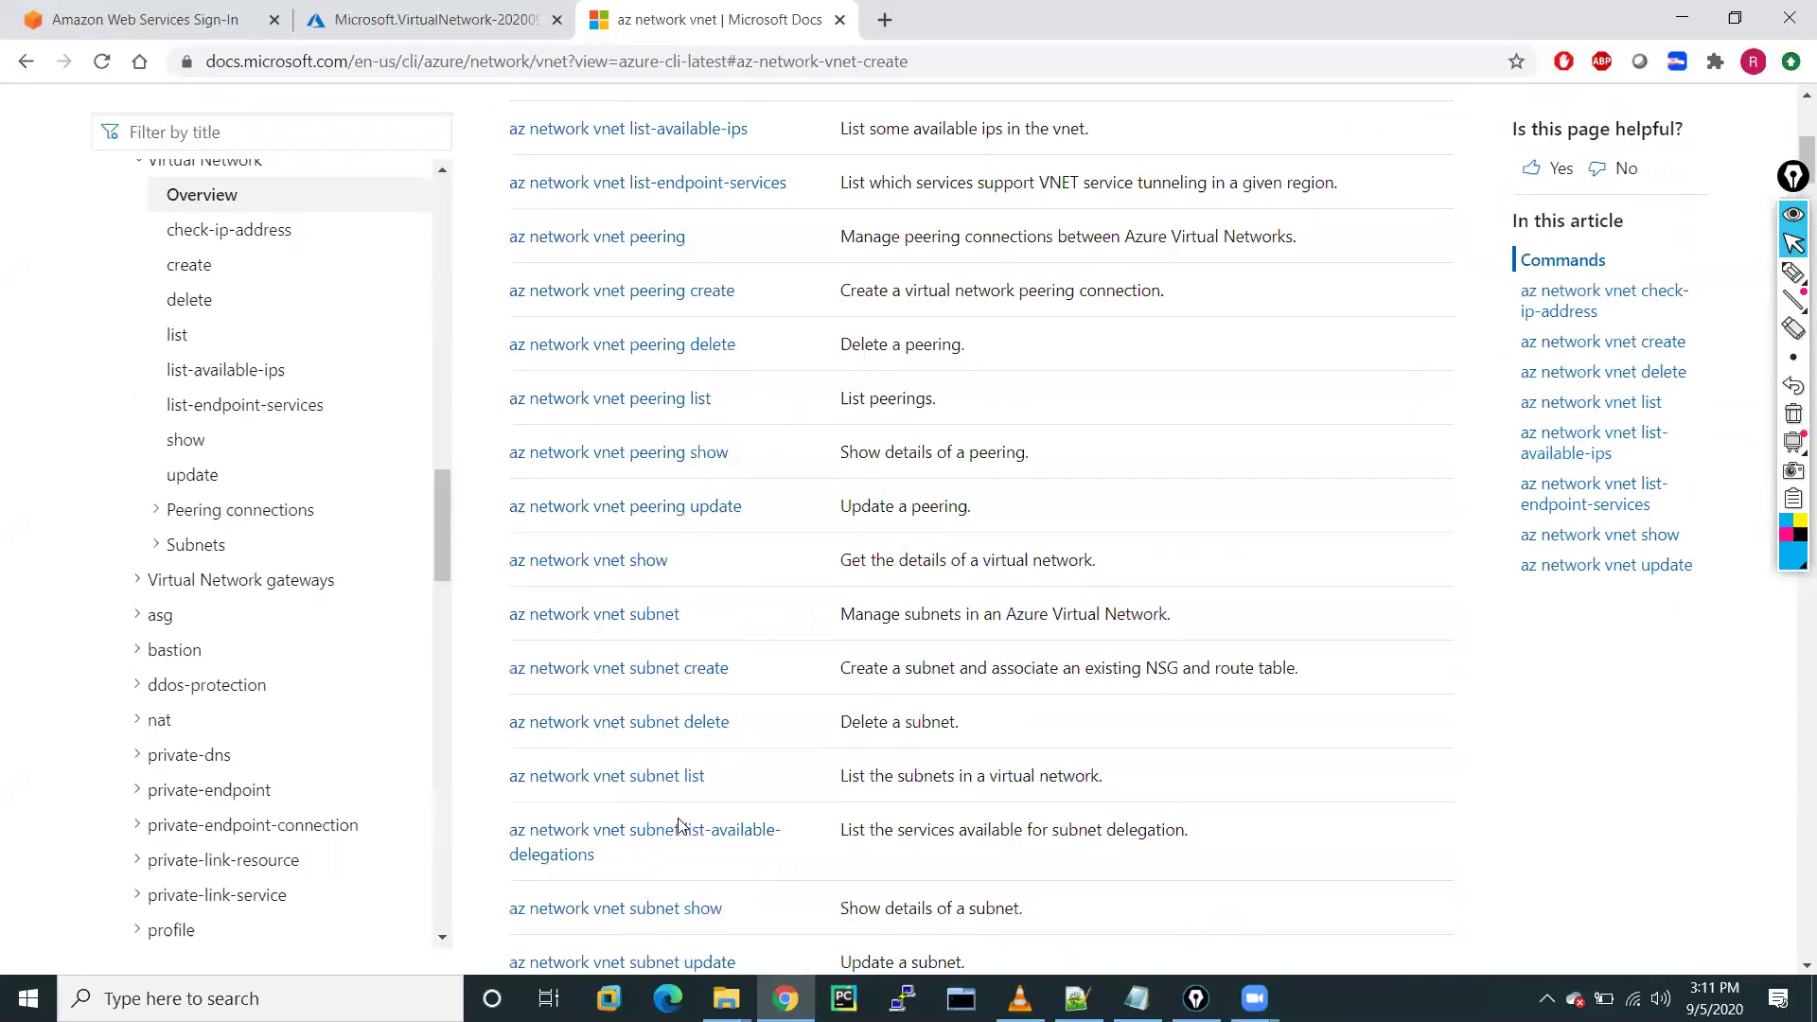
scroll(680, 819, up, 13)
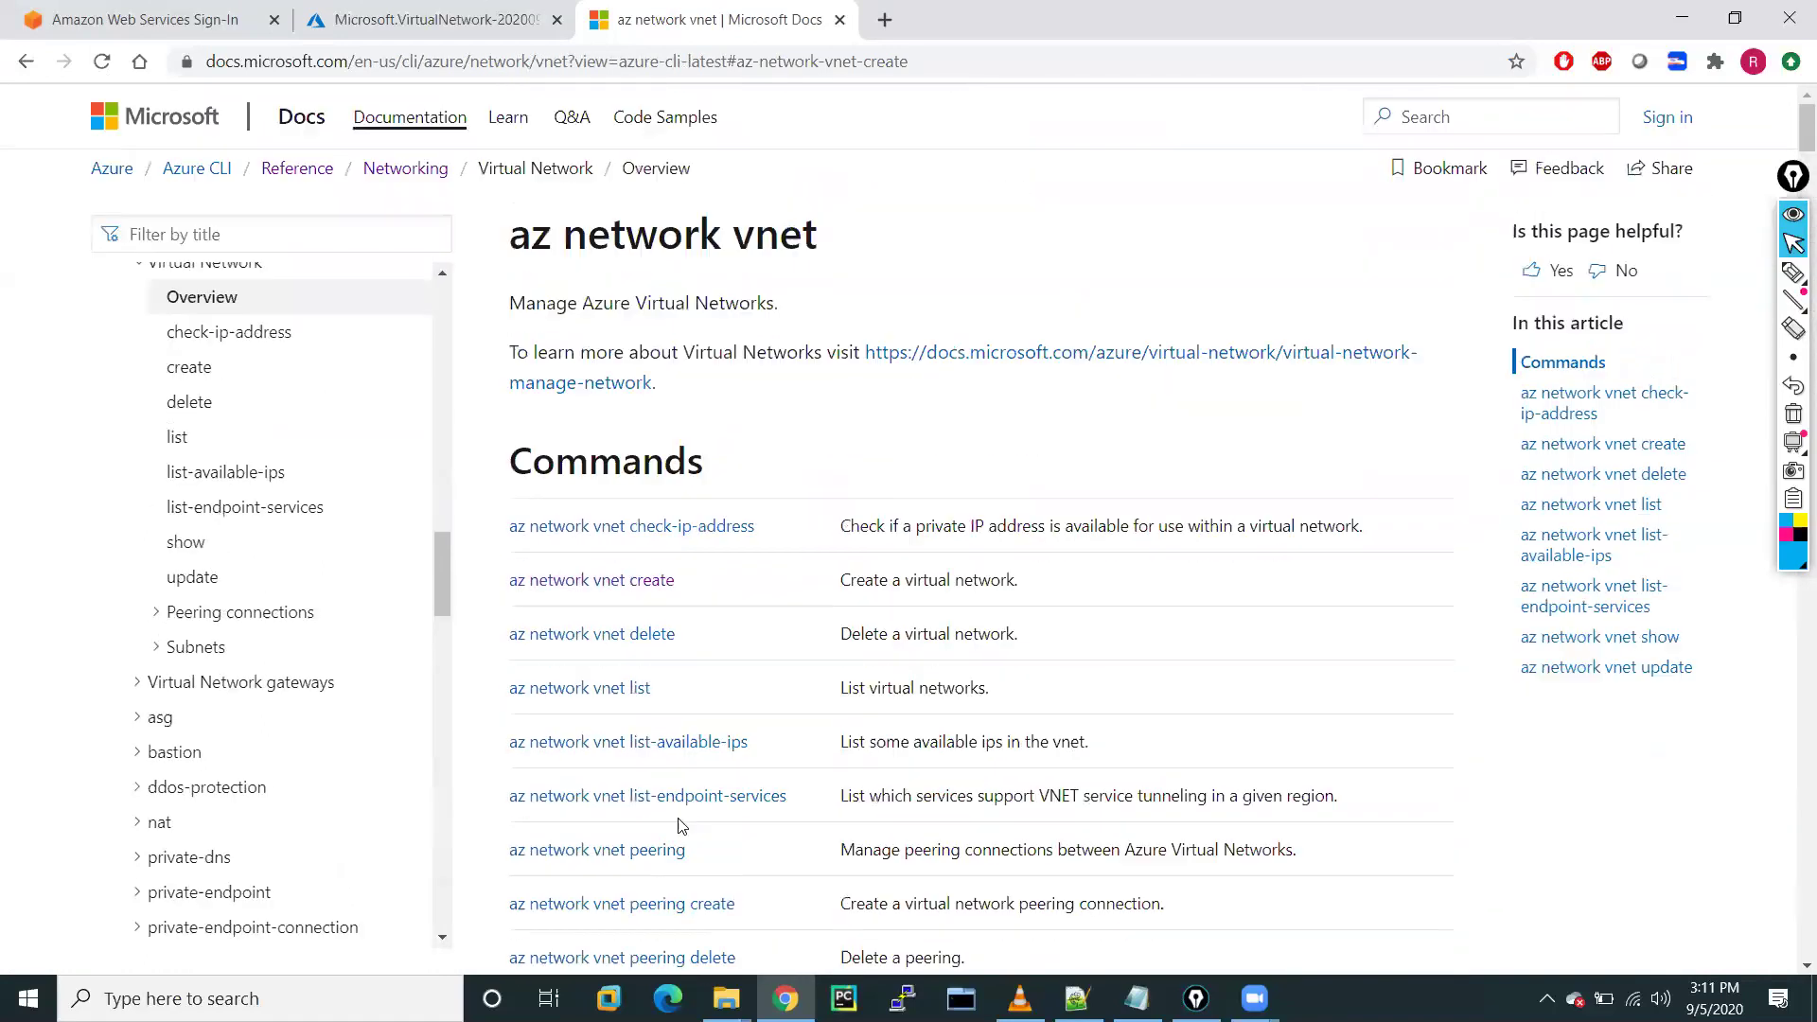
click(477, 9)
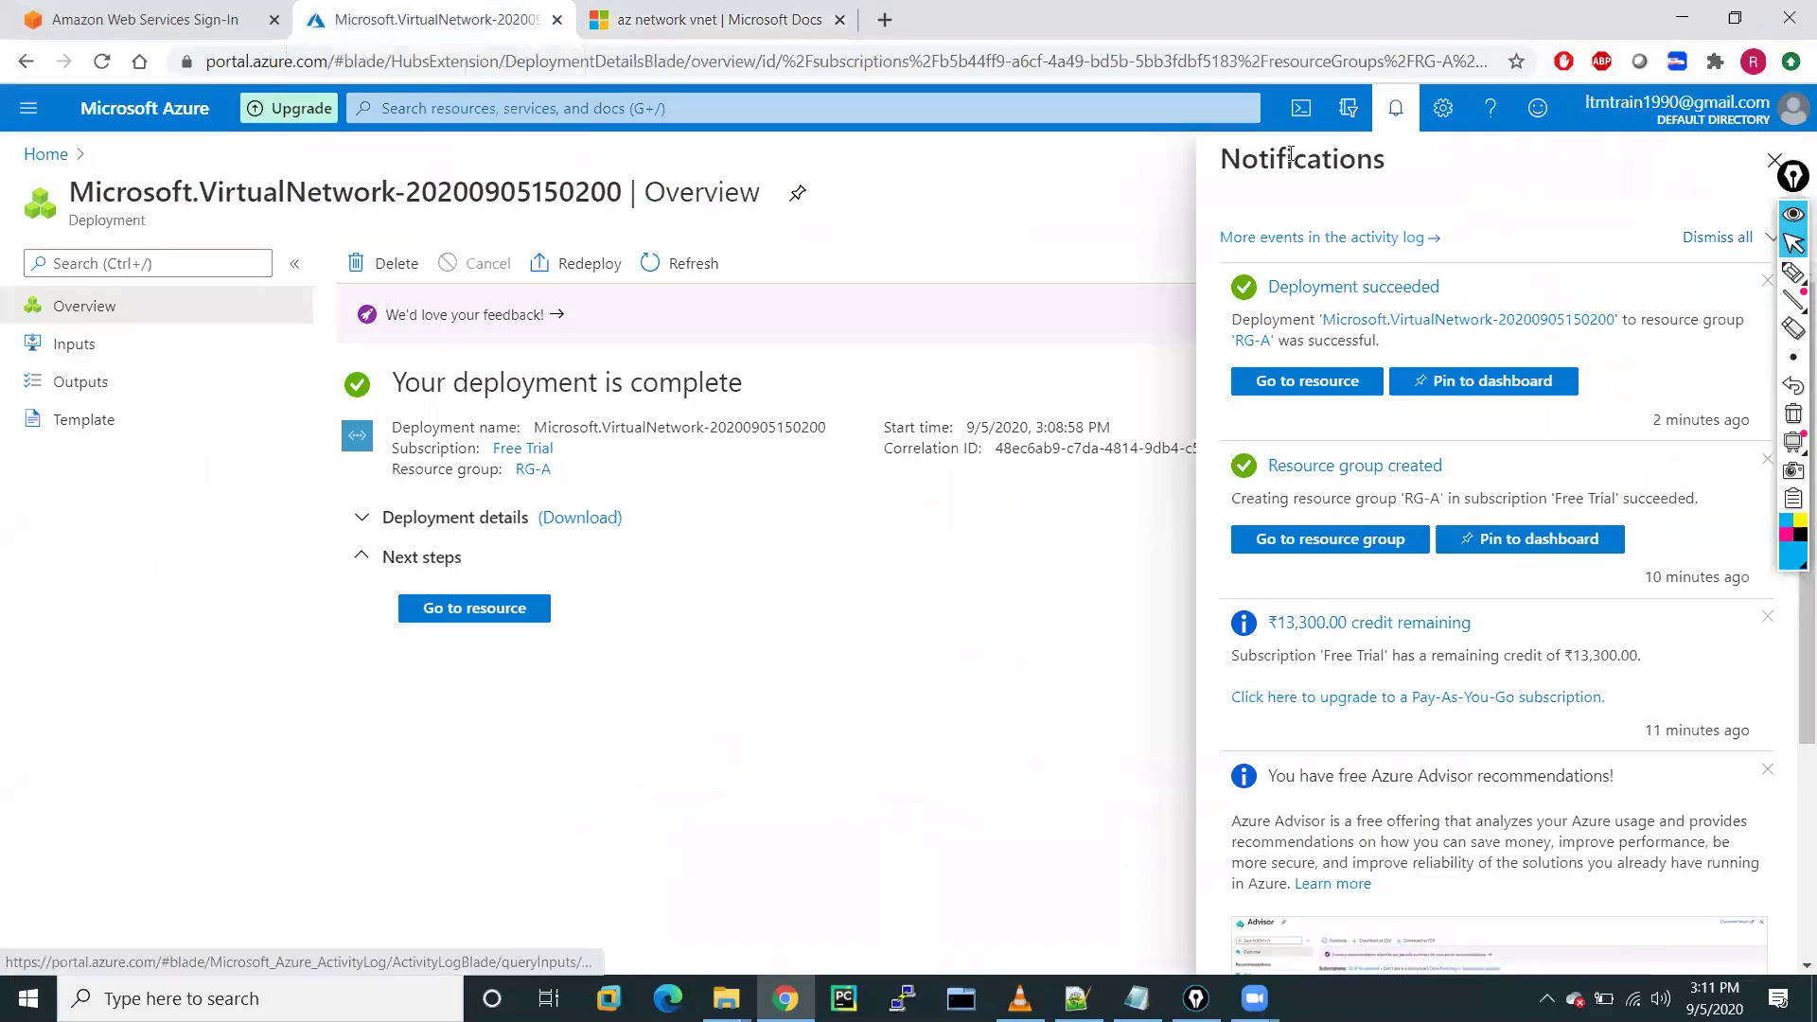
Open VNET-A from the deployment, refresh it, and view its 192.168.0.0/20 address space
click(452, 613)
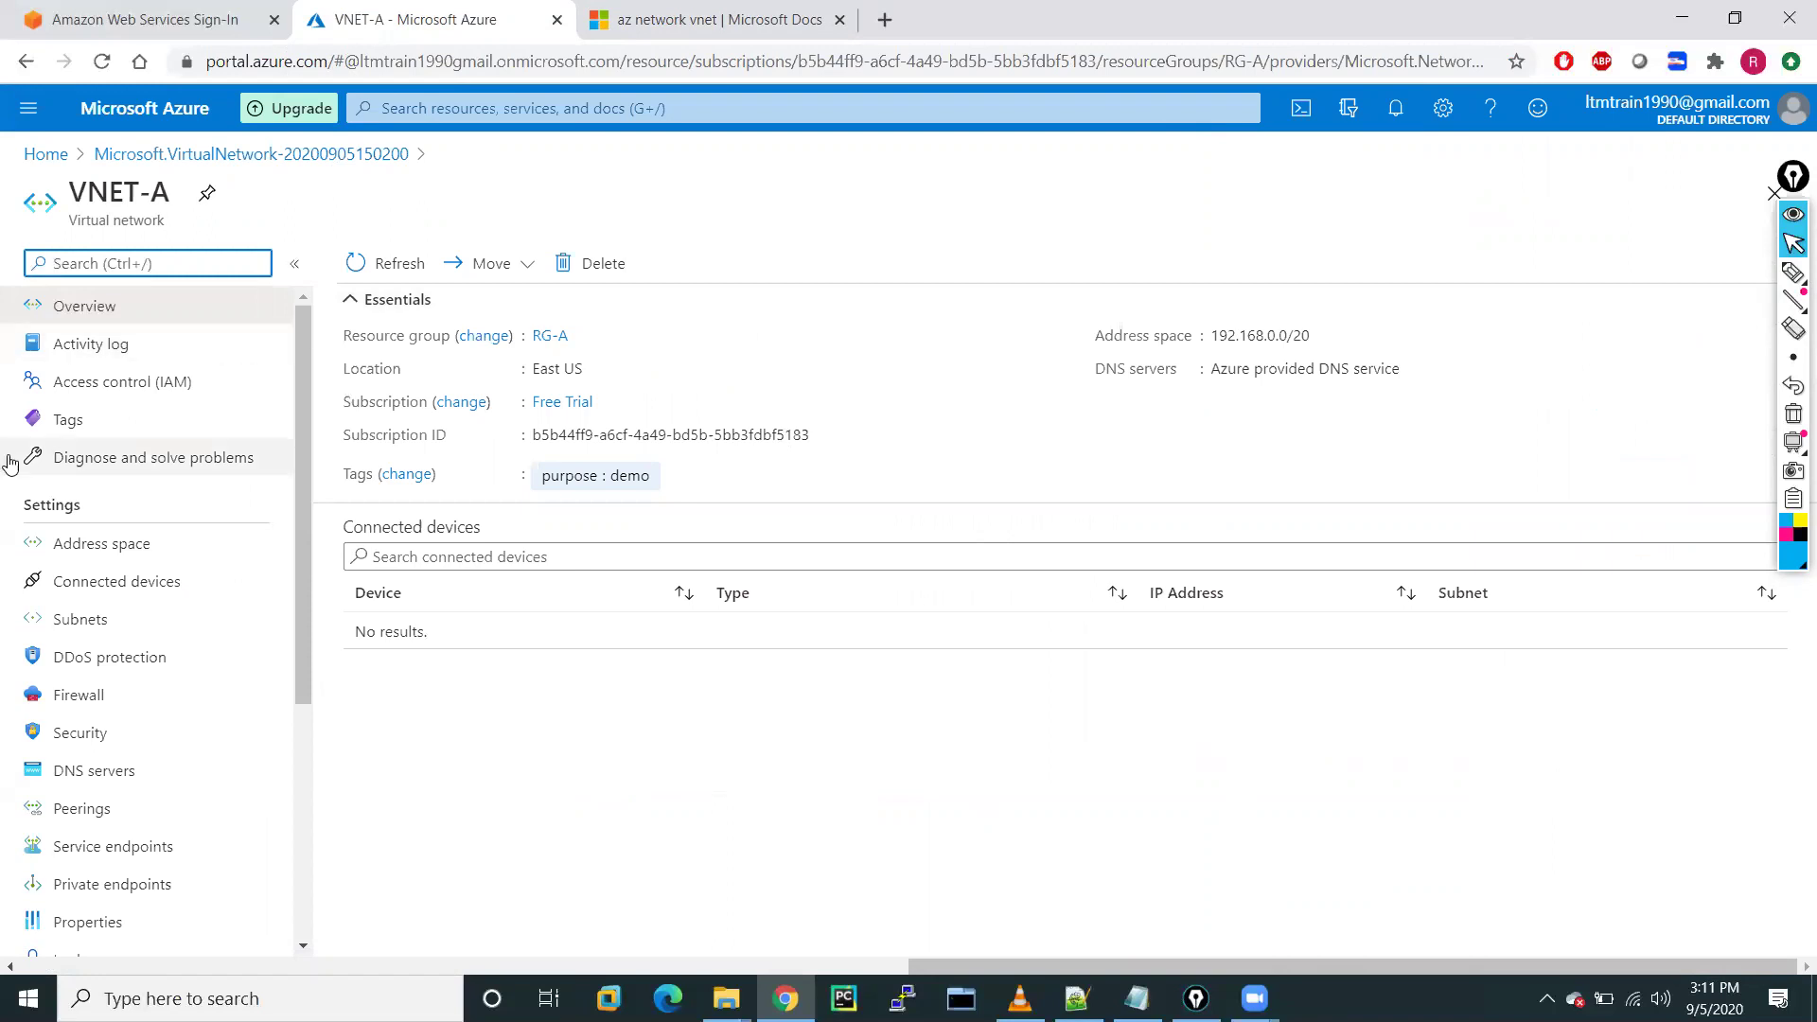
click(102, 304)
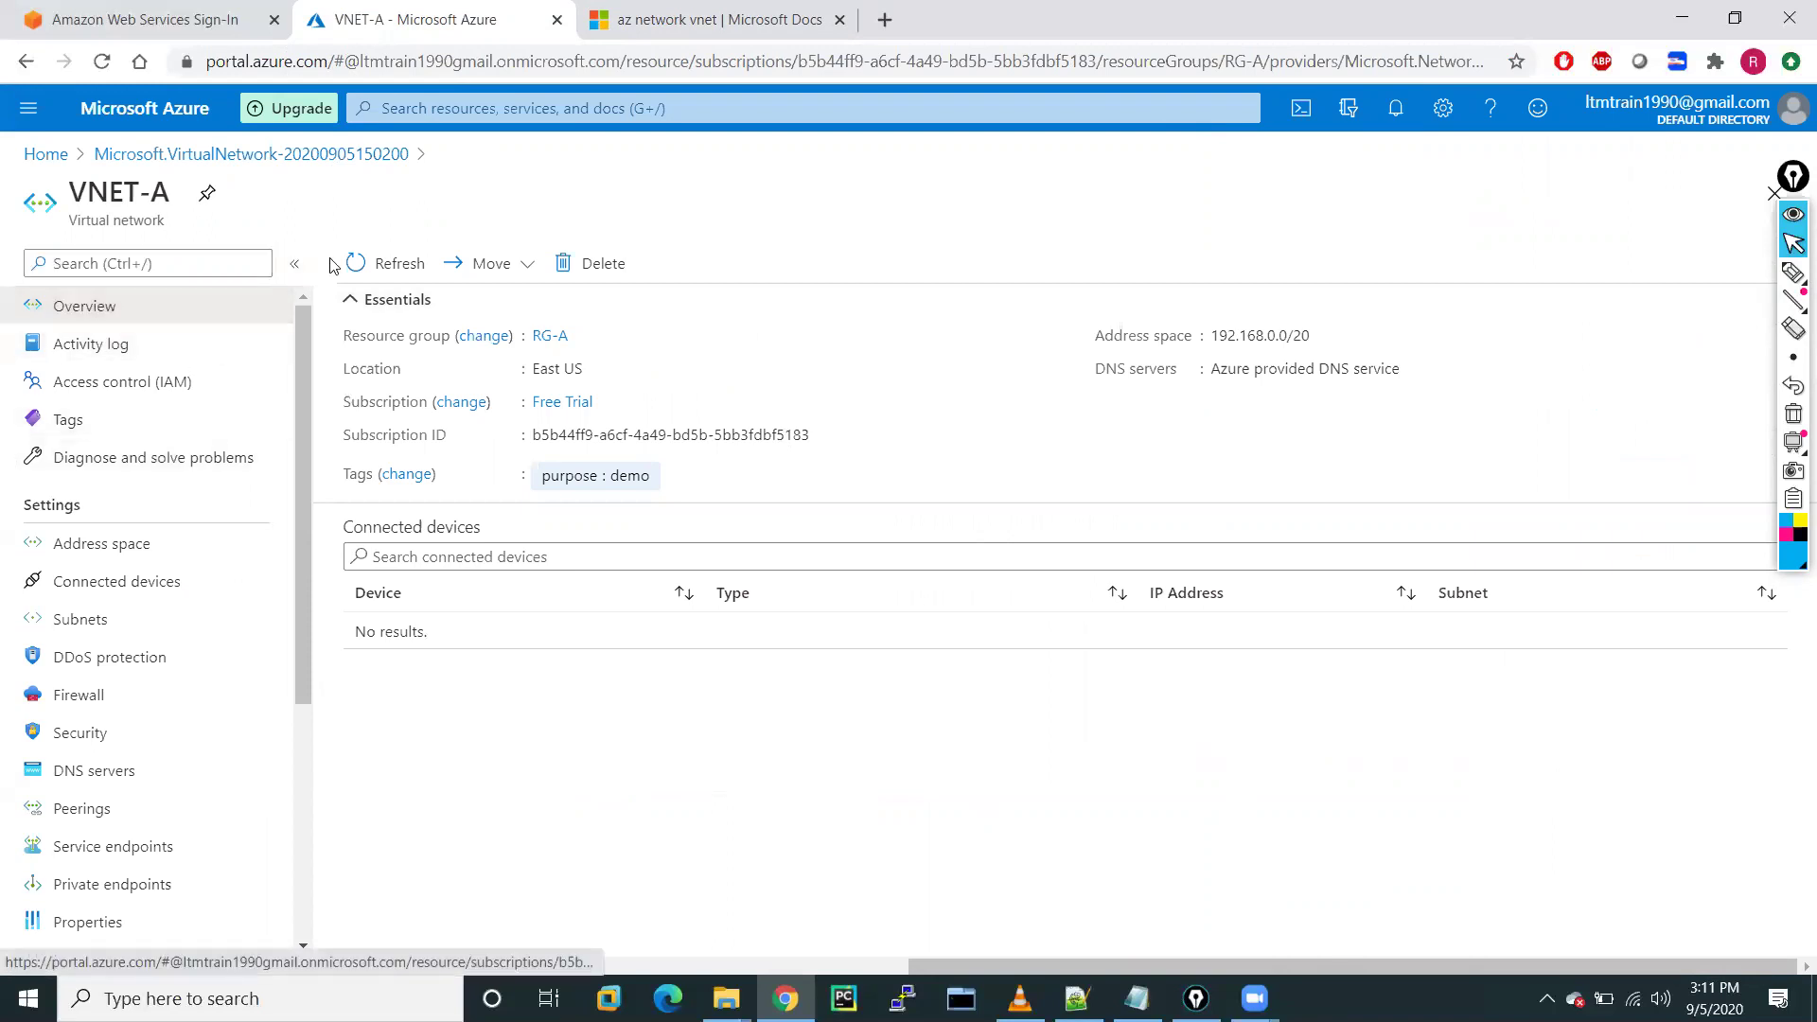
click(361, 264)
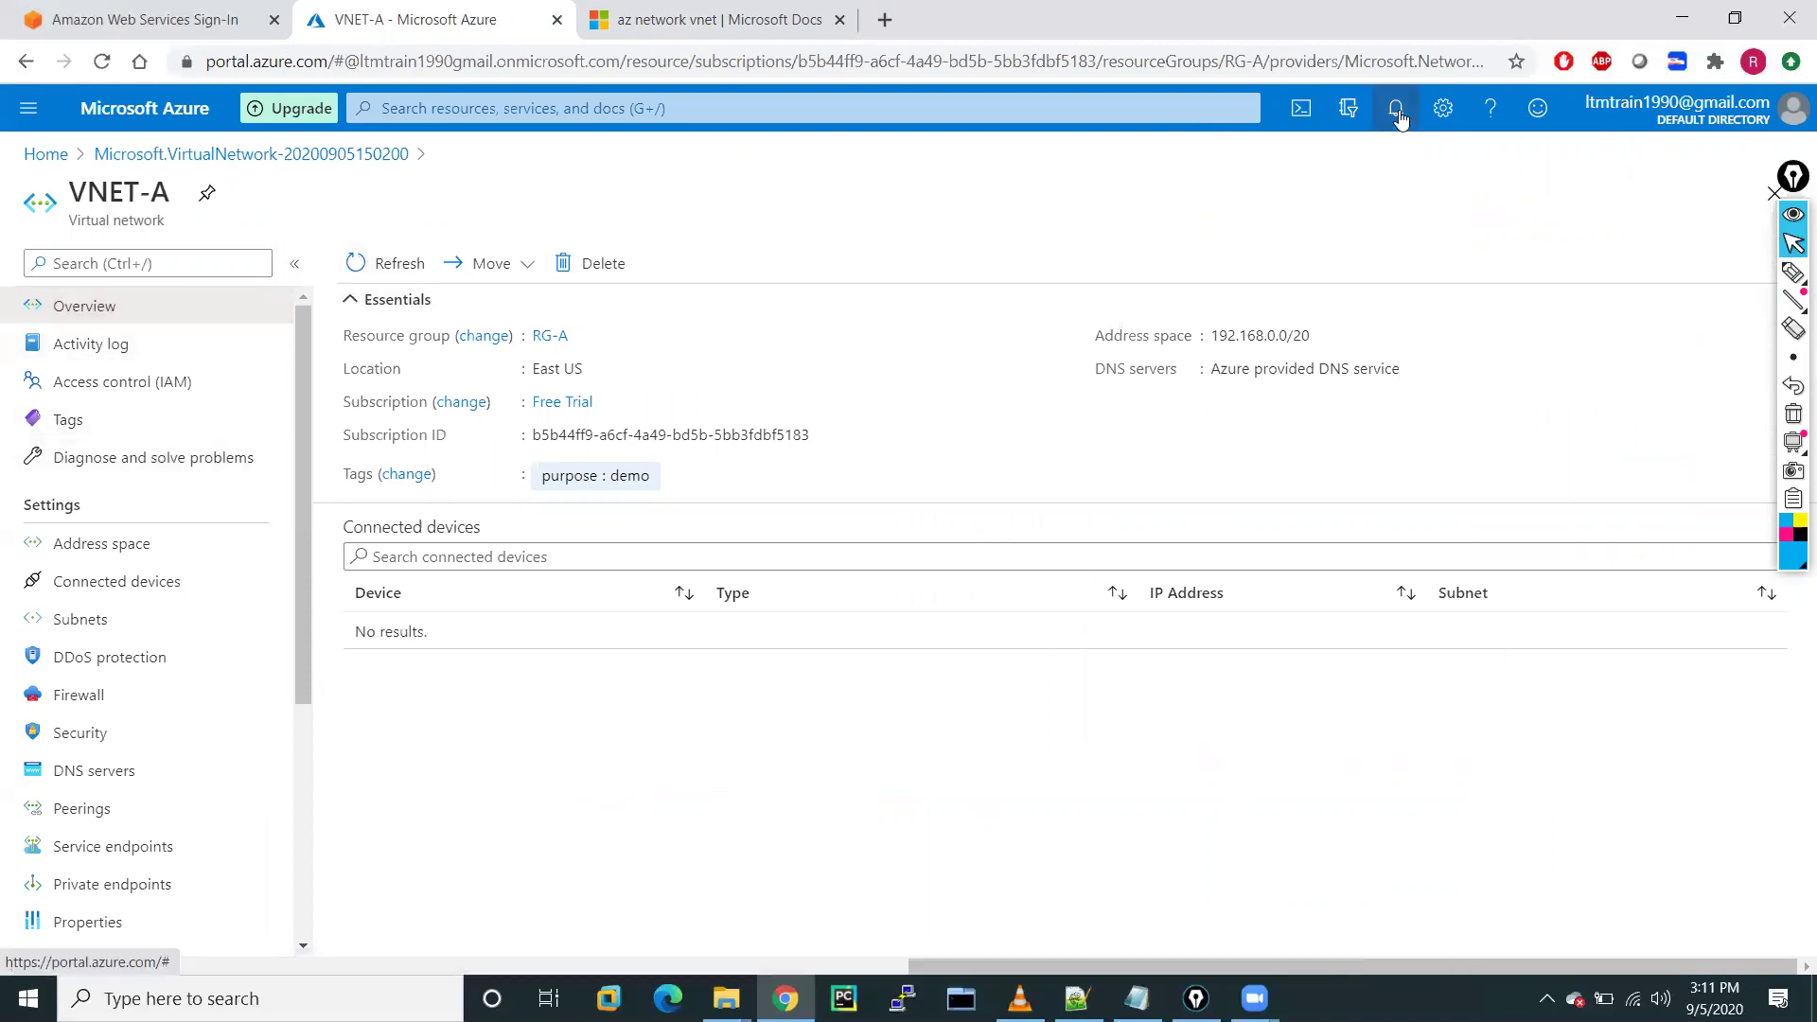
click(1398, 110)
click(1398, 111)
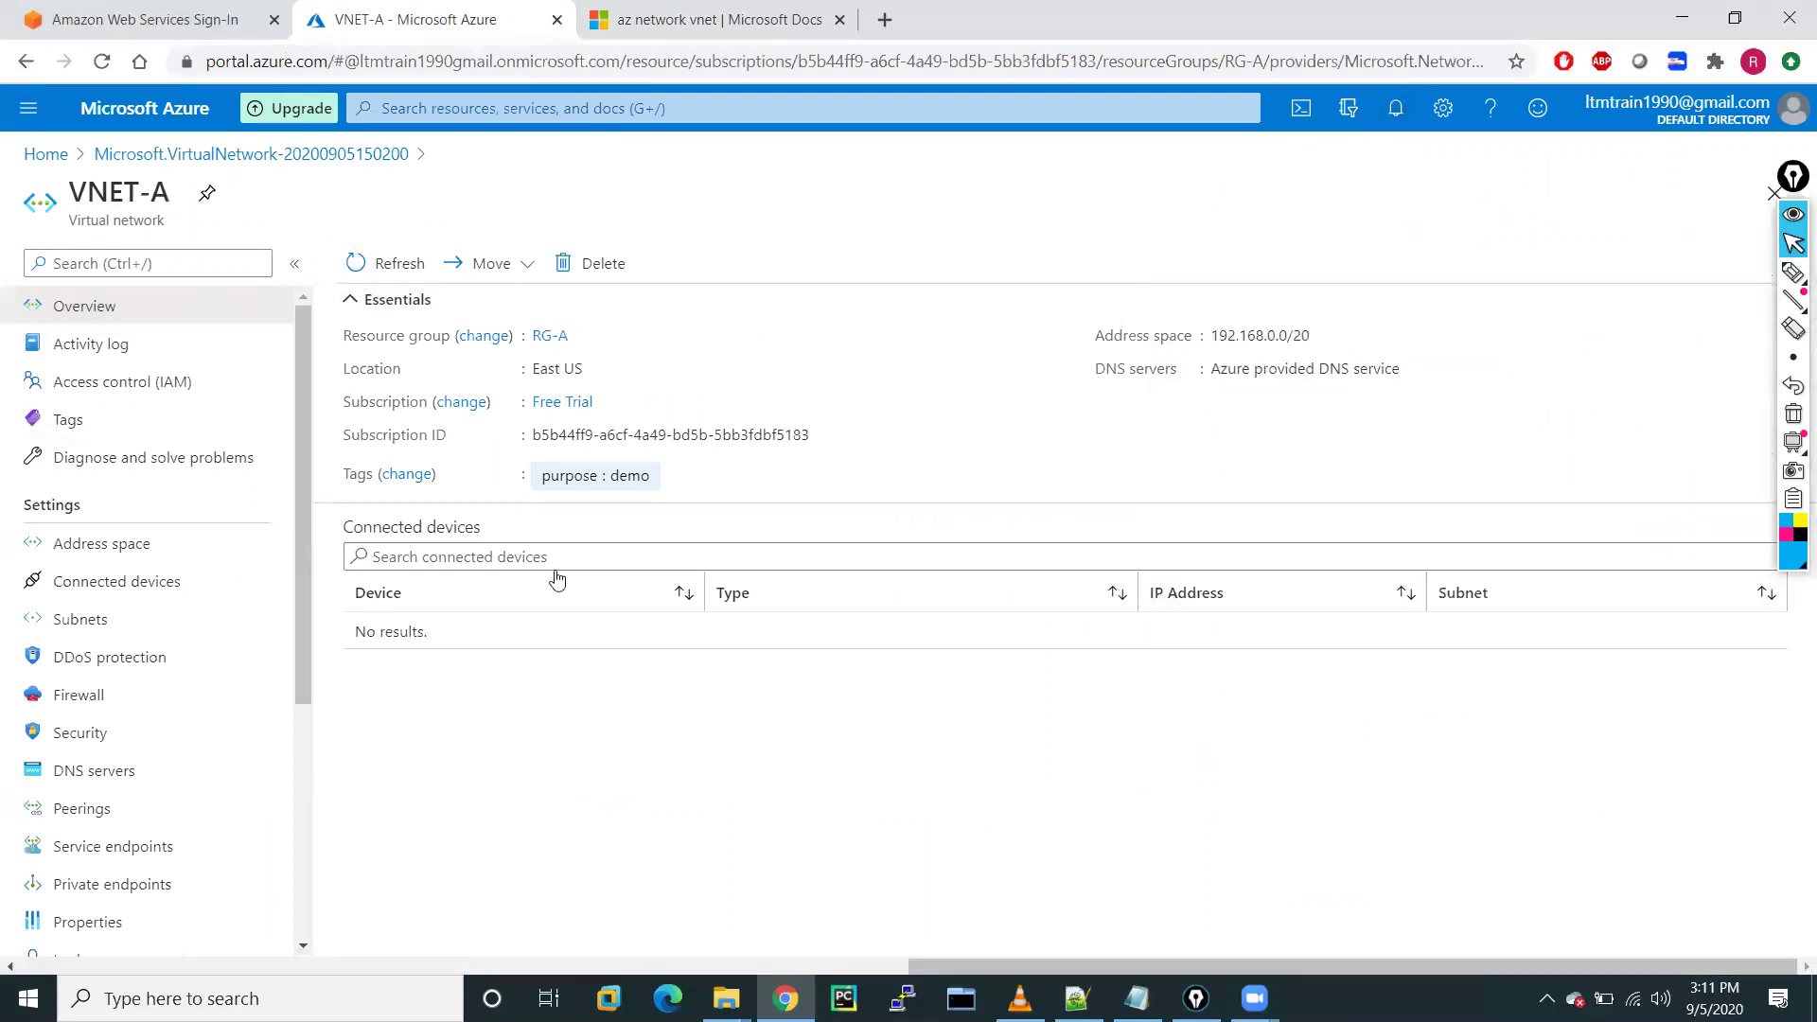
click(123, 543)
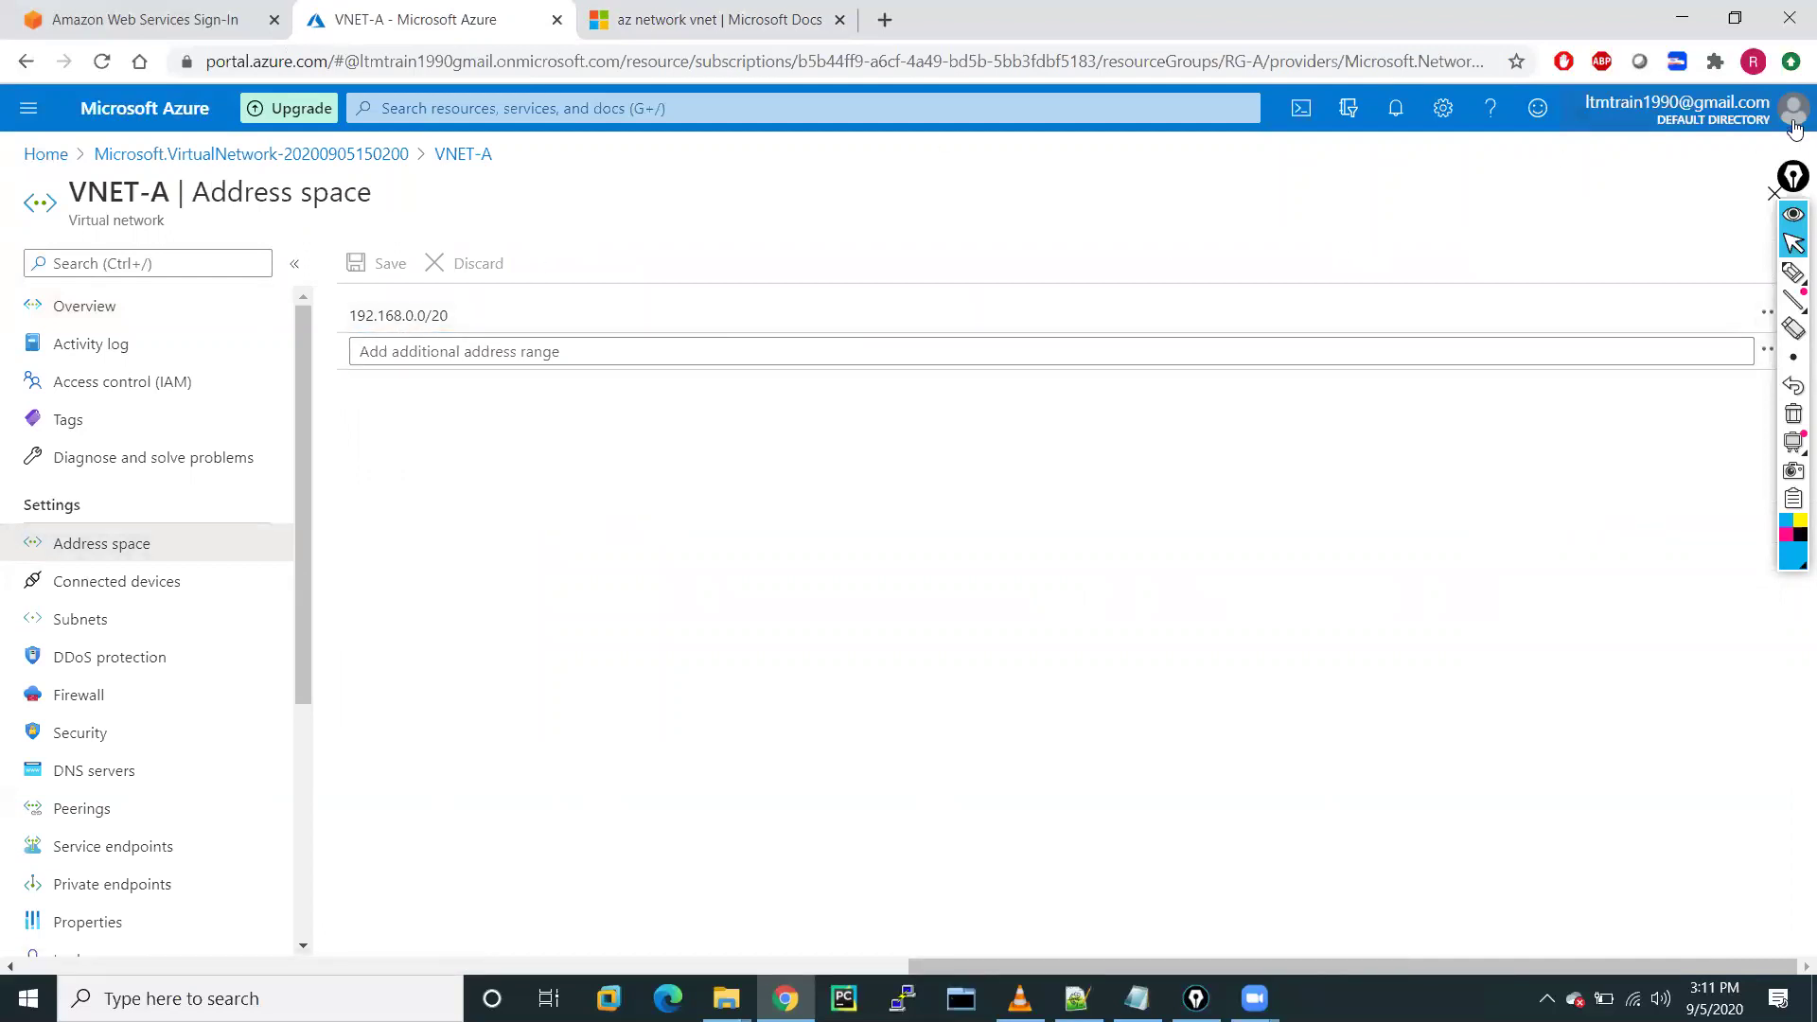
Check VNET-A's Subnets, Firewall and Security settings from its left menu
click(1795, 197)
drag(1796, 197, 1797, 409)
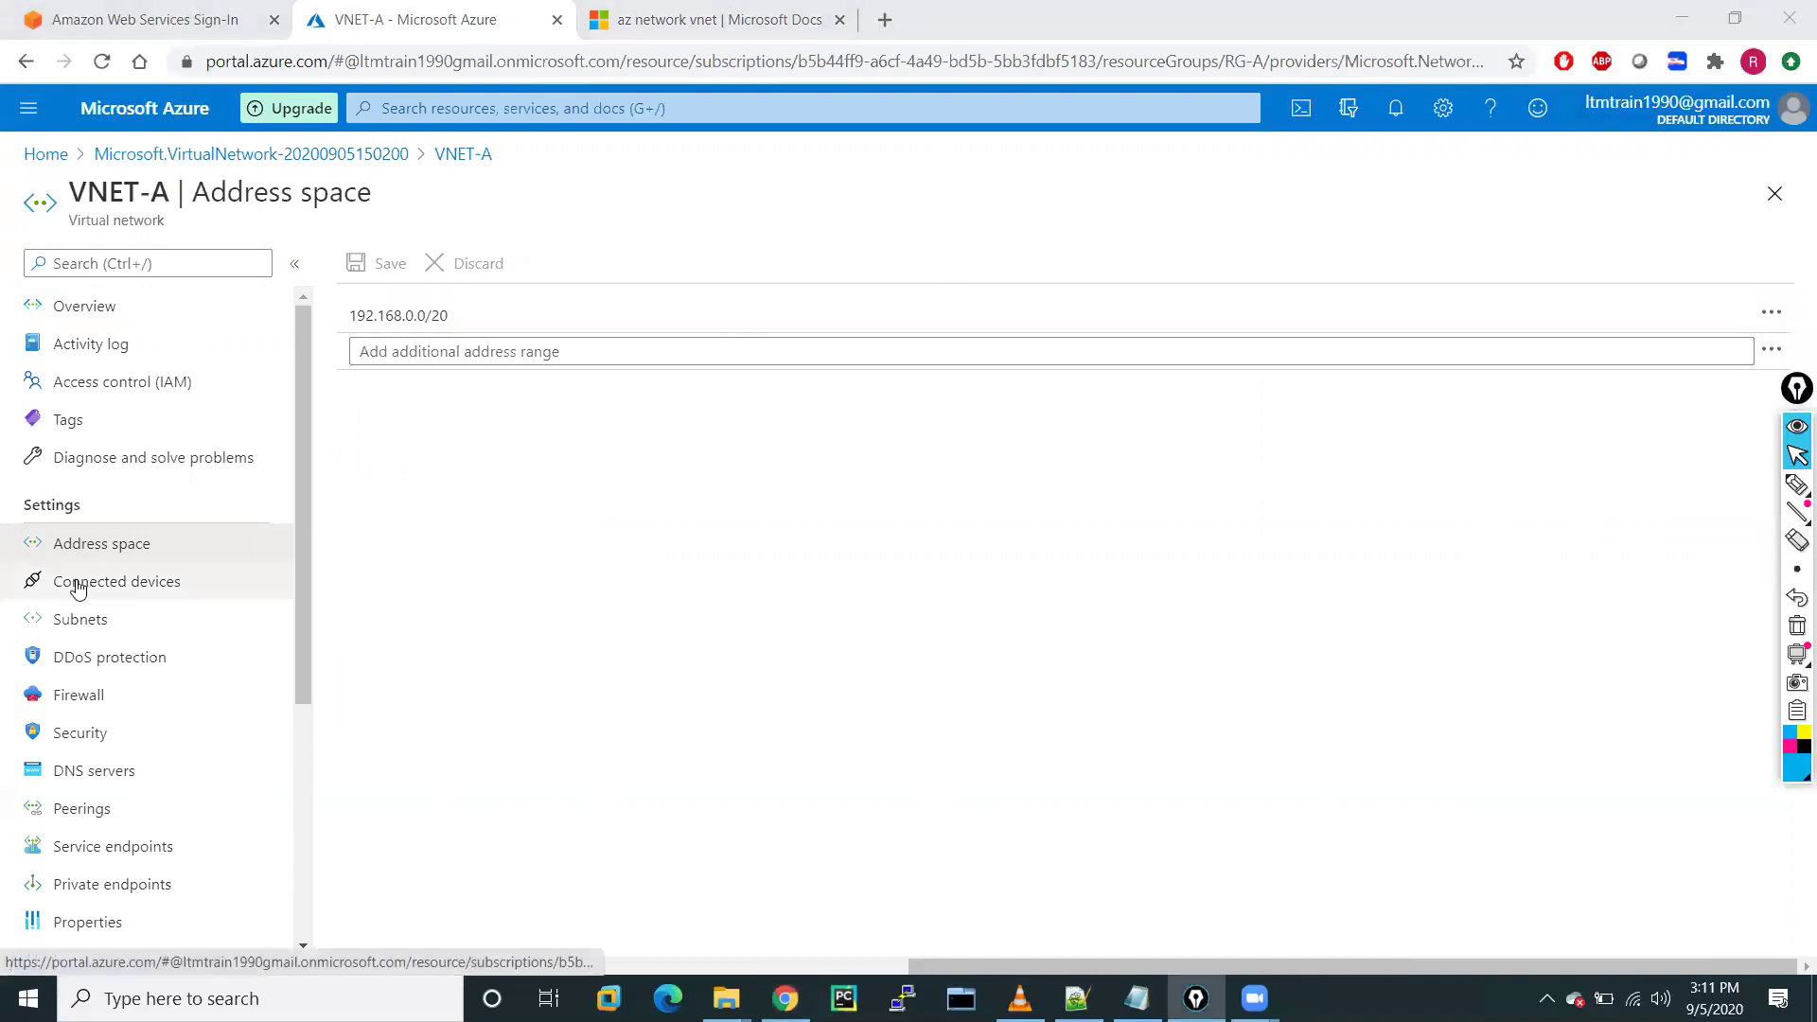
click(63, 620)
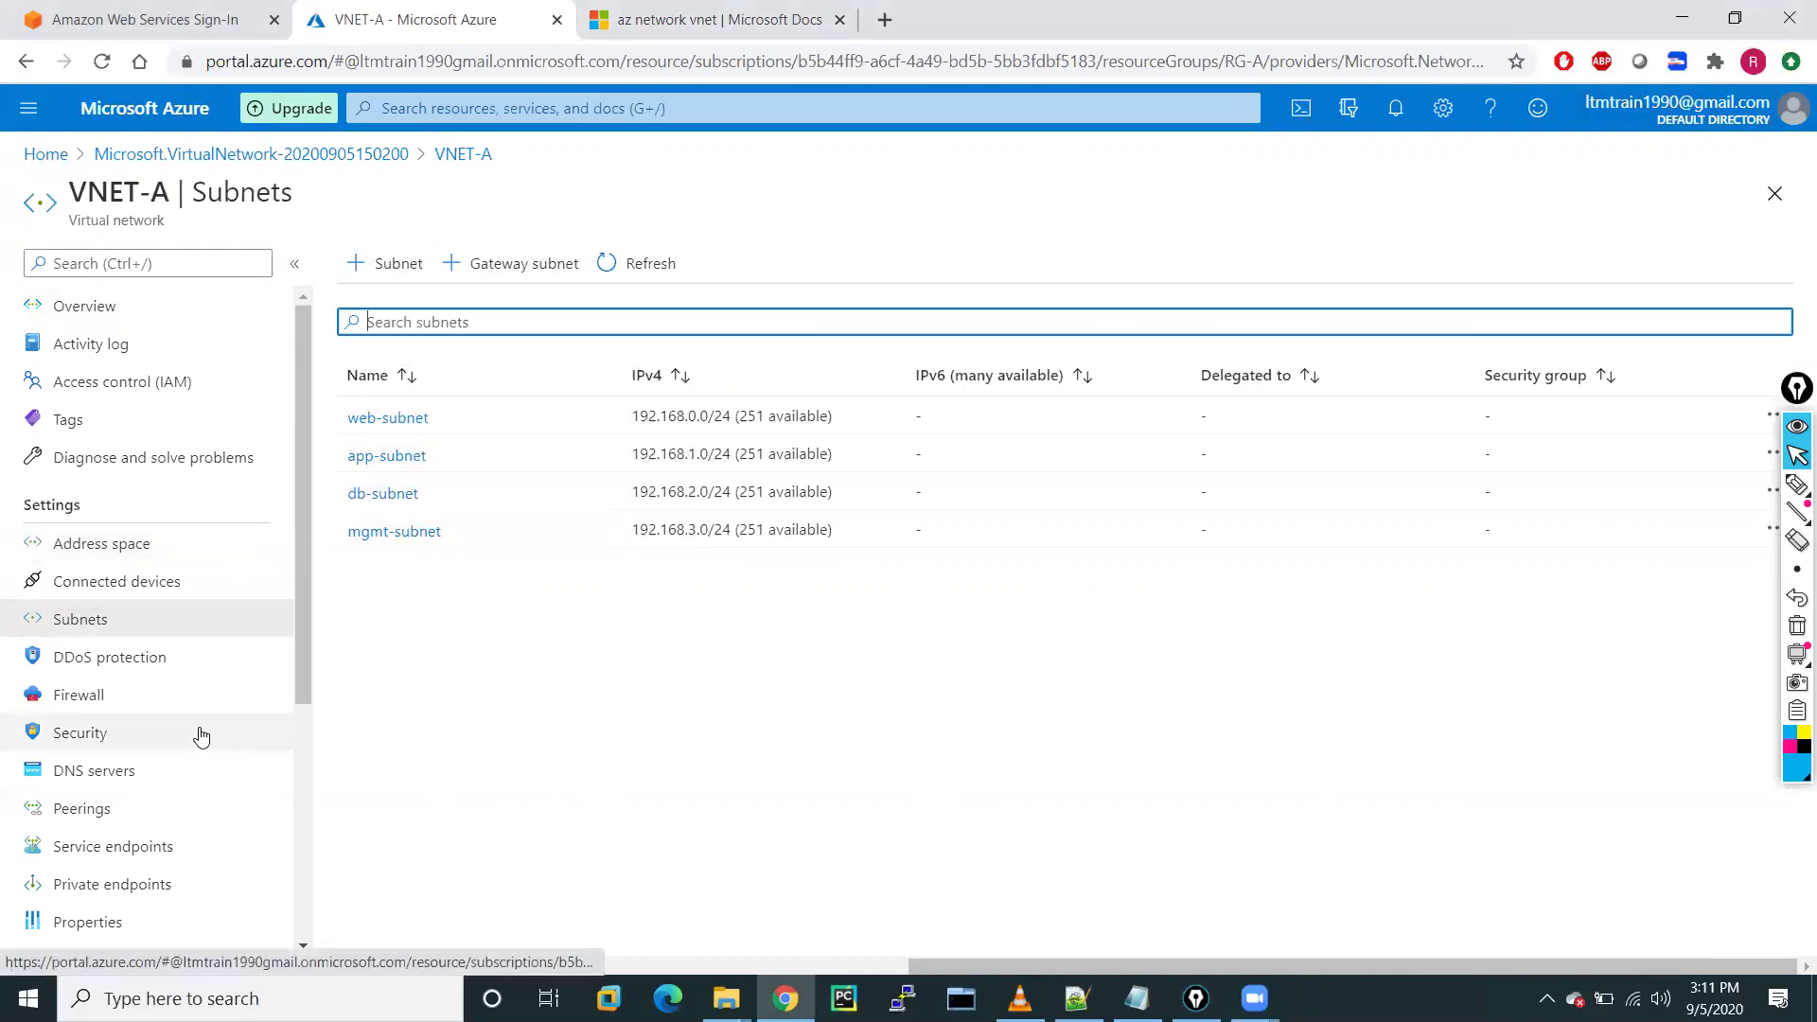
click(78, 702)
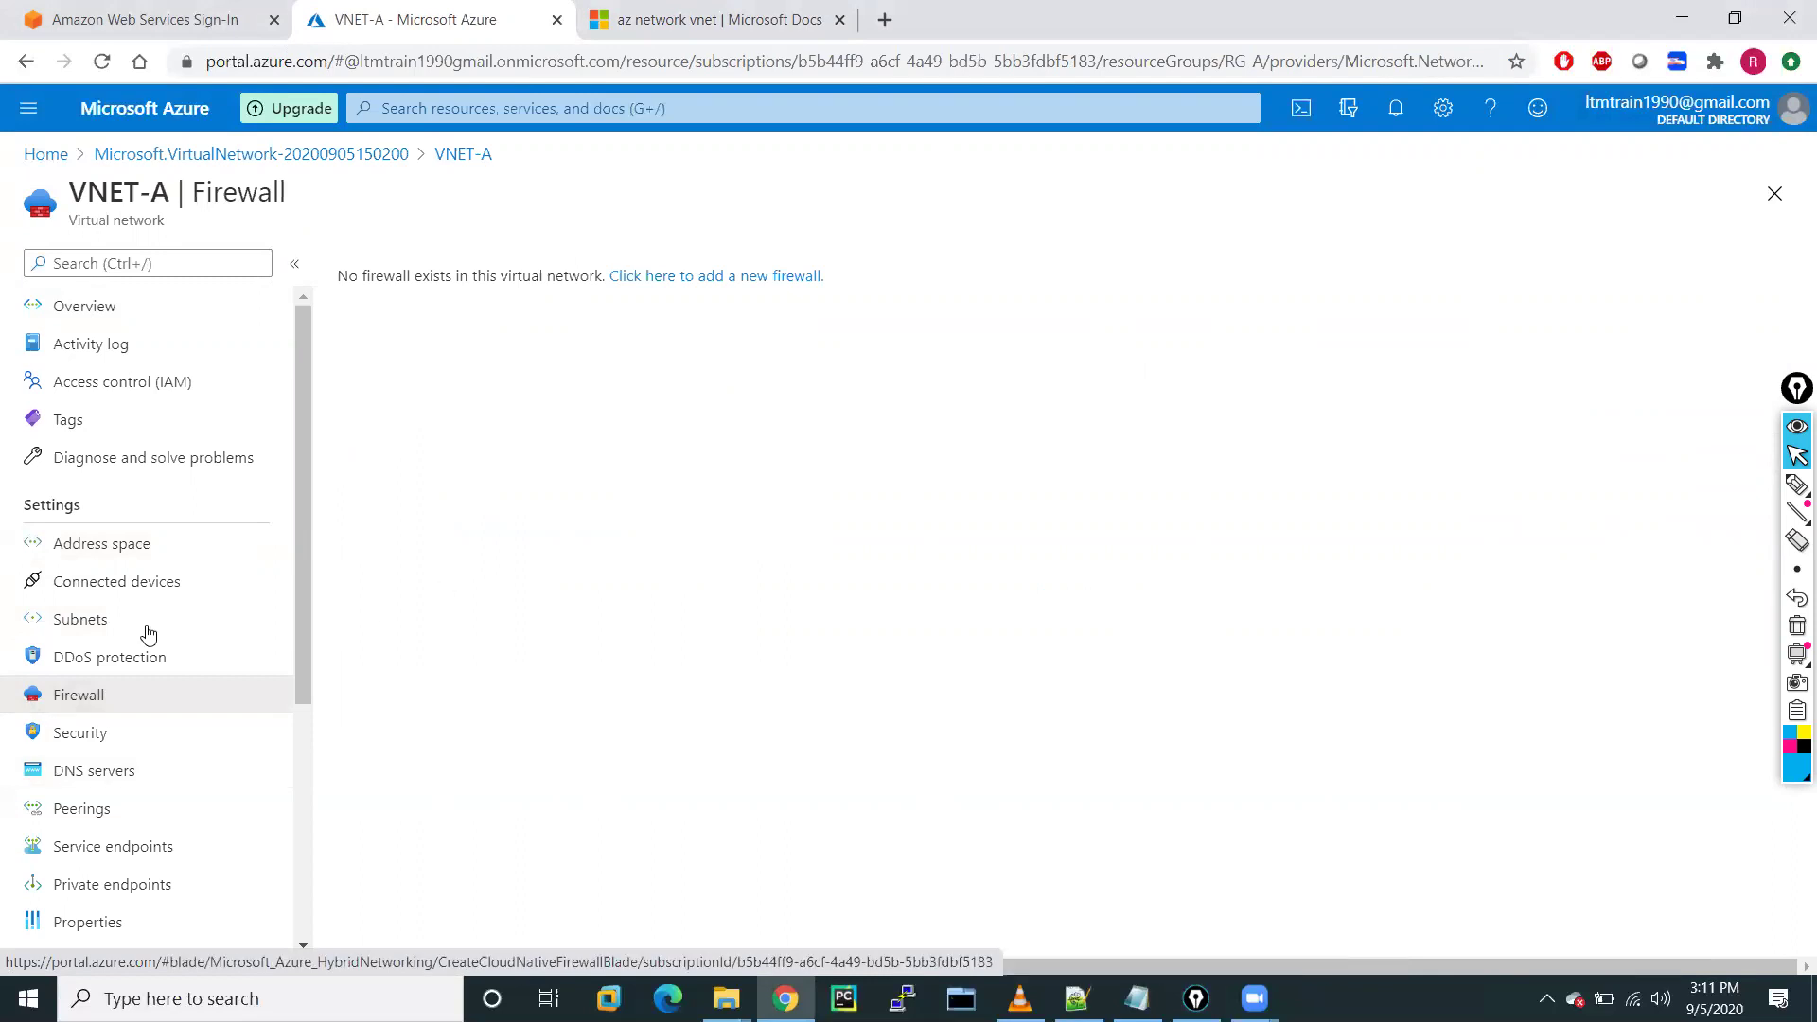
click(92, 737)
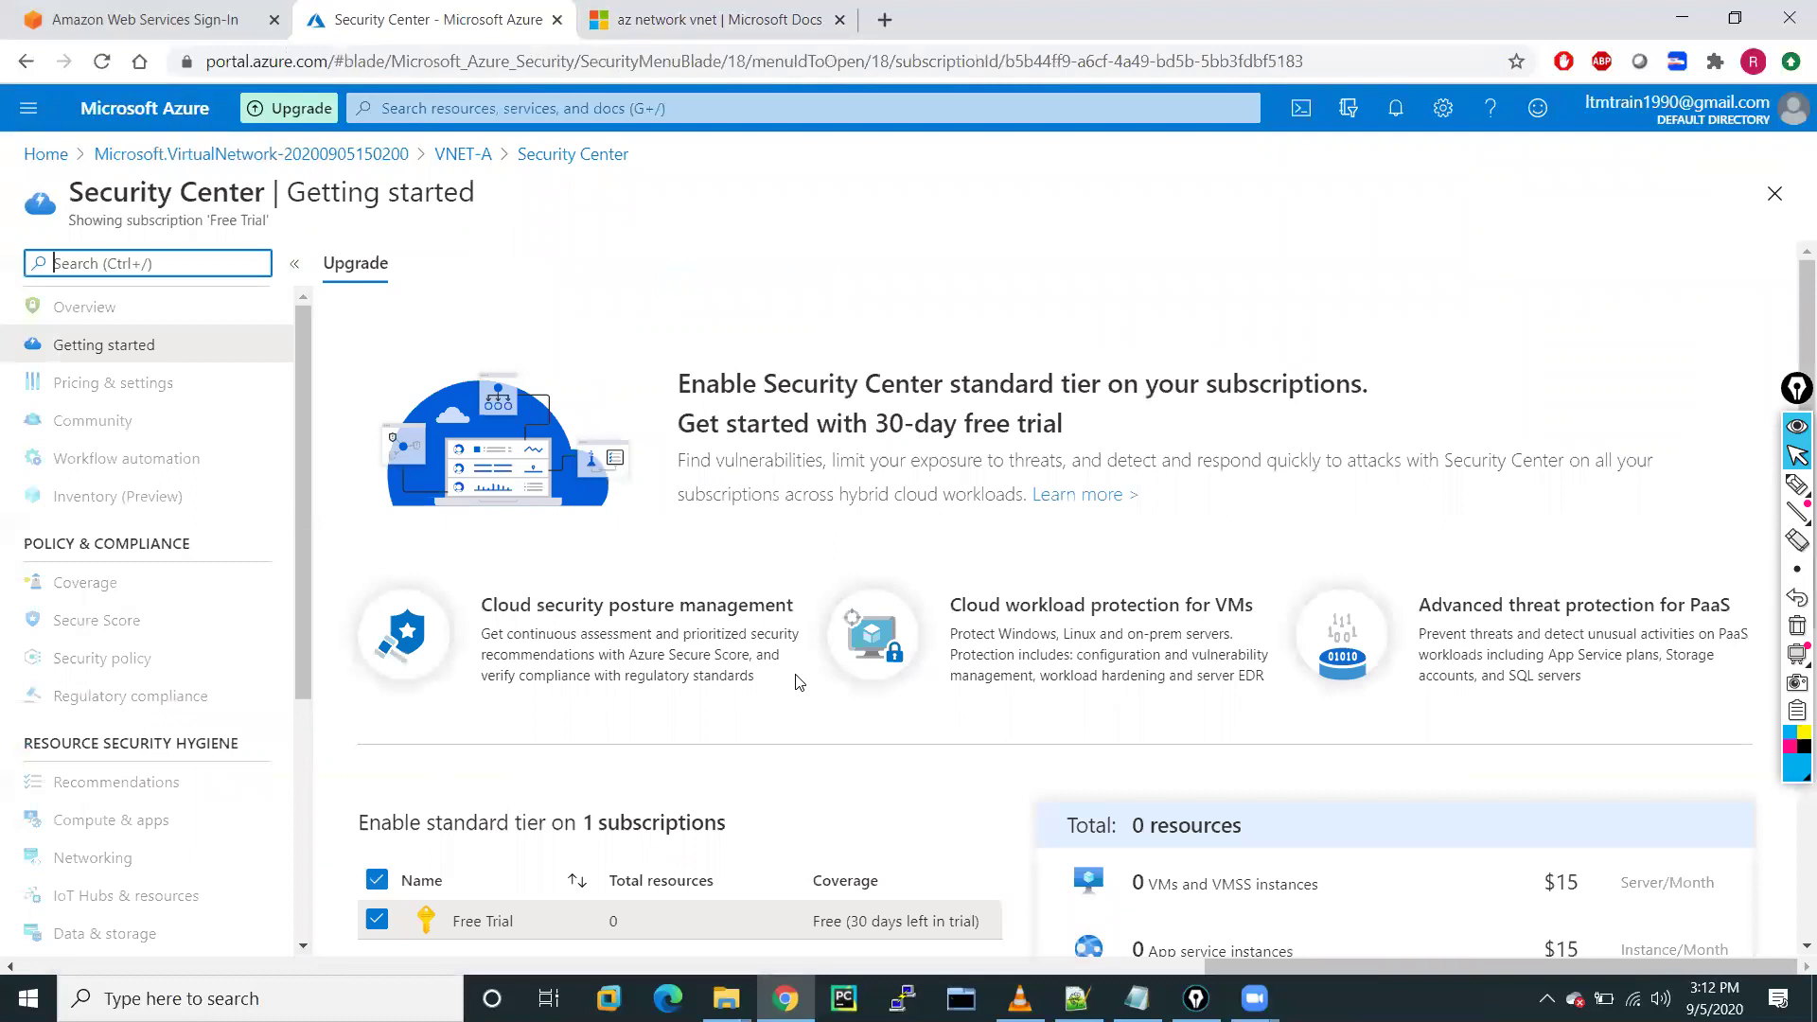
Return from Security Center to VNET-A's Security page showing Free tier and 0 recommendations
scroll(113, 634, down, 4)
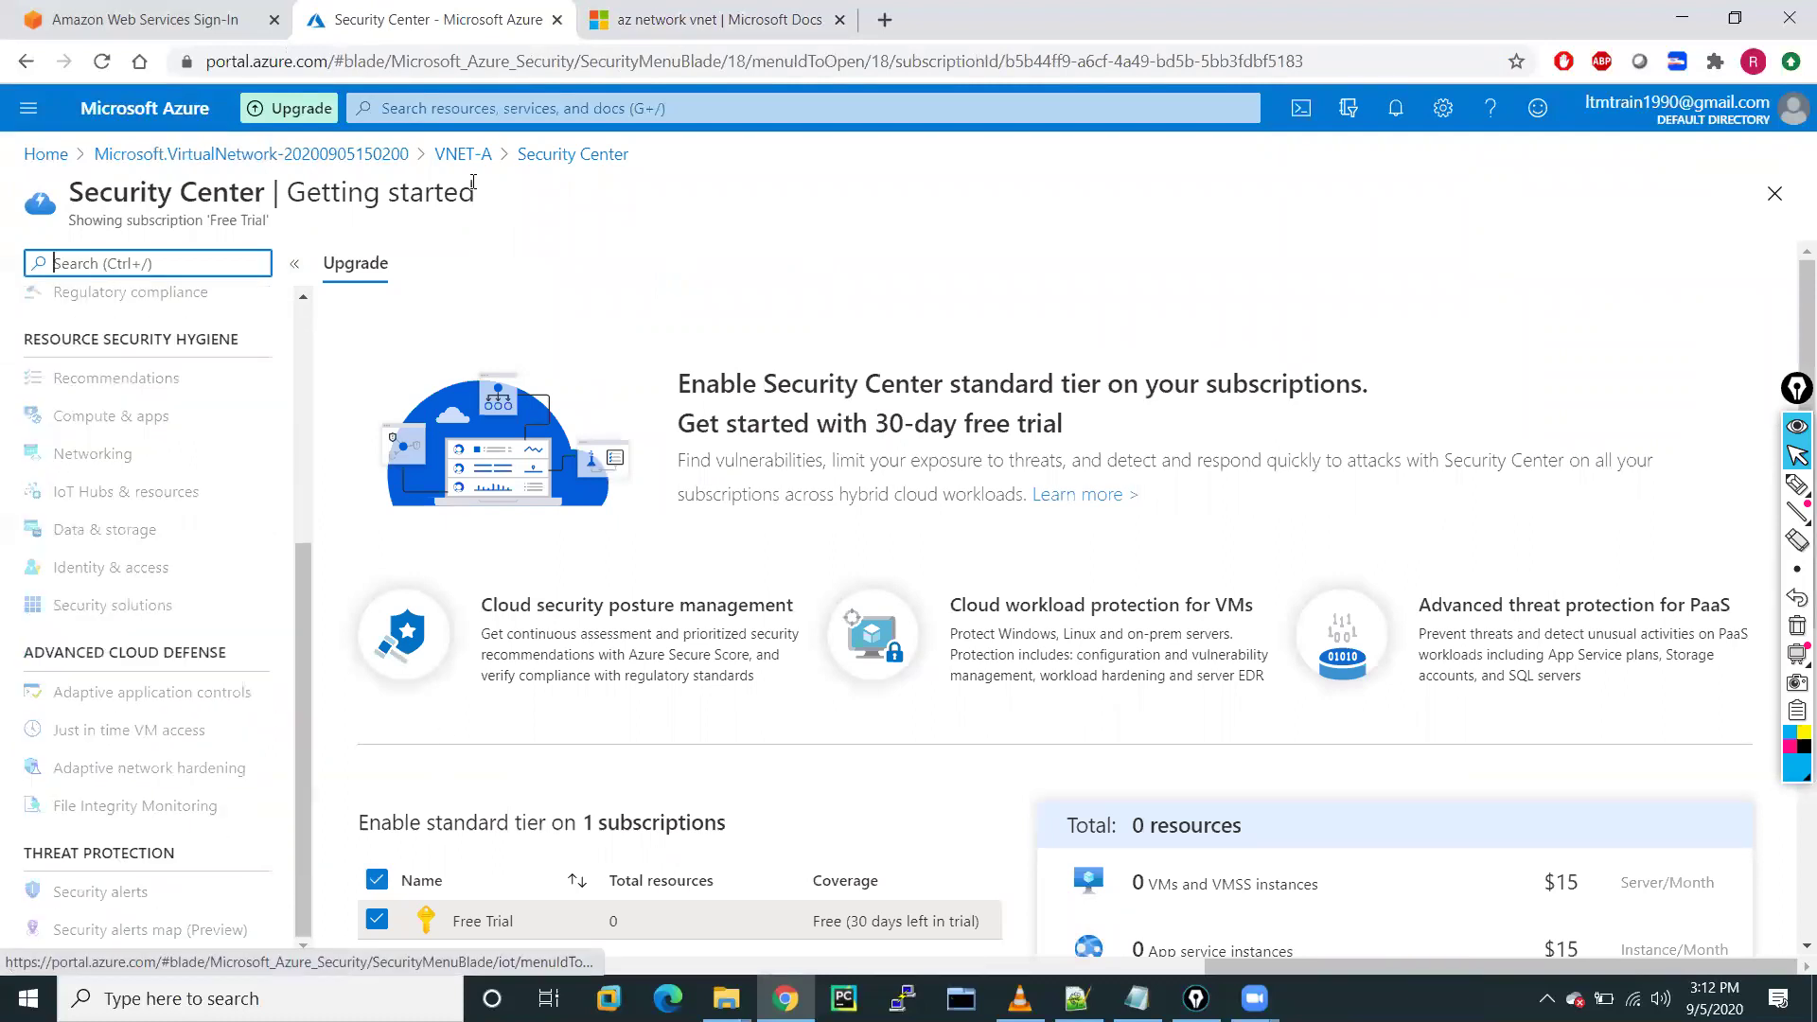
click(460, 154)
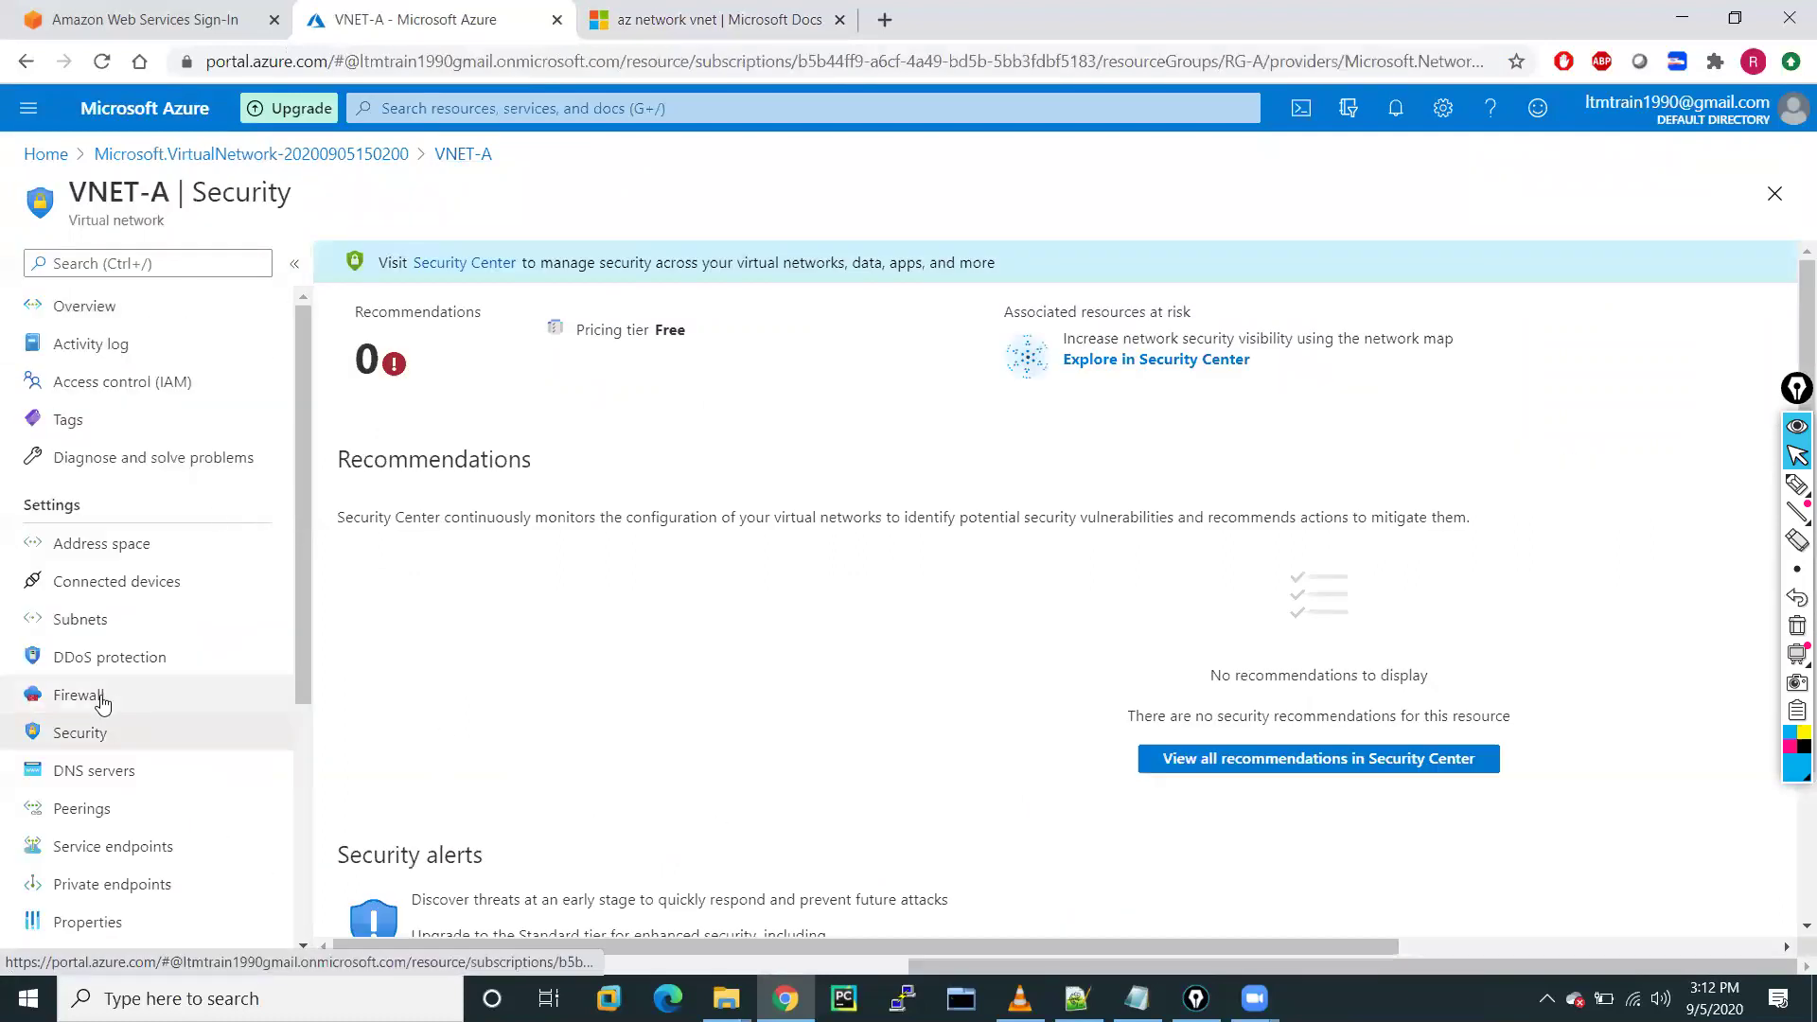
scroll(102, 702, down, 4)
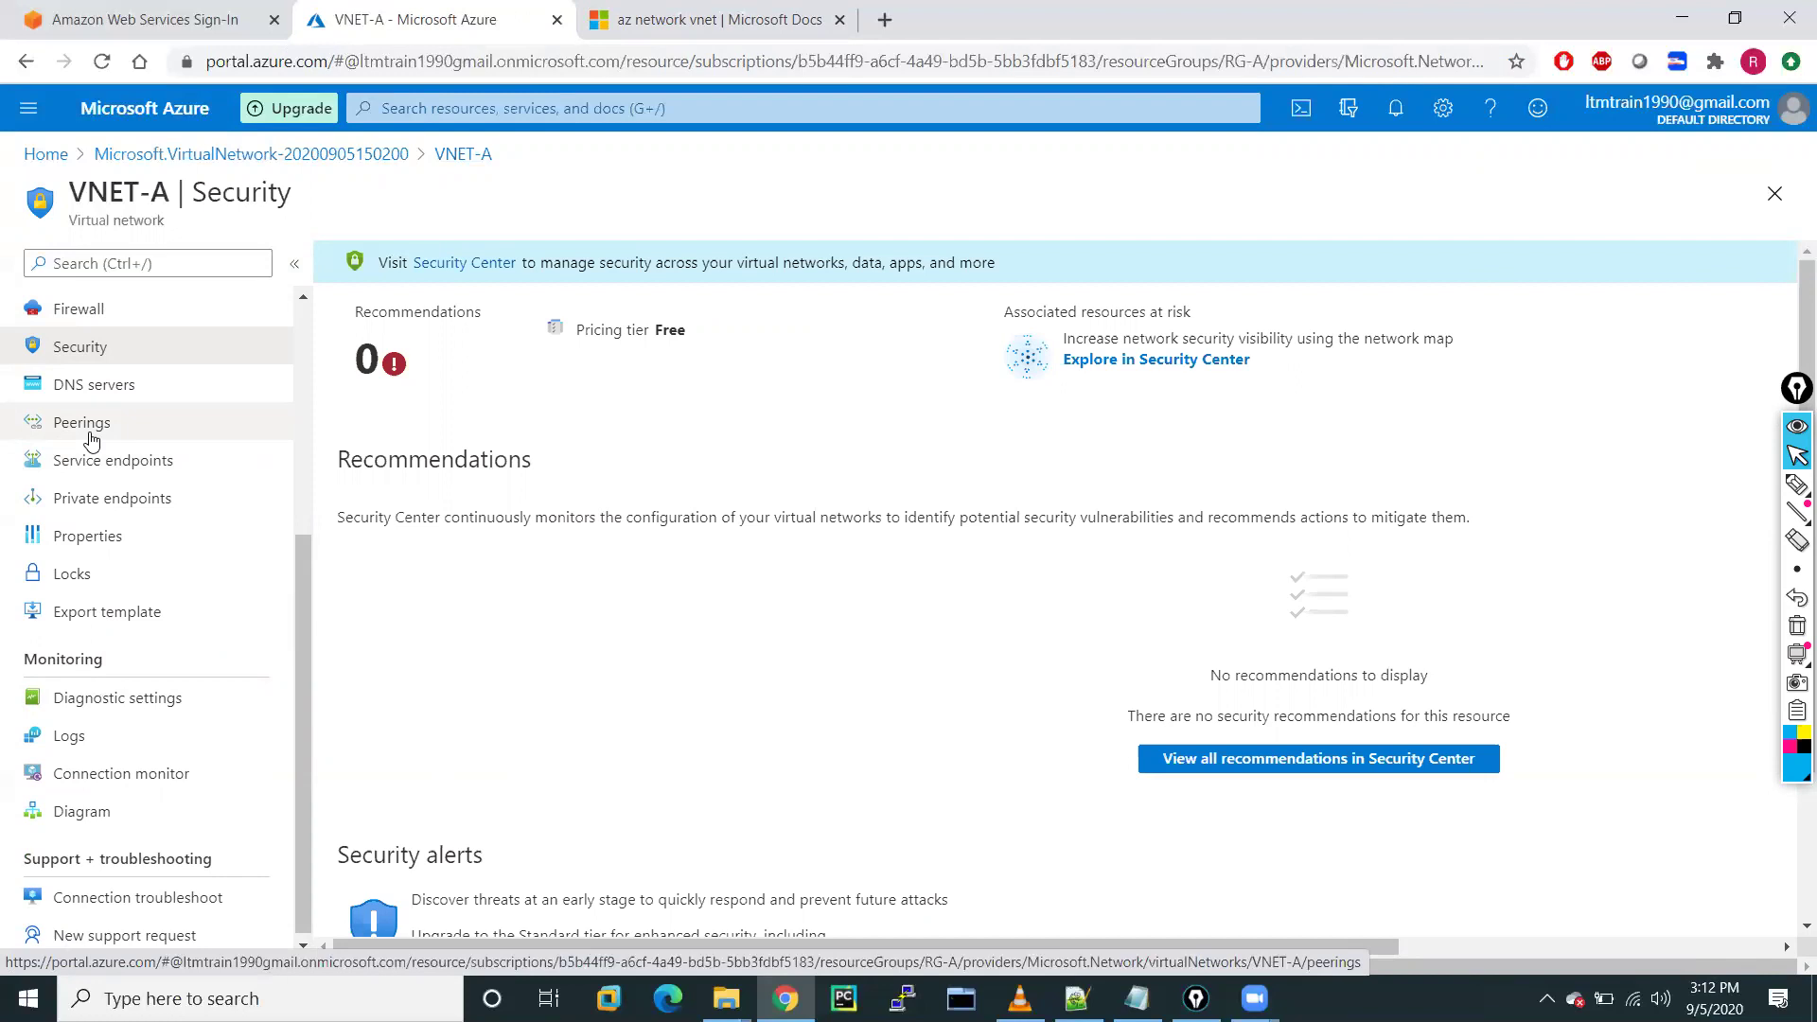
scroll(107, 539, down, 1)
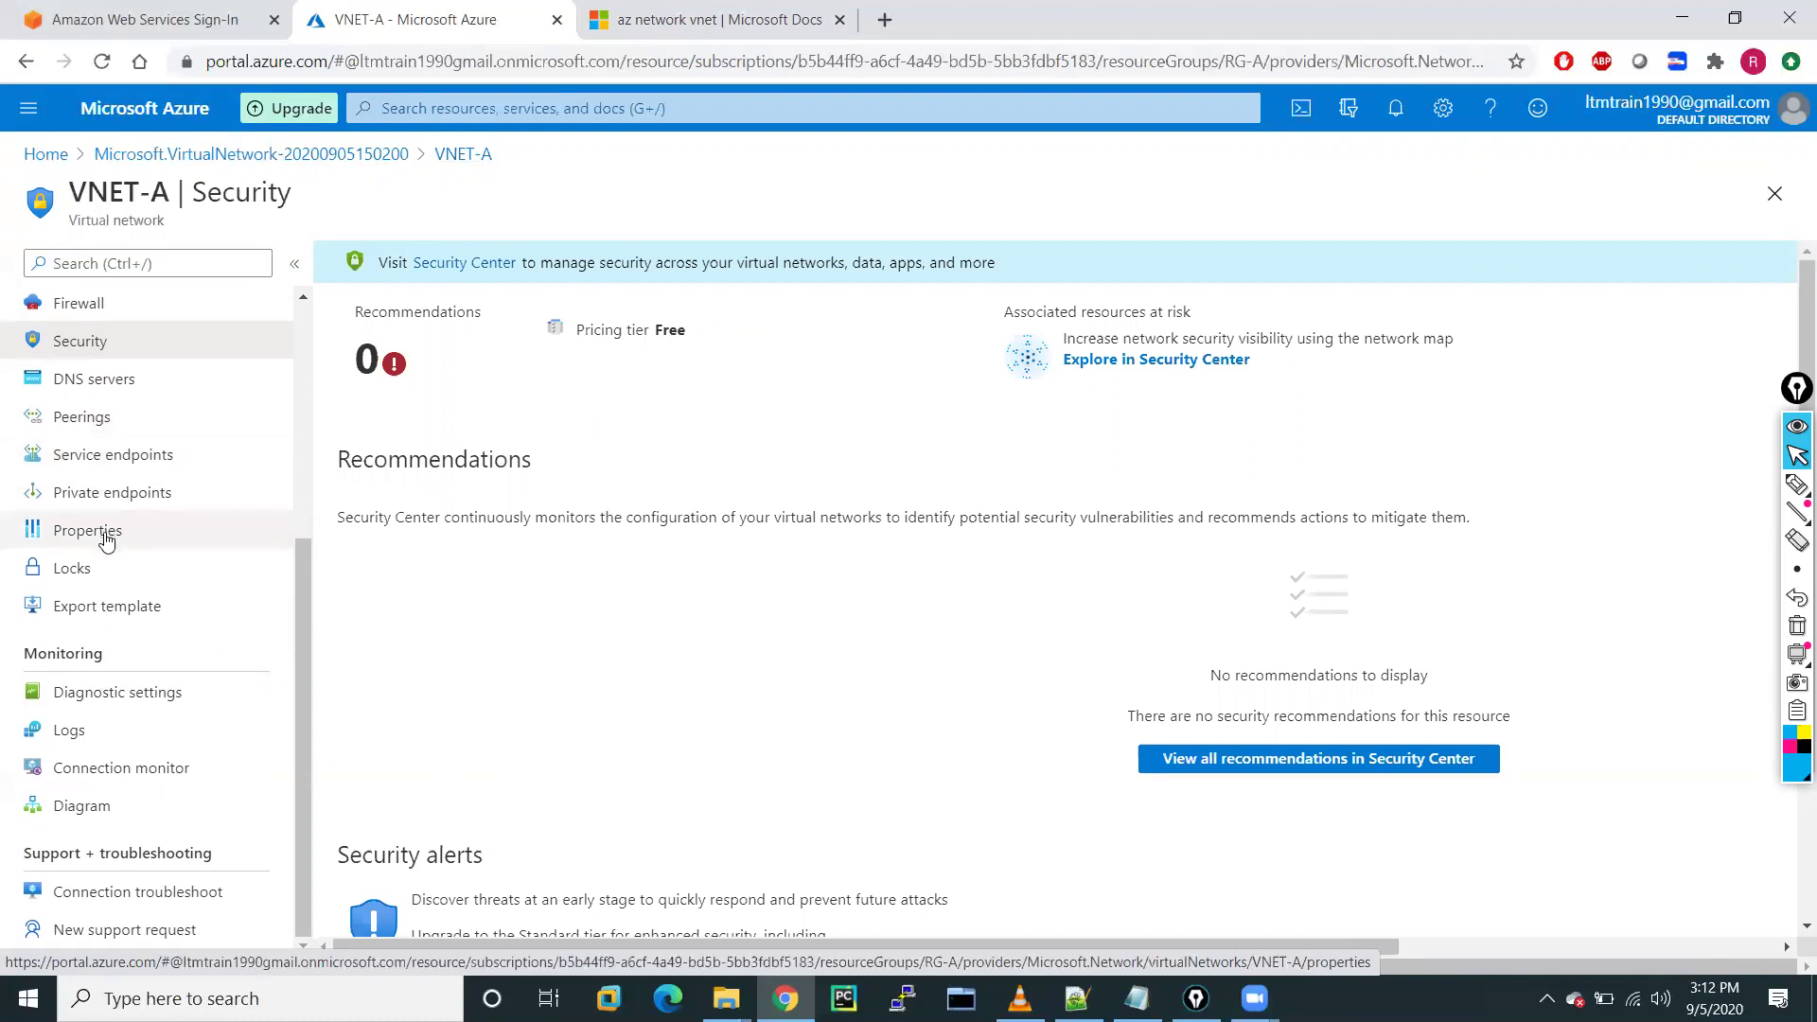
scroll(104, 537, up, 4)
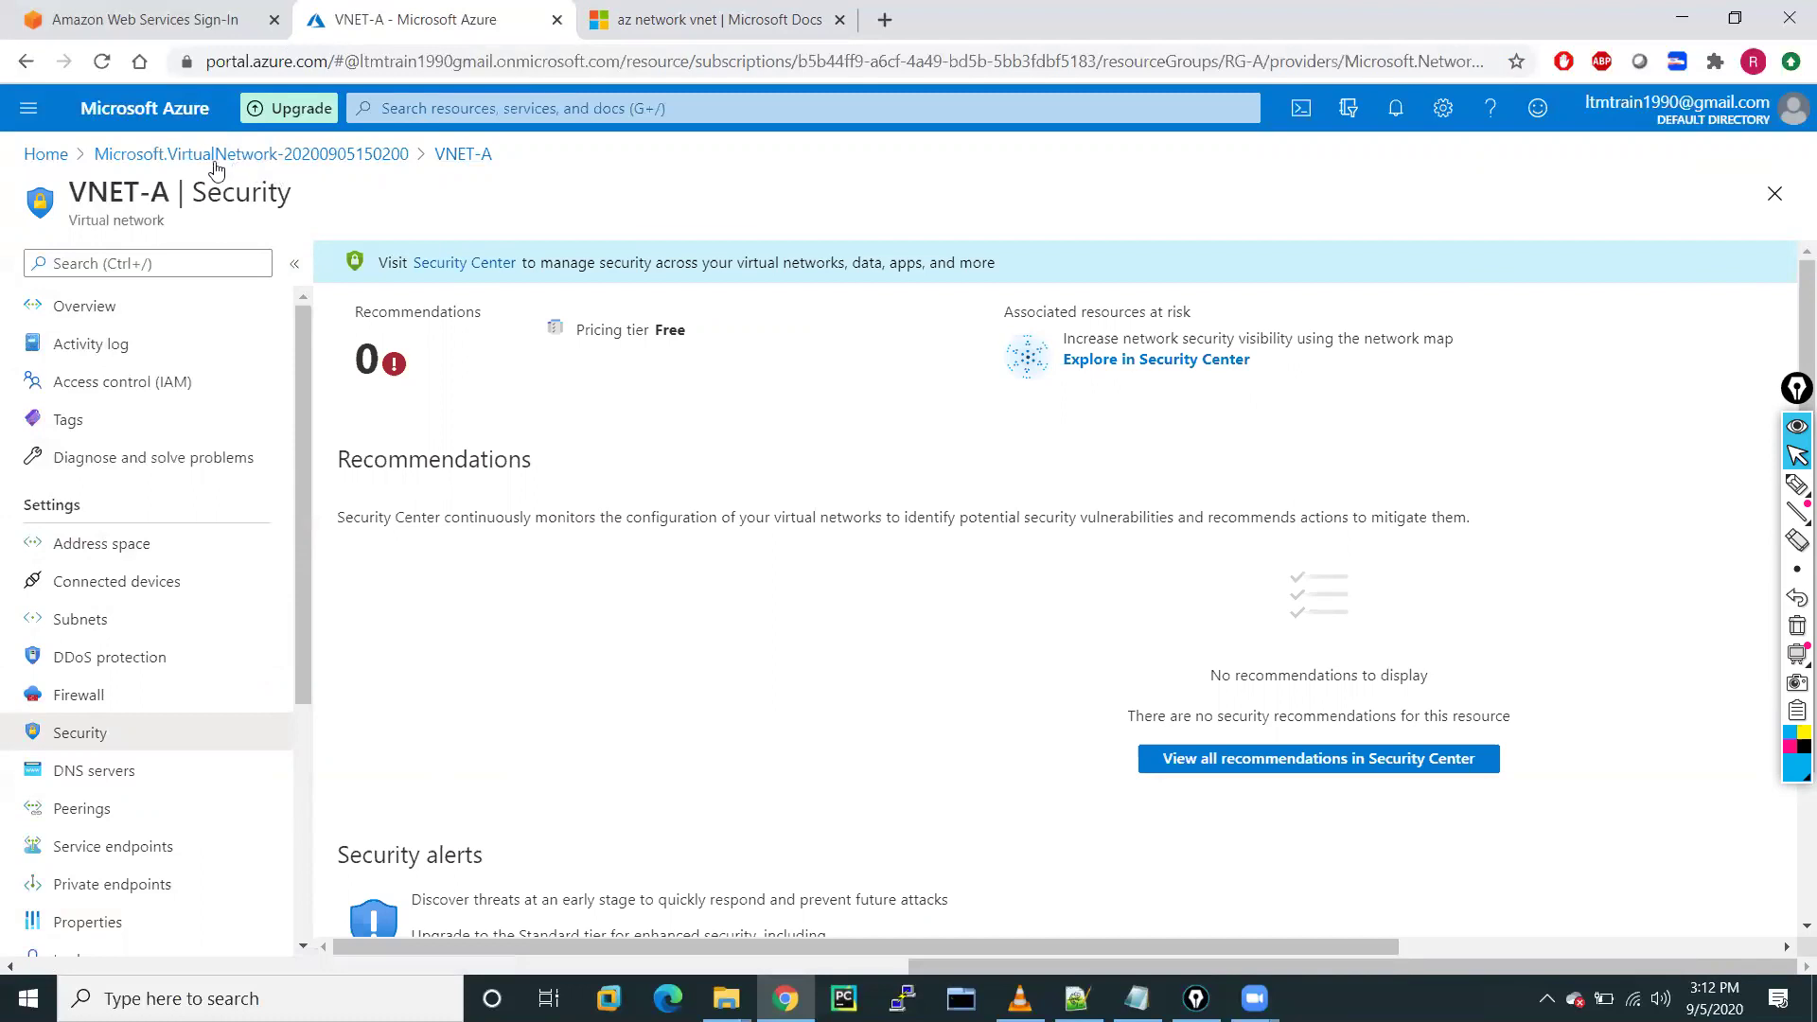
Open VNET-A's overview and then the Virtual networks list
click(485, 160)
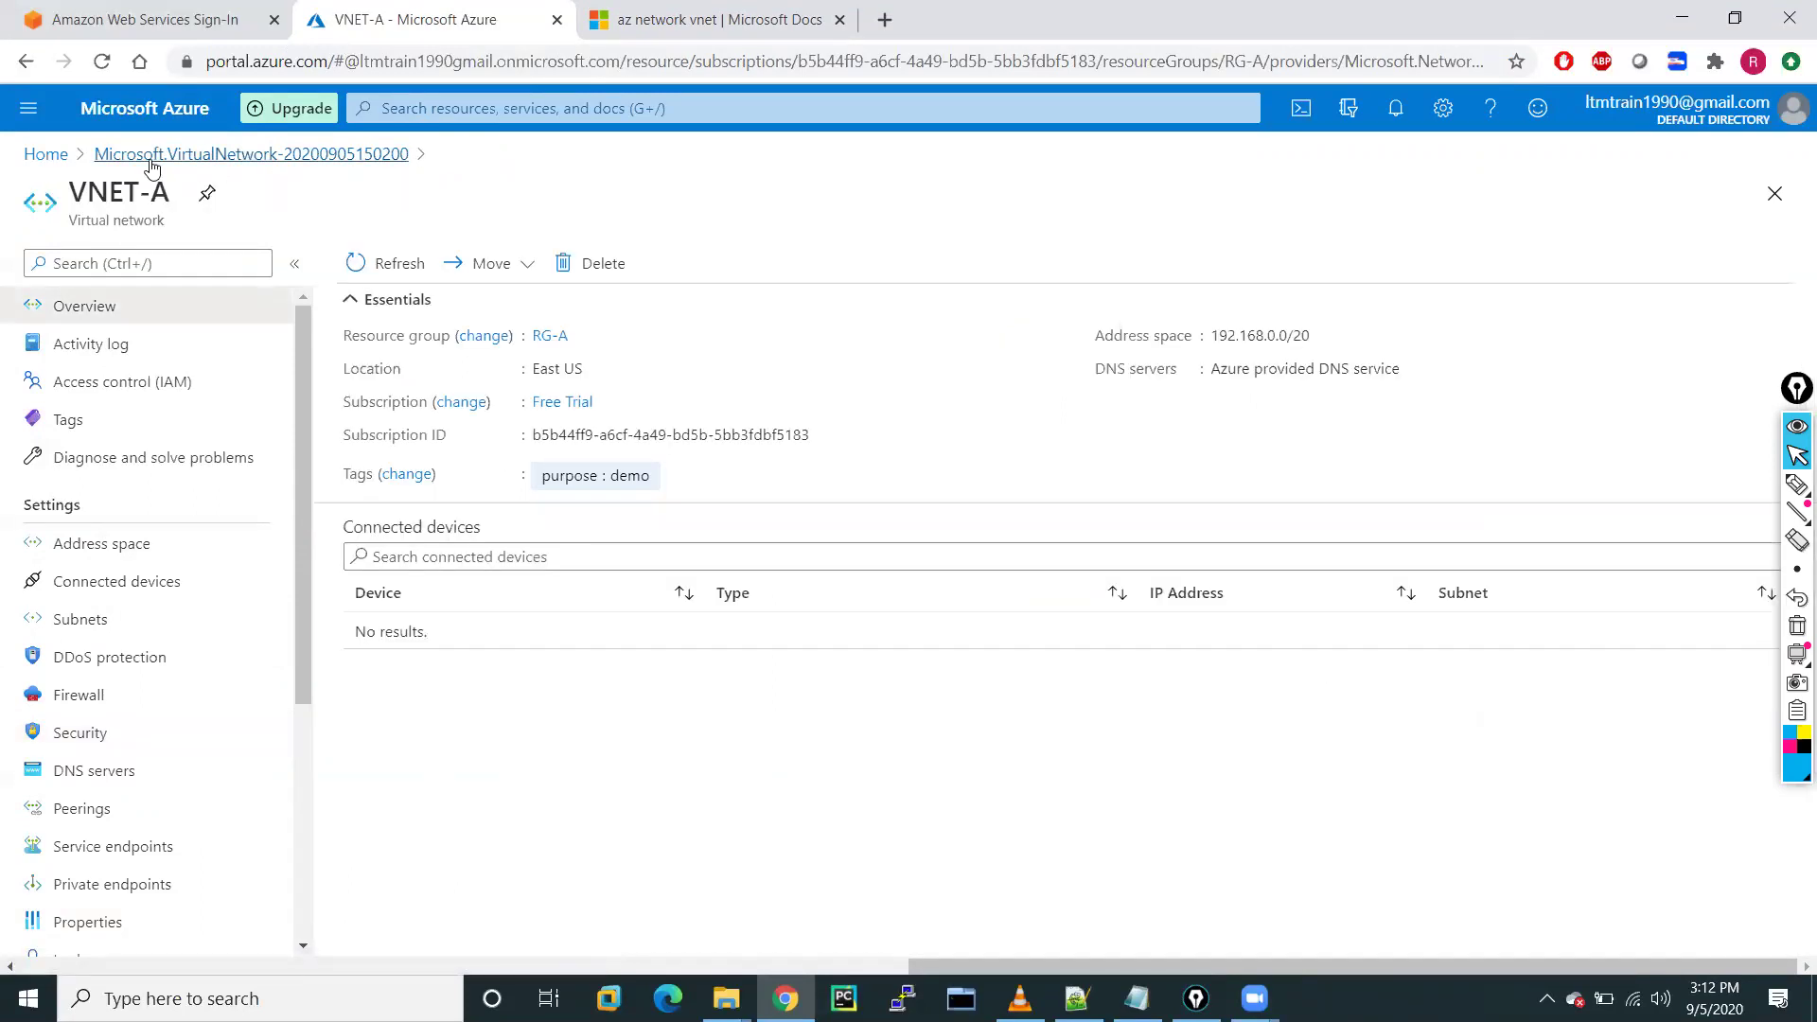
click(28, 108)
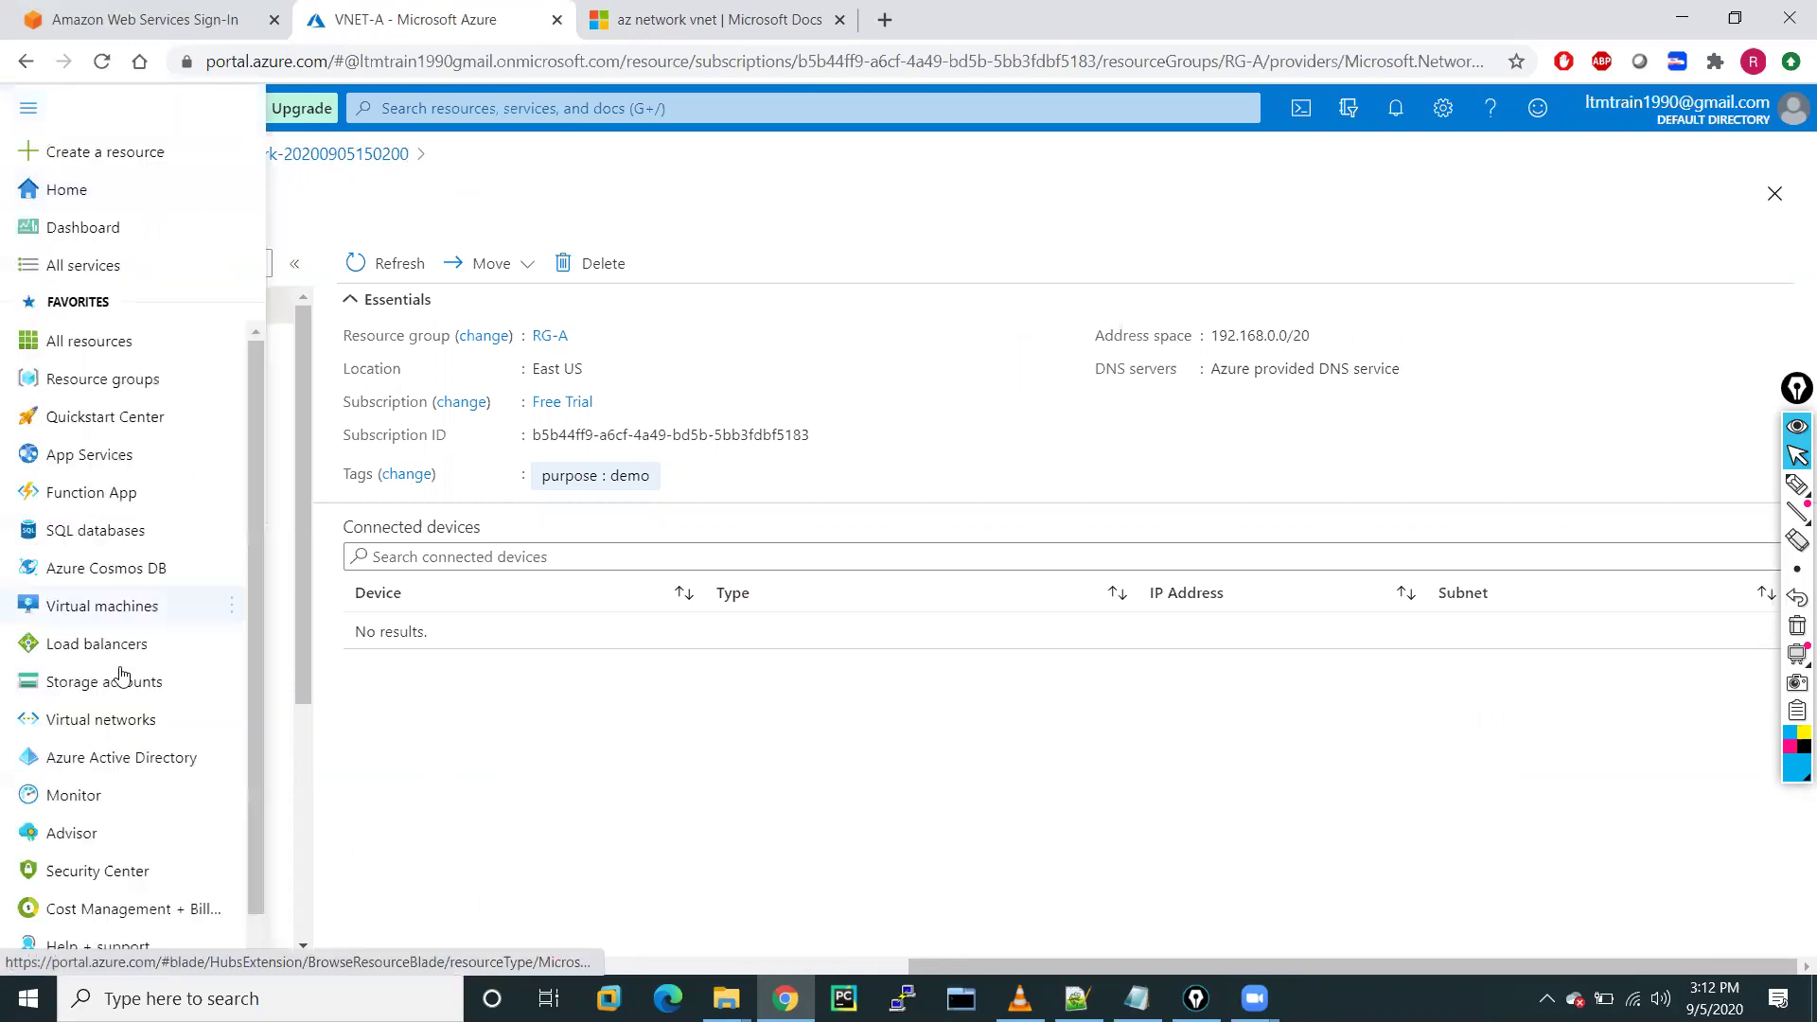
click(105, 734)
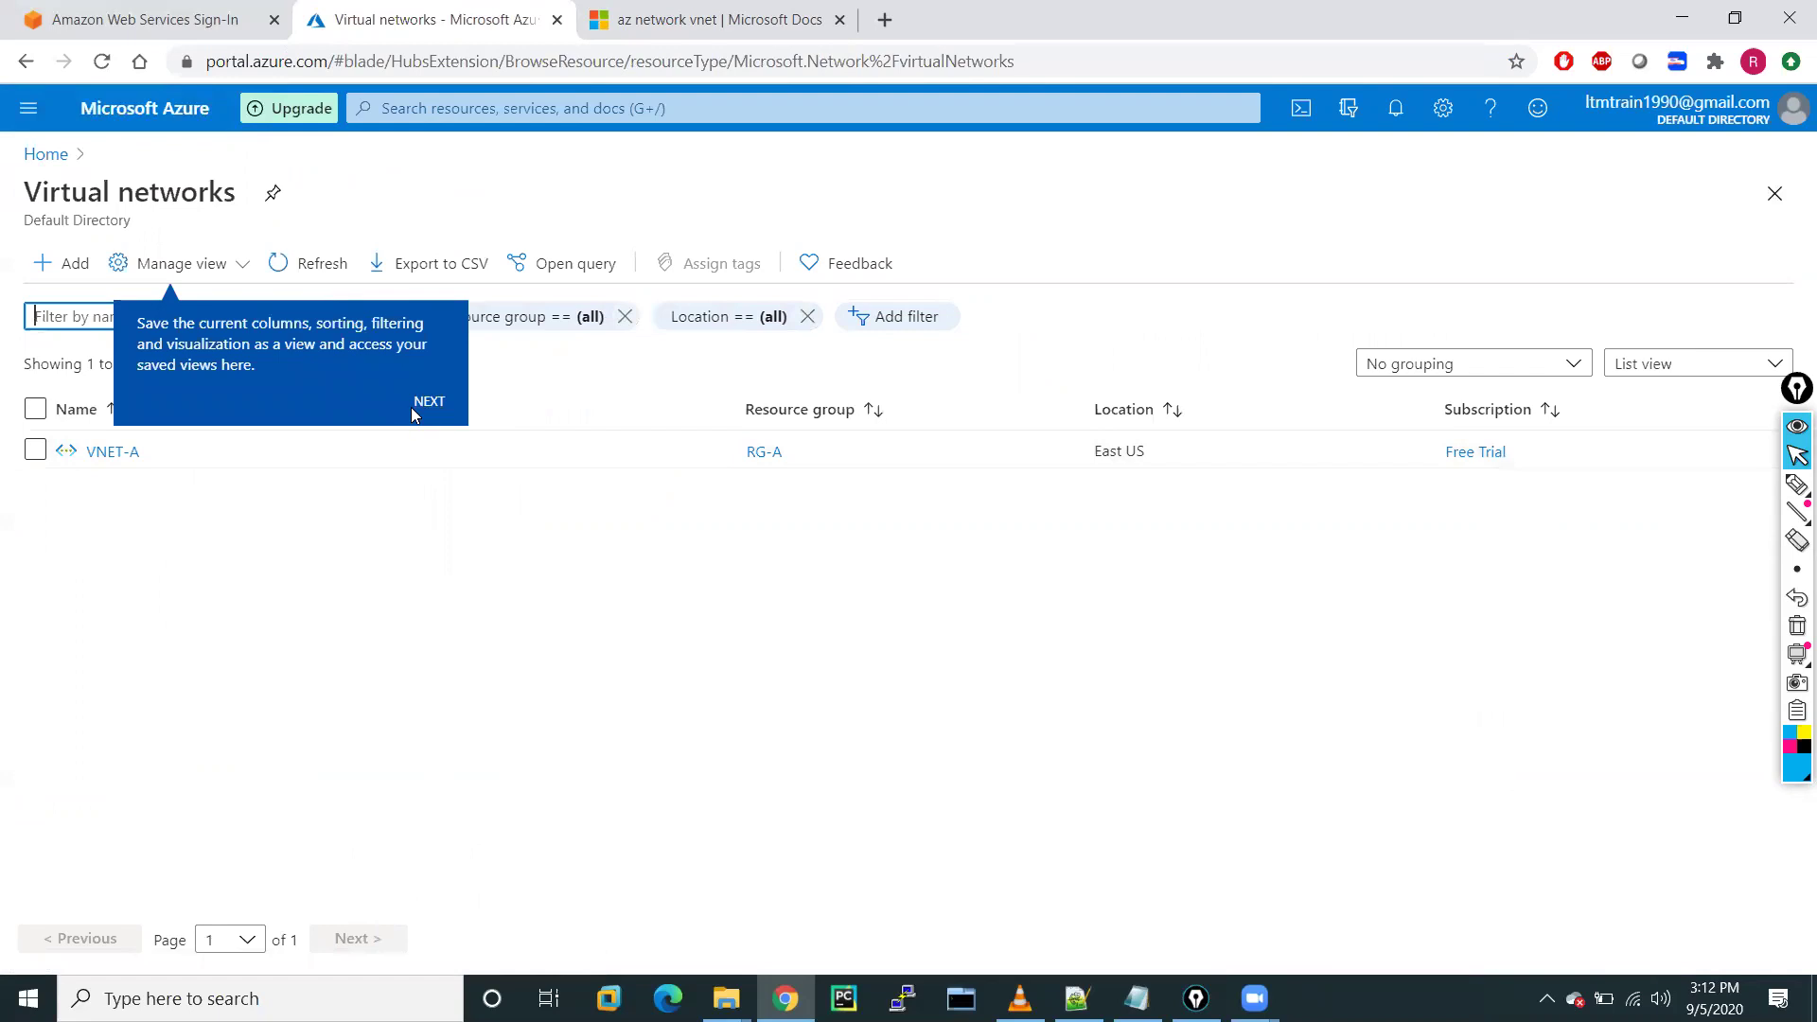
Review resource group RG-A's contents, then go back to the Resource groups list
click(24, 99)
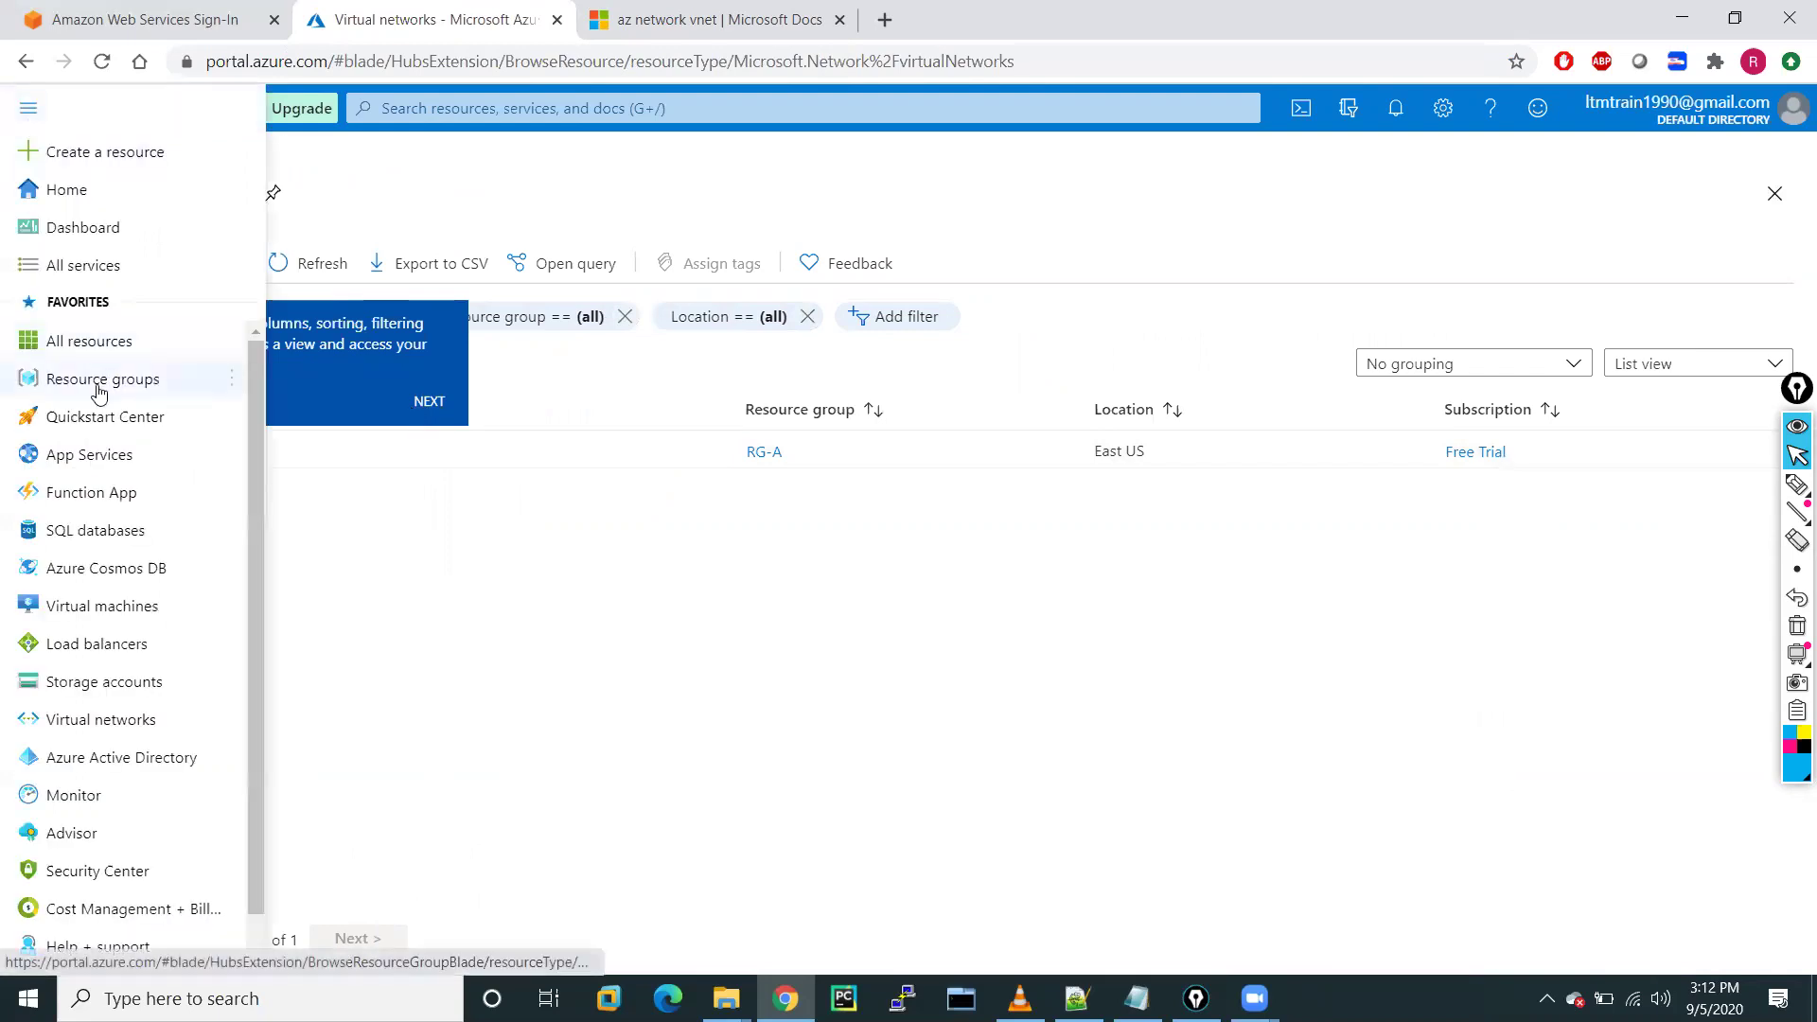
click(98, 381)
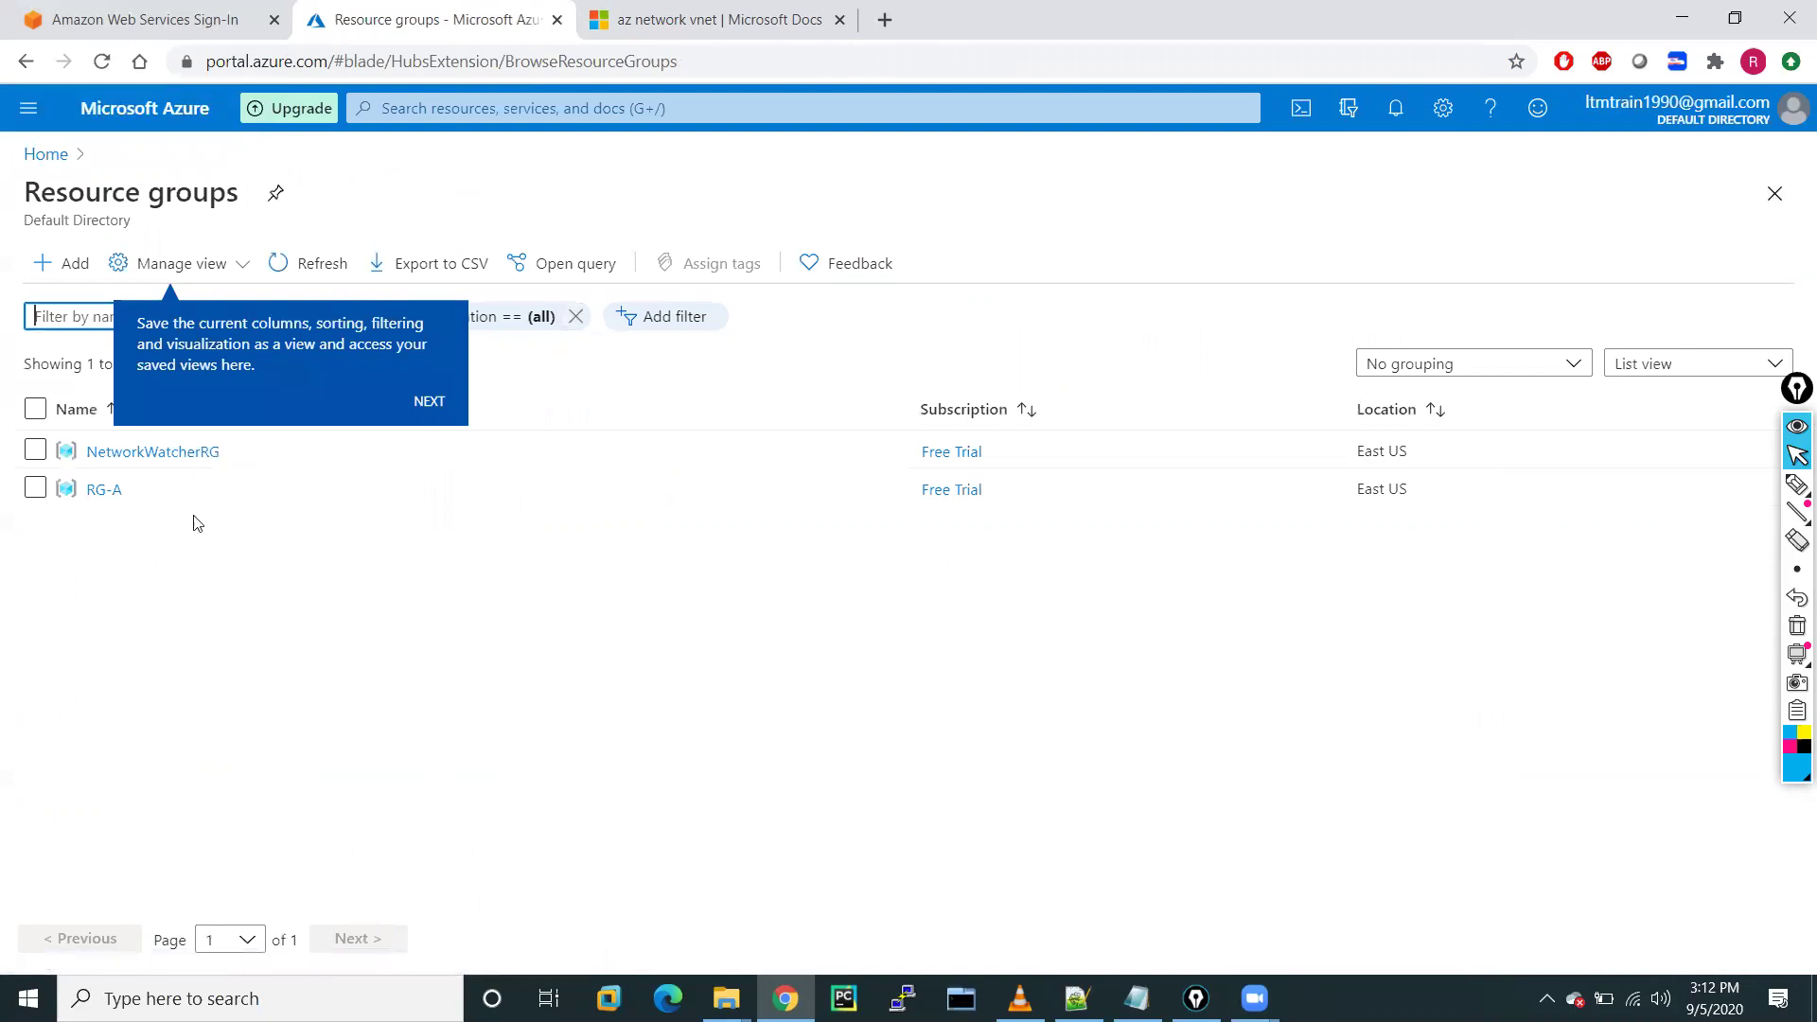
click(98, 489)
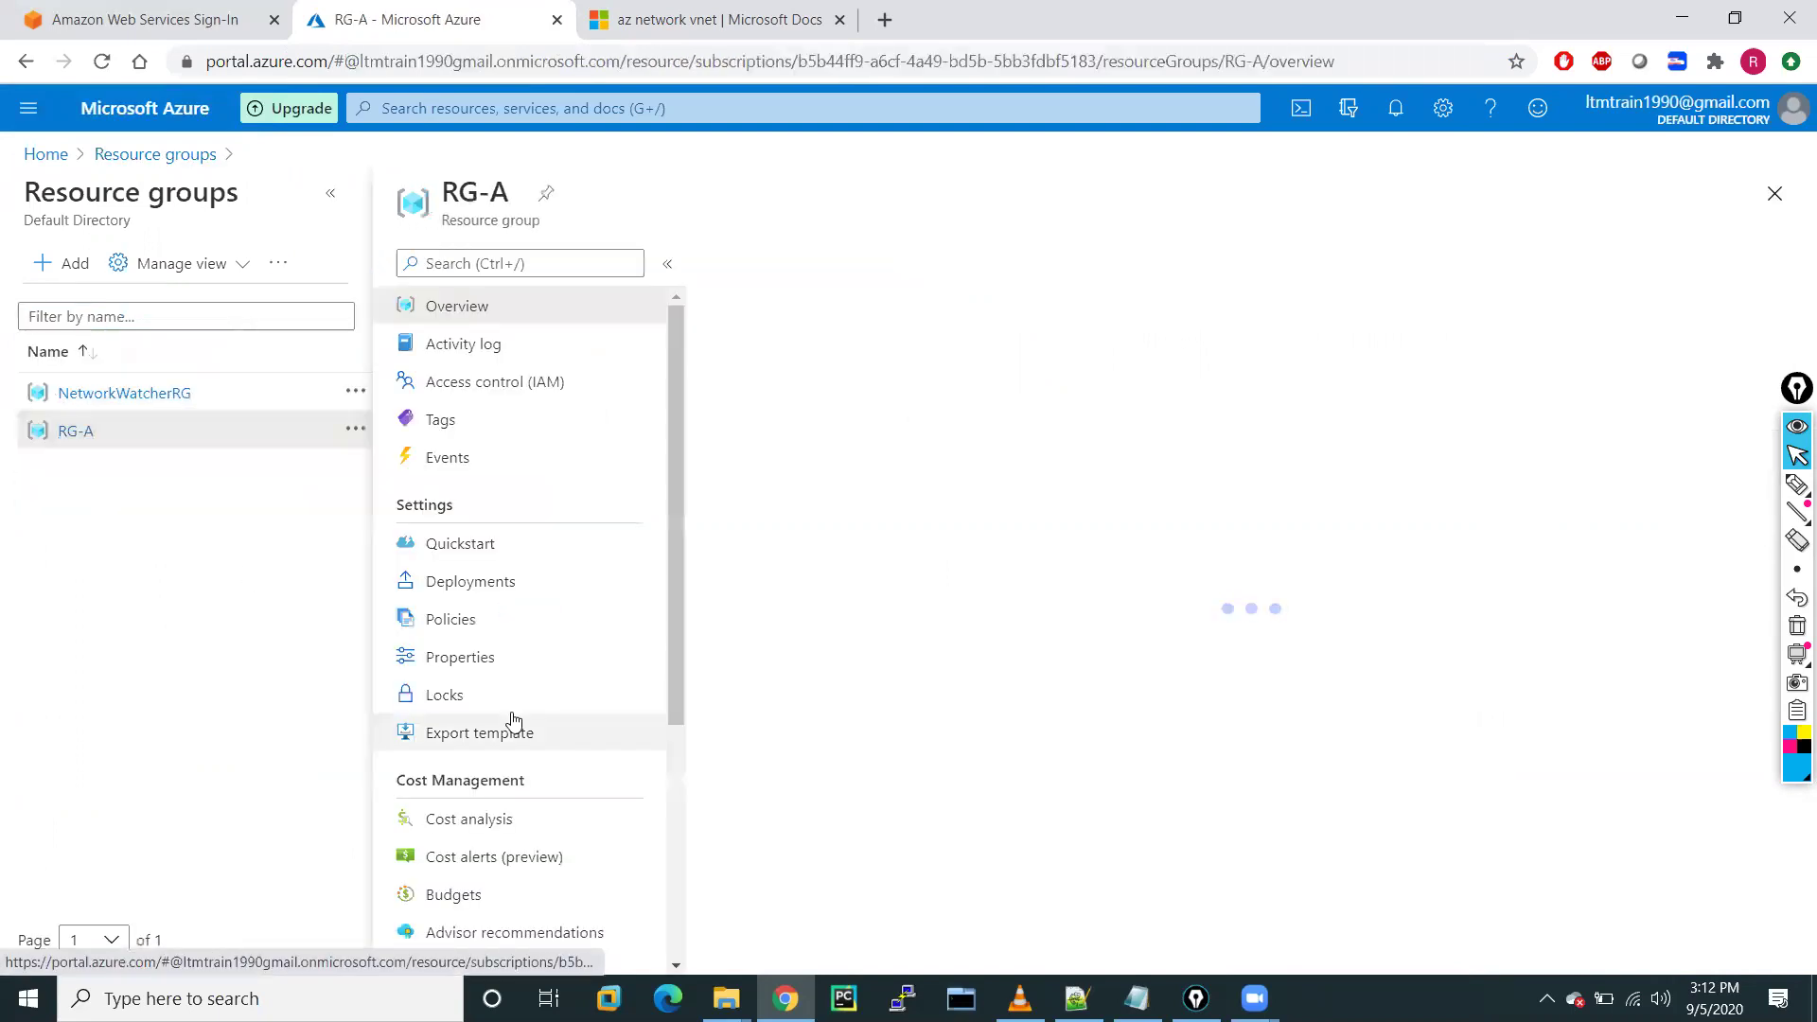
click(333, 193)
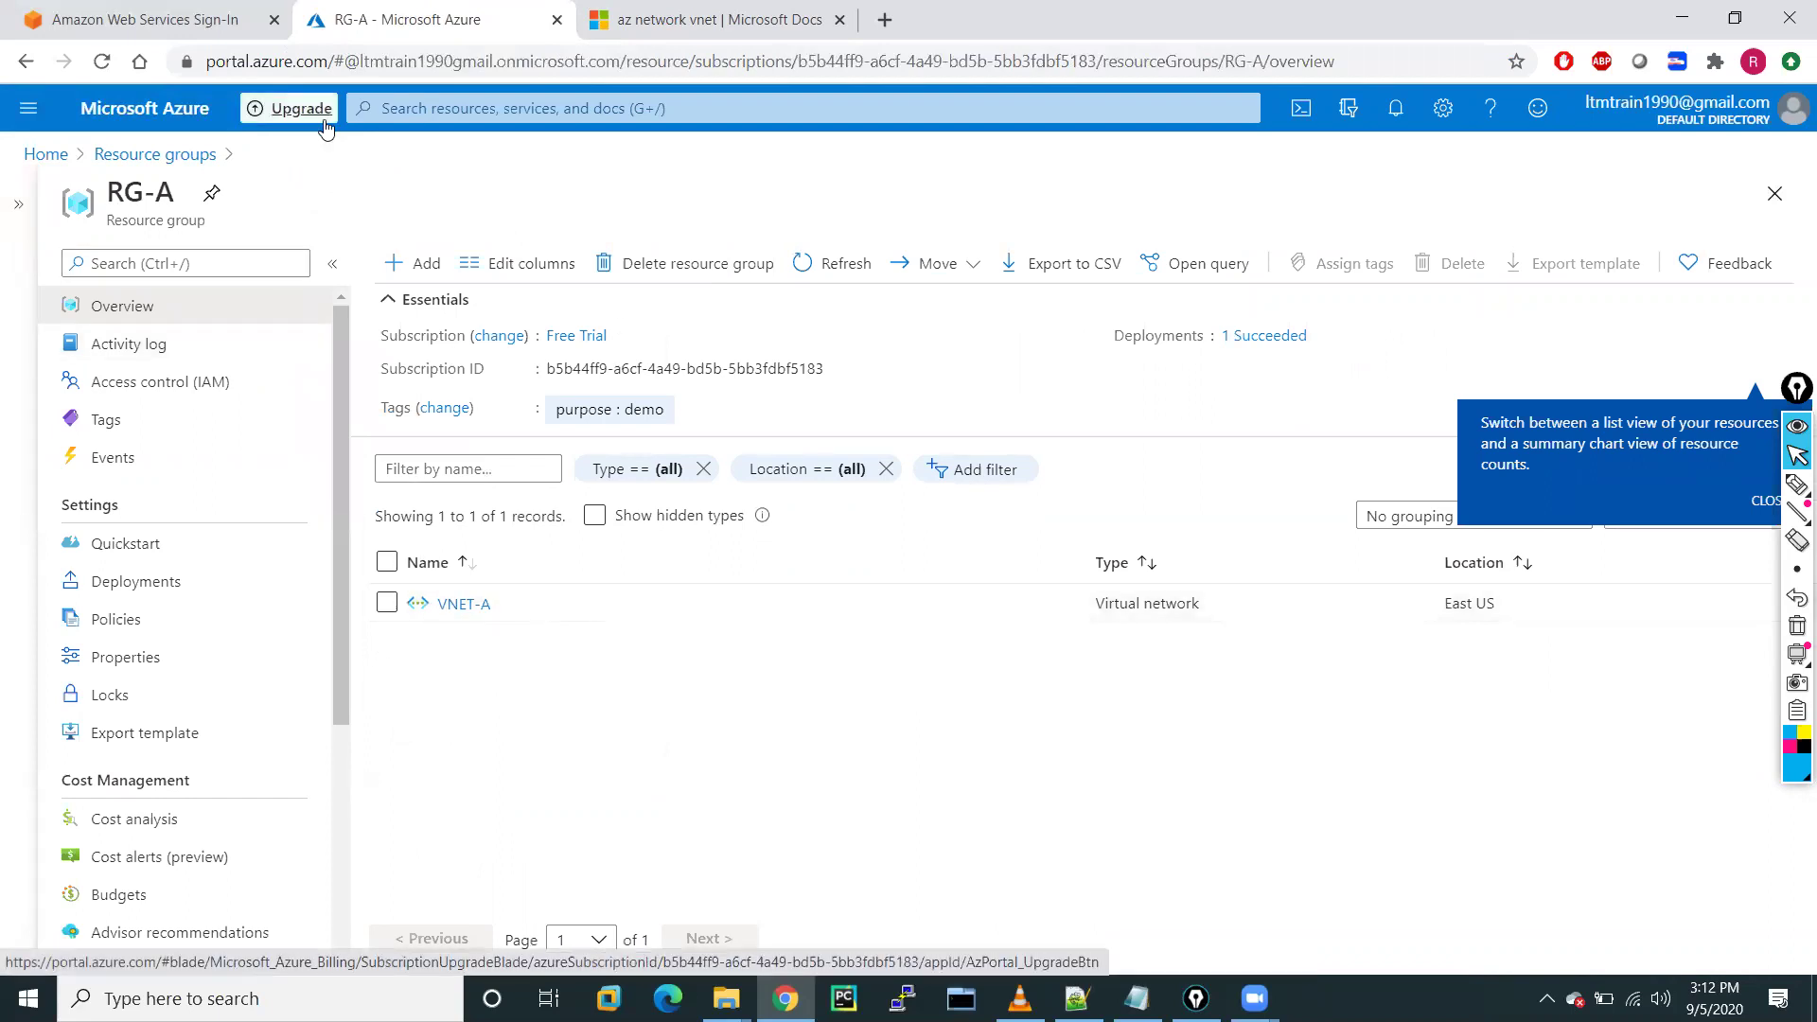
click(111, 156)
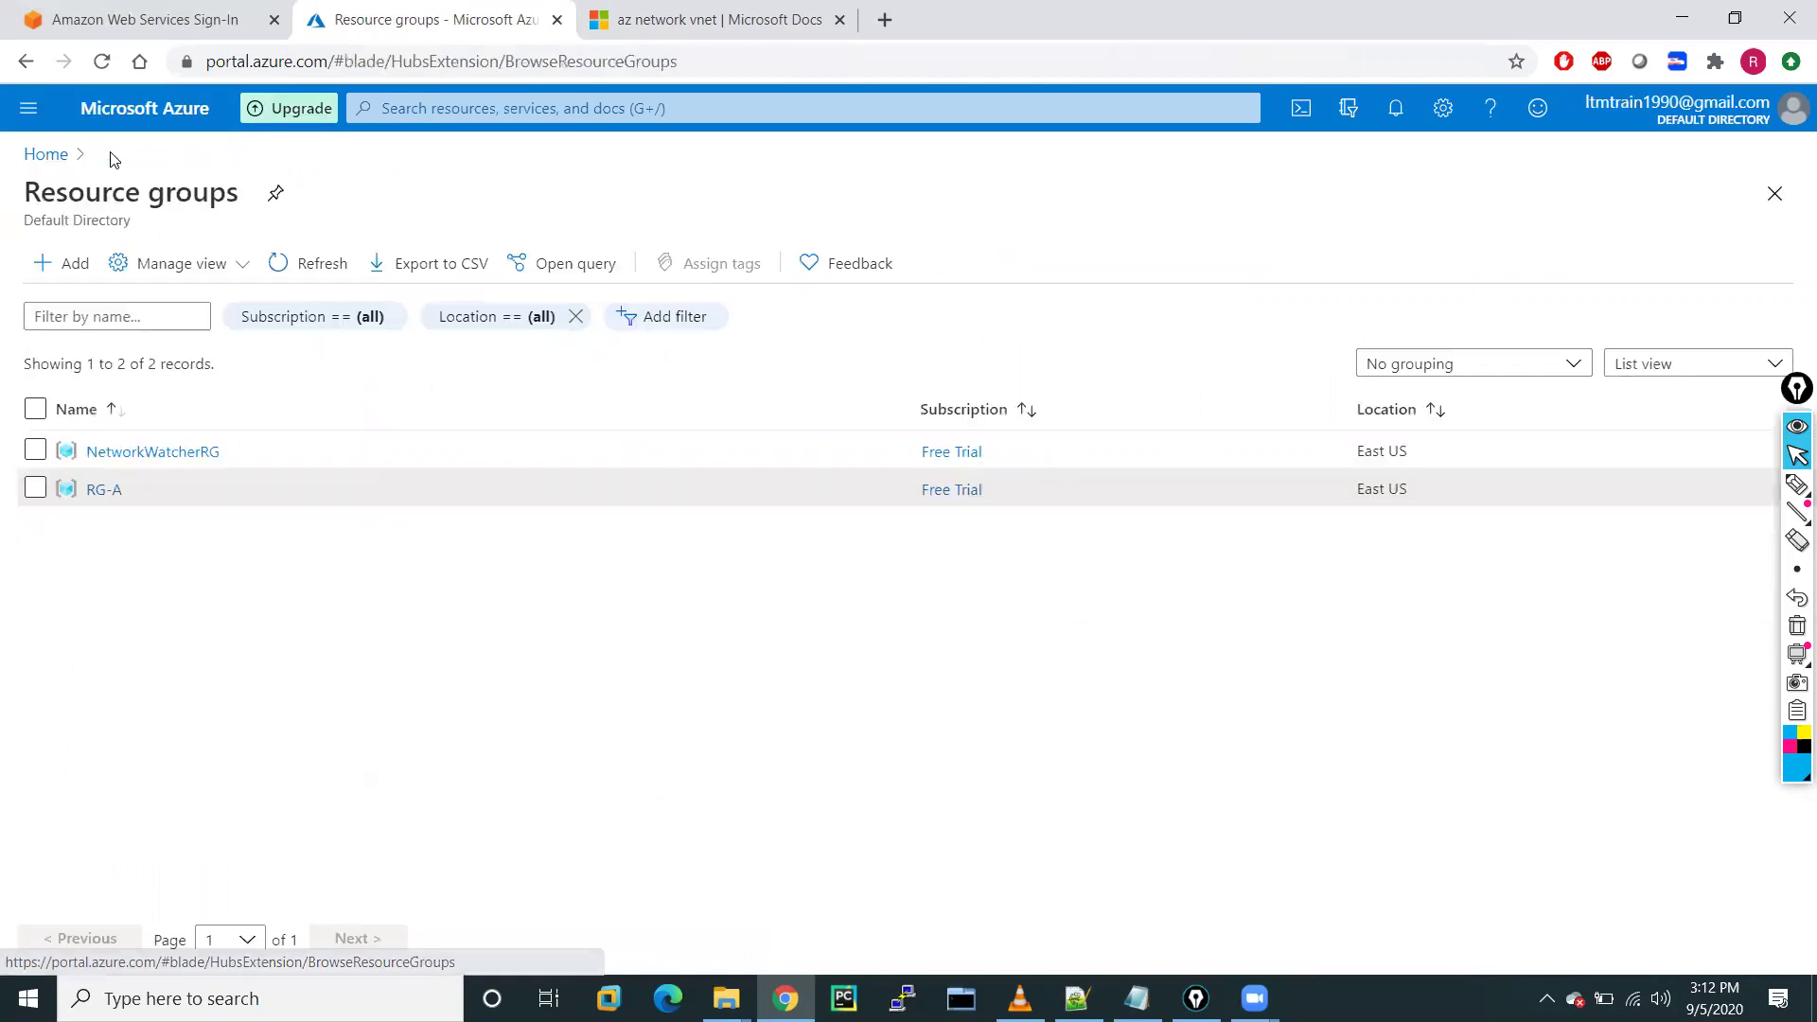
Find Virtual machines via the 'virt' portal search and choose Add > Virtual machine
click(29, 109)
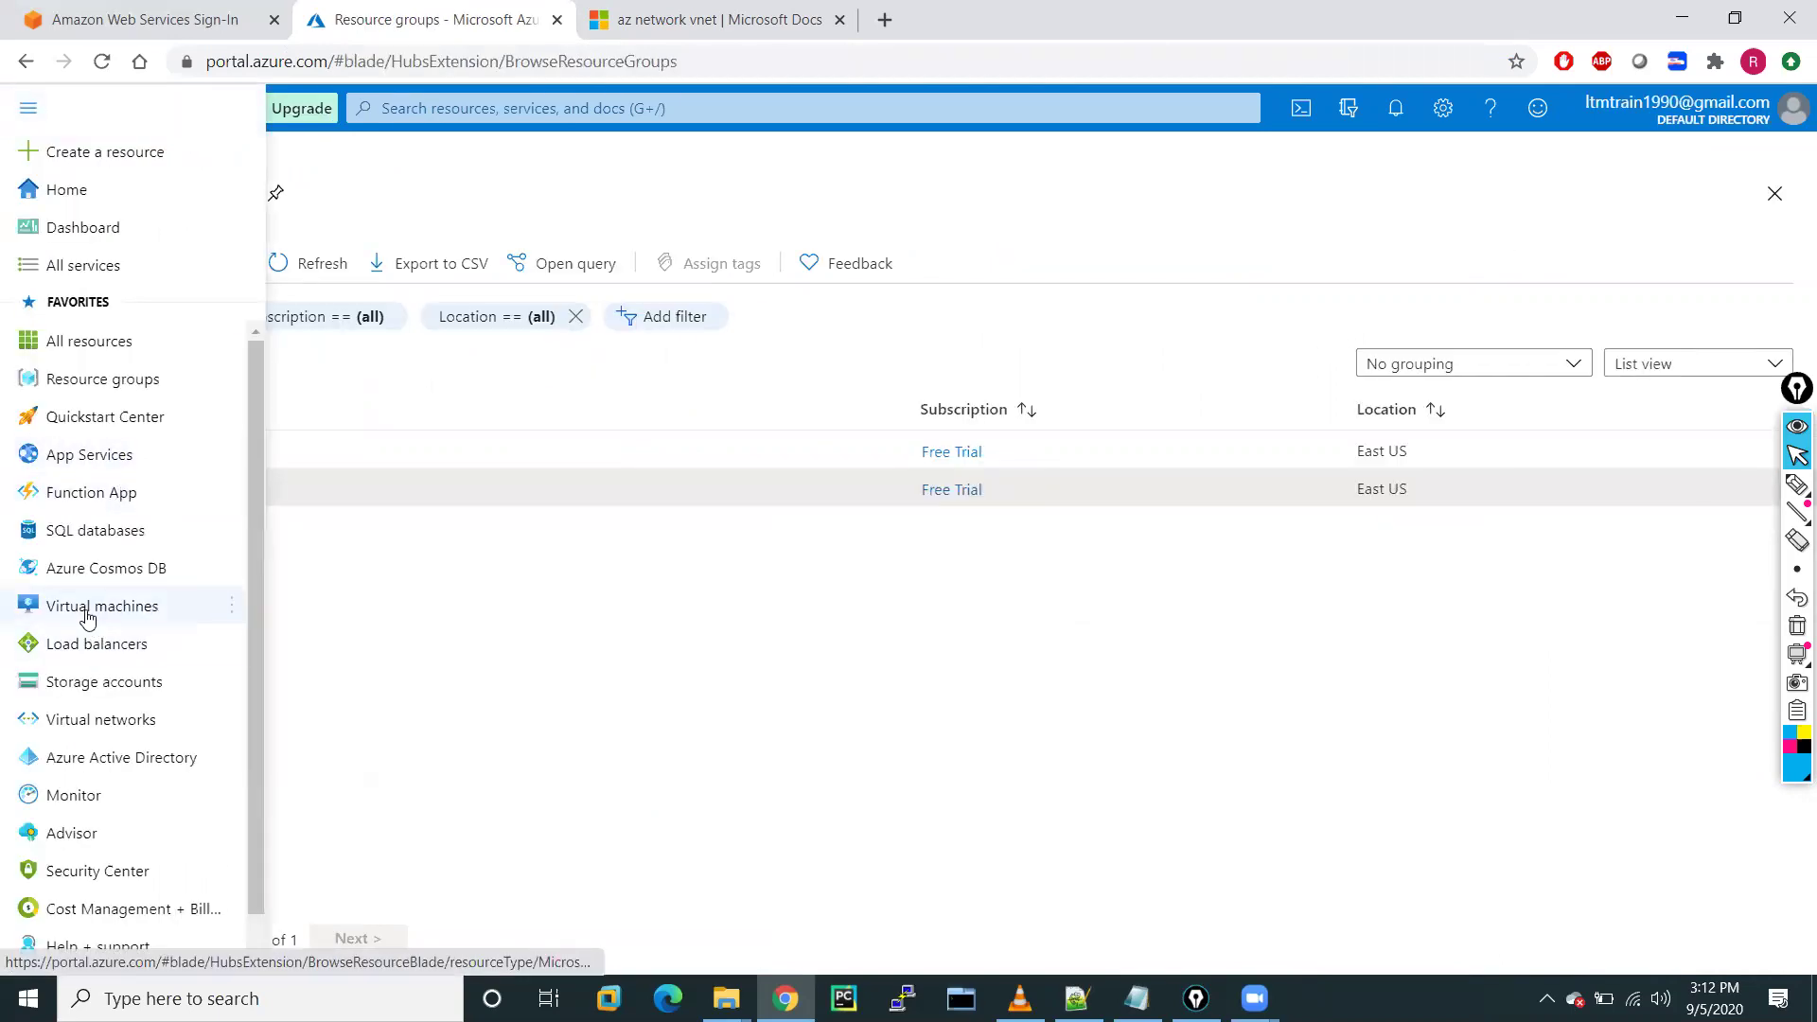
mouse_move(87, 616)
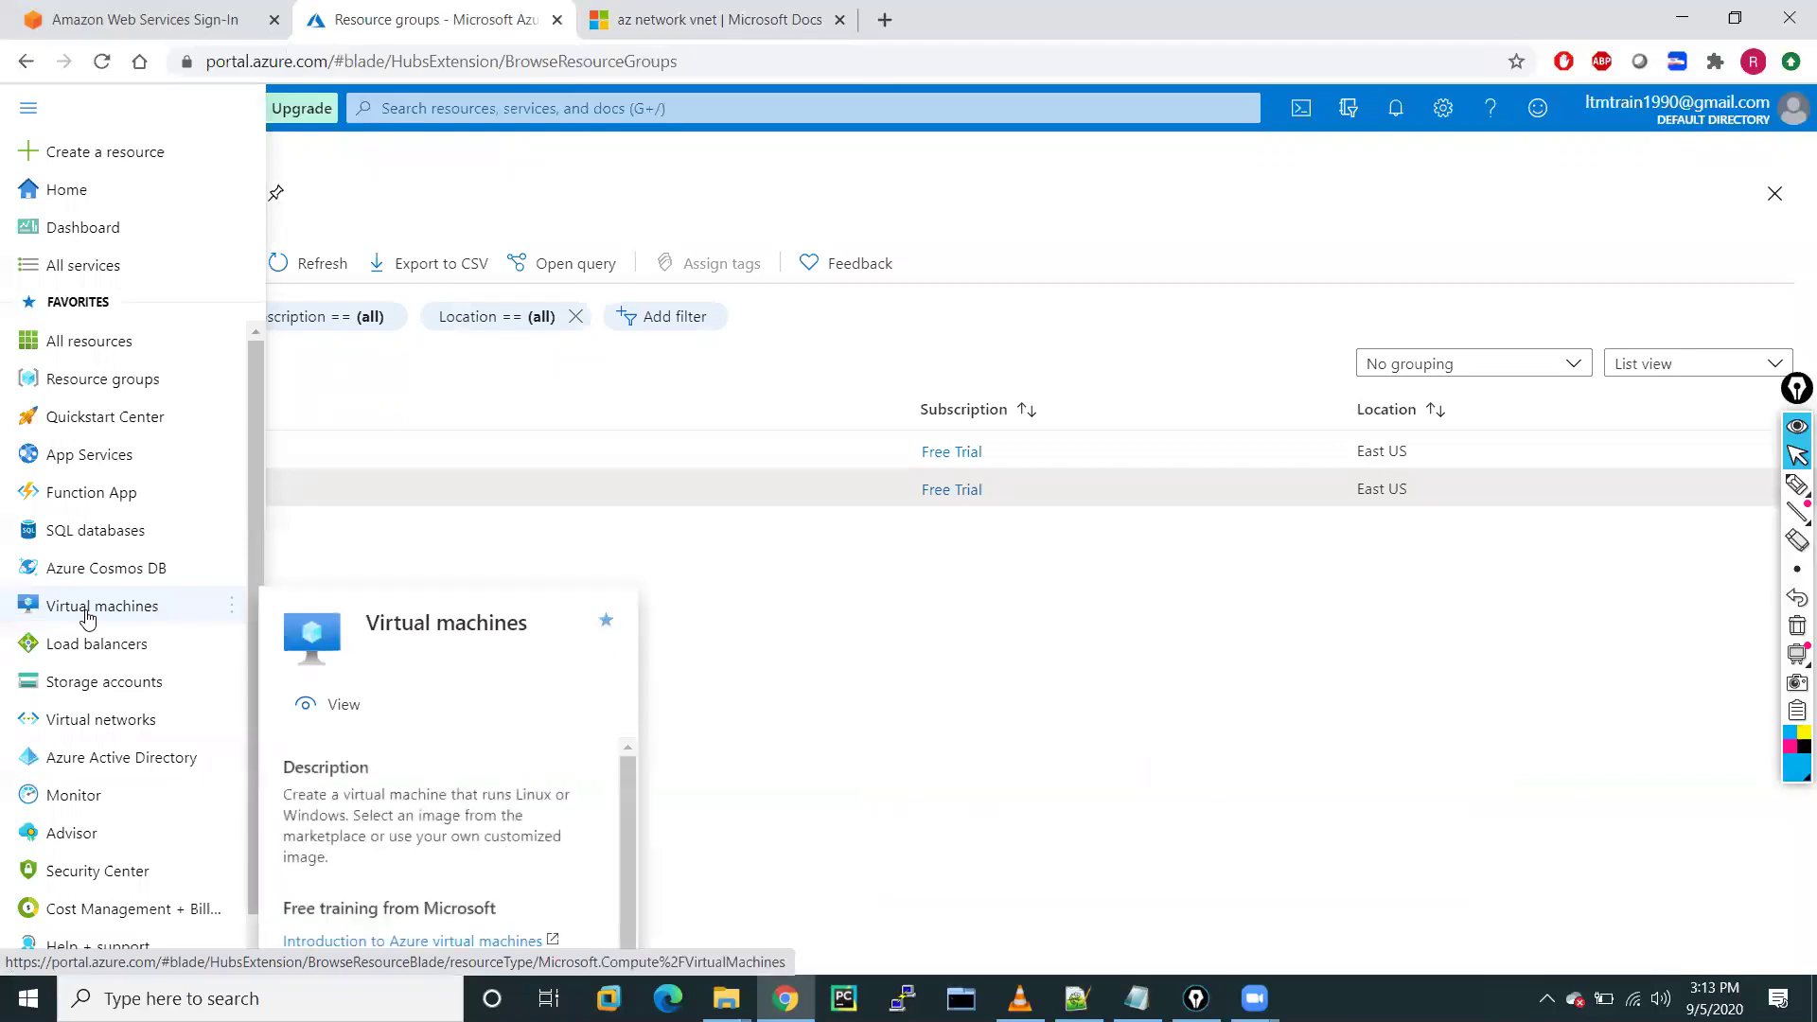
click(437, 111)
text(virt)
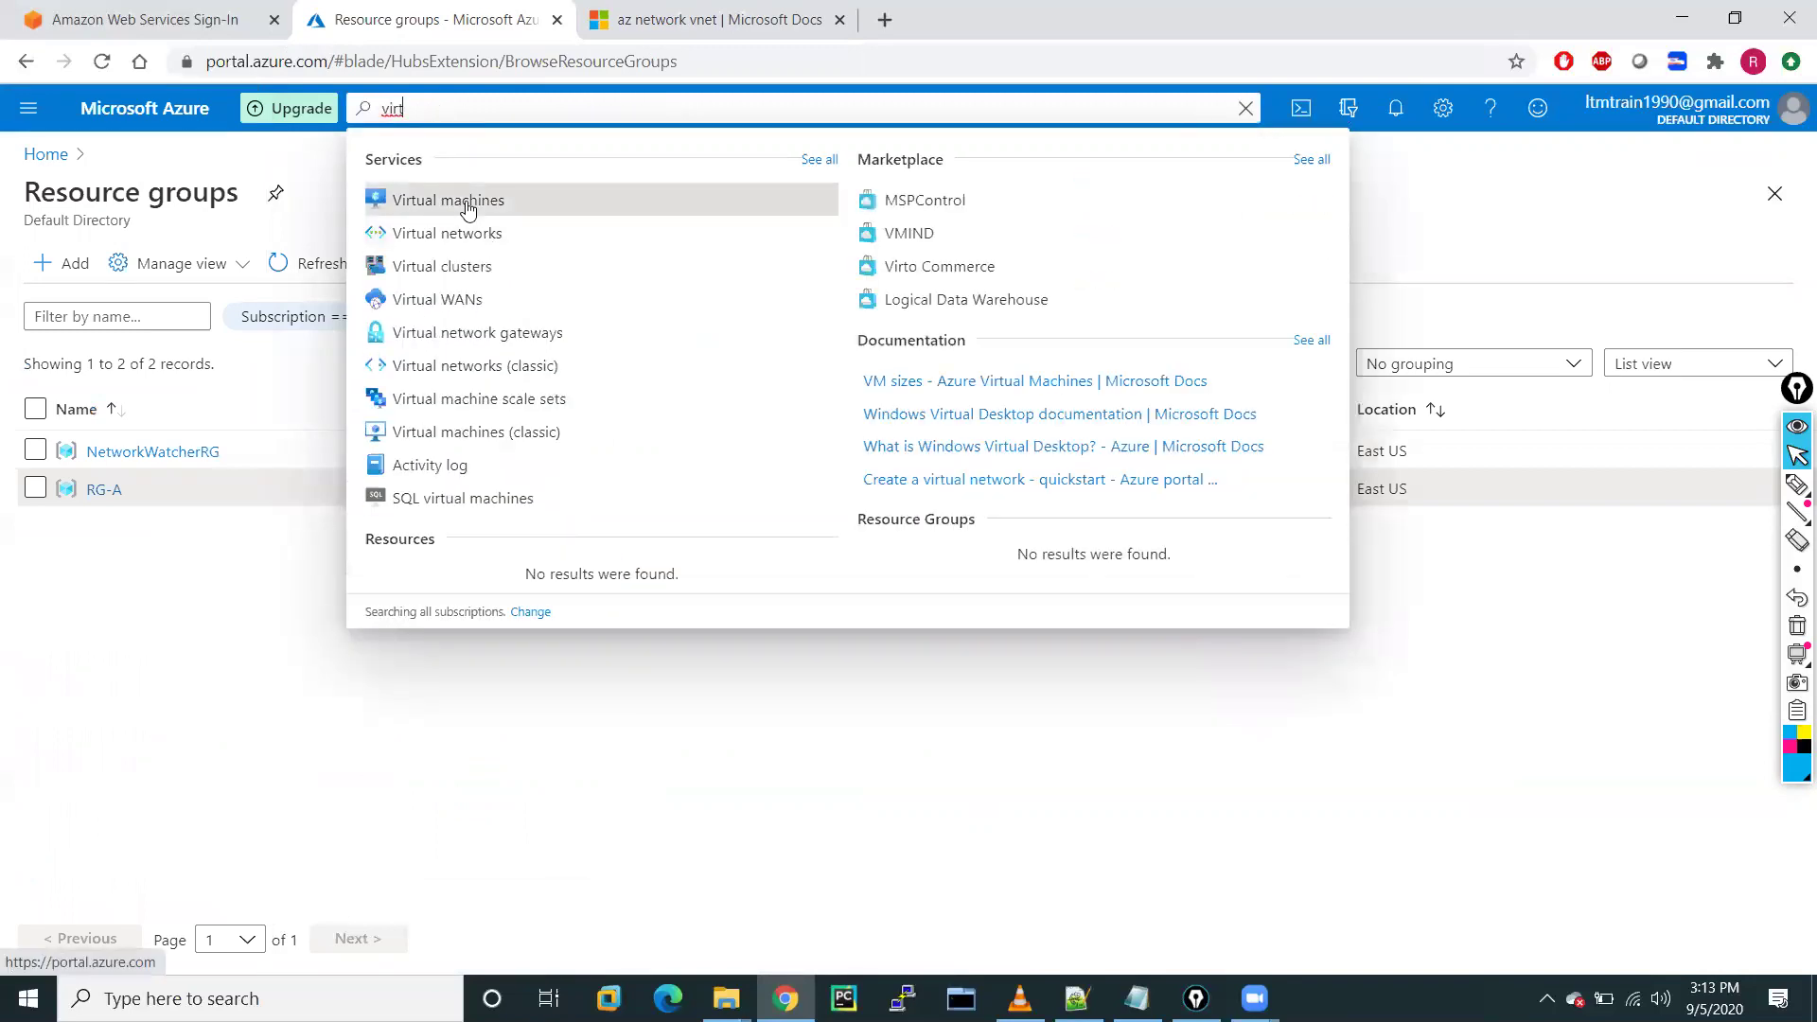
click(467, 202)
click(26, 113)
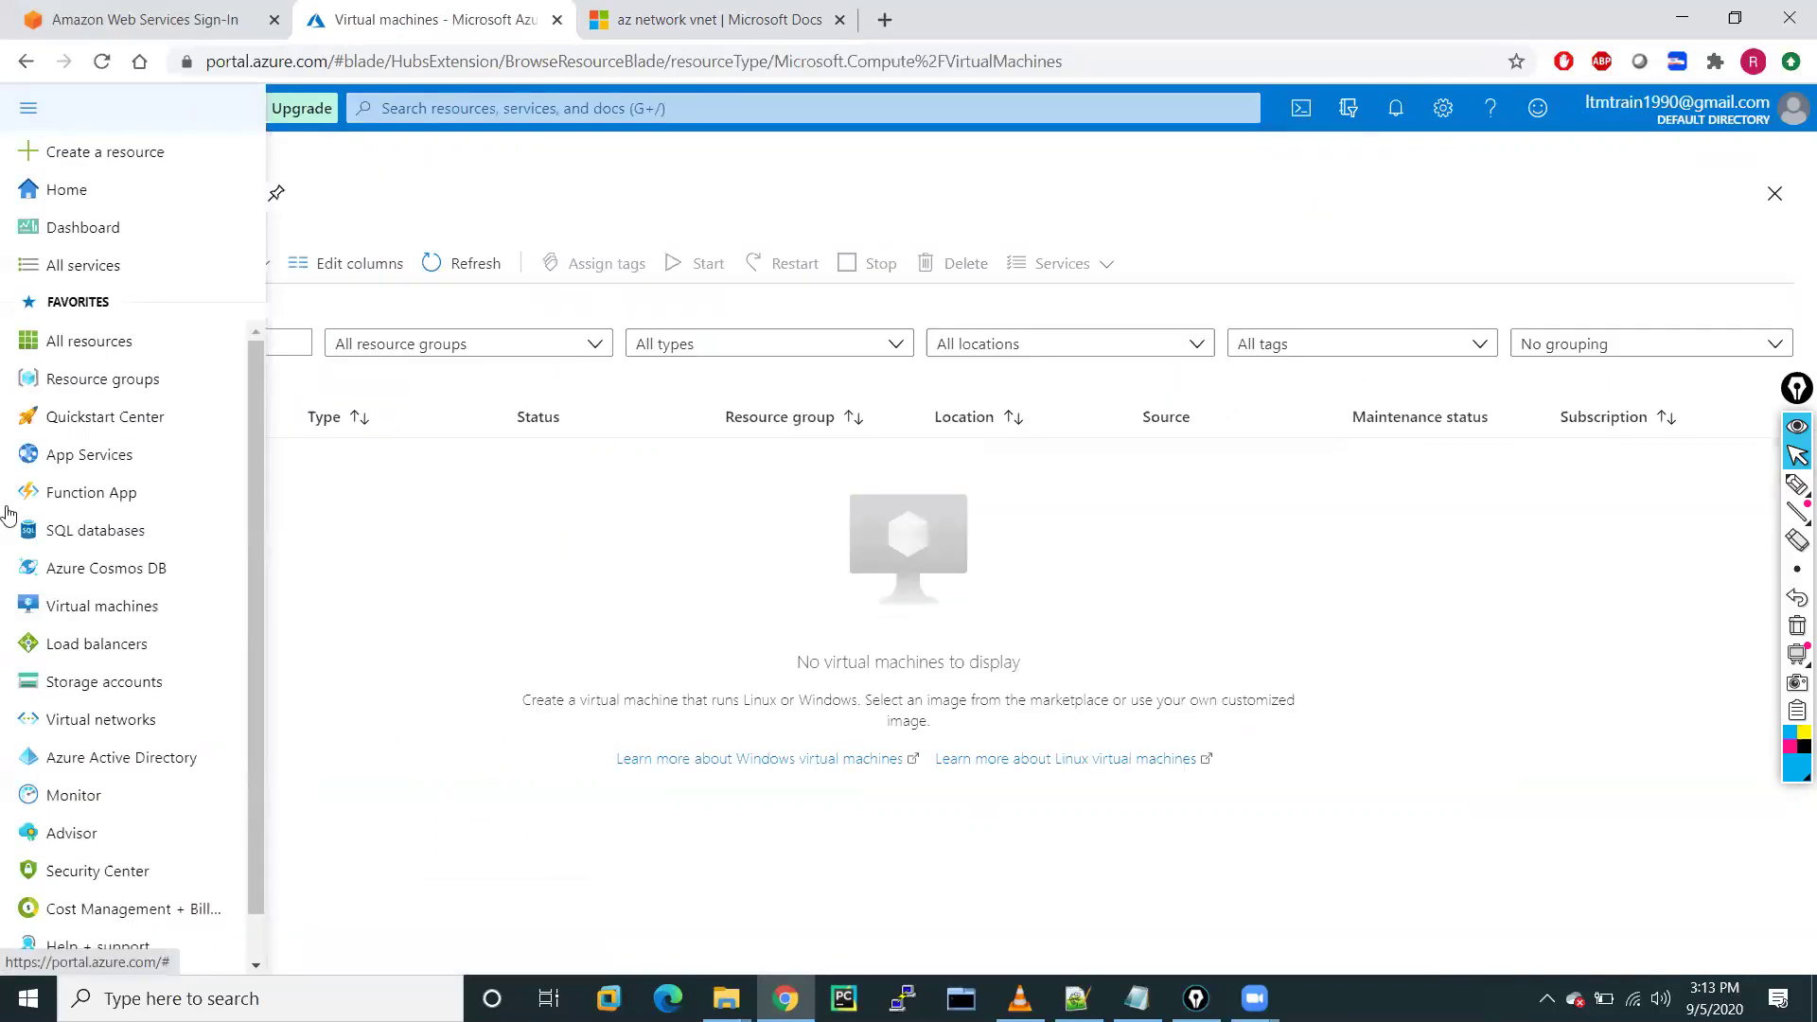
click(527, 586)
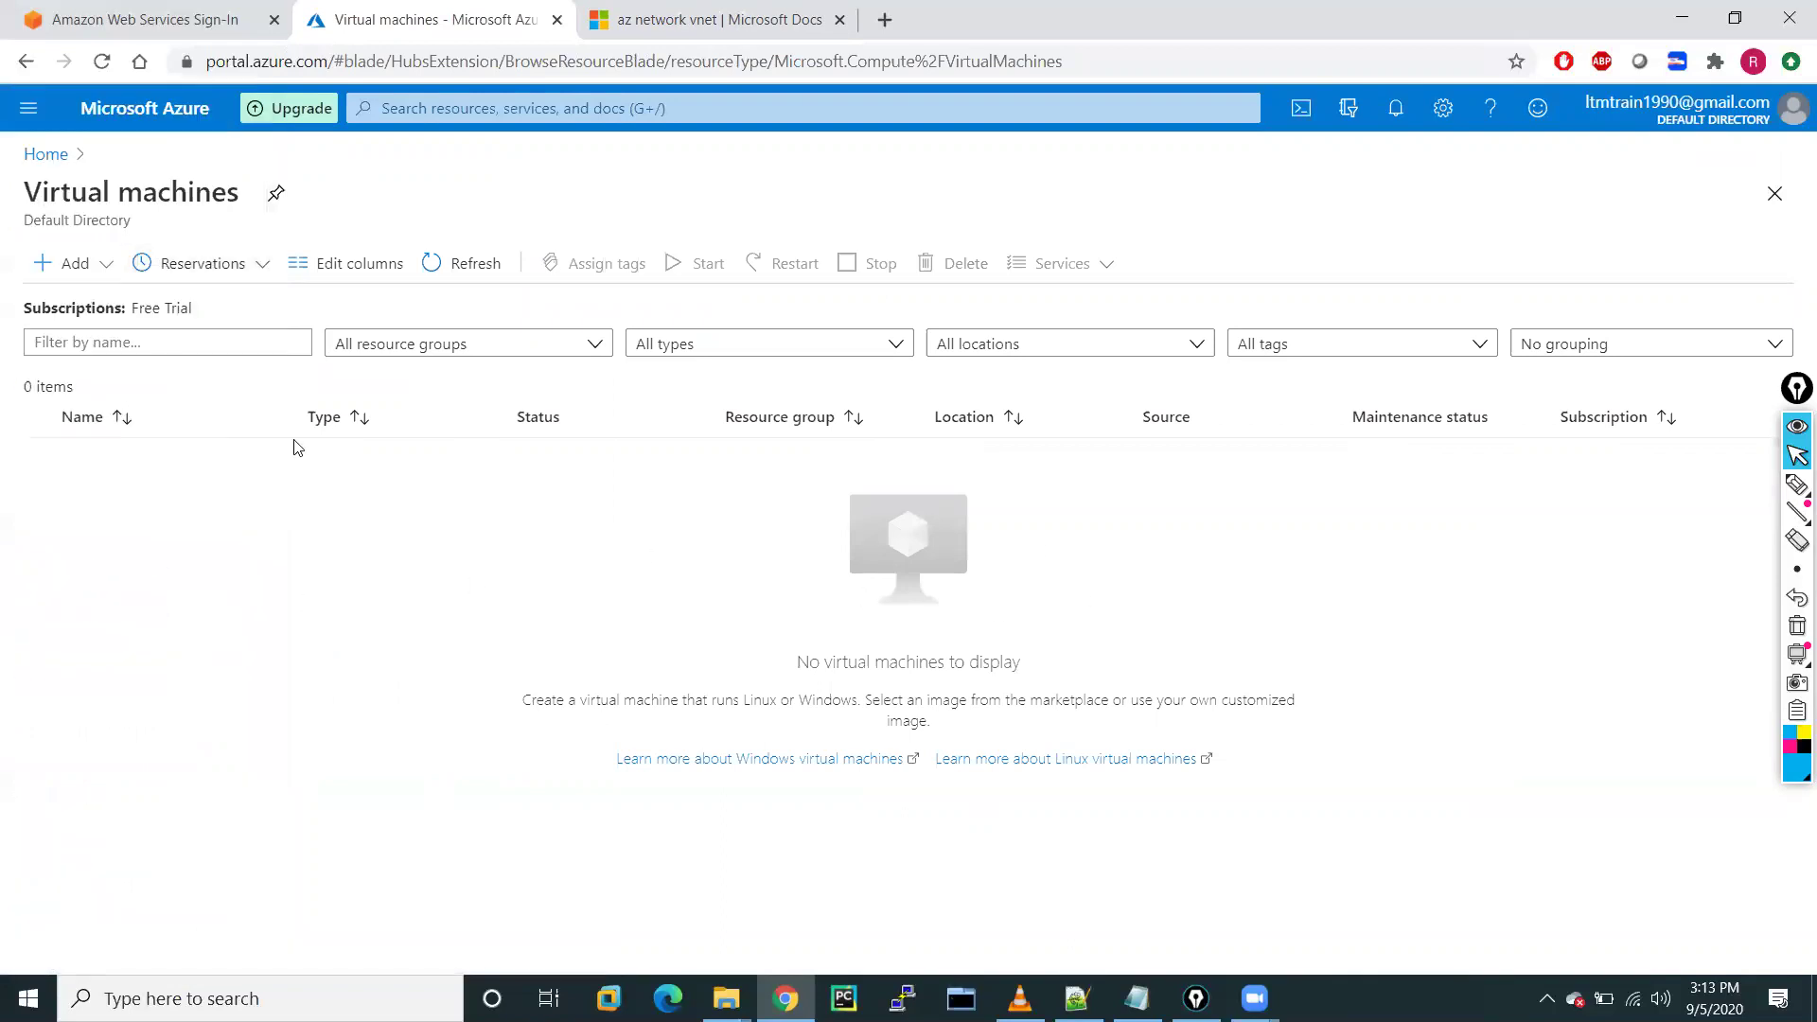
click(73, 262)
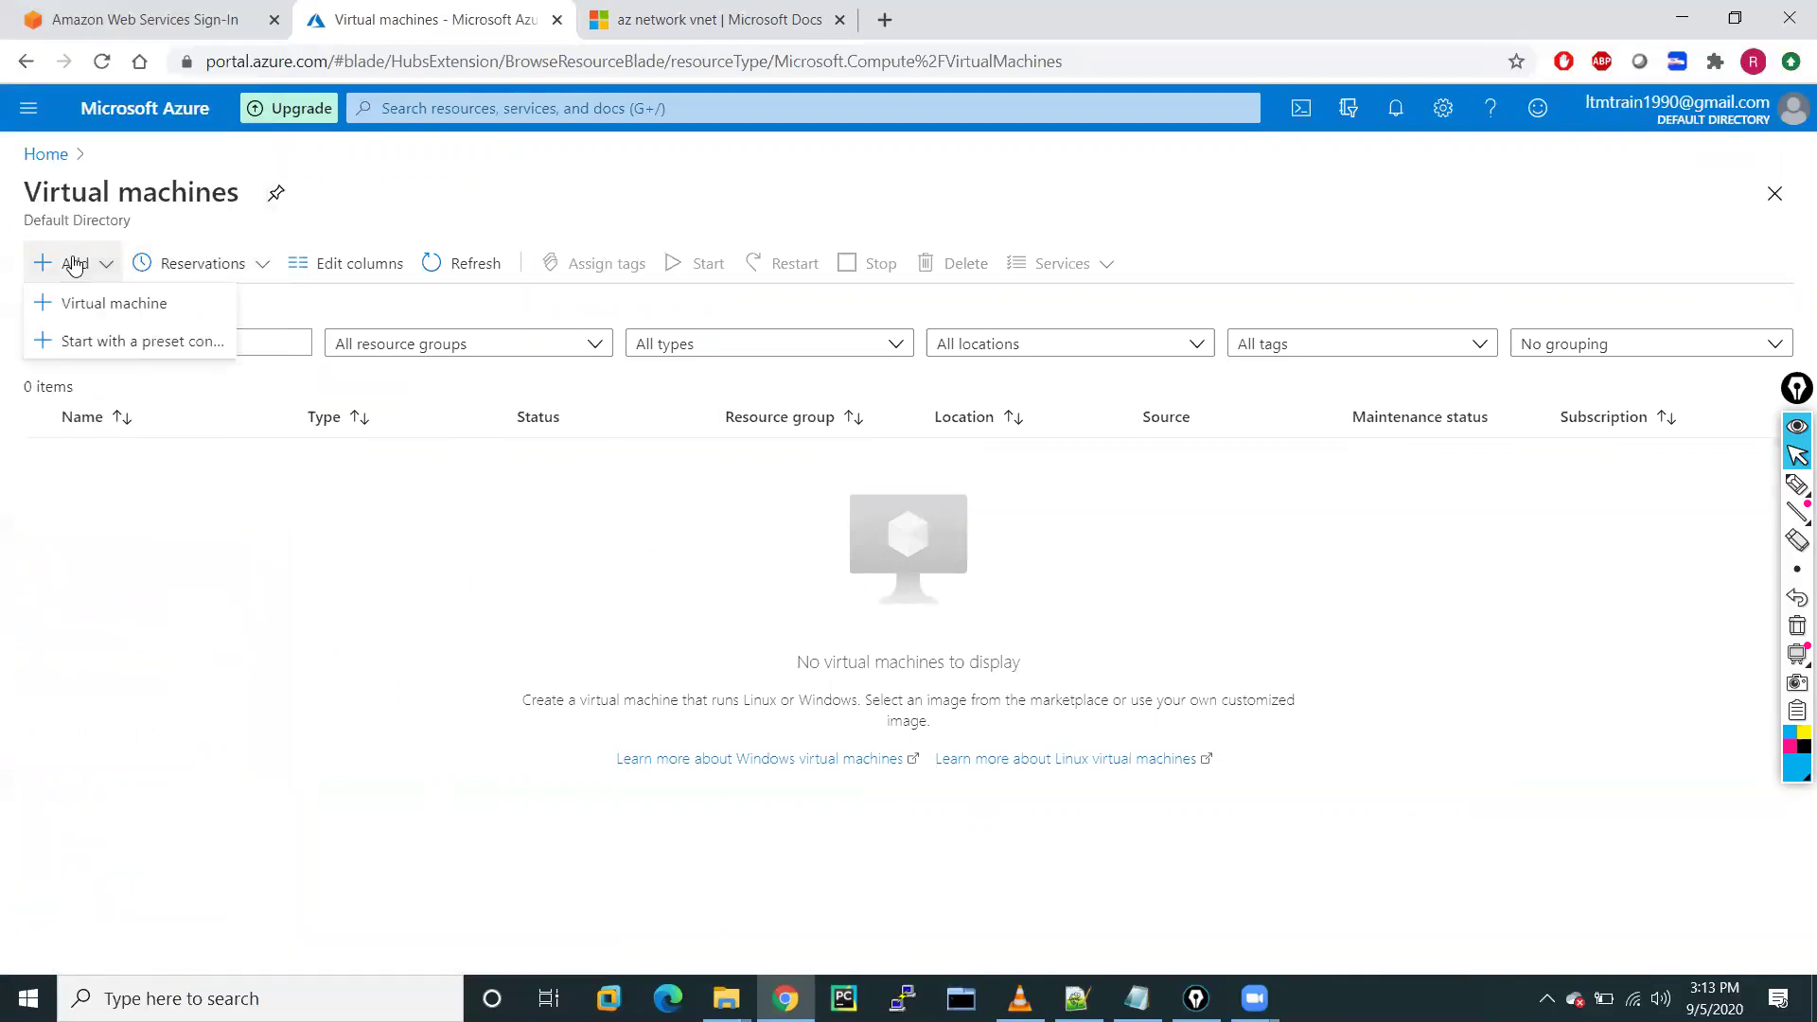
click(91, 312)
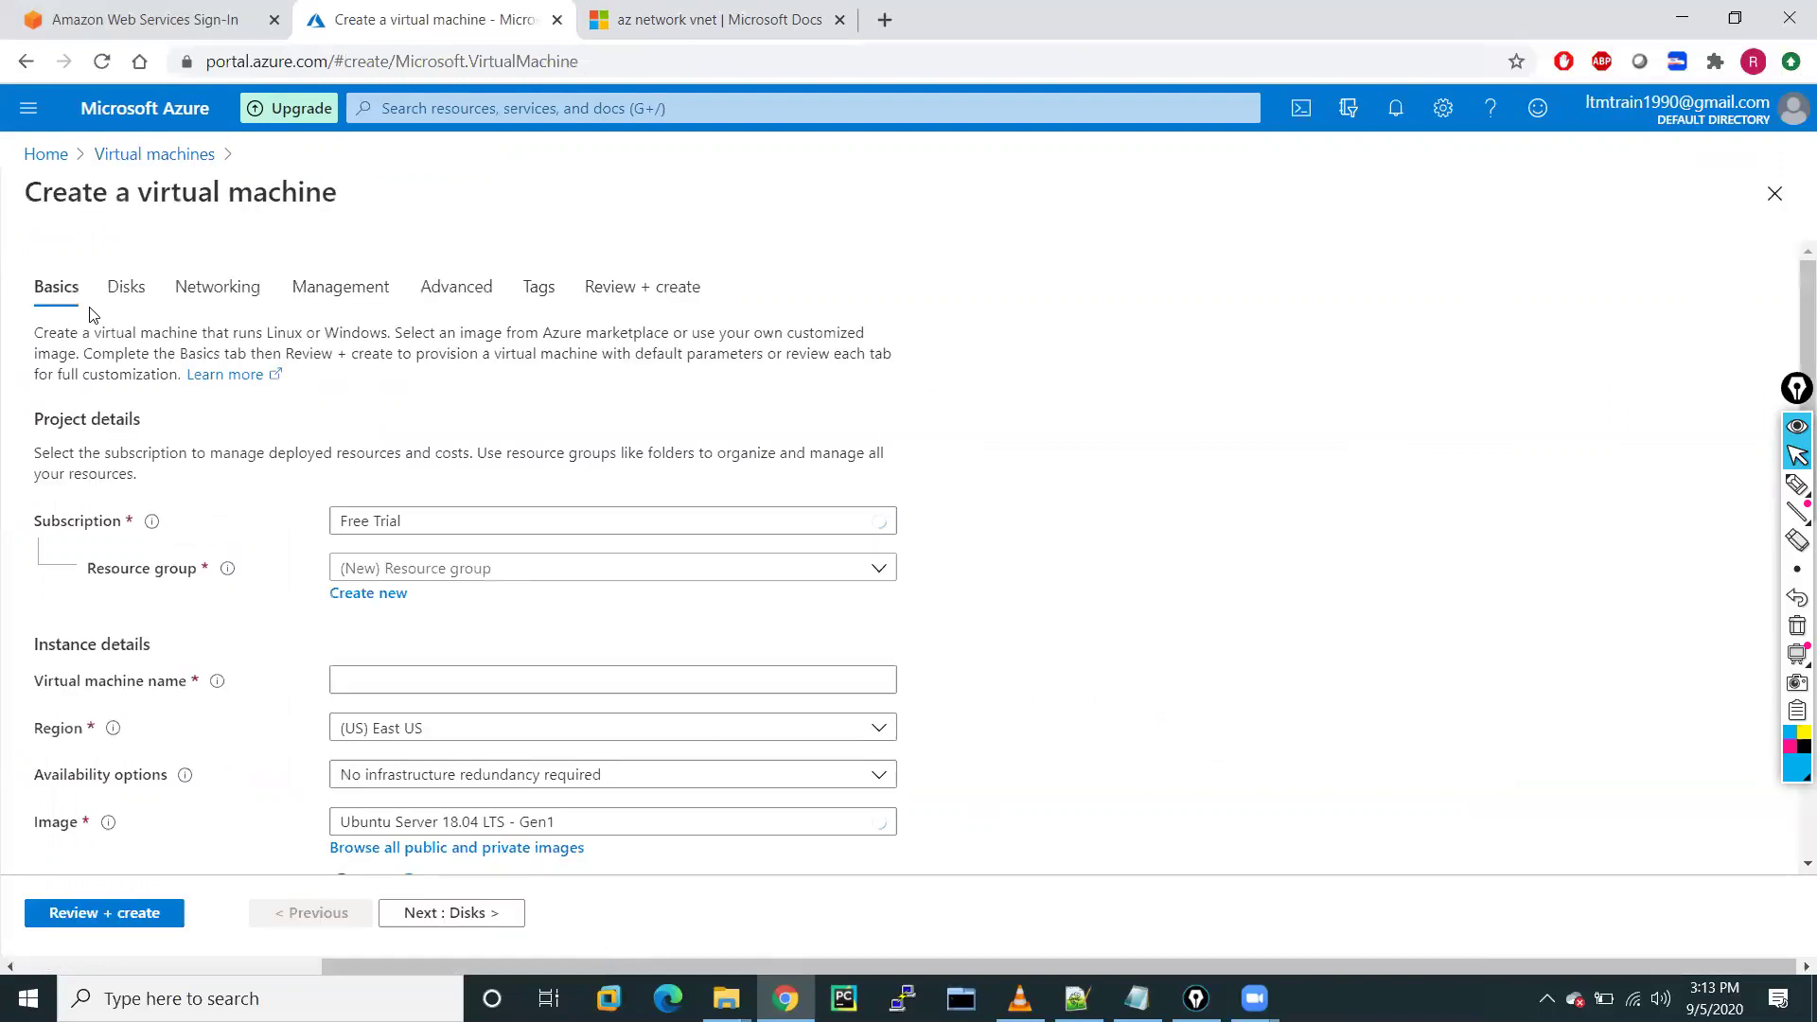
Place the new VM in resource group RG-A and name it vm-A-01
click(488, 575)
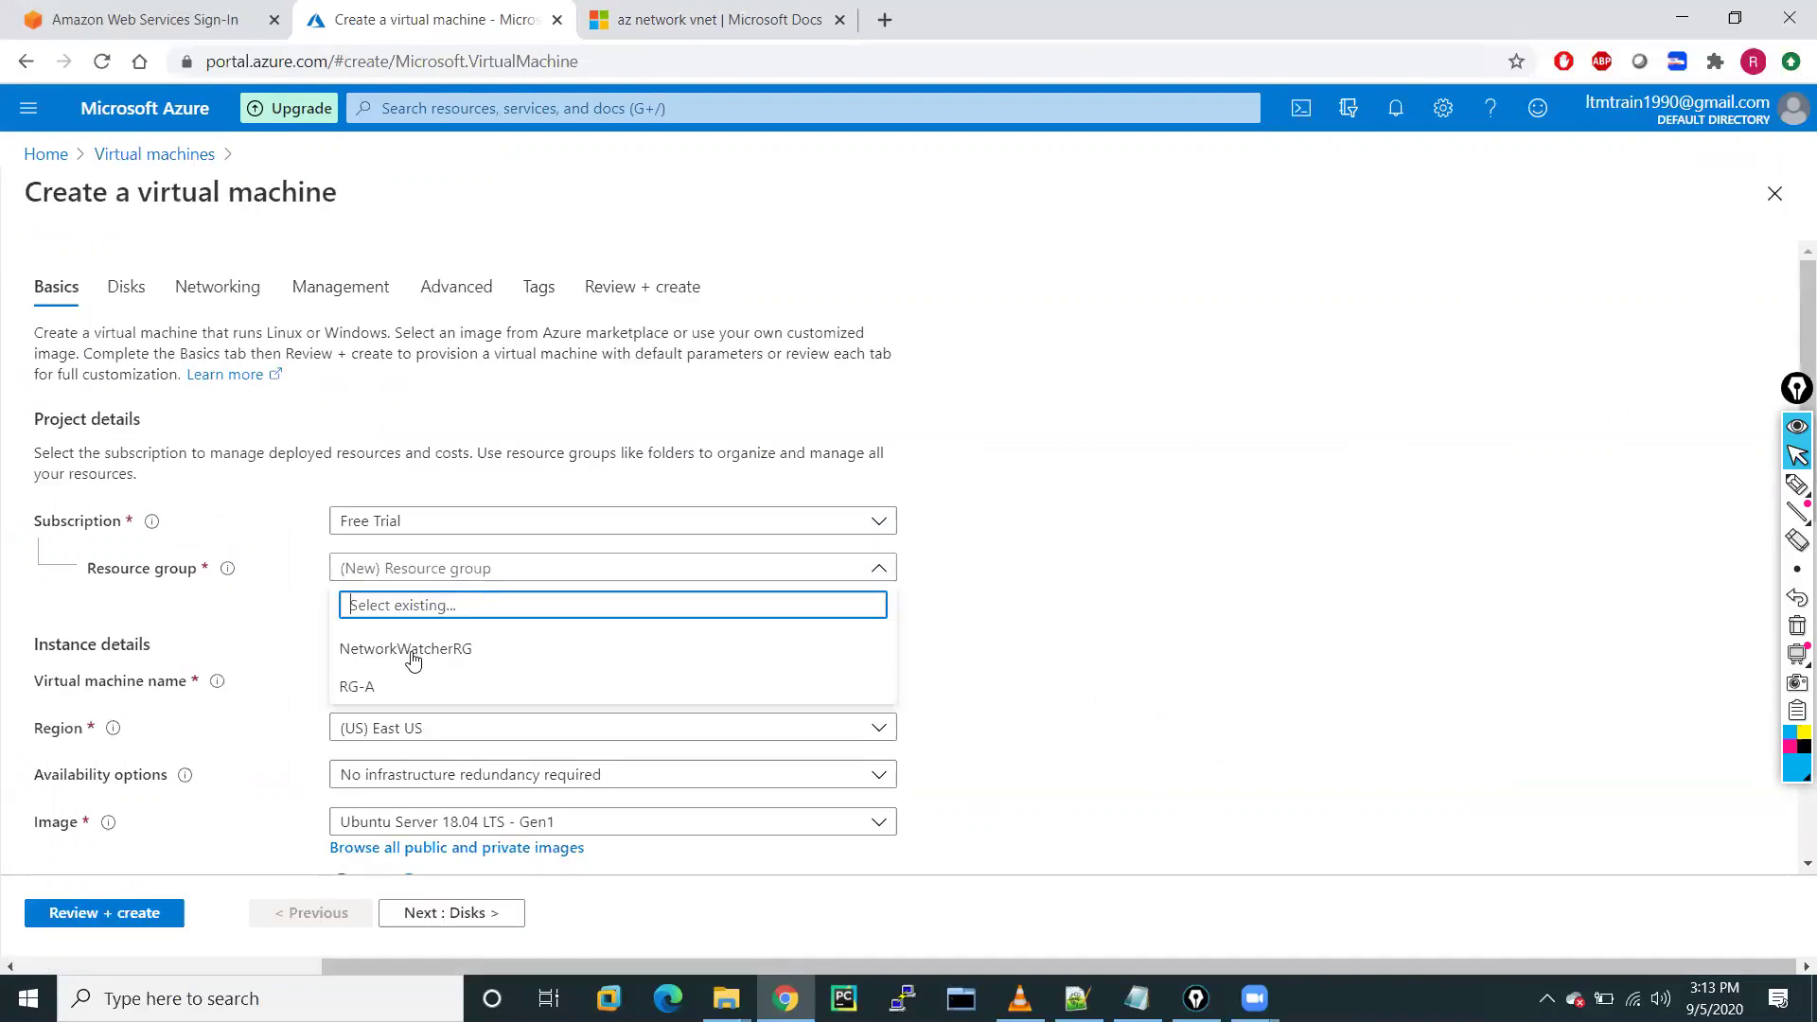
click(370, 688)
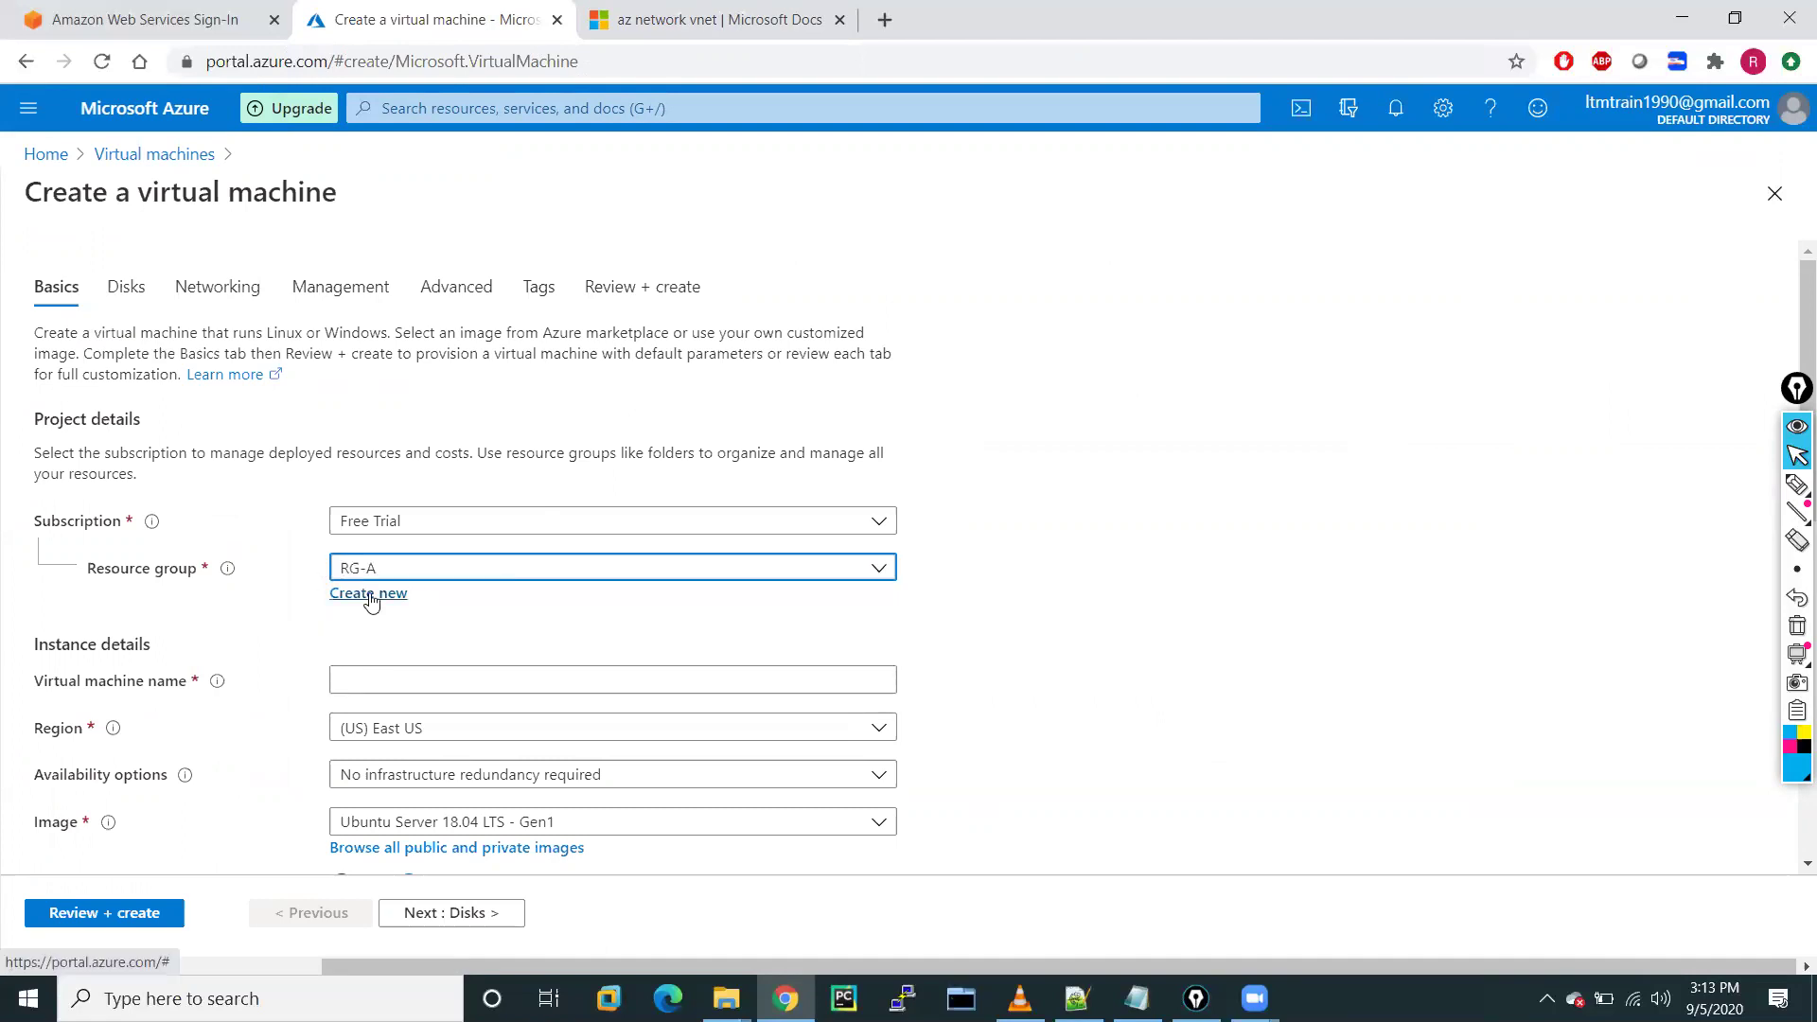
scroll(564, 625, down, 2)
click(370, 505)
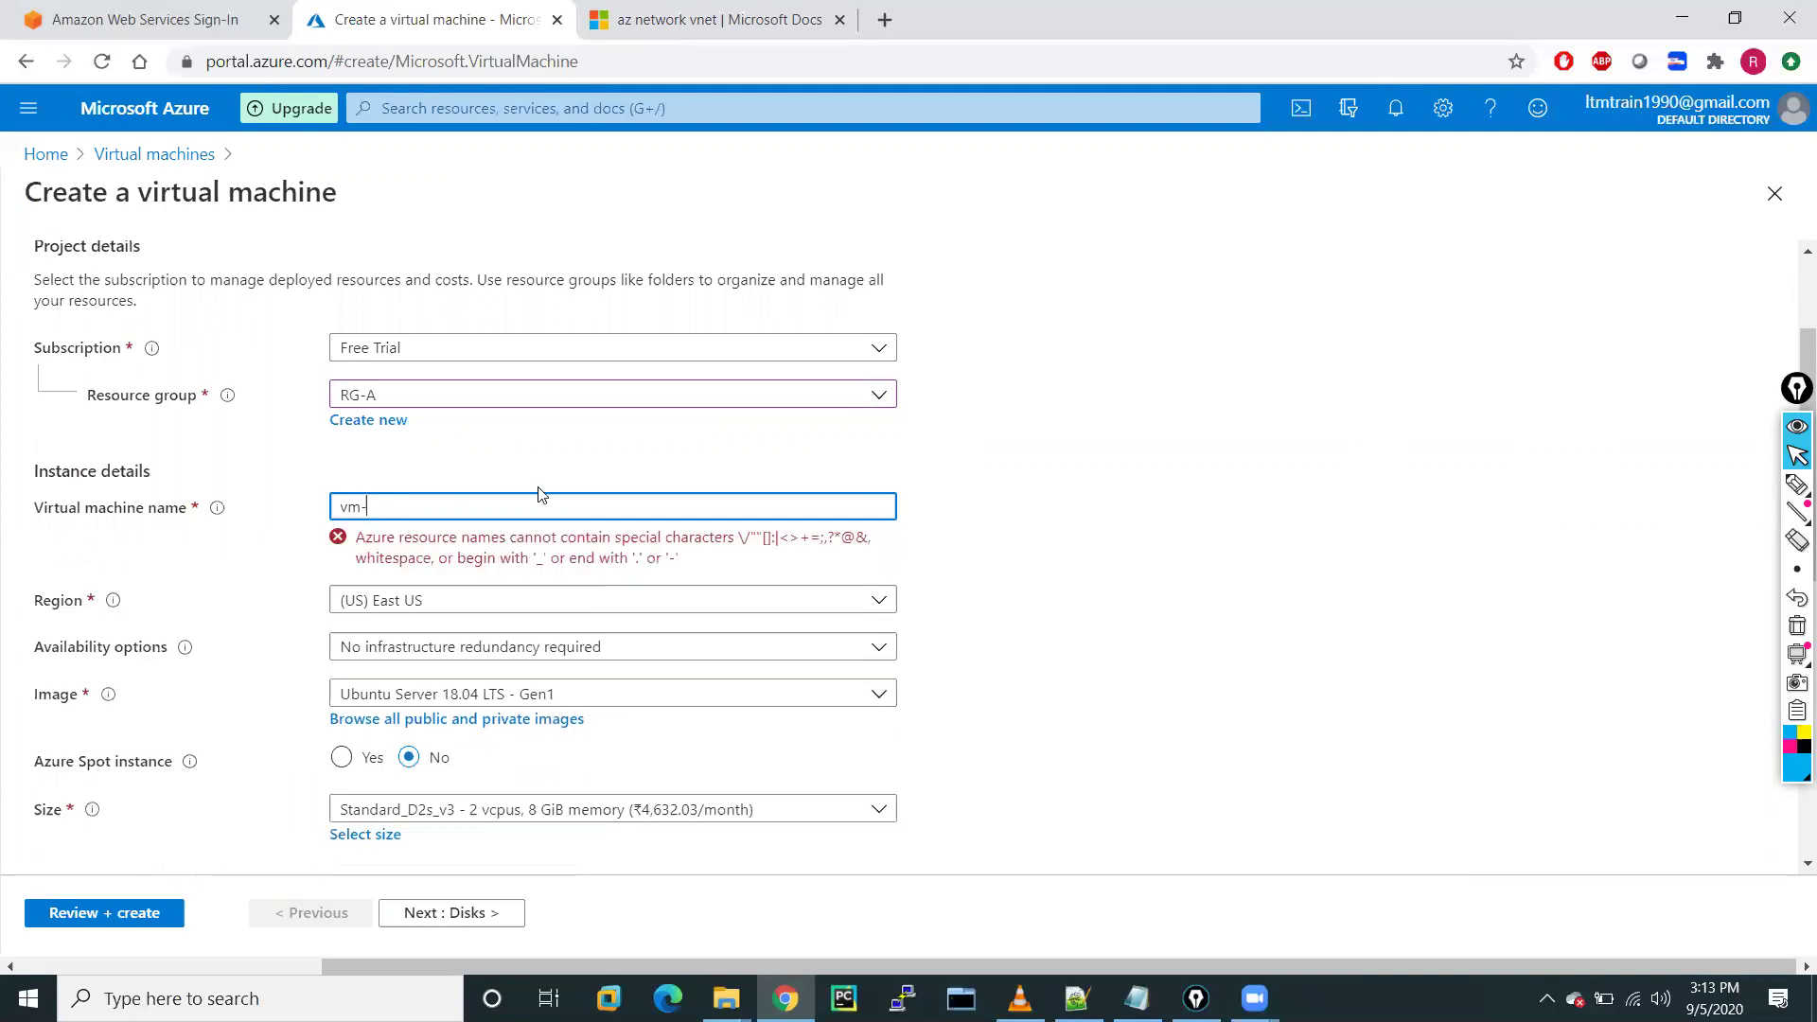
text(=)
text(-01)
click(1089, 512)
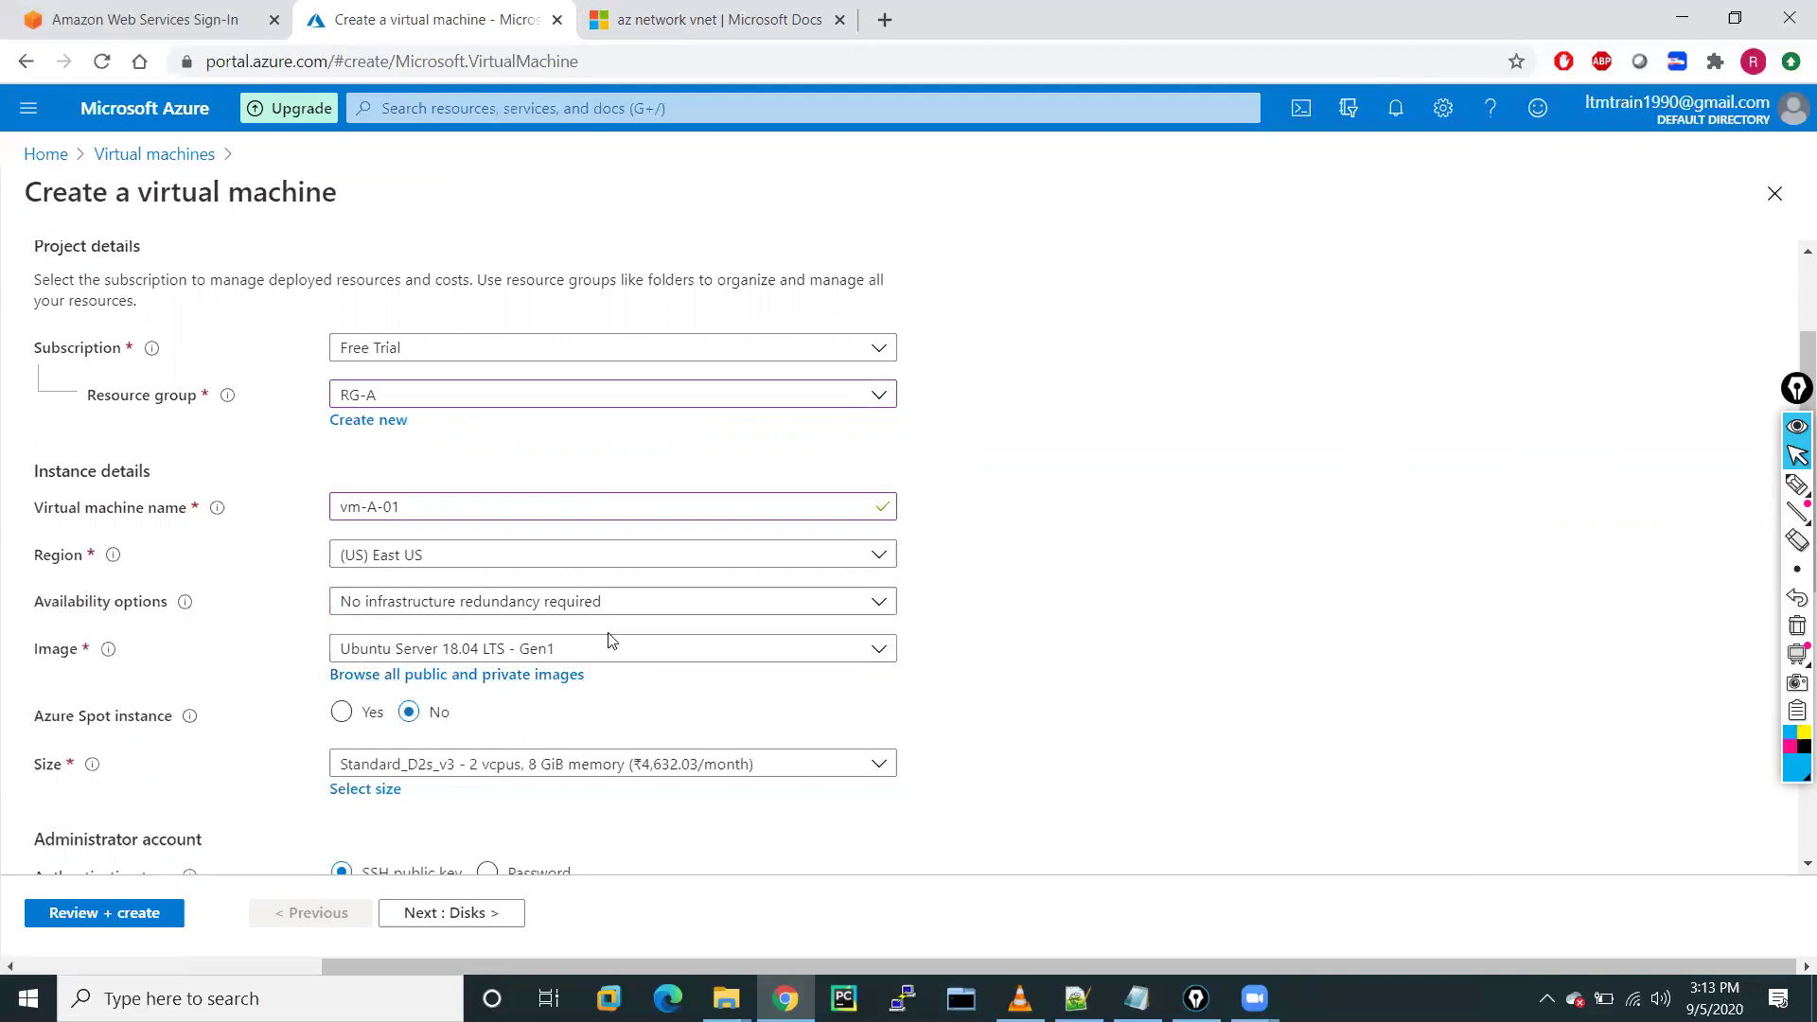
Select the Windows Server 2012 R2 Datacenter image for the VM
click(574, 655)
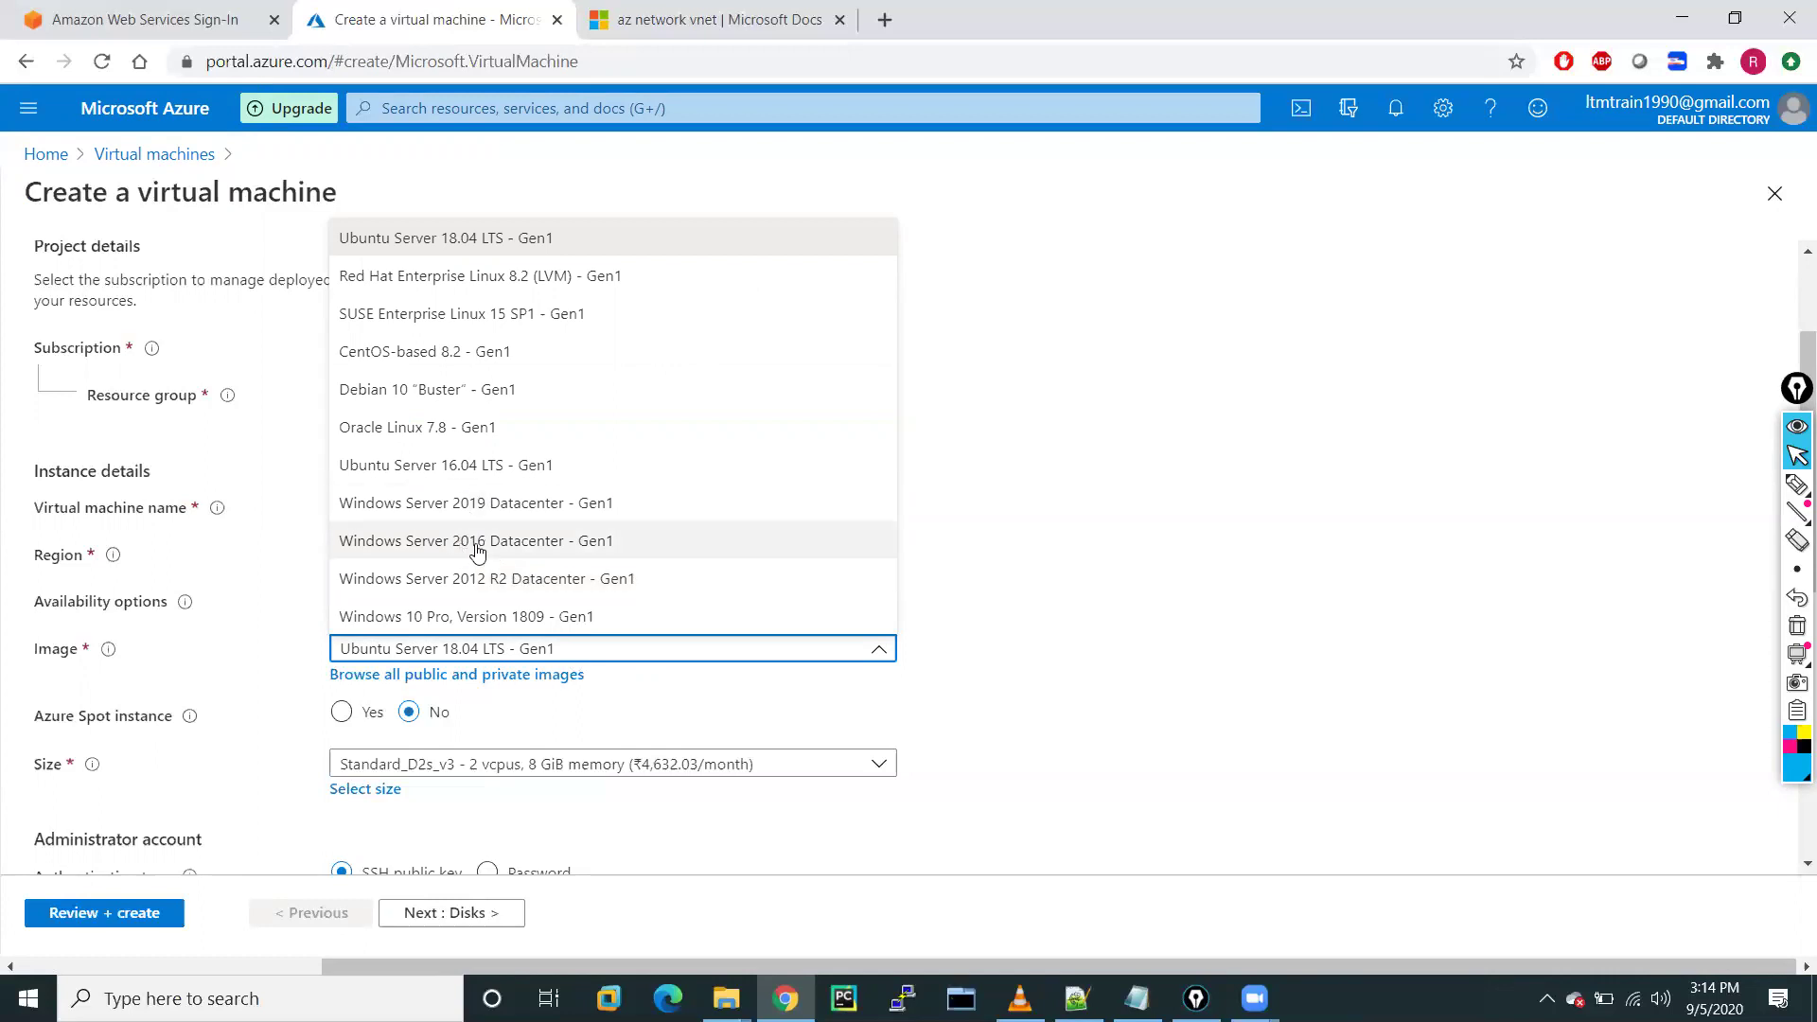
click(496, 582)
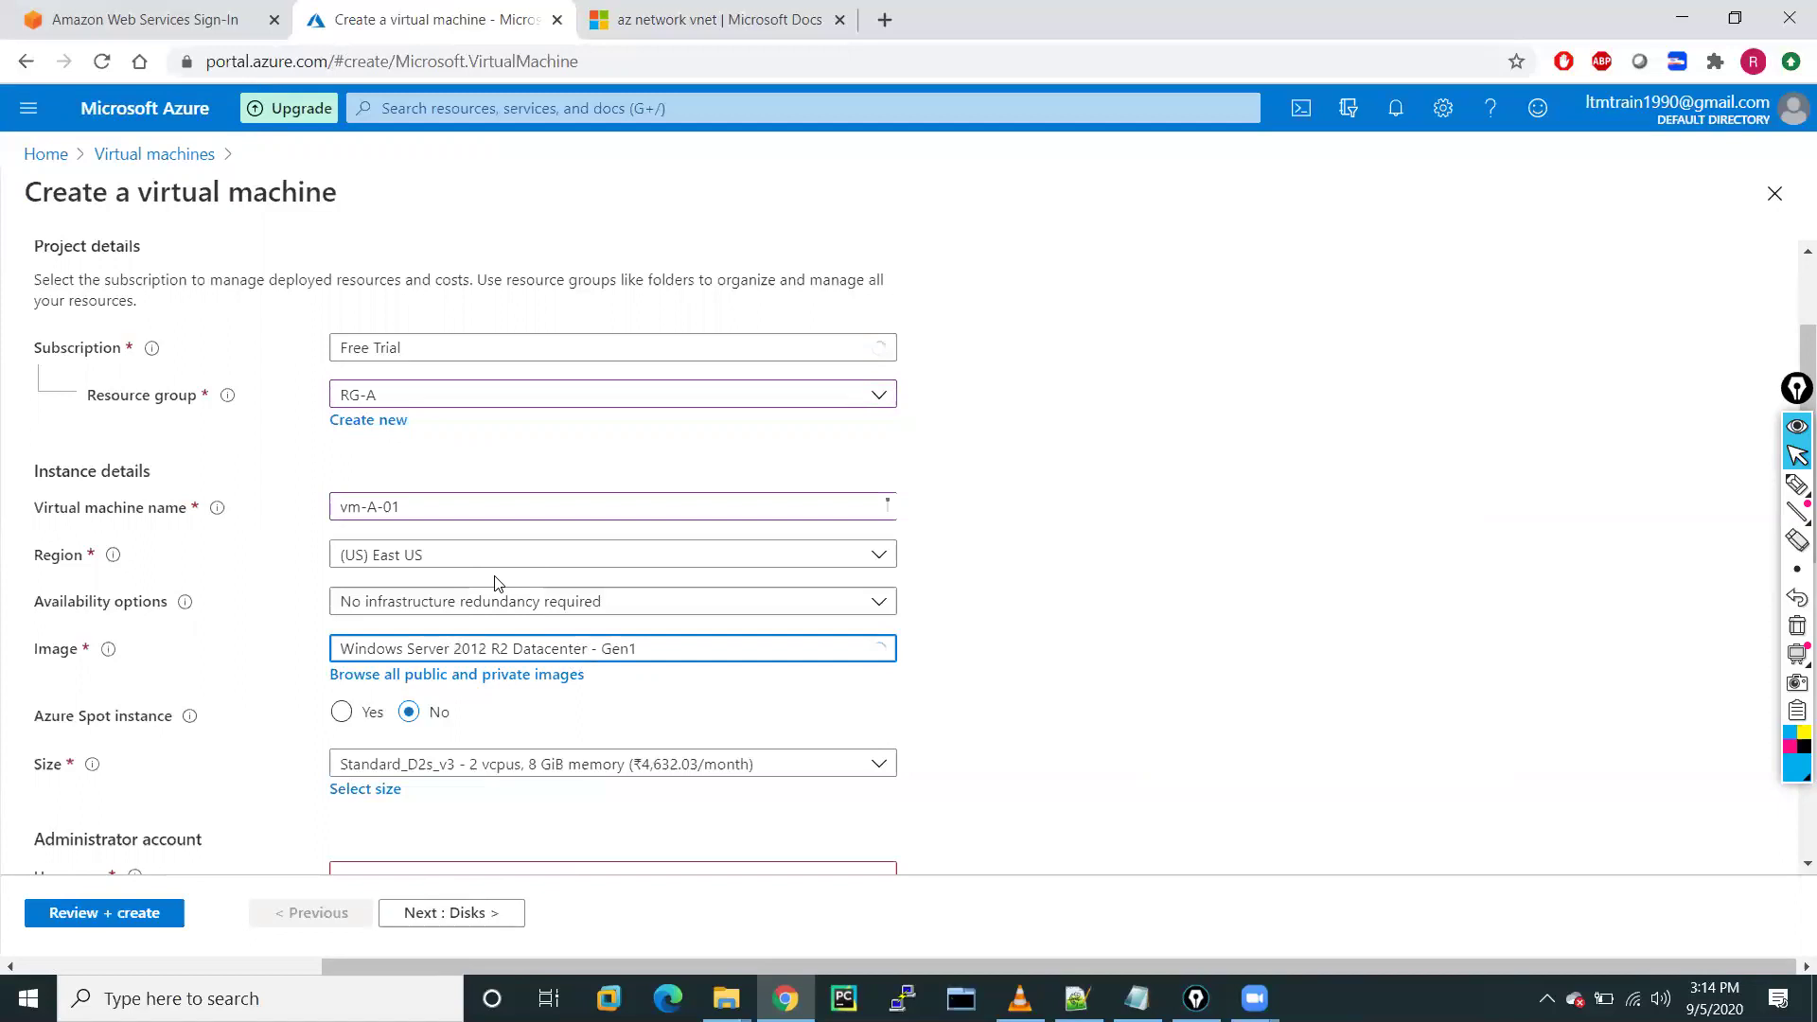
scroll(637, 730, down, 4)
scroll(637, 731, down, 1)
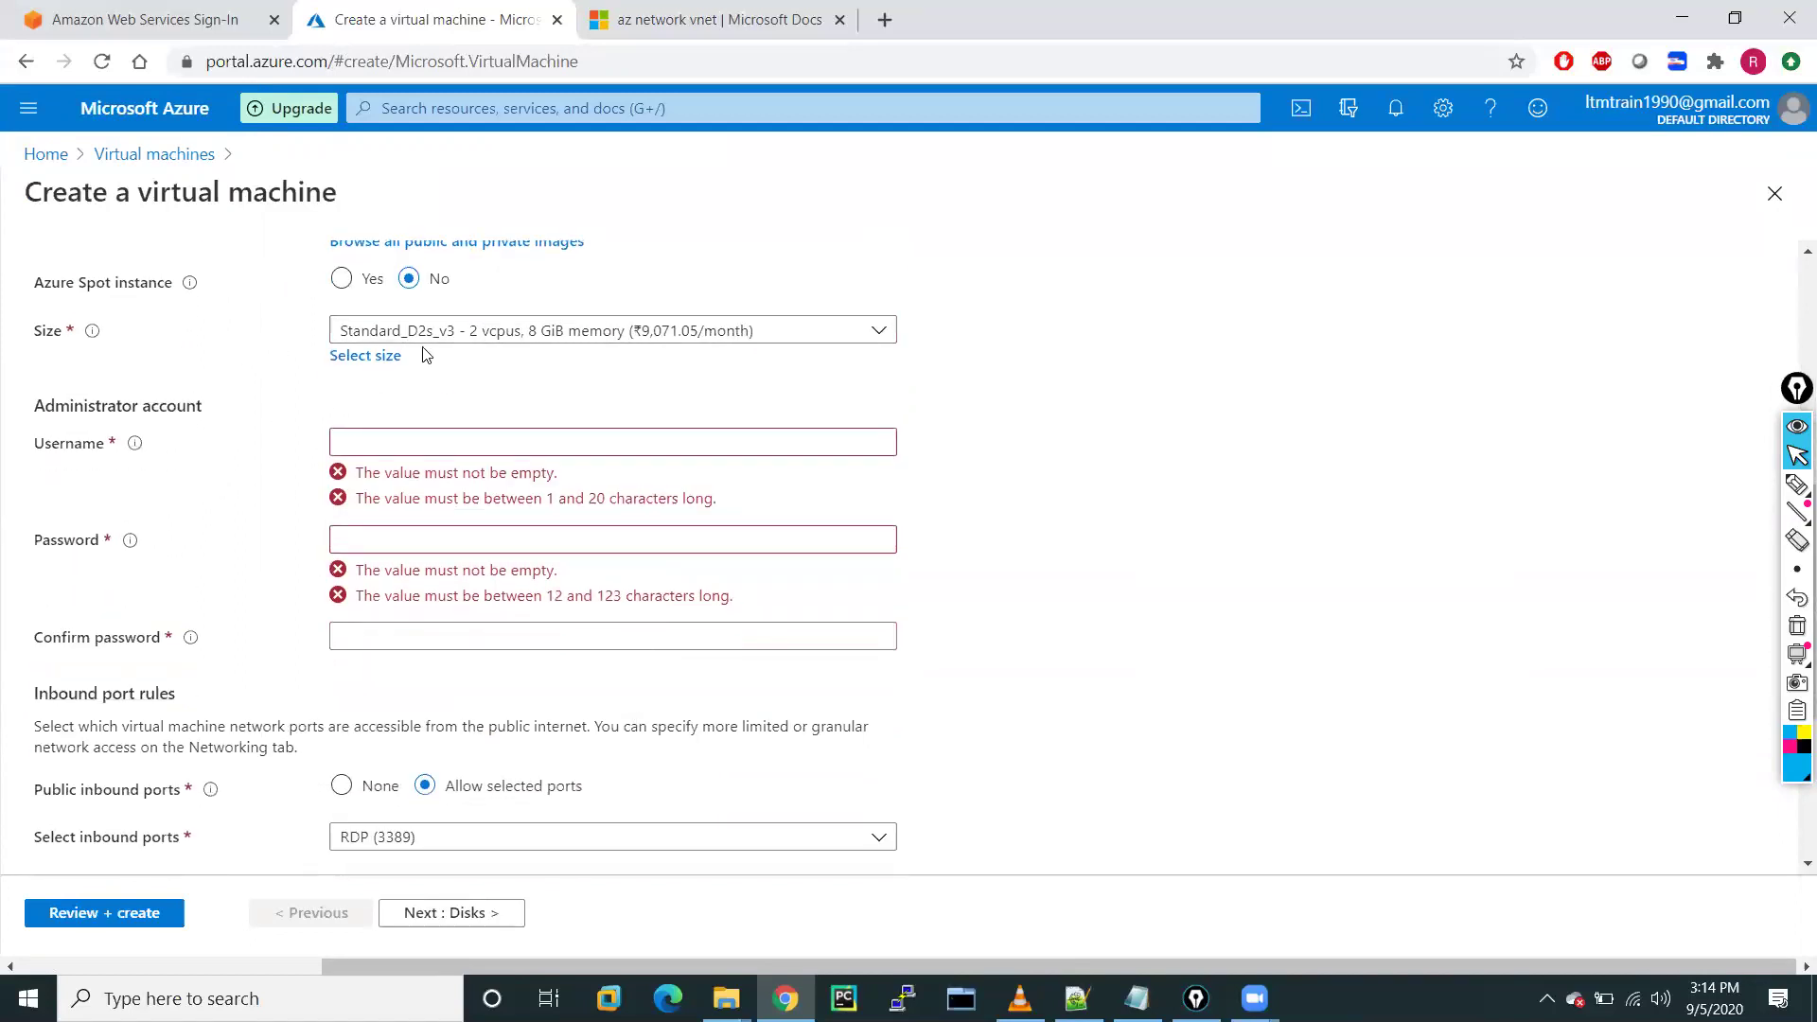
Pick B2s from the VM size list so the VM uses Standard_B2s
click(369, 357)
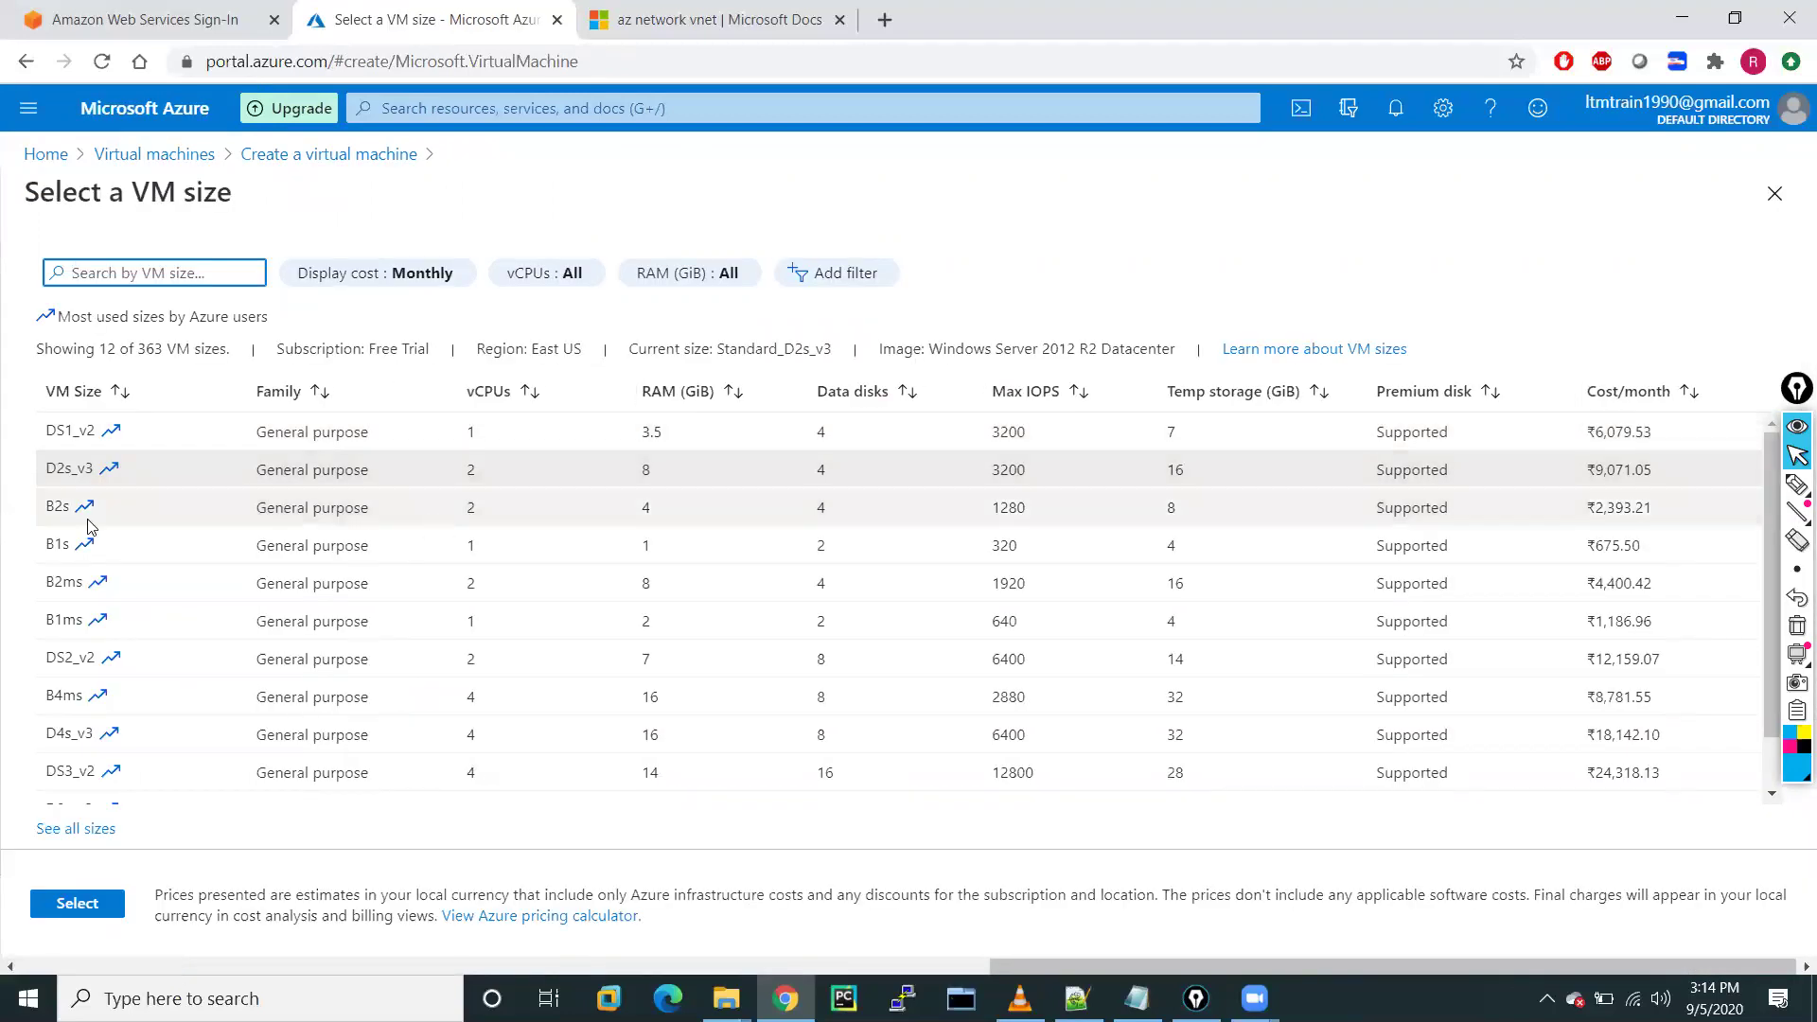
click(57, 506)
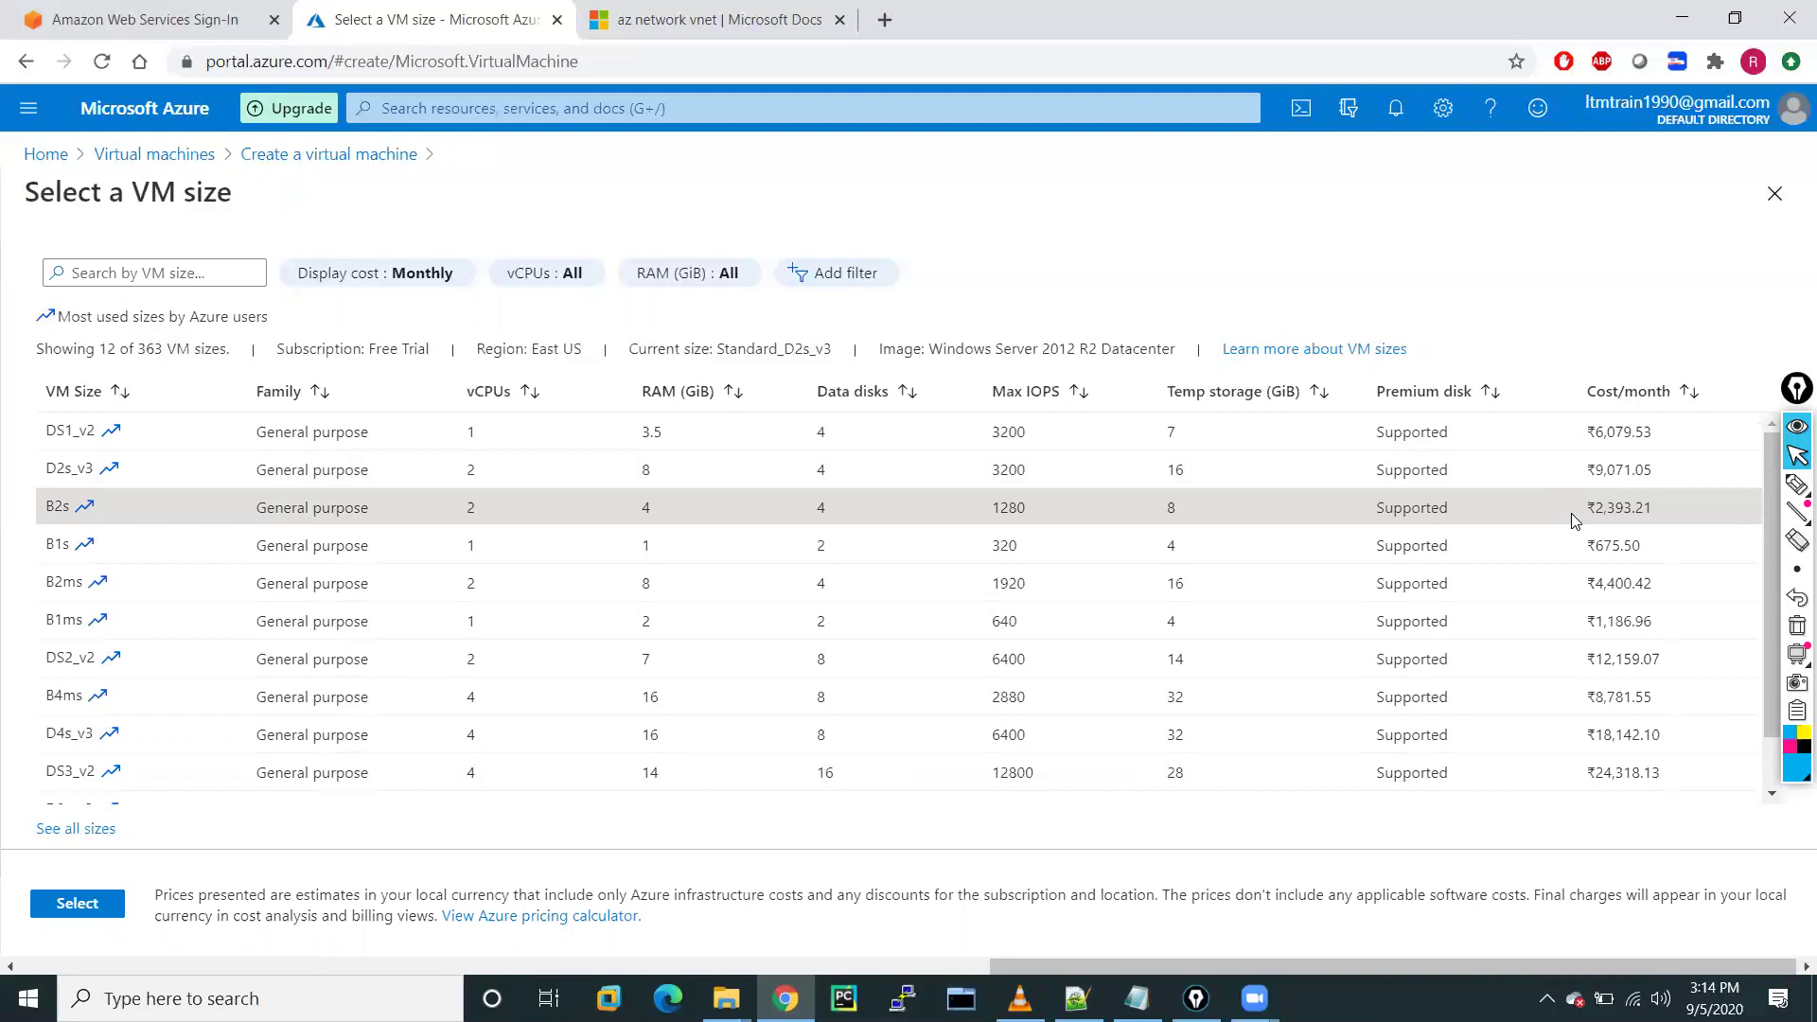
click(87, 904)
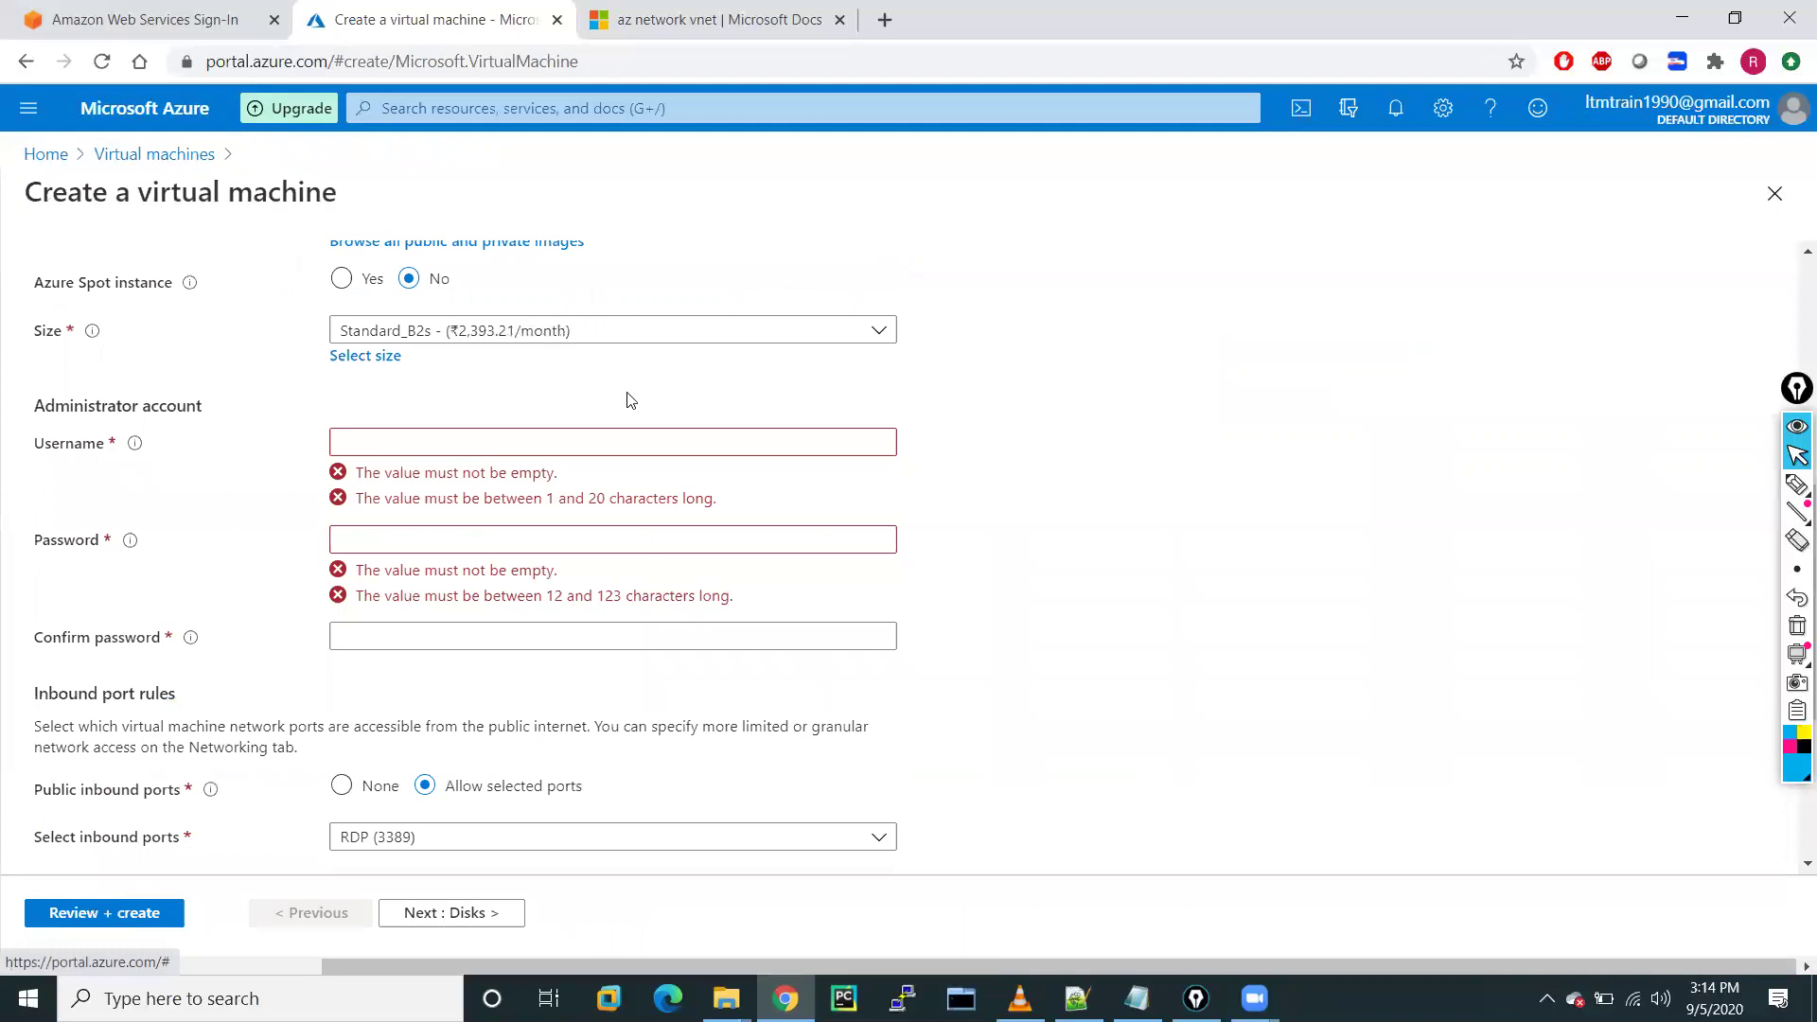
Enter administrator as the admin username, plus a matching password and confirmation
click(369, 442)
text(adminis)
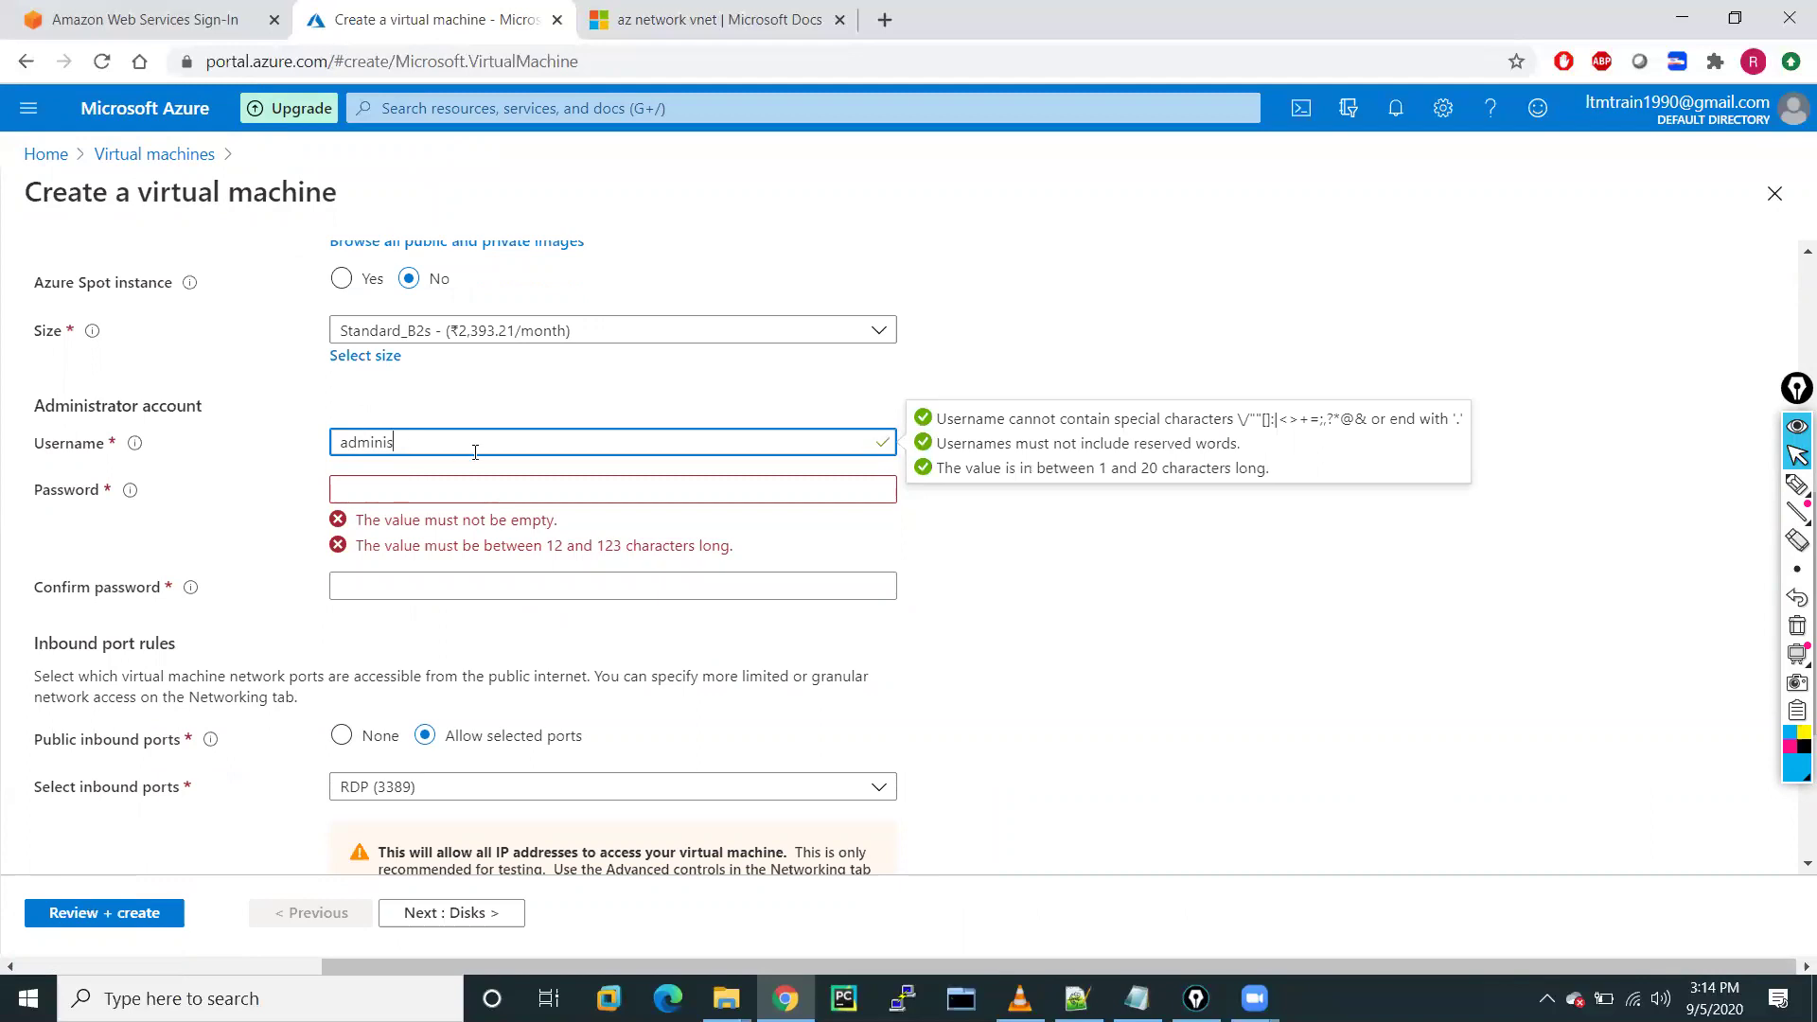
text(trator)
click(373, 493)
text(•••••)
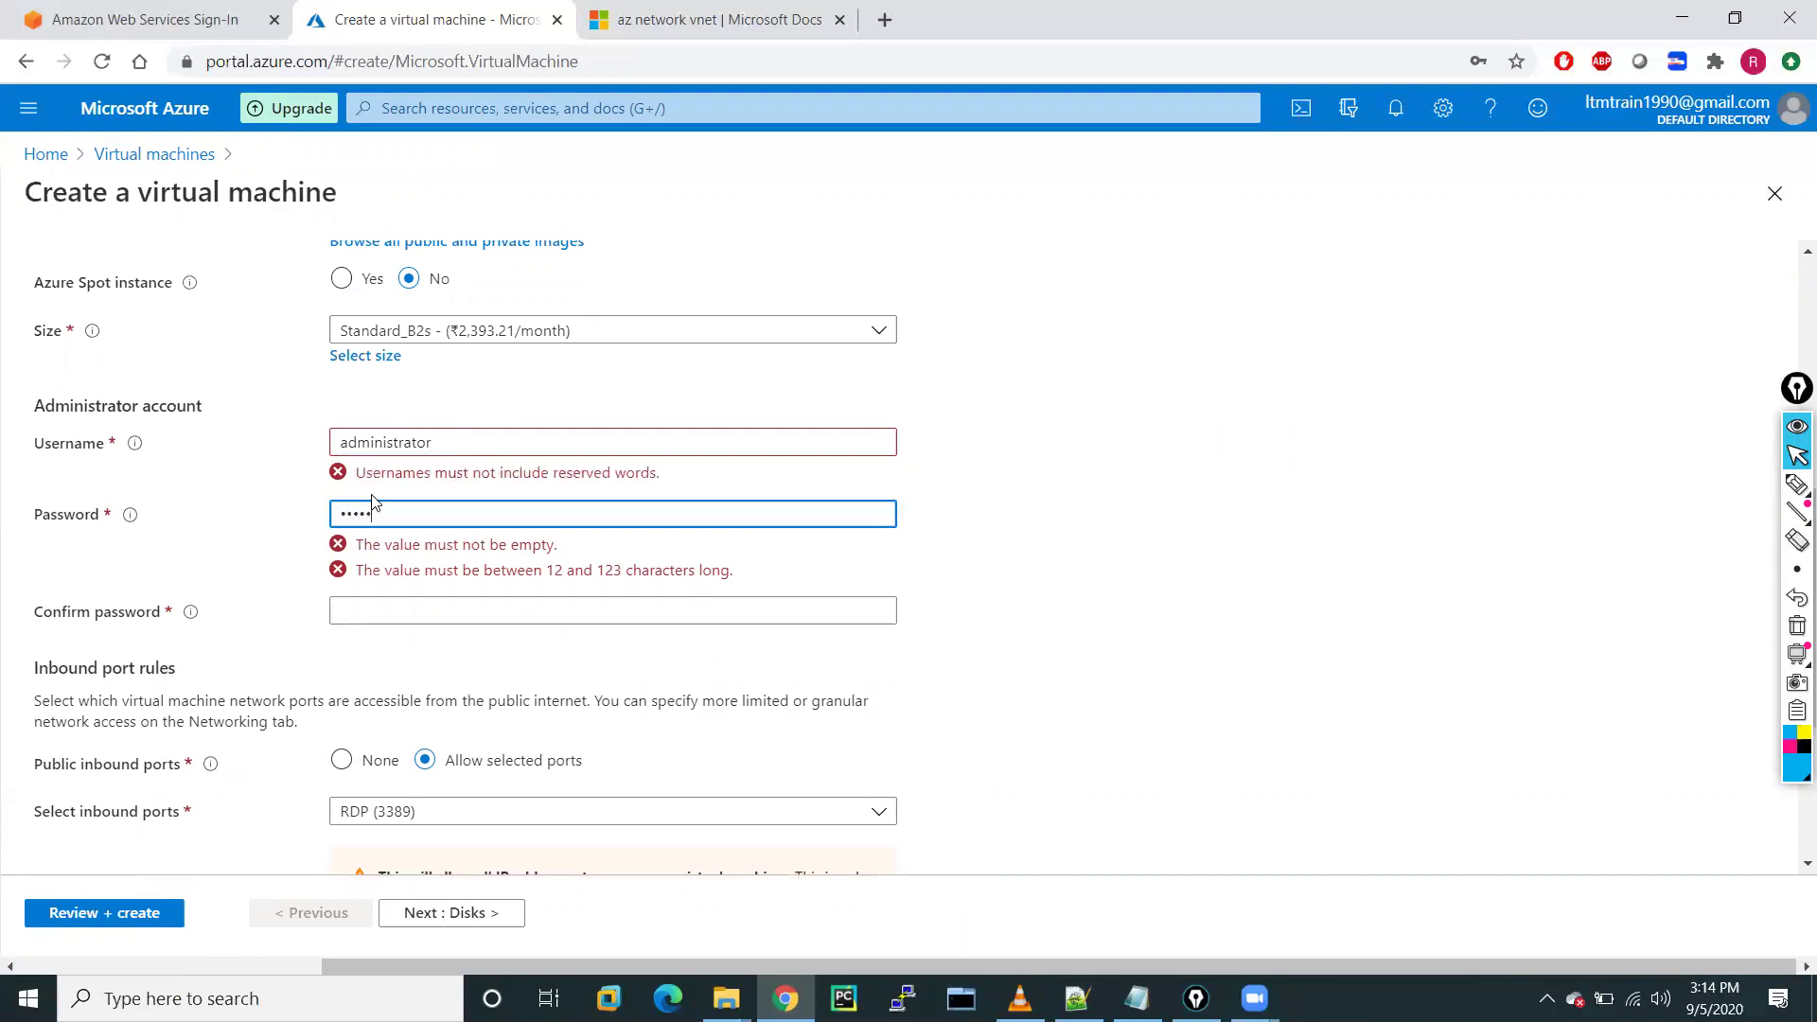
text(••••••)
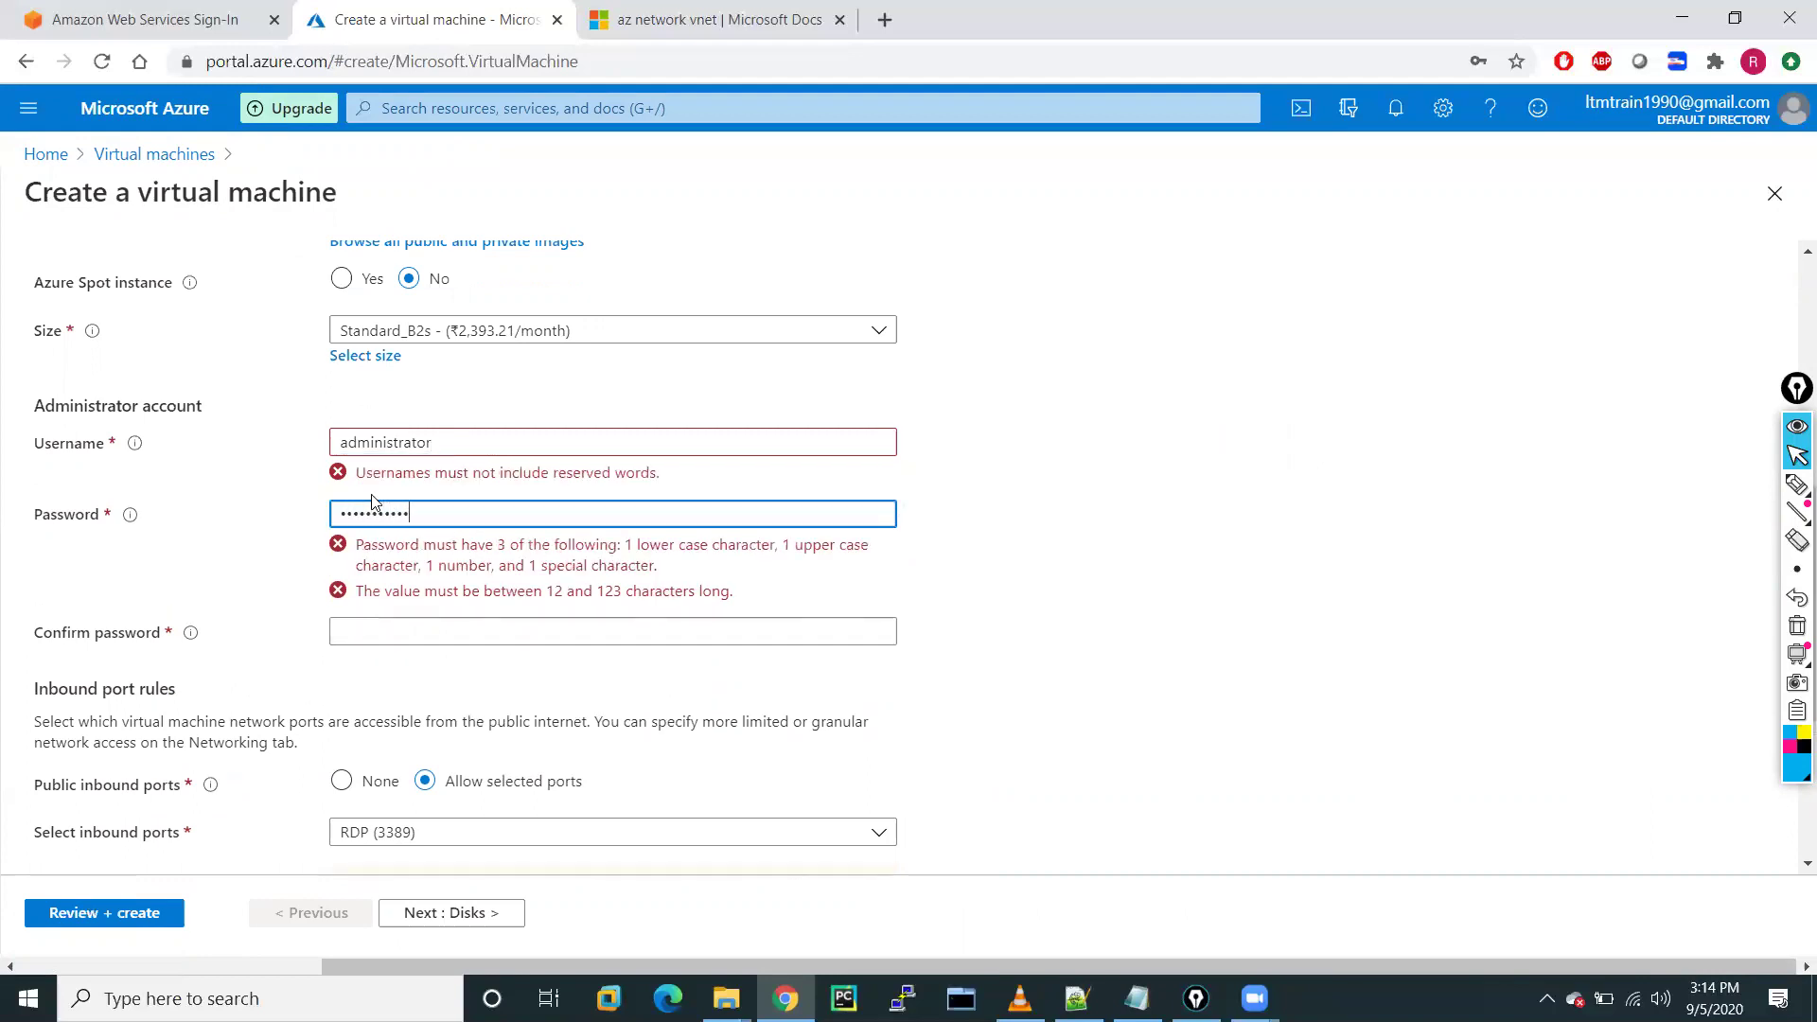
text(•)
click(371, 564)
text(••••••••••••)
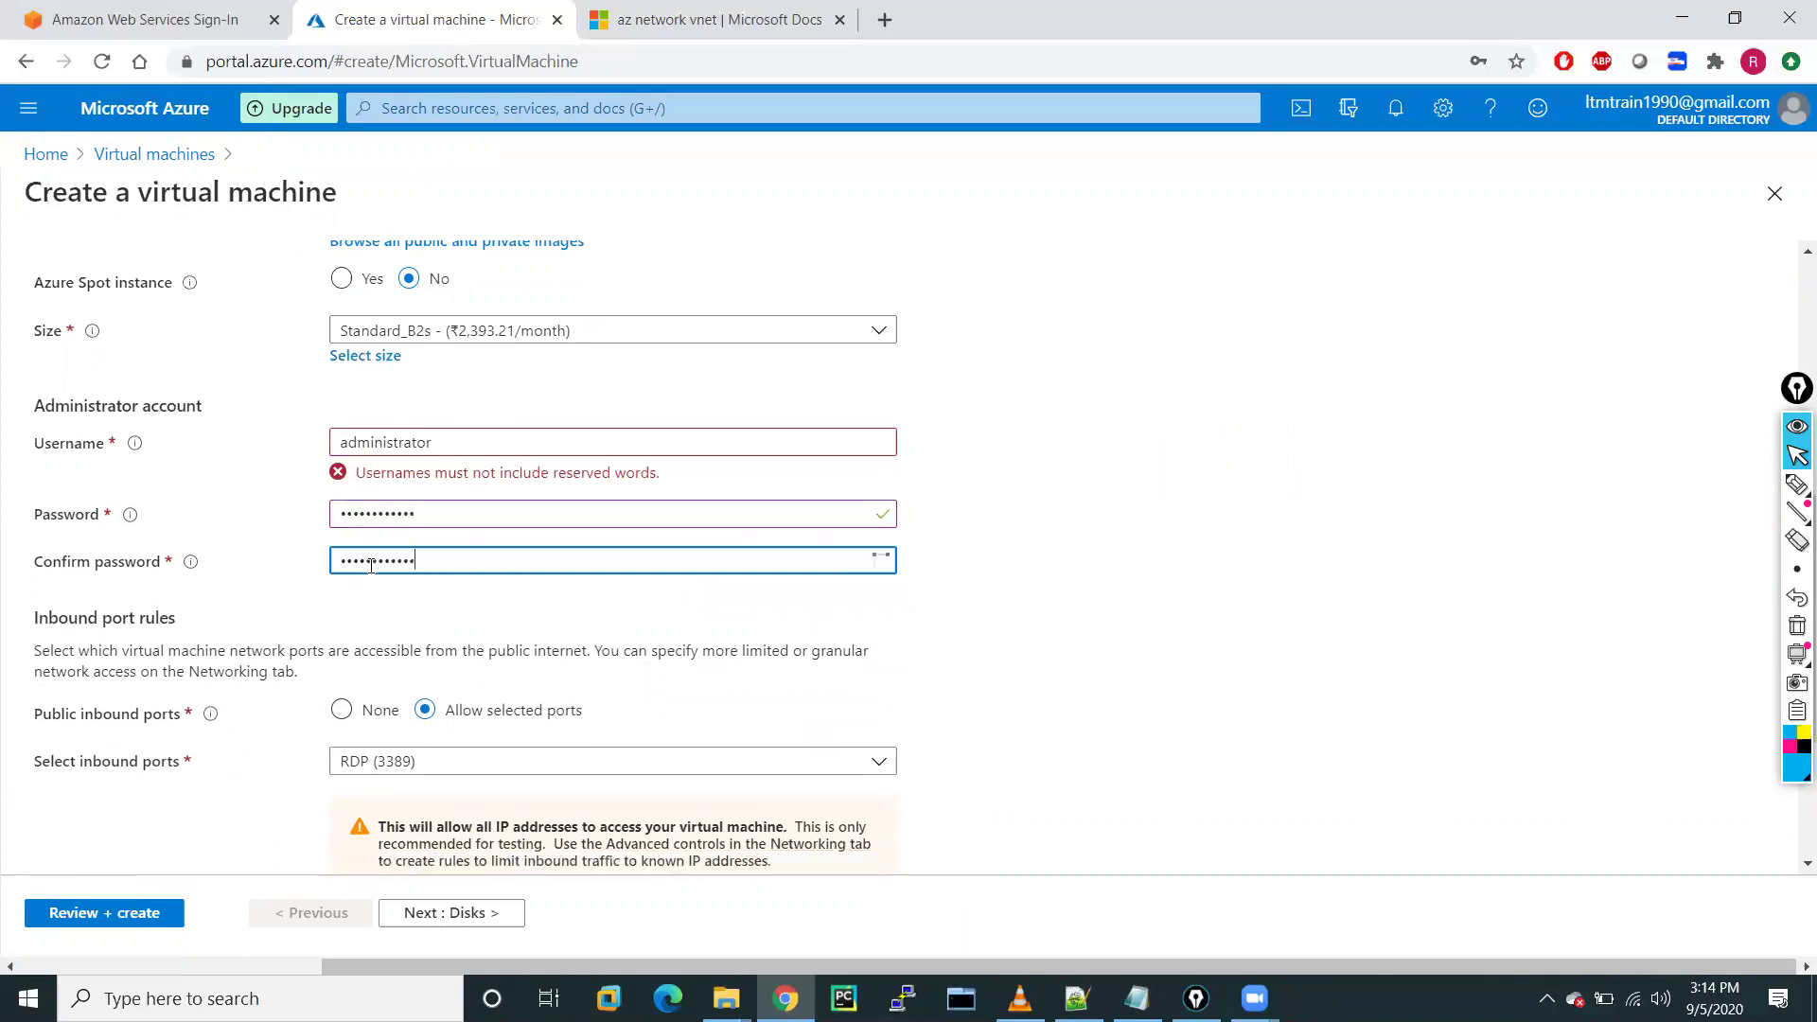
click(1060, 693)
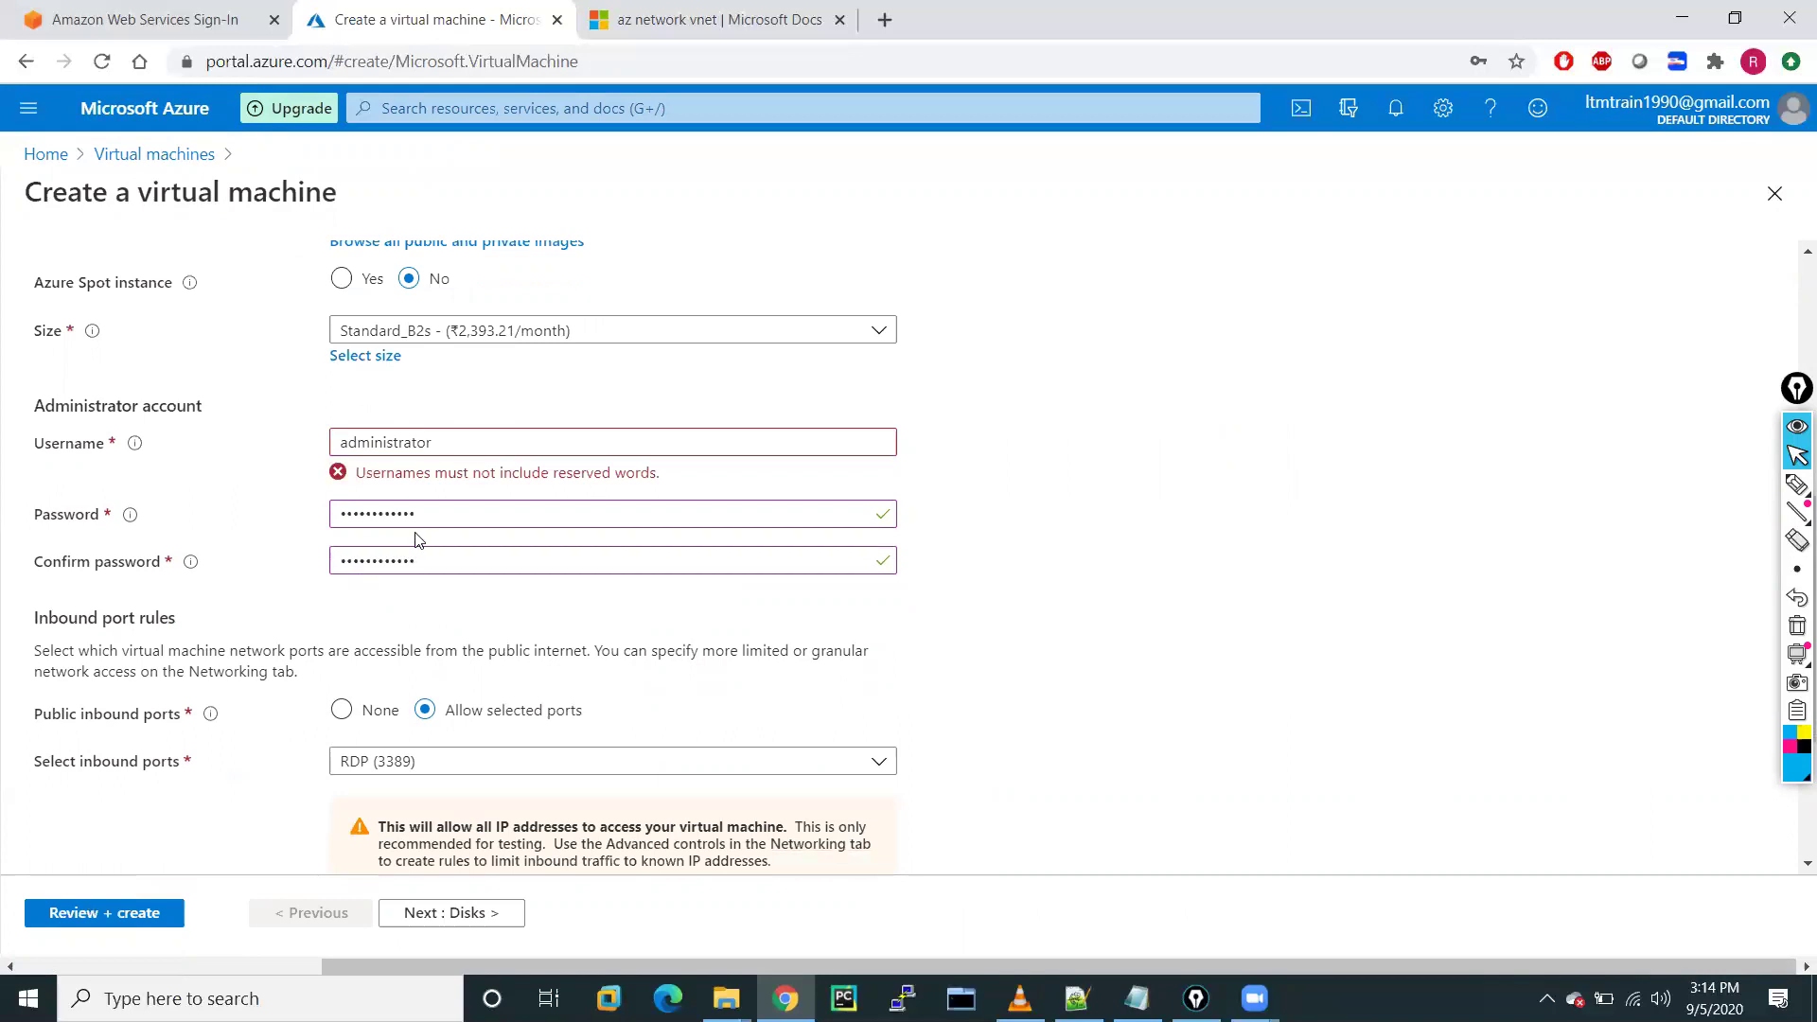
Replace the rejected reserved username Administrator with a valid personal username
click(350, 445)
key(BackSpace)
text(A)
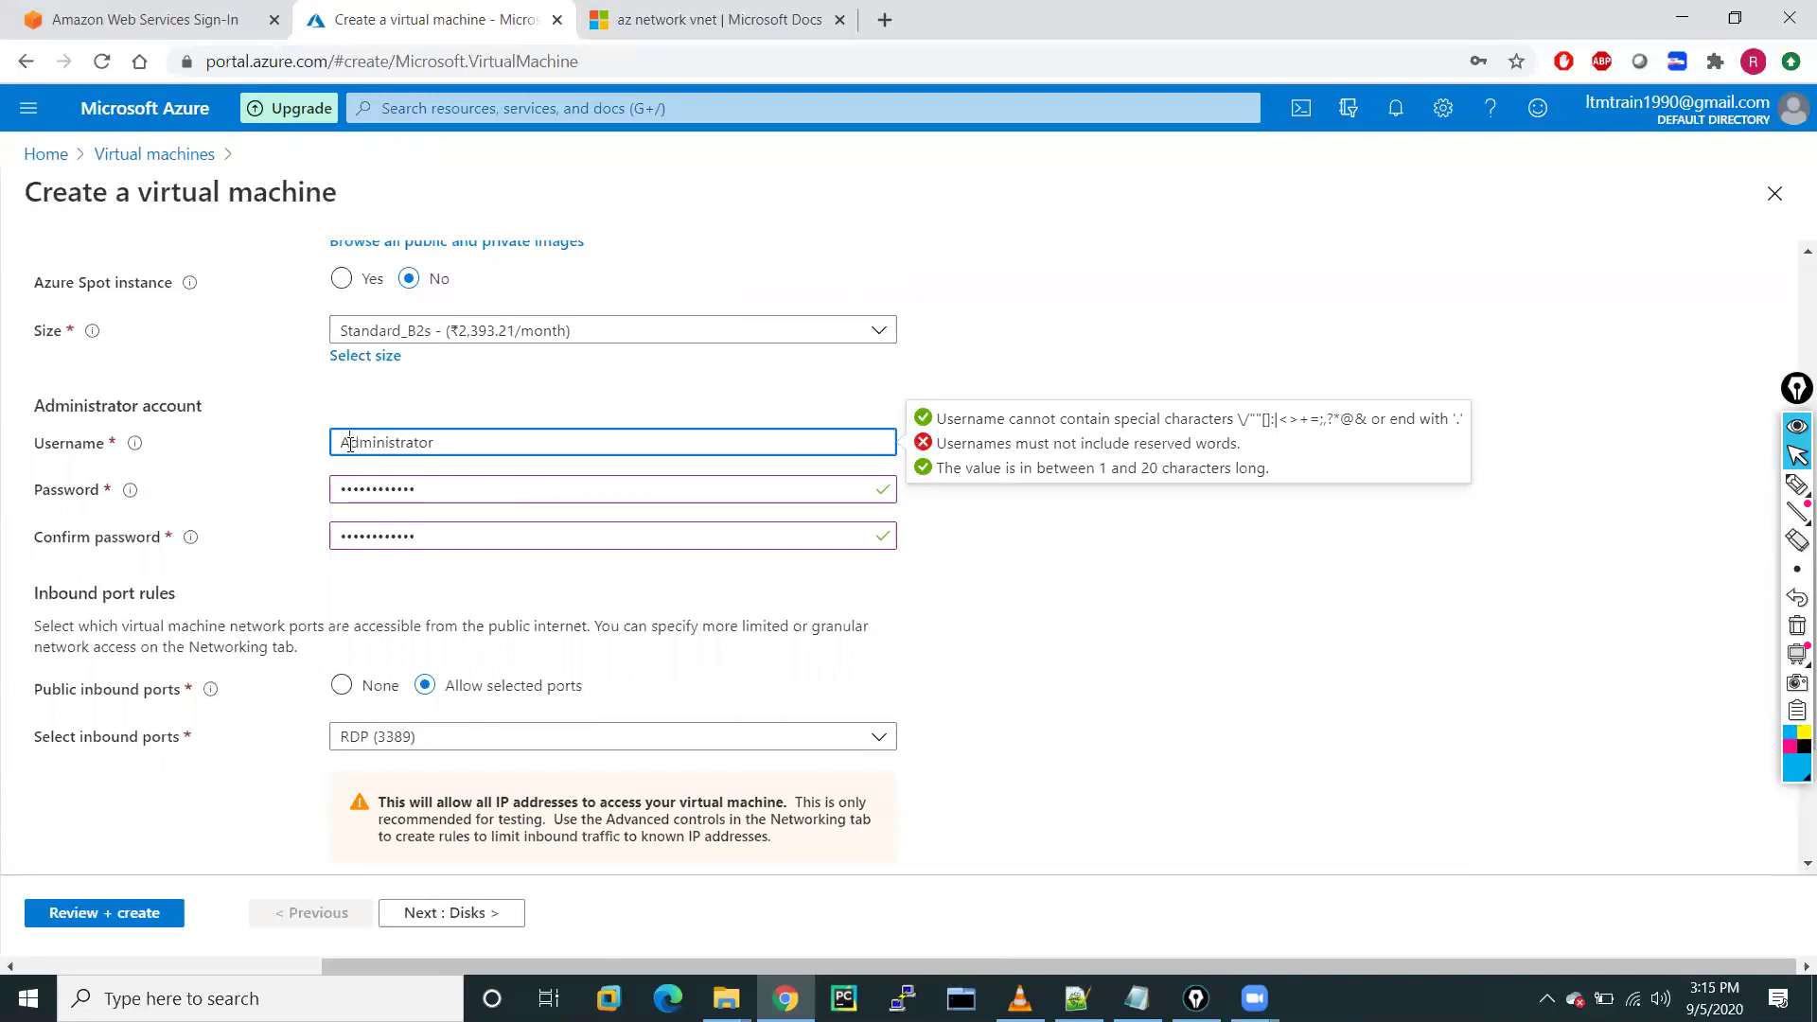
click(1103, 617)
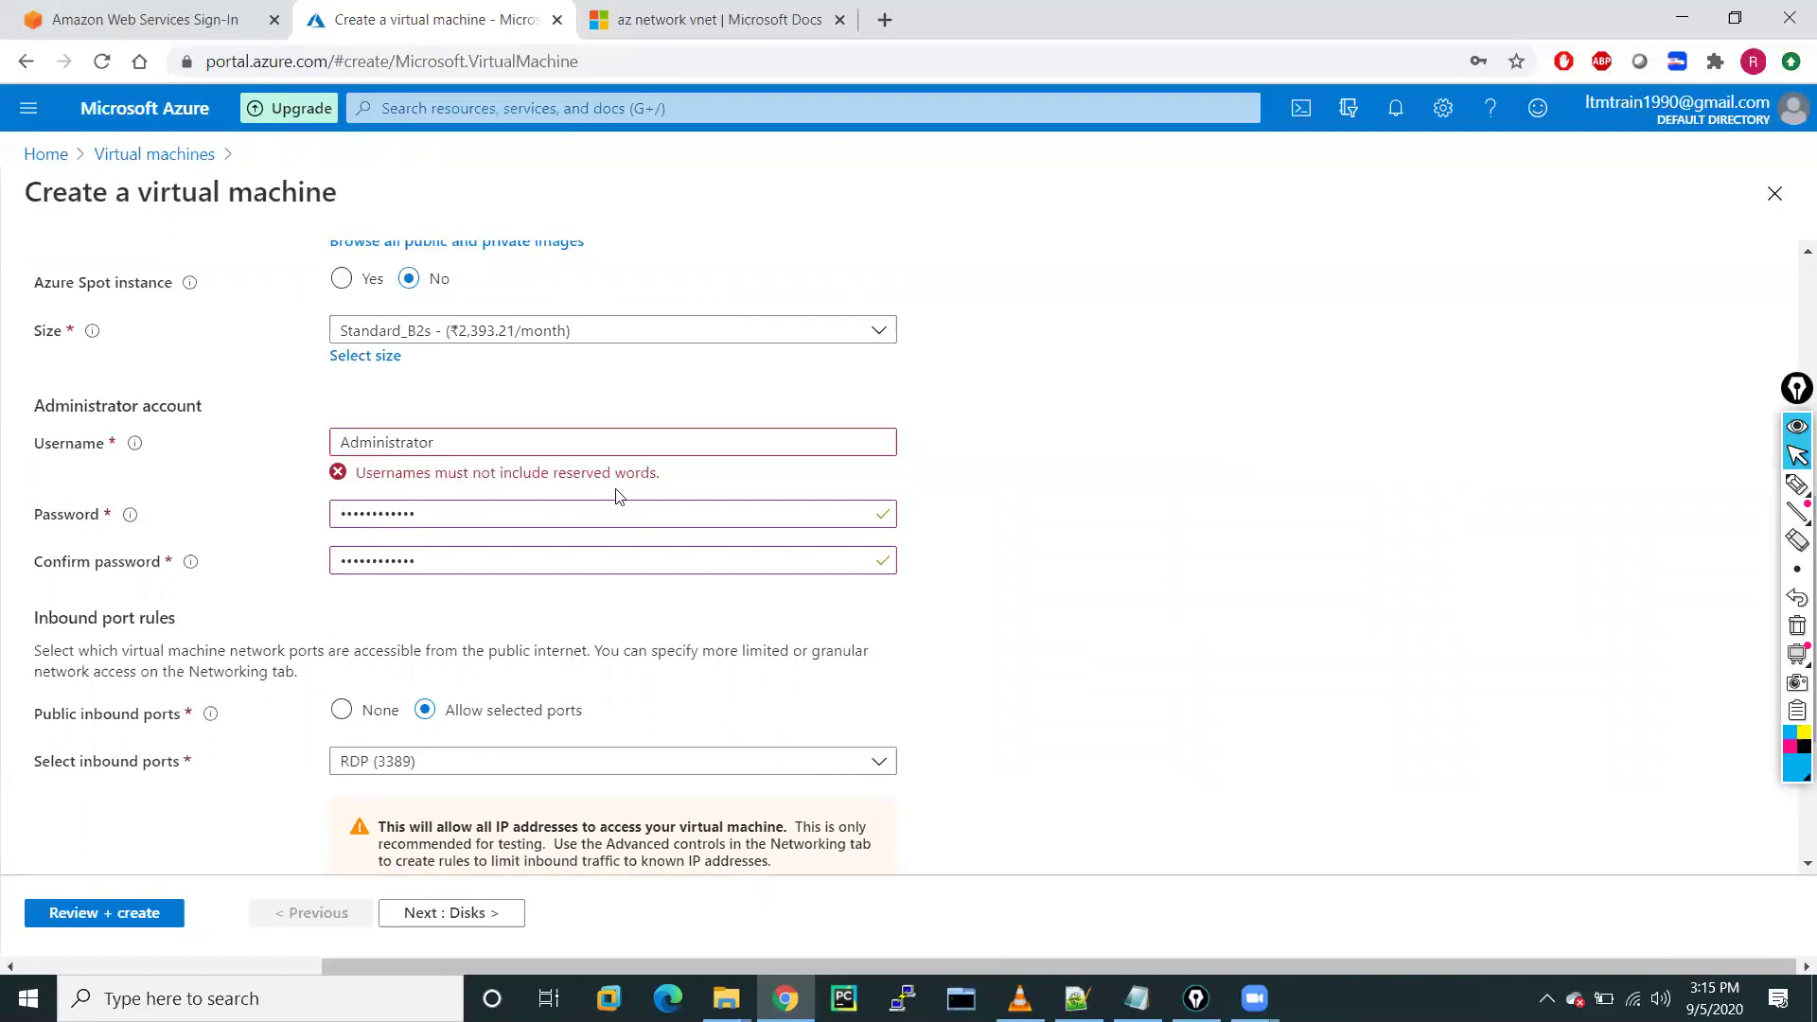
drag(447, 446, 270, 445)
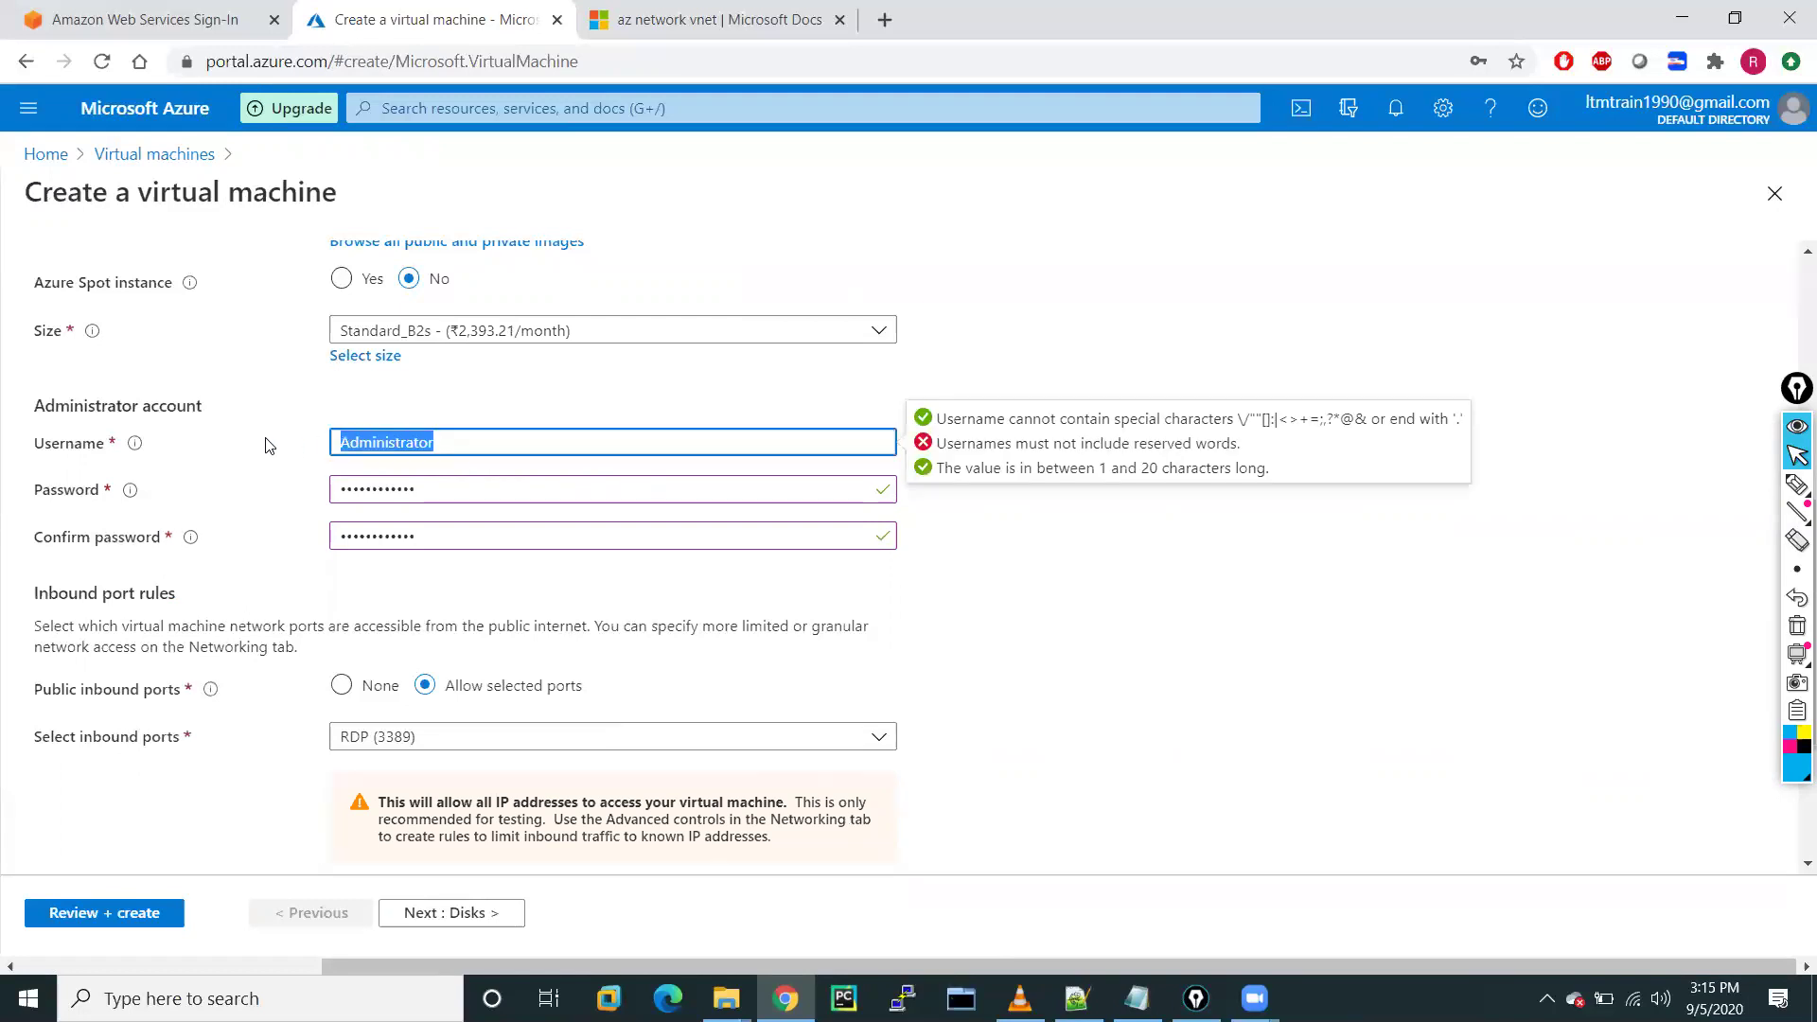
text(hemendra)
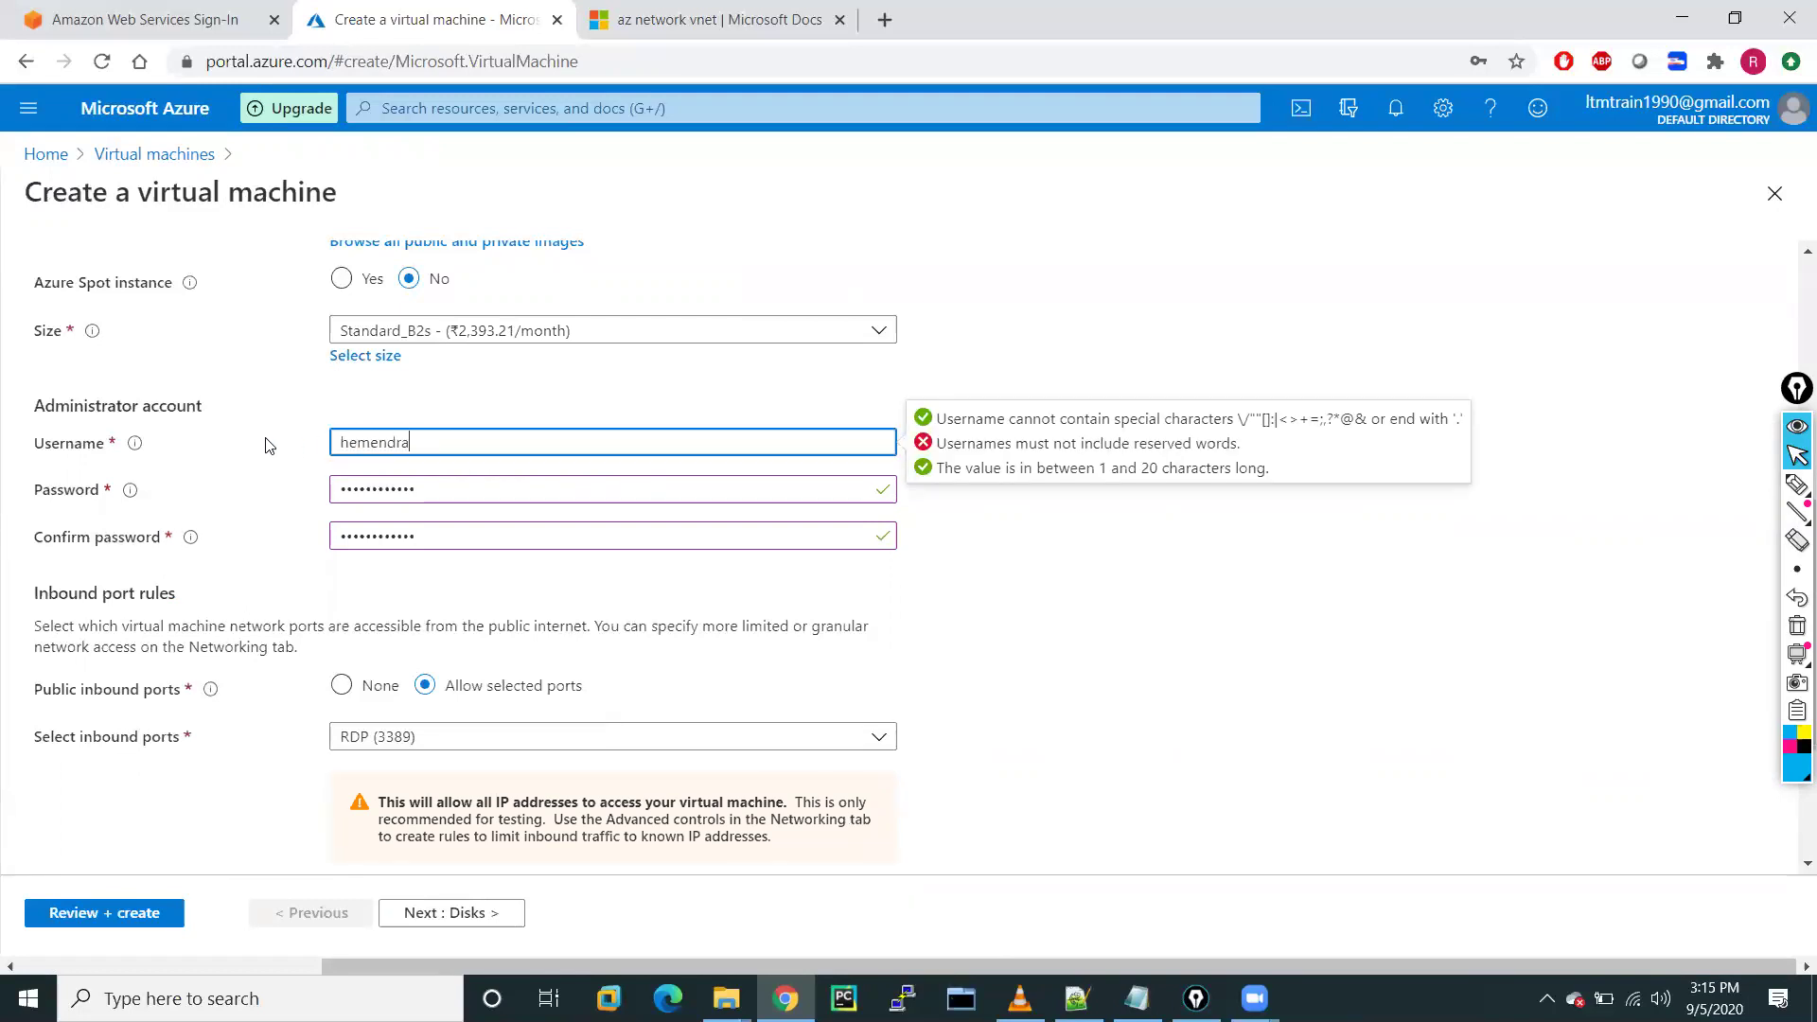
click(1058, 617)
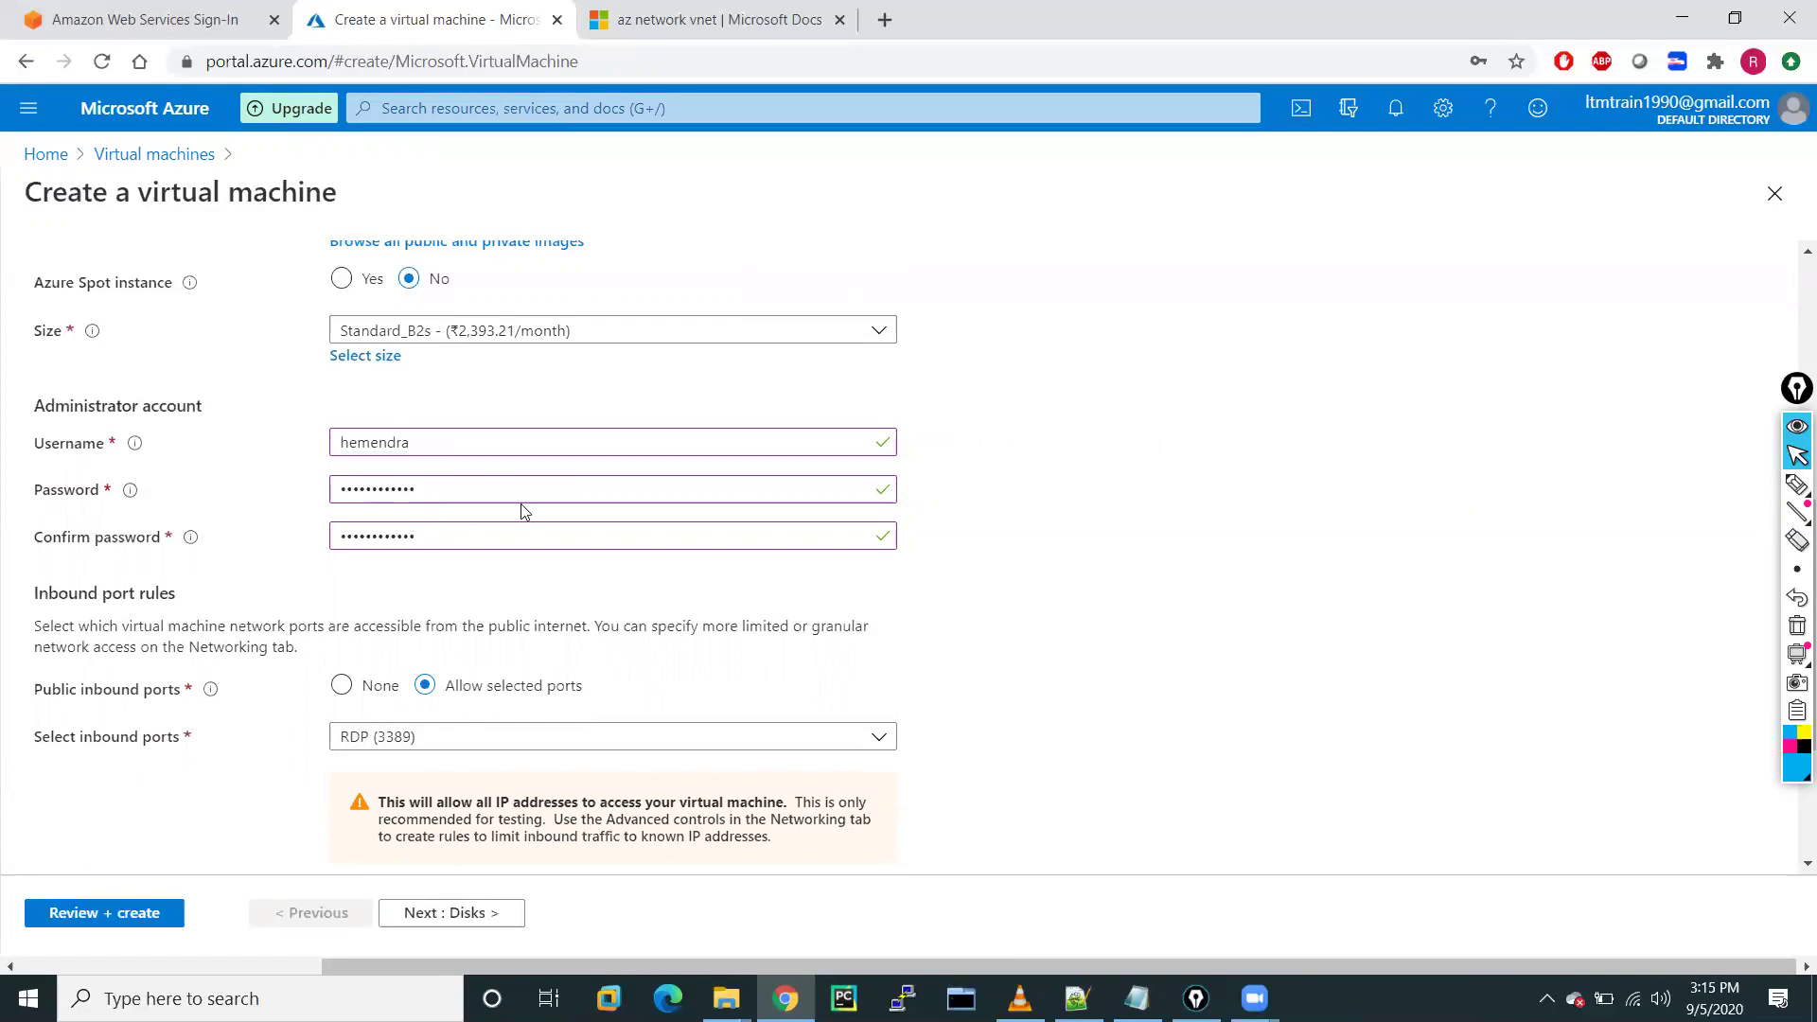
scroll(905, 614, down, 3)
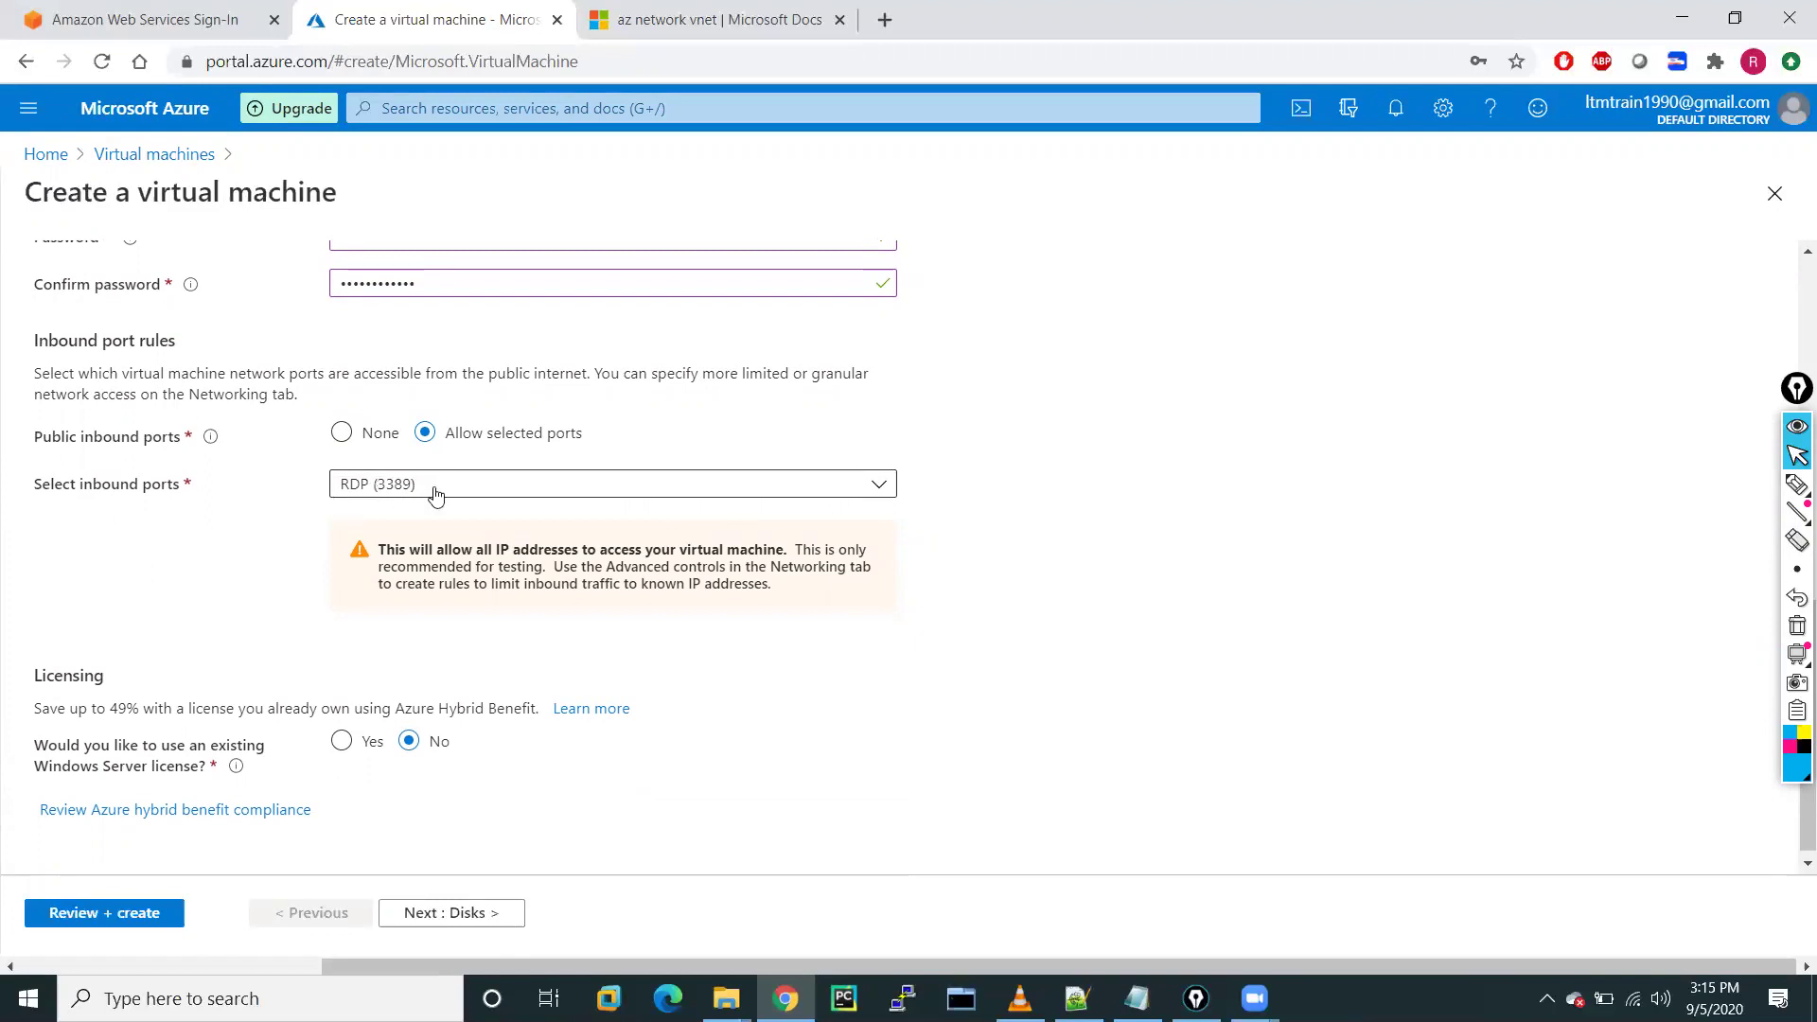
Add HTTP (80) to the allowed inbound ports alongside RDP (3389)
click(525, 499)
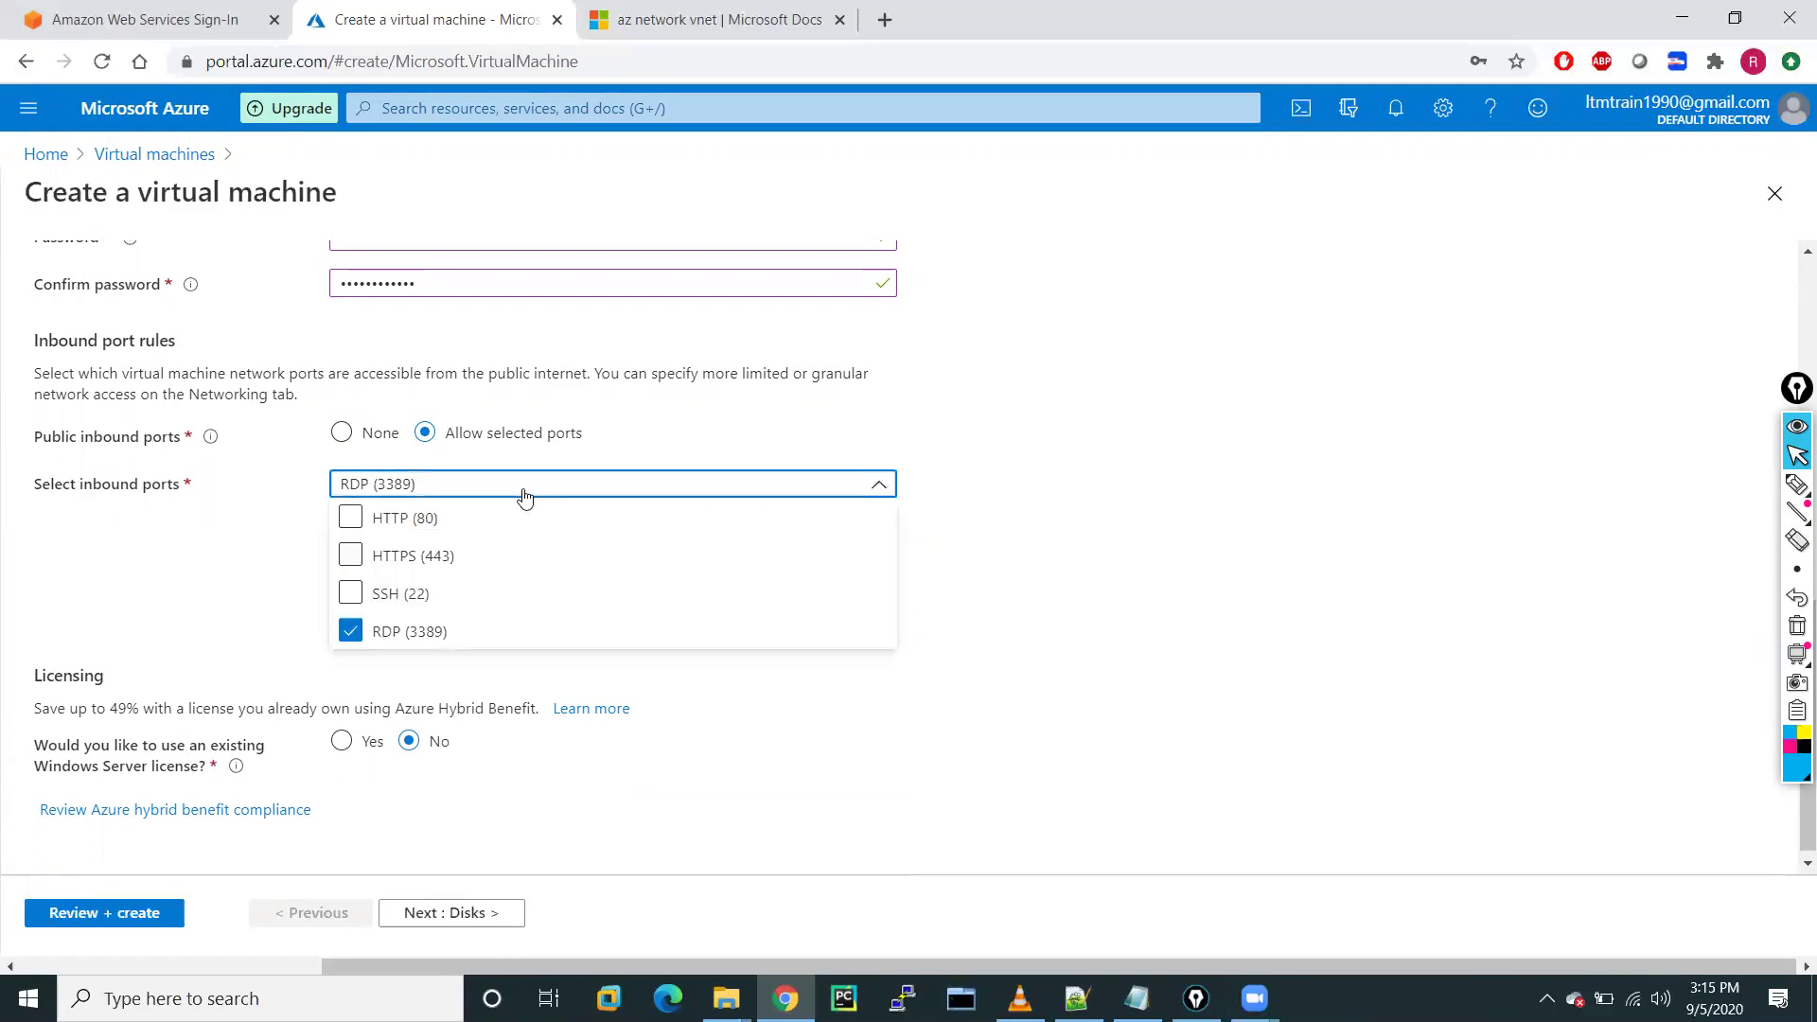
click(355, 526)
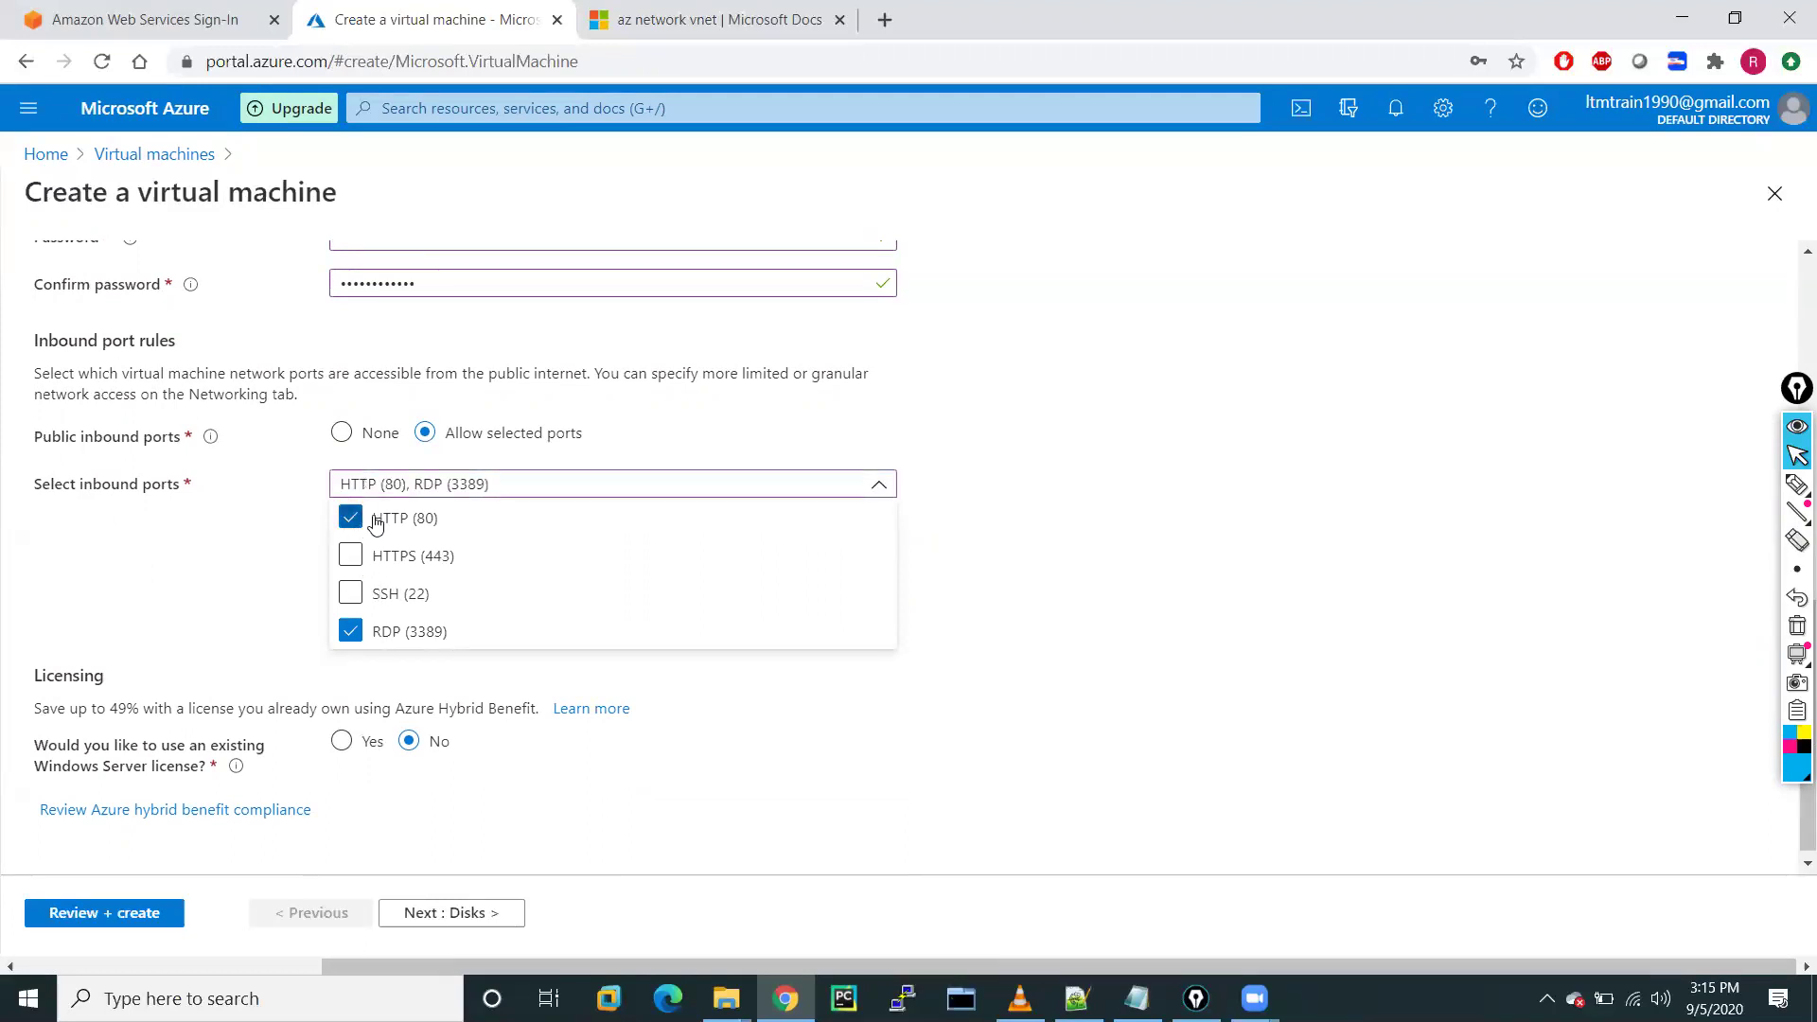
click(253, 531)
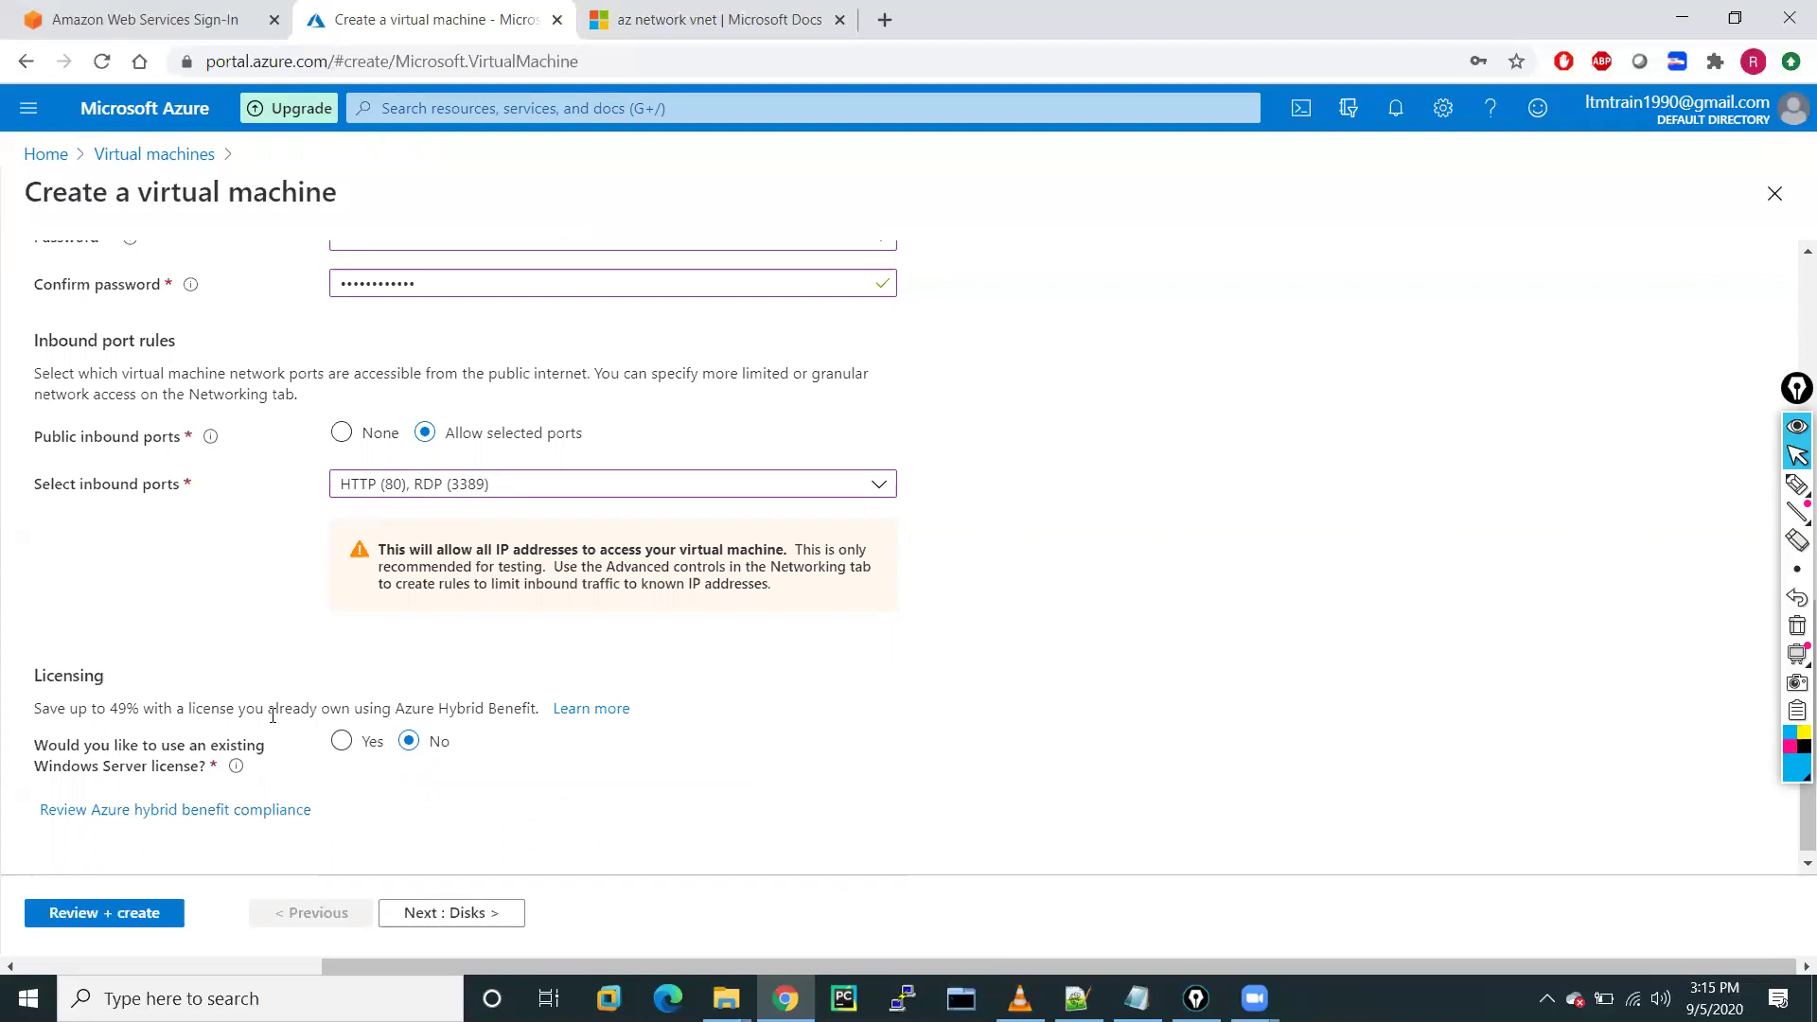
Use an existing Windows Server licence with Azure Hybrid Benefit confirmed, then continue to Disks
scroll(272, 717, down, 1)
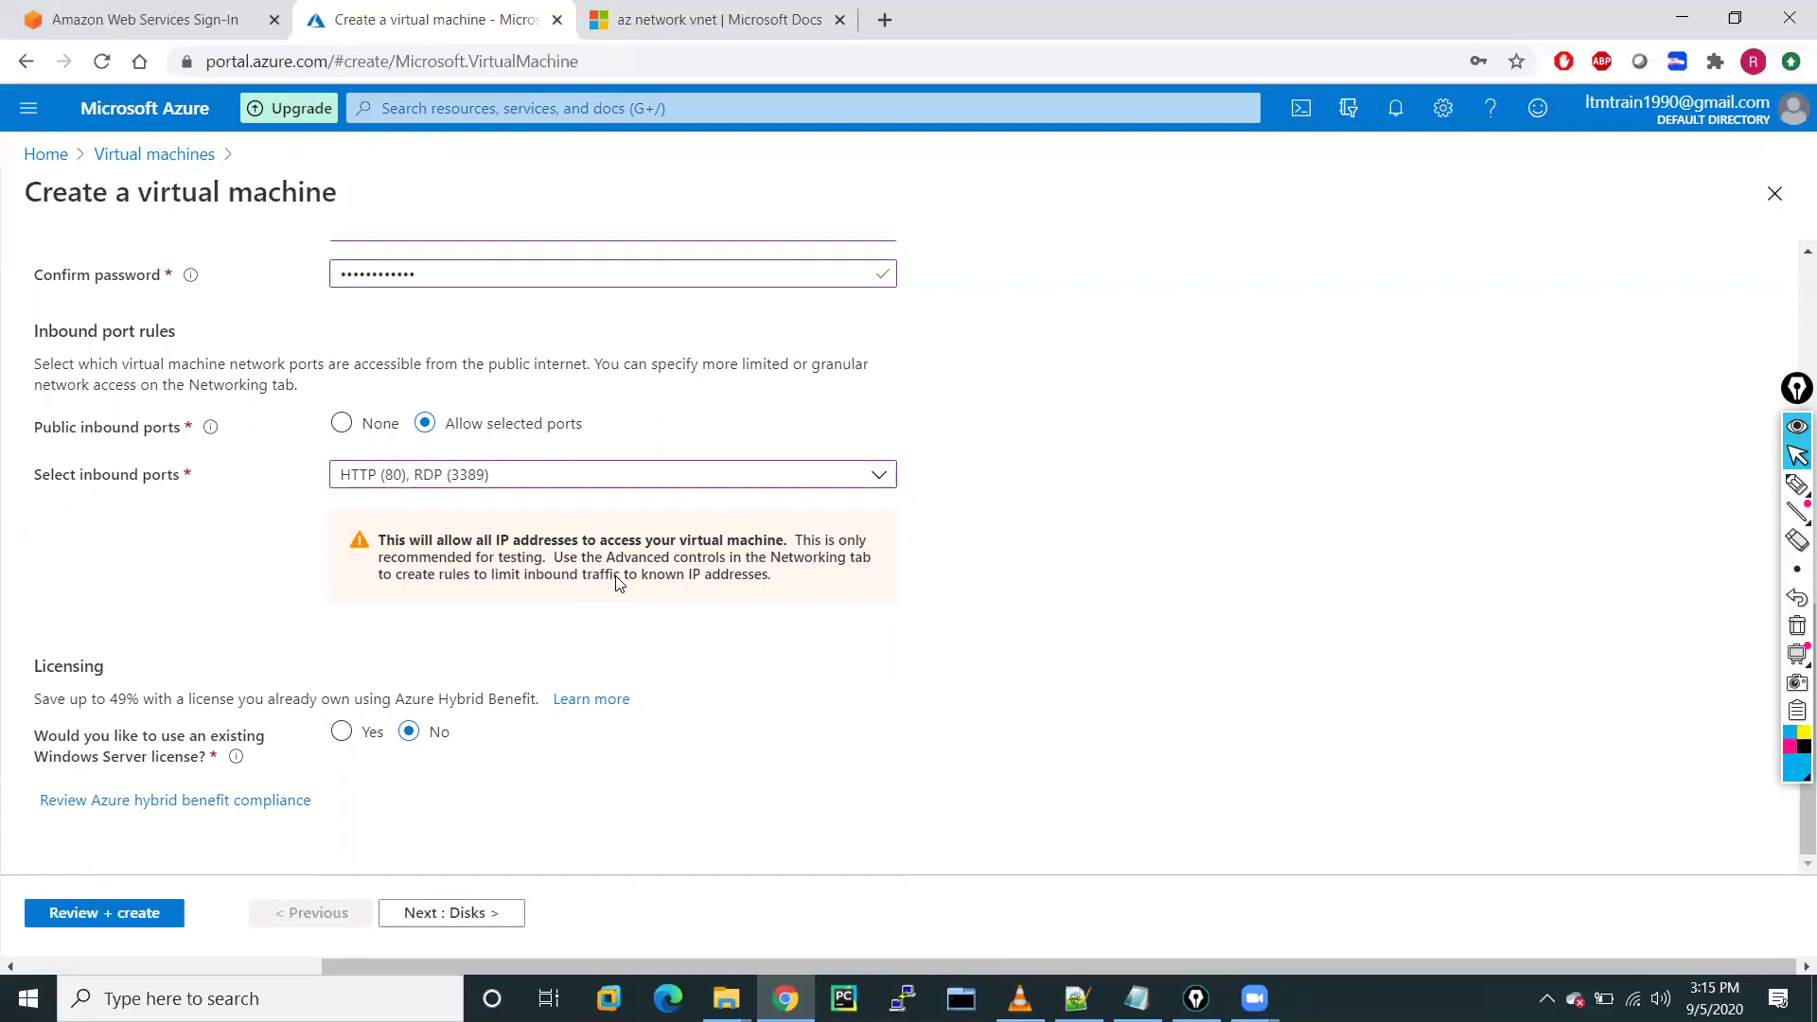
click(344, 734)
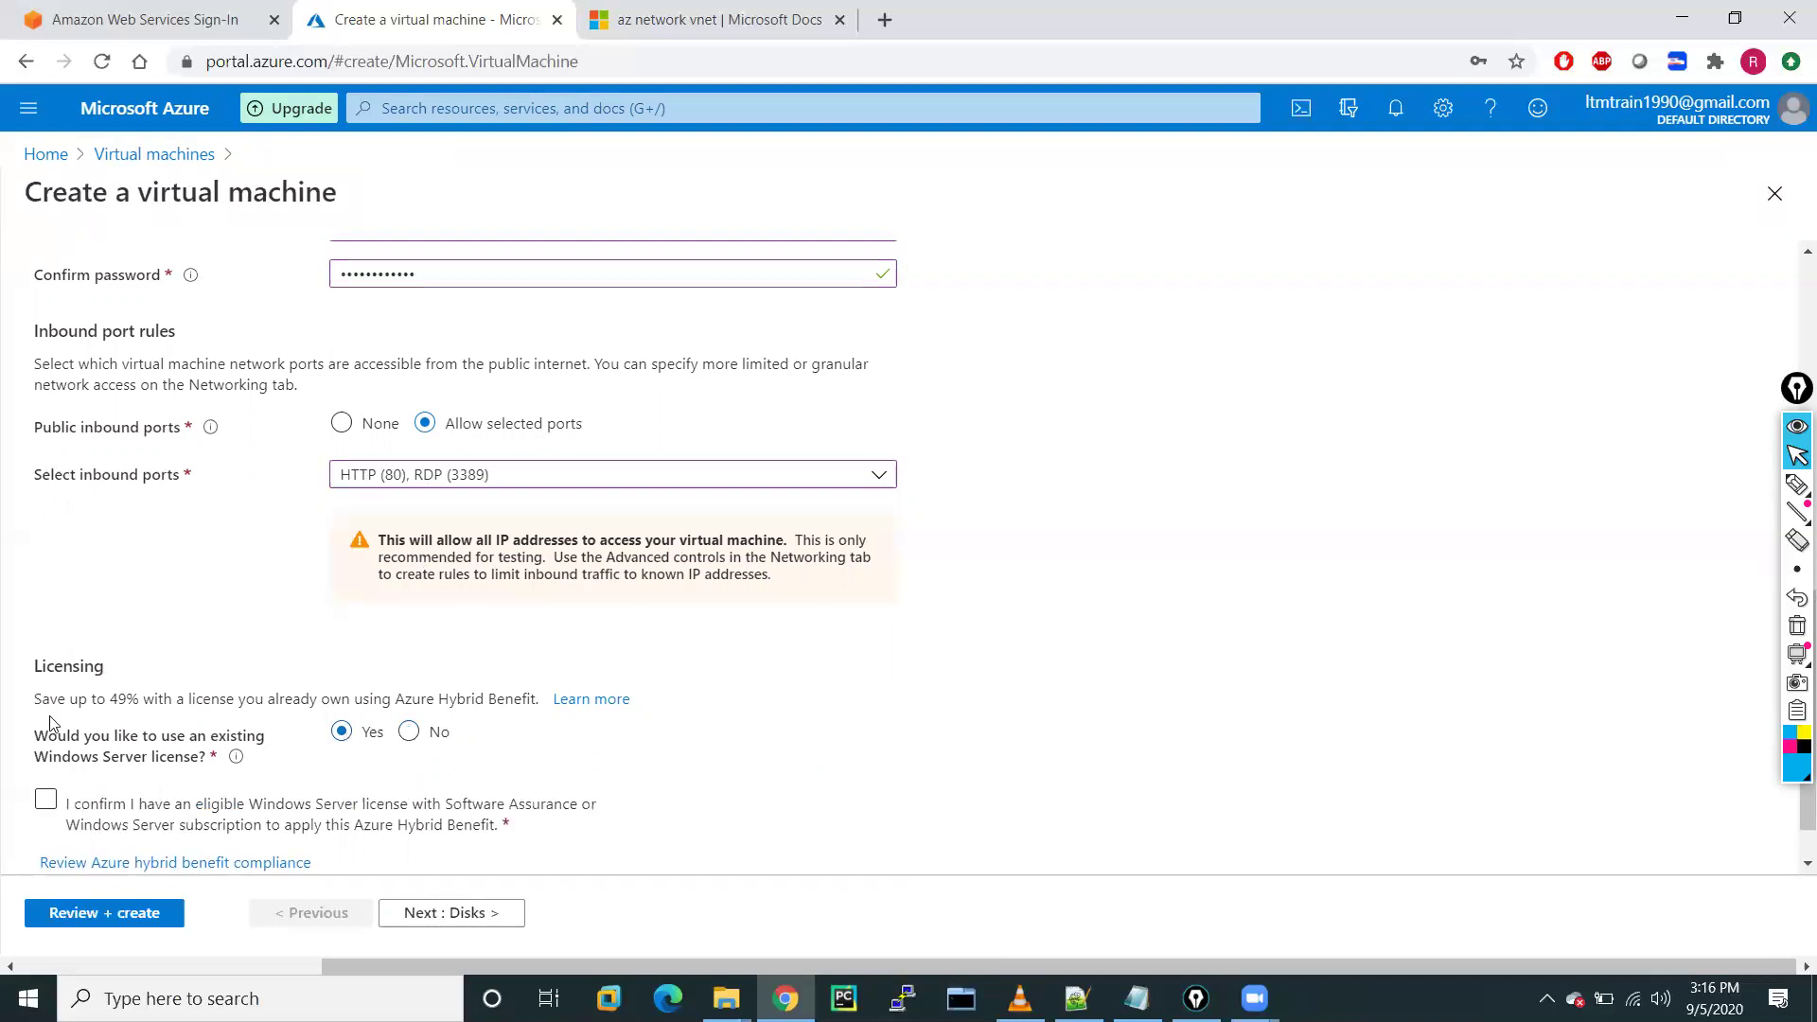
click(46, 800)
click(509, 927)
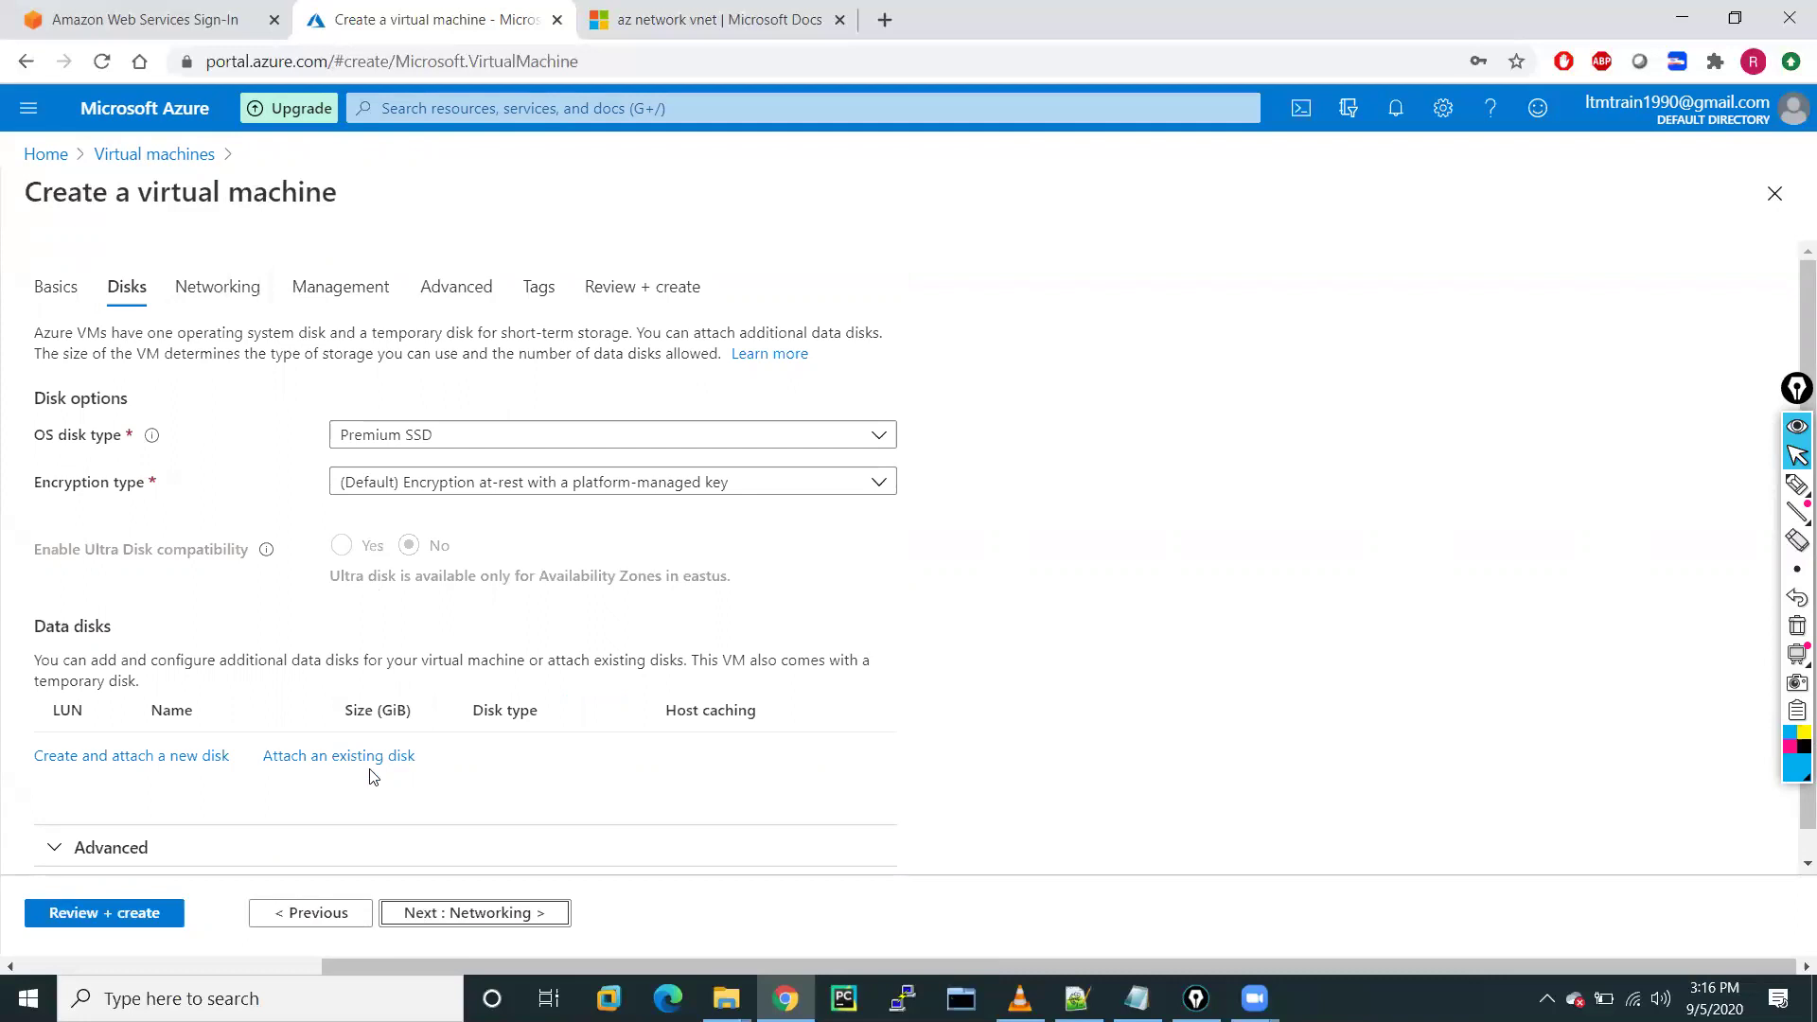
On Networking, choose VNET-A's web-subnet (192.168.0.0/24), then continue to Management
click(460, 911)
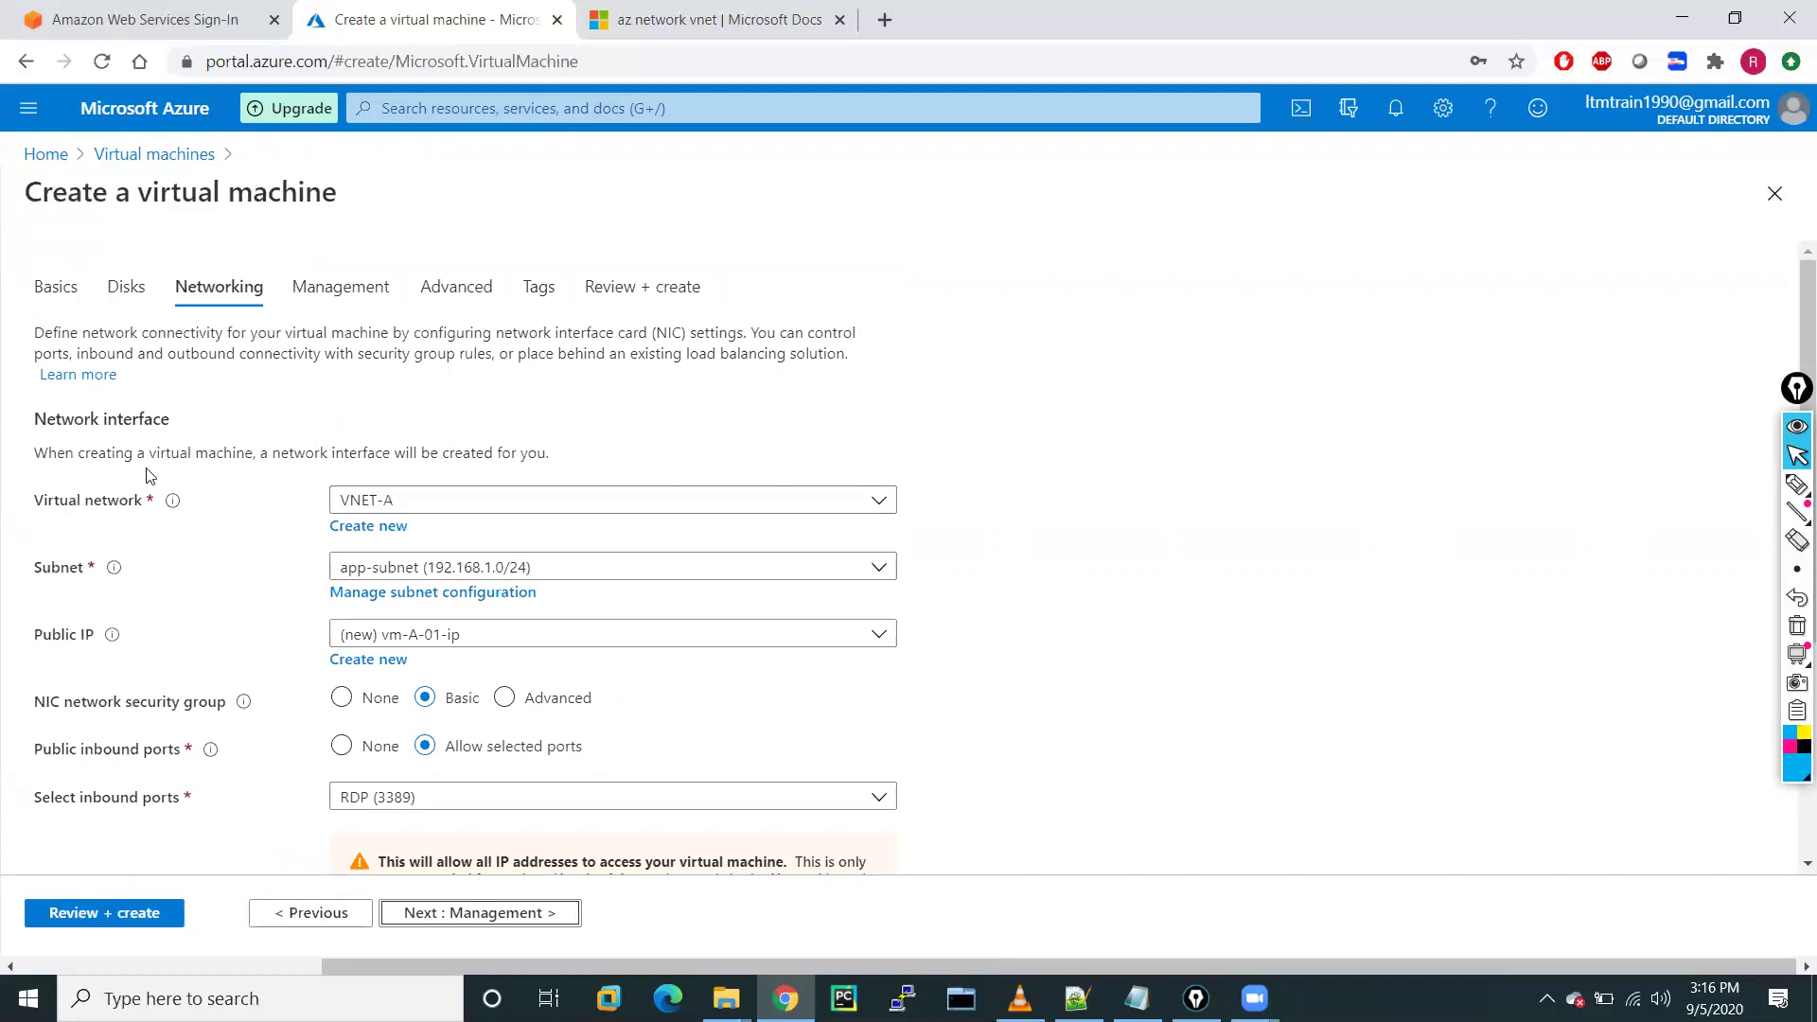
click(387, 568)
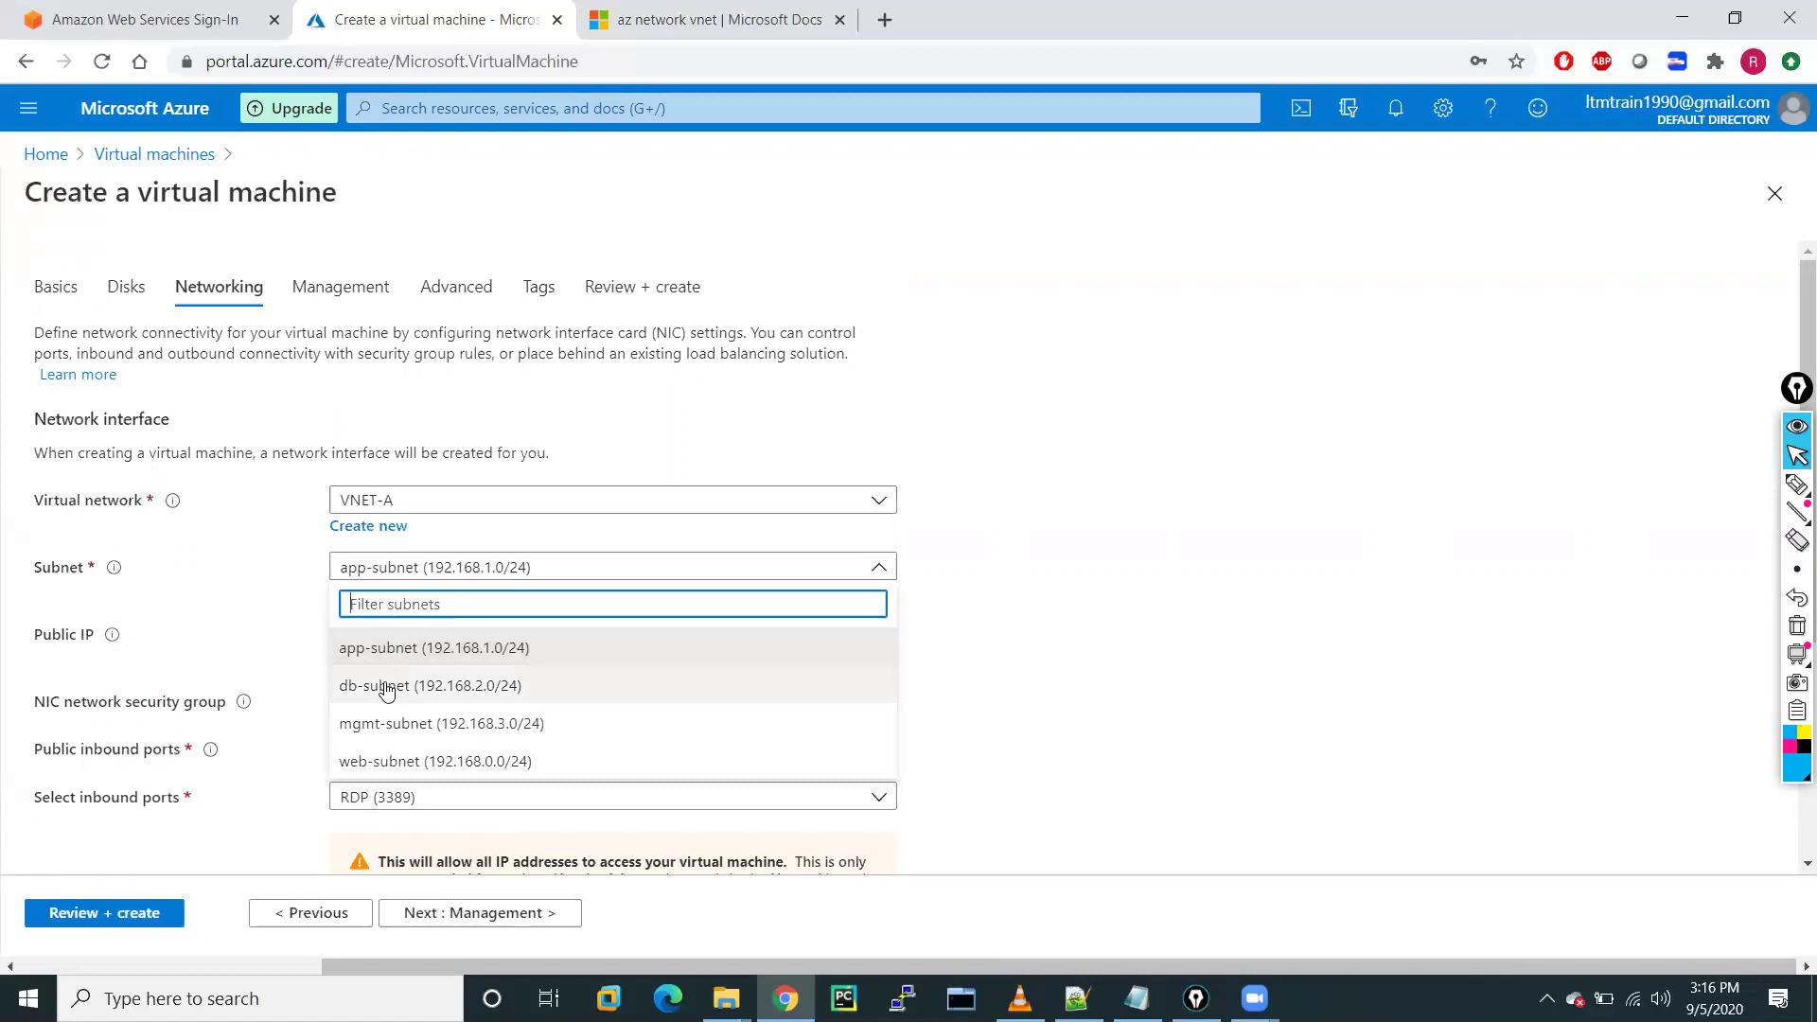
click(407, 768)
scroll(211, 644, down, 3)
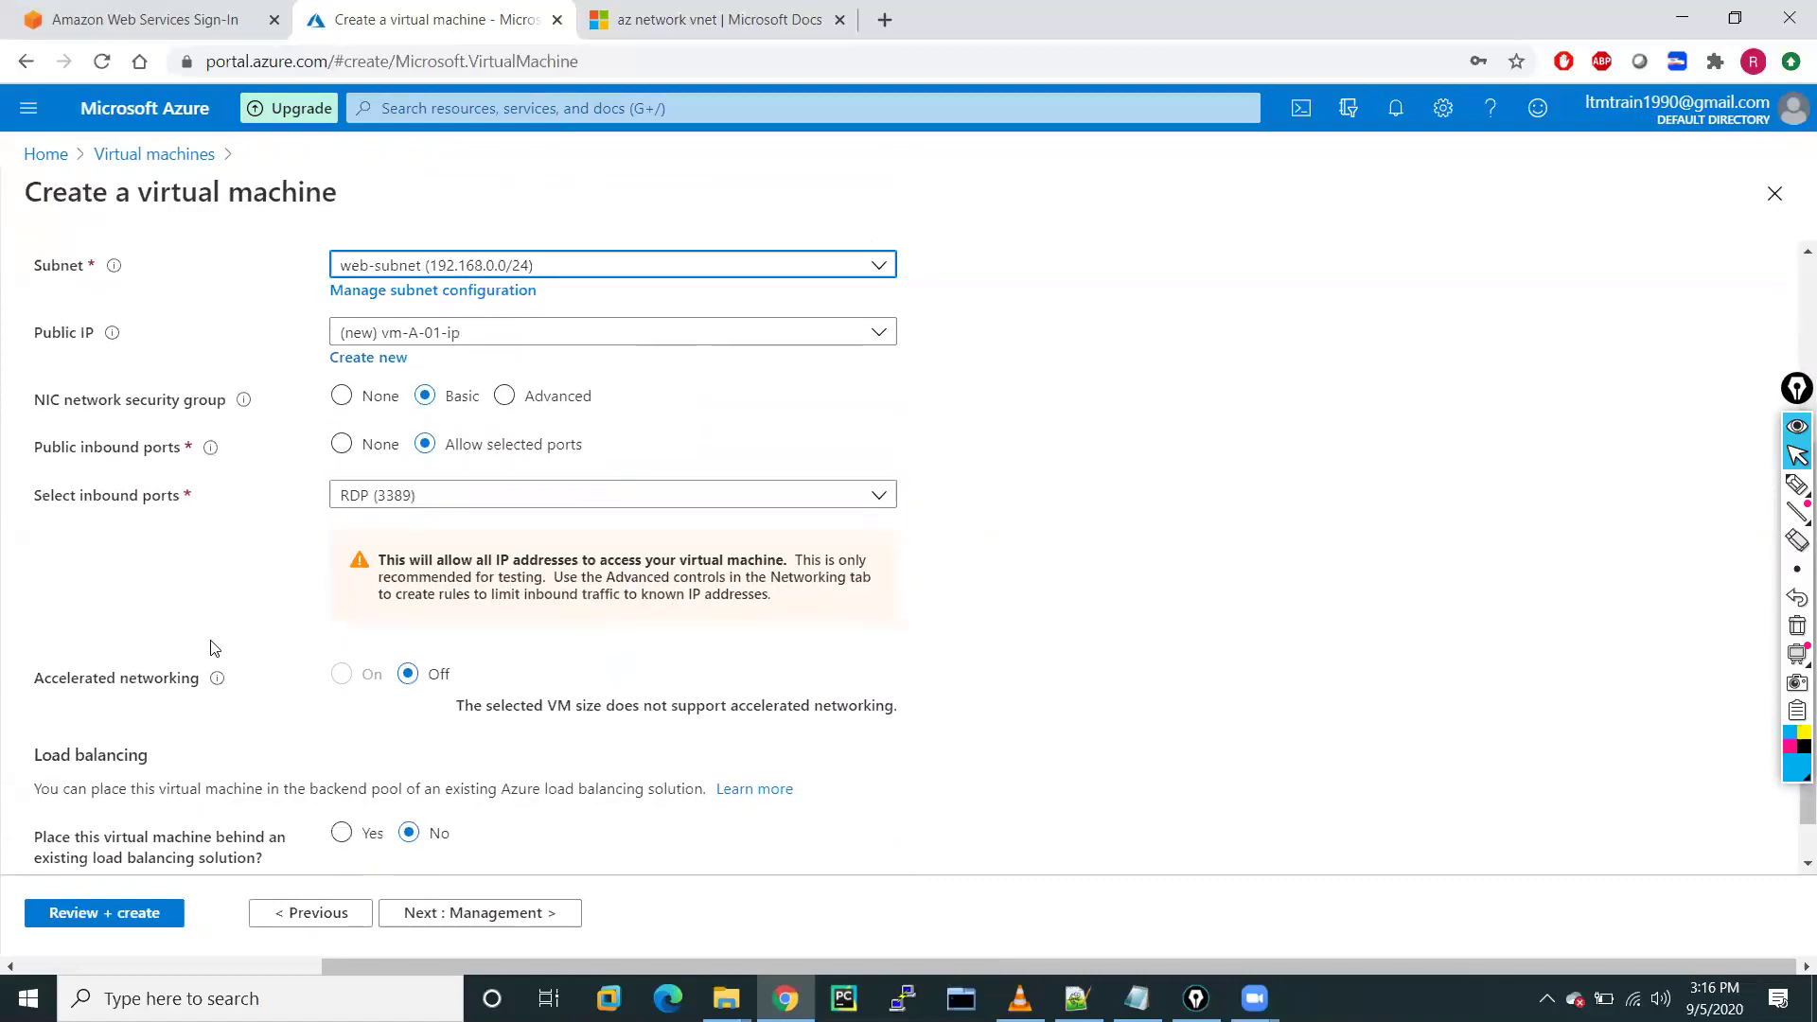
scroll(211, 649, up, 3)
scroll(211, 648, down, 3)
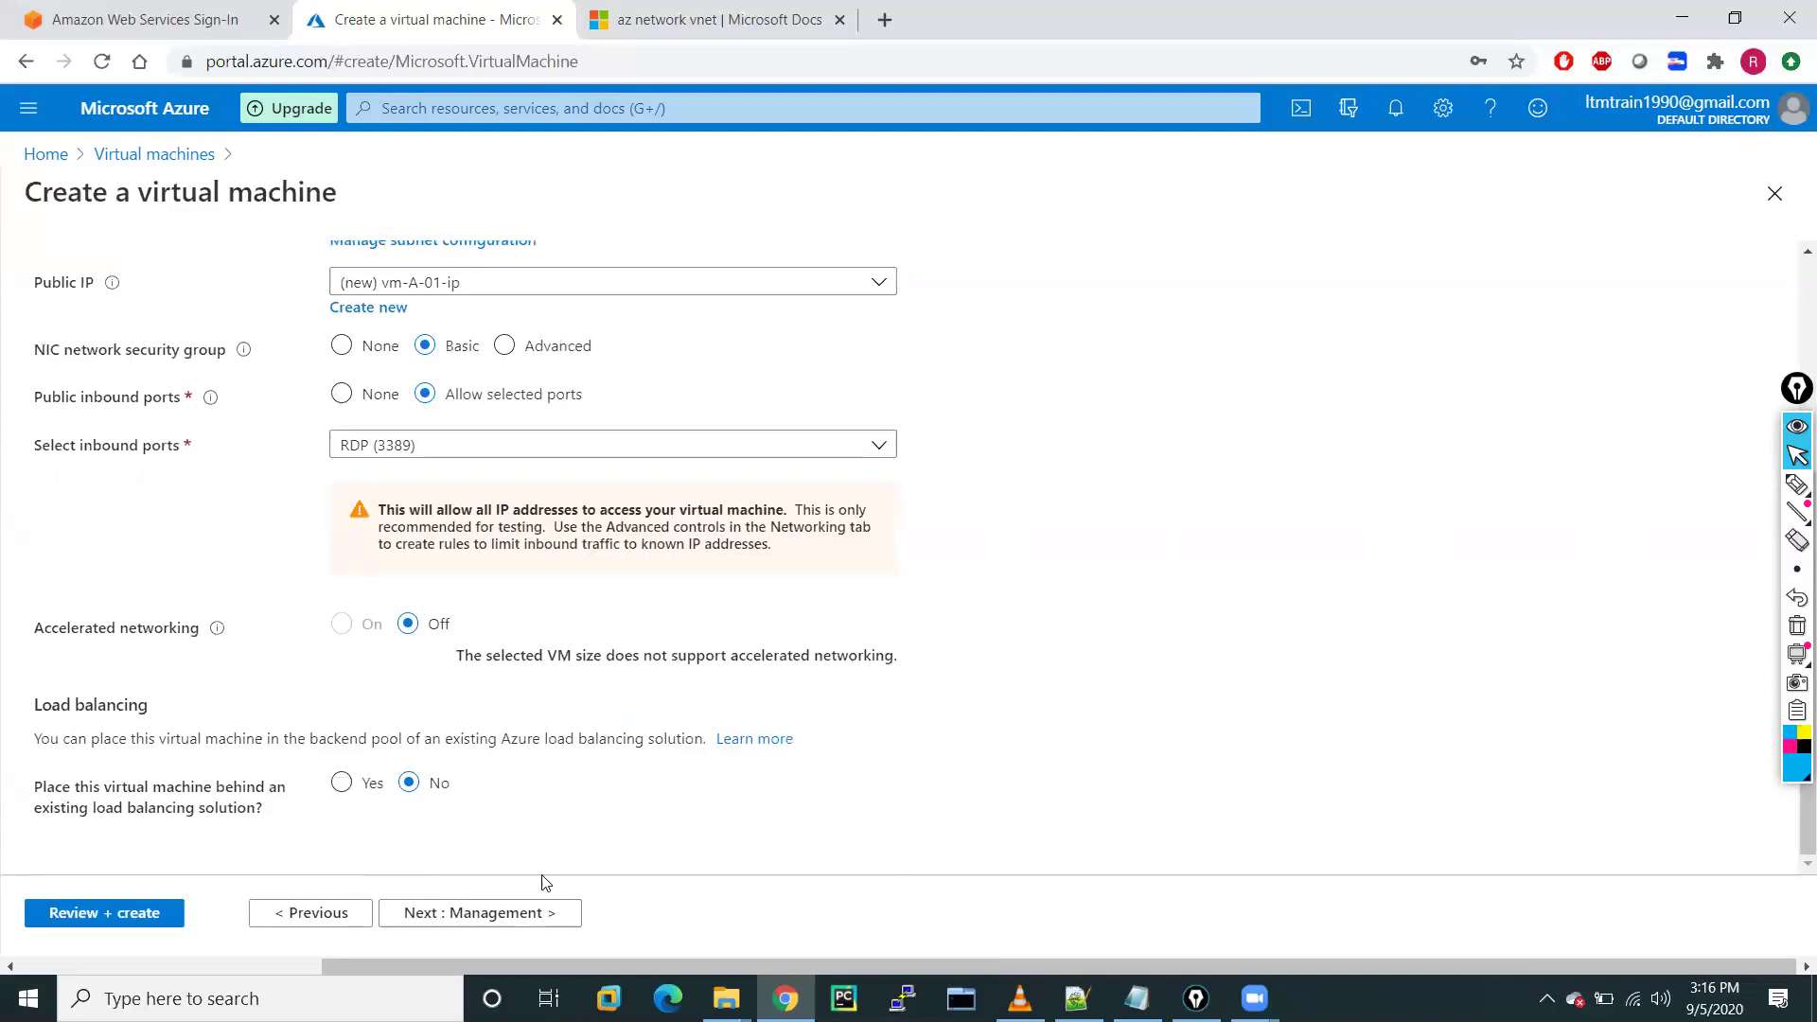
click(487, 914)
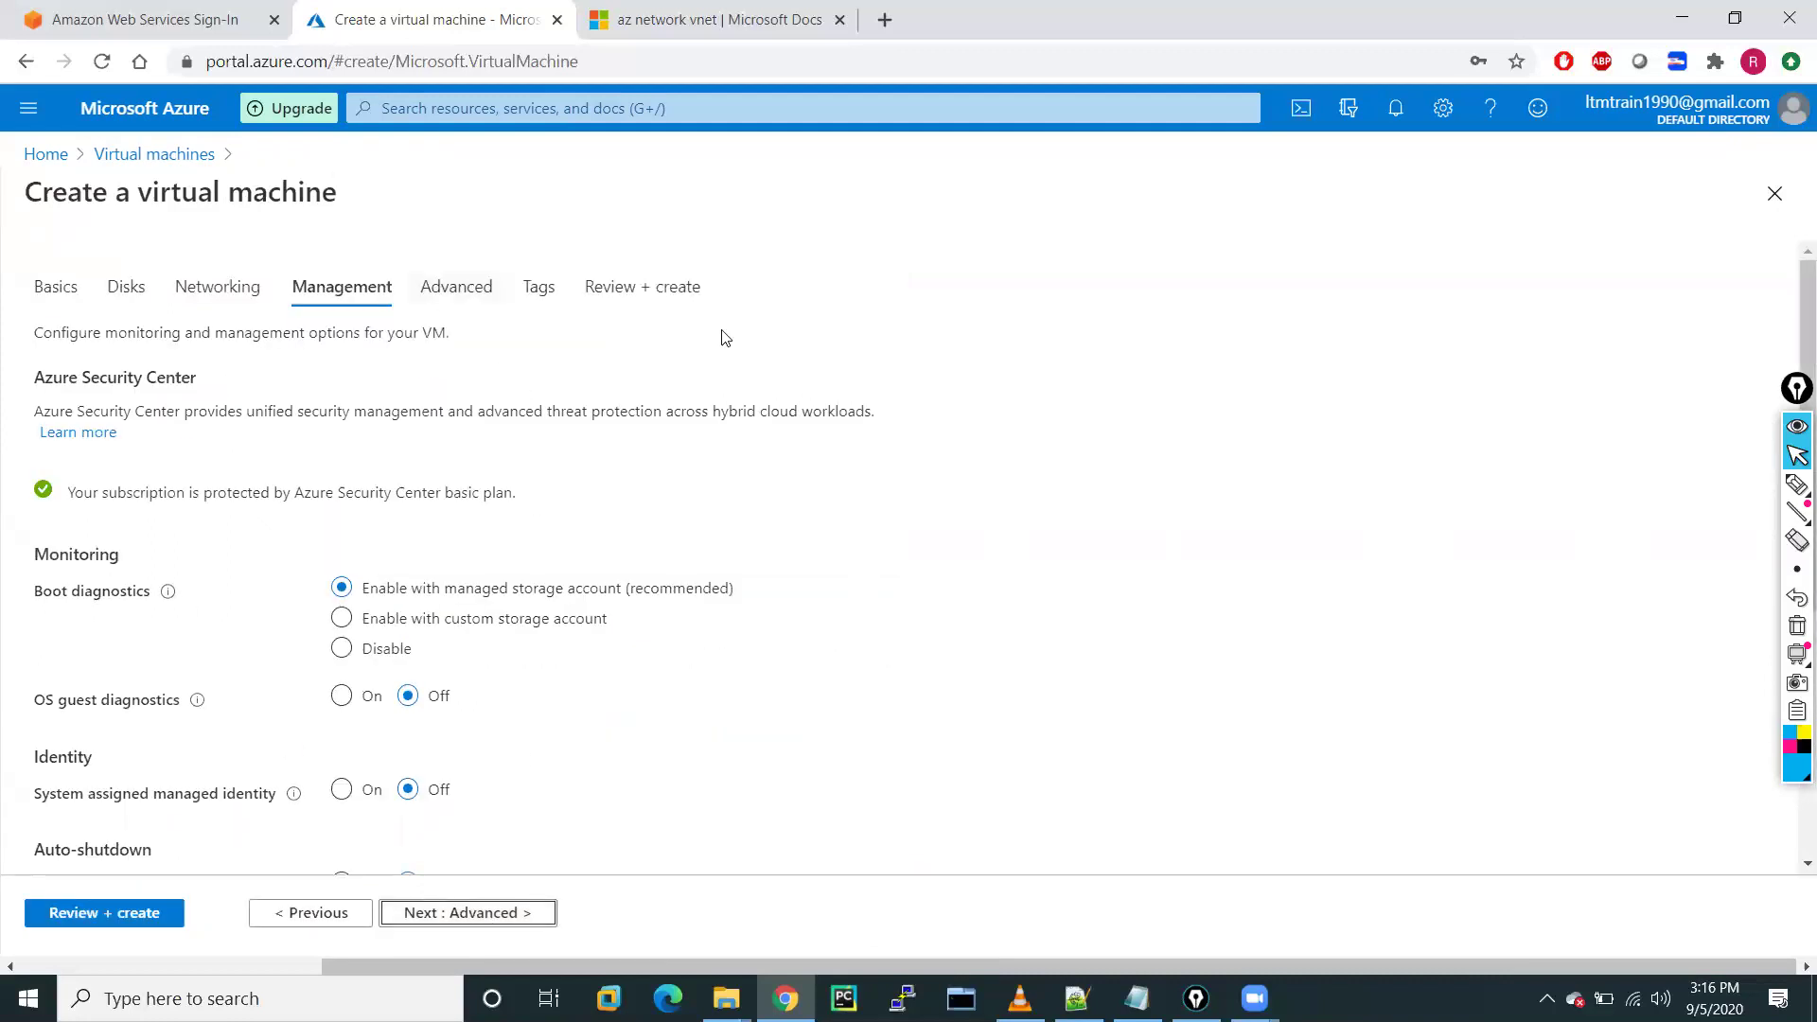
Add the tag purpose = demo, then proceed to Review + create
click(556, 291)
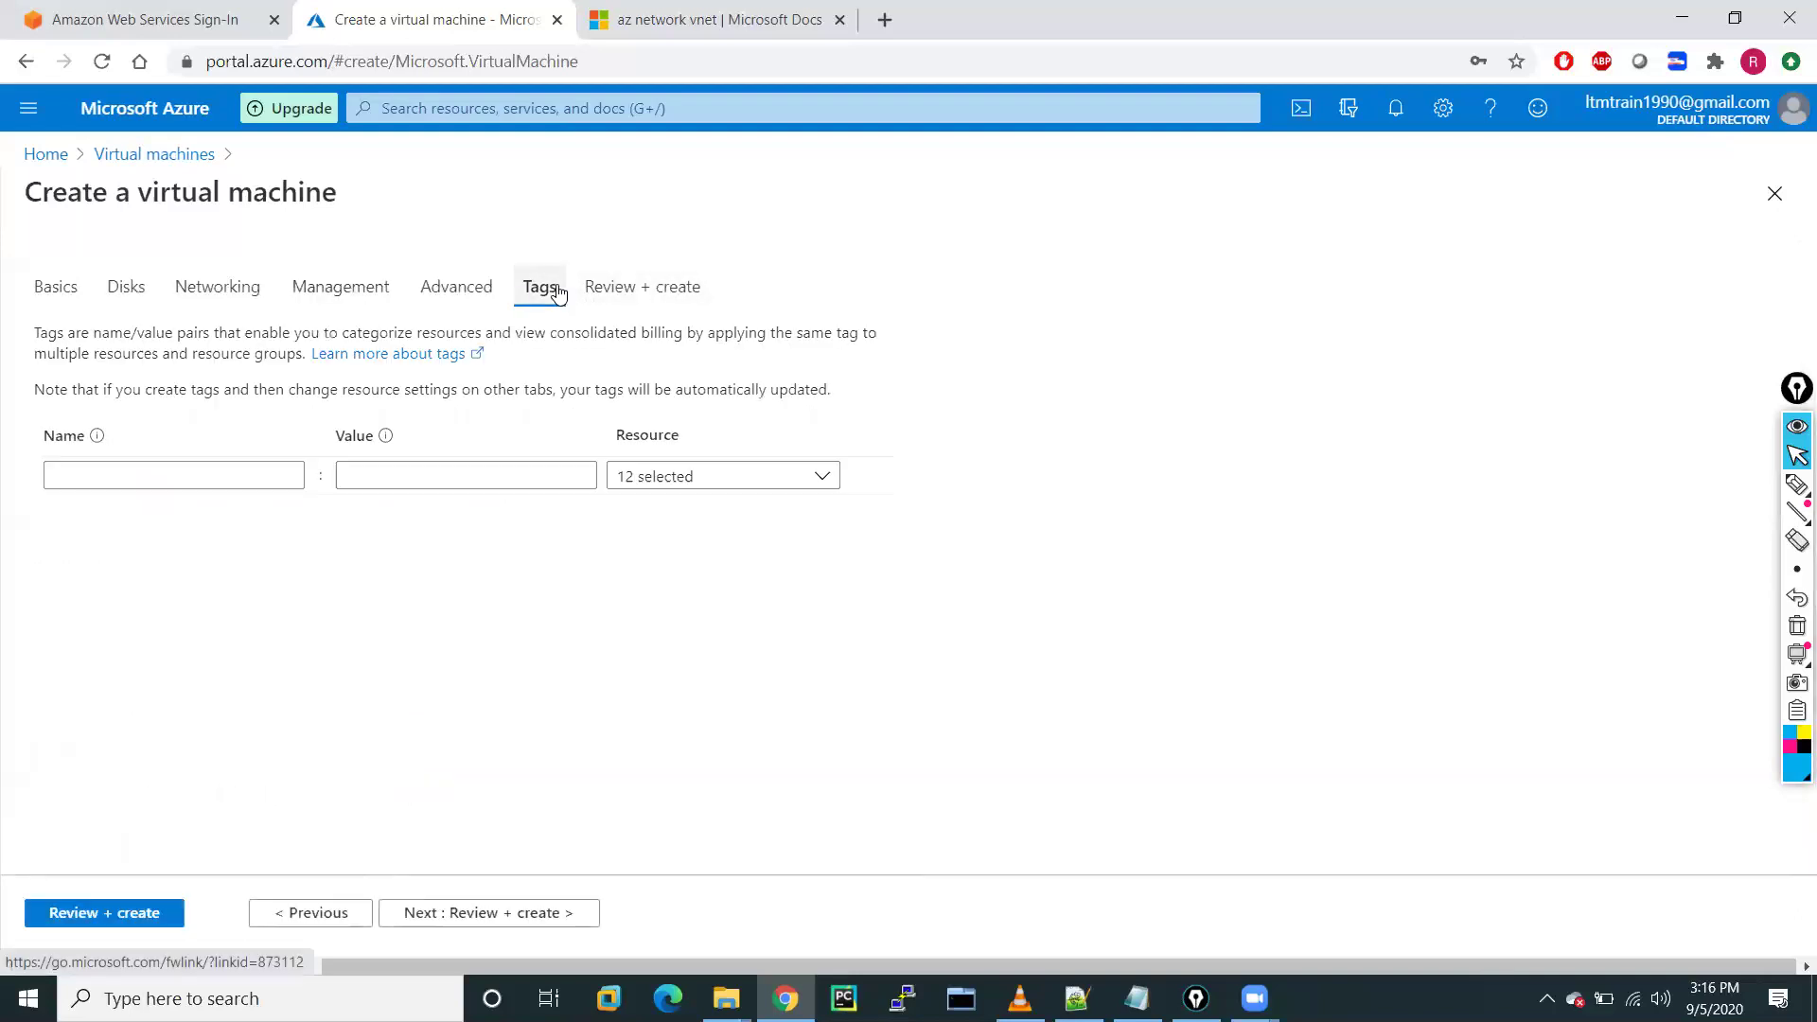
click(167, 480)
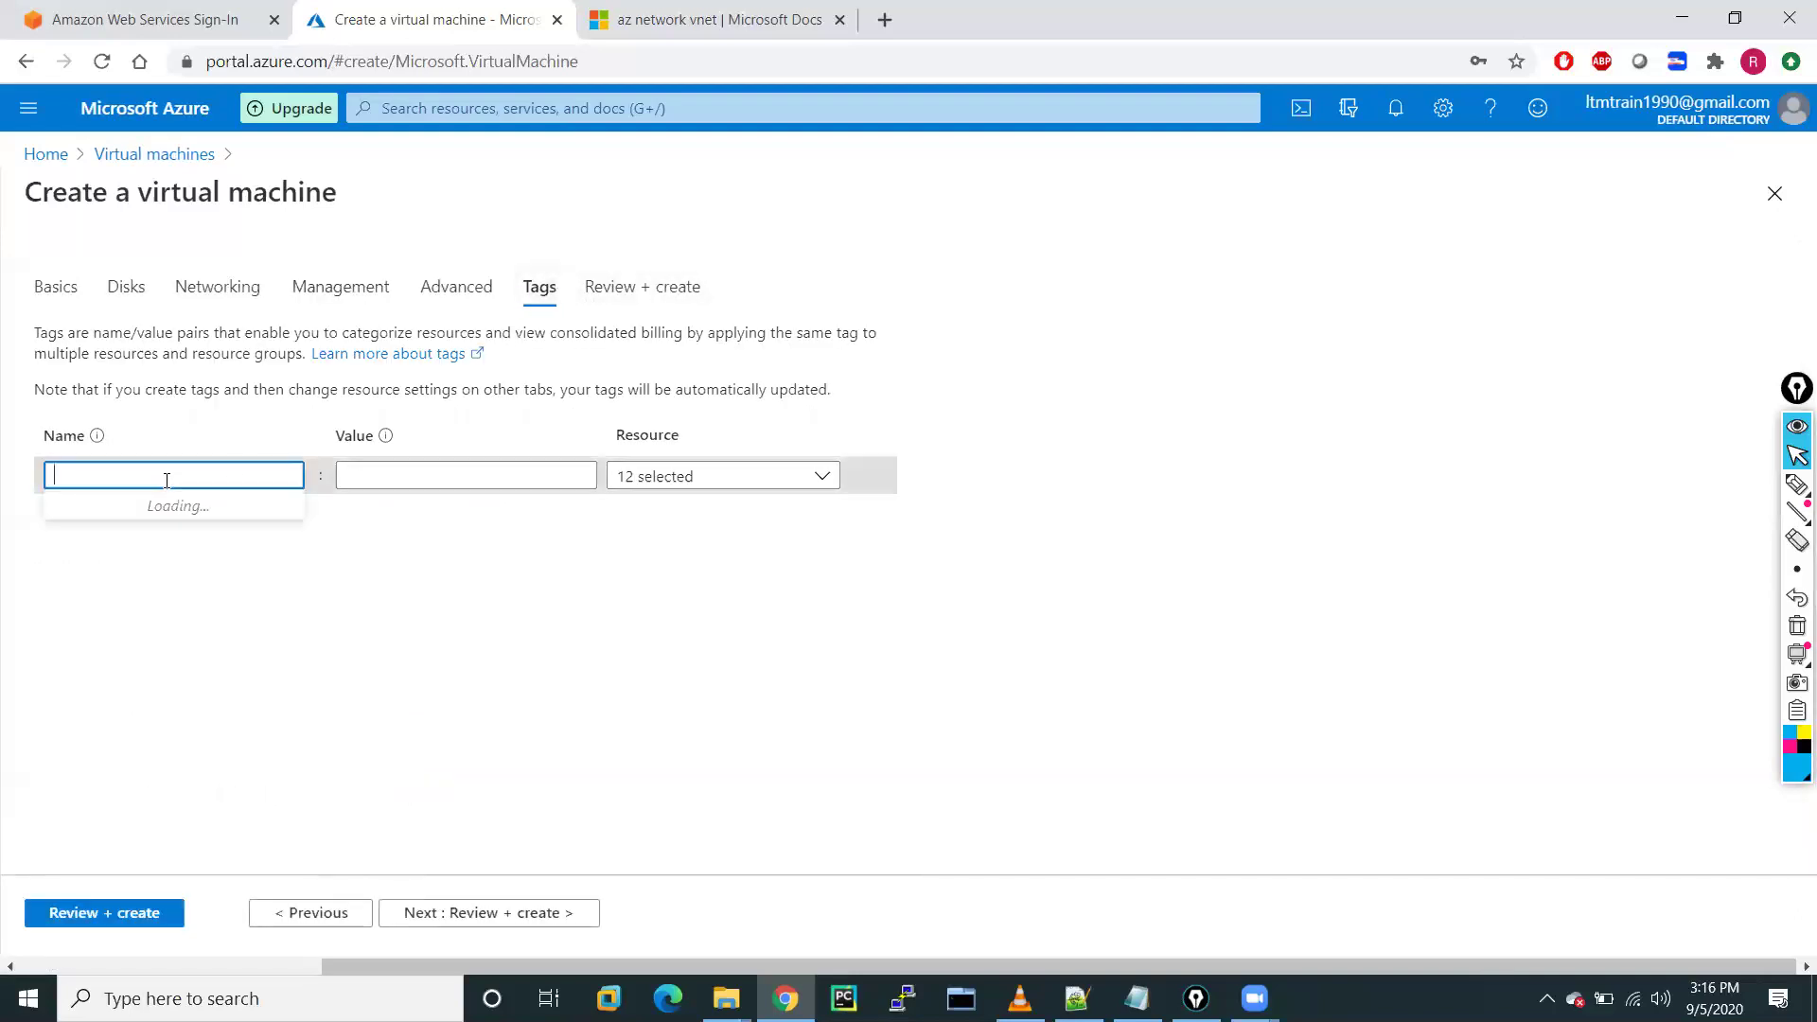
click(133, 508)
click(388, 480)
text(demo)
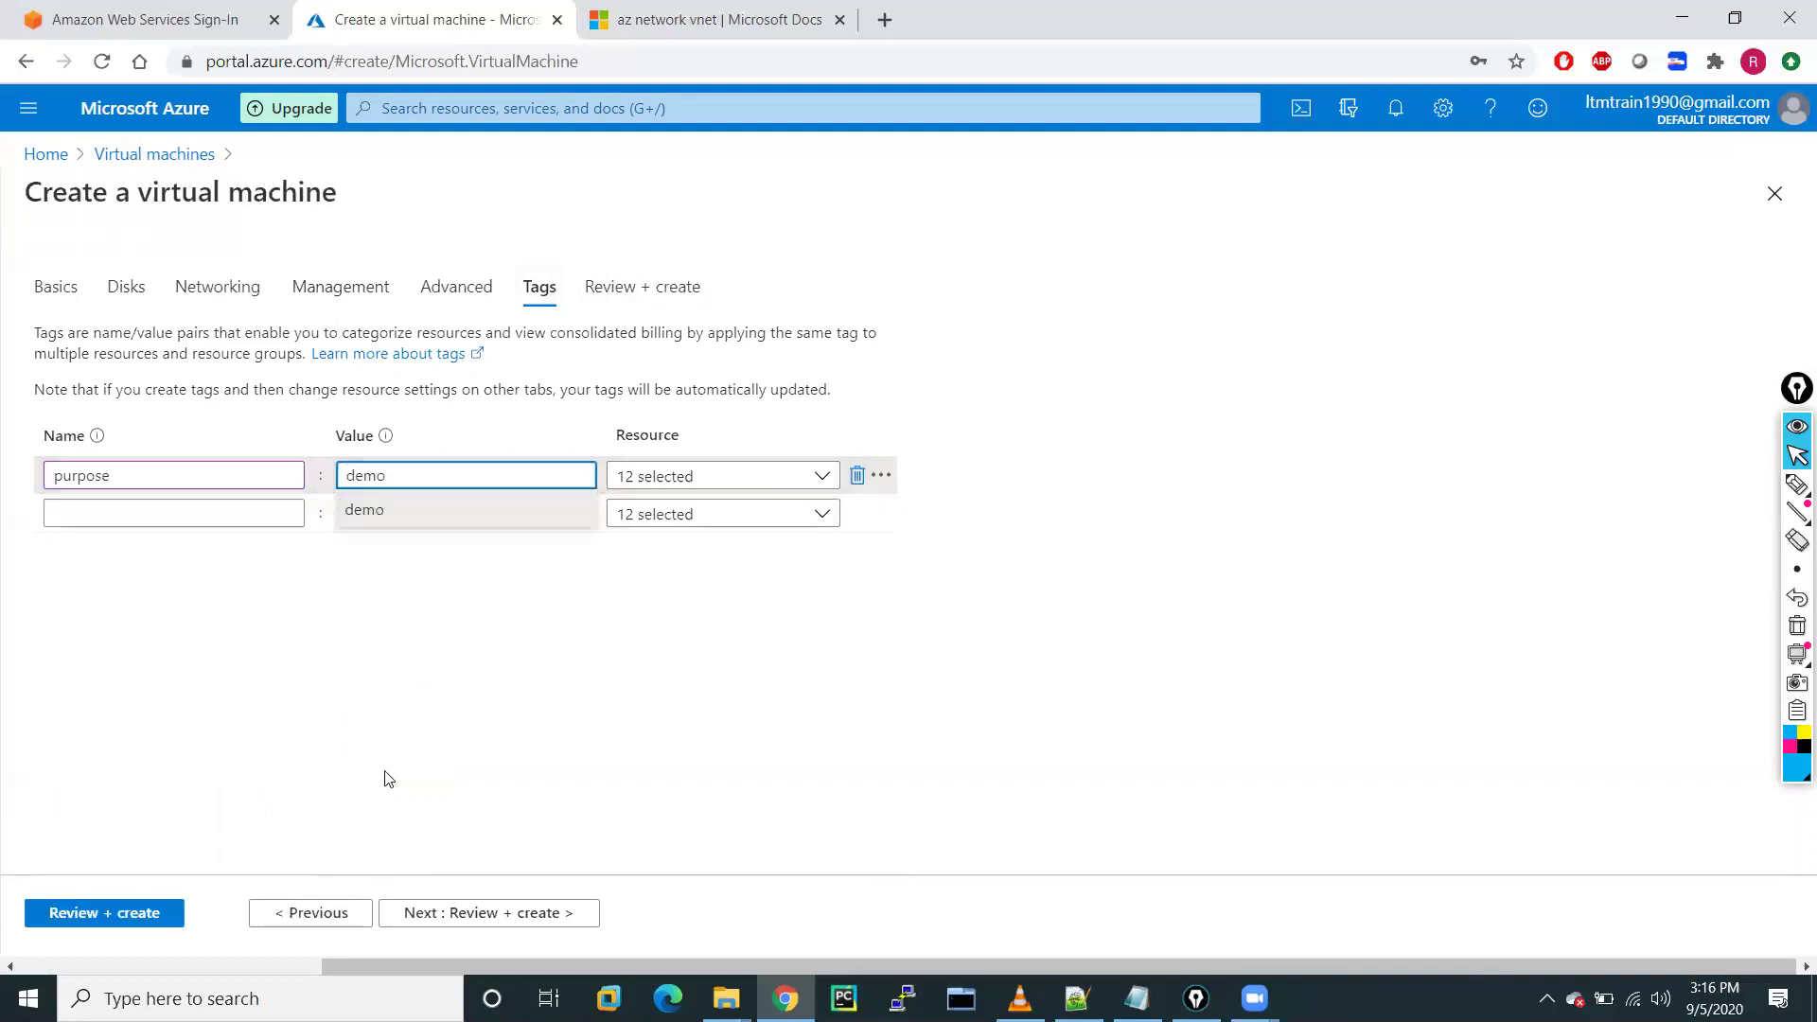
click(637, 292)
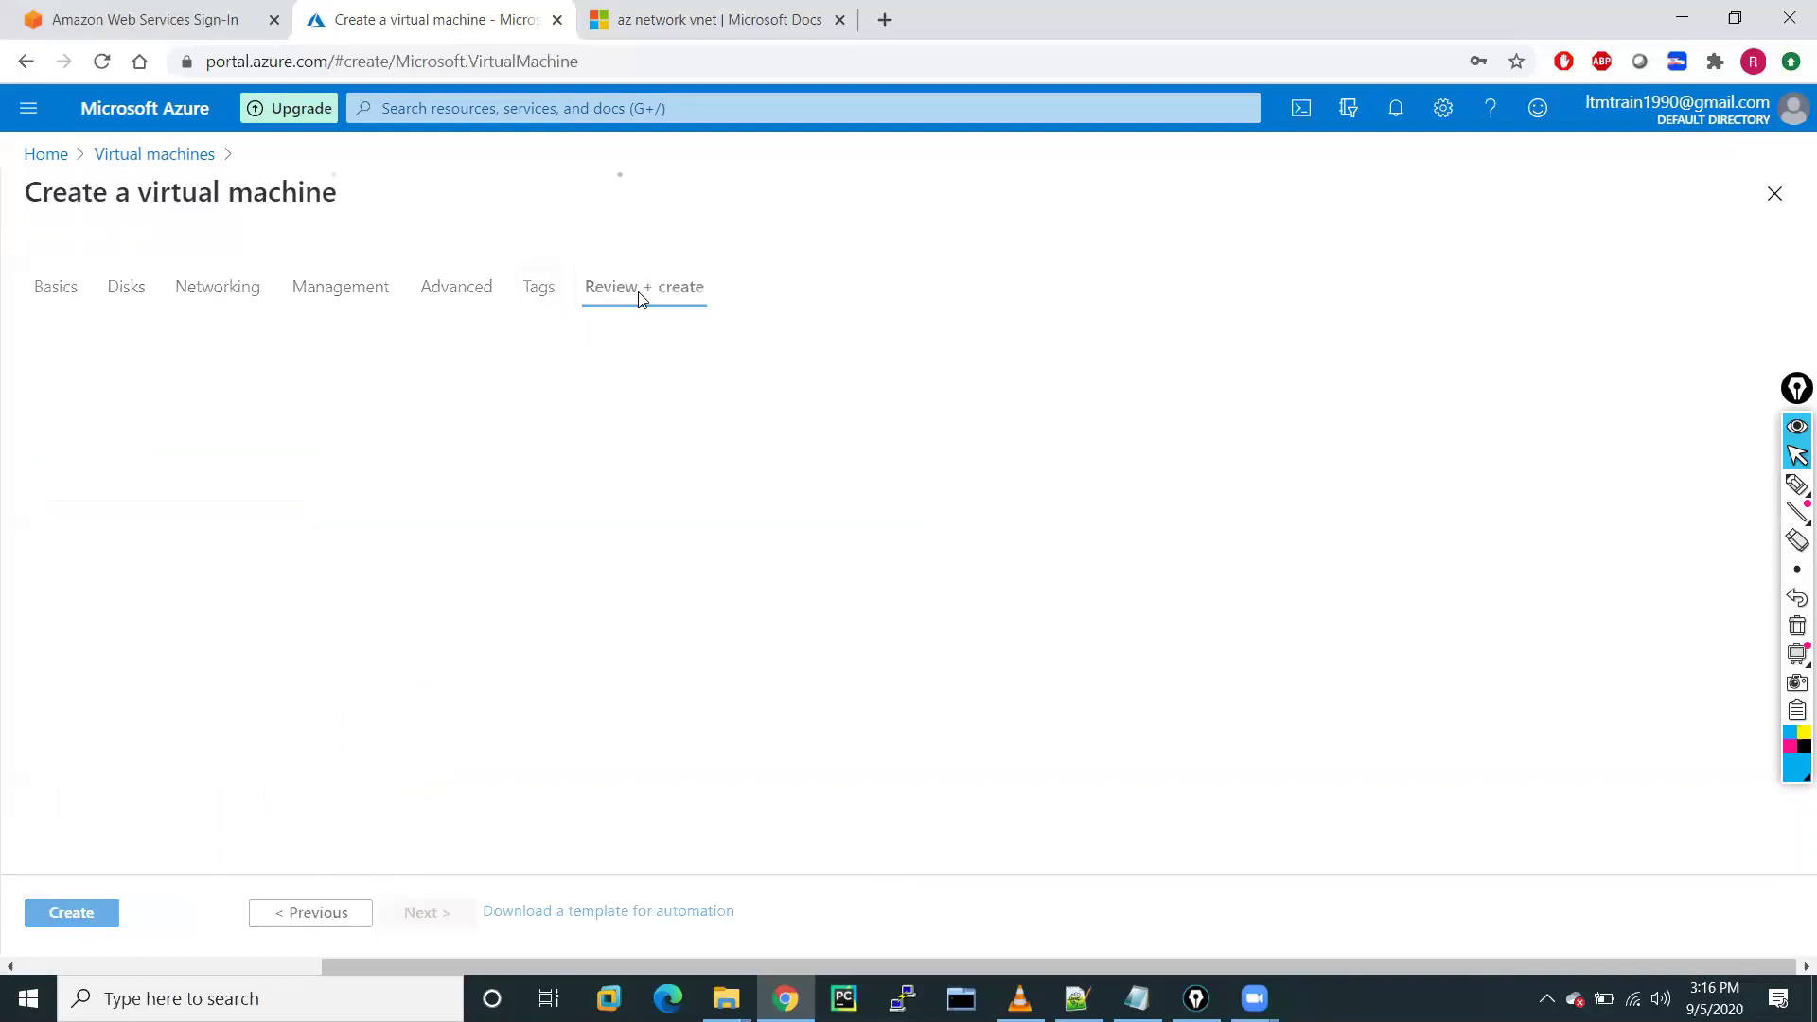
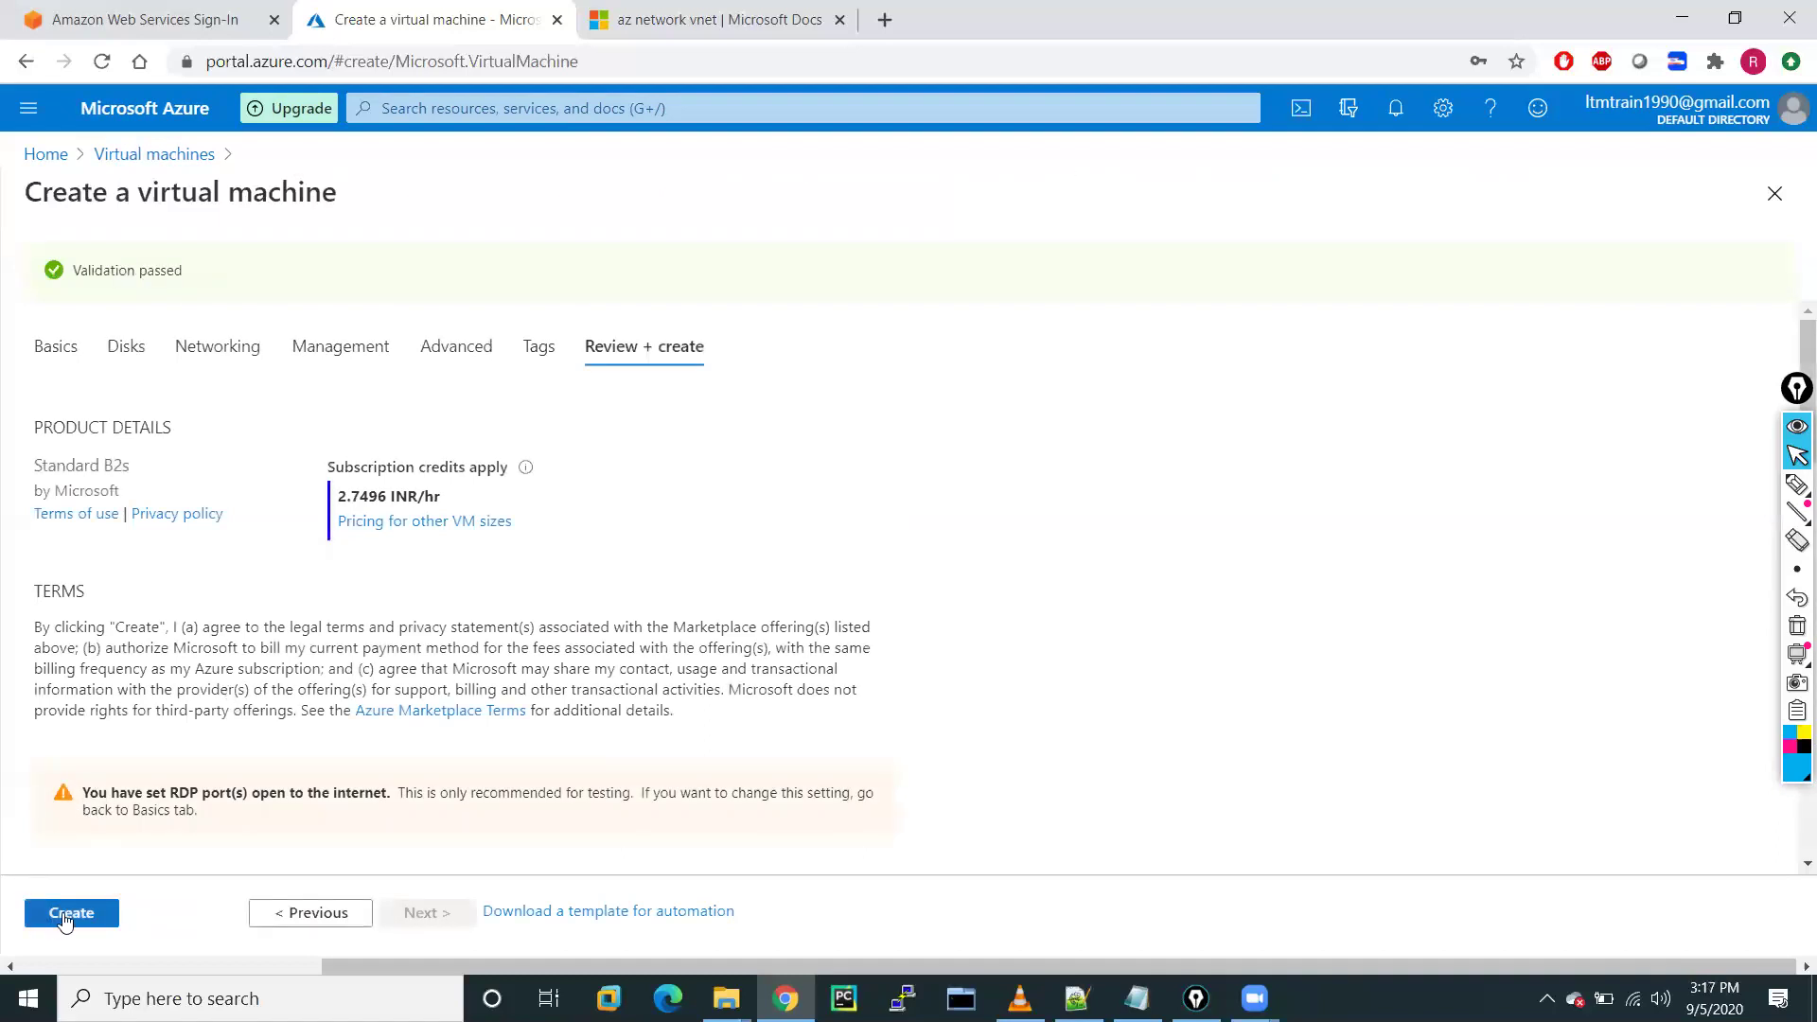
Create the reviewed virtual machine, then search the PC for Visual Studio Code with 'vi'
click(66, 916)
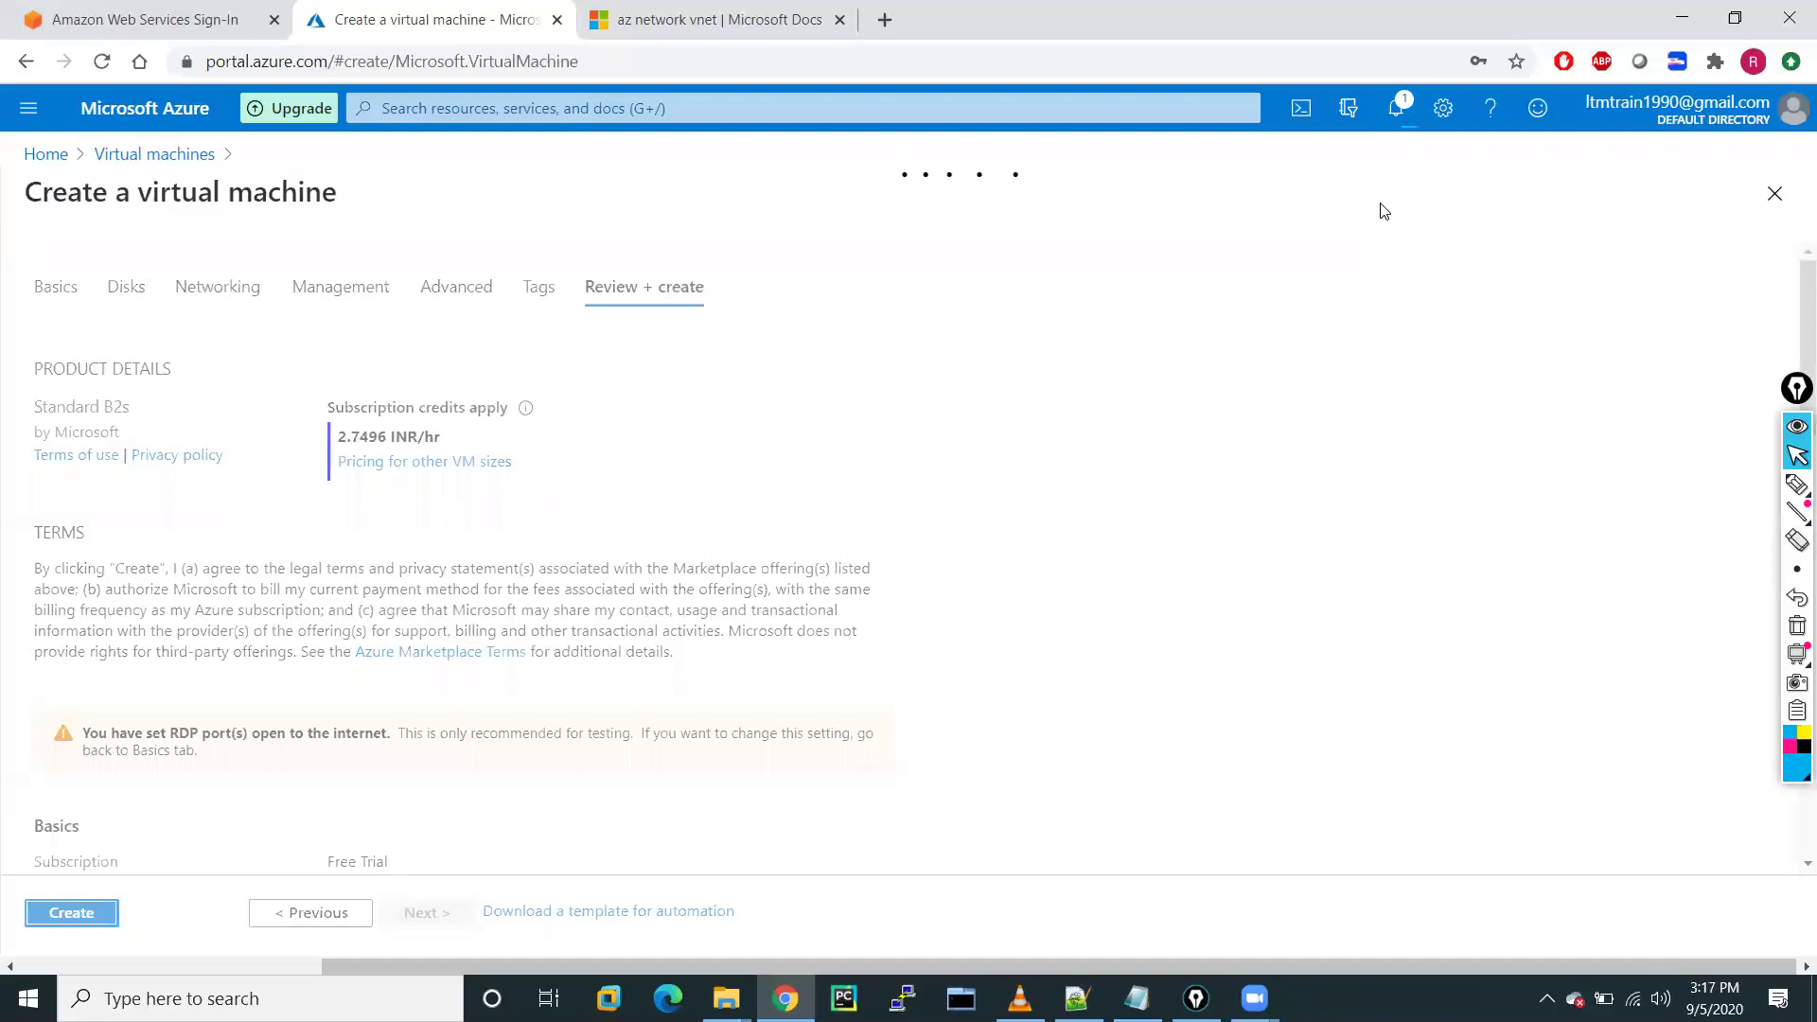
click(180, 998)
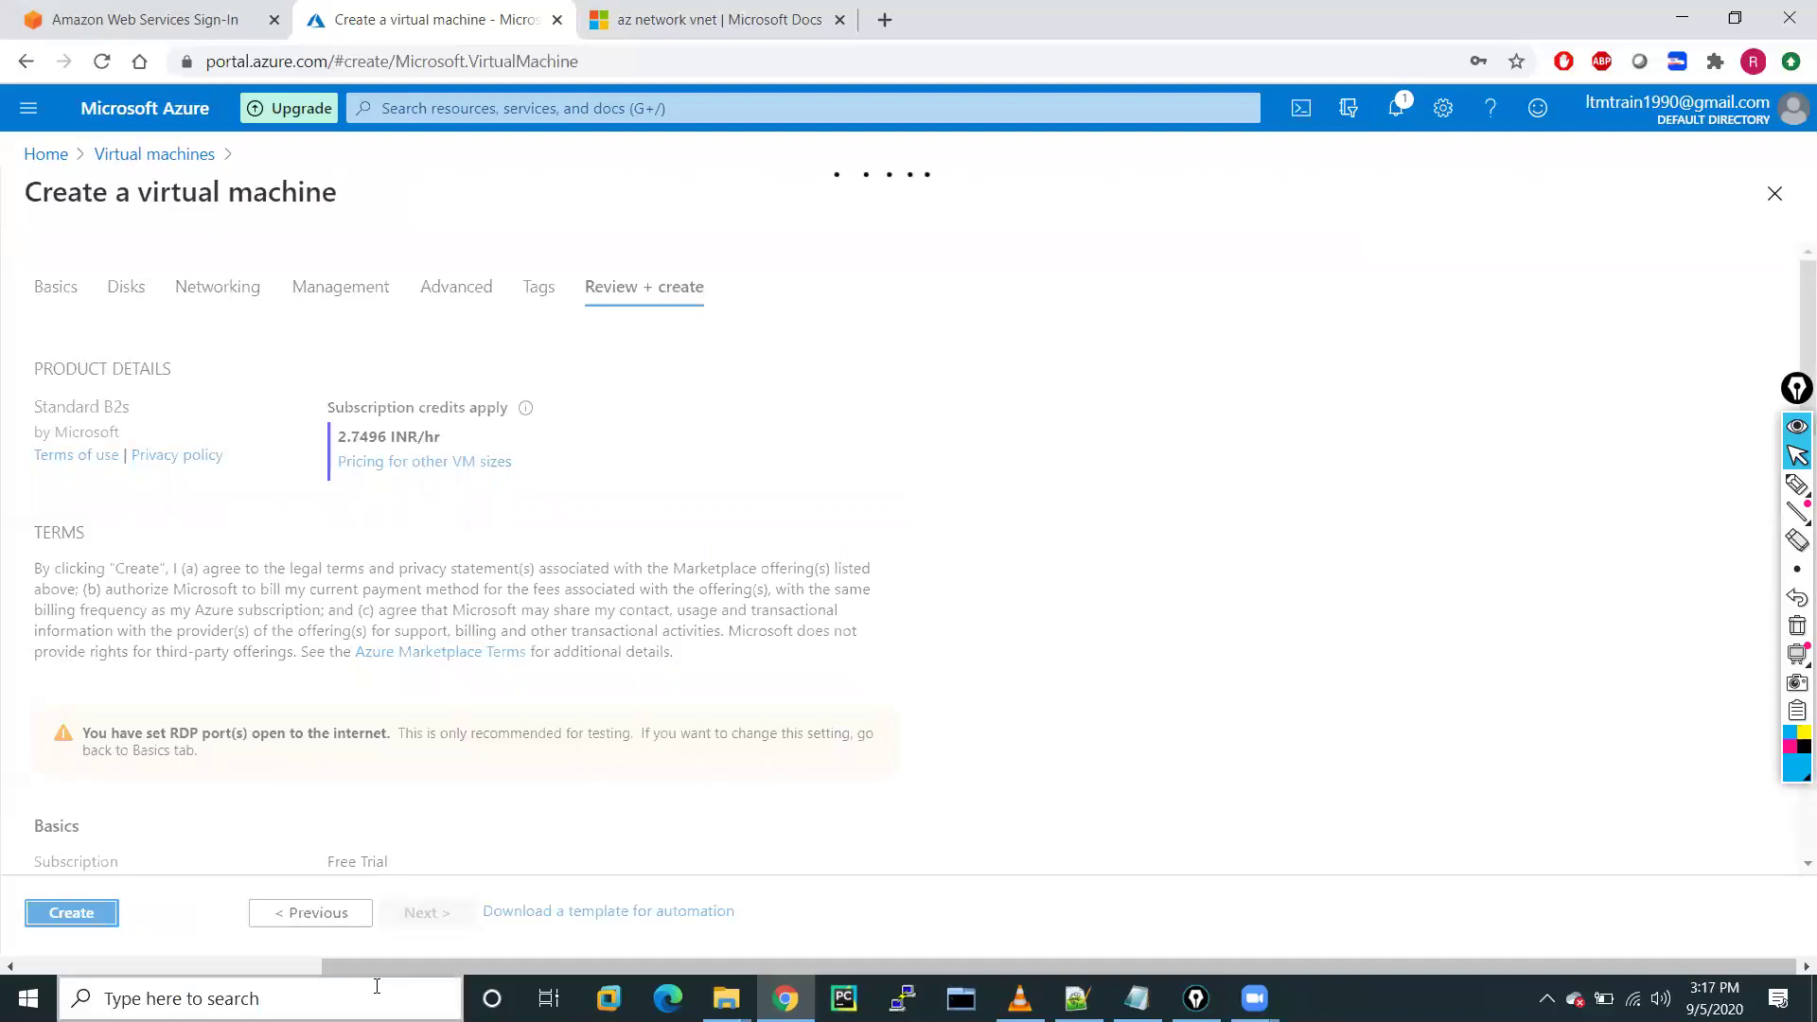
text(vi)
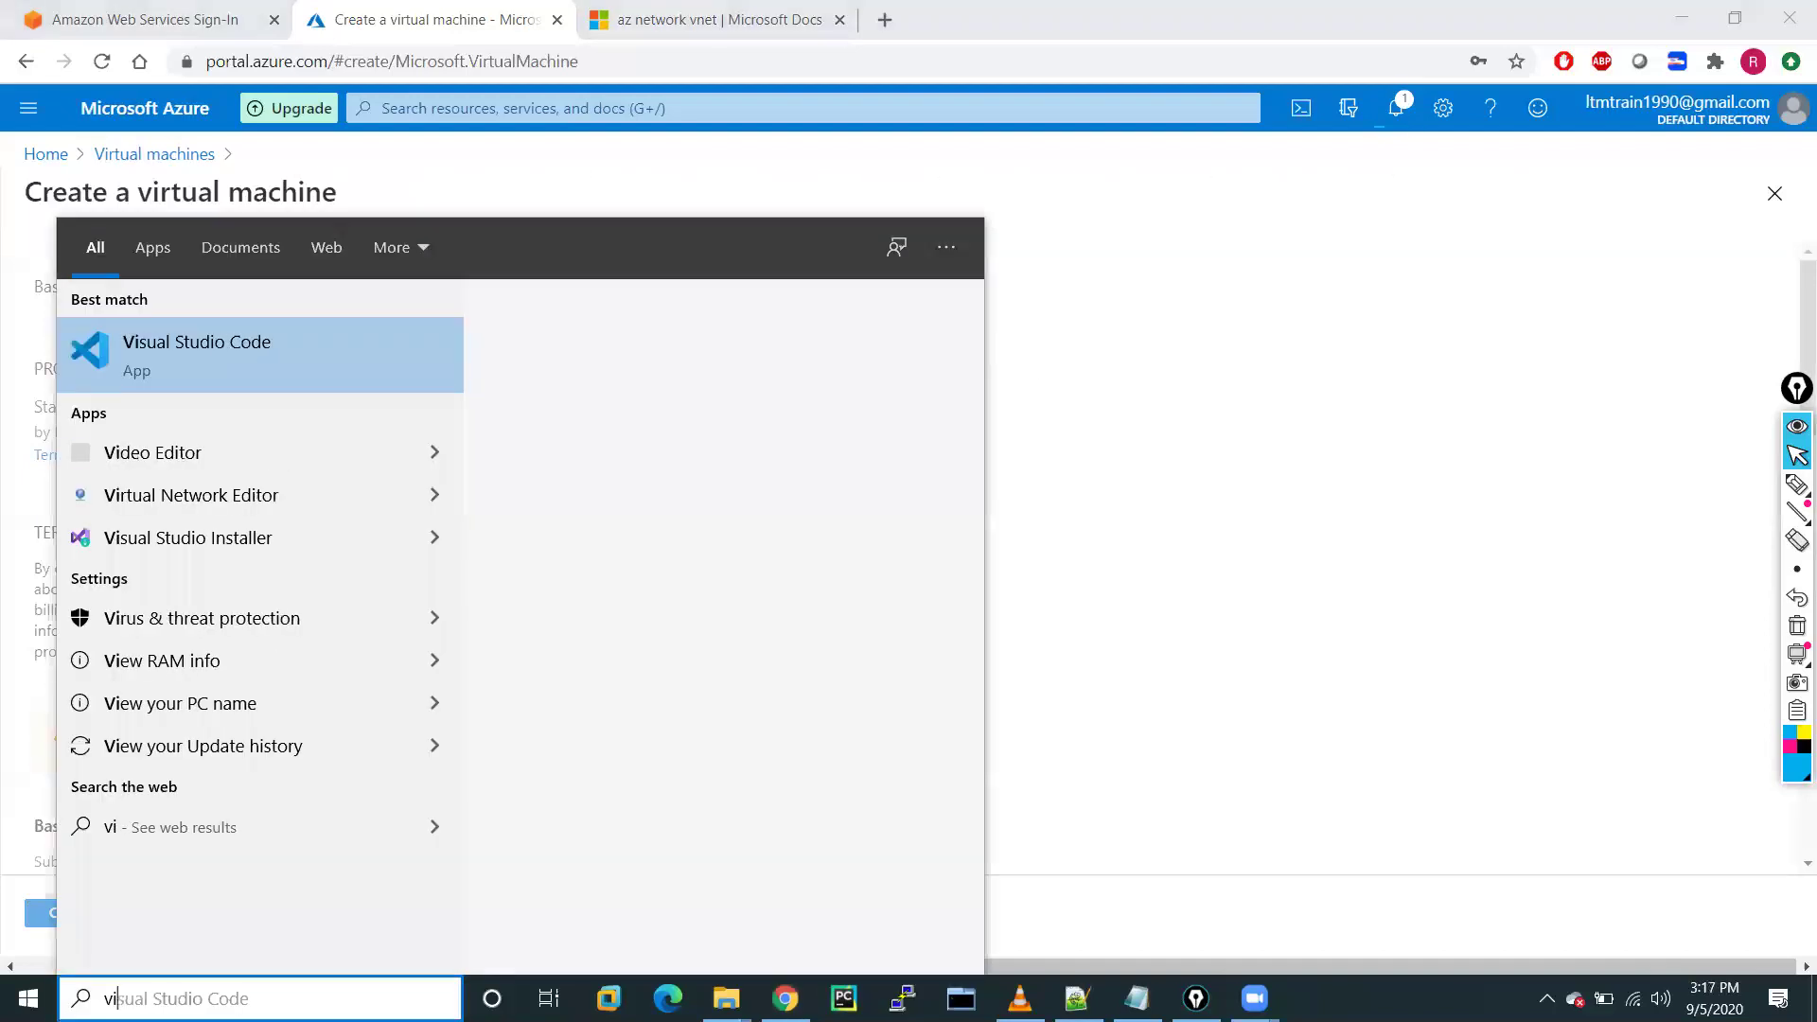
Launch Visual Studio Code with networking.ps1, then switch back to the Azure portal in Chrome
click(210, 369)
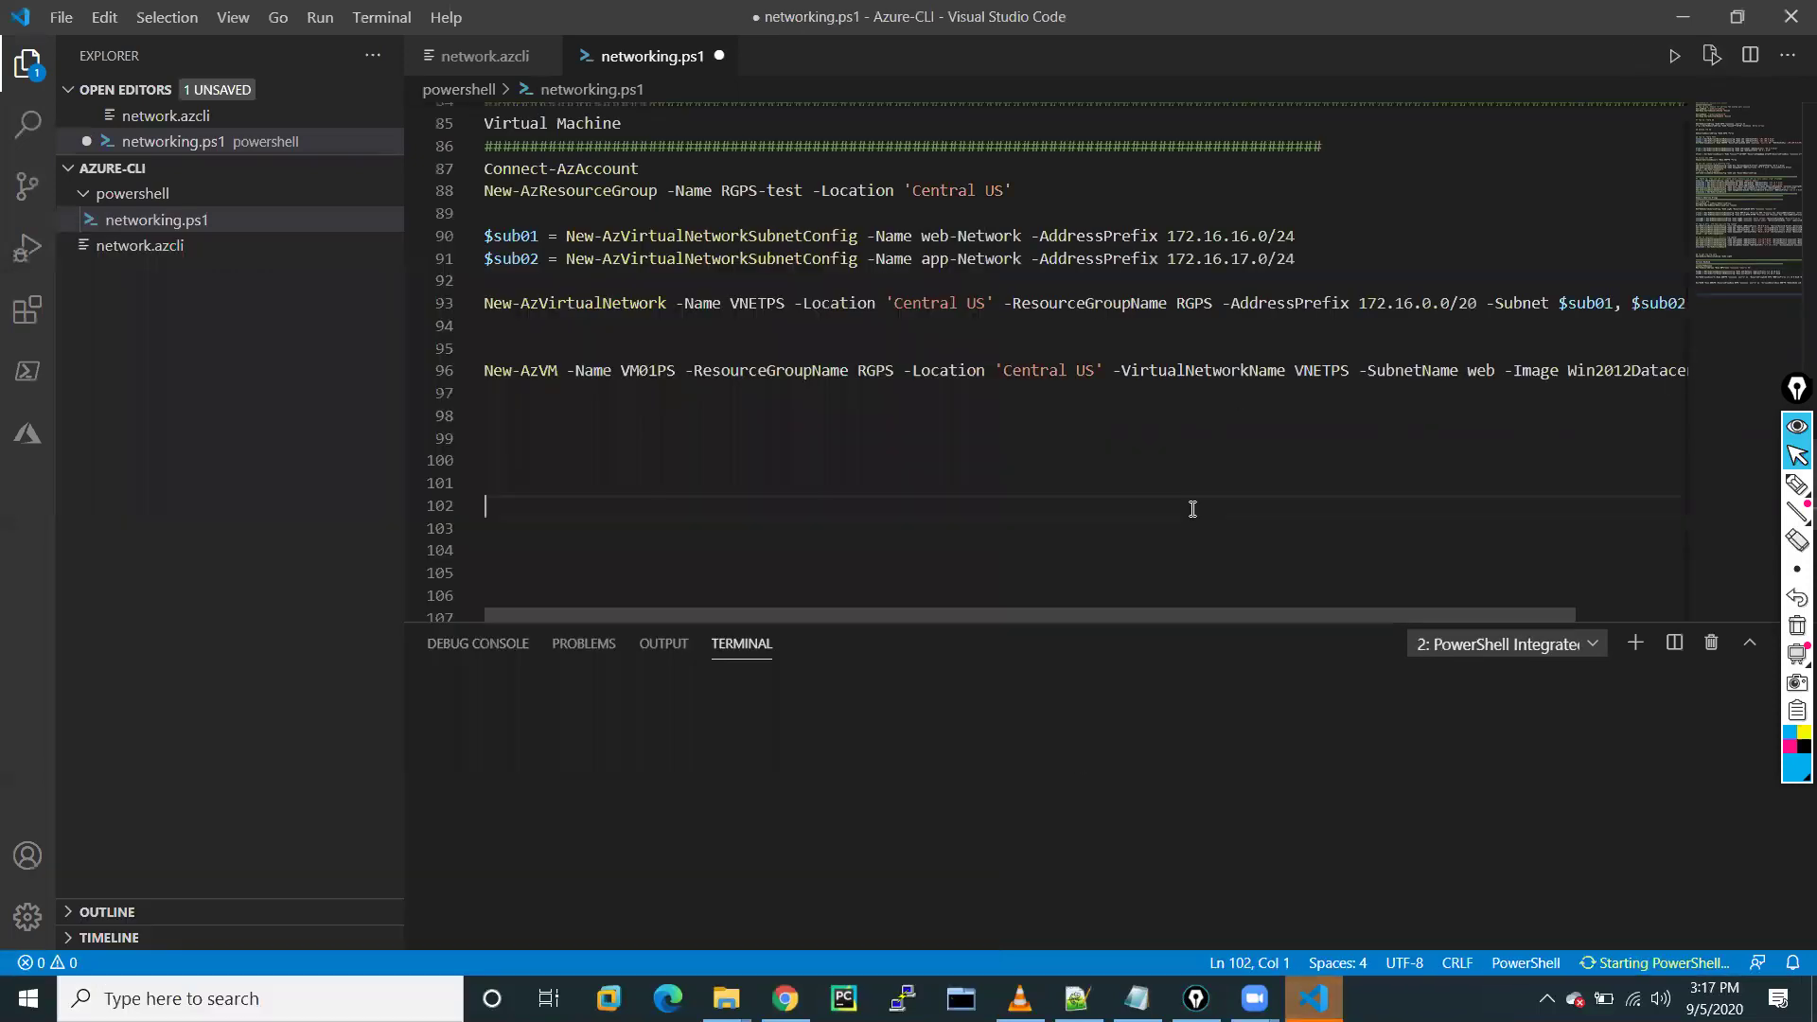
click(1192, 509)
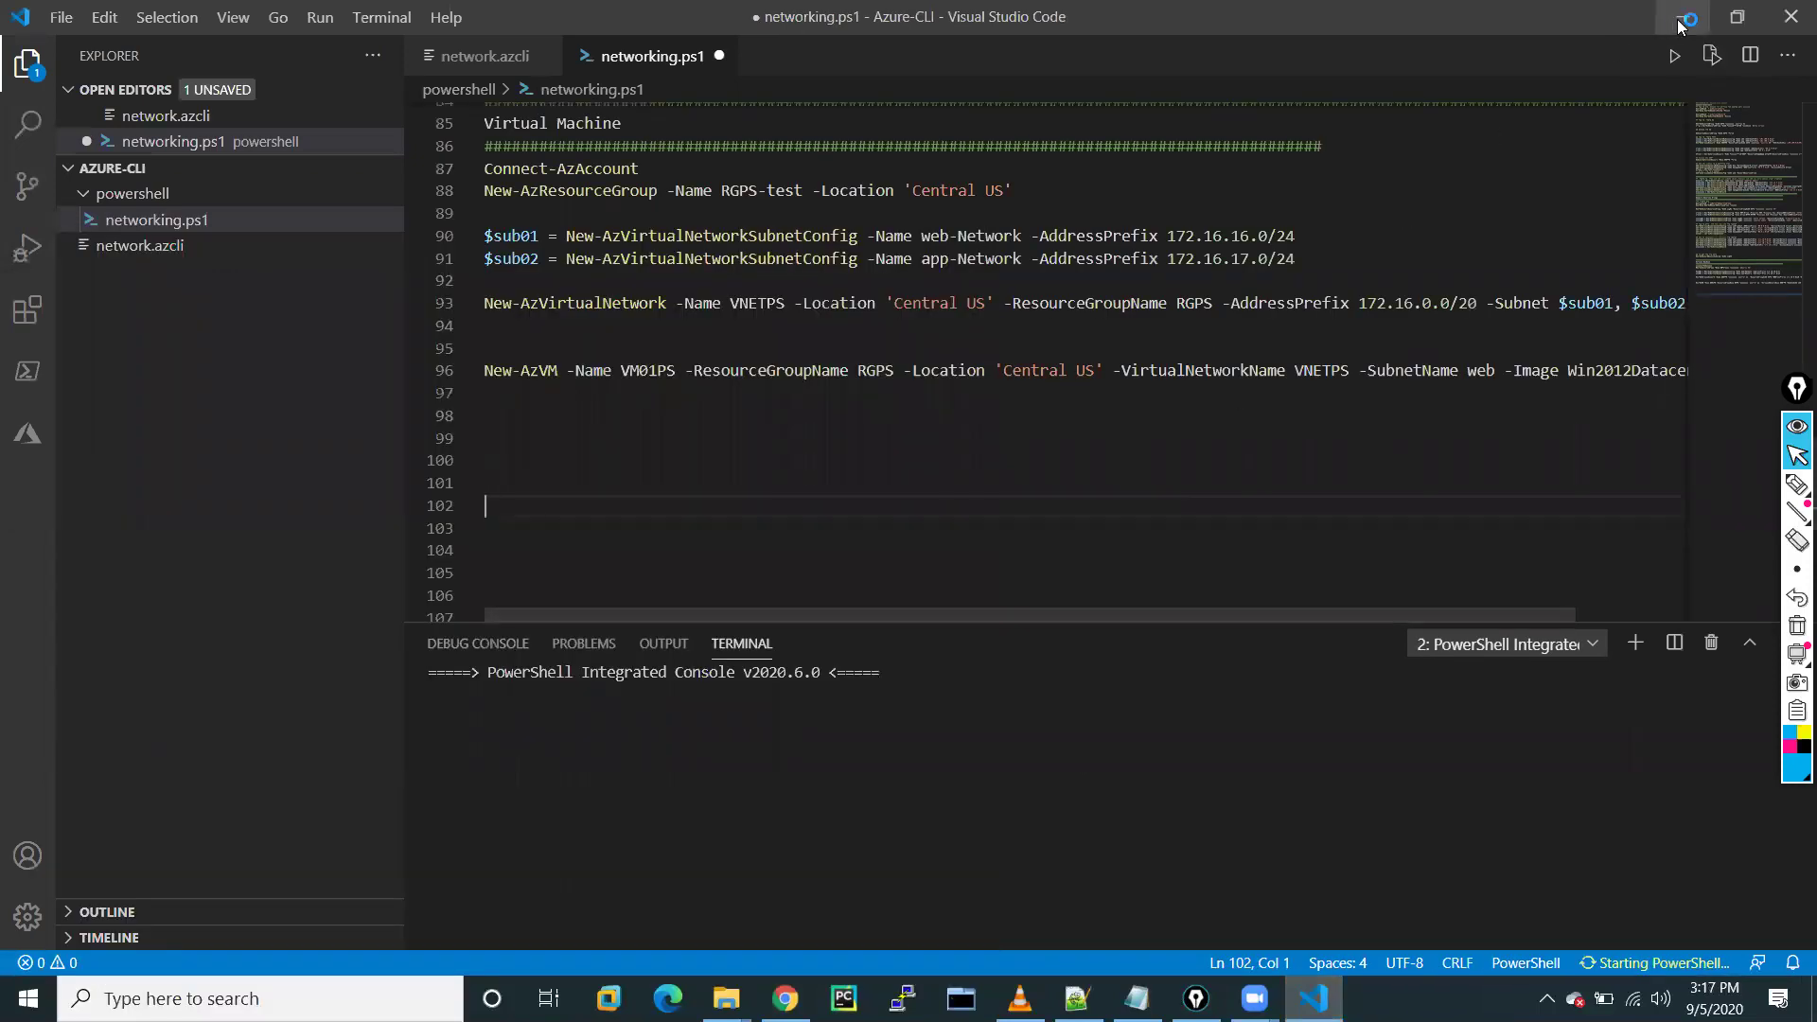
key(alt+Tab)
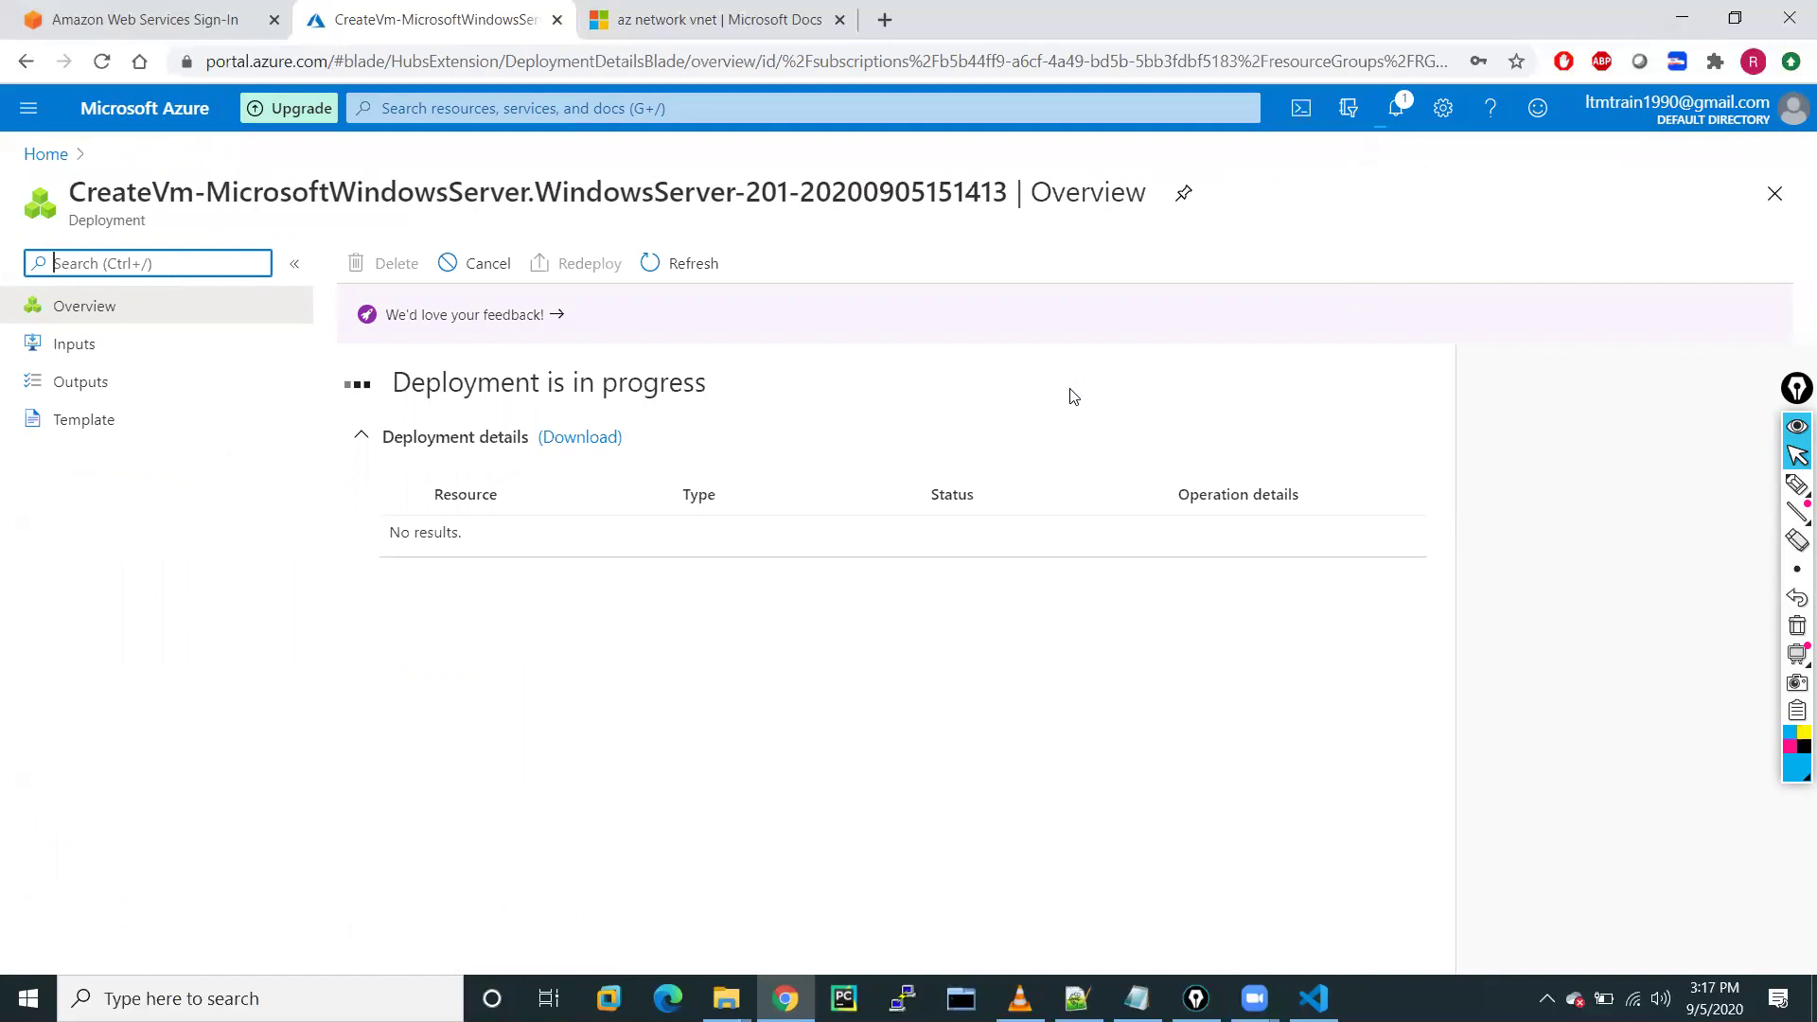
Review the az network vnet documentation page
click(740, 34)
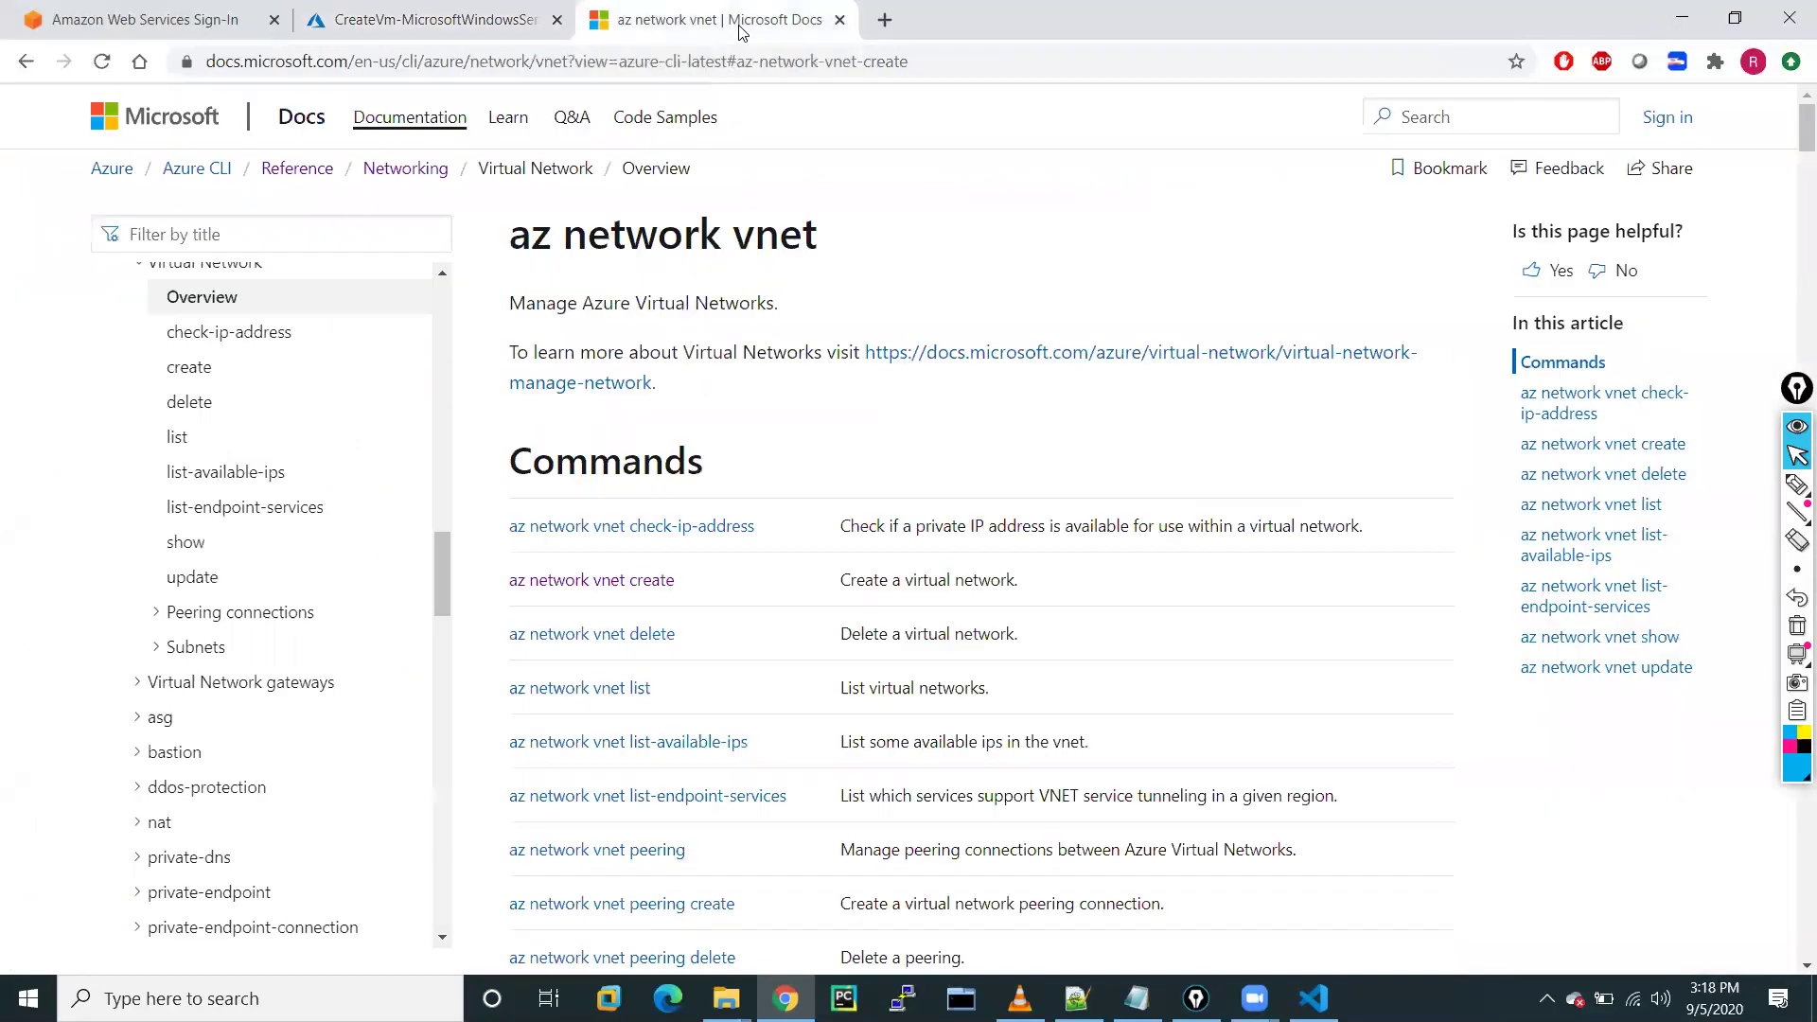
scroll(782, 547, down, 20)
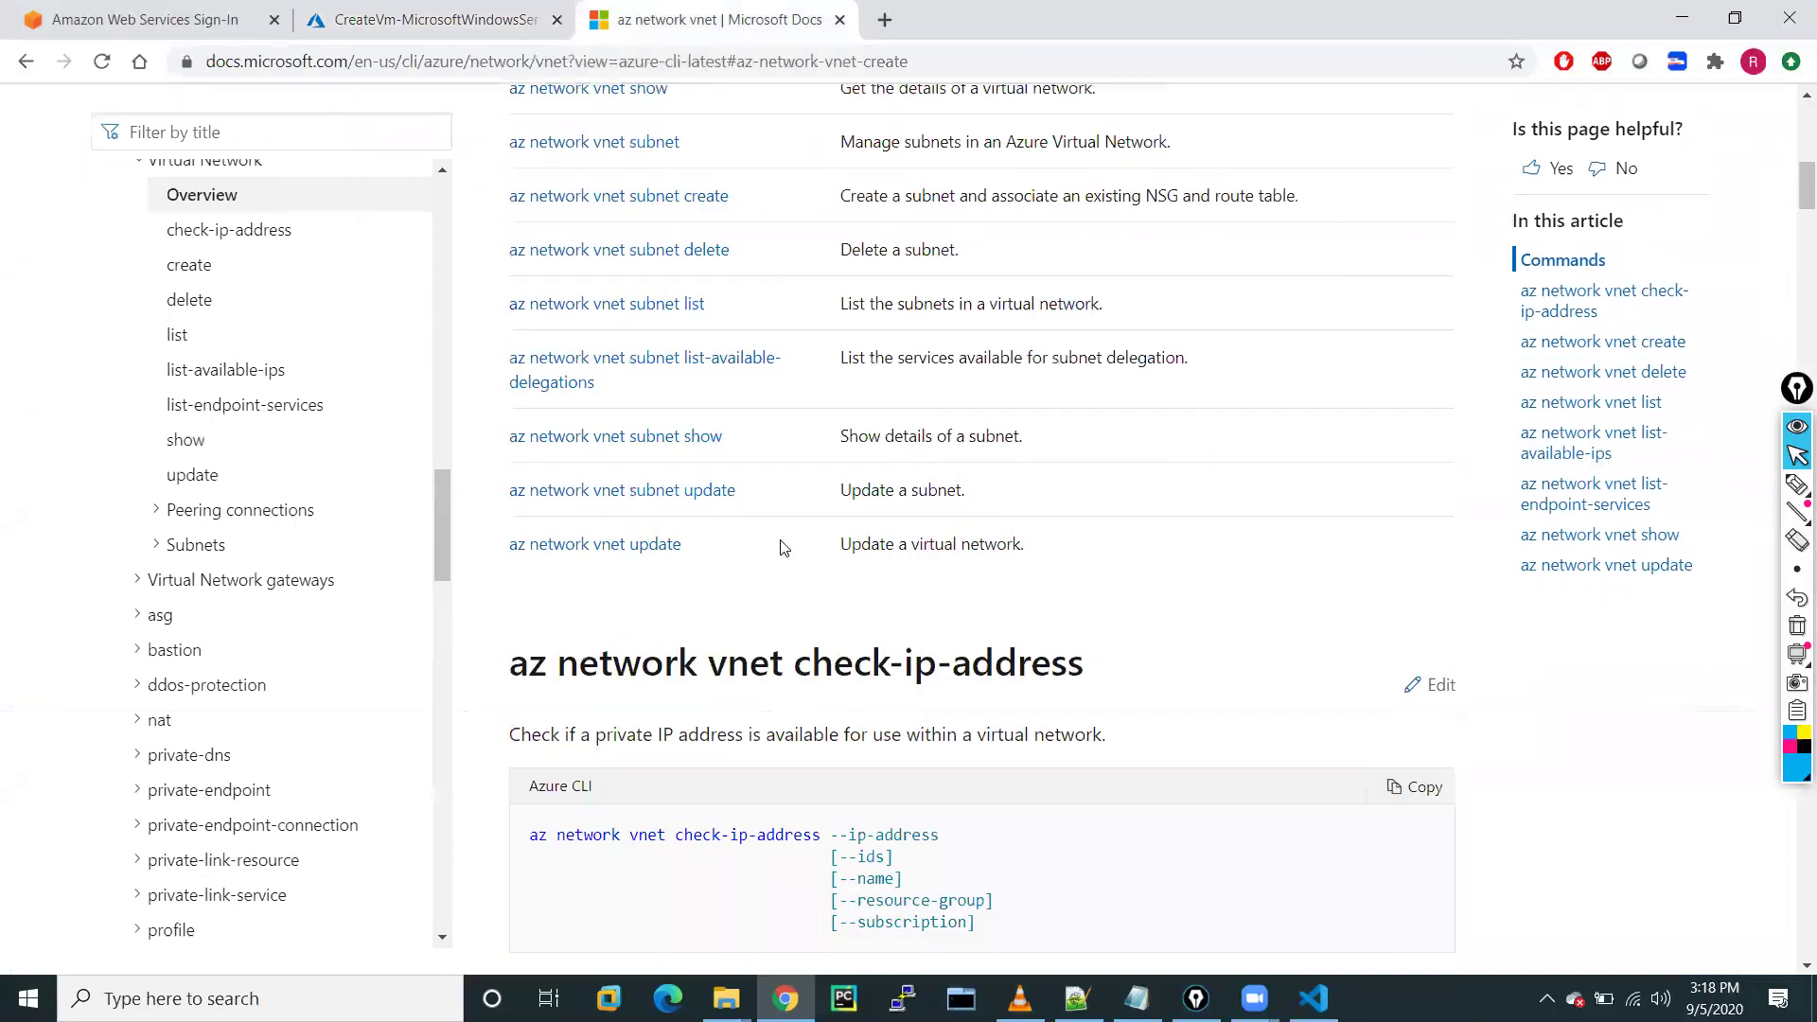
scroll(782, 547, up, 10)
scroll(779, 539, down, 5)
scroll(781, 539, up, 8)
Check the VM deployment's portal notifications, then return to Visual Studio Code
click(371, 13)
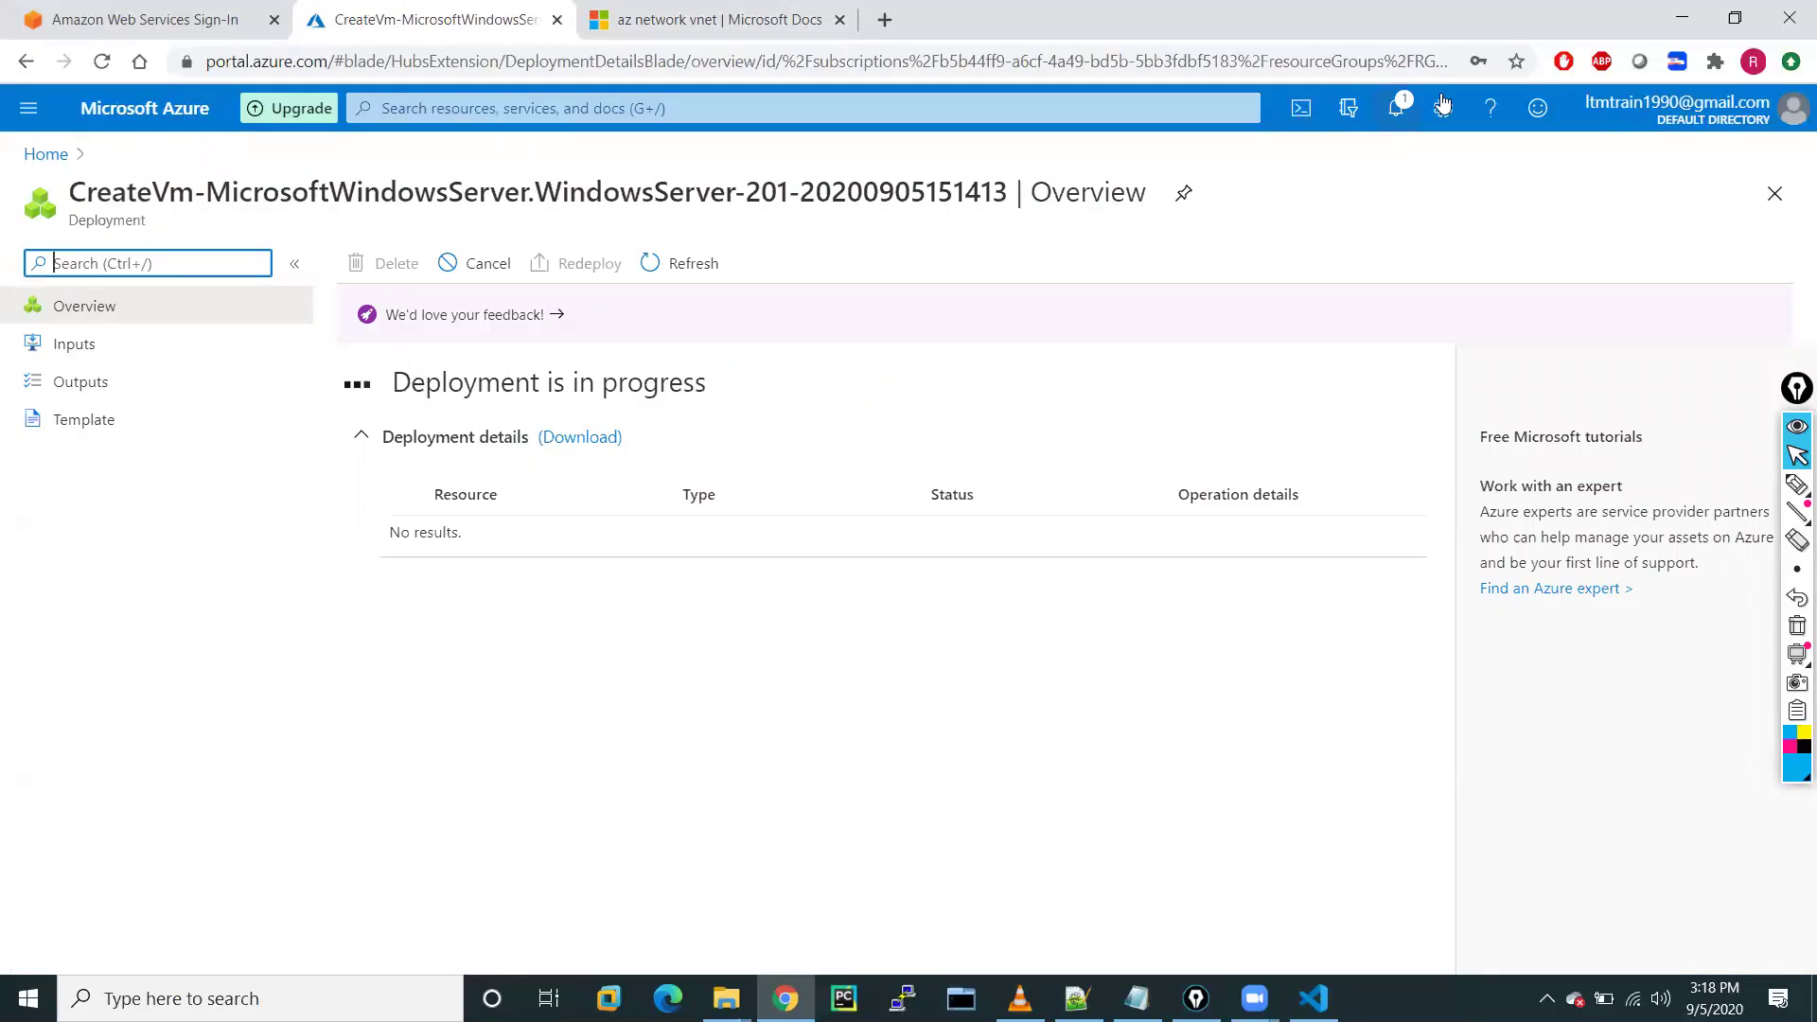
click(1395, 112)
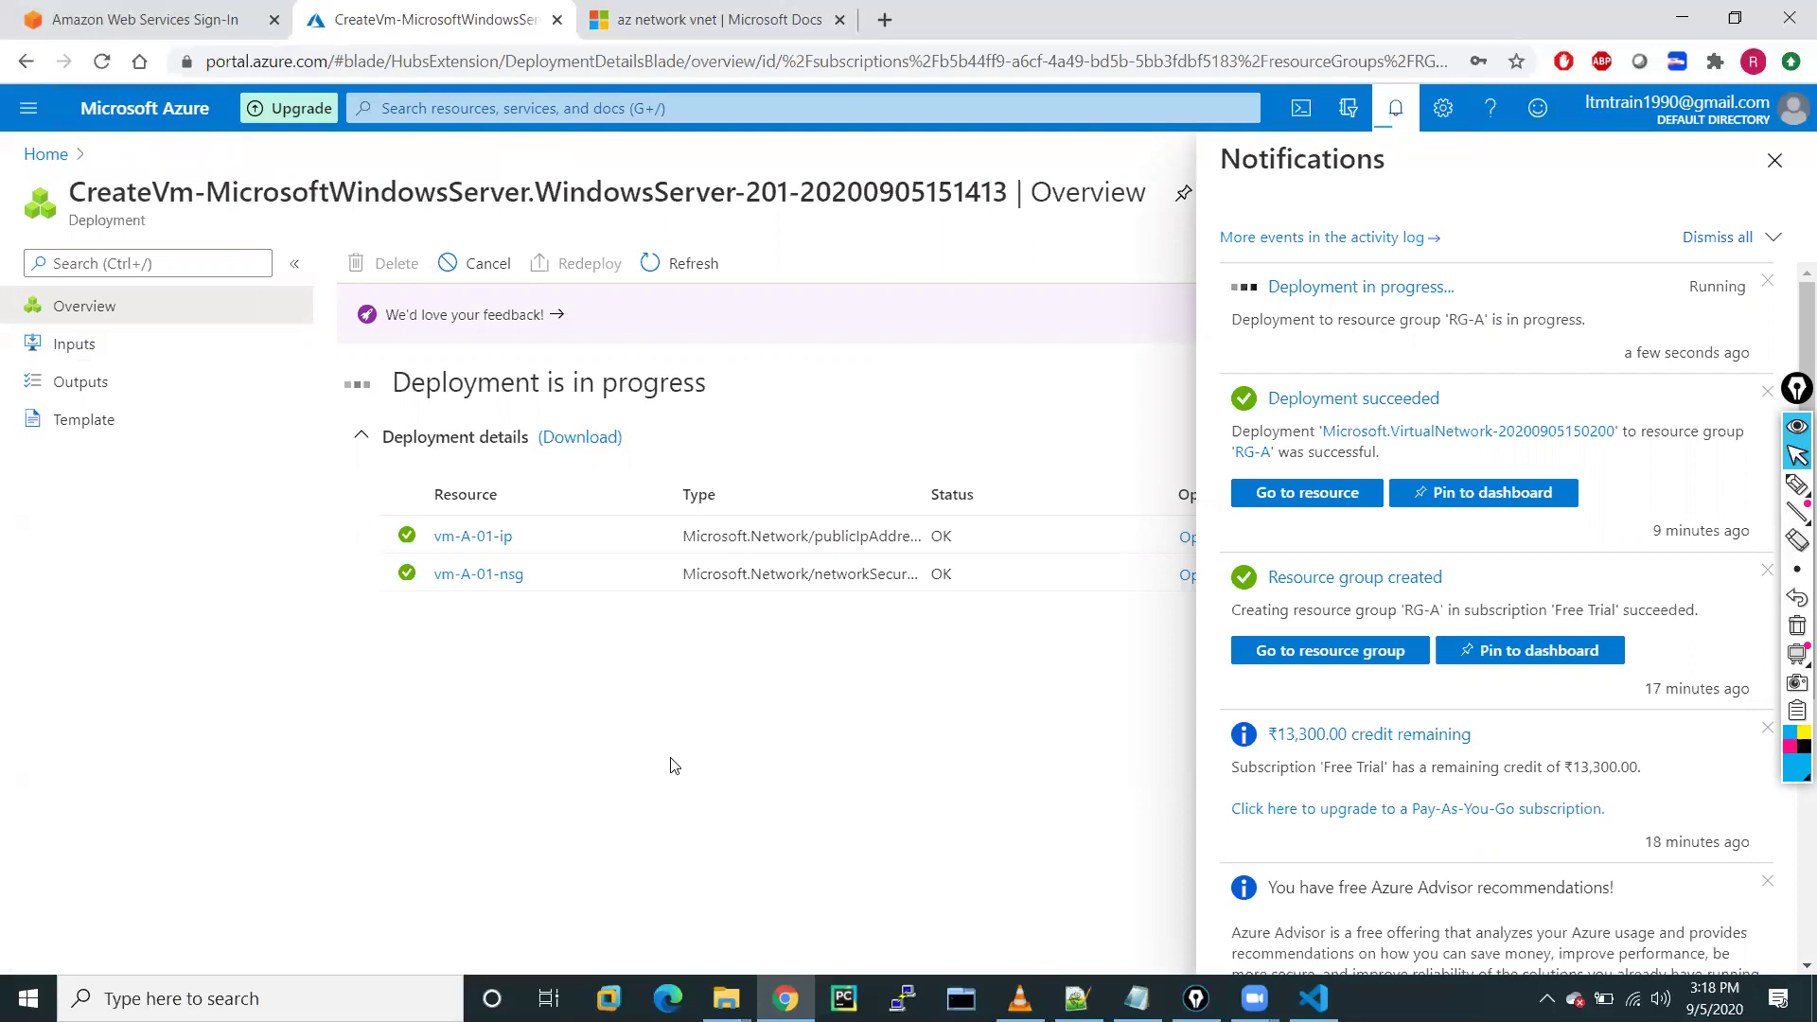
click(1314, 999)
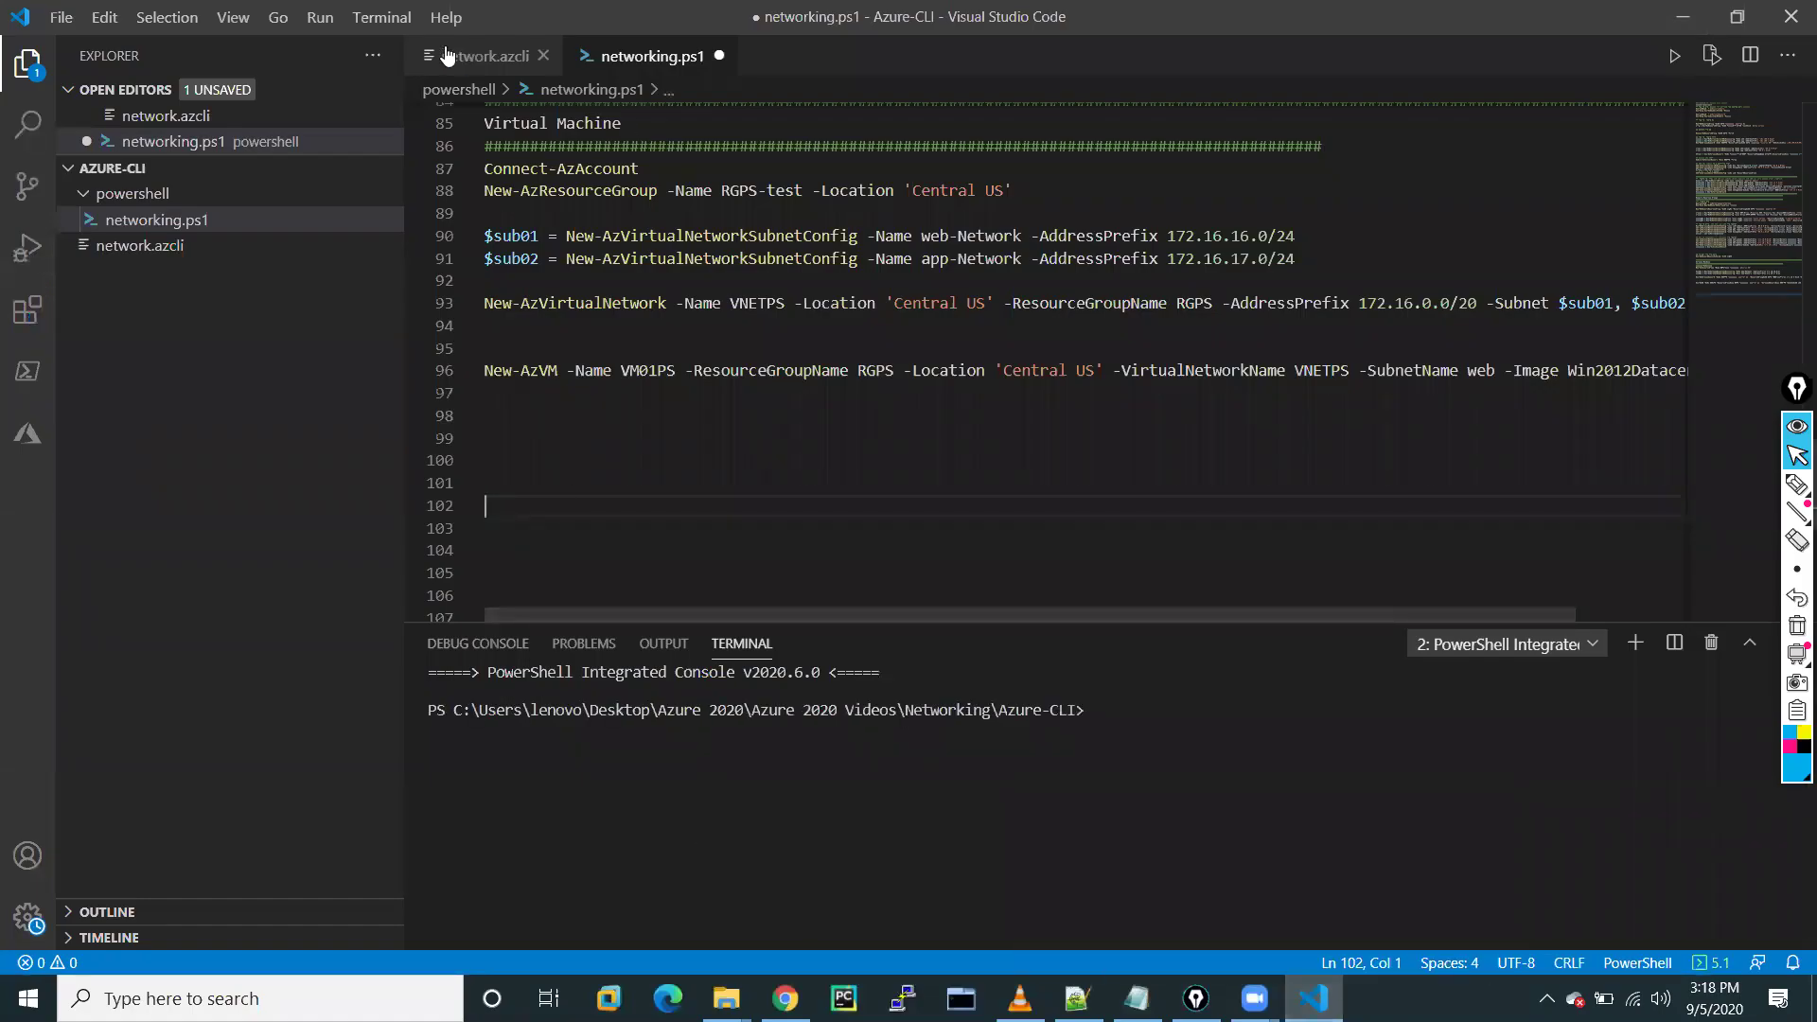
Open the network.azcli script and run 'az login' in the PowerShell terminal
click(475, 58)
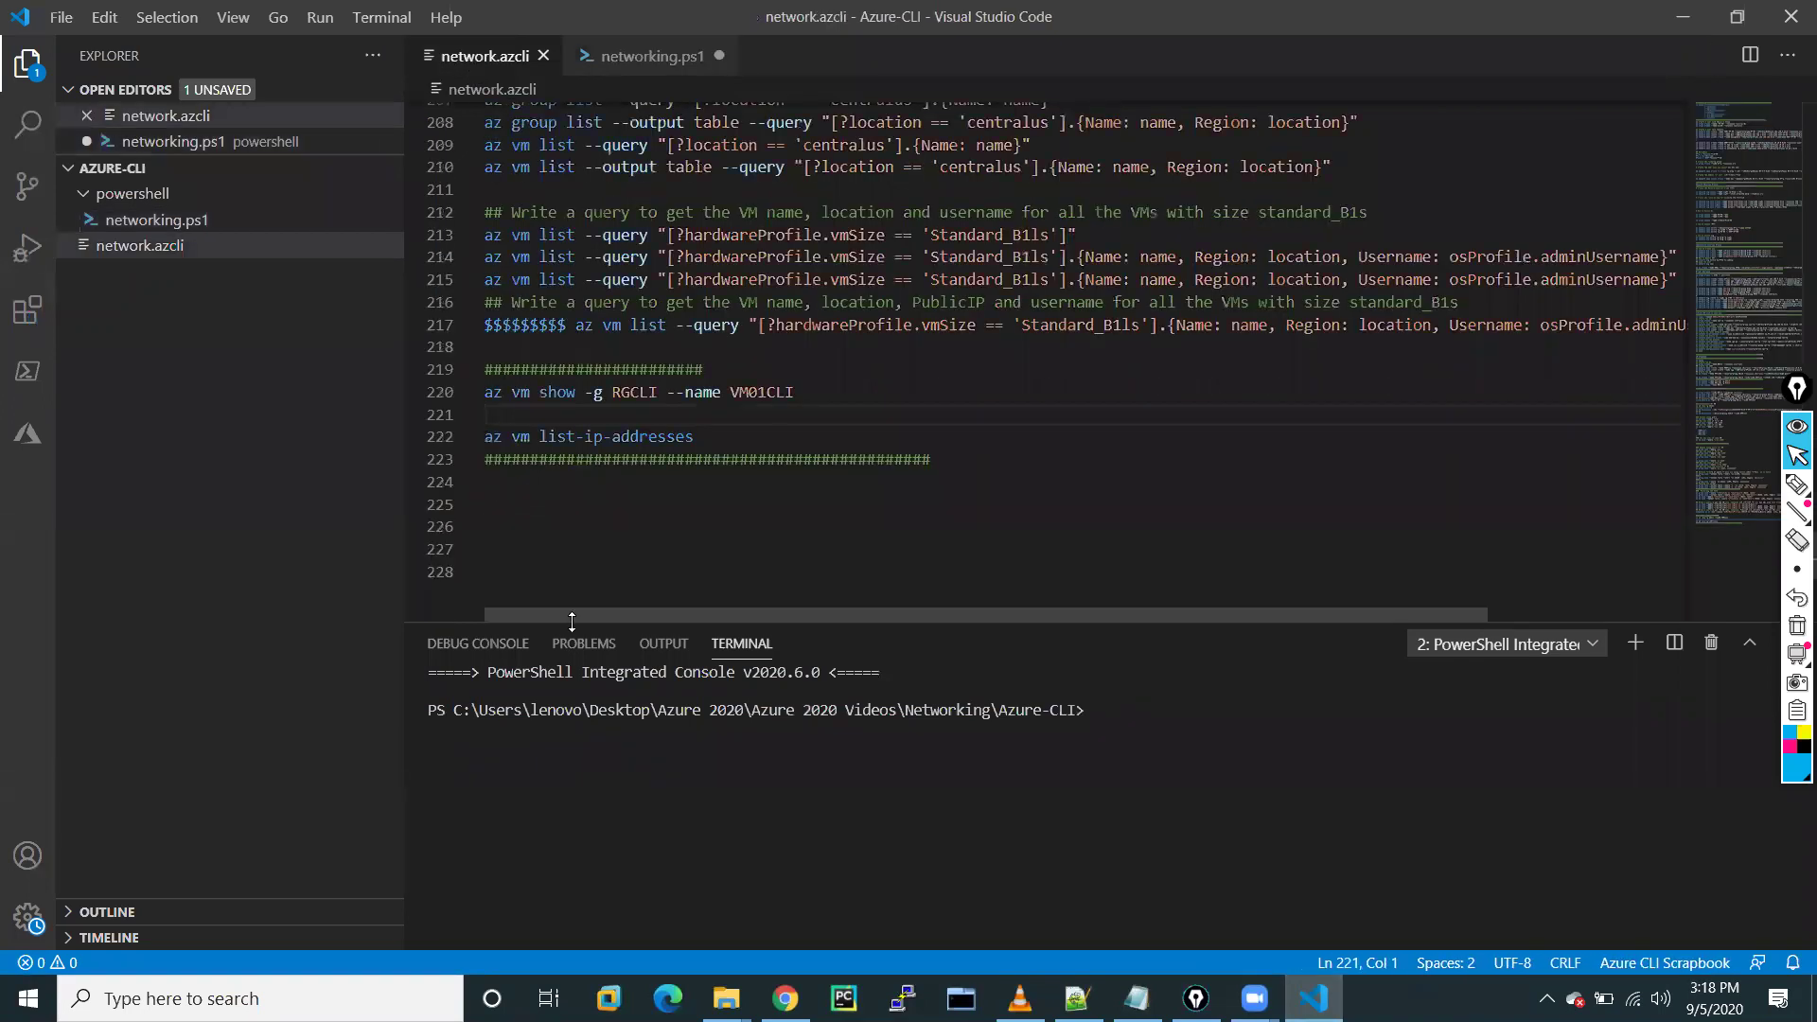
click(480, 765)
scroll(781, 460, up, 5)
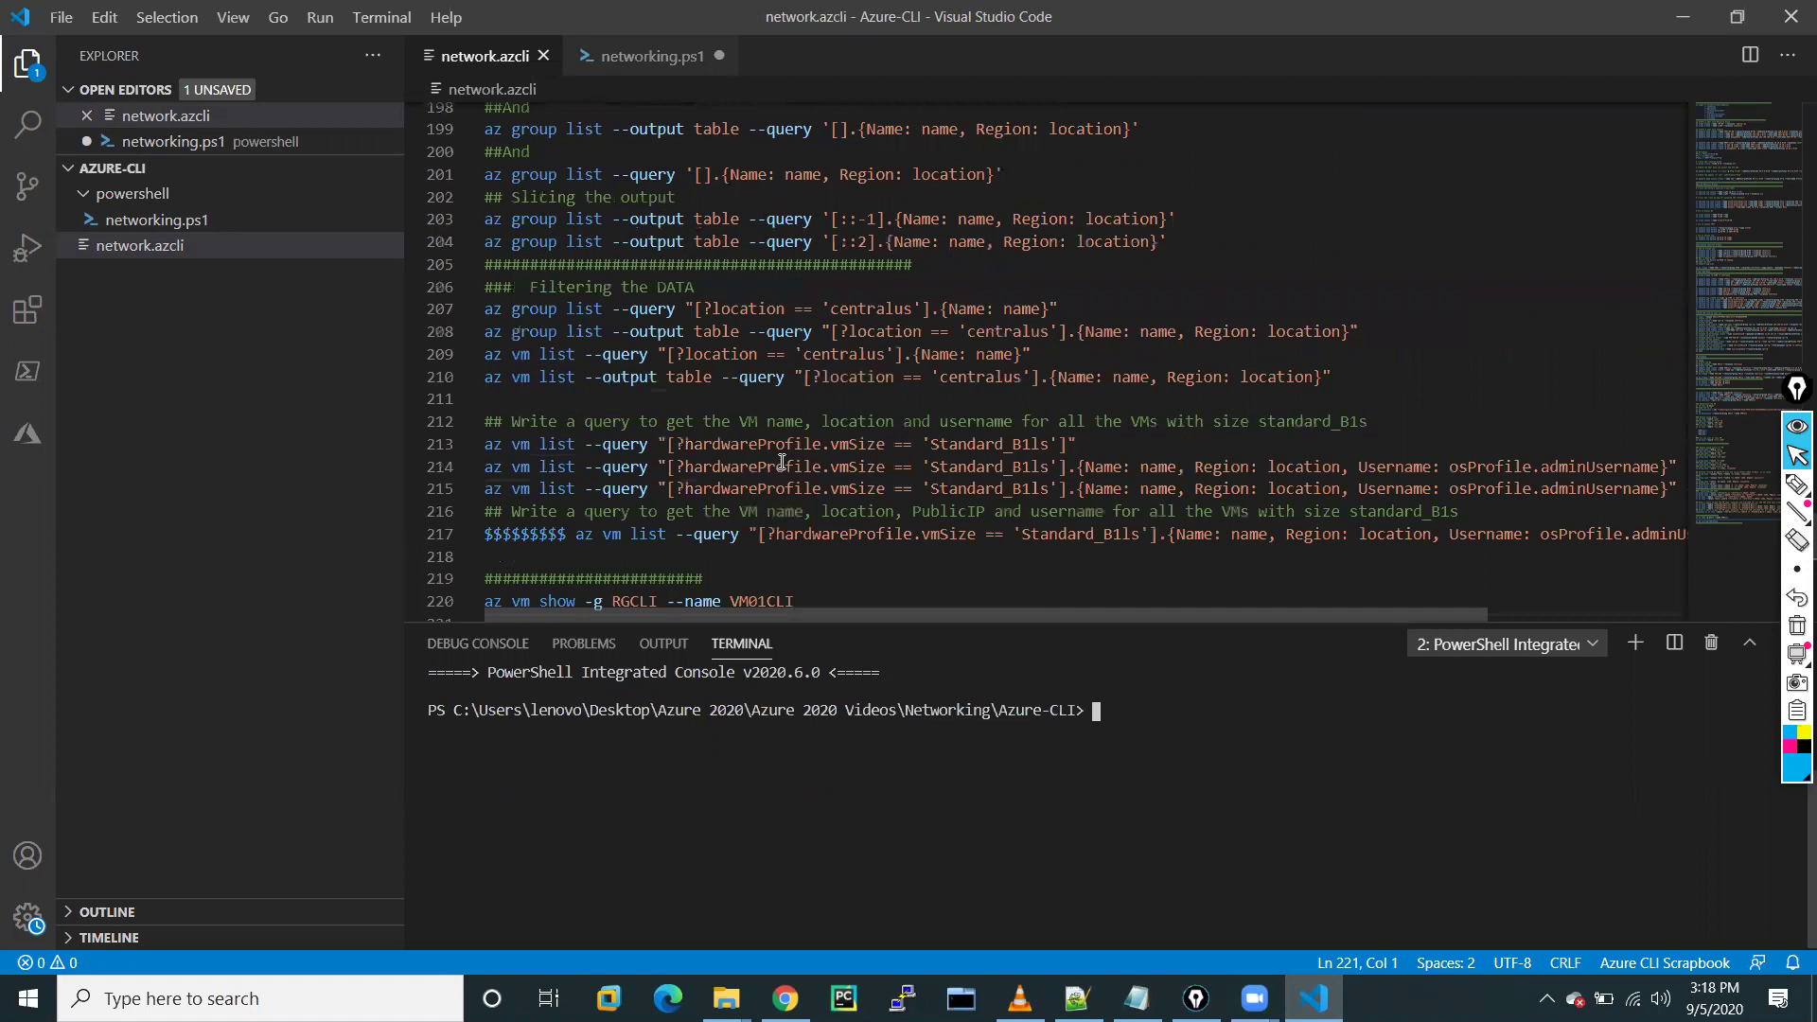
scroll(781, 461, up, 5)
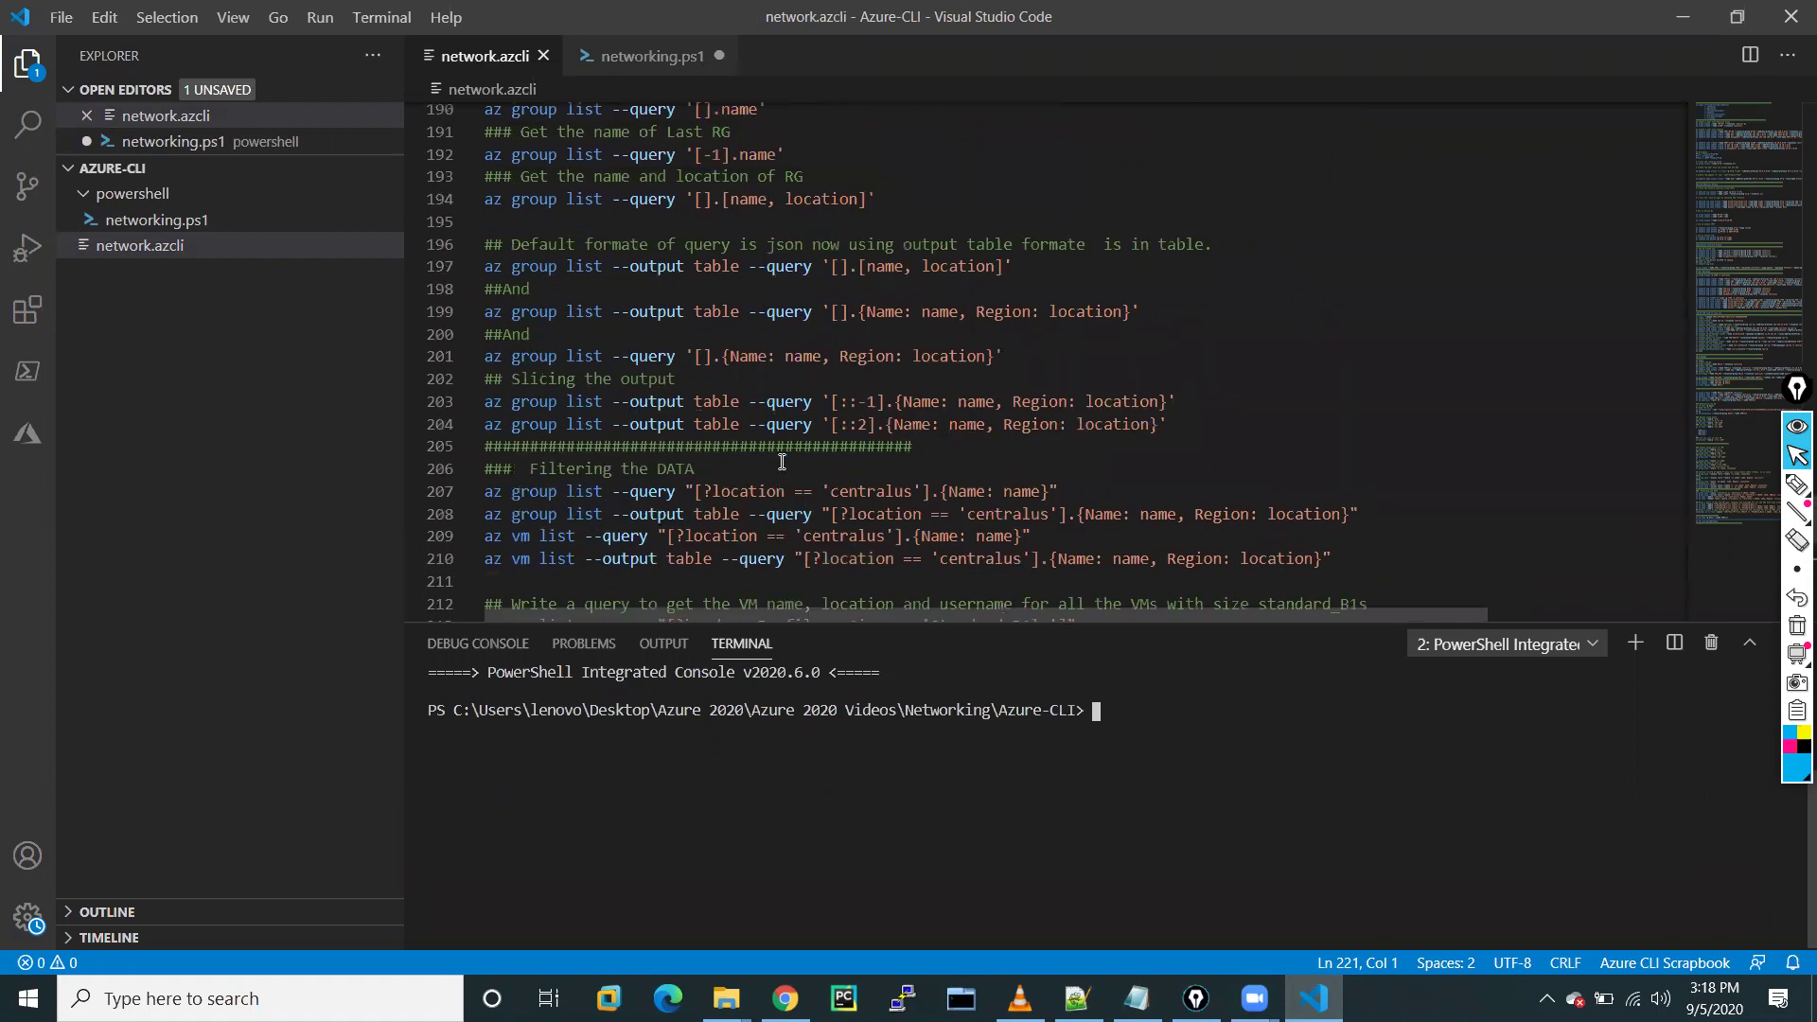
scroll(781, 461, up, 6)
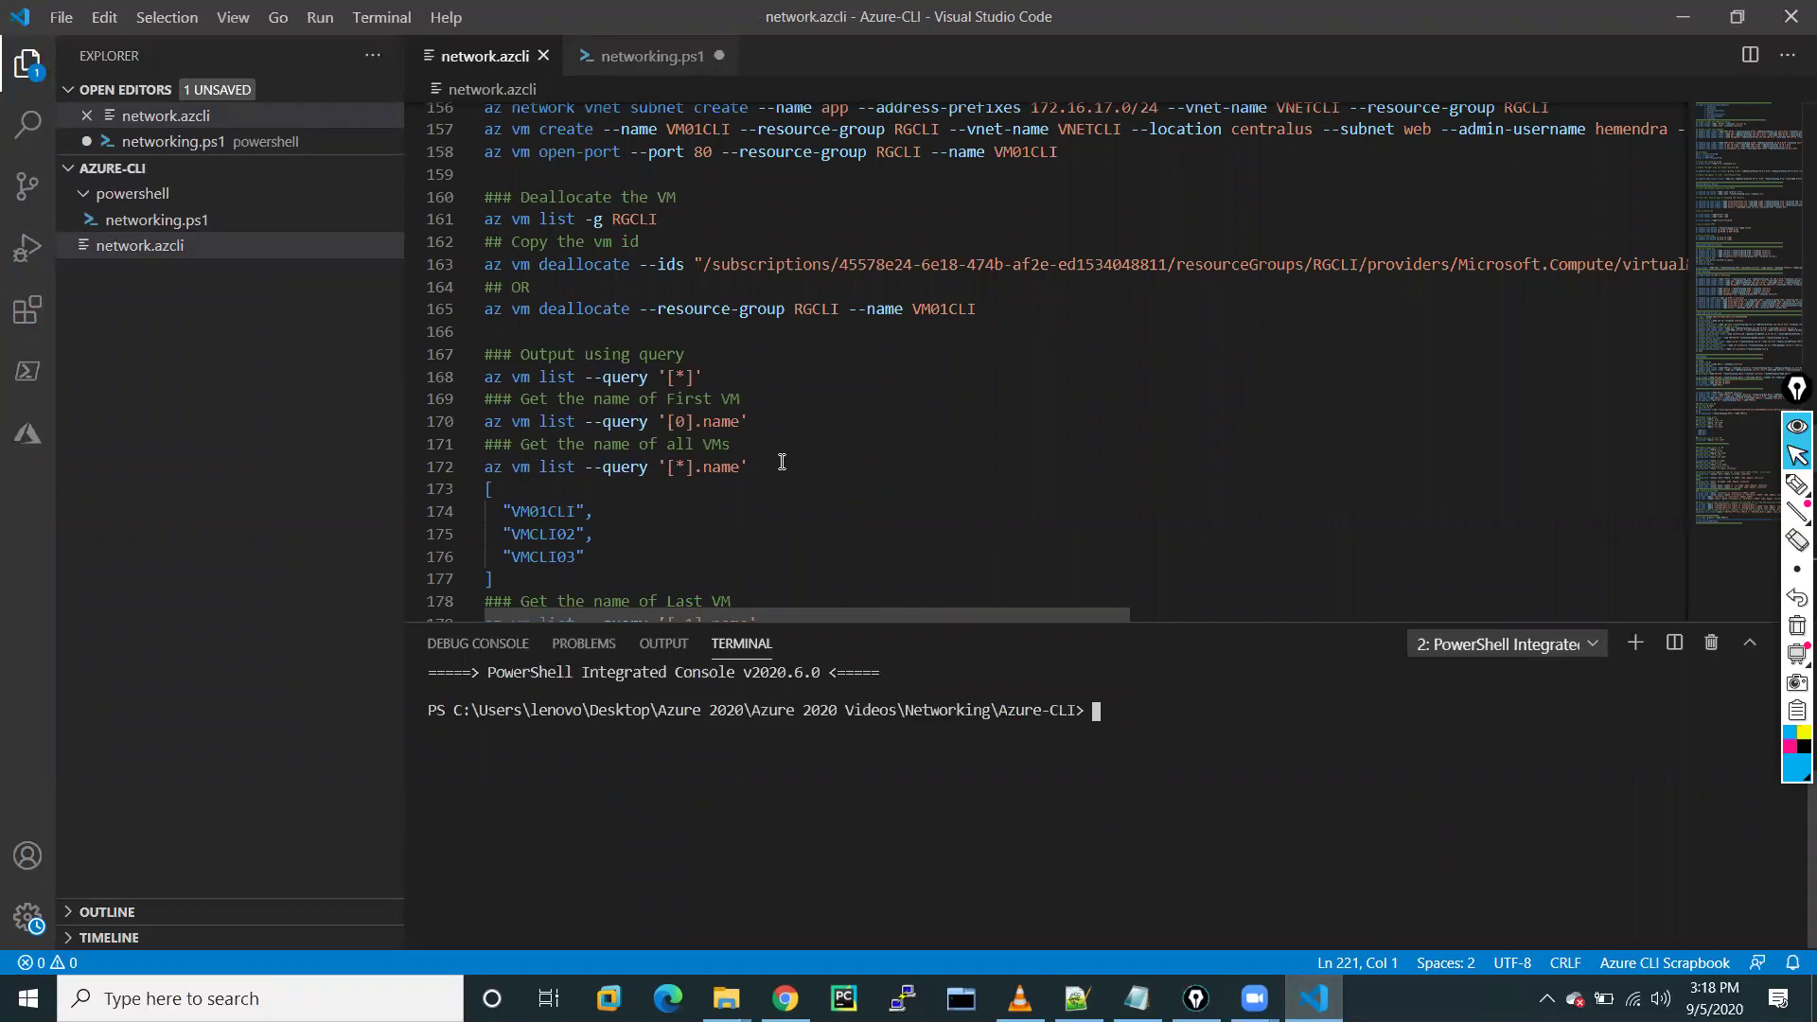
scroll(782, 461, up, 20)
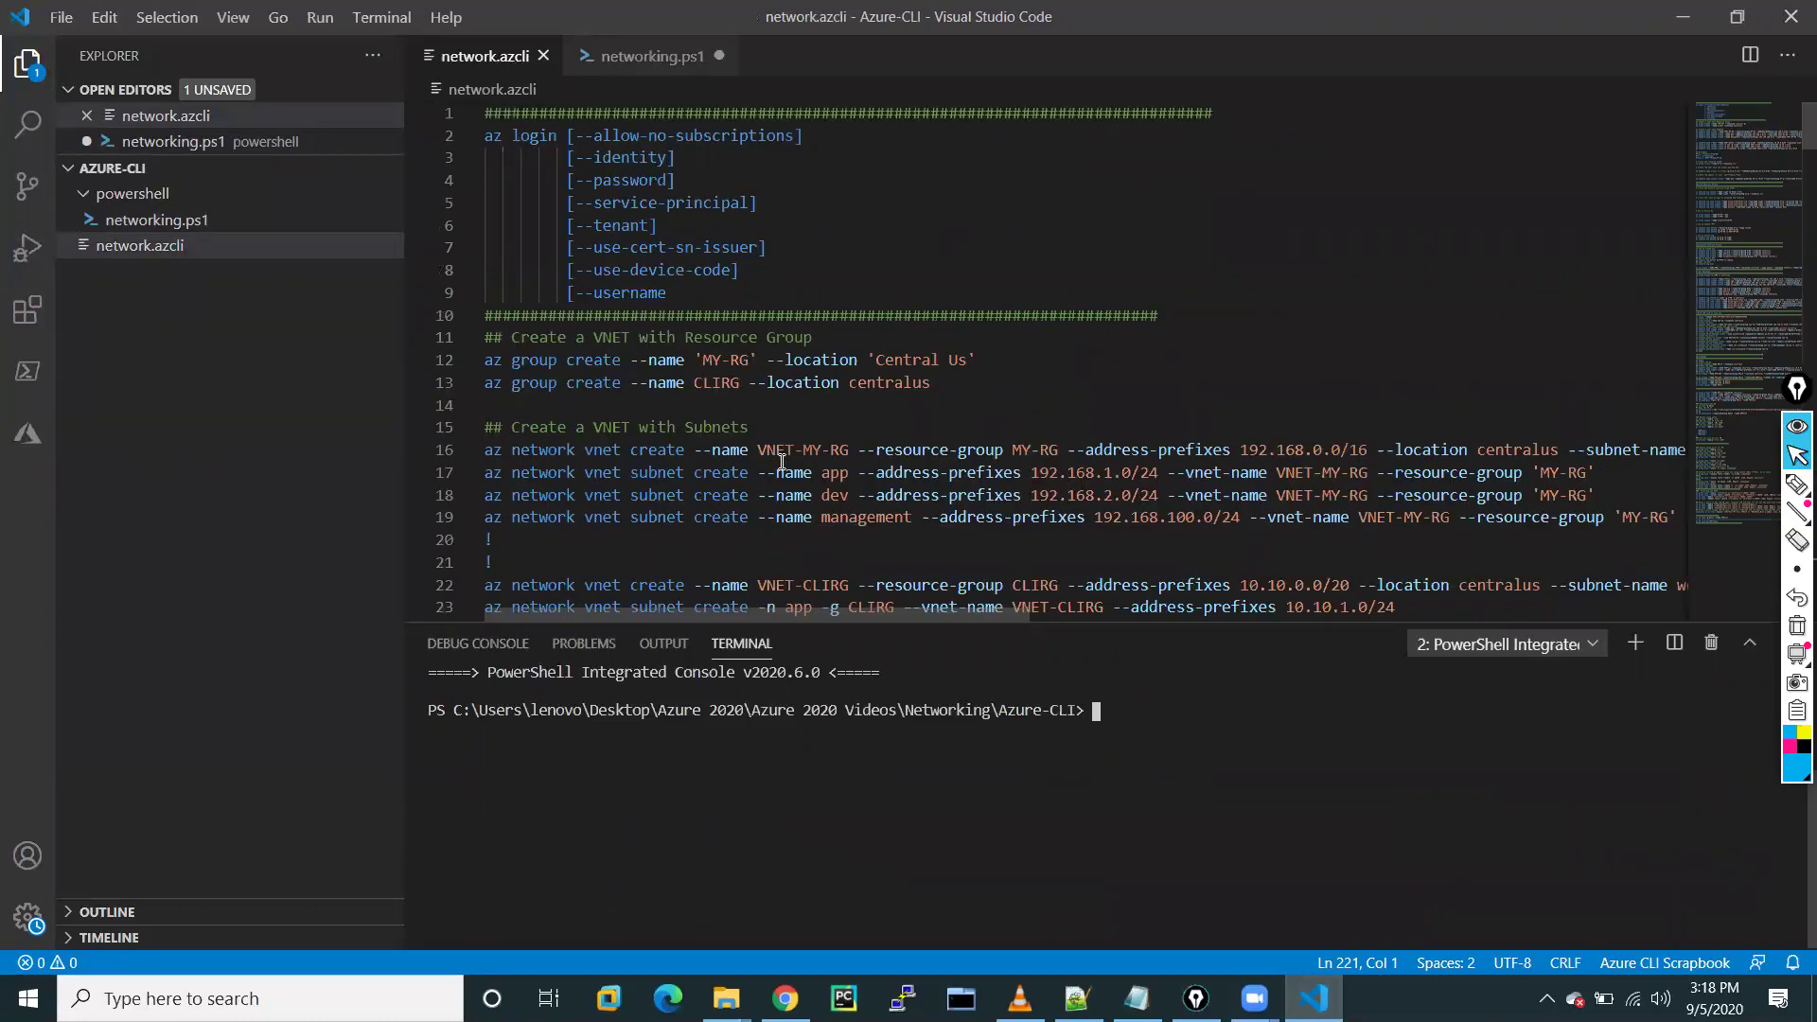
scroll(782, 461, down, 20)
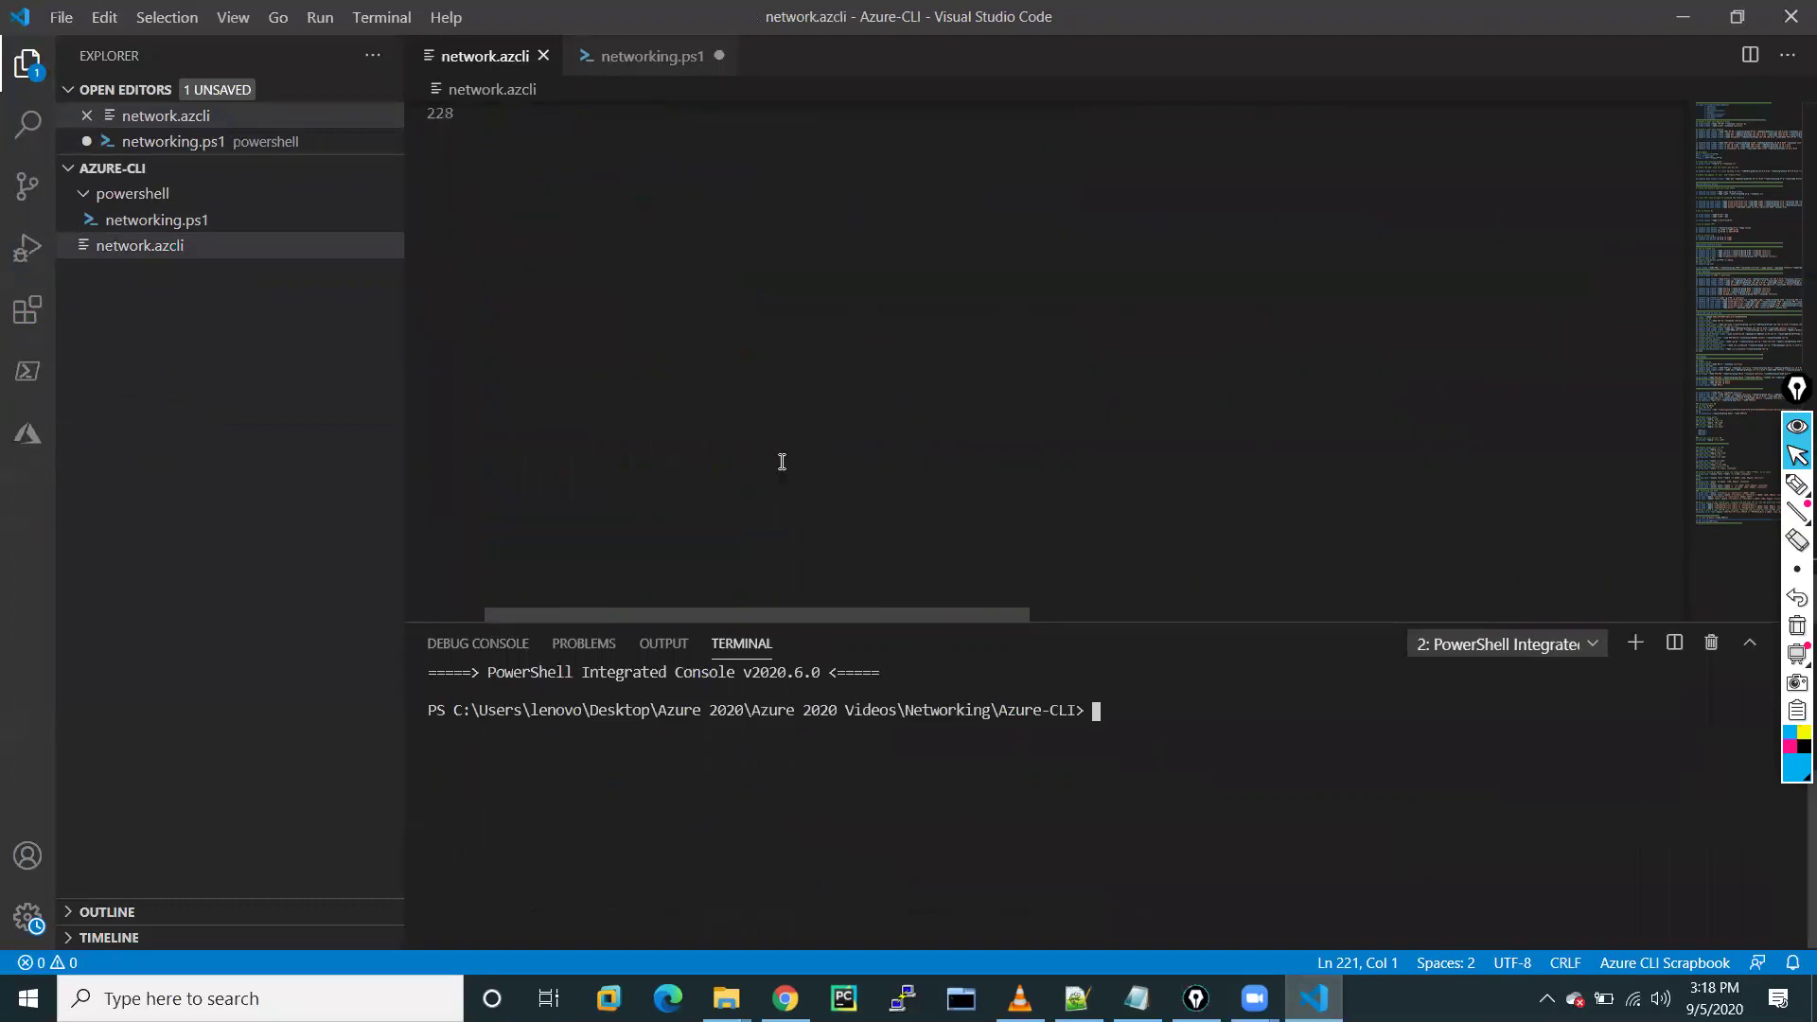
text(az login)
key(Return)
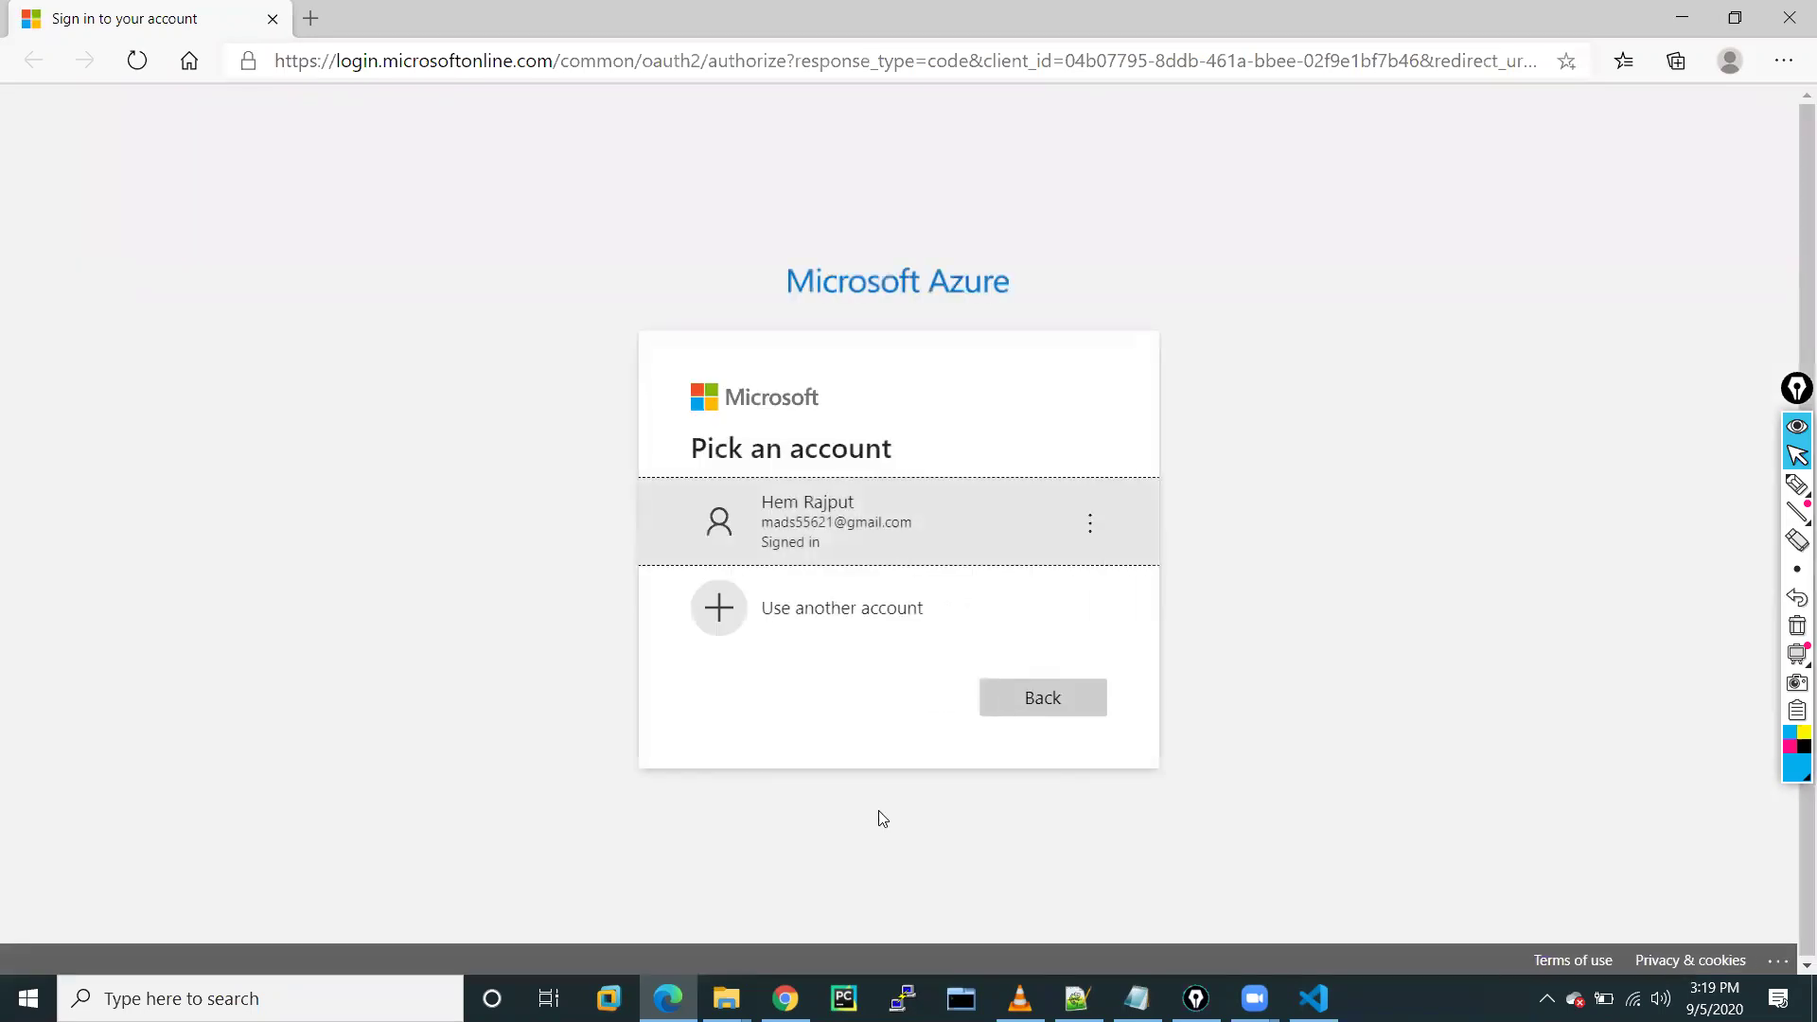
Choose another account, replace the prefilled e-mail with that account's address, and submit it
click(806, 626)
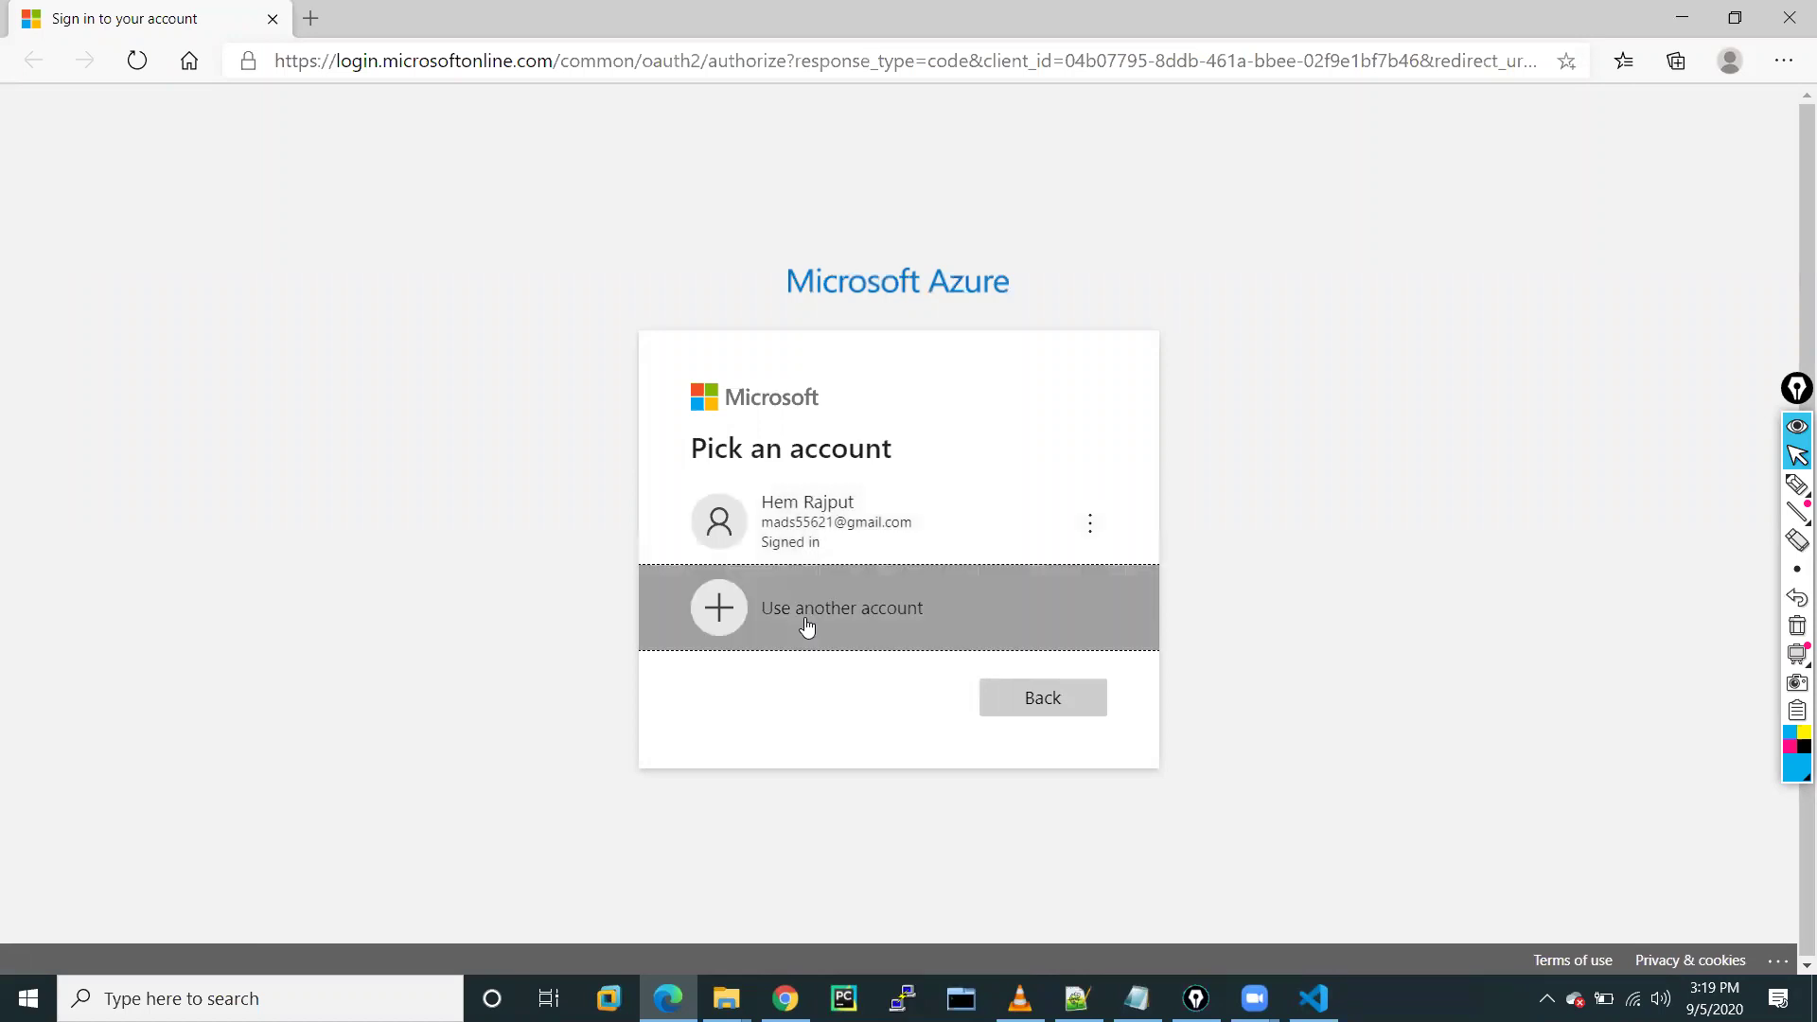
click(740, 494)
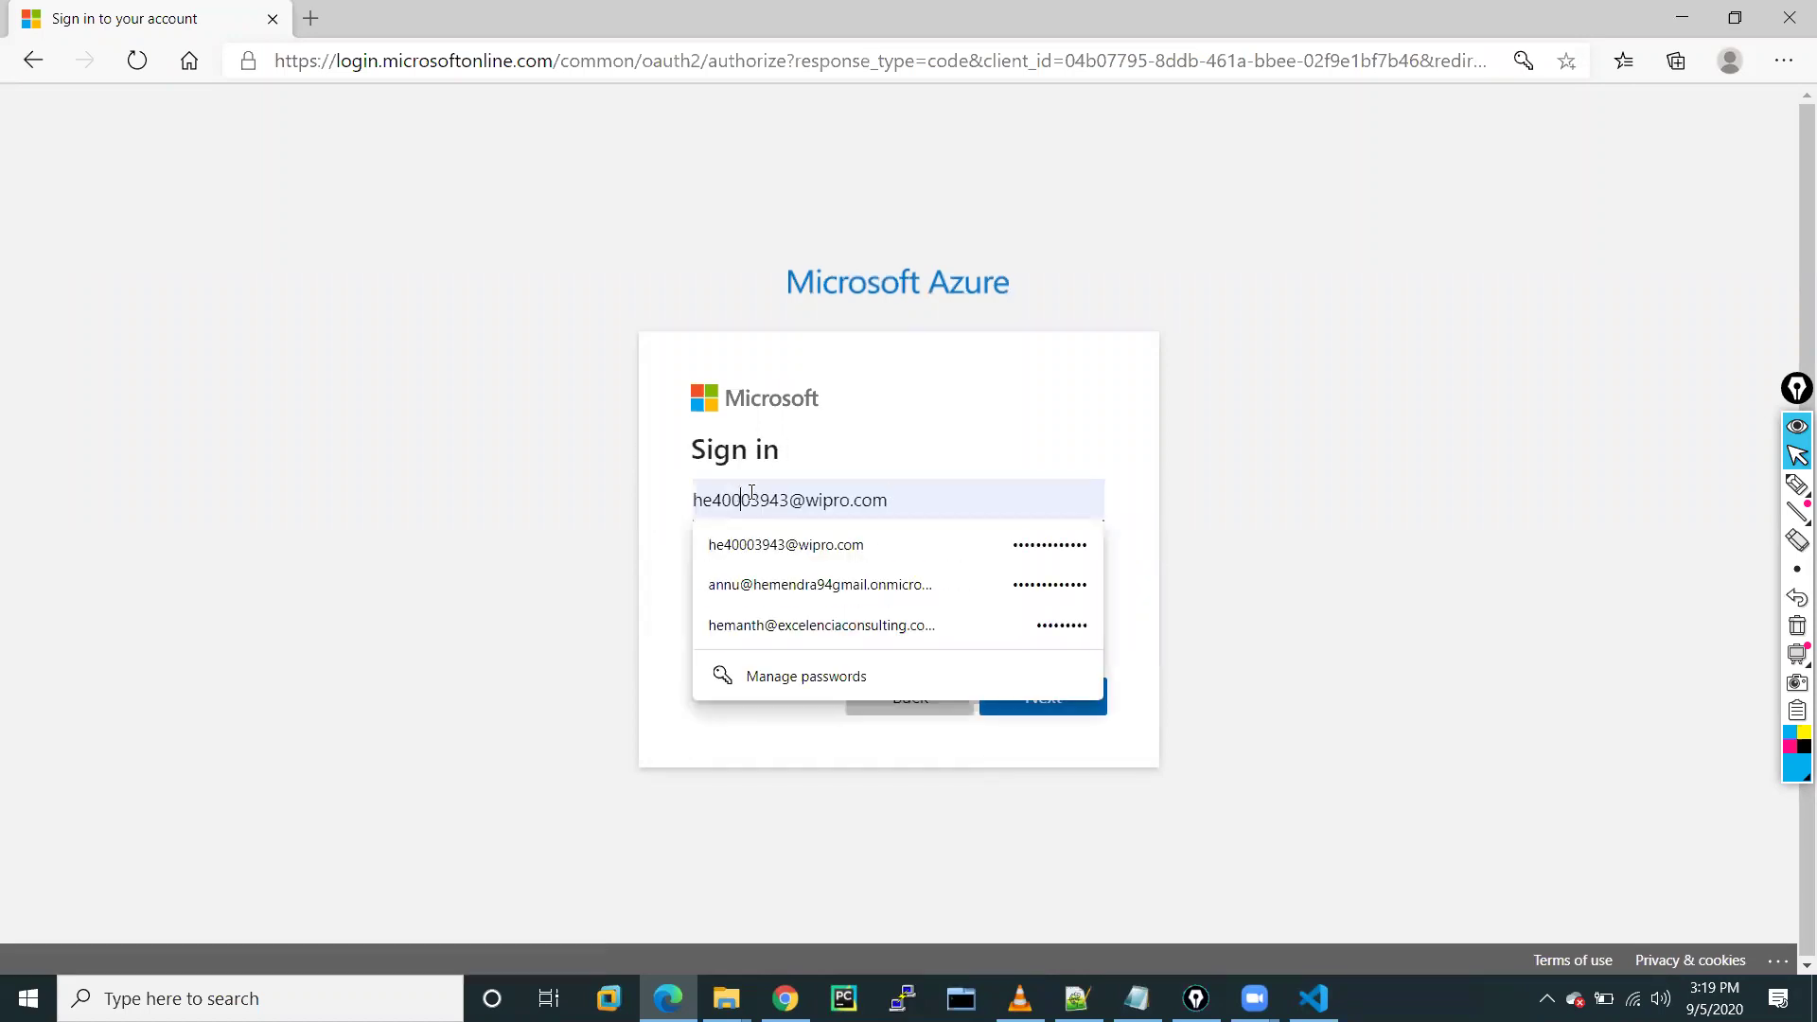
drag(926, 485, 697, 495)
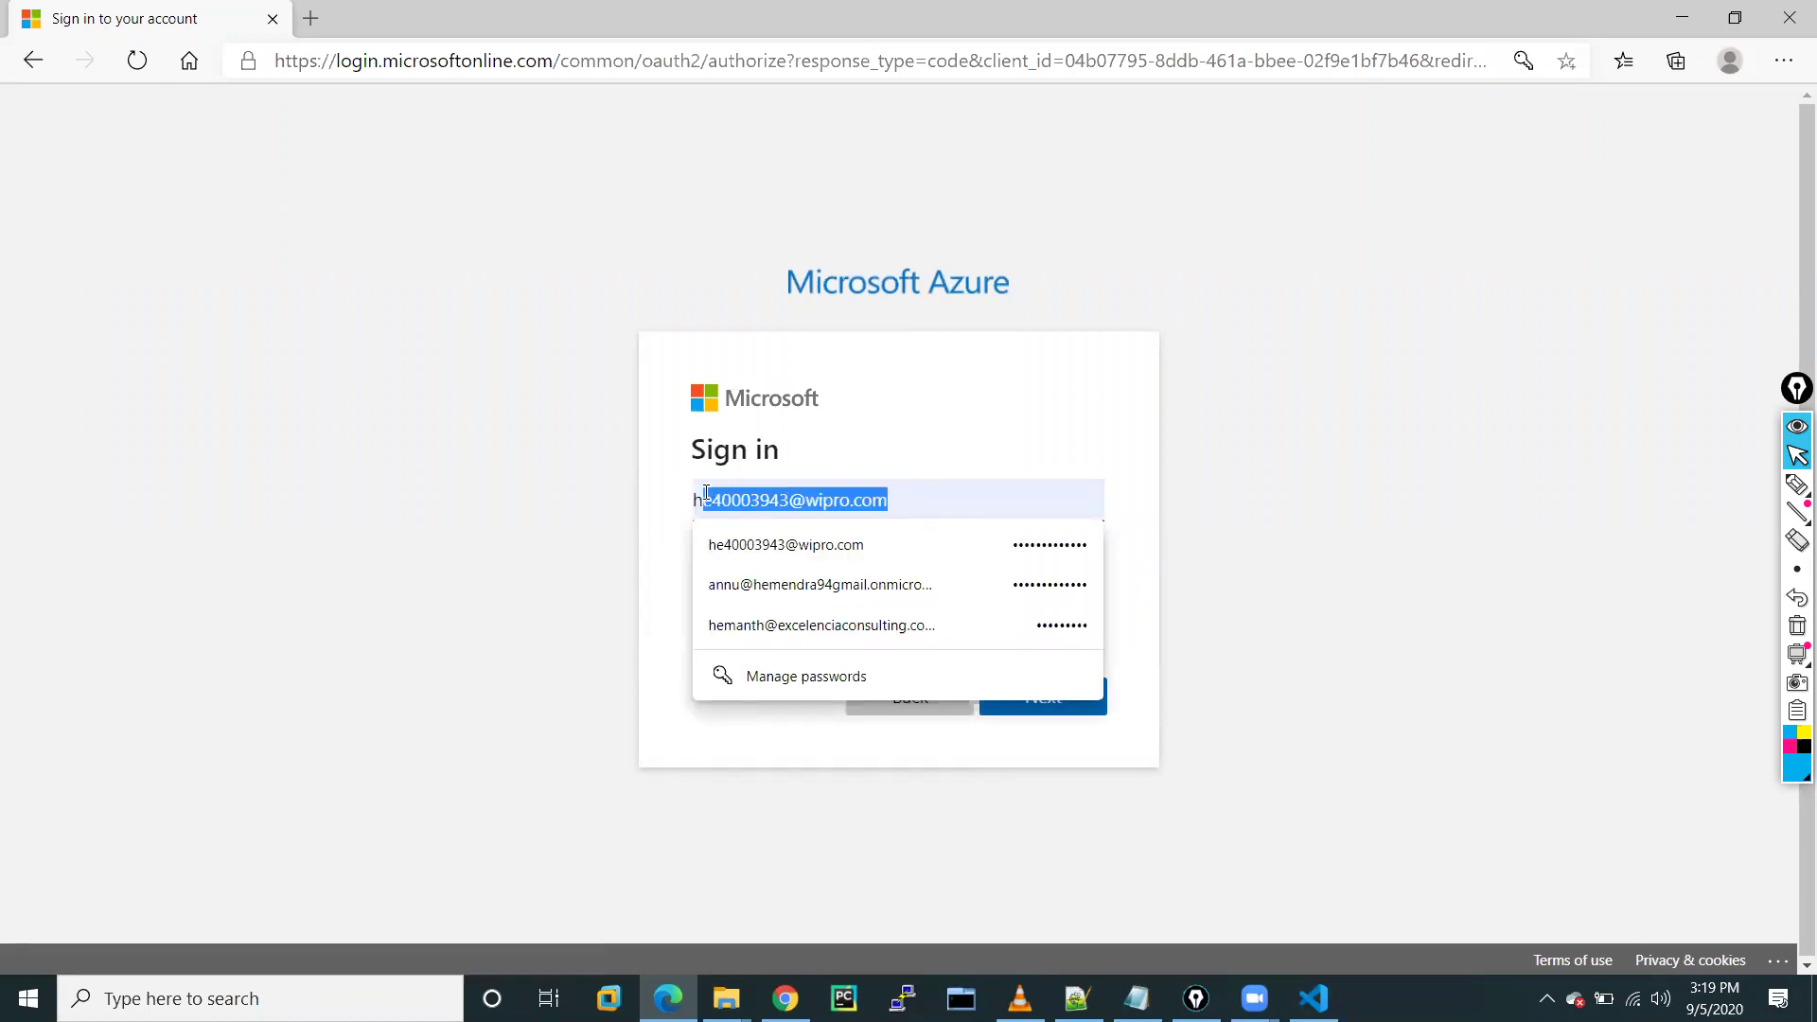
key(BackSpace)
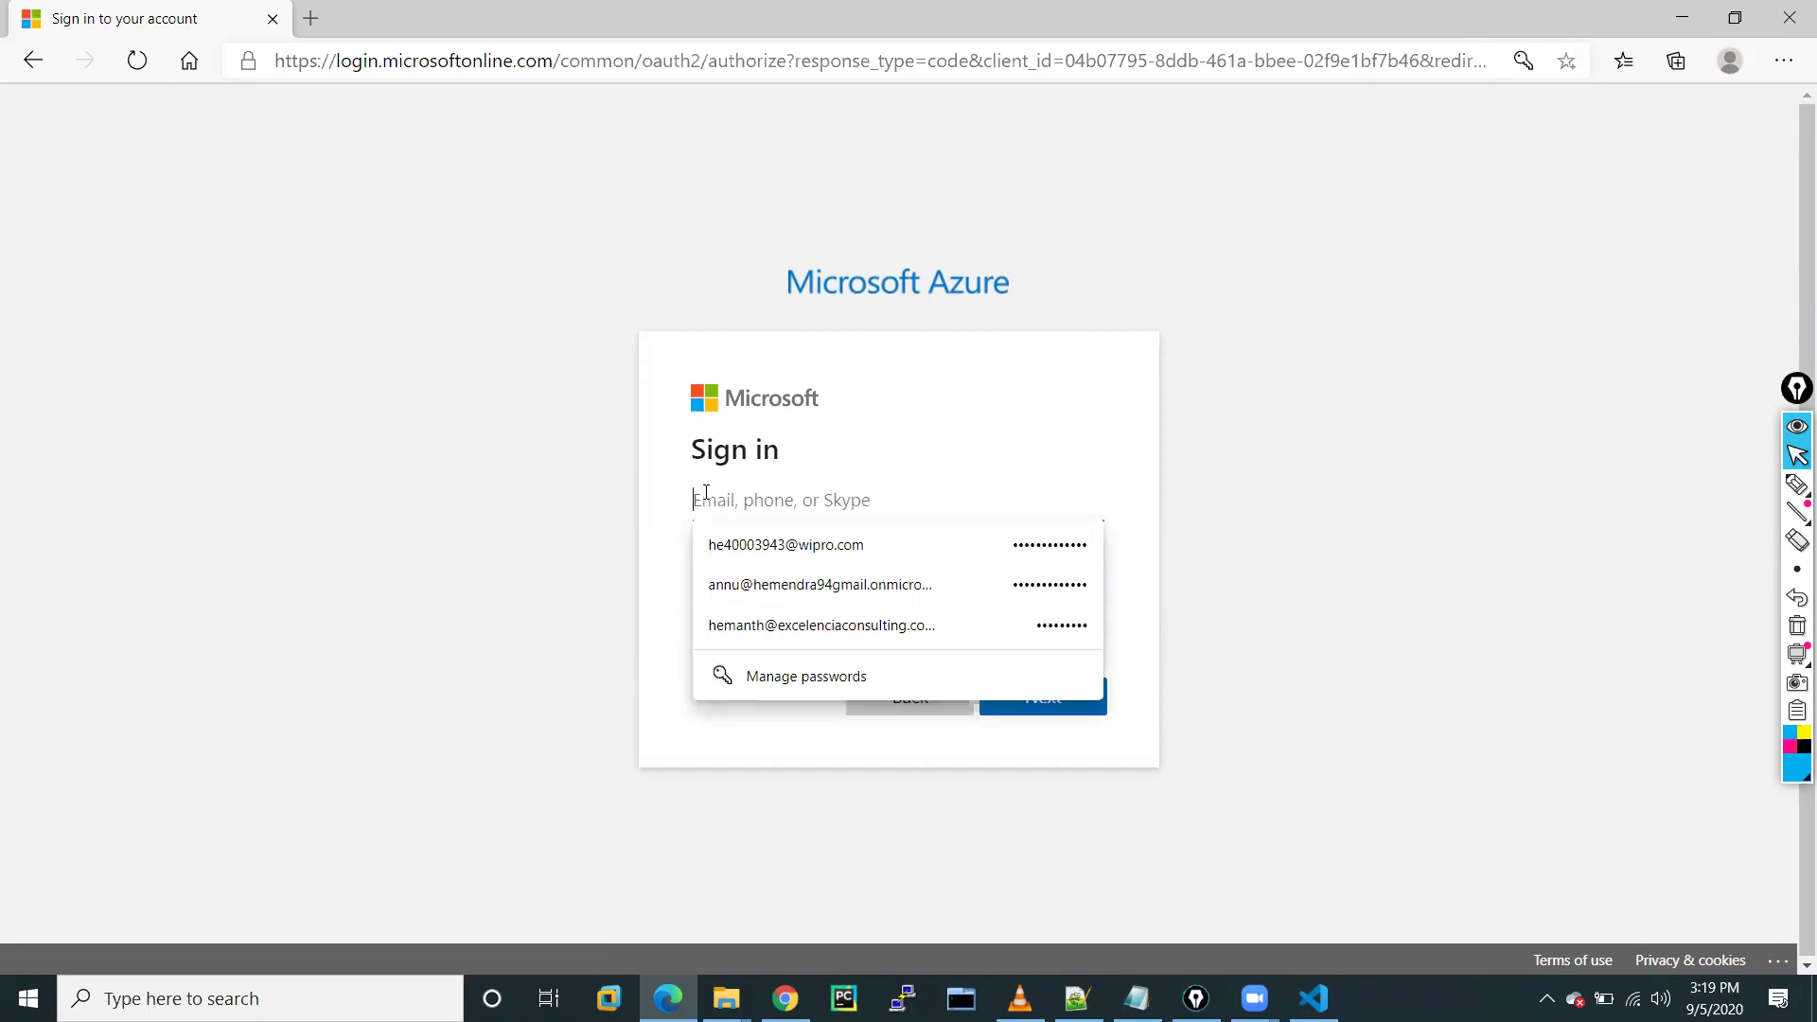
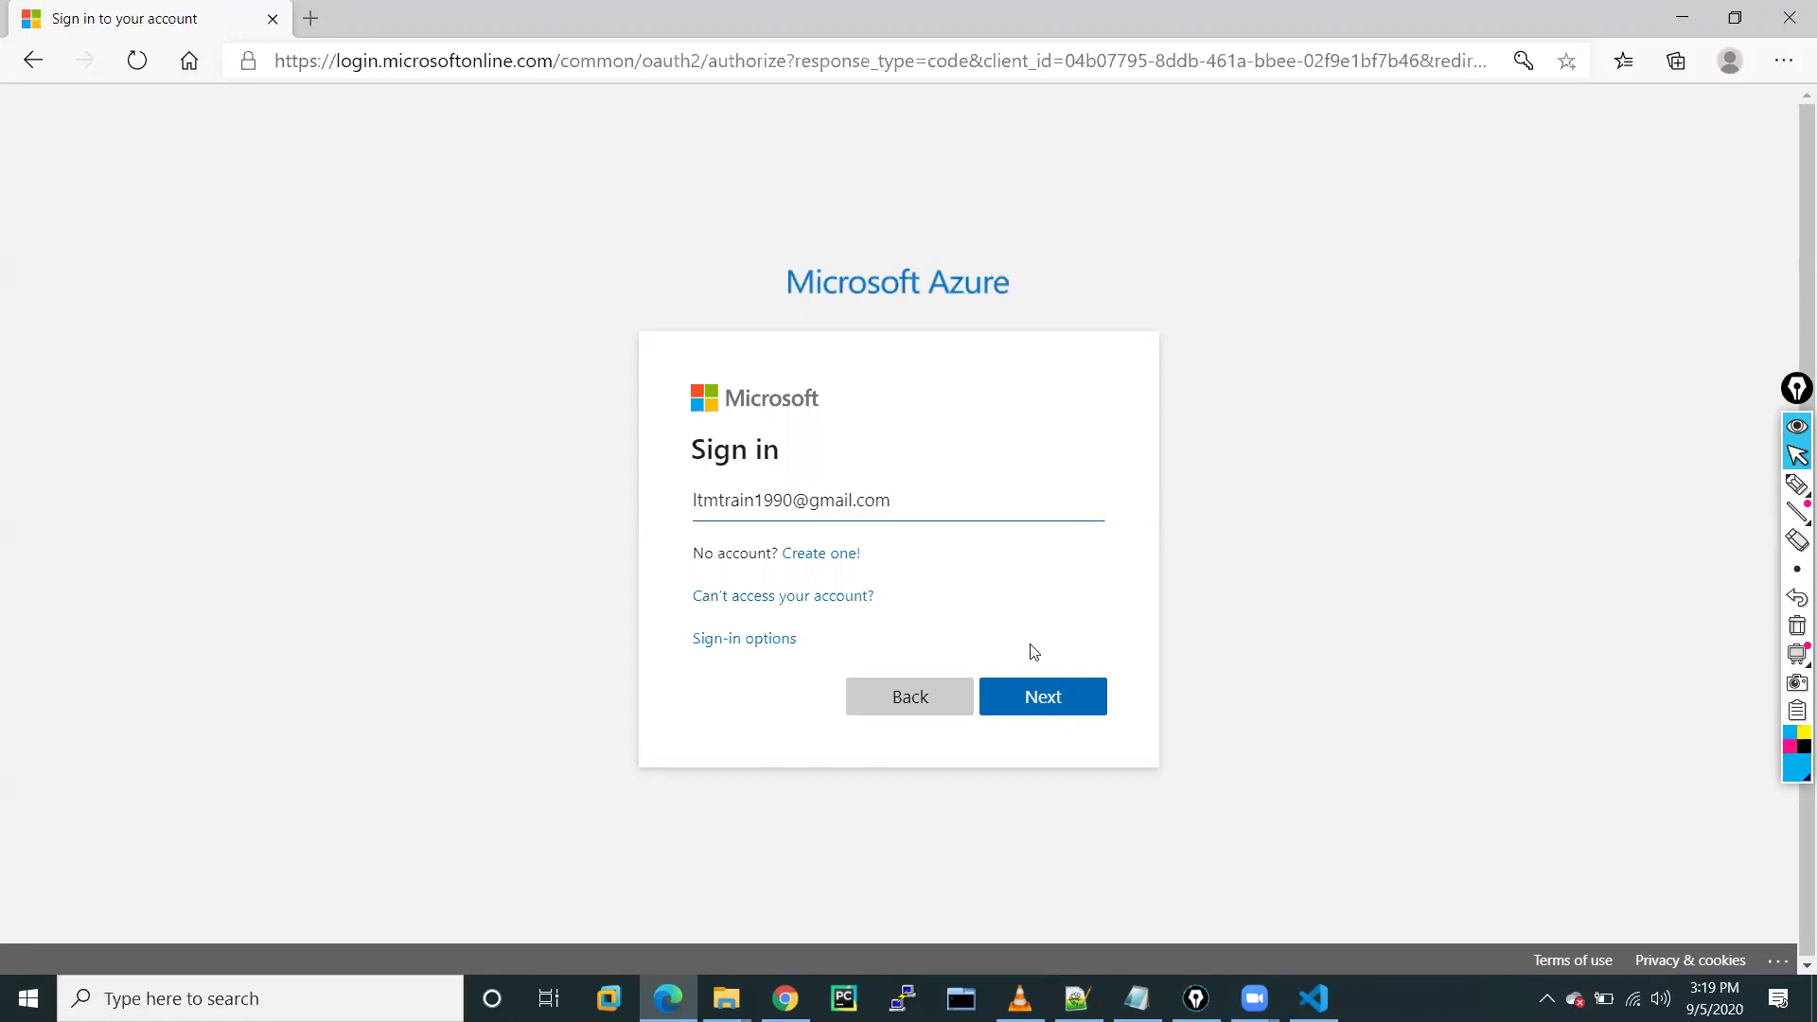
click(1077, 717)
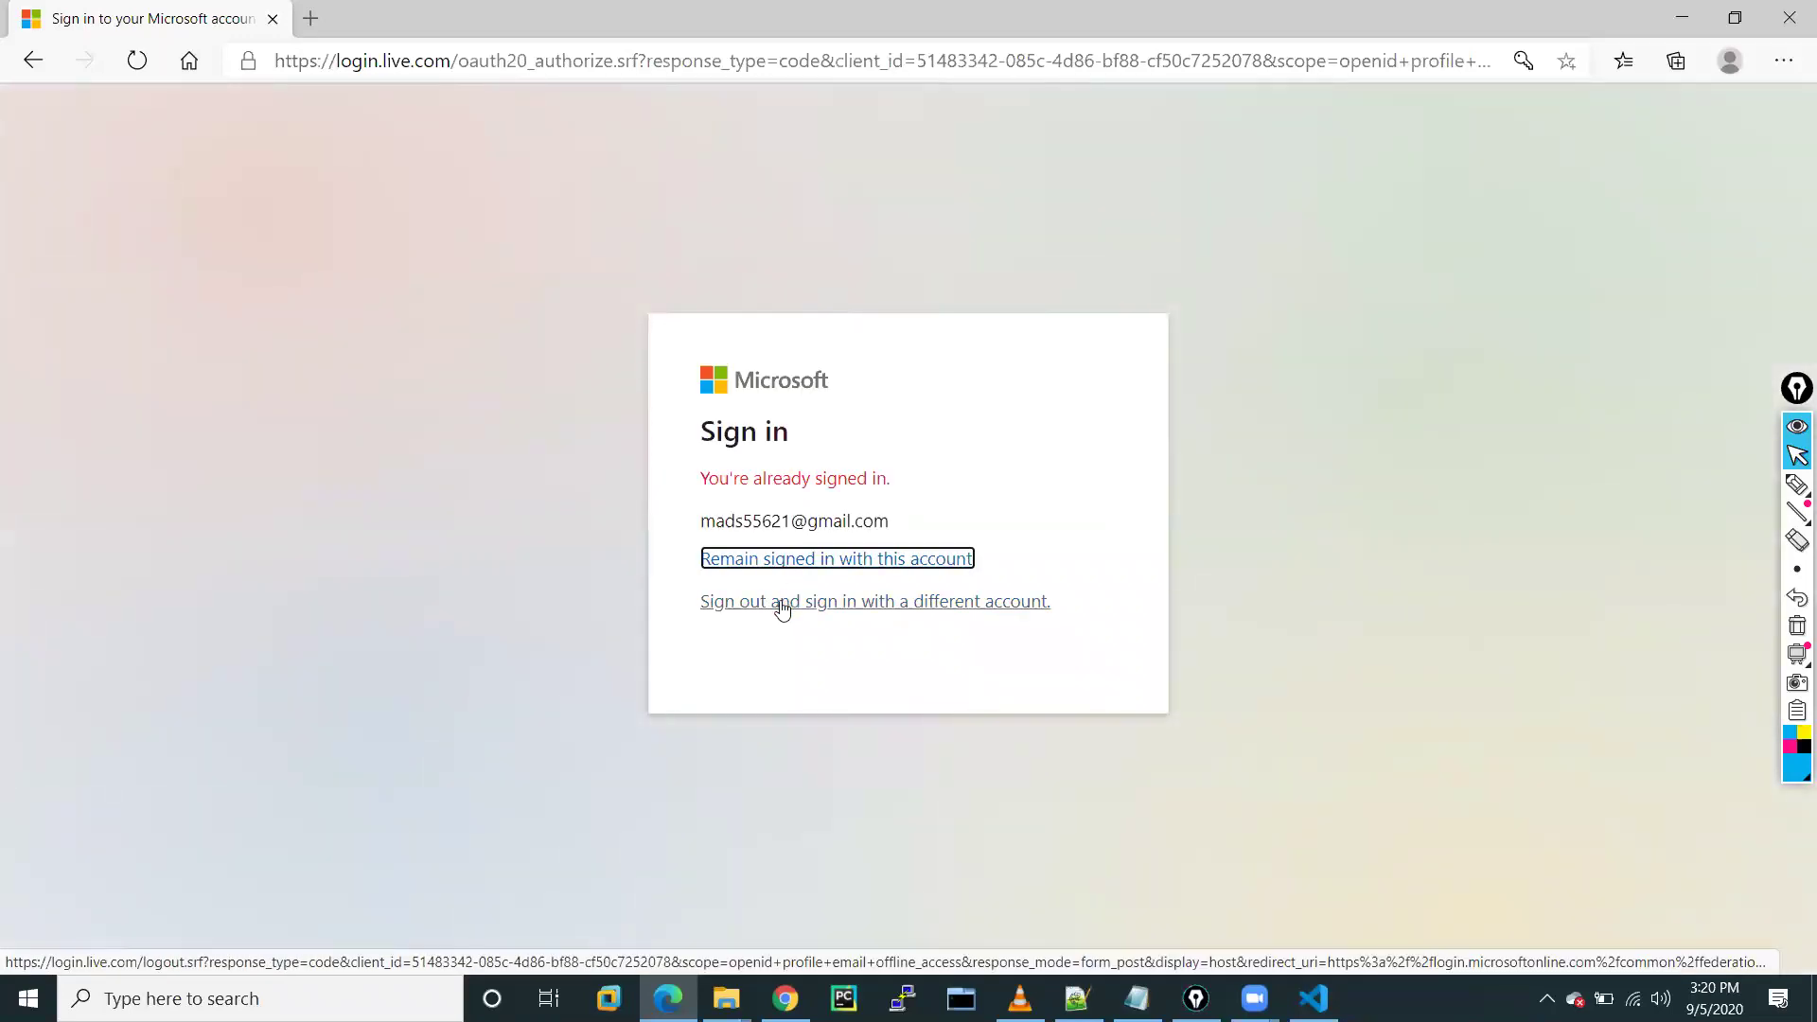
Switch accounts and sign in with the account password, re-entering it after the first attempt
click(781, 610)
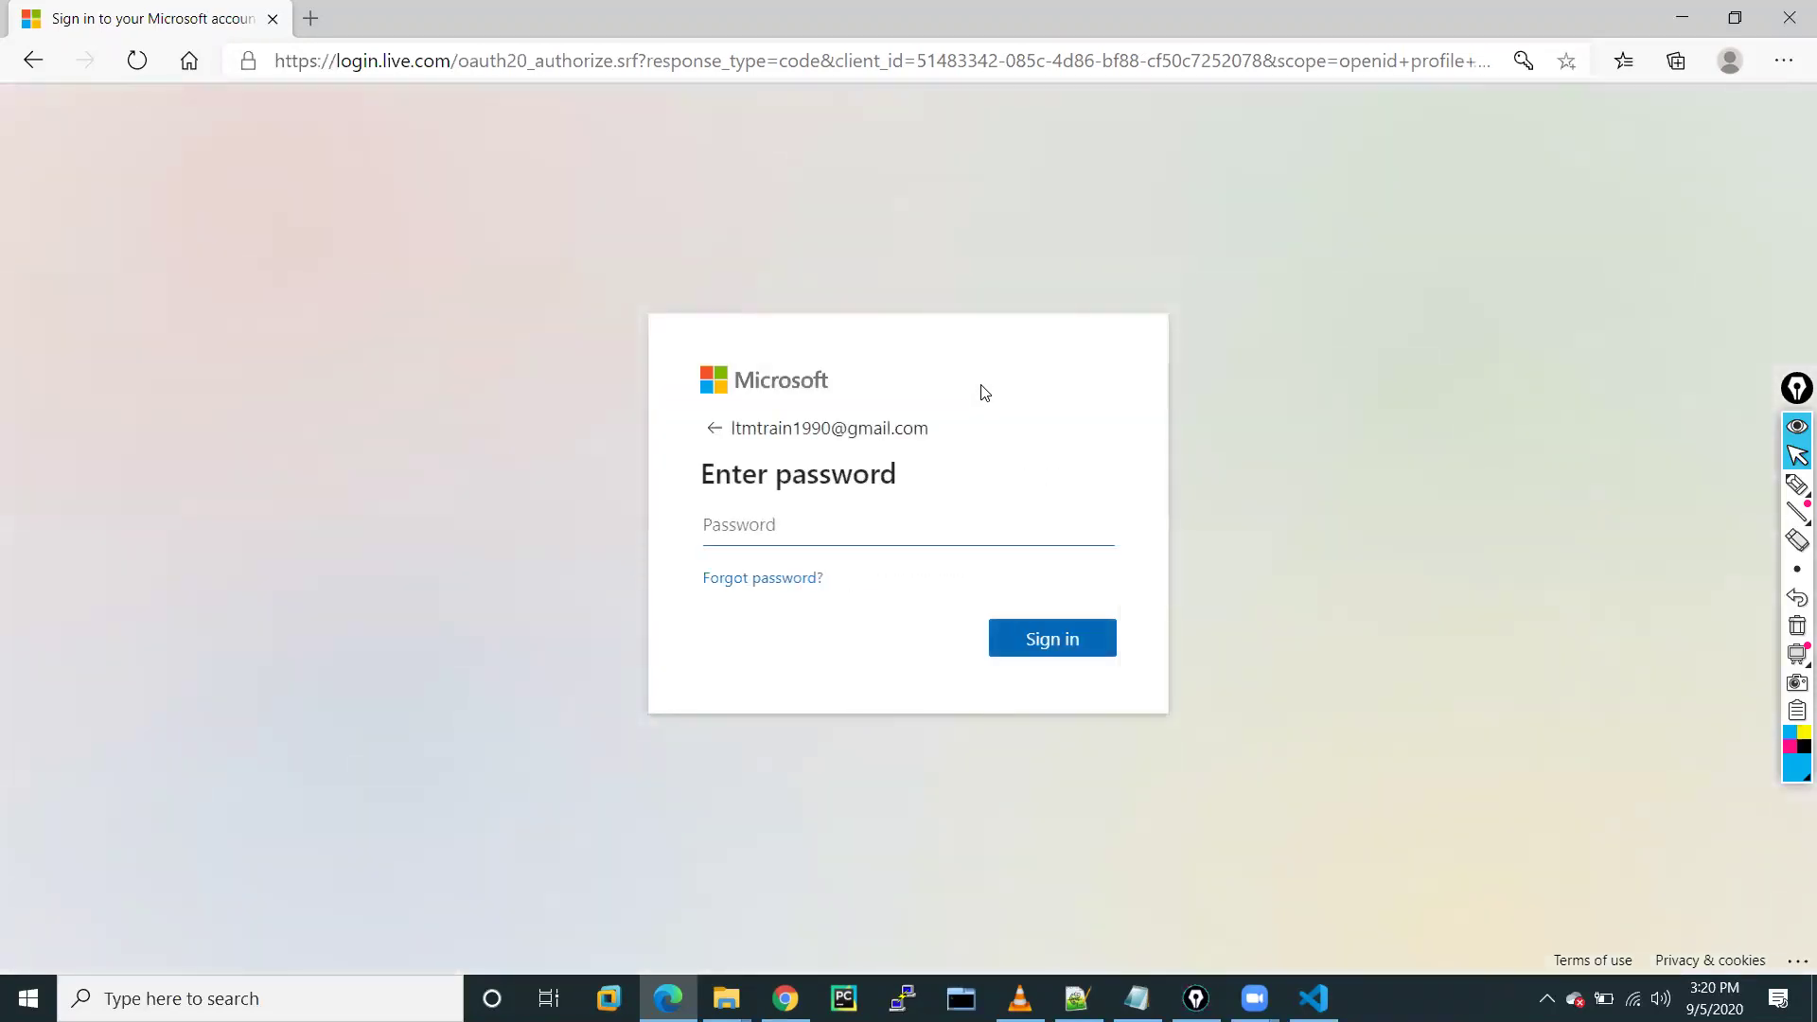
click(788, 523)
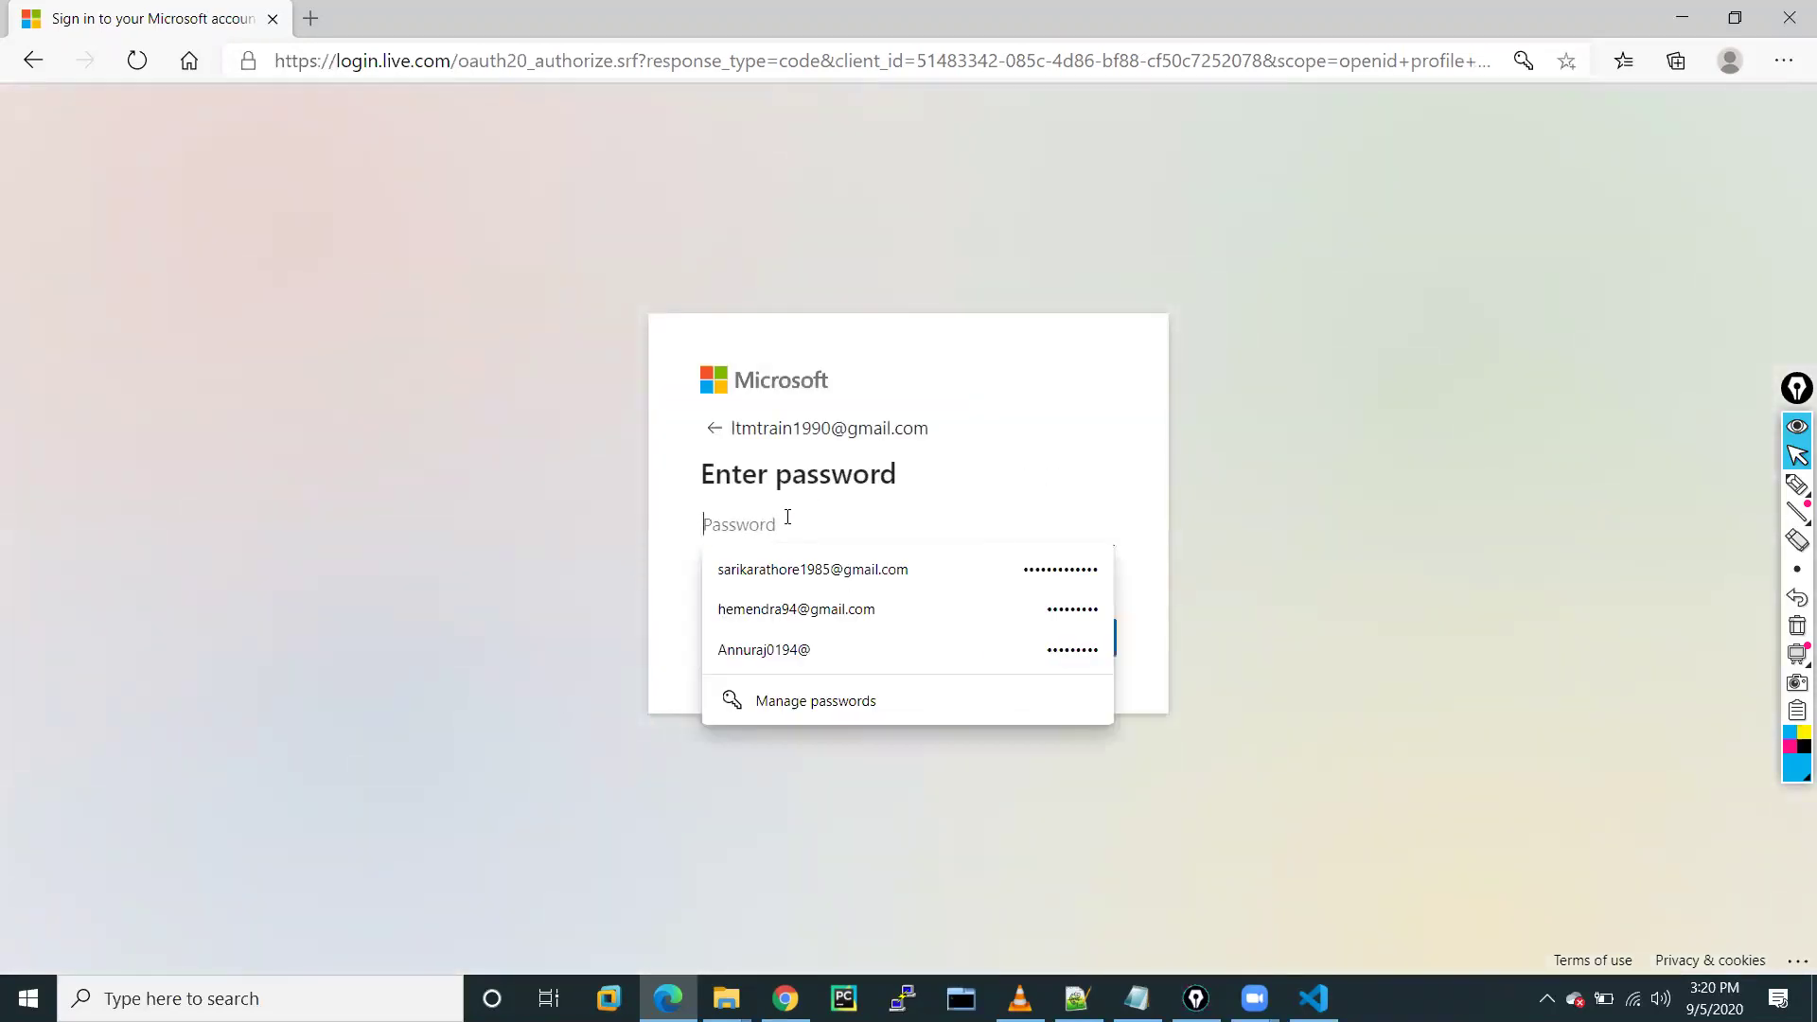
text(•••)
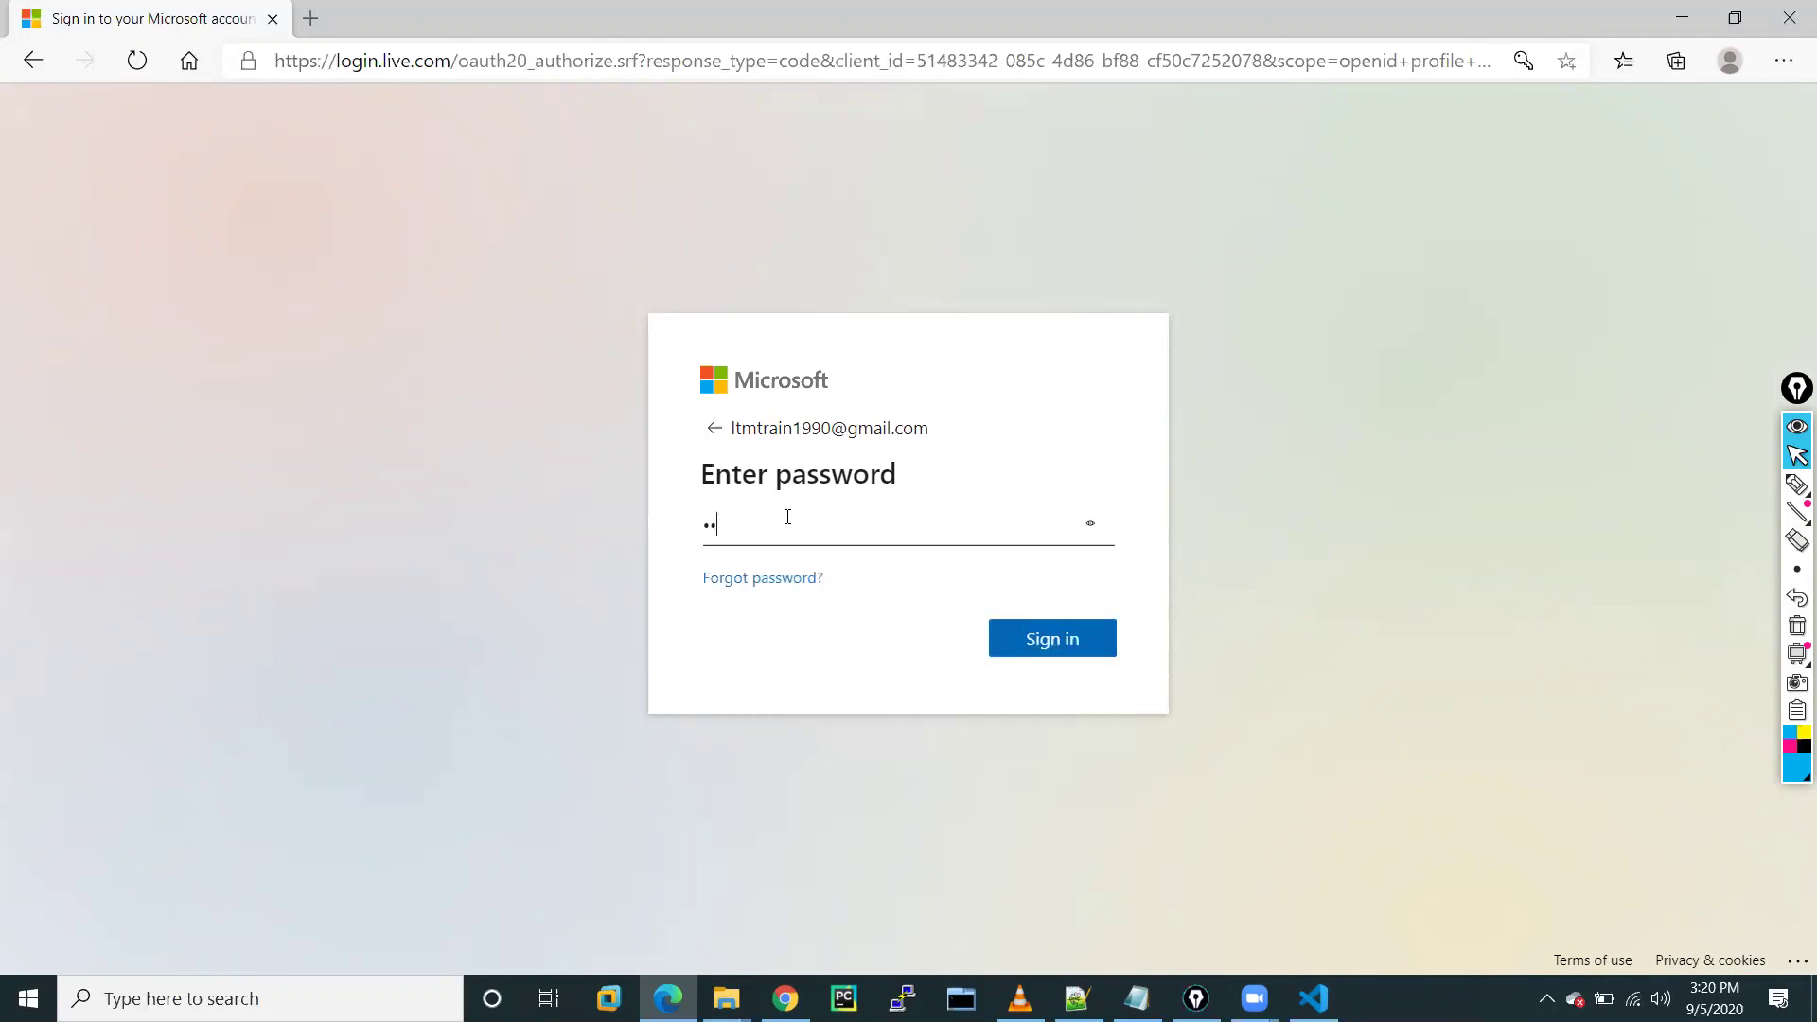
text(••••••••••••)
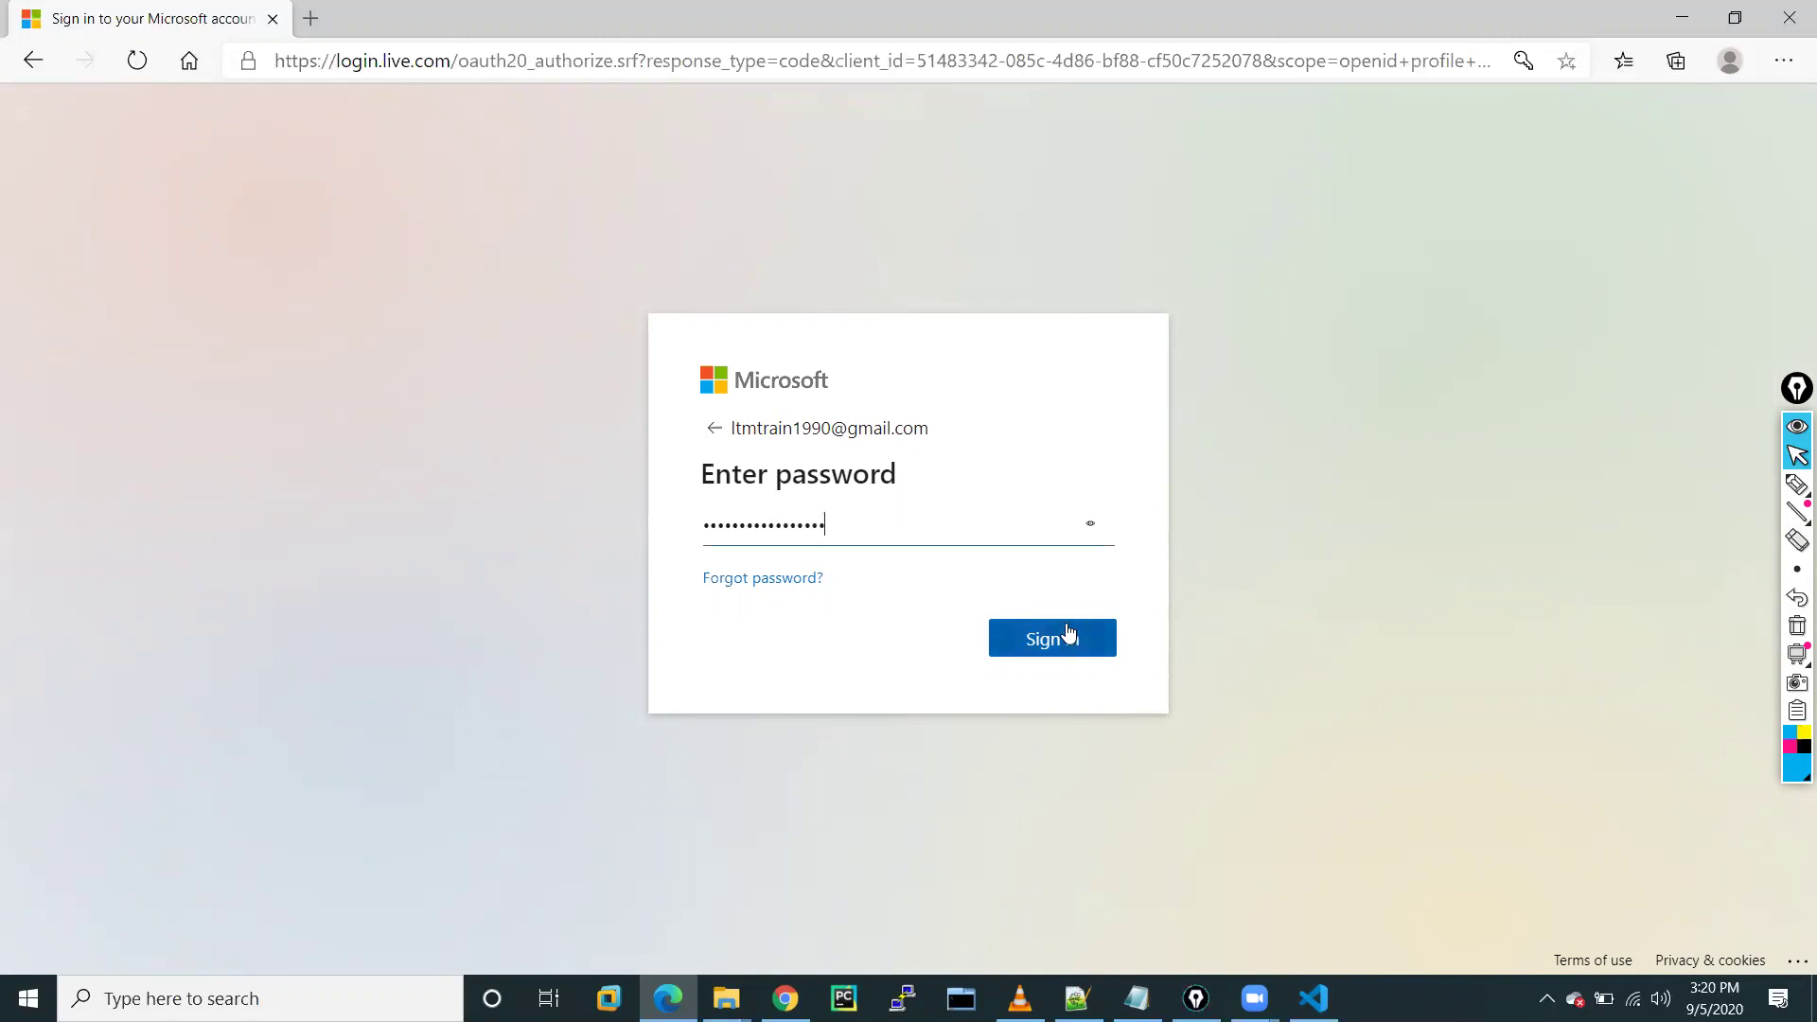
click(1061, 637)
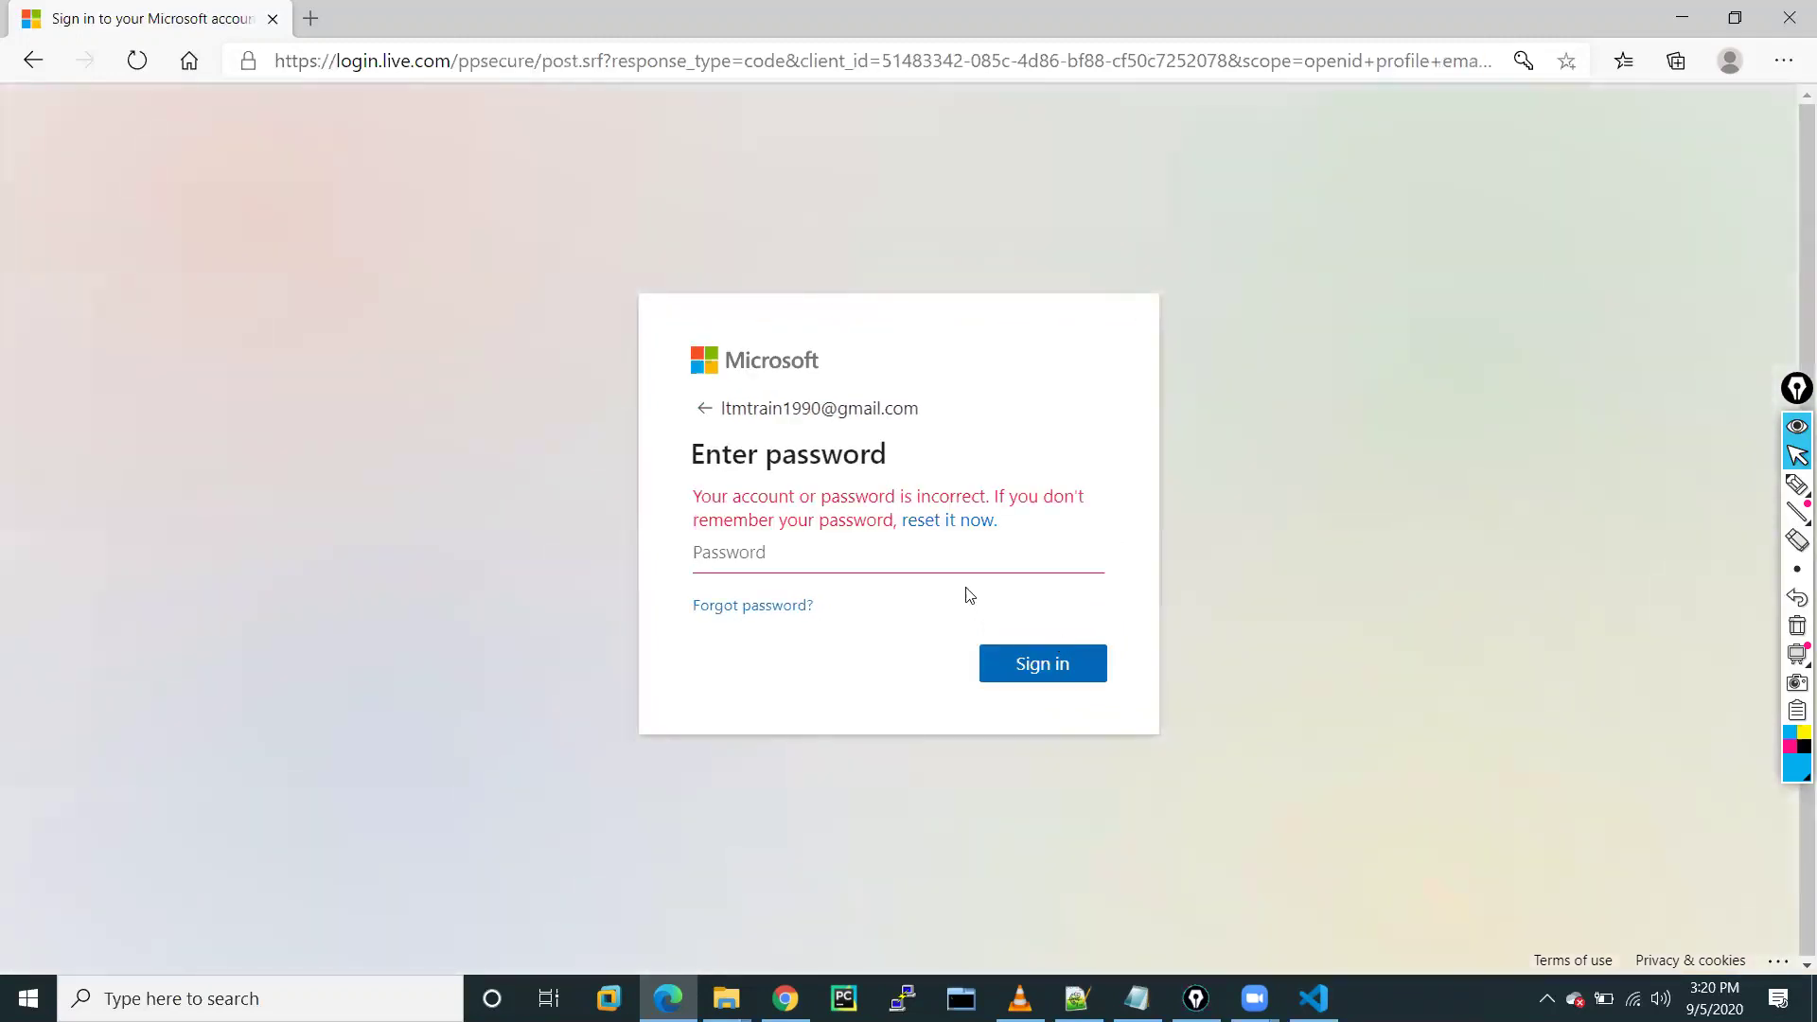
click(784, 557)
click(783, 557)
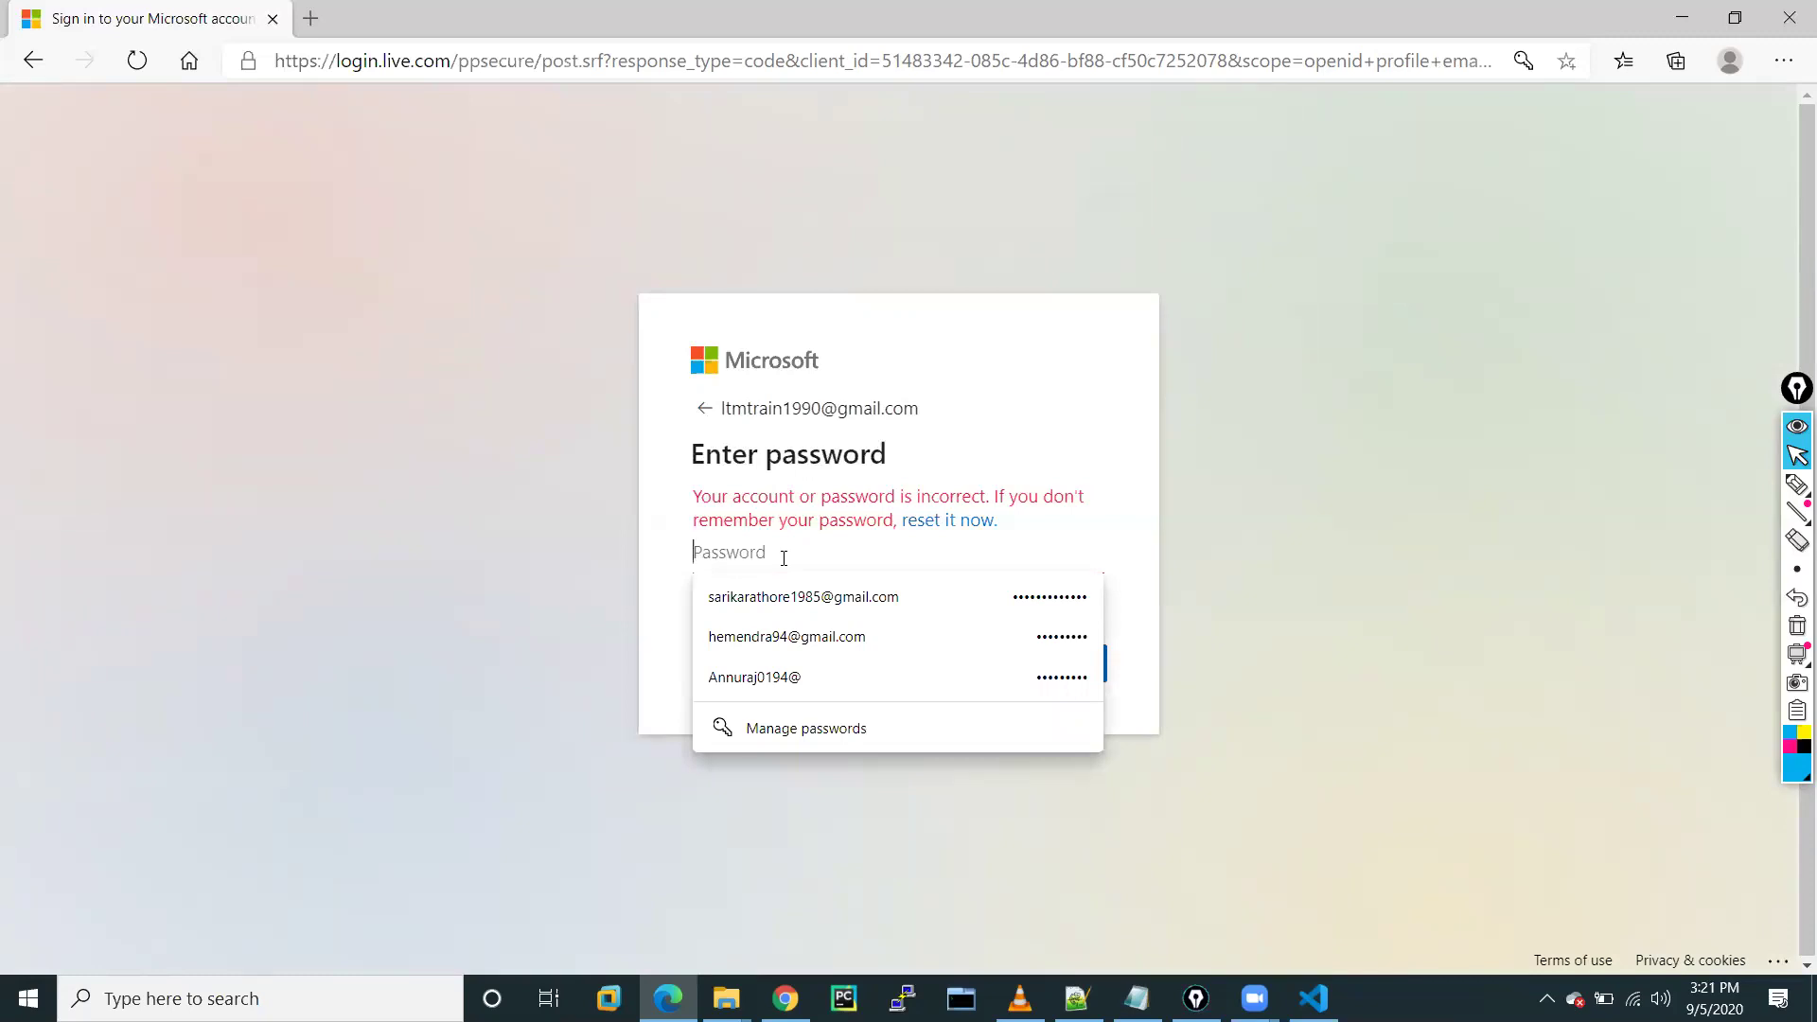
text(•••)
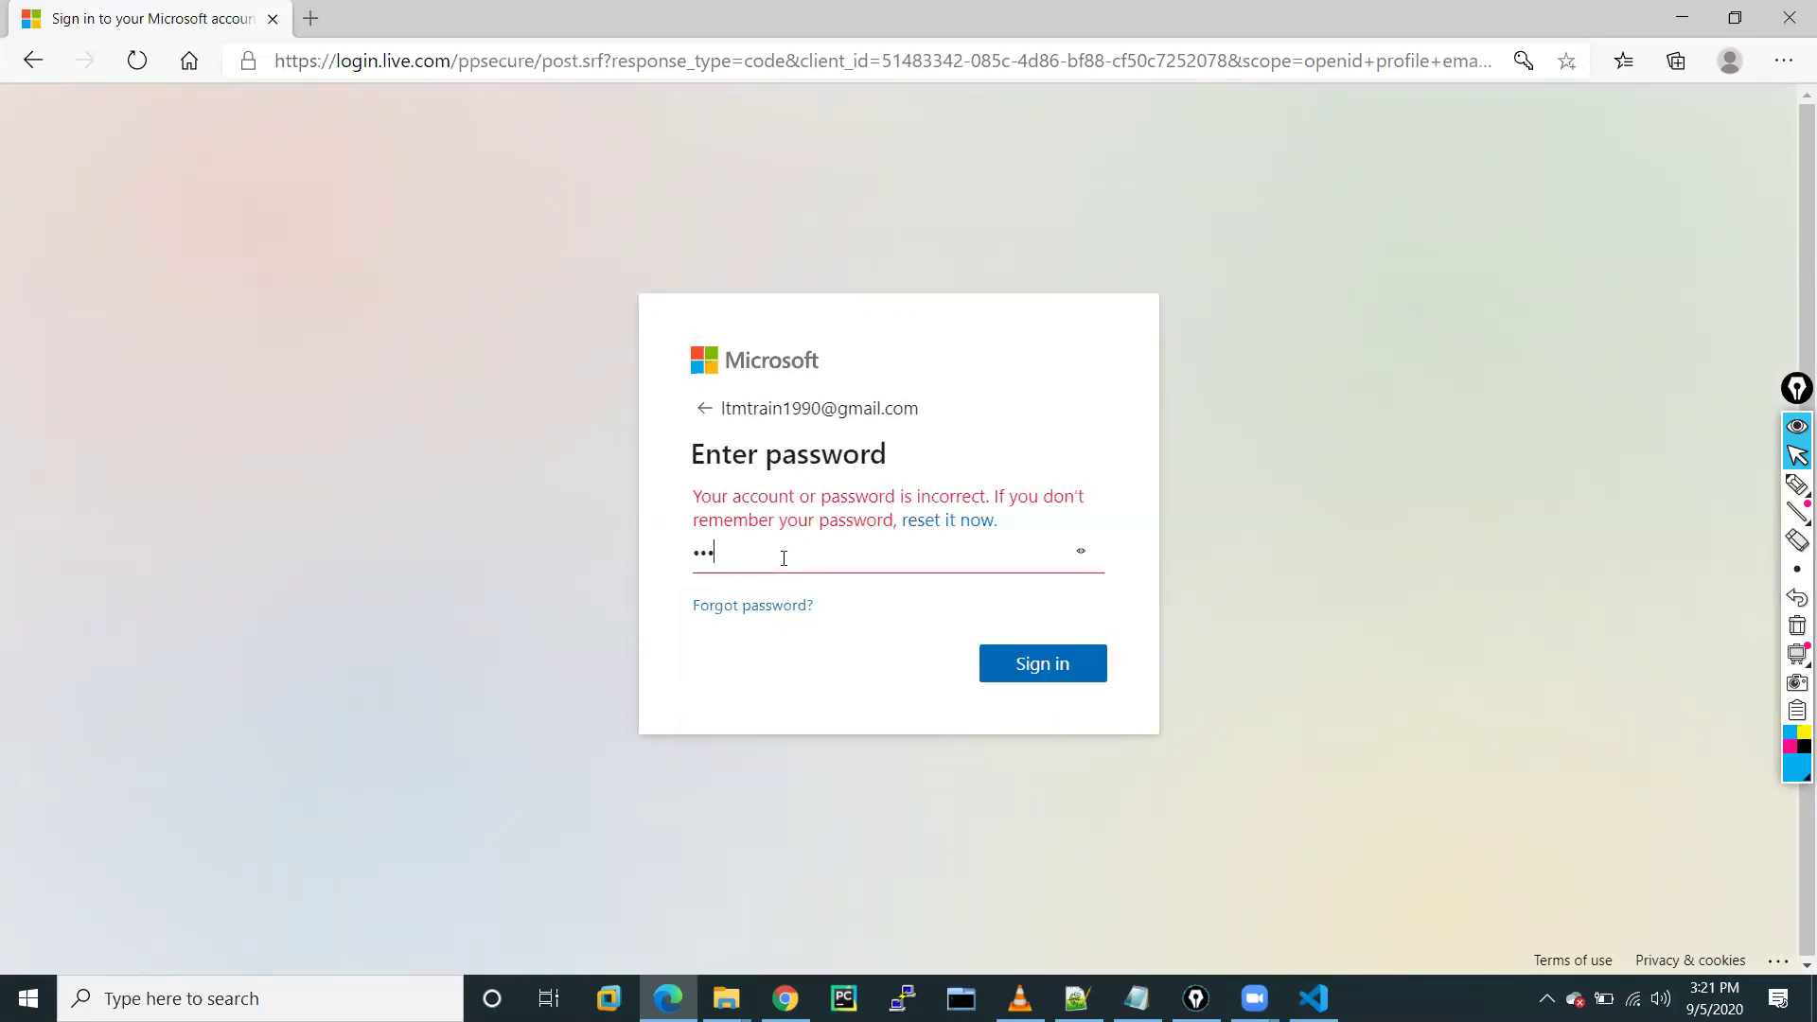
text(••••••••••••••)
click(1067, 680)
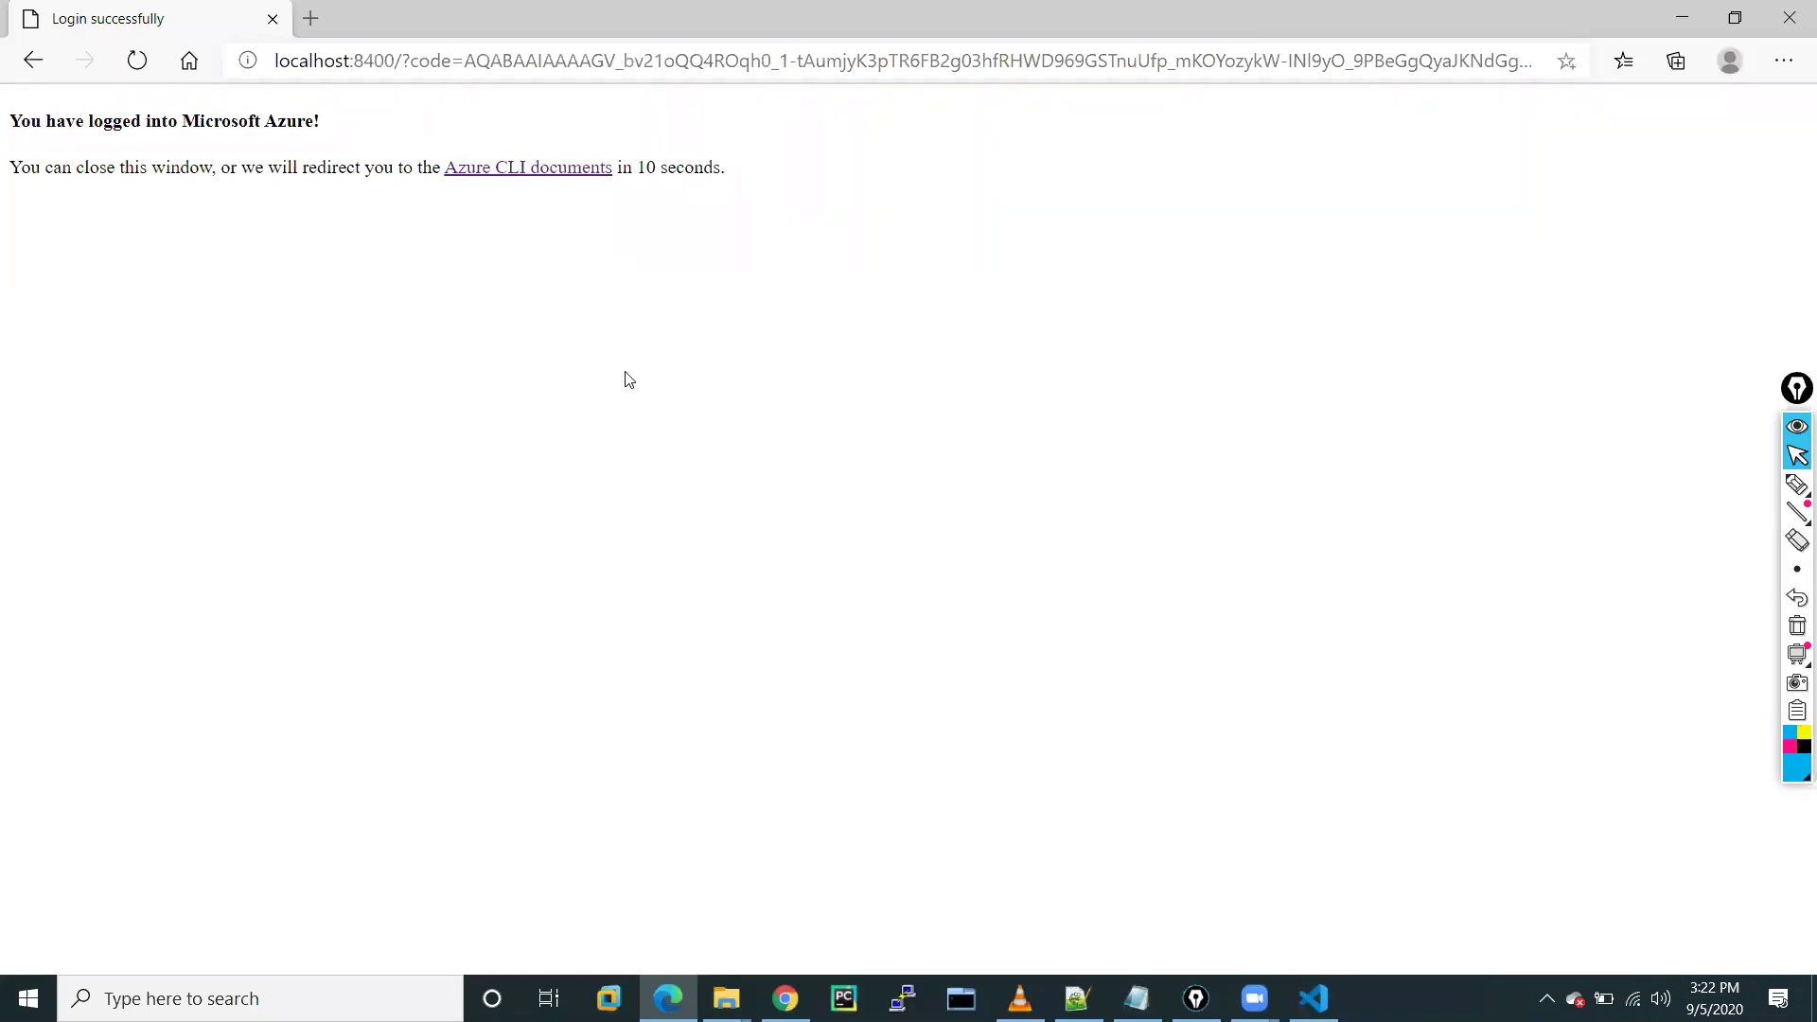
Open the Azure CLI reference for Resource groups > az group create, then switch to the Azure portal
click(528, 174)
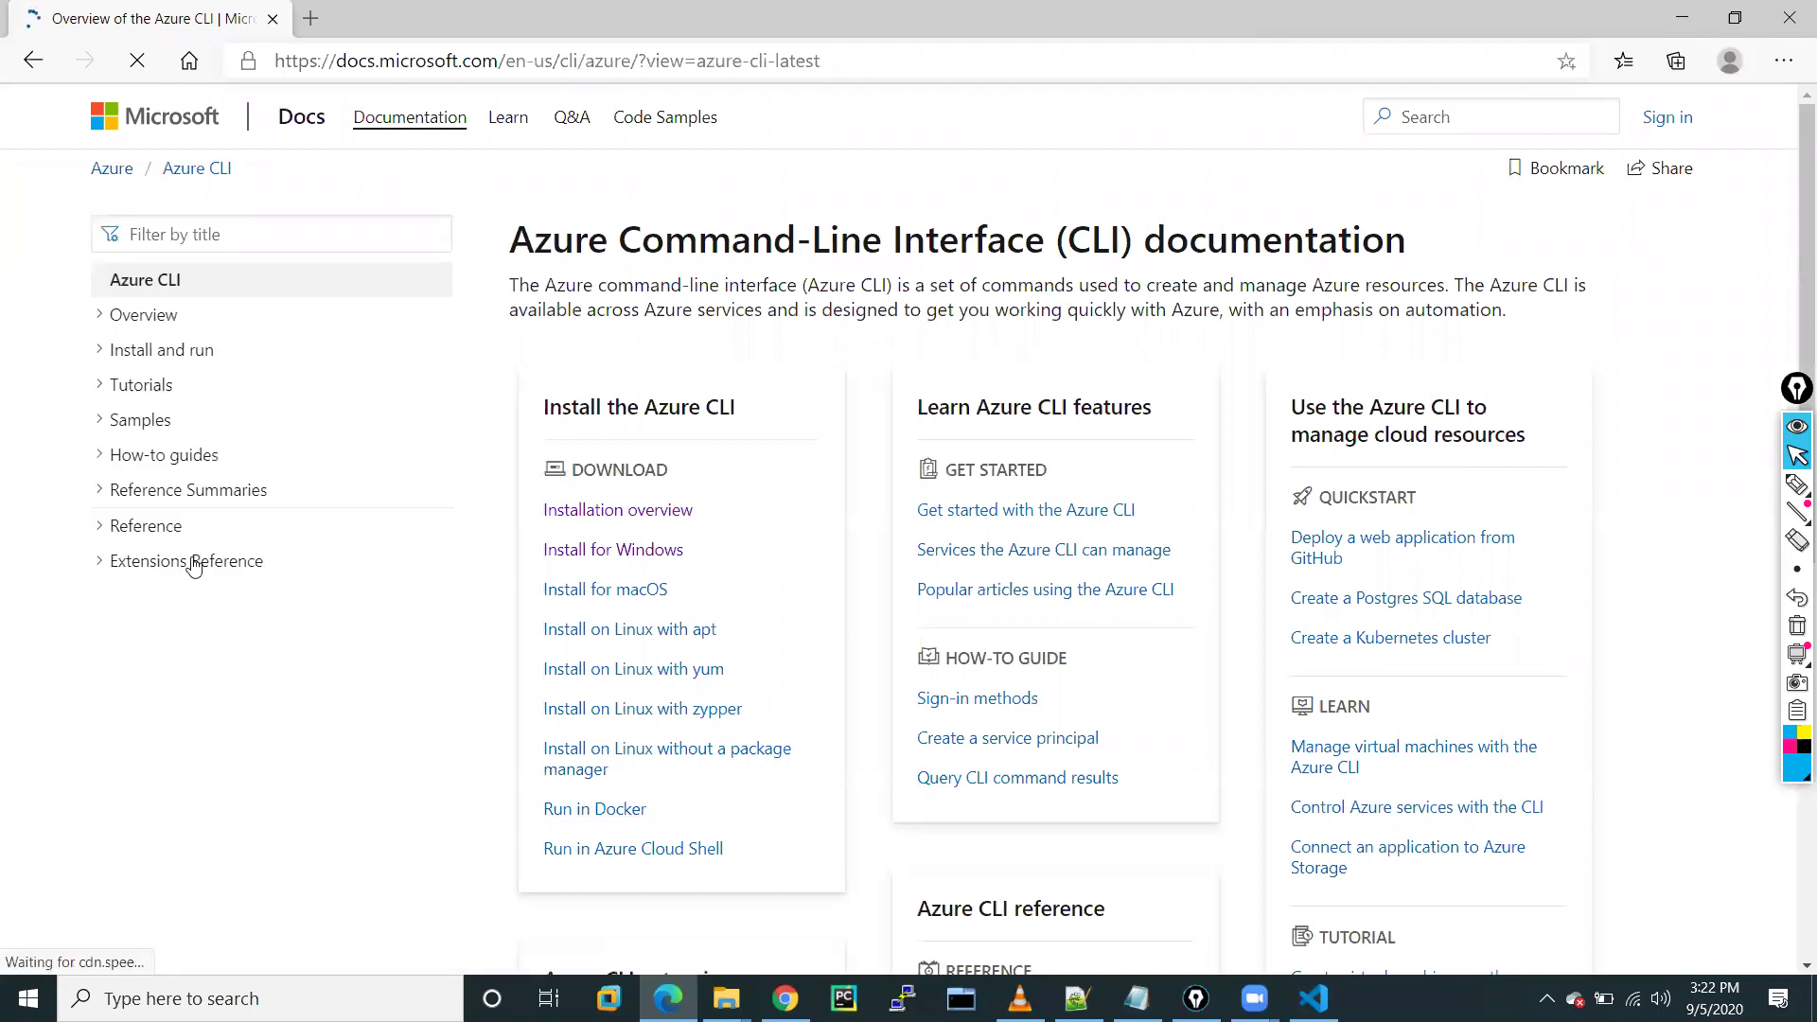
click(123, 527)
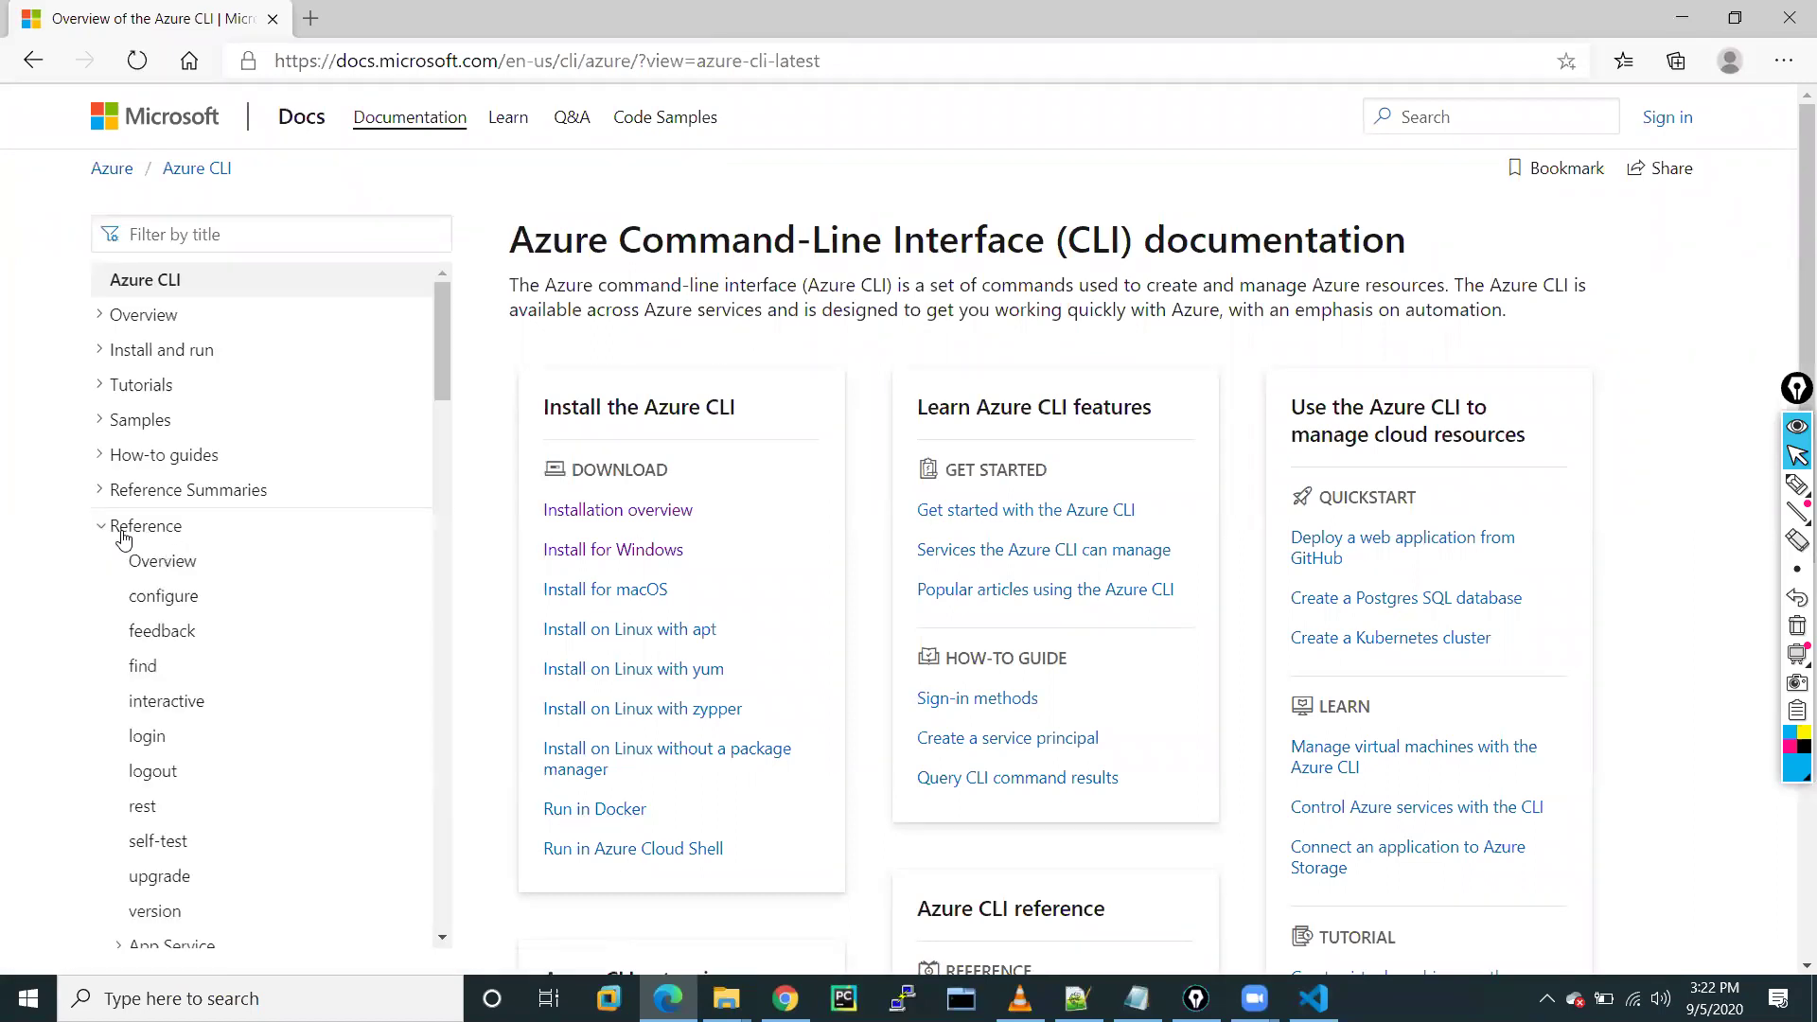
scroll(196, 738, down, 3)
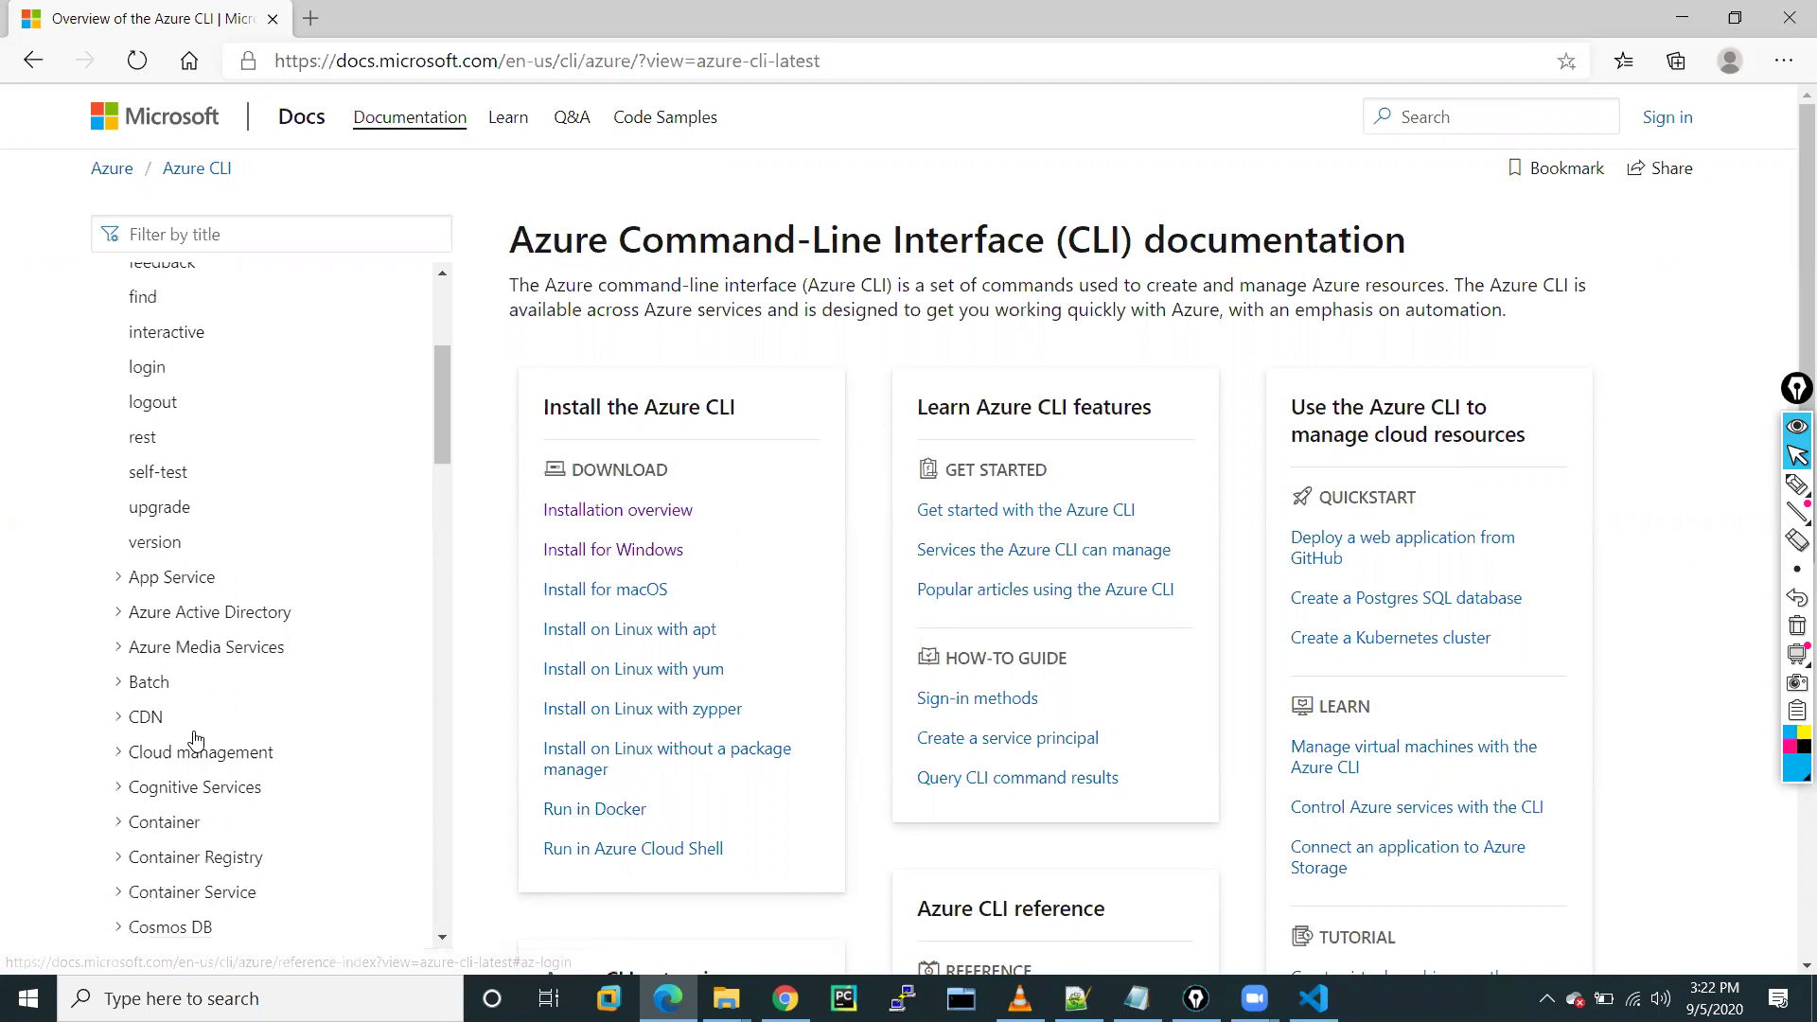
scroll(195, 738, up, 3)
scroll(196, 739, down, 10)
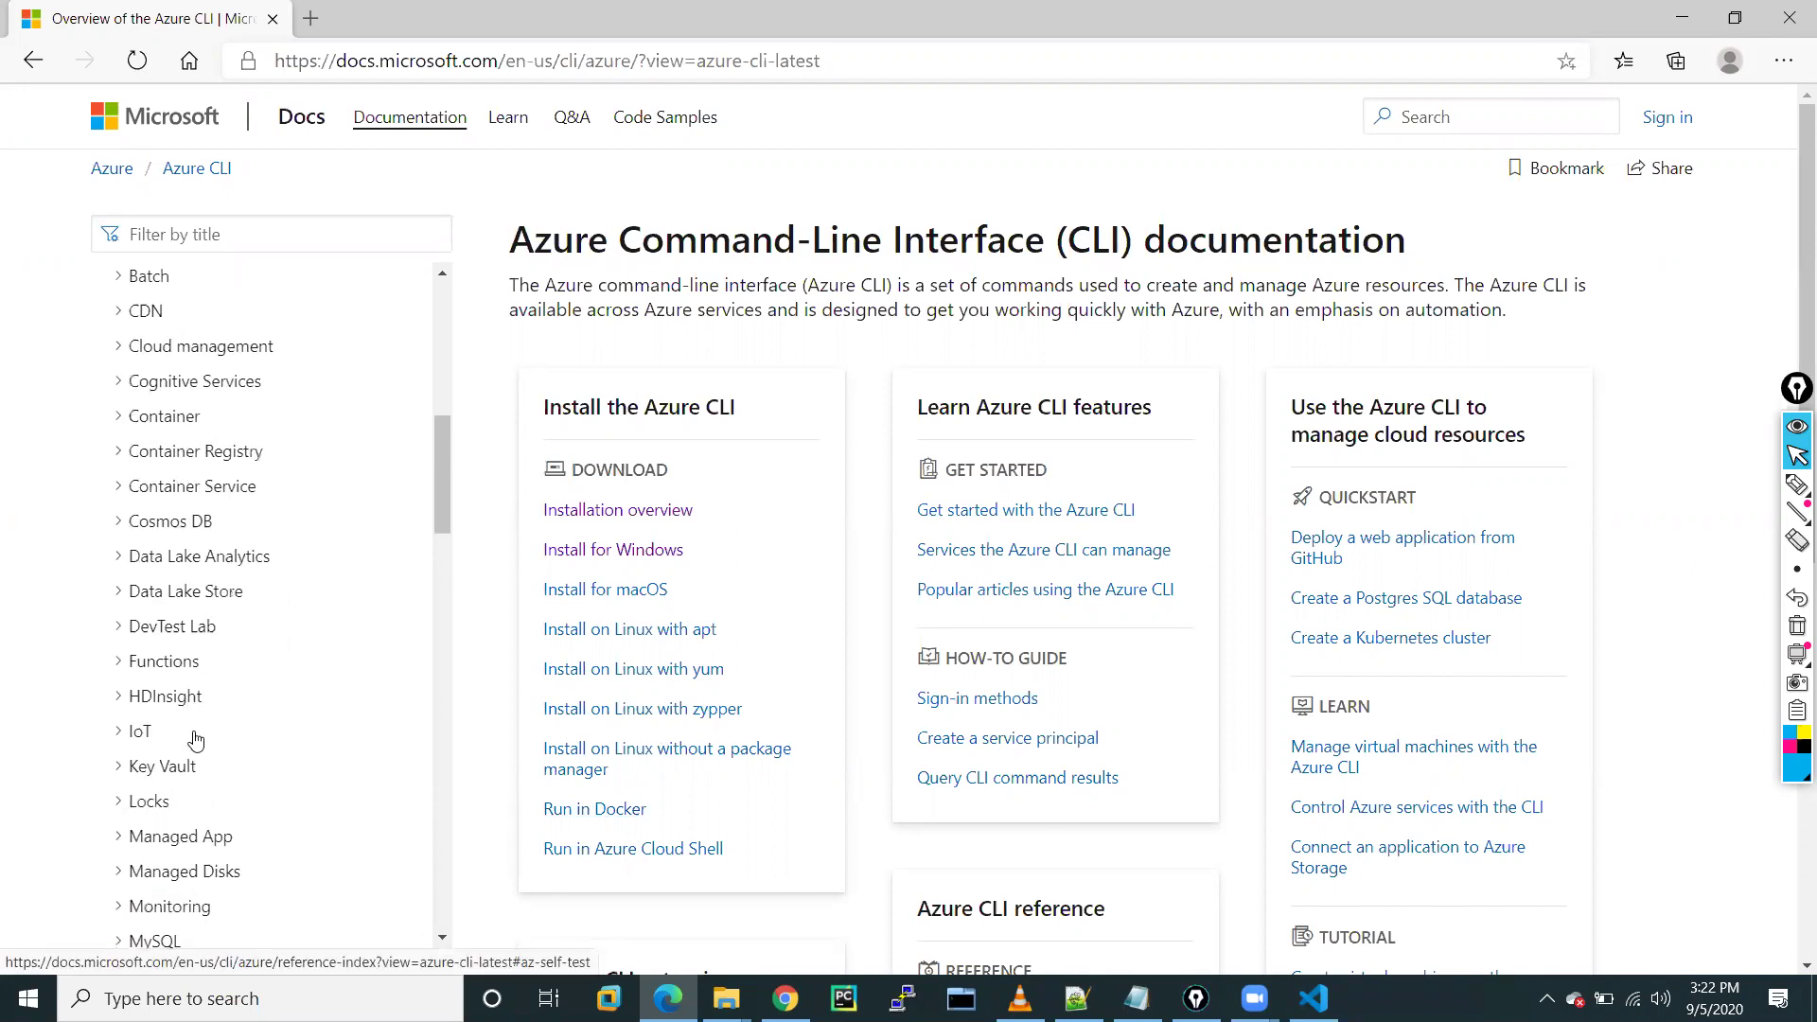
scroll(196, 742, down, 3)
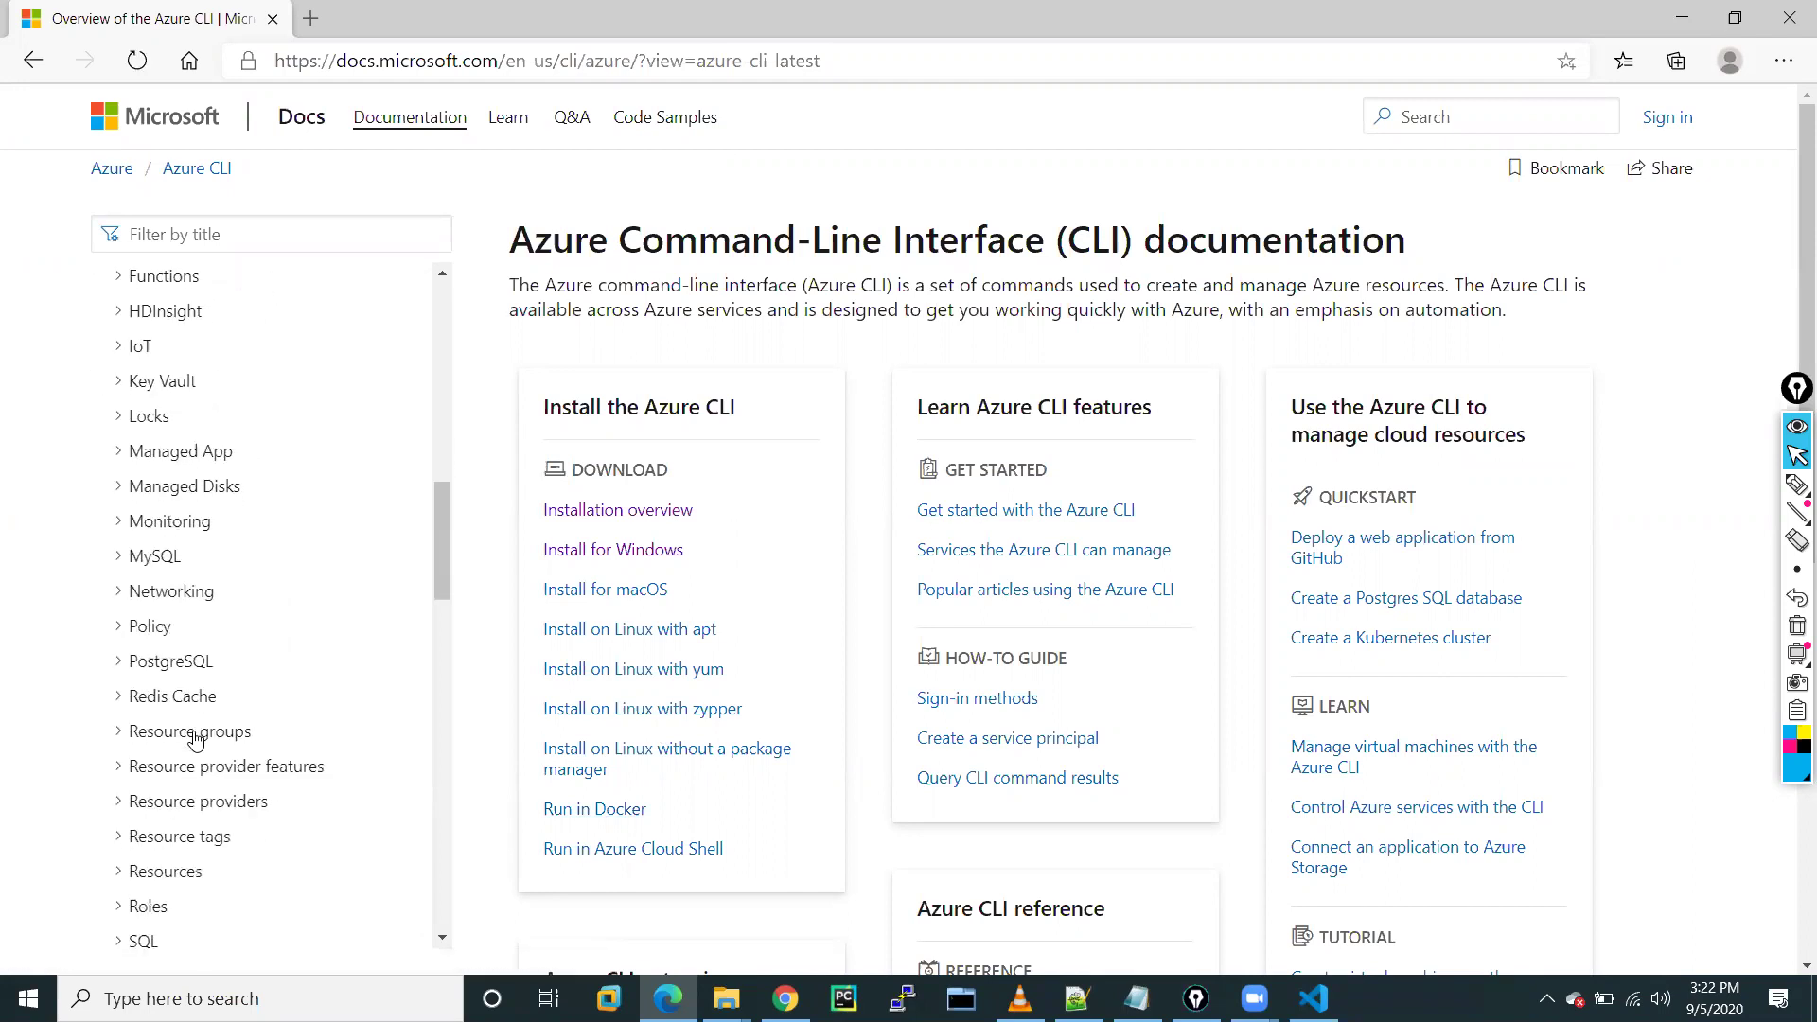
click(176, 632)
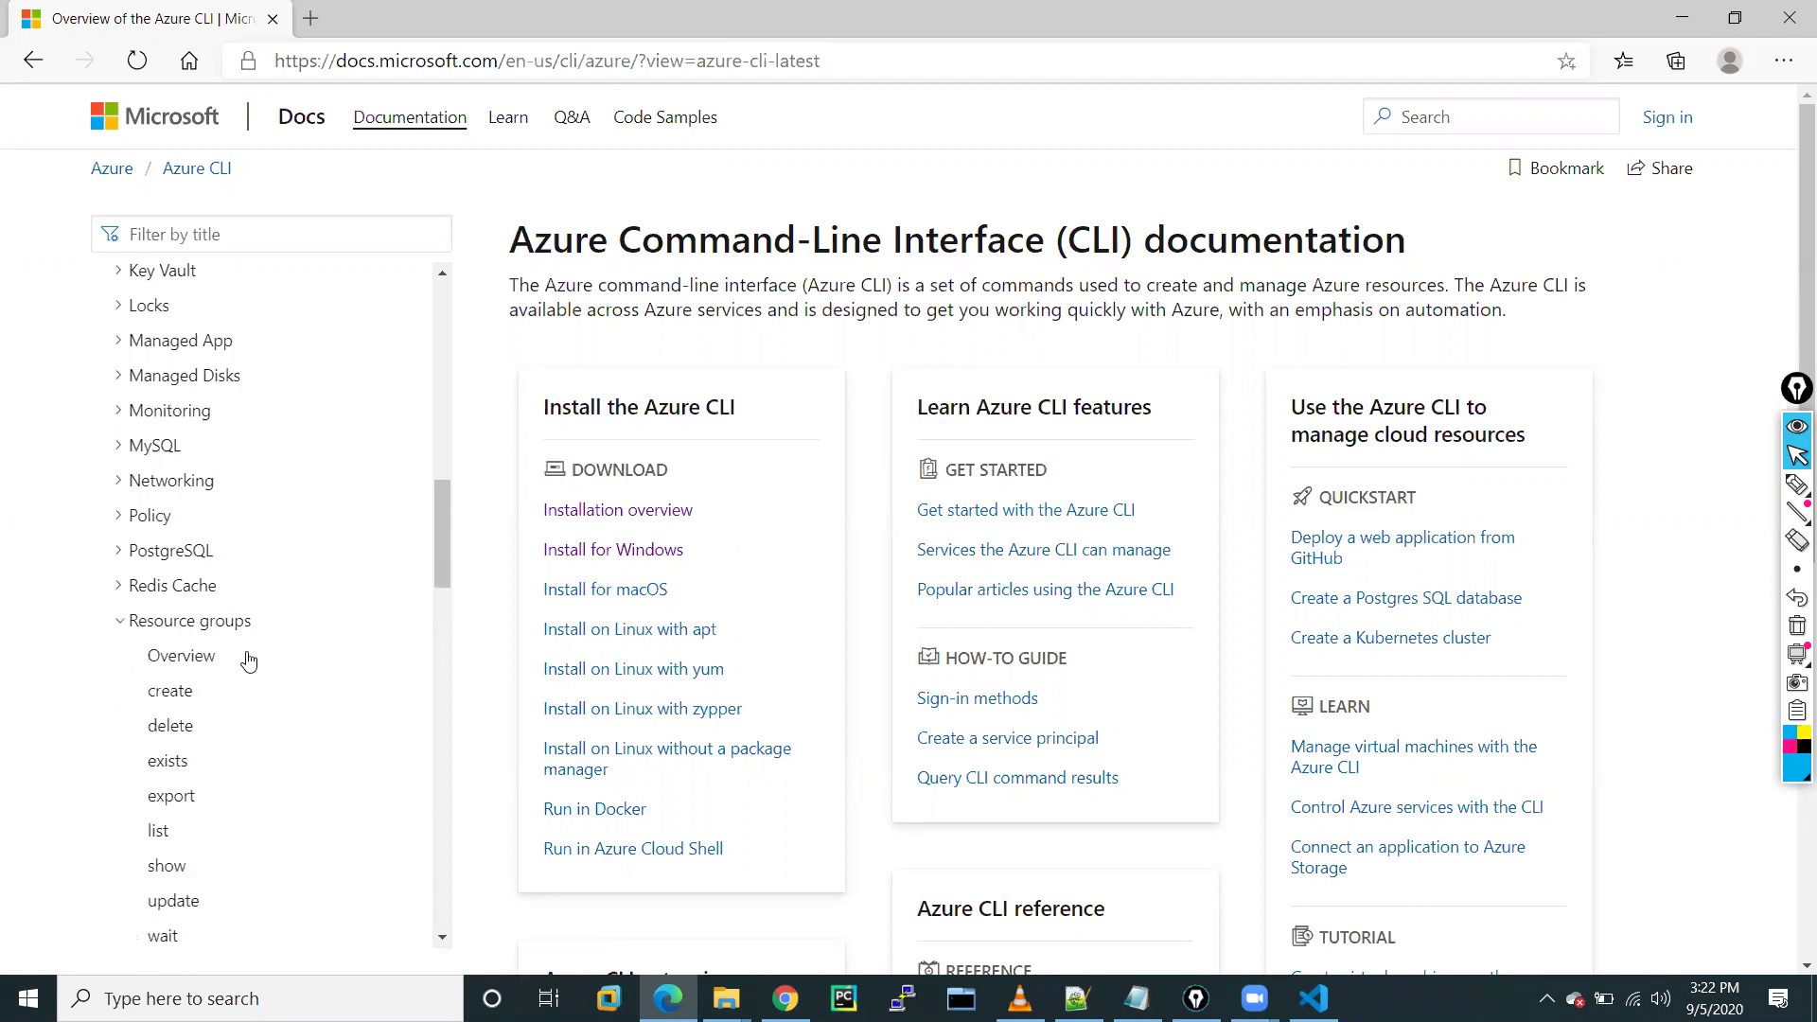
click(172, 692)
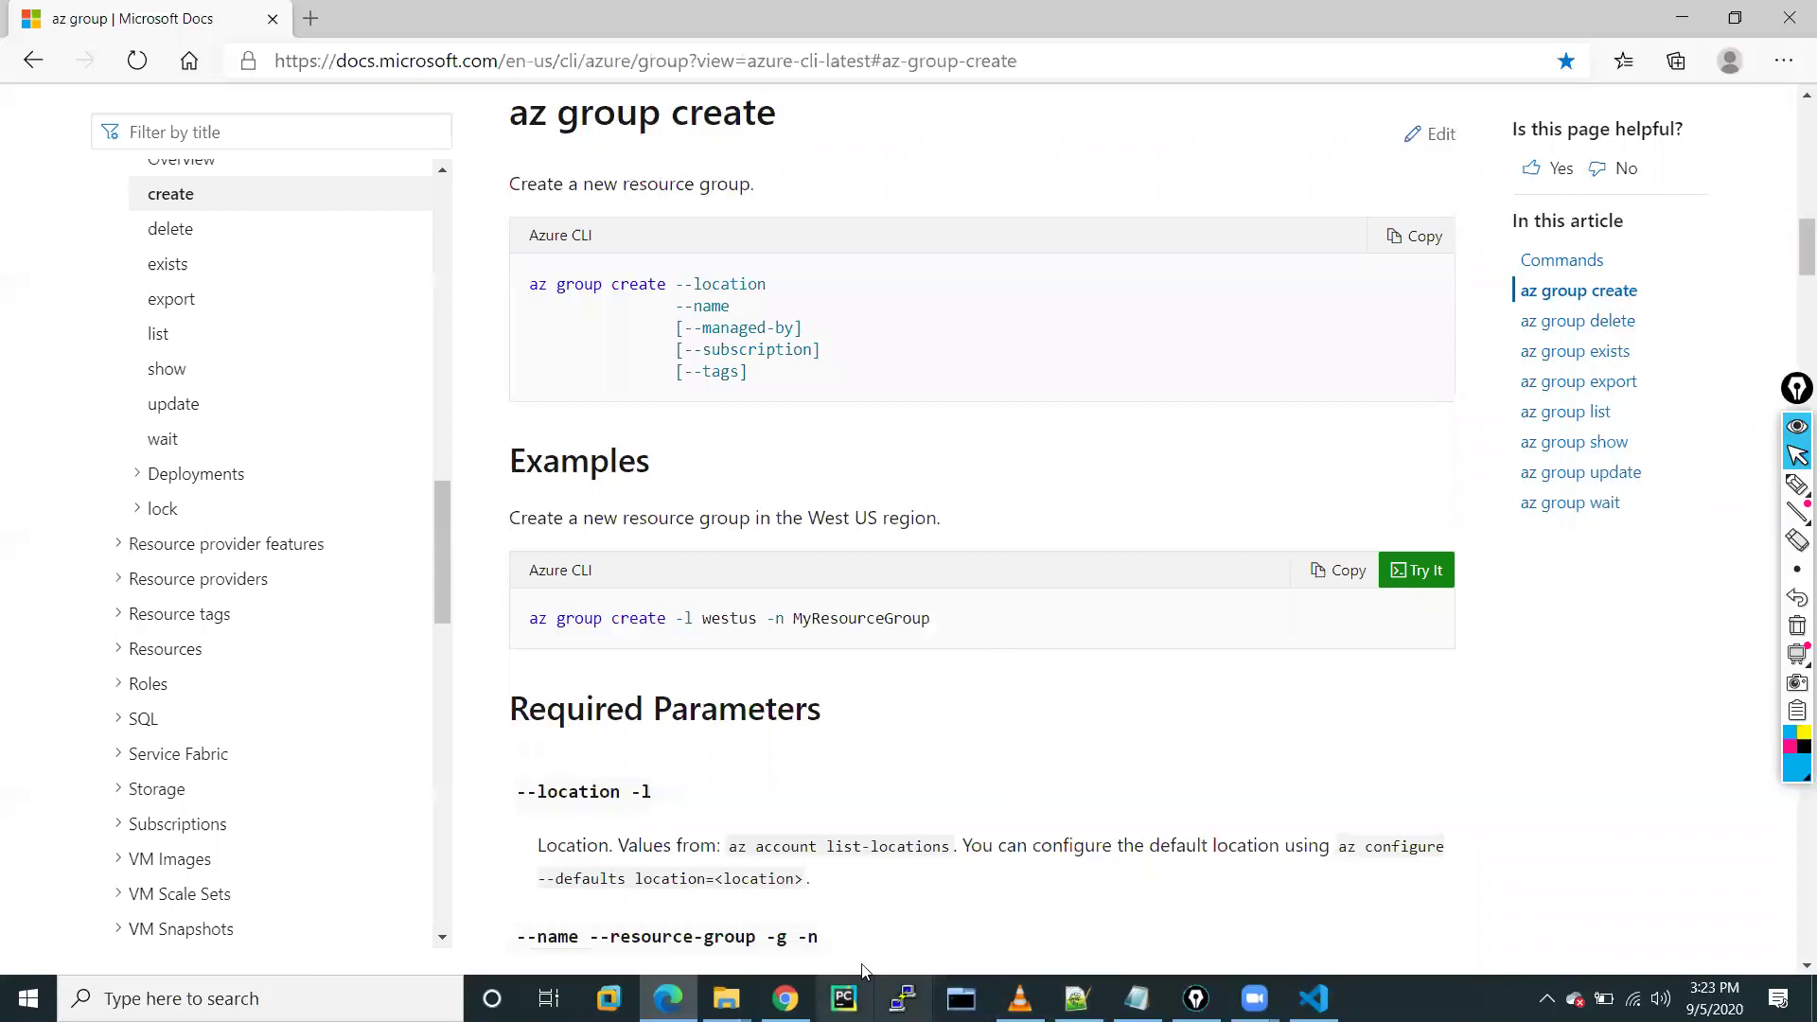
click(785, 999)
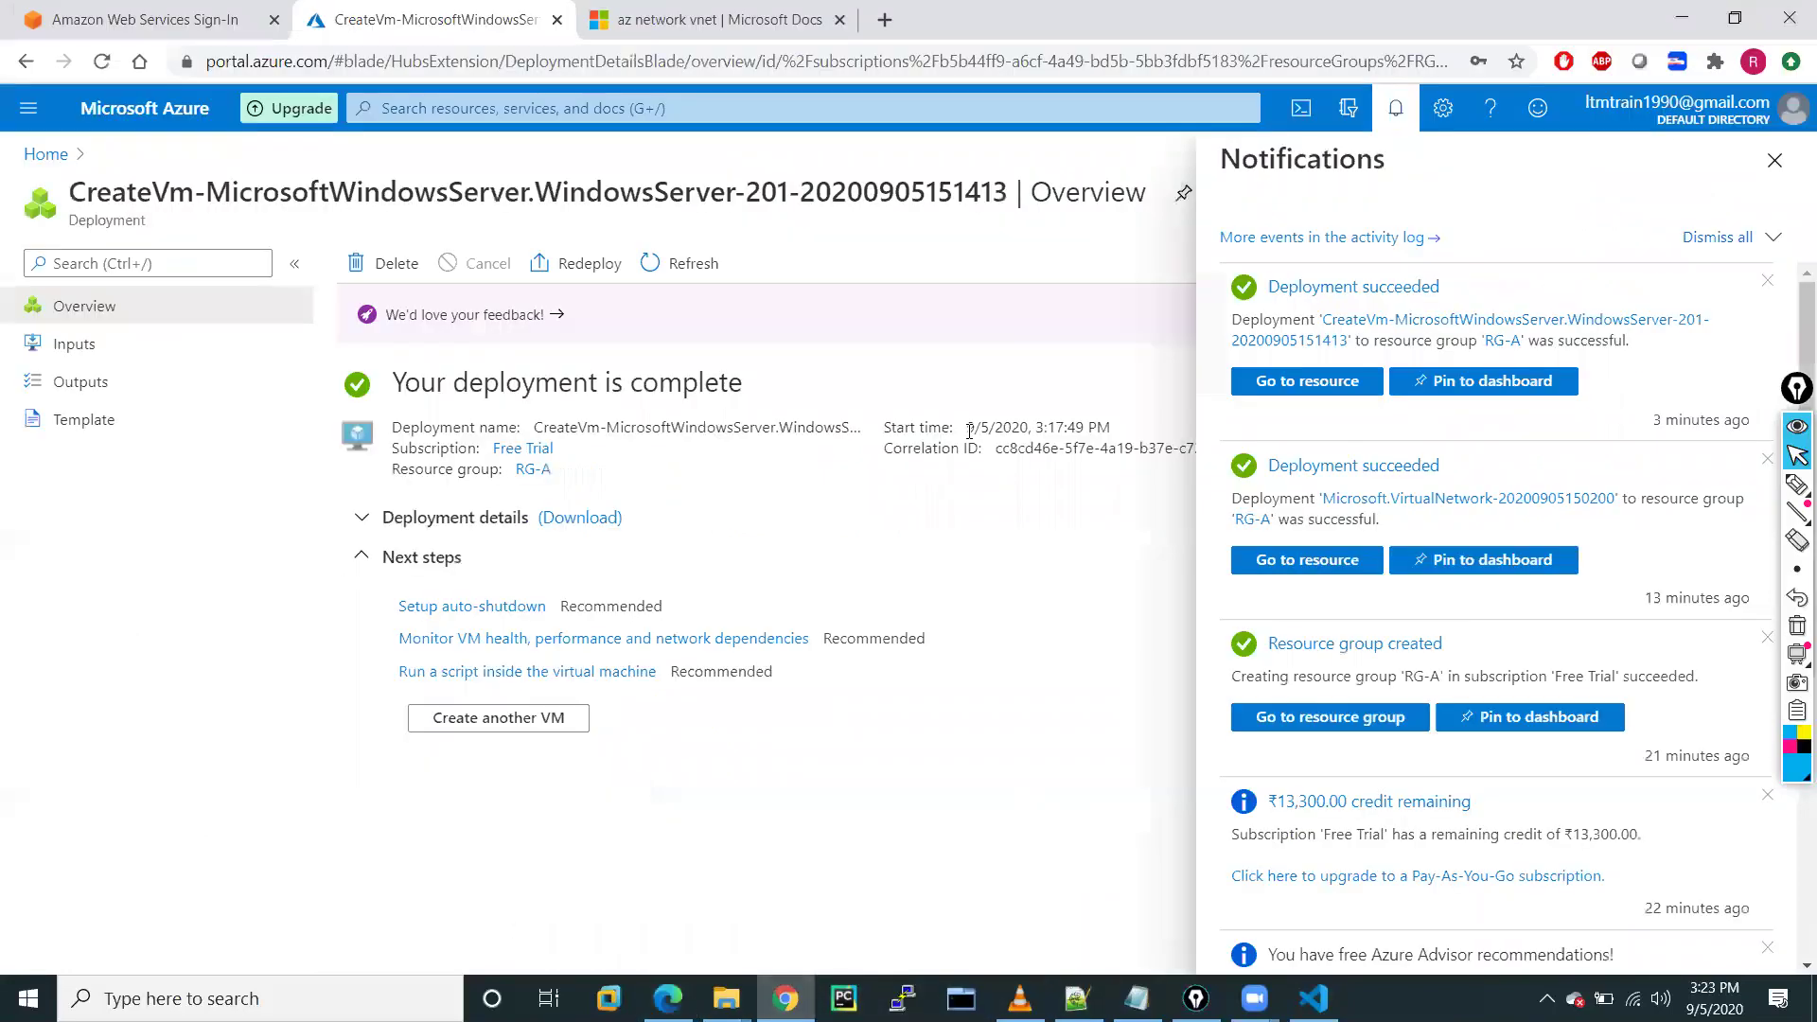
Open vm-A-01 from Virtual machines and copy its public IP 52.149.215.36
click(1775, 160)
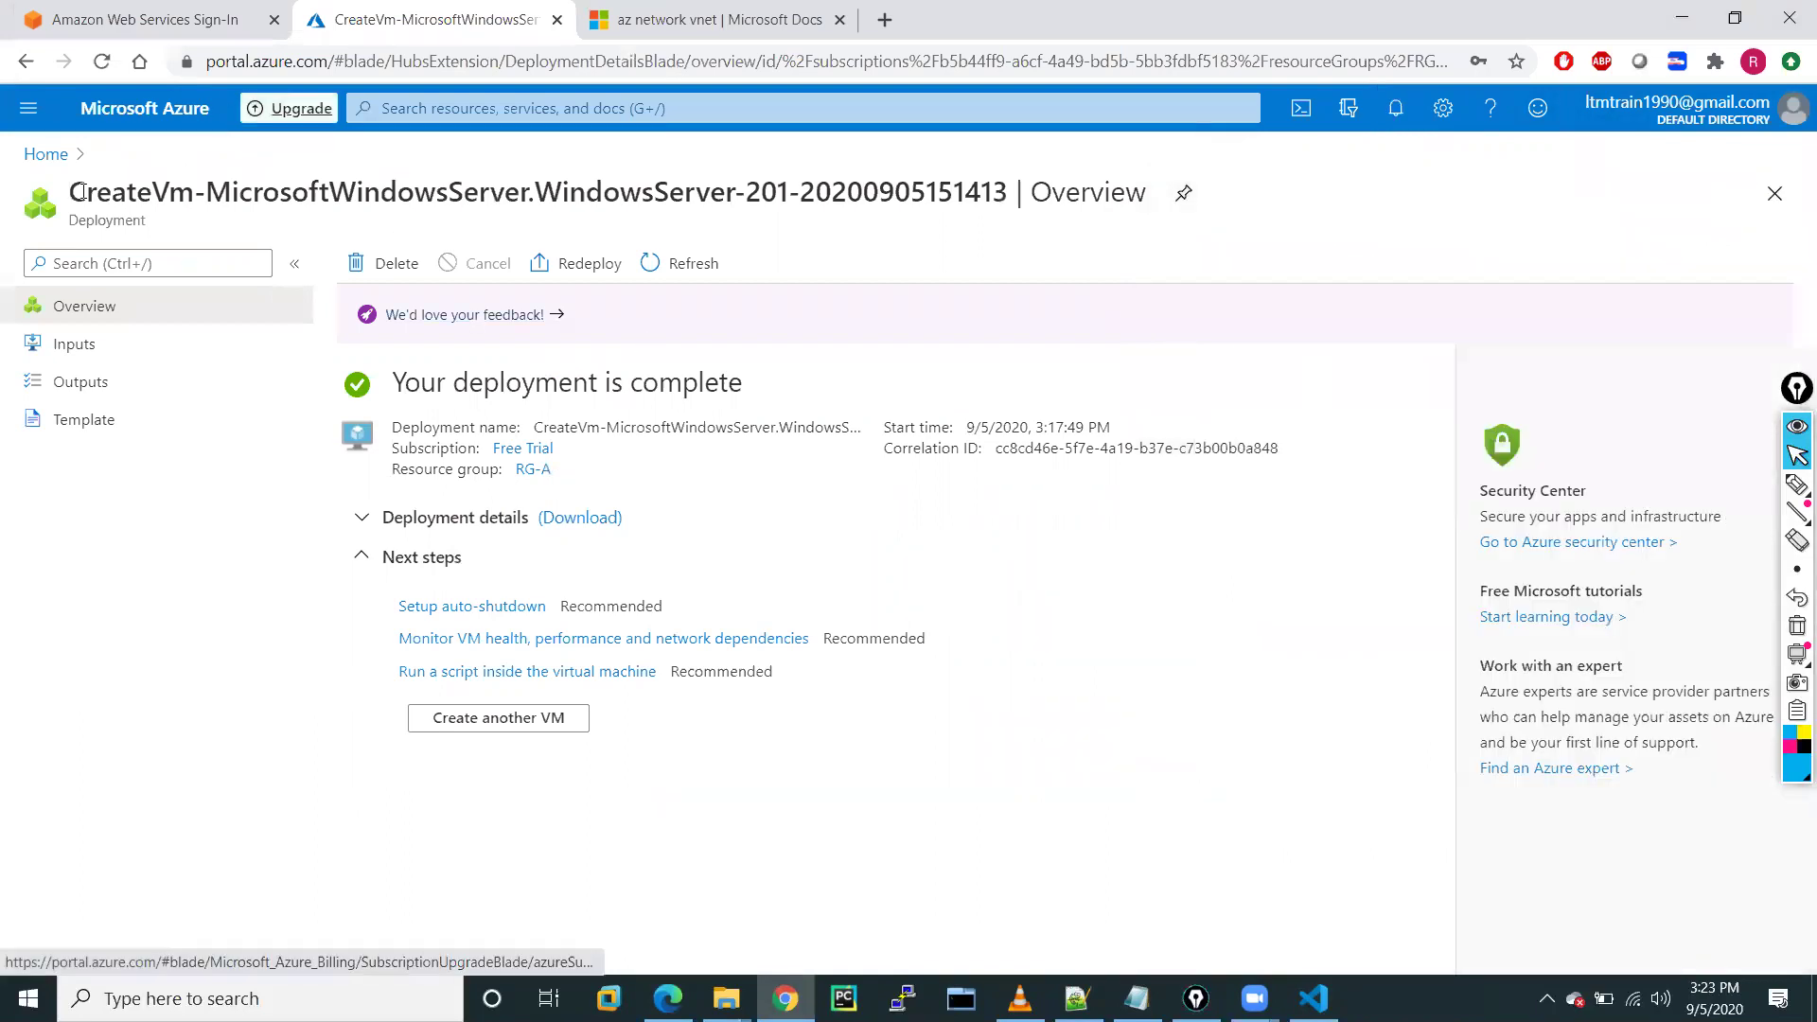
click(14, 110)
click(88, 600)
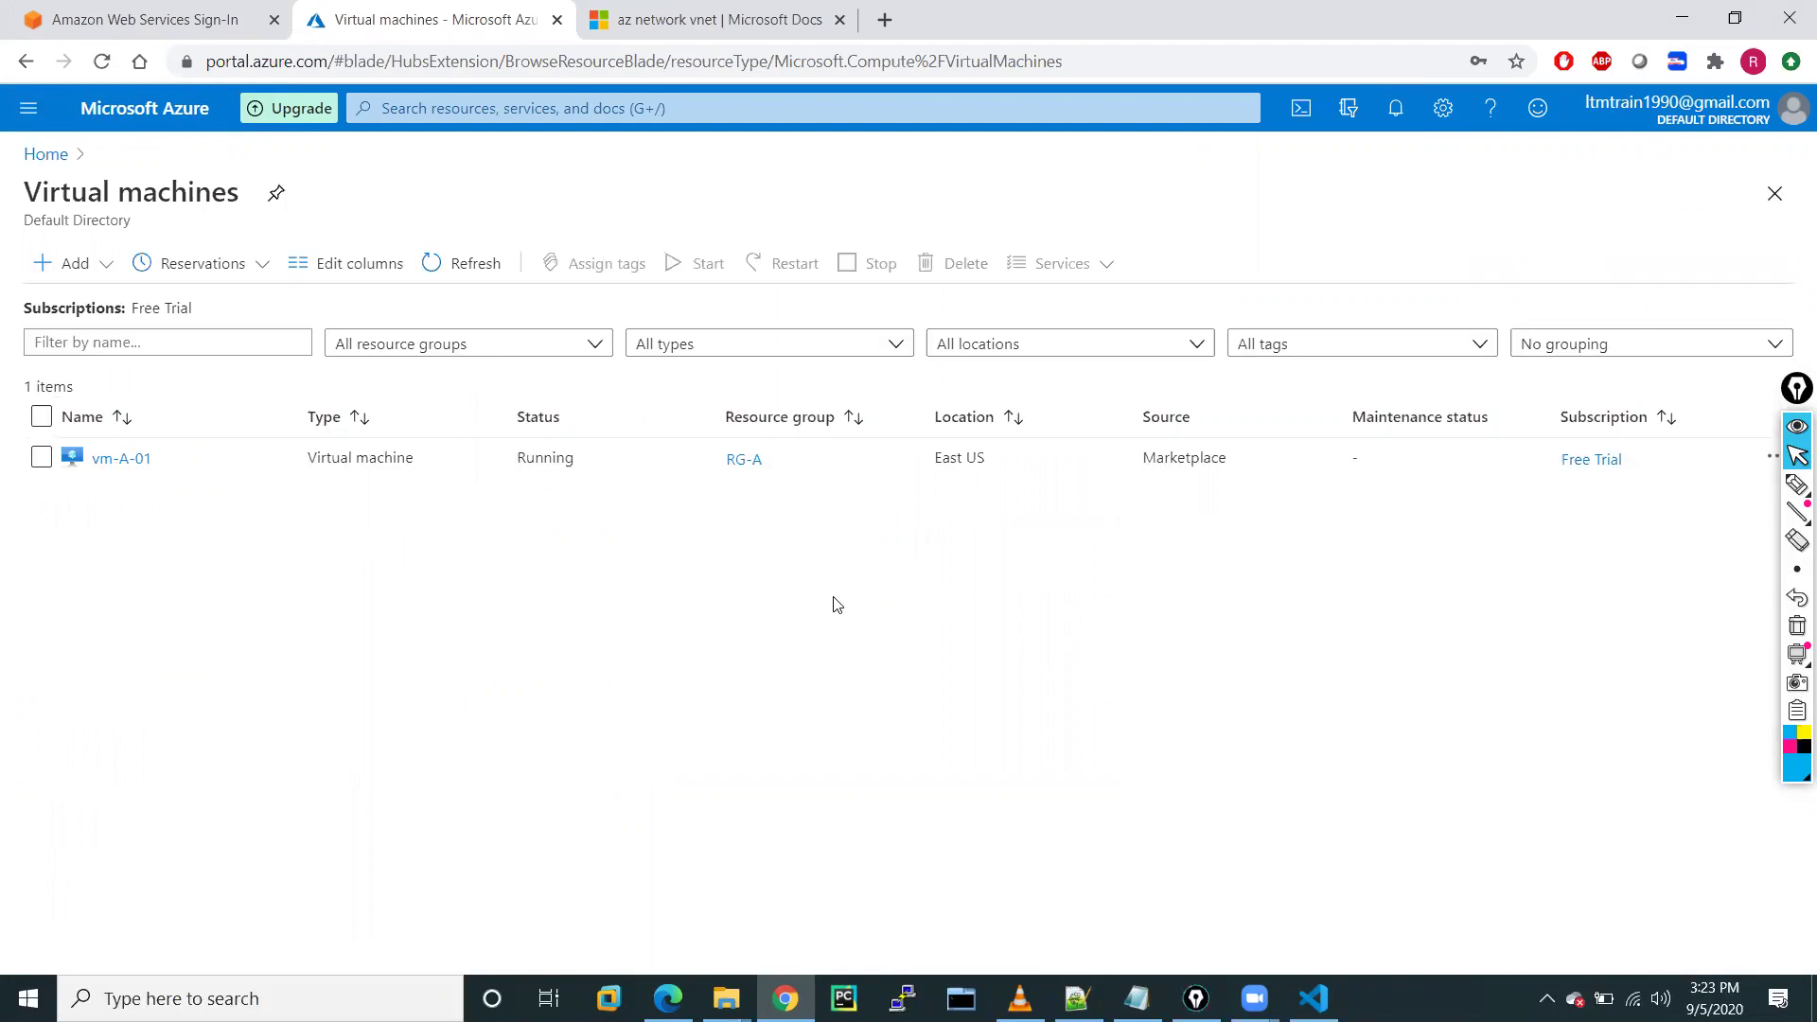
click(114, 461)
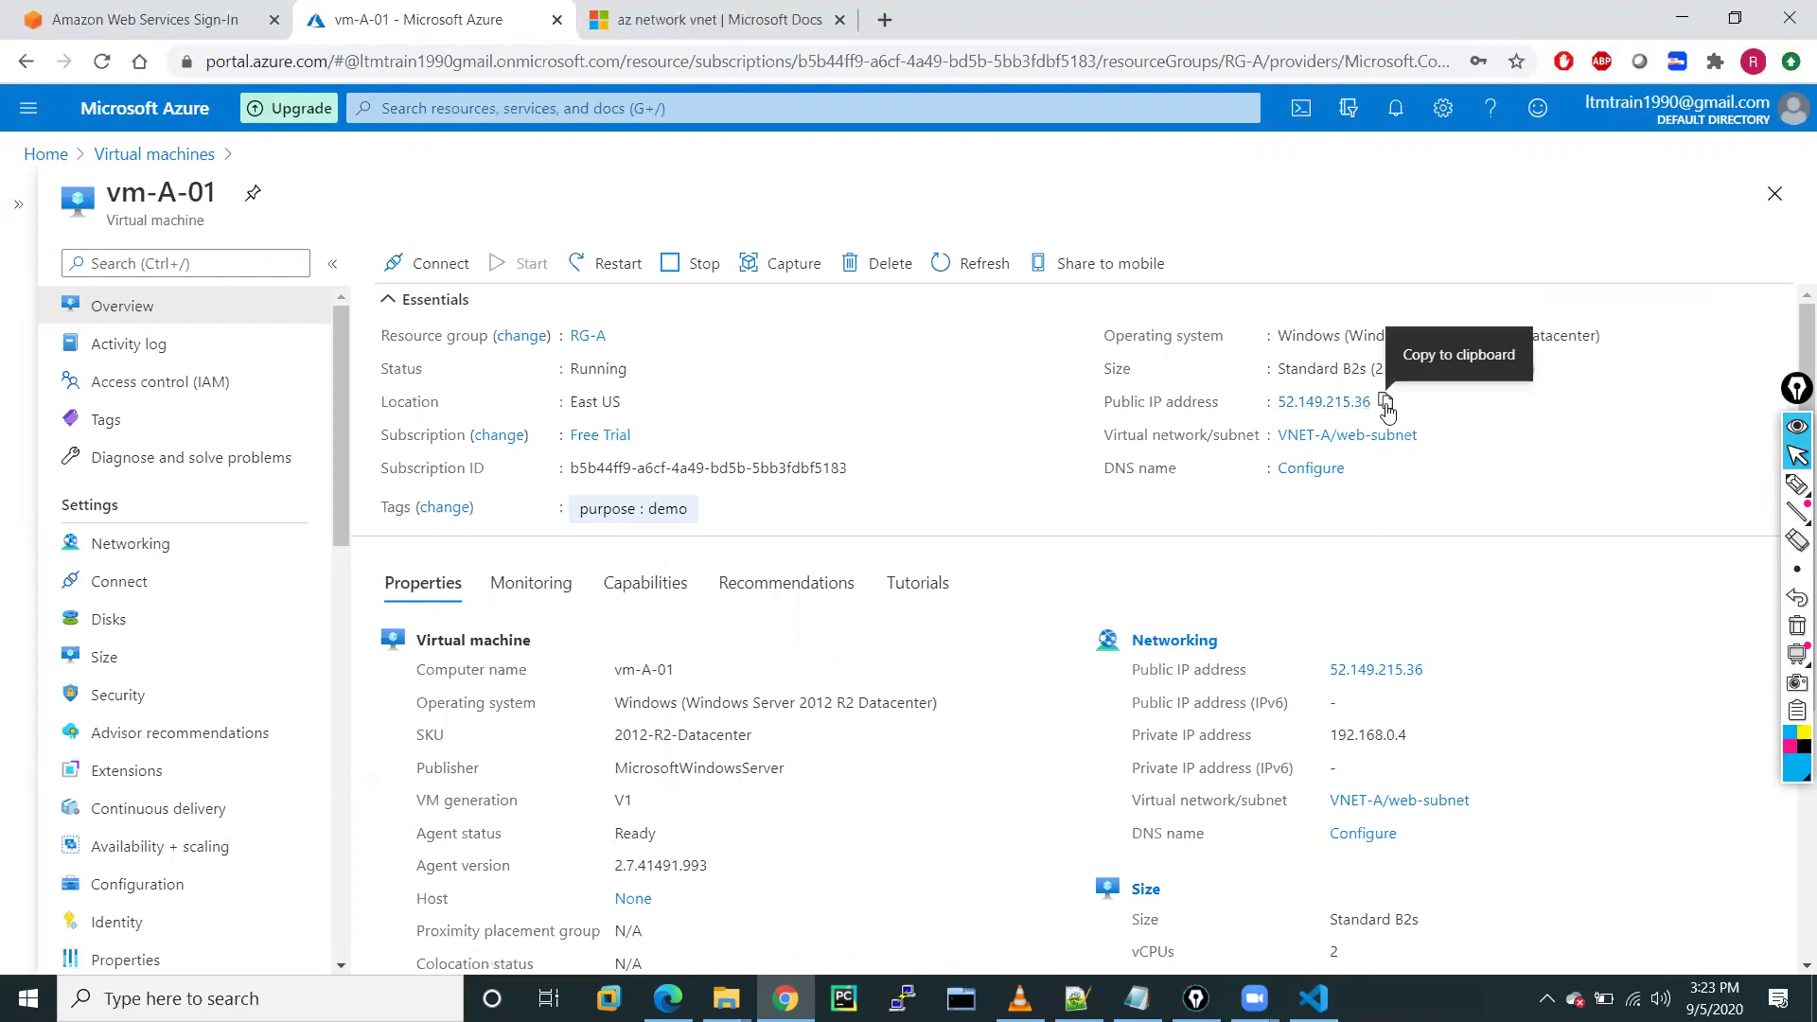
click(1383, 403)
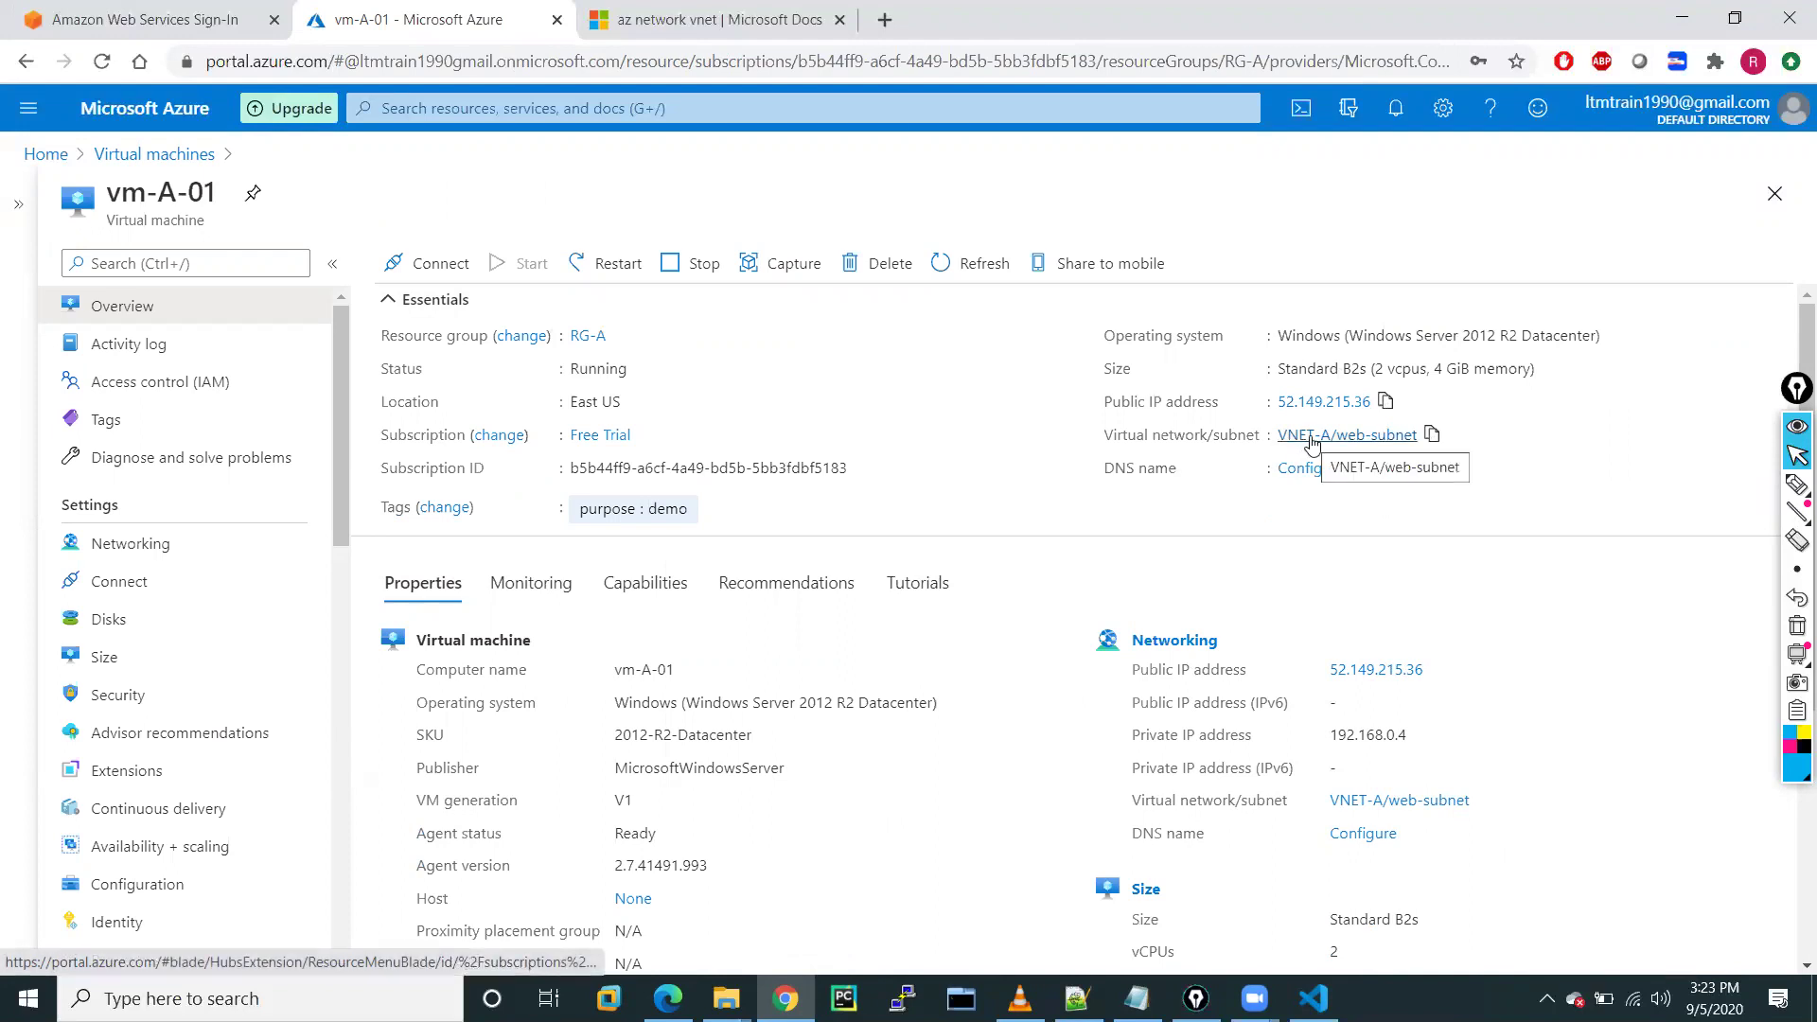
scroll(1046, 670, down, 2)
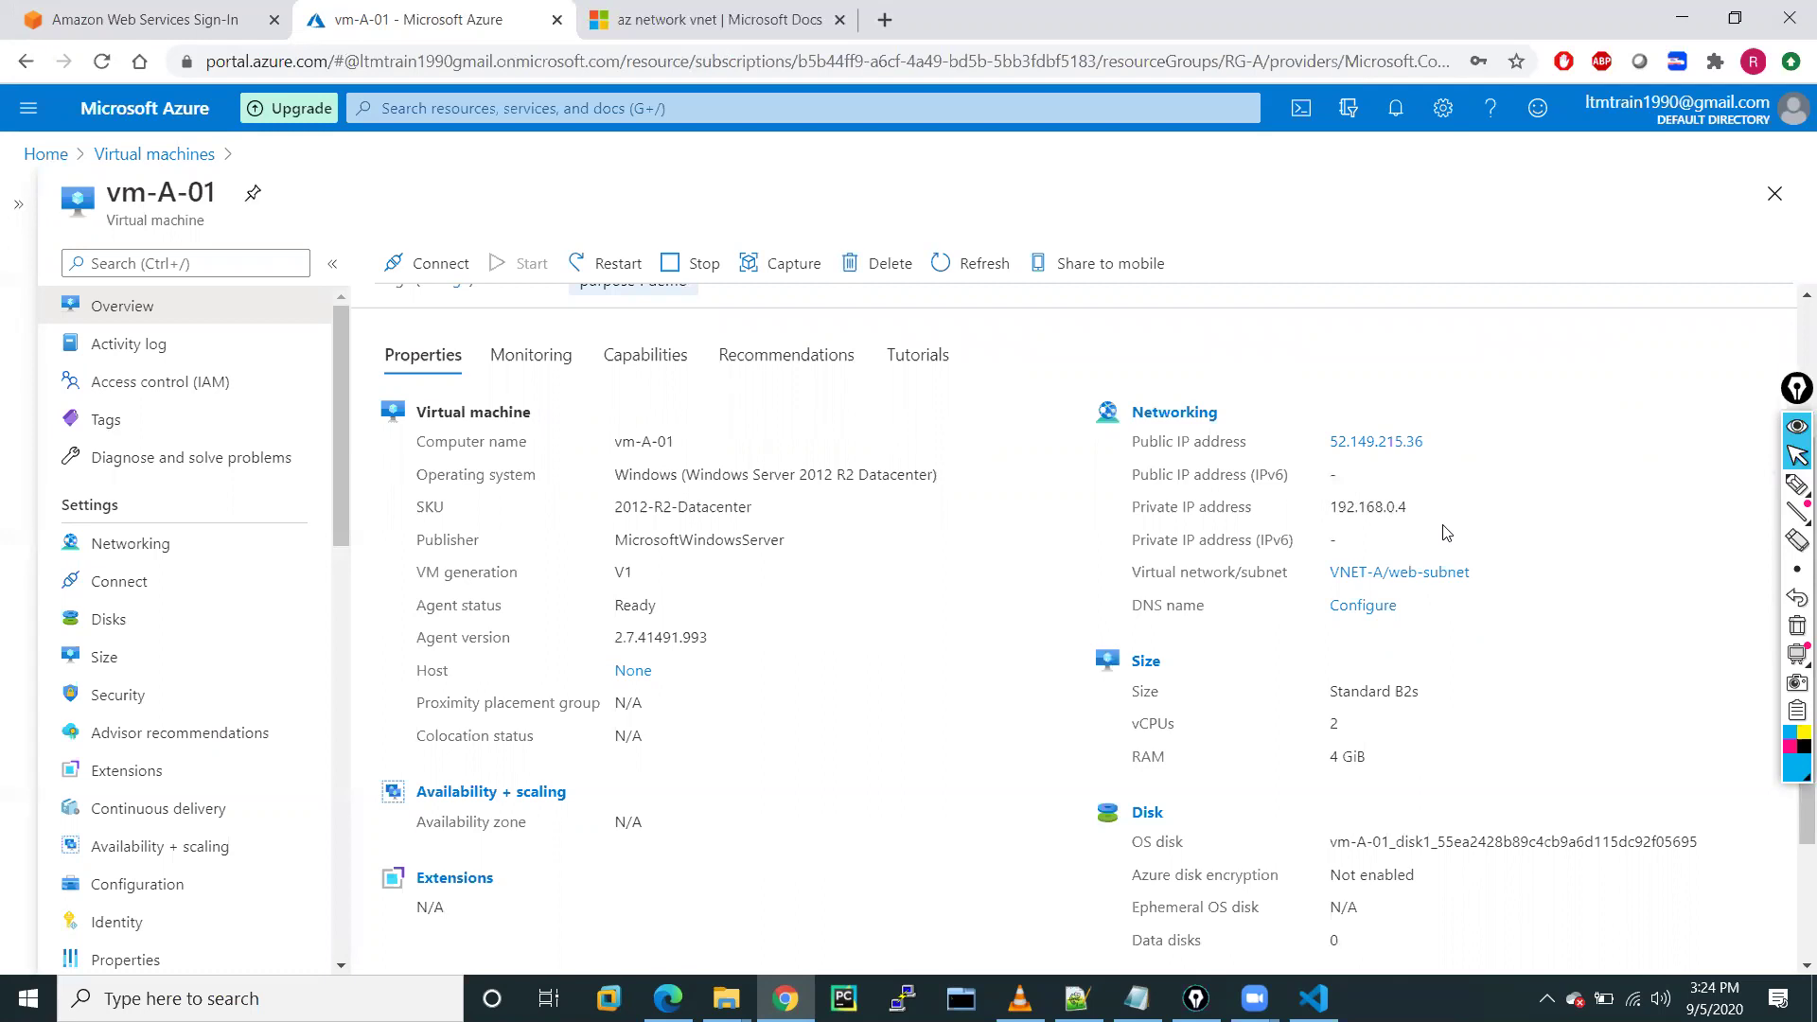
scroll(1446, 533, down, 2)
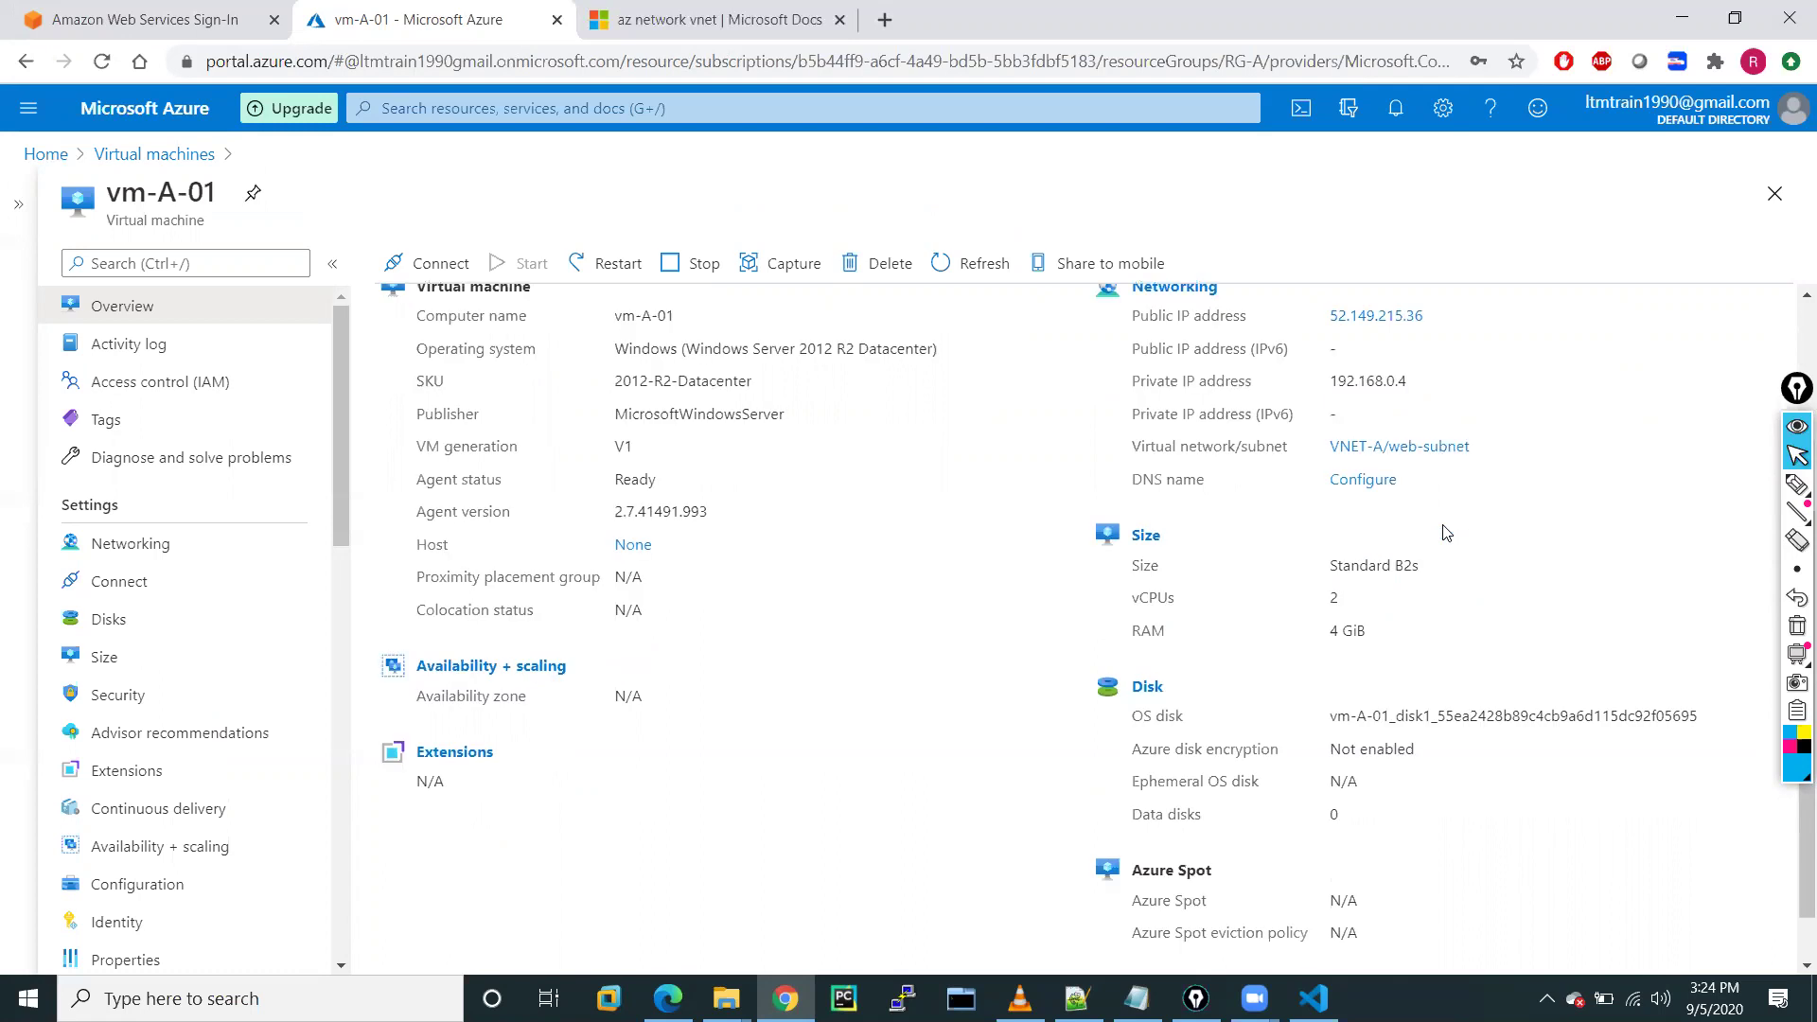
scroll(1446, 533, up, 5)
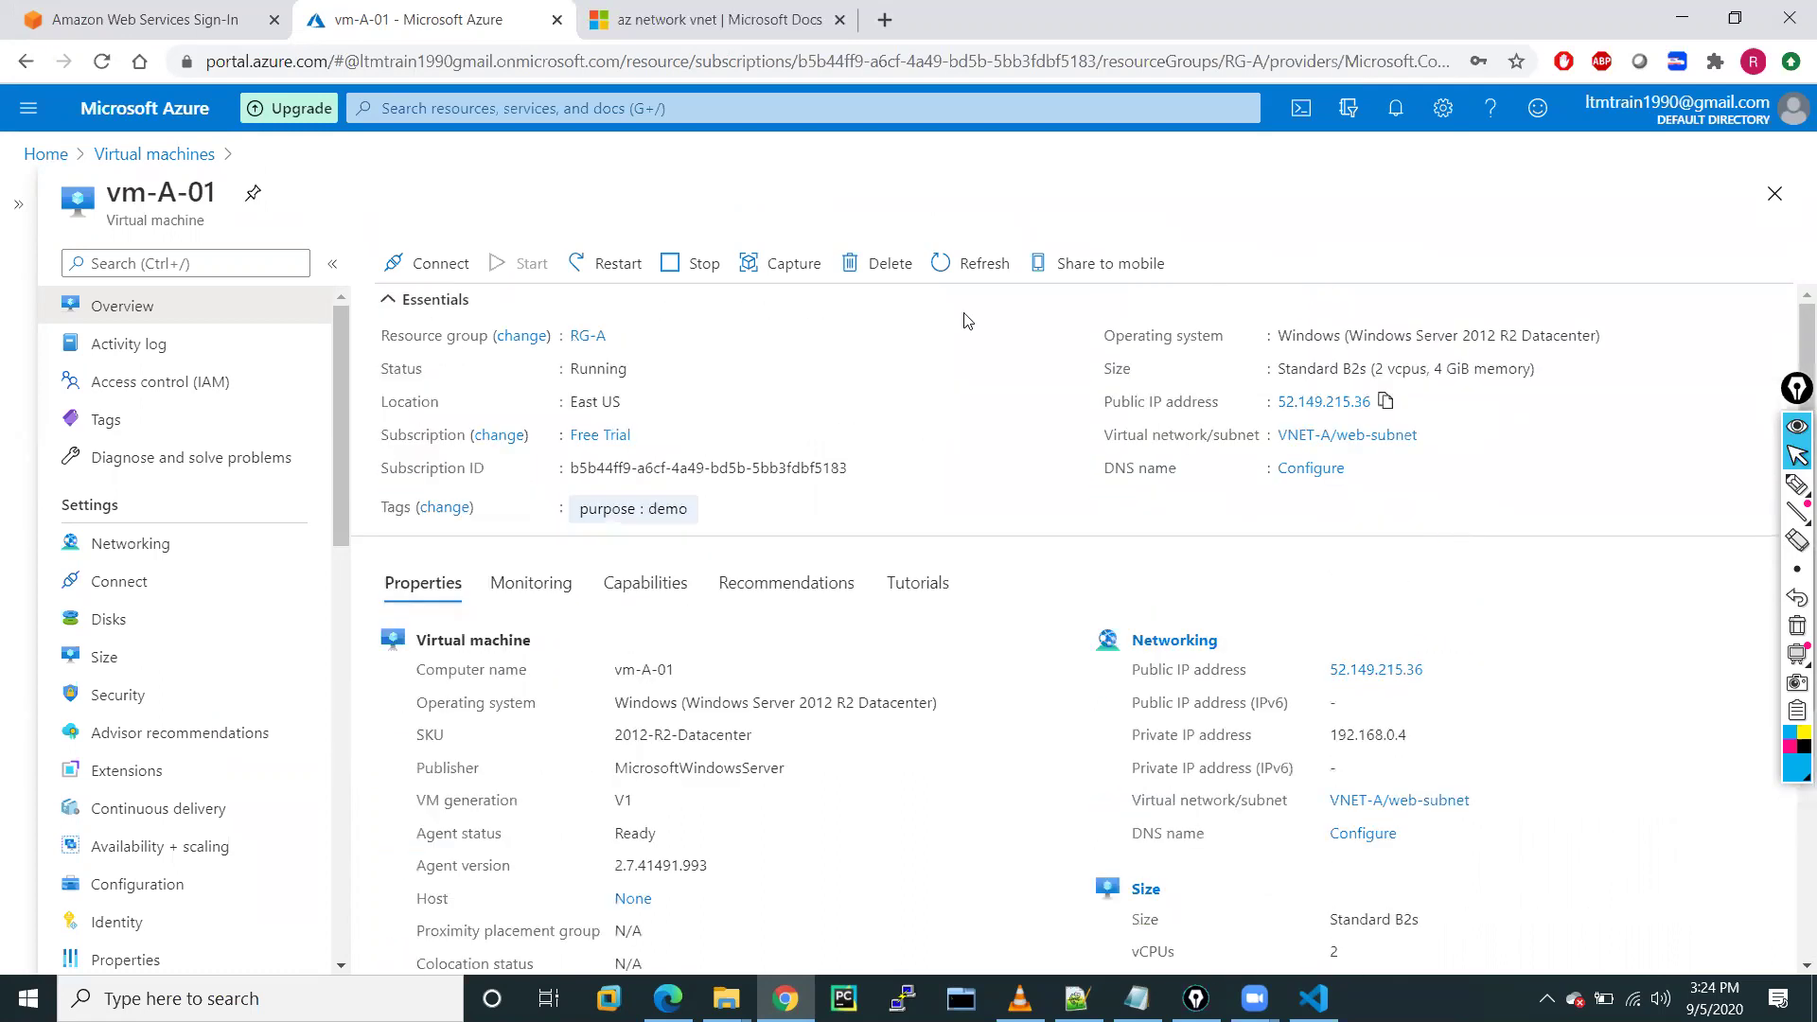
Download the vm-A-01.rdp file from Connect > RDP and save it to the Desktop
click(446, 272)
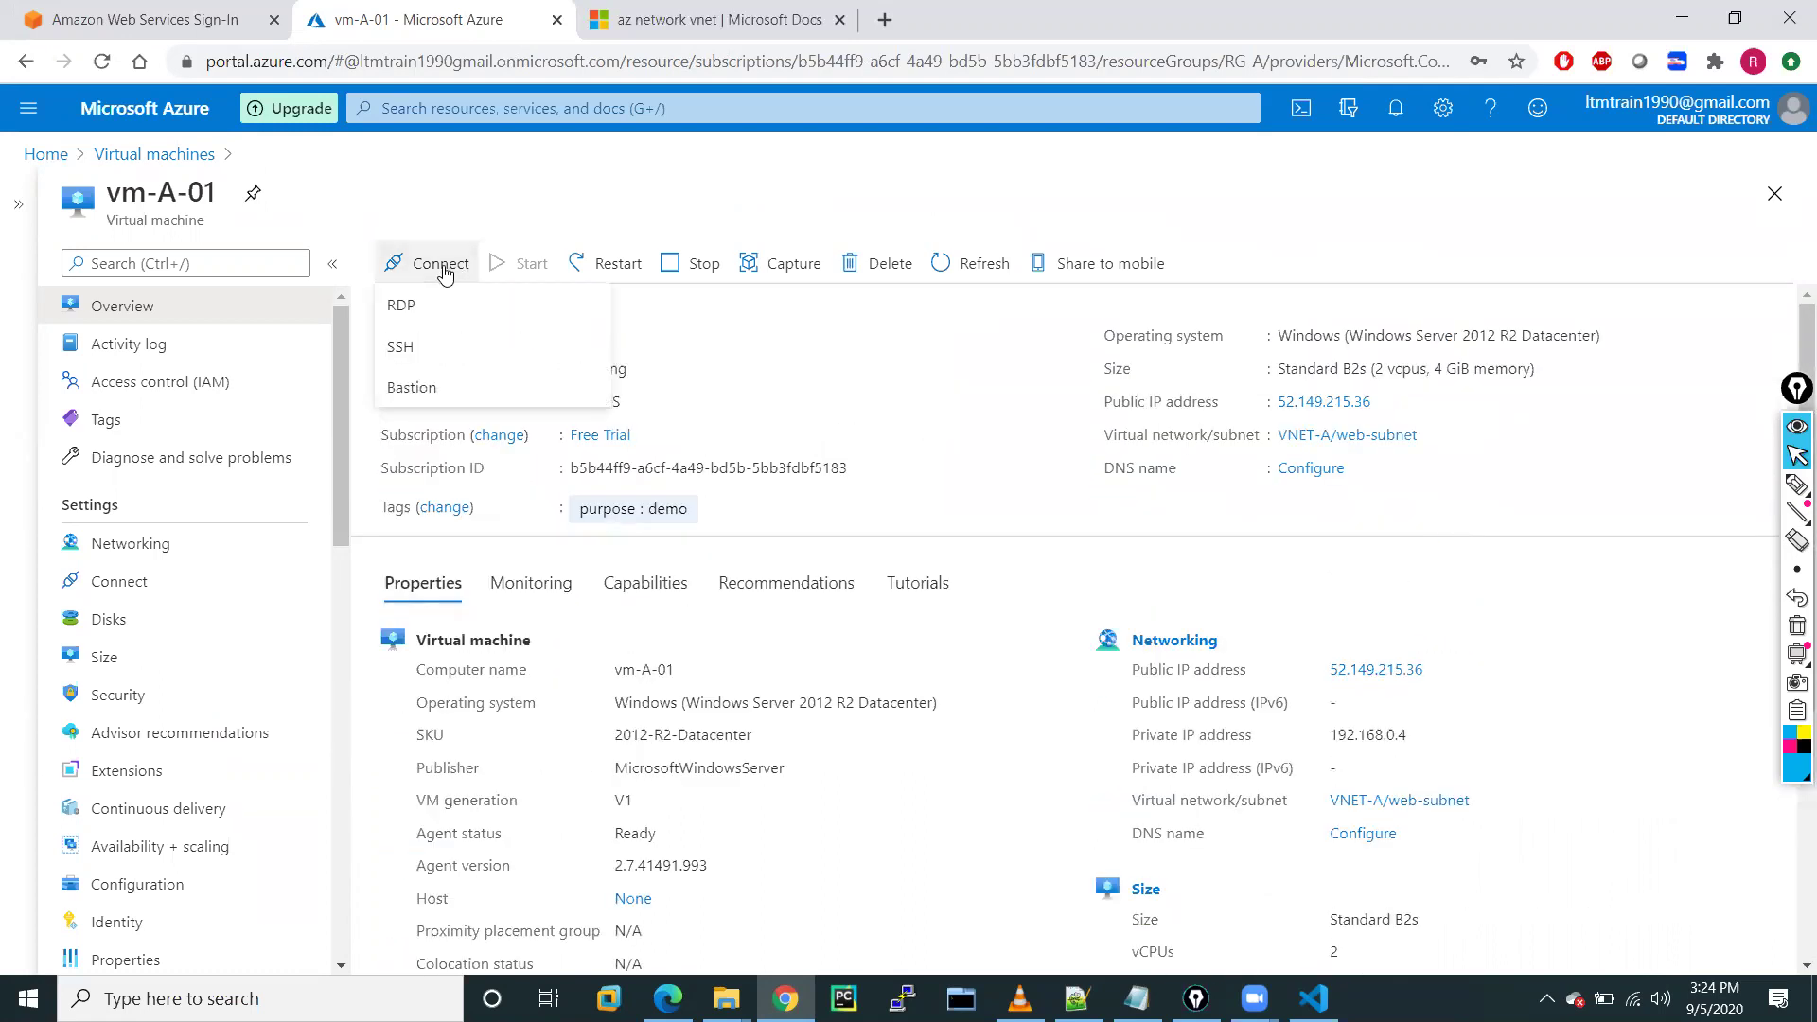
click(401, 305)
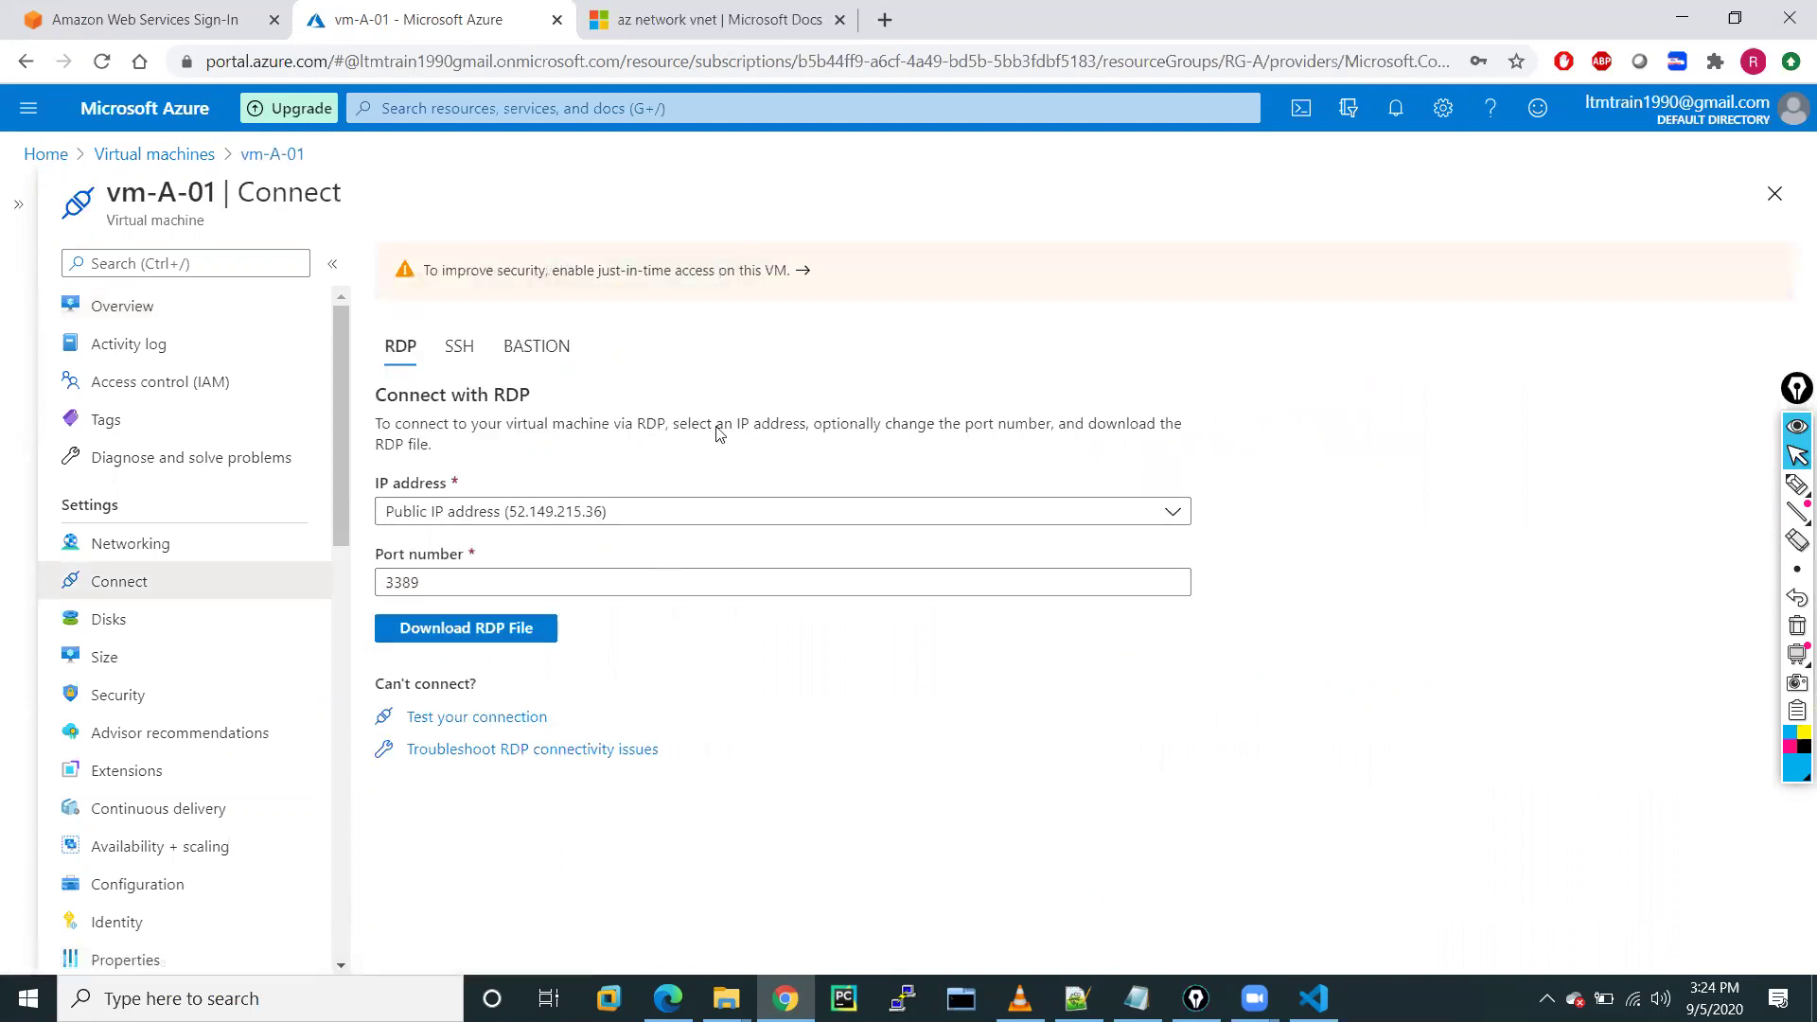
click(502, 640)
click(501, 640)
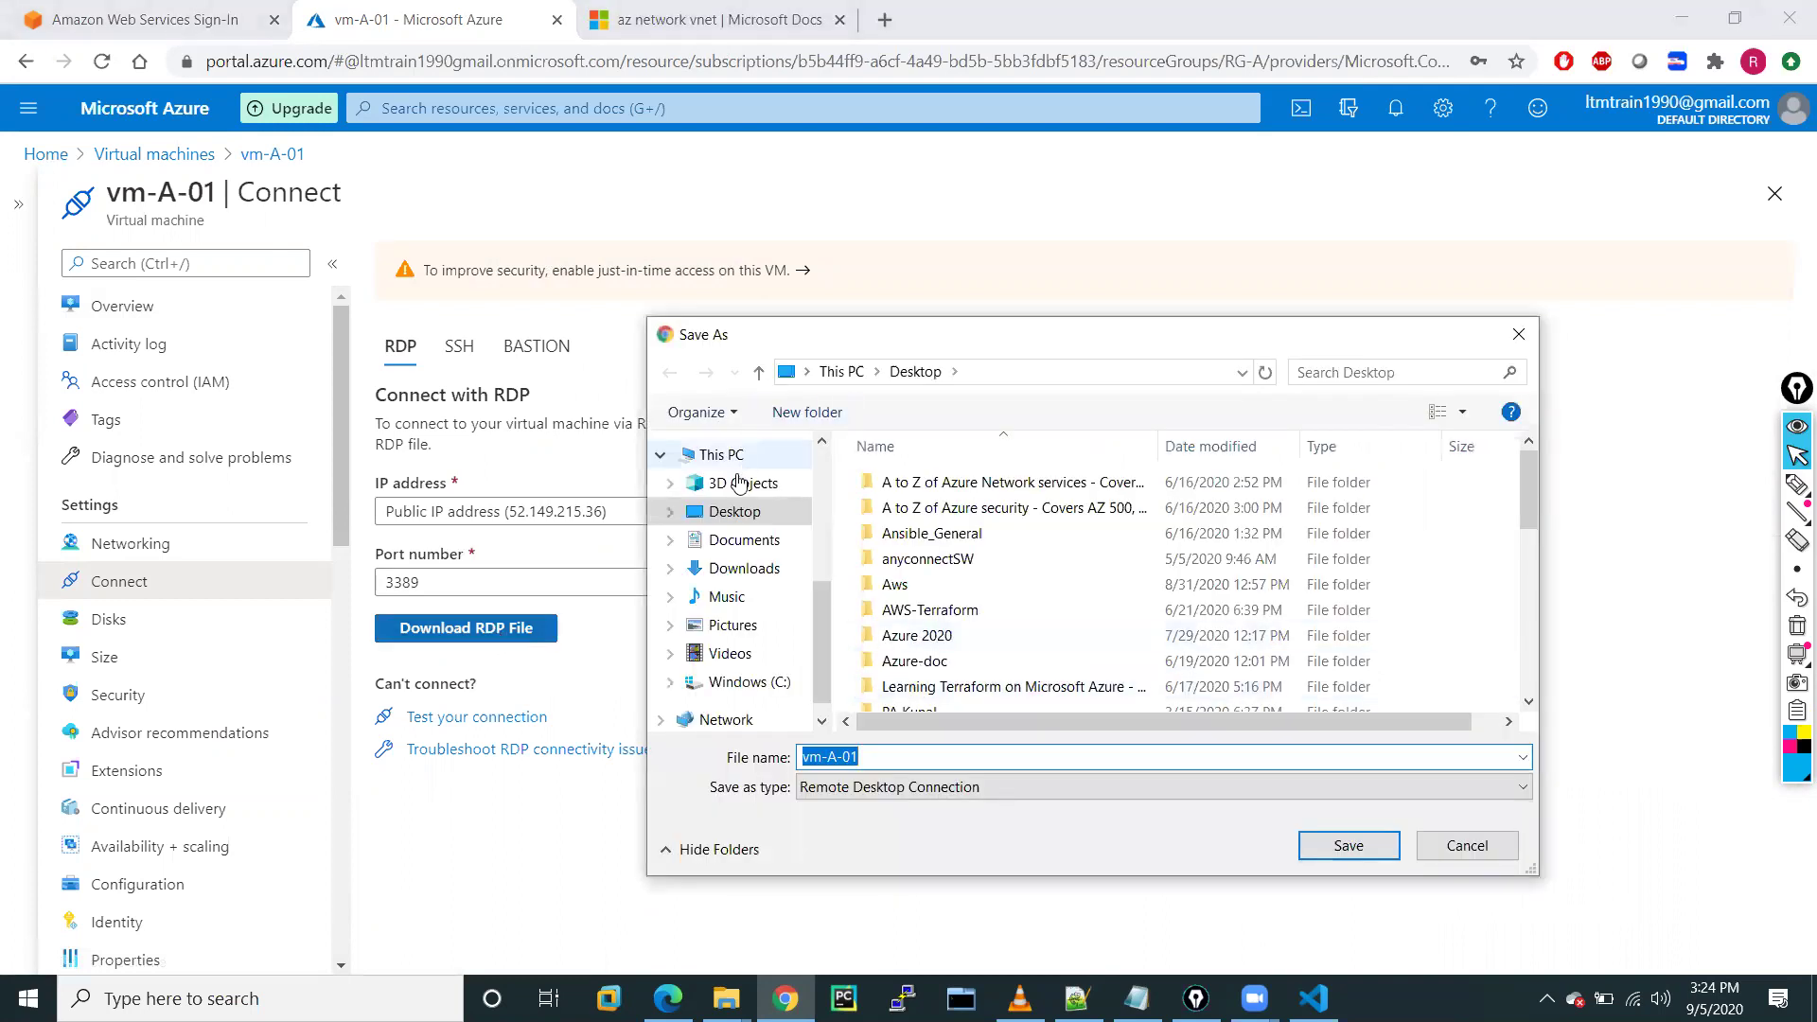
click(729, 512)
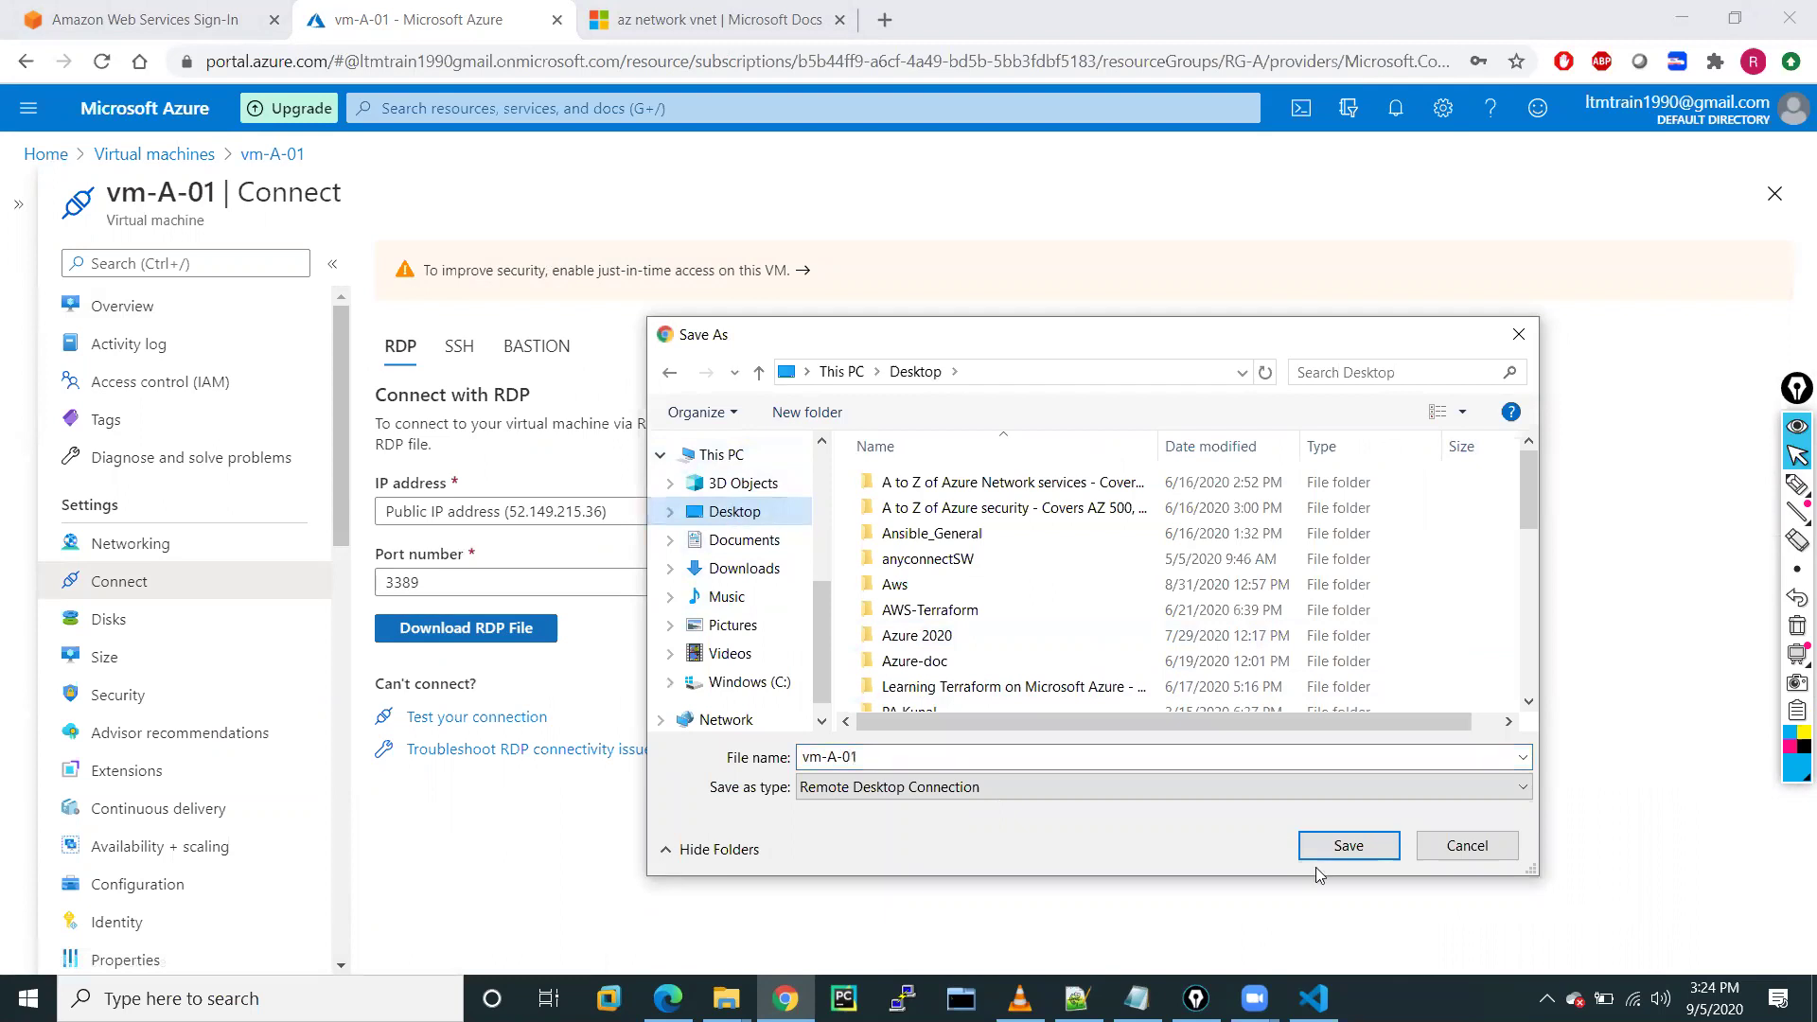
click(1346, 855)
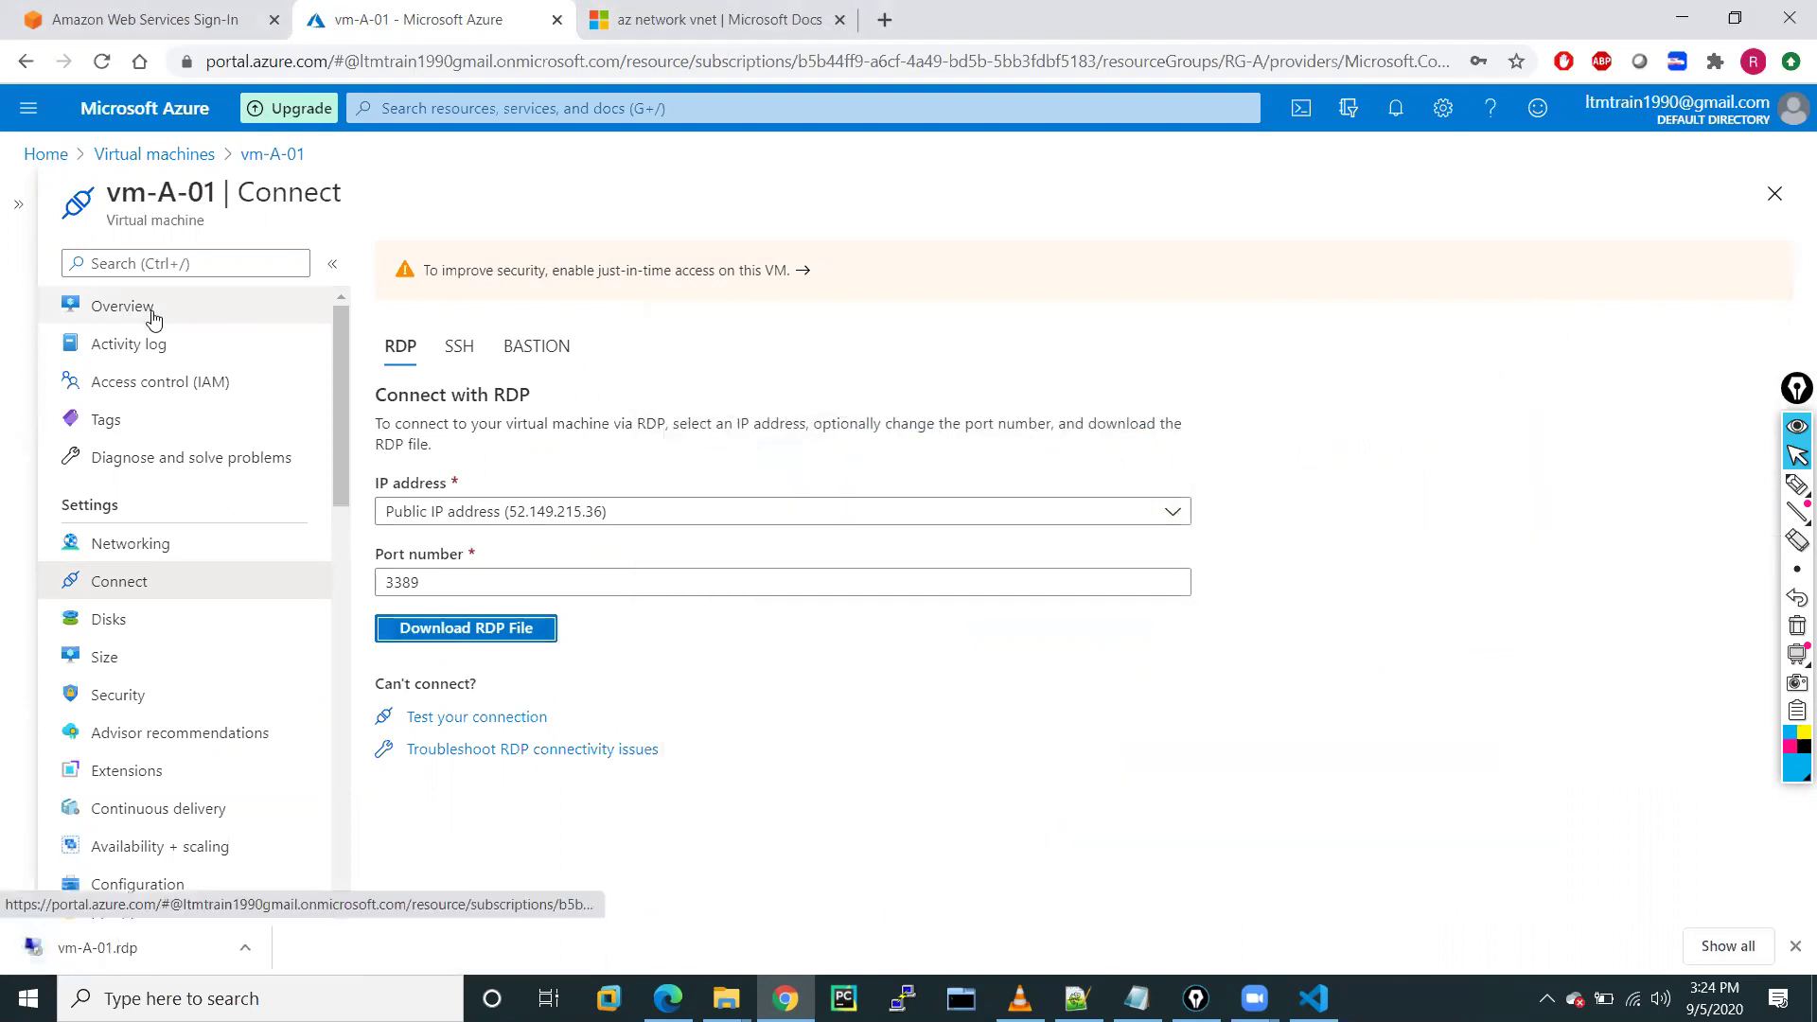
Open the downloaded RDP file, accept the publisher warning, then cancel the credentials prompt
click(245, 949)
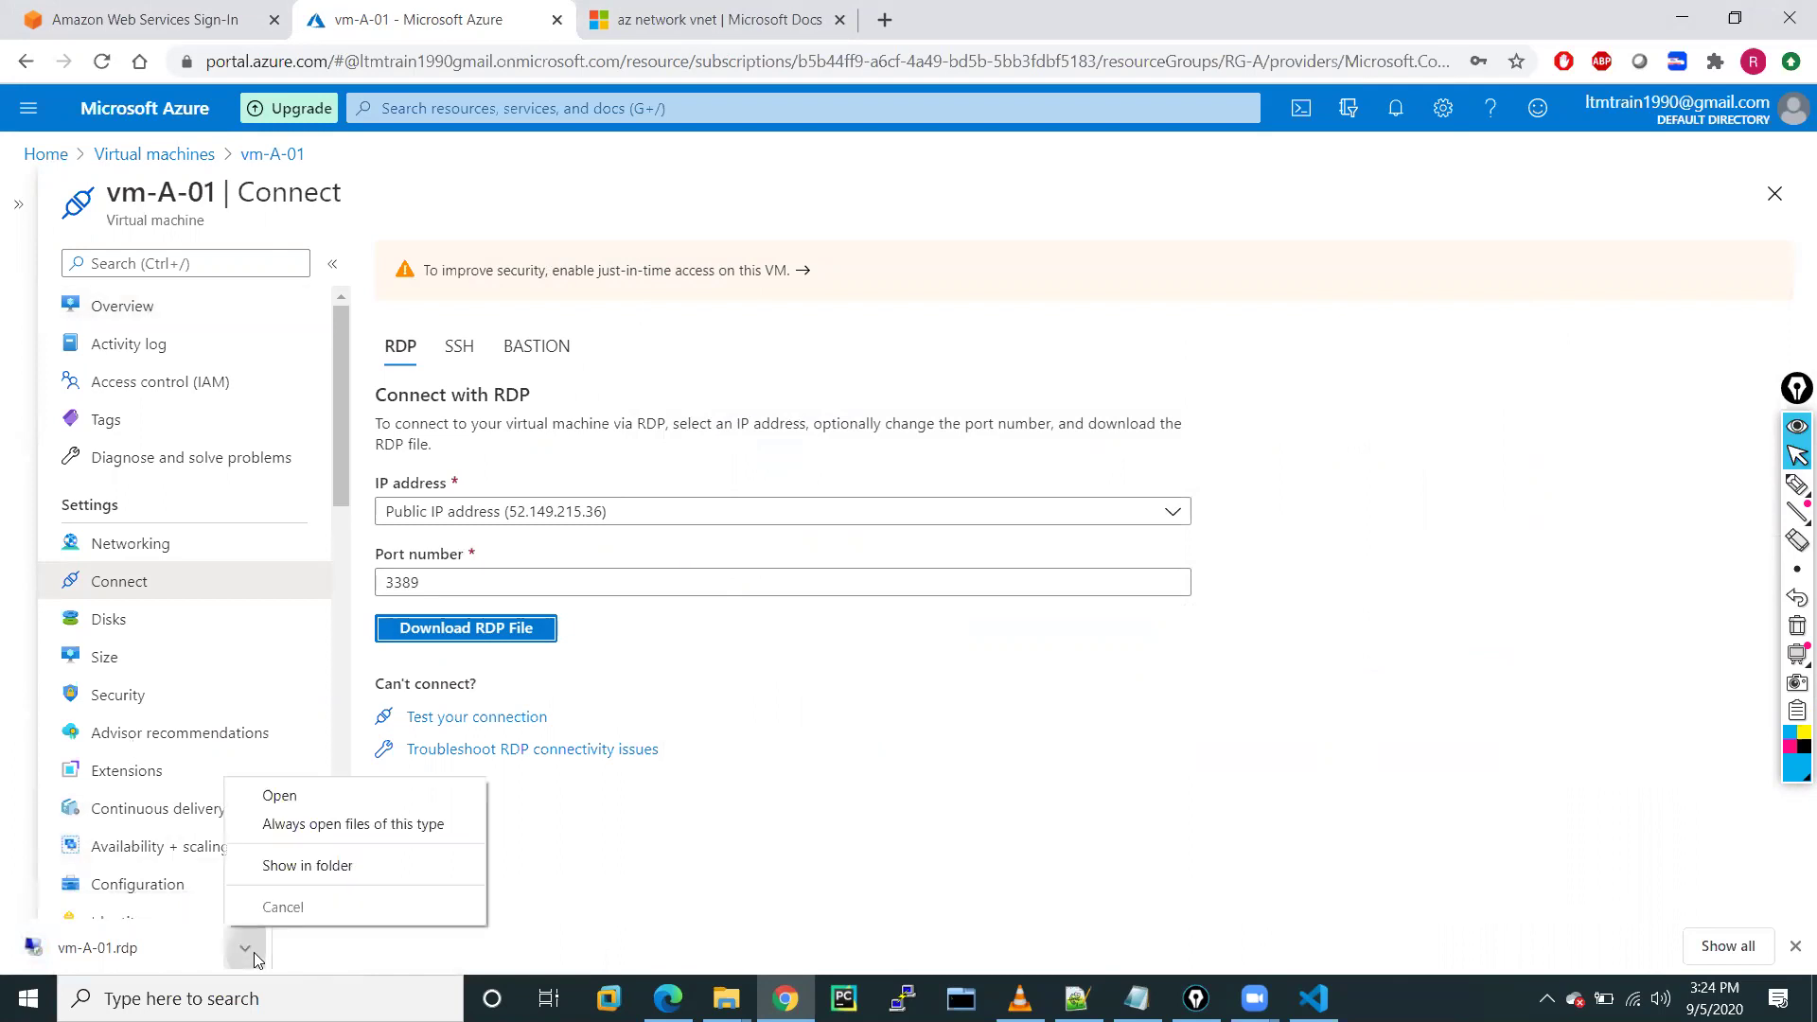
click(279, 797)
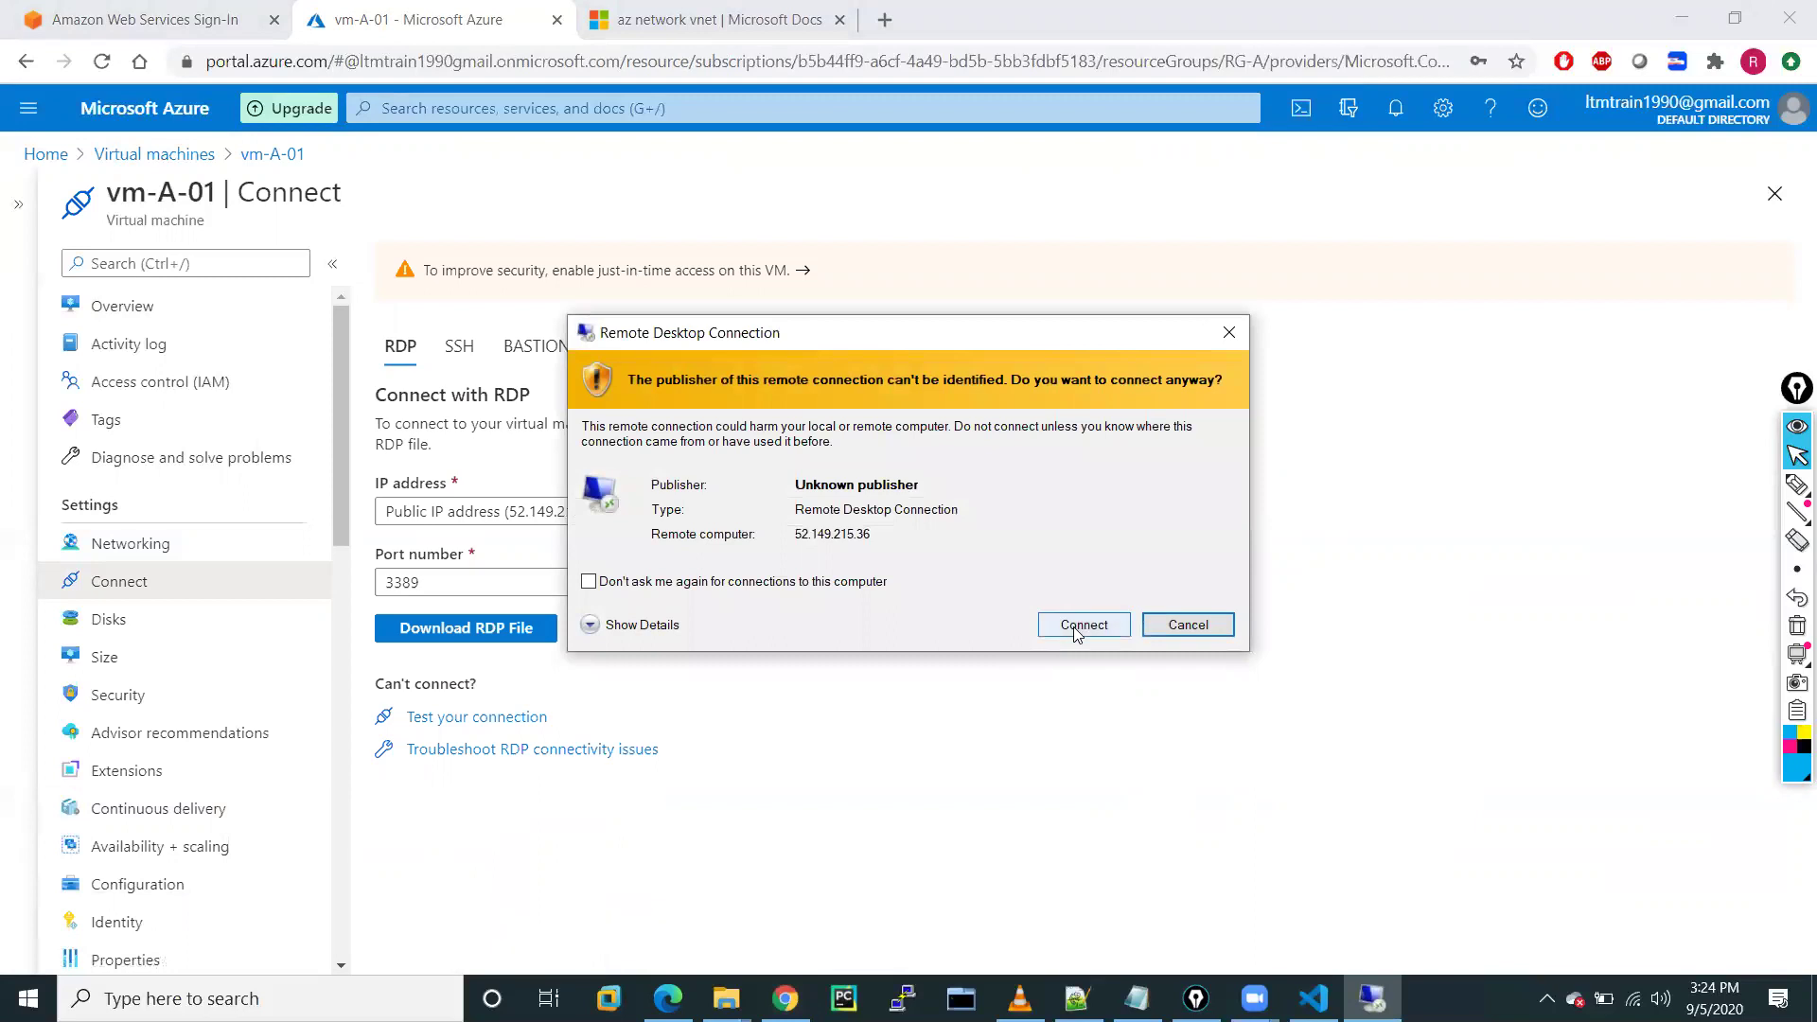
click(1077, 623)
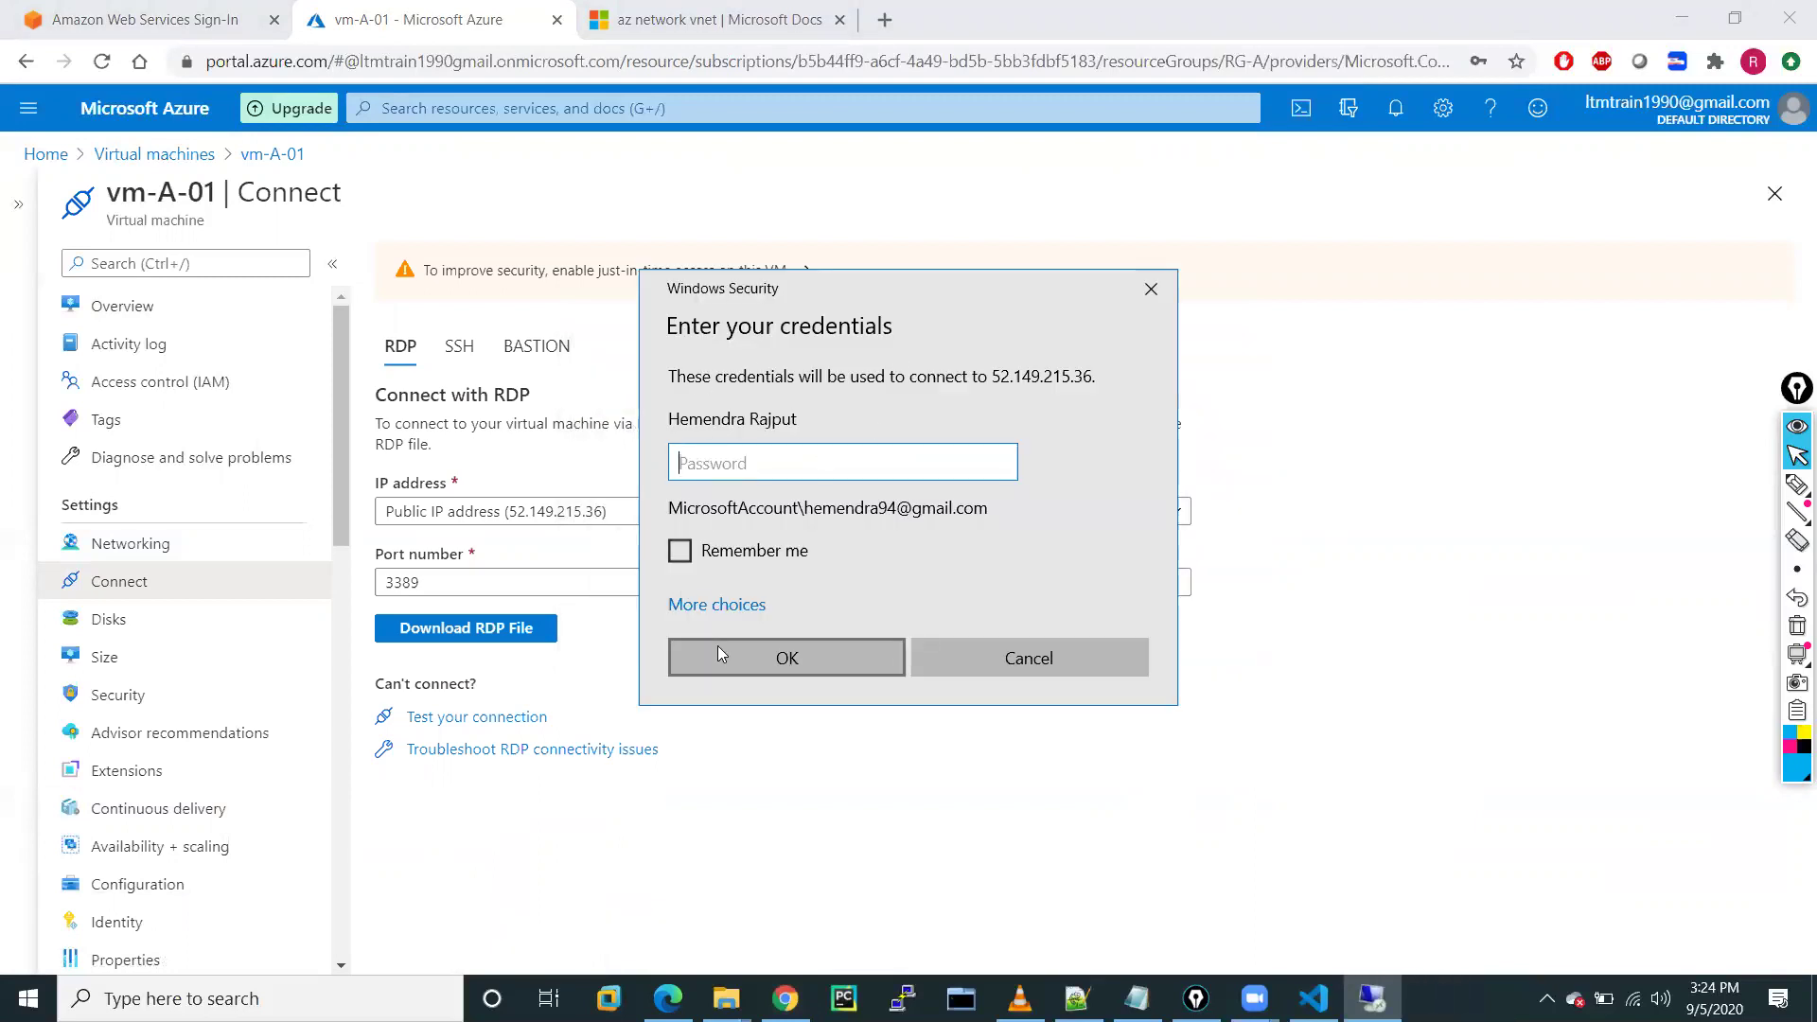
click(700, 604)
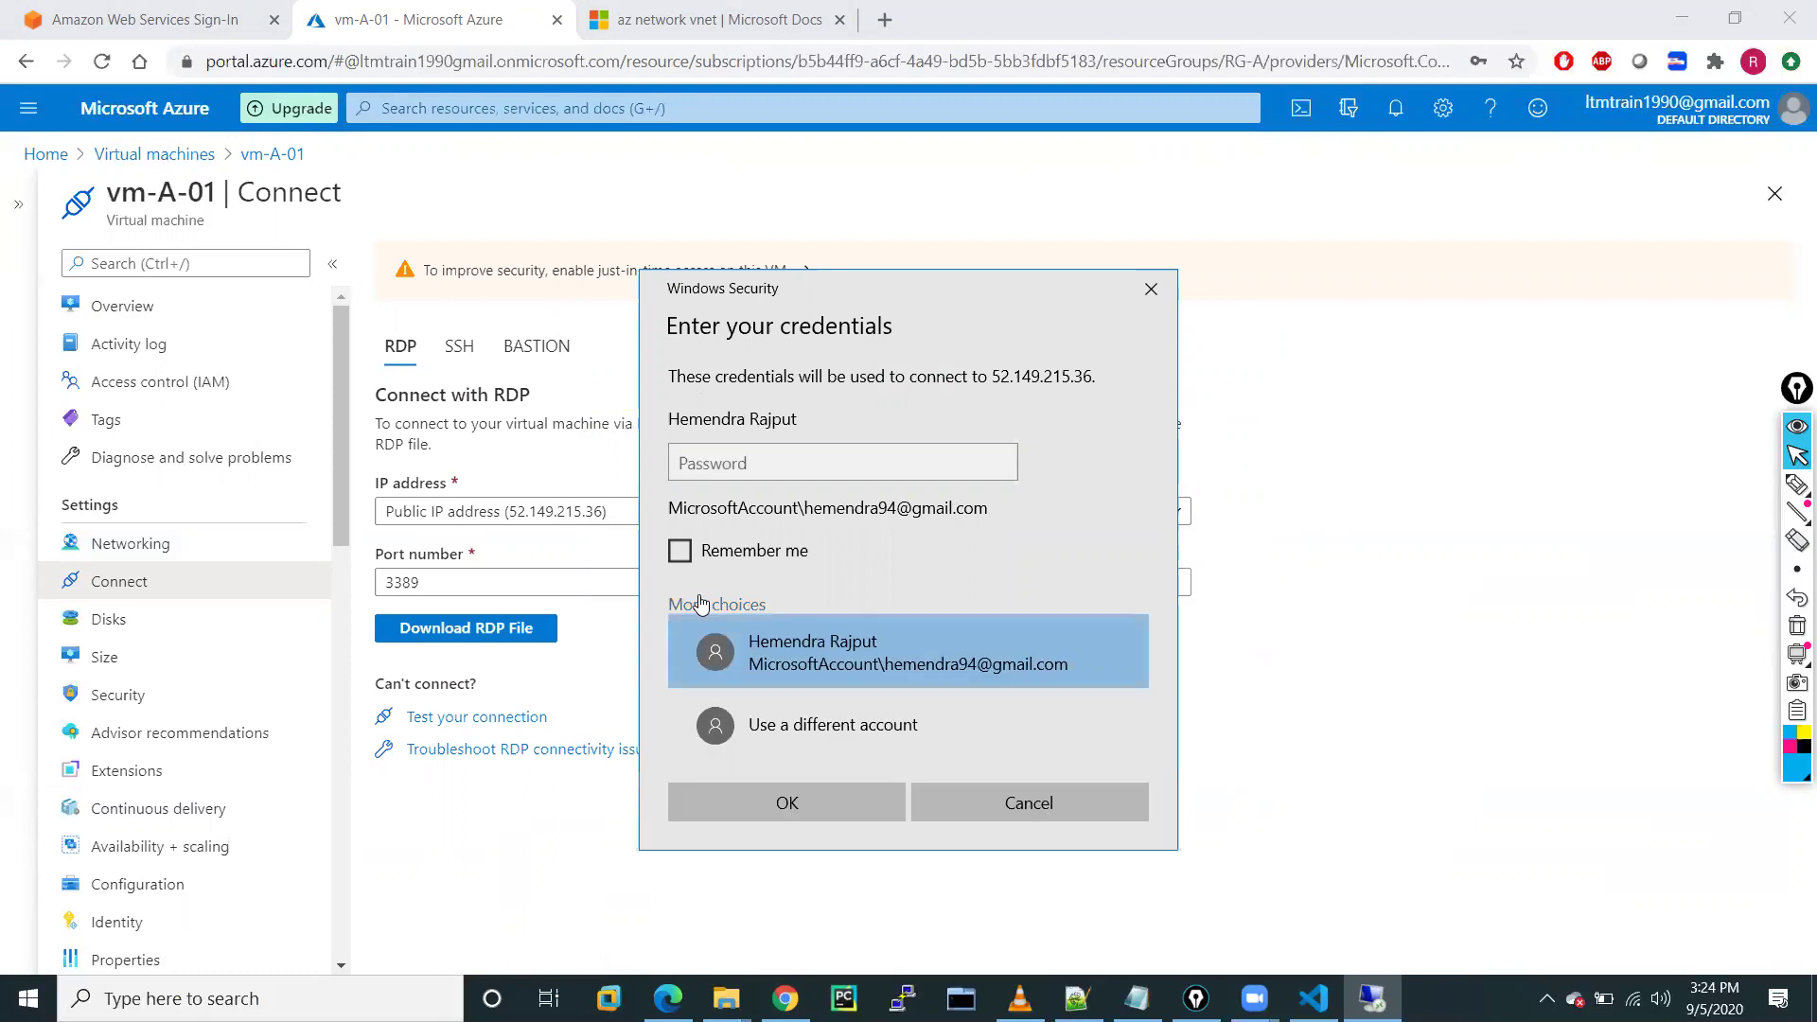
click(750, 751)
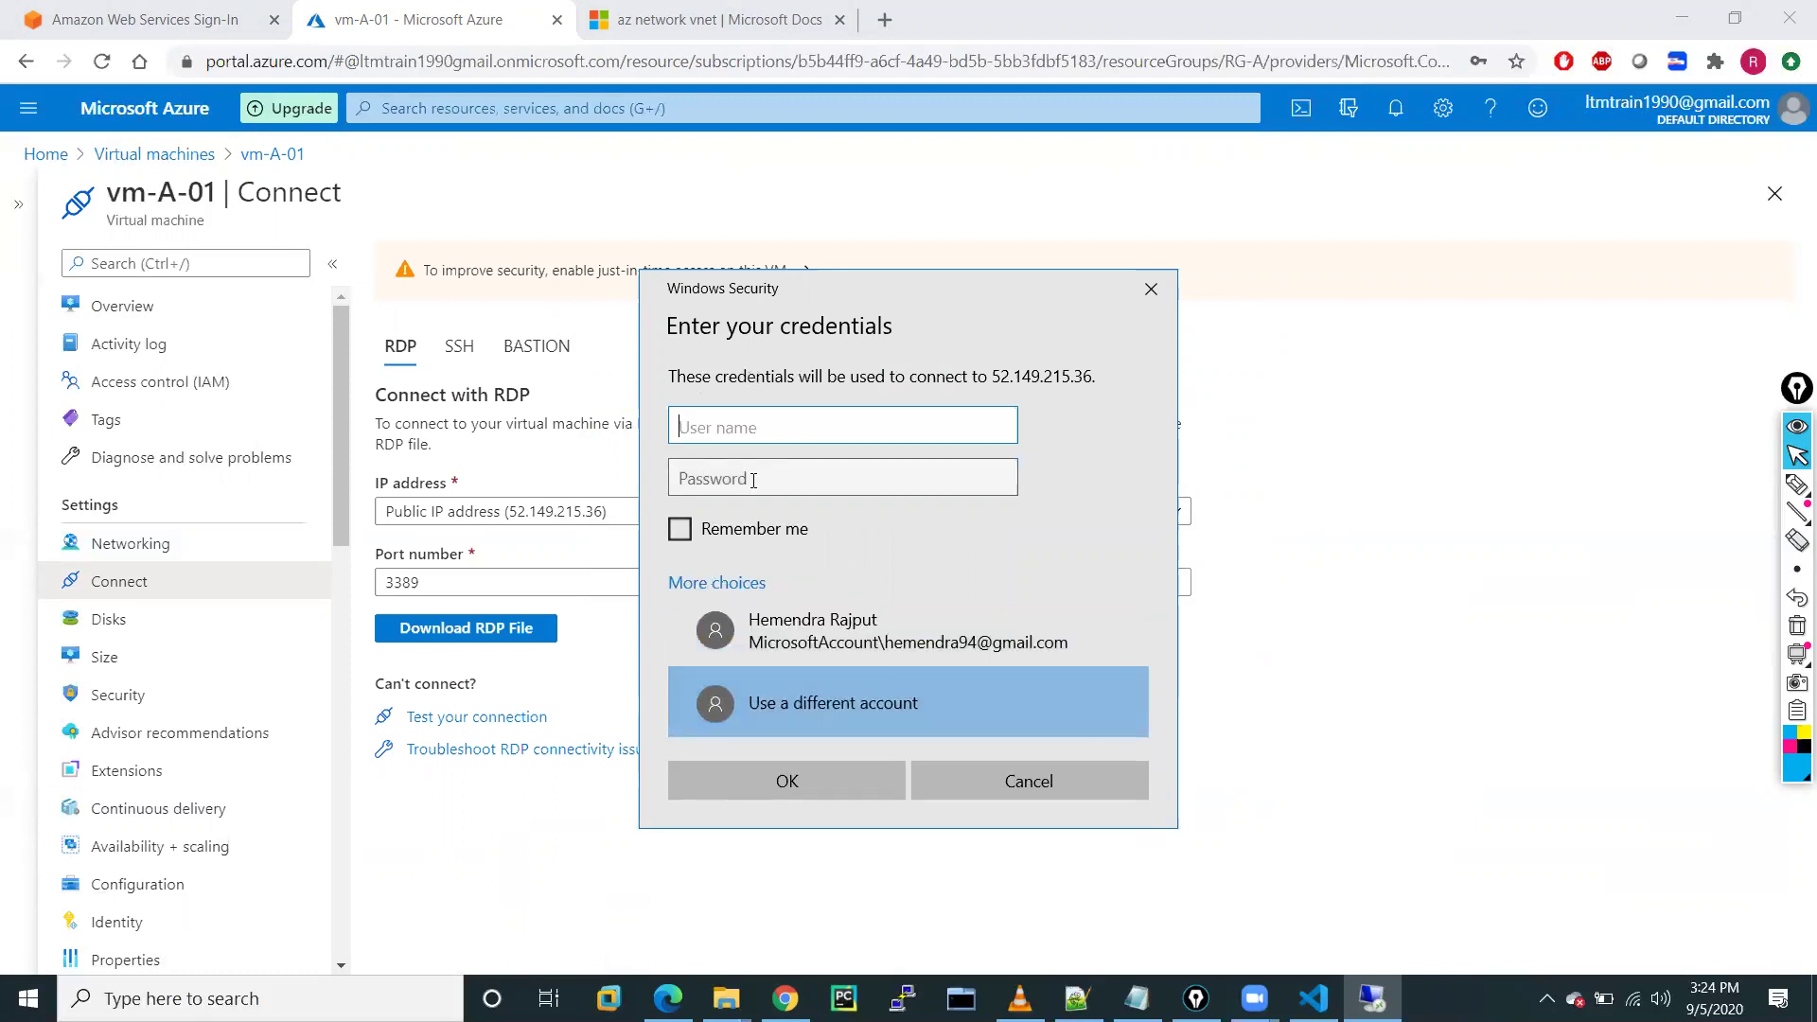
click(1026, 776)
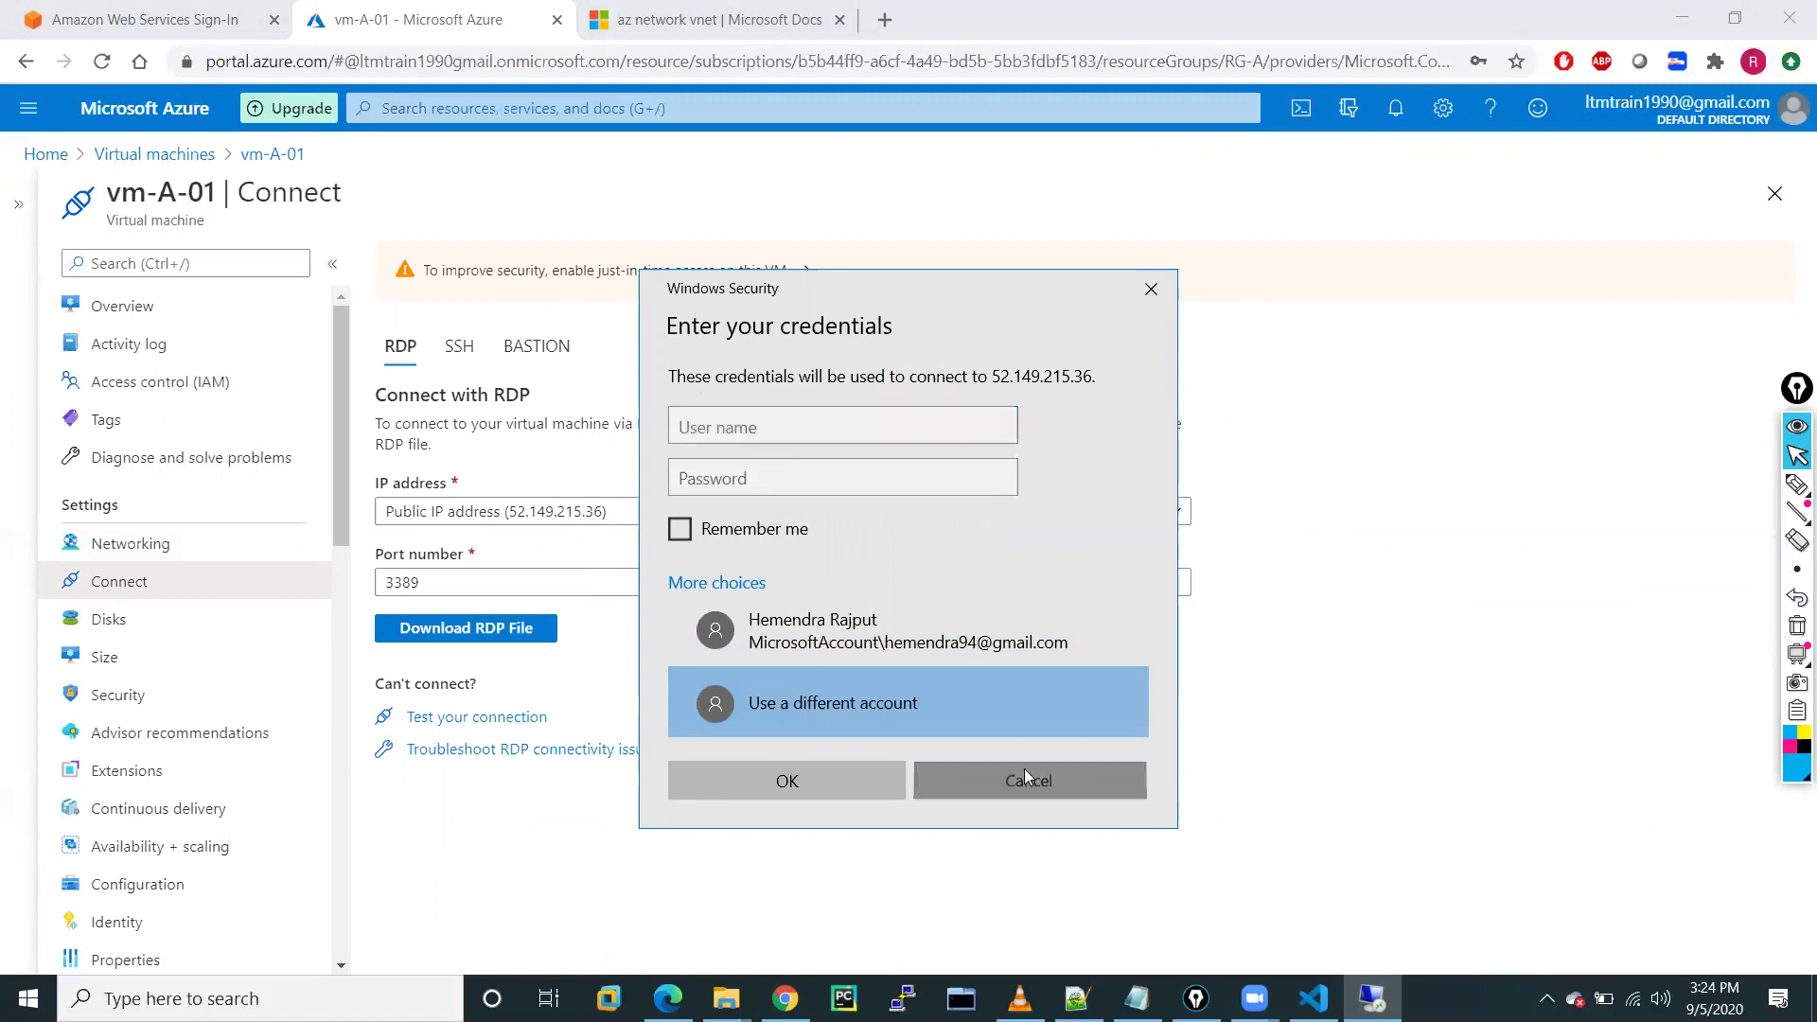
Copy the VM's public IP again and connect to 52.149.215.36 in Remote Desktop Connection
click(95, 305)
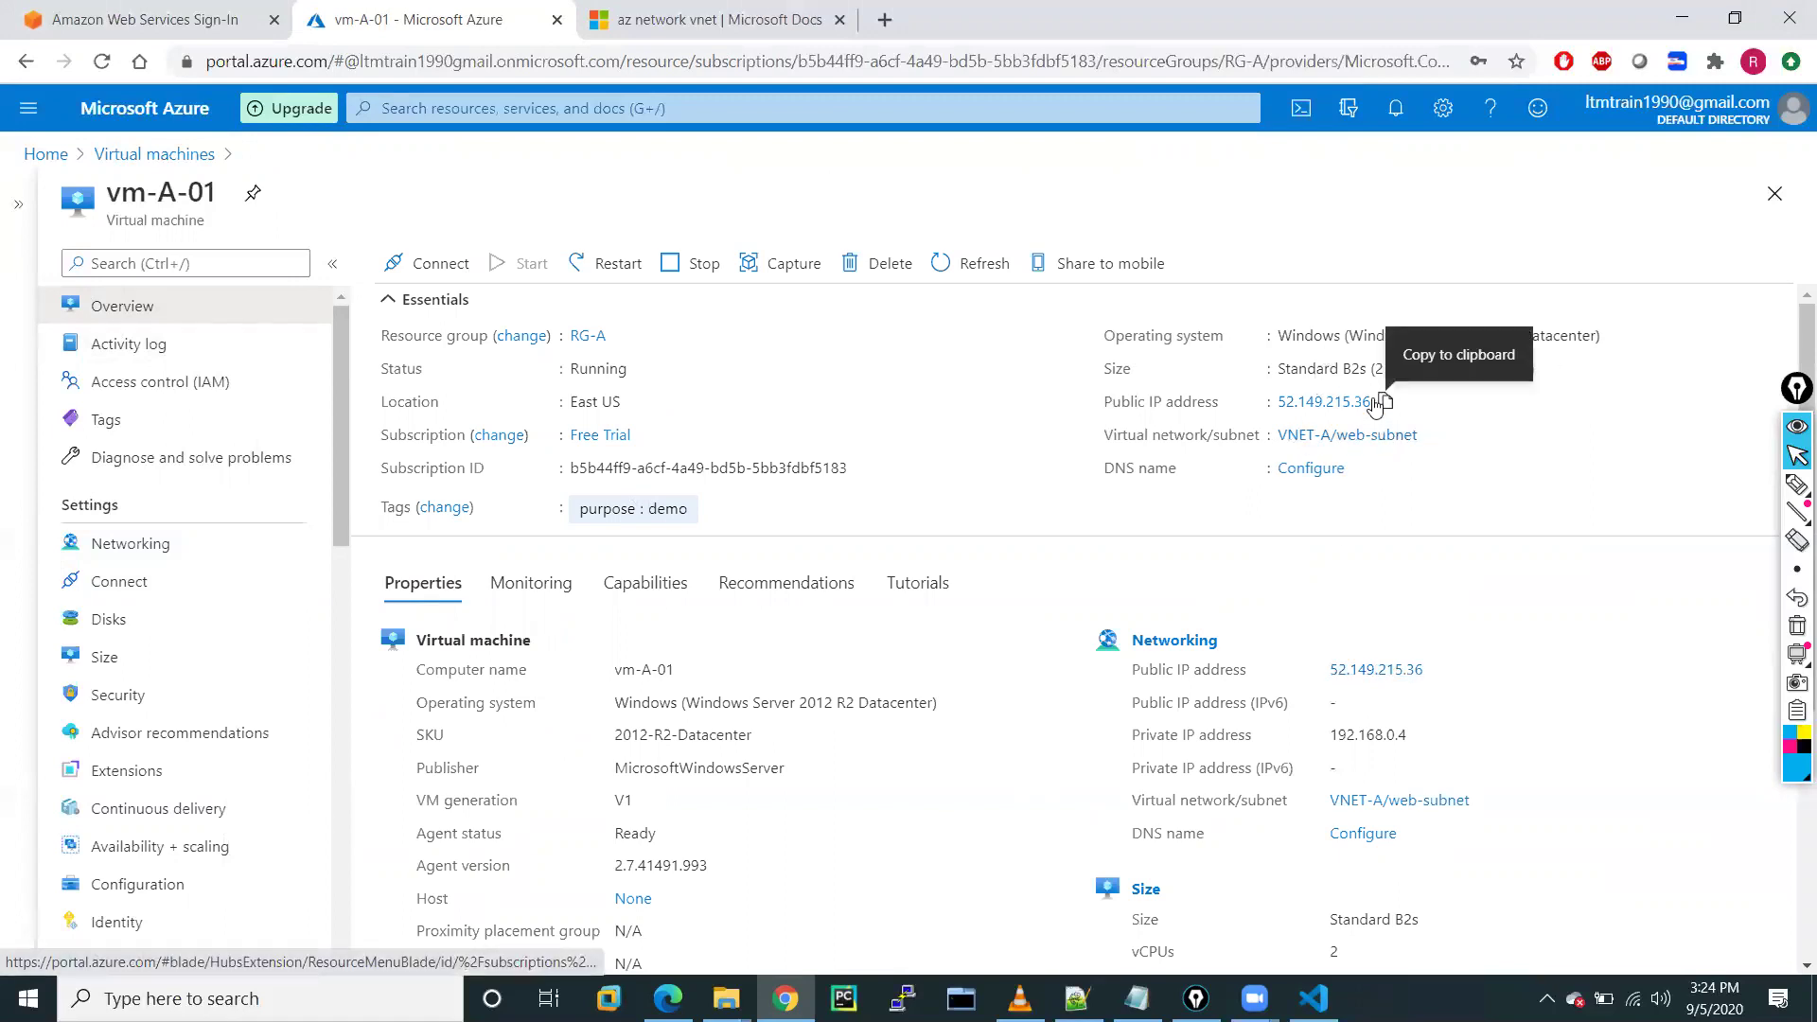
click(1384, 405)
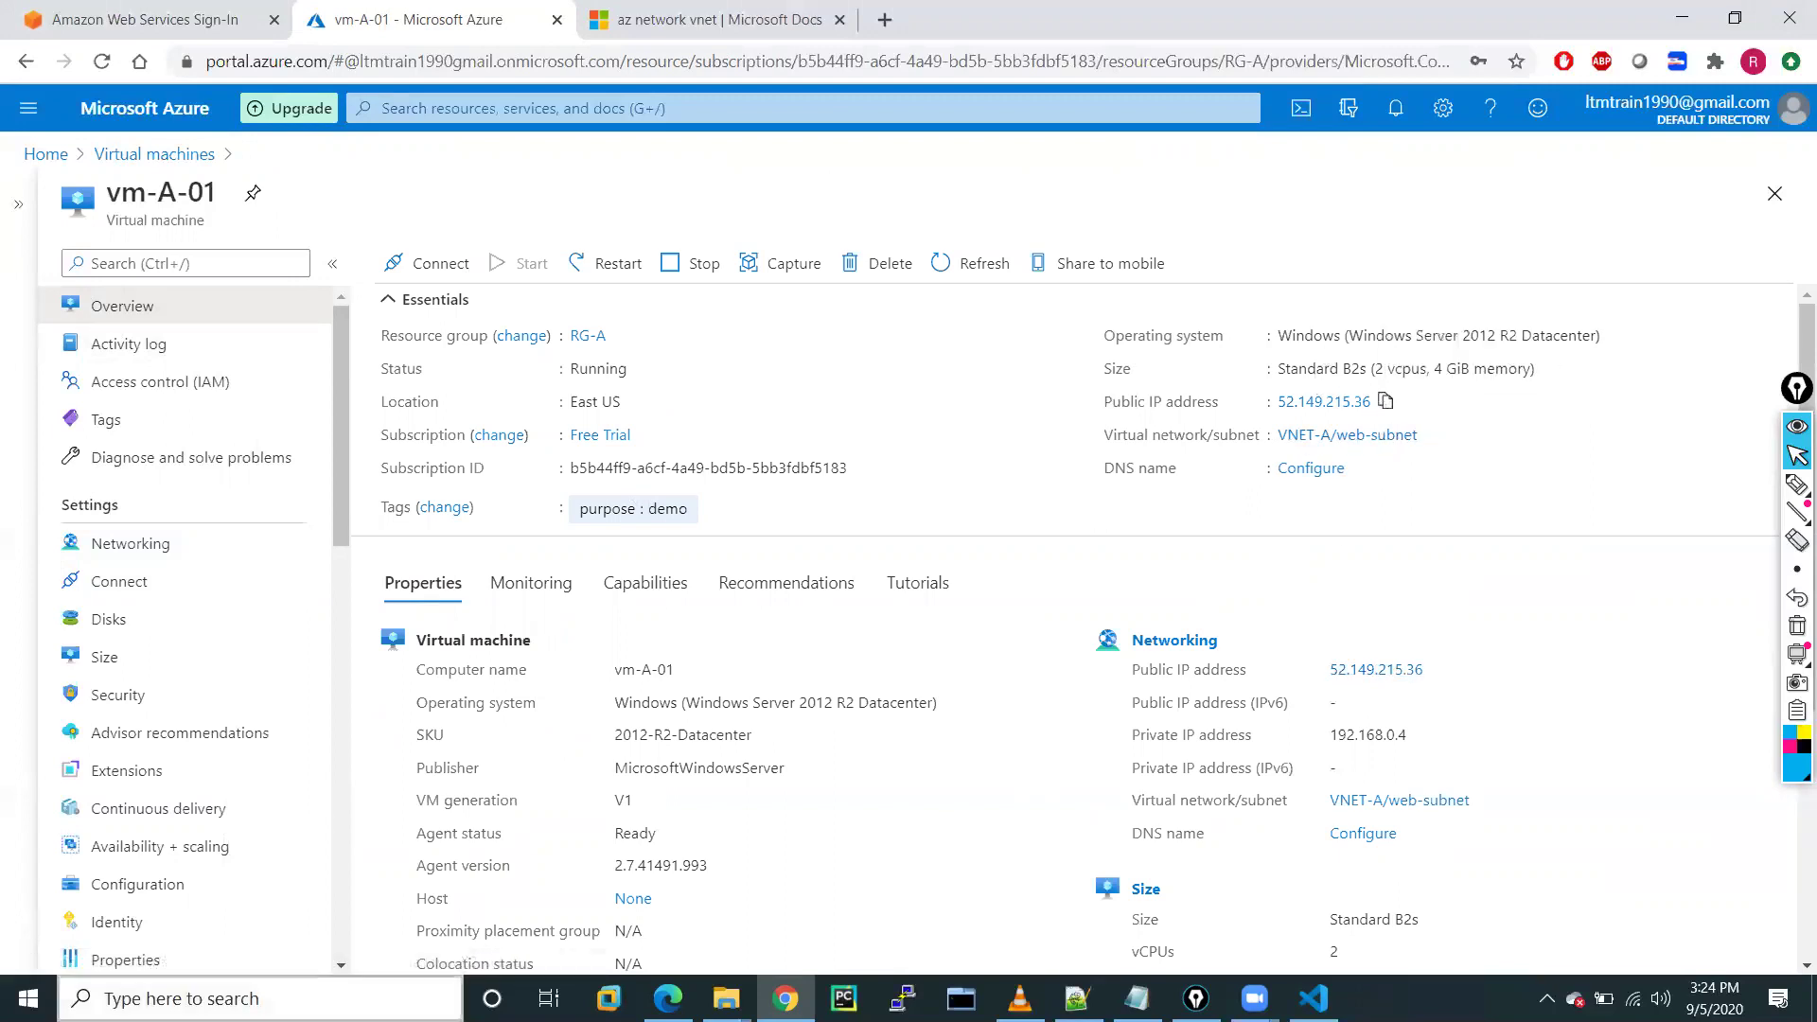
click(272, 992)
text(remote)
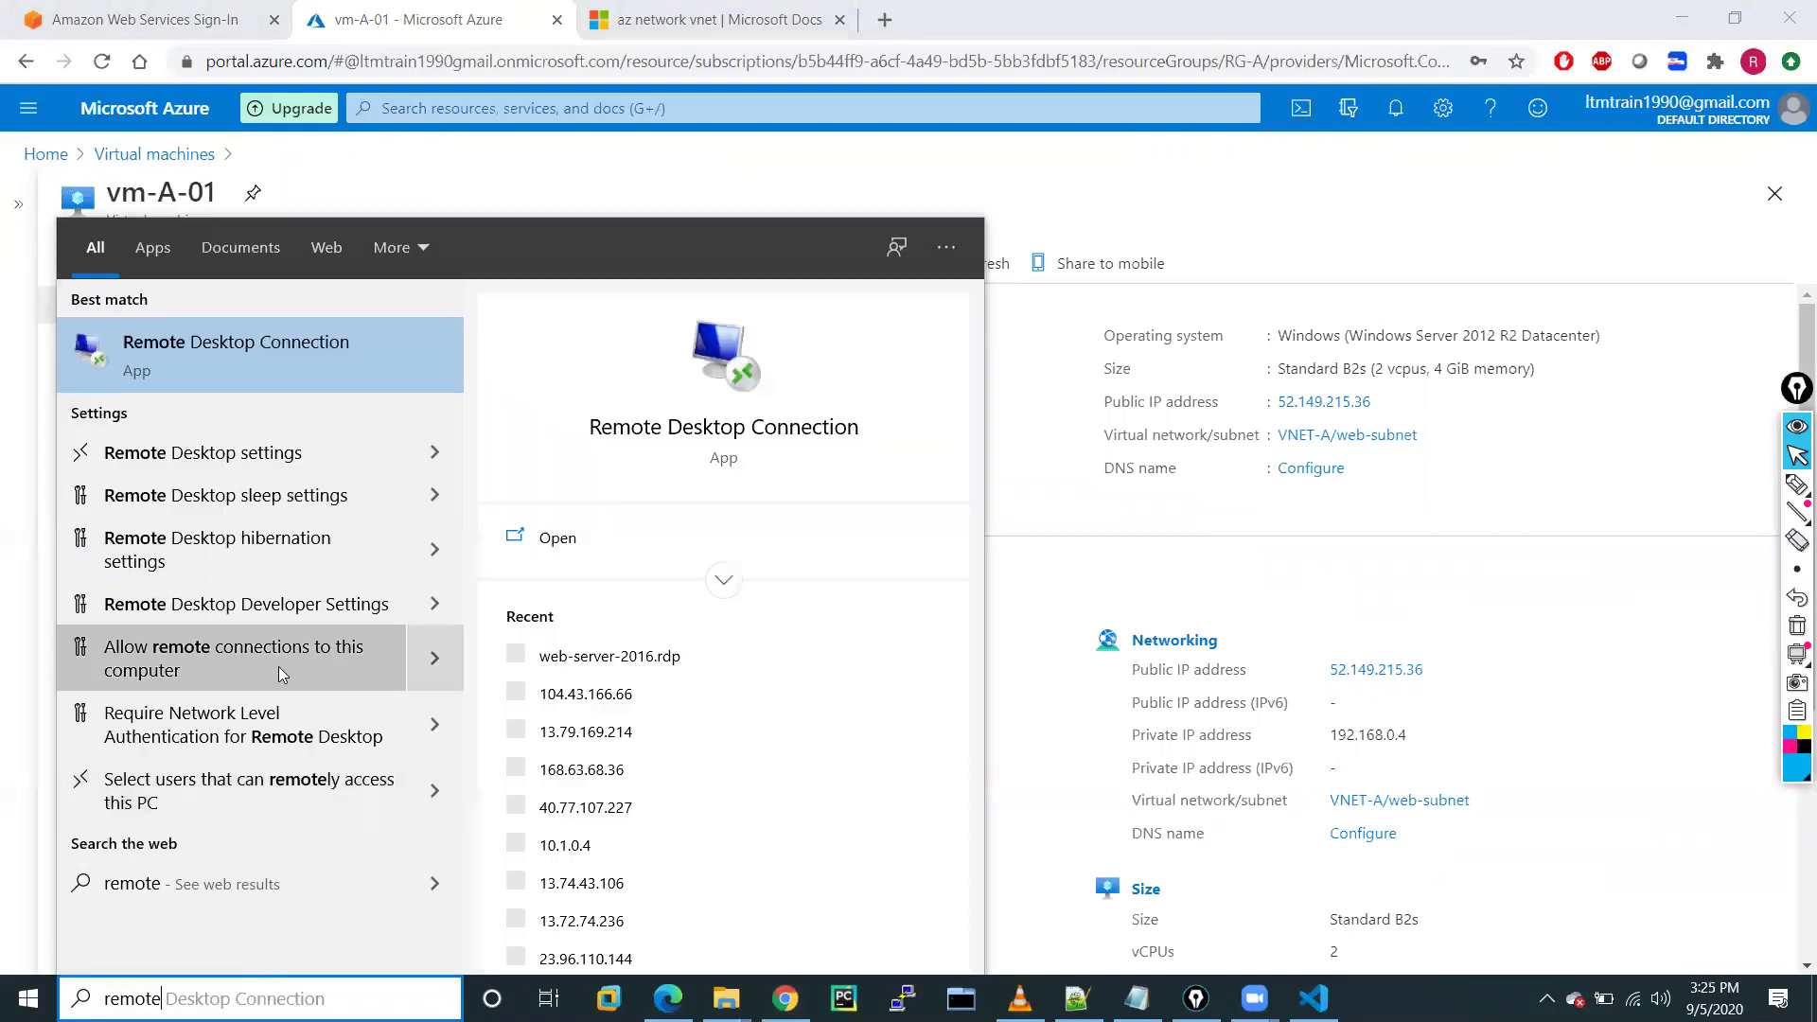
click(250, 385)
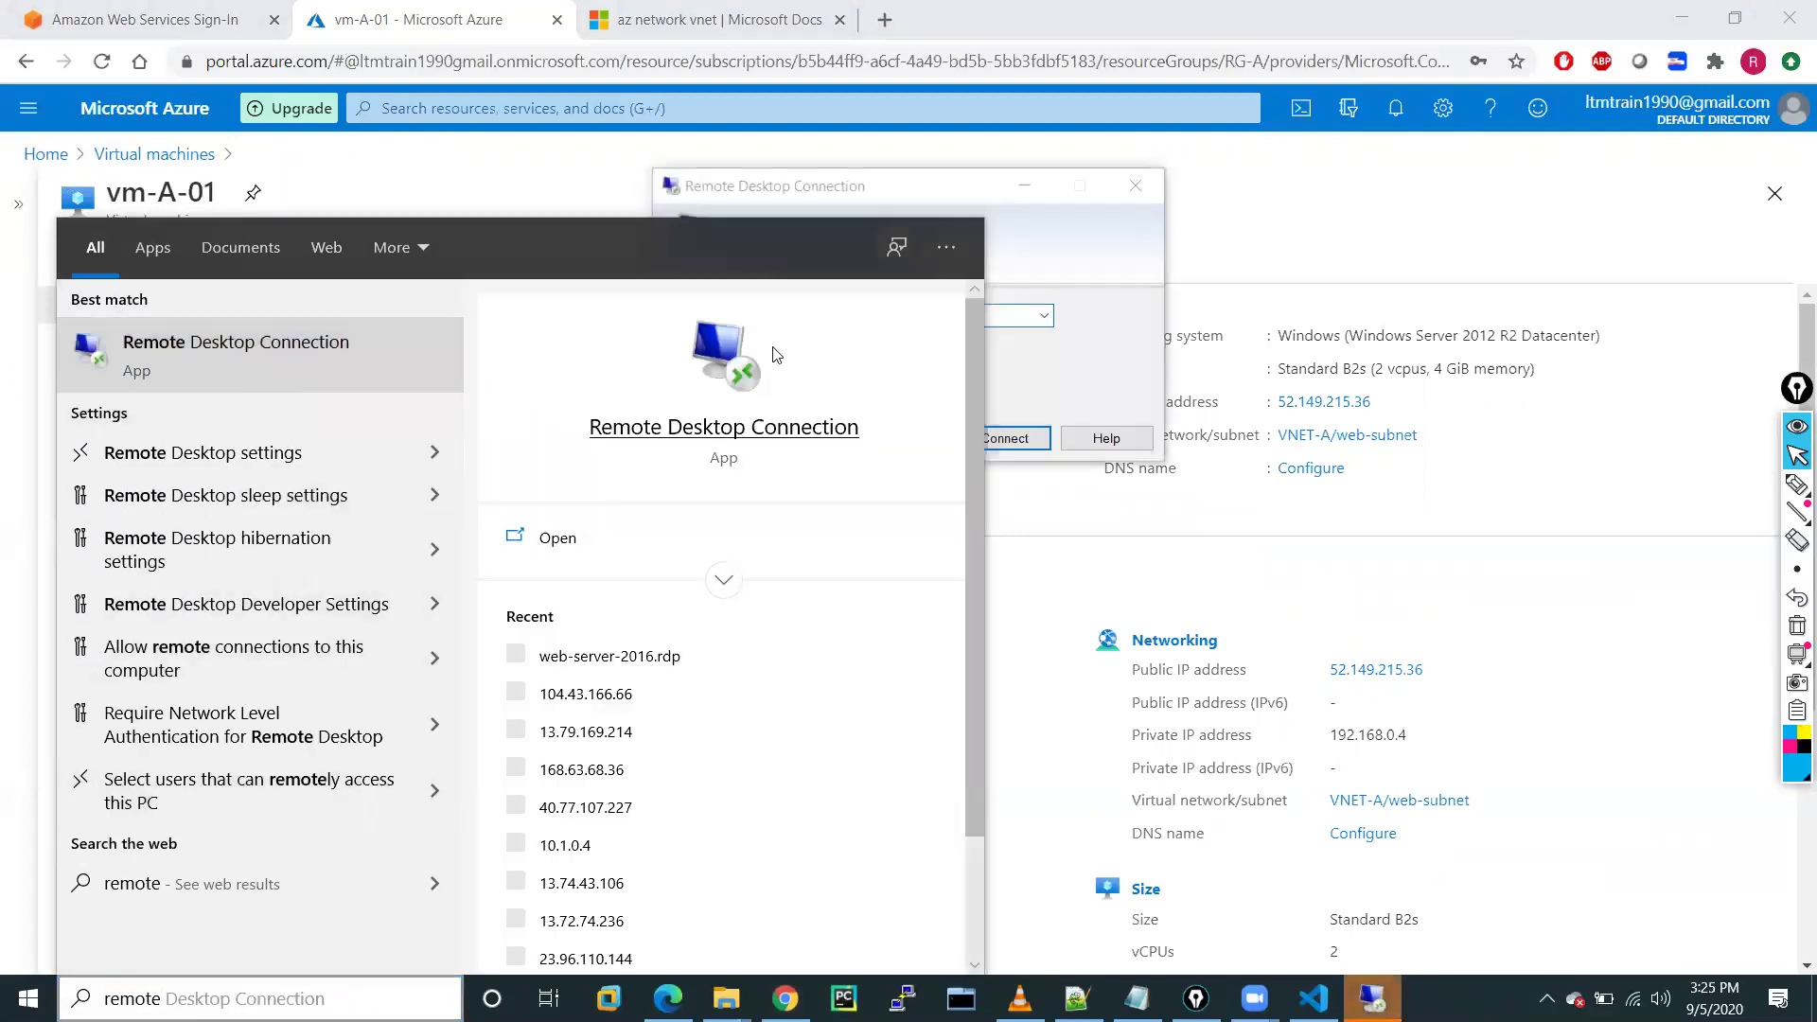
key(ctrl+v)
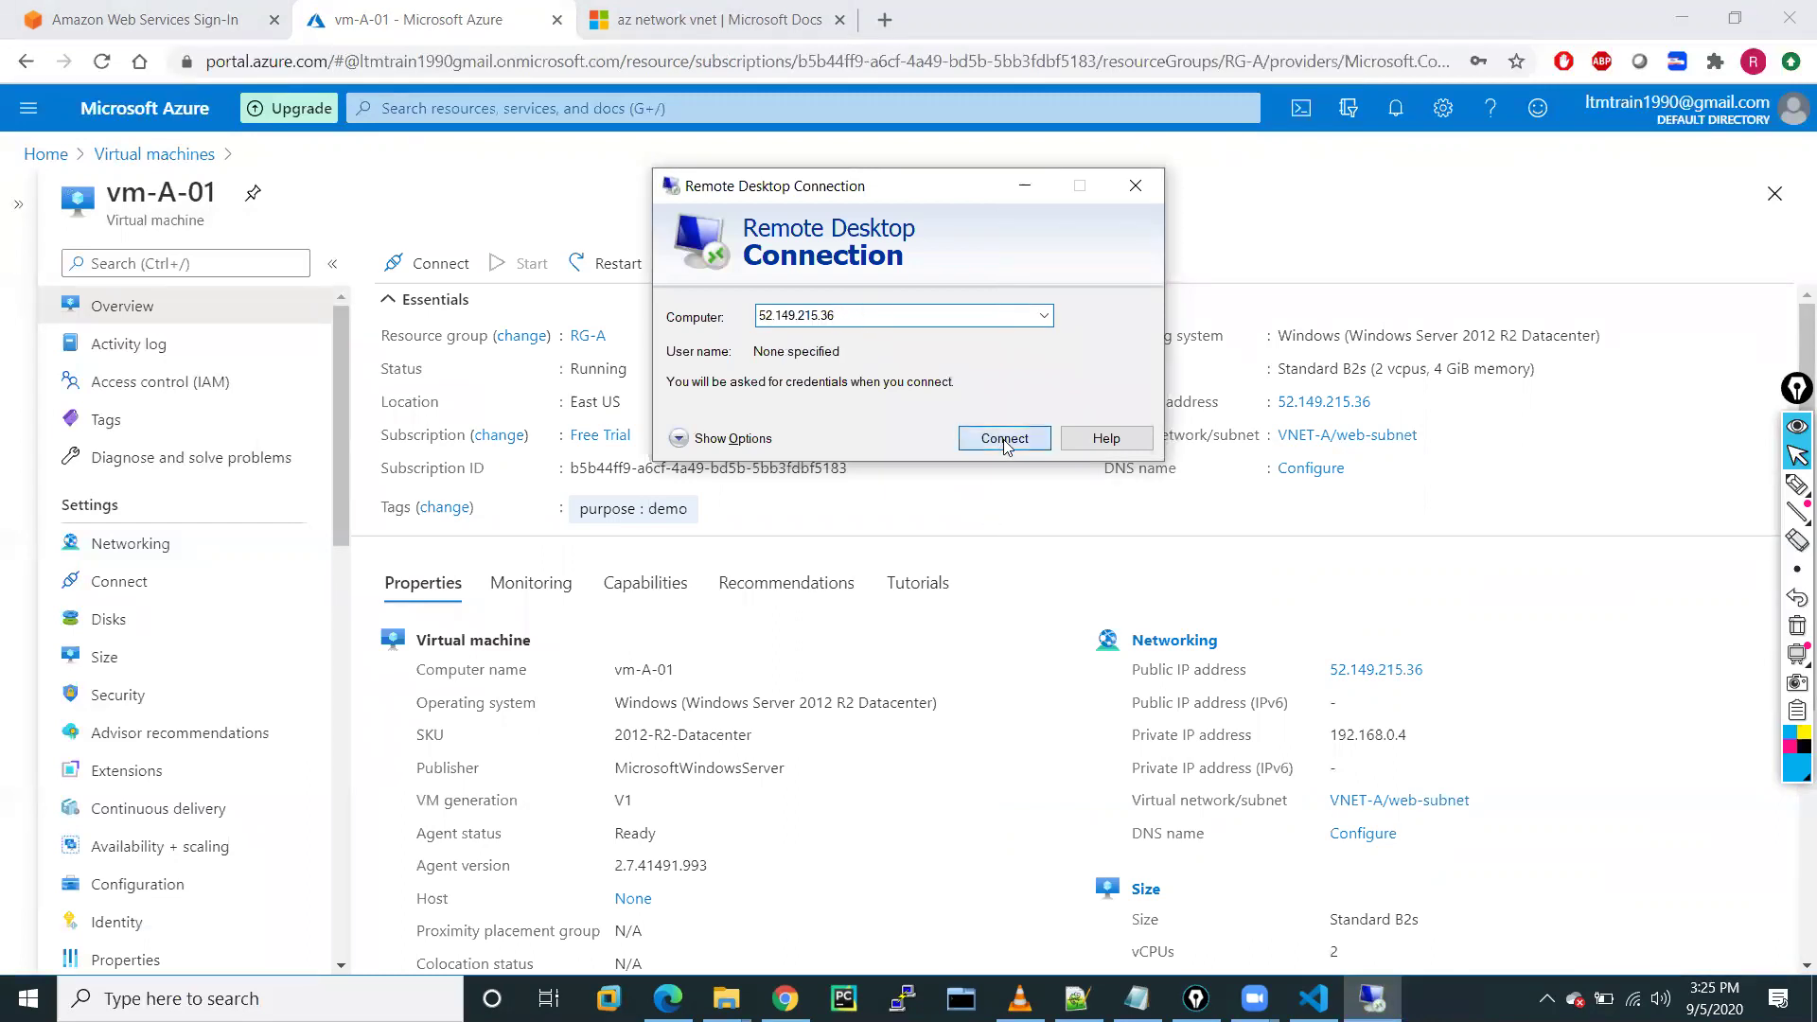
click(1003, 440)
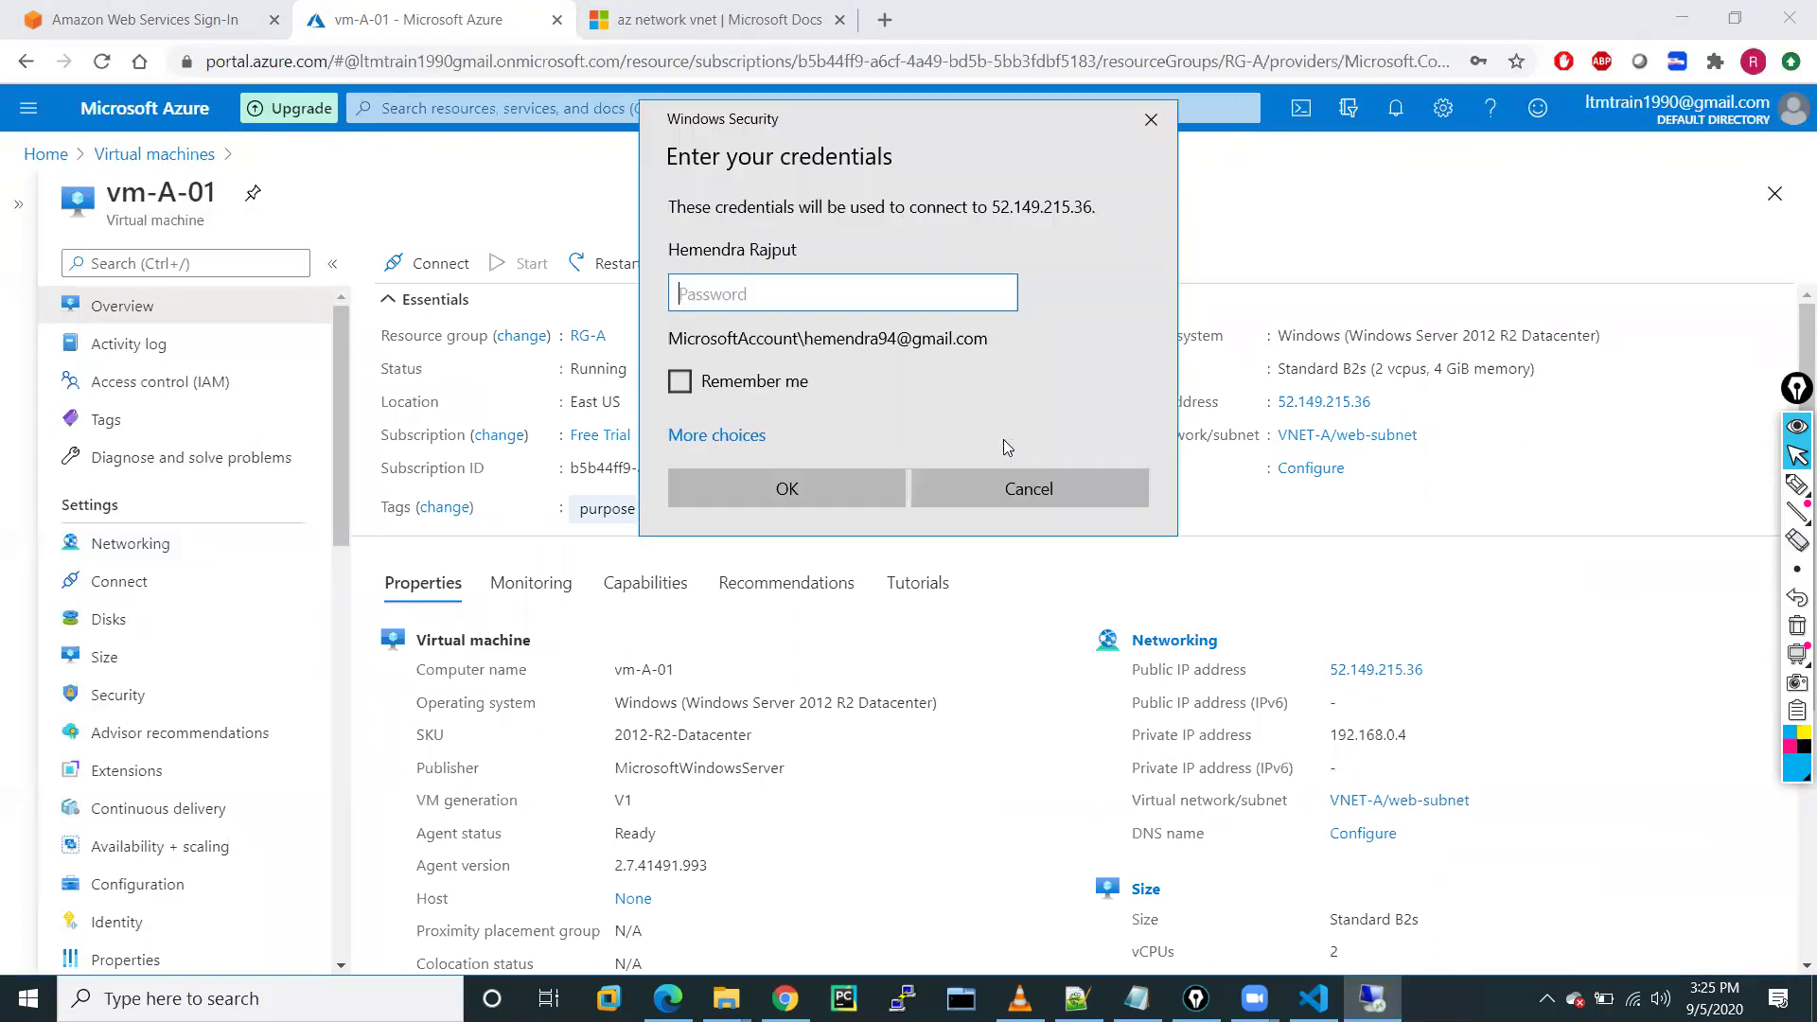
Sign in with a different account's user name and password, remembering the credentials
click(717, 435)
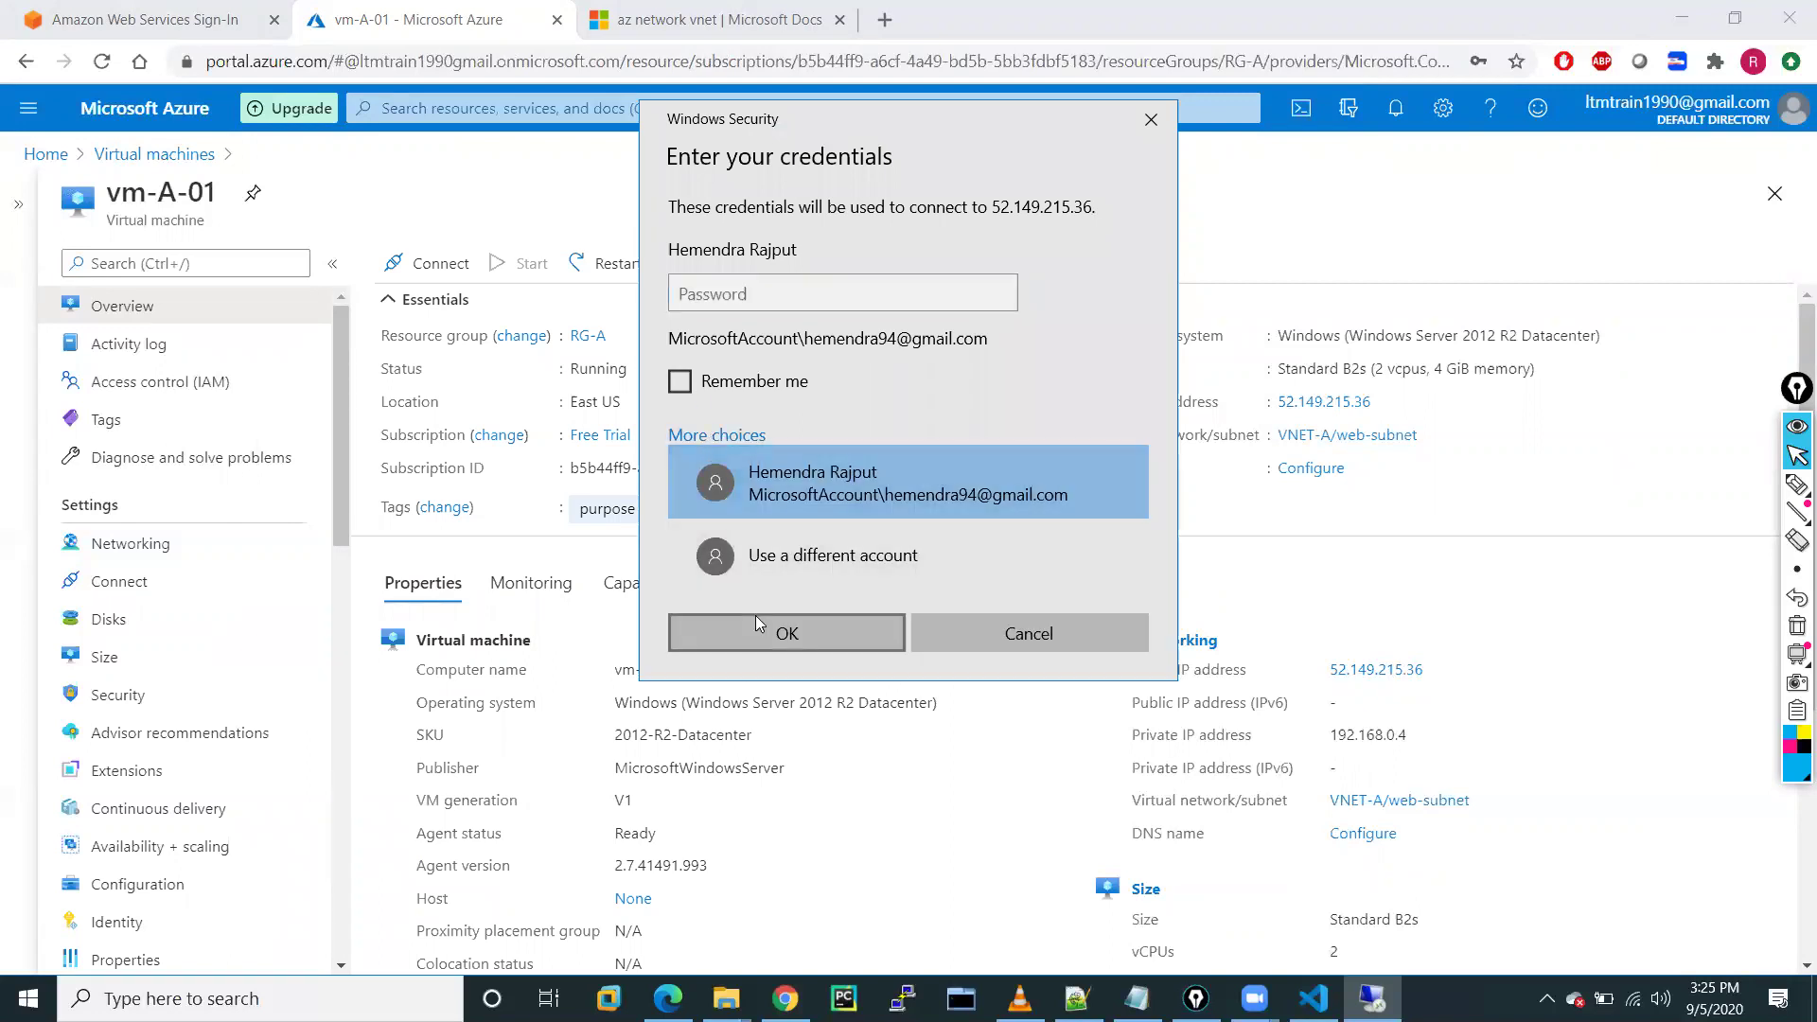
click(768, 564)
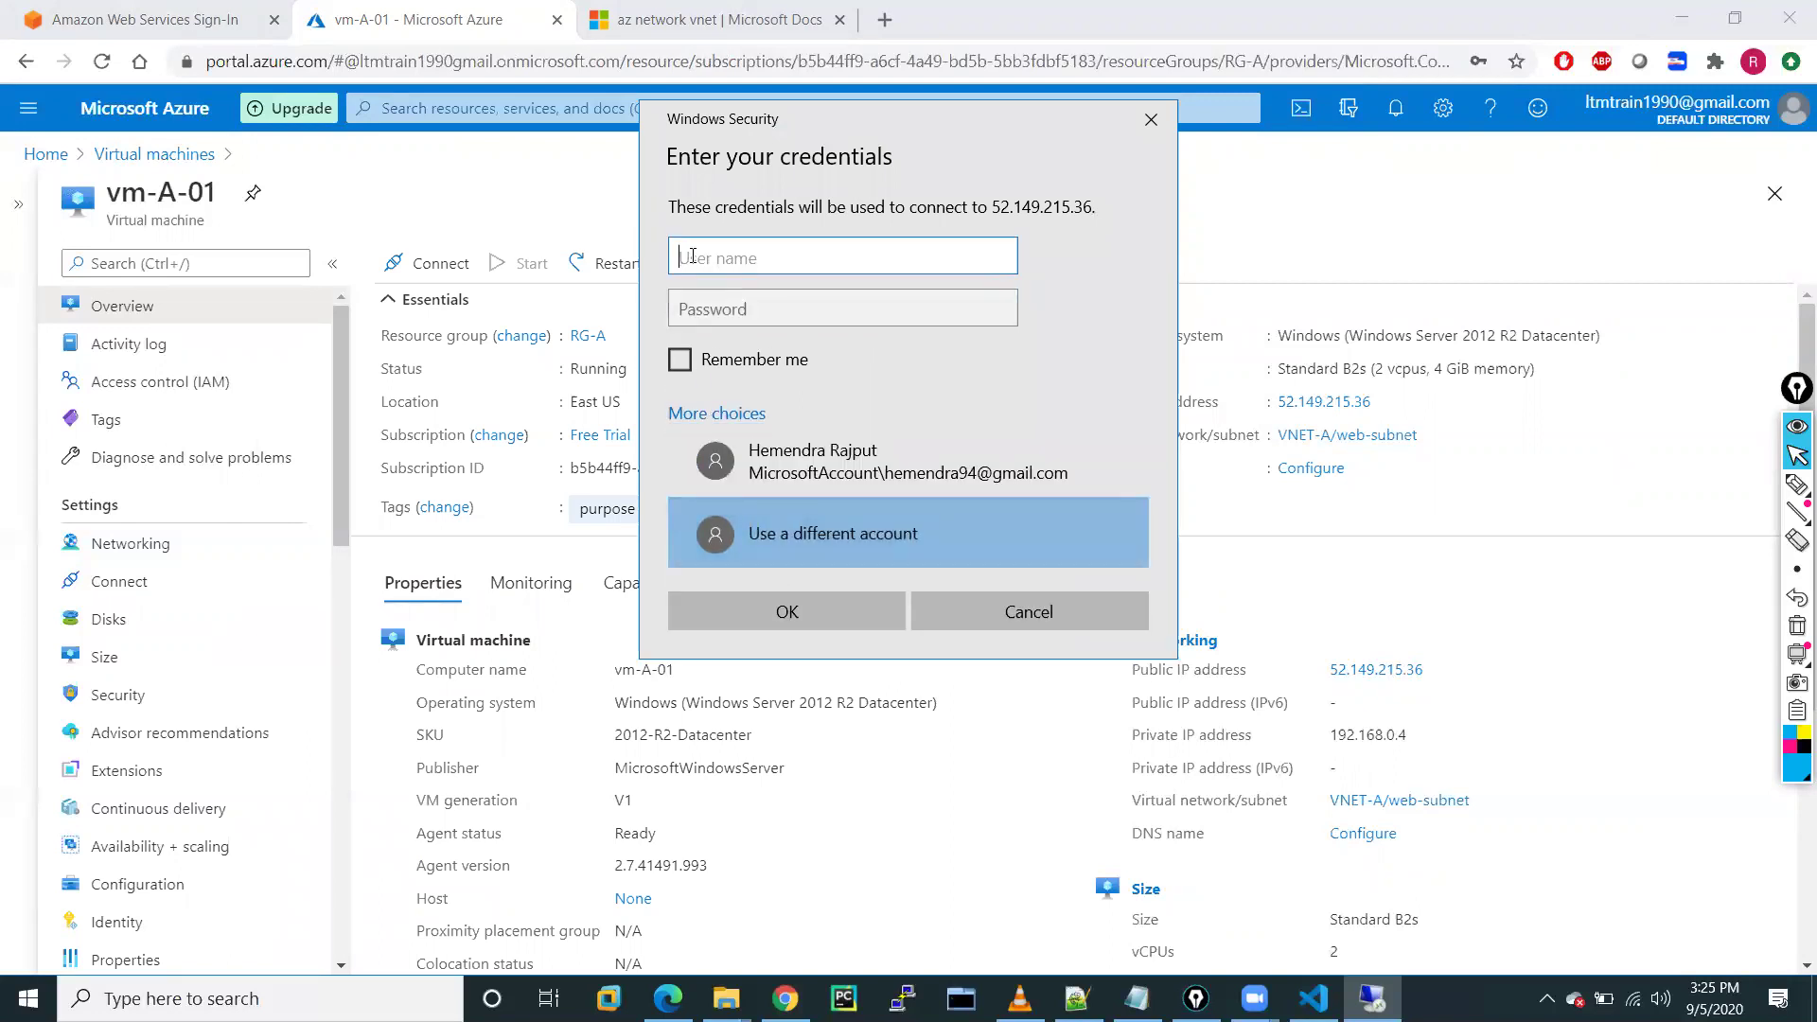
text(hemendra)
click(745, 301)
text(••)
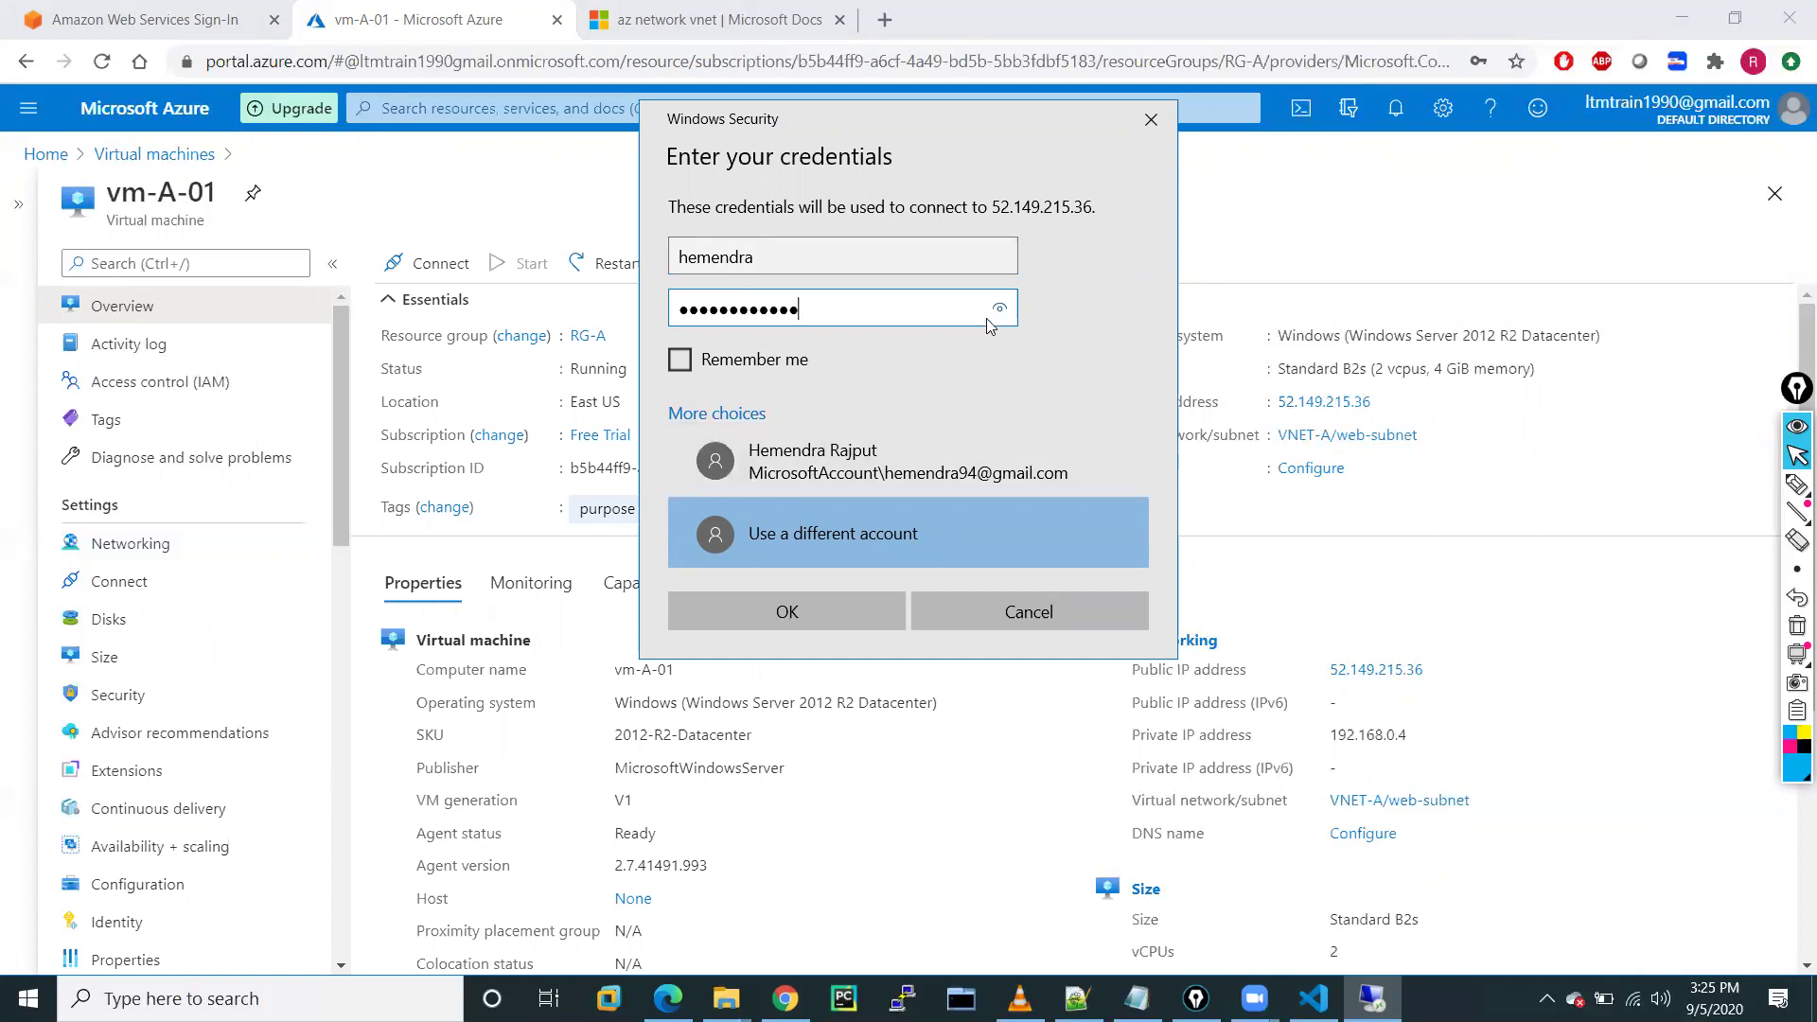
drag(993, 315, 993, 315)
click(679, 359)
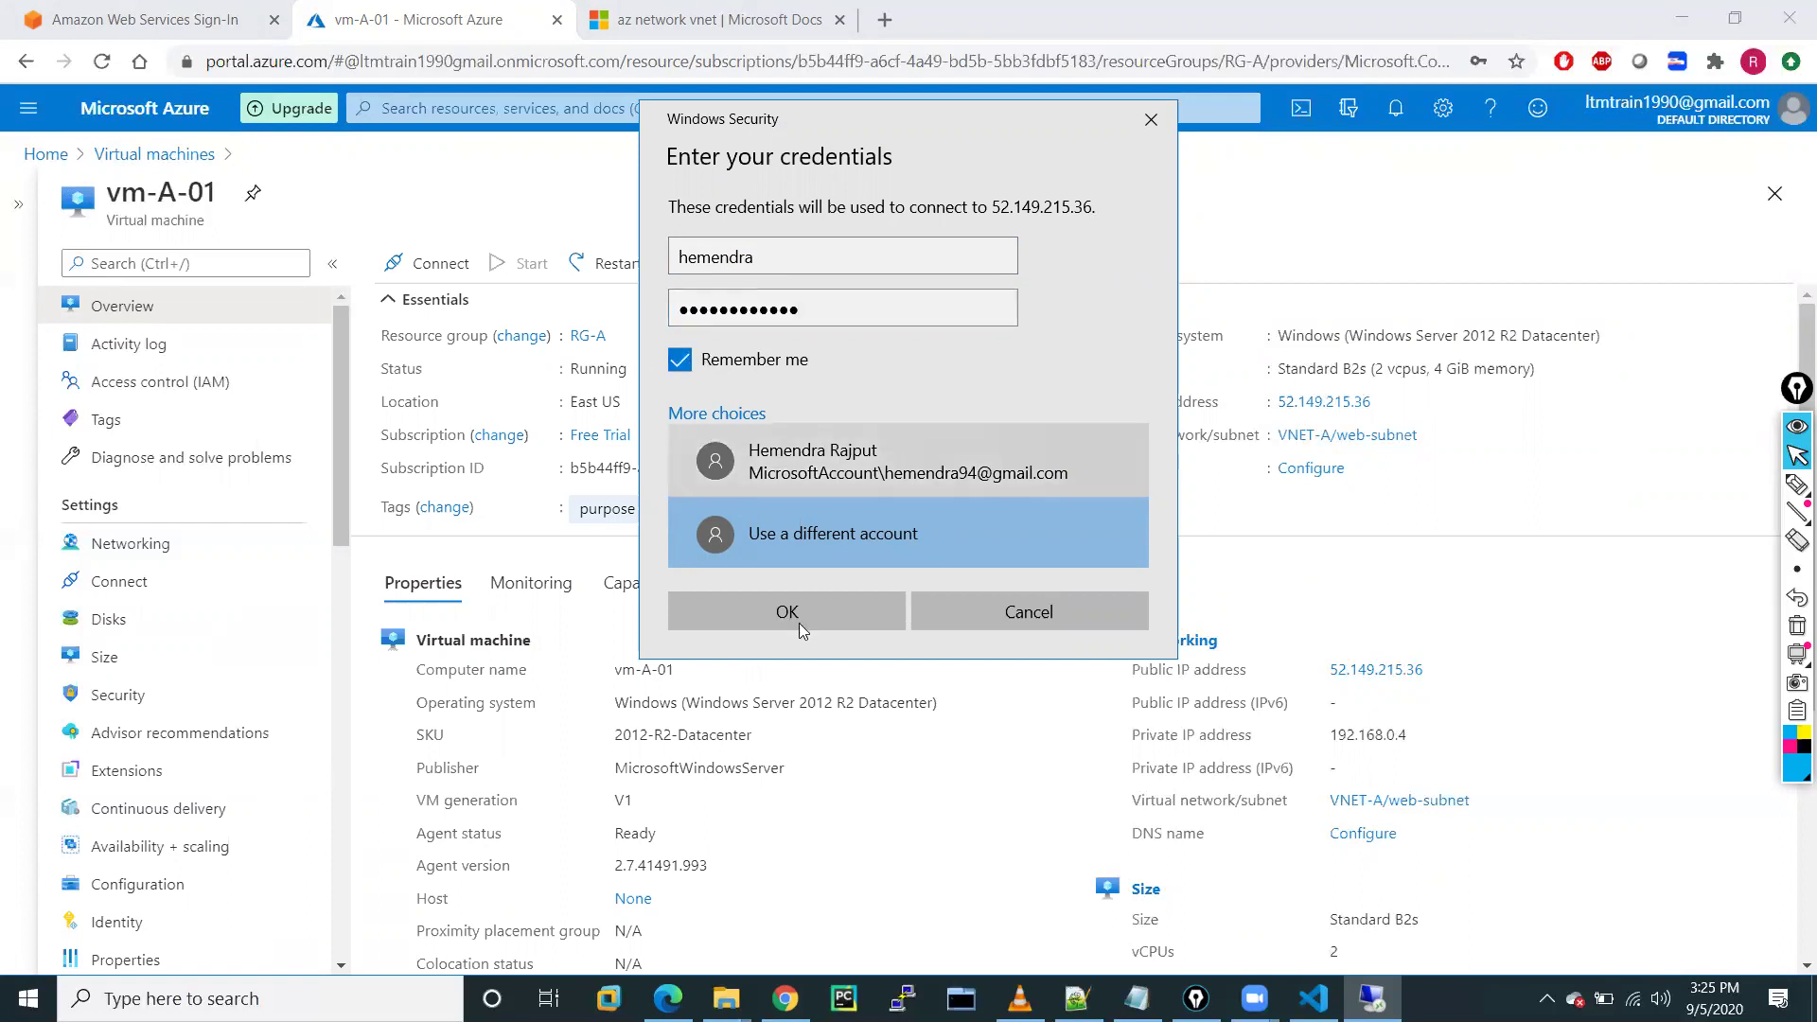
click(787, 612)
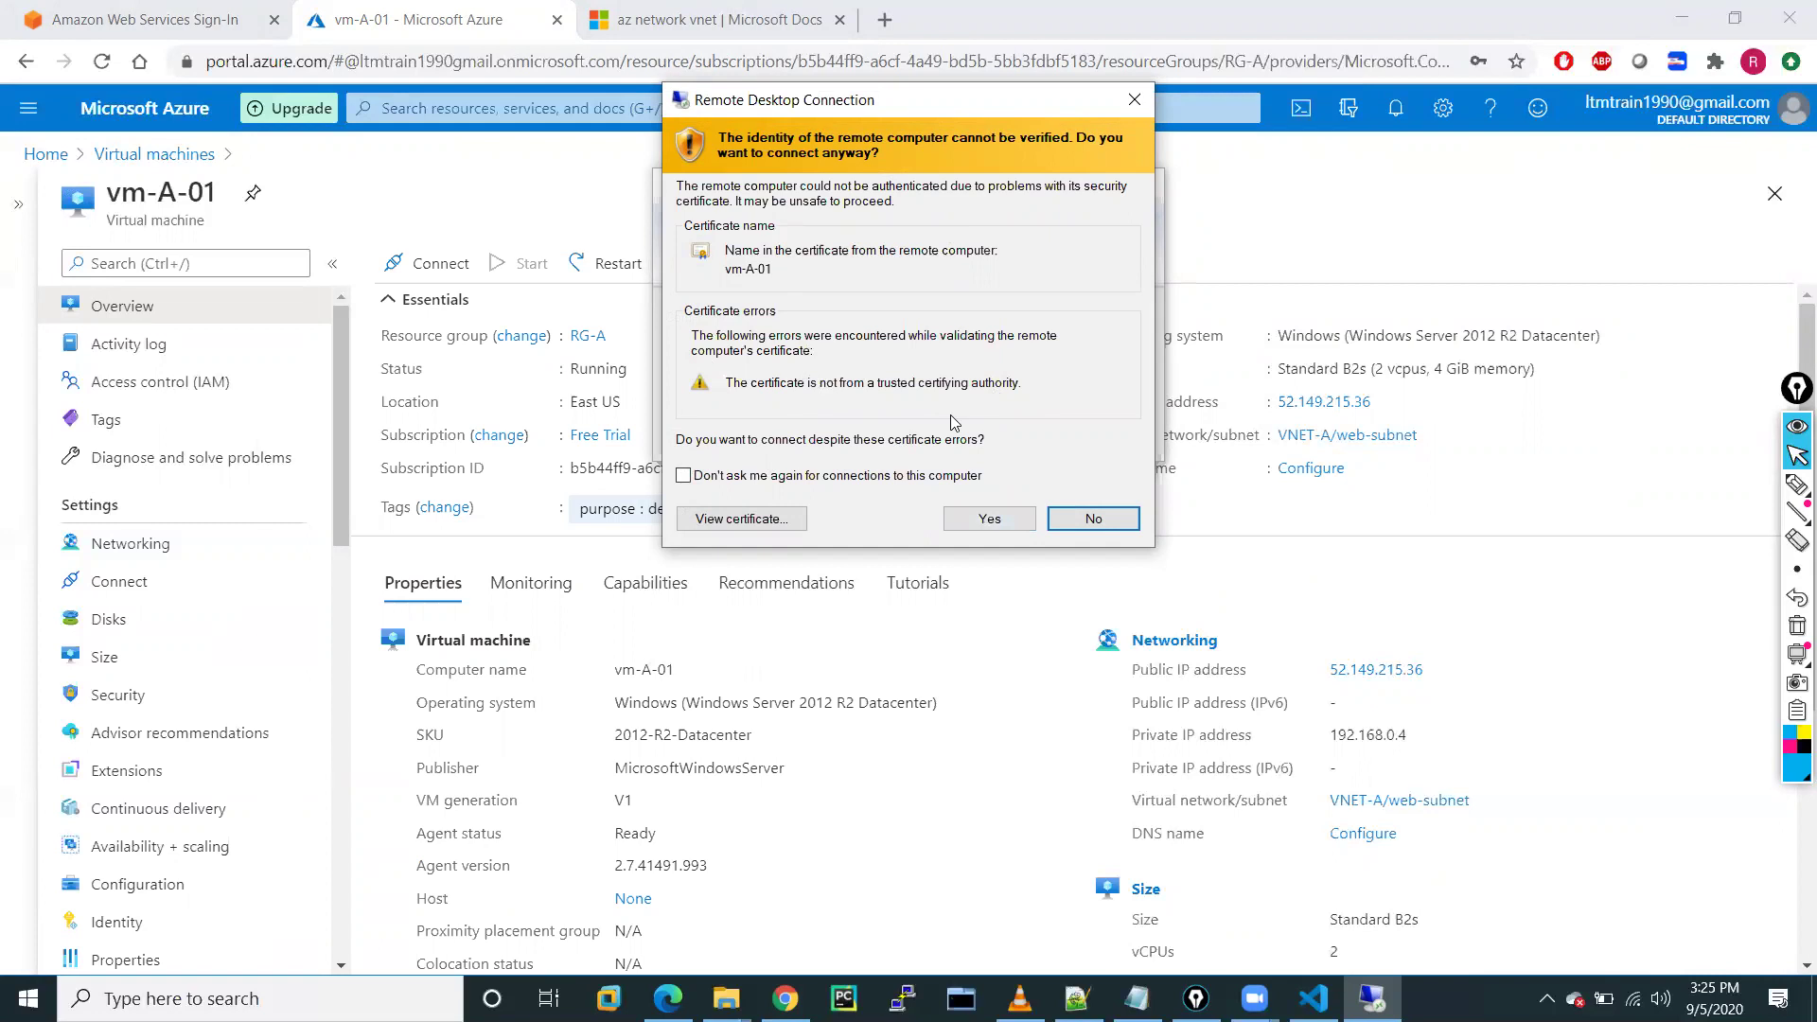
Accept the untrusted certificate warning and minimize the remote session
click(989, 520)
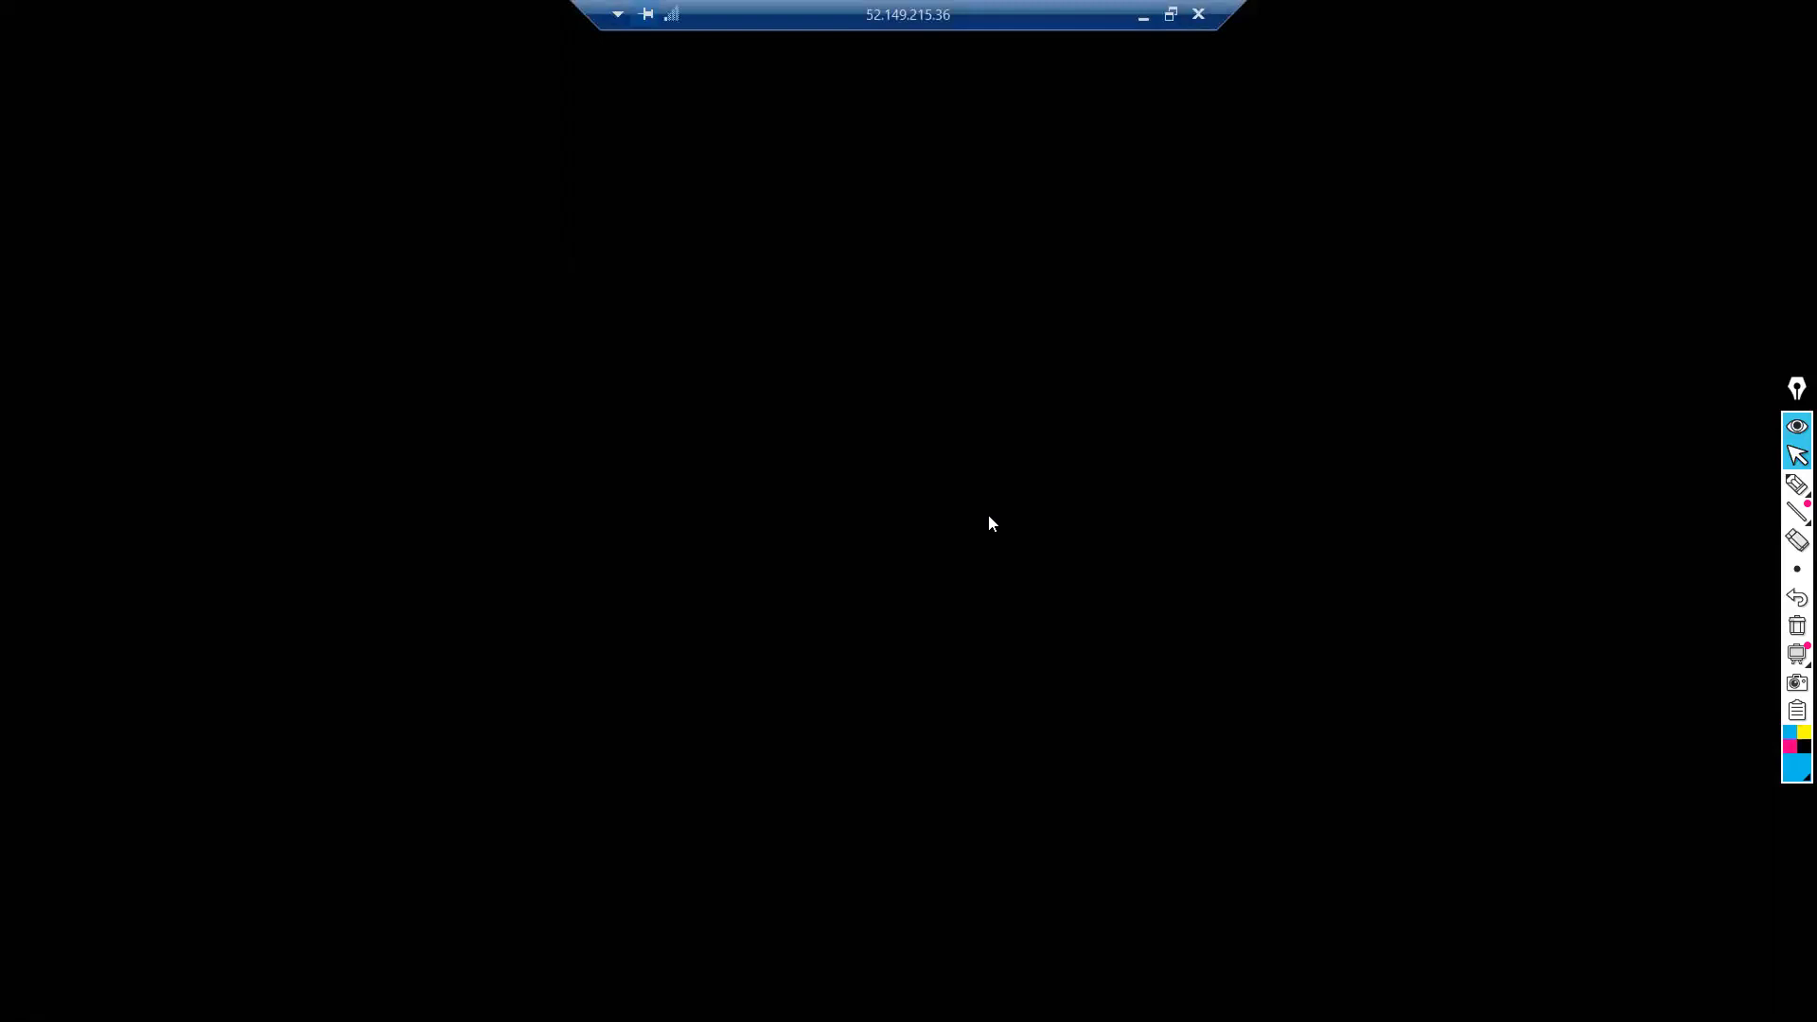
click(1143, 16)
mouse_move(1797, 485)
click(1719, 487)
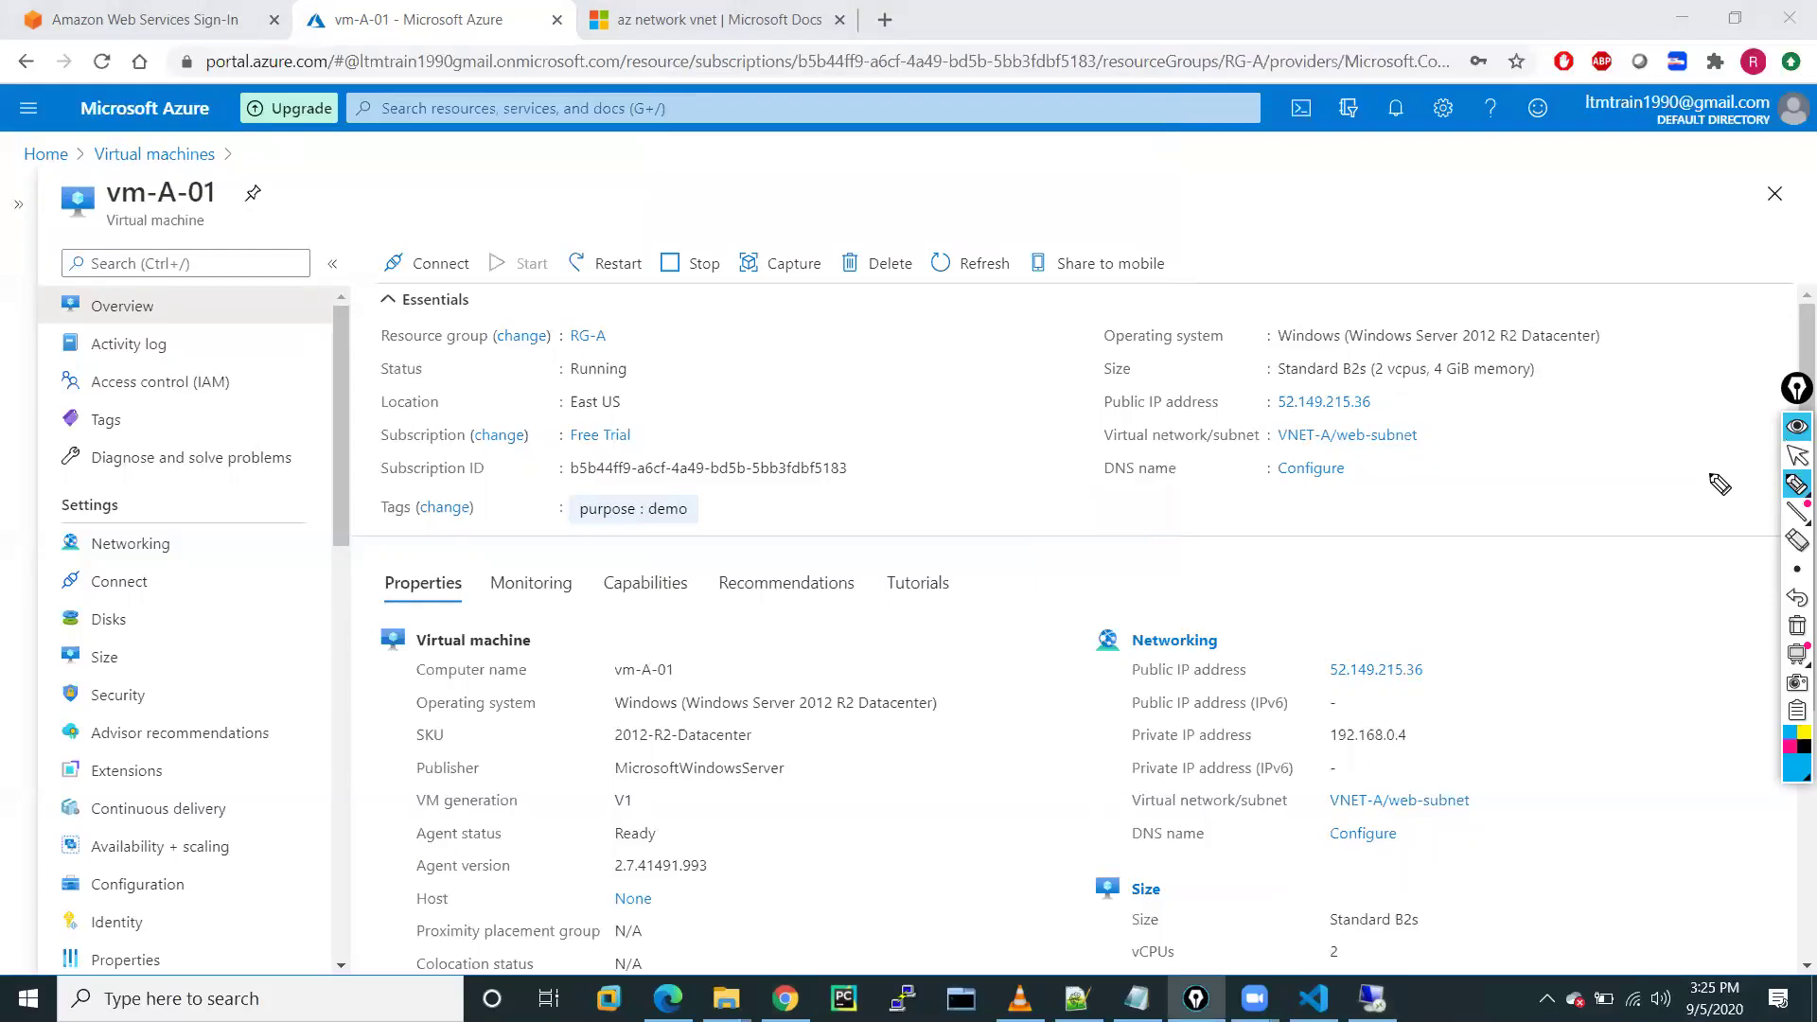
mouse_move(1098, 571)
mouse_down()
mouse_move(1178, 543)
mouse_move(1189, 587)
mouse_up()
mouse_move(1239, 530)
mouse_down()
mouse_move(1265, 555)
mouse_move(1488, 445)
mouse_up()
mouse_move(1277, 465)
mouse_down()
mouse_move(1500, 455)
mouse_move(1419, 402)
mouse_up()
drag(1538, 603, 1453, 556)
mouse_move(857, 490)
mouse_down()
mouse_move(989, 466)
mouse_move(1018, 432)
mouse_up()
mouse_move(984, 393)
mouse_down()
mouse_move(1083, 464)
mouse_move(961, 409)
mouse_up()
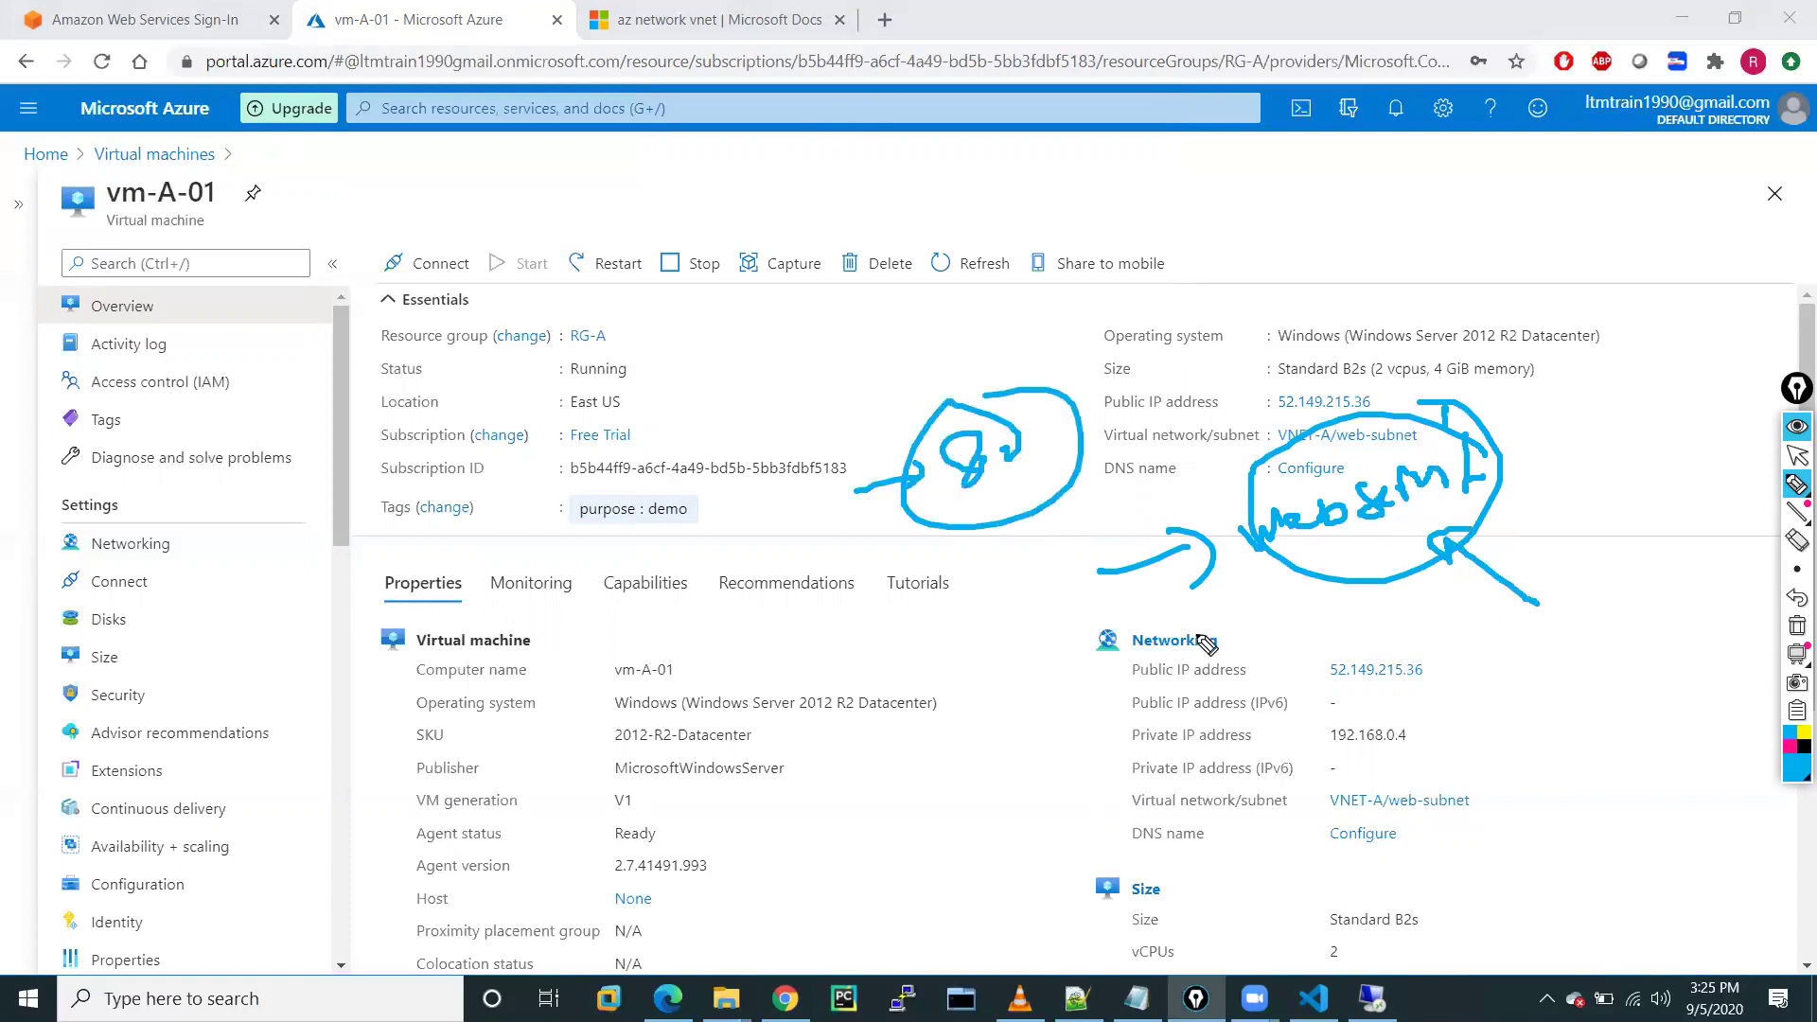
click(1797, 626)
click(1796, 457)
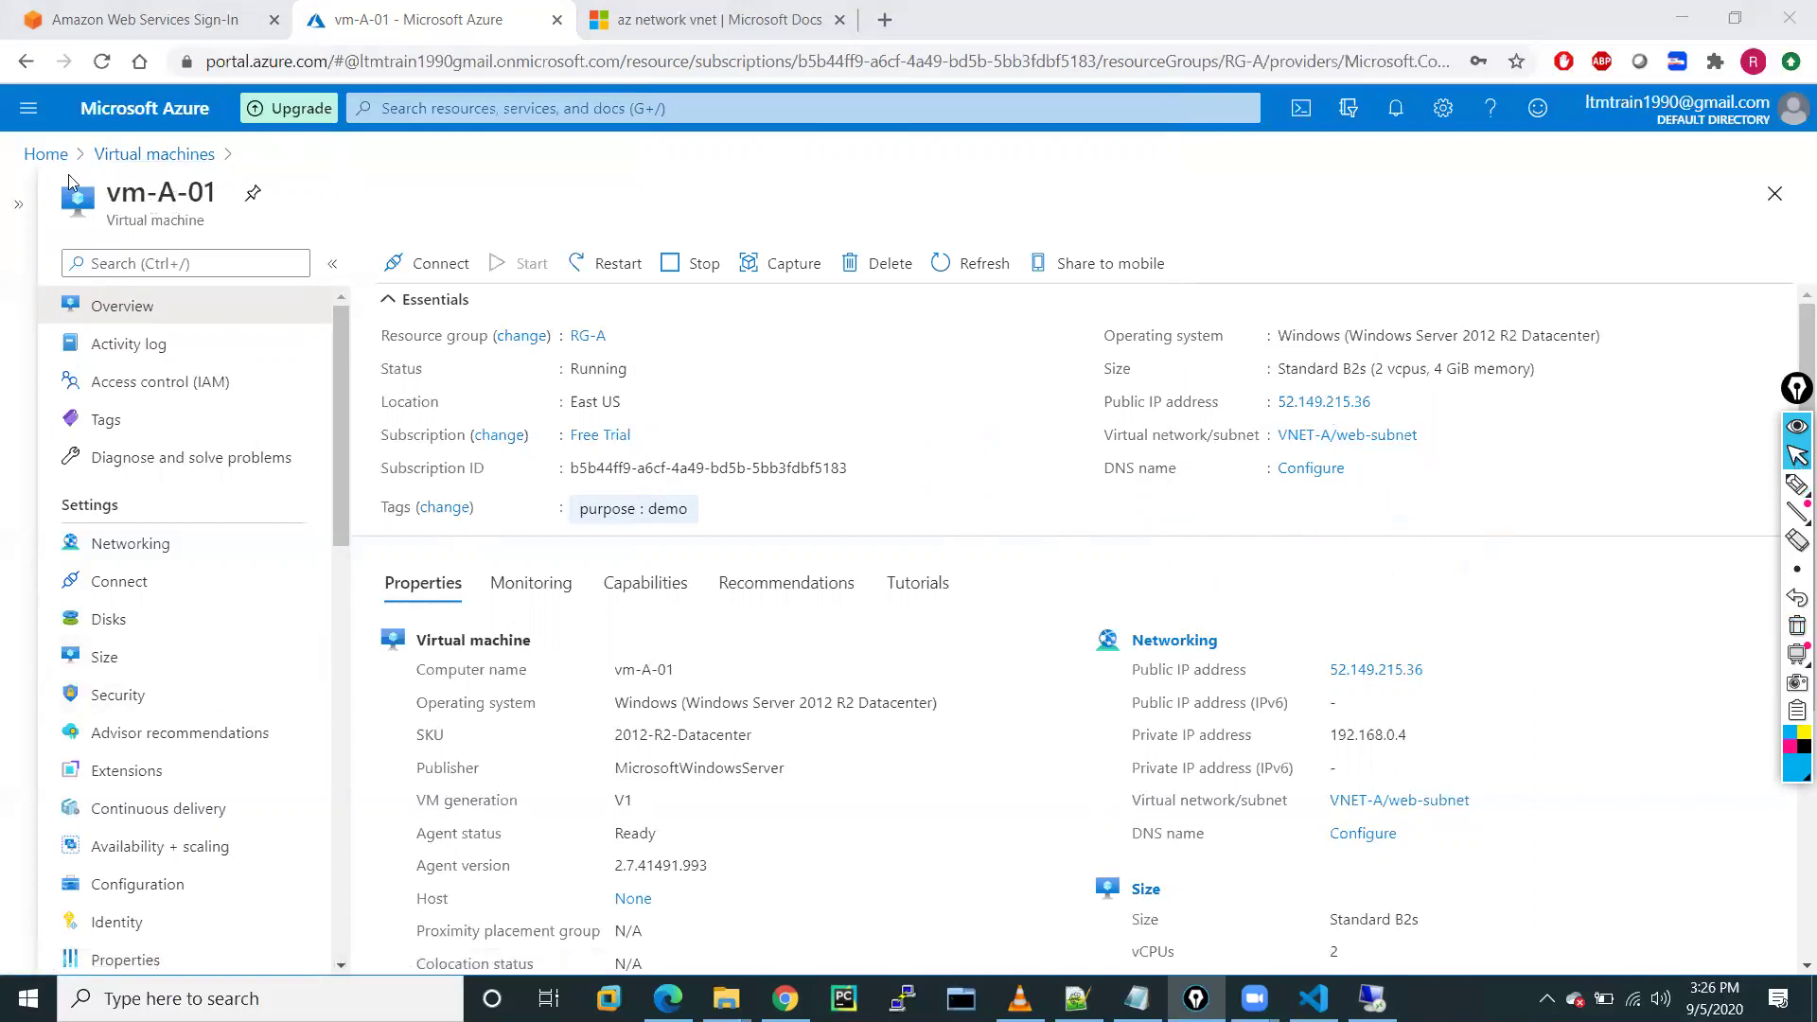
Go from Home through Virtual machines to vm-A-01's Networking page and show its outbound port rules
click(117, 161)
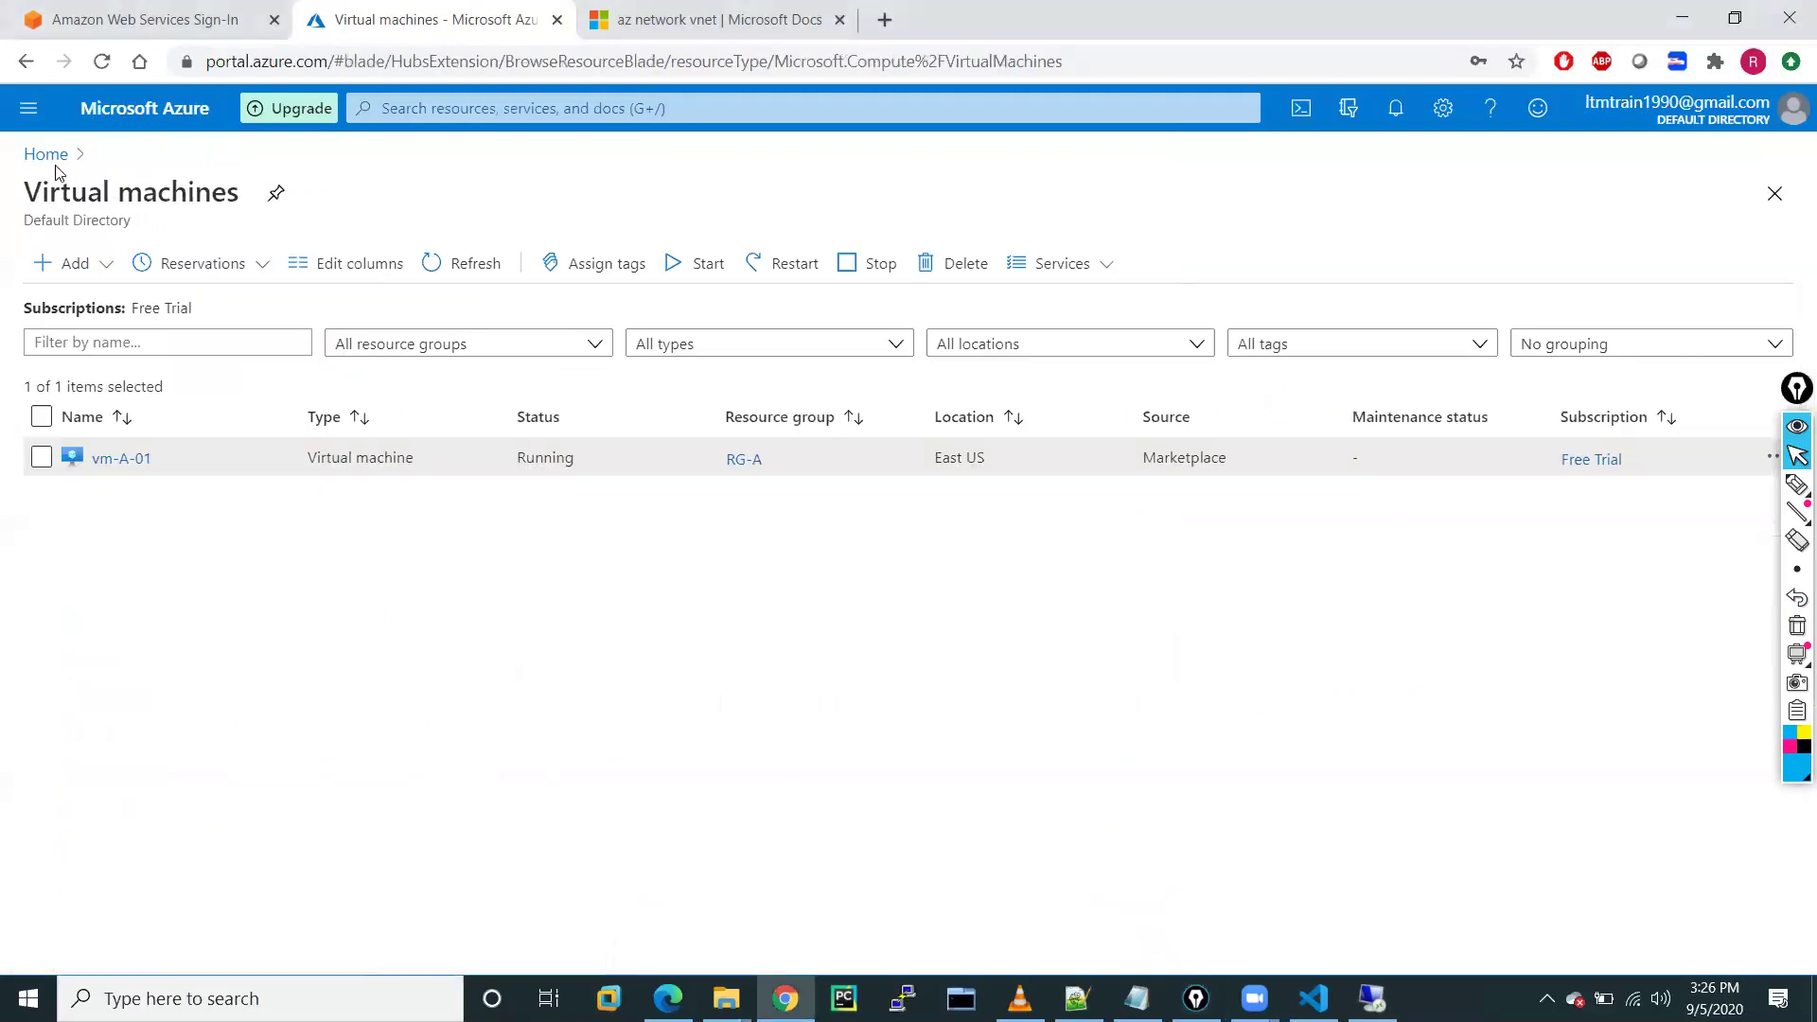
click(52, 157)
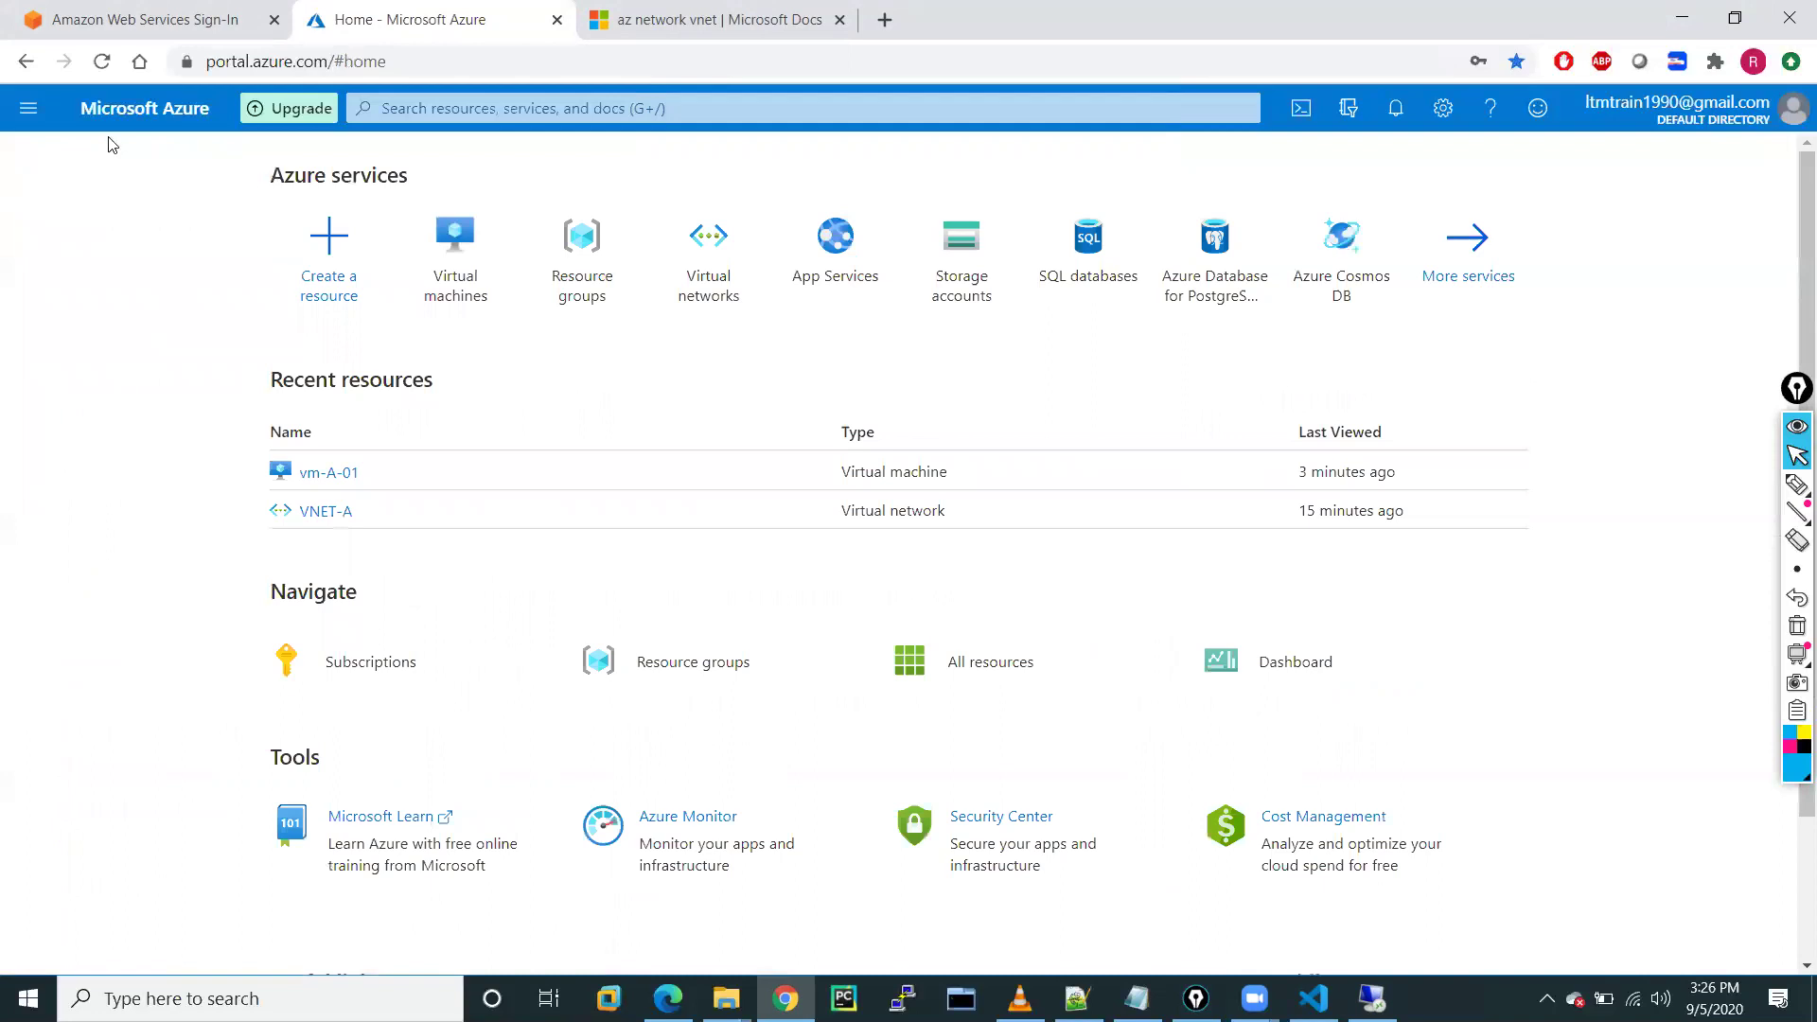
click(29, 108)
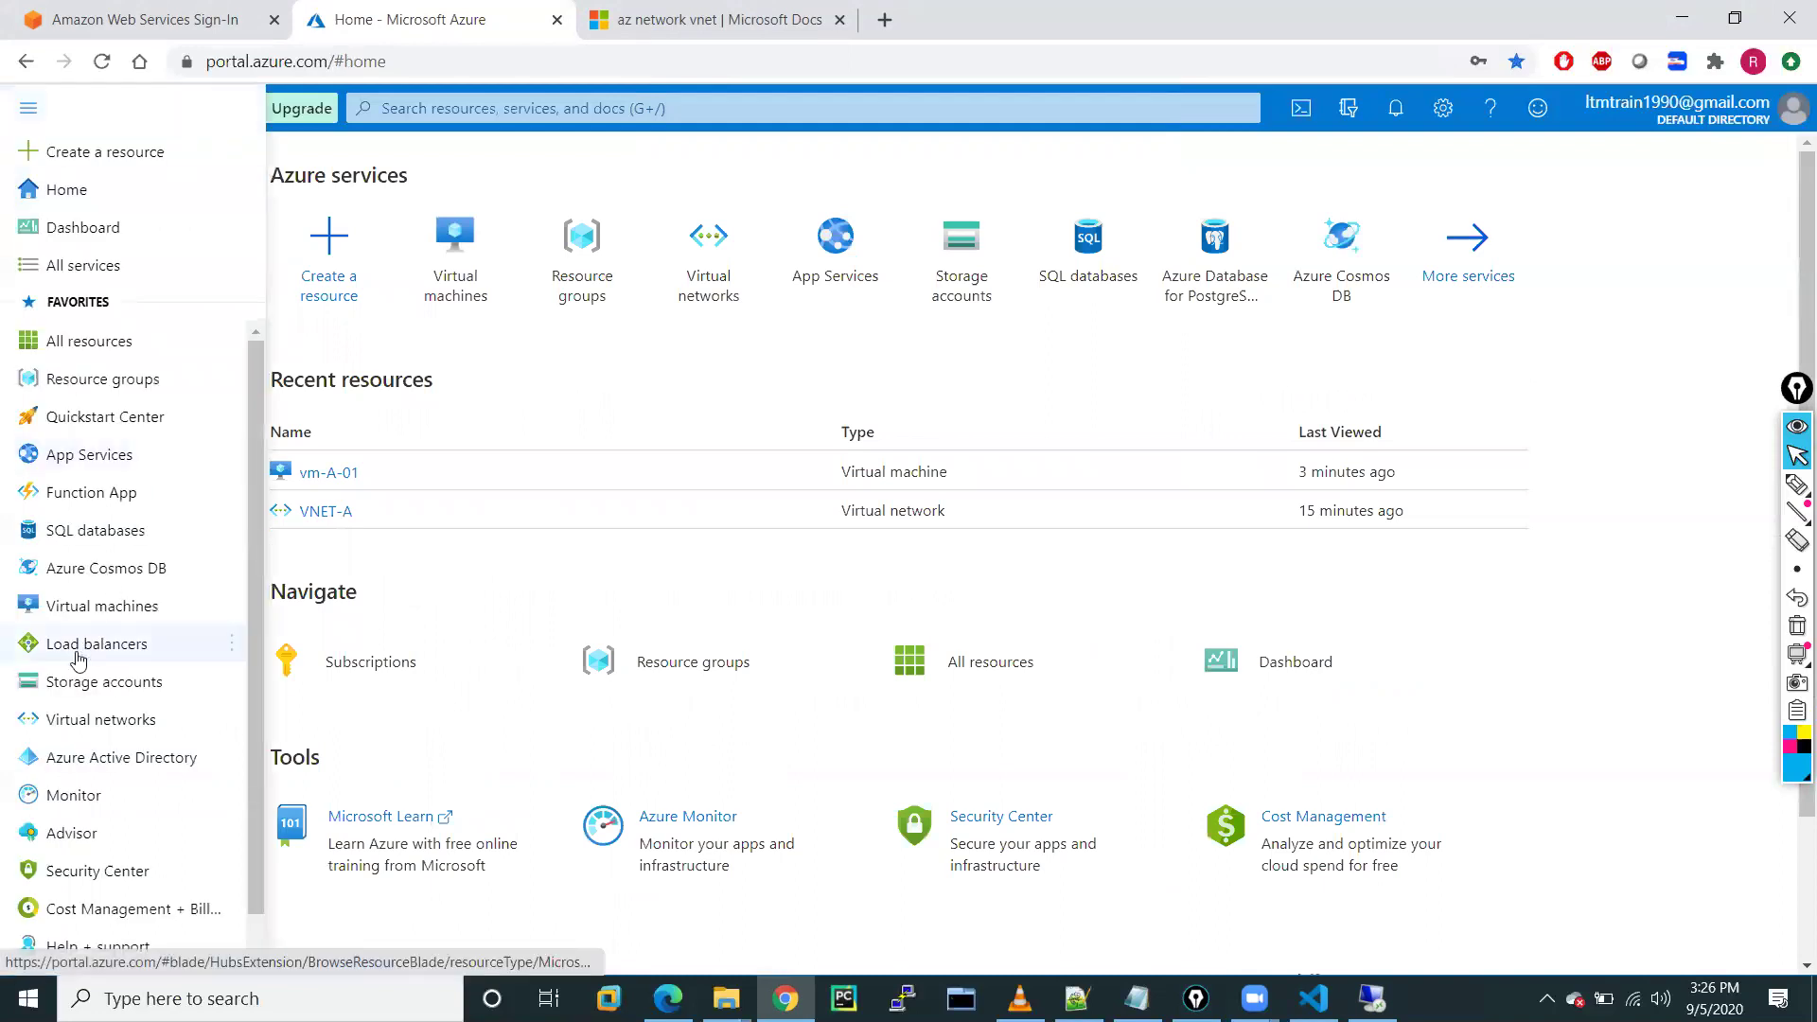
click(104, 609)
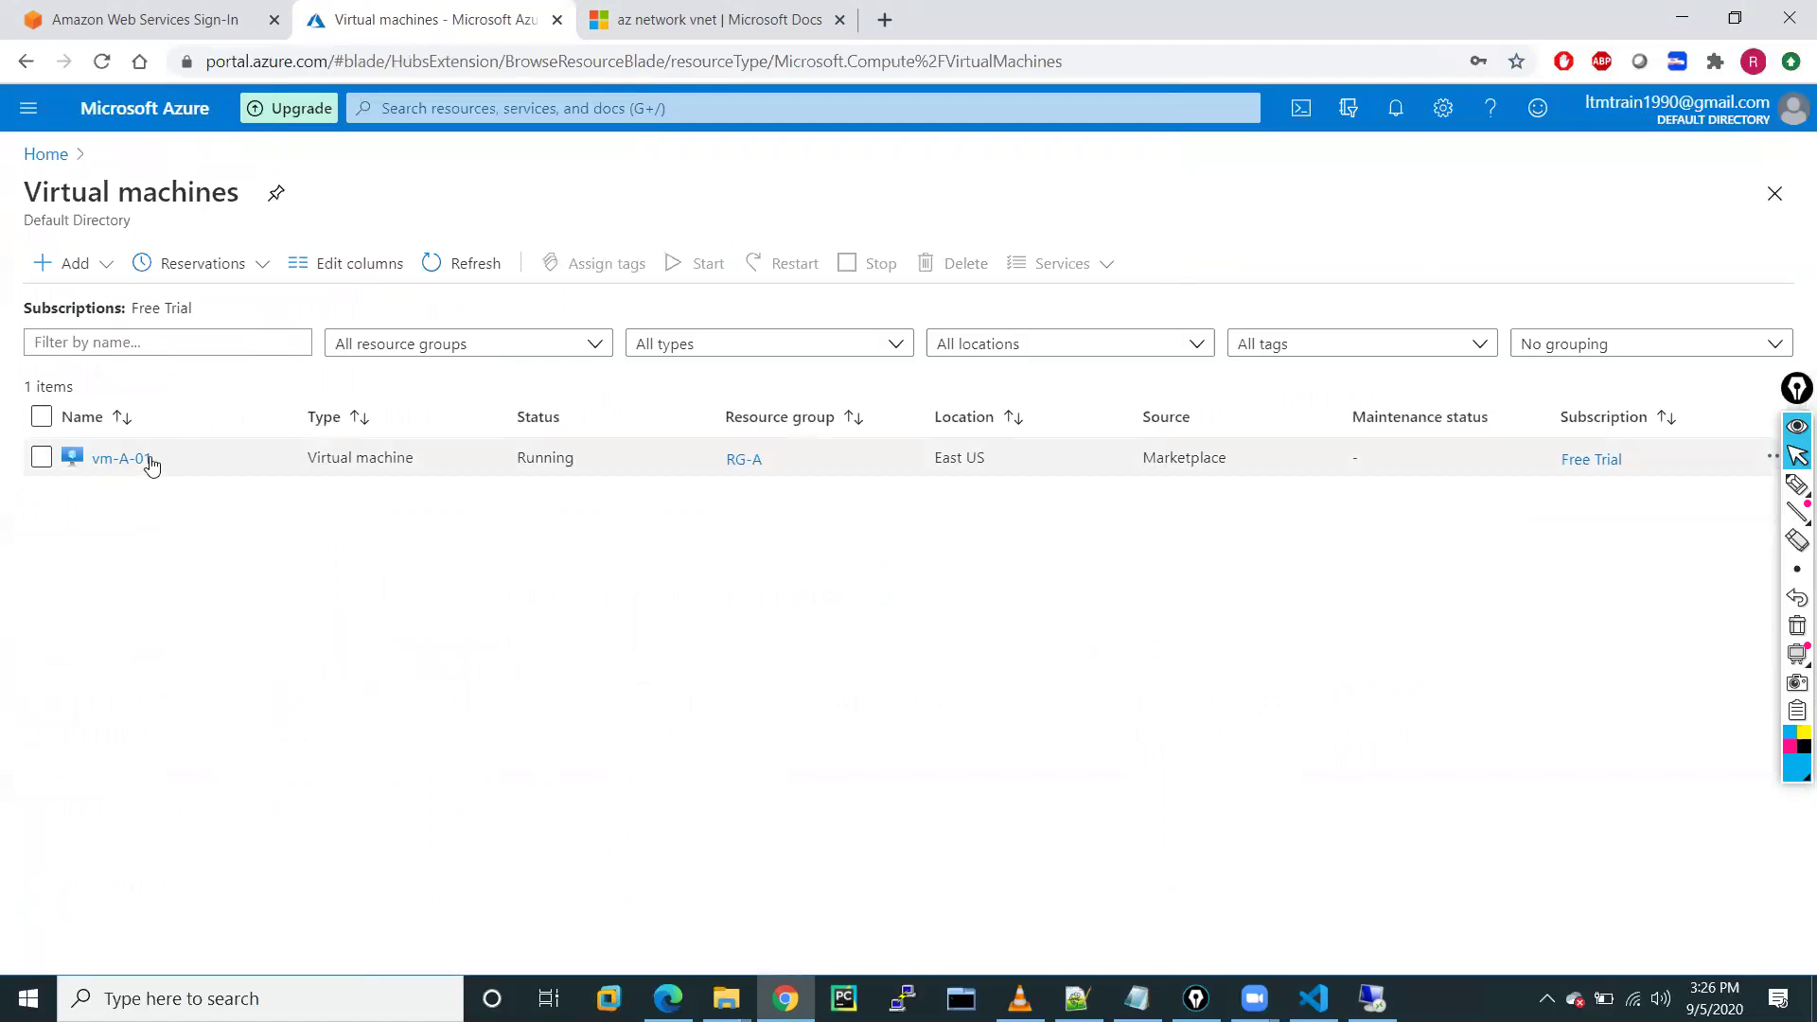
click(121, 458)
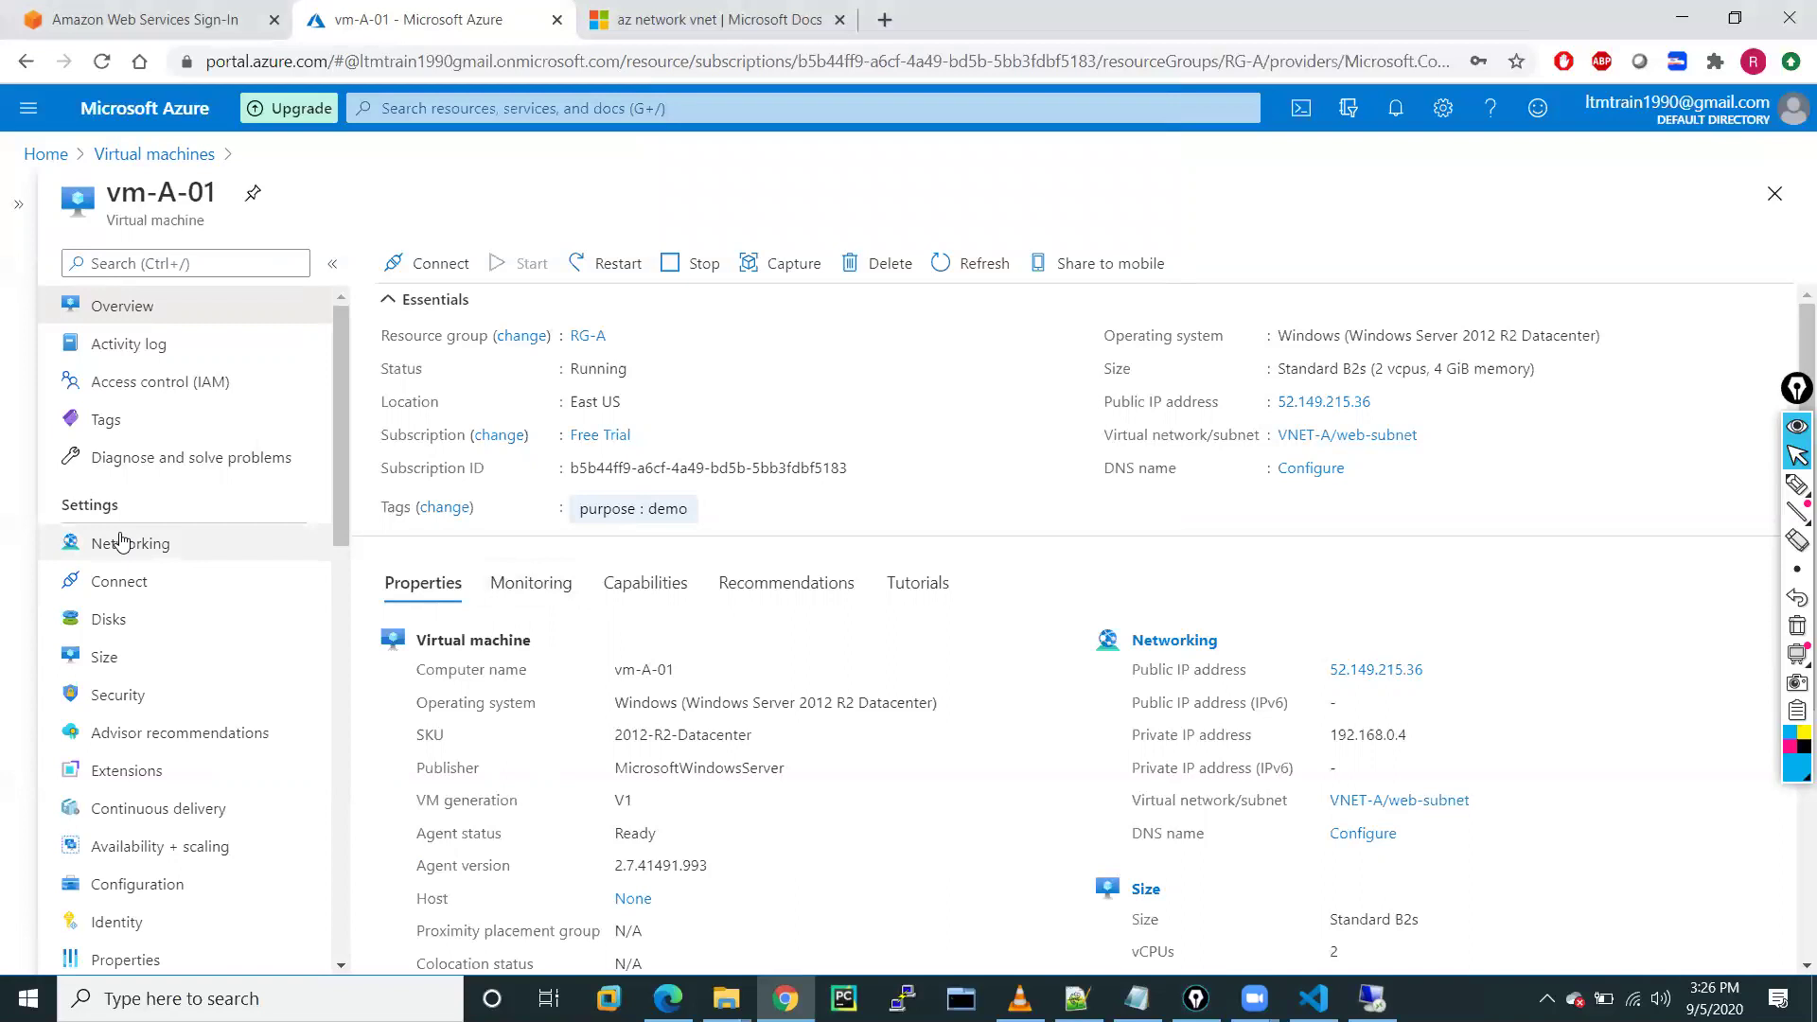
click(123, 541)
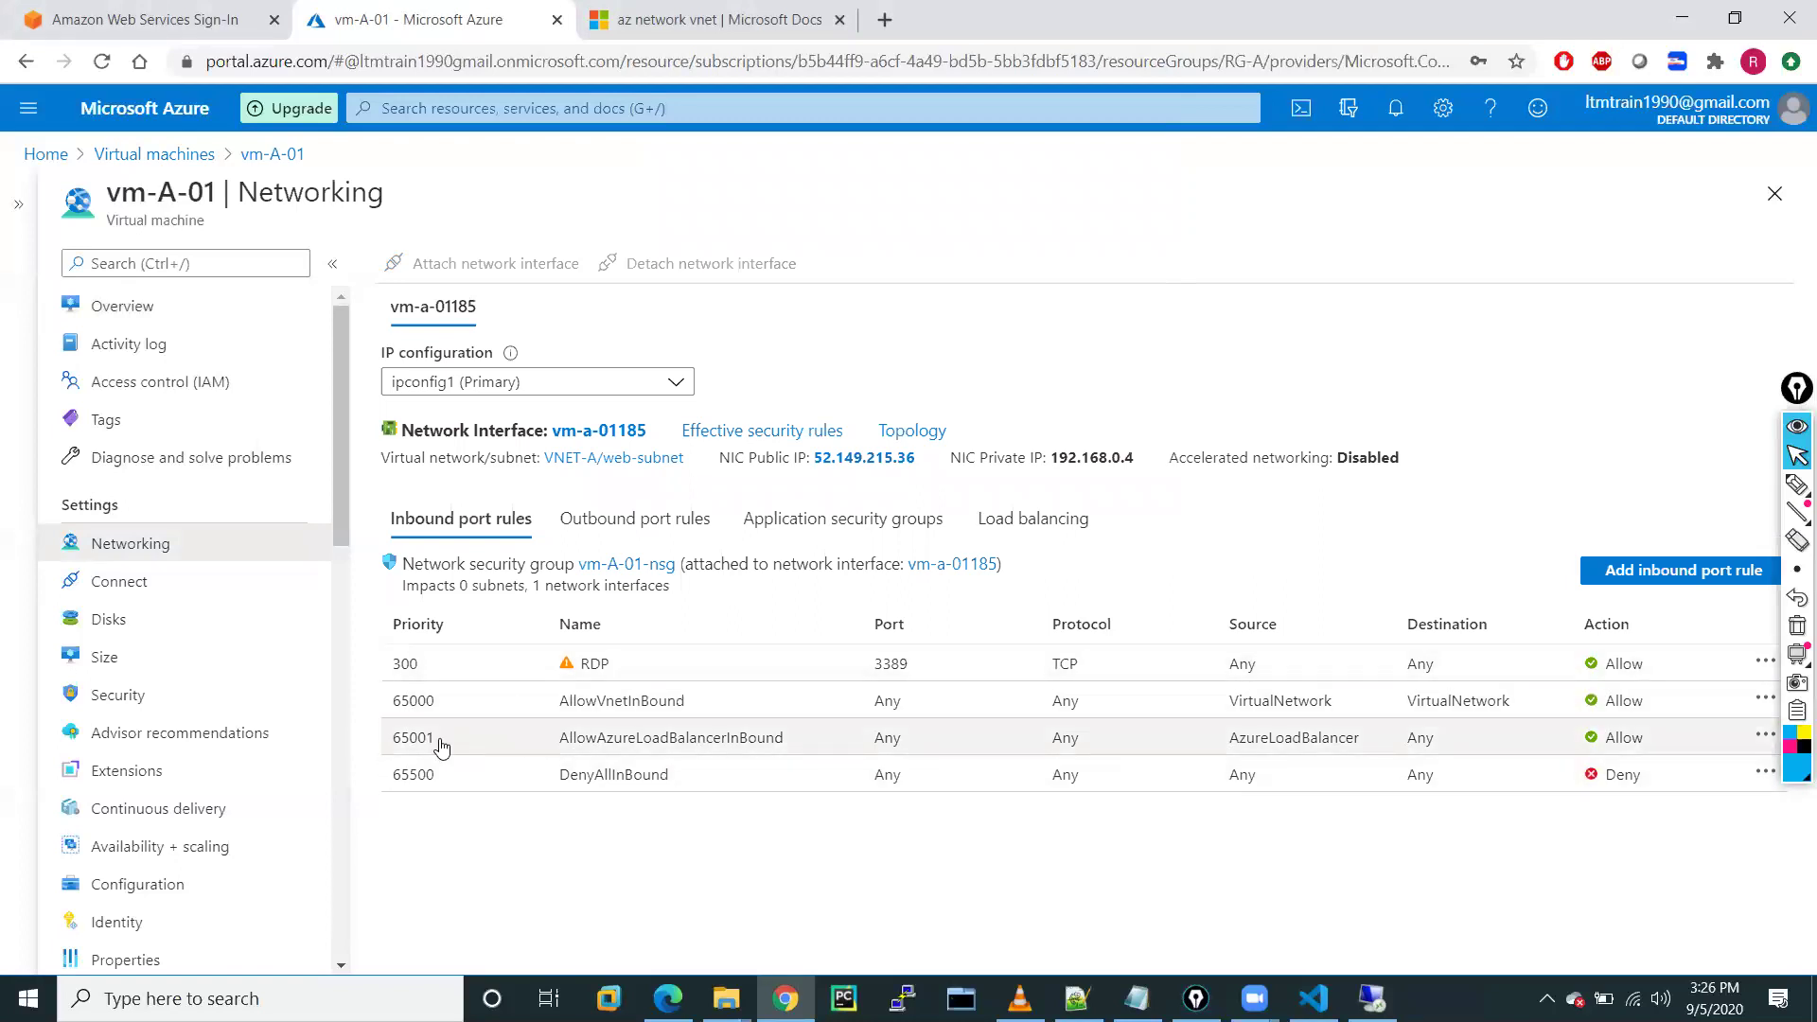
click(620, 530)
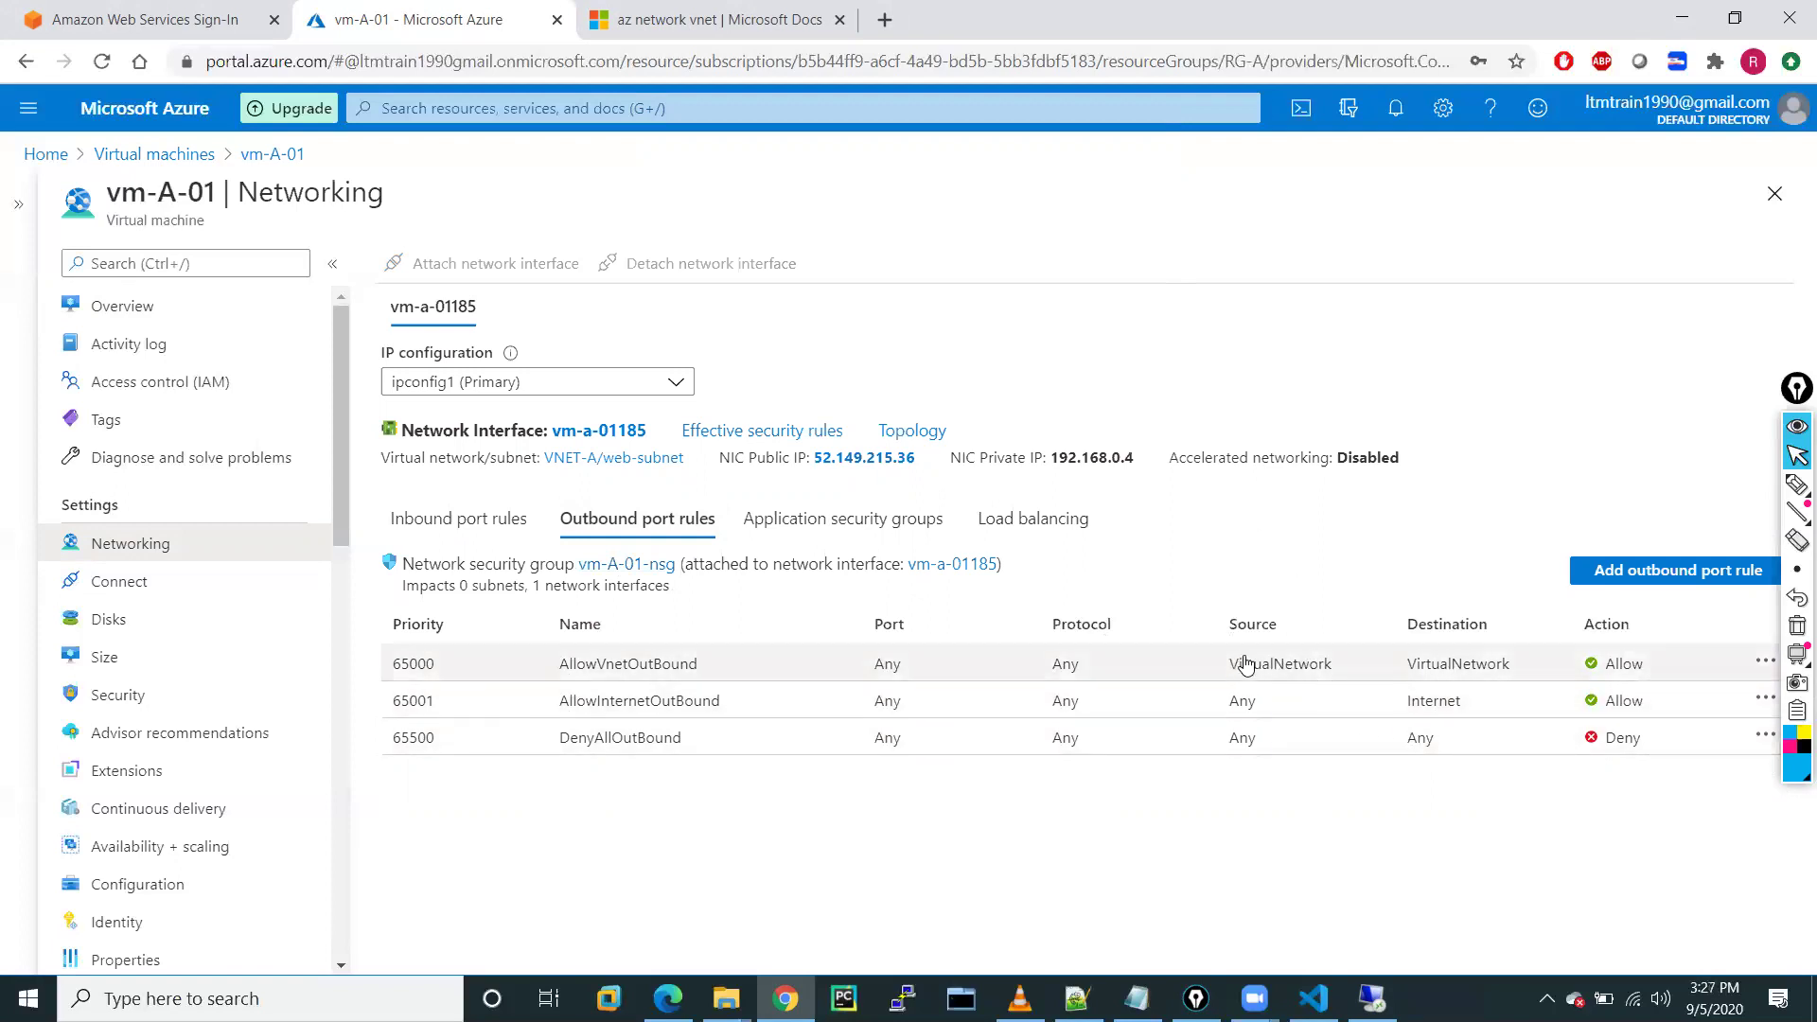
Review vm-A-01's application security groups, load balancing, outbound and inbound port rules
click(842, 527)
click(1013, 526)
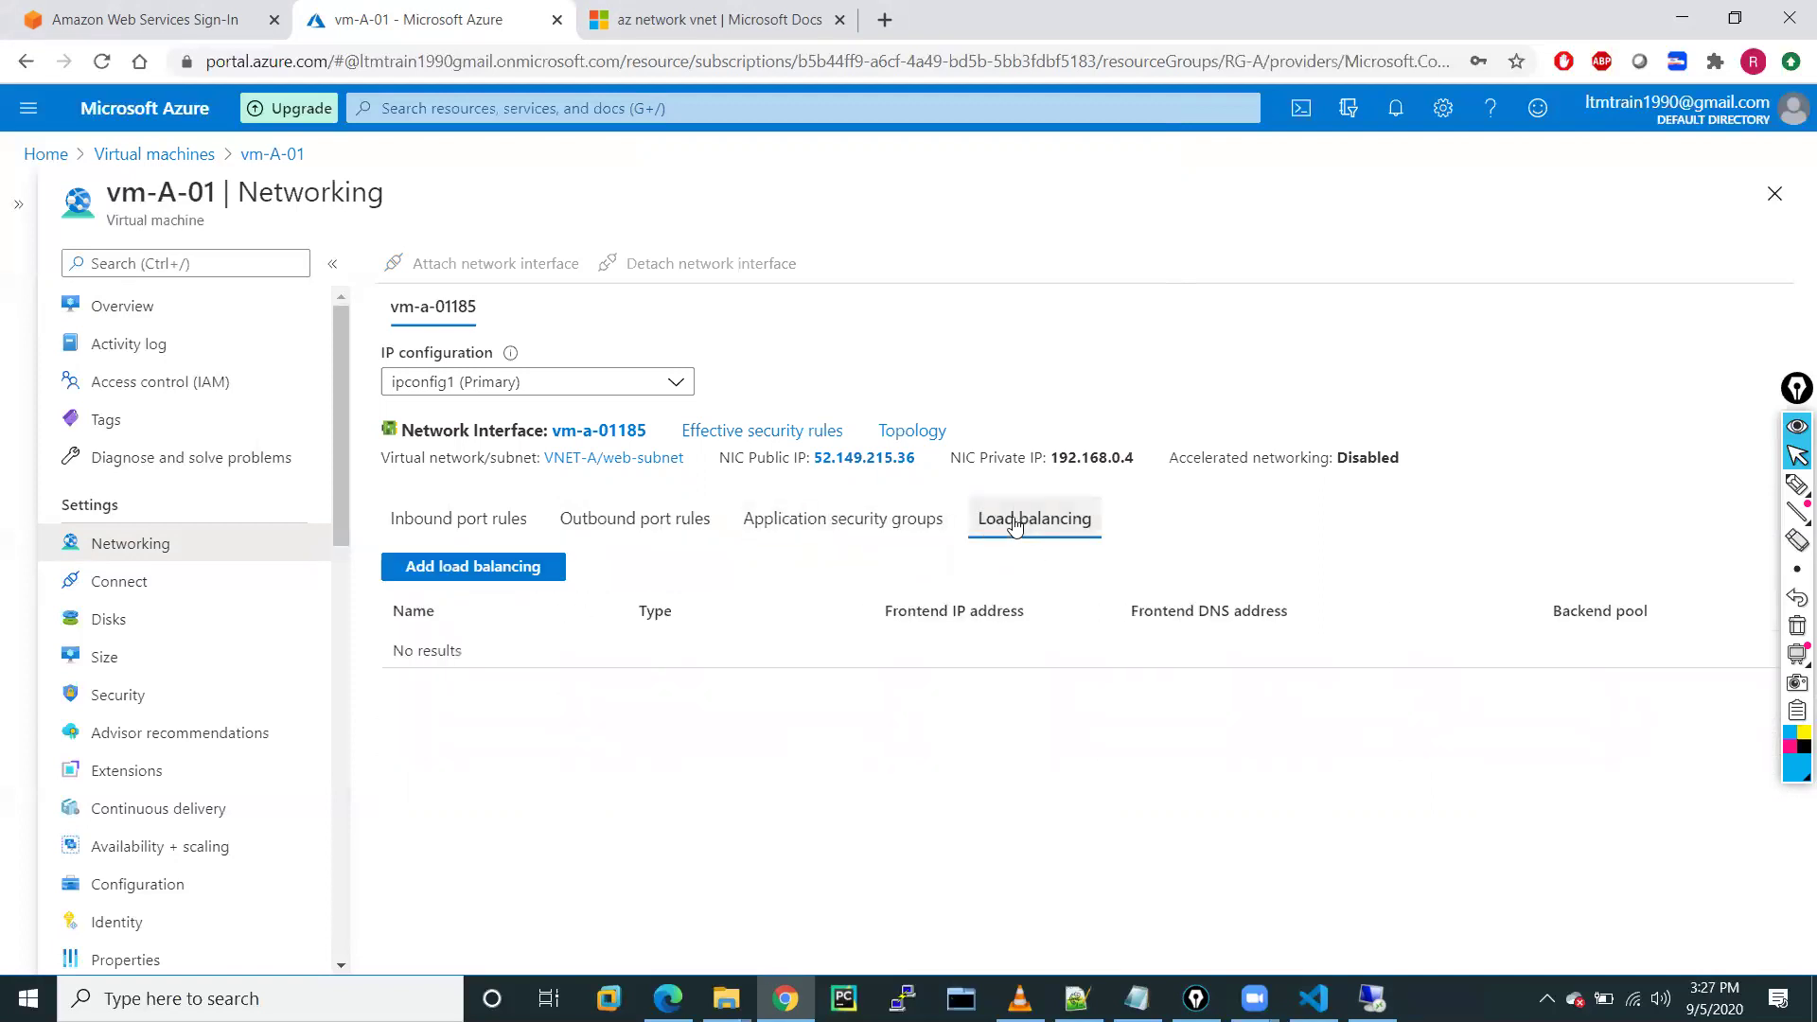
click(653, 523)
click(430, 530)
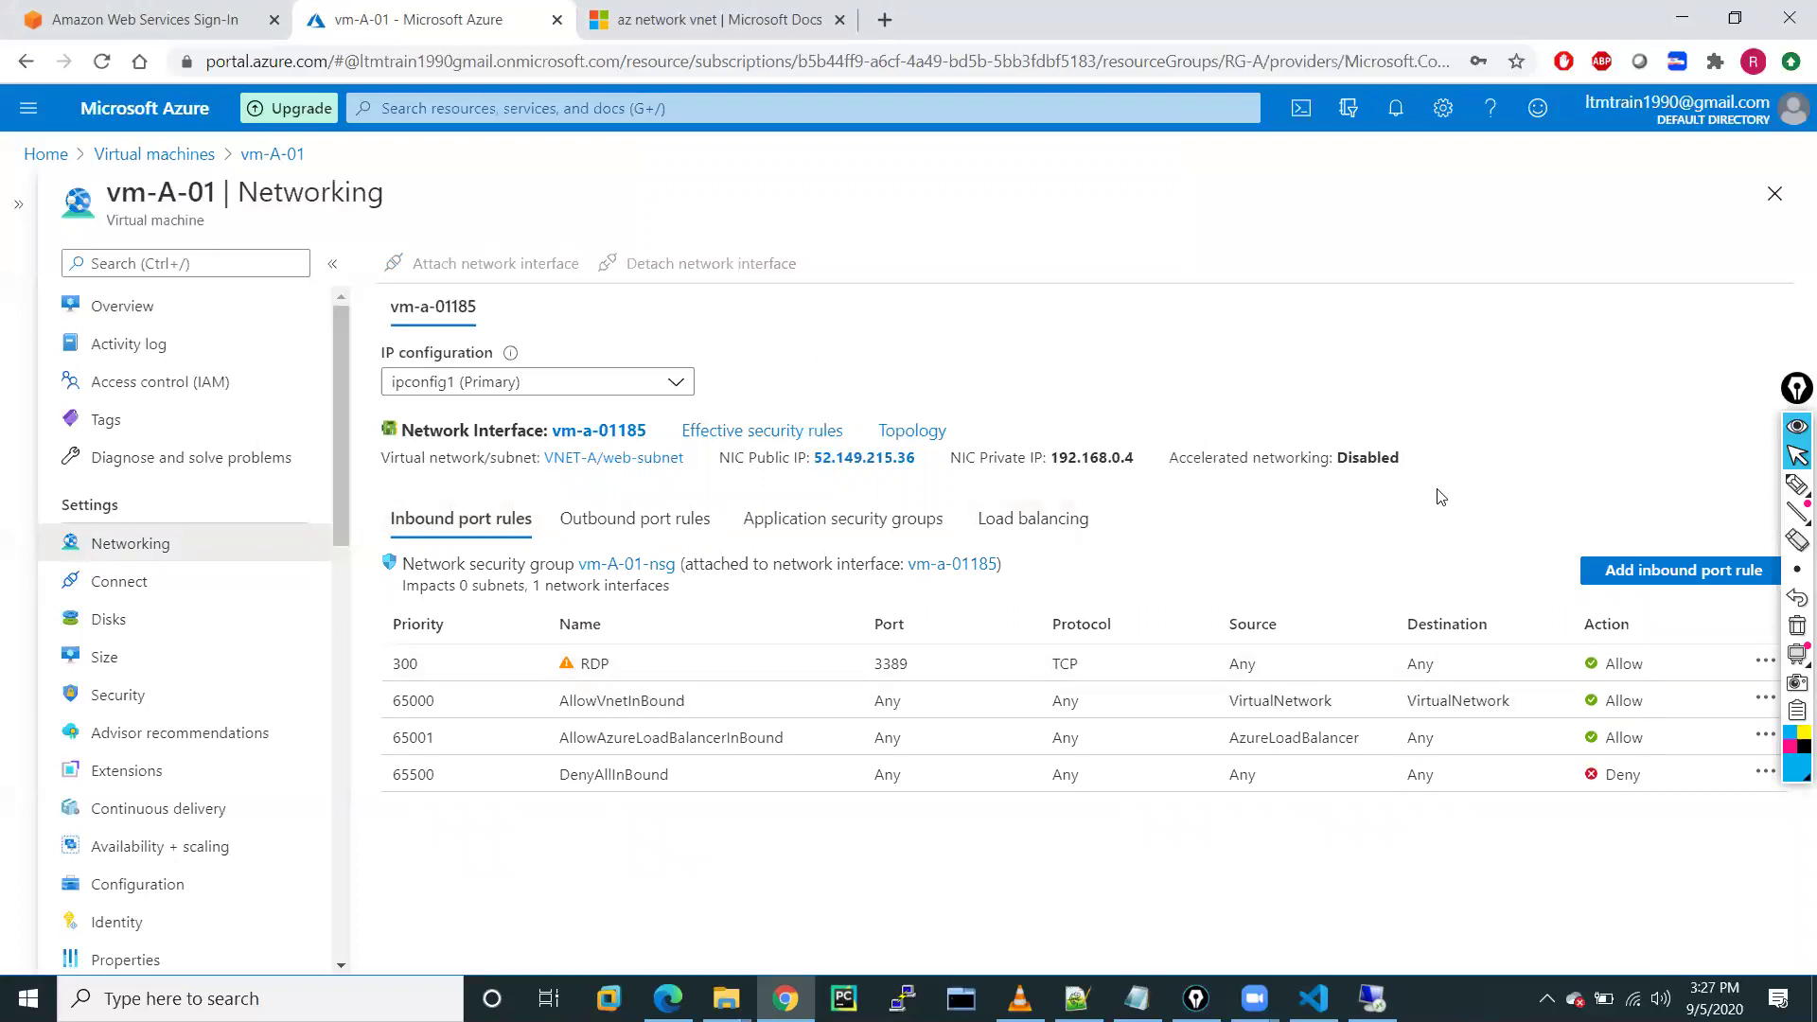
Return through Virtual machines and Home to reopen the vm-A-01 overview
click(140, 158)
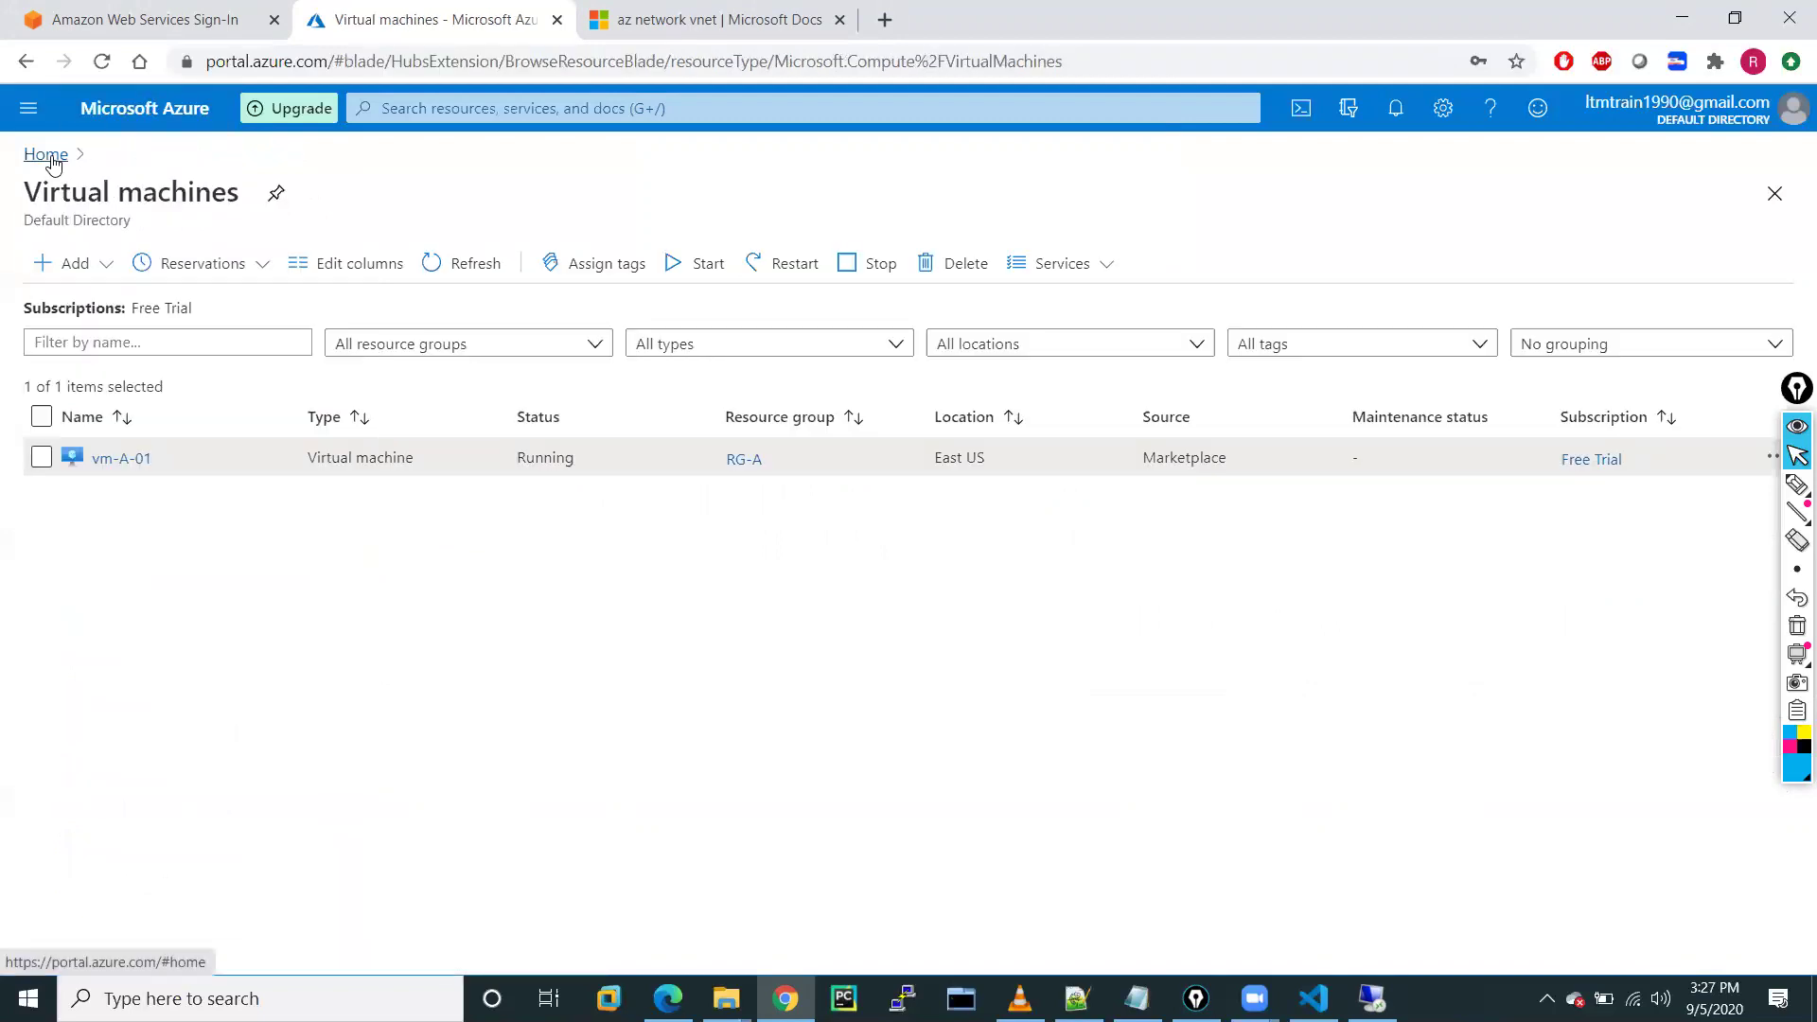
click(52, 161)
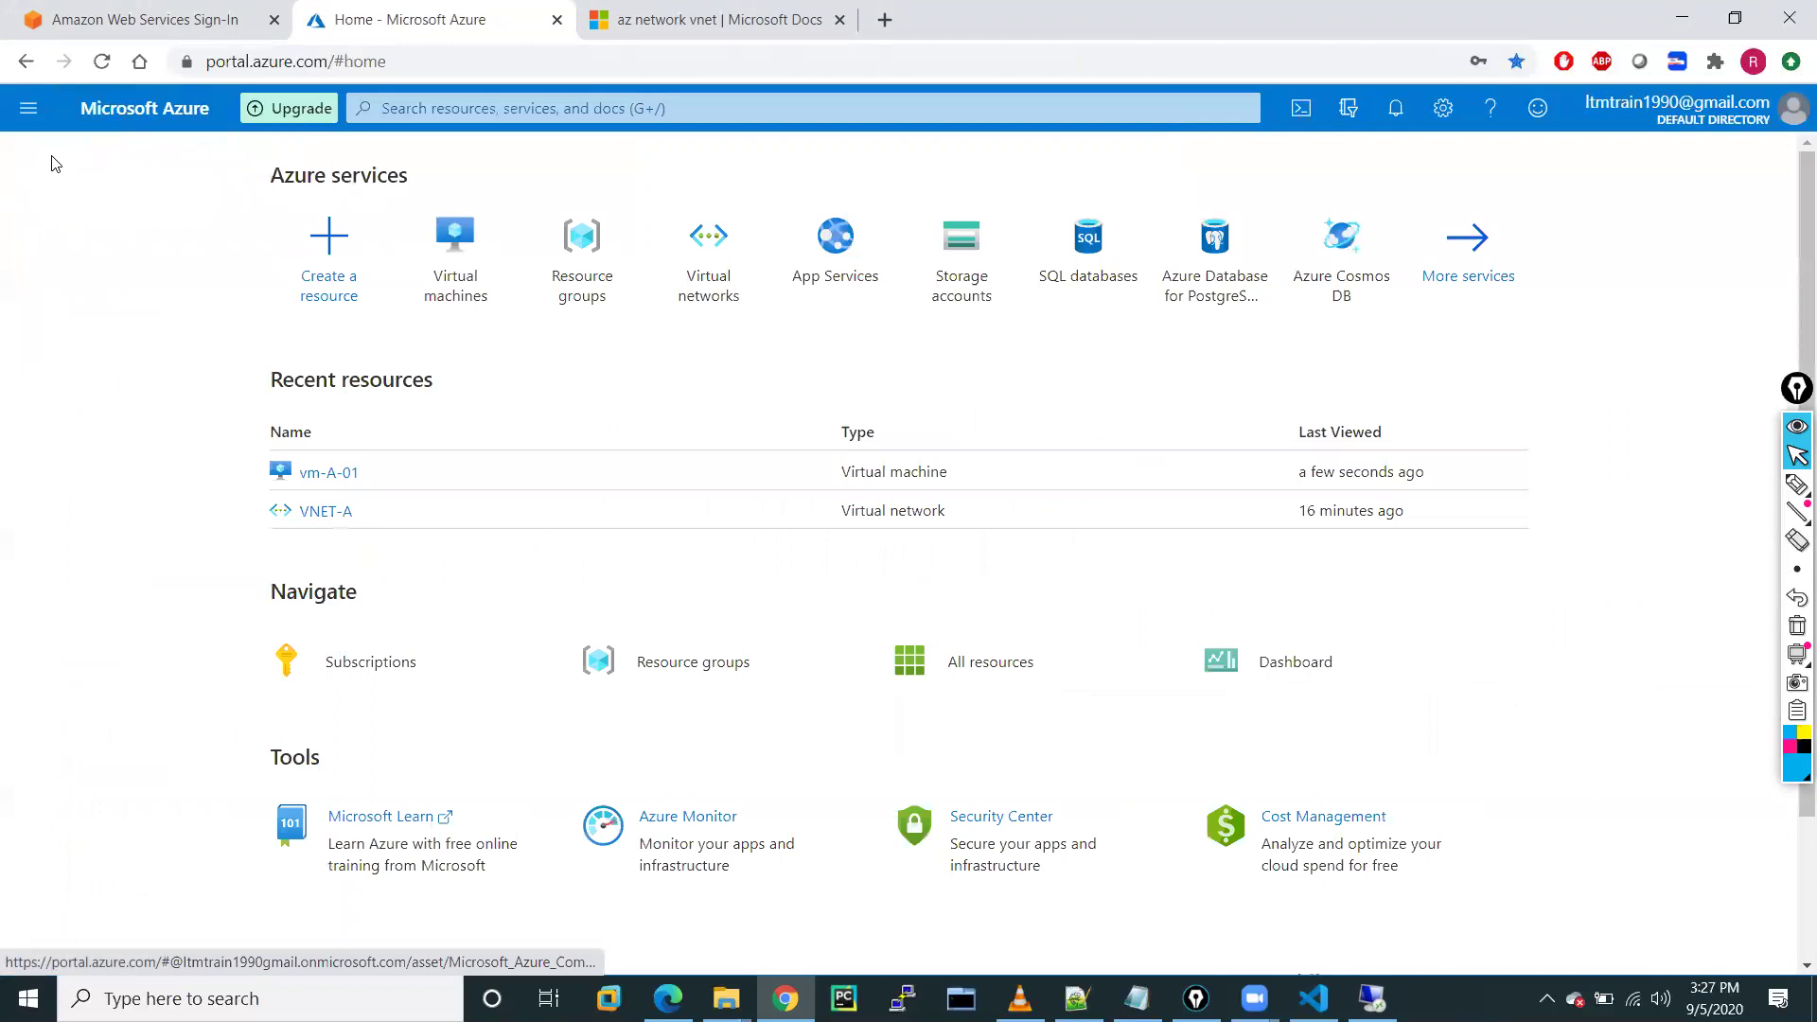
click(326, 472)
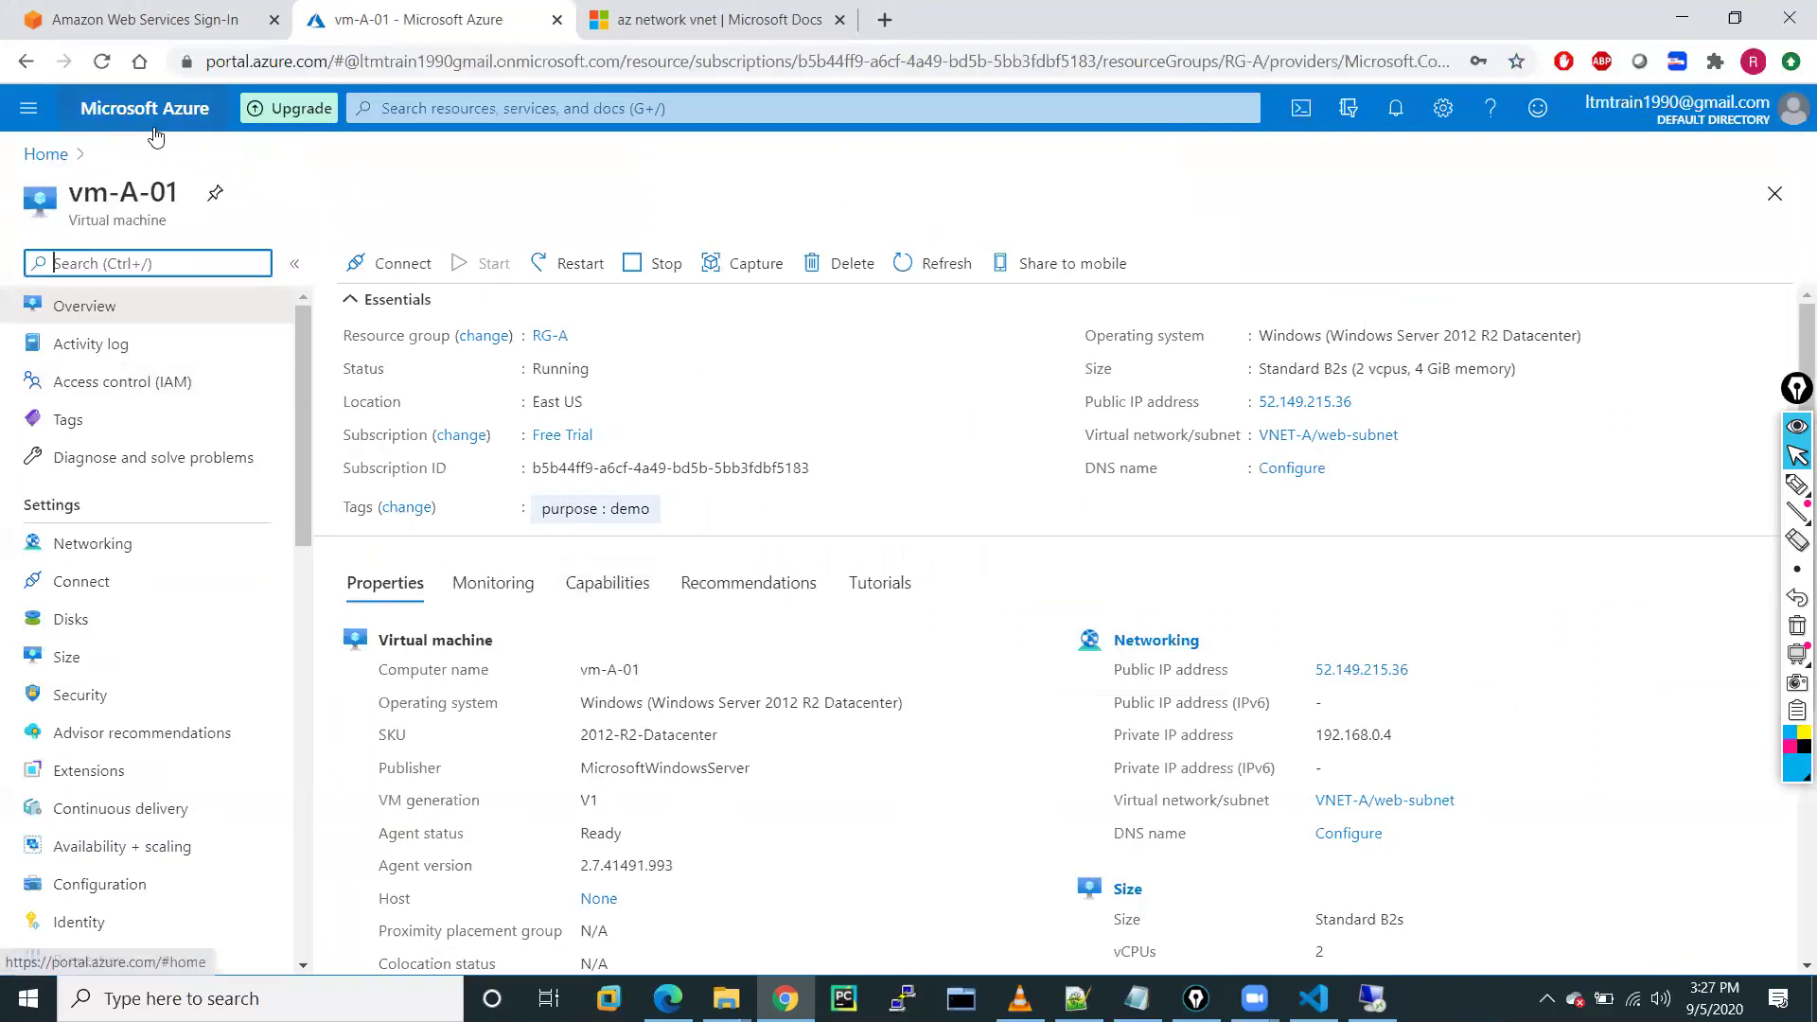
click(28, 109)
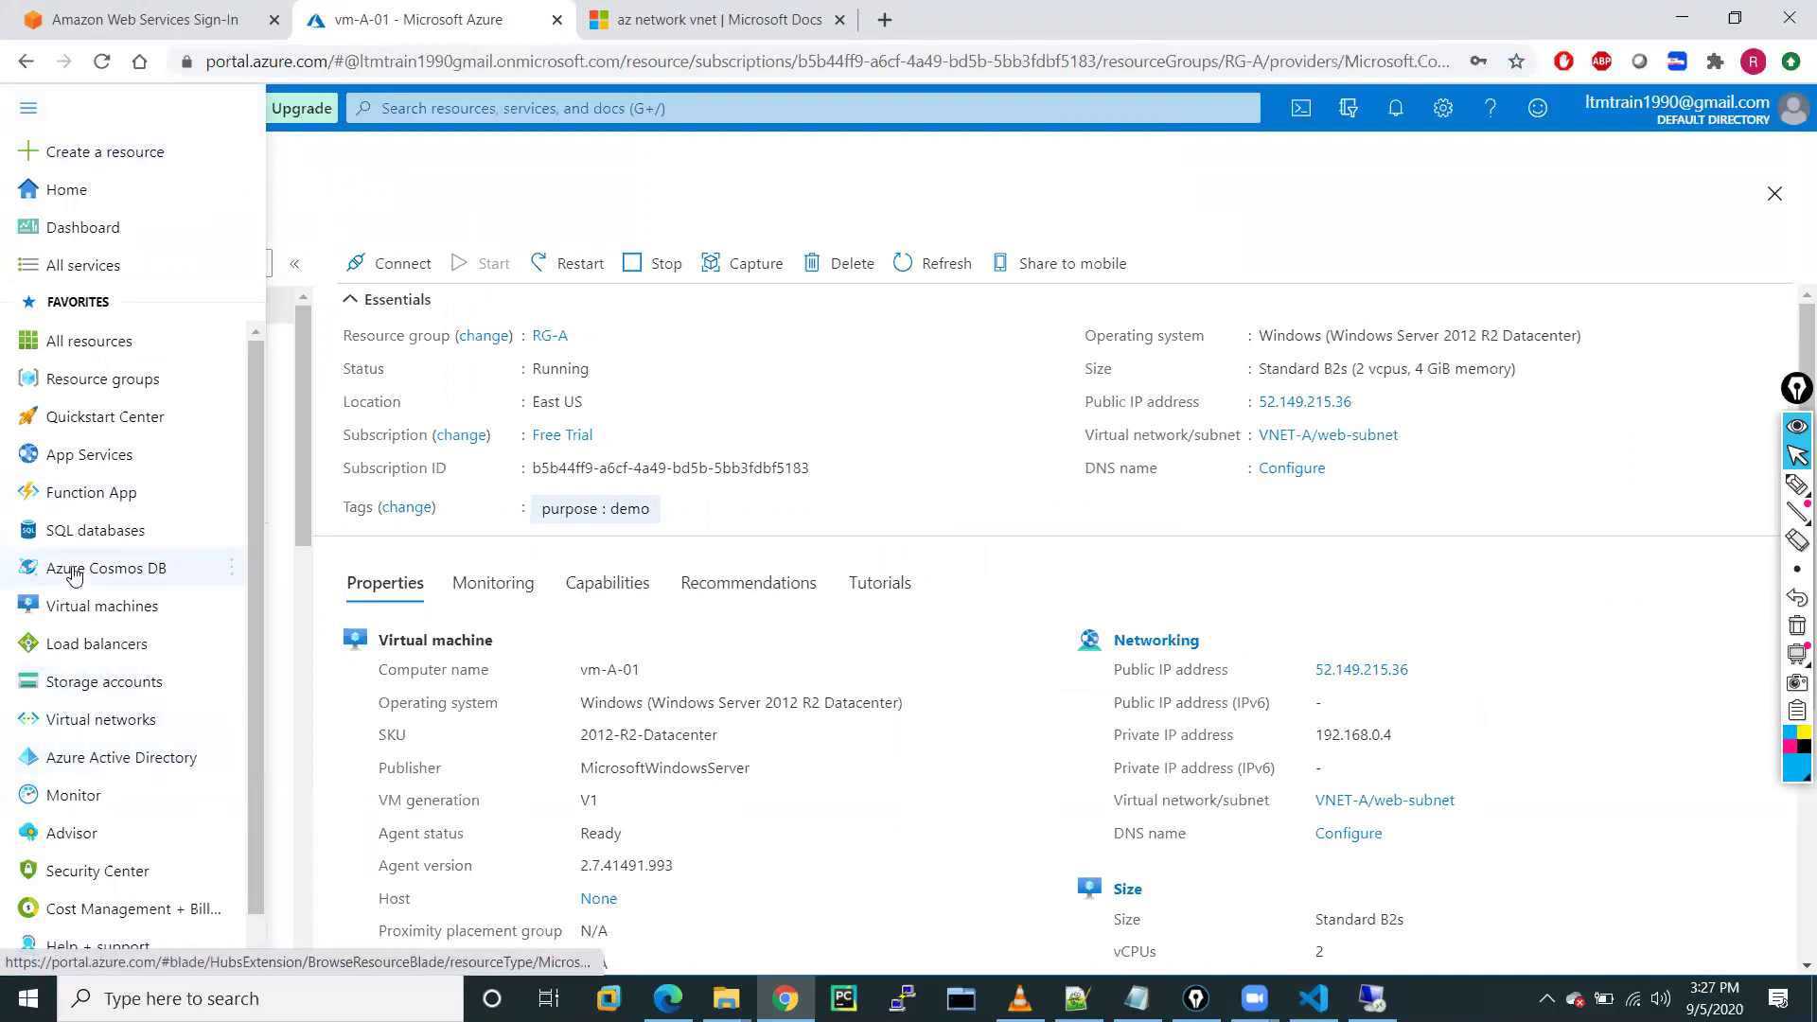
Open VNET-A to see address space 192.168.0.0/20 and vm-a-01185 on web-subnet at 192.168.0.4
click(93, 722)
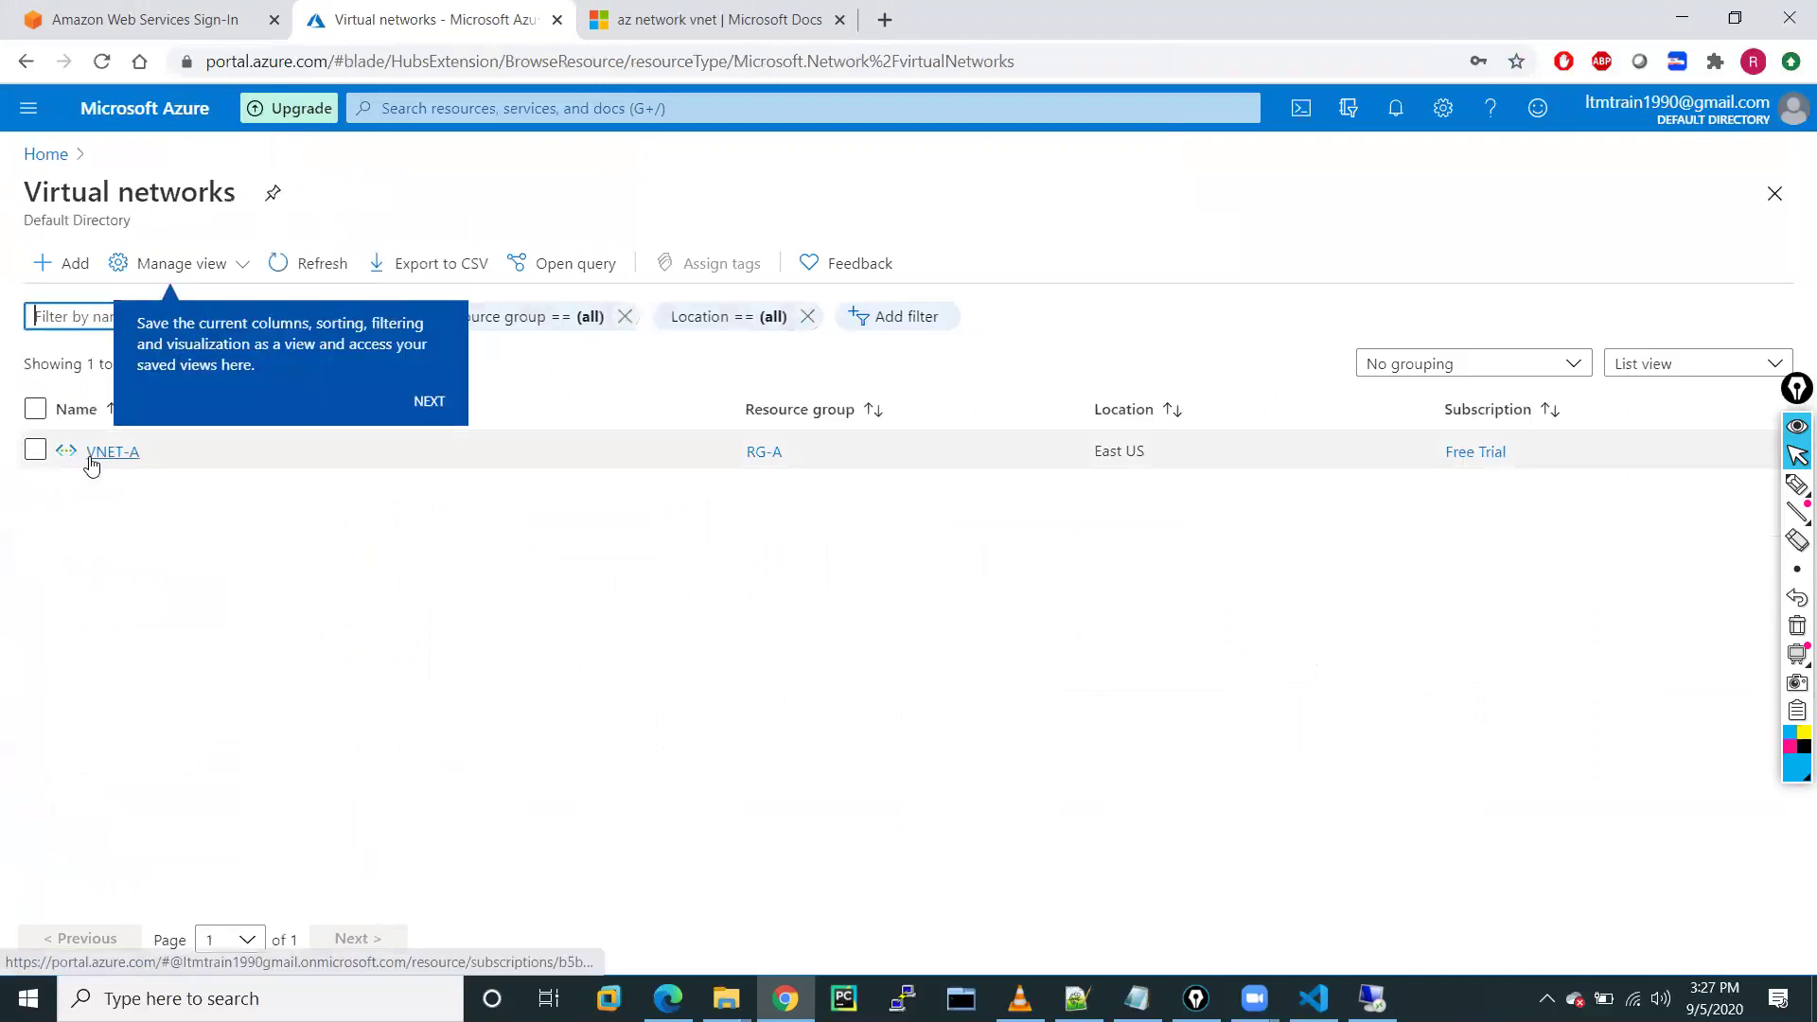
click(112, 452)
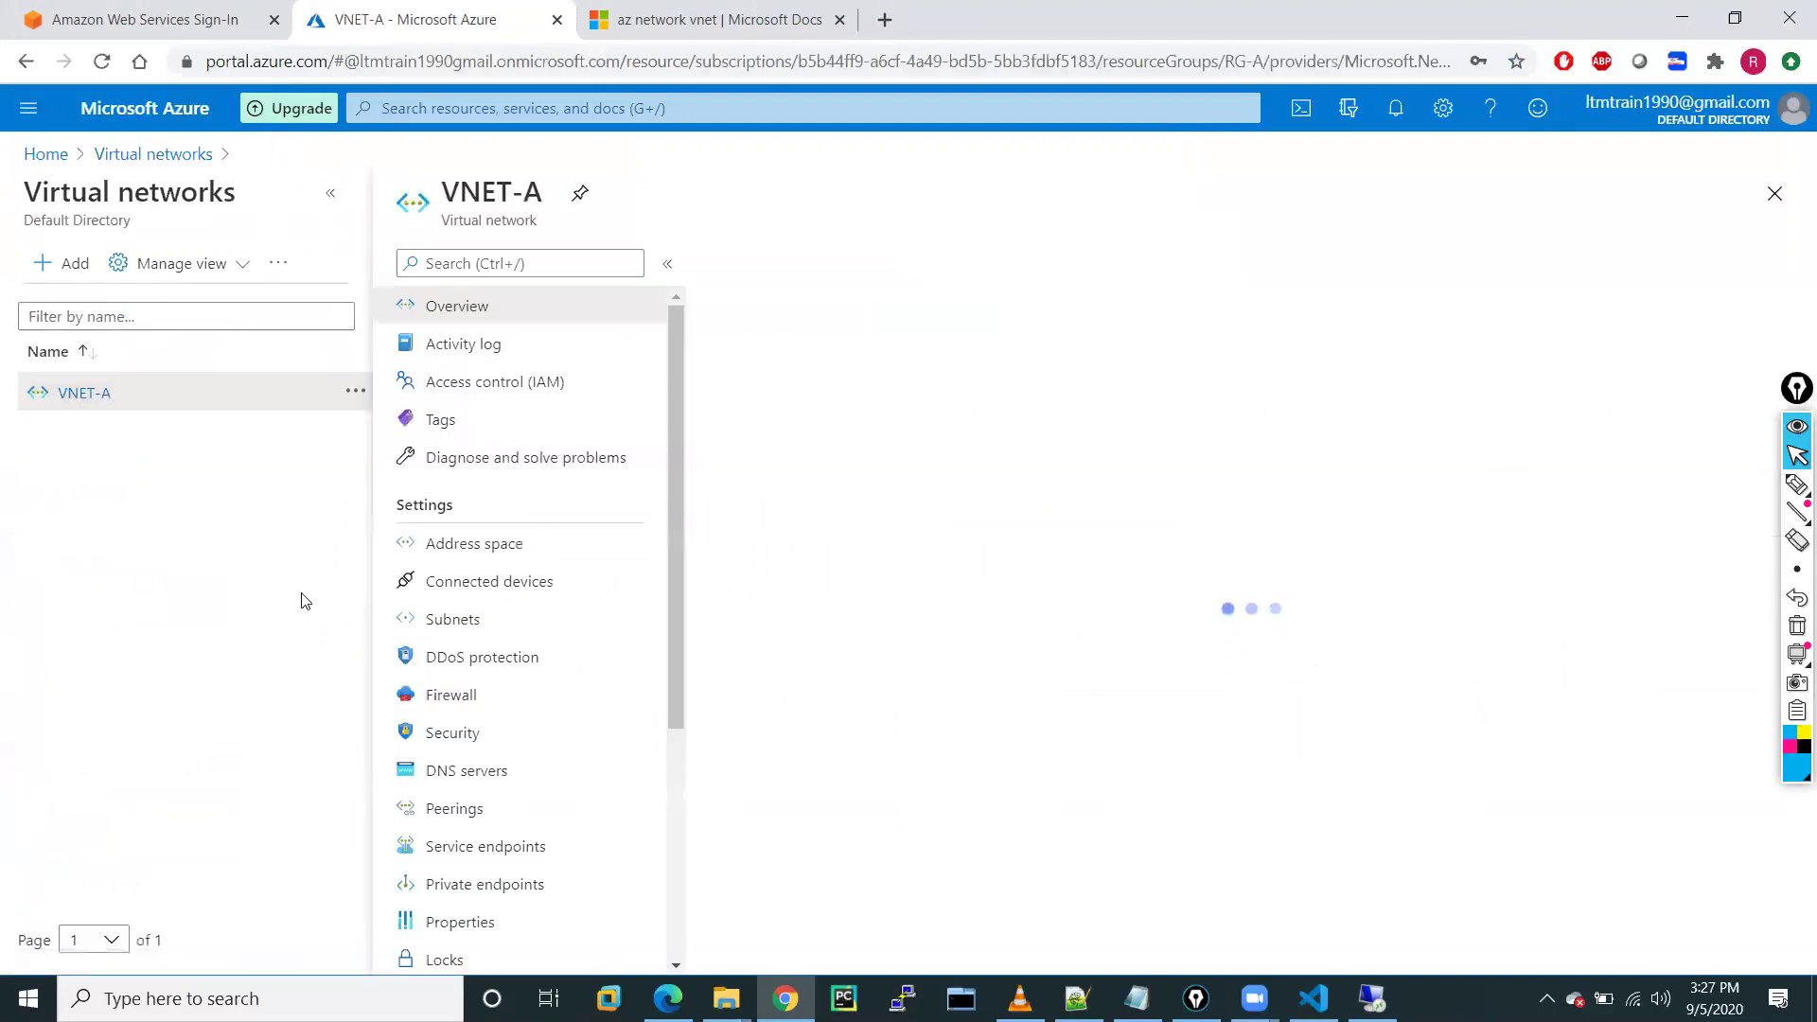
click(334, 203)
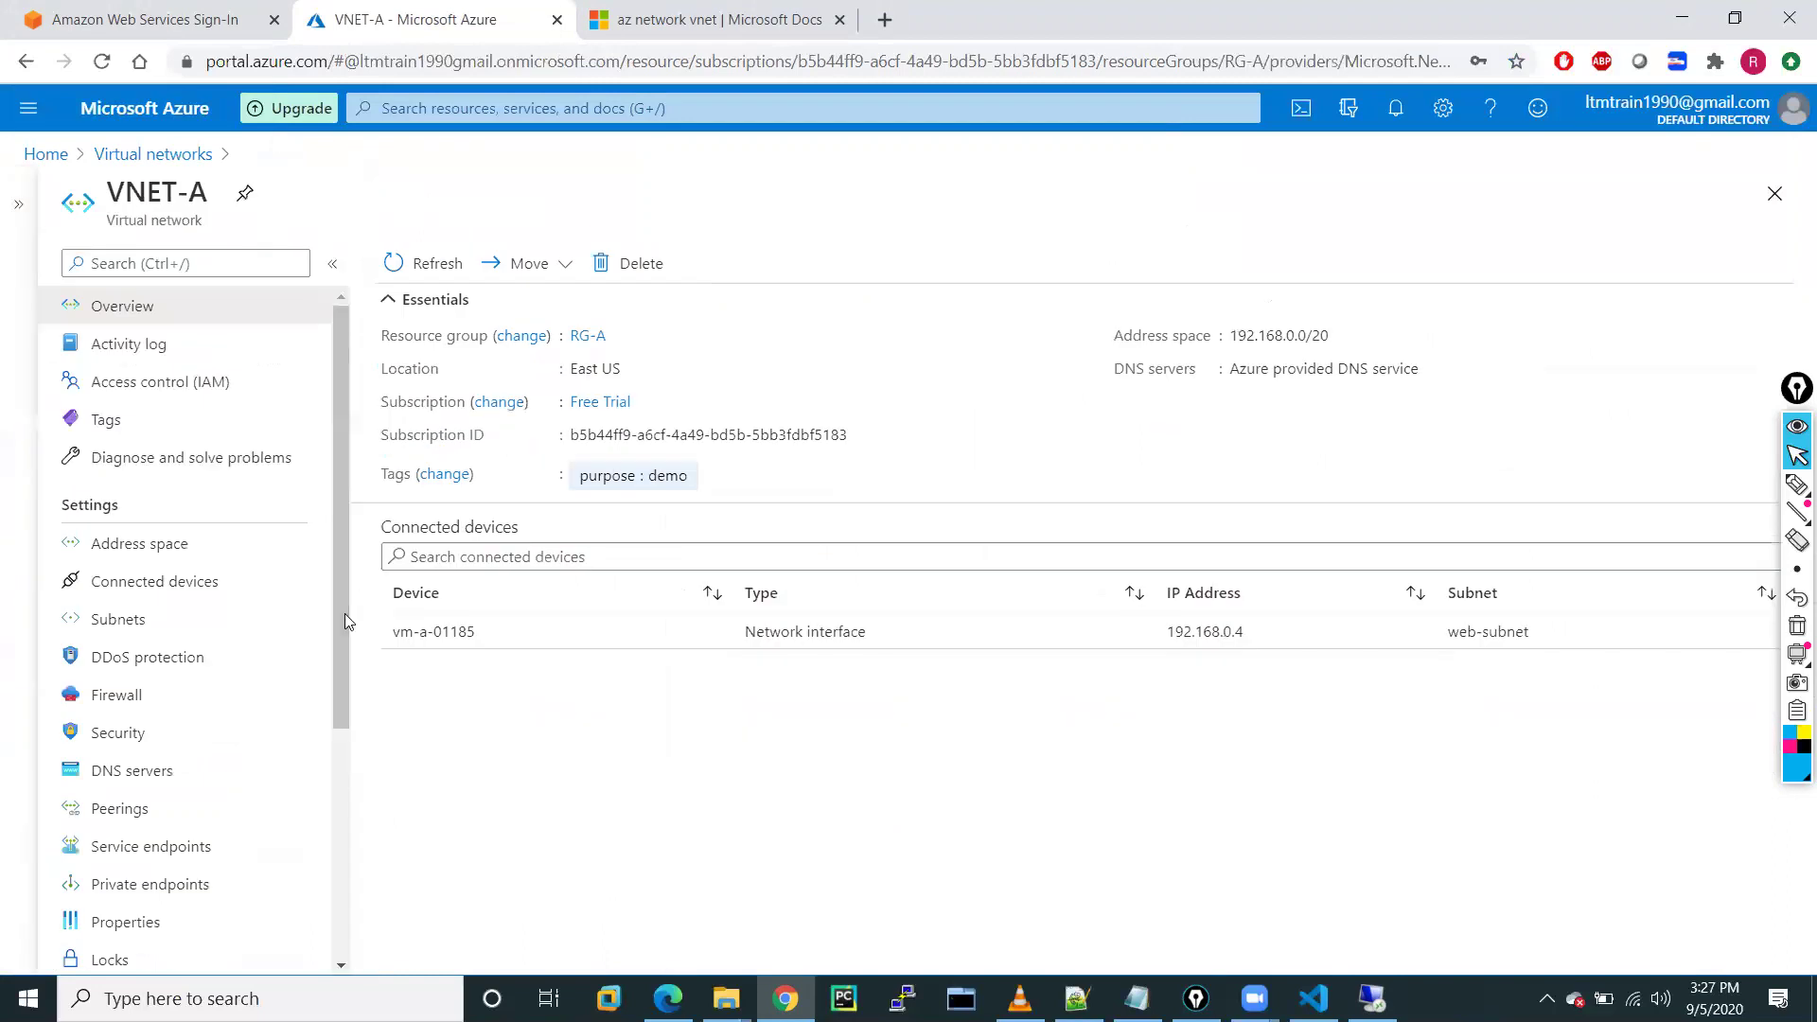
scroll(157, 767, down, 3)
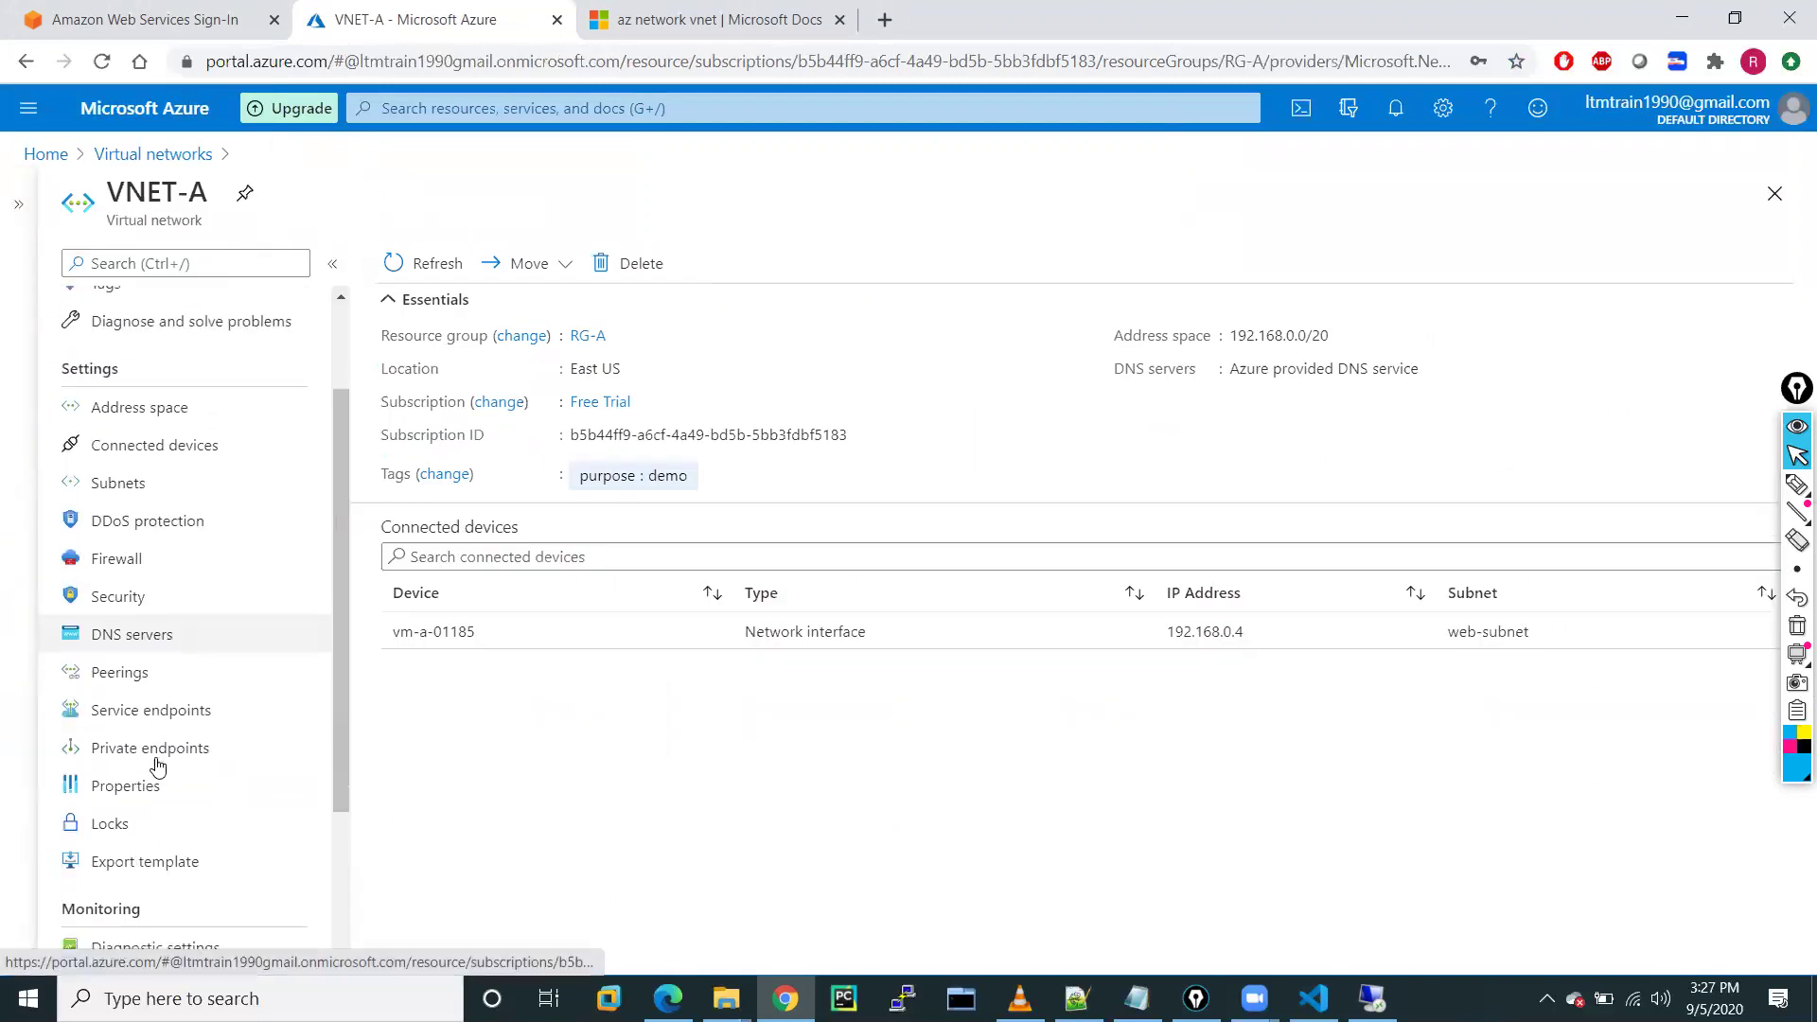
scroll(158, 766, down, 2)
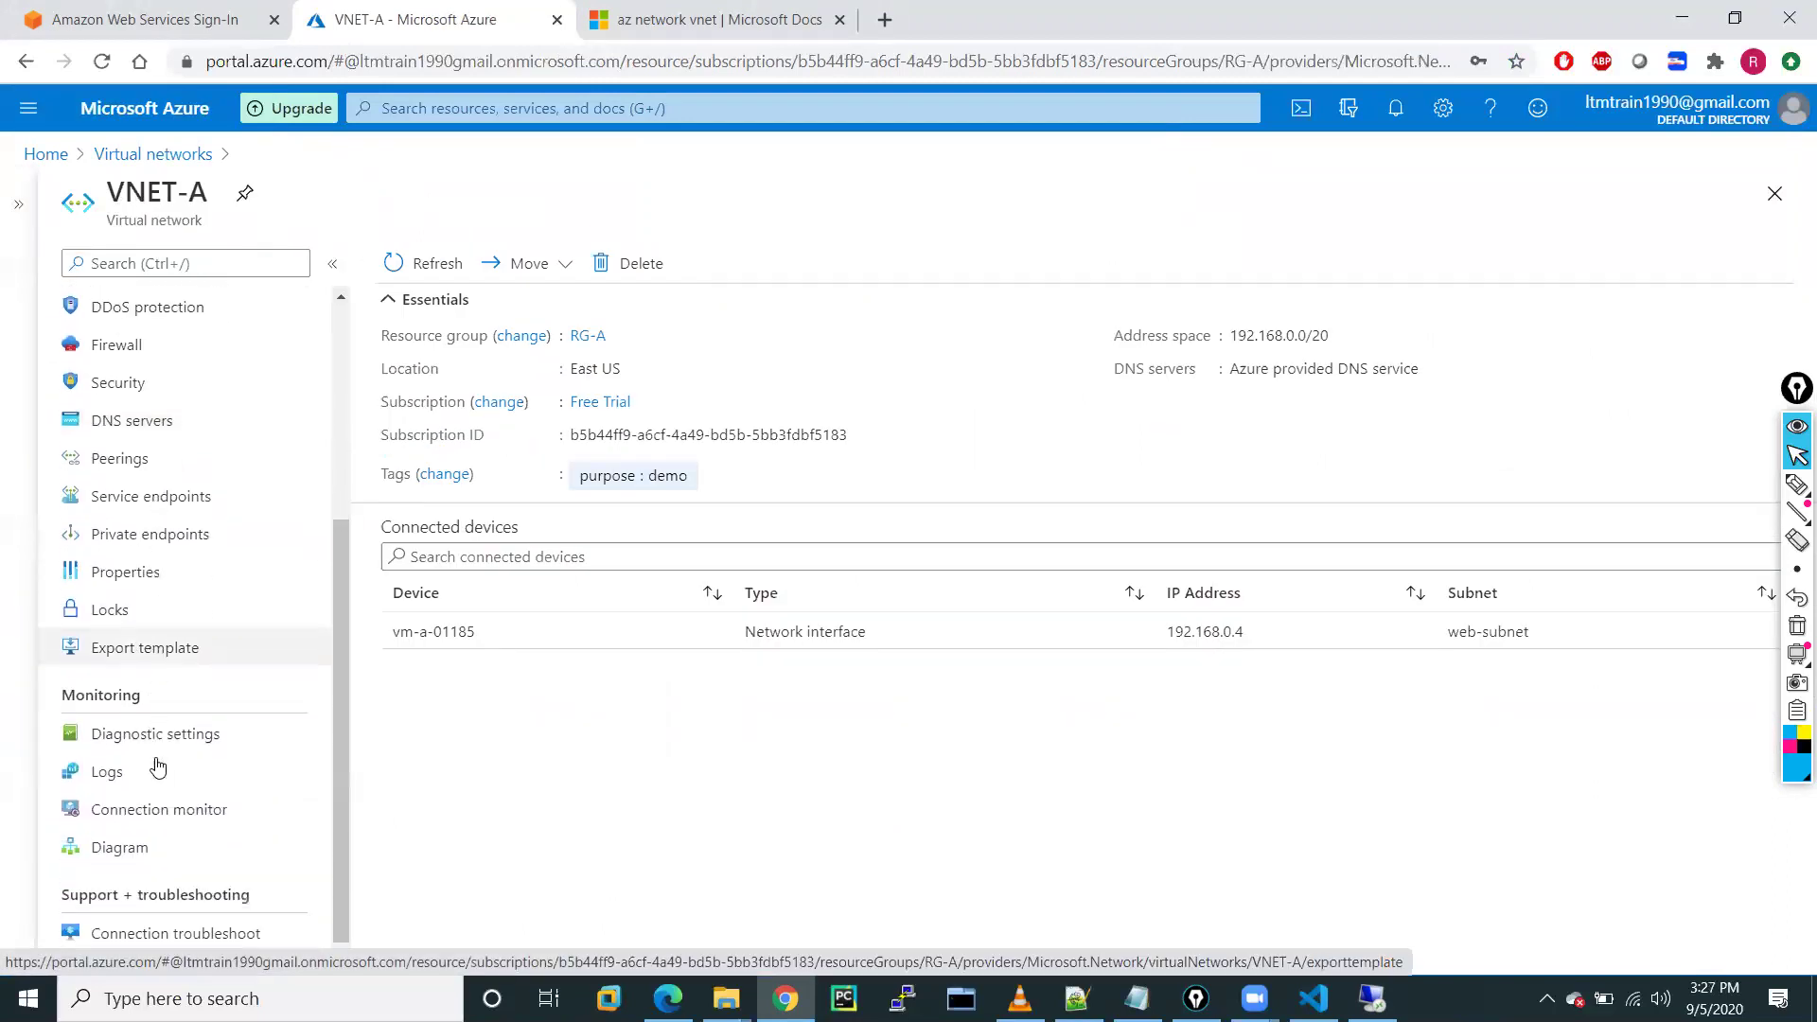
scroll(157, 767, up, 4)
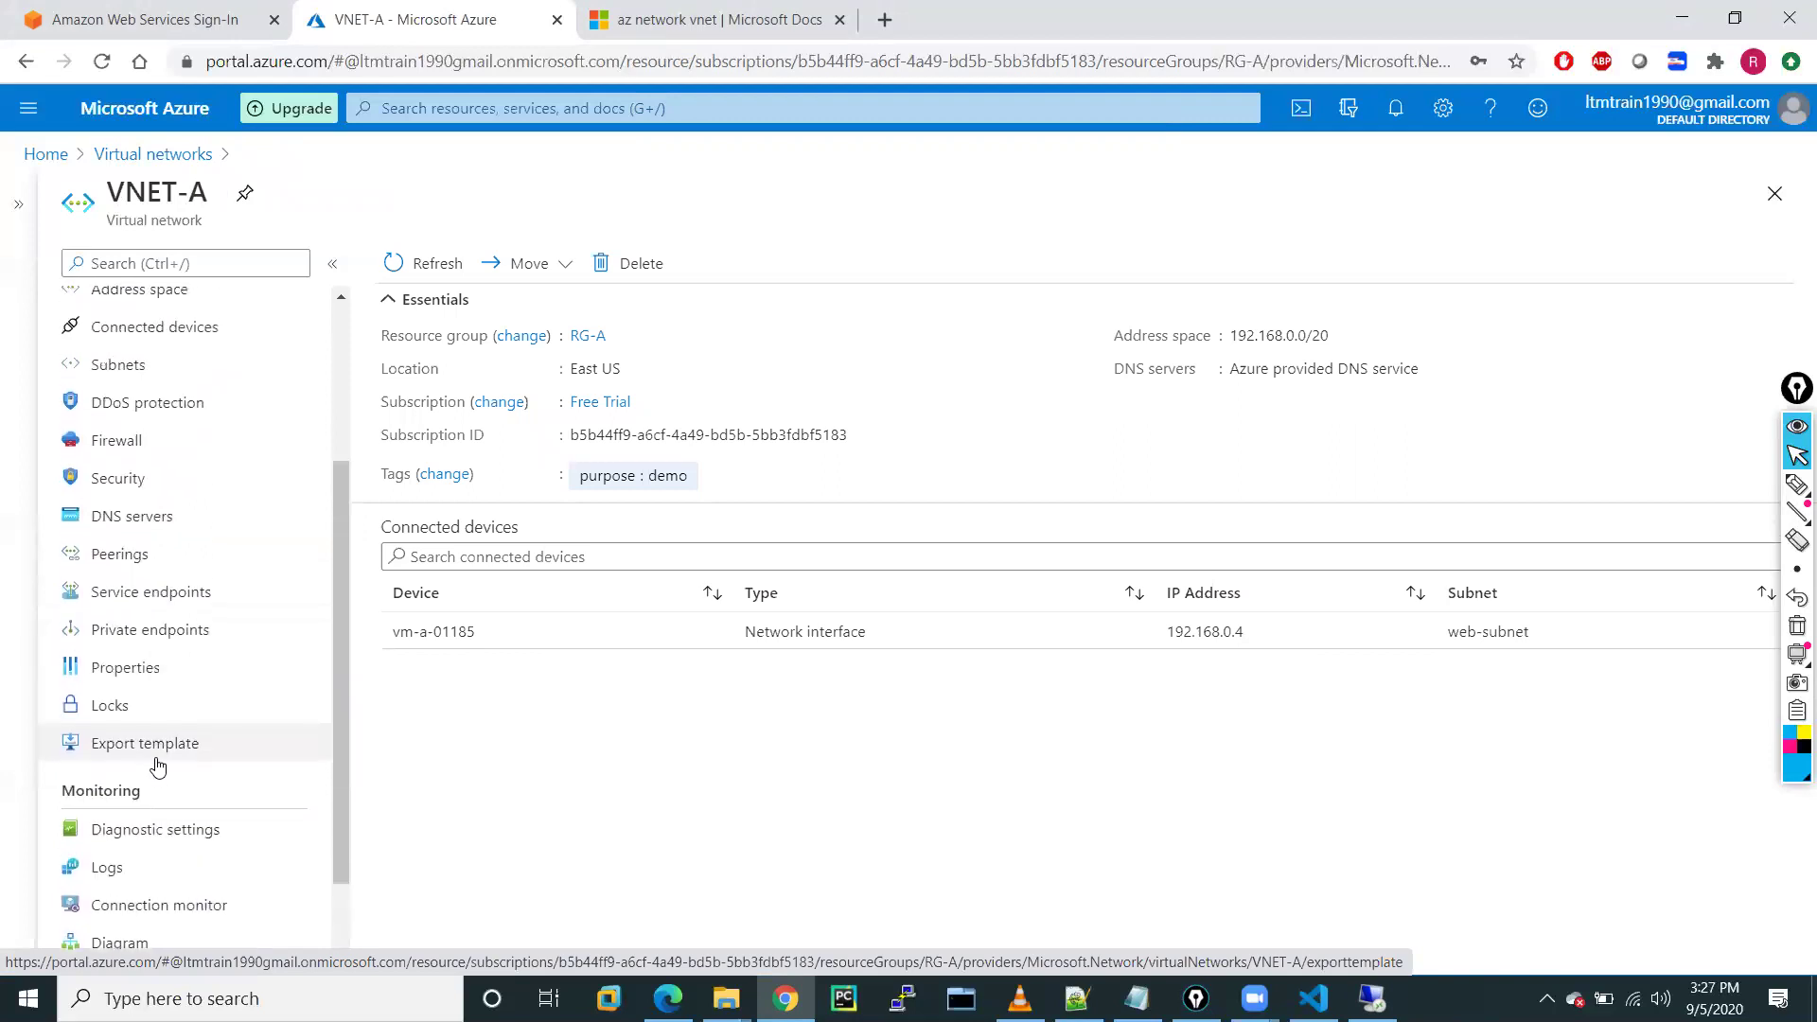
scroll(157, 767, up, 1)
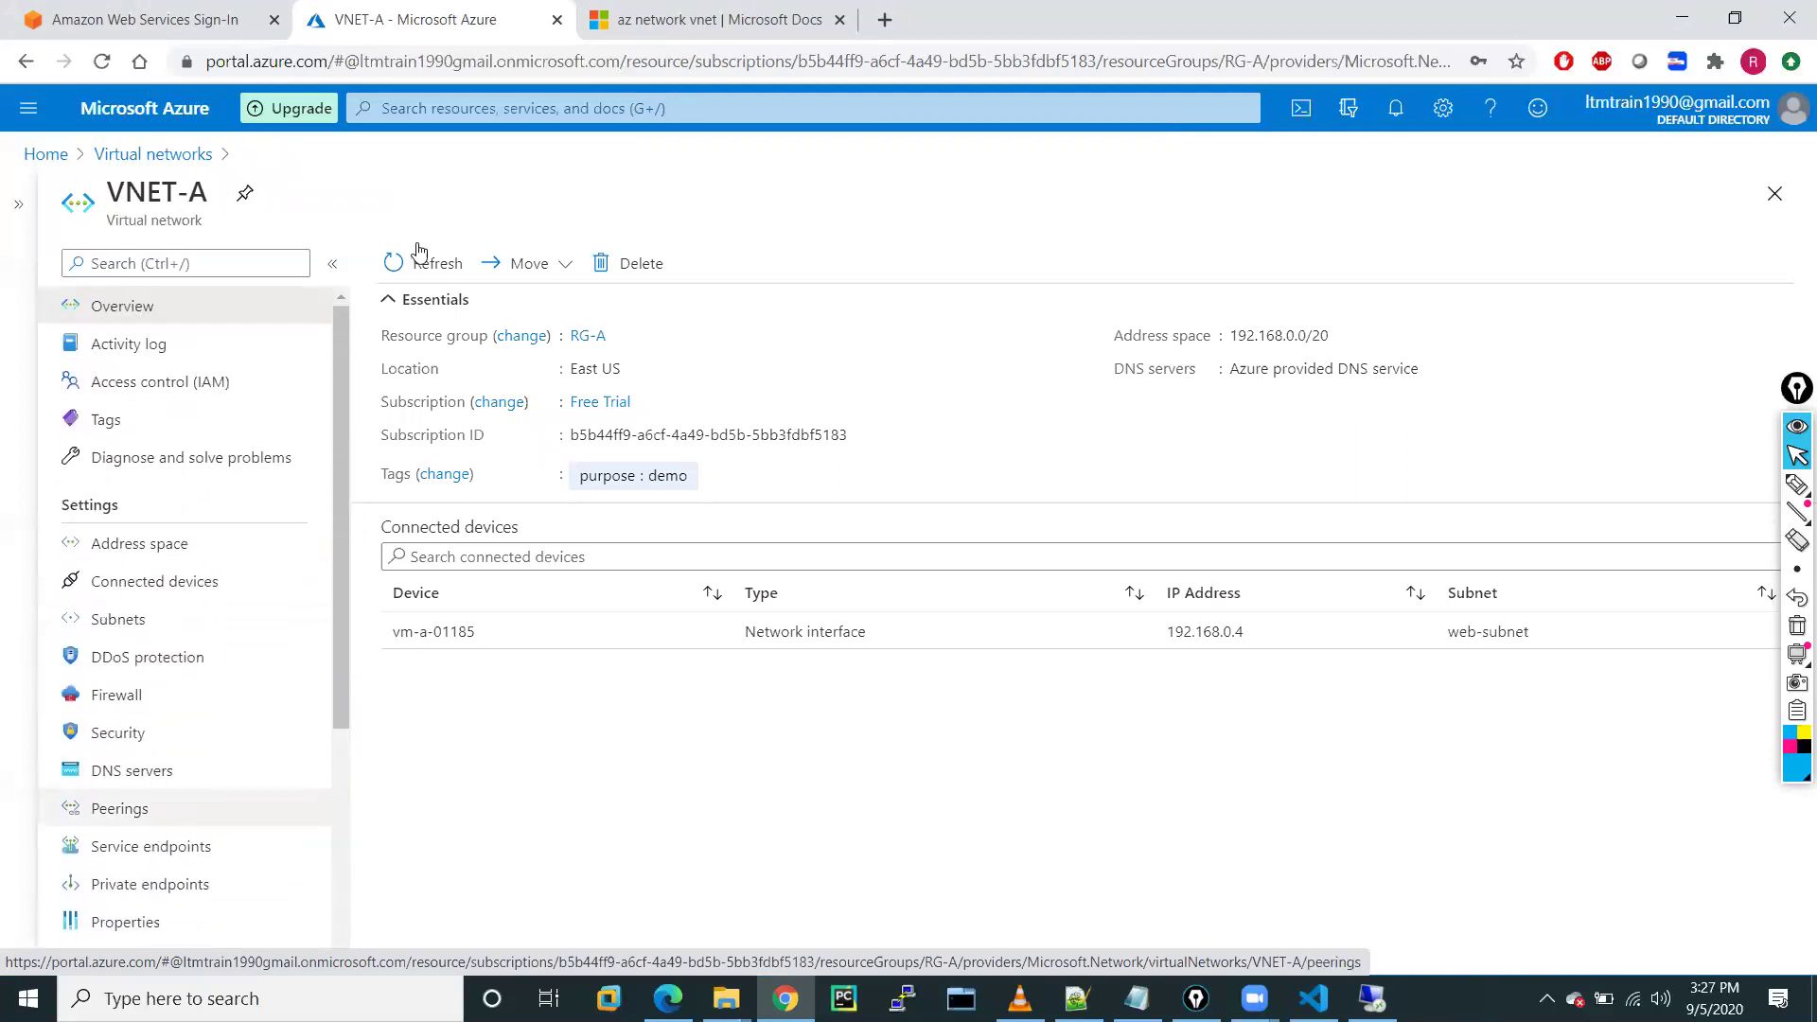
click(403, 103)
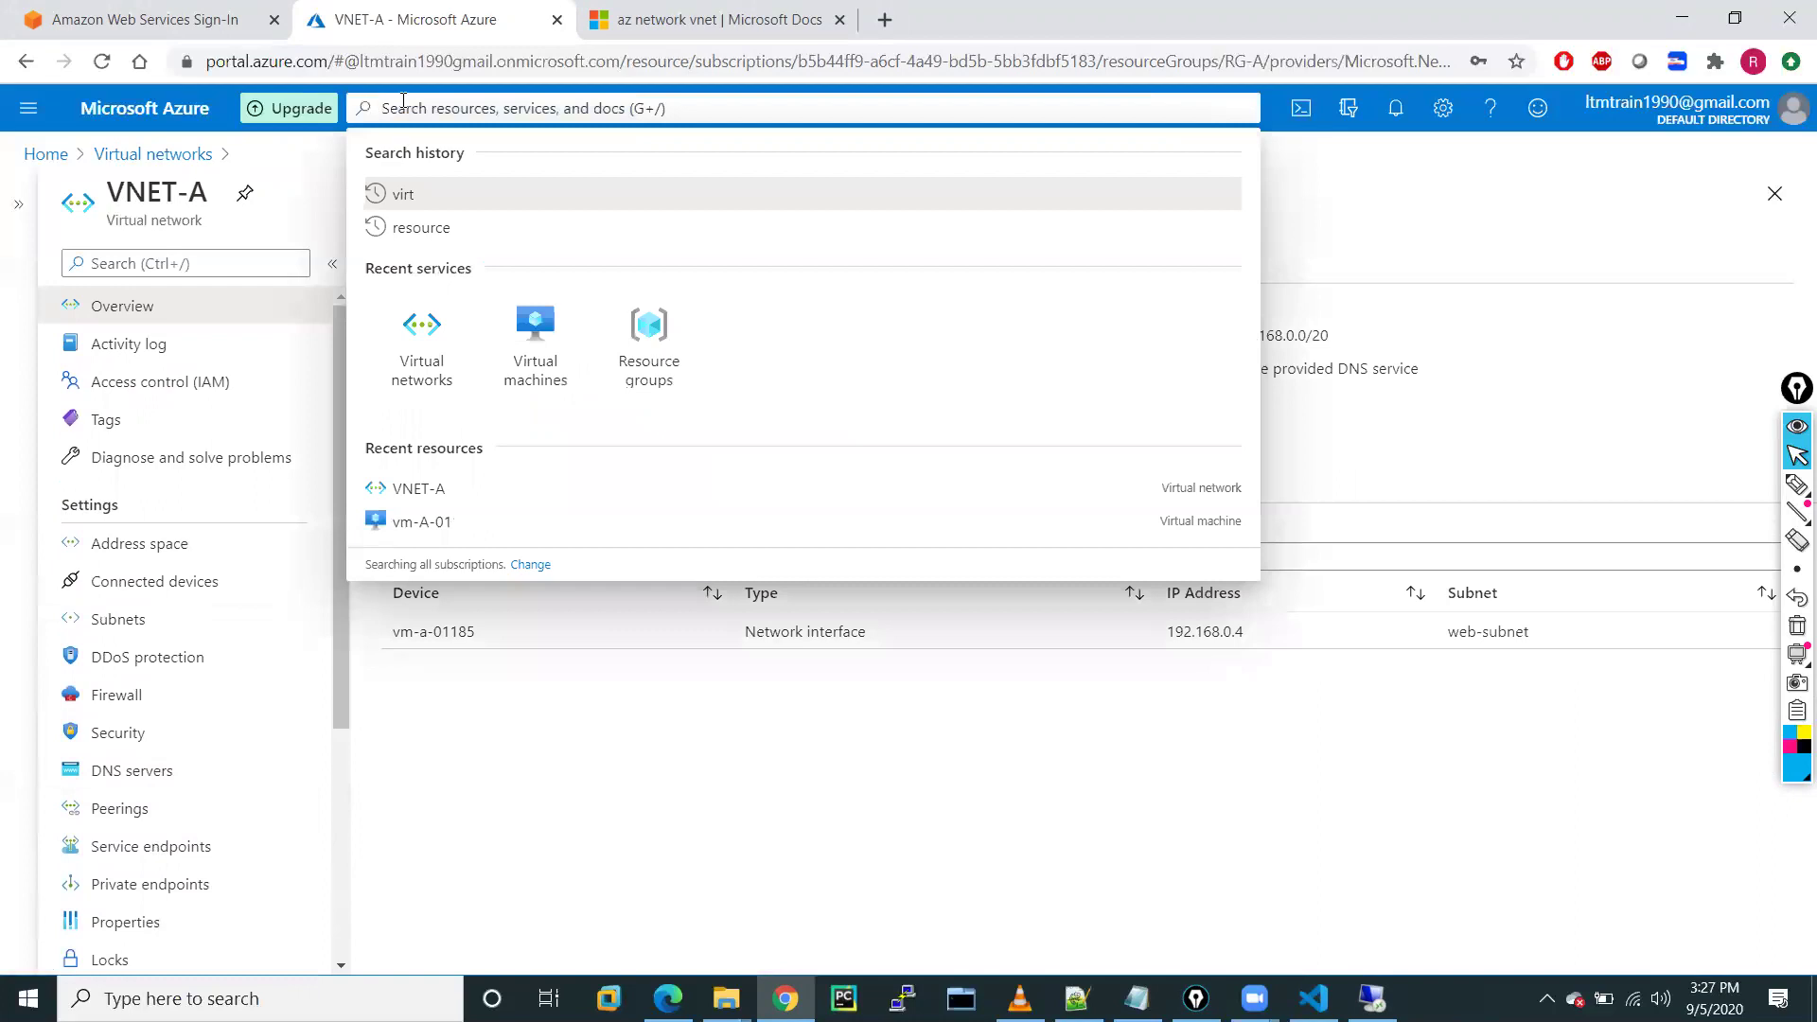
Search 'net' to open vm-A-01-nsg and review its rules, then return to the Network security groups list
text(net)
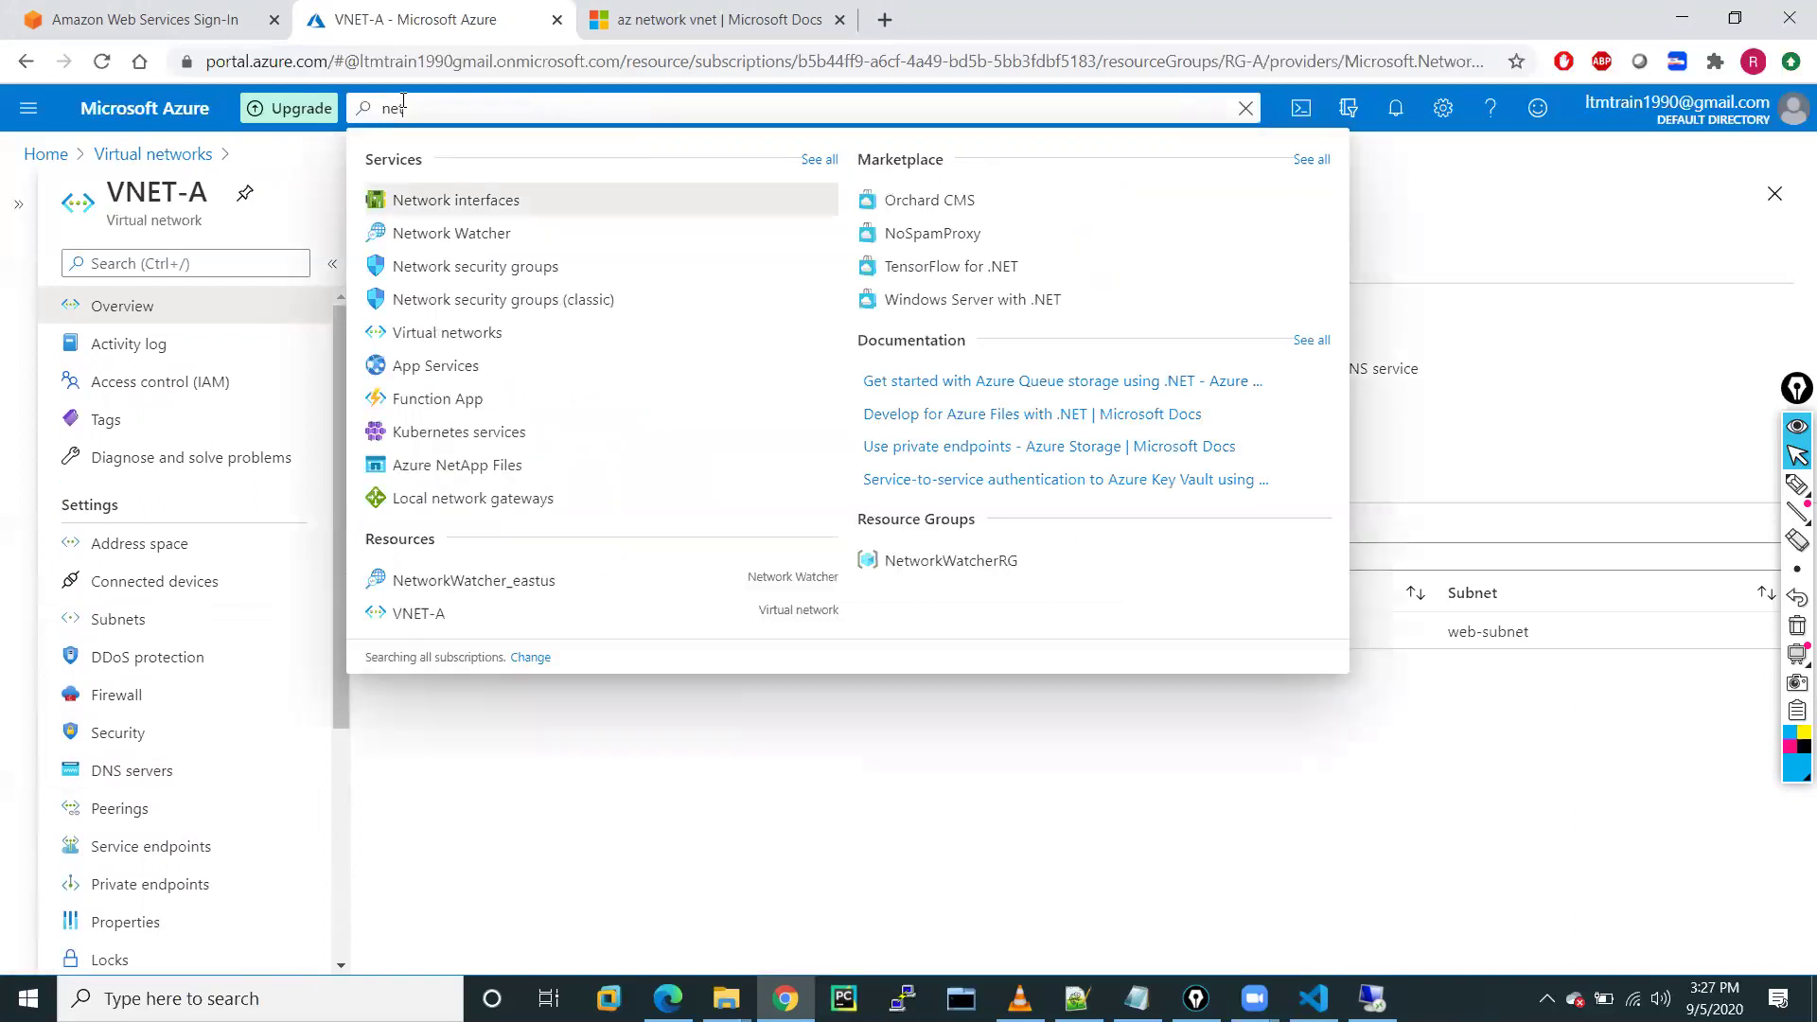
click(472, 276)
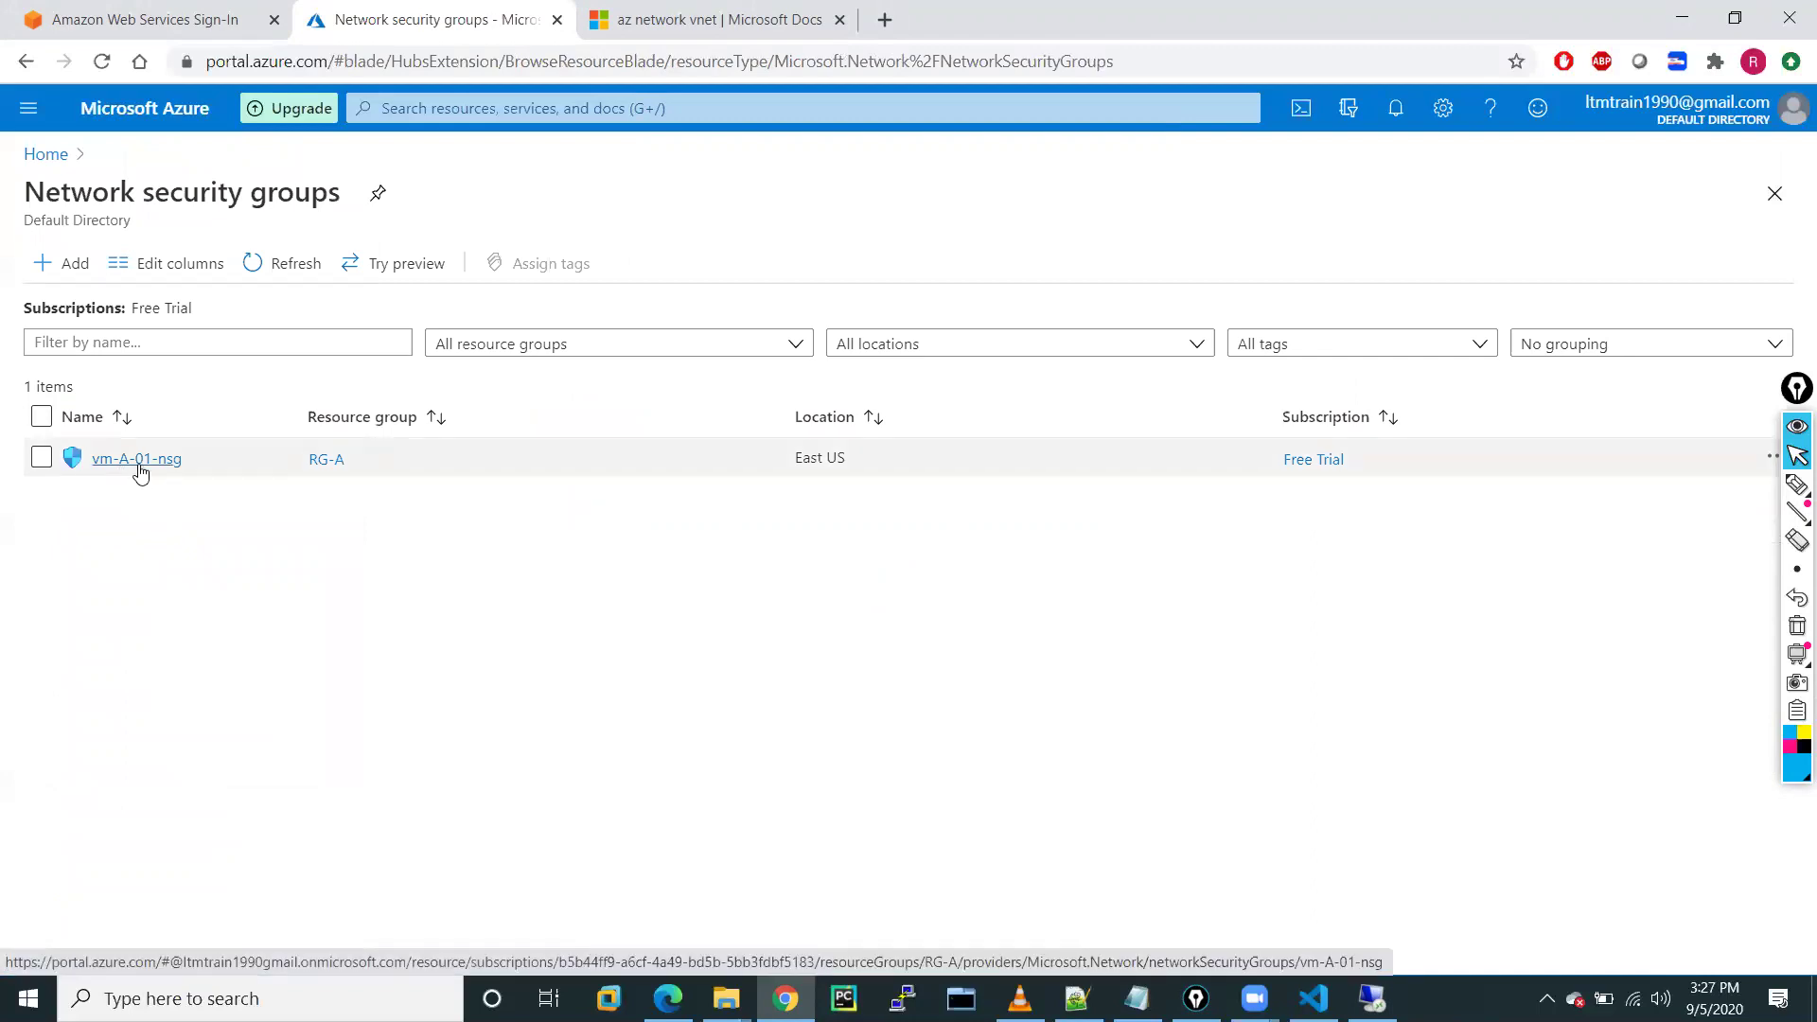
click(138, 463)
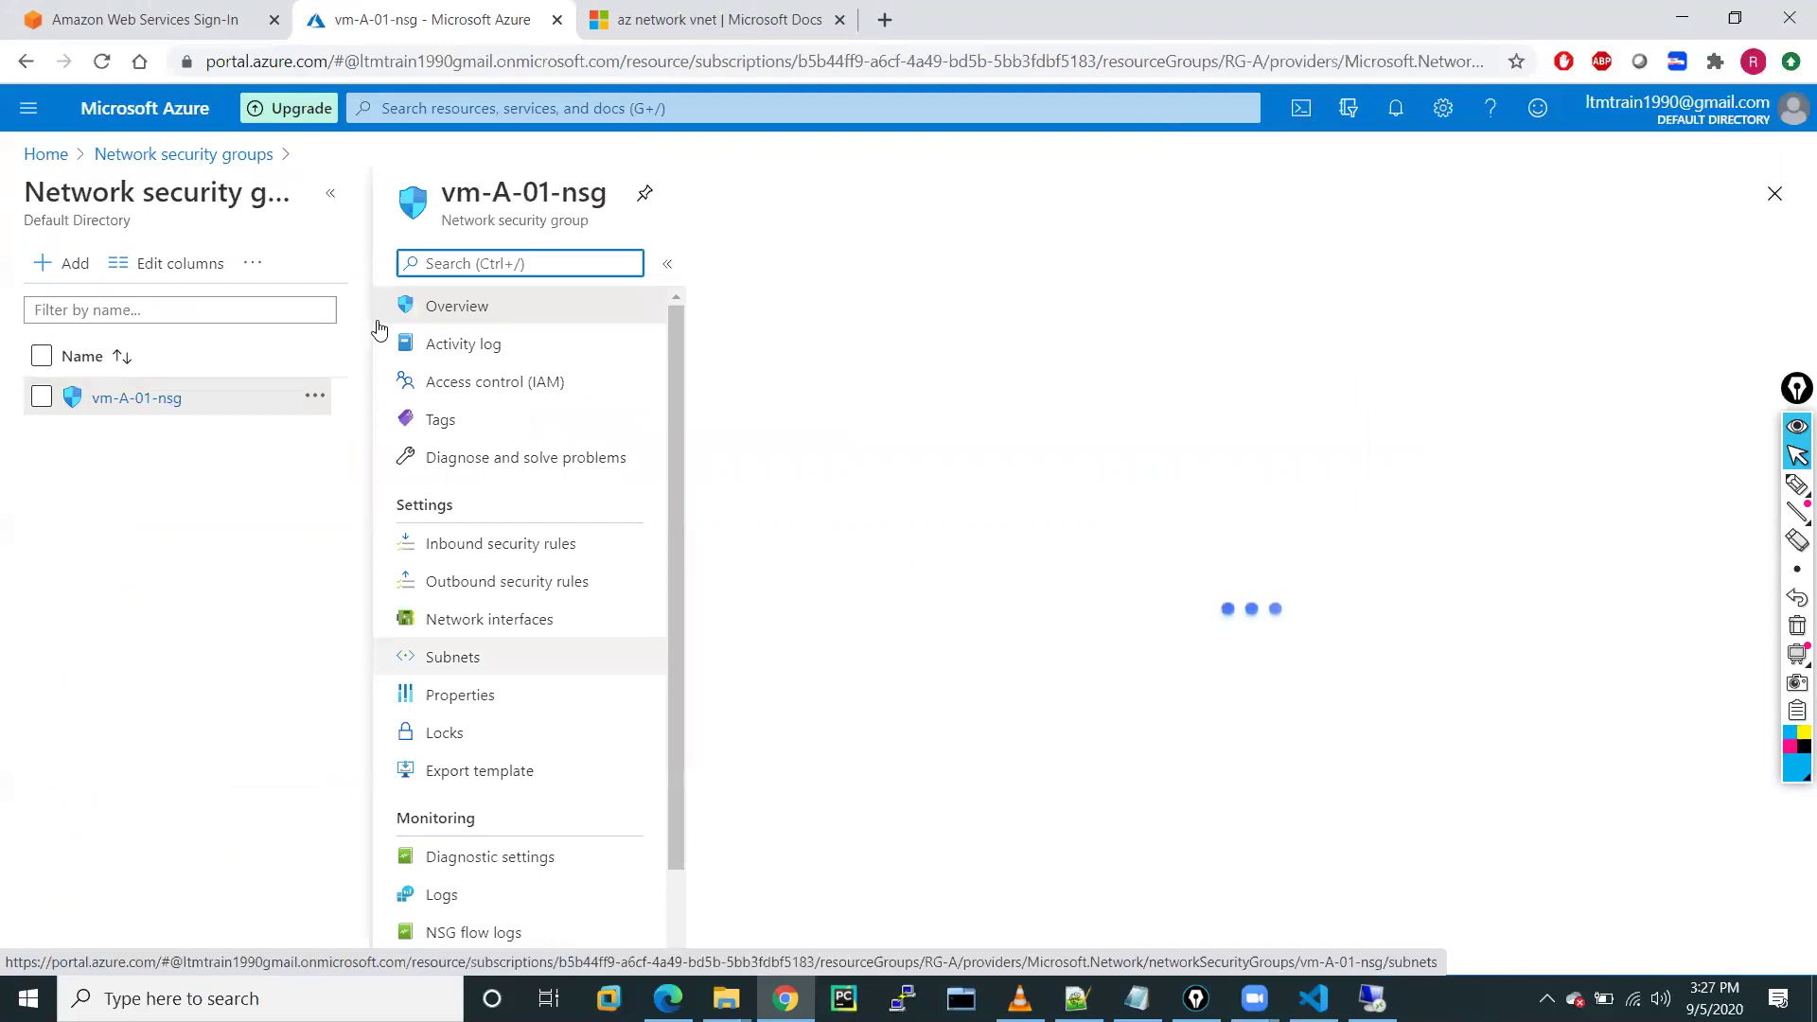
click(334, 201)
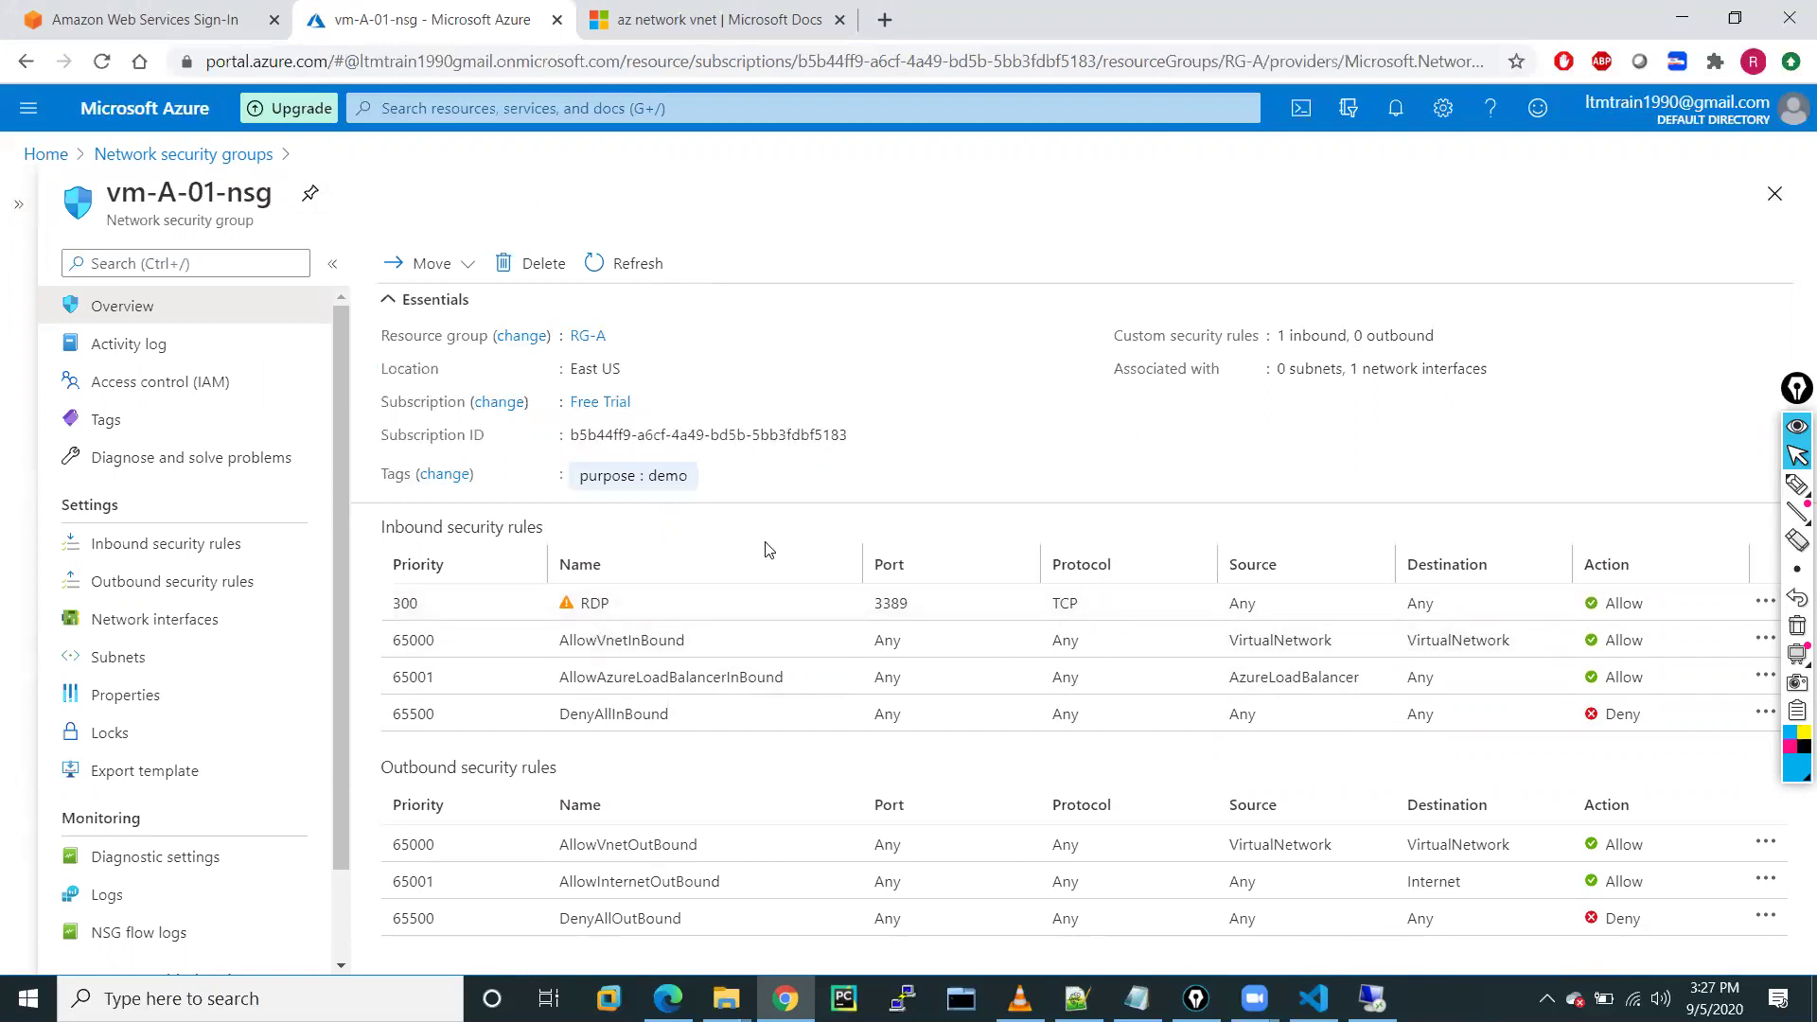
click(130, 156)
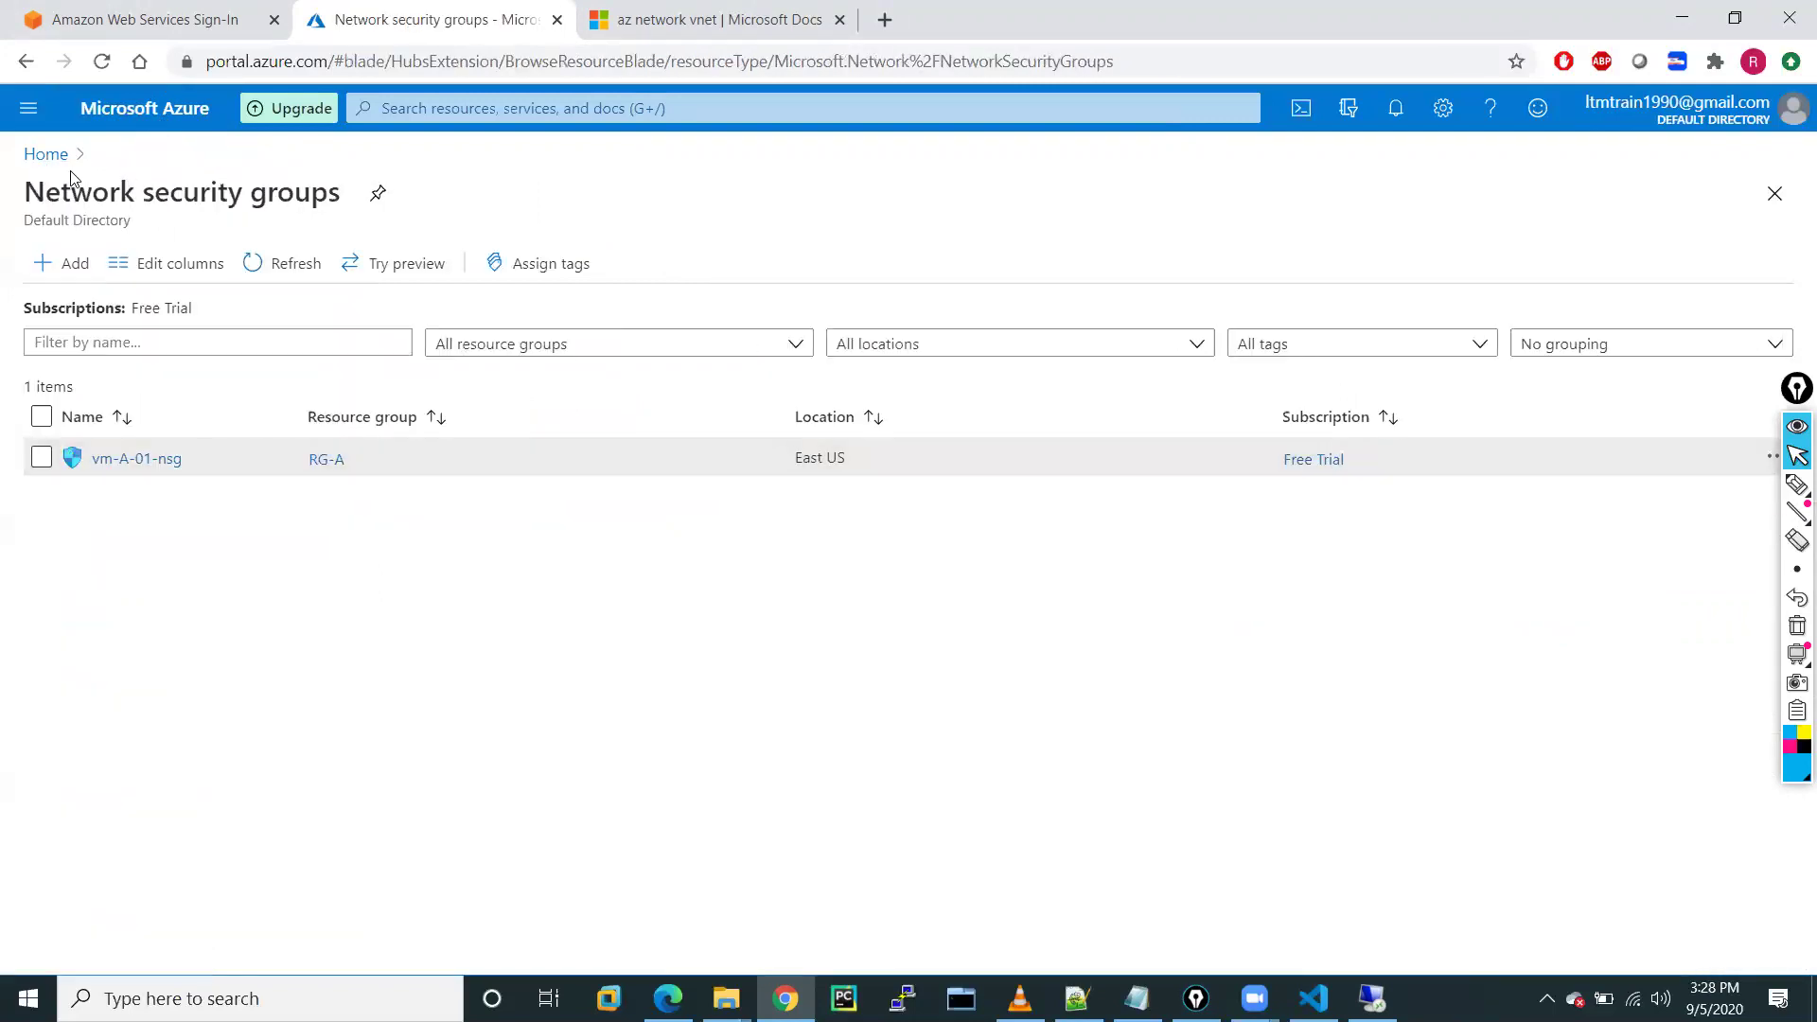
Open vm-A-01's Networking settings from the Virtual machines list
click(29, 112)
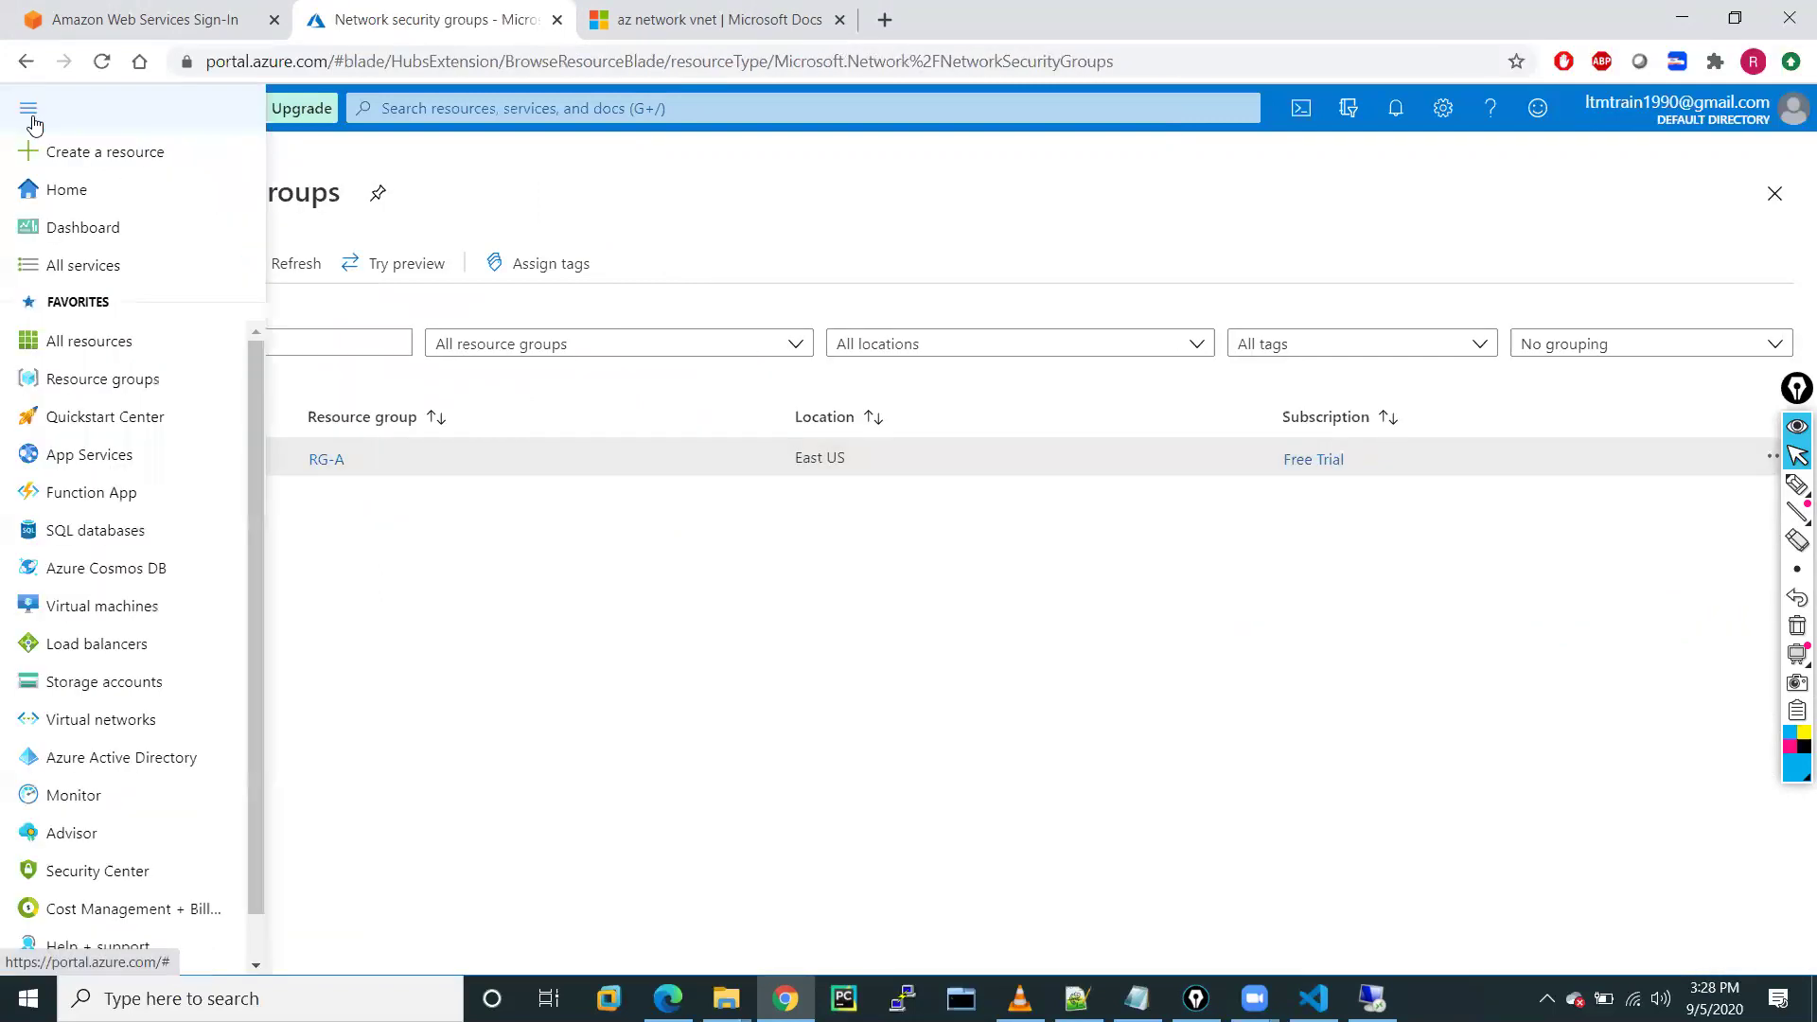
click(95, 609)
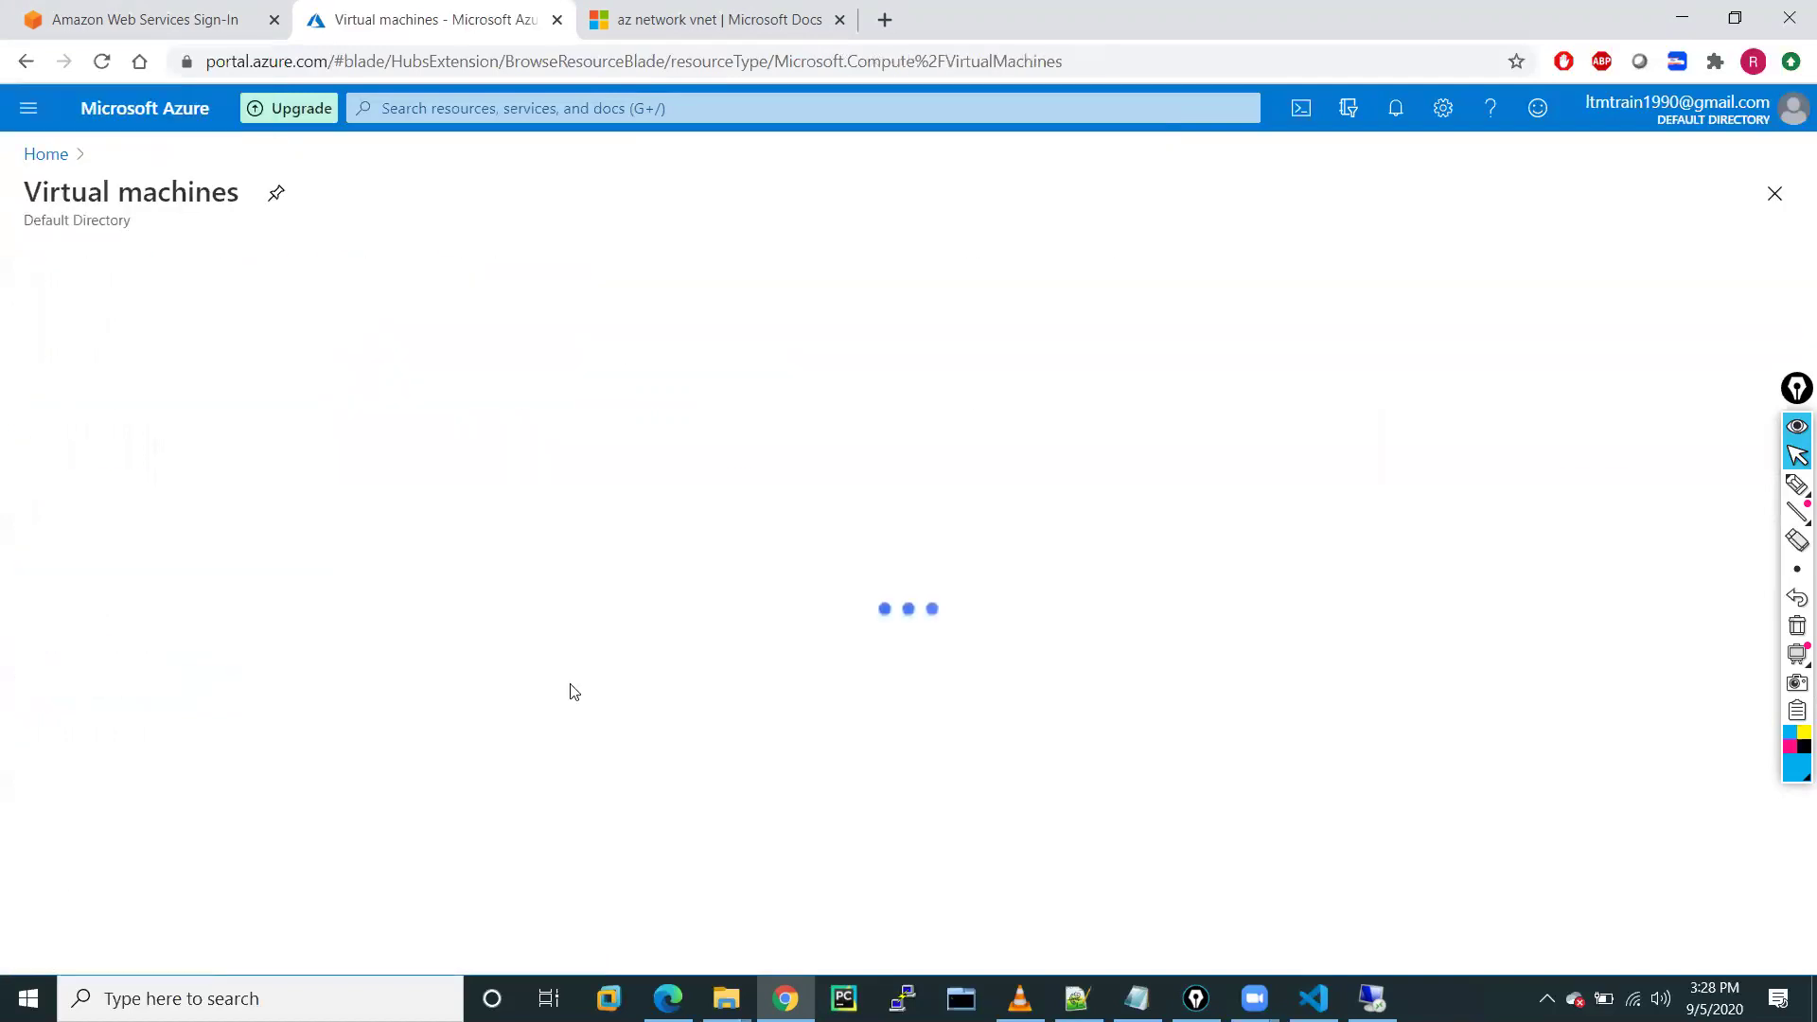
click(113, 461)
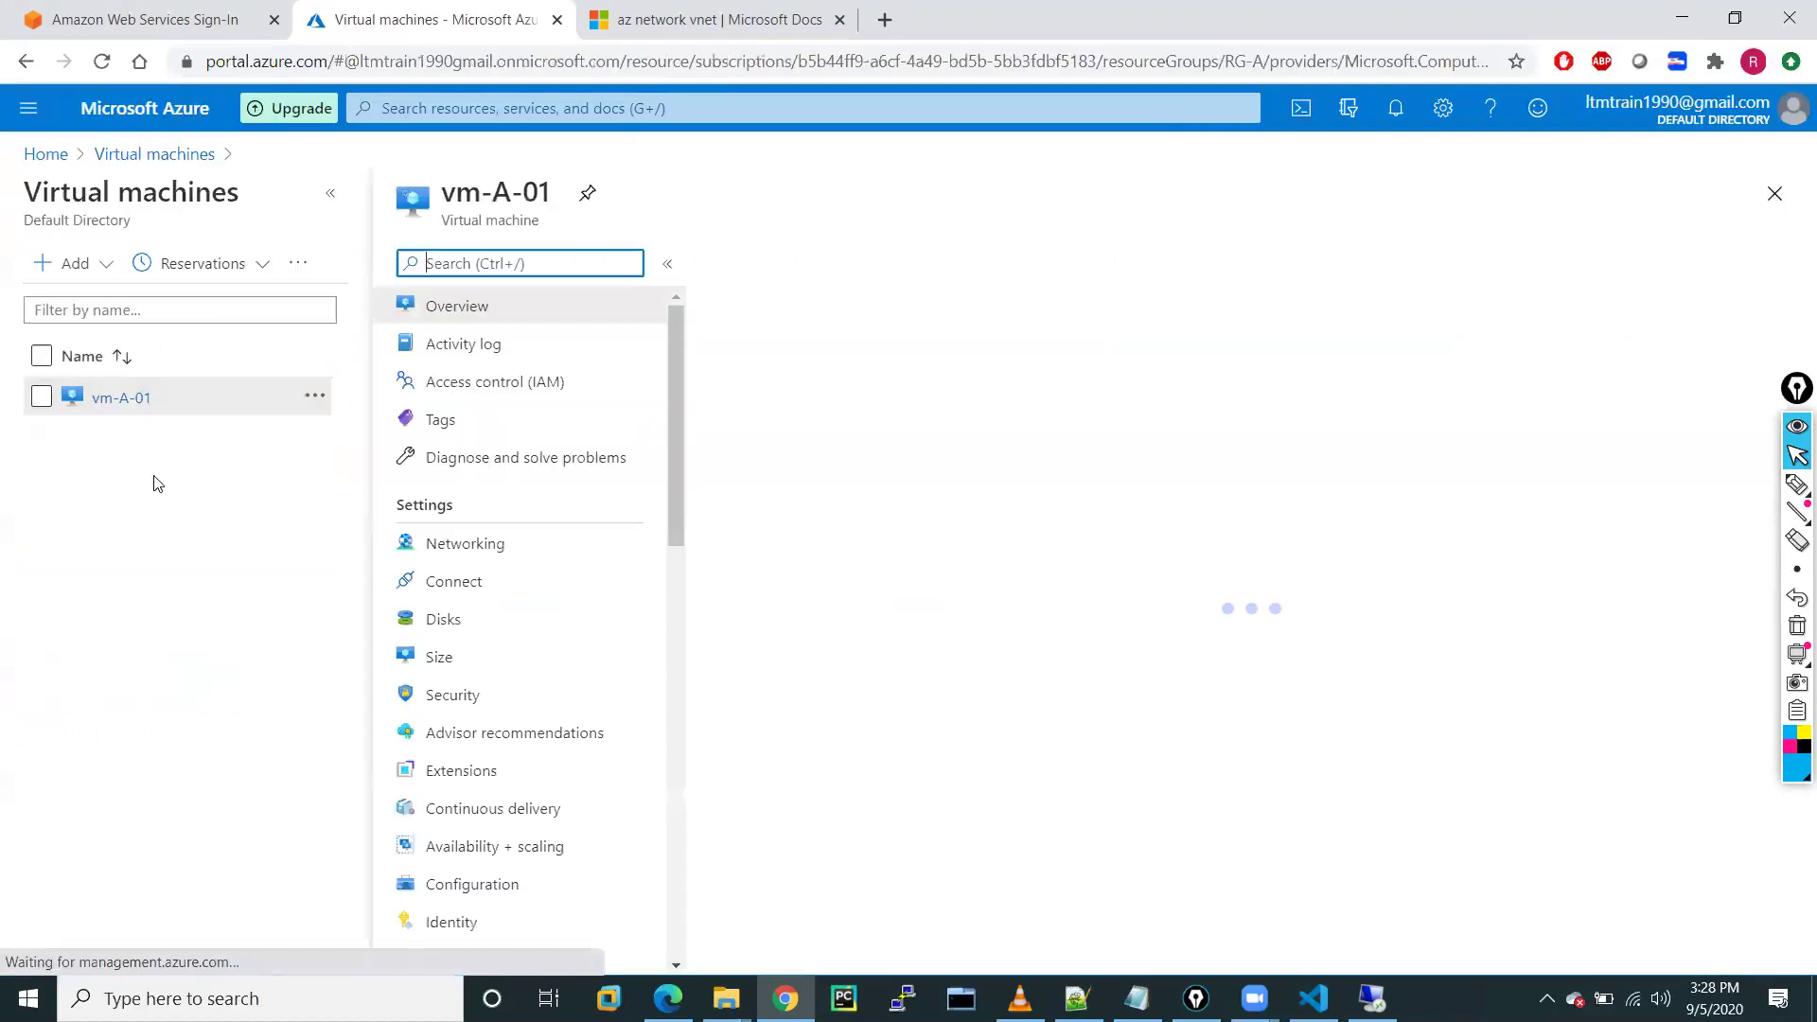
click(327, 201)
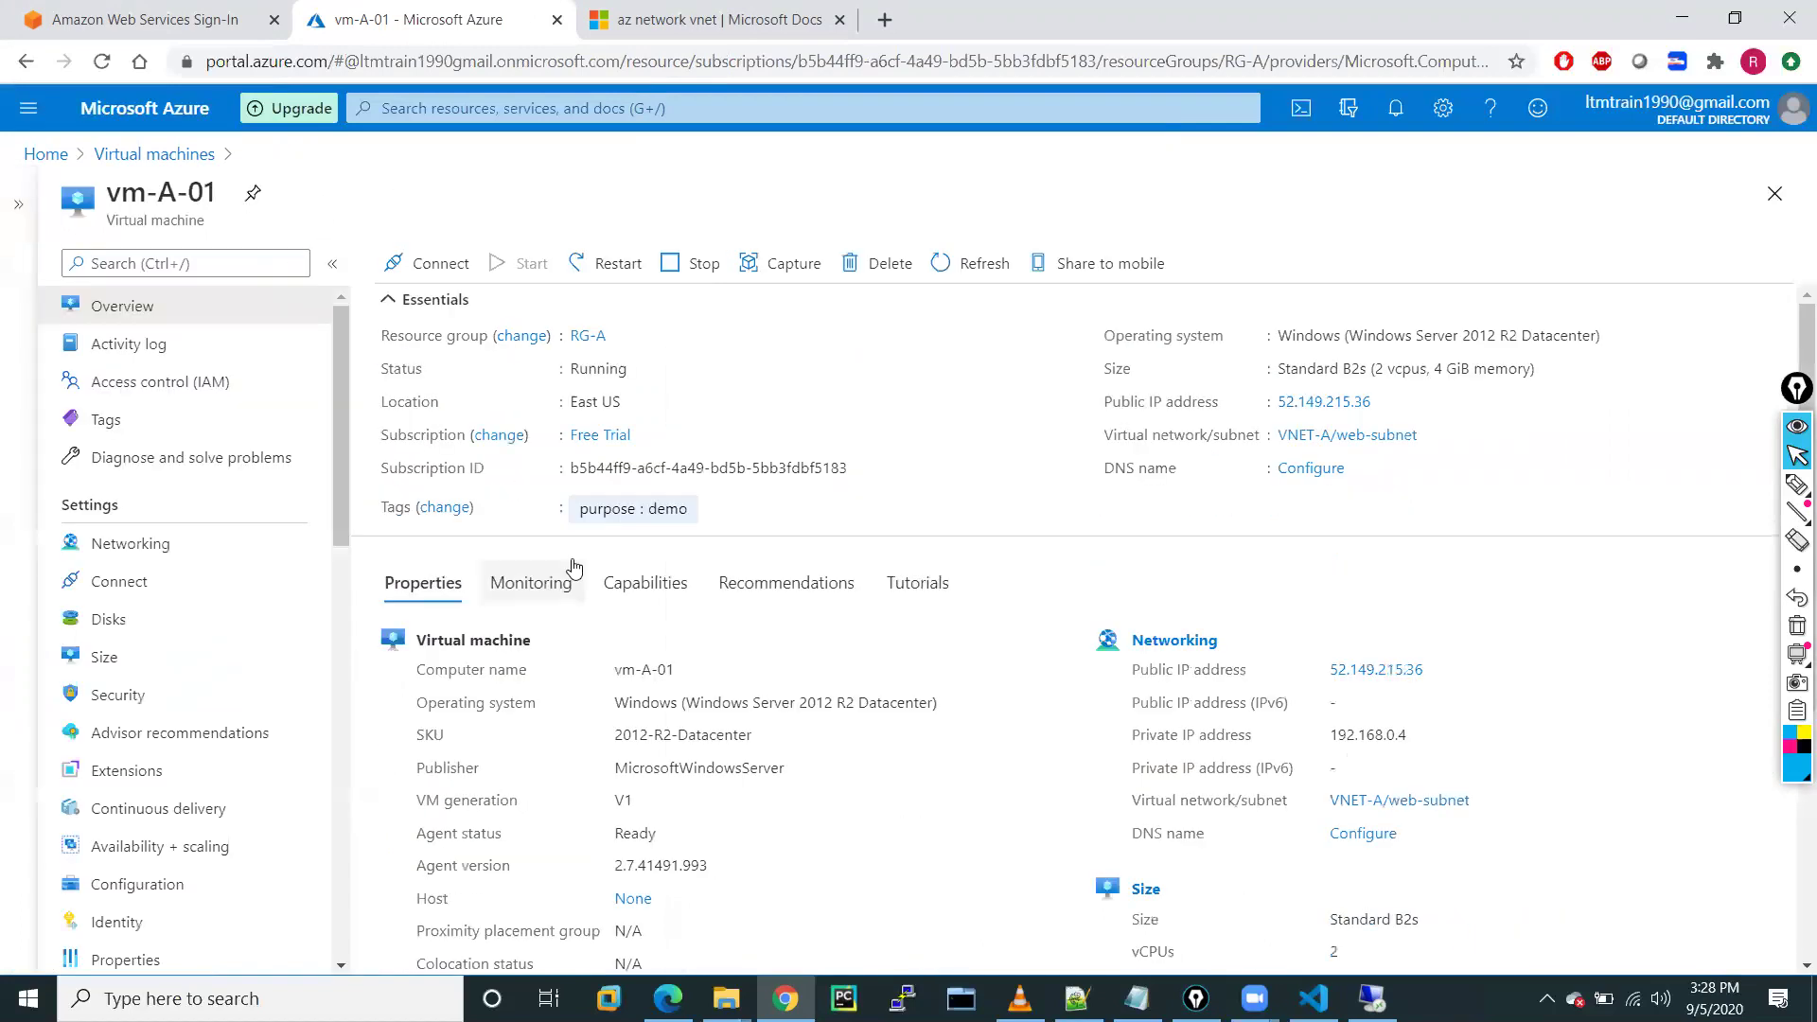
click(126, 547)
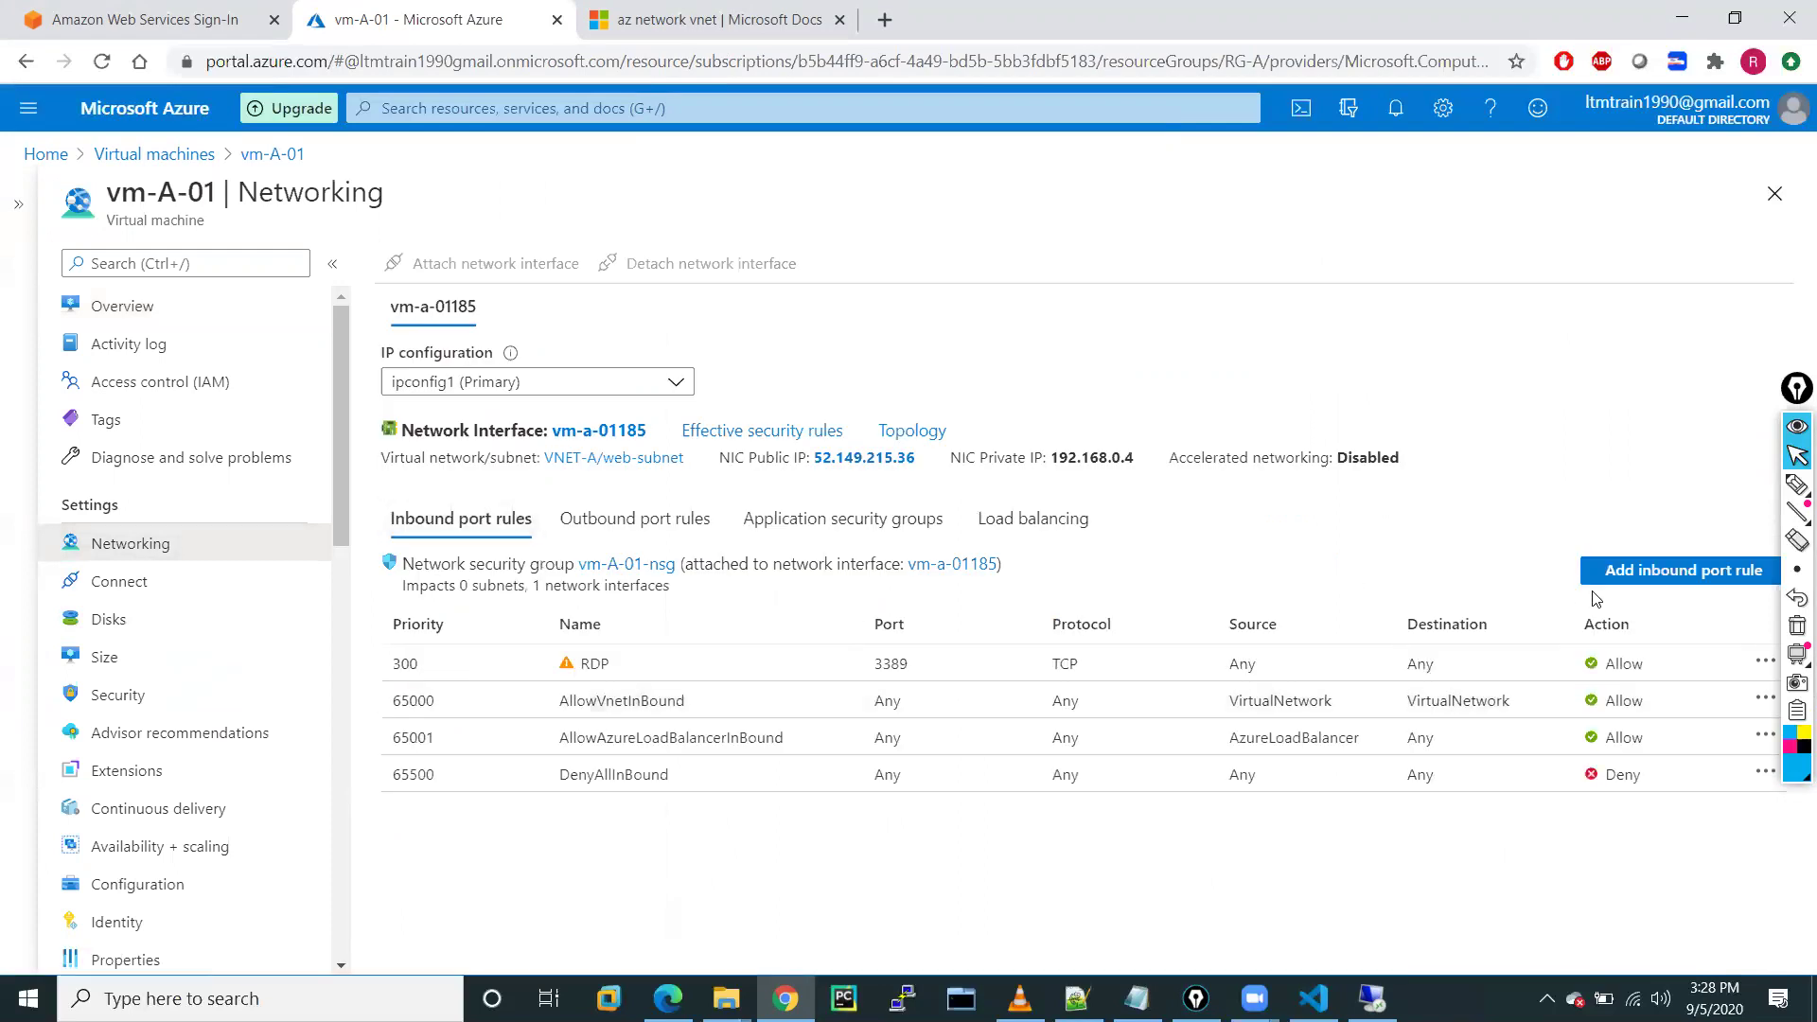
Add inbound rule web-Traffic allowing TCP port 80 at priority 310 on vm-A-01-nsg
click(1656, 573)
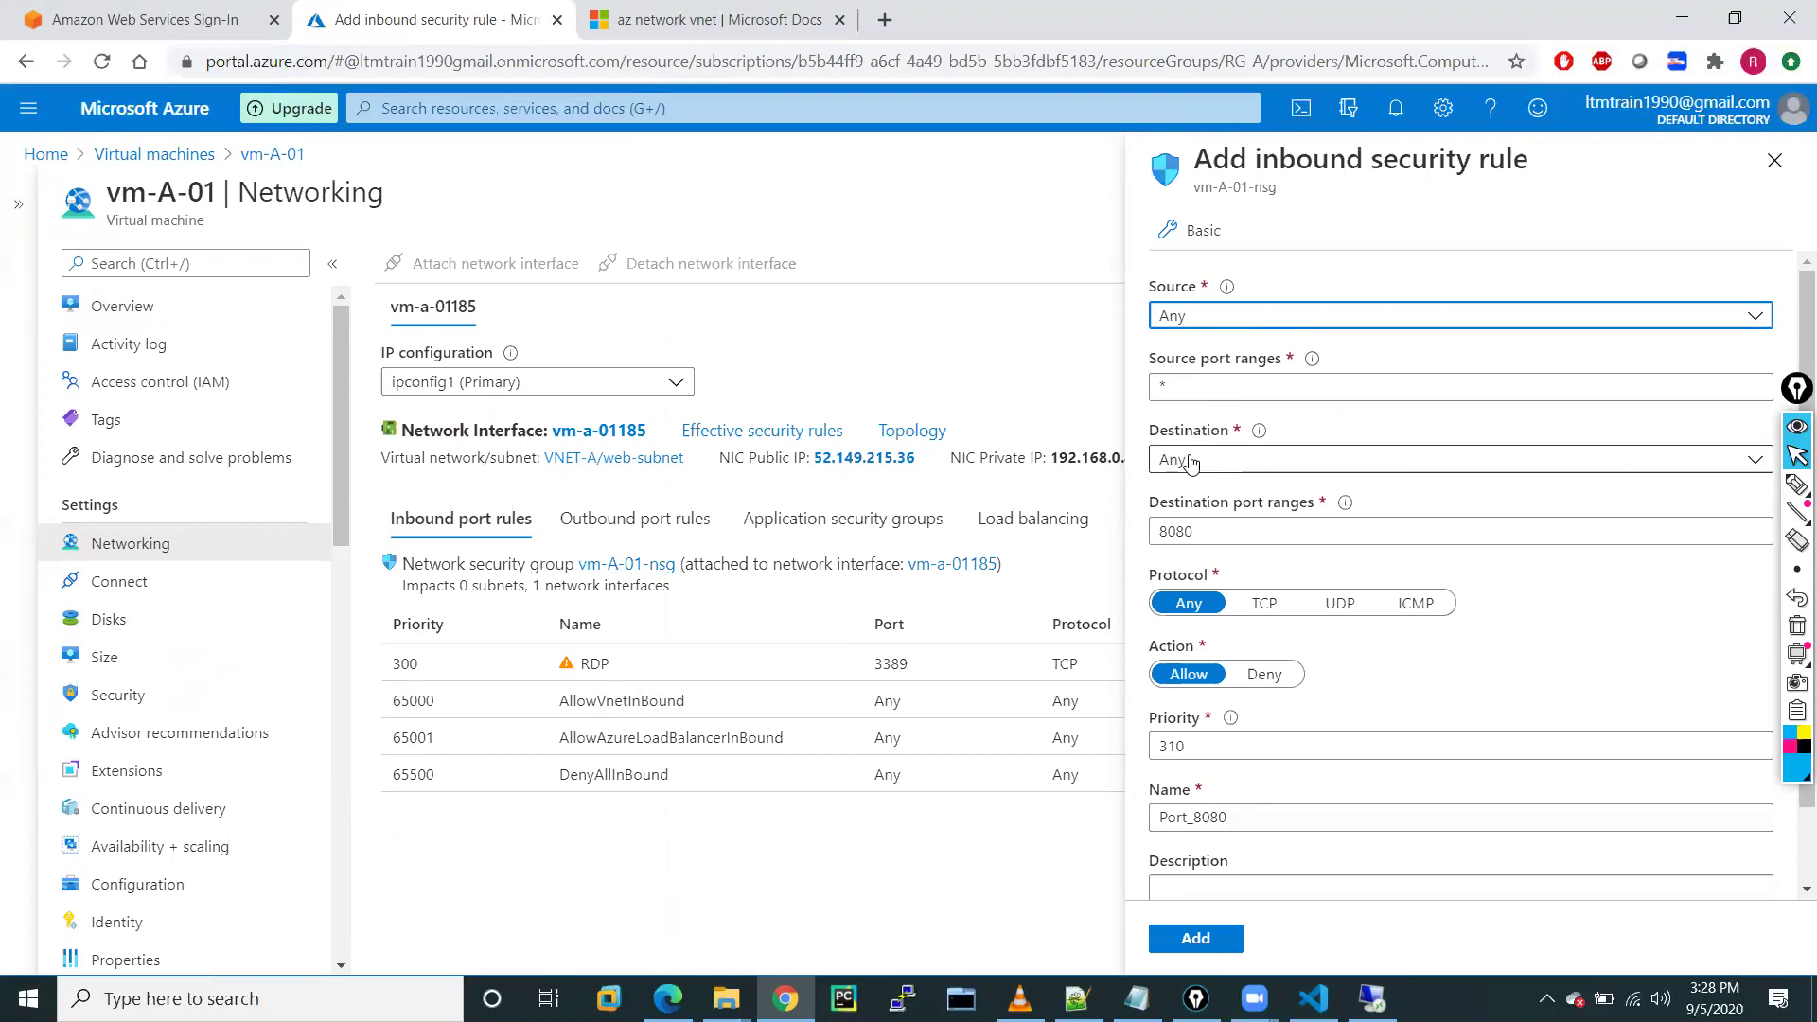
click(1190, 530)
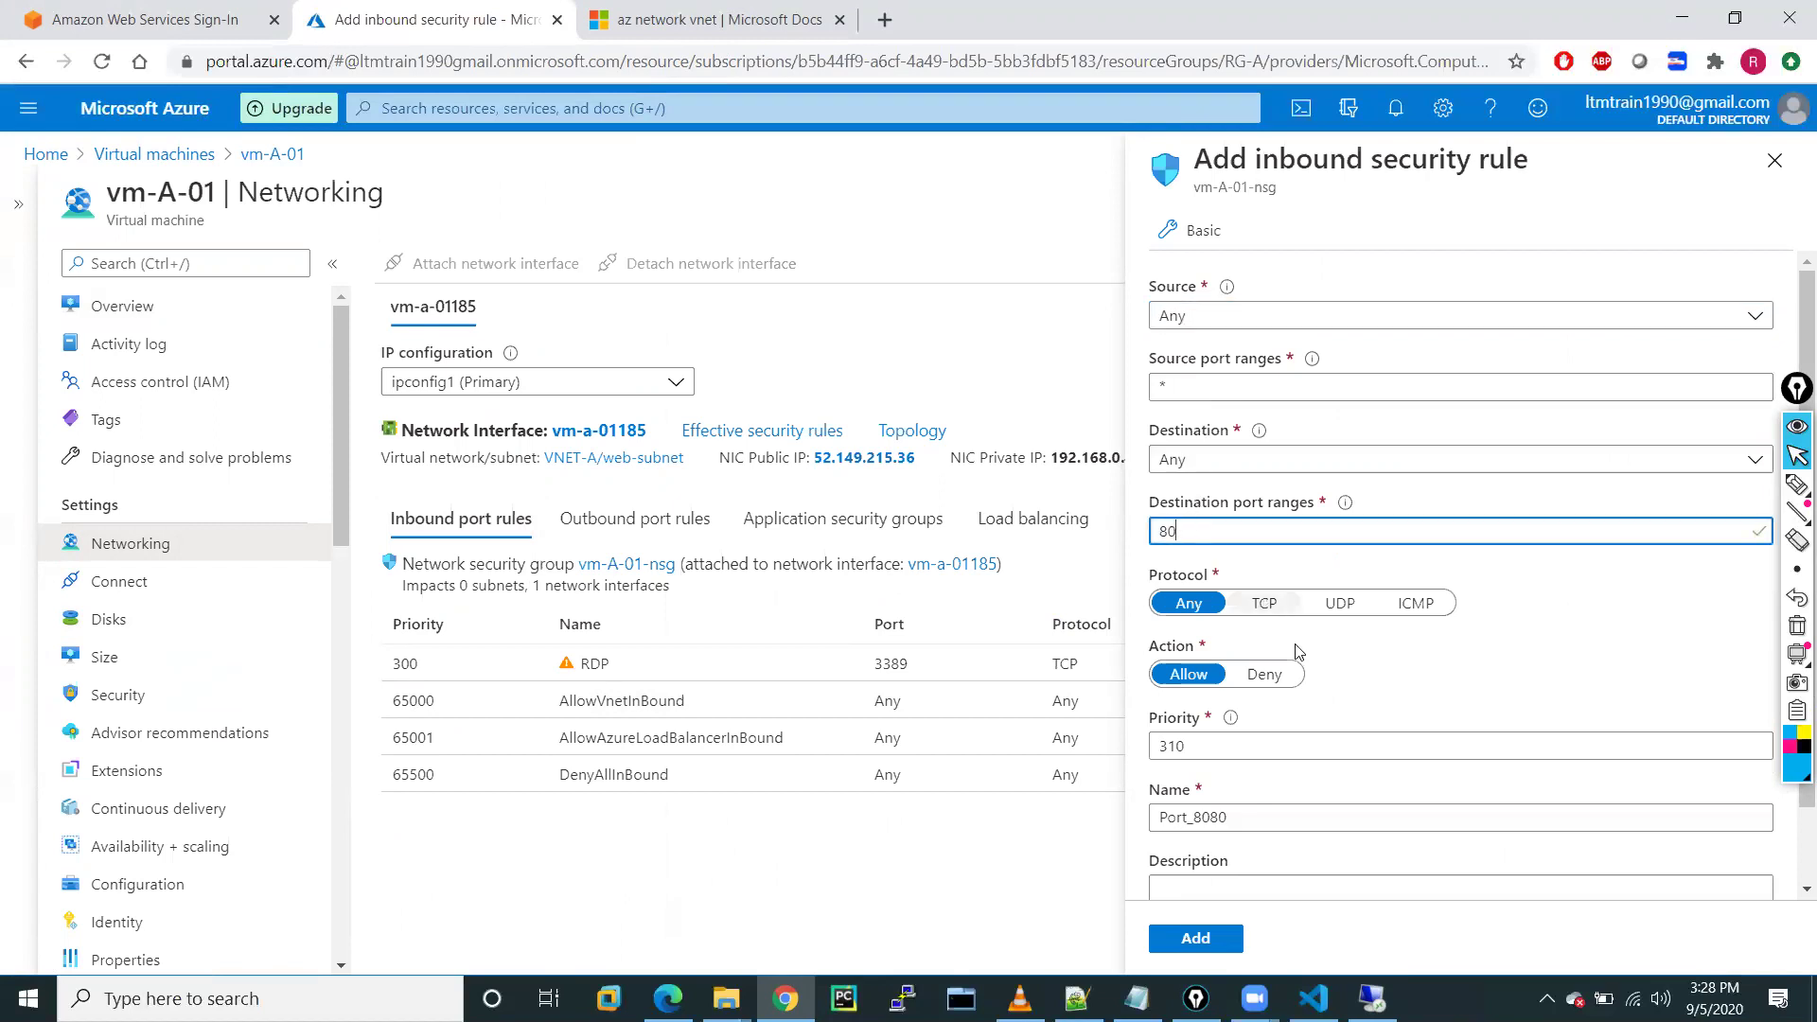
click(1259, 605)
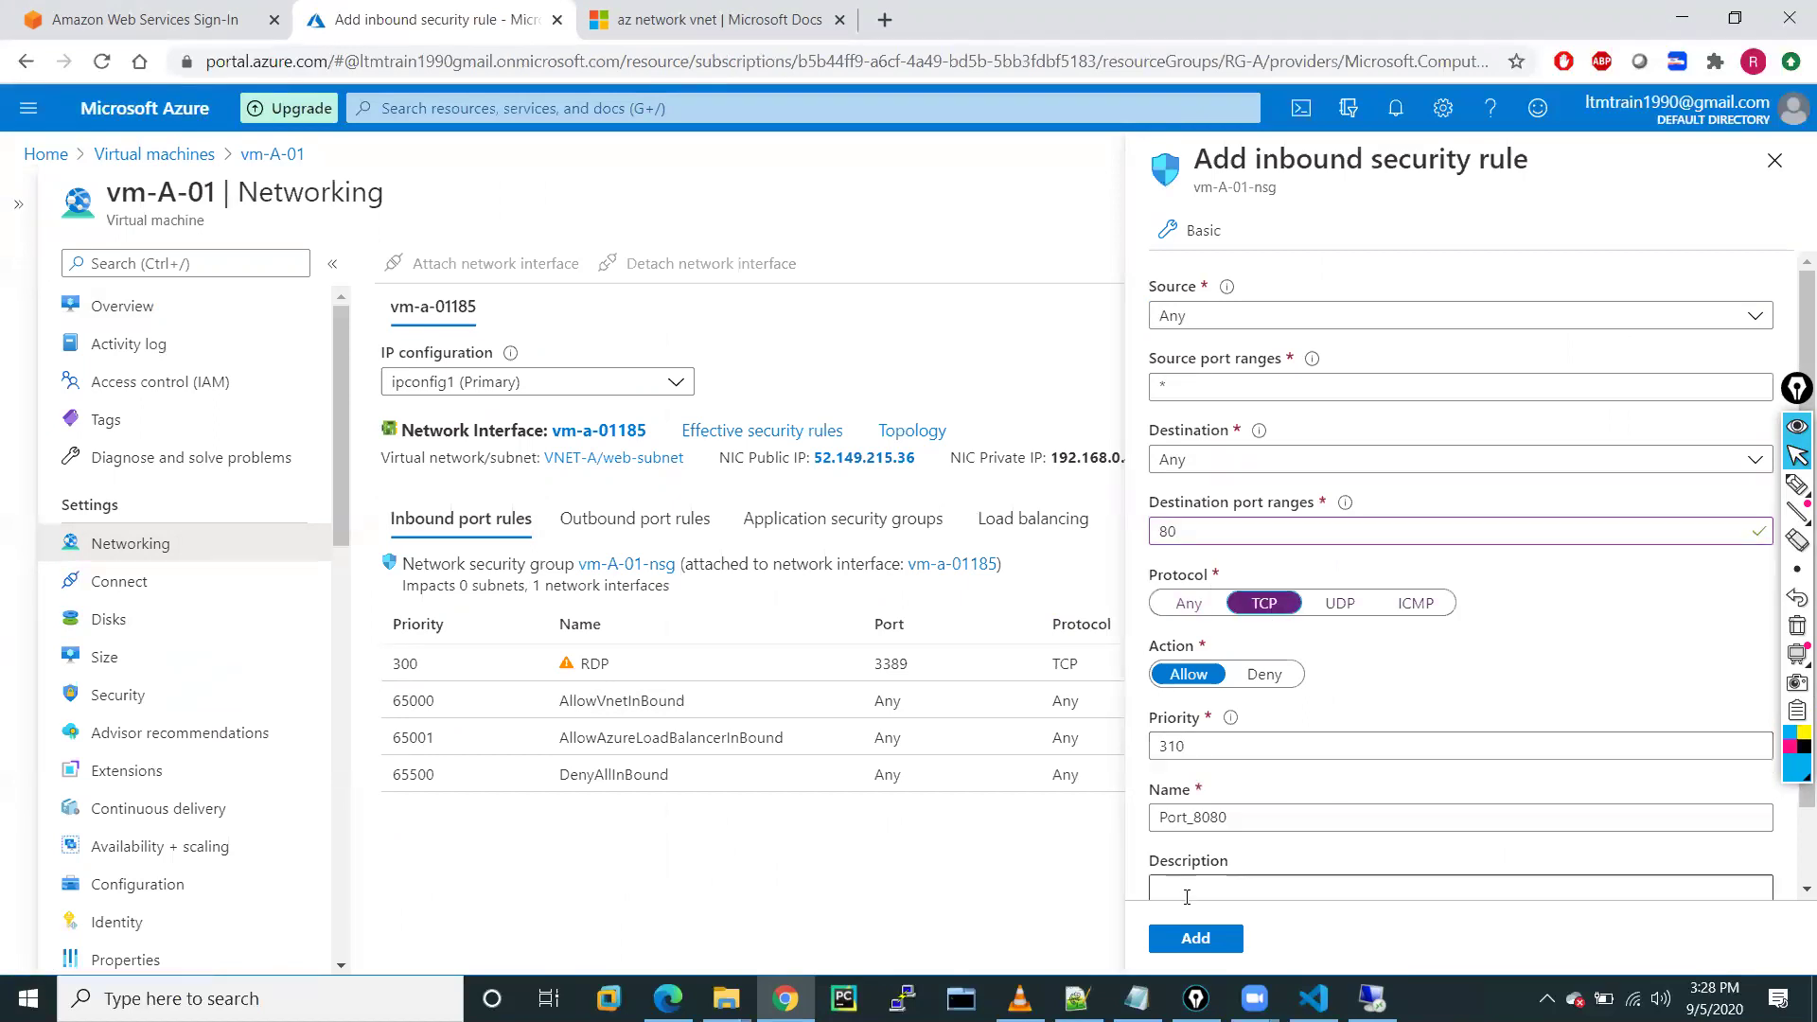
scroll(1323, 861, down, 1)
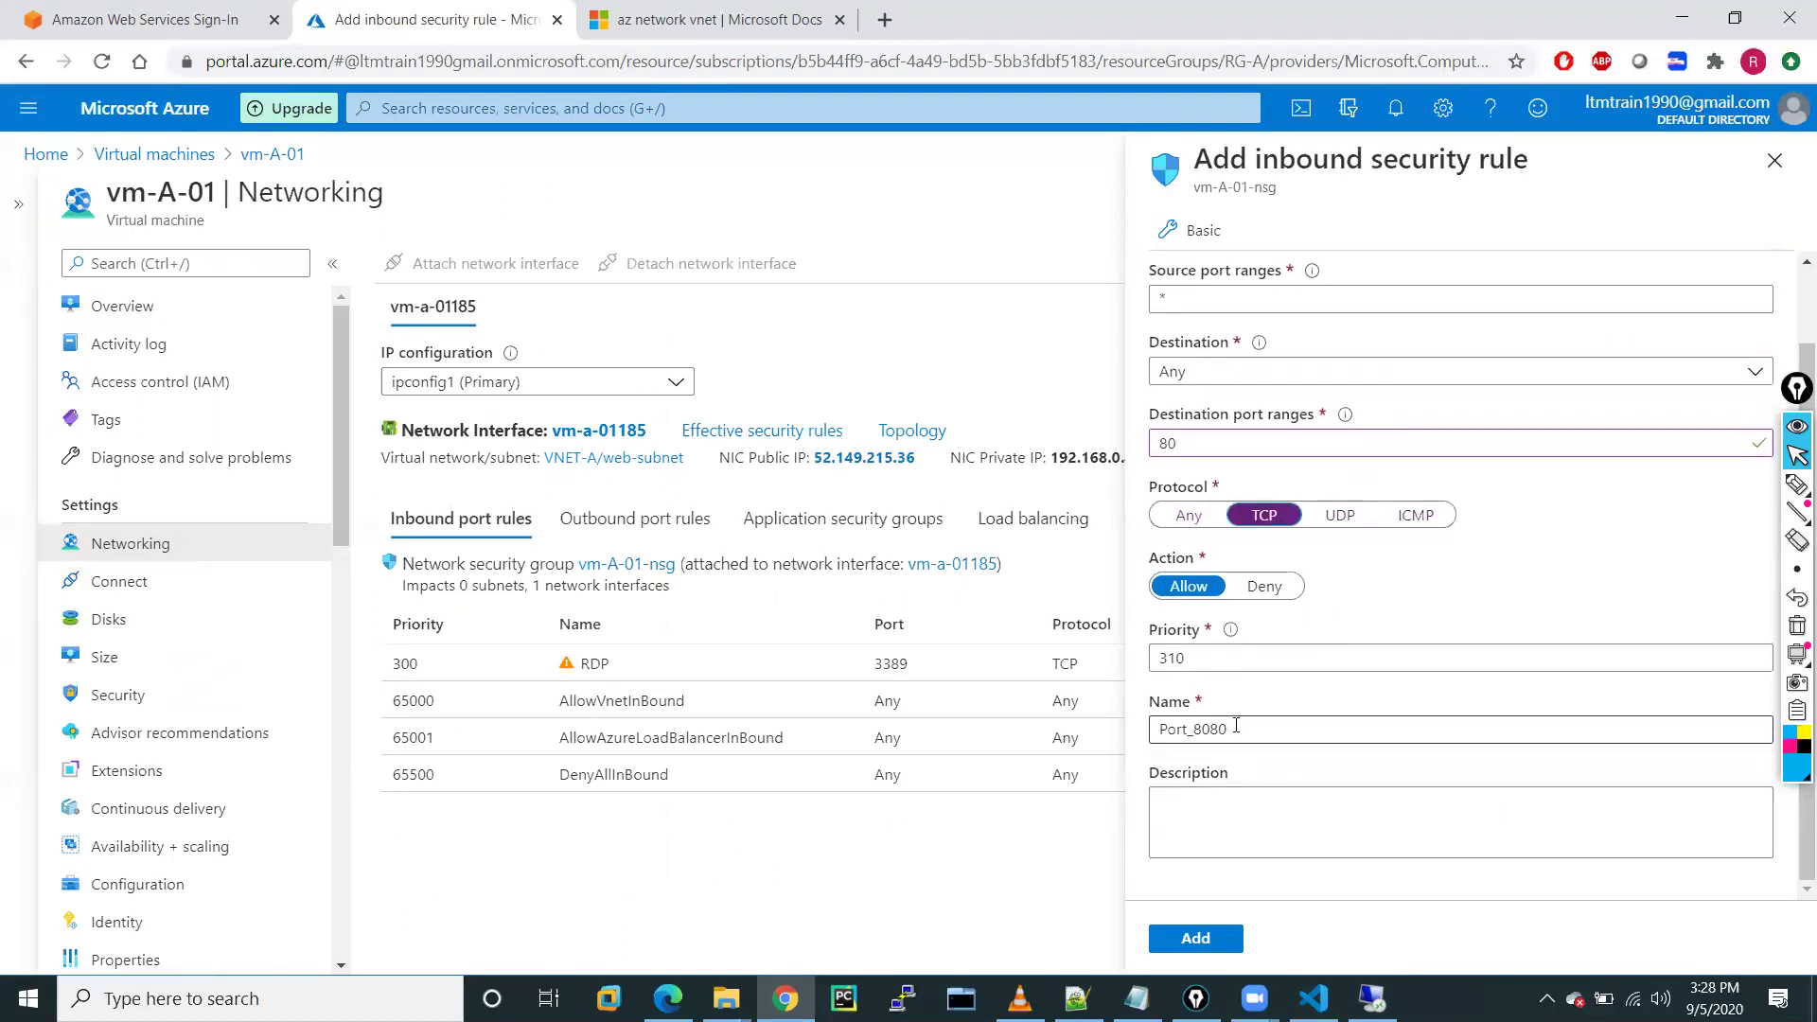
drag(1231, 733, 1073, 747)
text(web-Traffic)
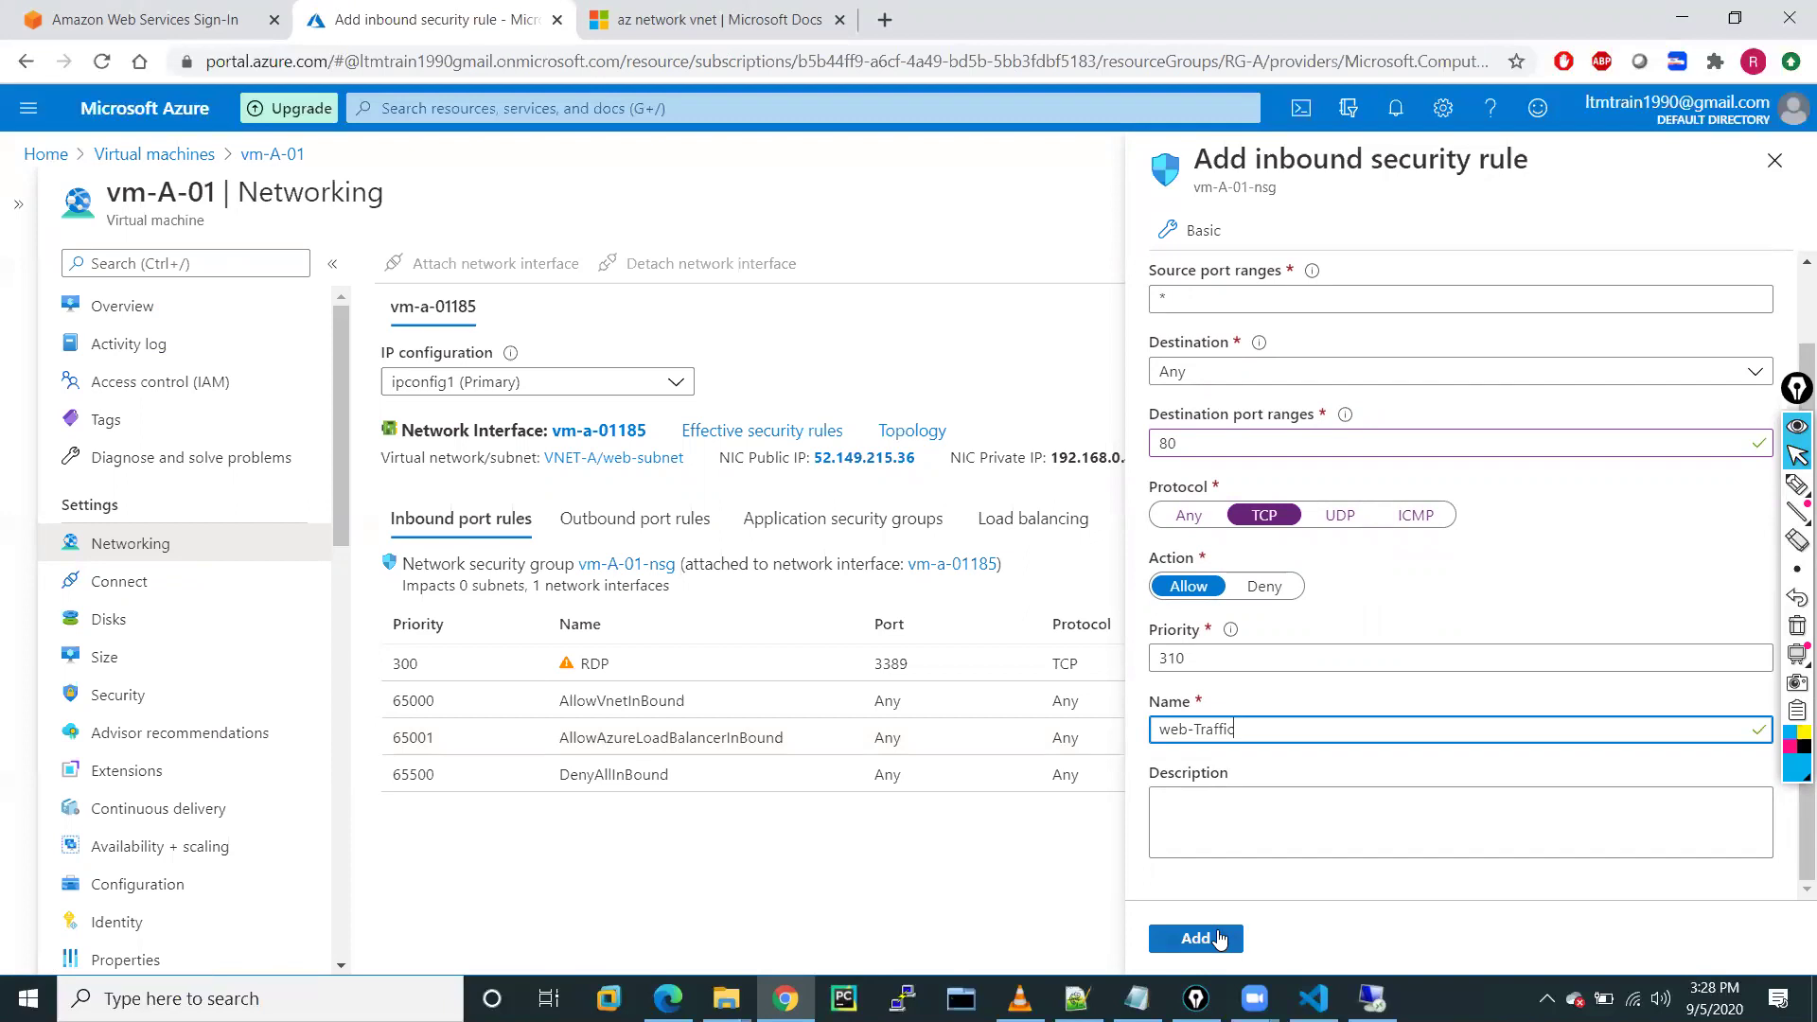
click(1195, 938)
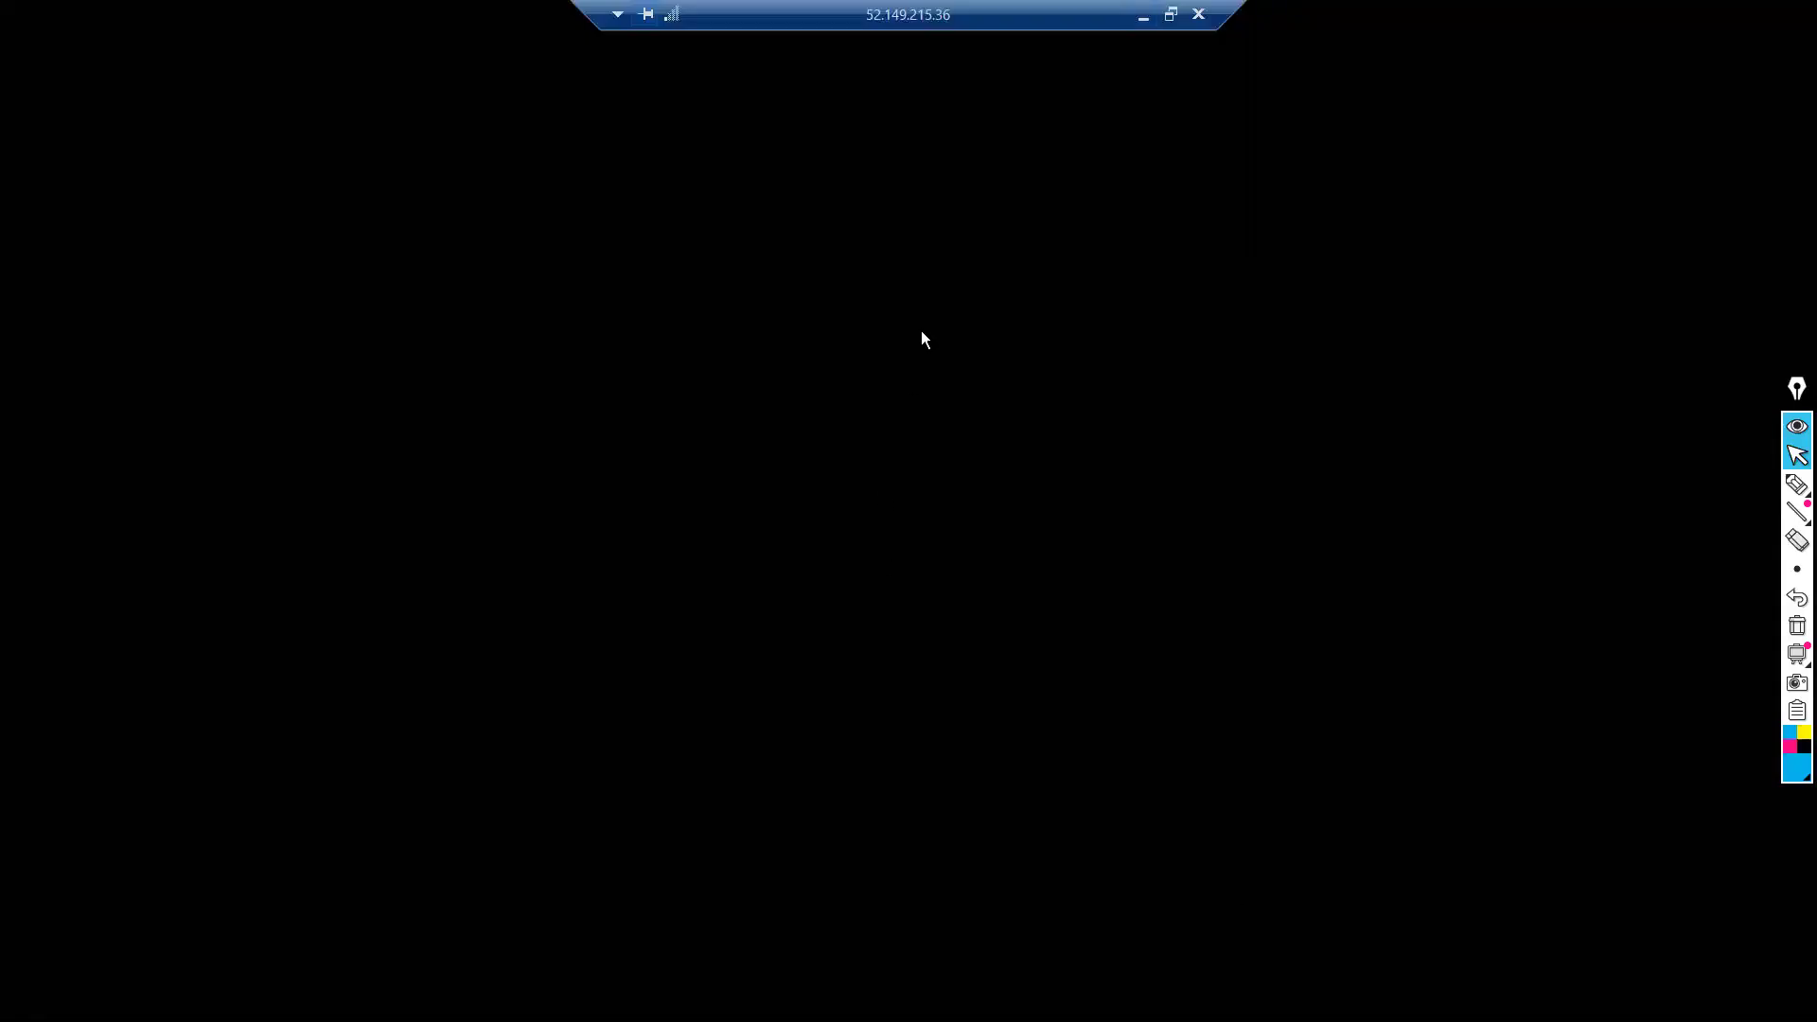
click(1145, 25)
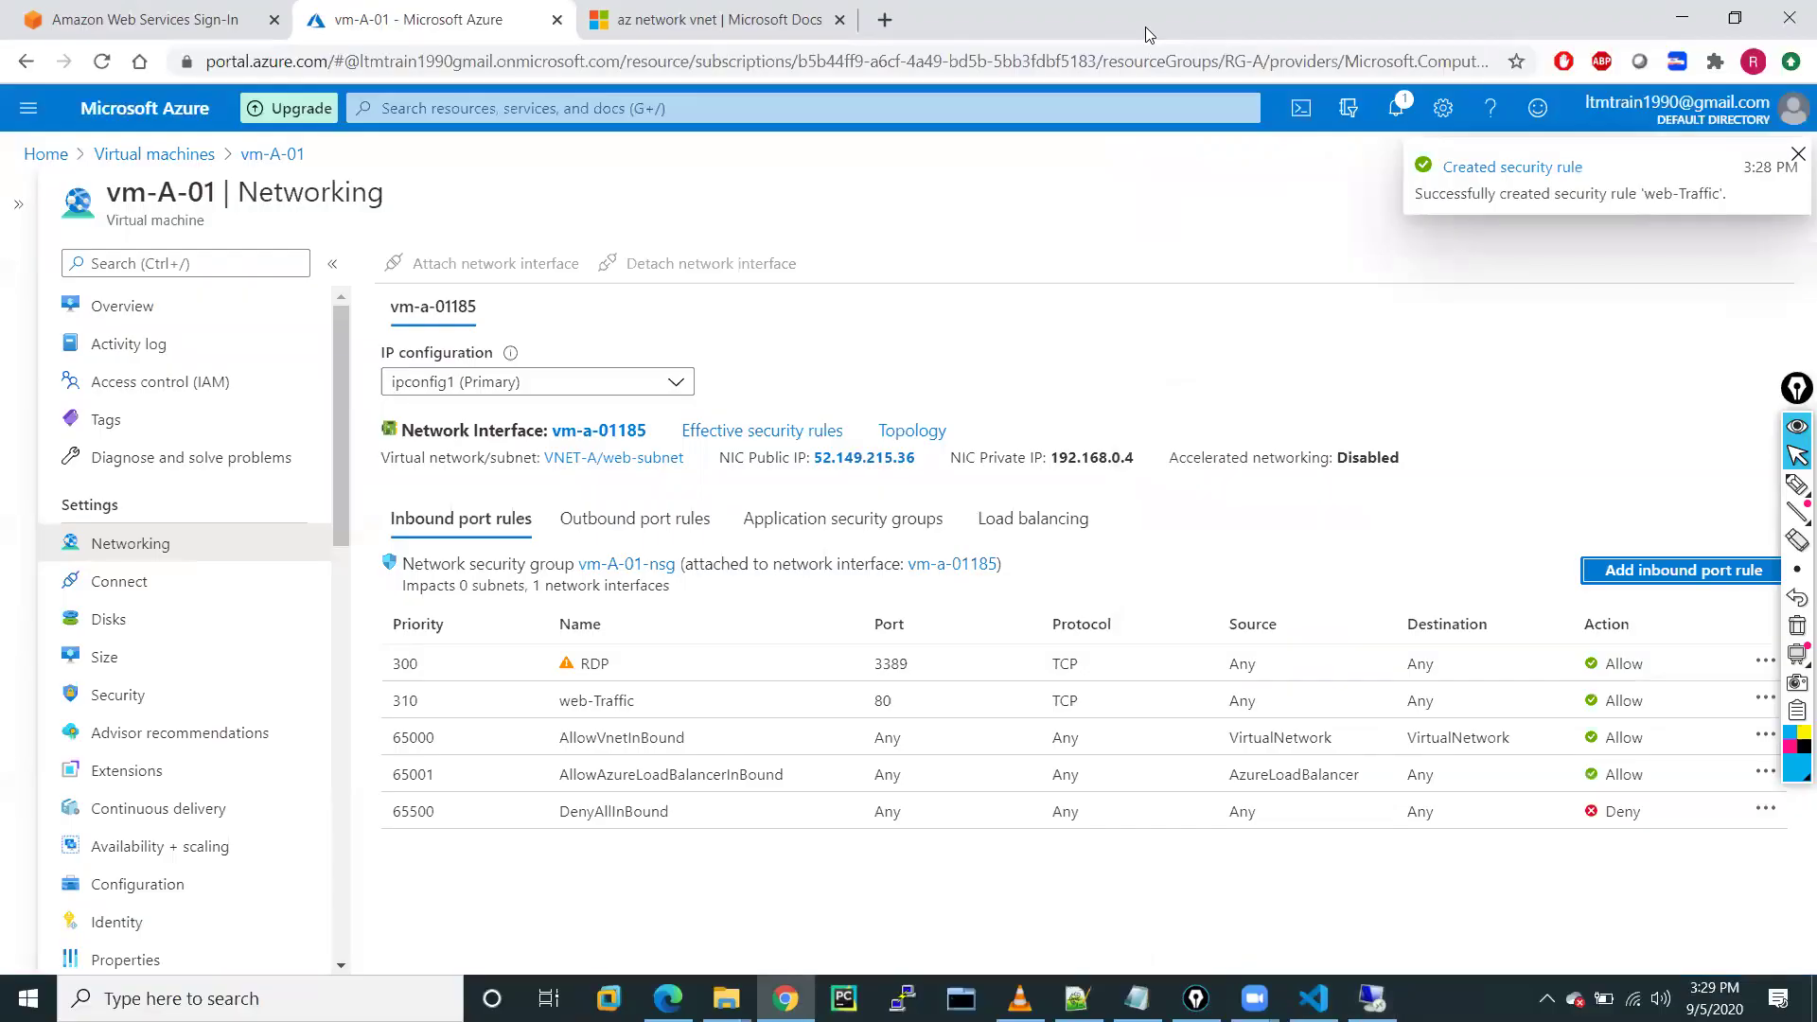
In the remote session, start Add Roles and Features with role-based installation on vm-A-01
click(1372, 999)
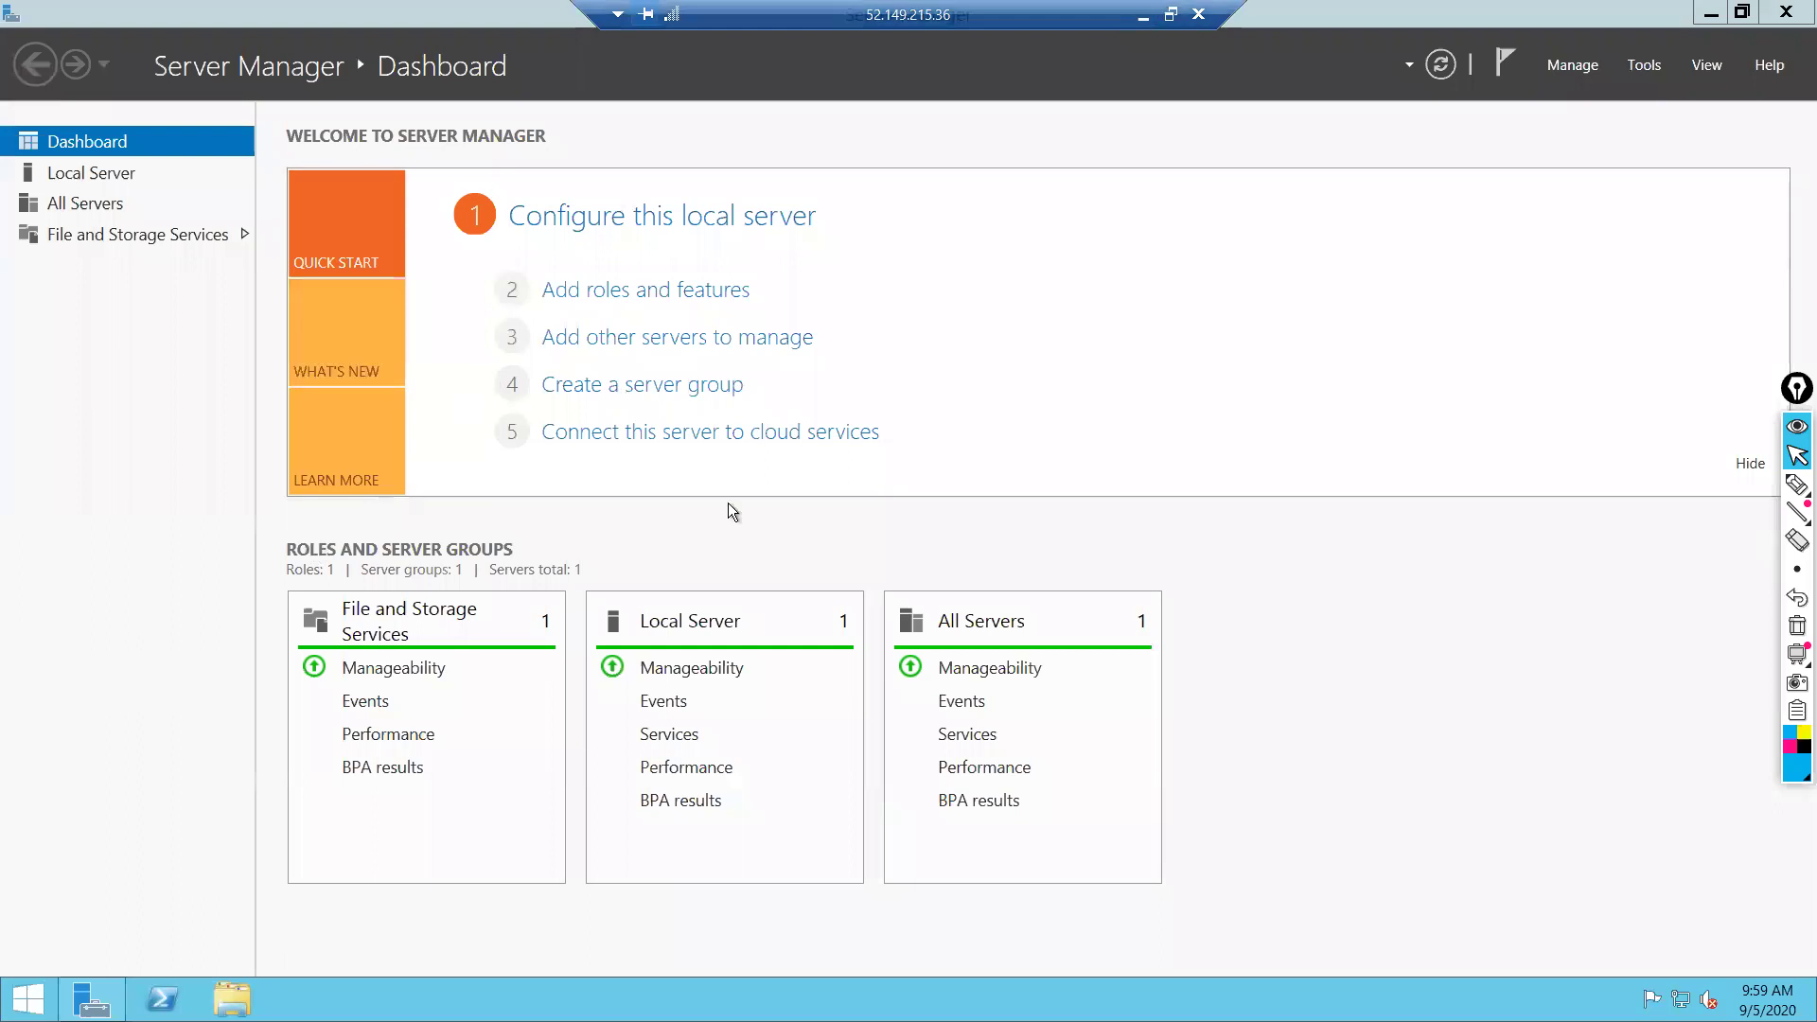
click(632, 295)
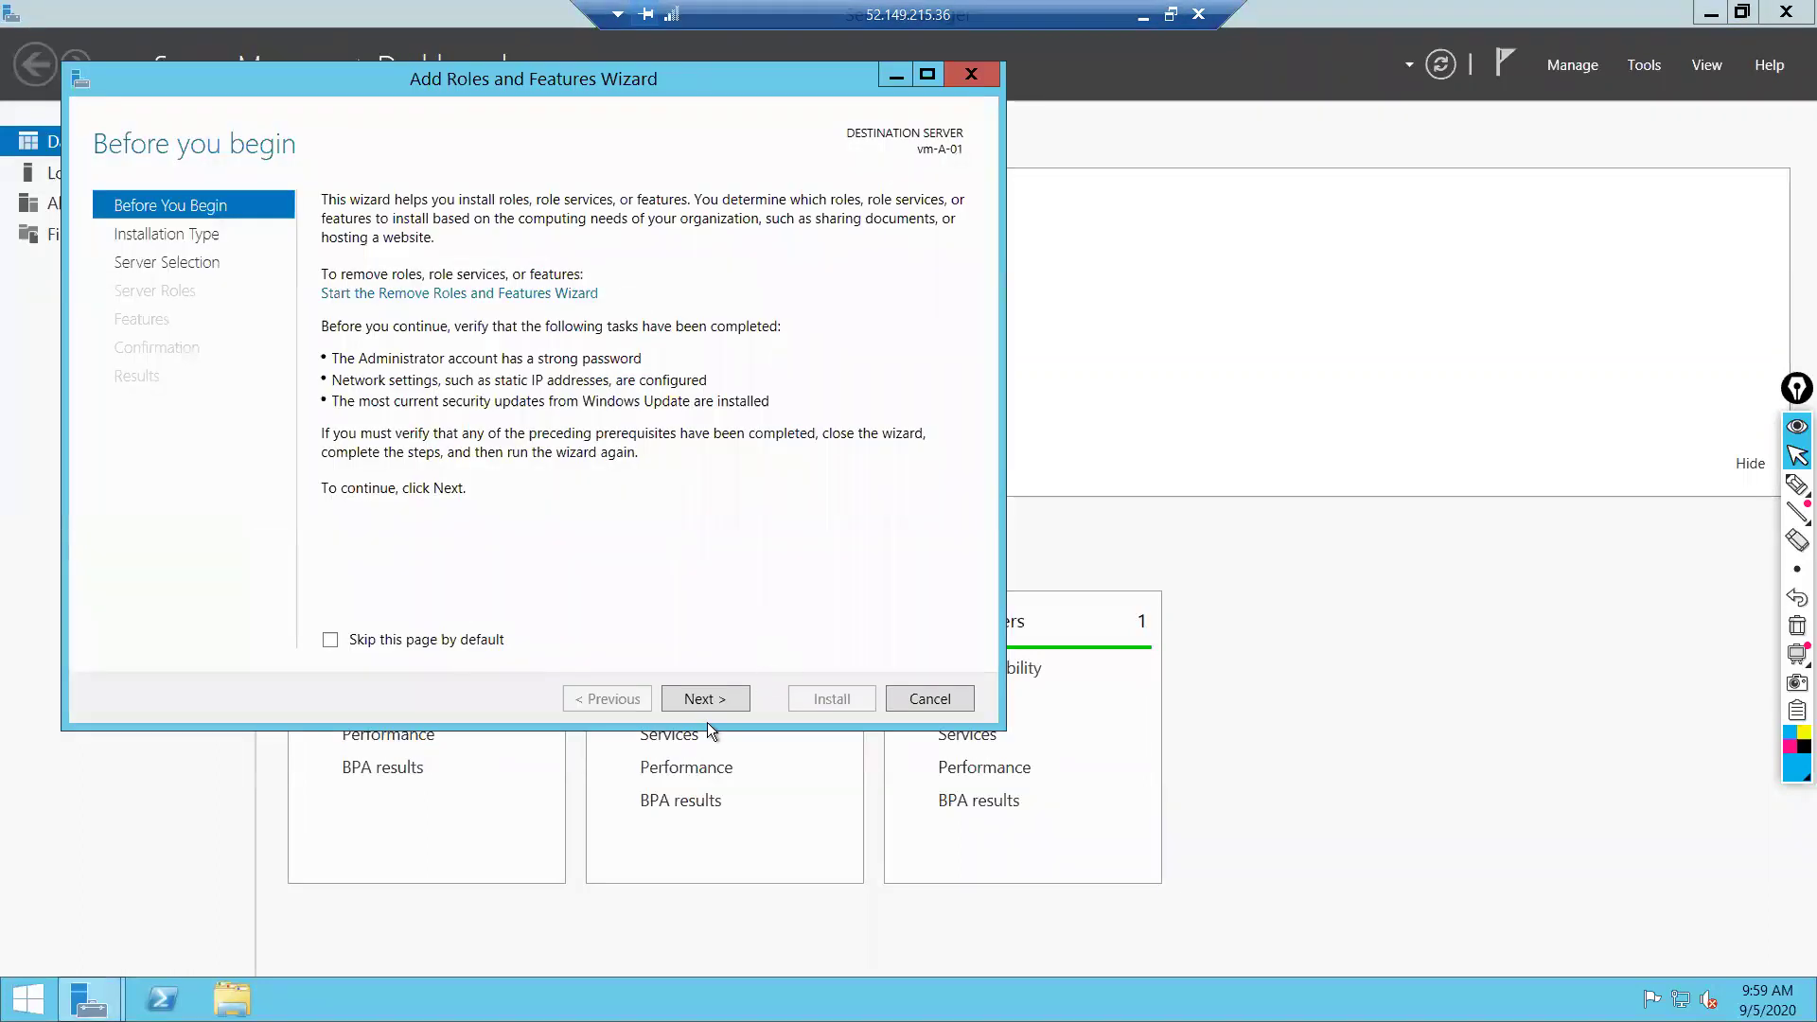
click(700, 699)
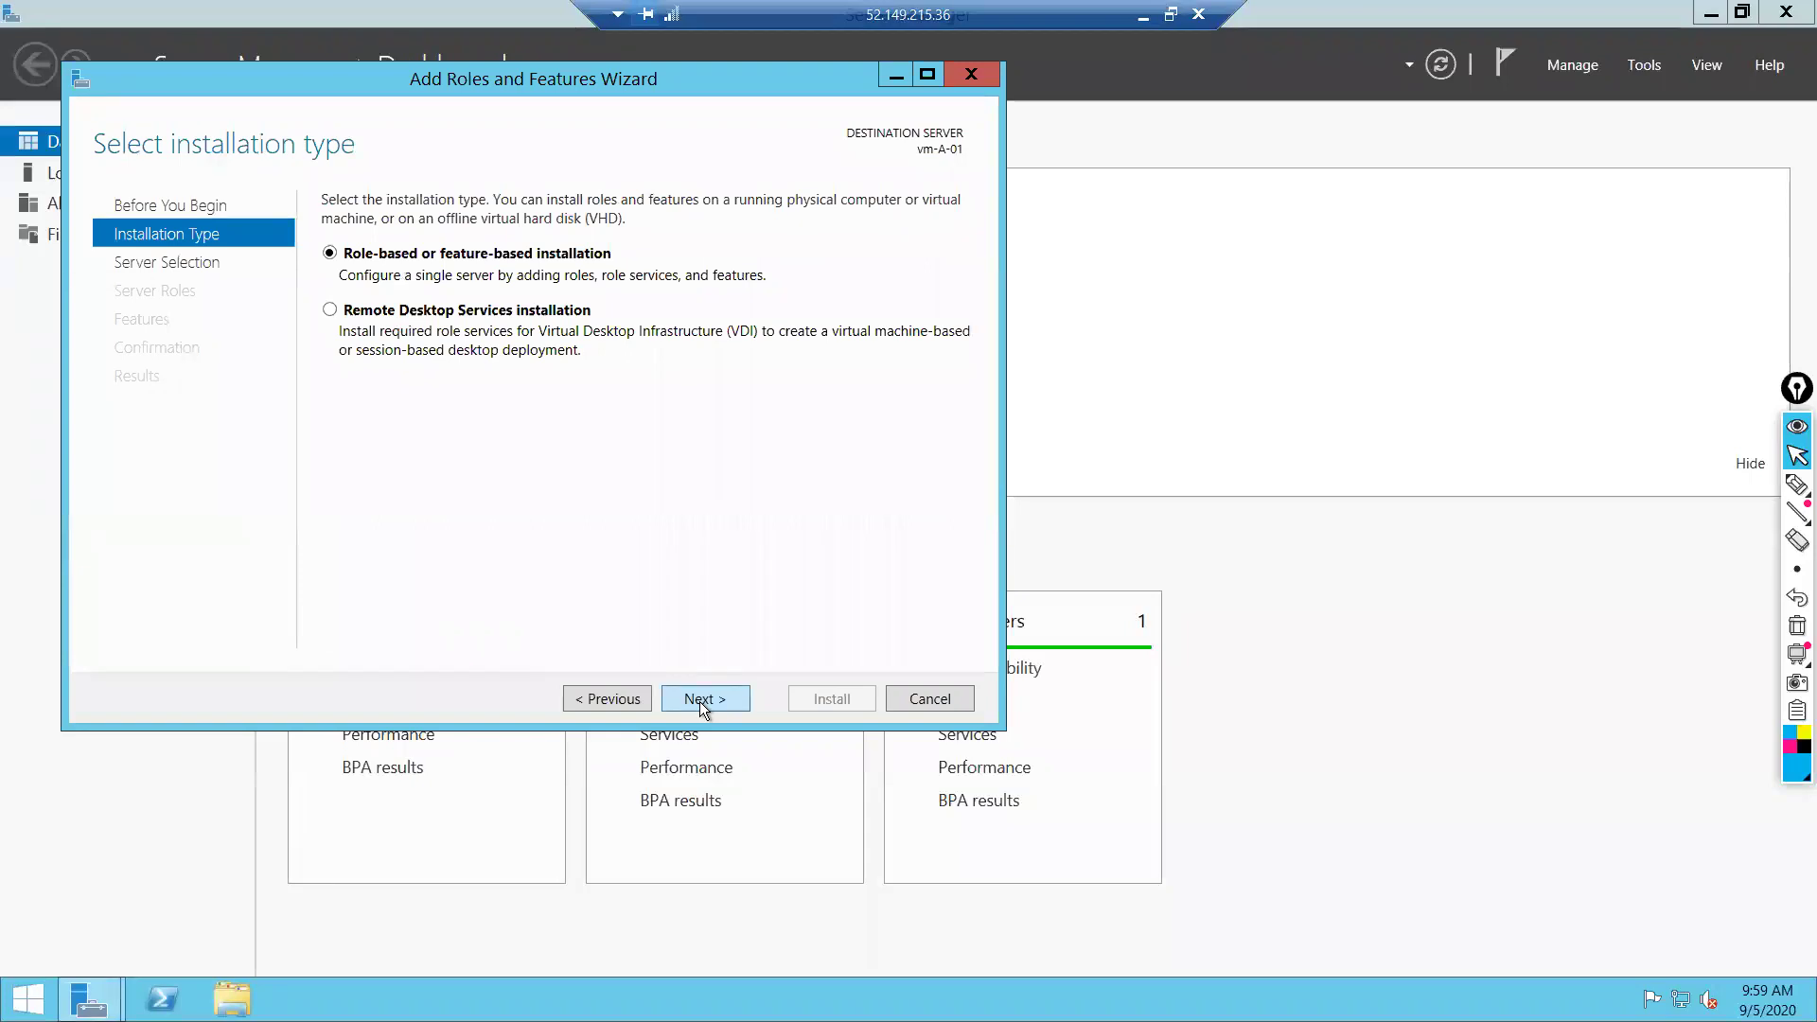
click(700, 699)
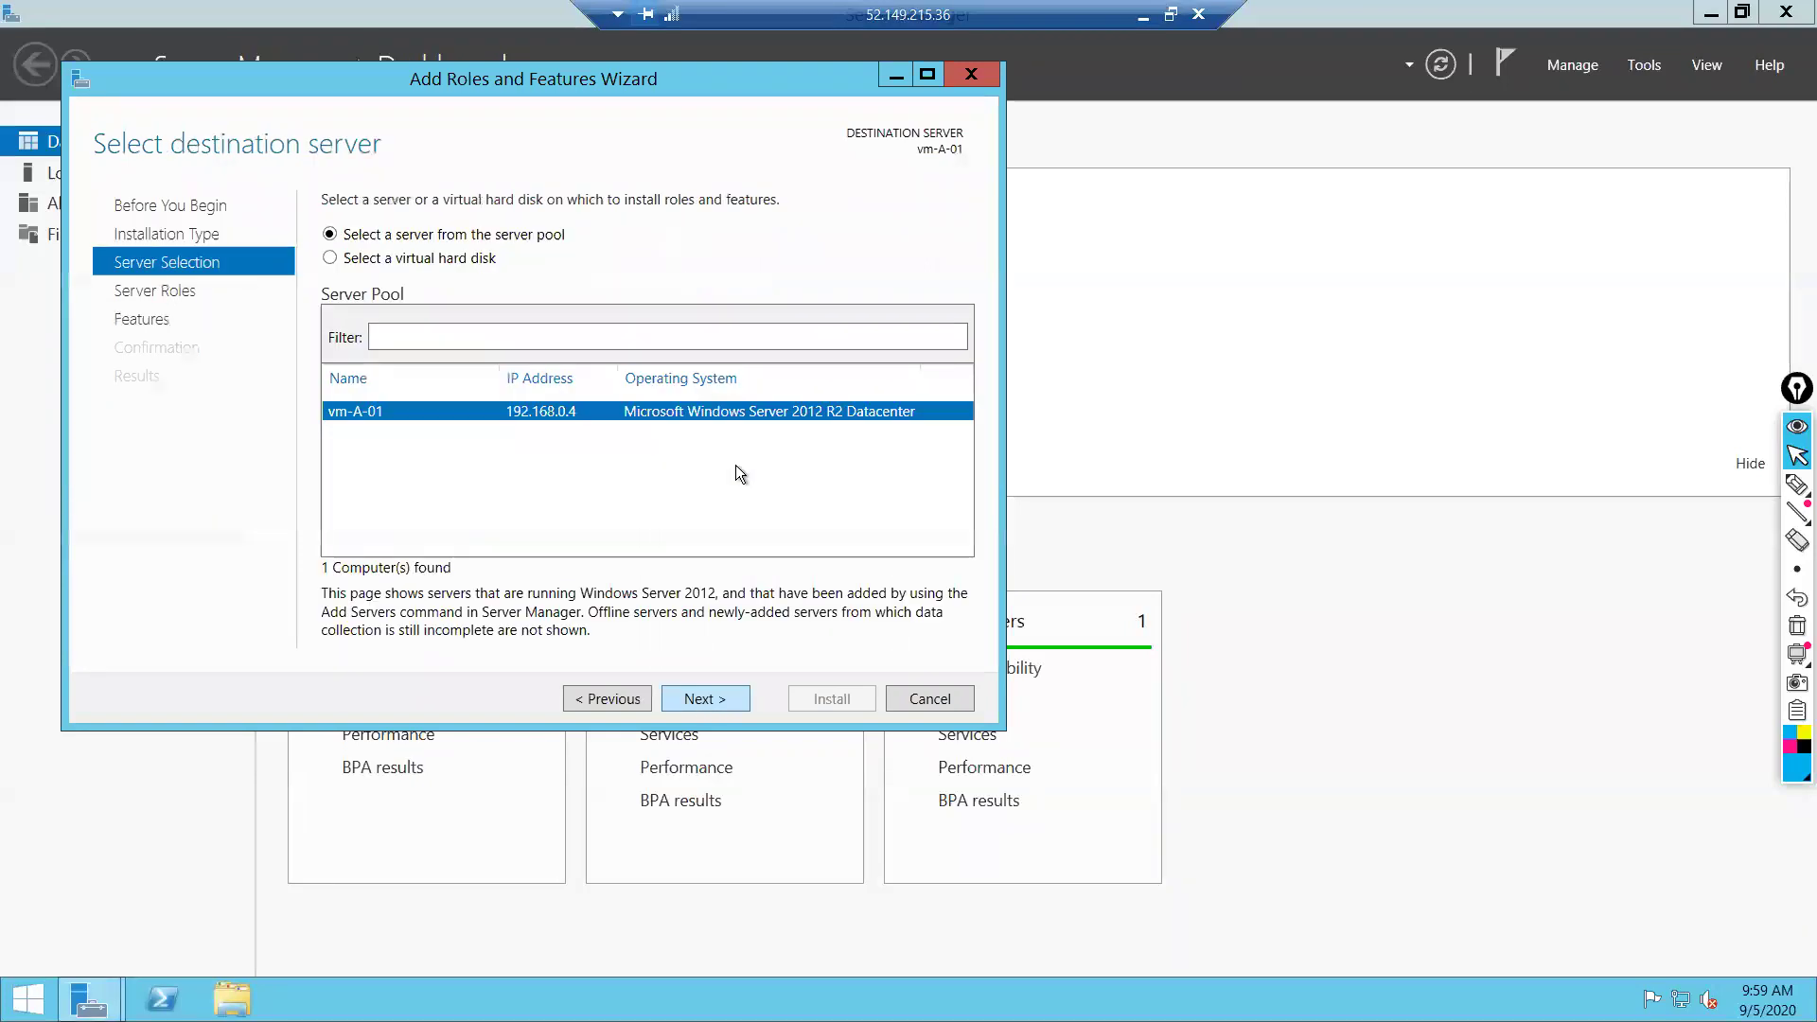
click(719, 698)
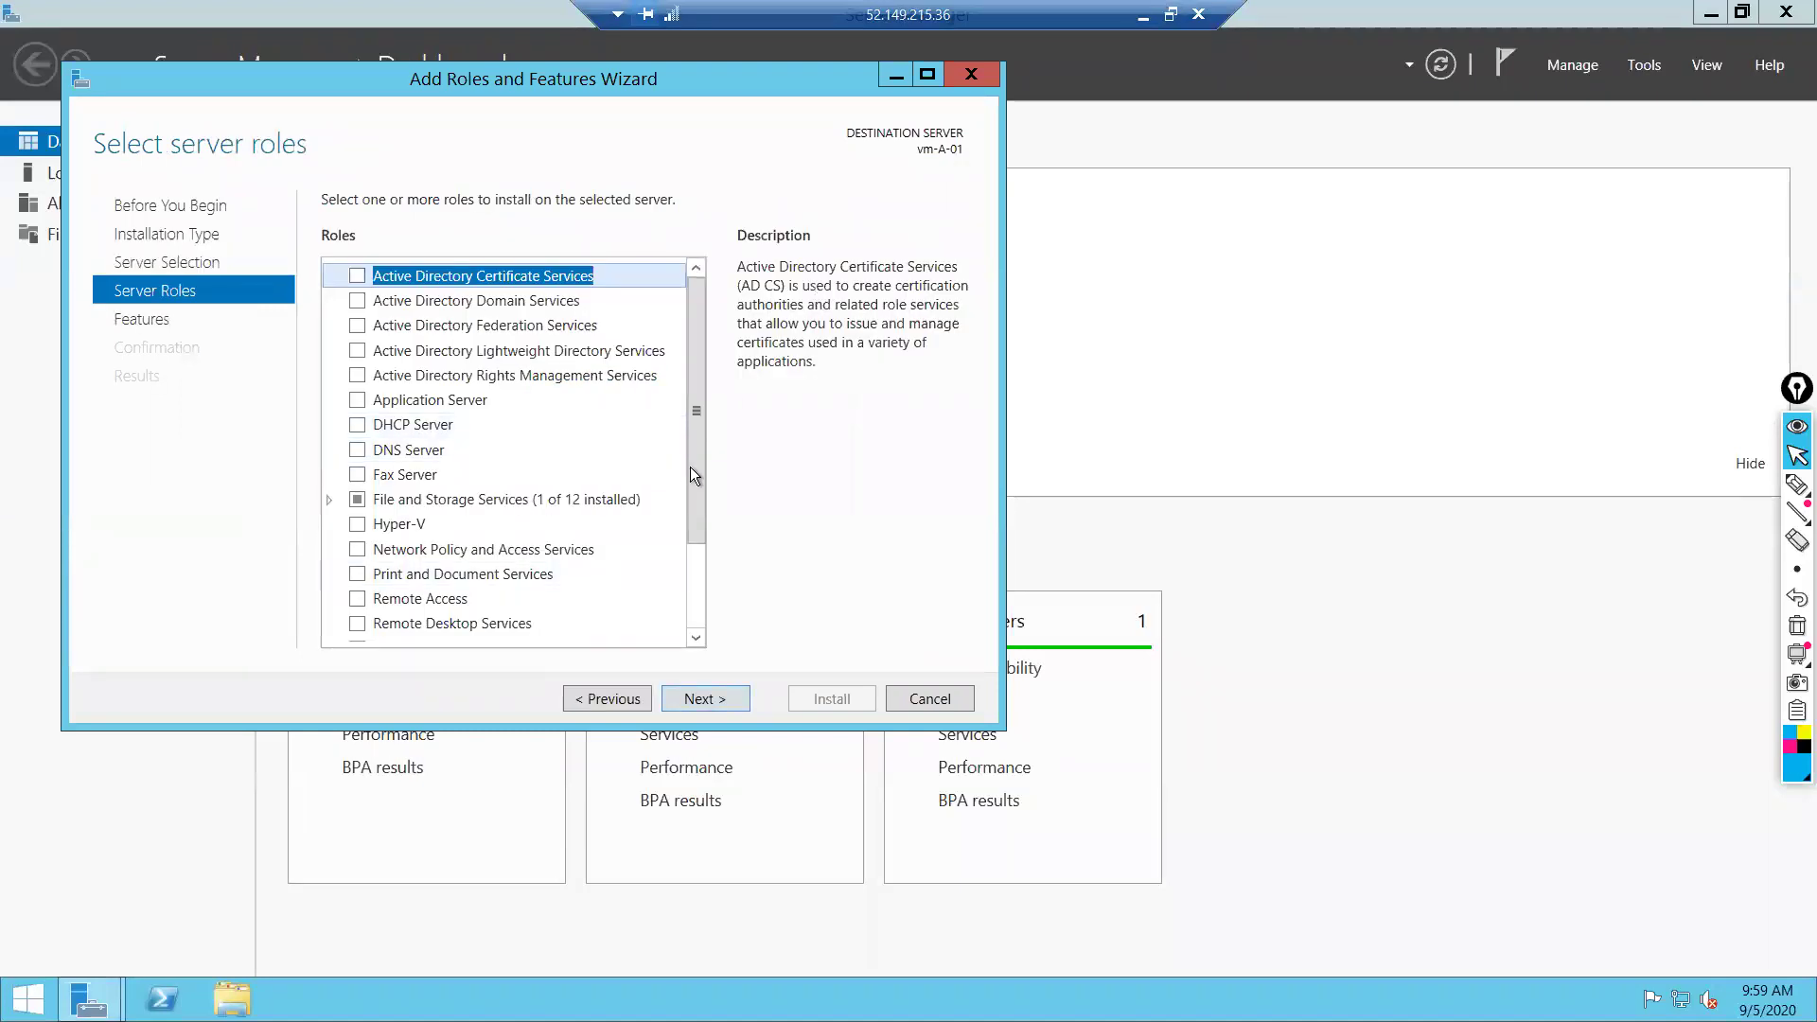
drag(695, 485, 695, 564)
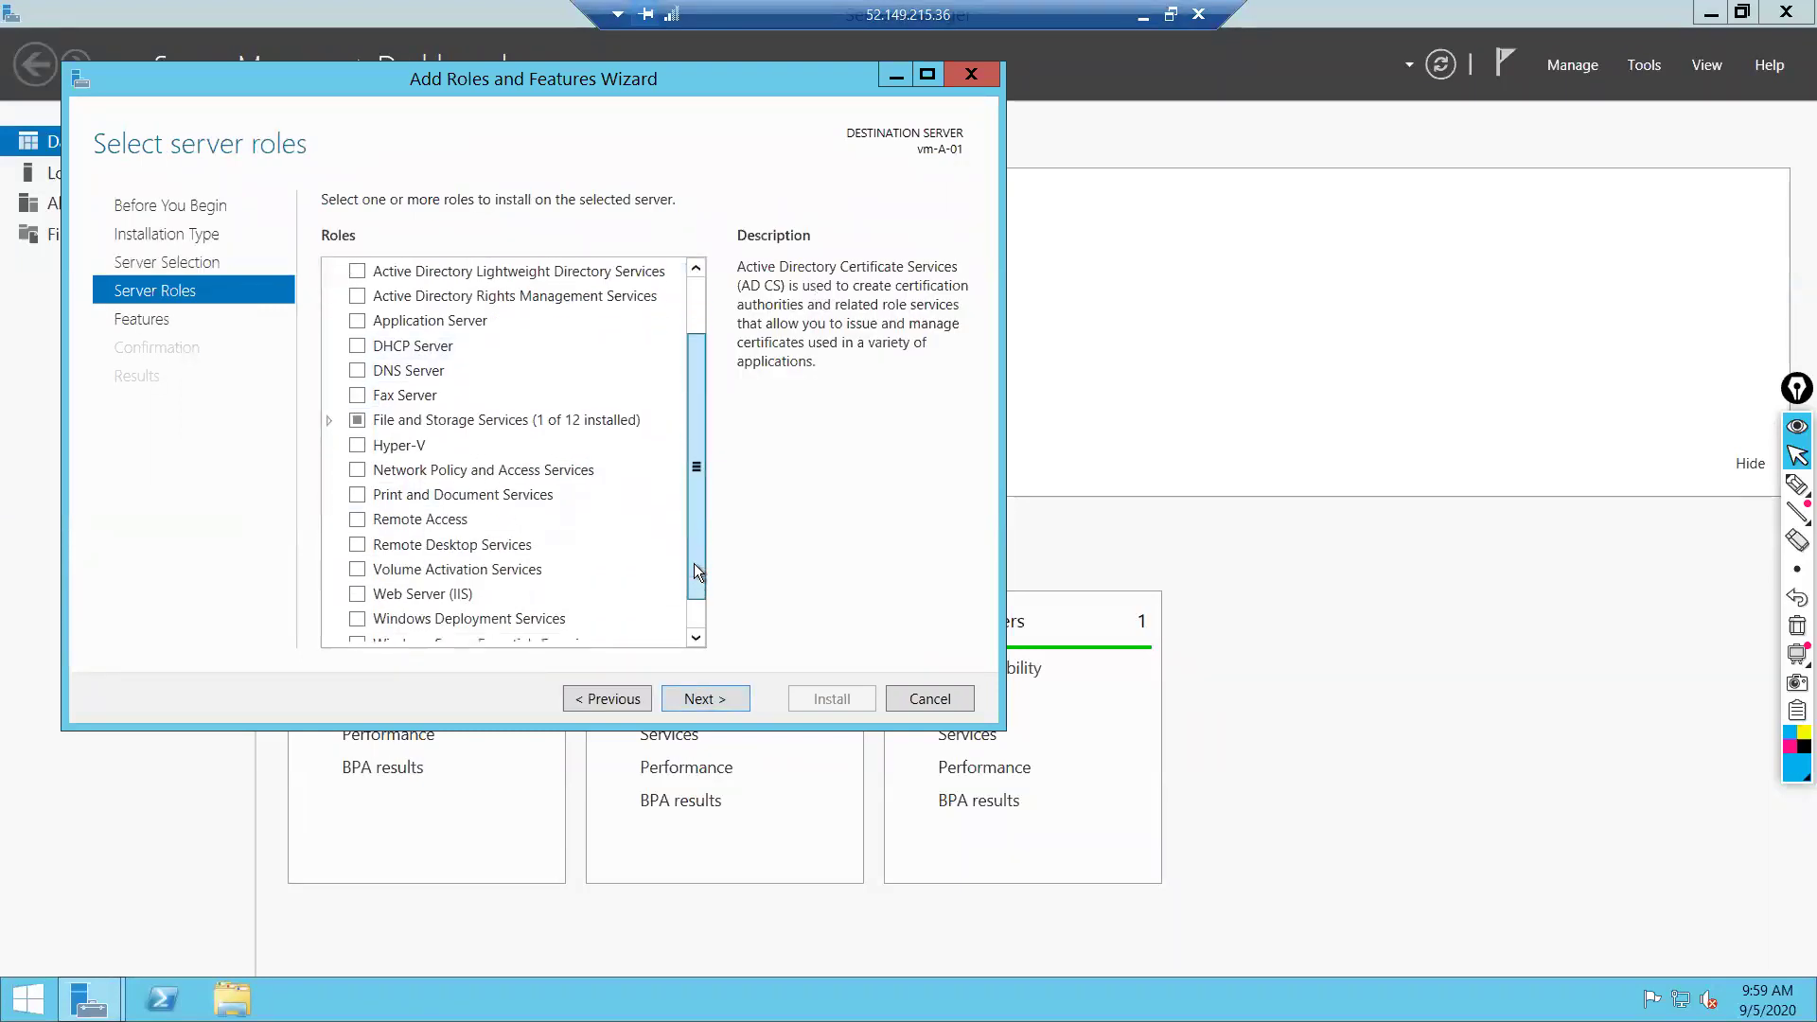
Select Web Server (IIS) with its management tools, start installing, then minimize the remote session
click(363, 573)
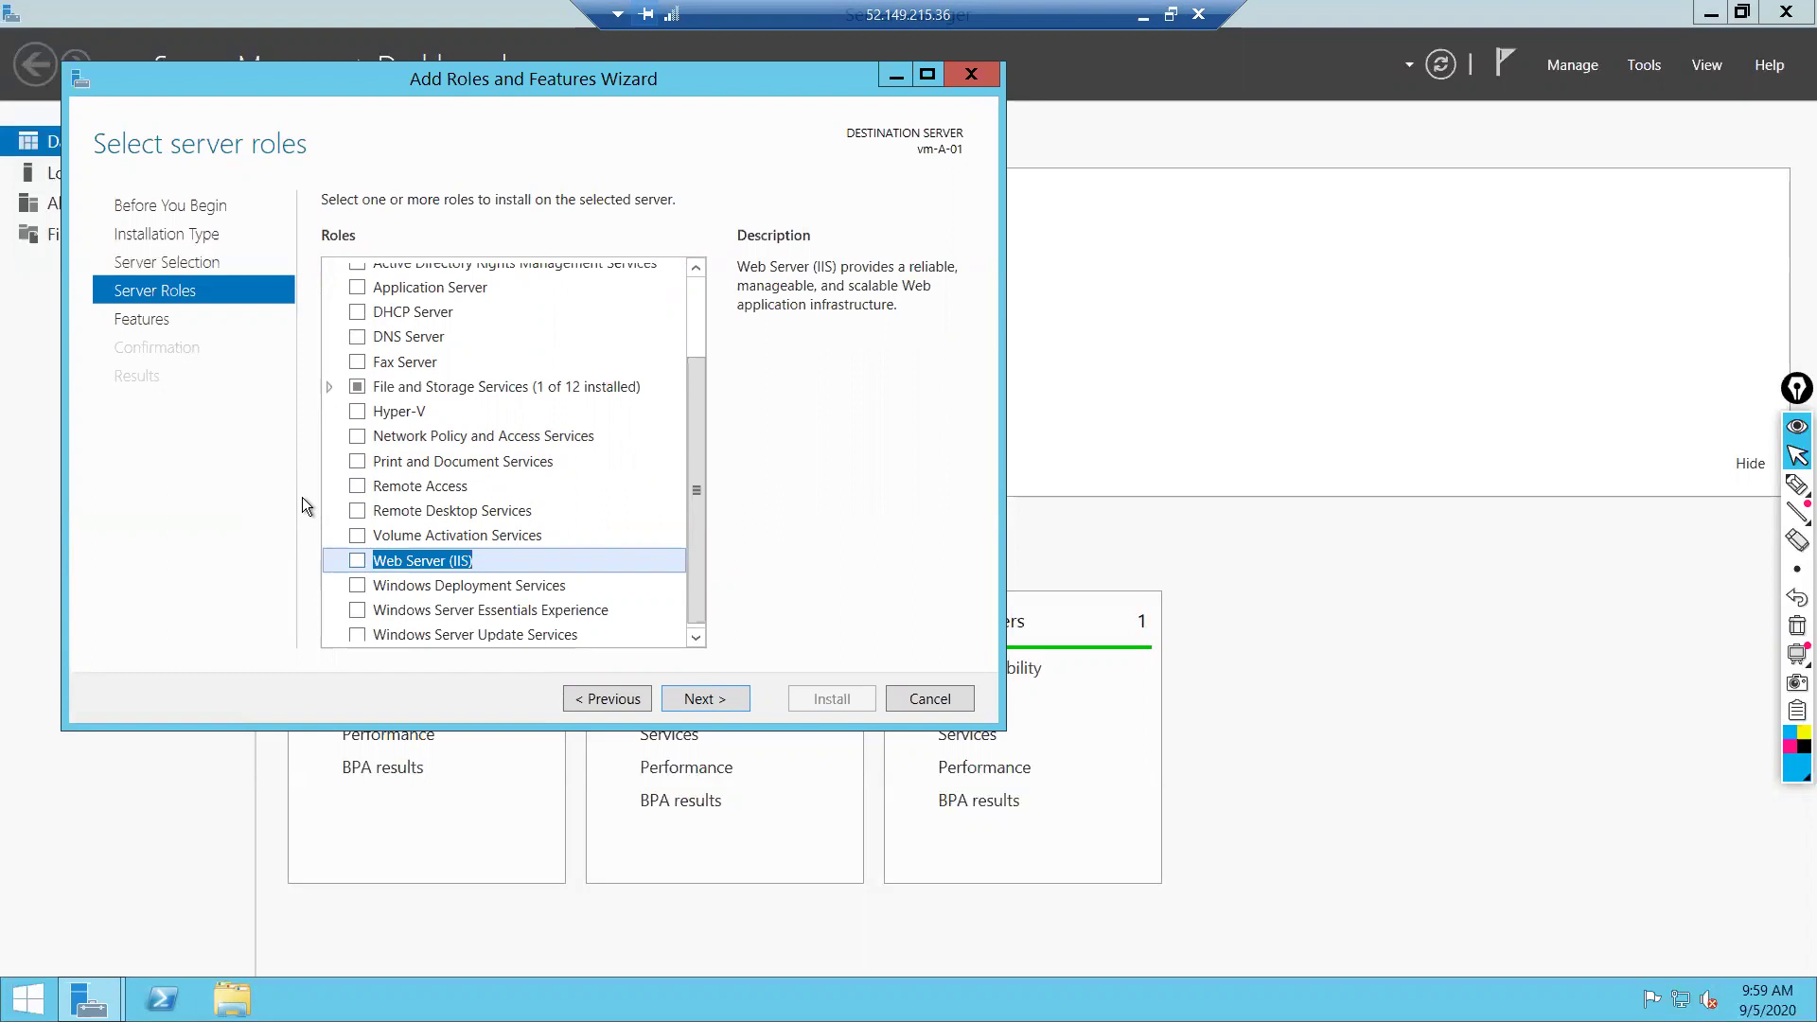
key(space)
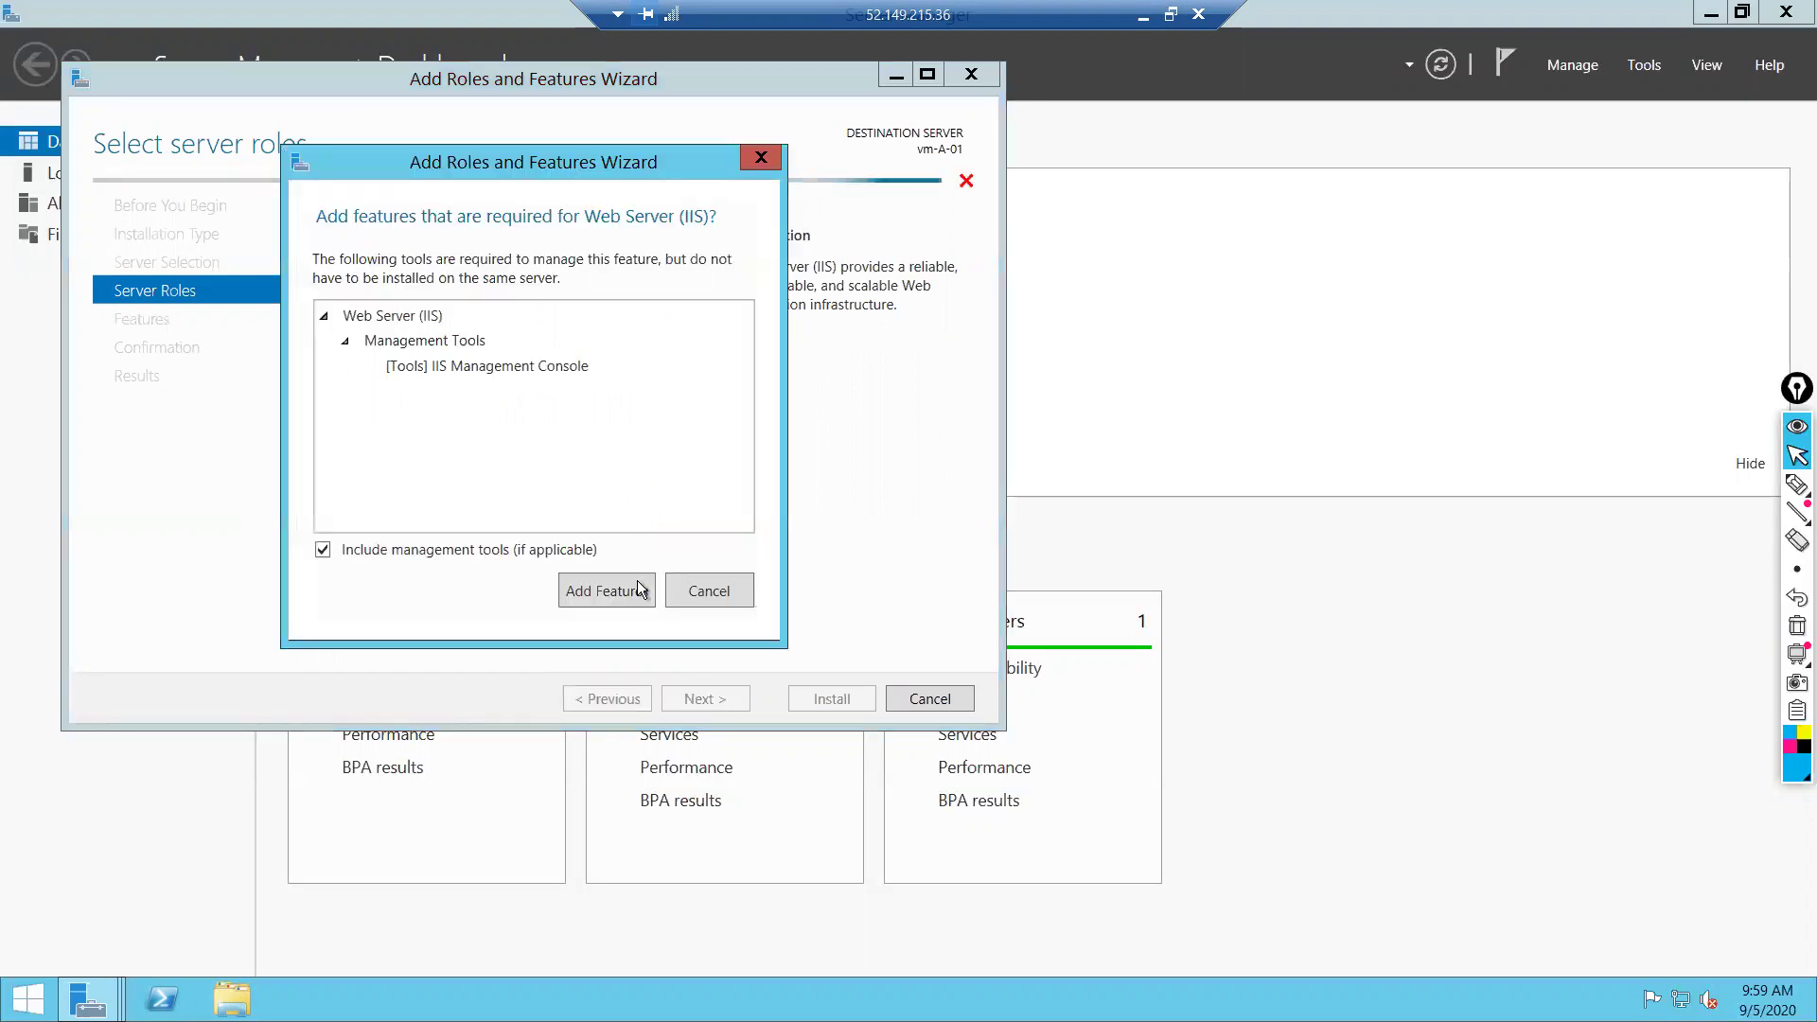
click(598, 589)
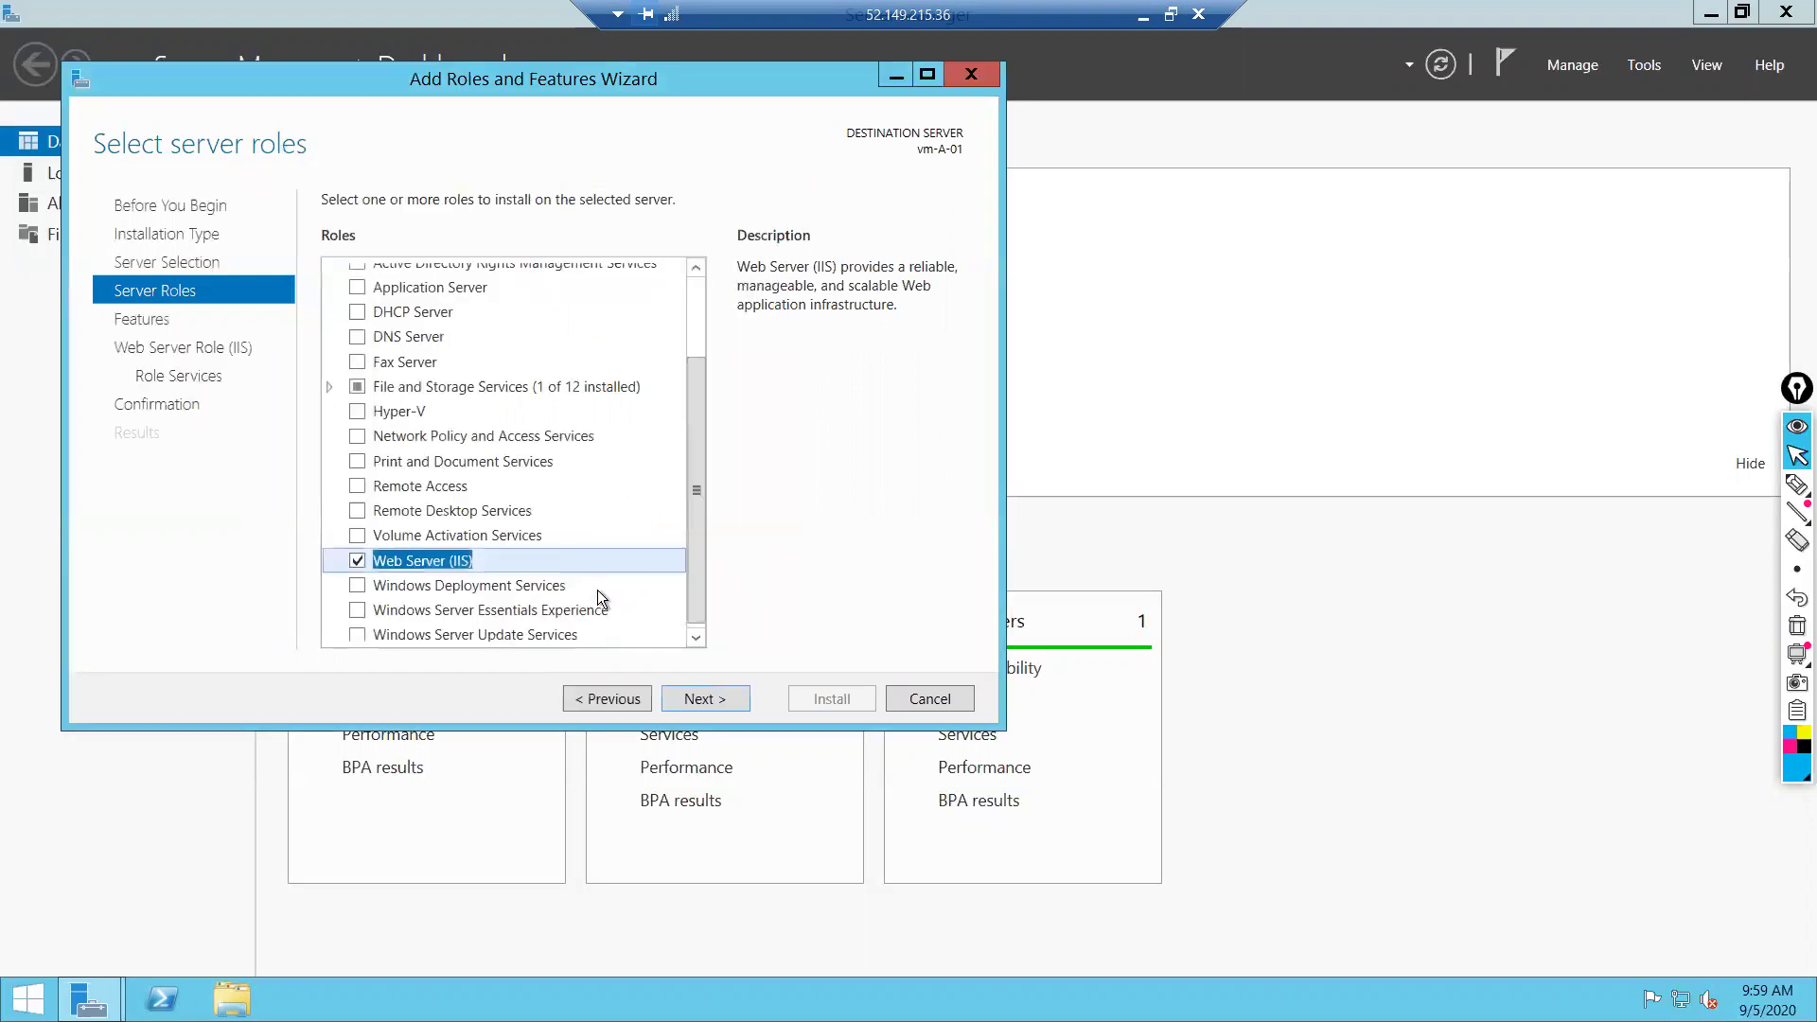
click(712, 696)
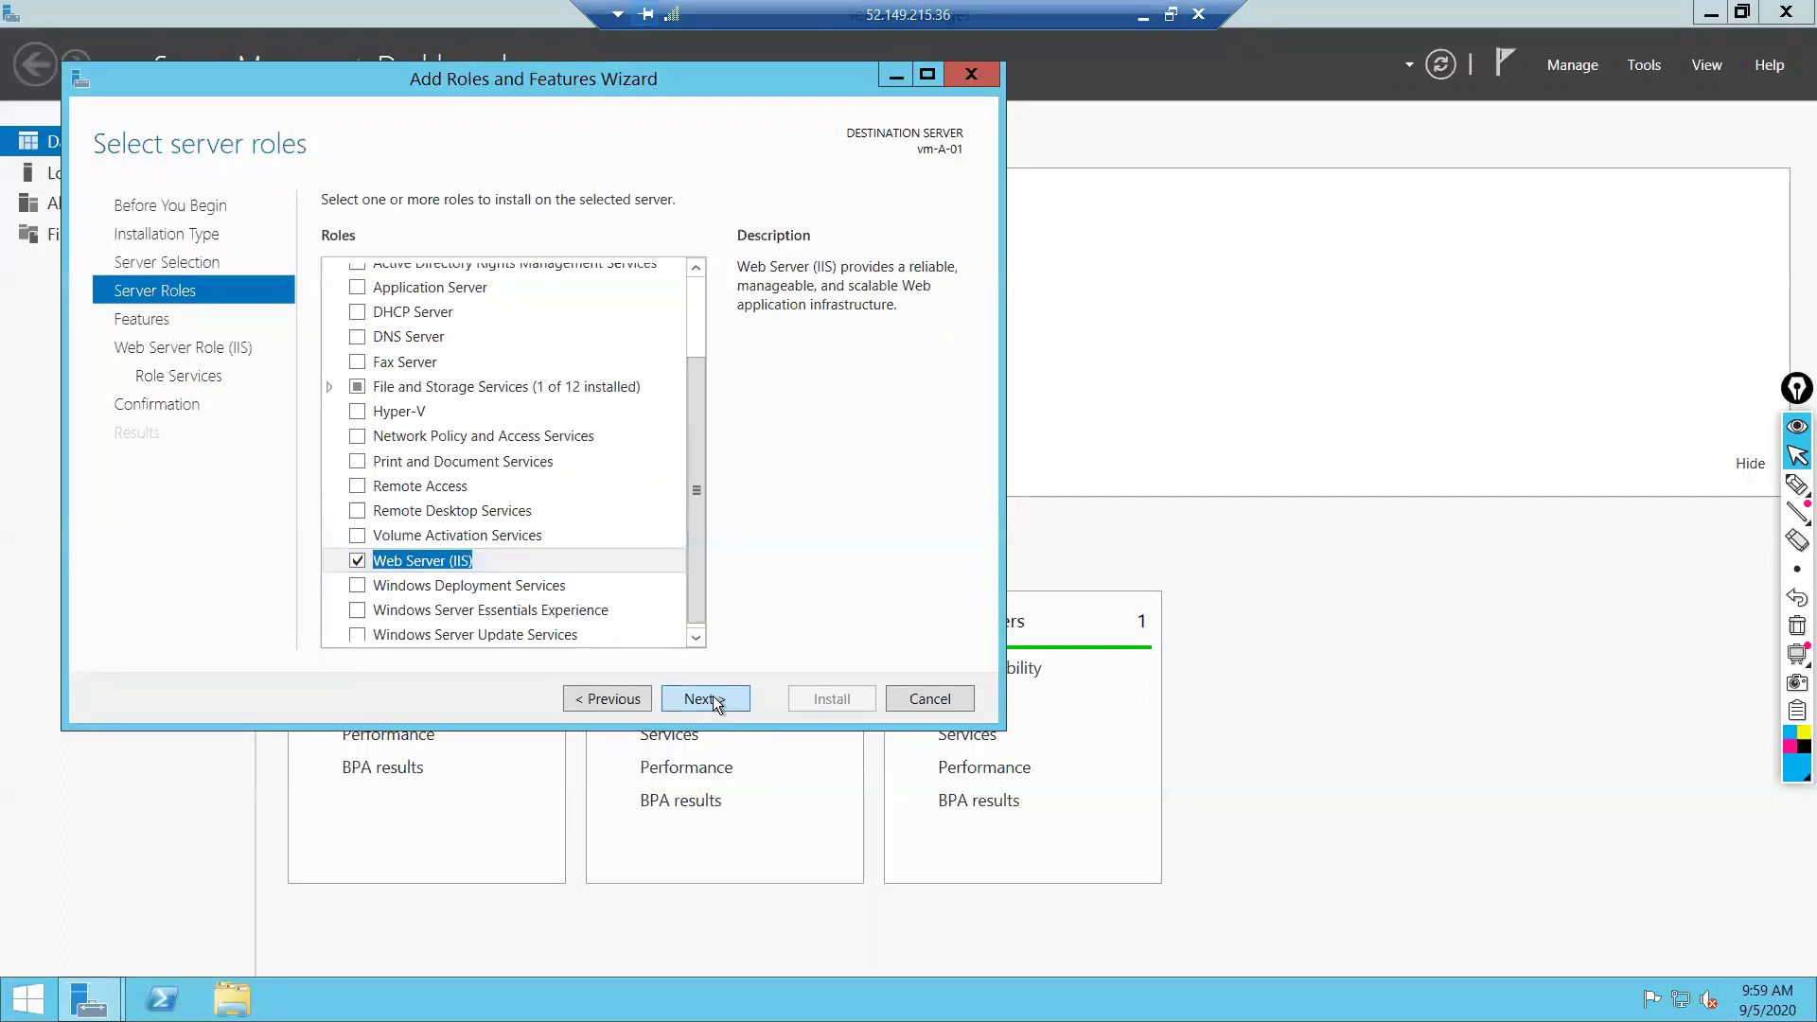
click(712, 696)
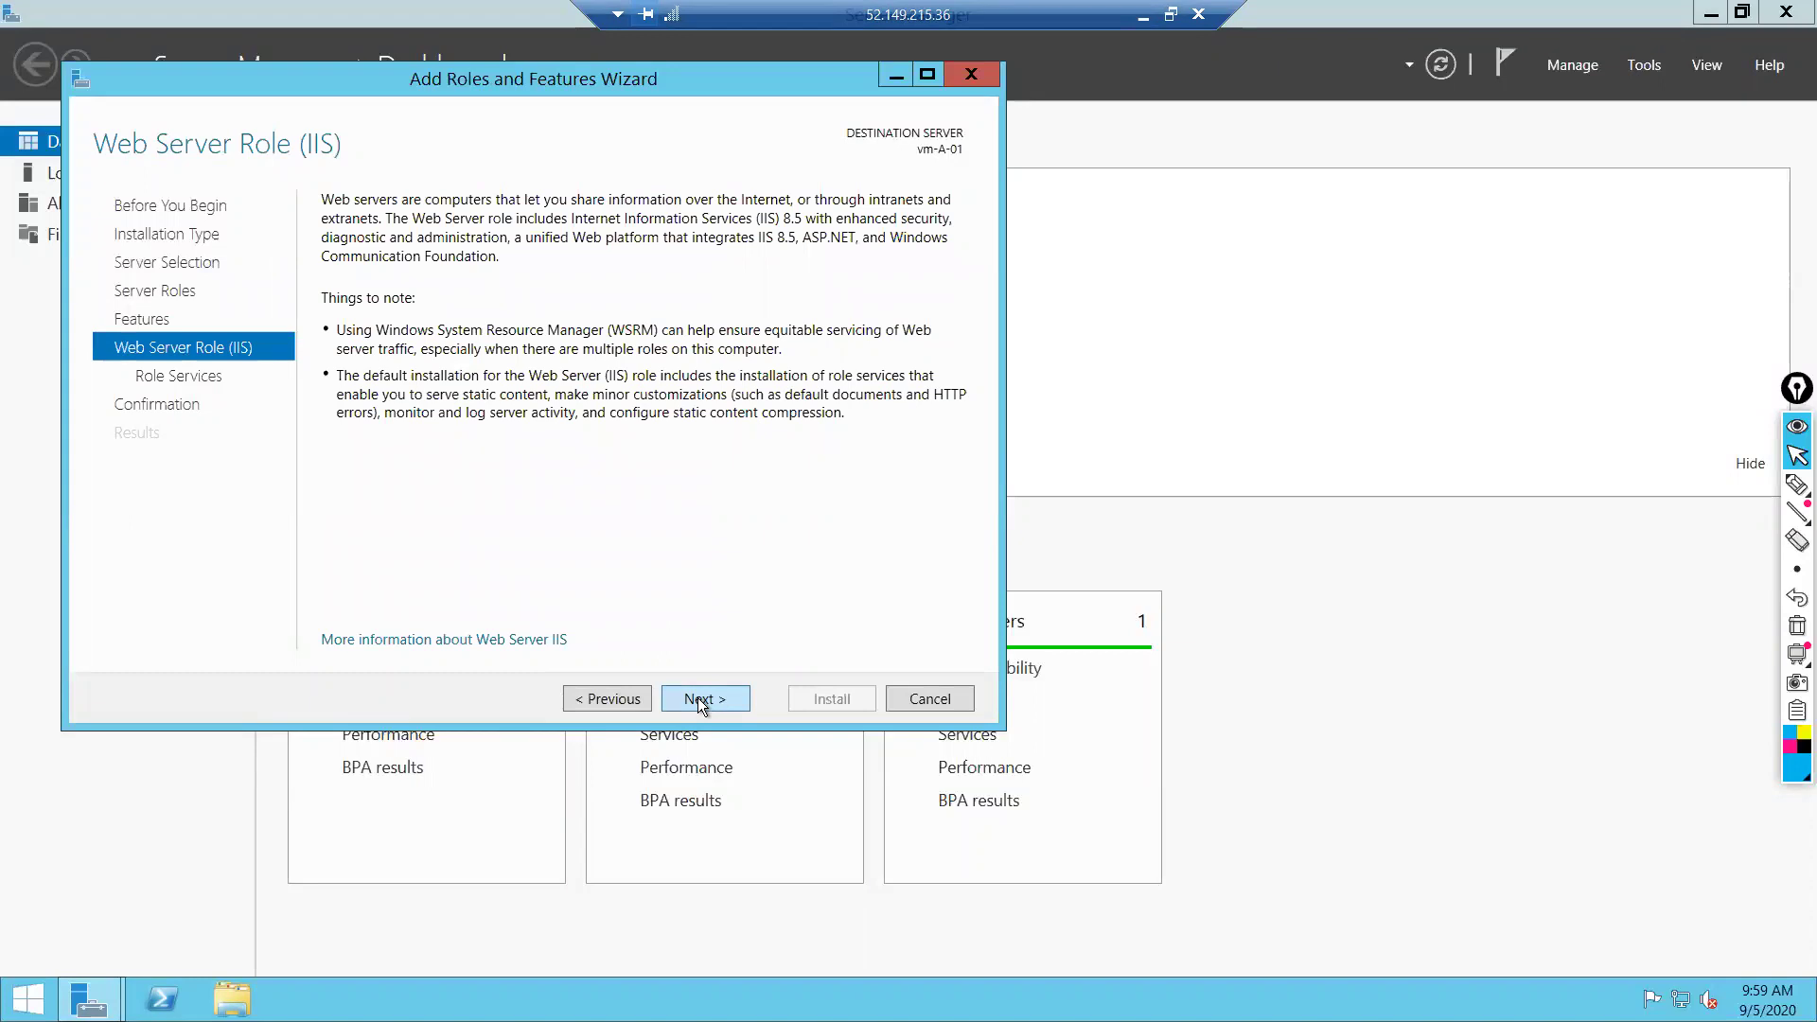
click(700, 700)
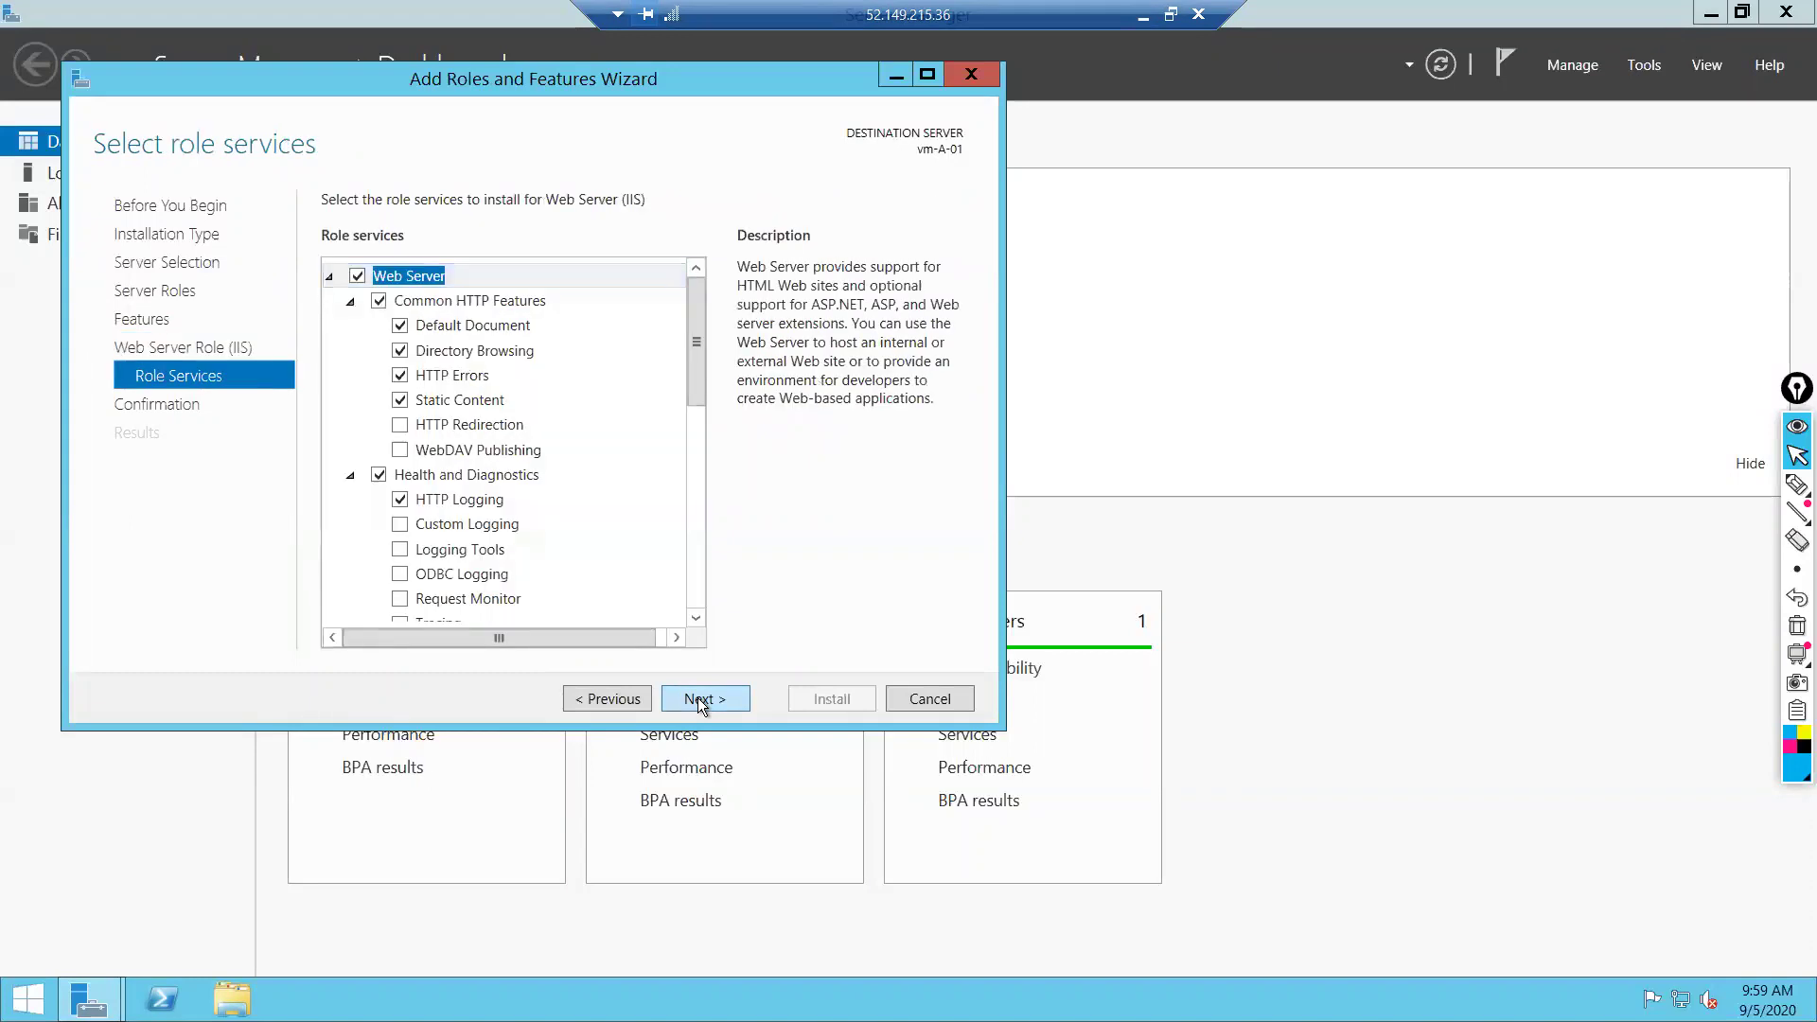
click(700, 700)
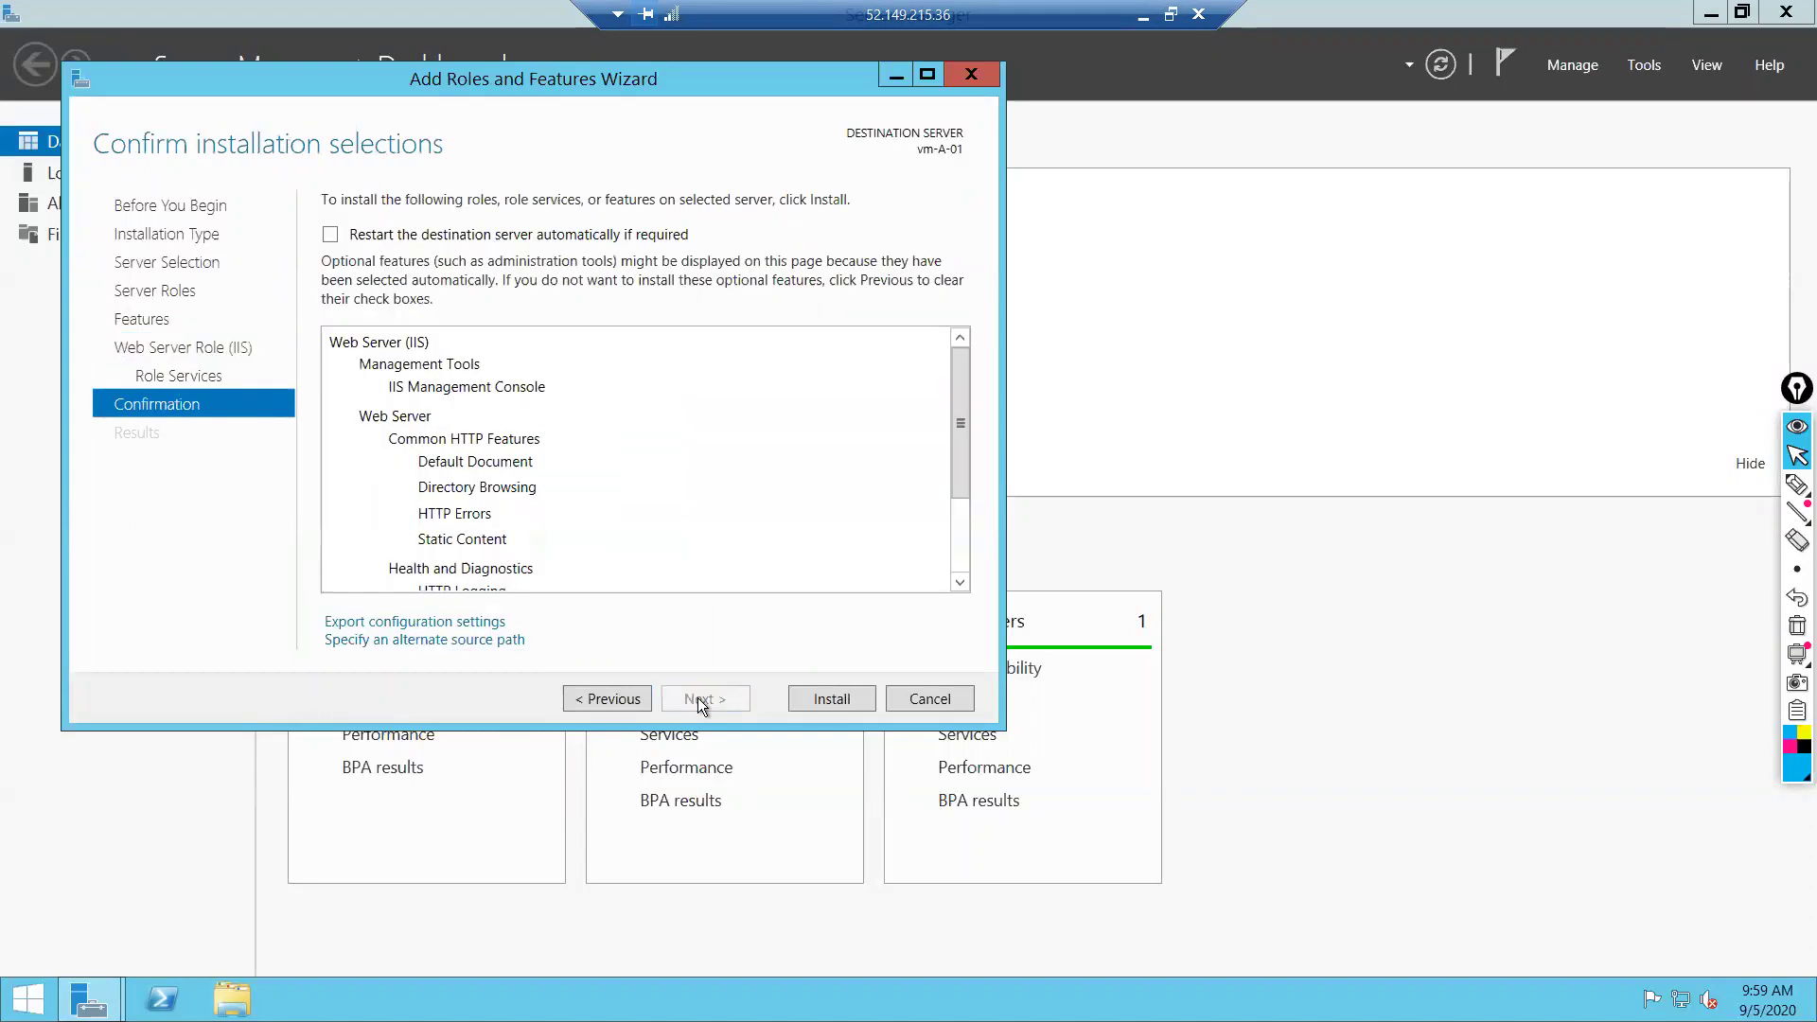
click(832, 696)
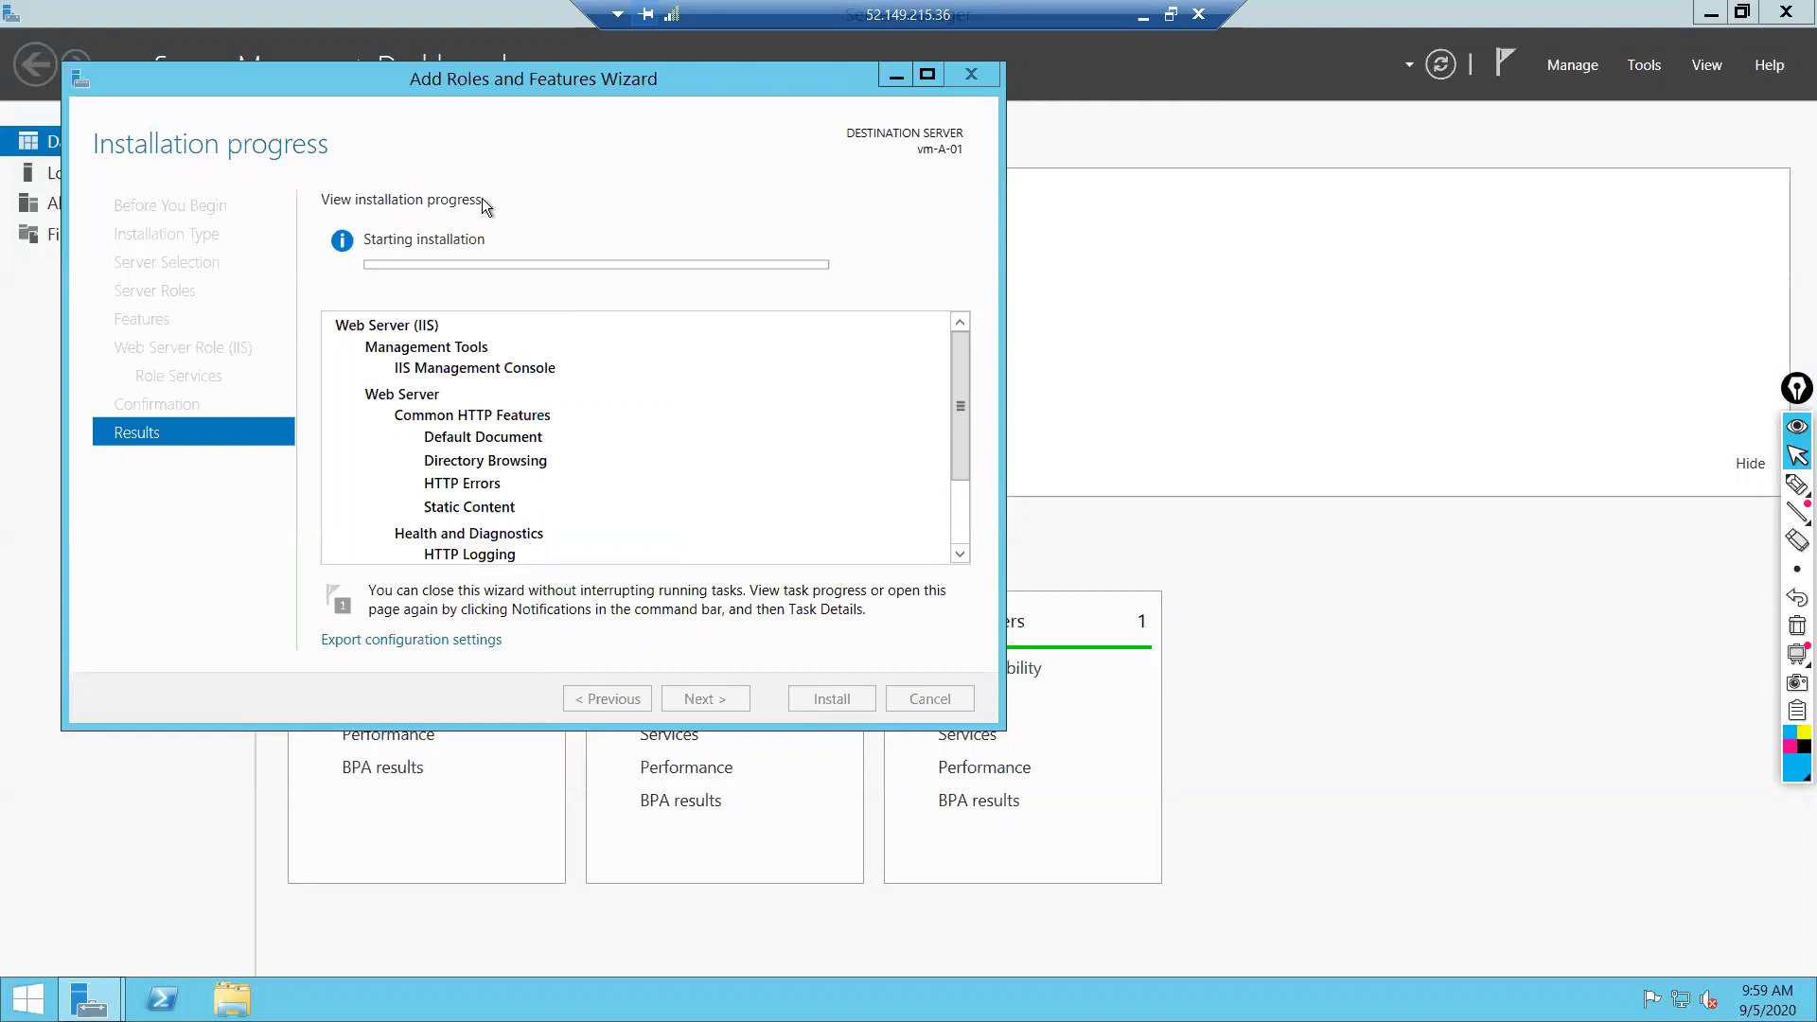
drag(310, 78, 428, 184)
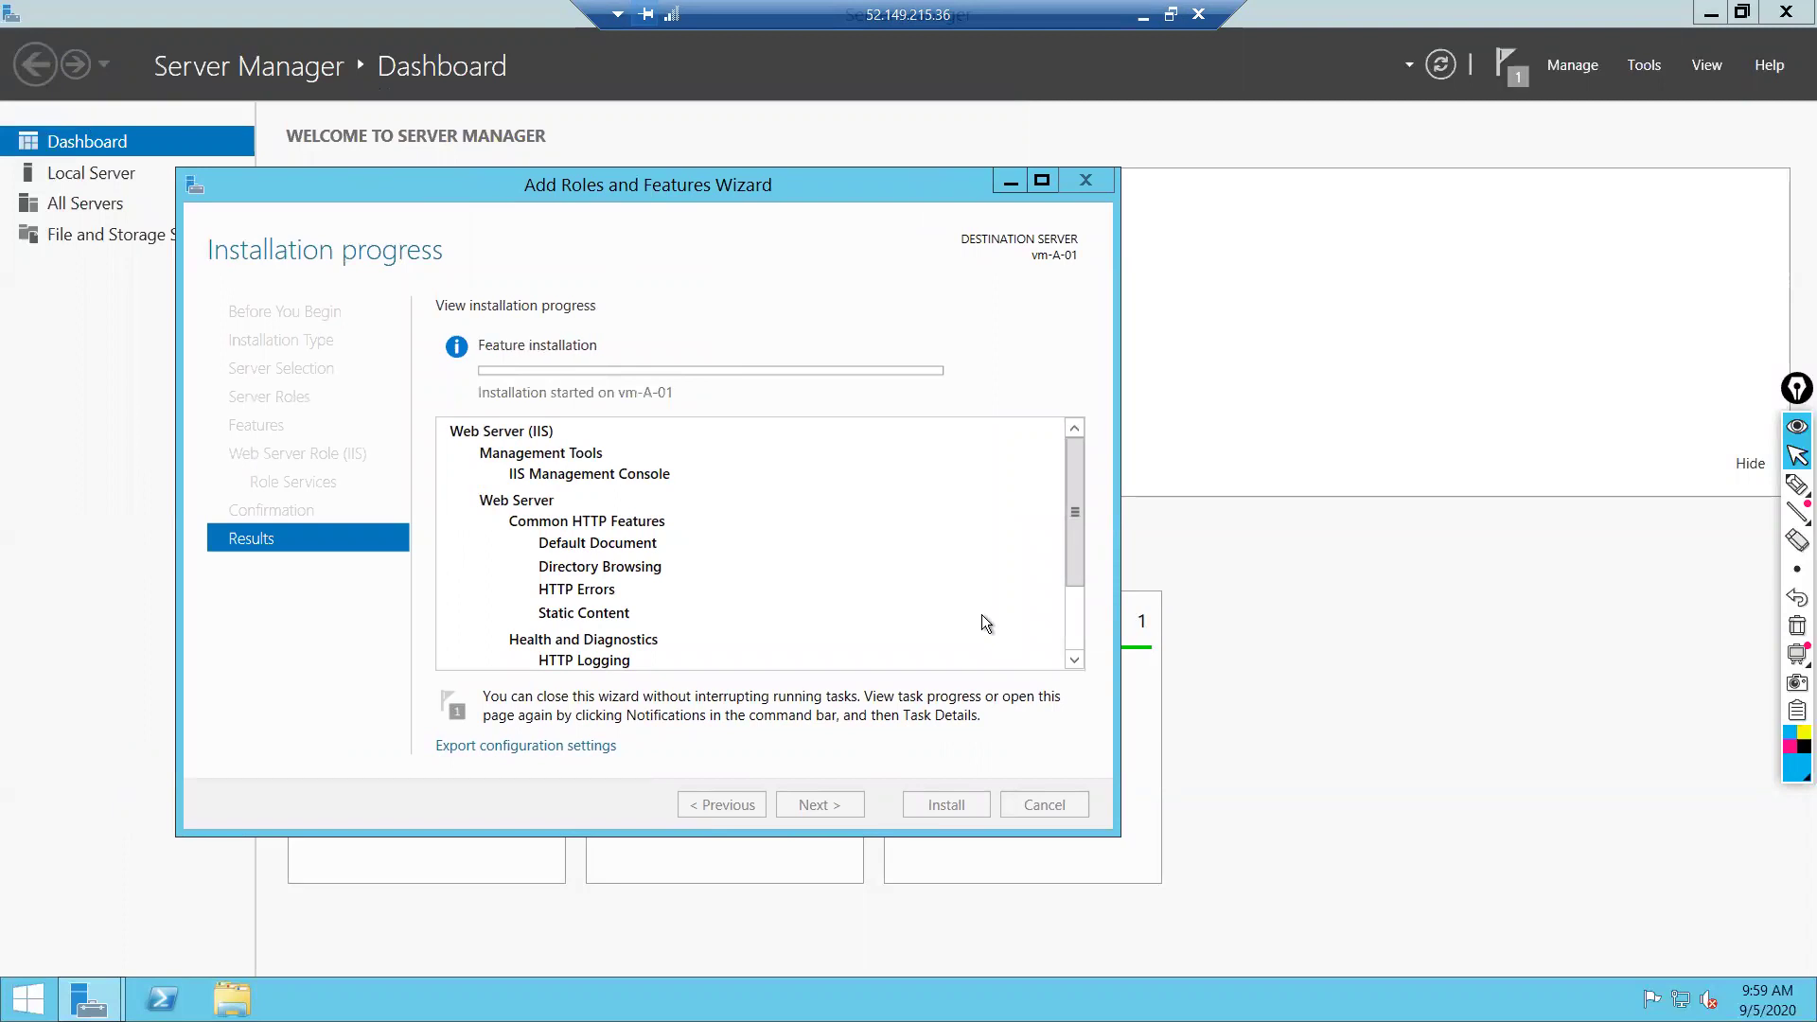
click(1144, 15)
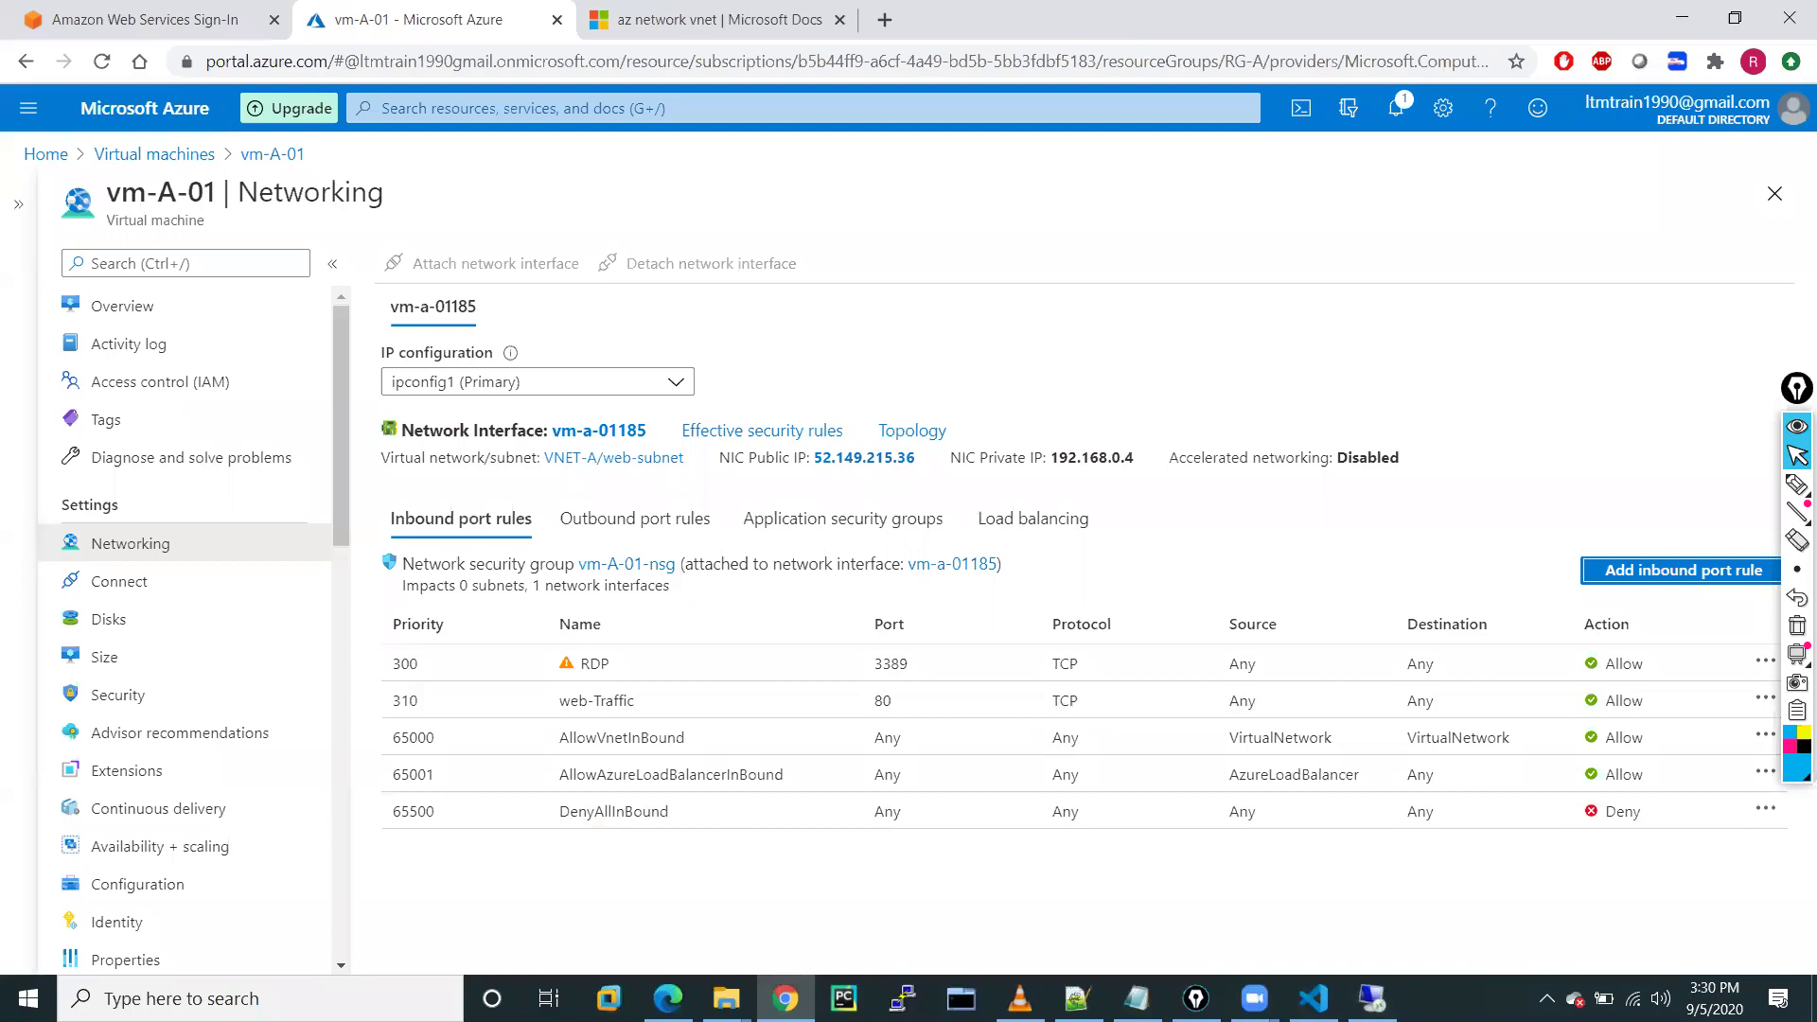
In VS Code, make the terminal panel taller and clear it with cls
key(alt+Tab)
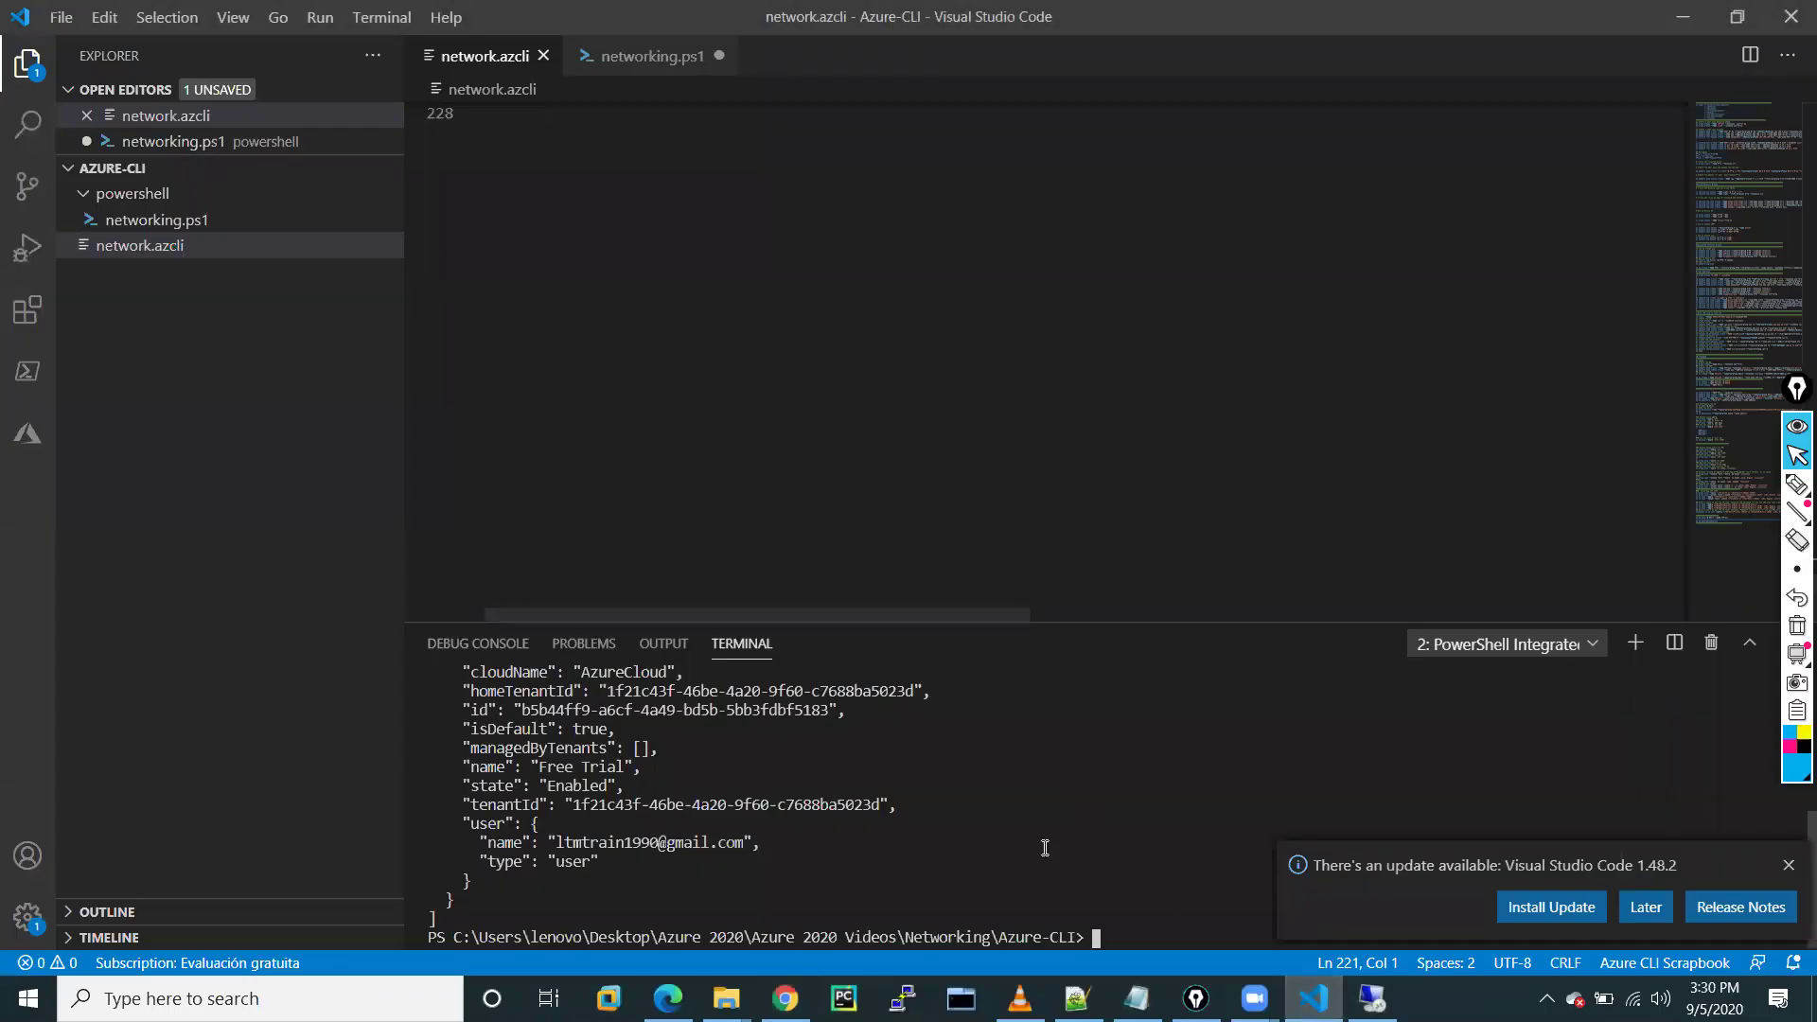
drag(1107, 620, 1068, 386)
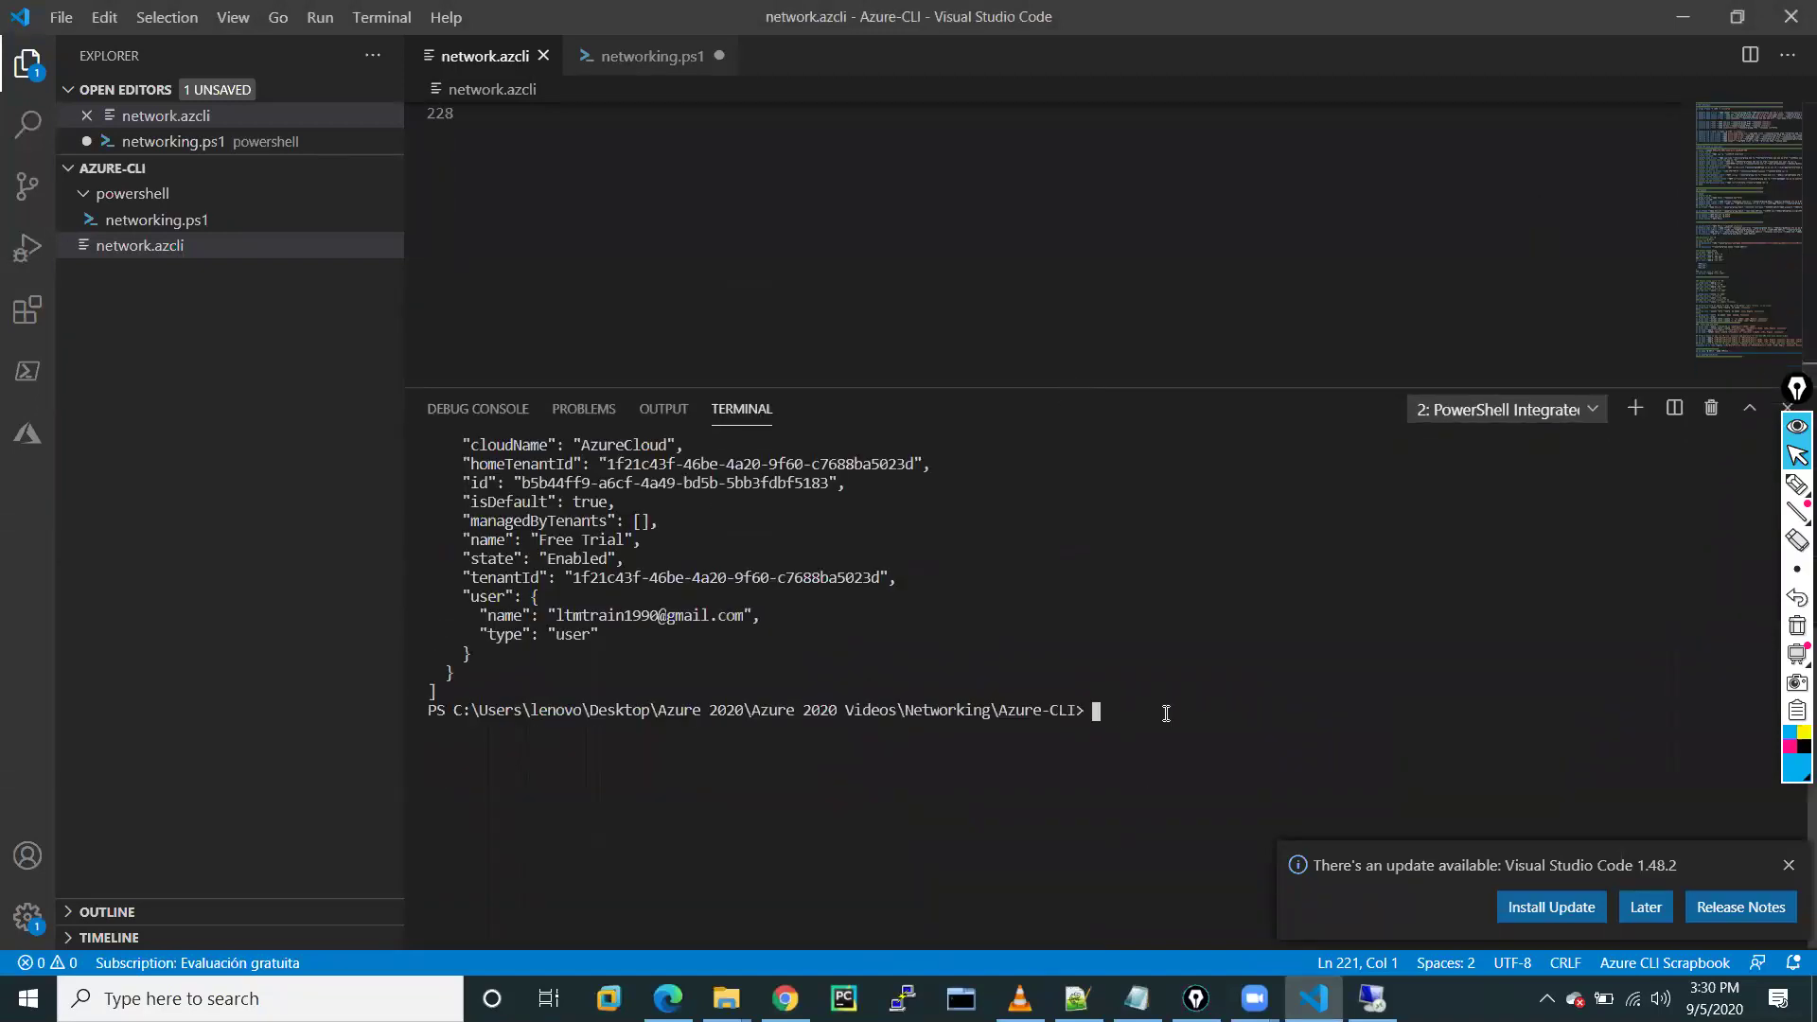
key(Return)
key(Return)
key(Return)
key(Return)
key(Return)
key(Return)
key(Return)
text(cl)
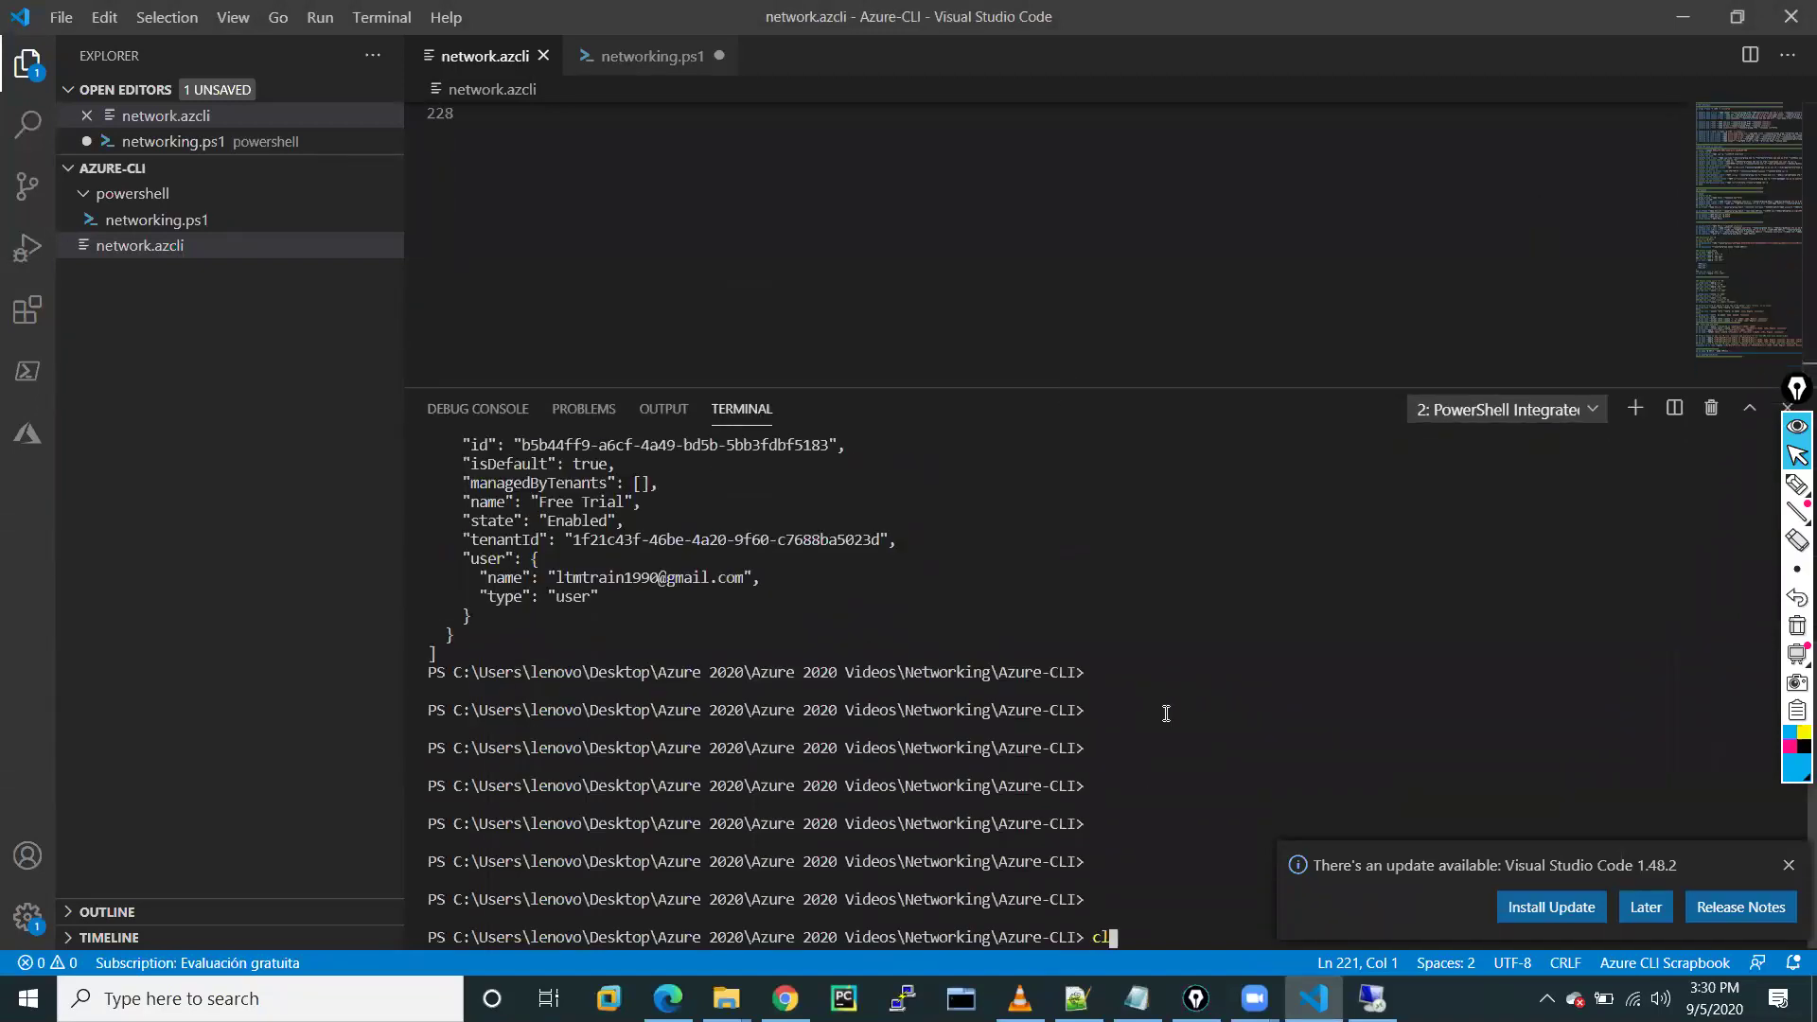
text(s)
key(Return)
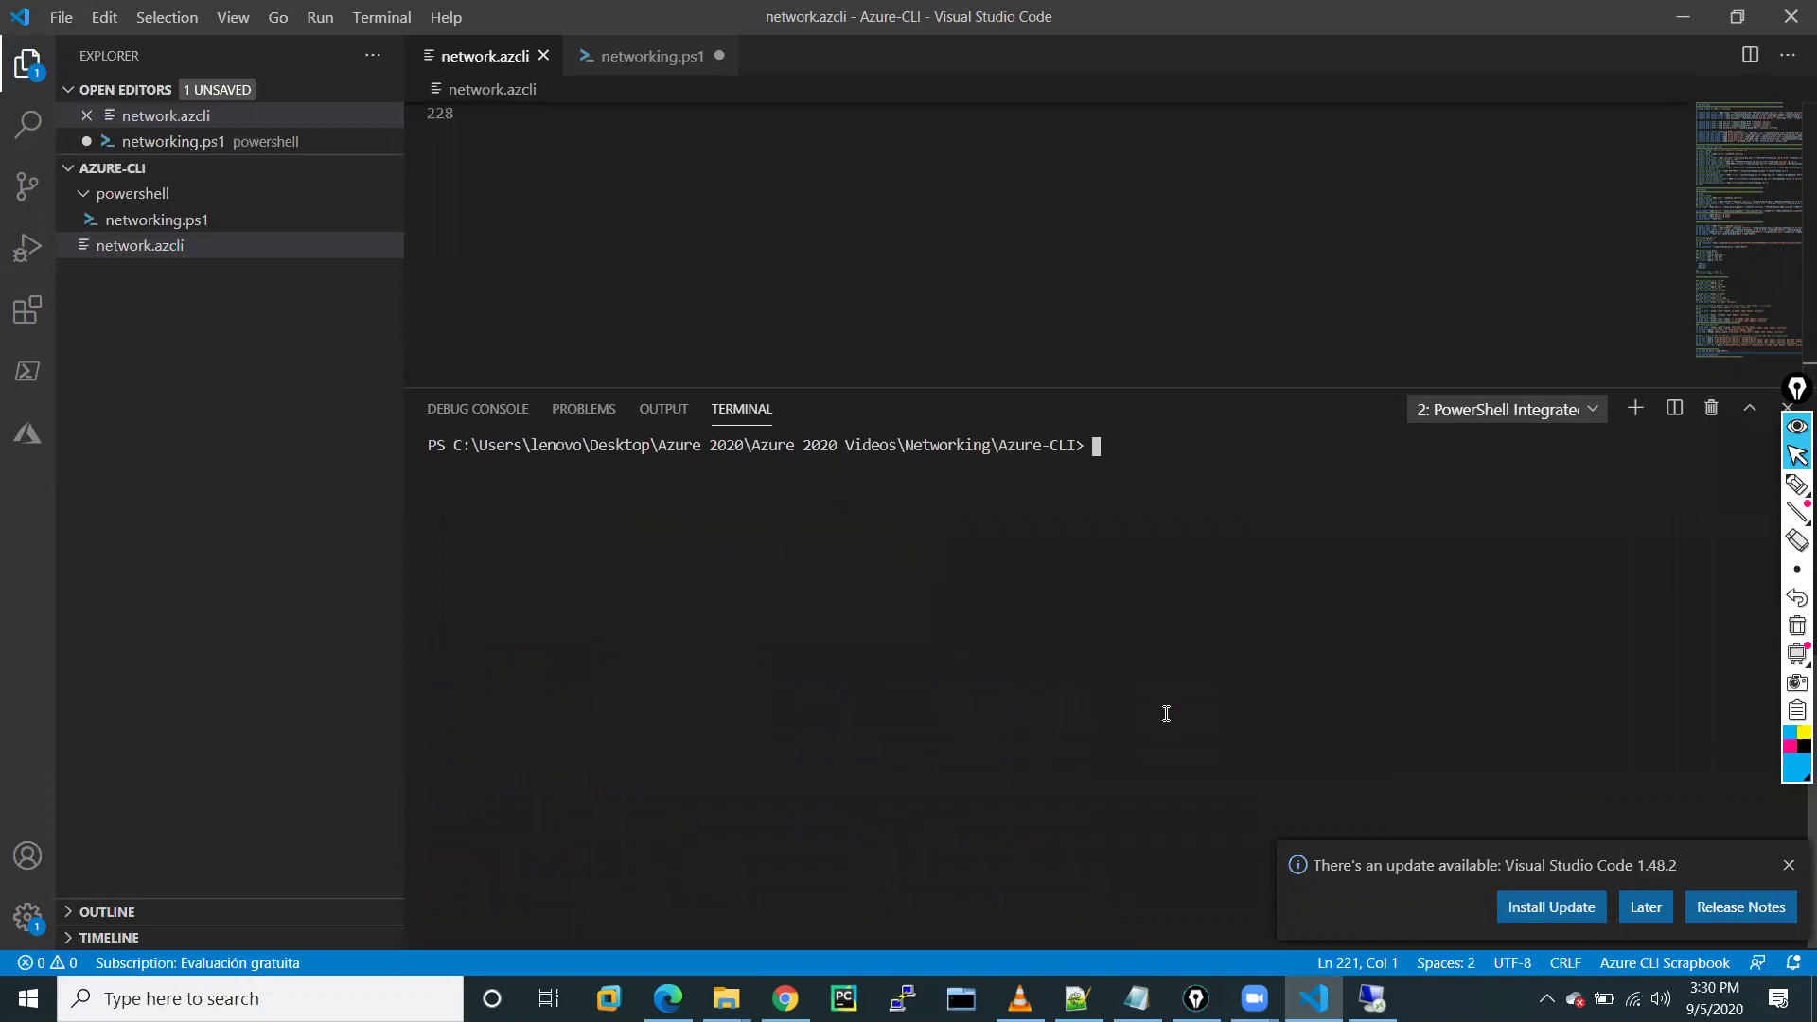
Run 'az resource-group list' in the terminal, which fails as an invalid command group
text(az resource-group list)
key(Return)
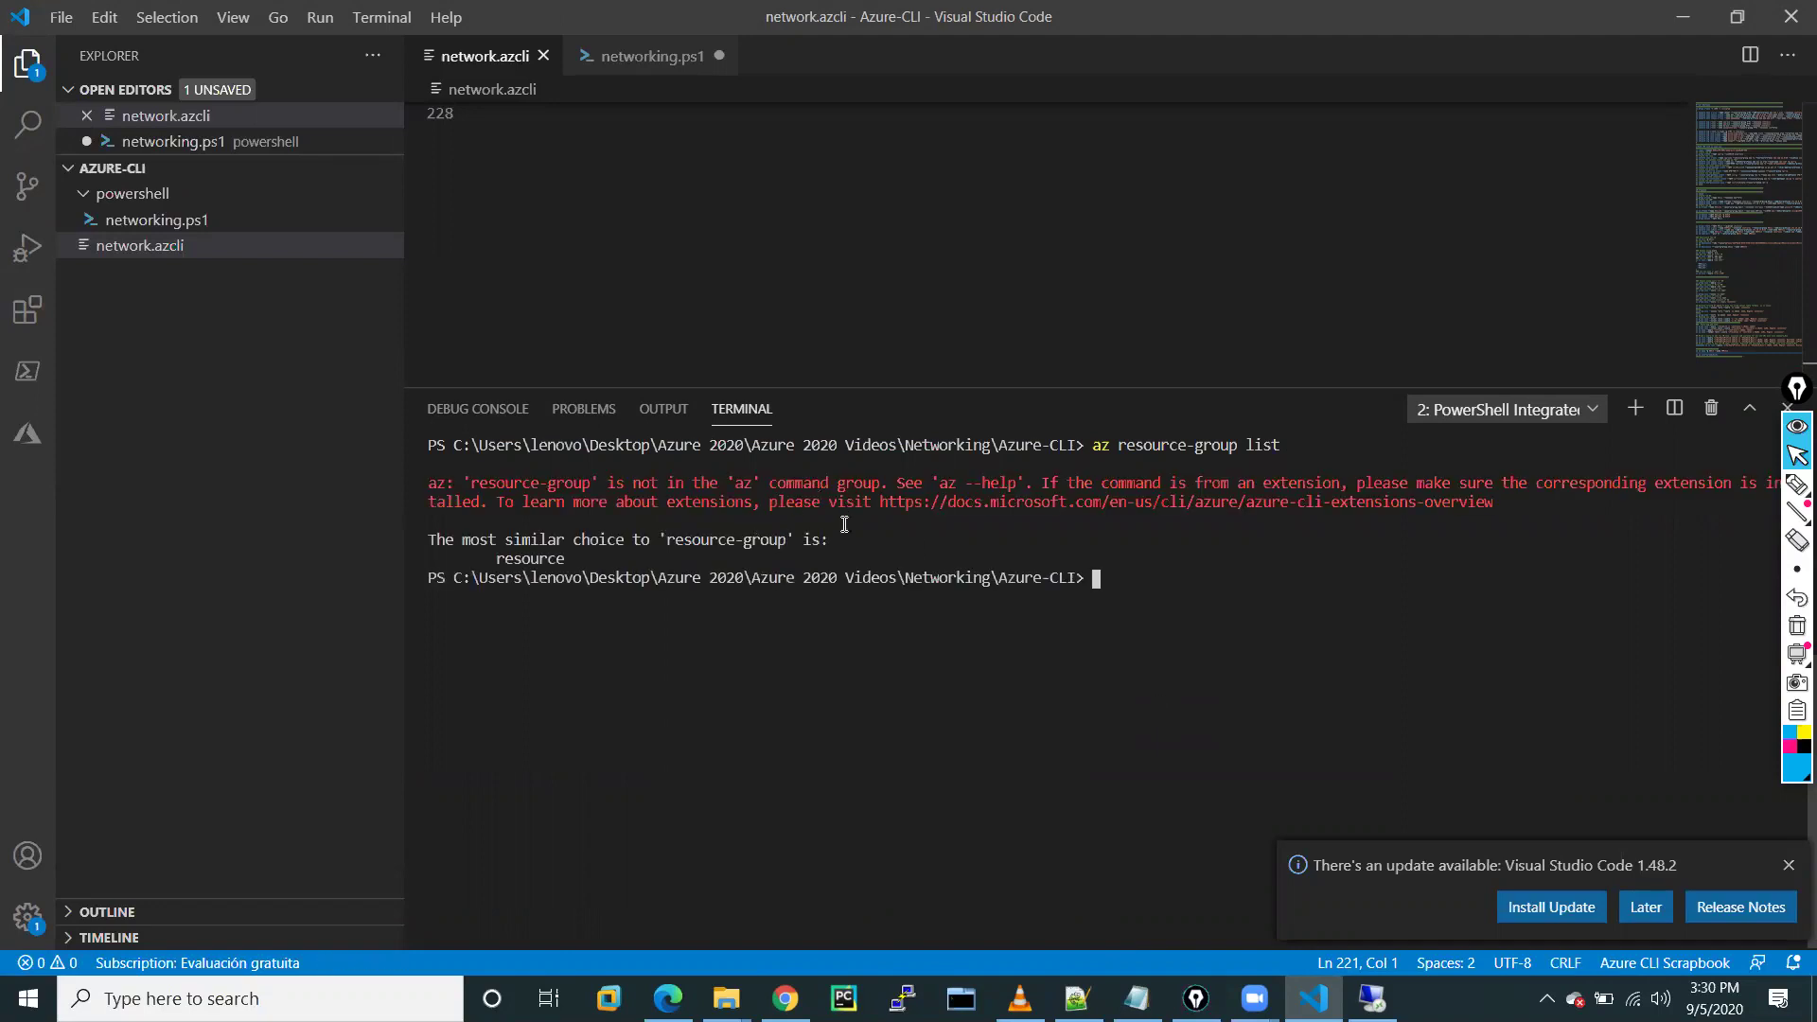
On line 228 of network.azcli, type 'az res' and accept the 'resource' suggestion
click(548, 224)
scroll(548, 225, up, 5)
scroll(549, 228, down, 3)
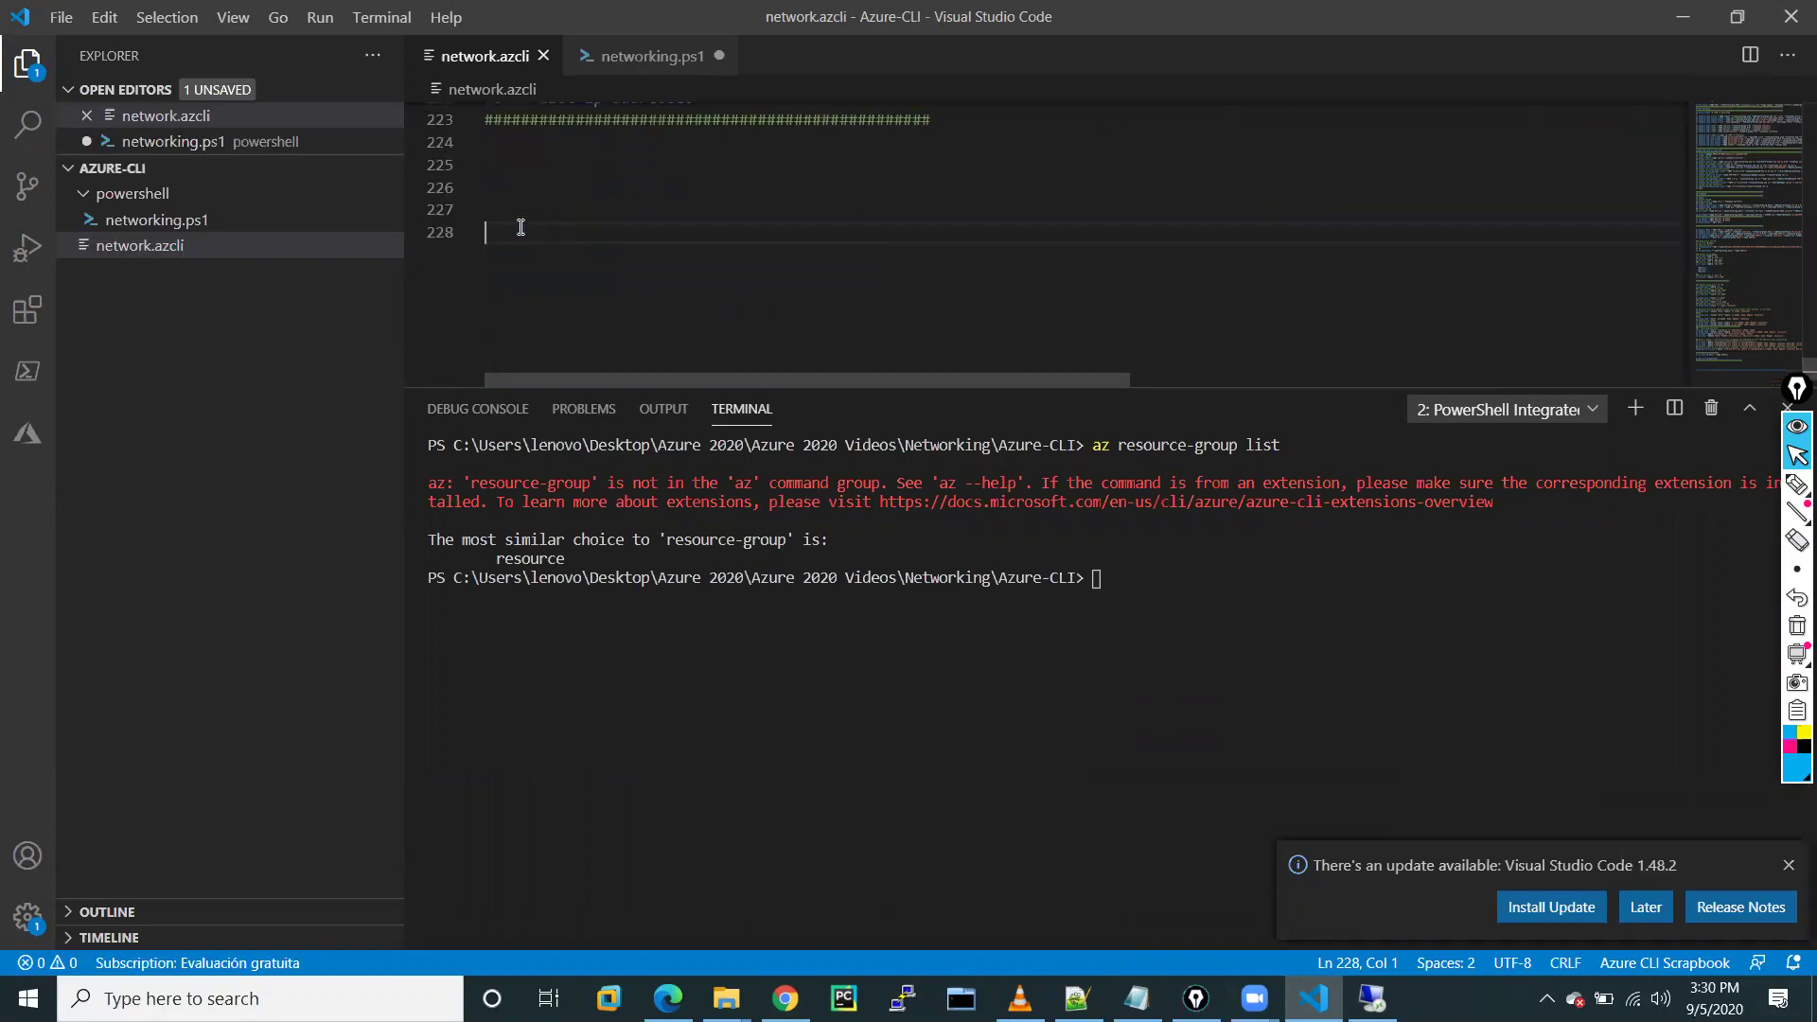
text(az )
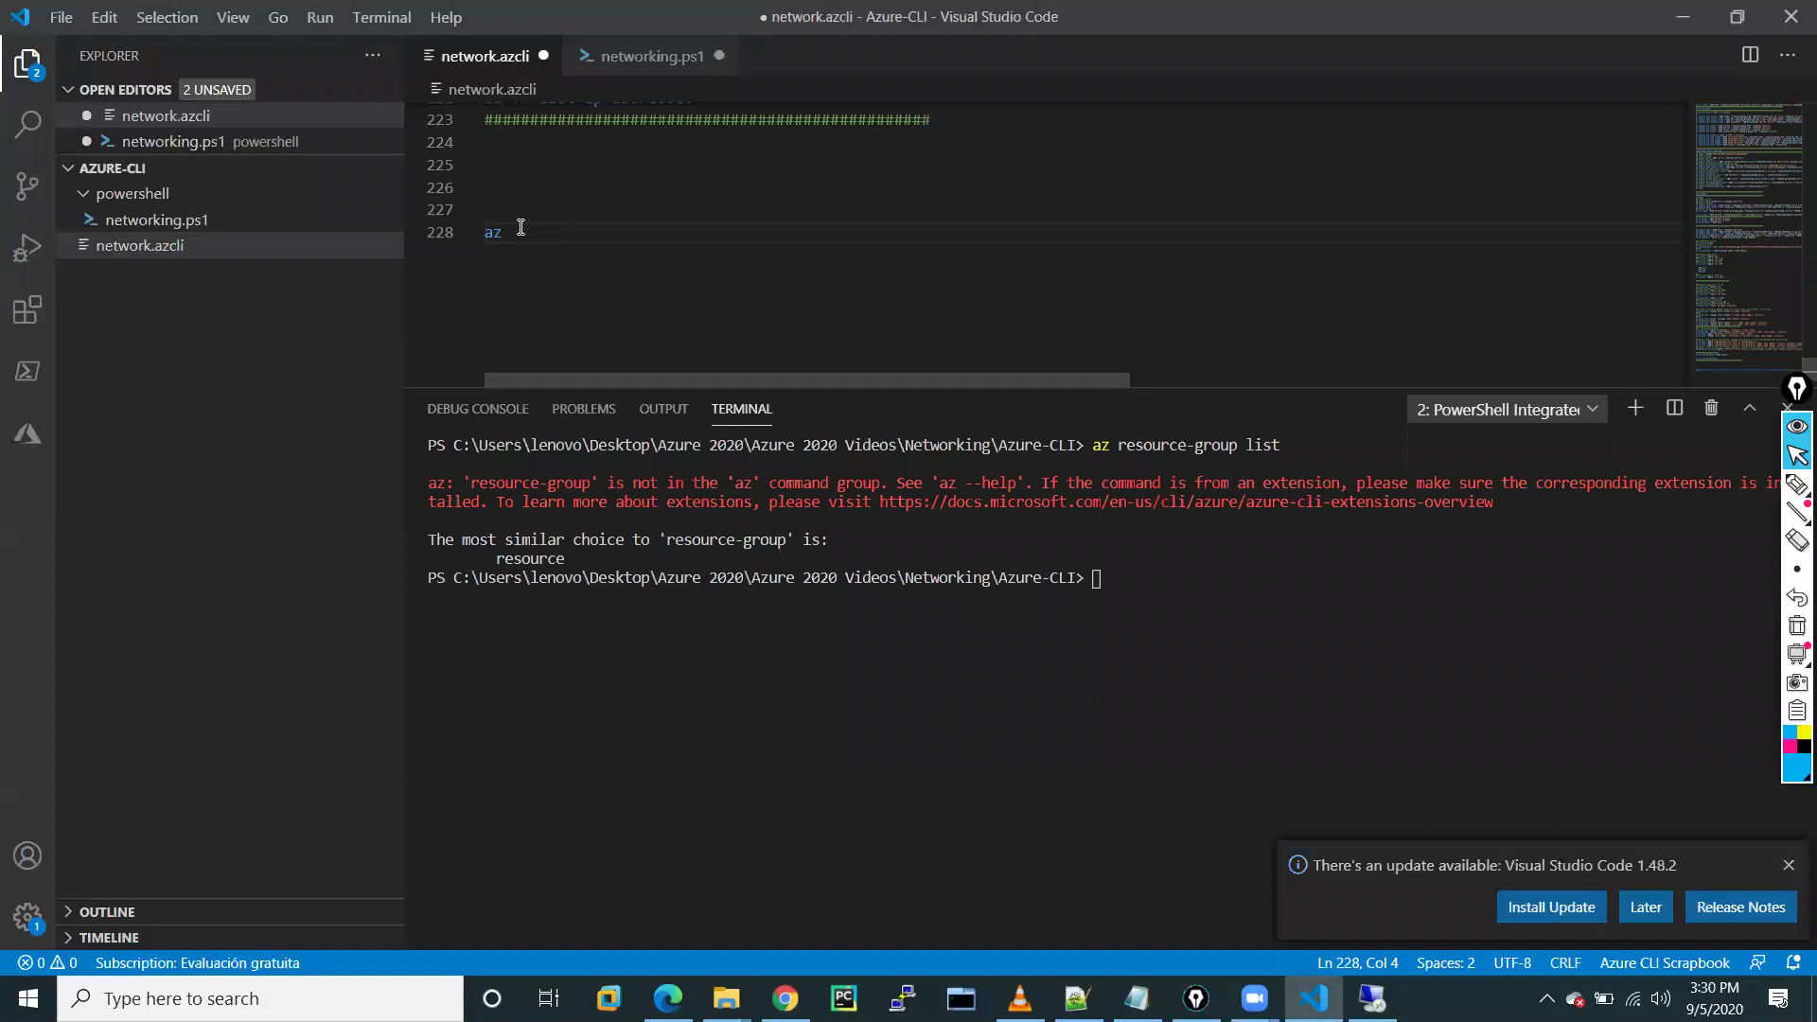
text(res)
key(BackSpace)
key(BackSpace)
text(eso)
key(BackSpace)
key(BackSpace)
key(BackSpace)
key(BackSpace)
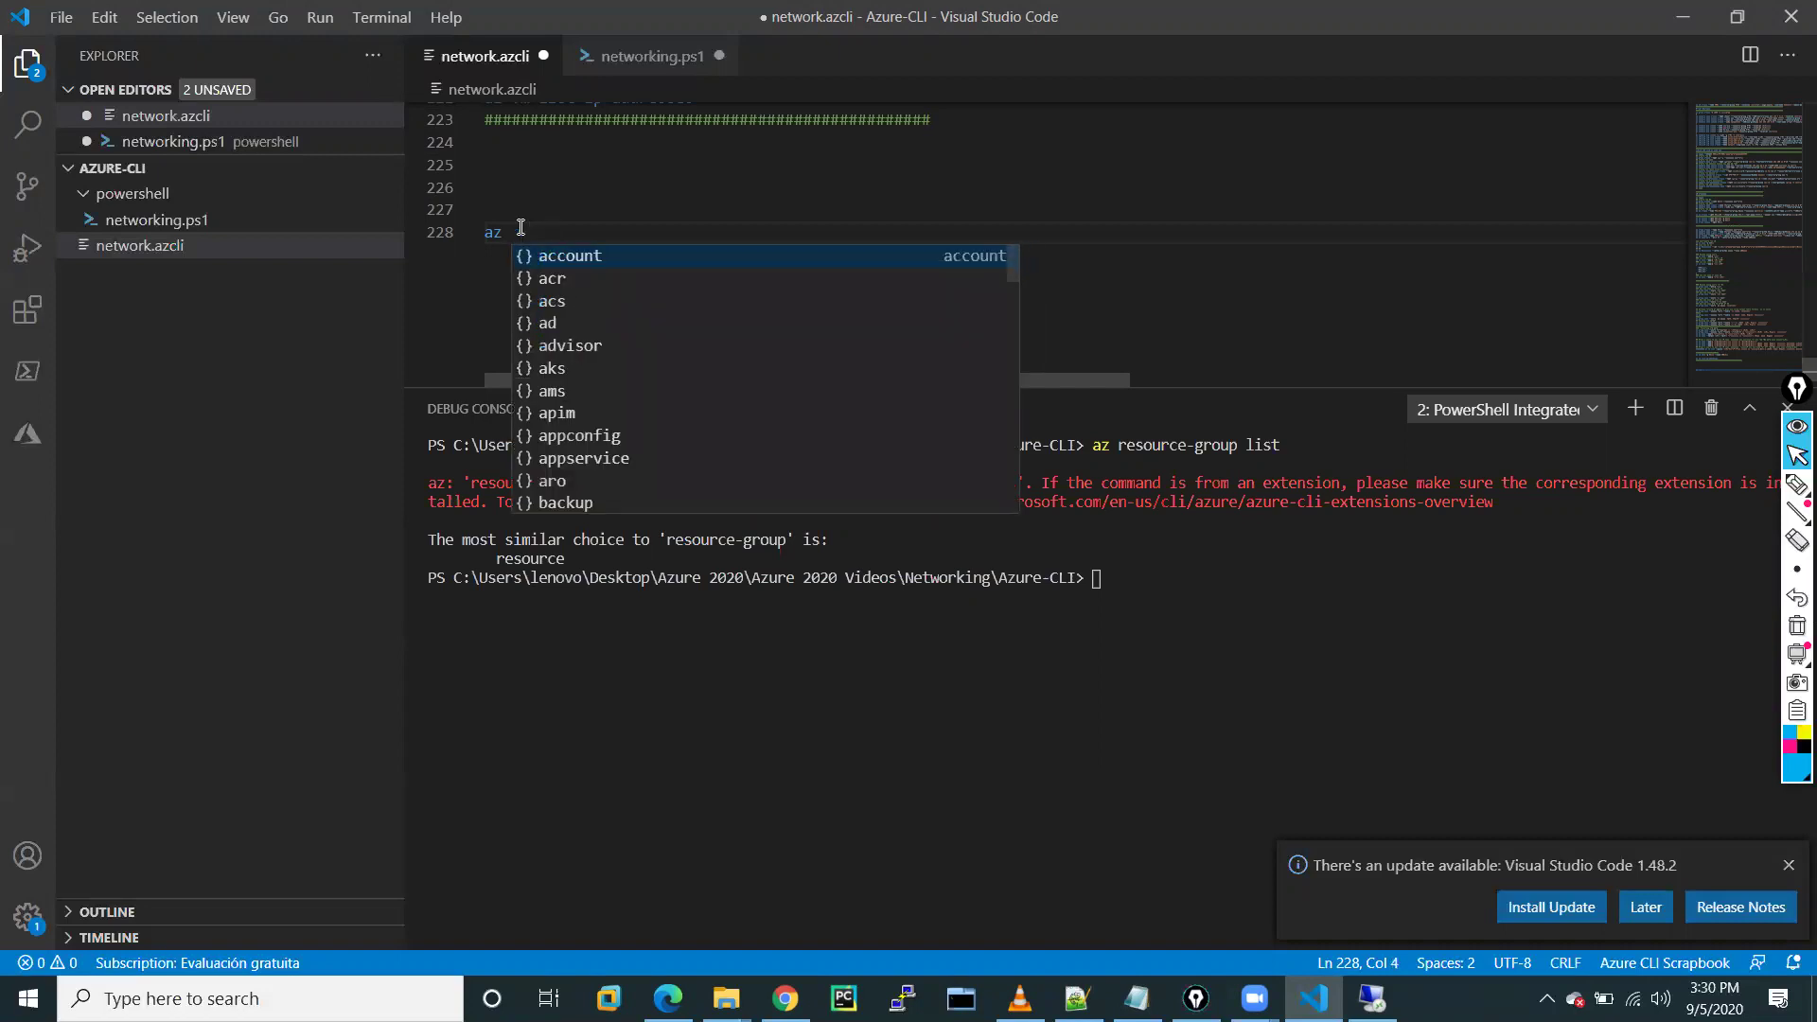
text(list)
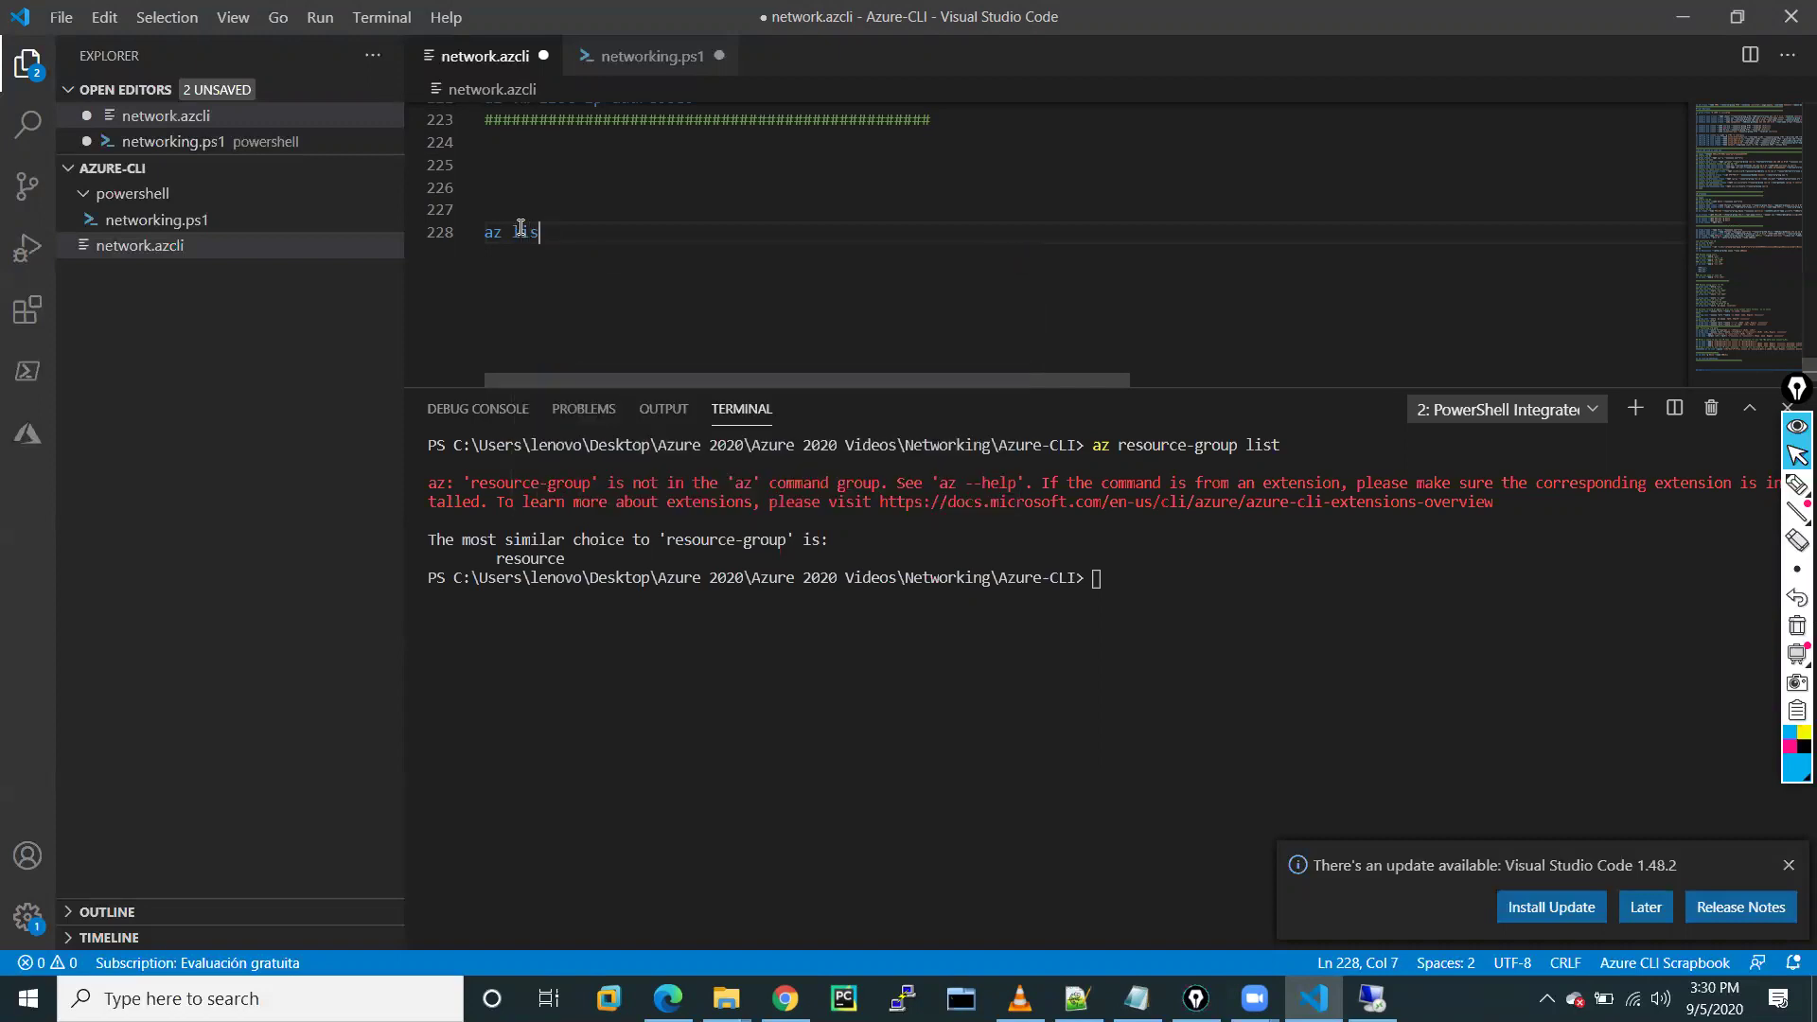
key(BackSpace)
key(BackSpace)
key(BackSpace)
key(BackSpace)
text(ree)
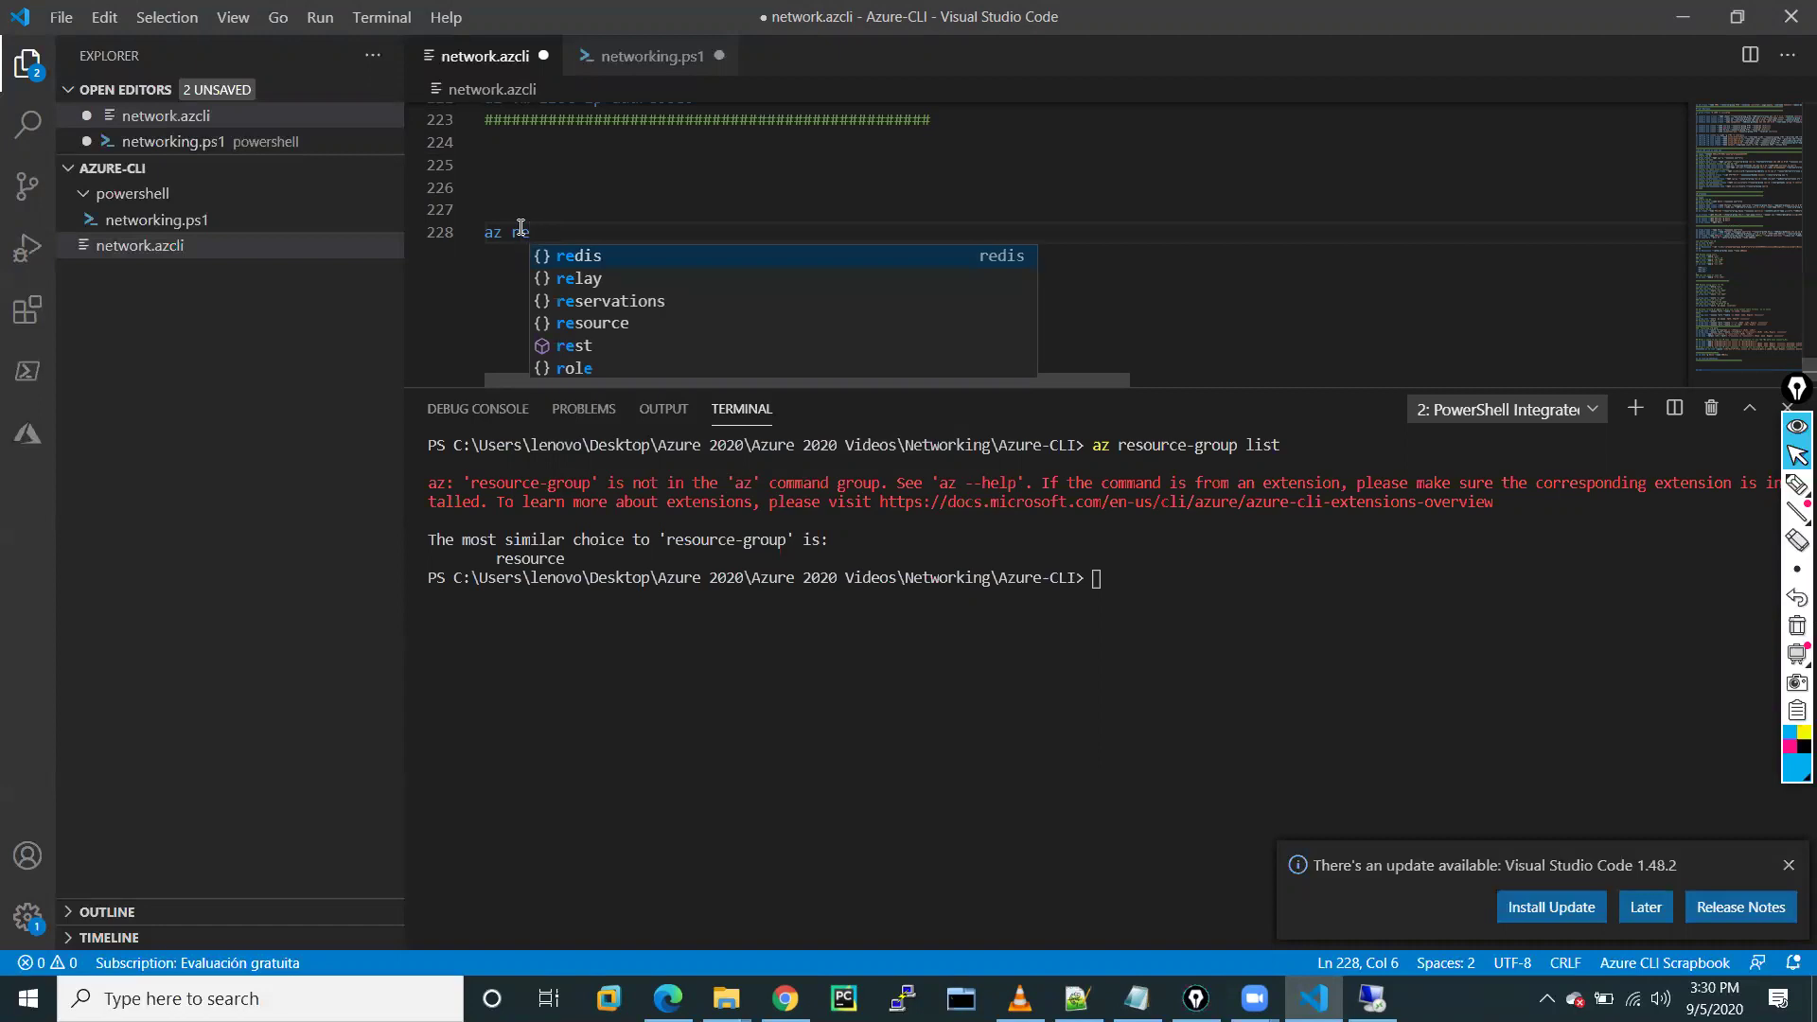
text(so)
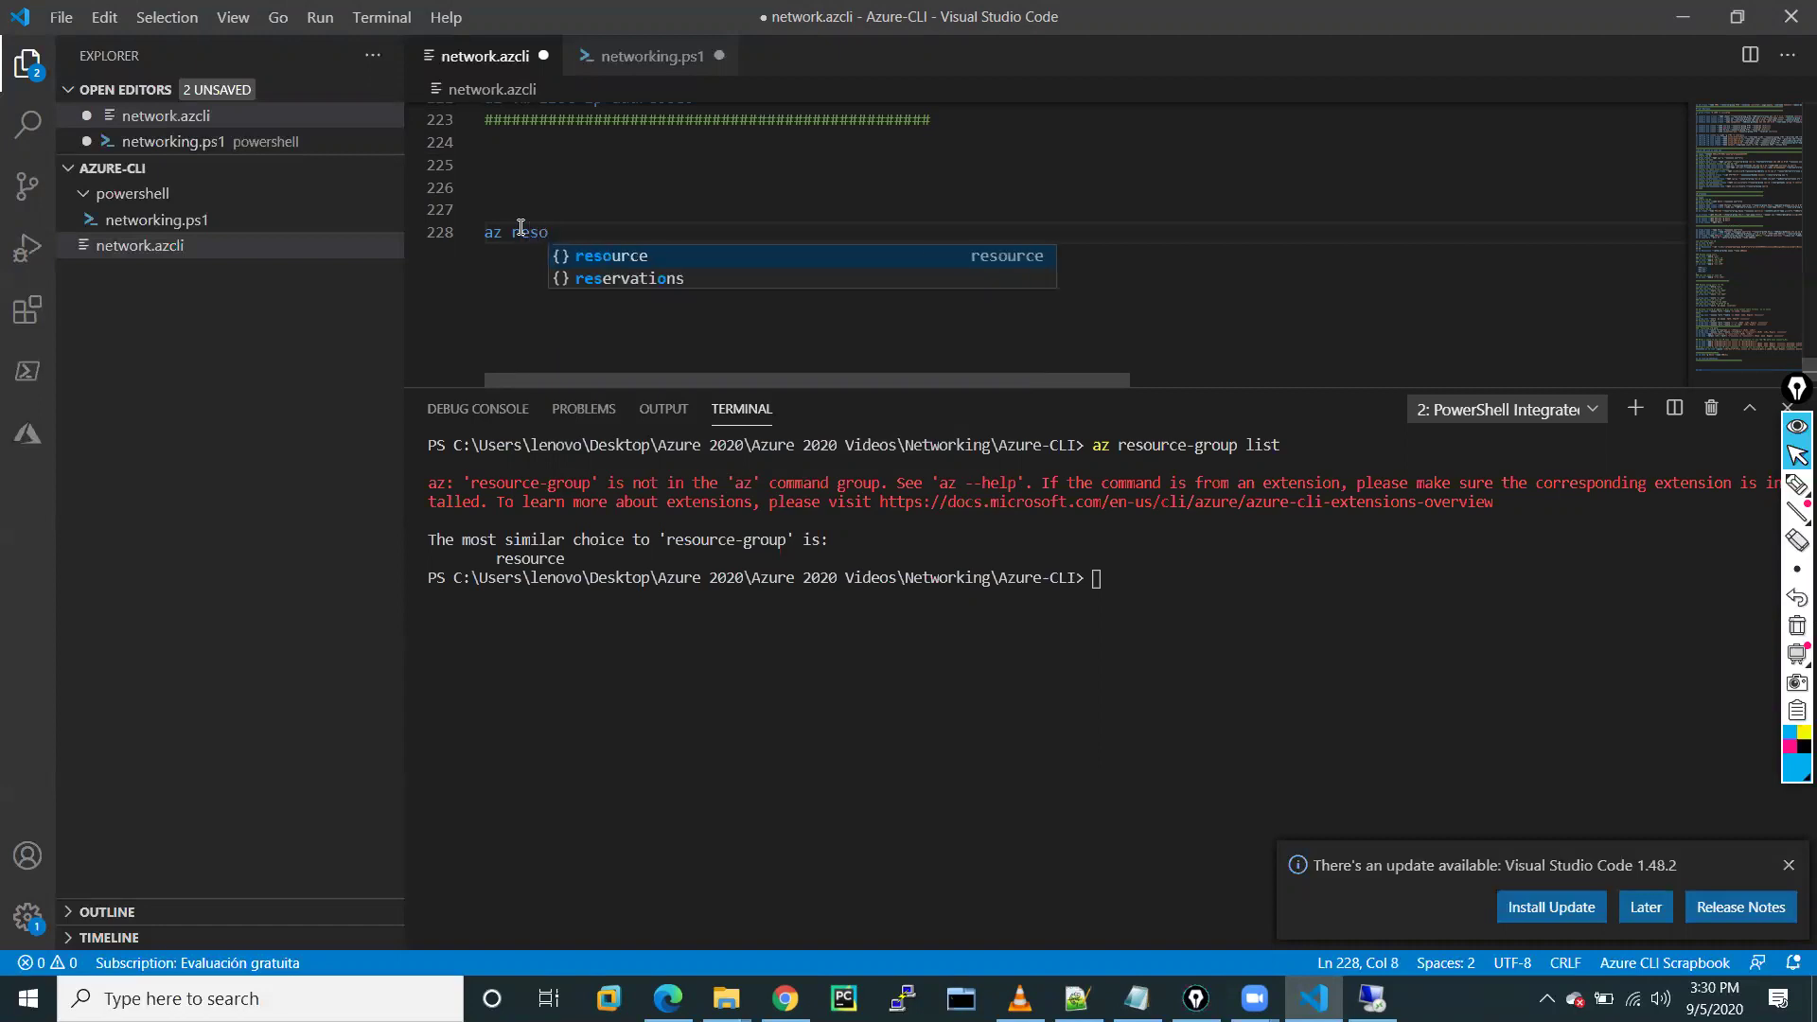
key(Tab)
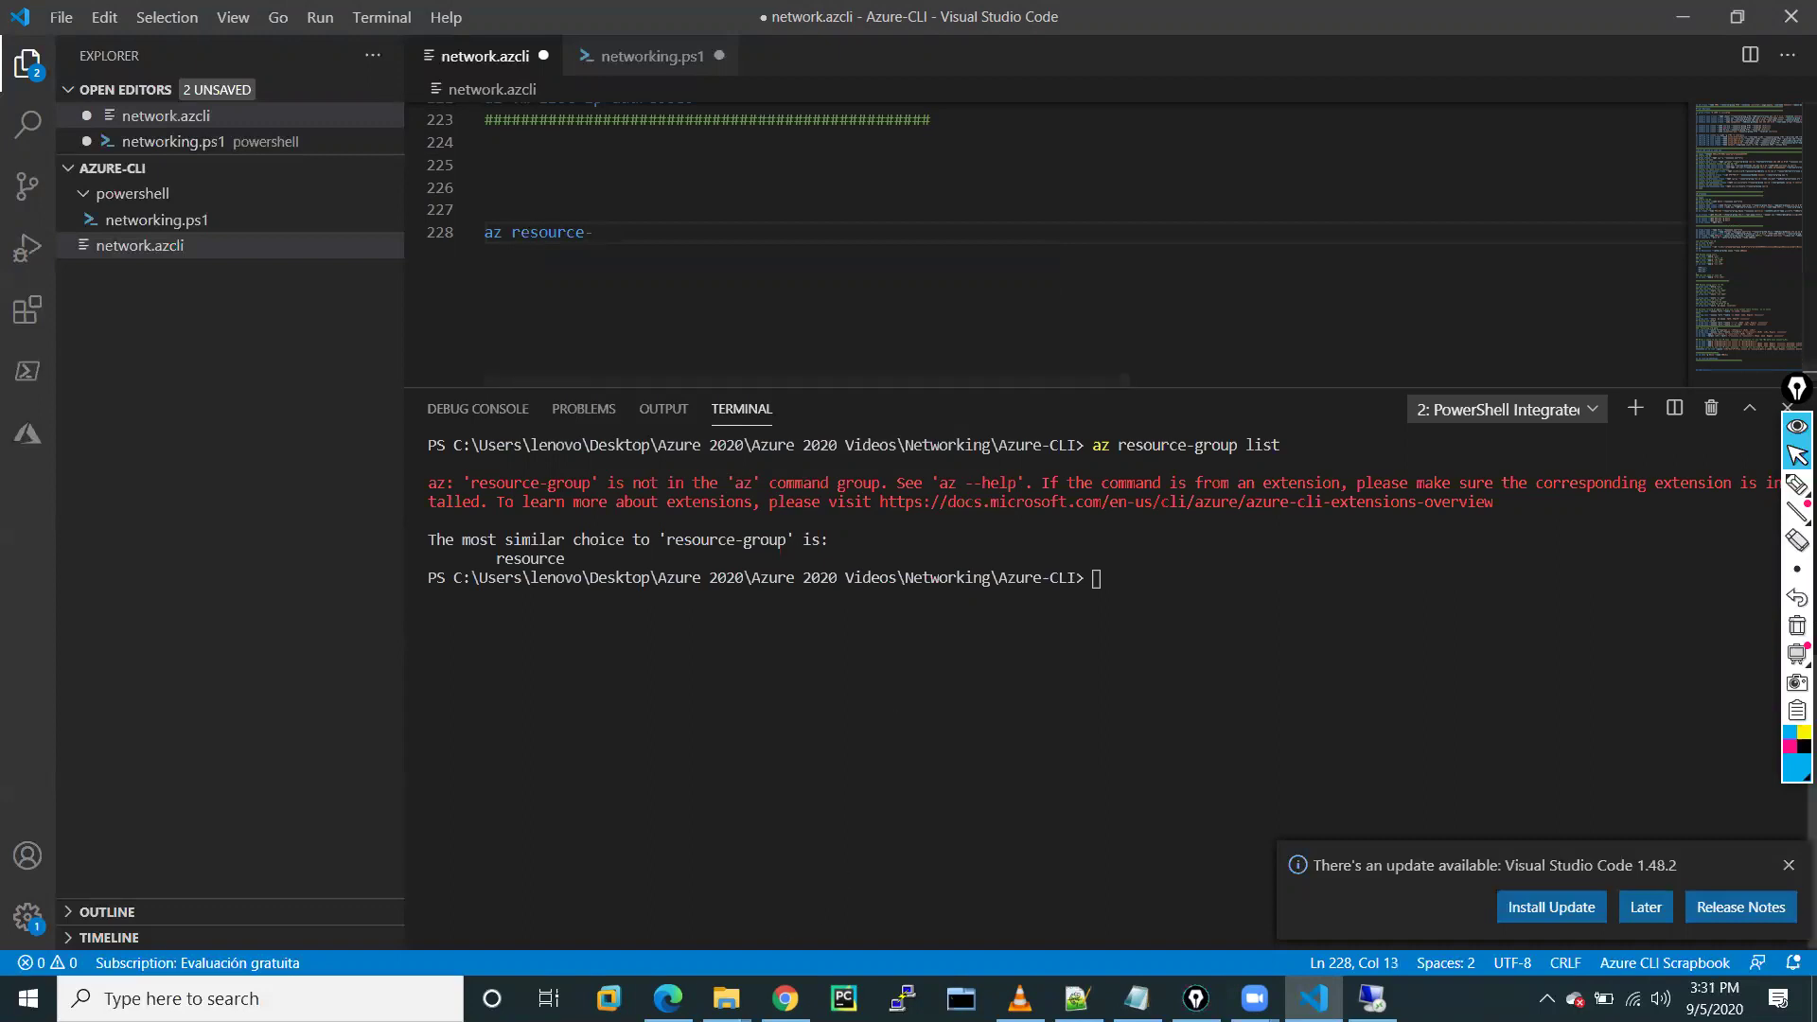
Read the az network vnet list reference and examples in Docs, then return to VS Code
click(785, 998)
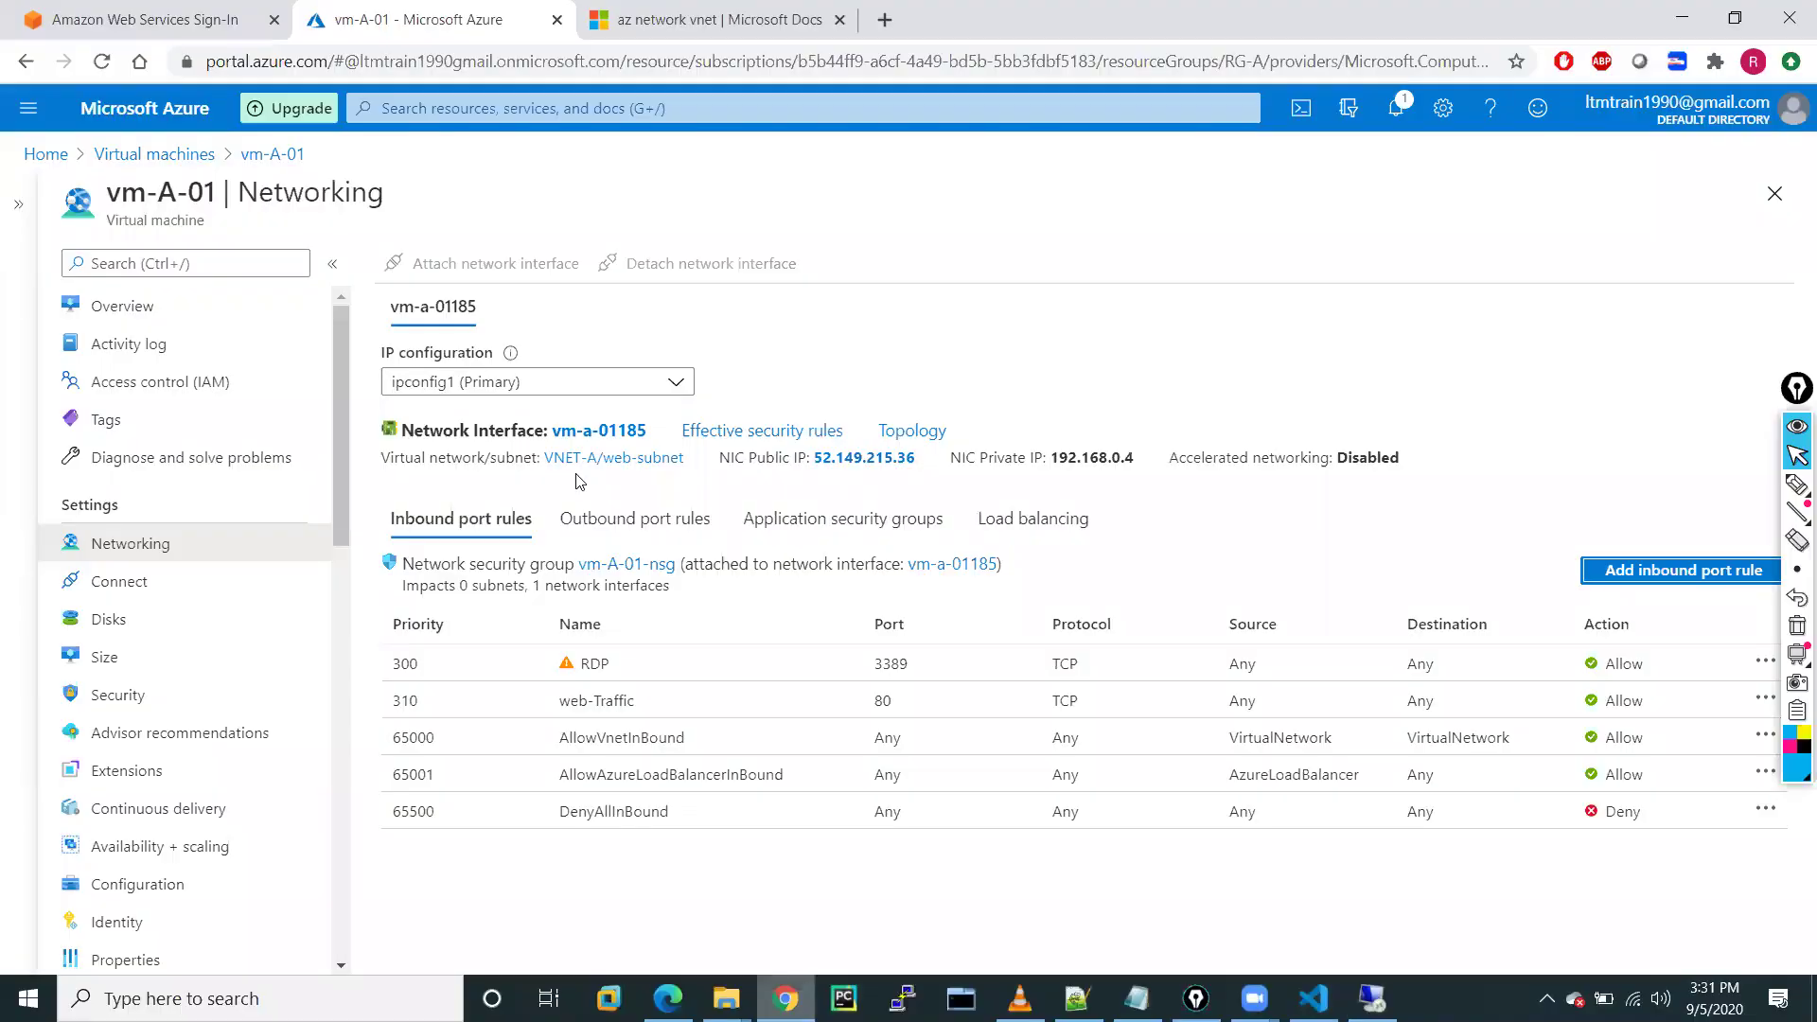
click(678, 24)
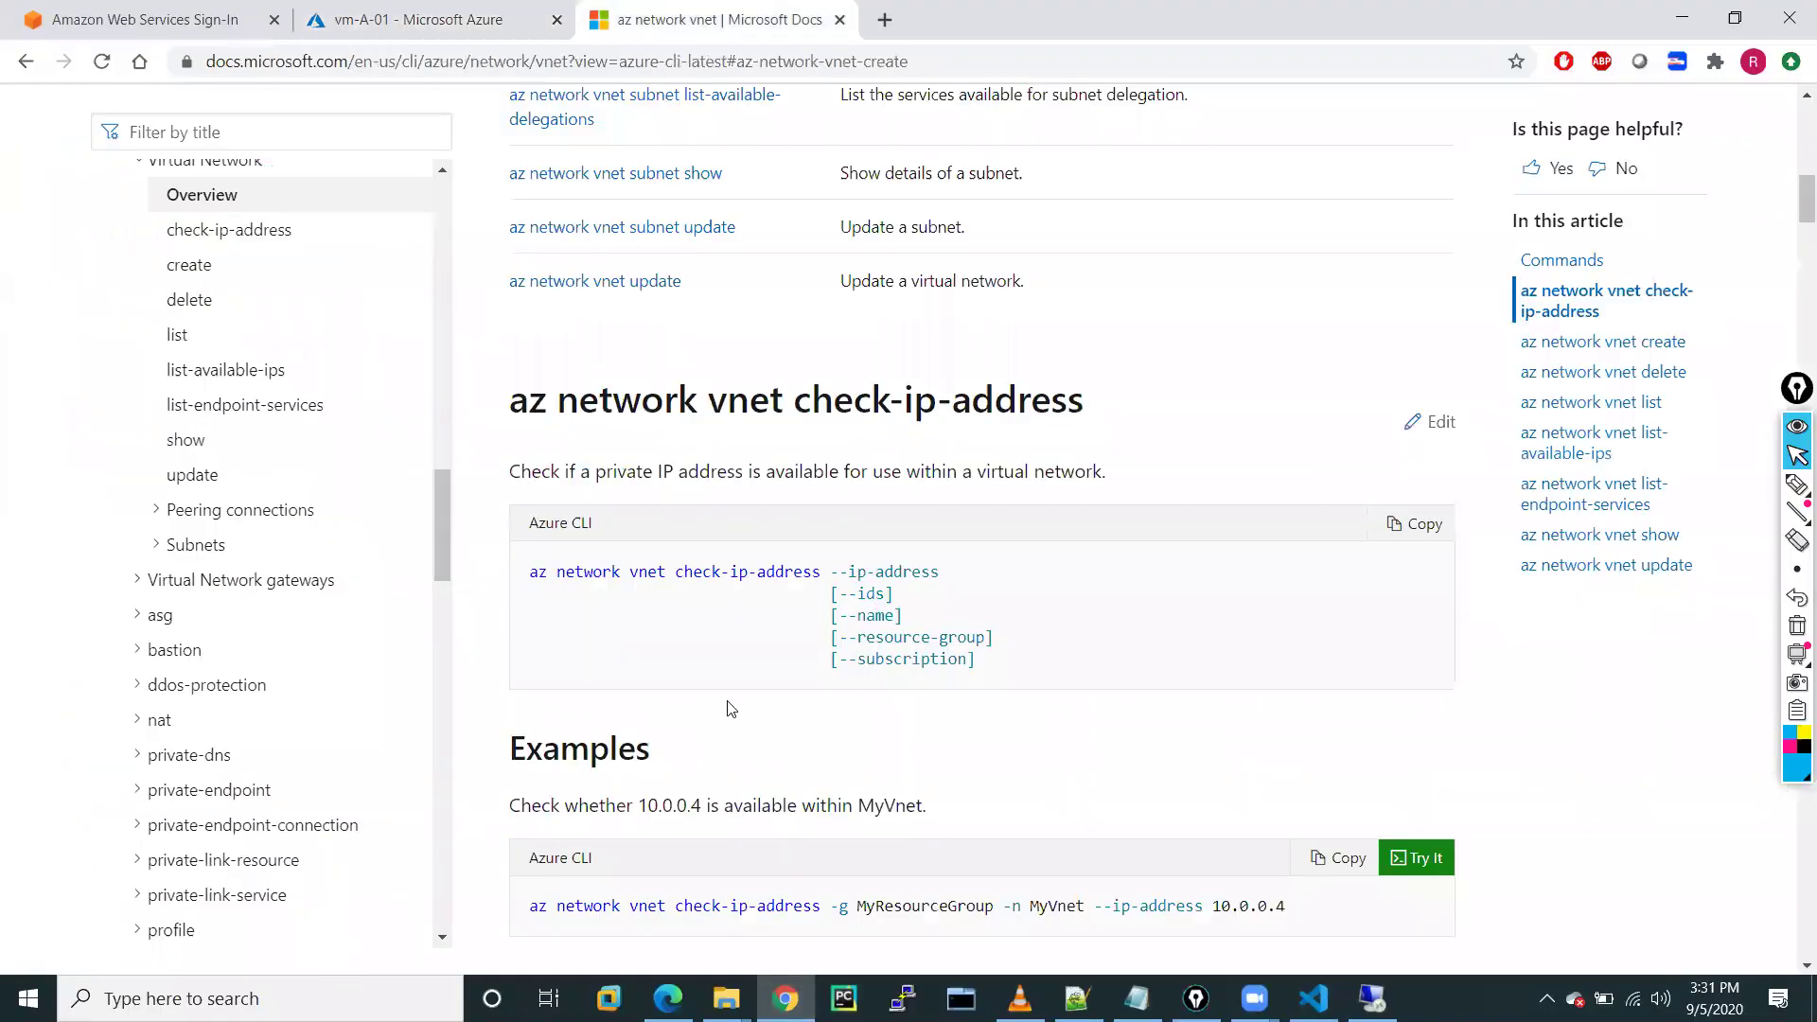
scroll(730, 708, down, 1)
scroll(729, 708, down, 2)
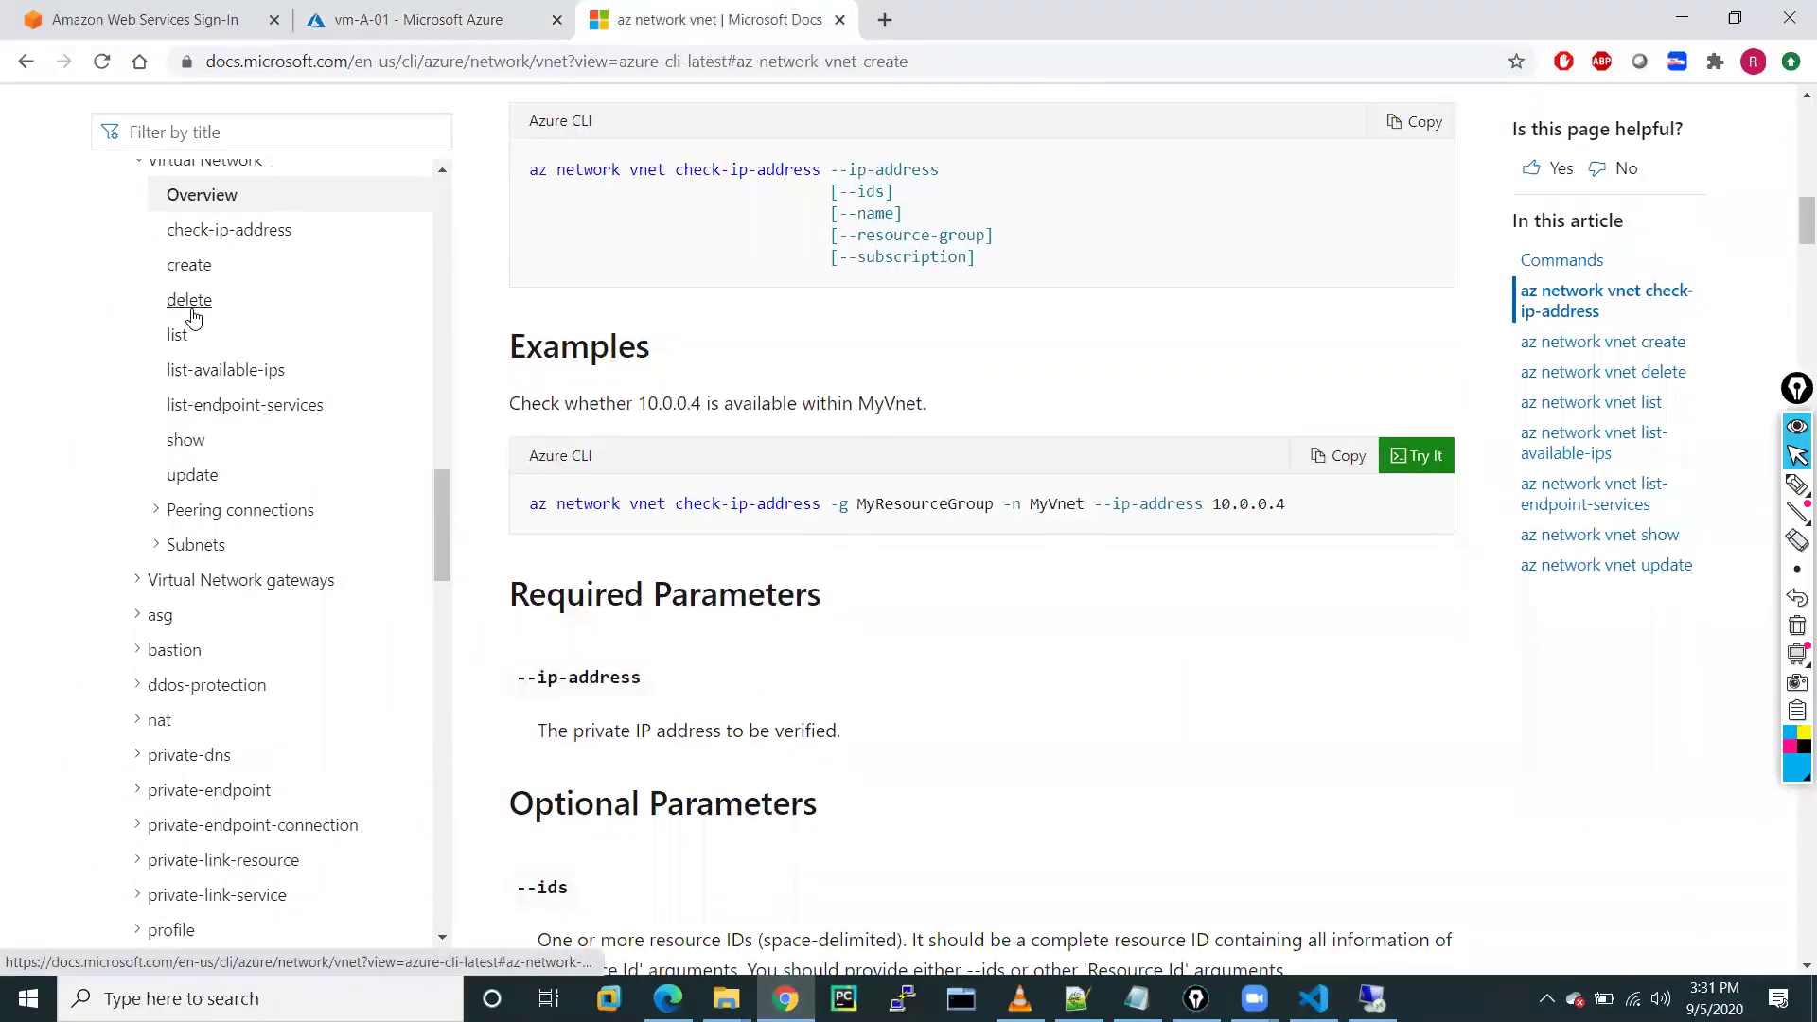
click(178, 338)
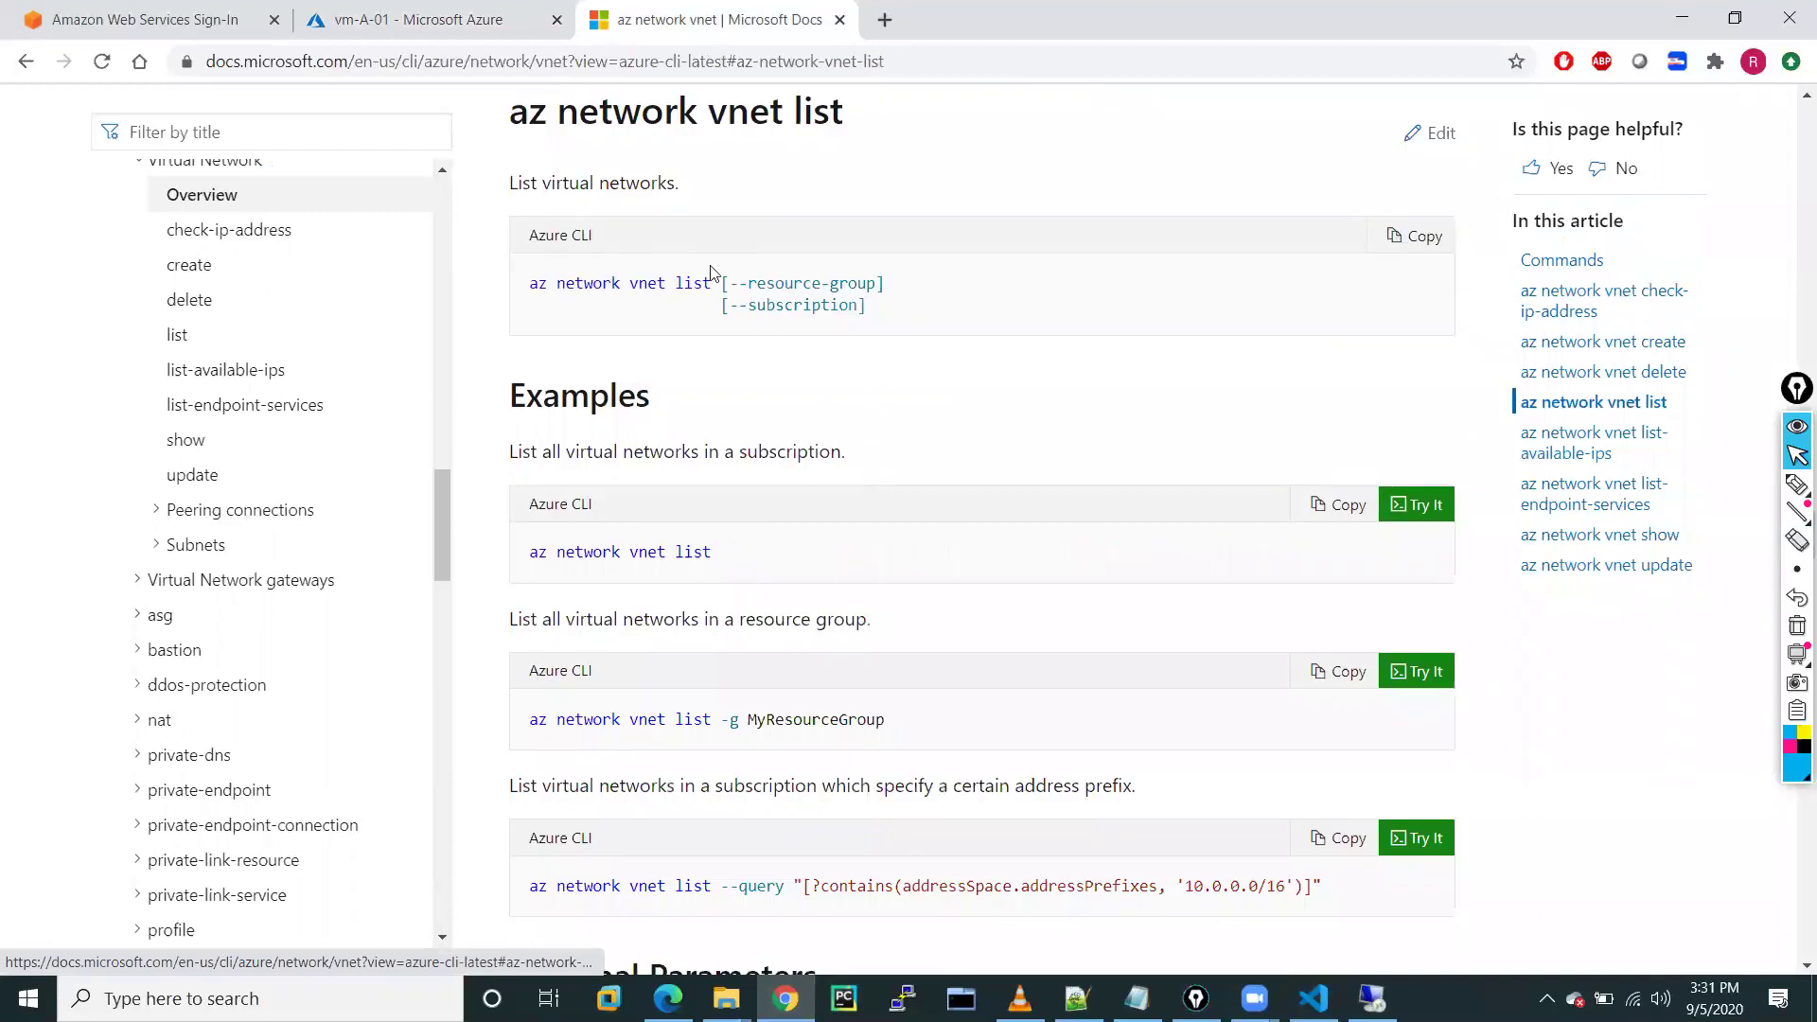
click(577, 309)
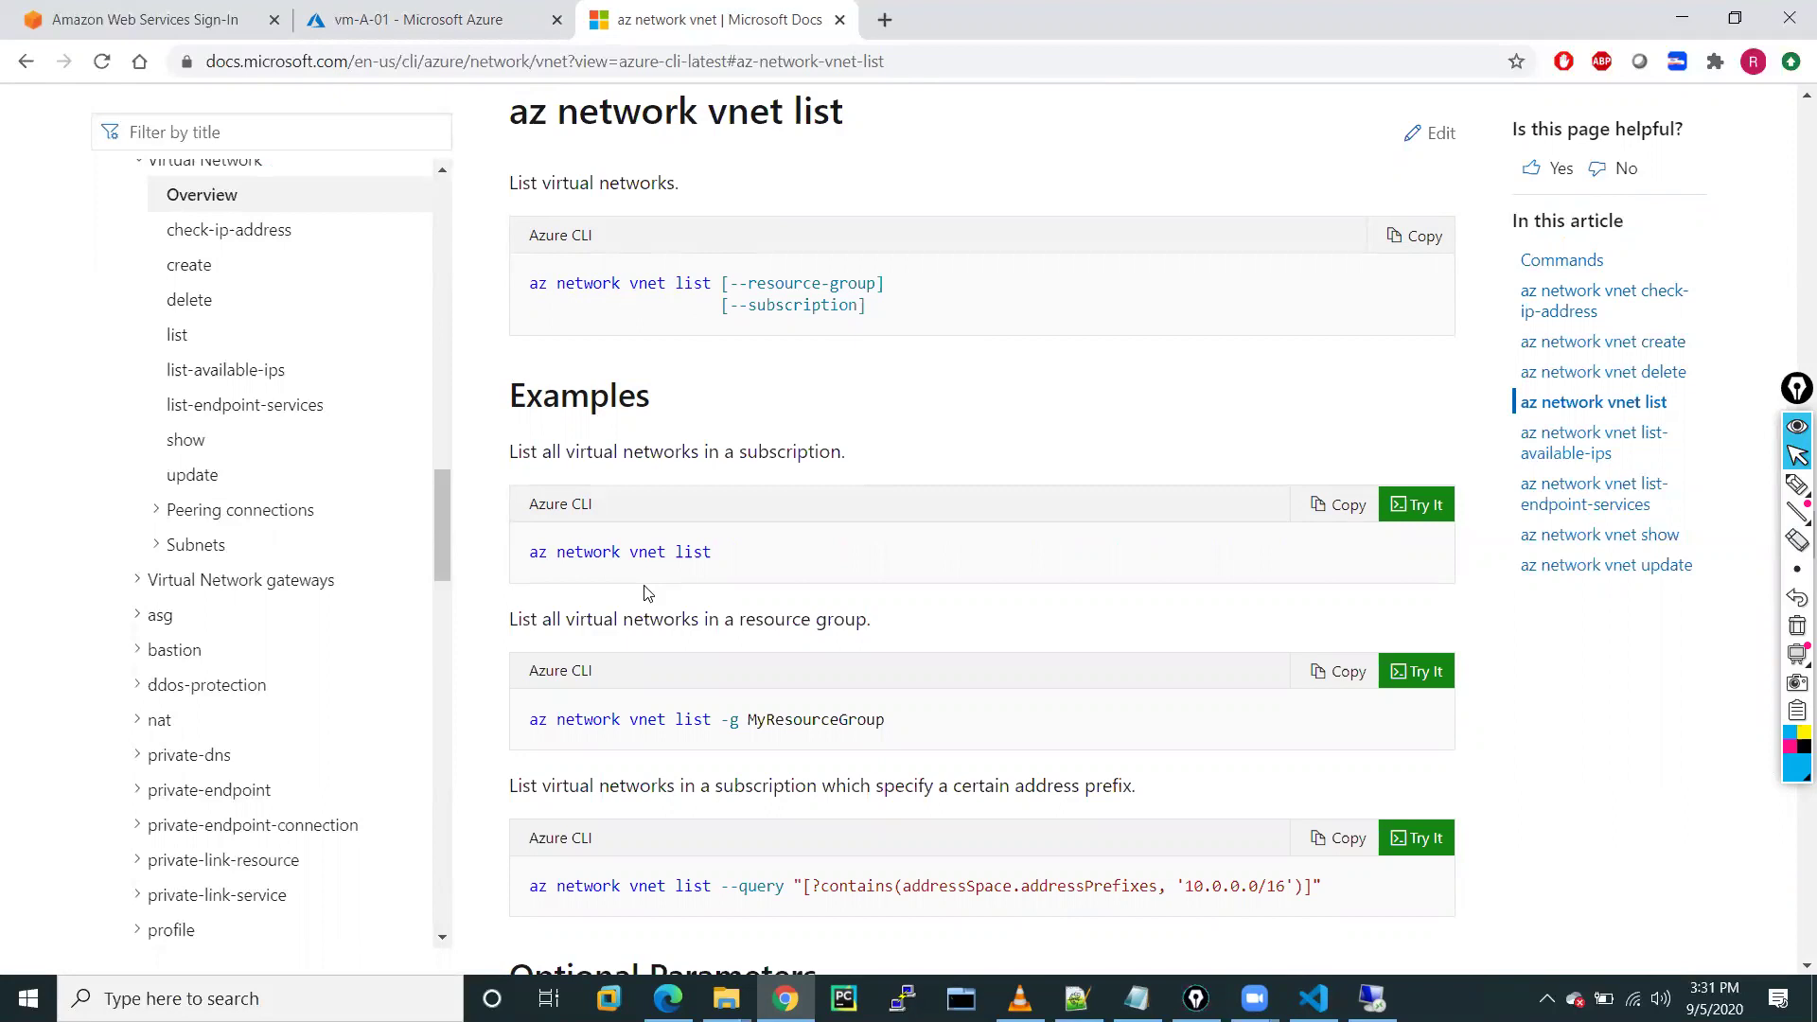
scroll(580, 670, up, 1)
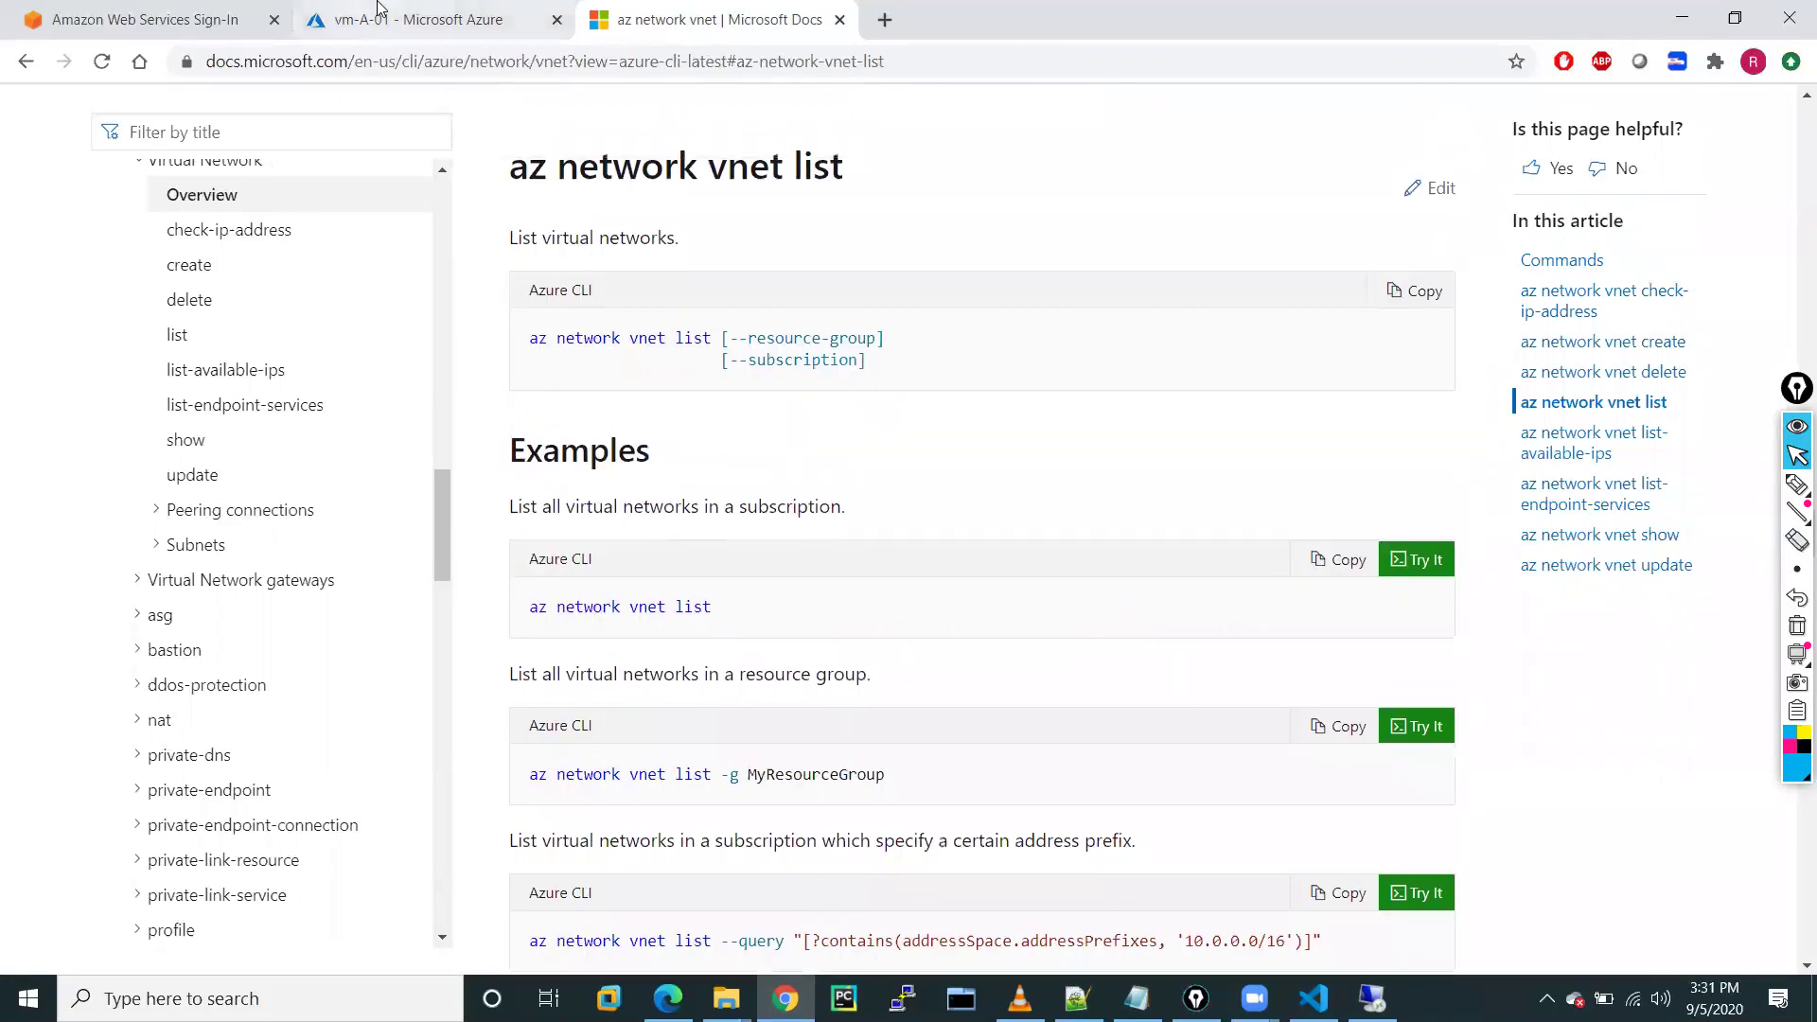
mouse_move(1254, 998)
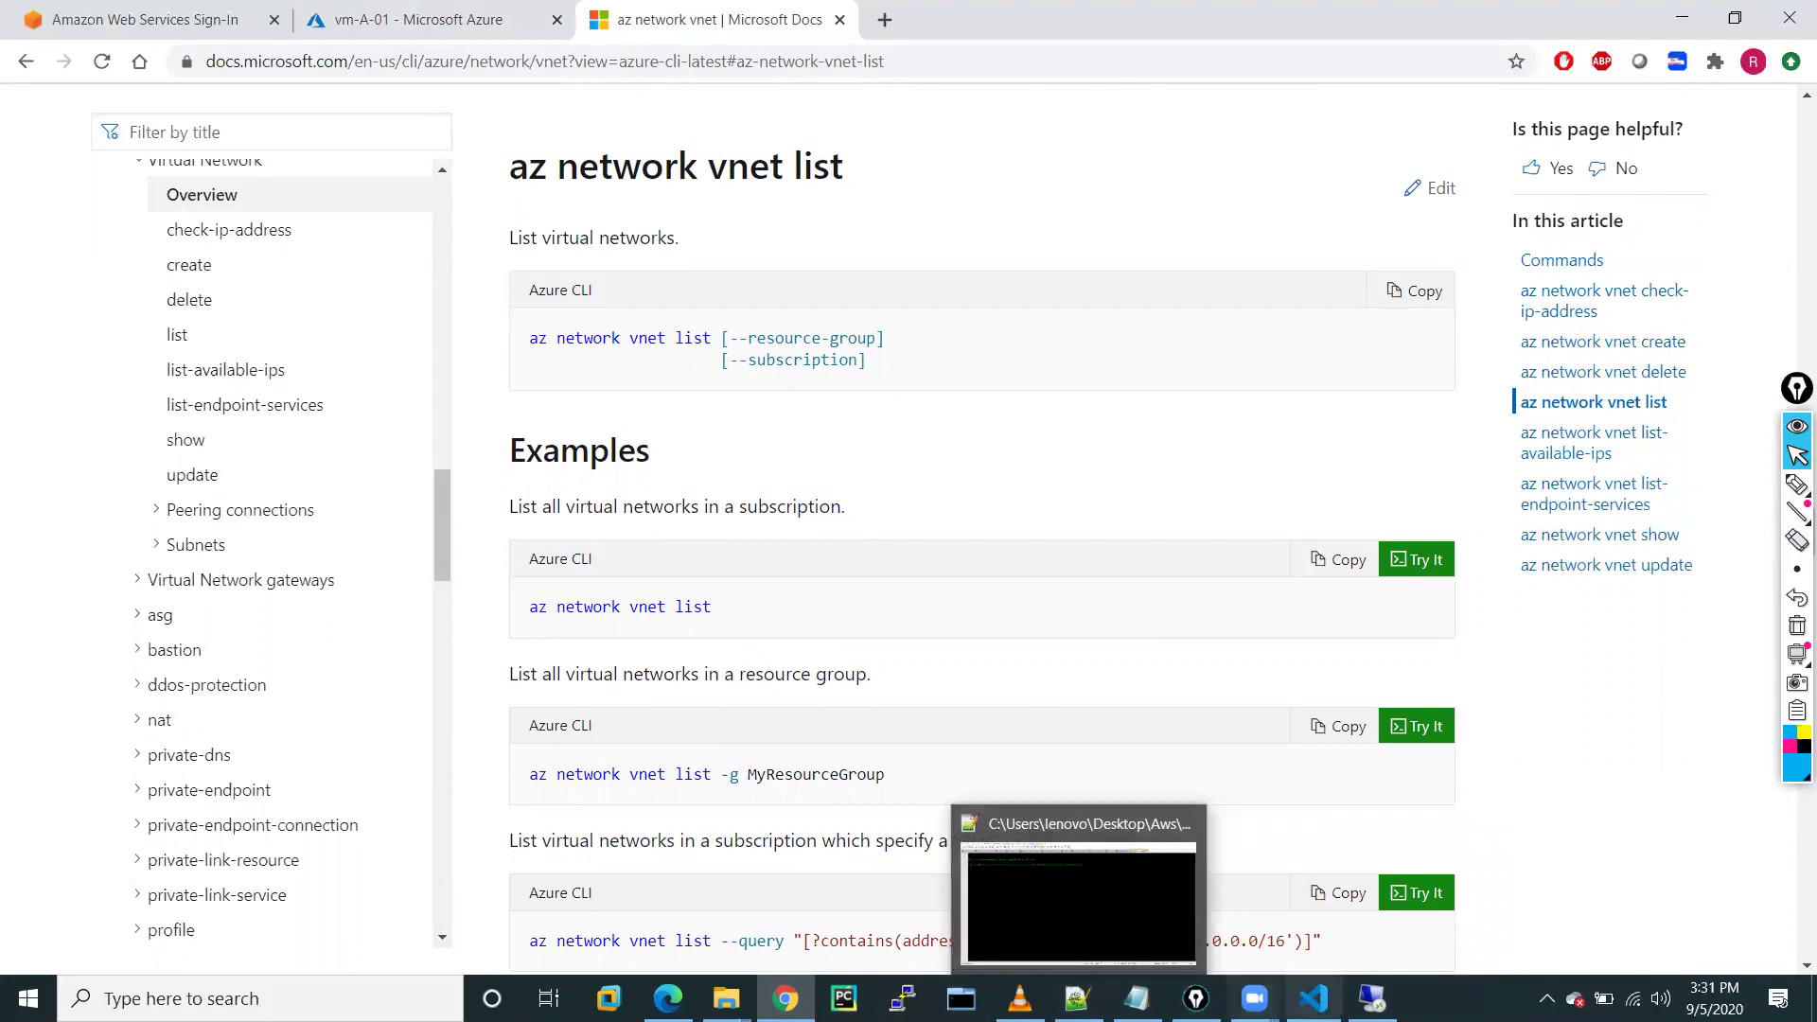
click(1314, 999)
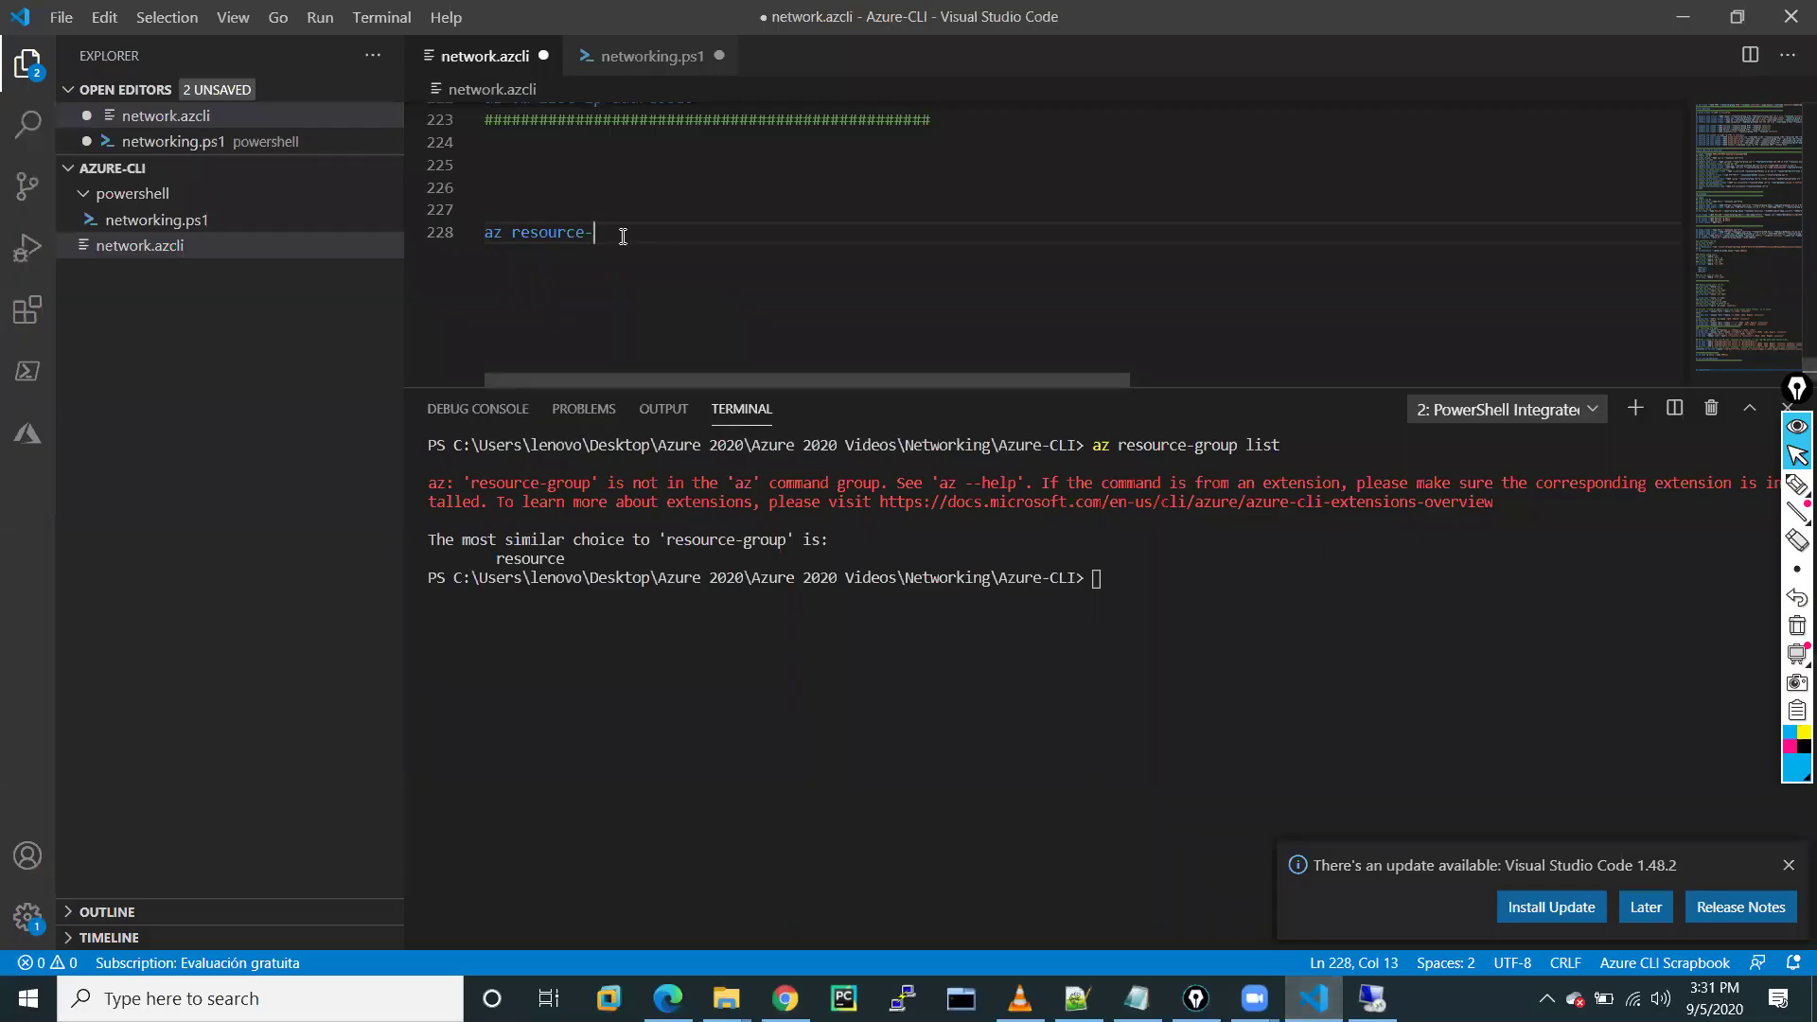
Rewrite line 228 as 'az network vnet list' and run it in the terminal to show VNET-A's subnets
key(BackSpace)
key(BackSpace)
key(BackSpace)
key(BackSpace)
key(BackSpace)
key(BackSpace)
key(BackSpace)
key(BackSpace)
text(network vnet list)
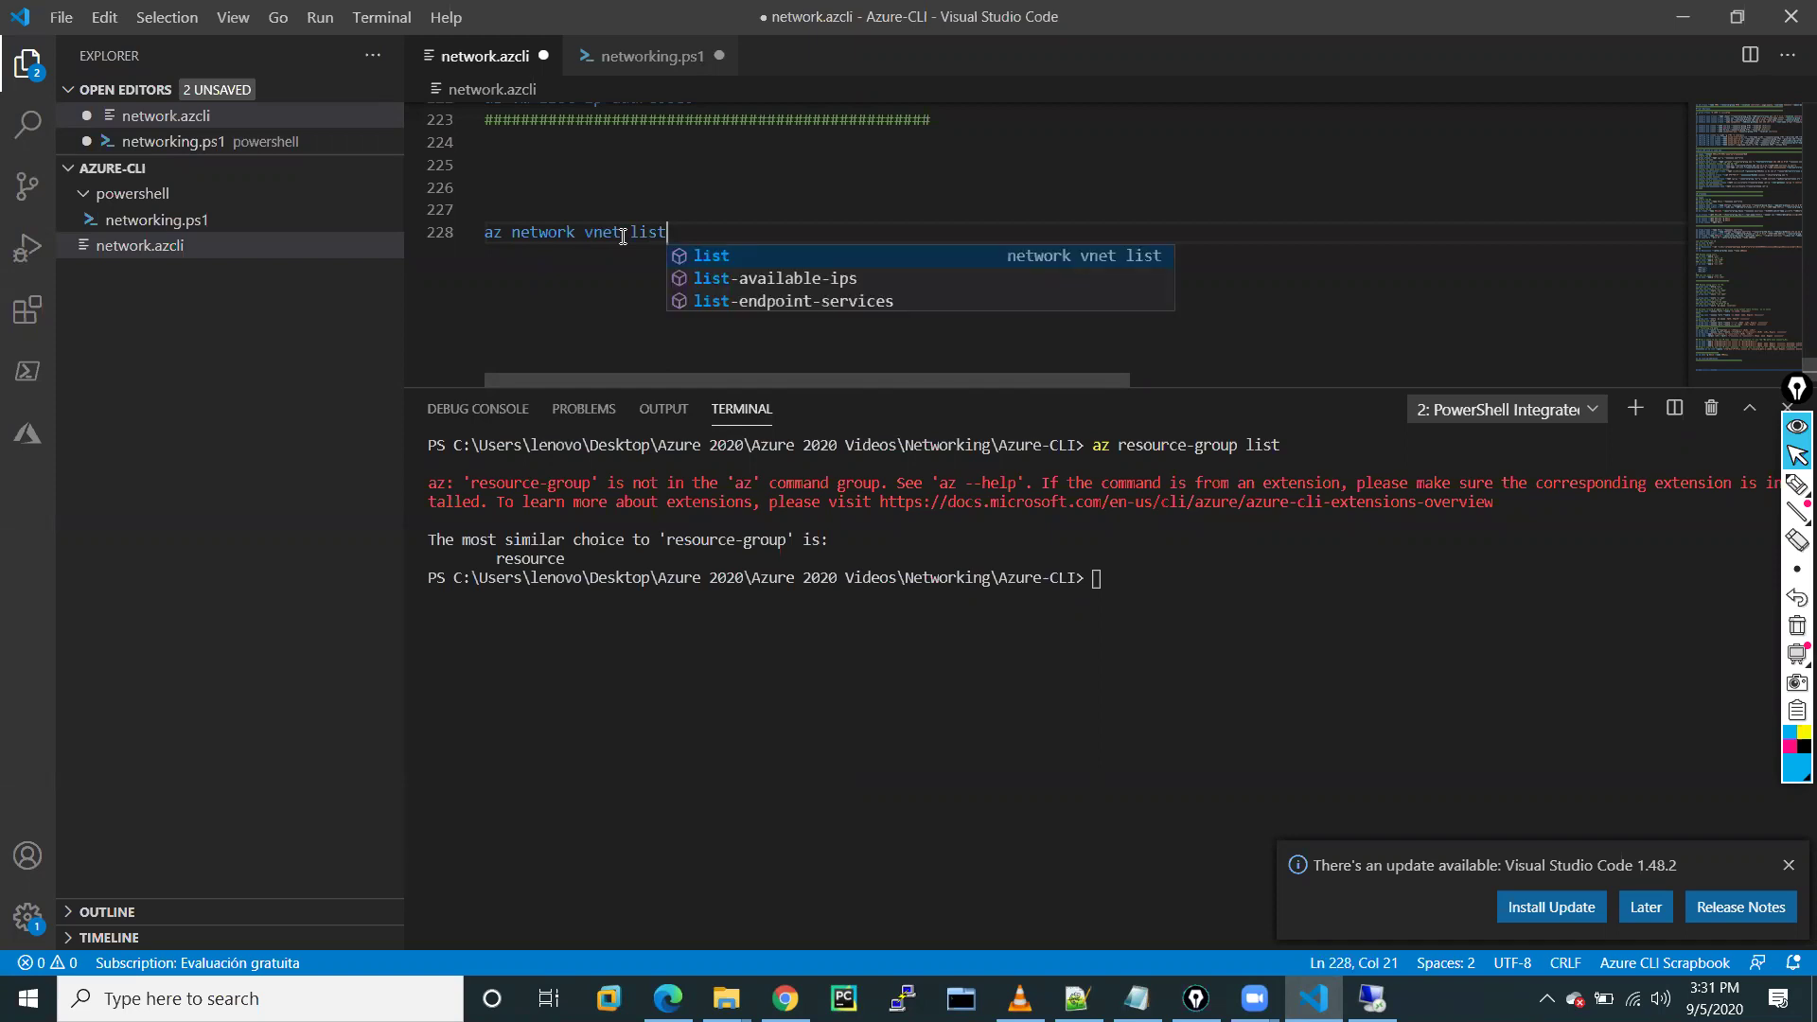
click(698, 261)
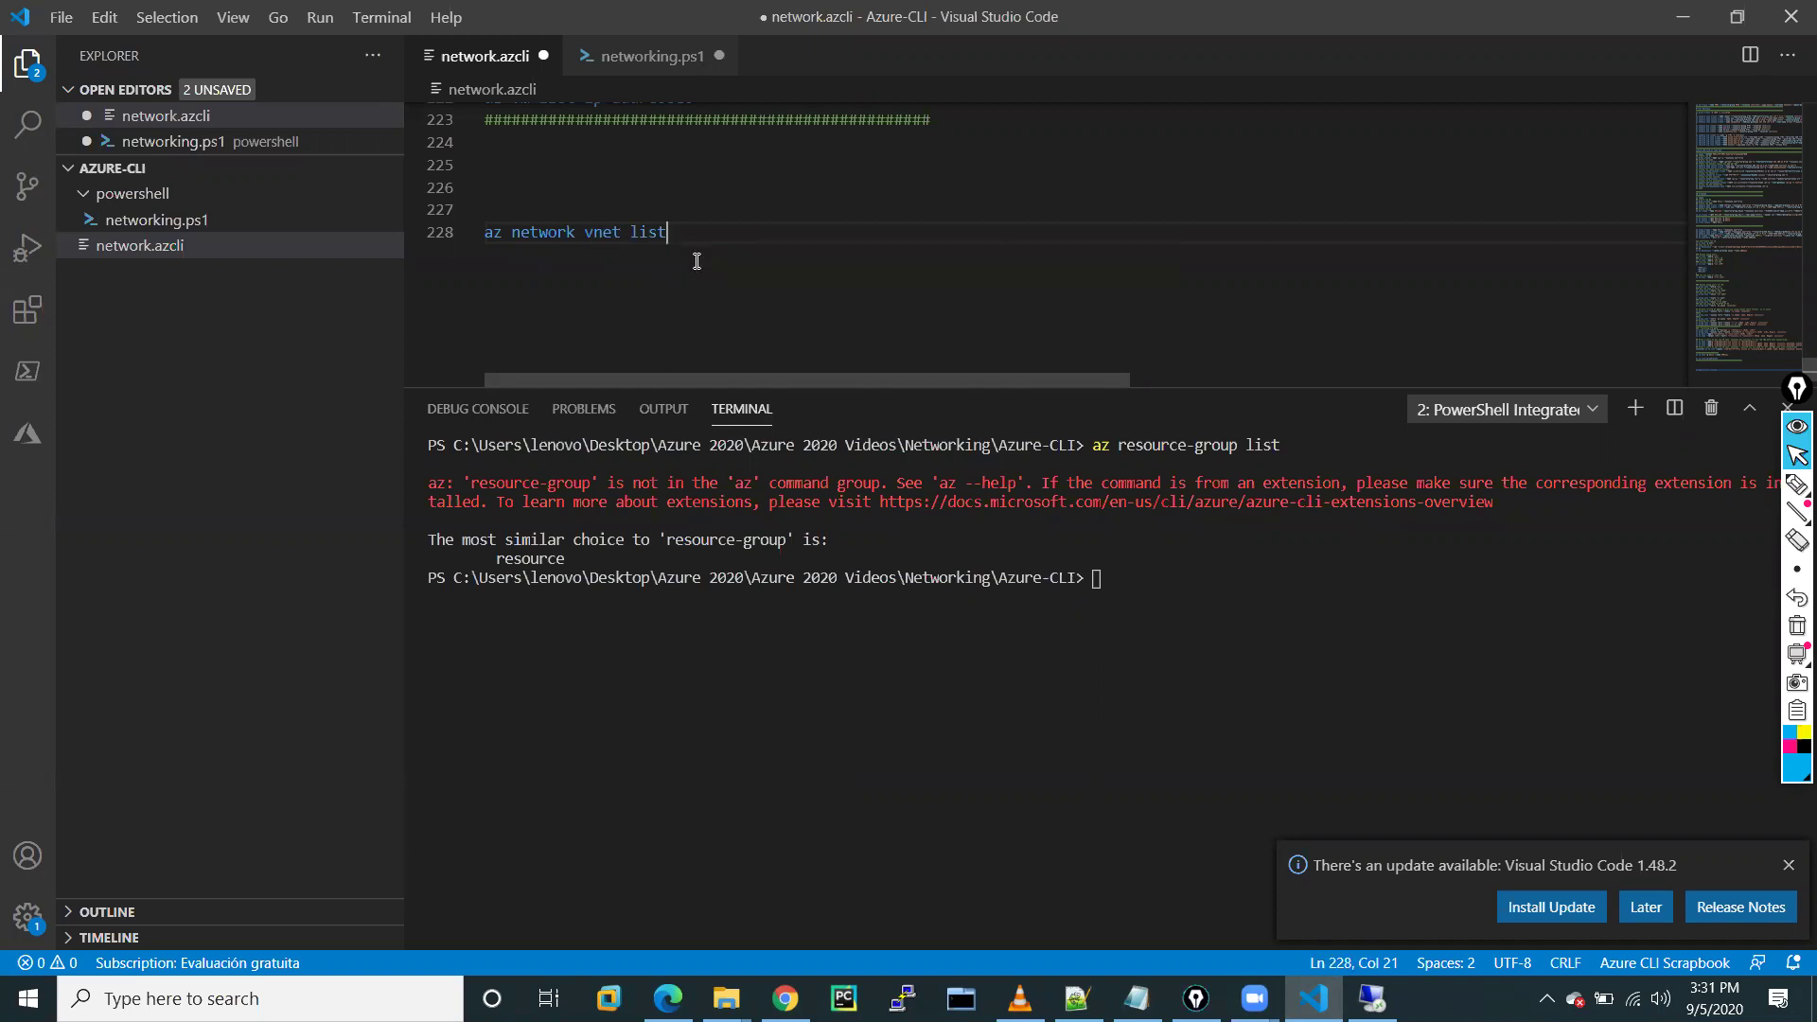
drag(669, 232, 484, 242)
right_click(553, 235)
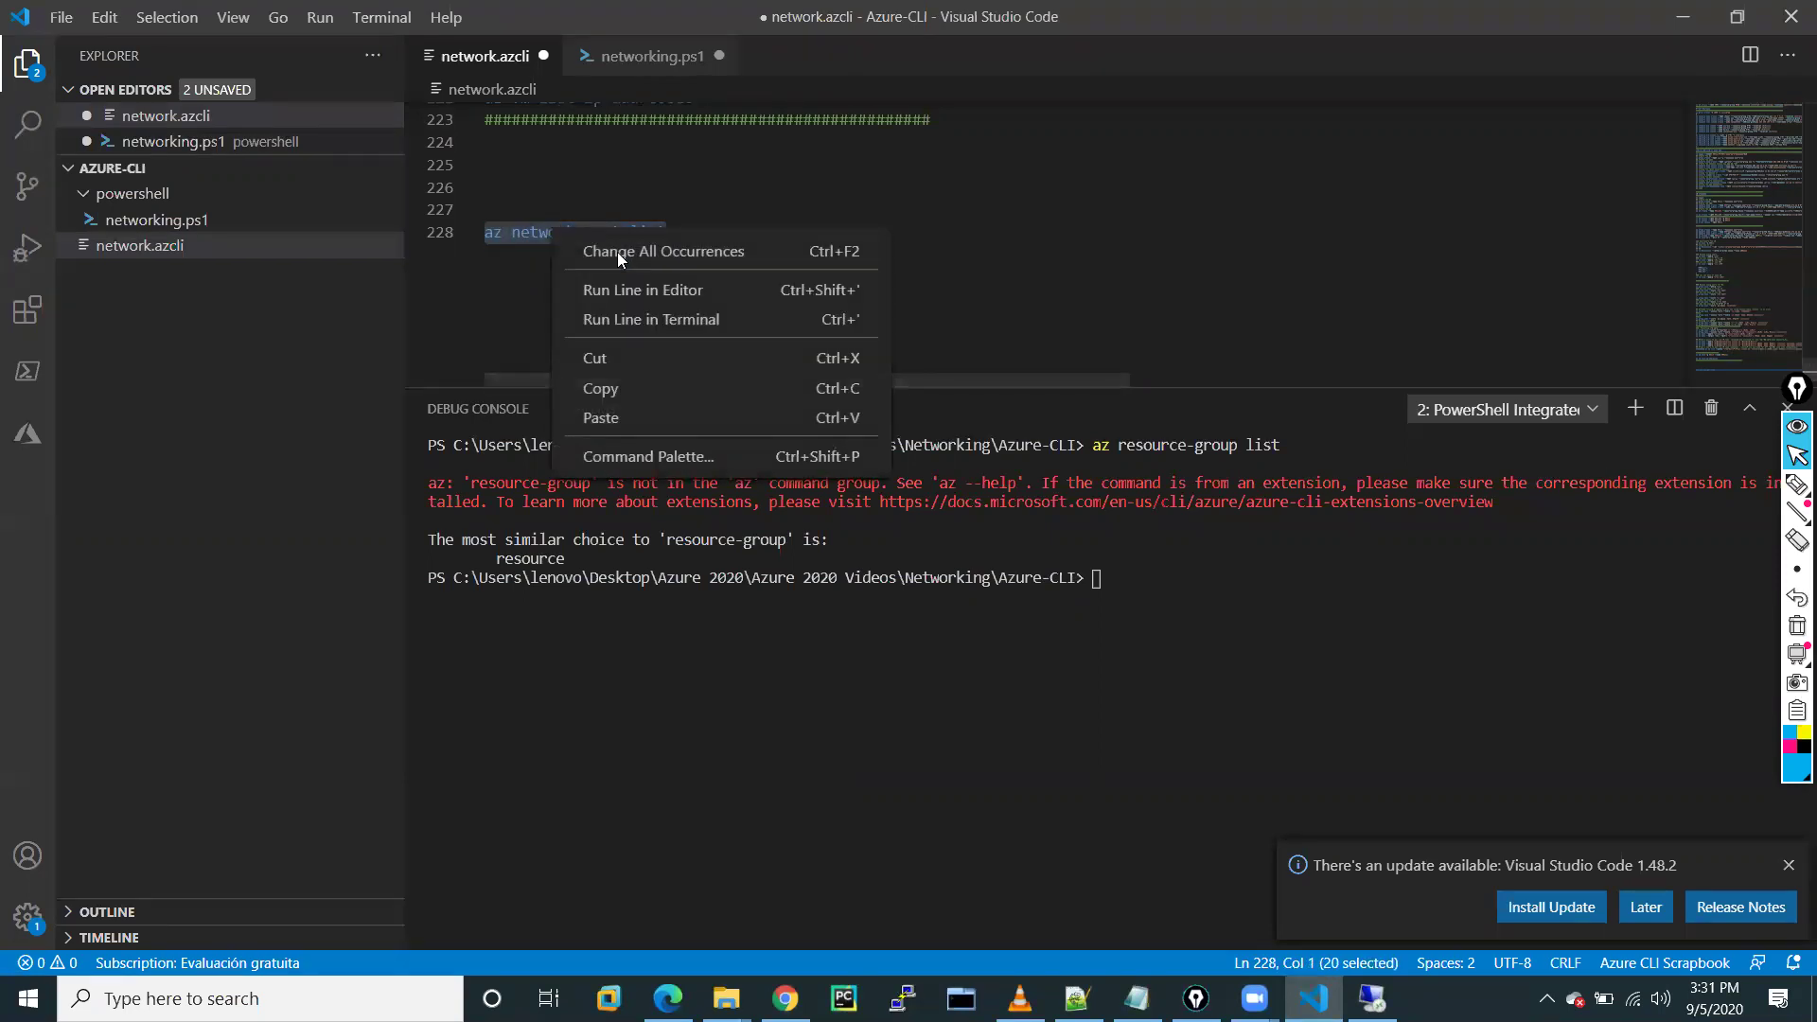
click(644, 320)
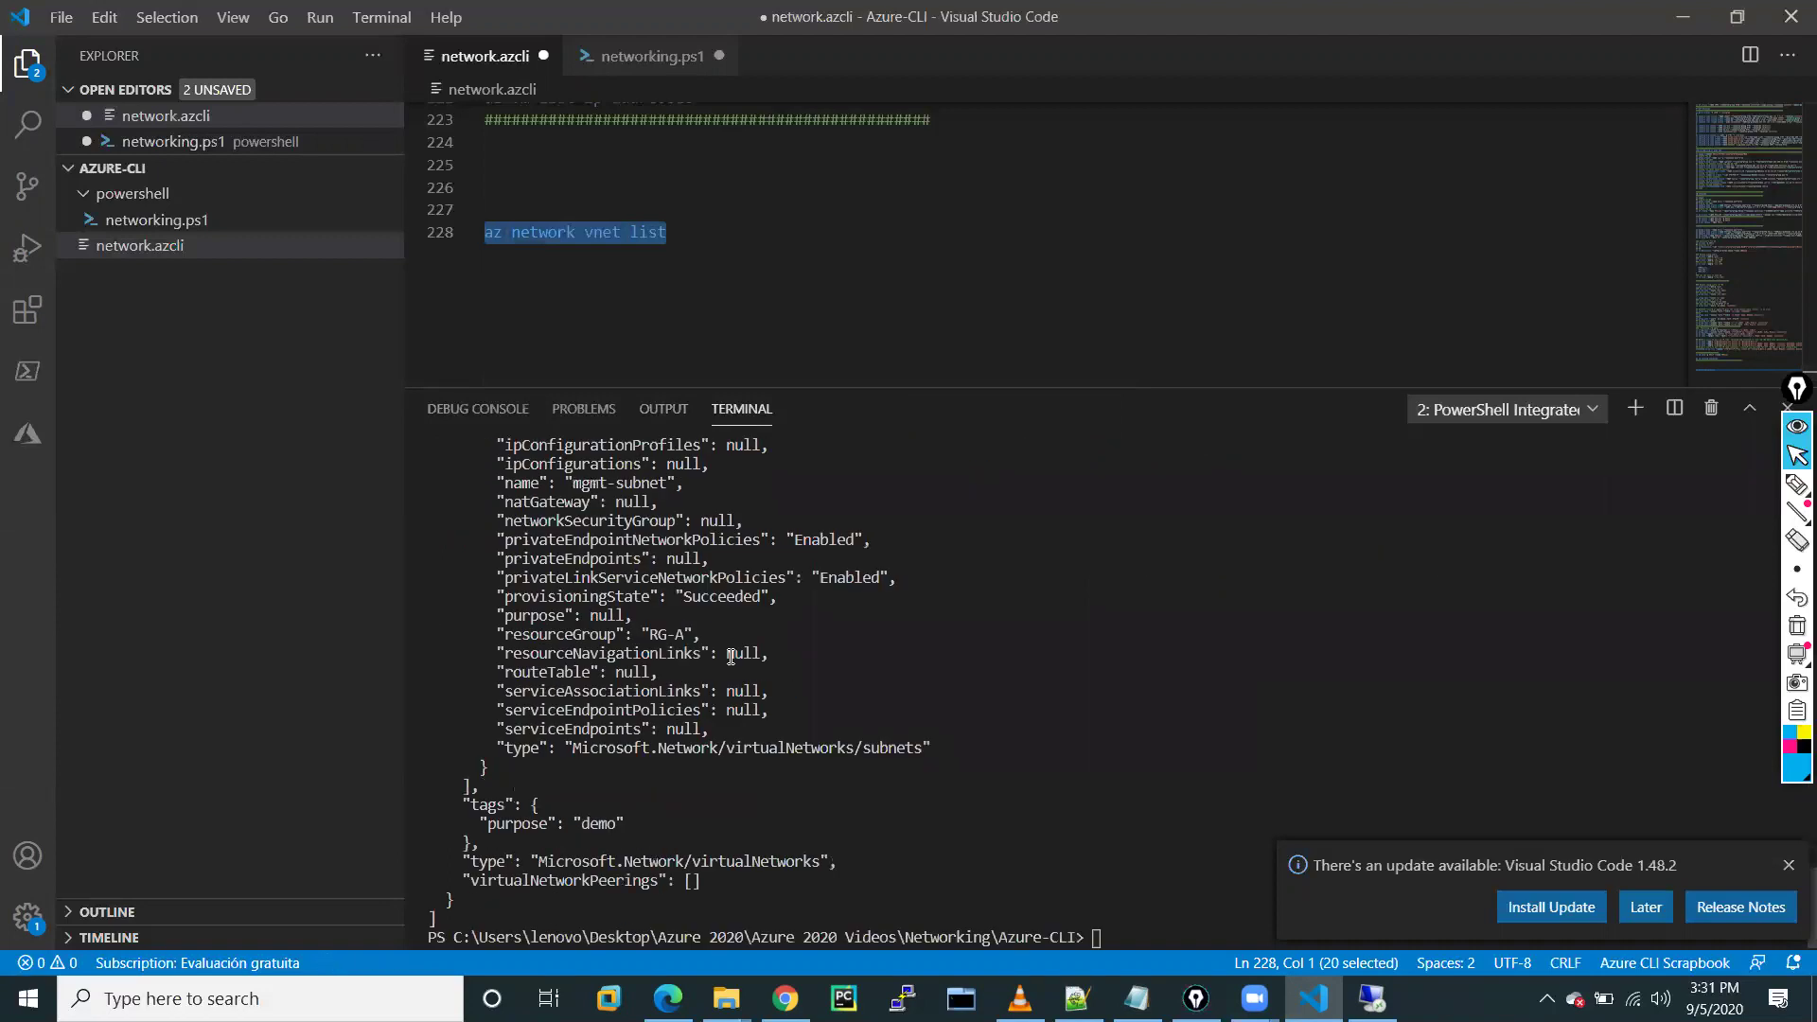
scroll(731, 656, up, 4)
scroll(731, 656, up, 9)
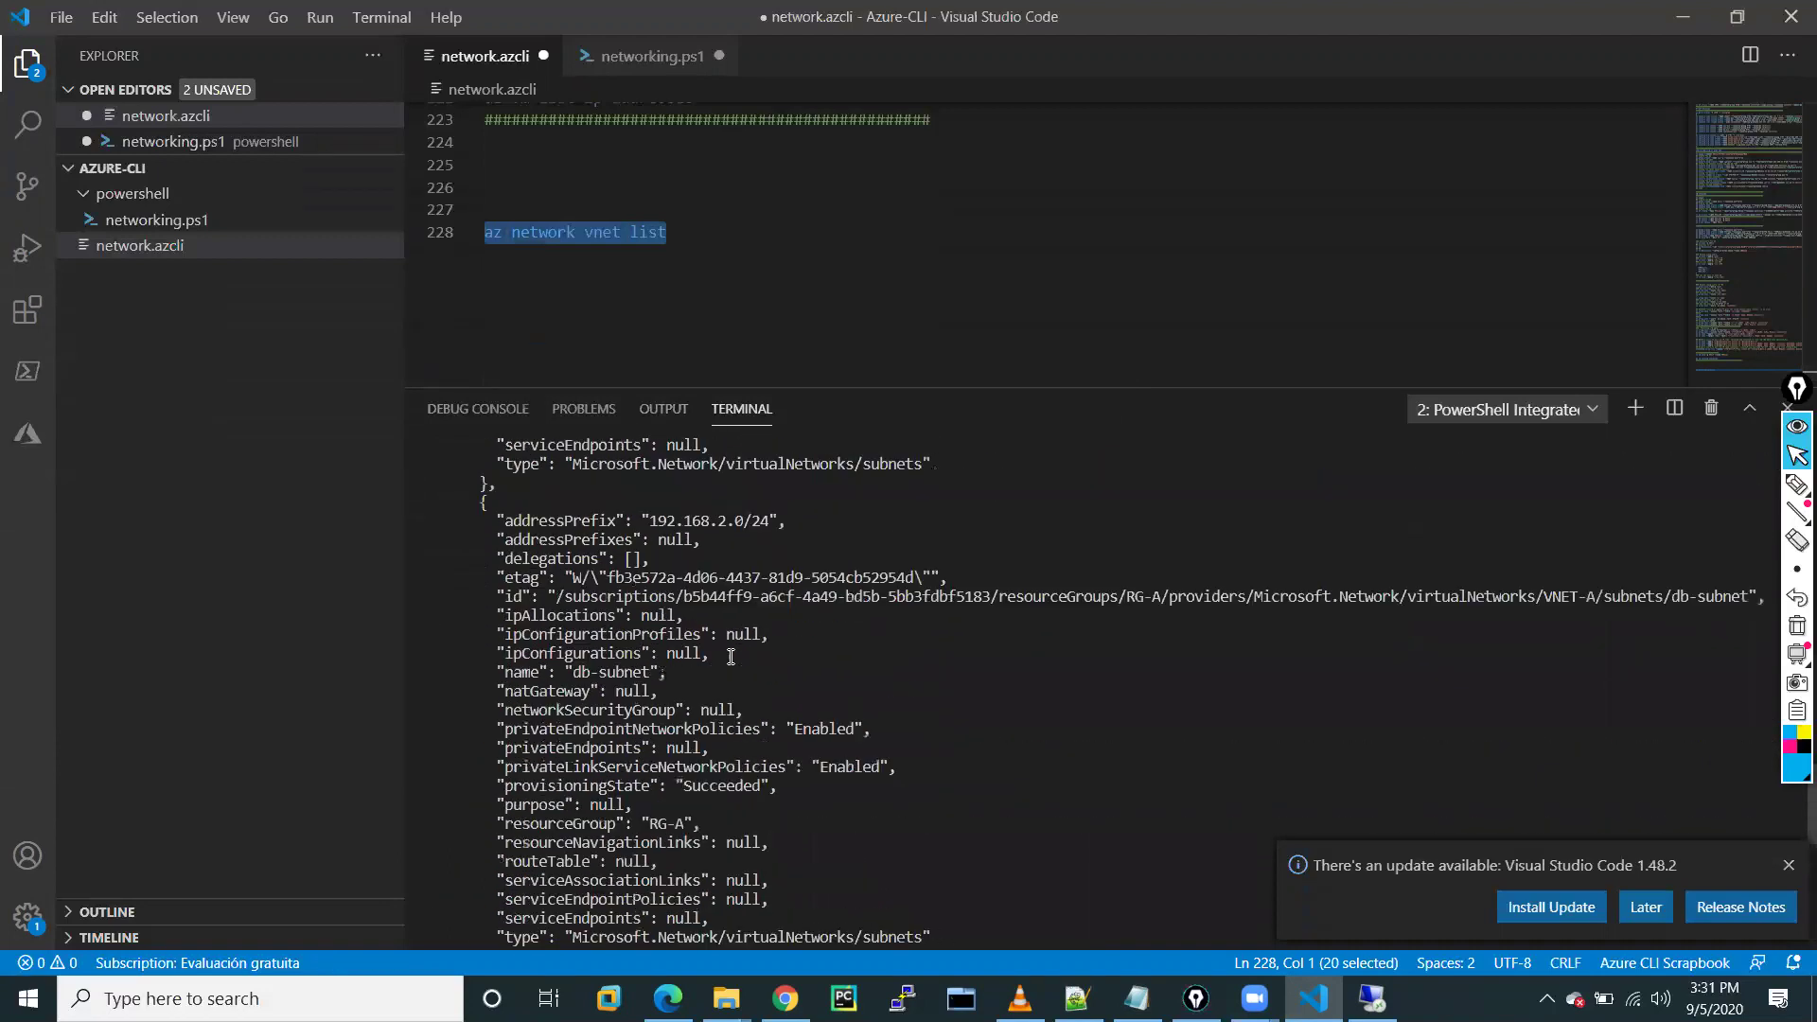
scroll(730, 655, down, 11)
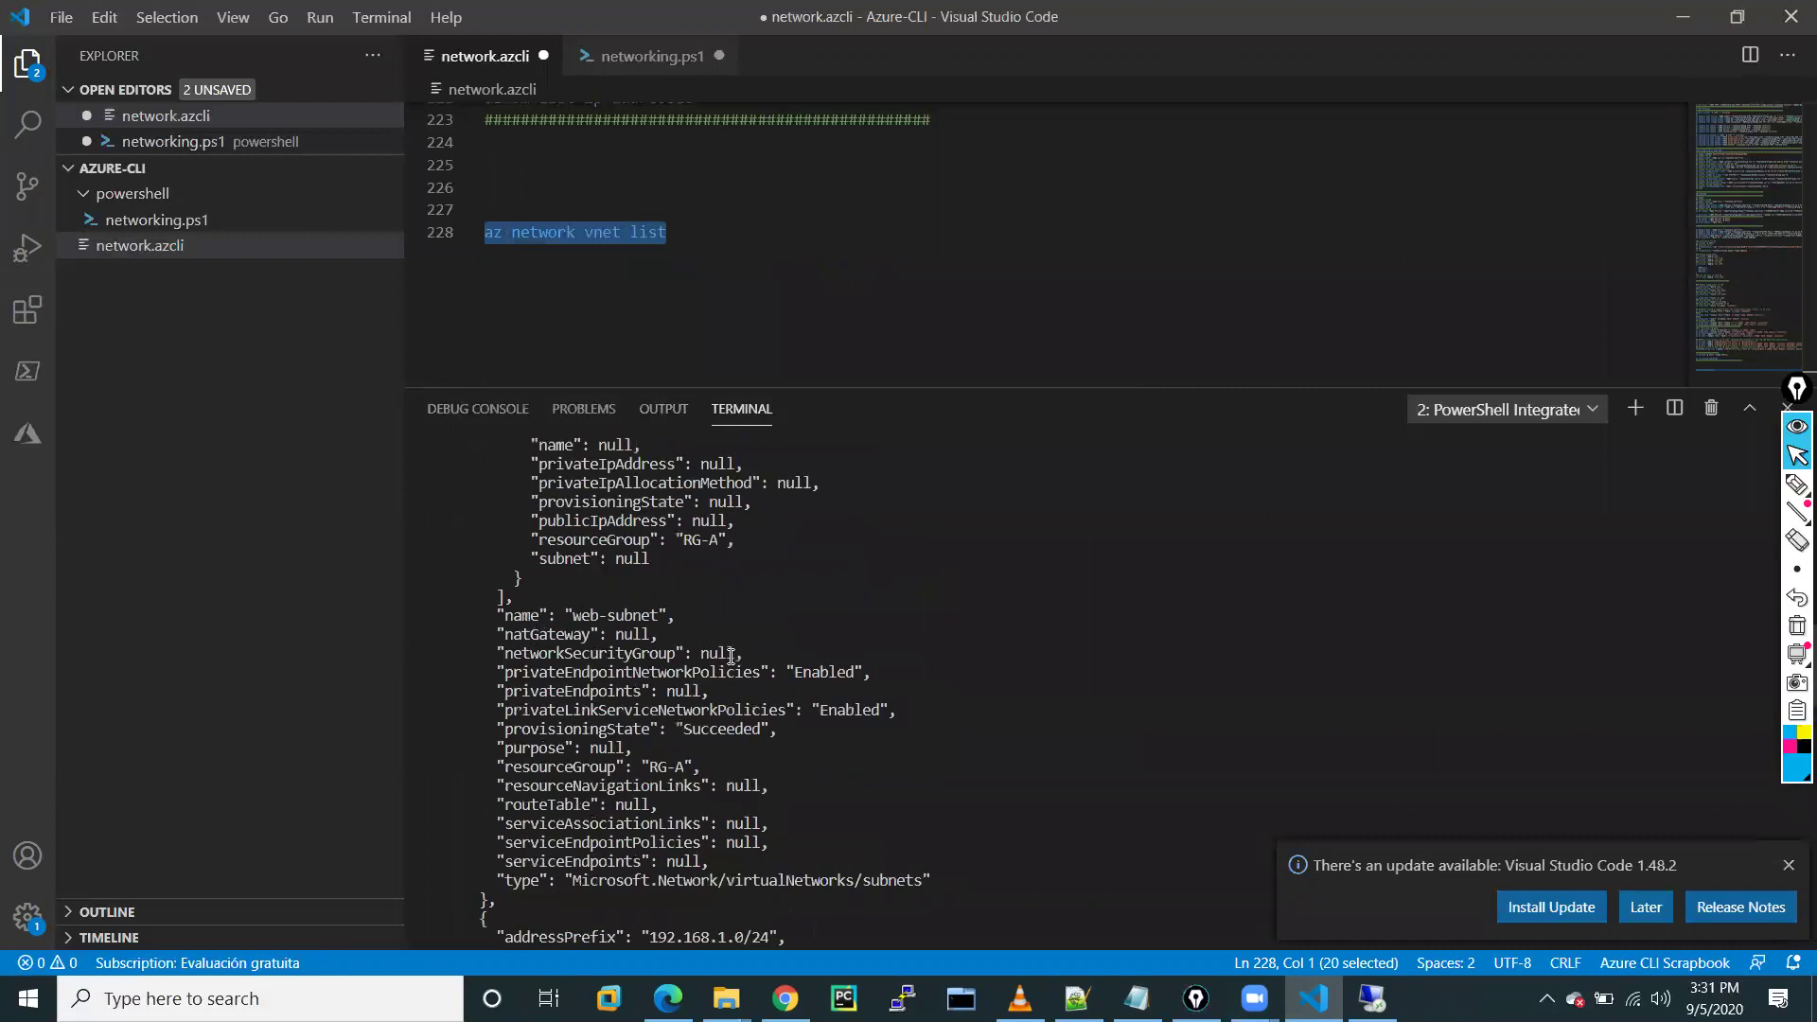
scroll(731, 655, up, 10)
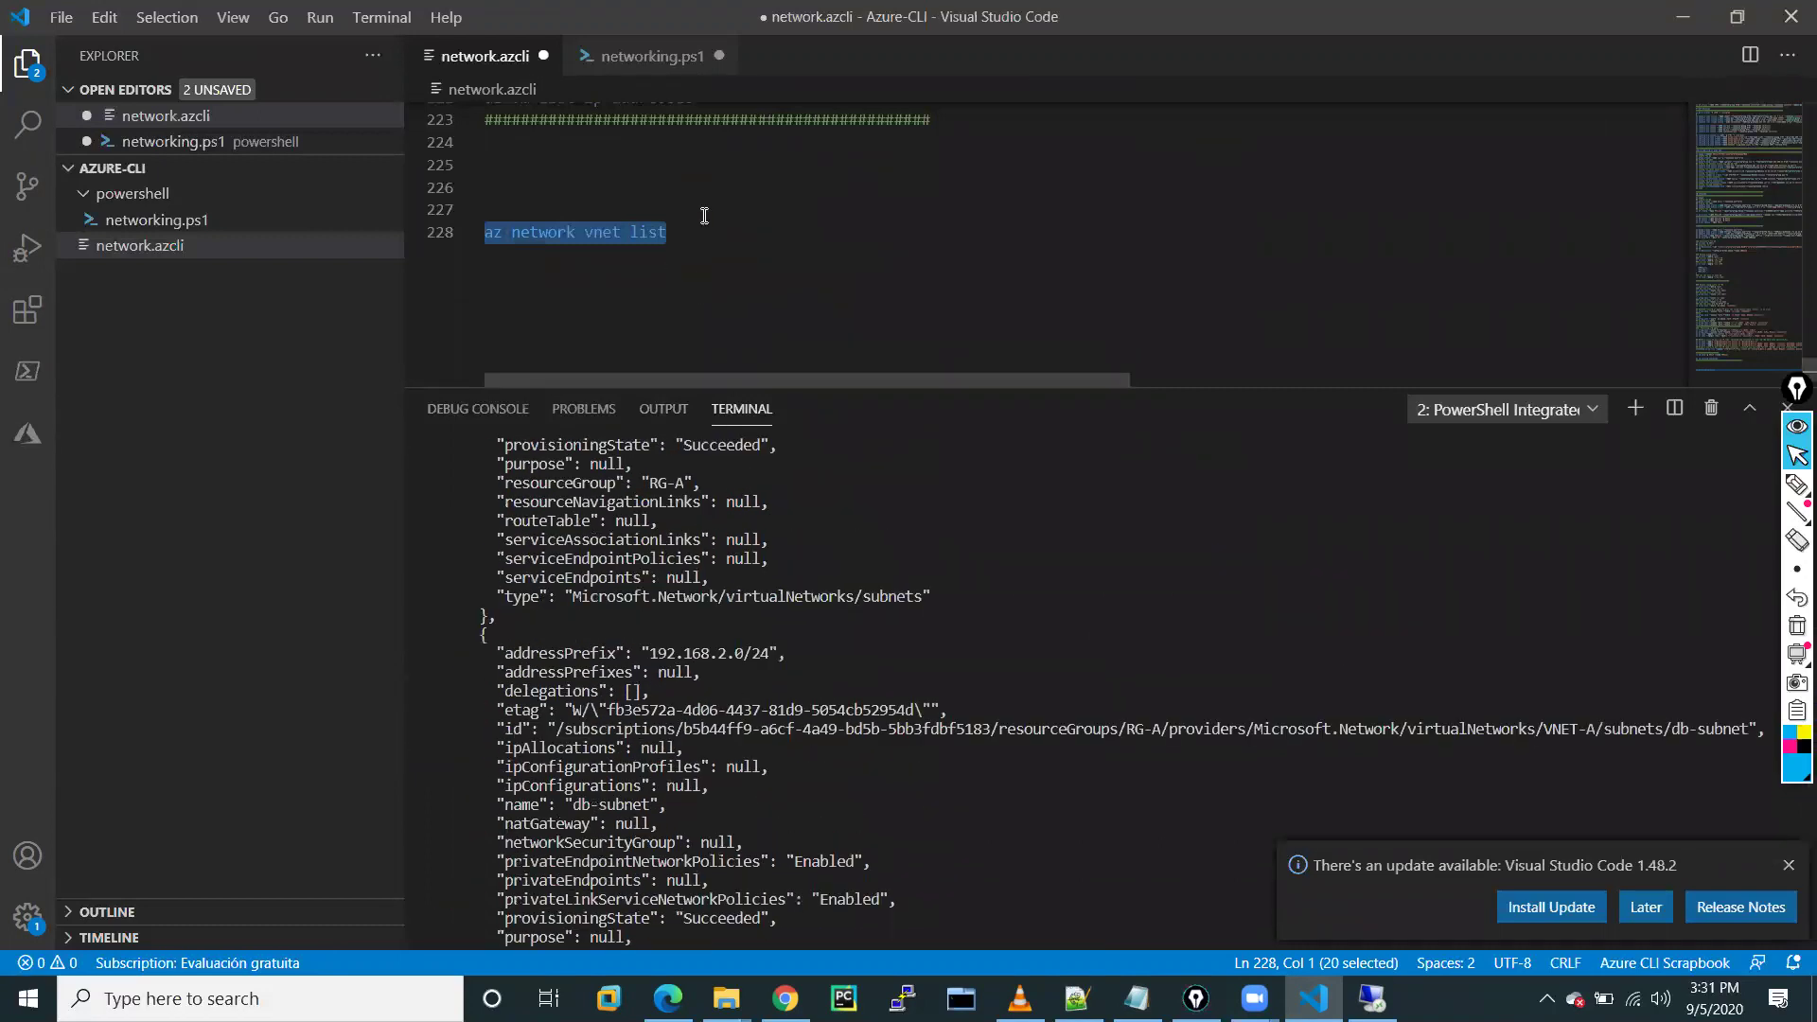
Clear the command on line 228 and begin a fresh az command
click(704, 216)
click(717, 246)
key(BackSpace)
key(BackSpace)
key(BackSpace)
key(BackSpace)
key(BackSpace)
key(BackSpace)
key(BackSpace)
key(BackSpace)
key(BackSpace)
key(BackSpace)
key(BackSpace)
key(BackSpace)
key(BackSpace)
key(BackSpace)
key(BackSpace)
key(BackSpace)
key(BackSpace)
key(BackSpace)
key(BackSpace)
text(az )
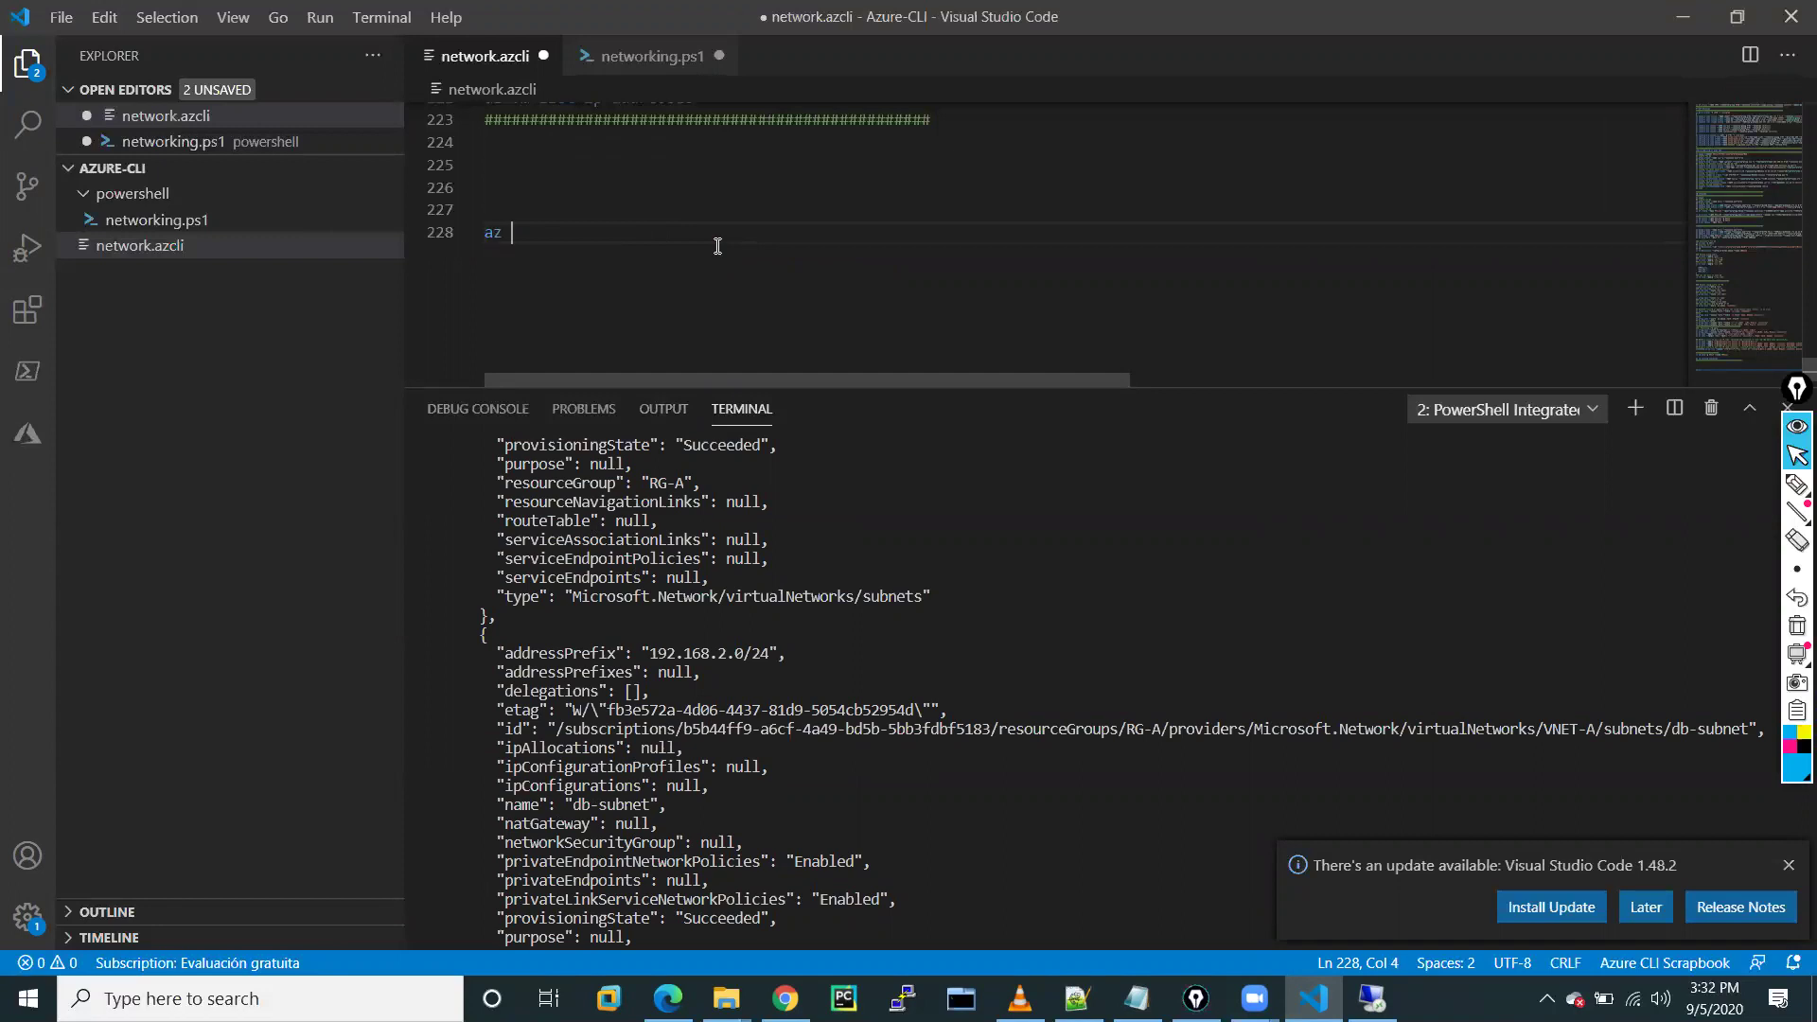
text(netw)
Write 'az resource create --resource-group RG-CLI --location centralus' on line 228
key(BackSpace)
key(BackSpace)
key(BackSpace)
key(BackSpace)
text(resou)
key(BackSpace)
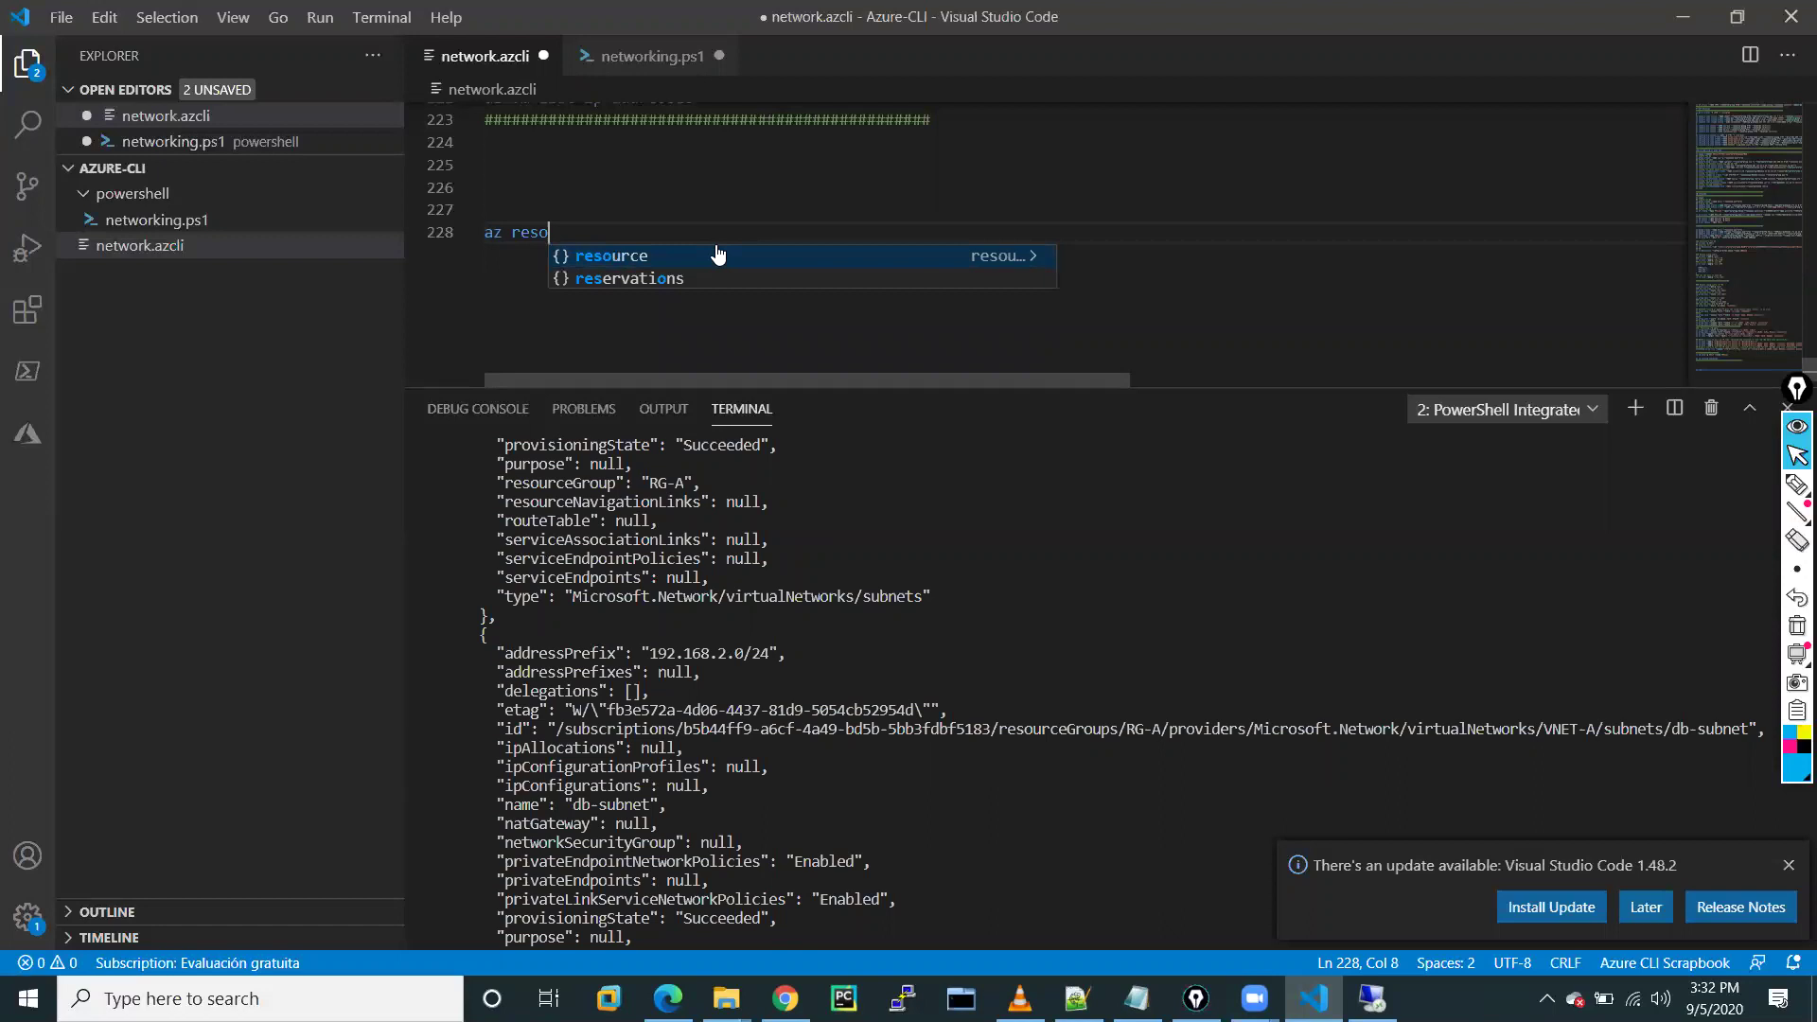
key(Tab)
text(crea)
text(te)
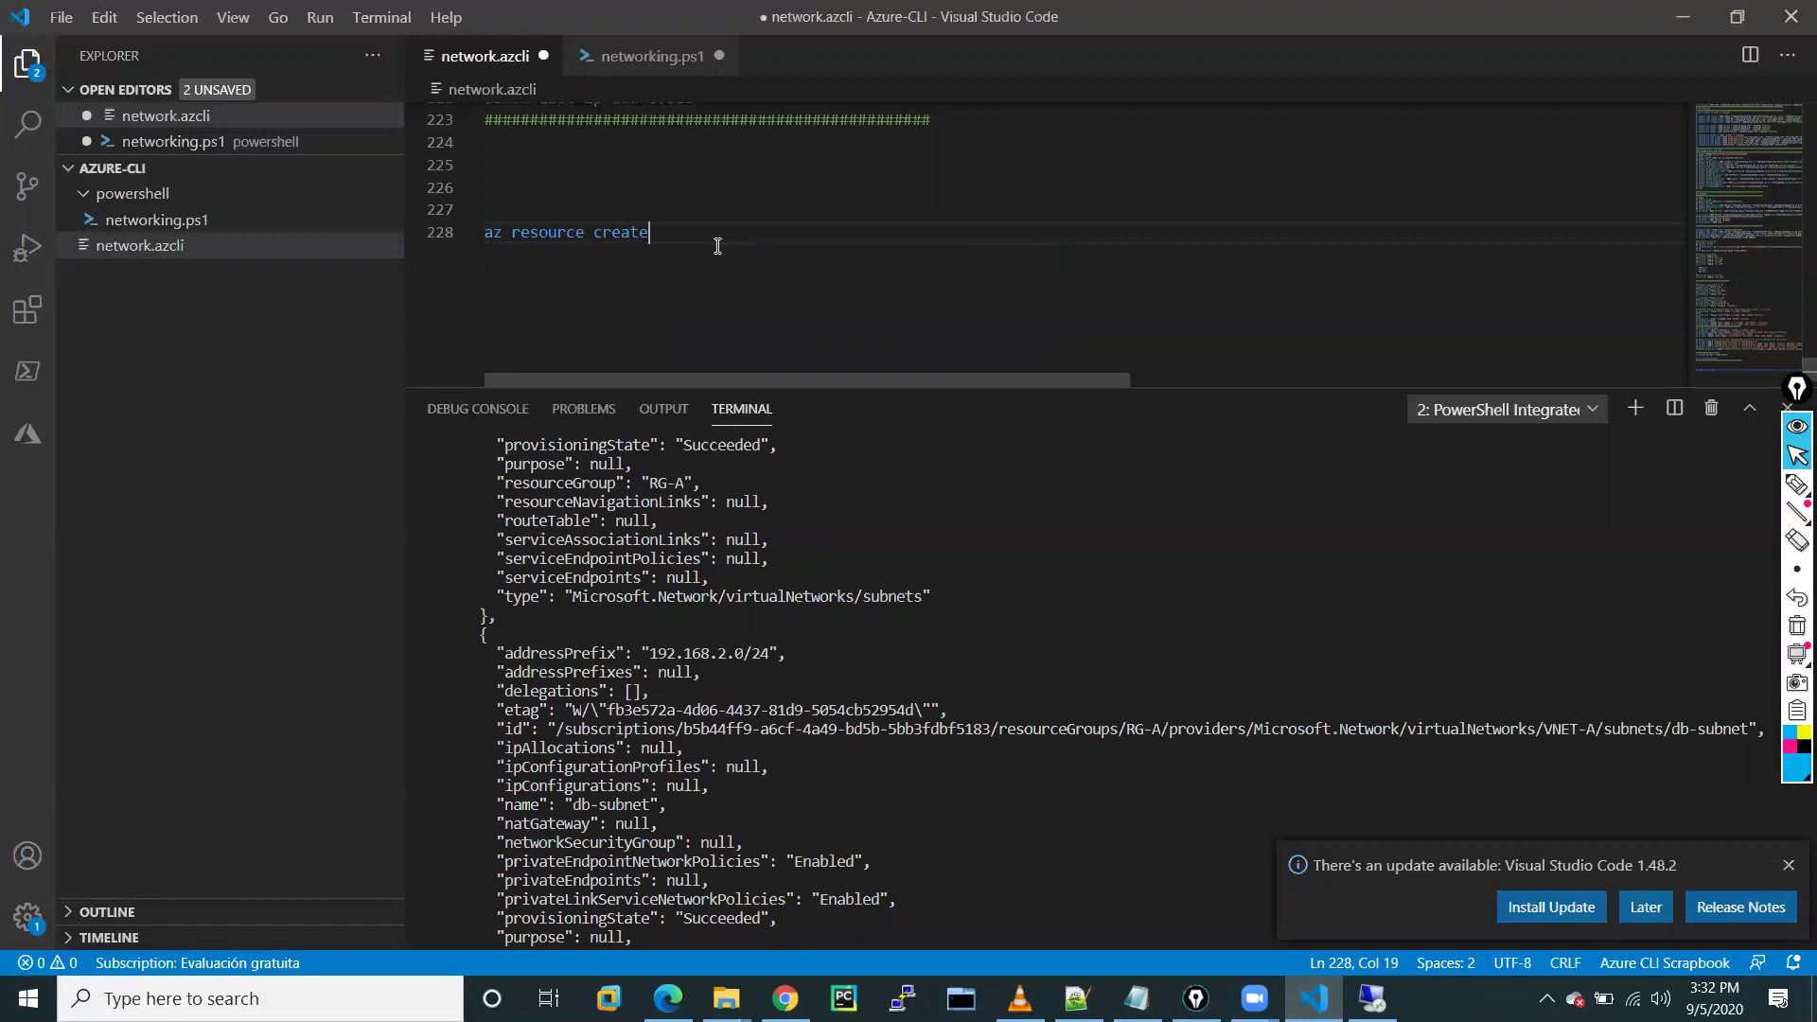
text( reso)
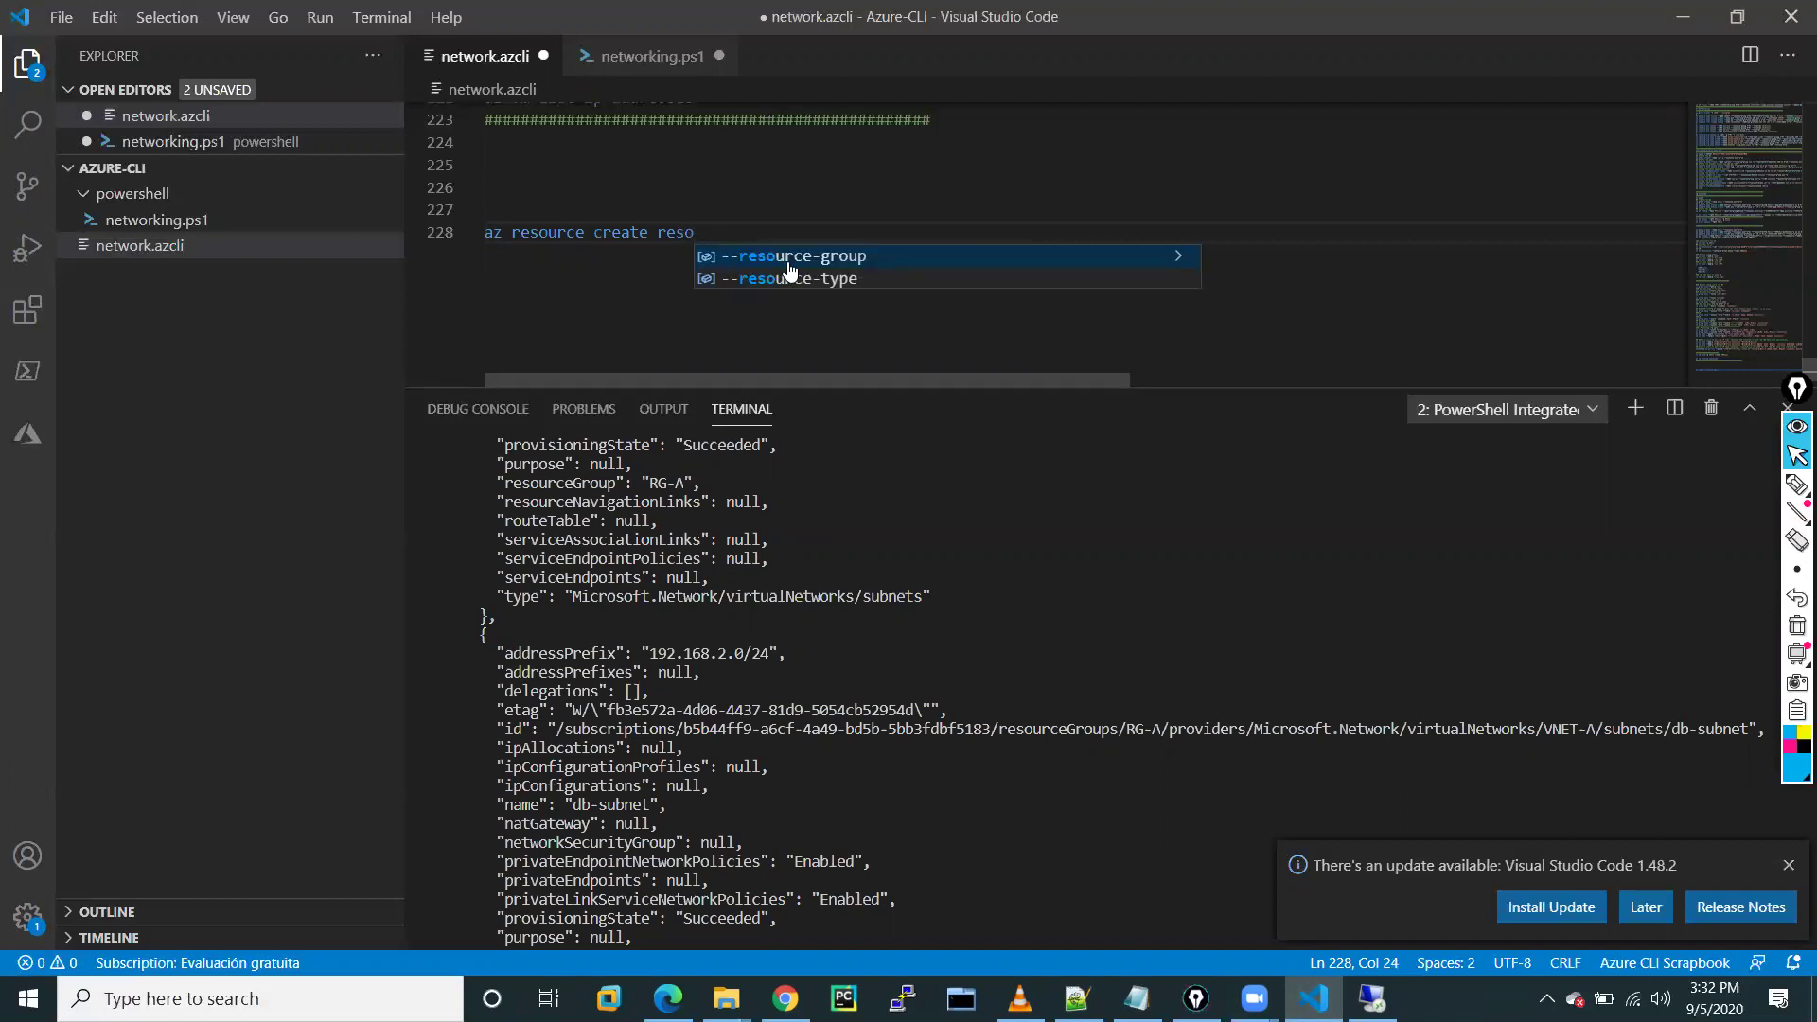
click(788, 264)
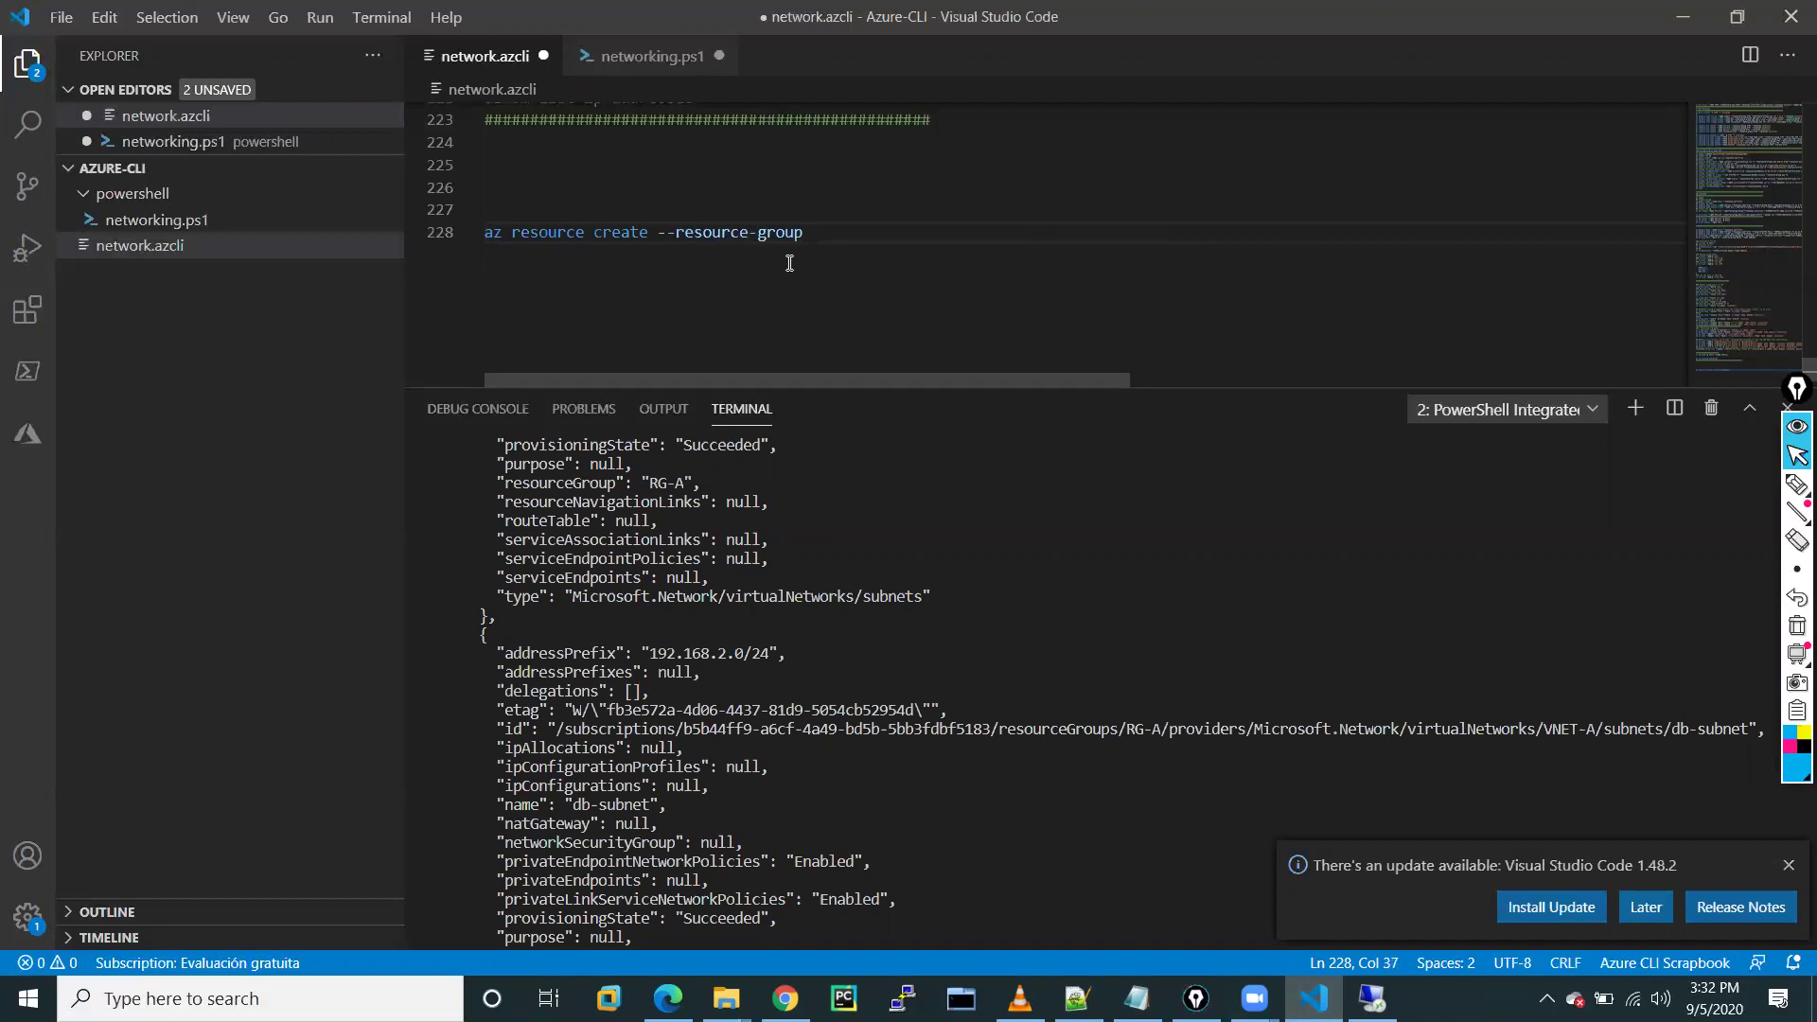
text(RG-CLI loca)
key(Tab)
text(centralus)
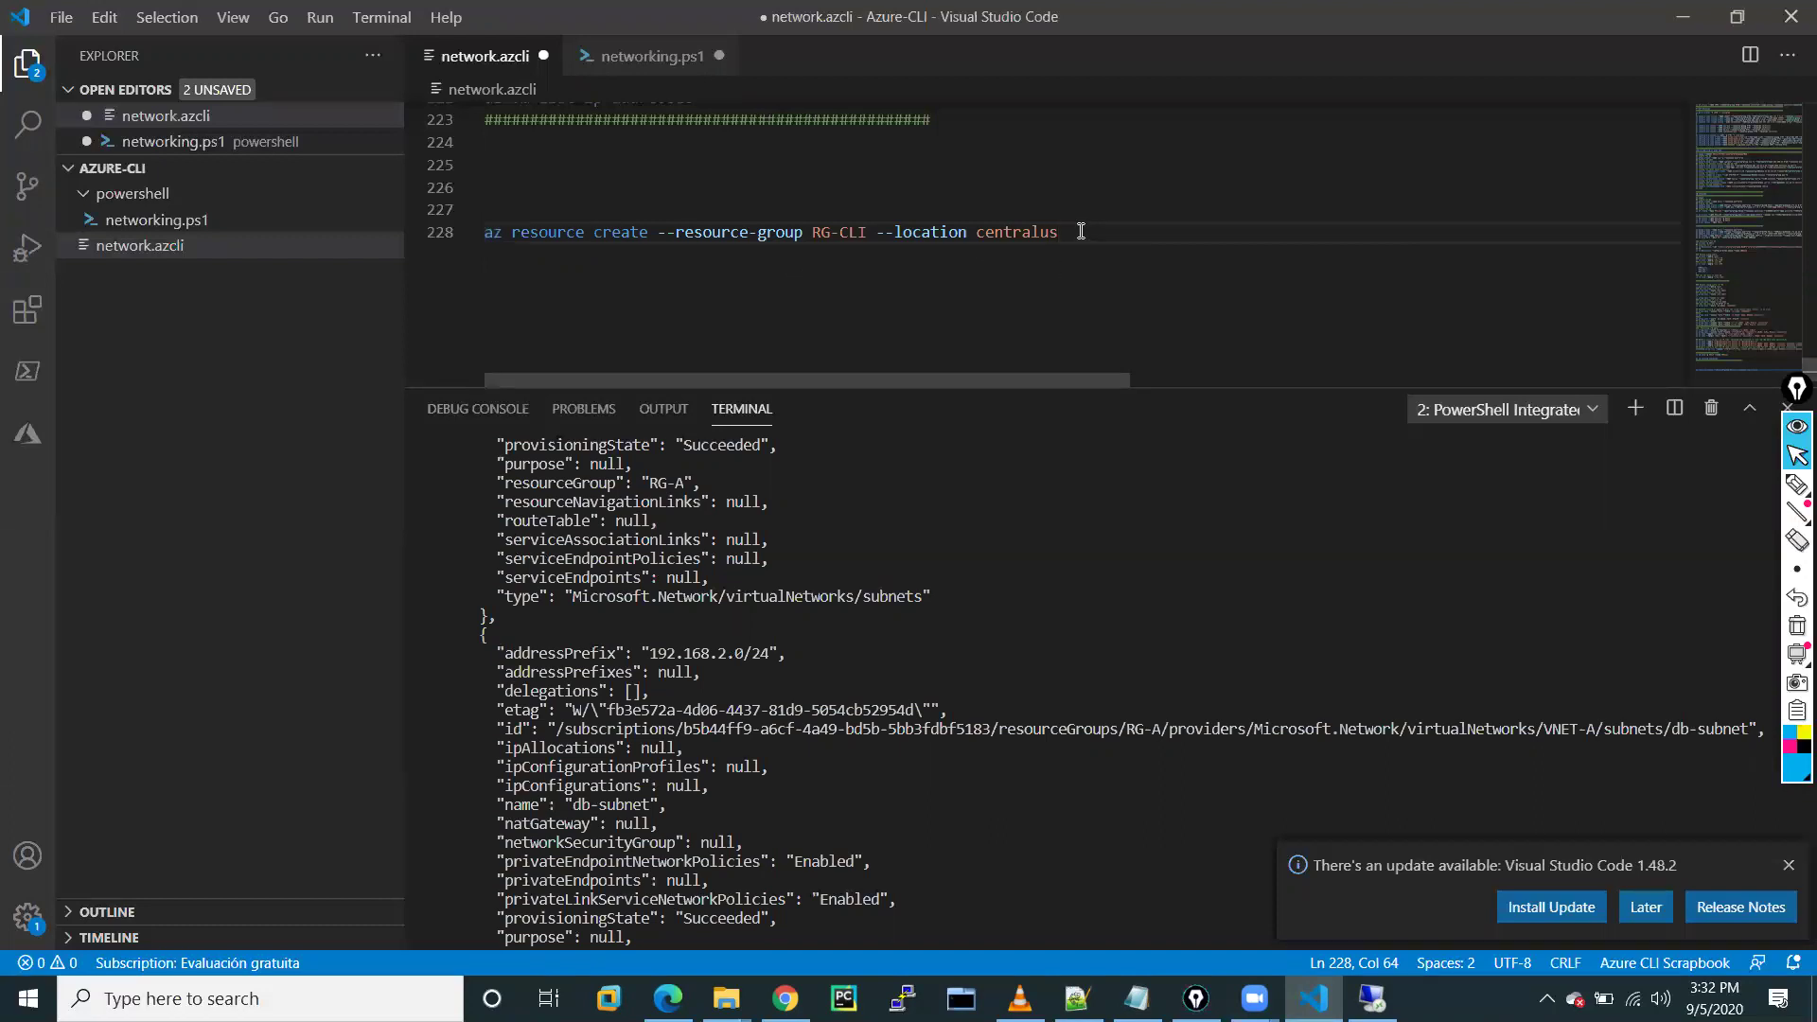
Run the az resource create line in the terminal; it errors requiring --properties
drag(1081, 231, 490, 236)
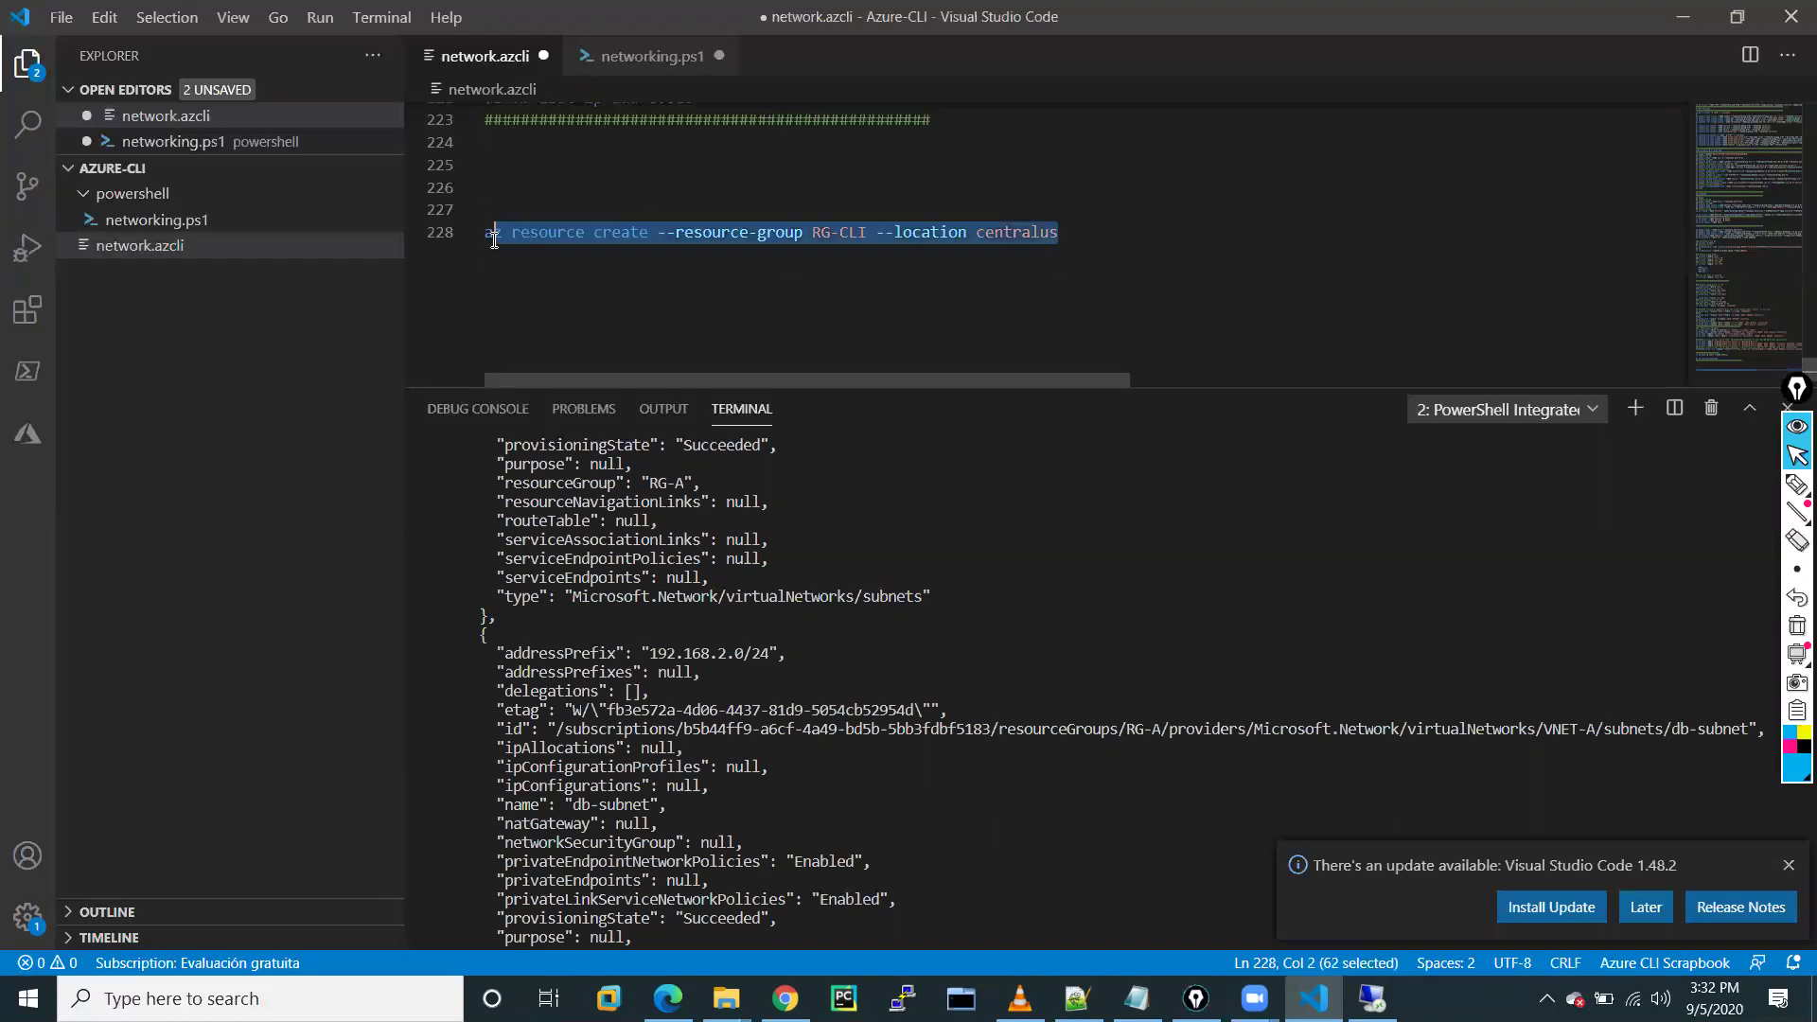
right_click(519, 232)
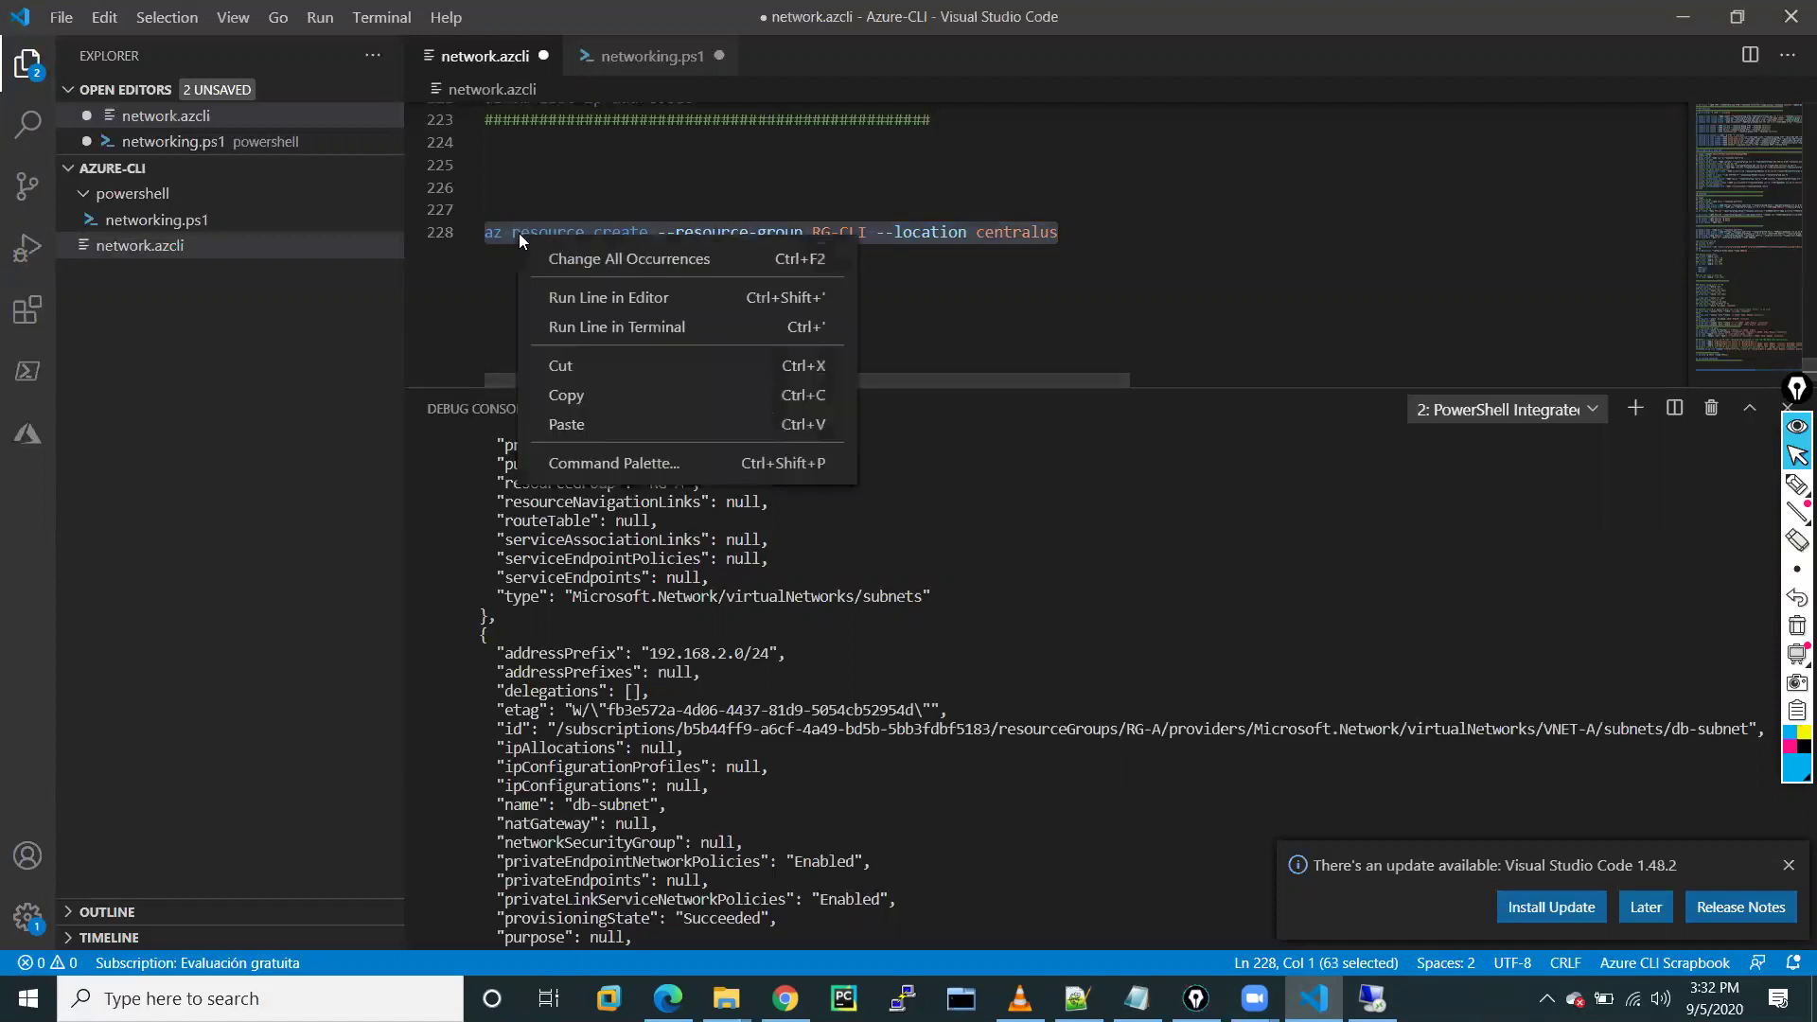
click(584, 329)
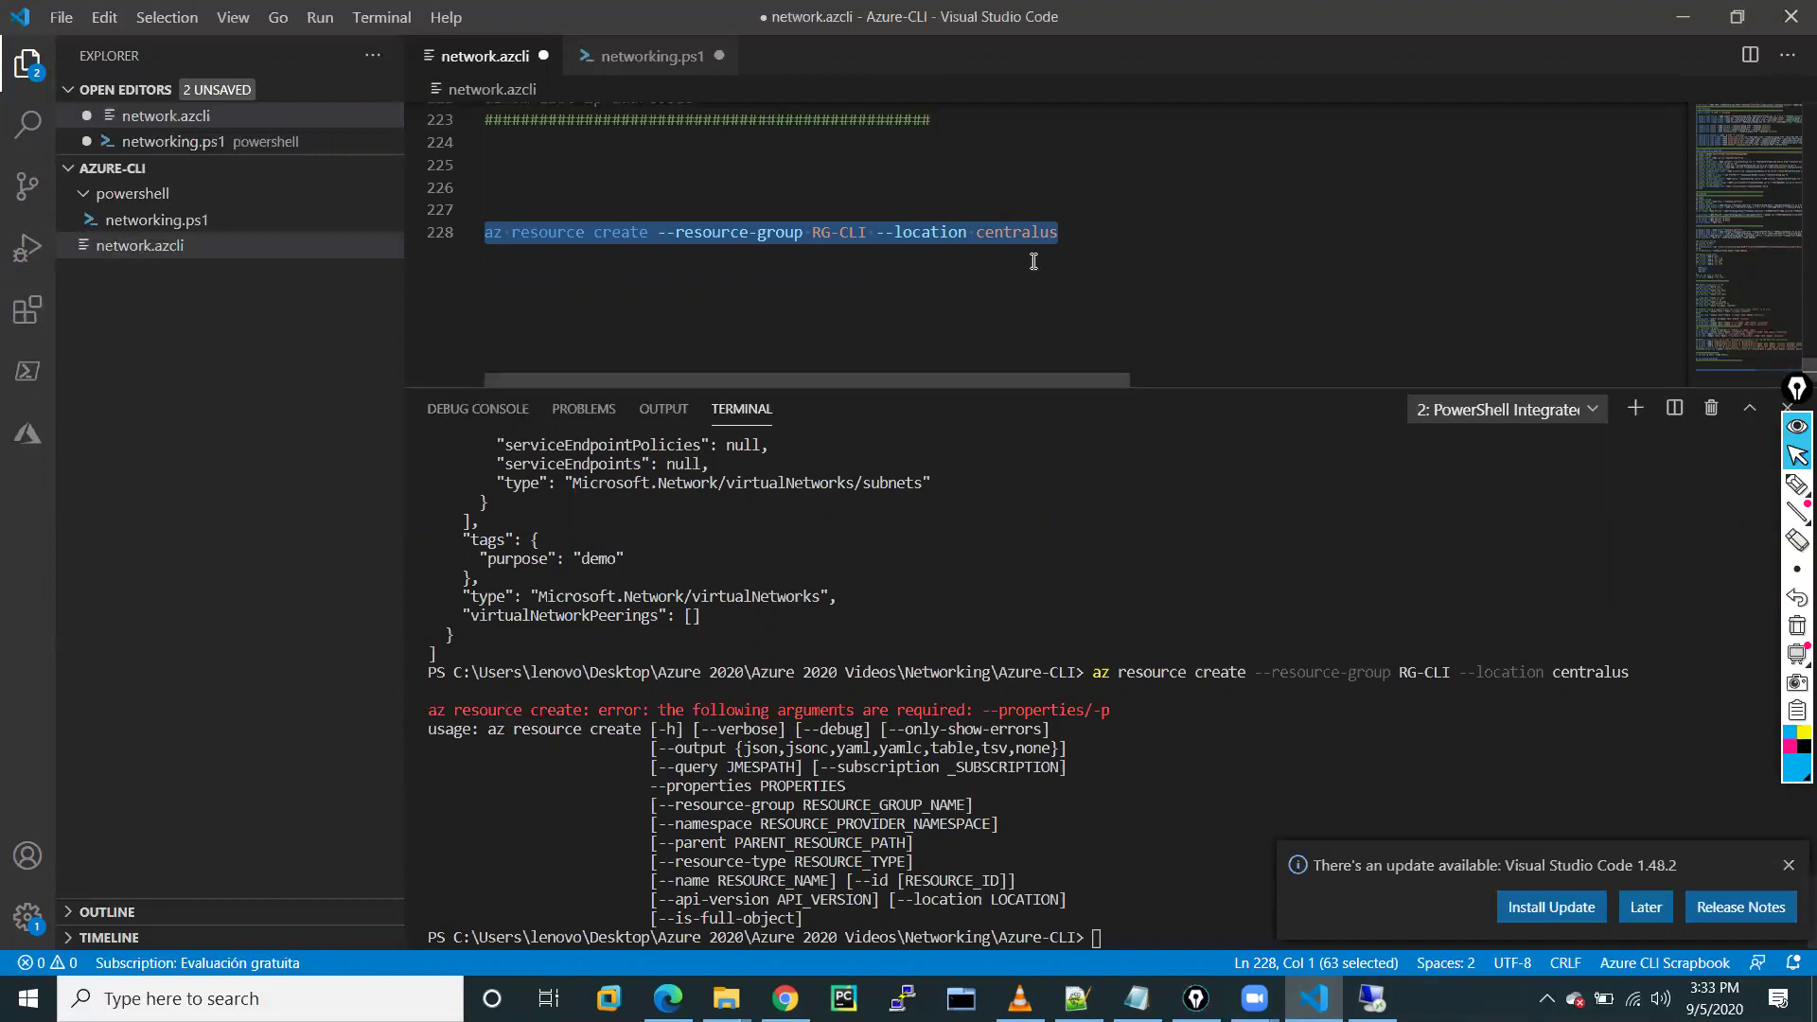
click(1087, 242)
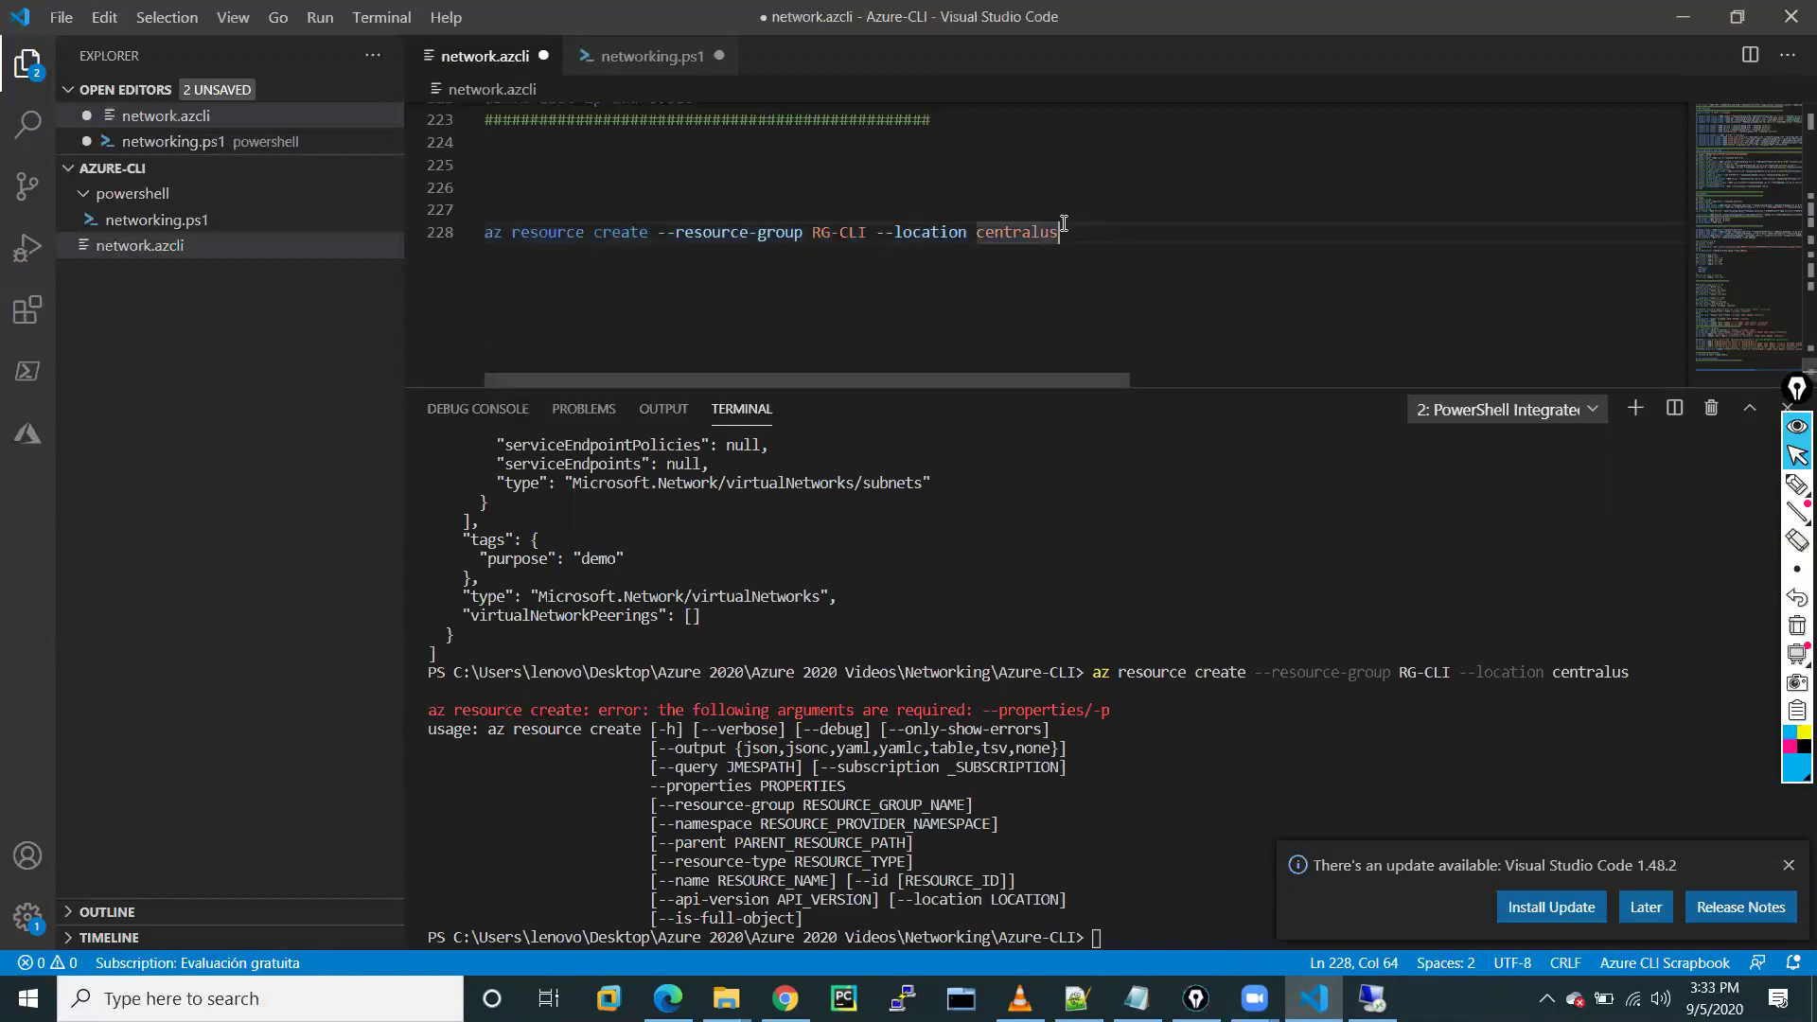
Change line 228 to 'az group create --name RGCLI --location centralus'
scroll(684, 235, up, 20)
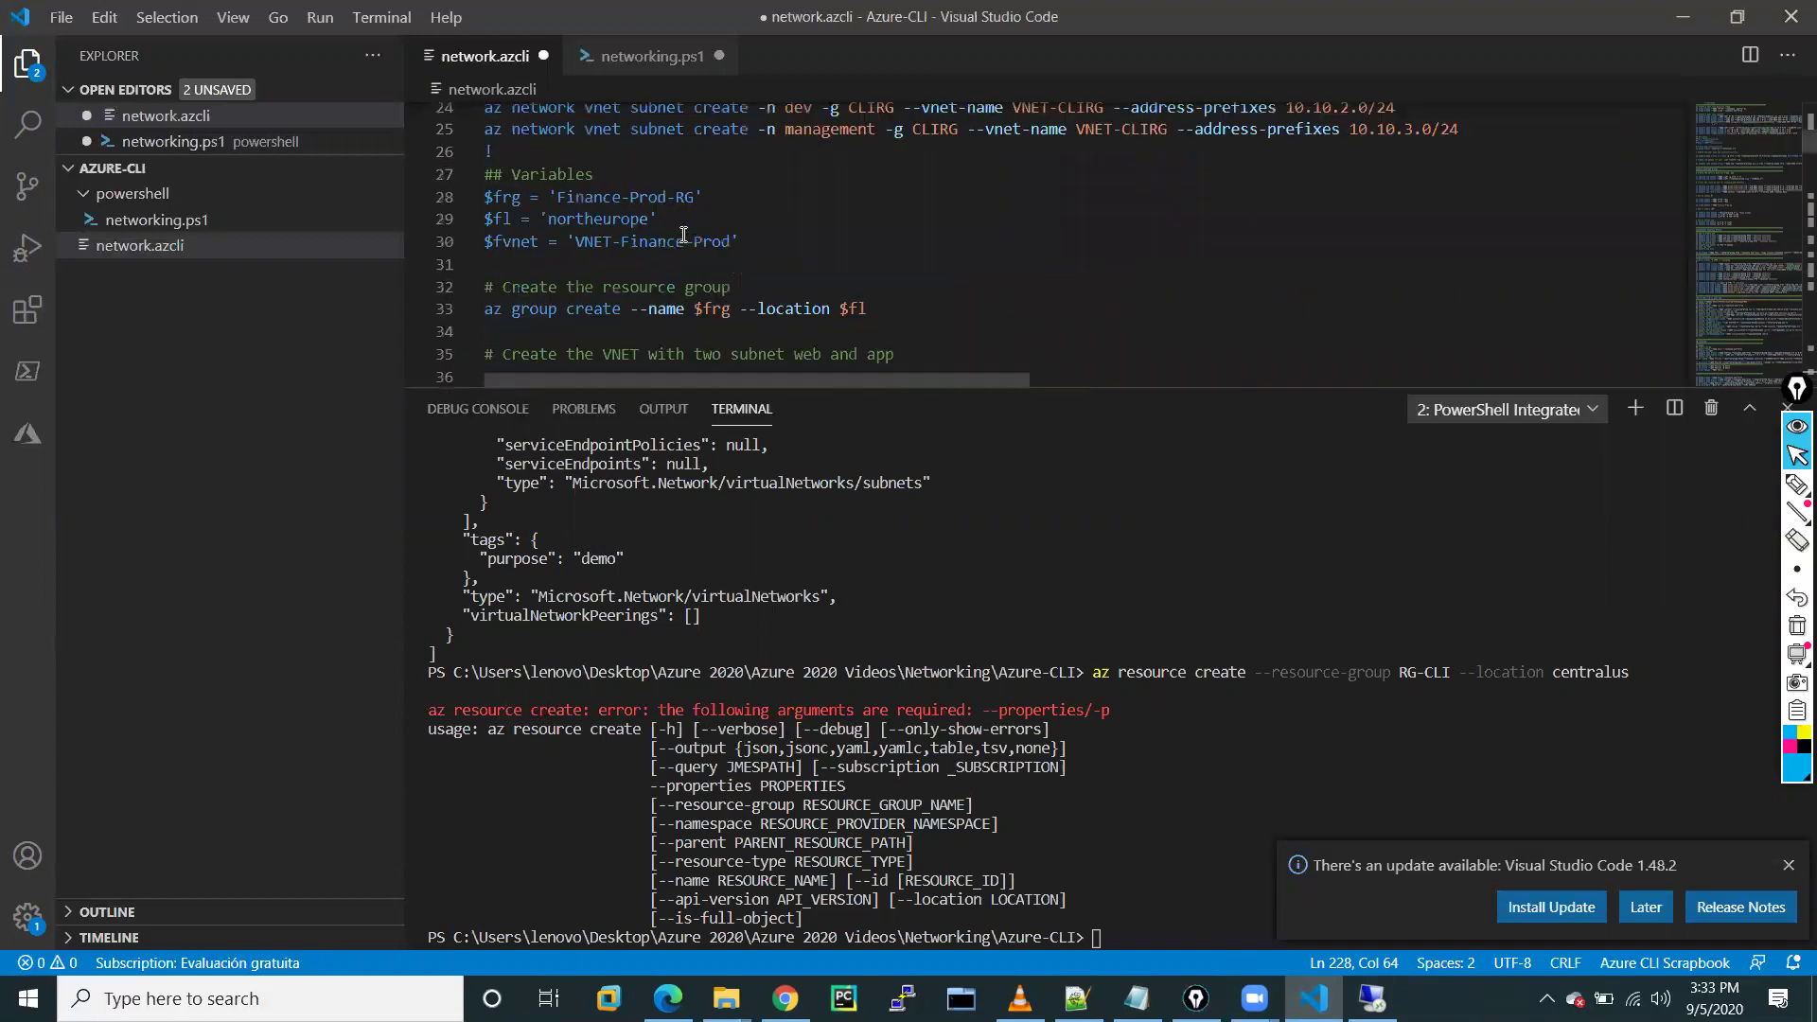
scroll(685, 208, down, 4)
scroll(685, 208, up, 3)
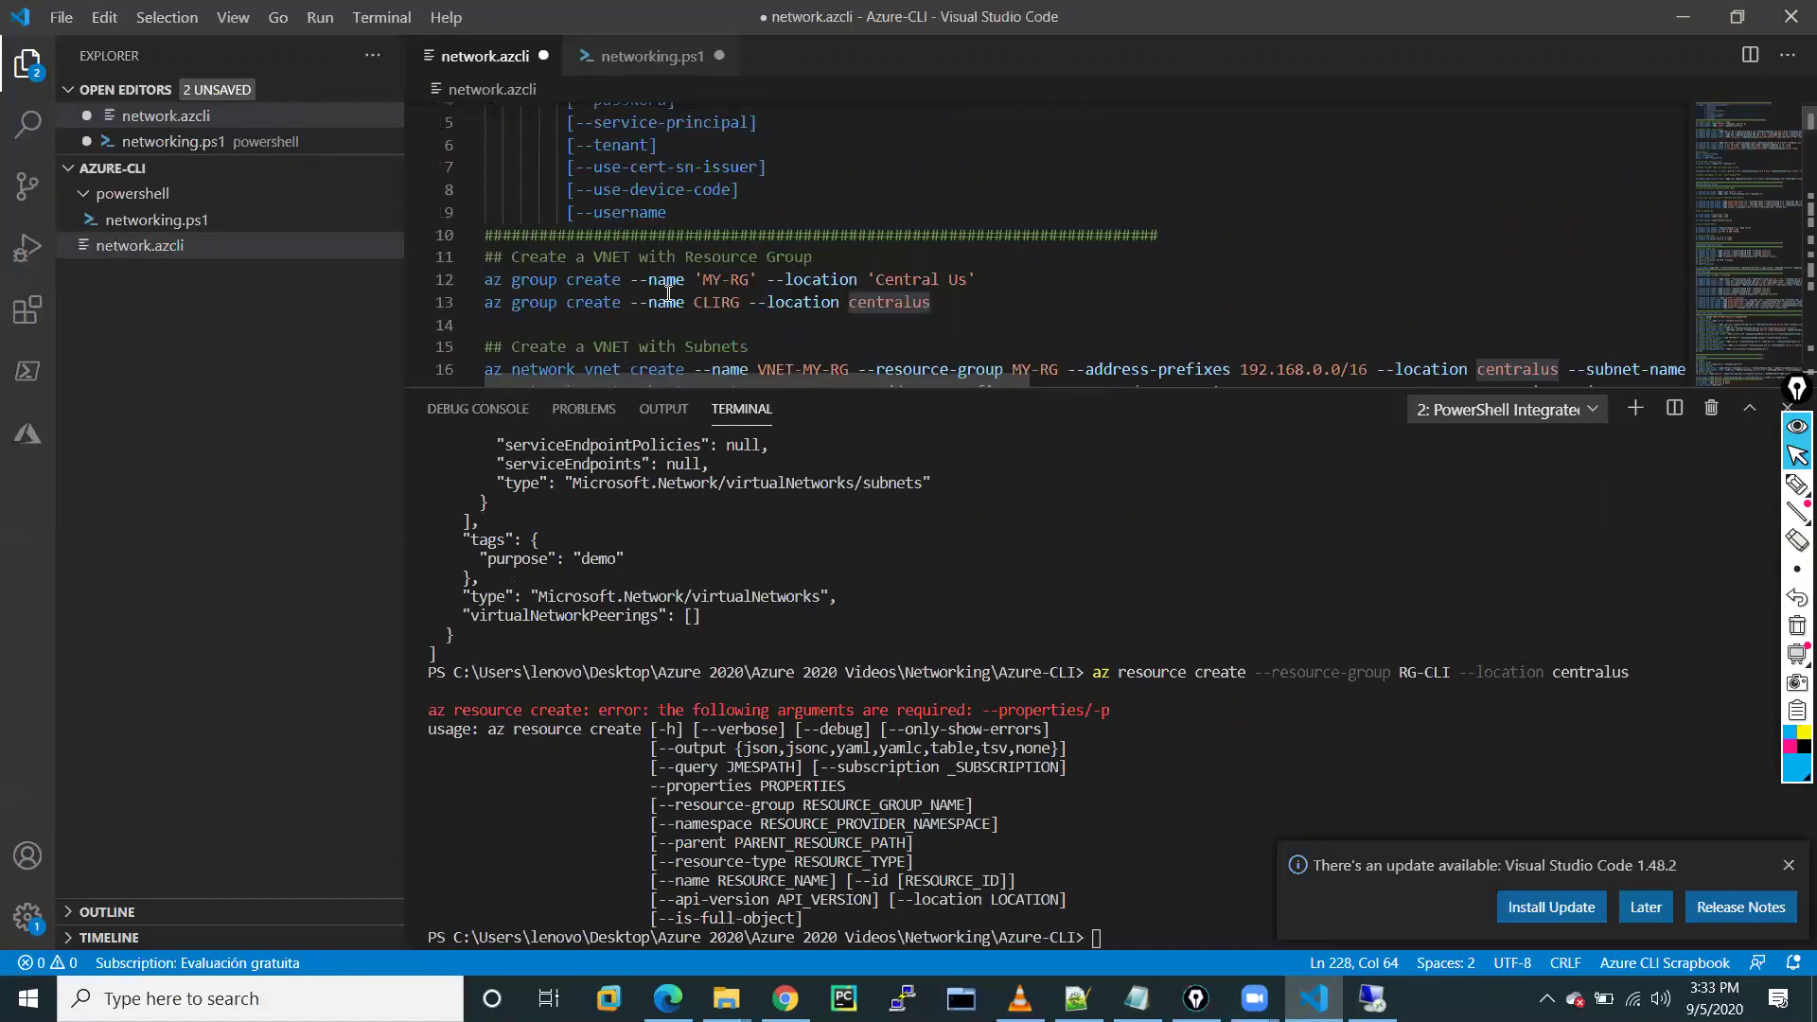
scroll(694, 299, down, 20)
scroll(694, 299, down, 20)
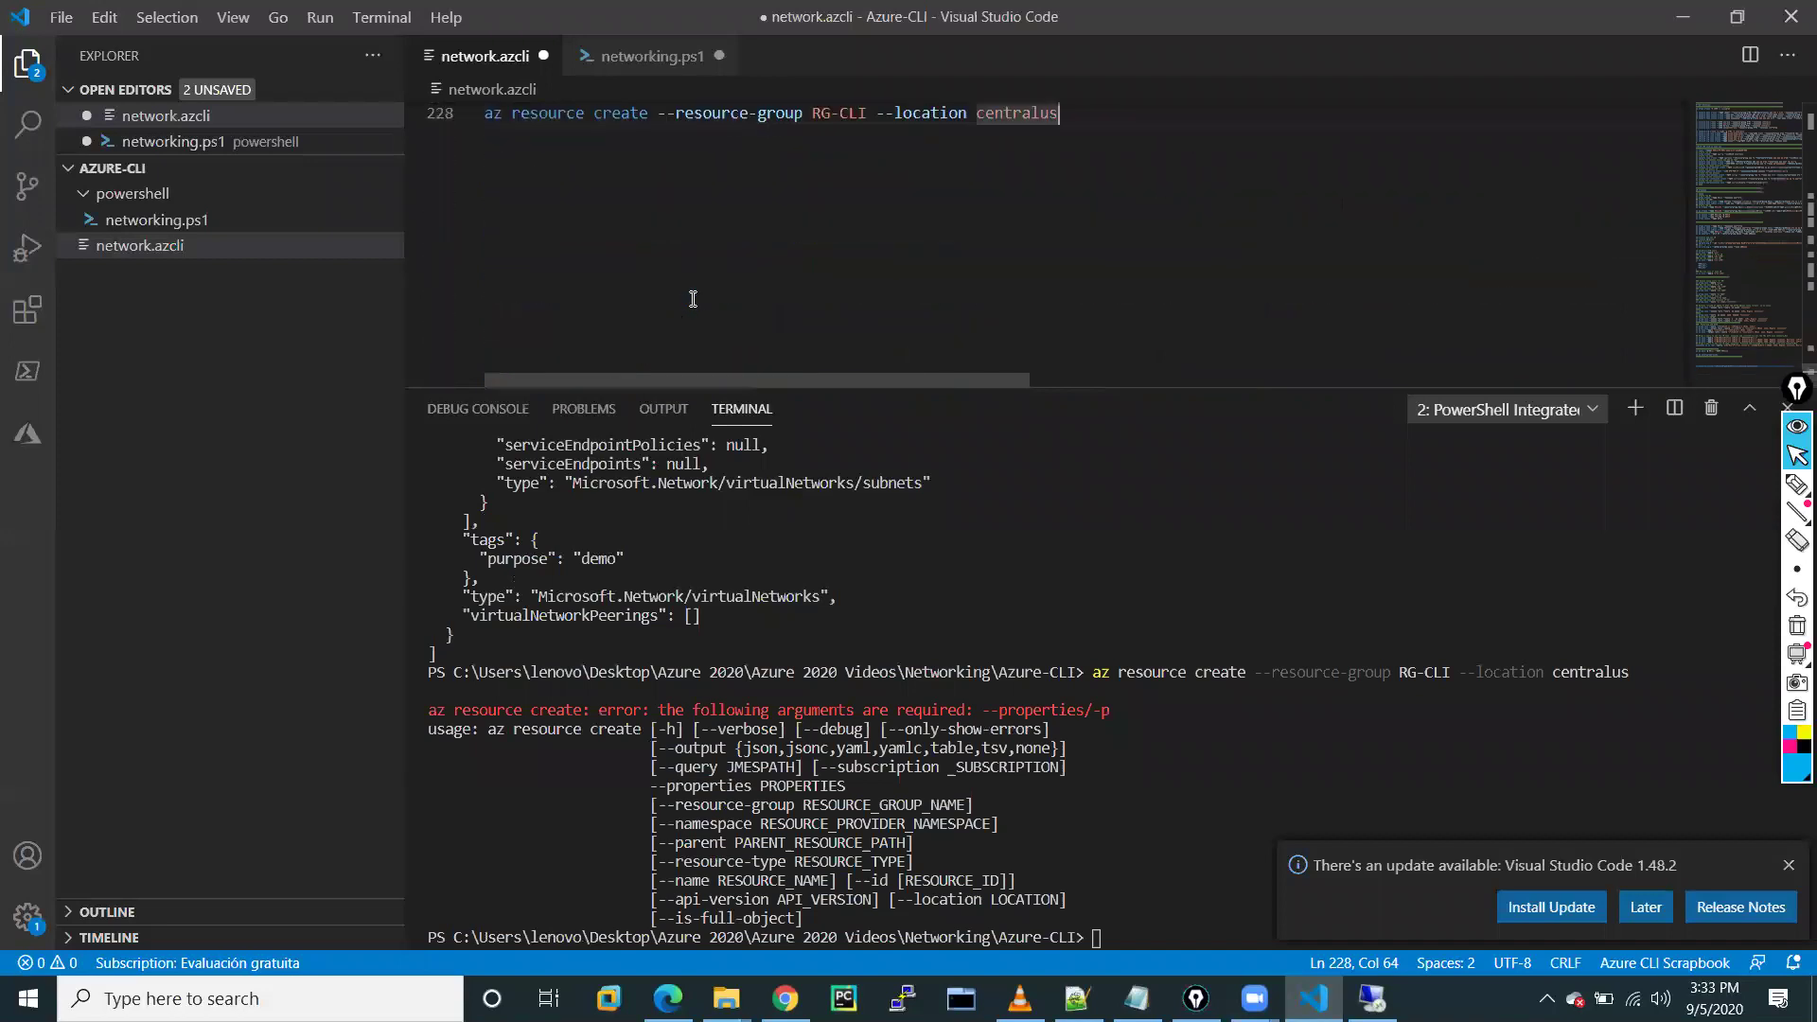
scroll(662, 303, up, 3)
click(591, 311)
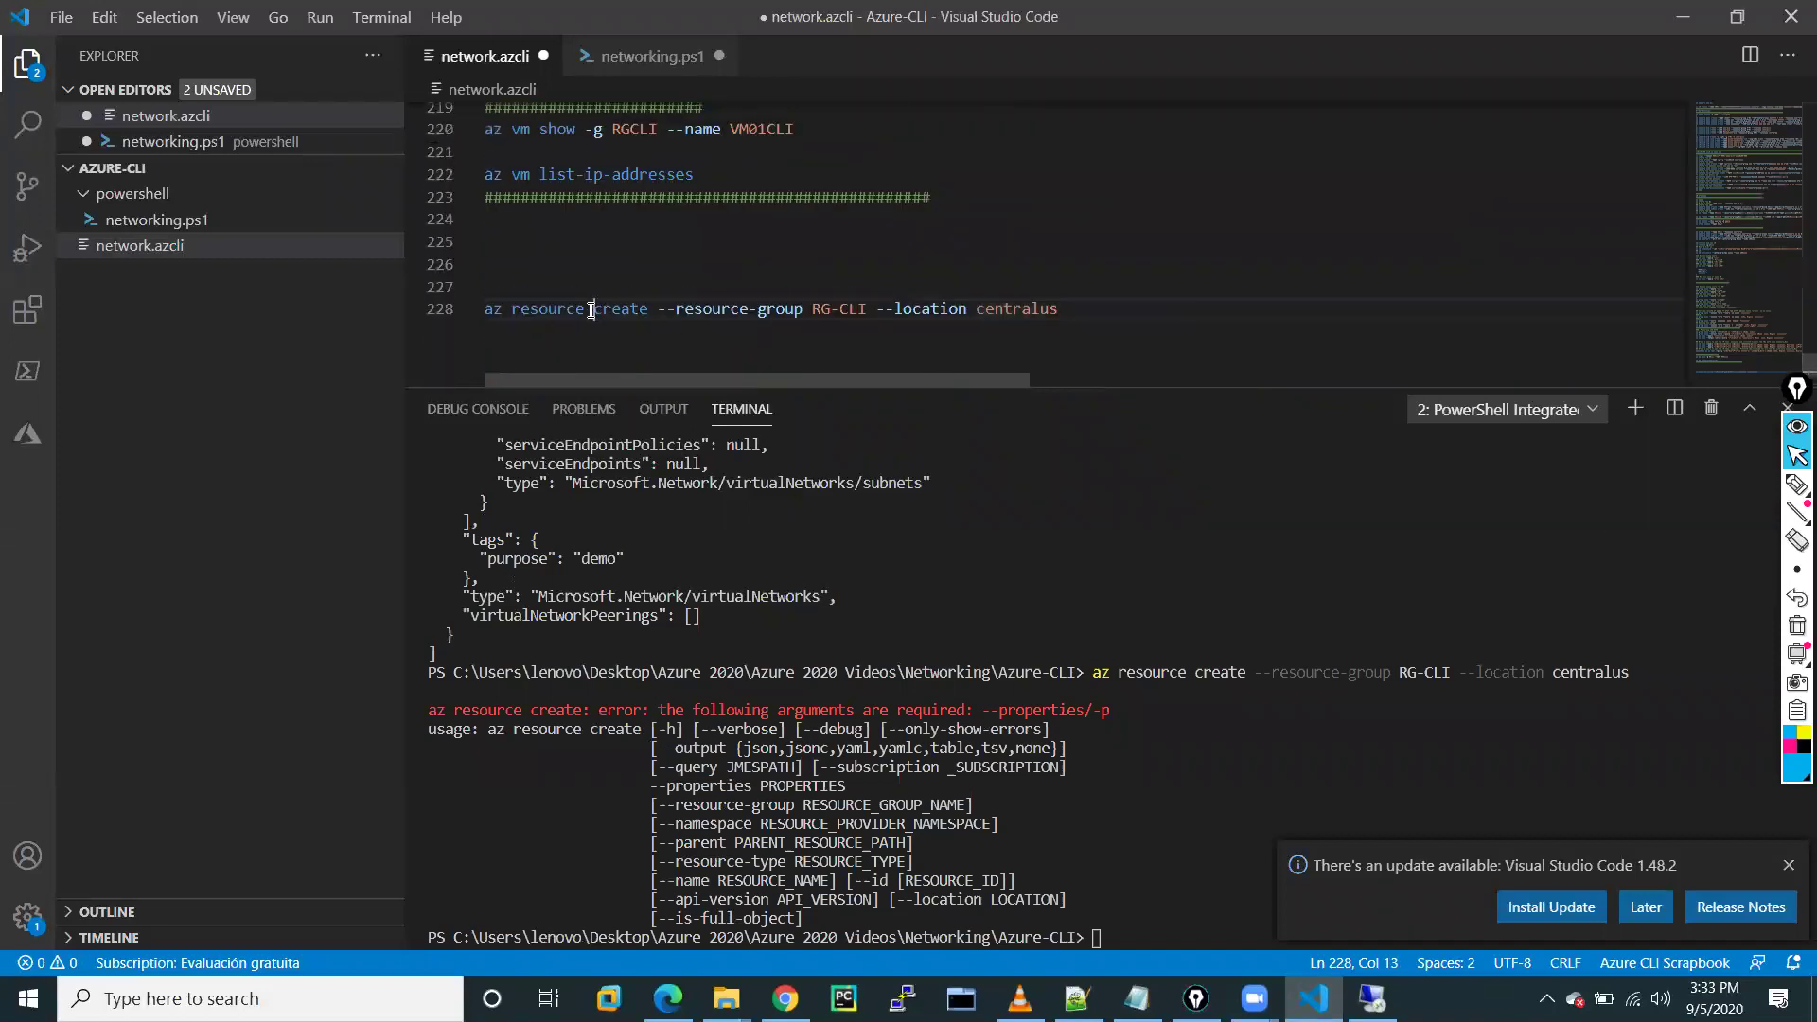
key(Left)
key(BackSpace)
key(BackSpace)
key(BackSpace)
key(BackSpace)
key(BackSpace)
key(BackSpace)
key(BackSpace)
key(BackSpace)
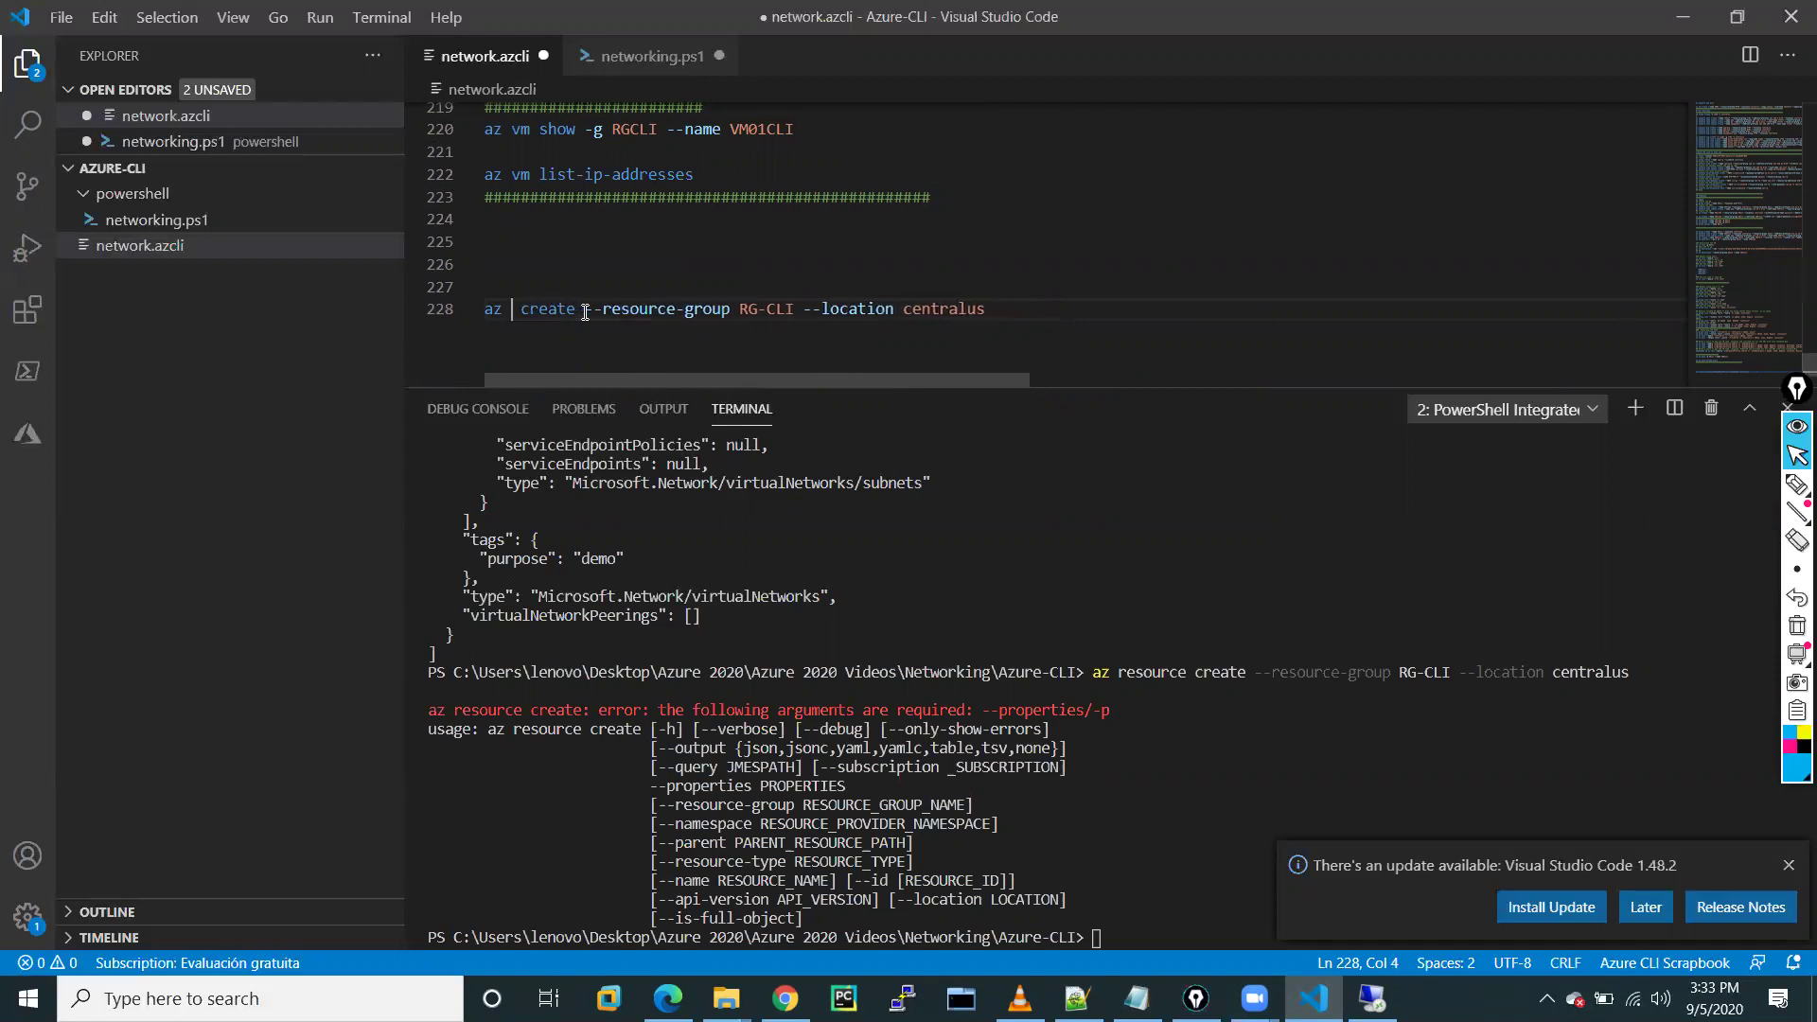
text(group)
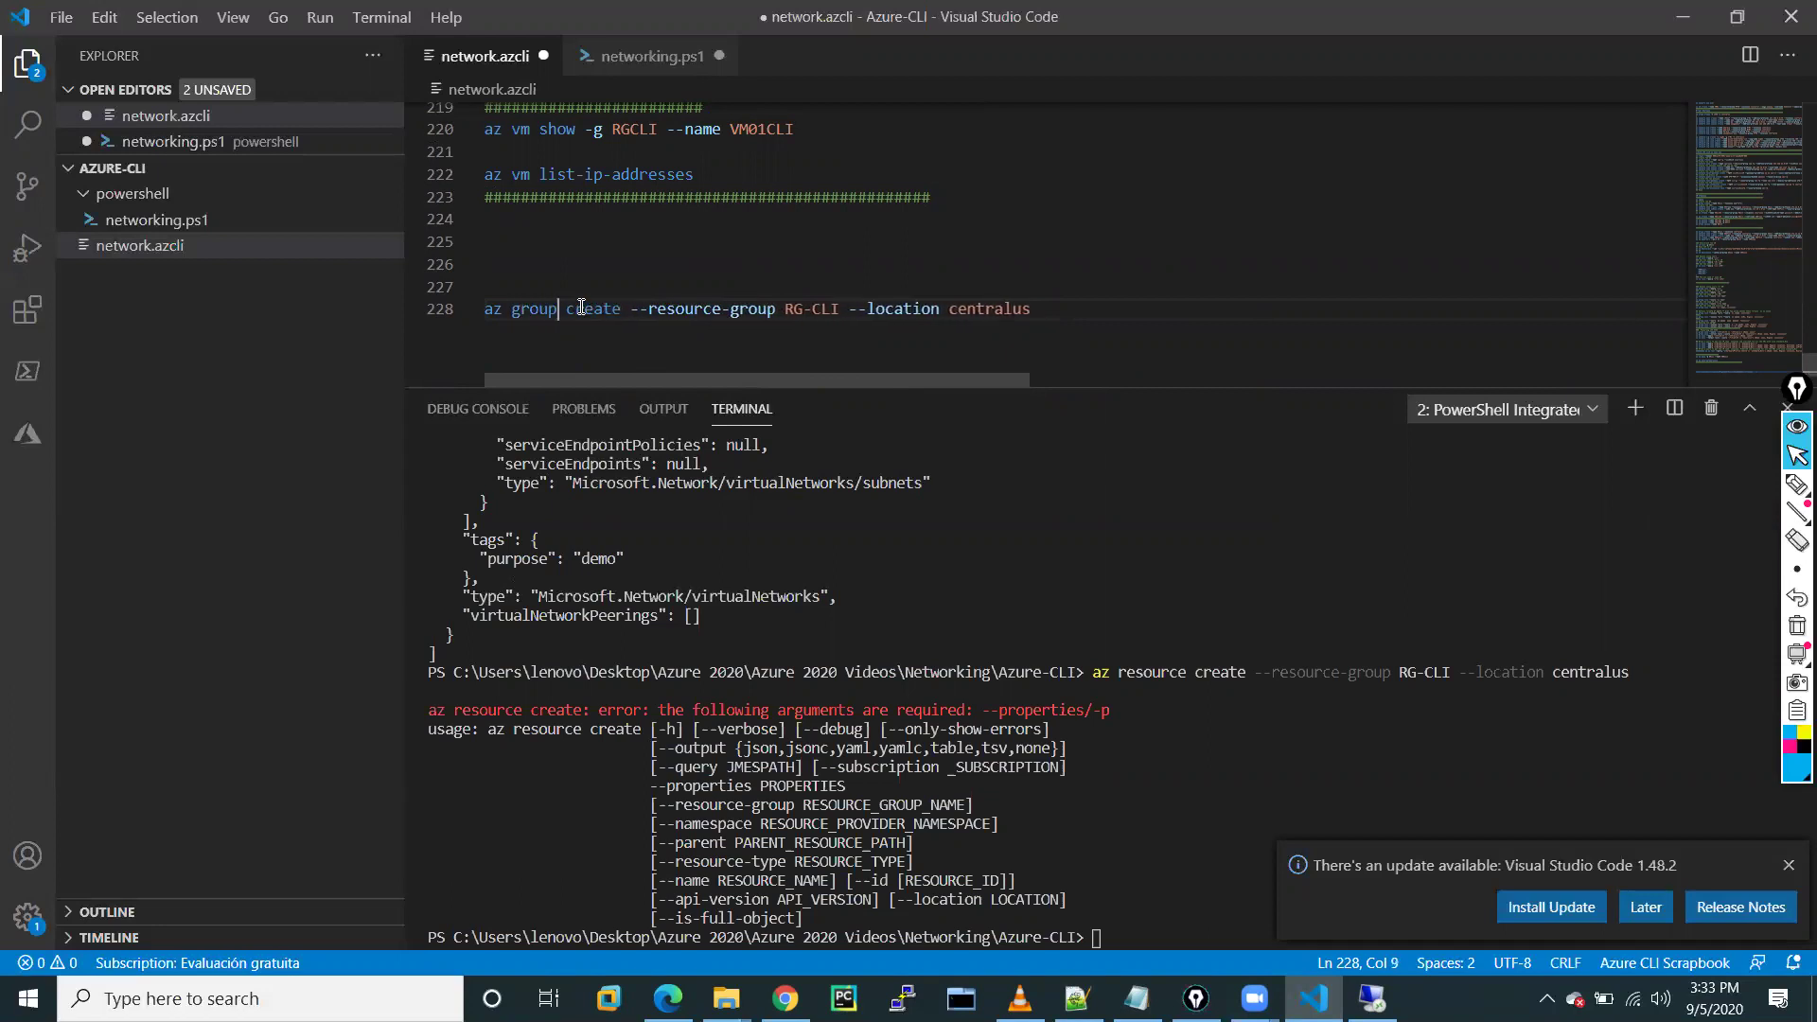
click(1067, 318)
key(BackSpace)
key(BackSpace)
key(BackSpace)
key(BackSpace)
key(BackSpace)
key(BackSpace)
key(BackSpace)
key(BackSpace)
key(BackSpace)
key(BackSpace)
key(BackSpace)
key(BackSpace)
key(BackSpace)
key(BackSpace)
key(BackSpace)
key(BackSpace)
key(BackSpace)
key(BackSpace)
key(BackSpace)
key(BackSpace)
key(BackSpace)
key(BackSpace)
key(BackSpace)
key(BackSpace)
key(BackSpace)
key(BackSpace)
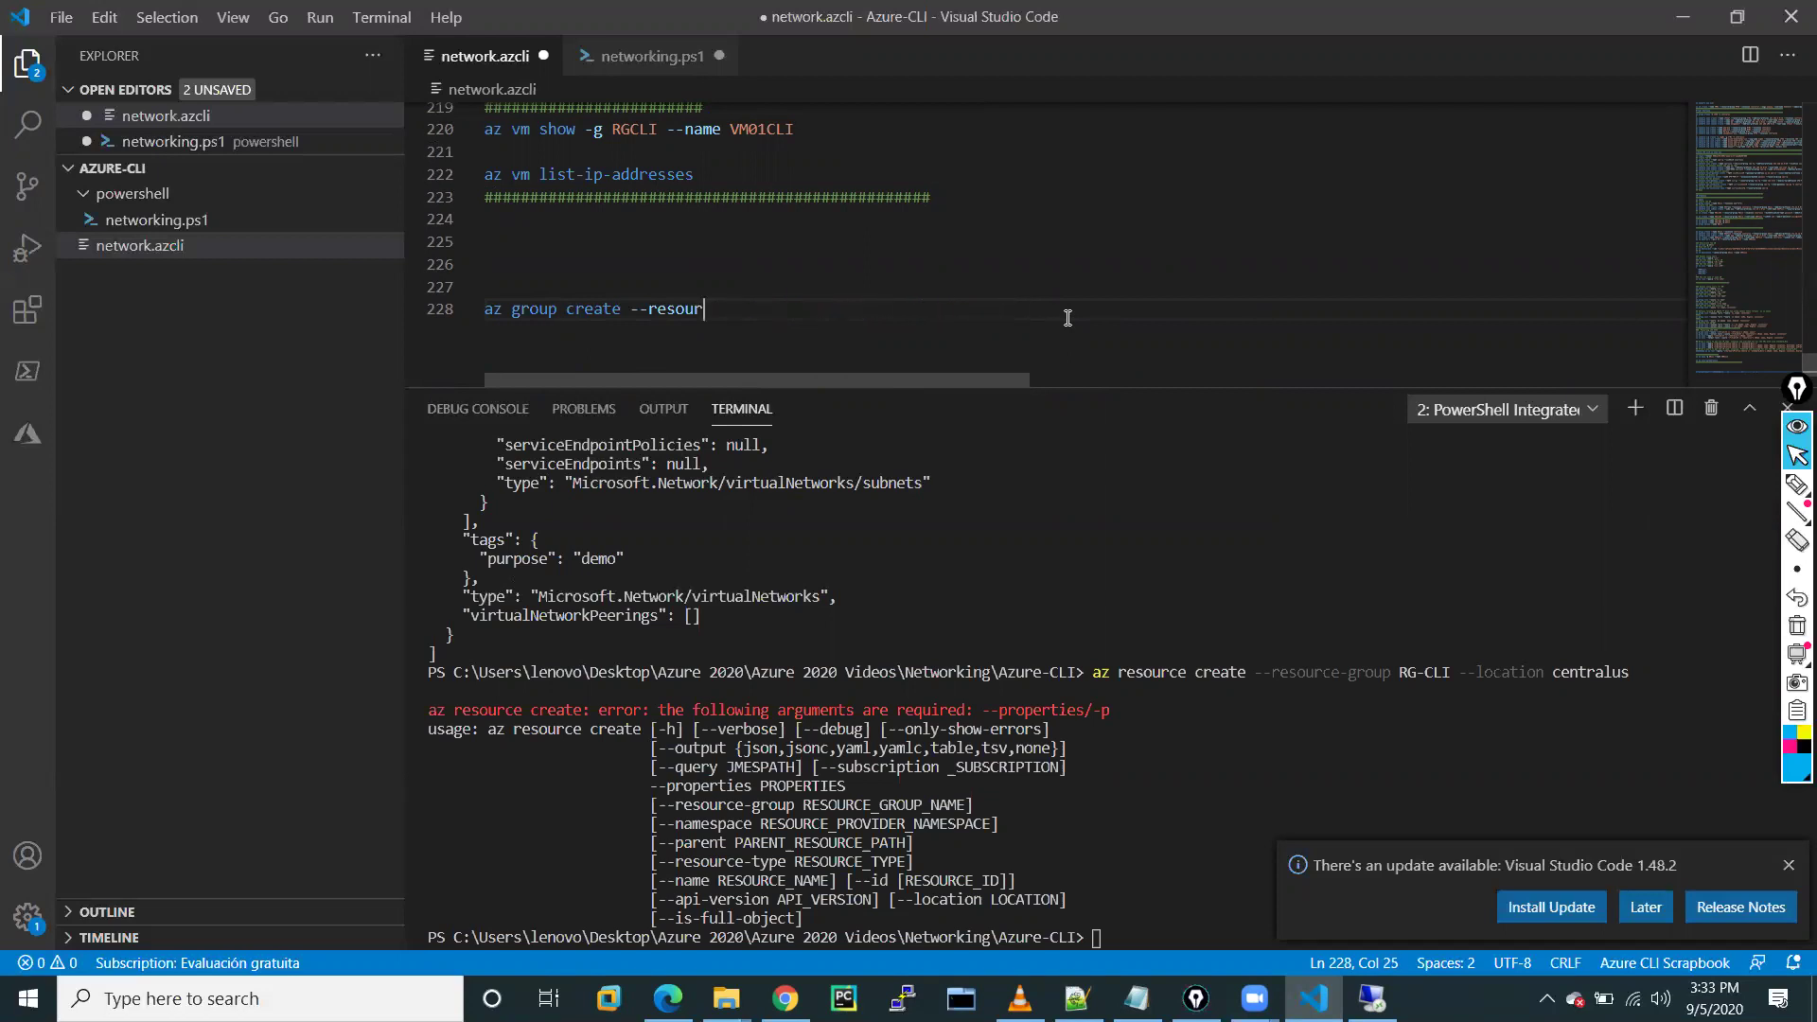
text(--name RGCLI --lo)
key(Tab)
text(centralus)
Run the az group create line in the terminal and confirm RGCLI creation Succeeded
drag(935, 314, 479, 310)
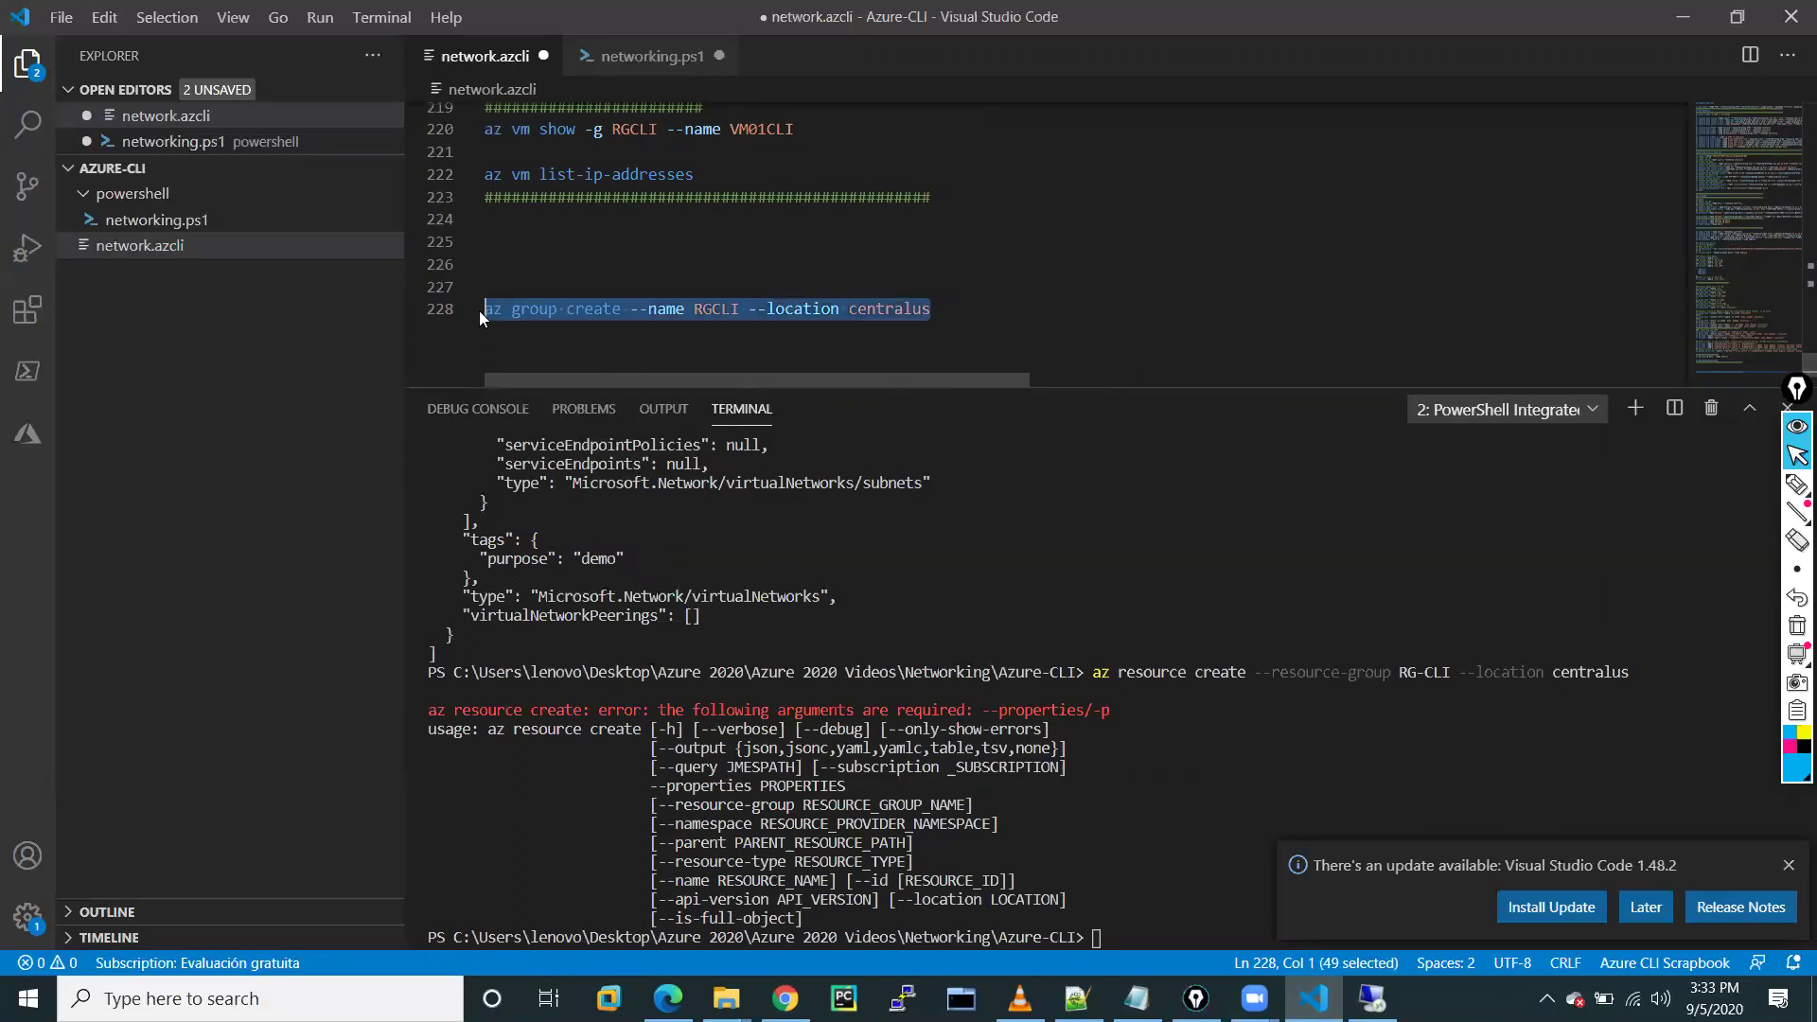
right_click(554, 305)
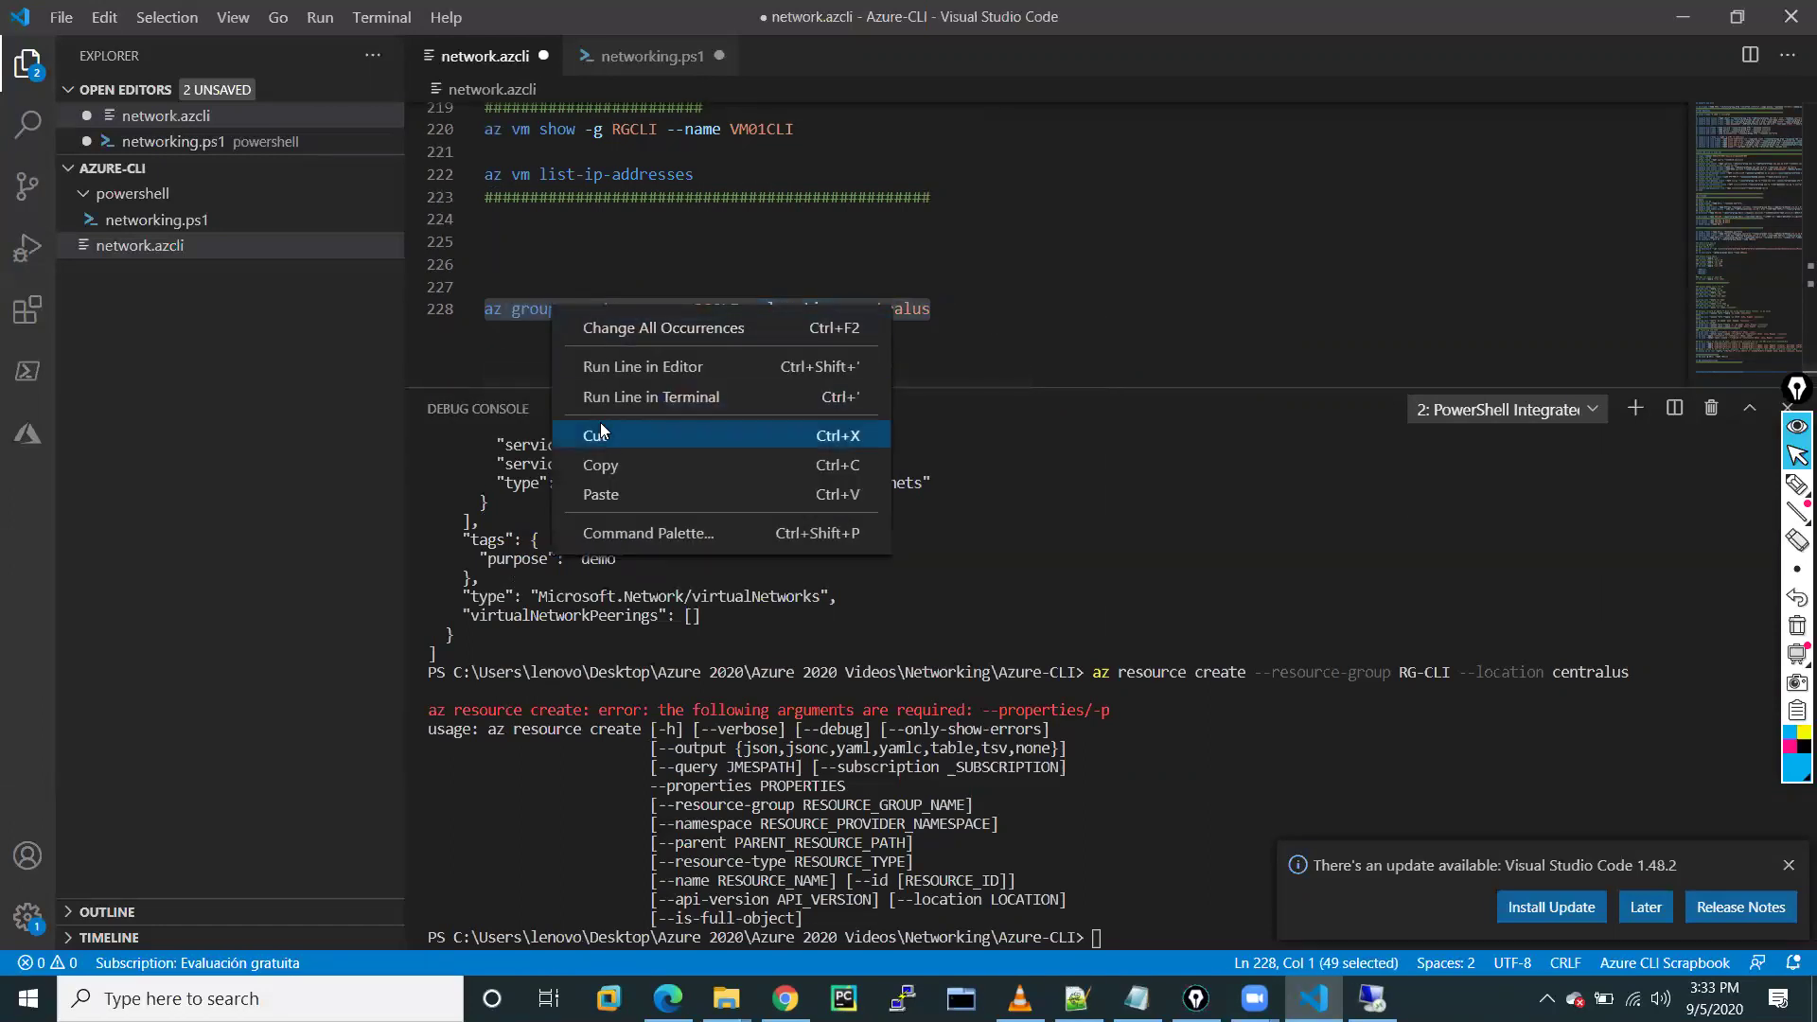
click(619, 402)
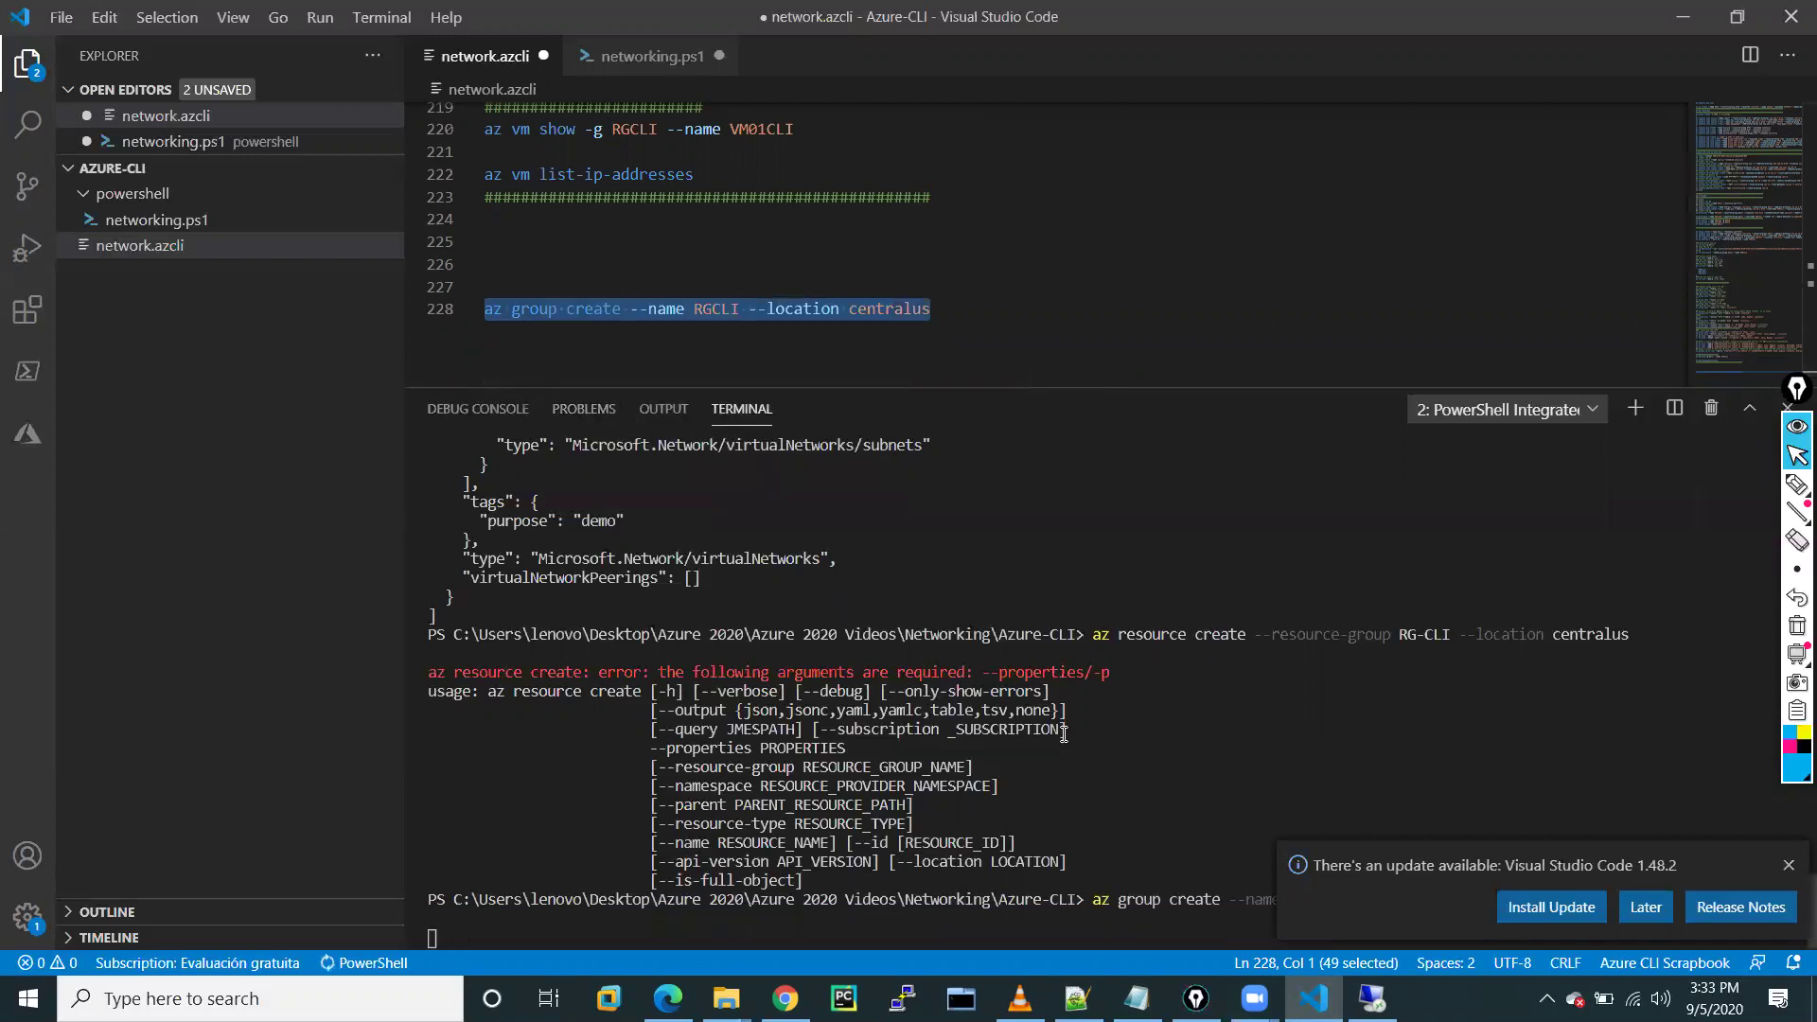
click(1785, 861)
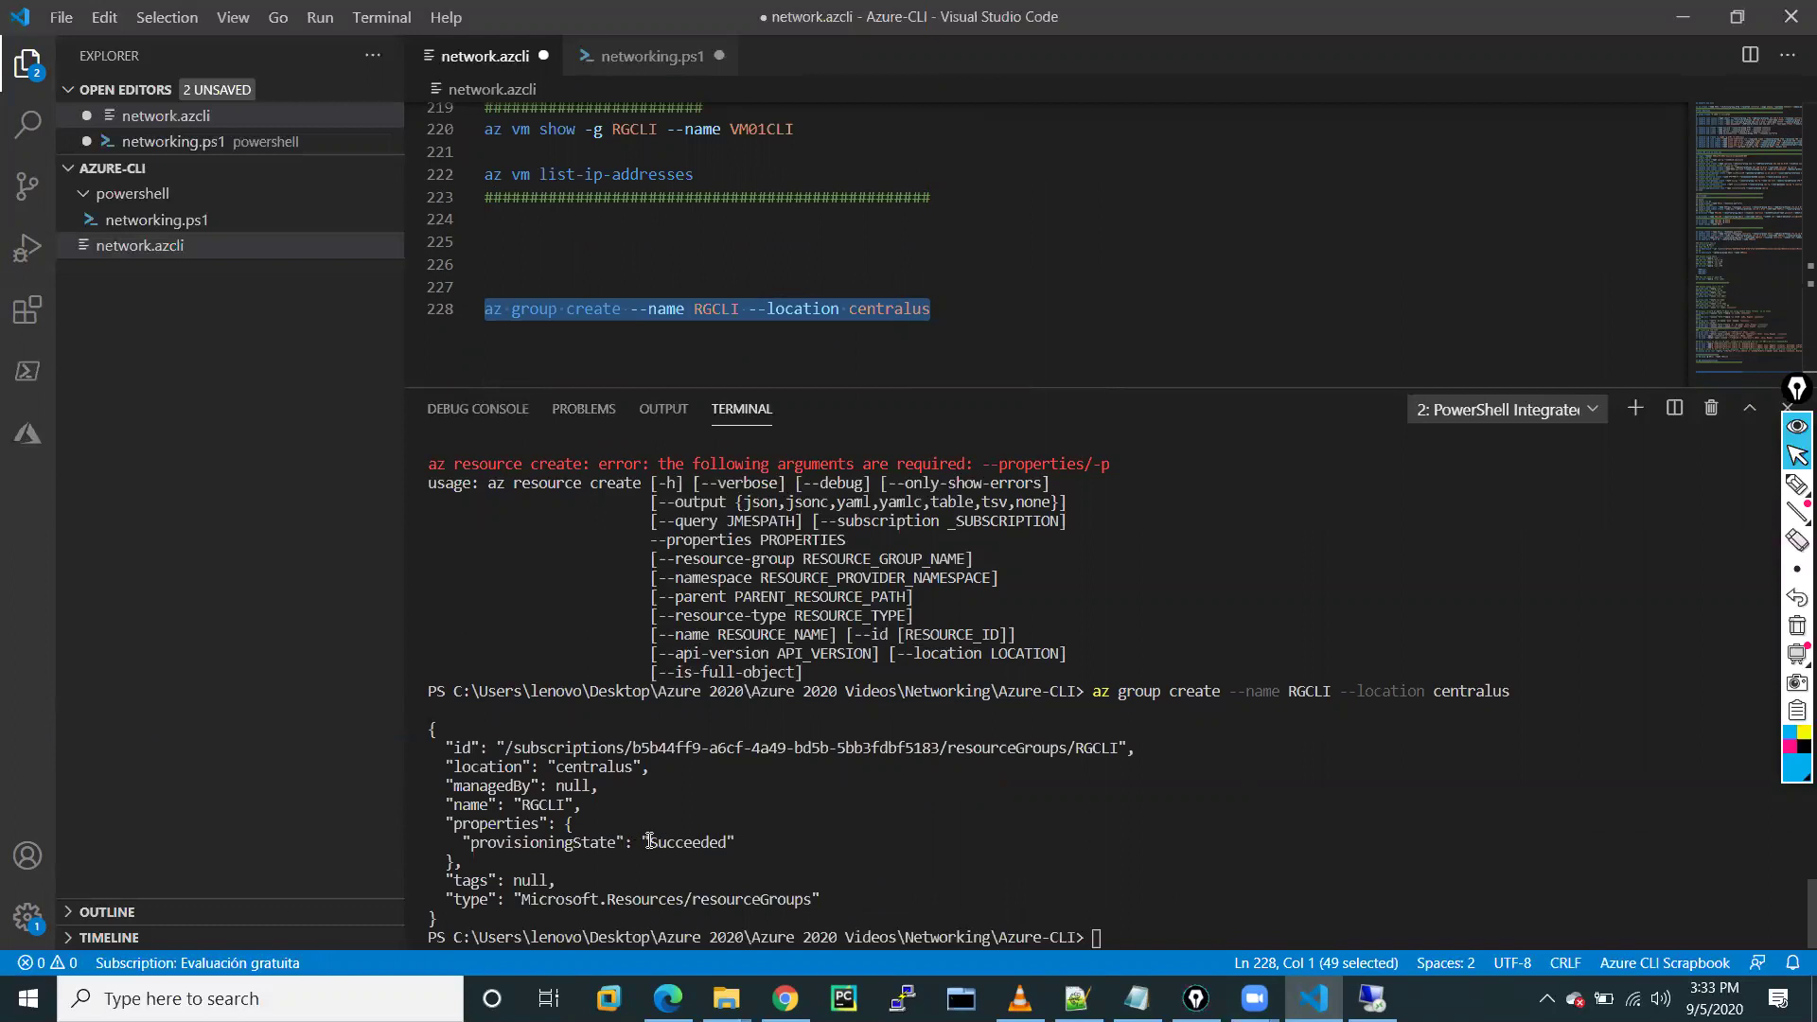
drag(647, 842, 726, 841)
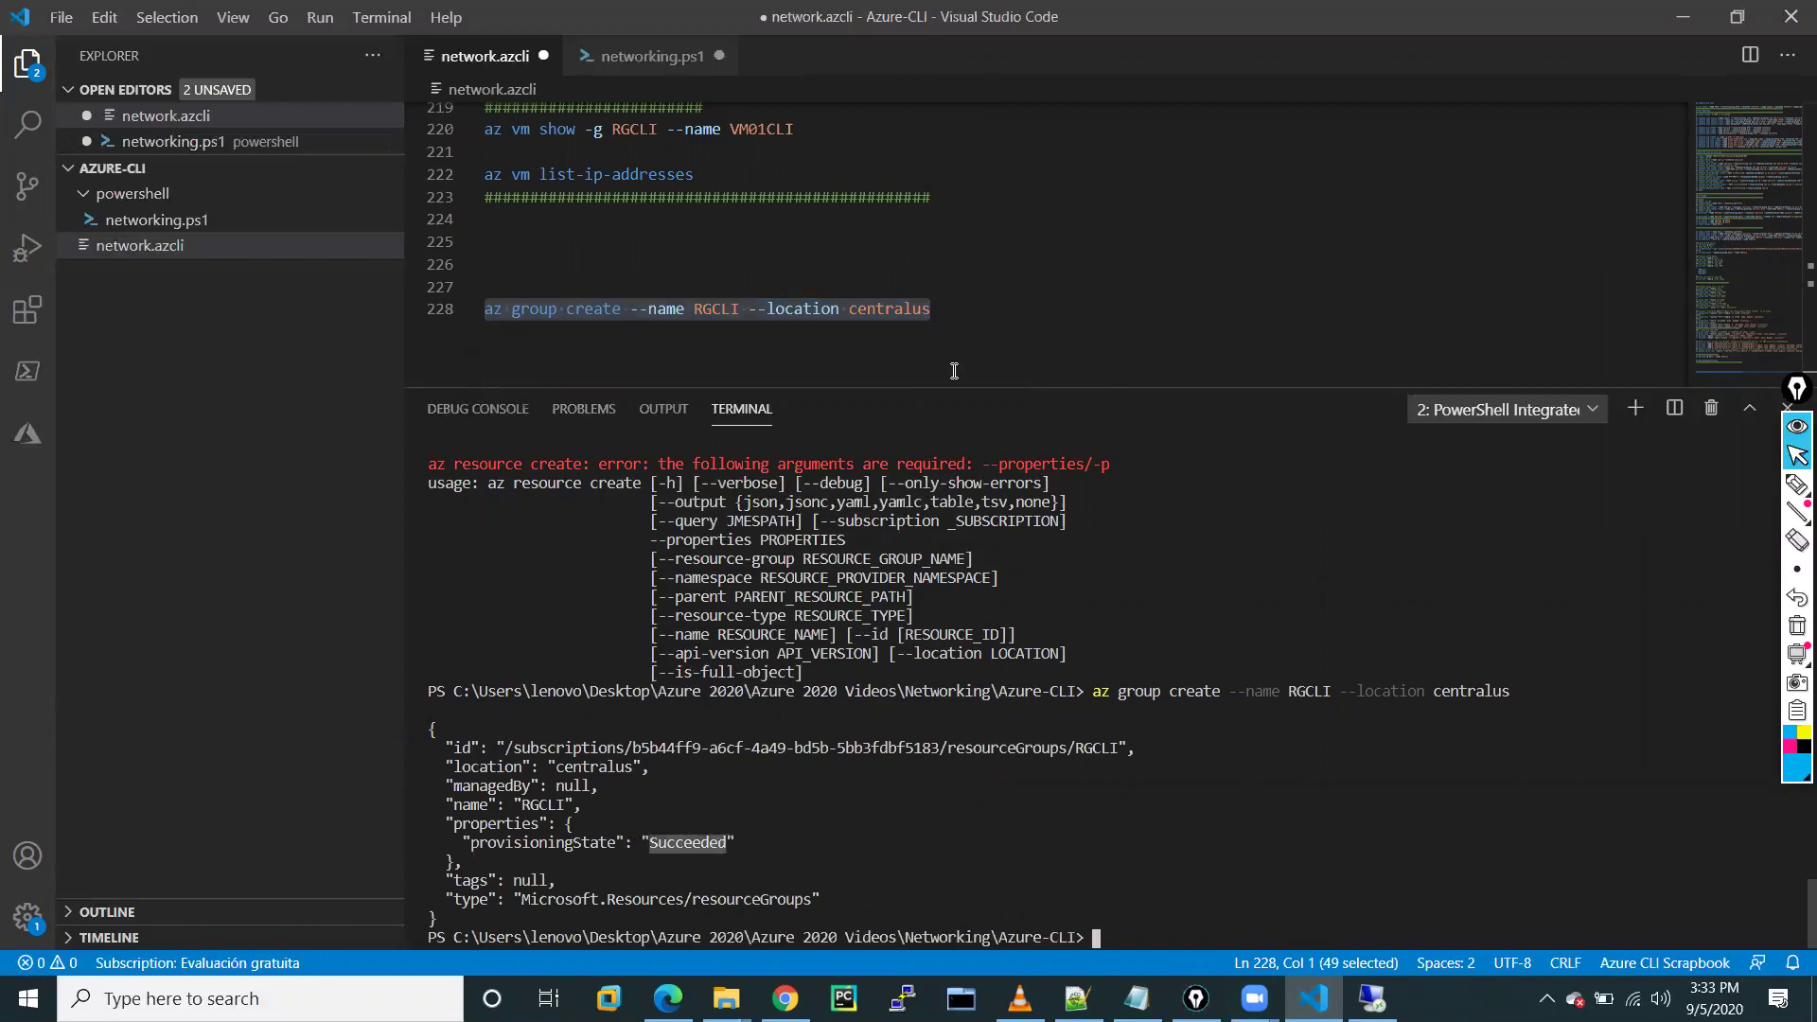
click(950, 320)
Add 'az group list' on line 229 and run it in the terminal
key(Return)
text(az ge)
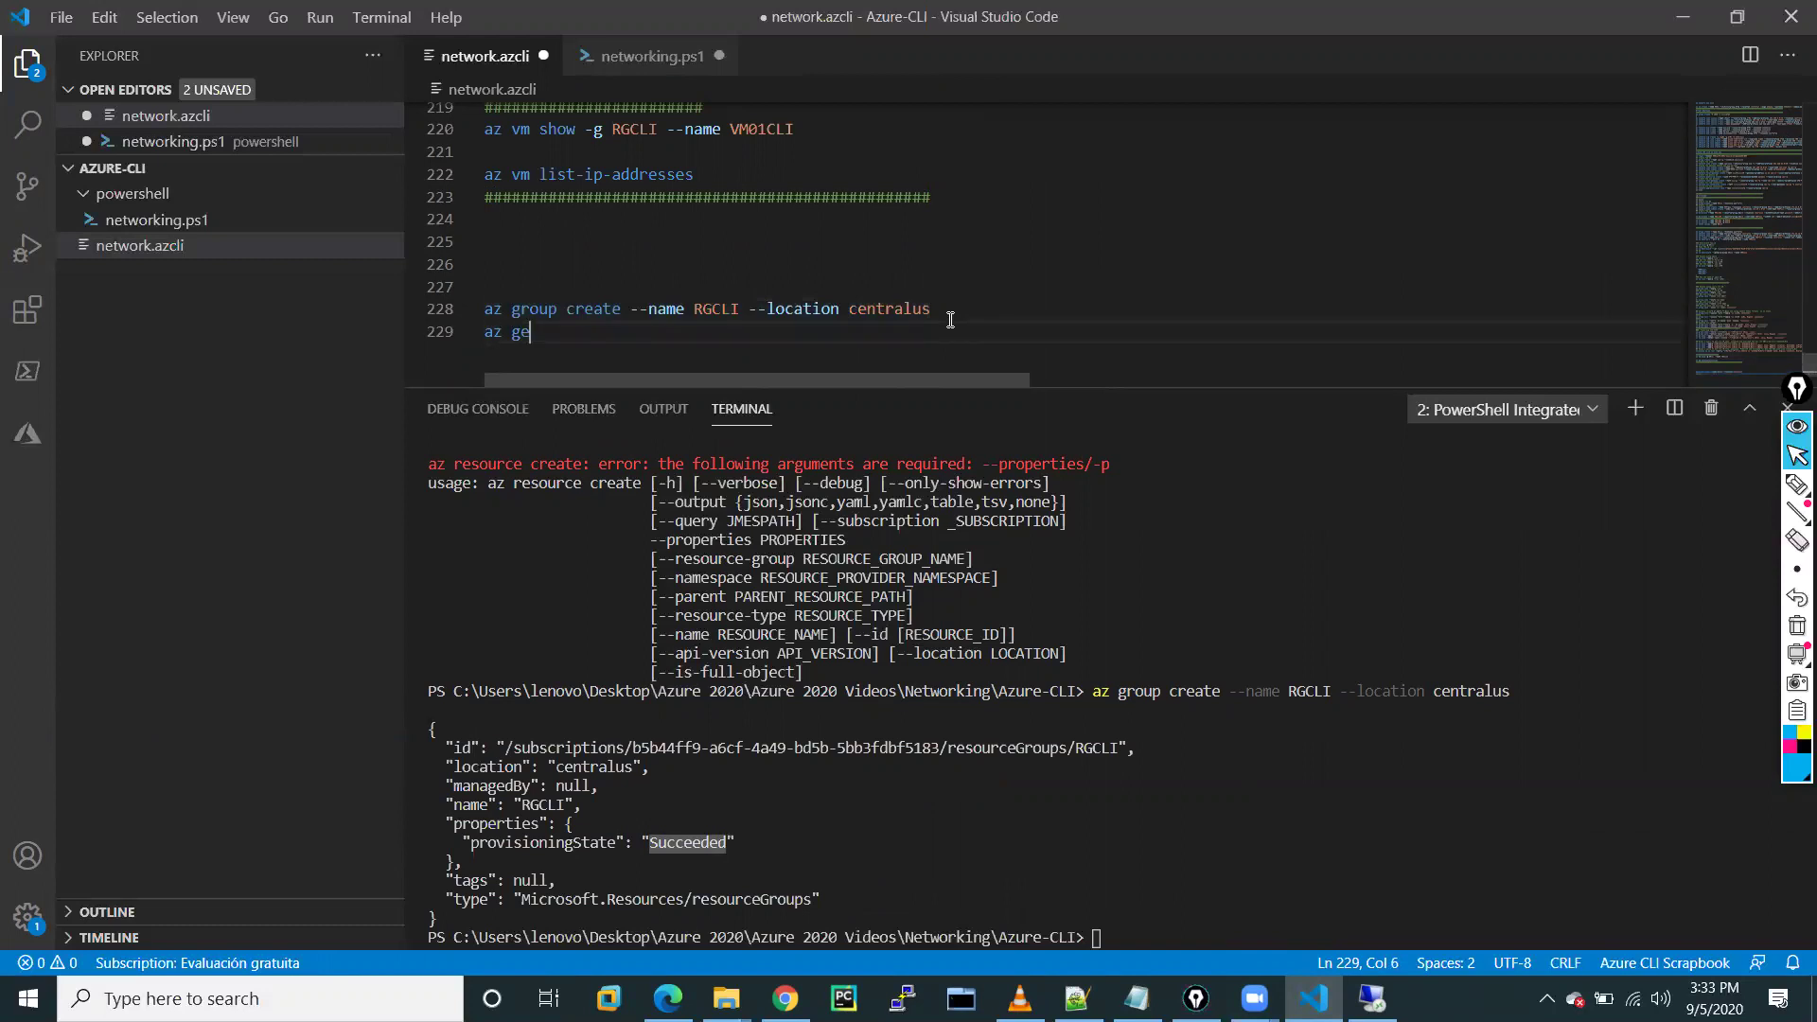
key(BackSpace)
text(roup list)
drag(628, 349, 486, 335)
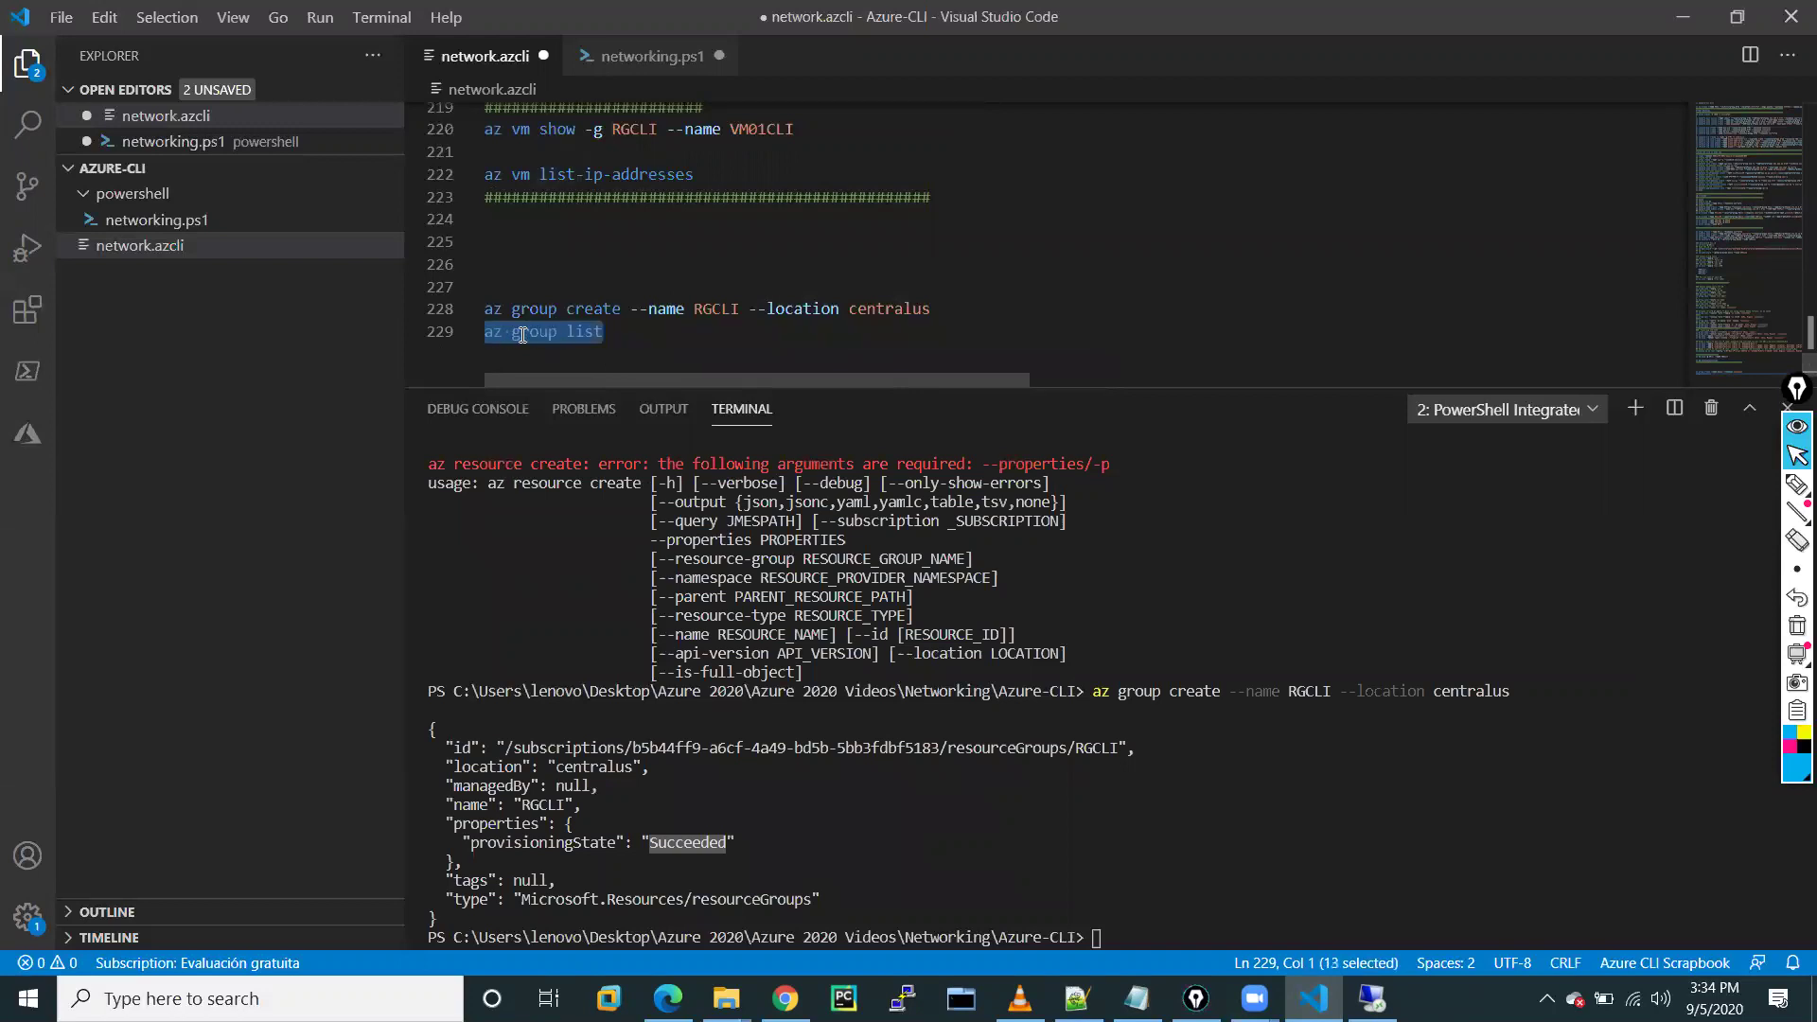
right_click(522, 335)
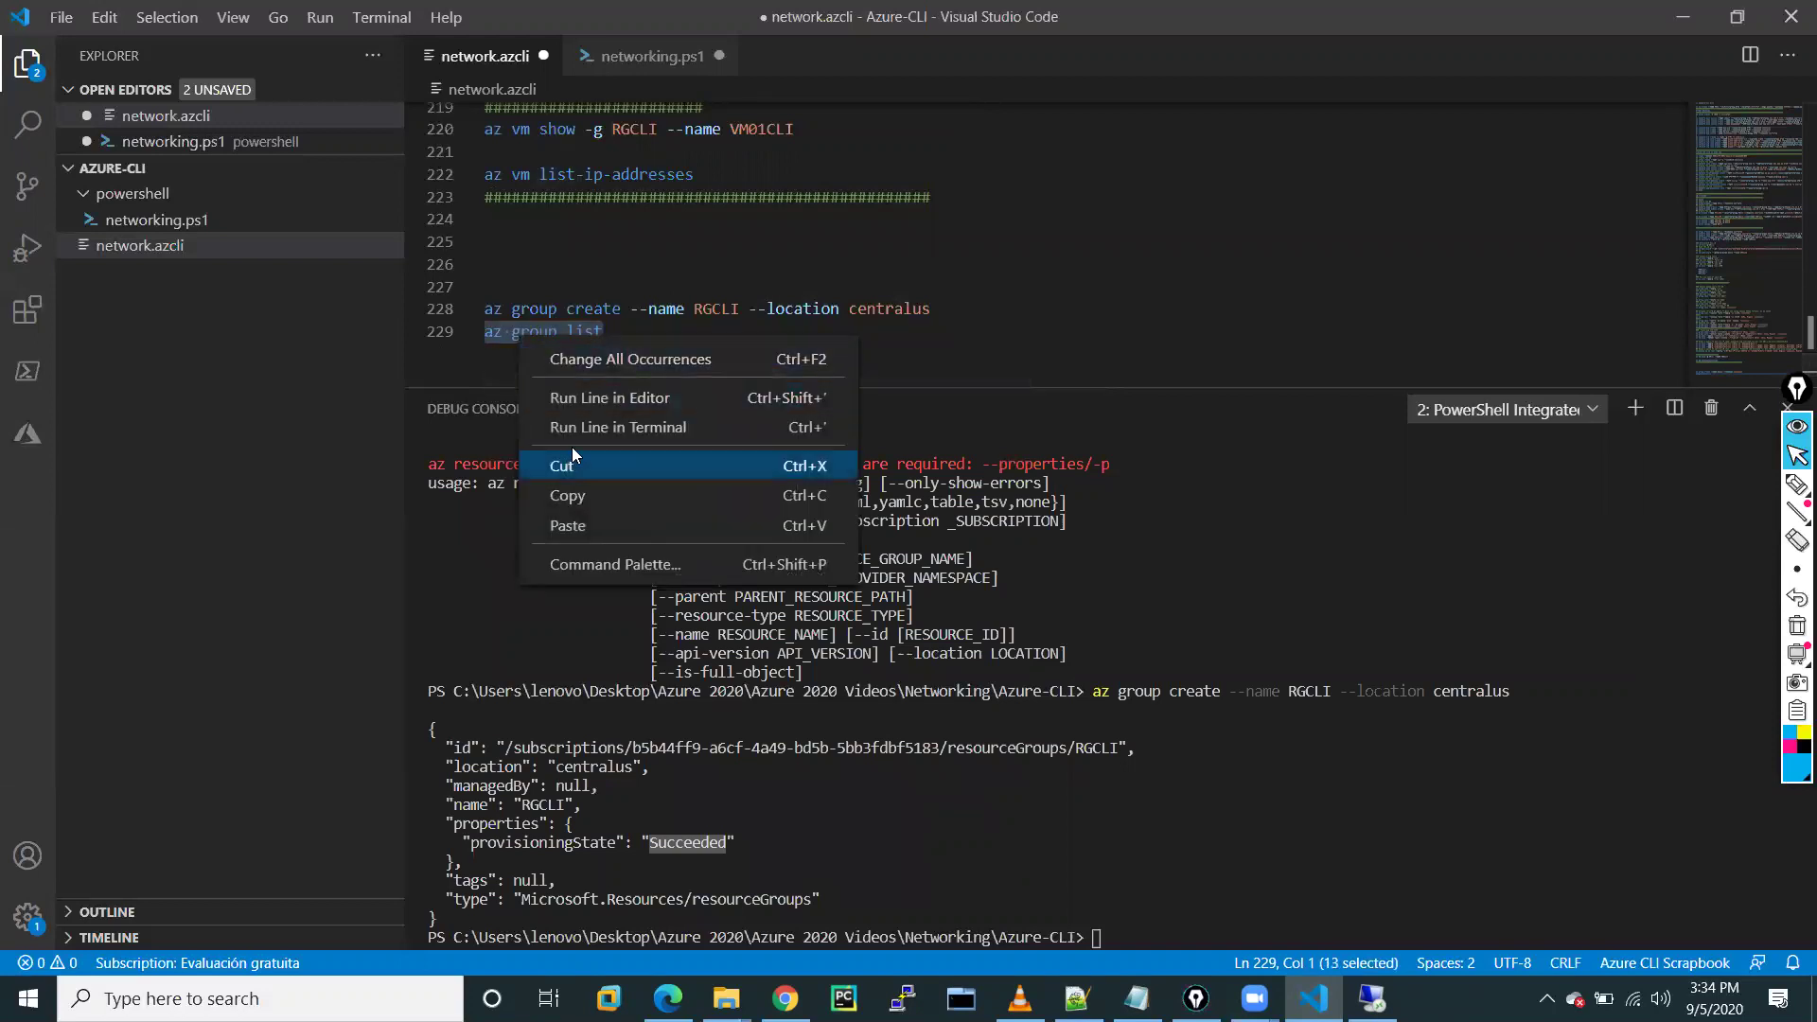
click(592, 427)
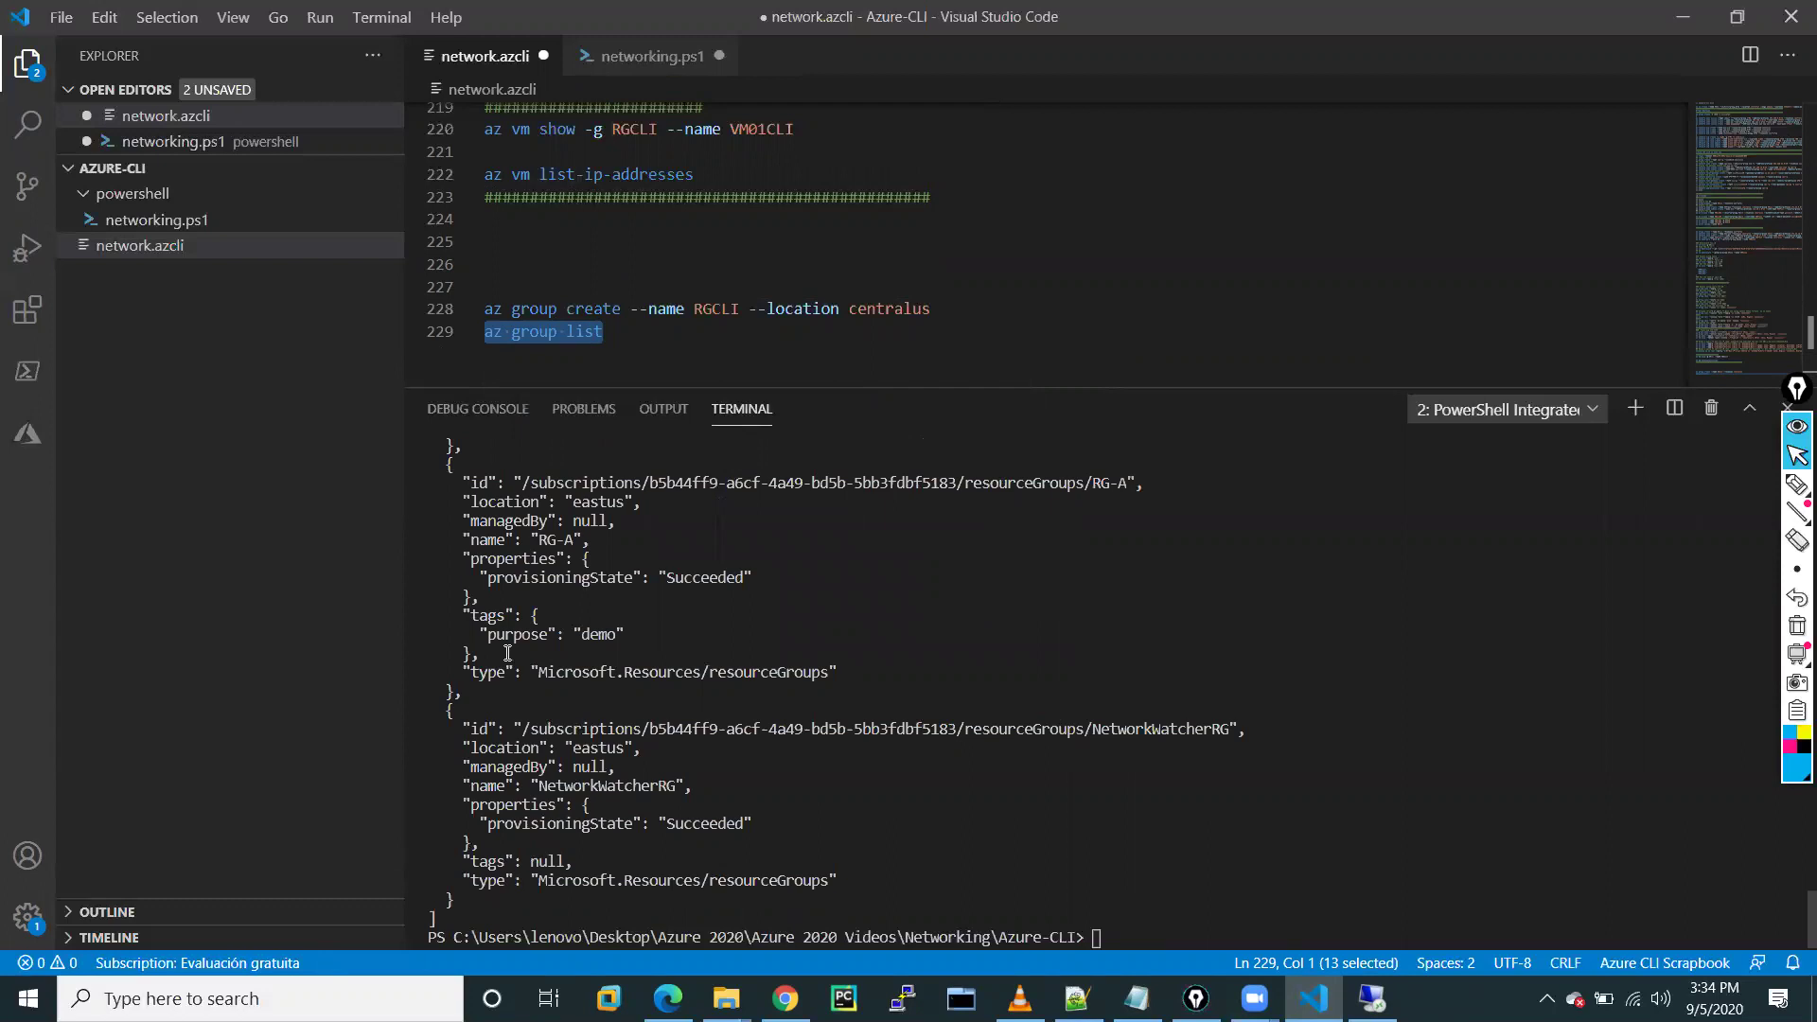
Review the output showing RGCLI in centralus plus RG-A and NetworkWatcherRG in eastus
double_click(565, 539)
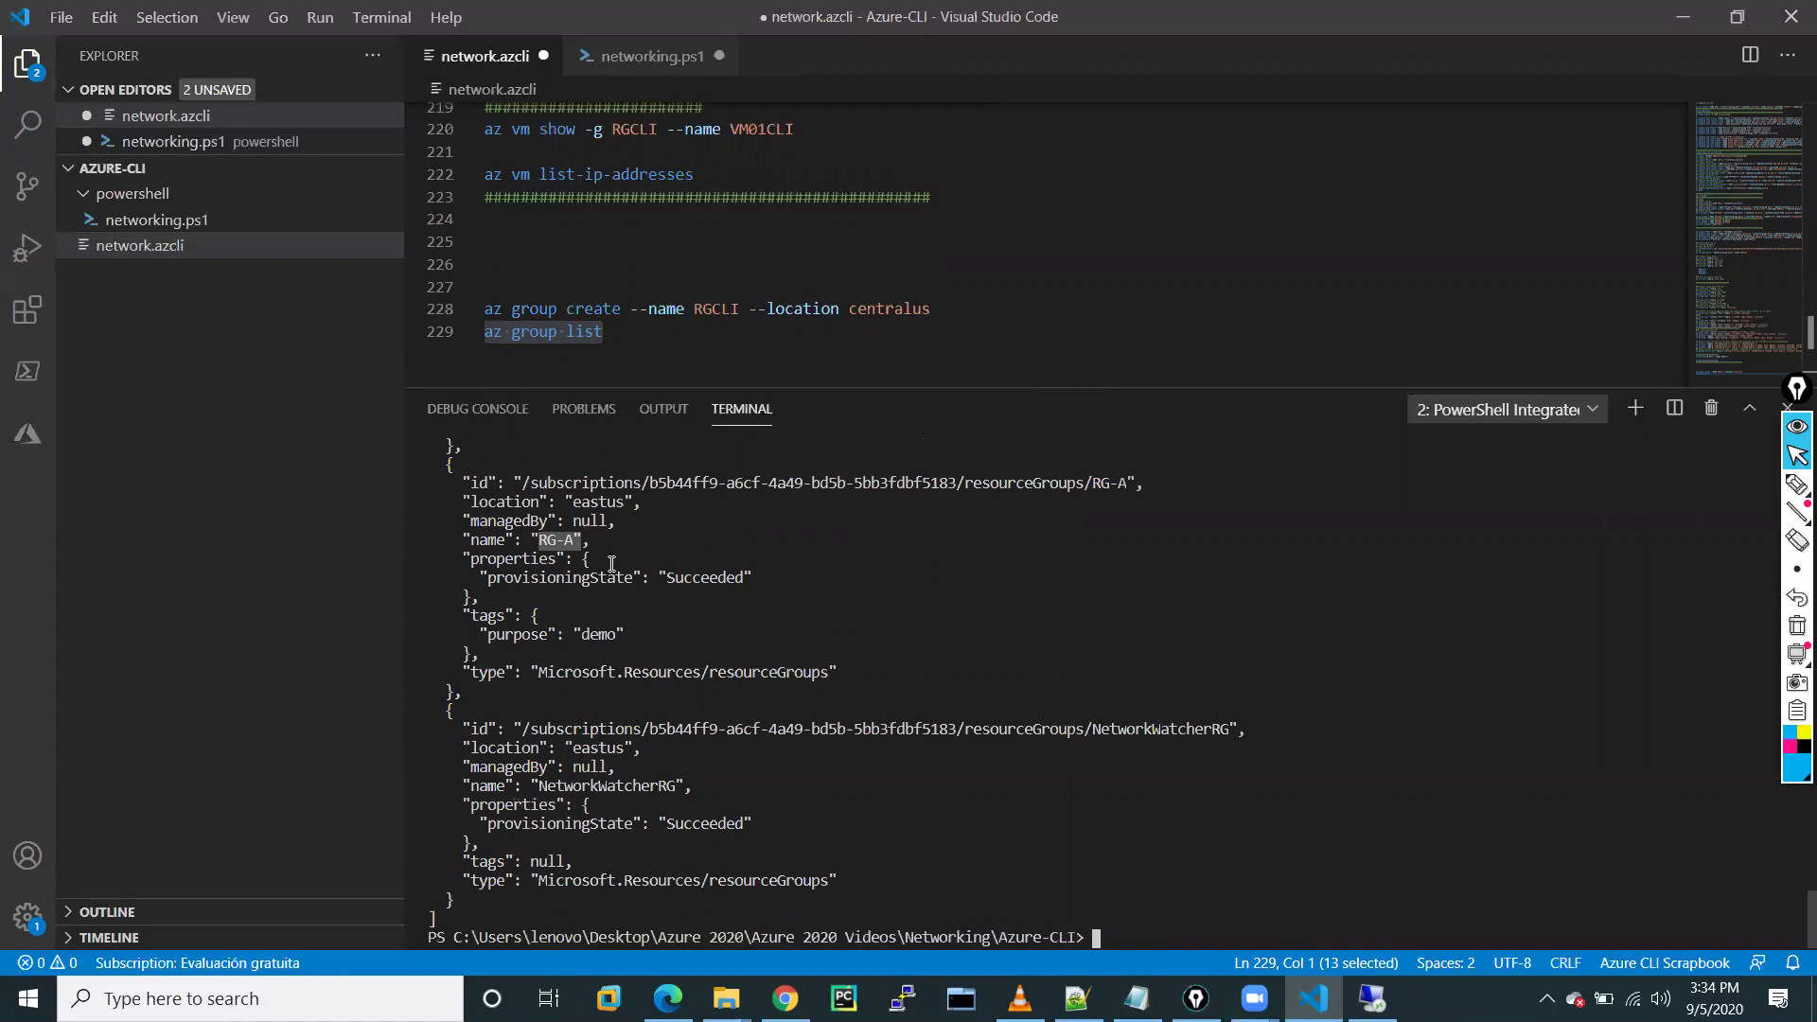
scroll(611, 564, up, 4)
drag(532, 539, 650, 537)
scroll(765, 539, up, 4)
scroll(765, 540, up, 6)
scroll(765, 539, down, 12)
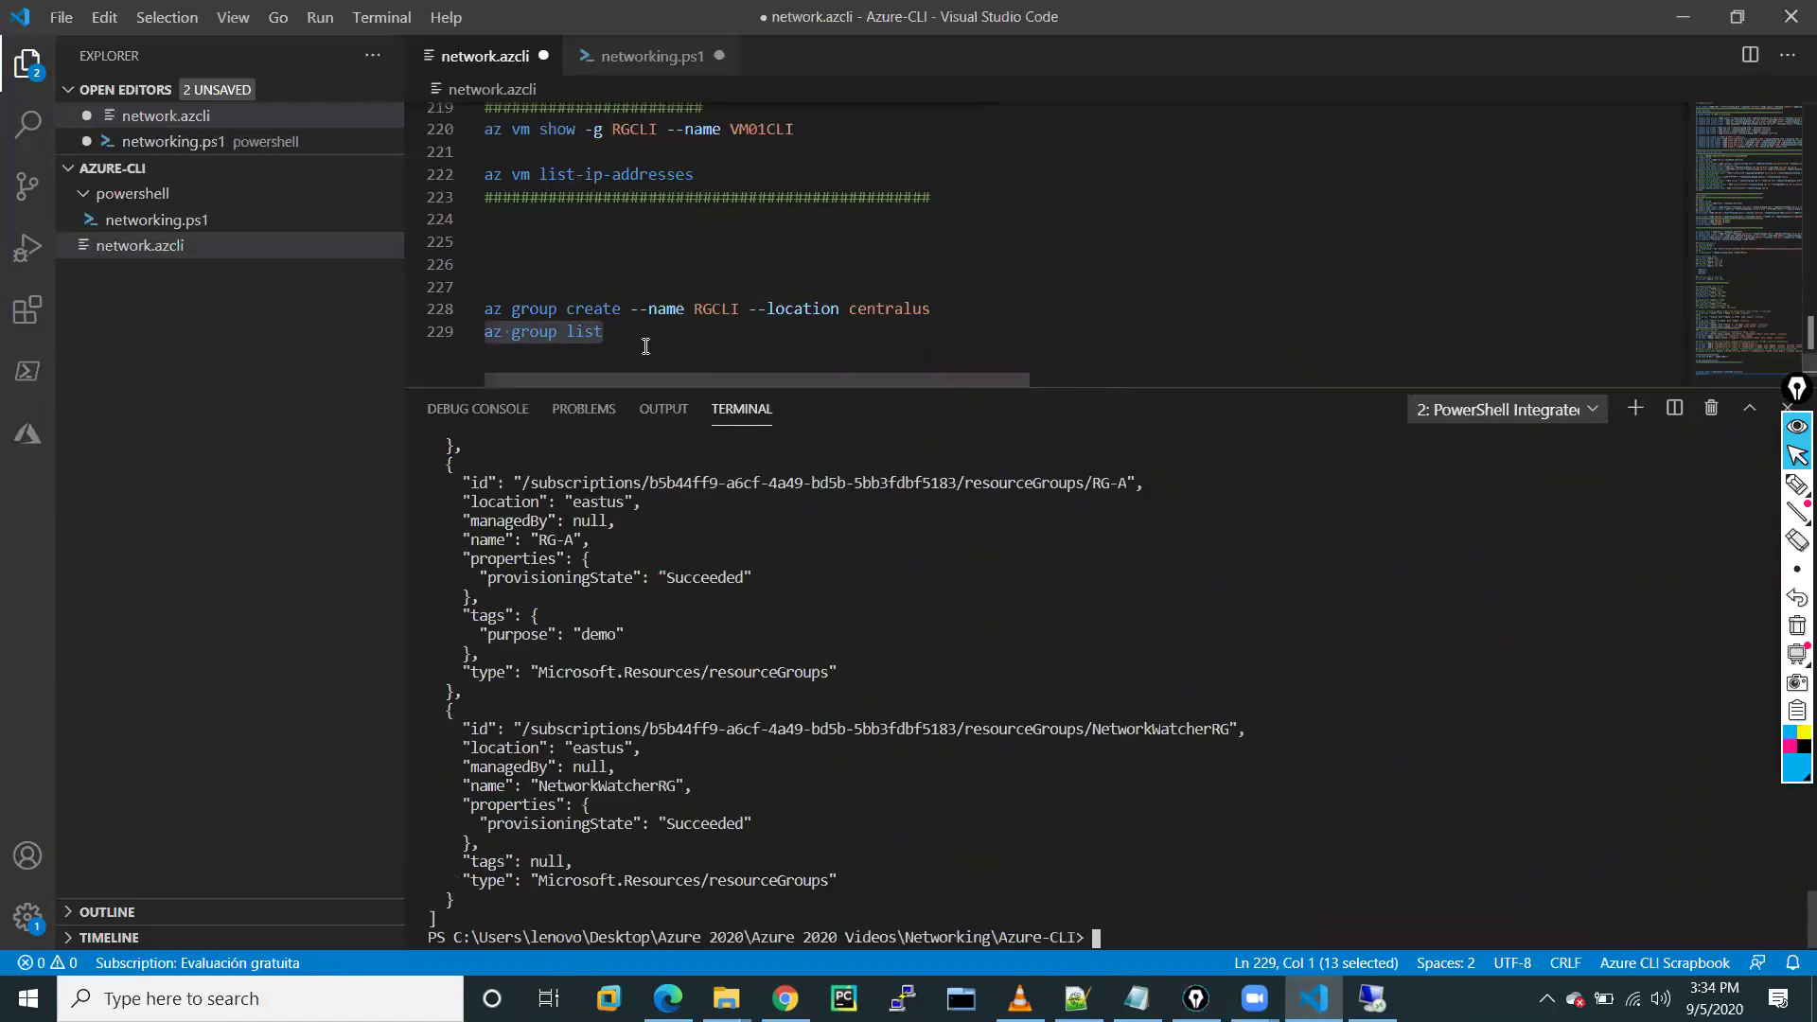
click(644, 345)
key(Return)
key(Return)
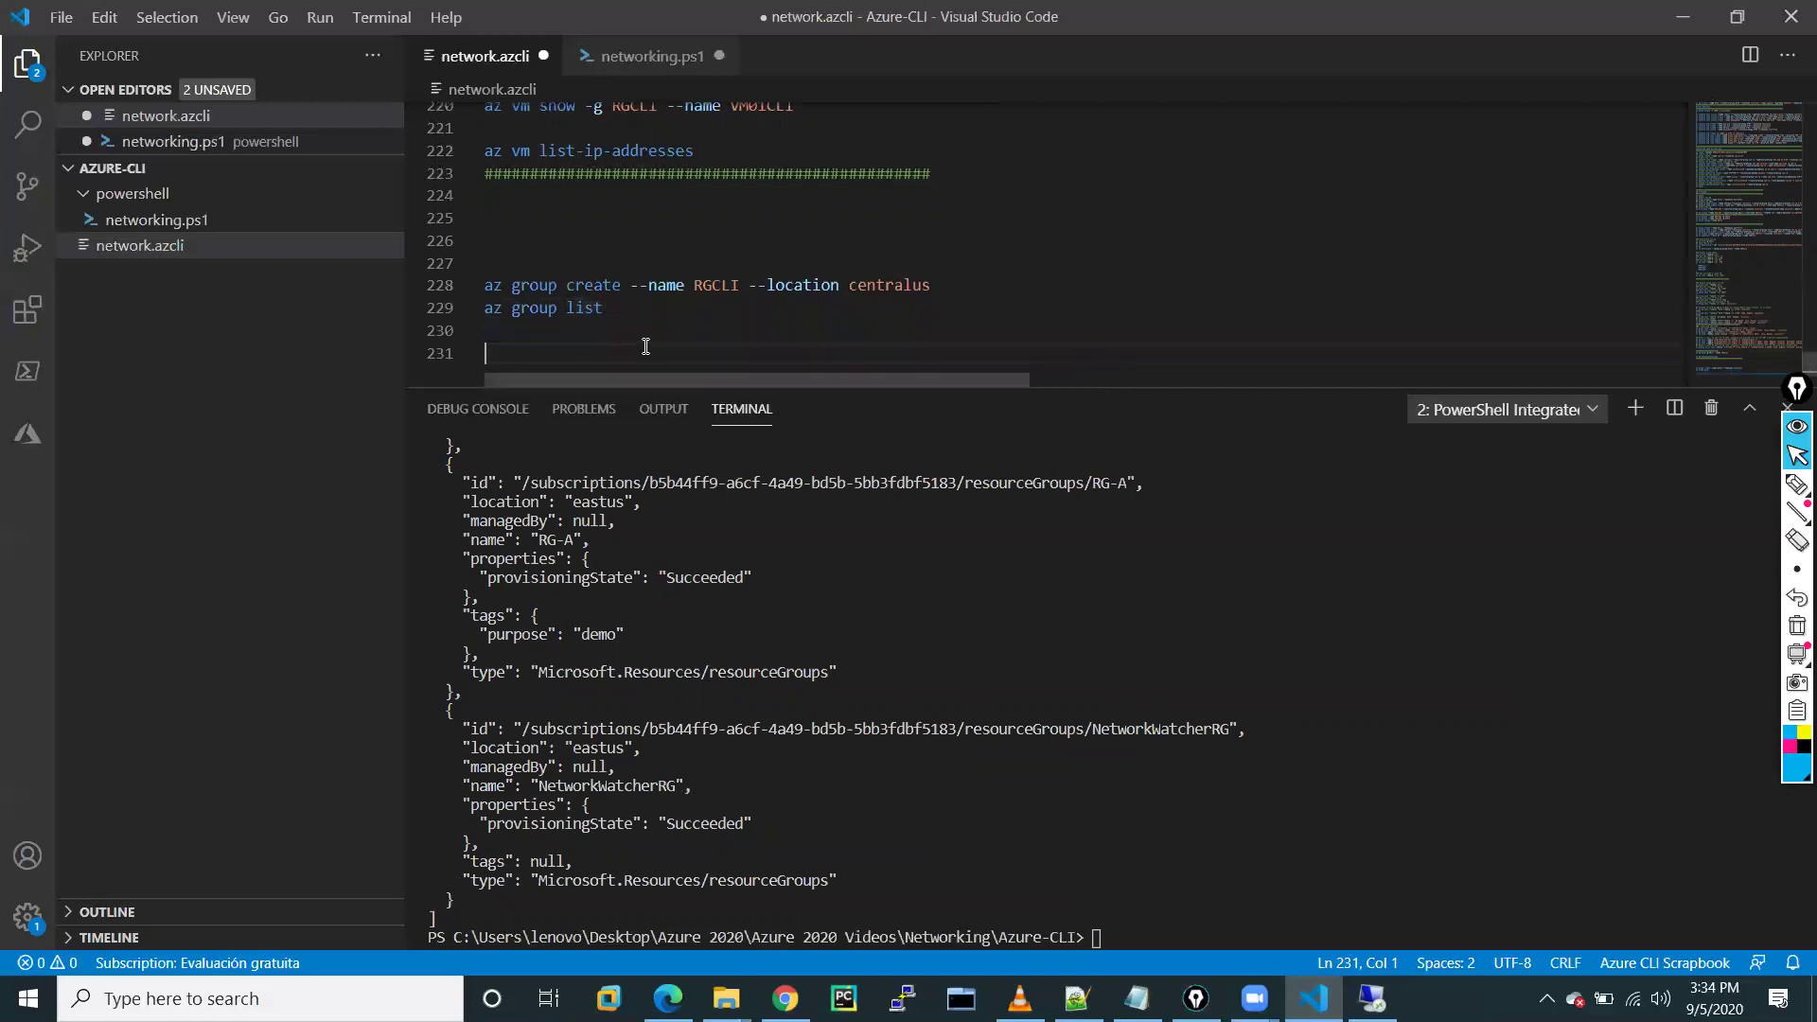
Start line 231 with 'az network vnet create --name VNET-CLI --location centralus'
text(az network create vnet -)
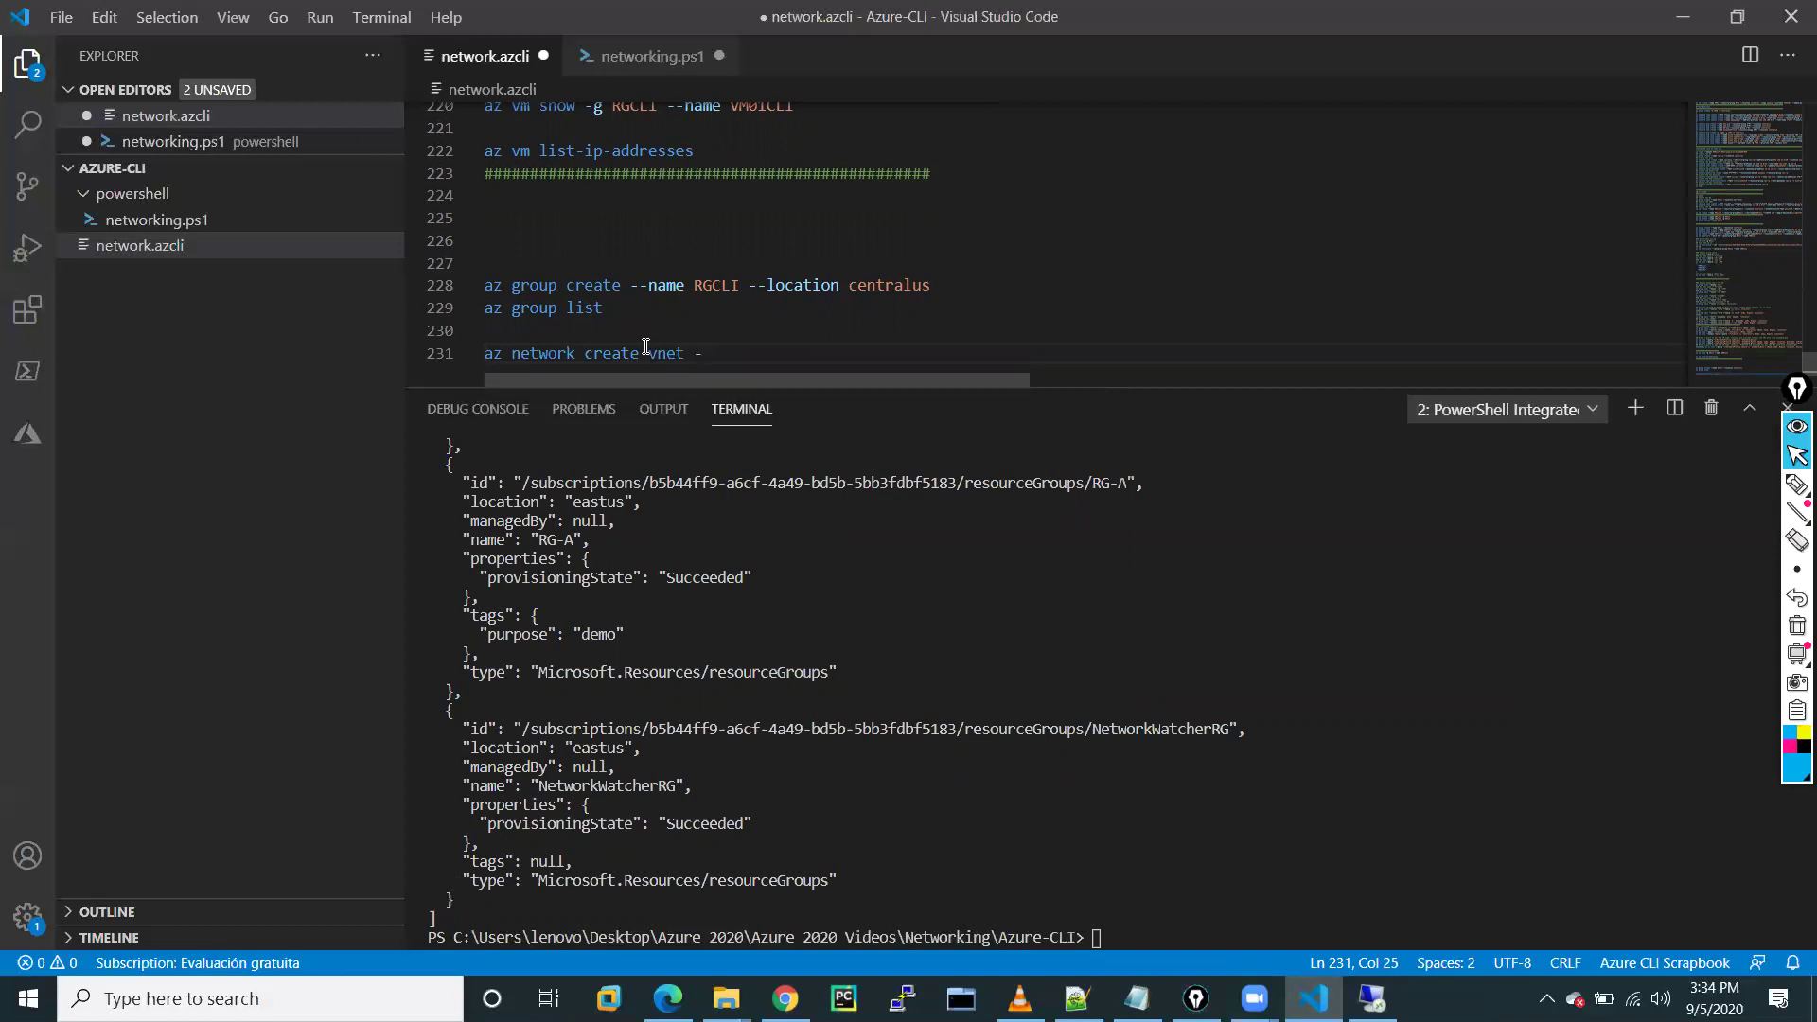
key(BackSpace)
key(BackSpace)
key(BackSpace)
key(BackSpace)
key(BackSpace)
key(BackSpace)
key(BackSpace)
key(BackSpace)
key(BackSpace)
key(BackSpace)
key(BackSpace)
key(BackSpace)
key(BackSpace)
text(vnet creta)
key(BackSpace)
key(BackSpace)
text(ate --name VNET-CLI --location)
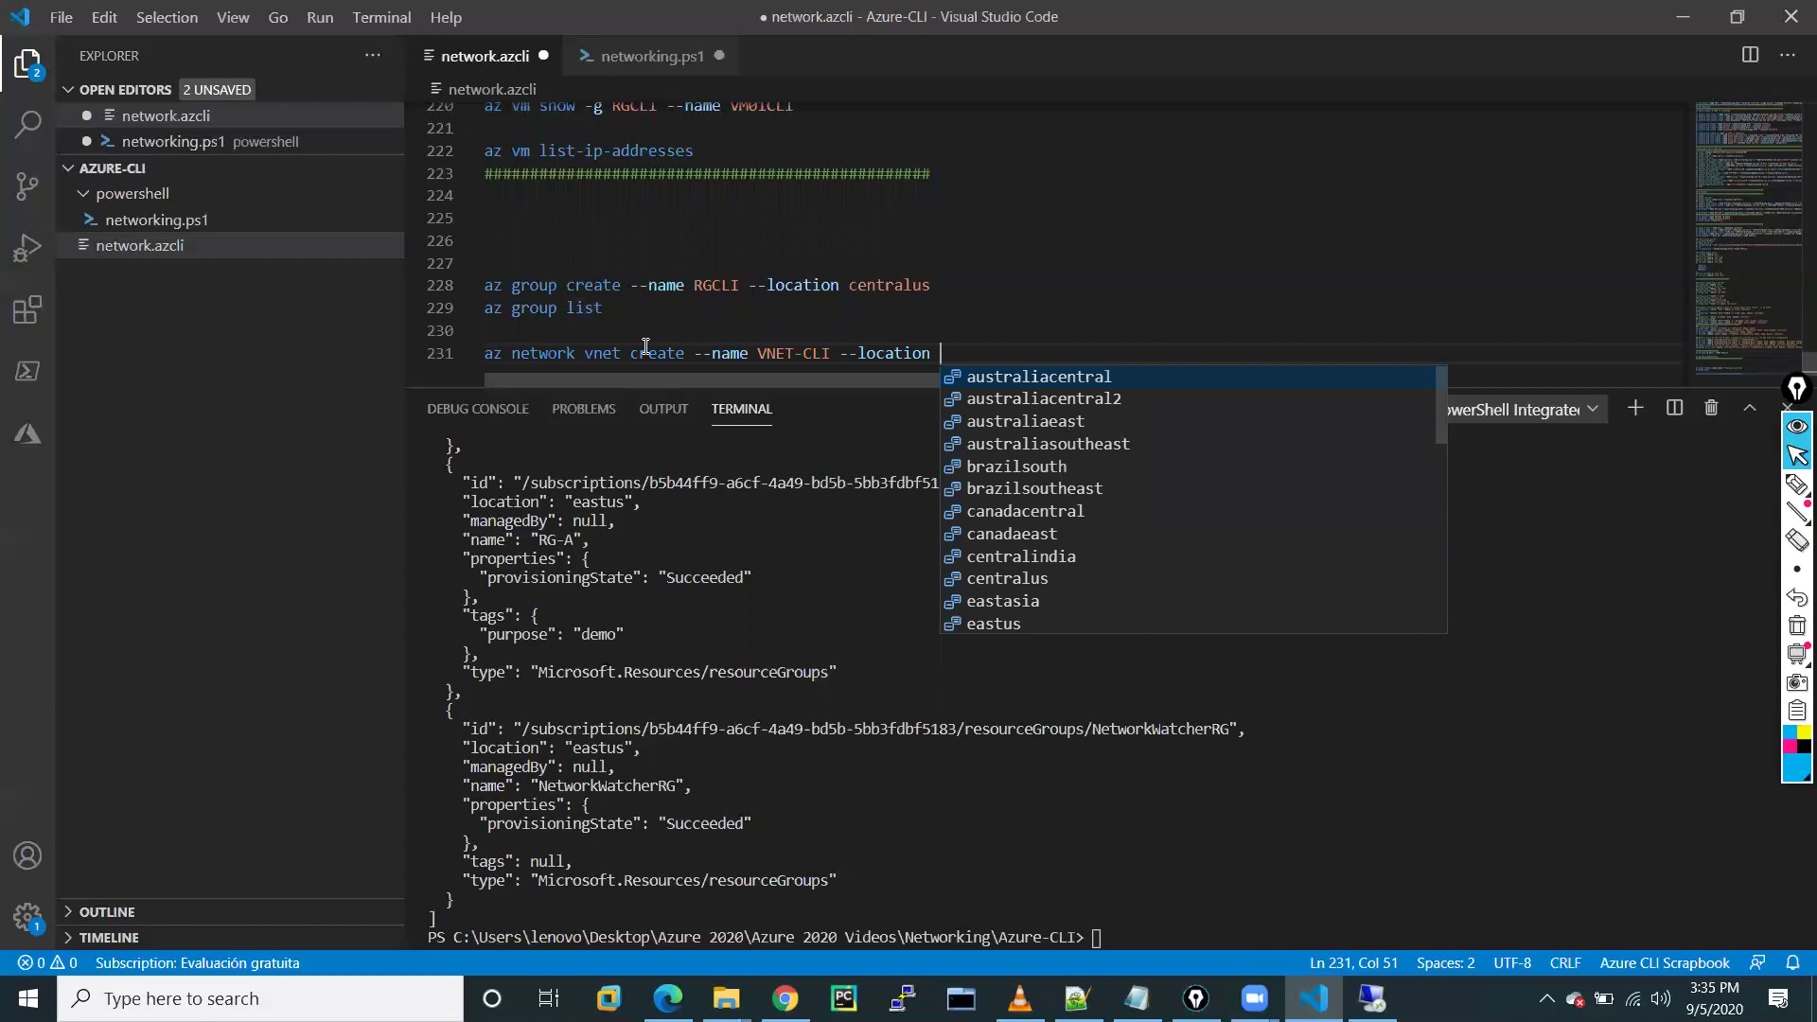
click(1007, 579)
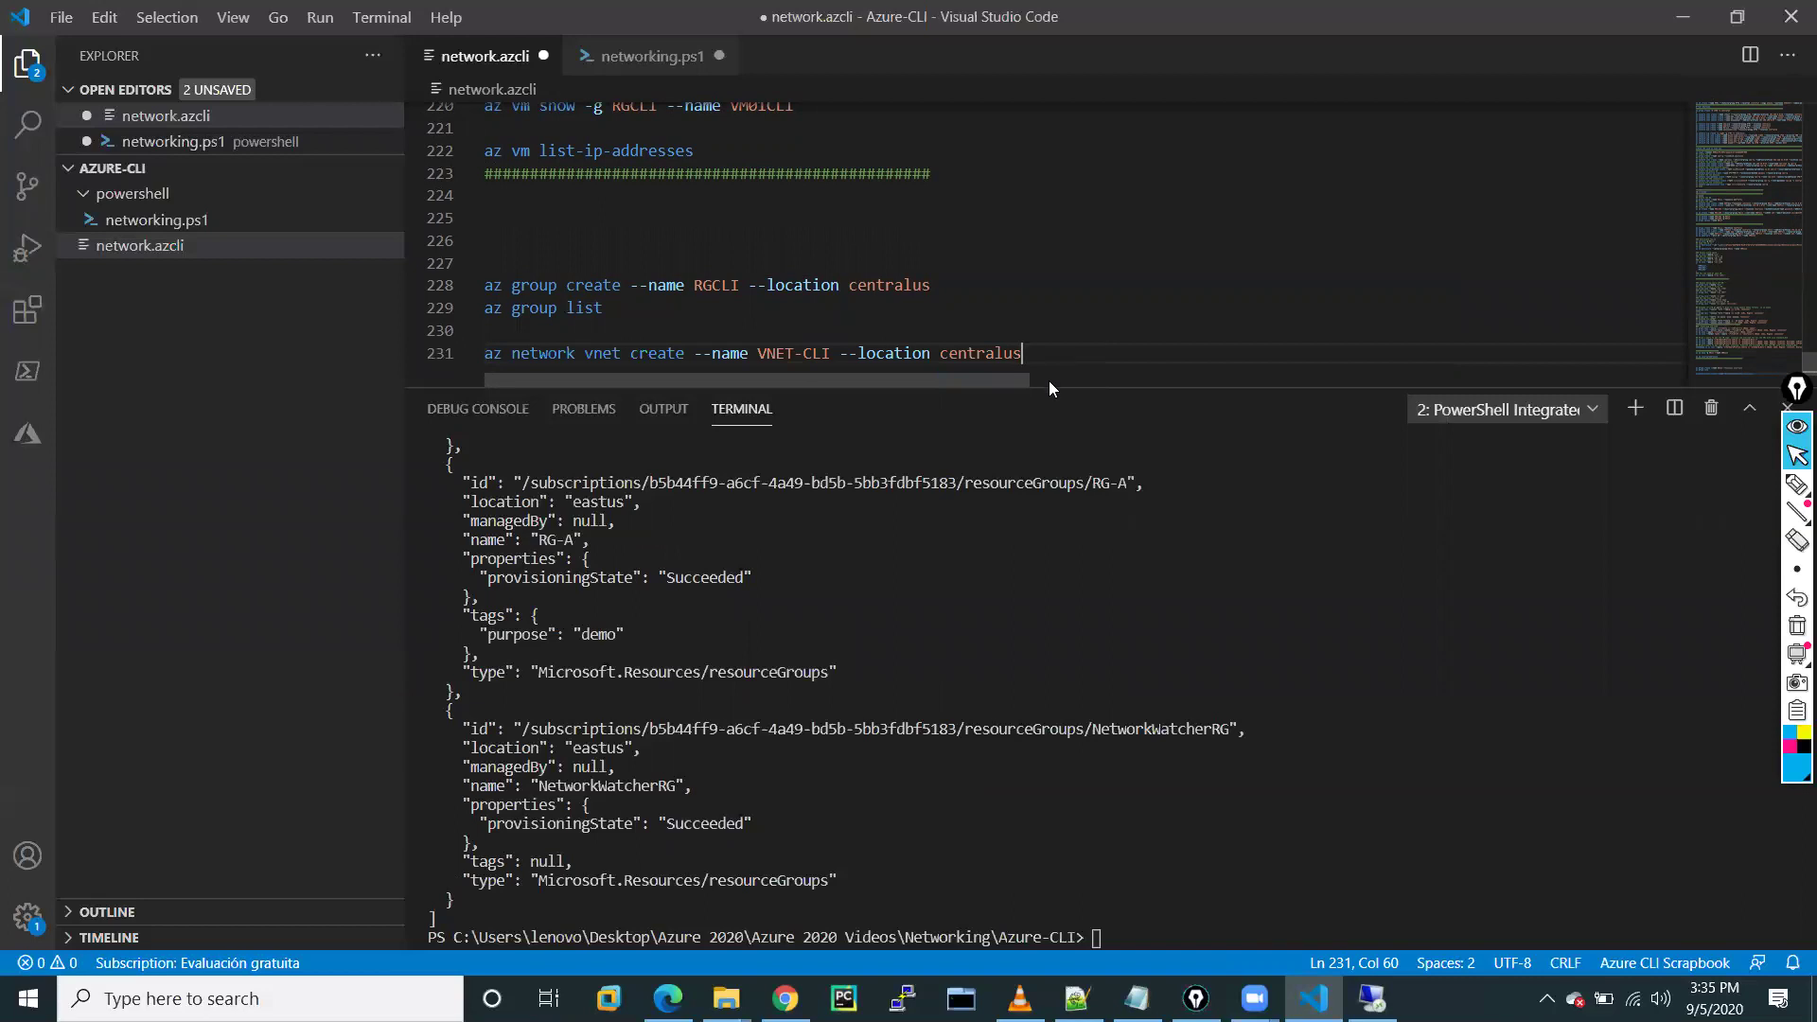
click(1051, 382)
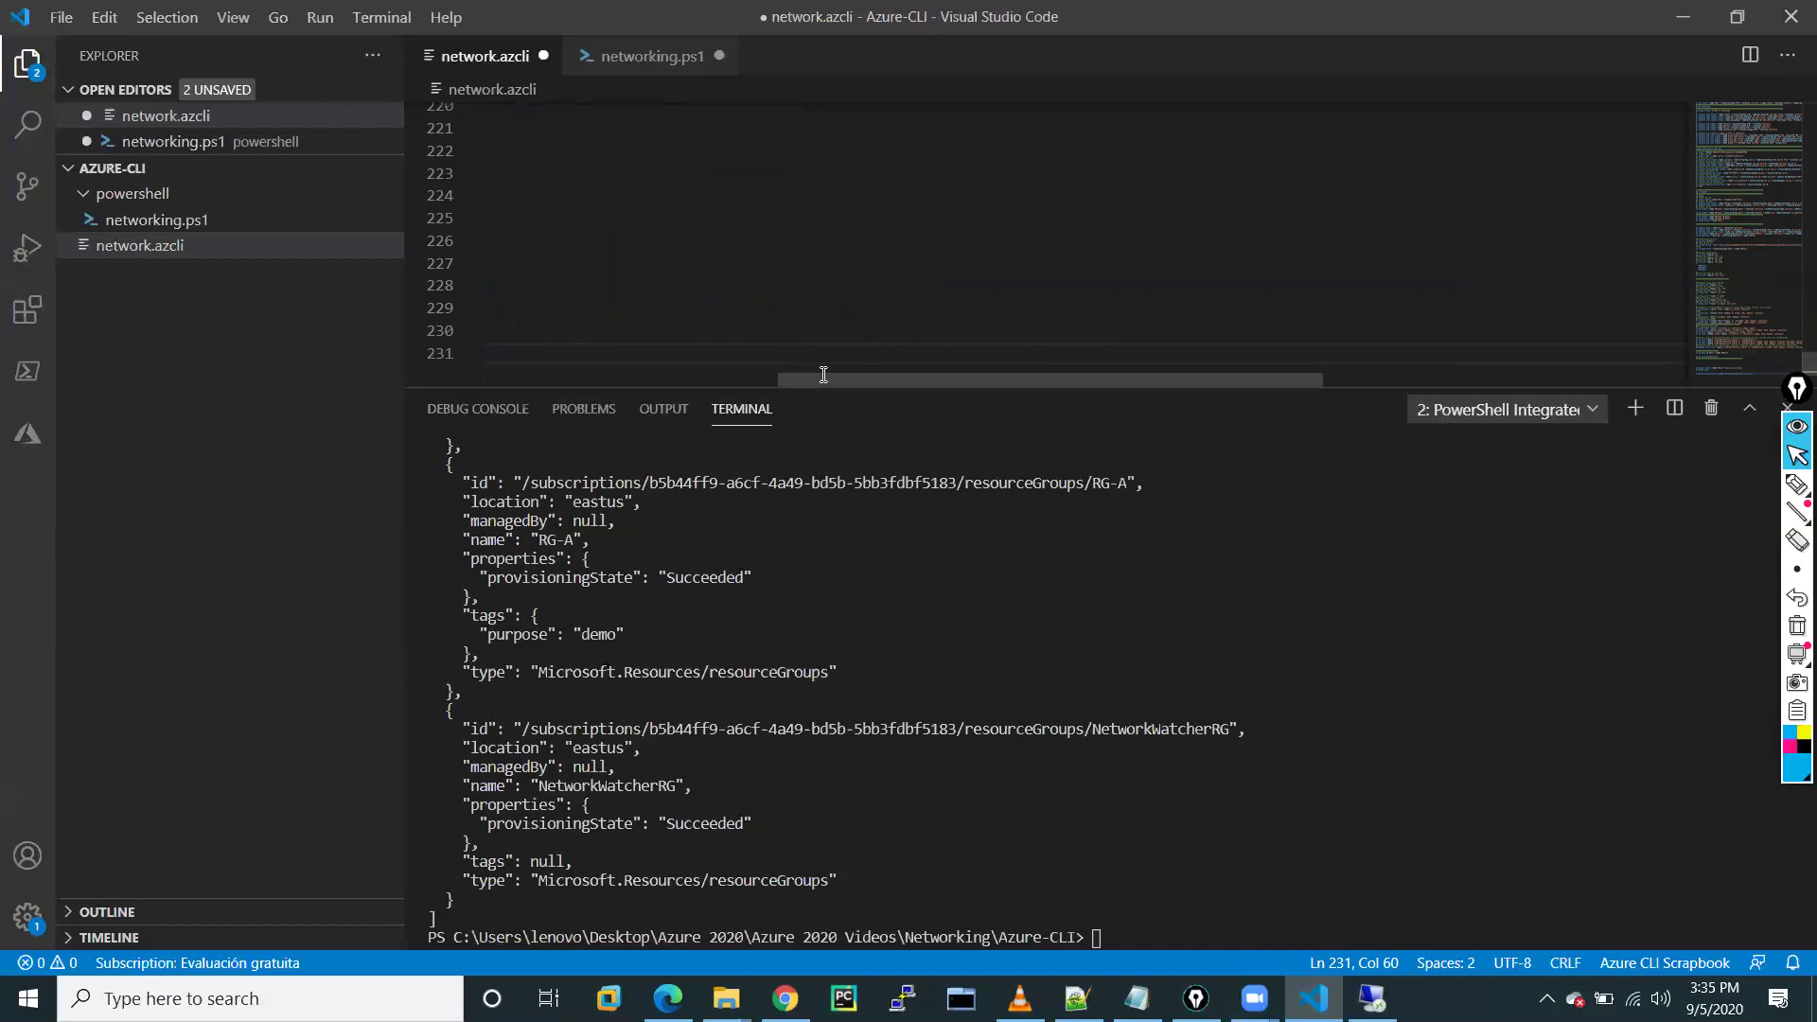
drag(751, 386, 751, 461)
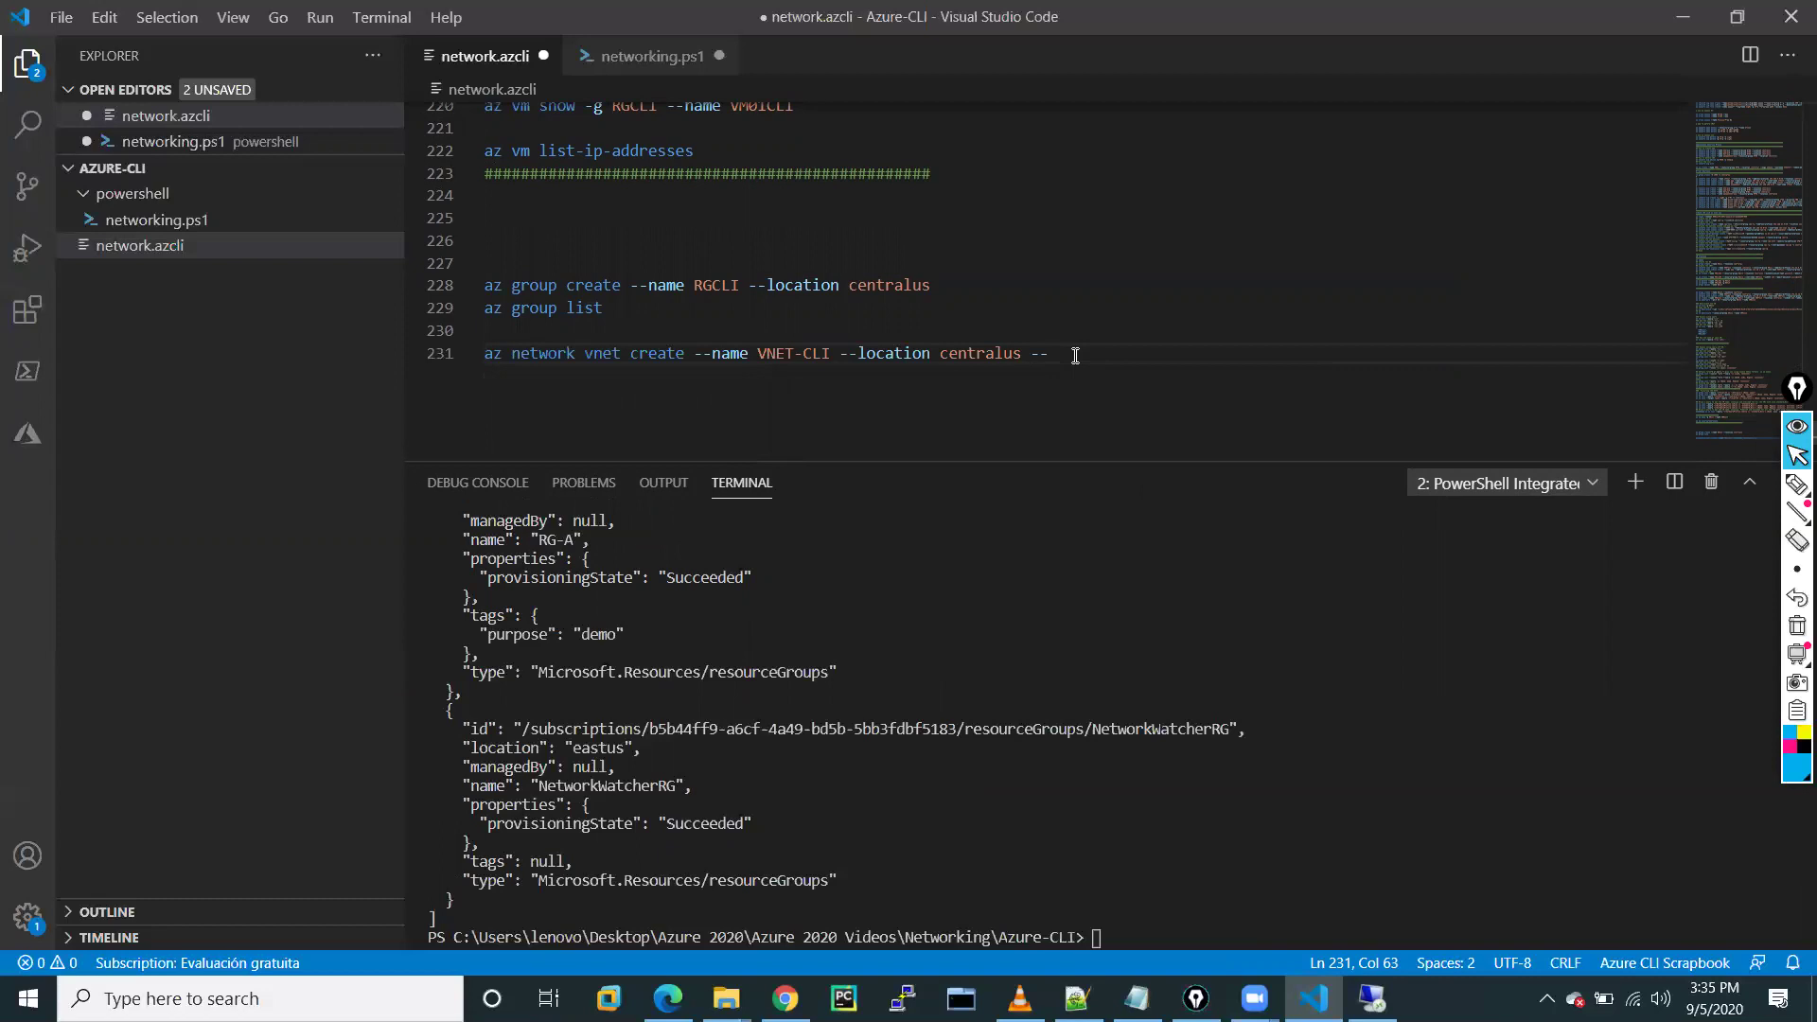
Add --resource-group RG-CLI to the vnet create command
text(pr)
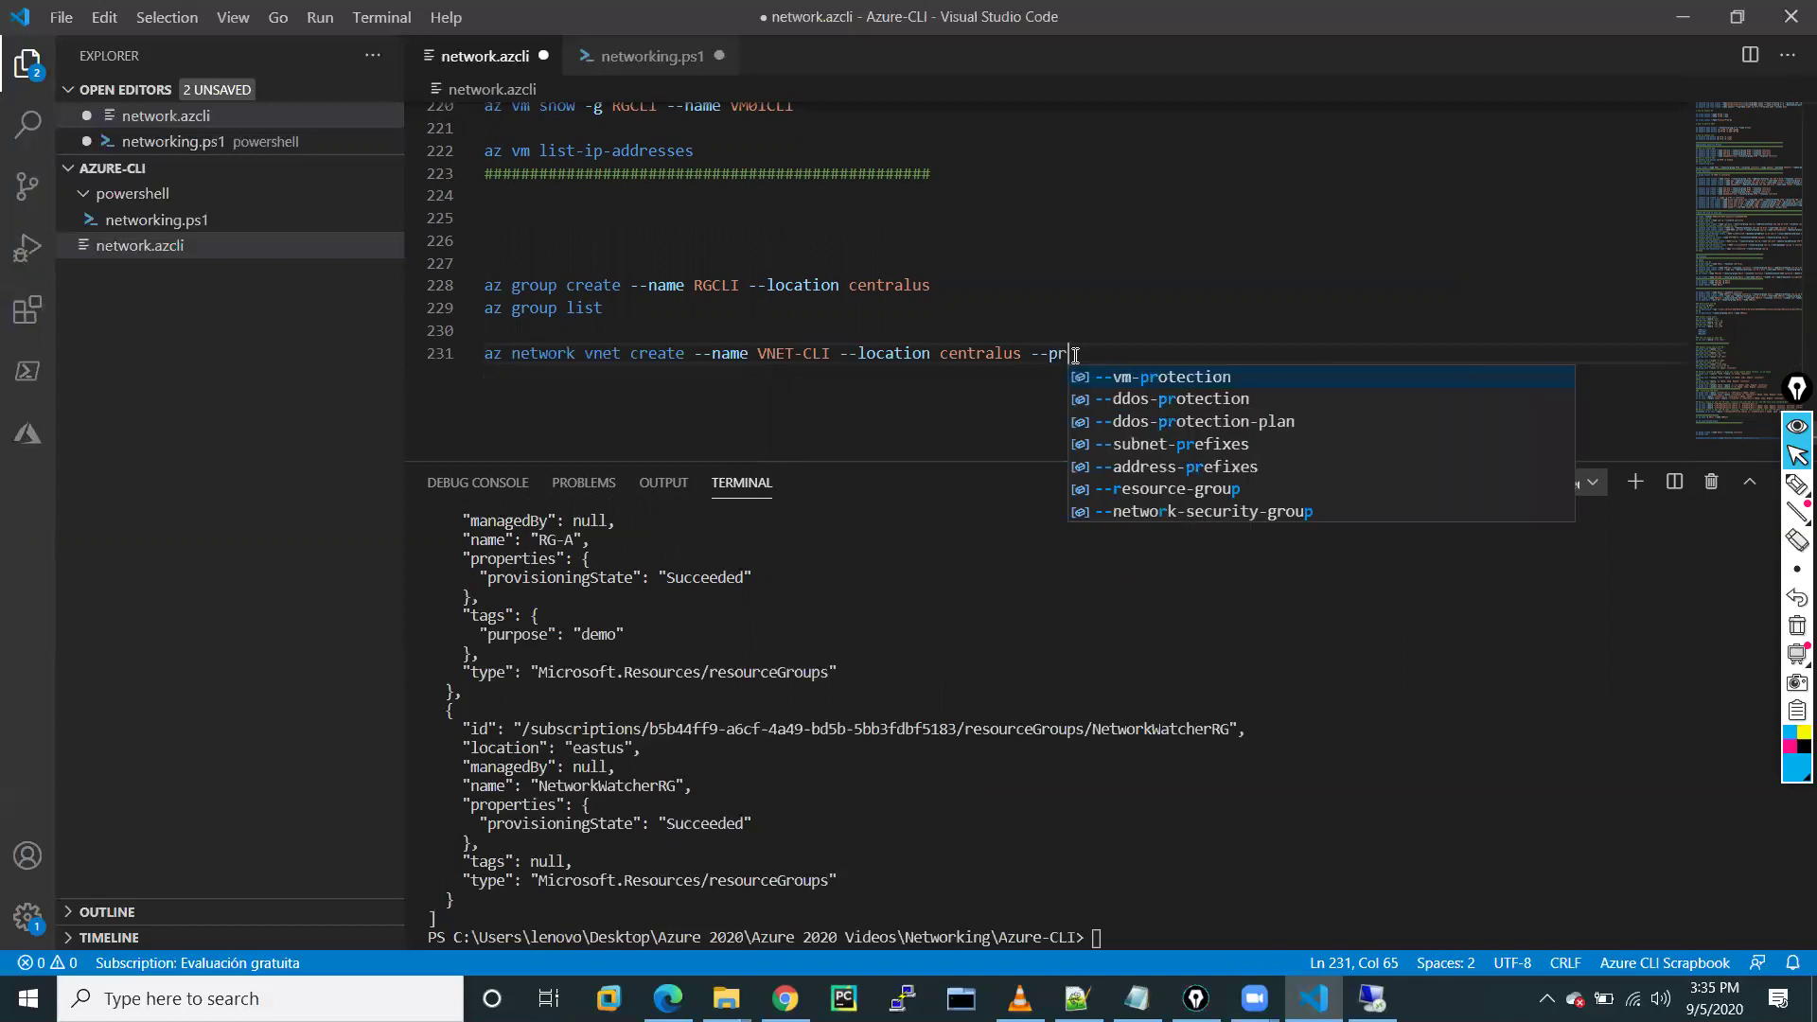
key(BackSpace)
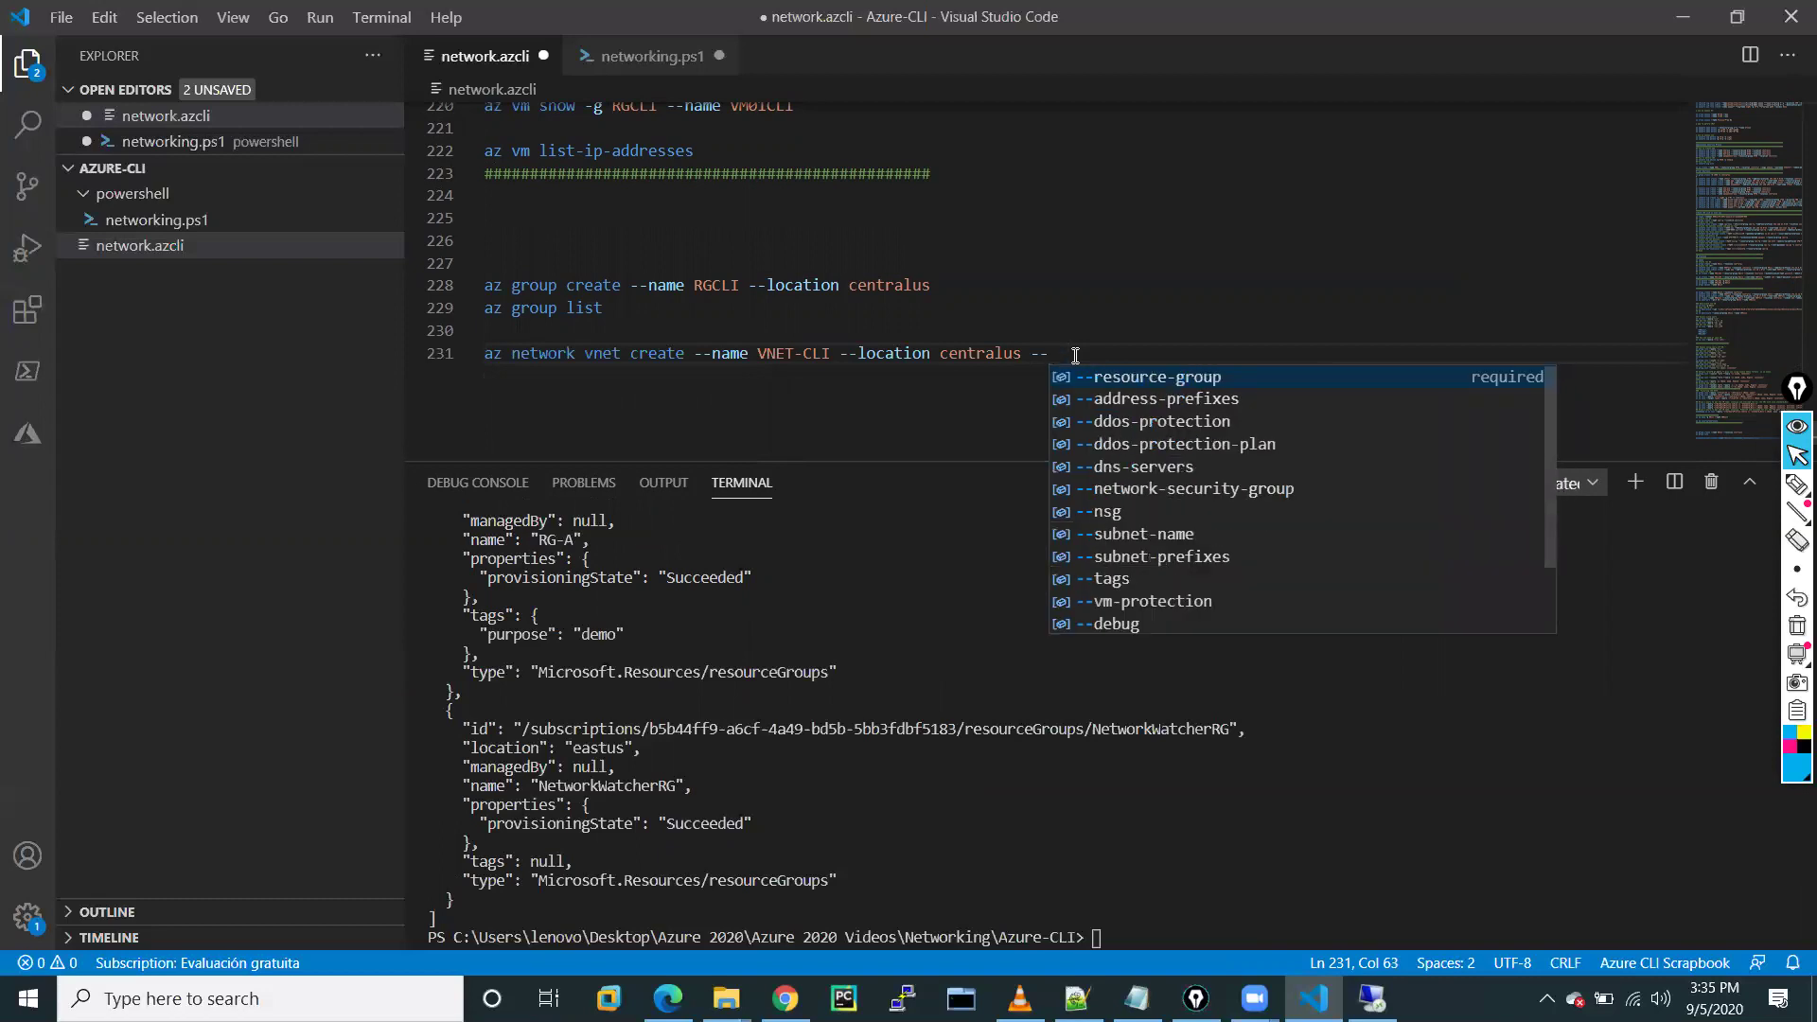
key(Down)
key(Up)
key(Return)
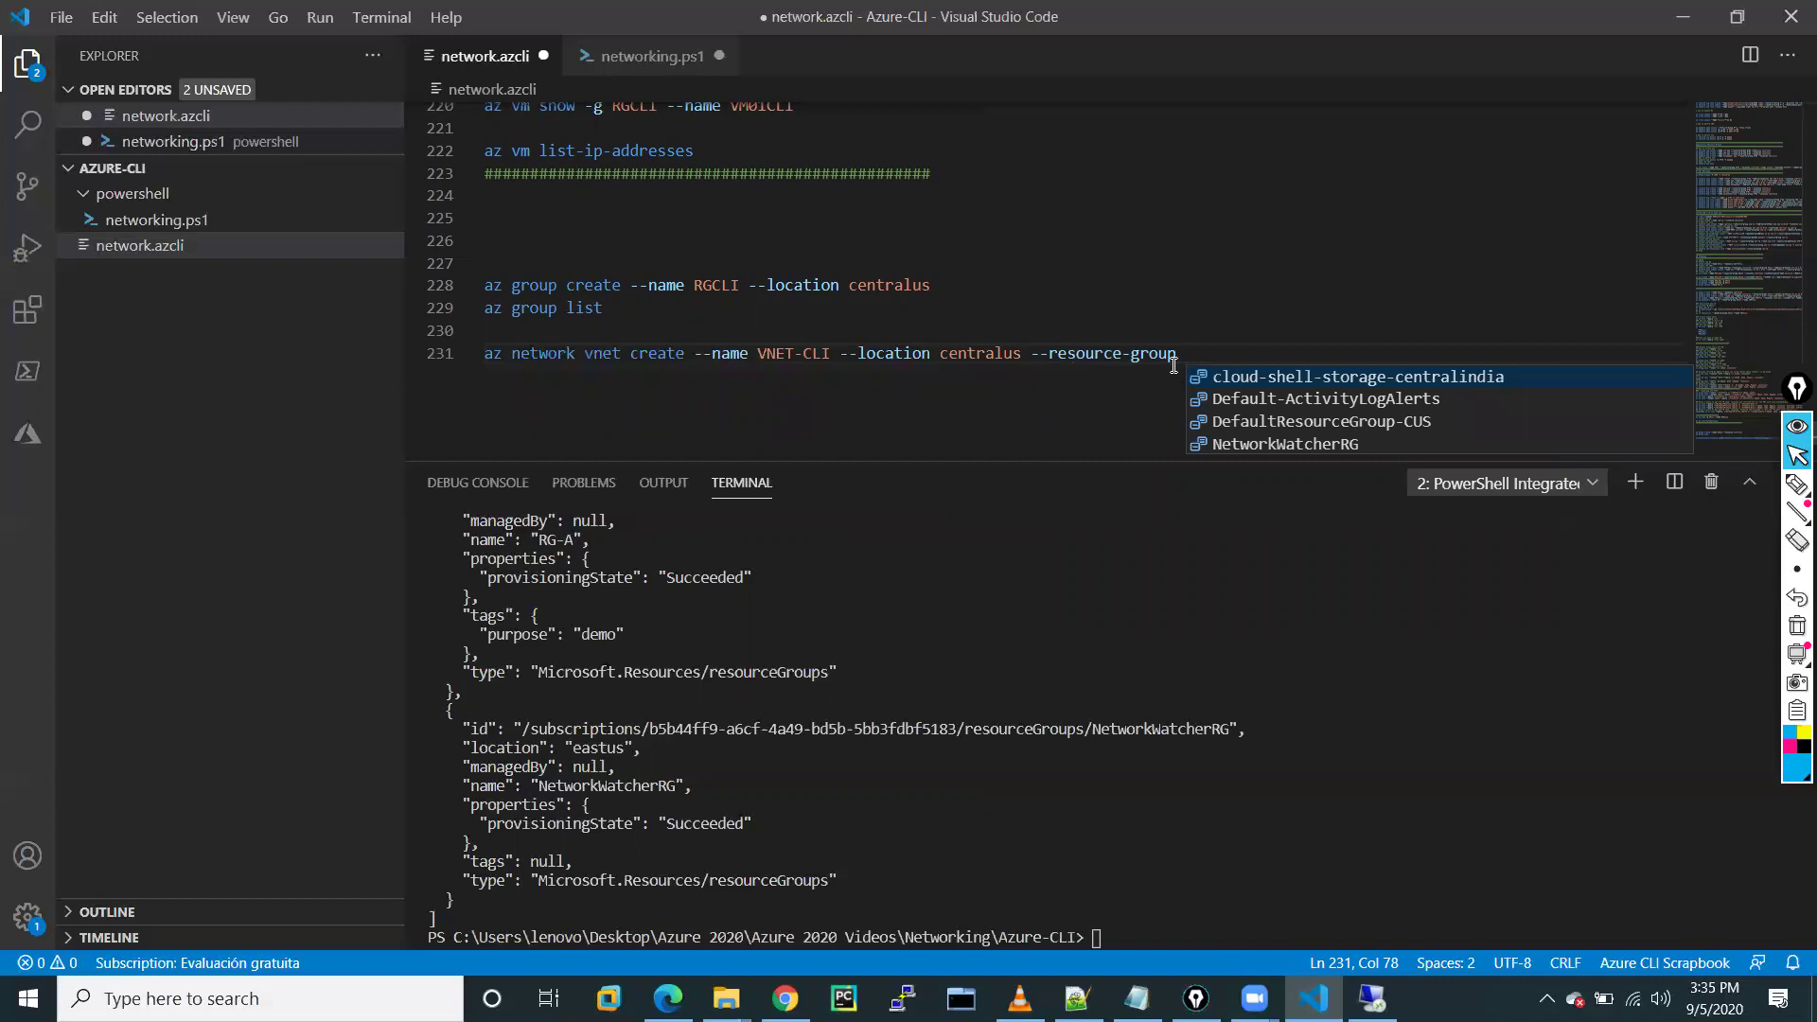
text(R)
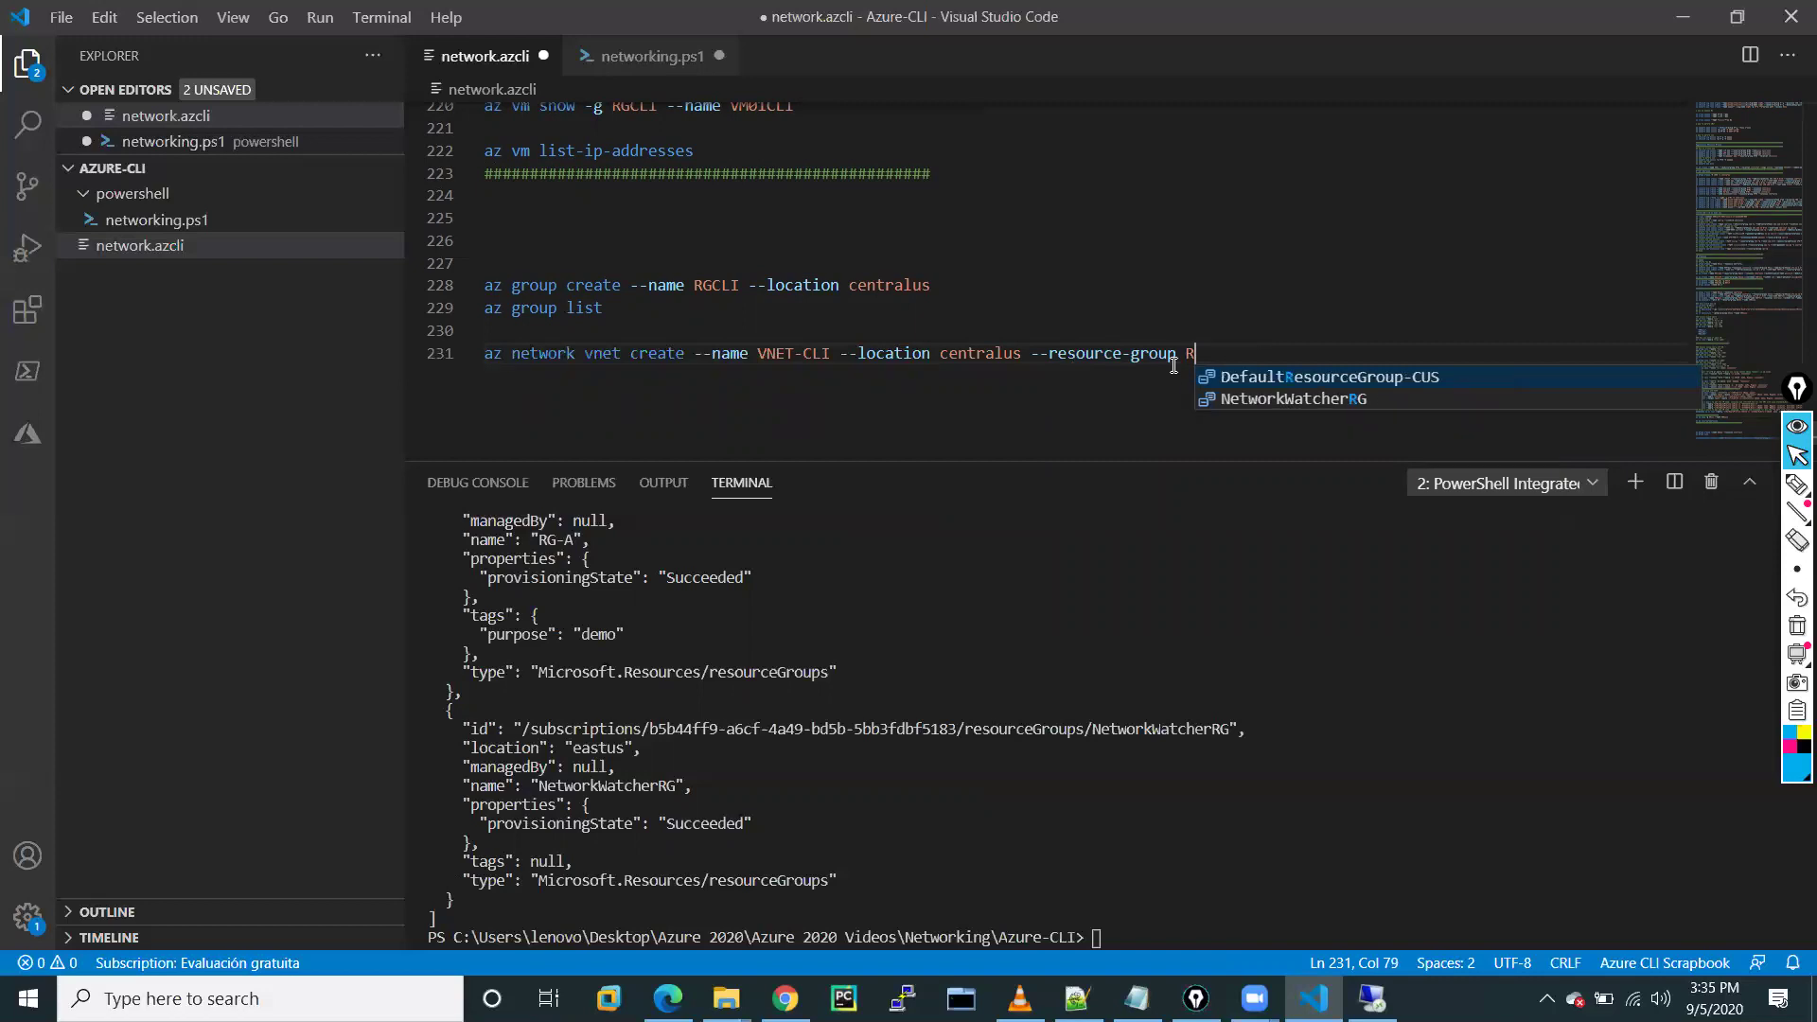
text(G-CLI)
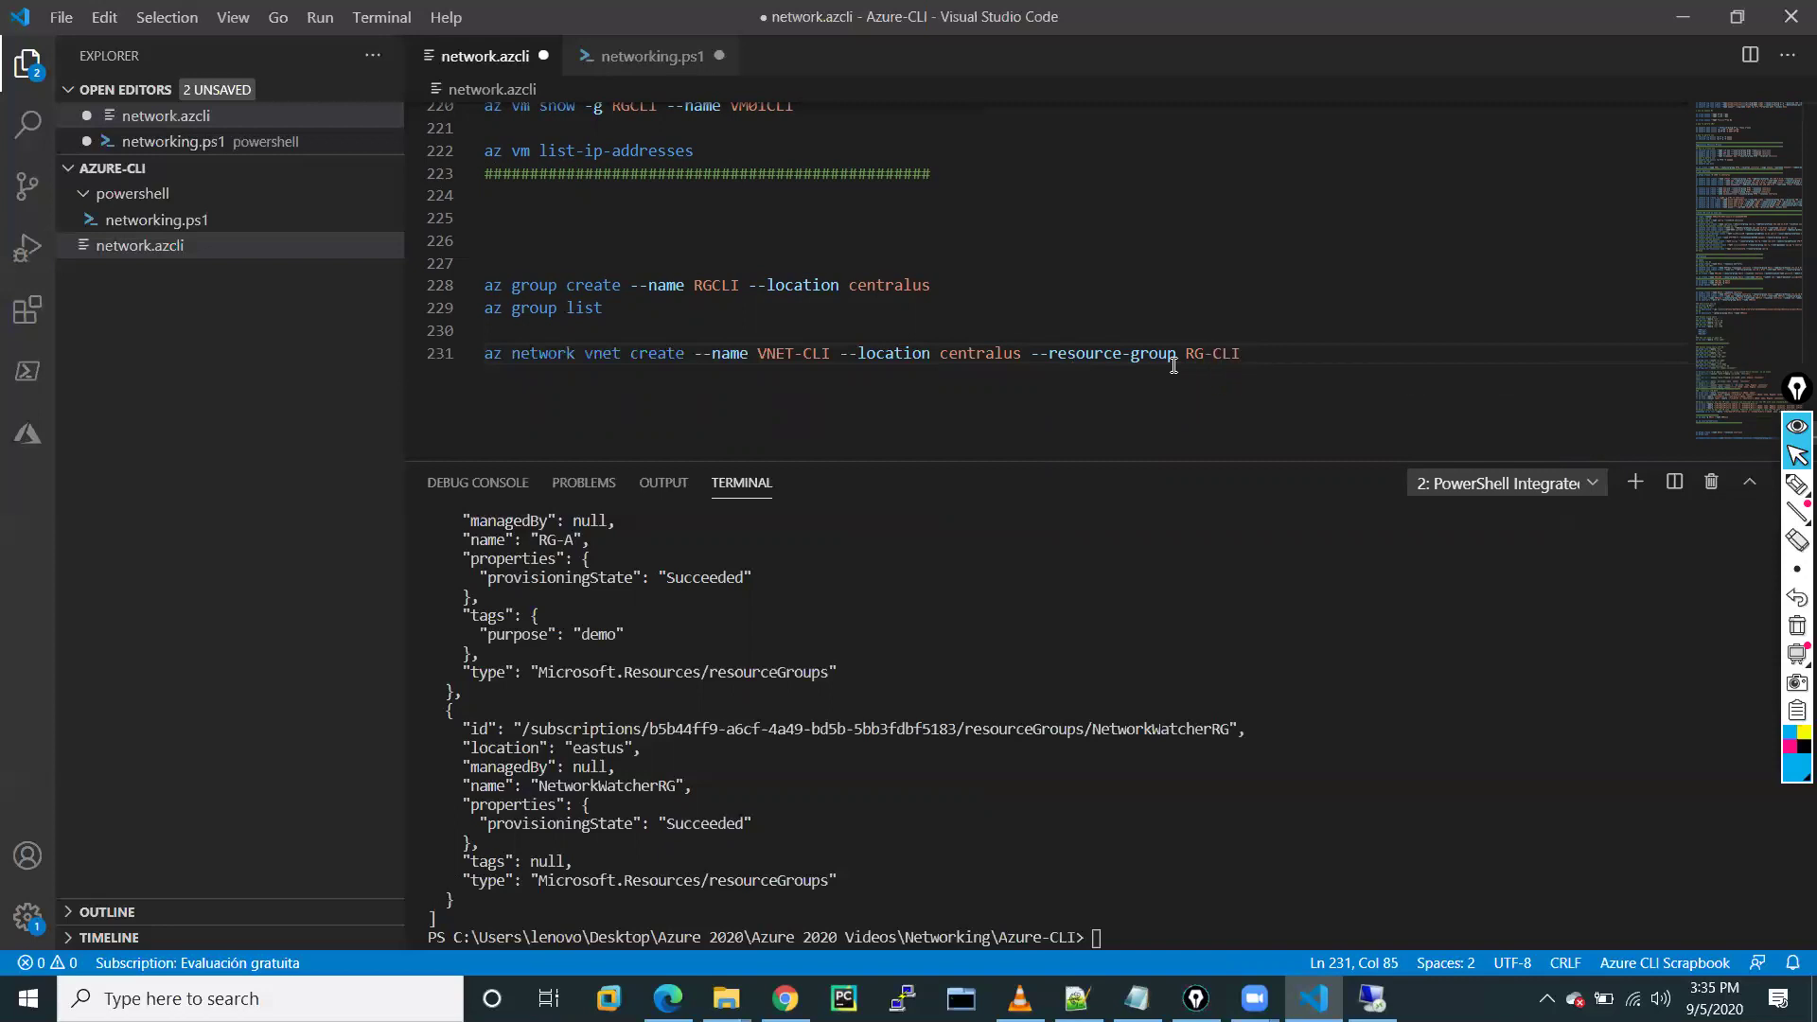
text( --)
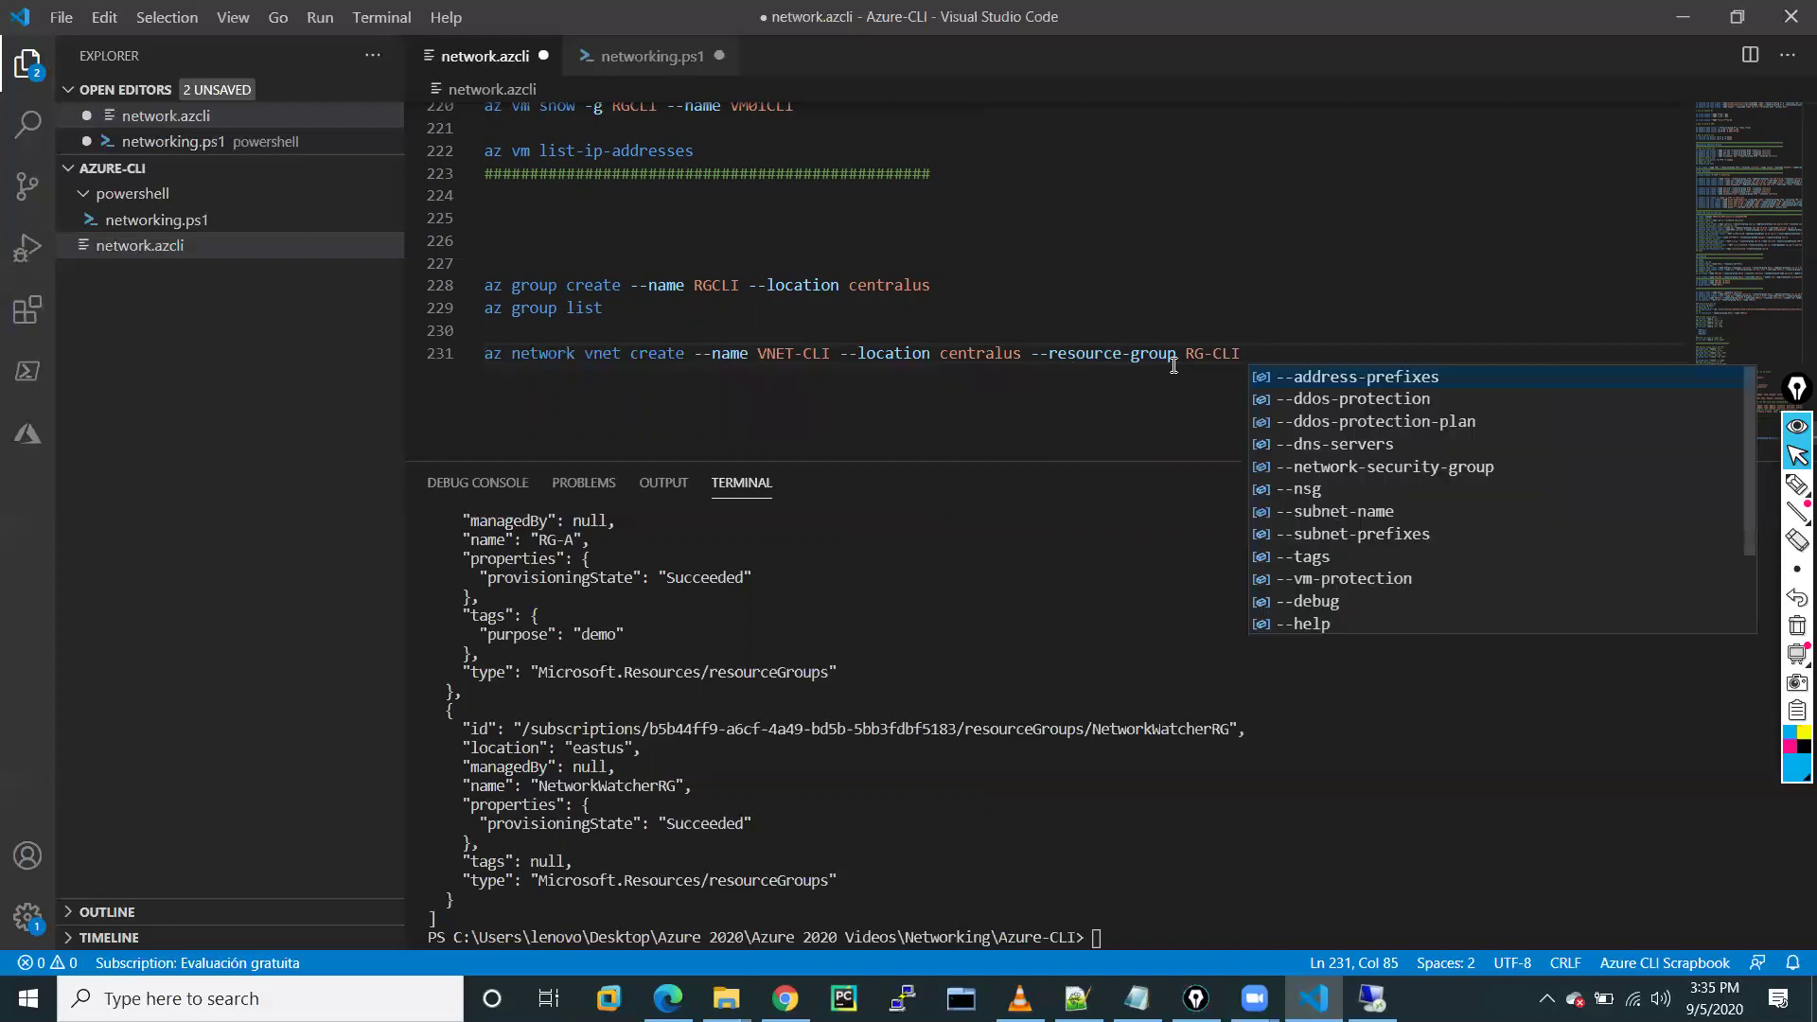
Append --address-prefixes 172.16.0.0/20, --subnet-name web and --subnet-prefixes 172.16.0.0/24 to the vnet command
key(Tab)
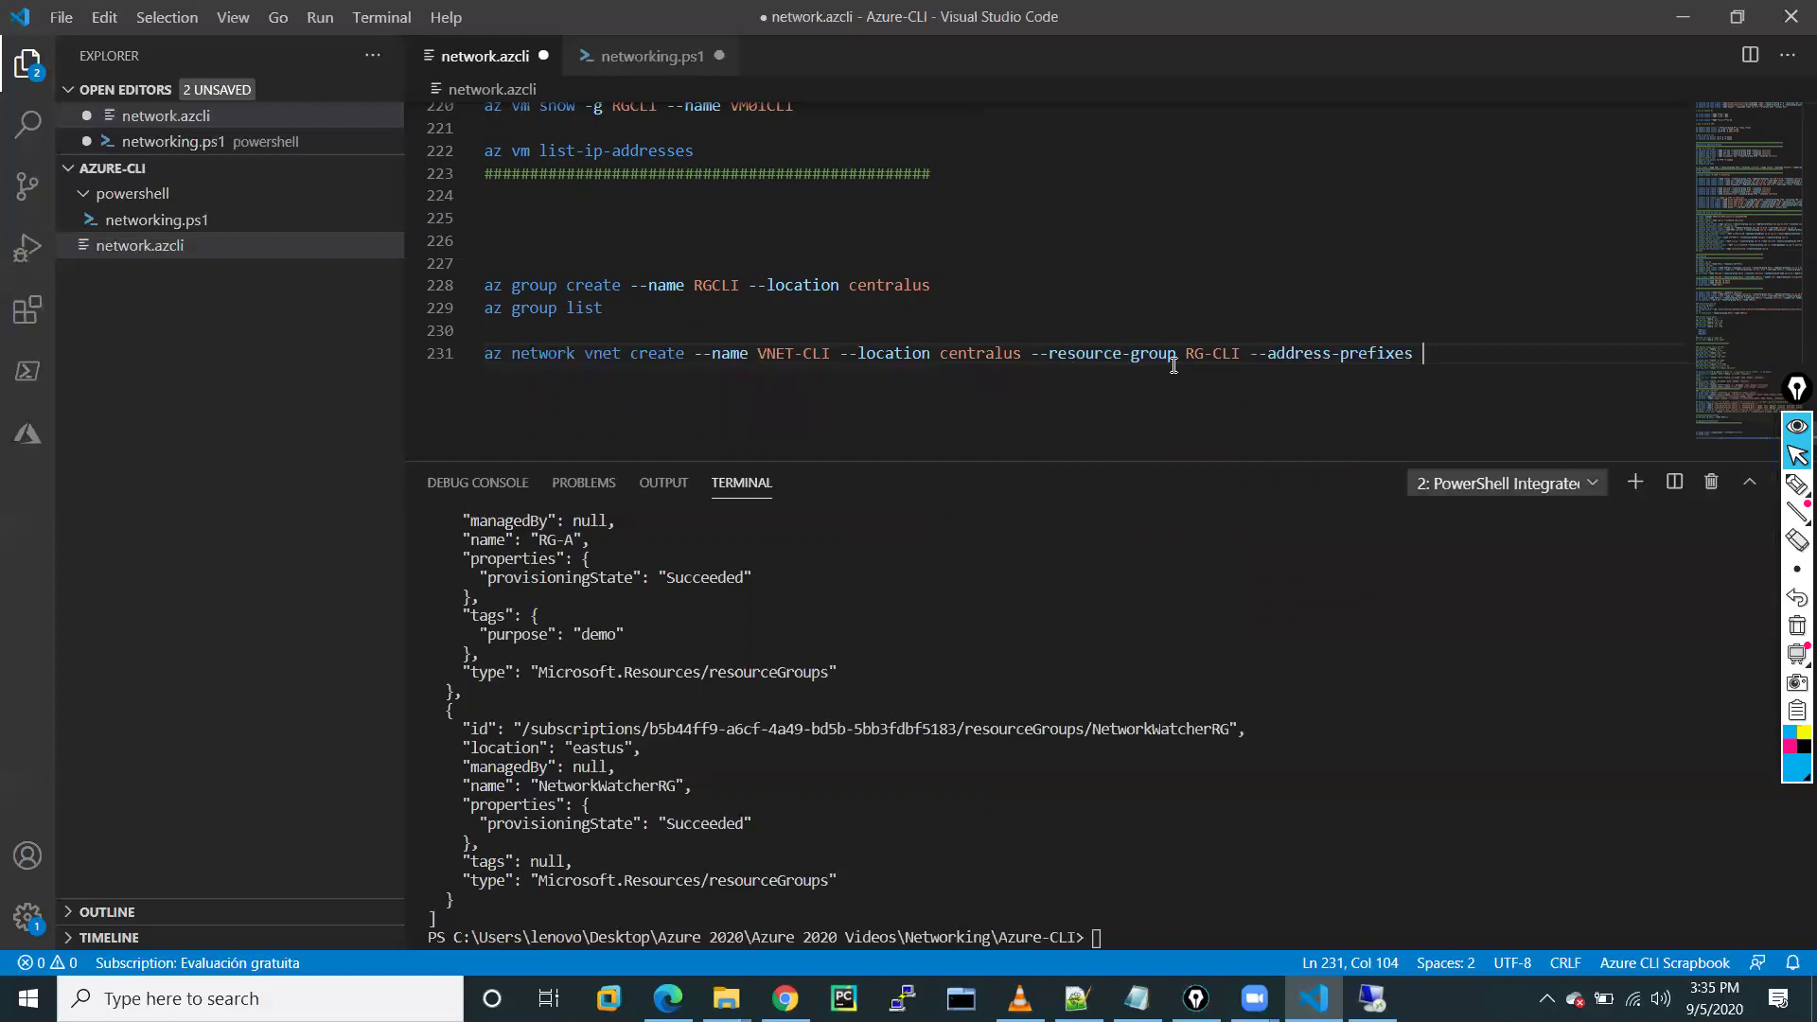
text(172.16.0.0/20 --)
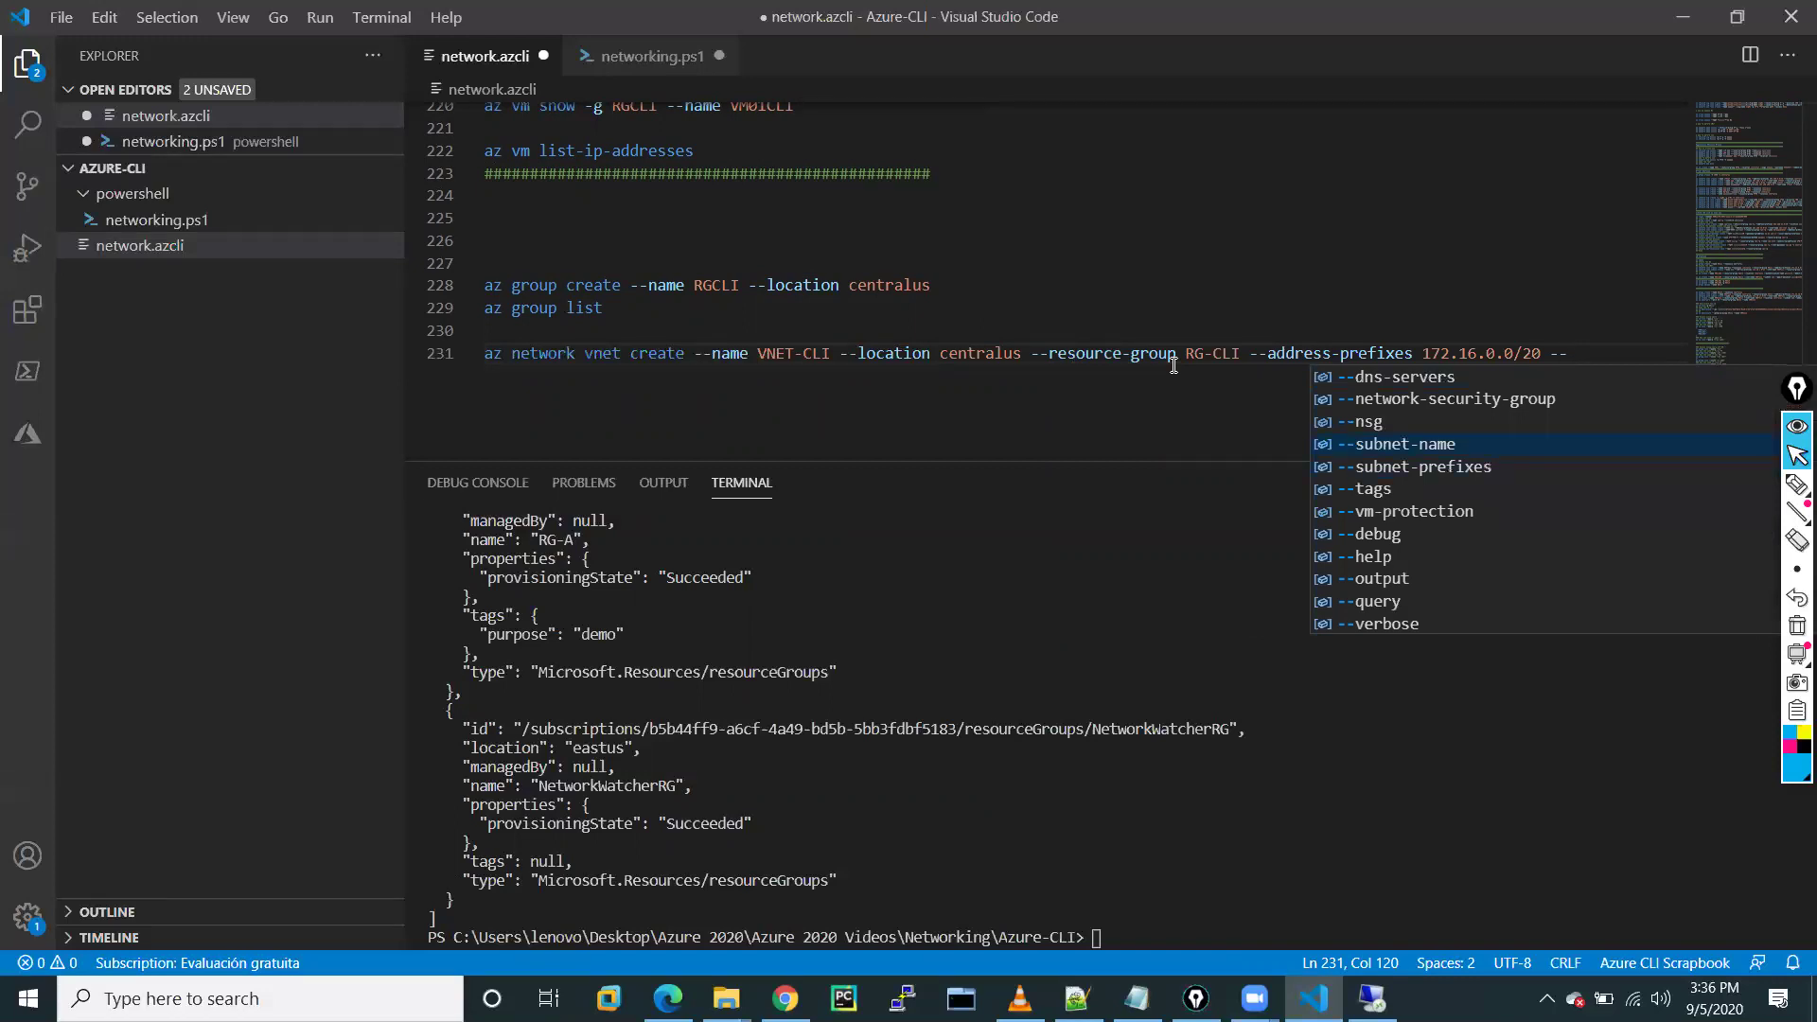
key(Down)
key(Down)
key(Down)
key(Down)
key(Down)
key(Down)
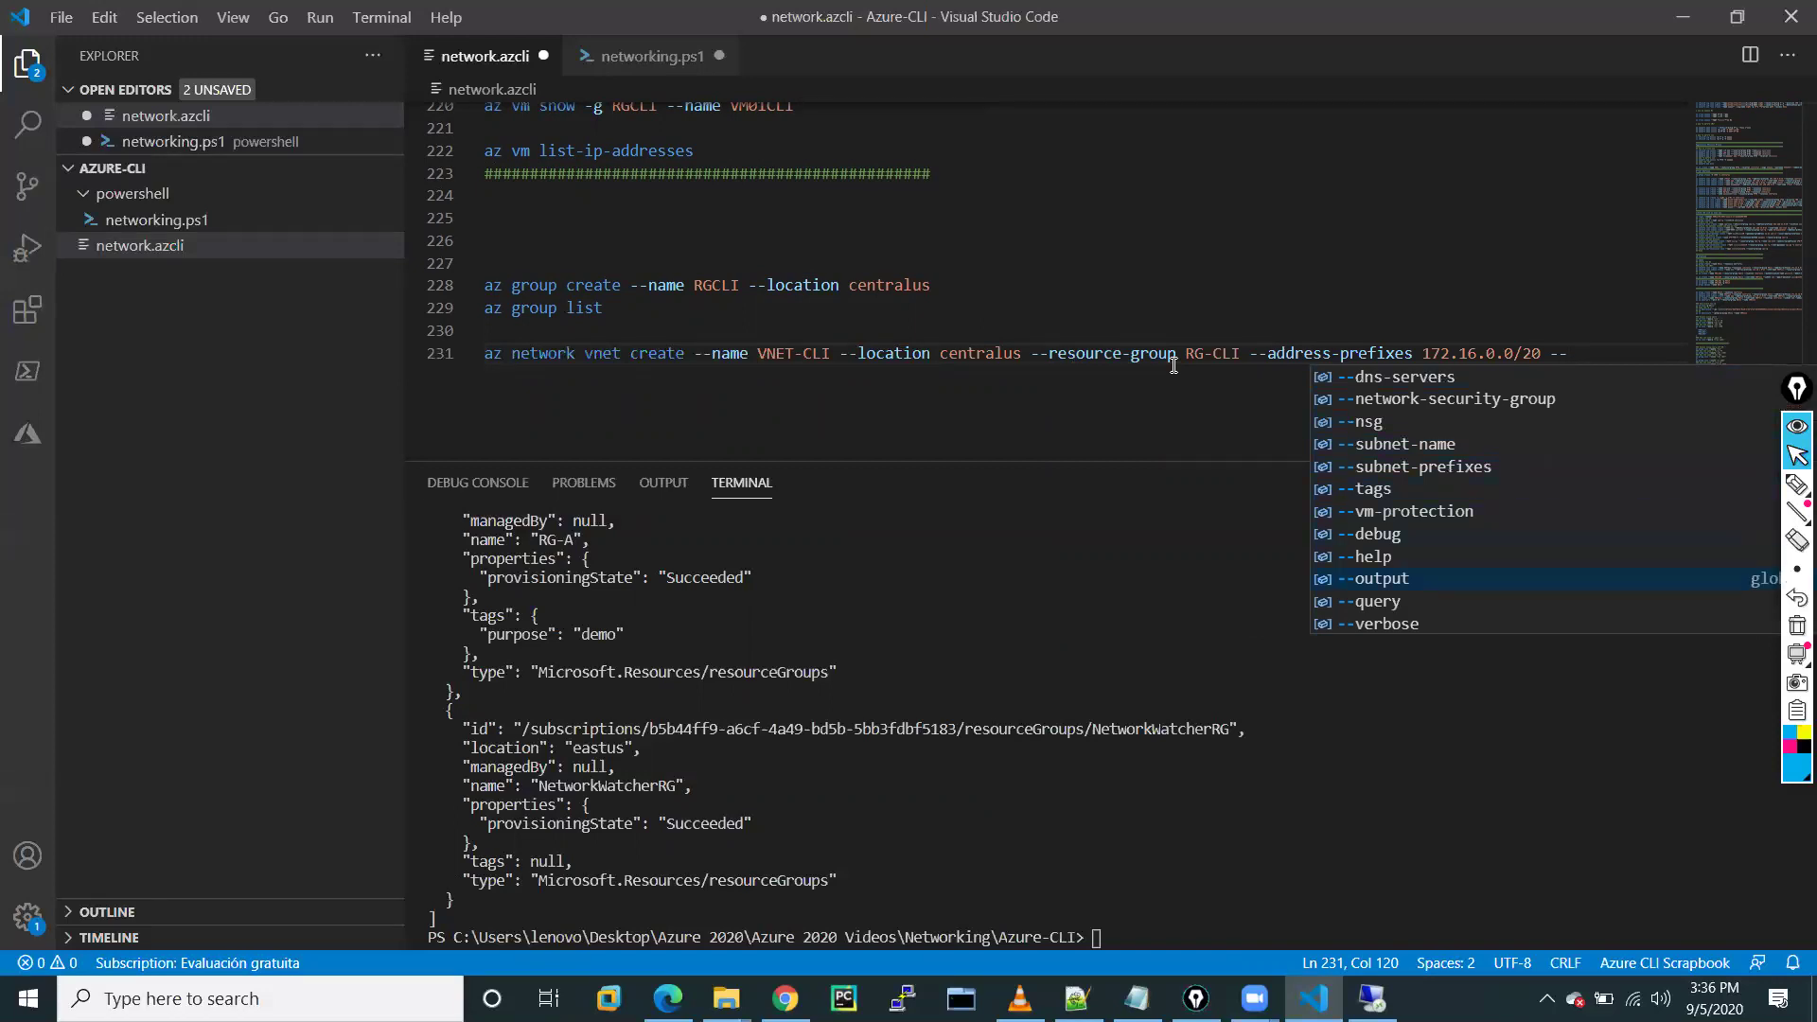
key(Down)
key(Down)
key(Down)
key(Down)
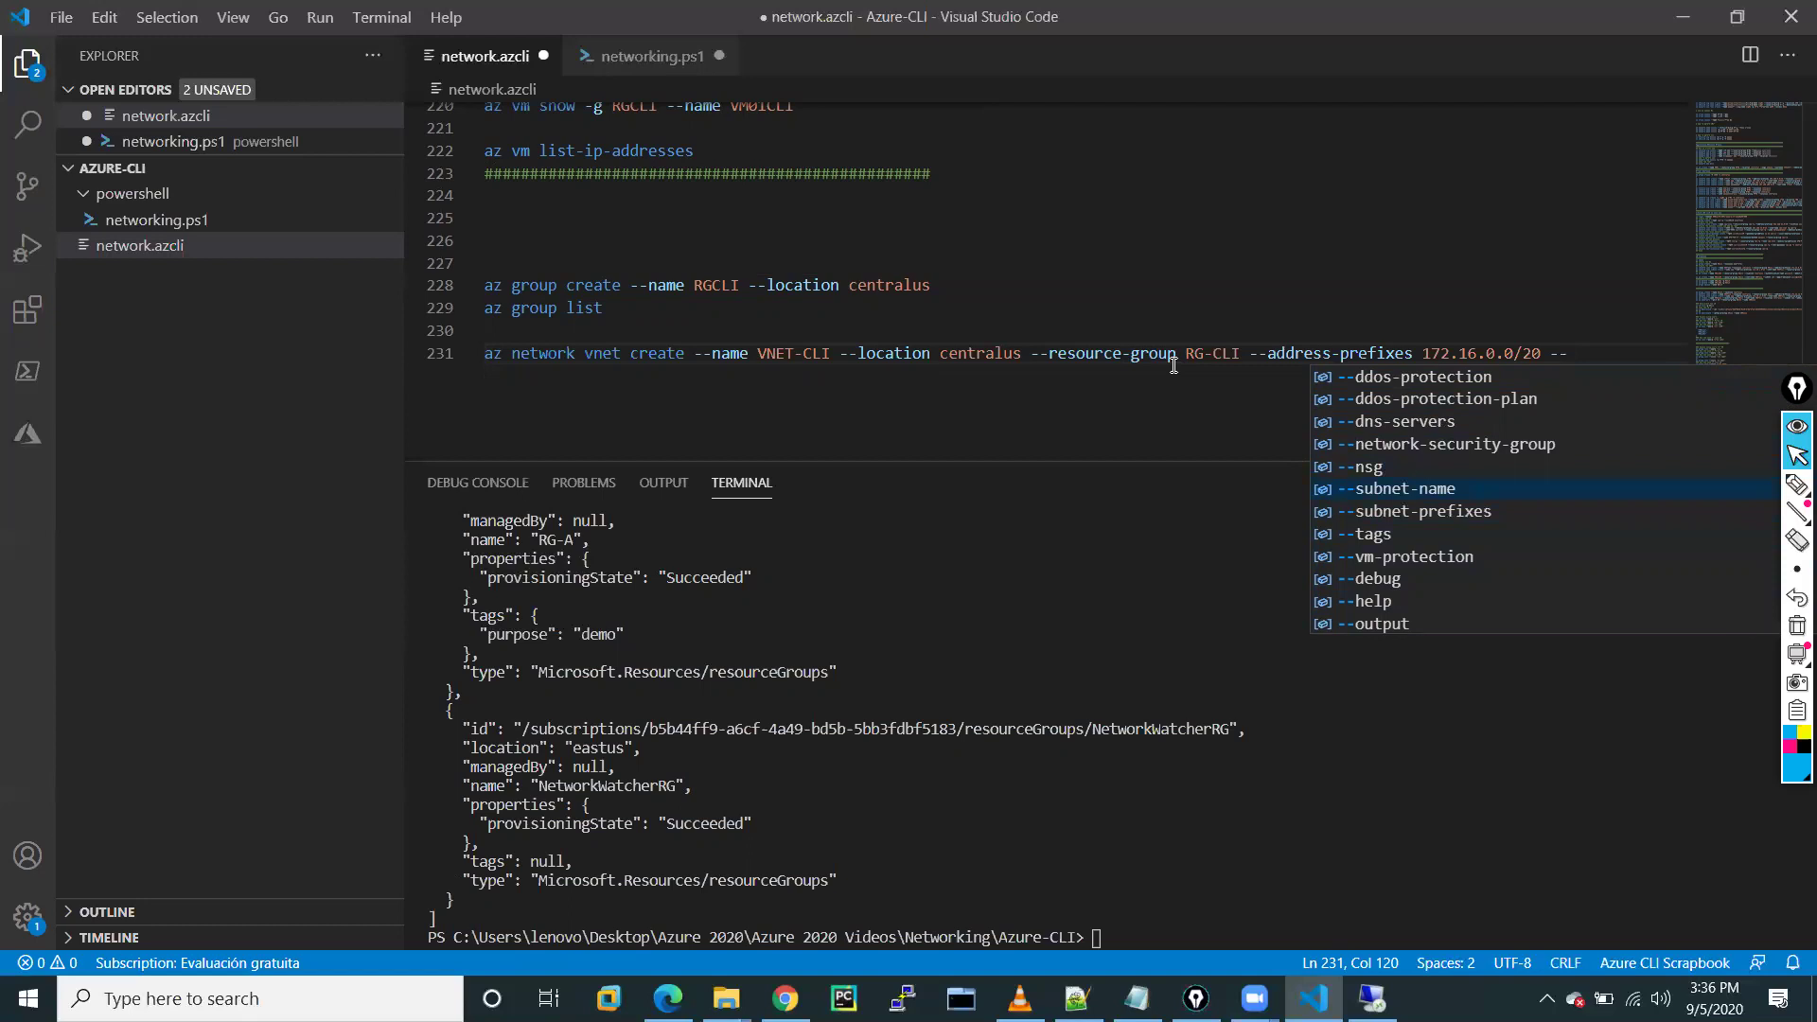
key(Return)
text(web)
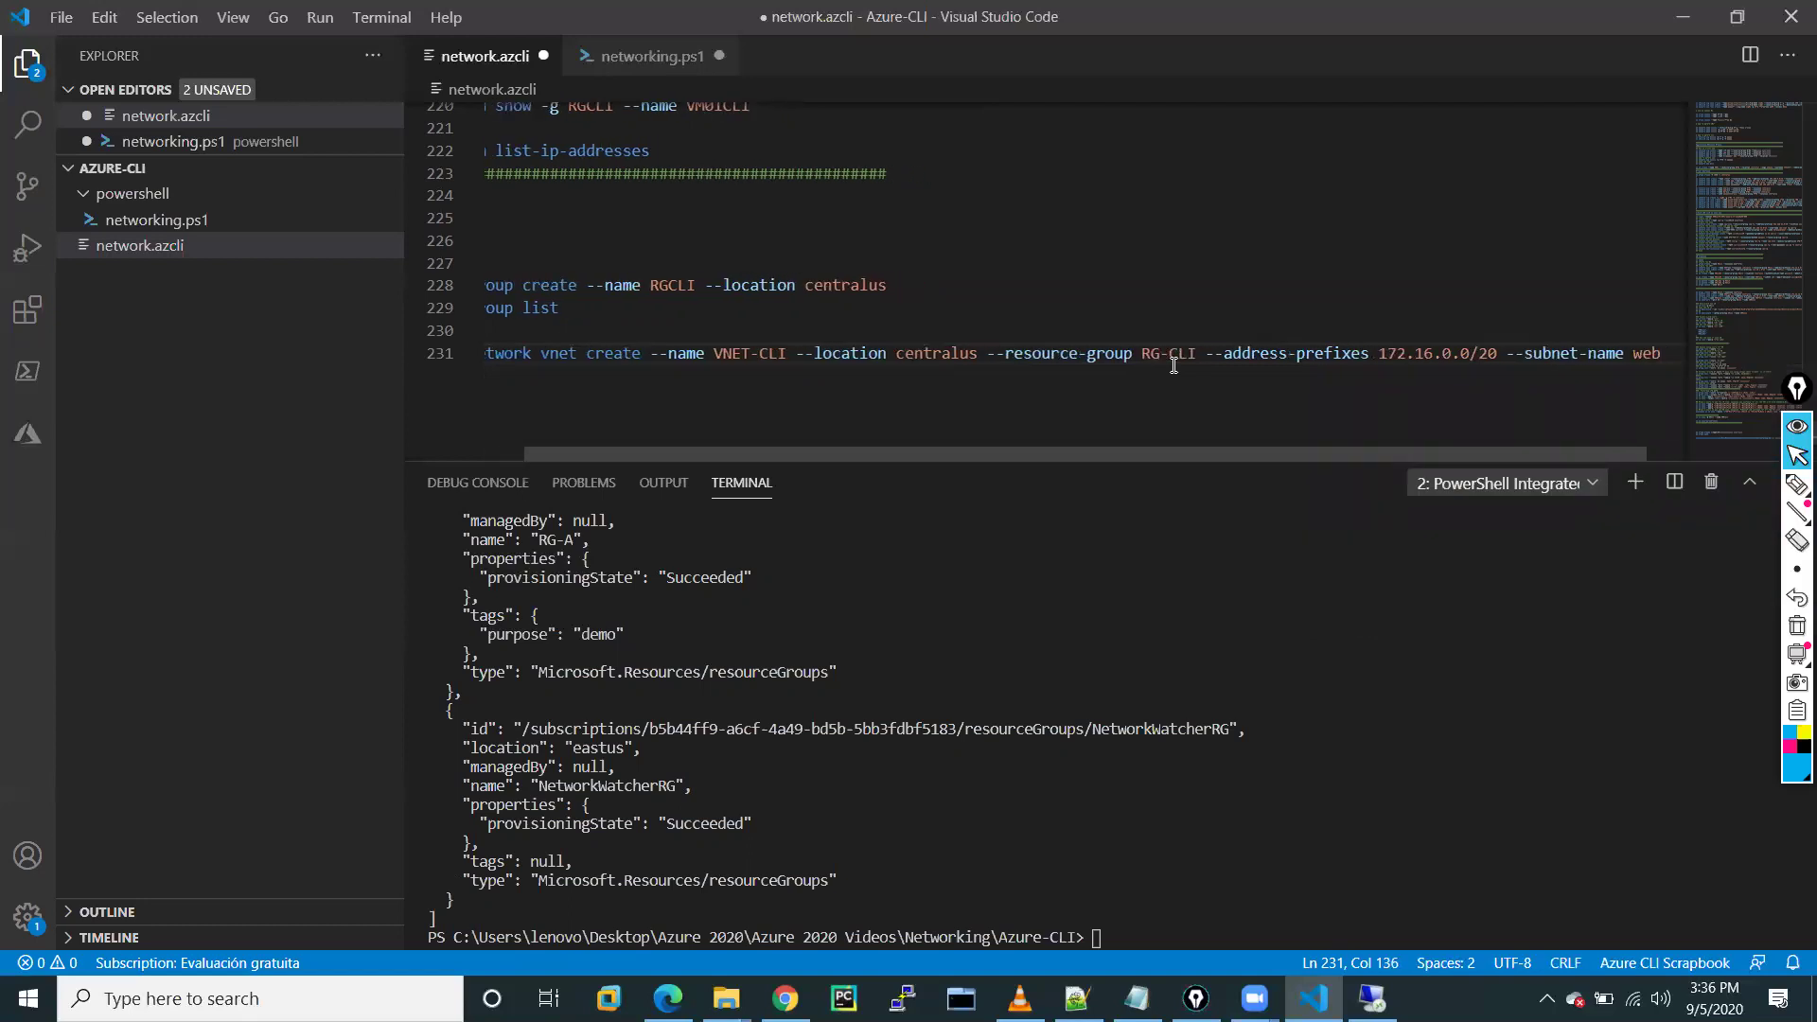
text( --su)
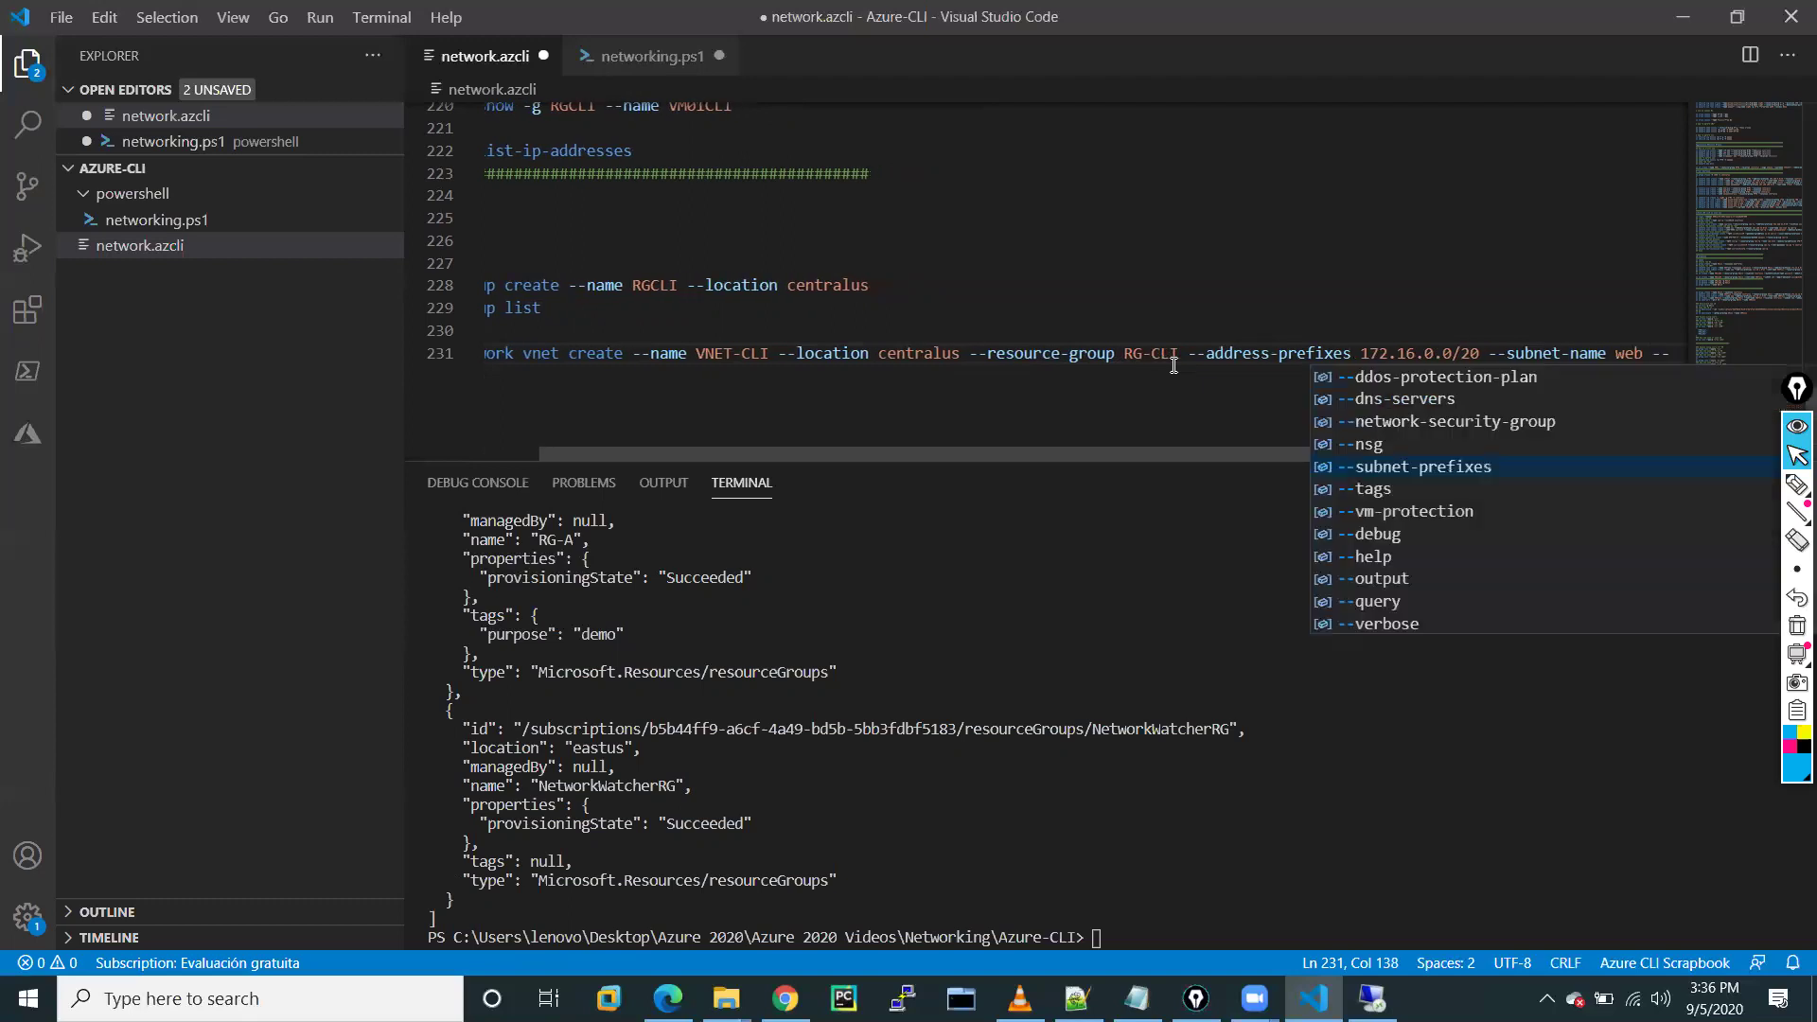
key(Tab)
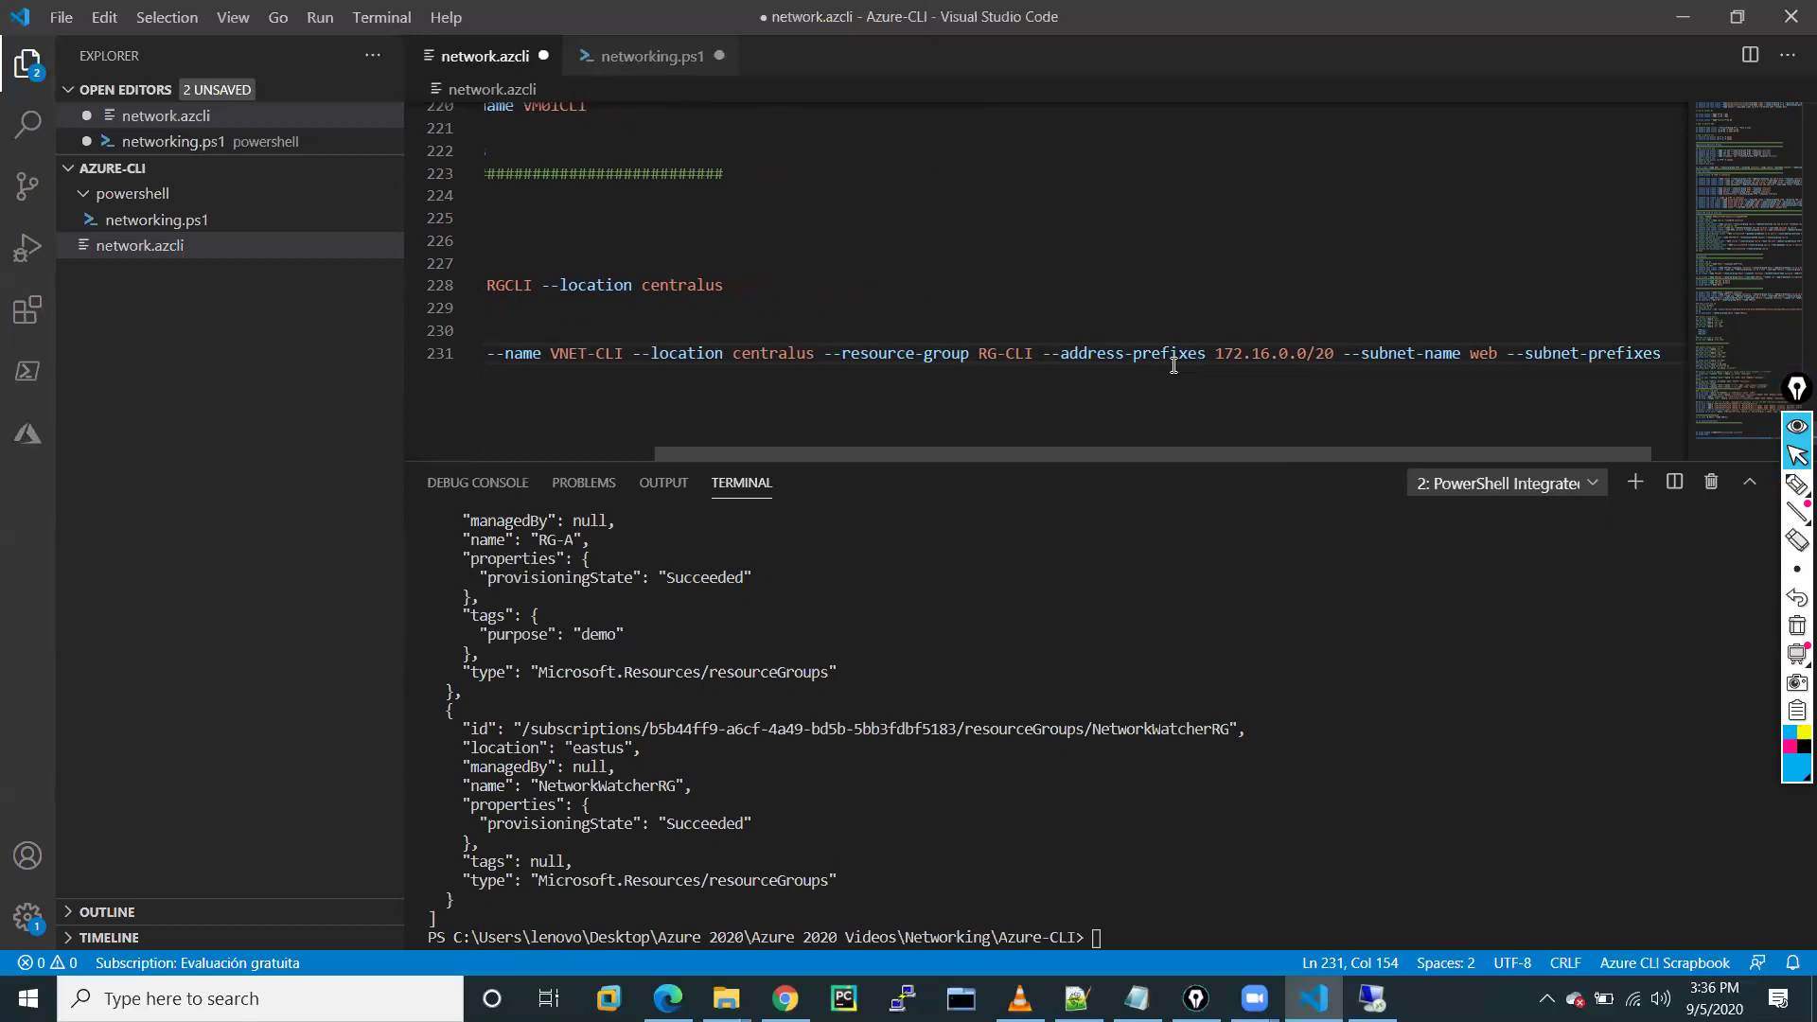
text(172.)
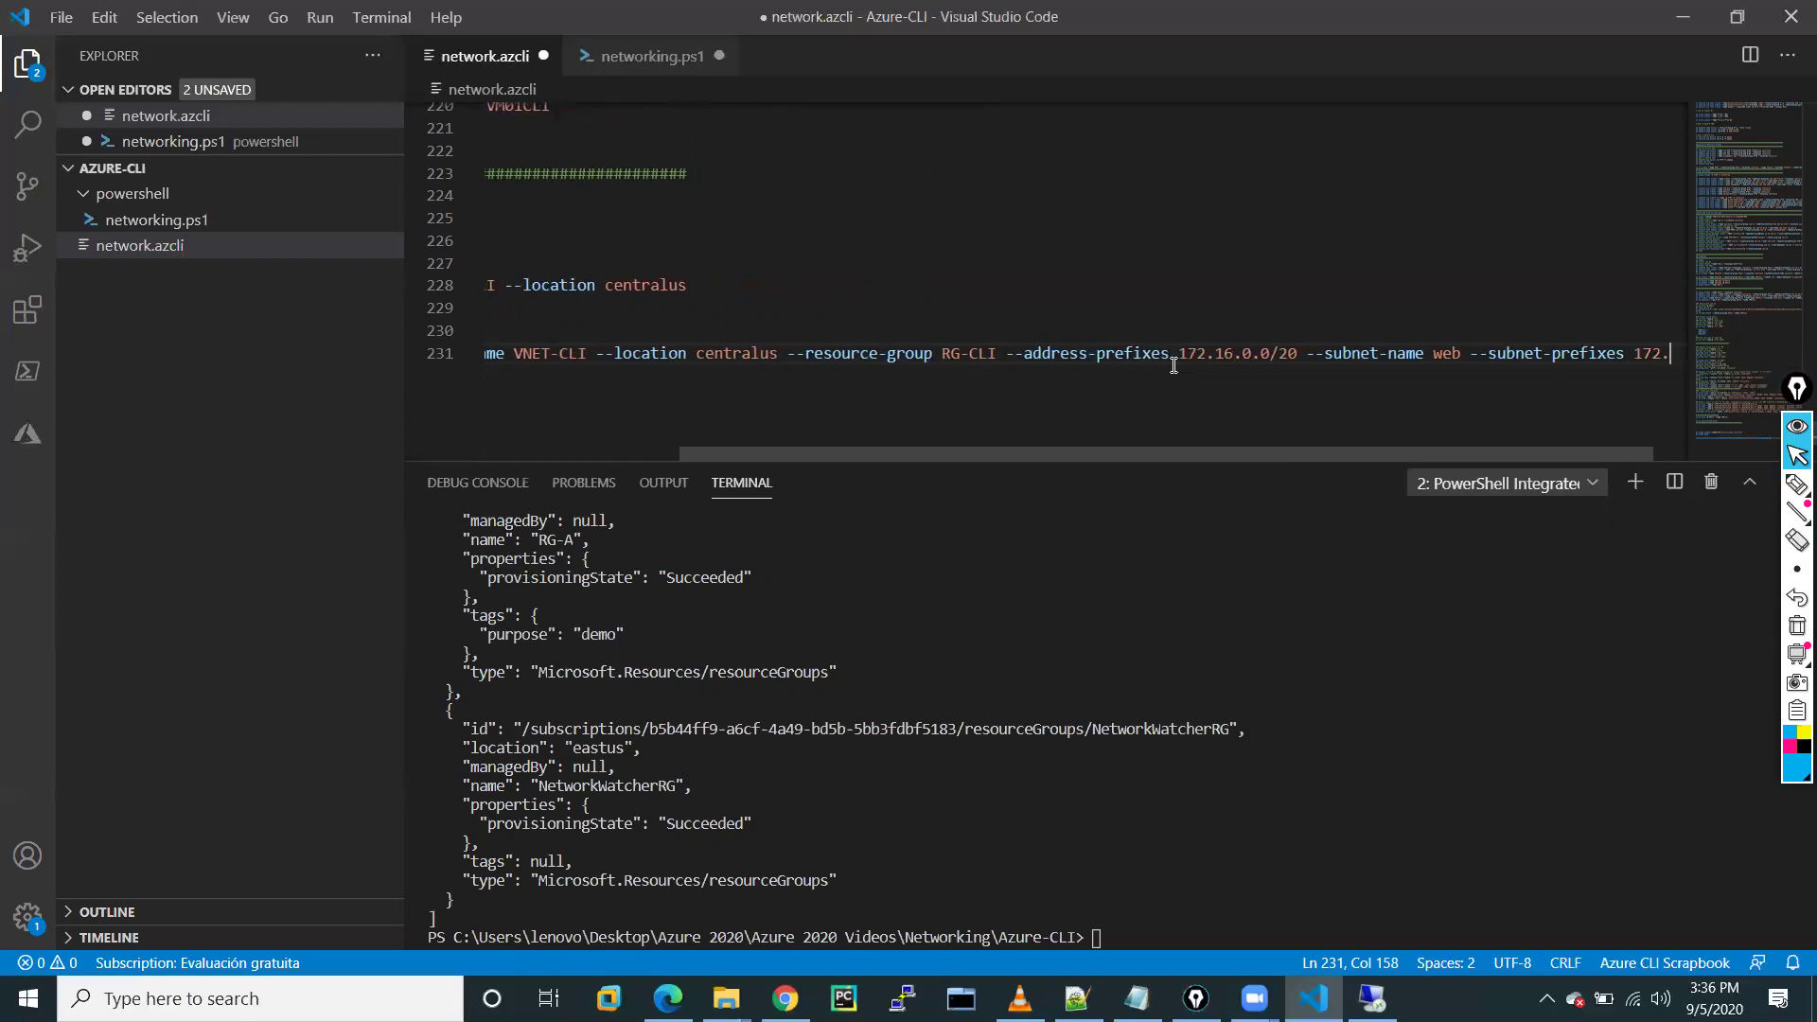
text(17.)
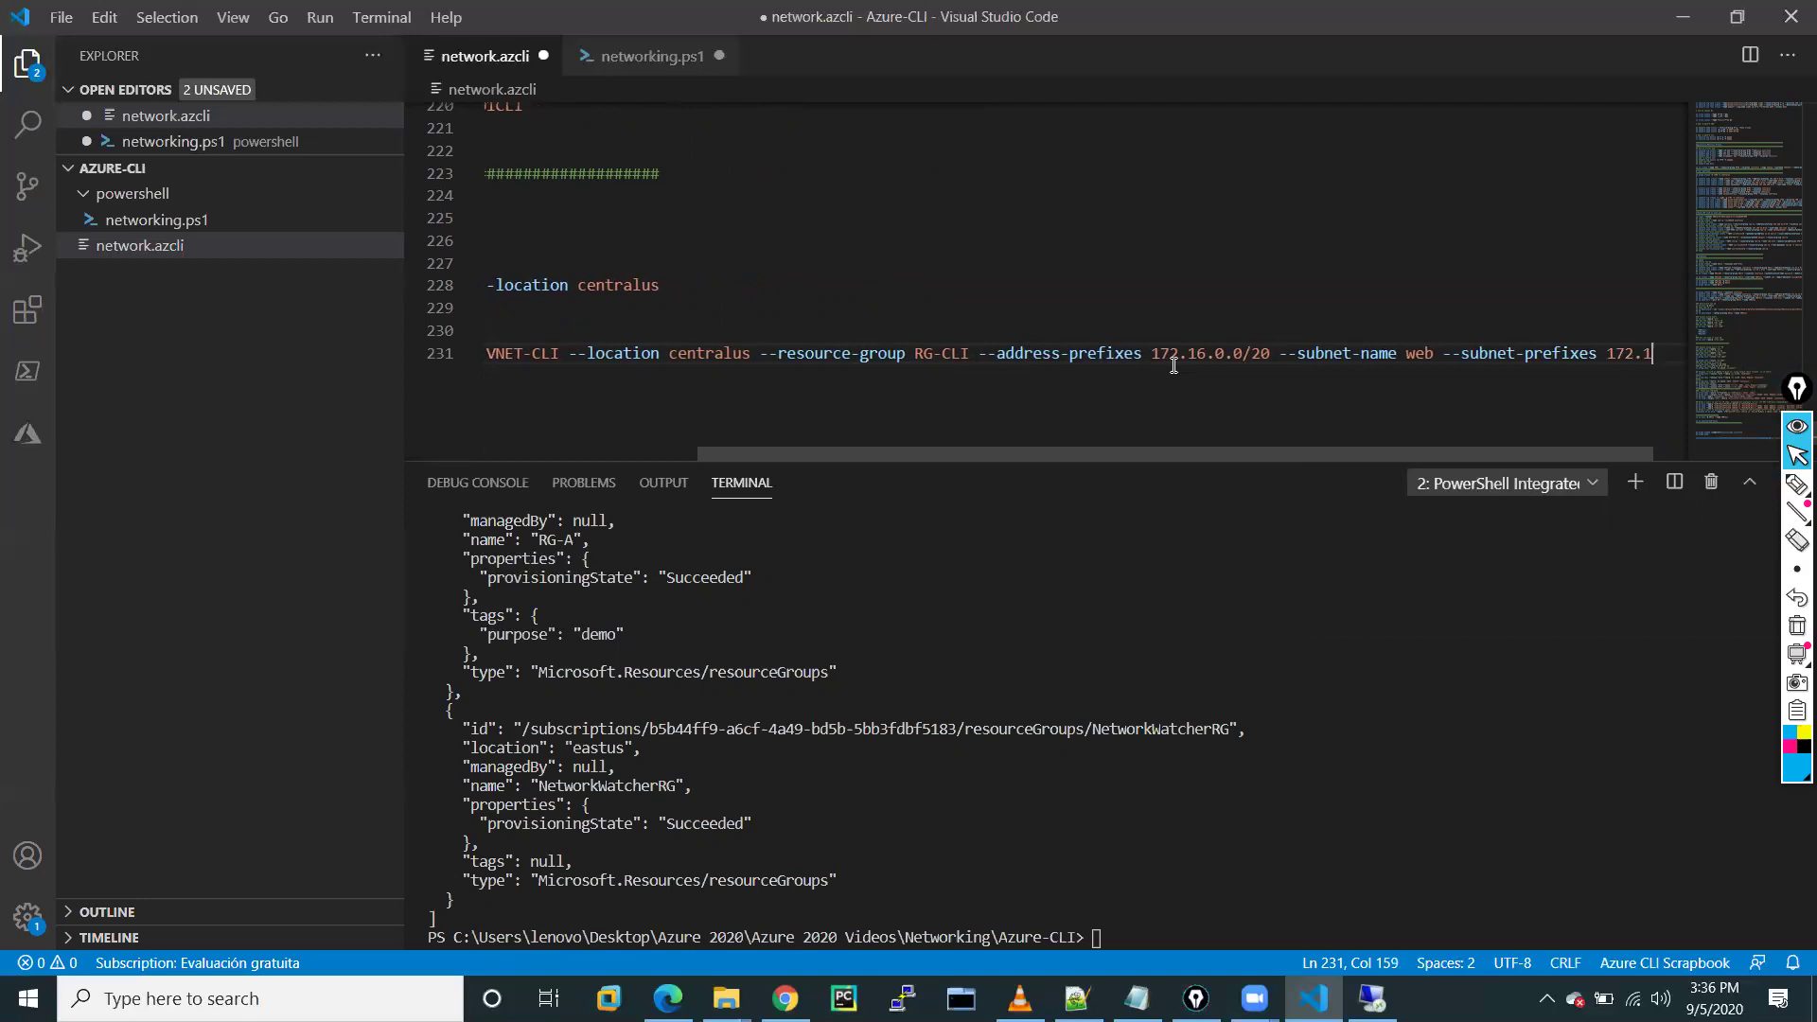
text(0.0/24)
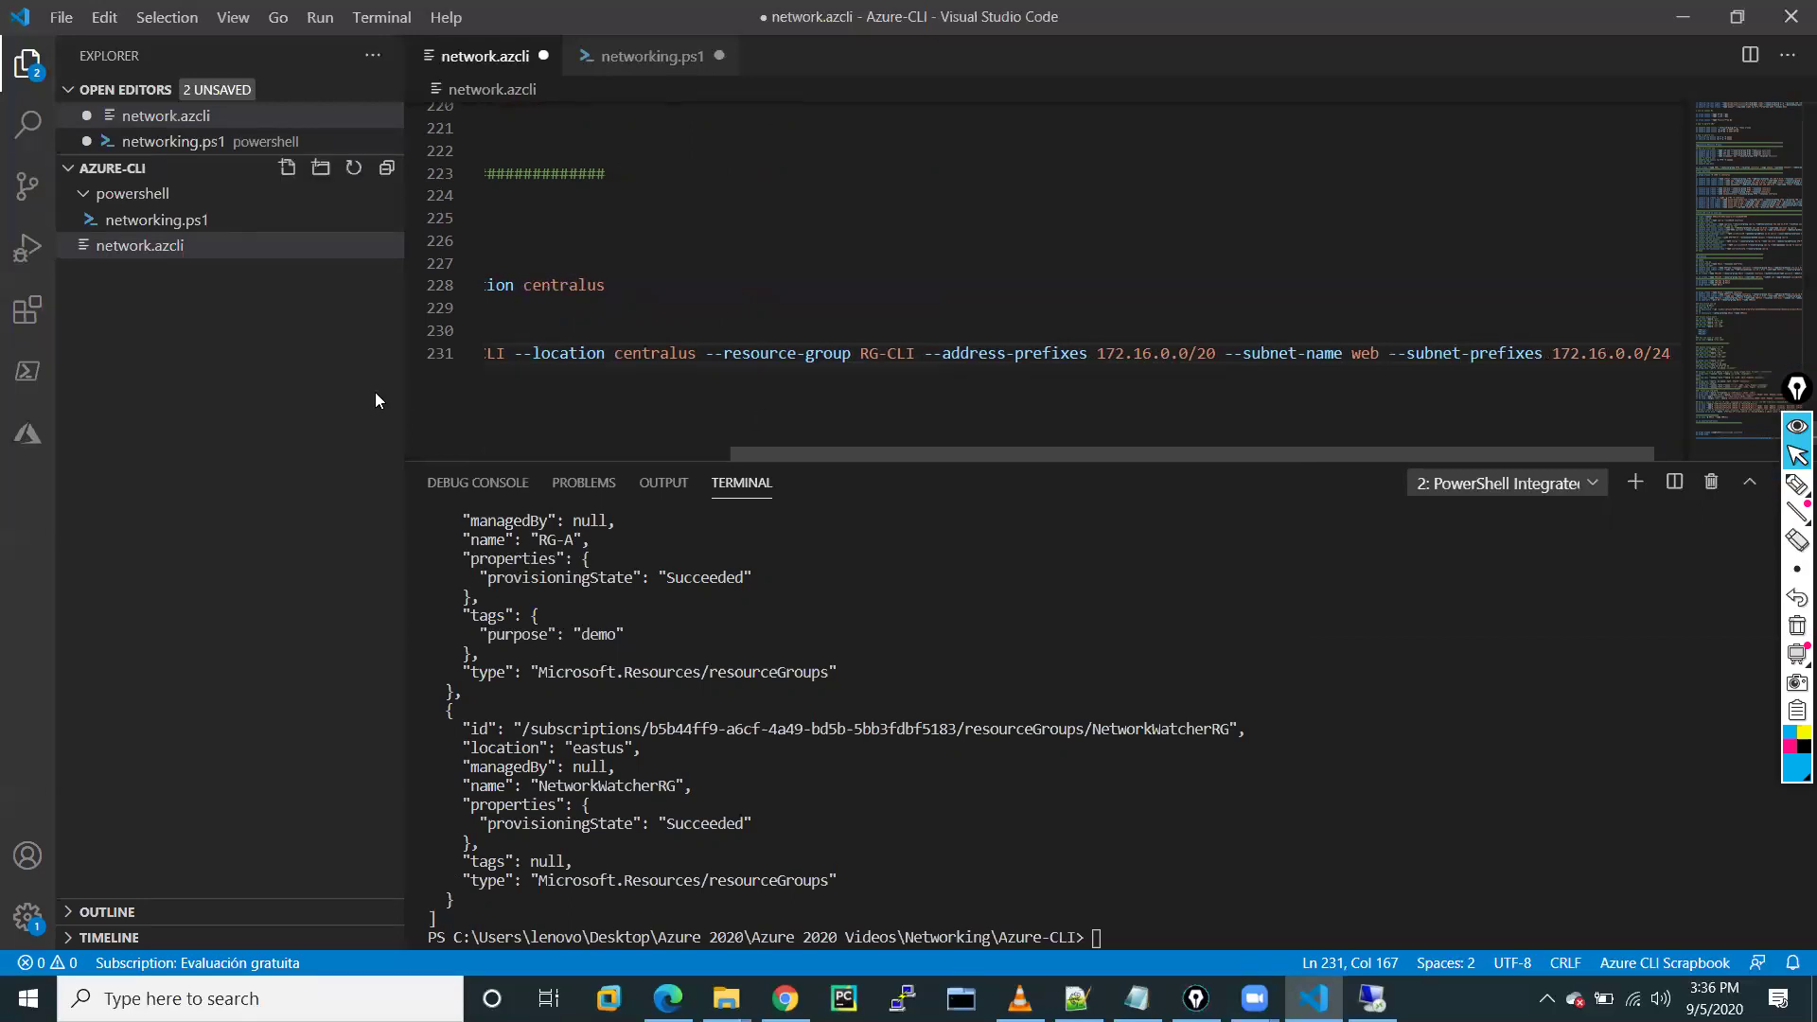
drag(403, 393, 257, 398)
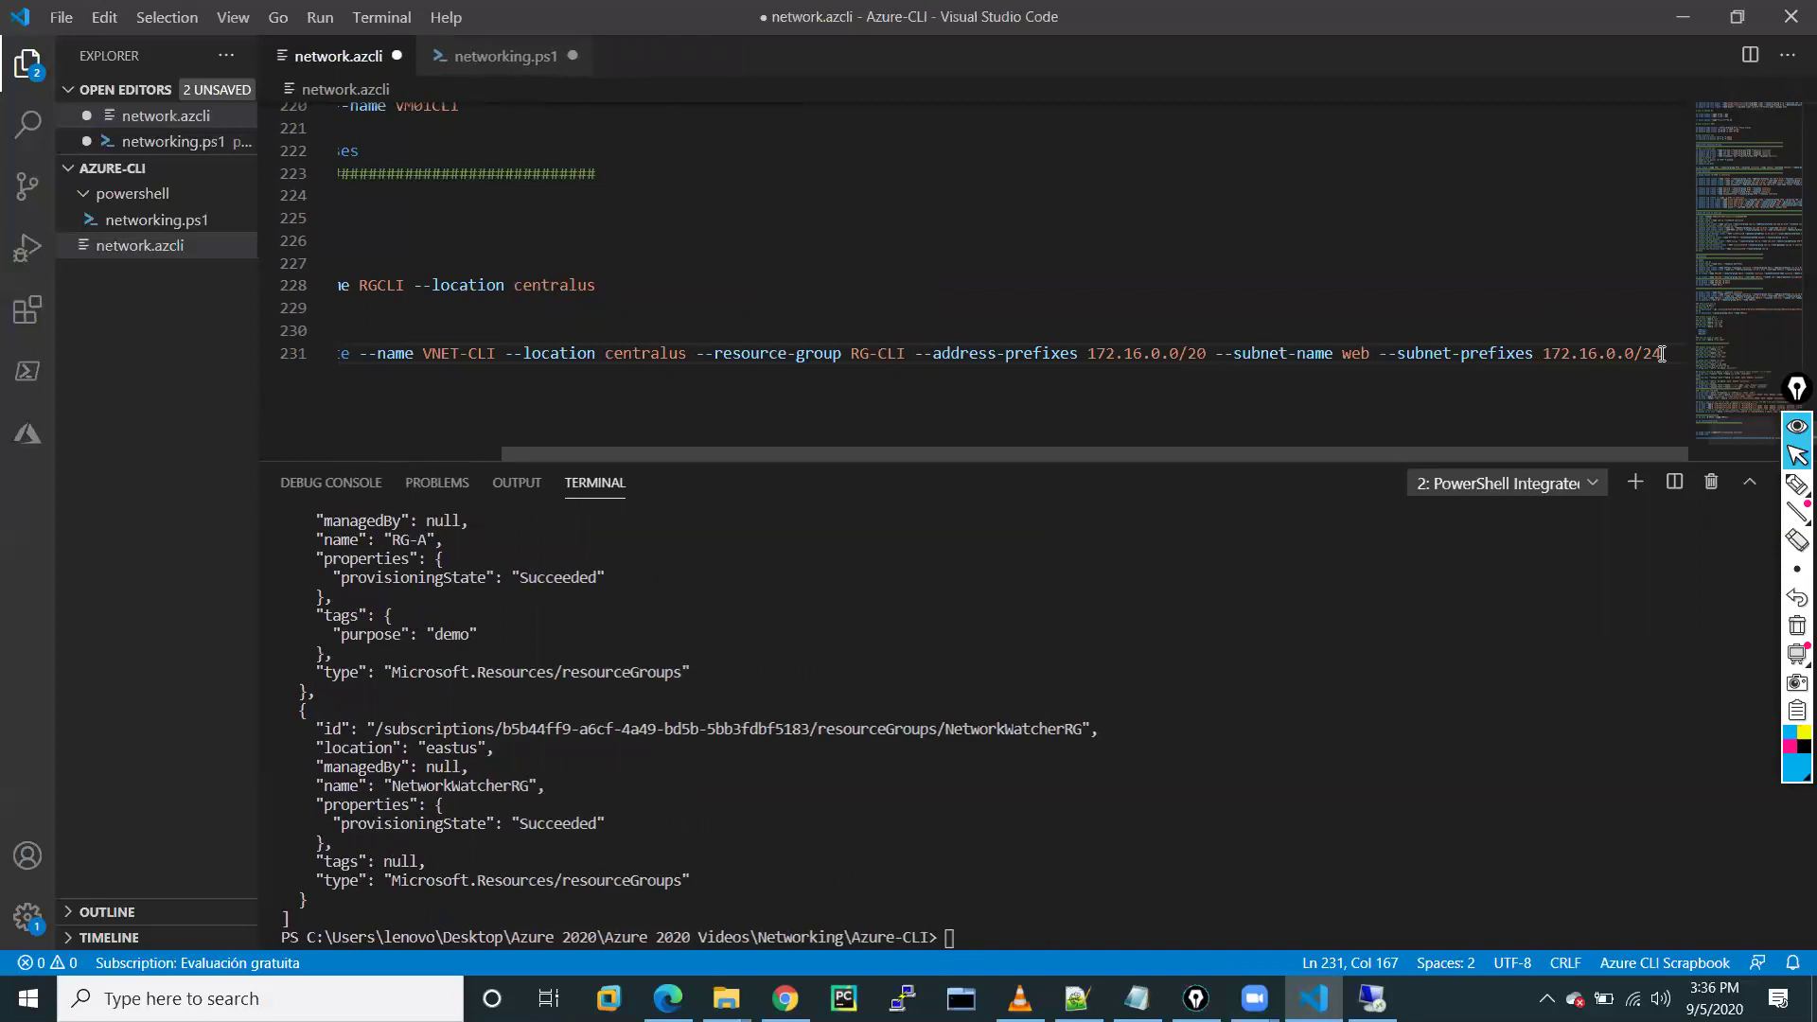
drag(1662, 353, 330, 356)
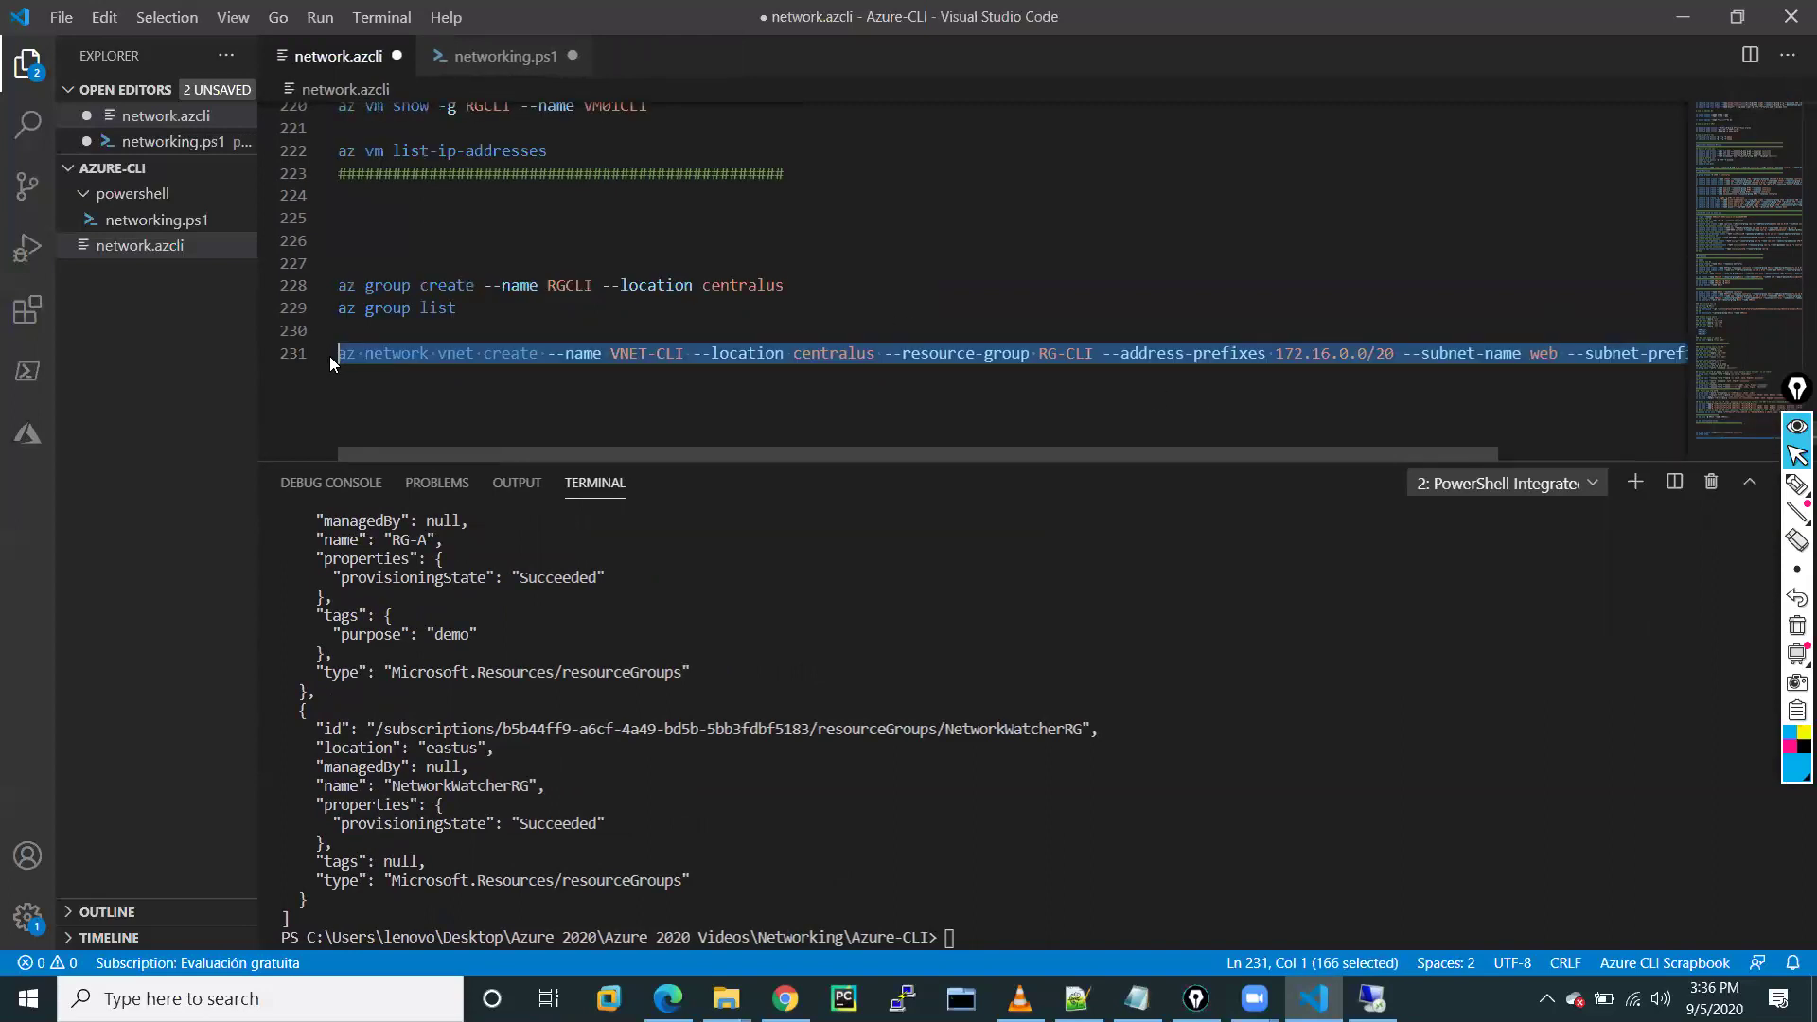
Run line 231's vnet create in the terminal, restore the line, and read the RG-CLI not-found error
right_click(389, 357)
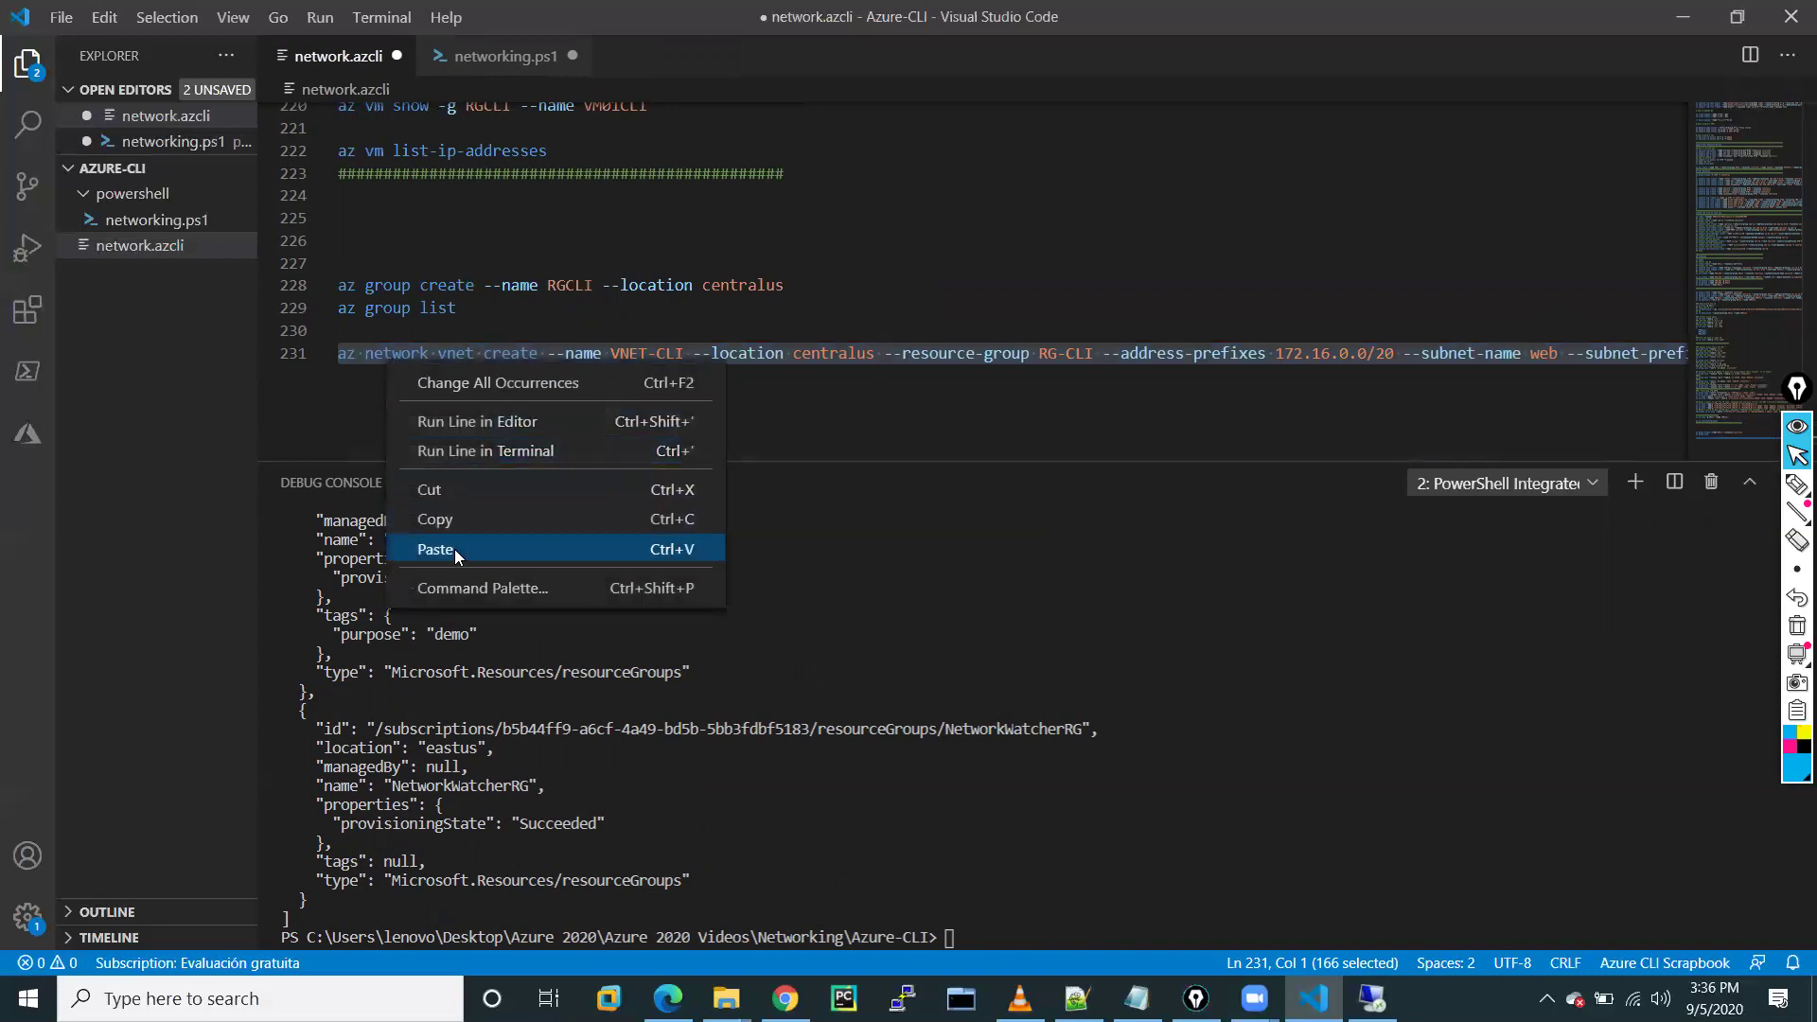
click(472, 451)
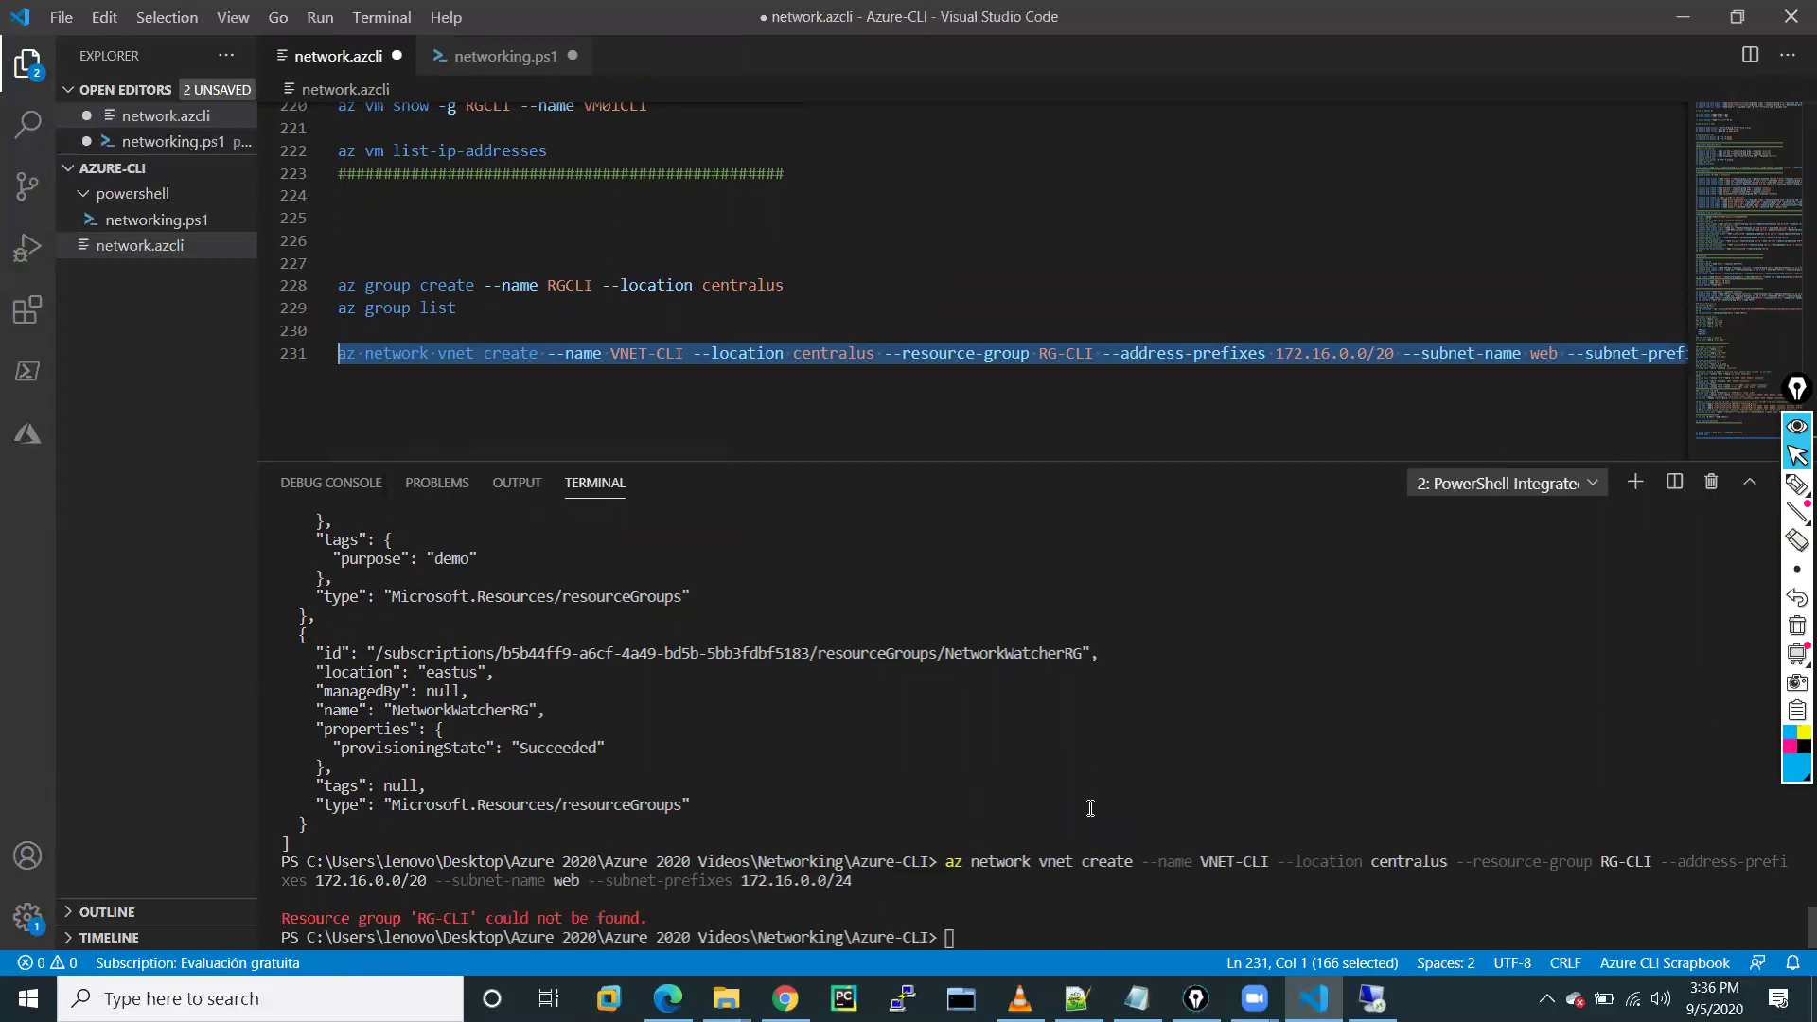
key(Return)
key(Return)
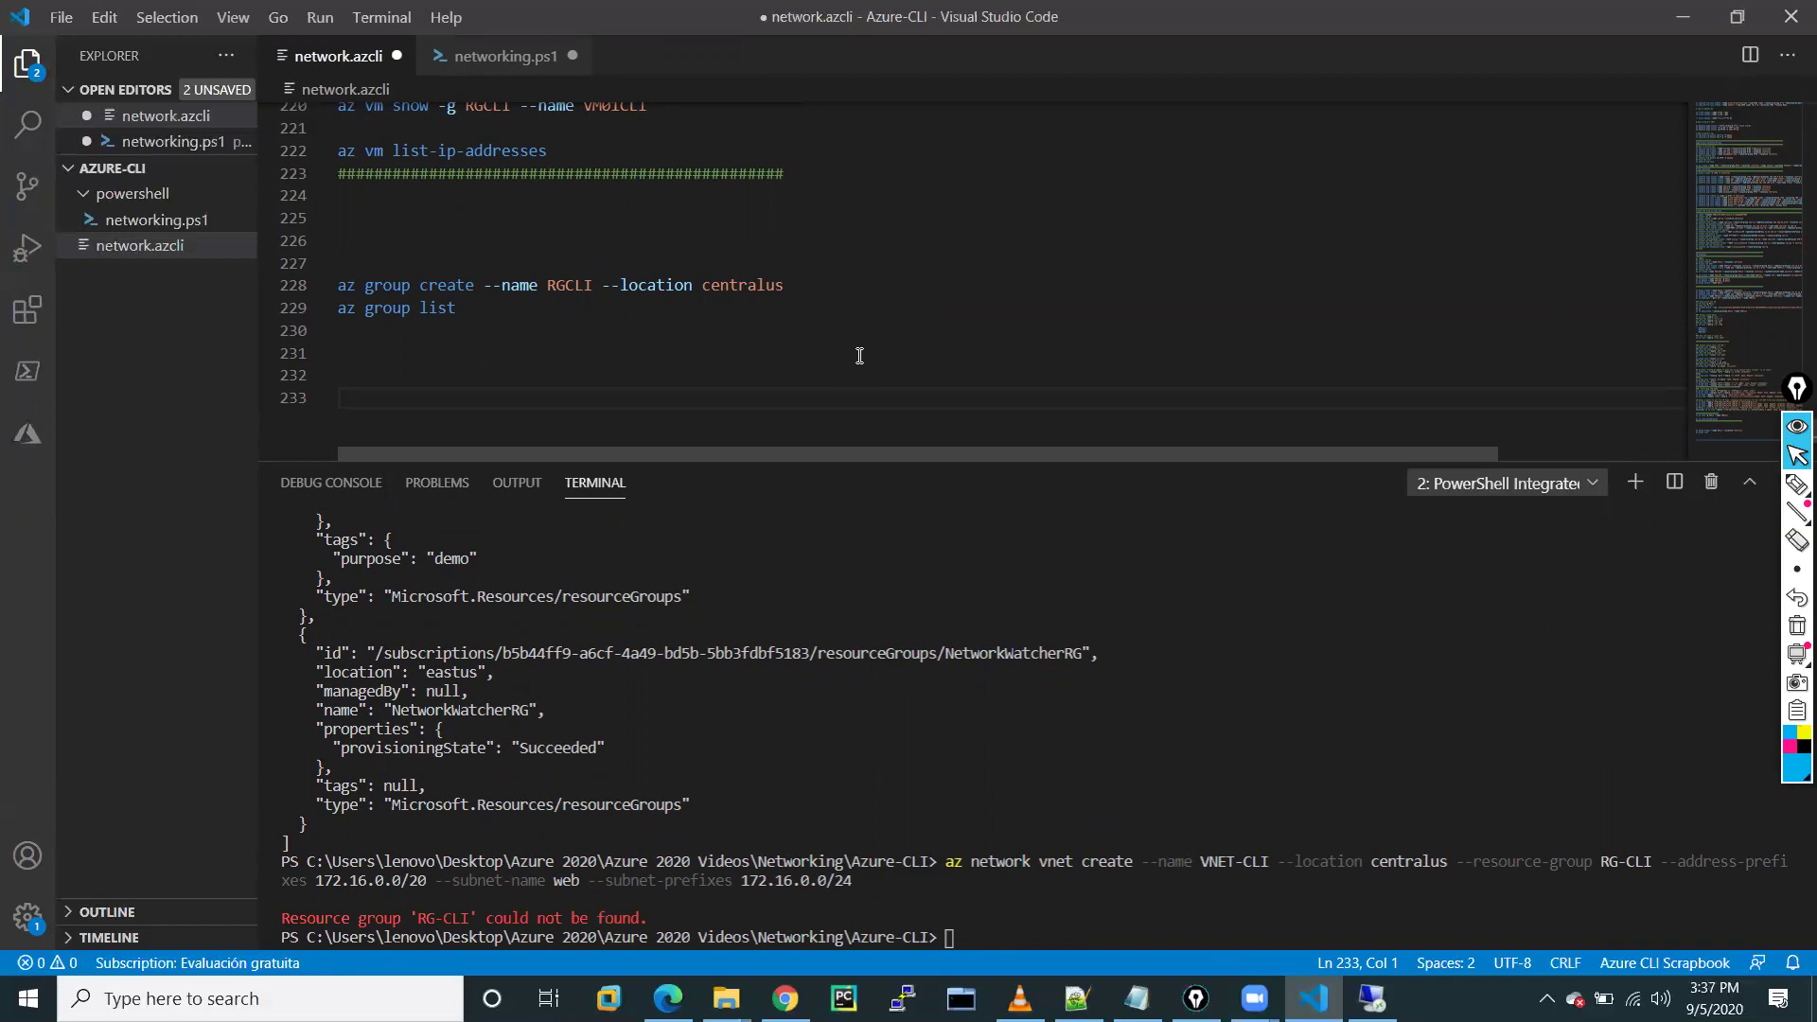
key(ctrl+z)
key(ctrl+z)
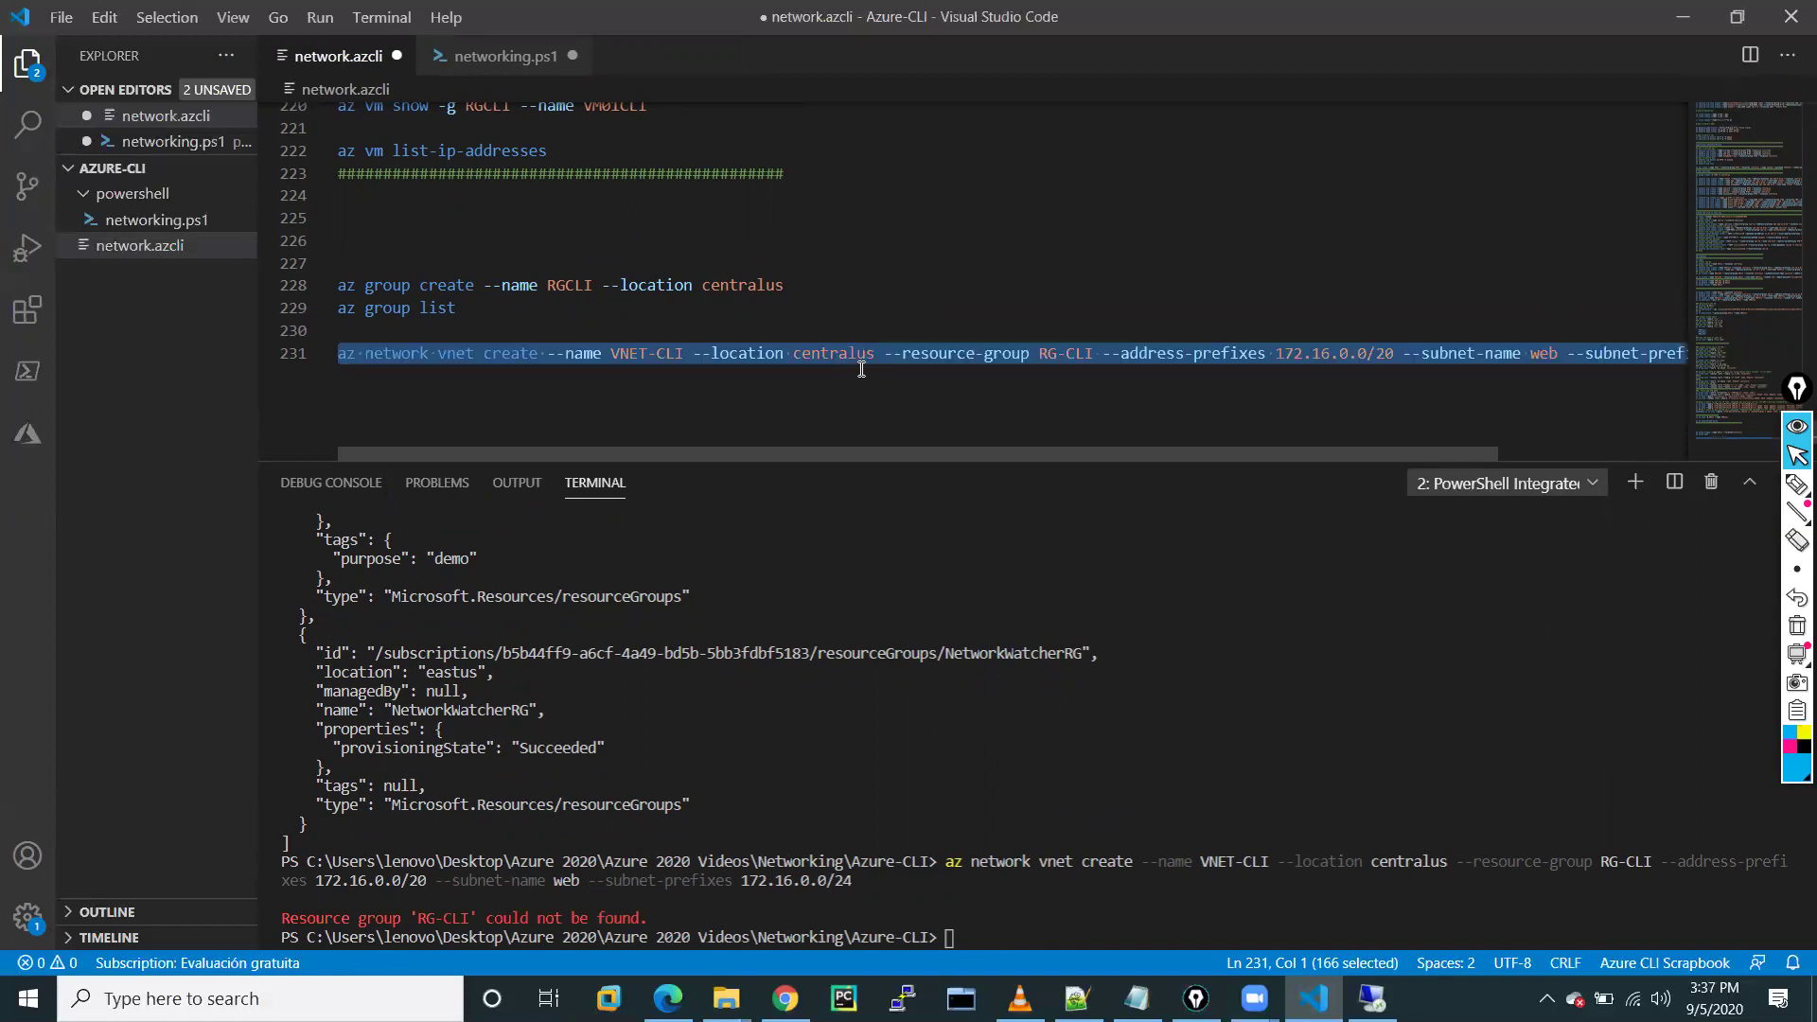
shift+click(847, 376)
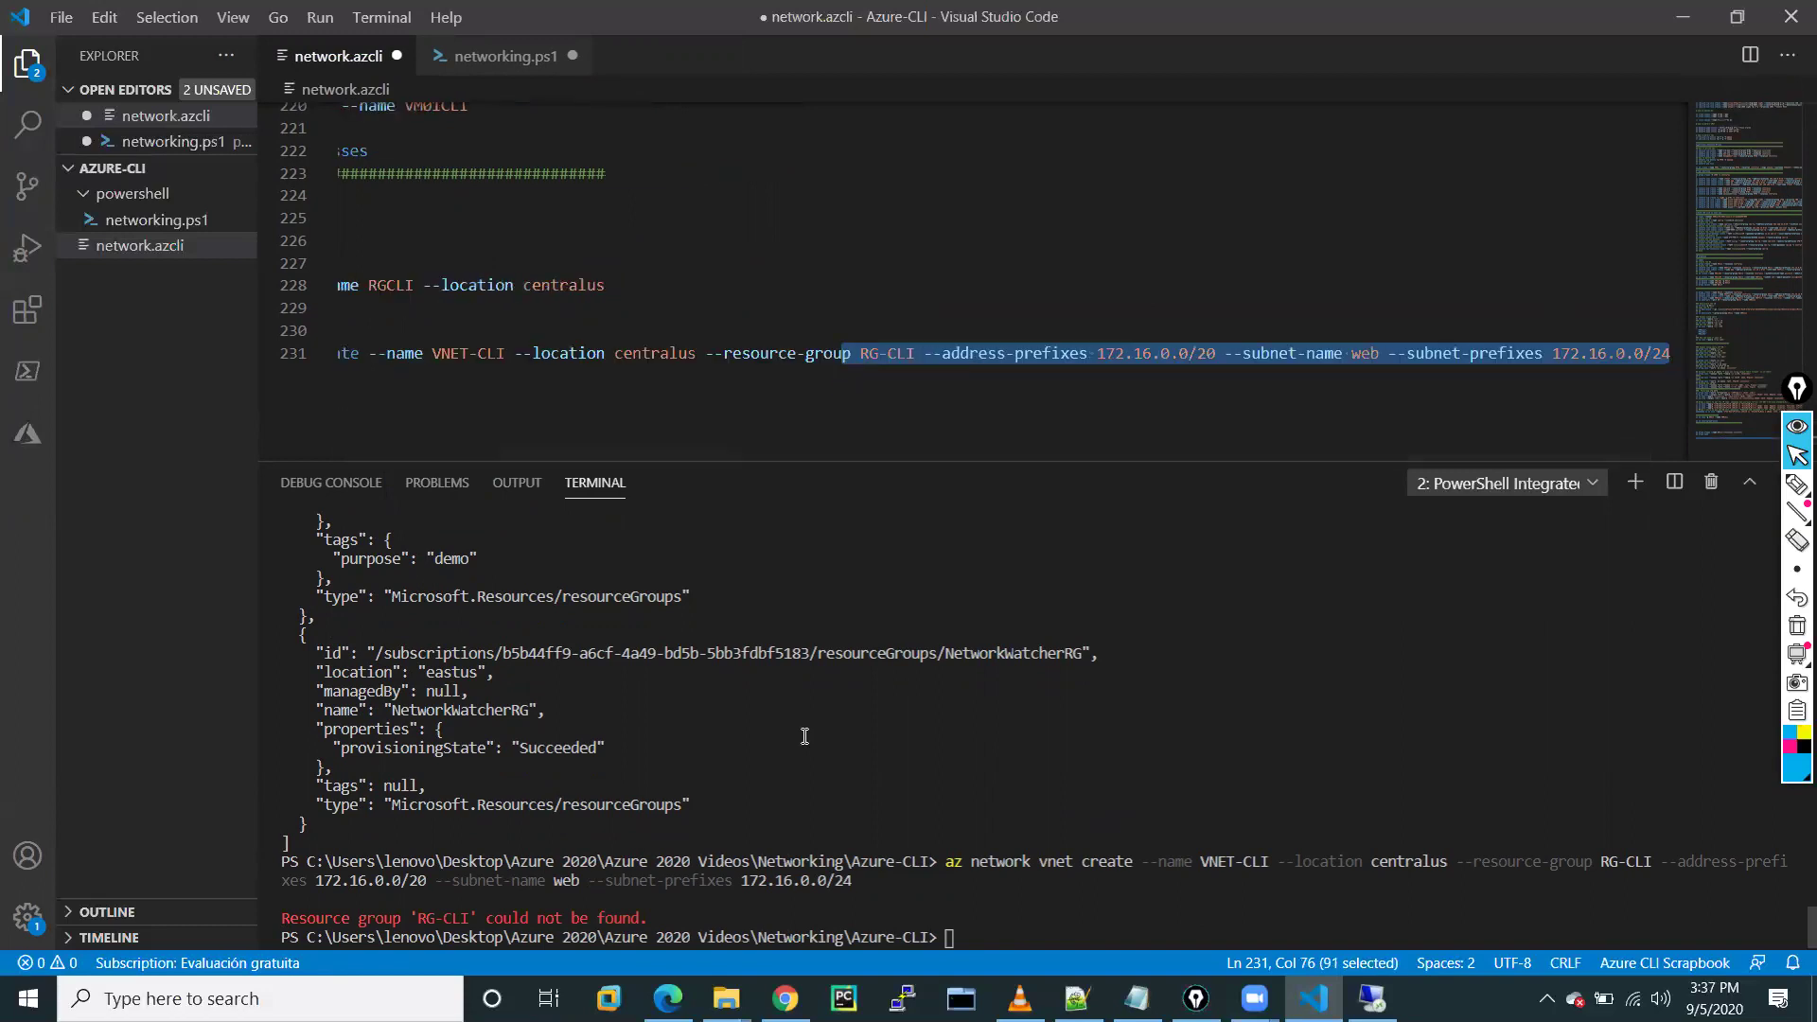
click(696, 797)
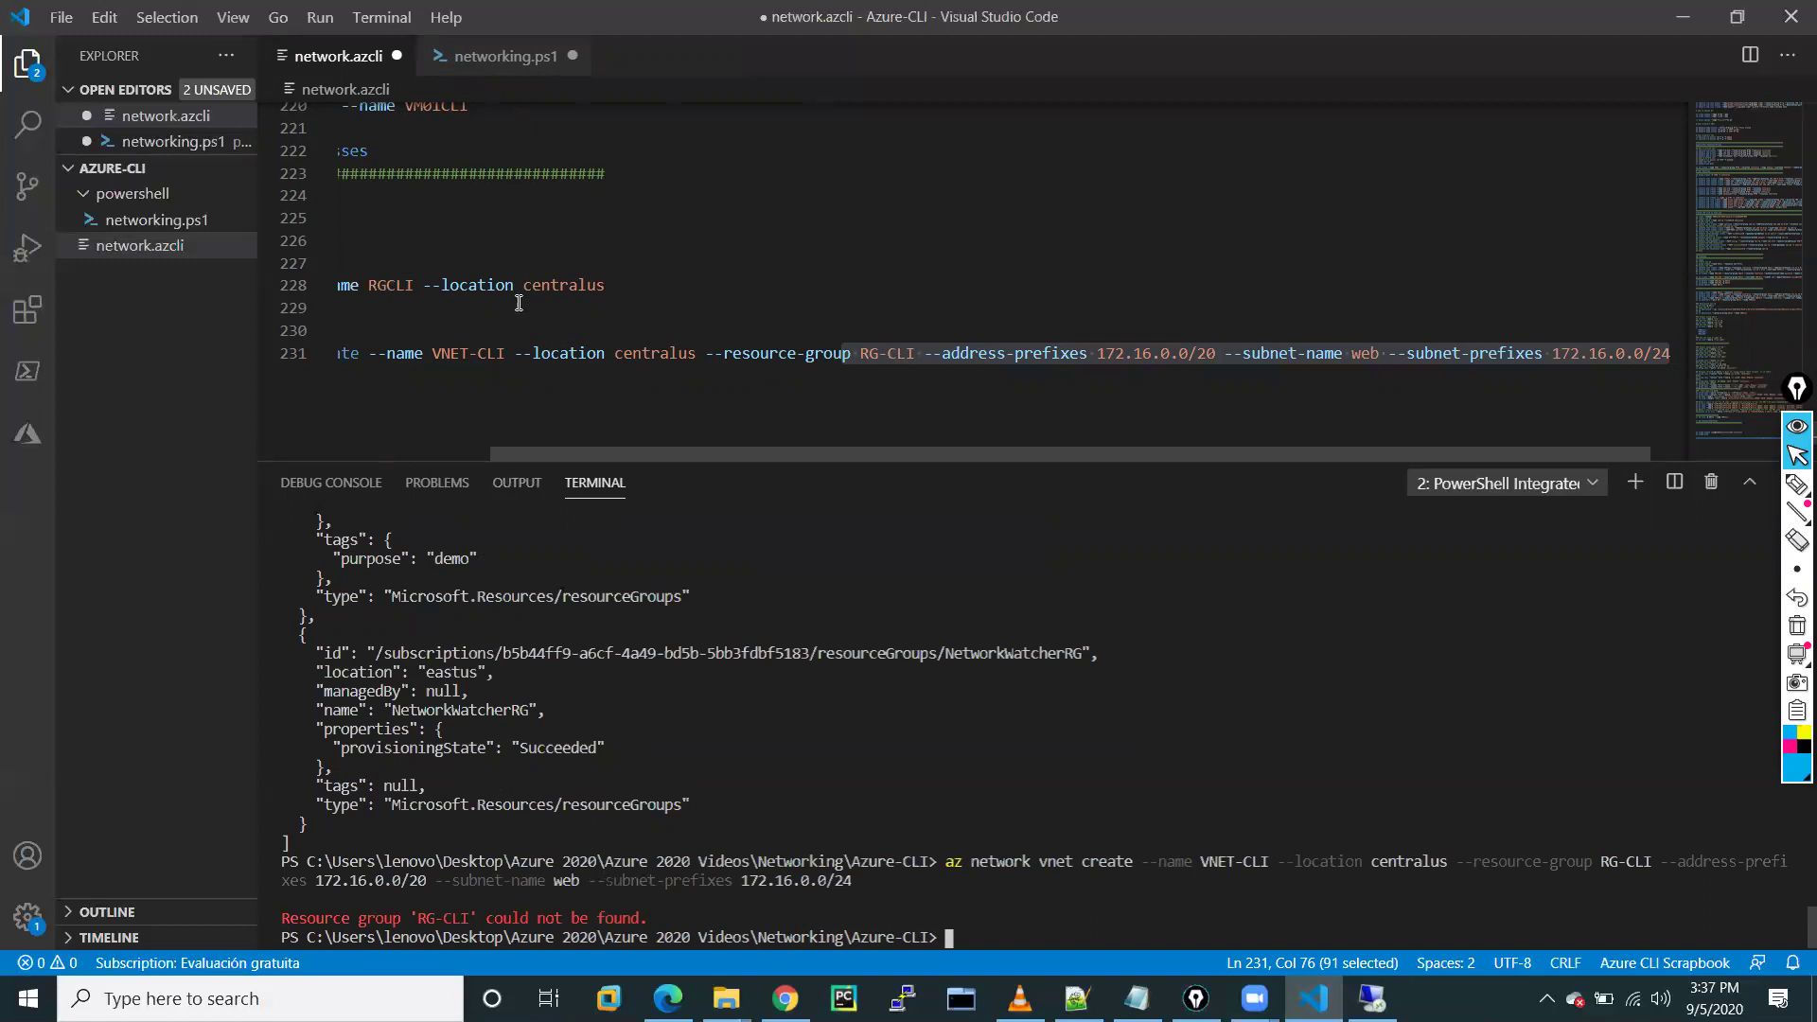
Change RG-CLI to RGCLI on line 231 and rerun the vnet create command in the terminal
click(410, 284)
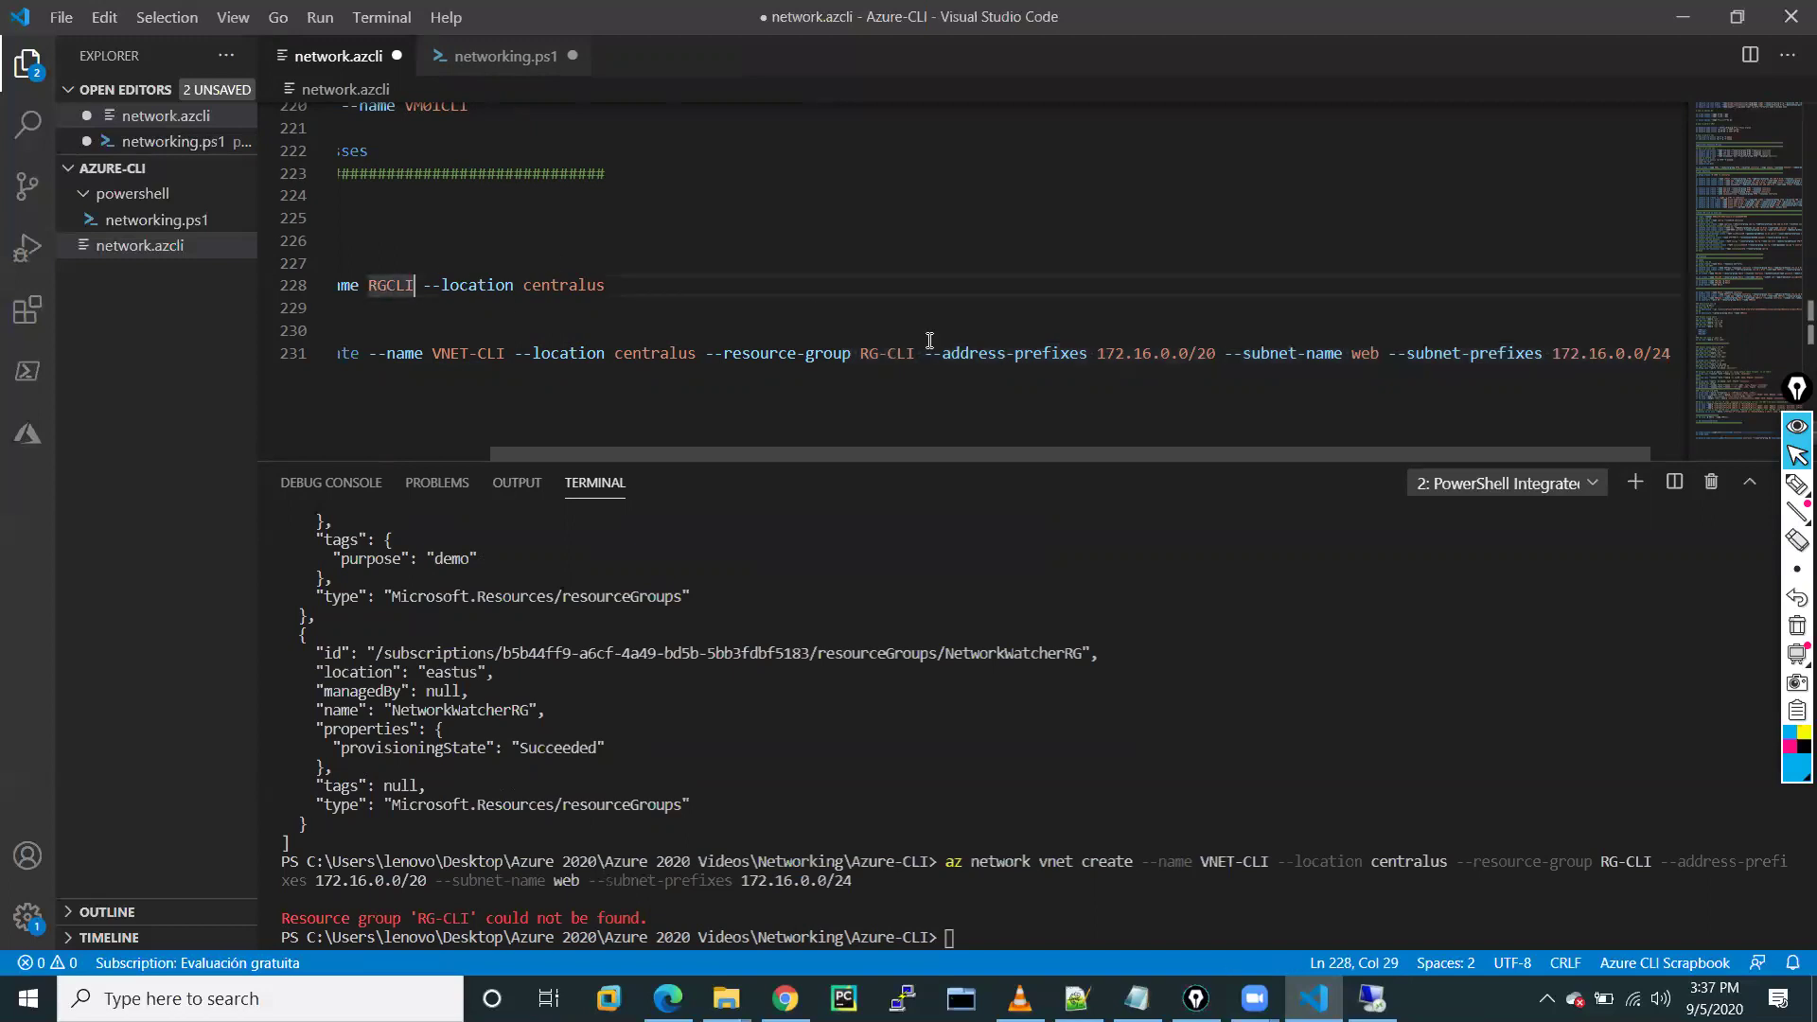
click(891, 356)
key(BackSpace)
drag(360, 356, 340, 356)
click(341, 356)
drag(674, 384, 1605, 358)
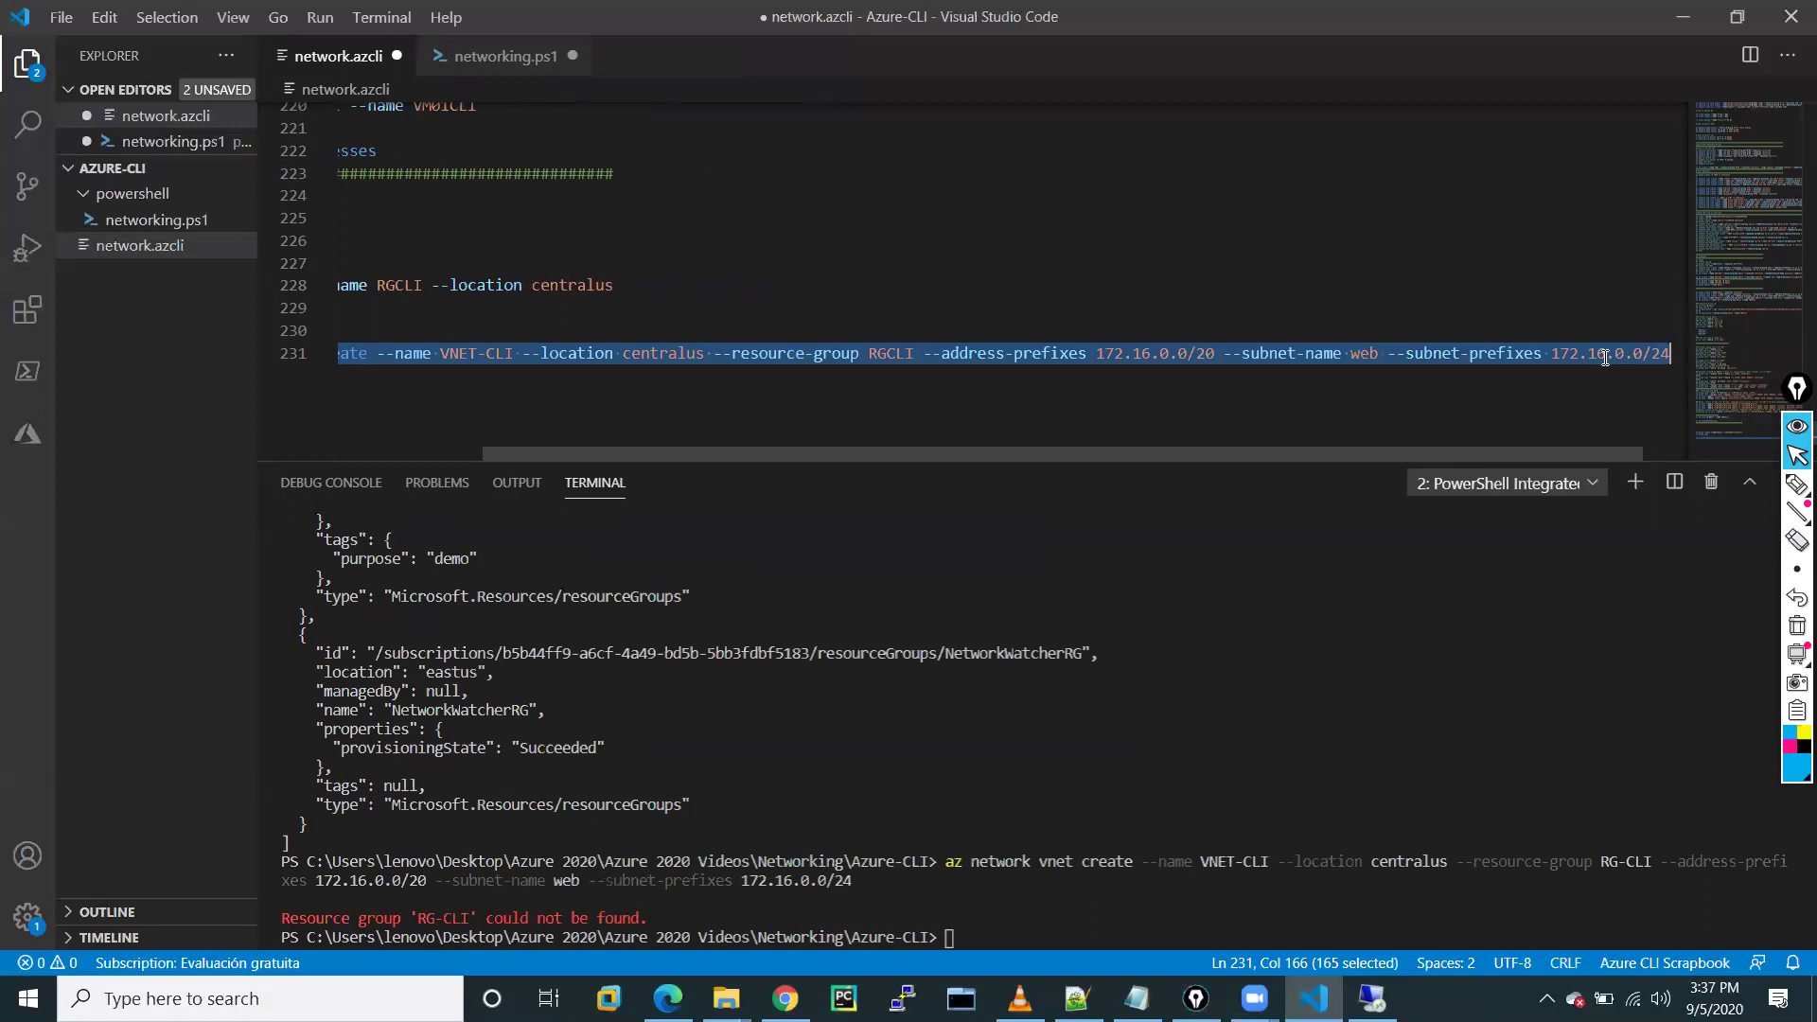
right_click(1605, 358)
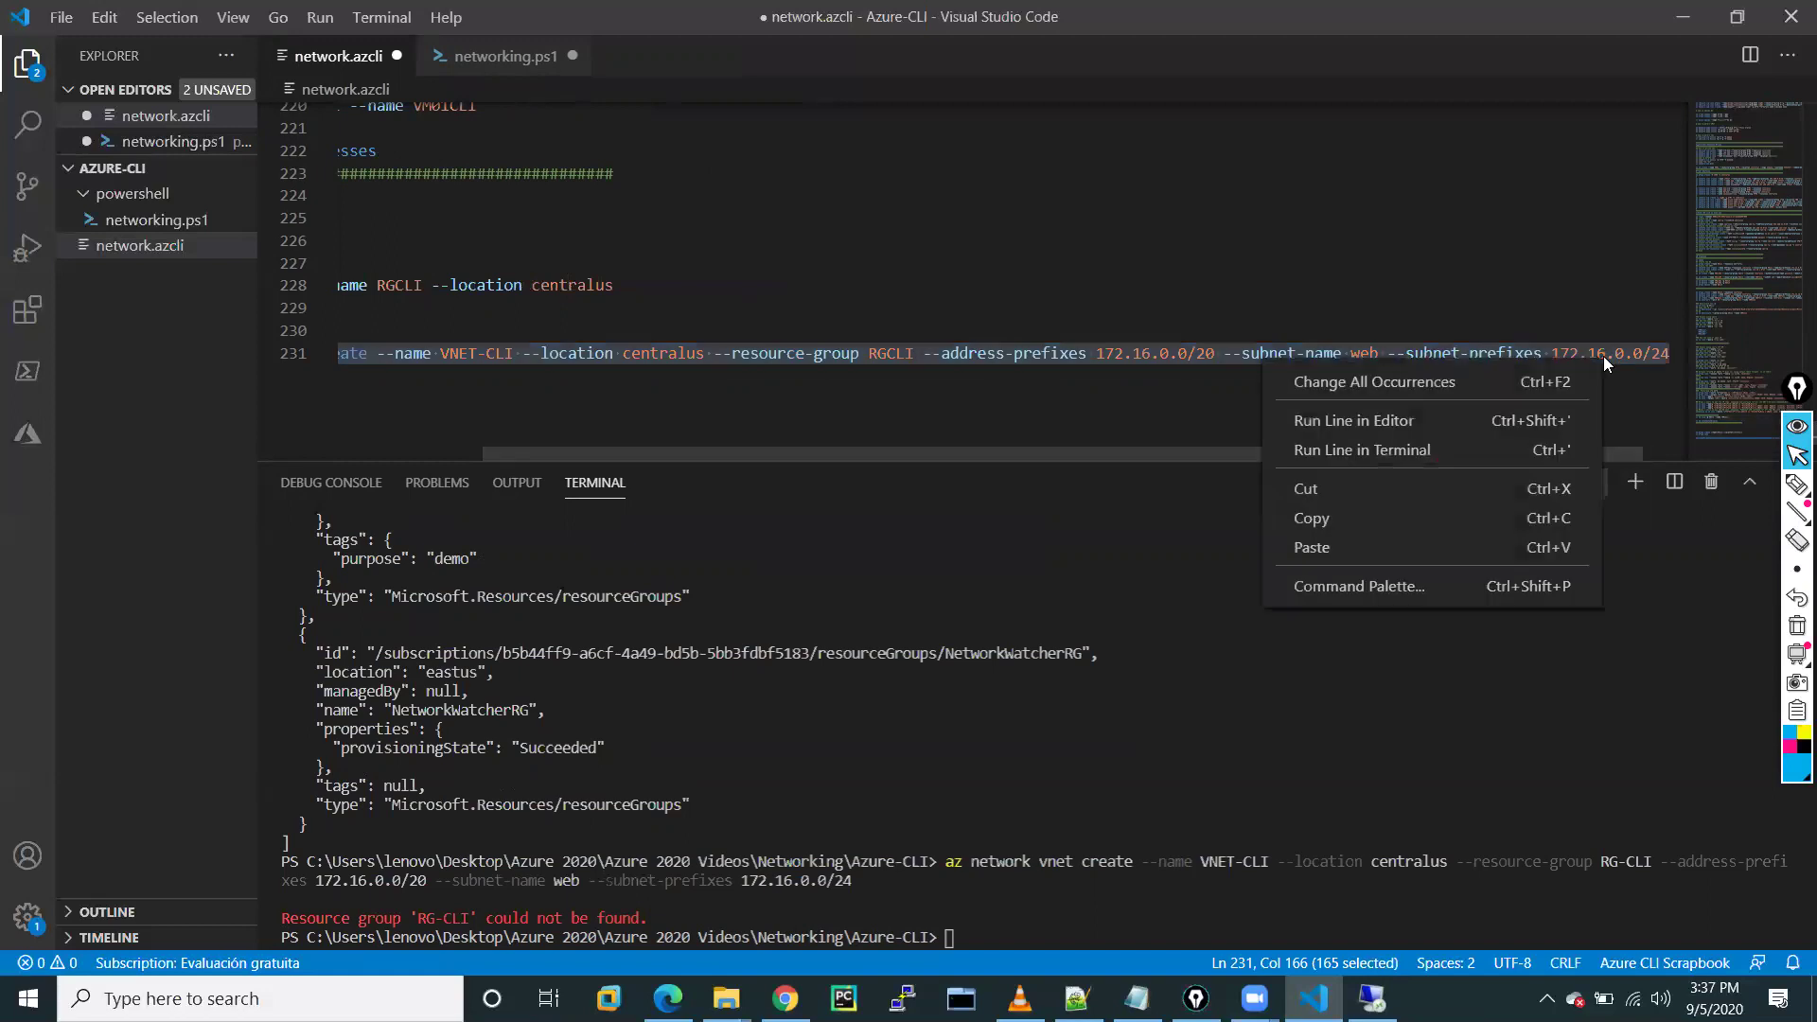
click(1324, 450)
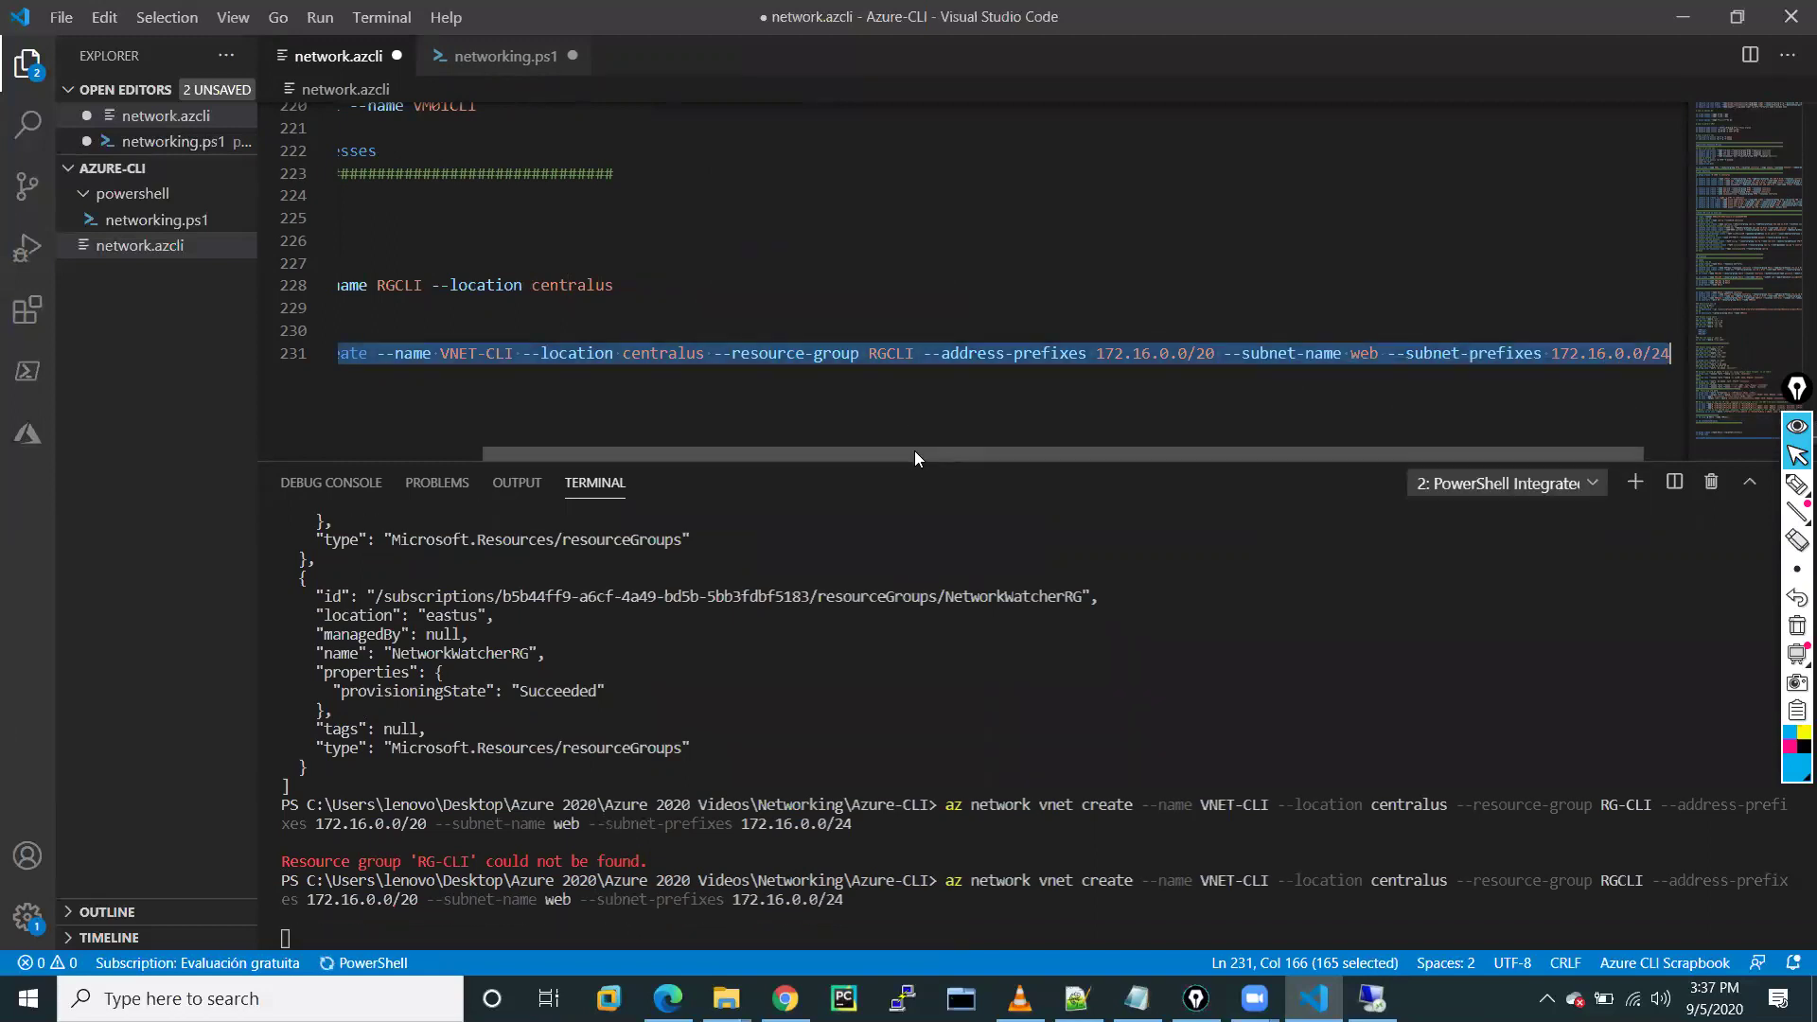
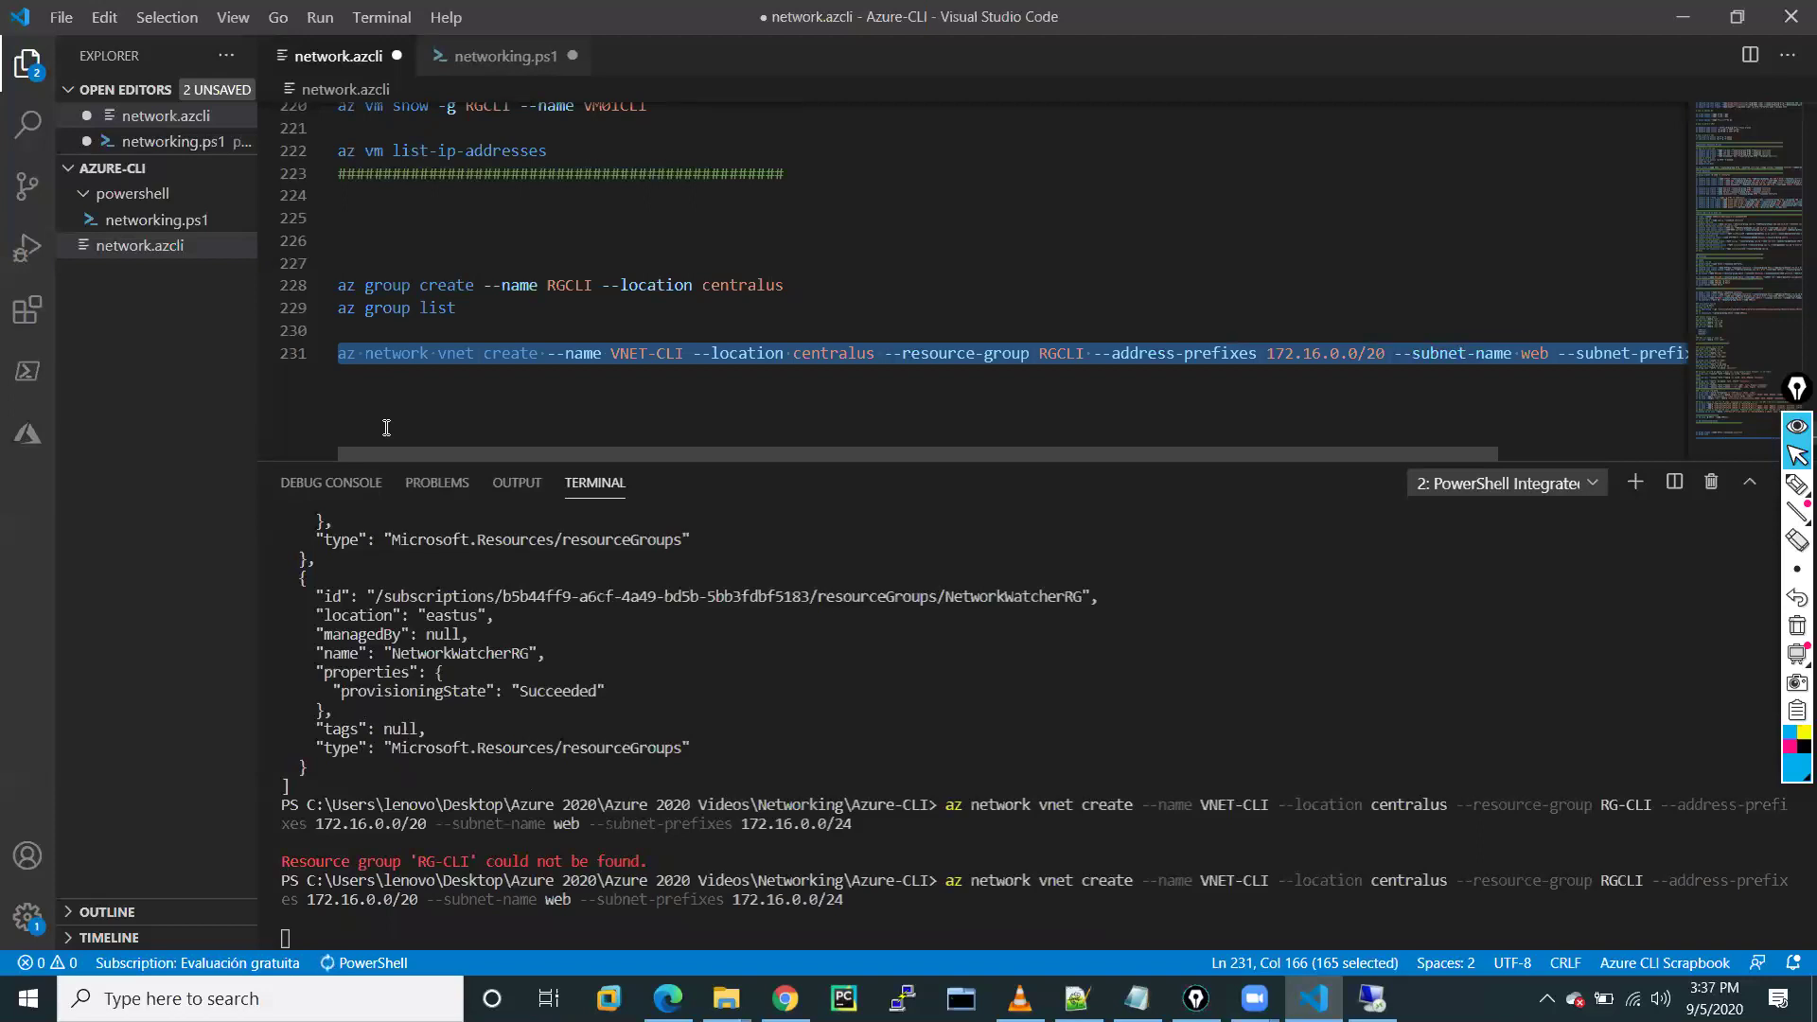
Review the vnet create output for VNET-CLI and its web subnet, then go to the end of line 231
scroll(387, 428, right, 3)
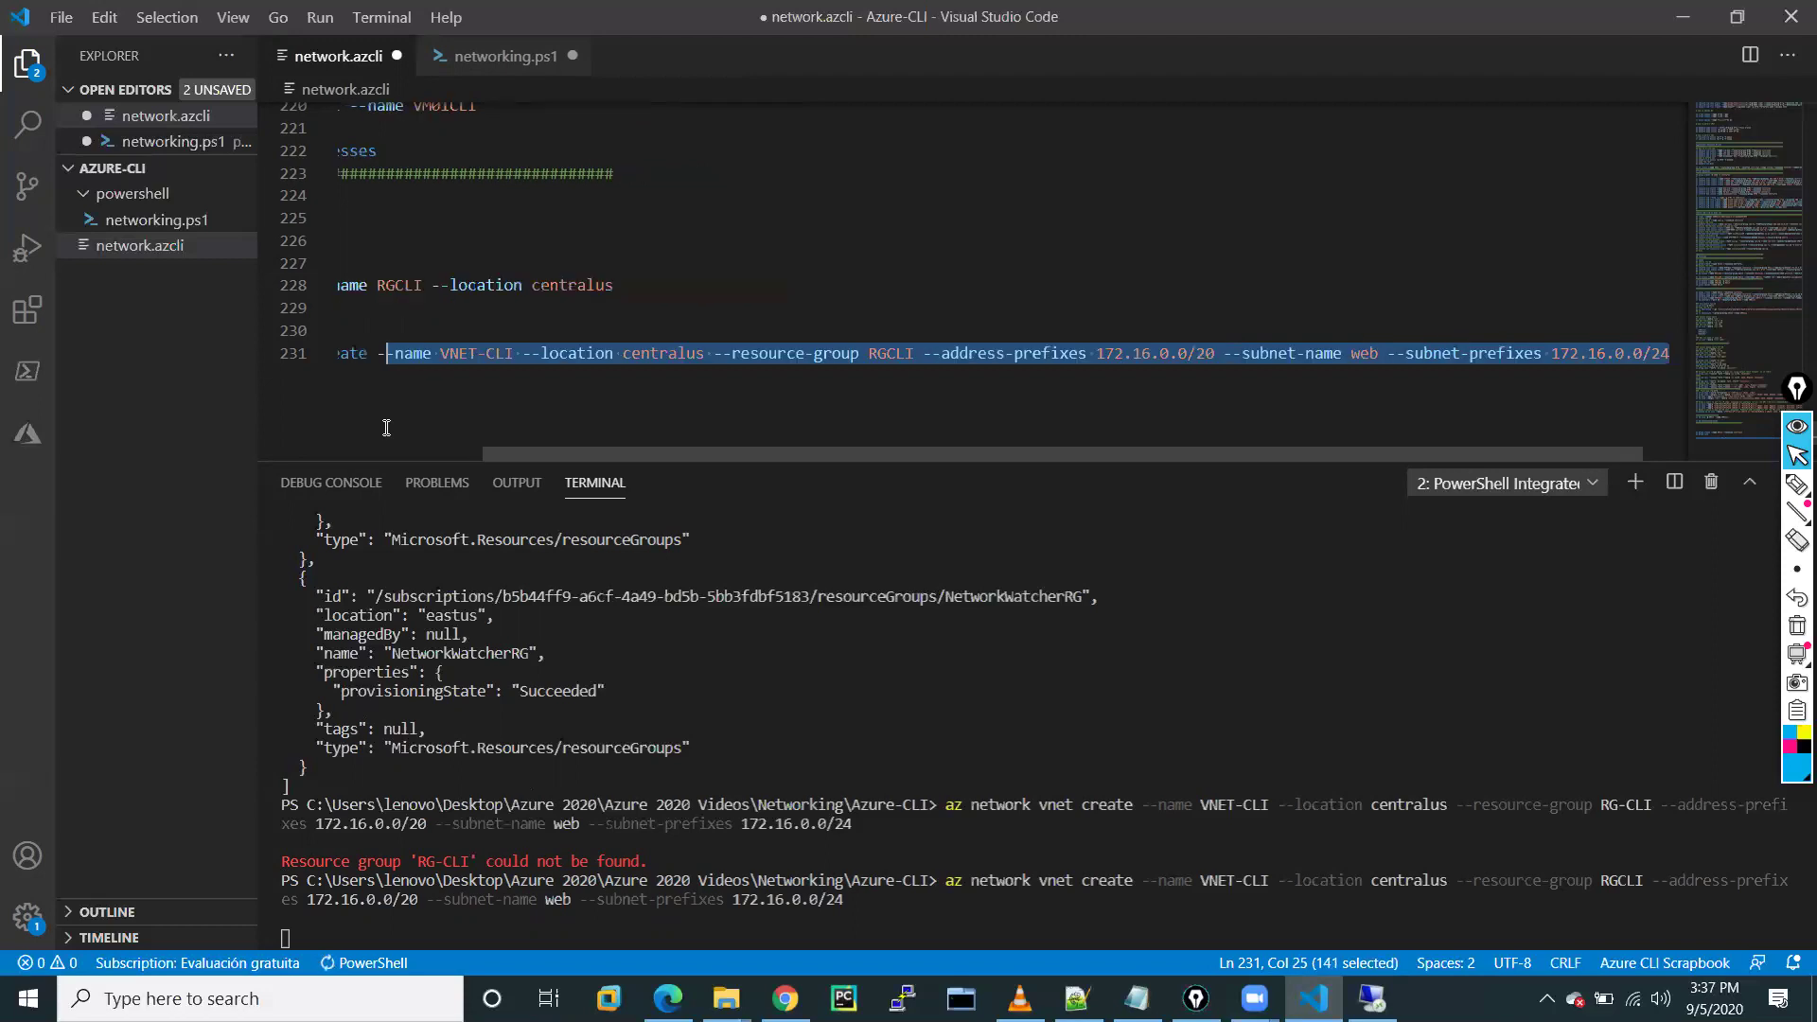
click(344, 382)
scroll(573, 456, left, 3)
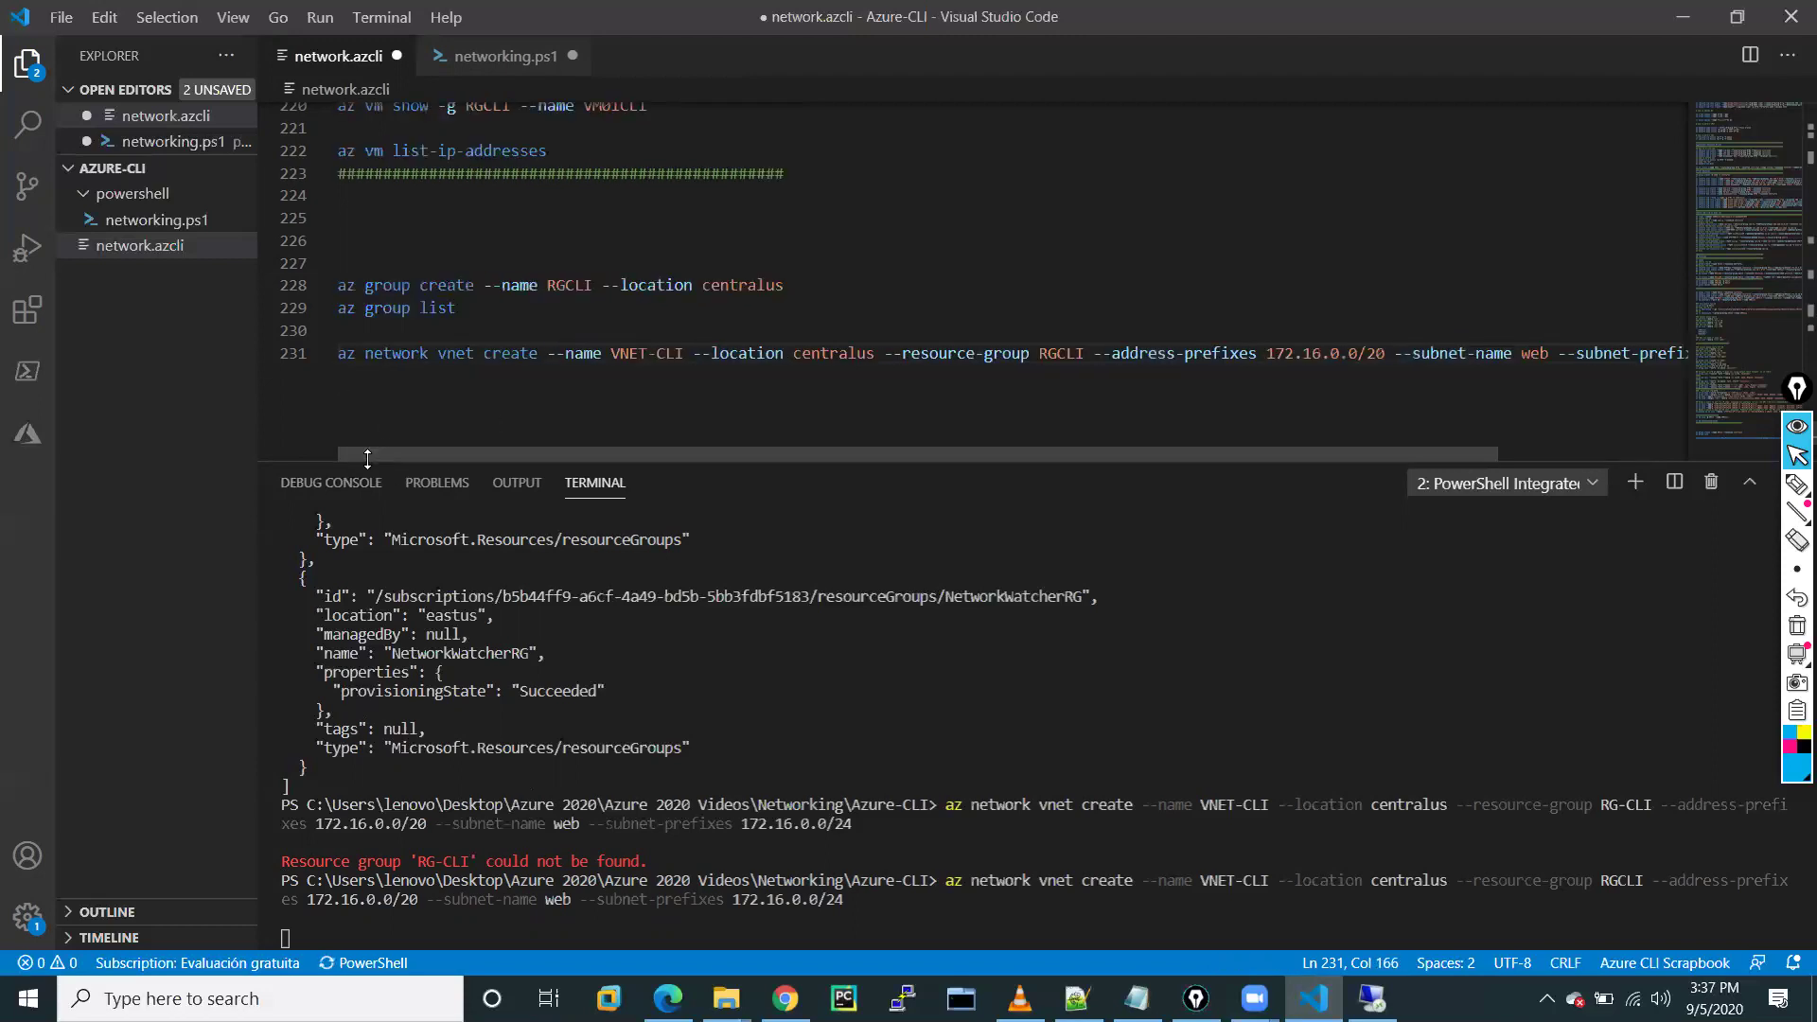
shift+click(365, 354)
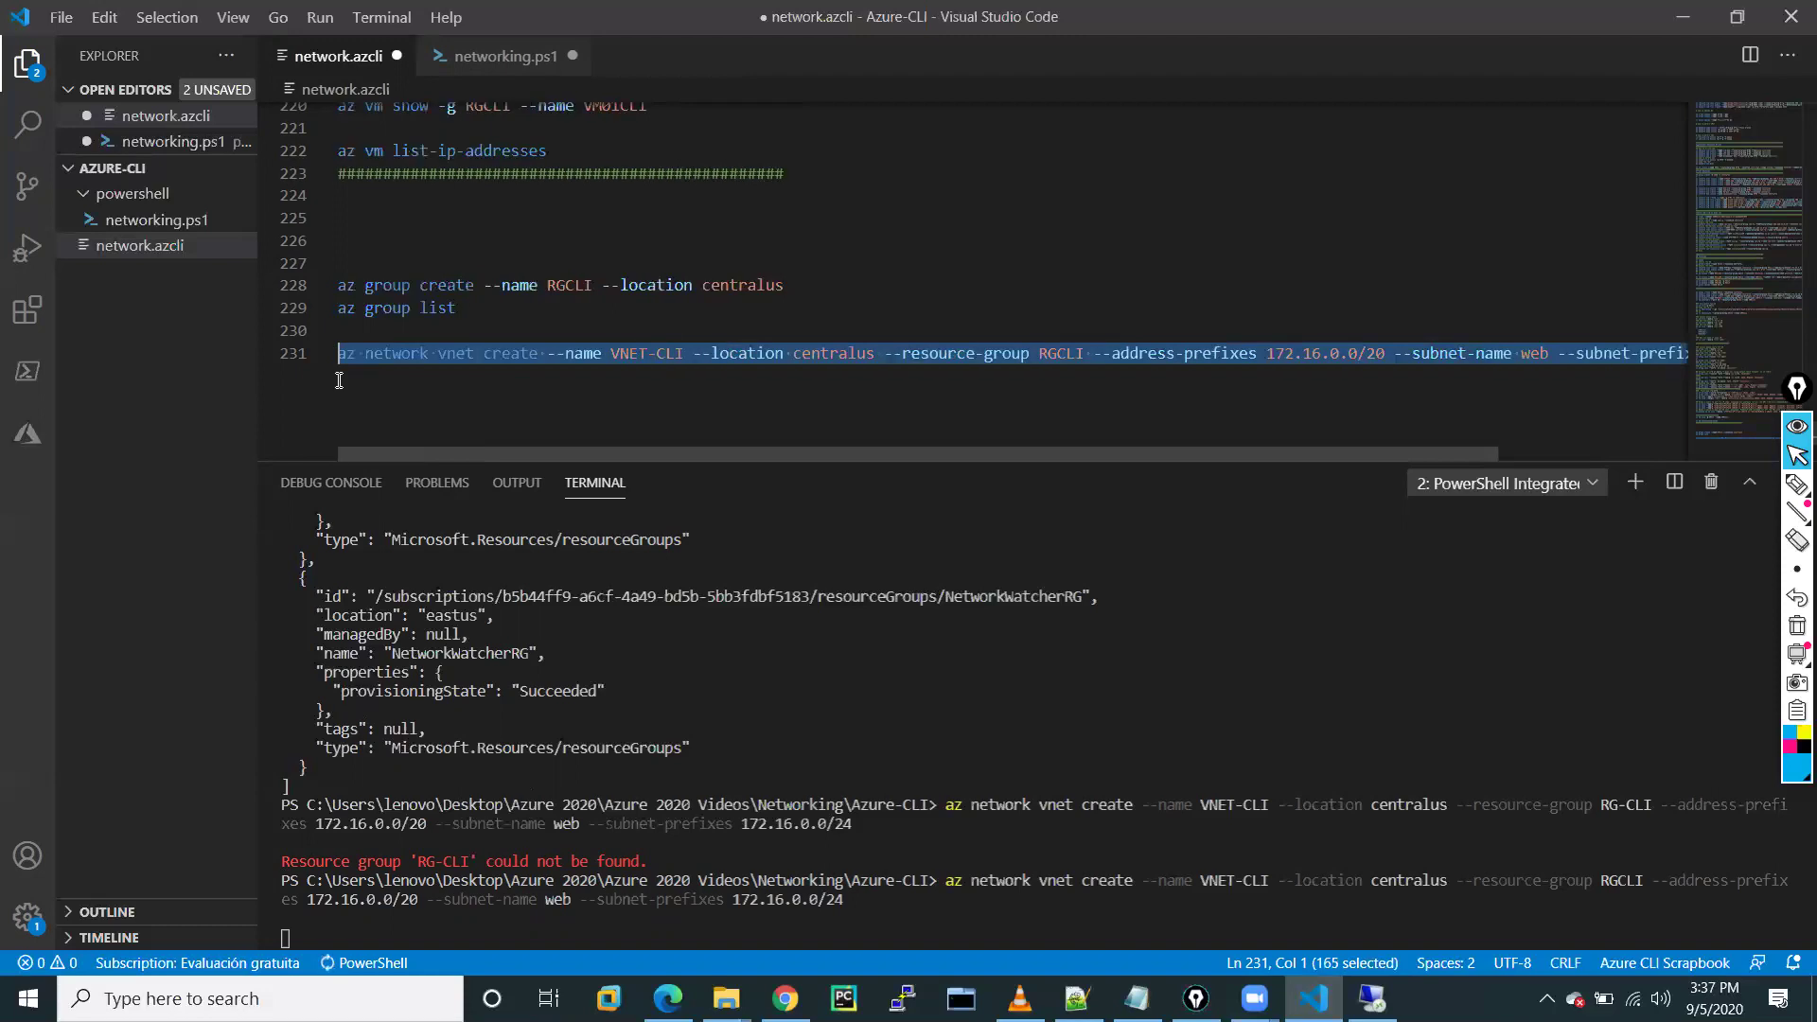
shift+click(362, 392)
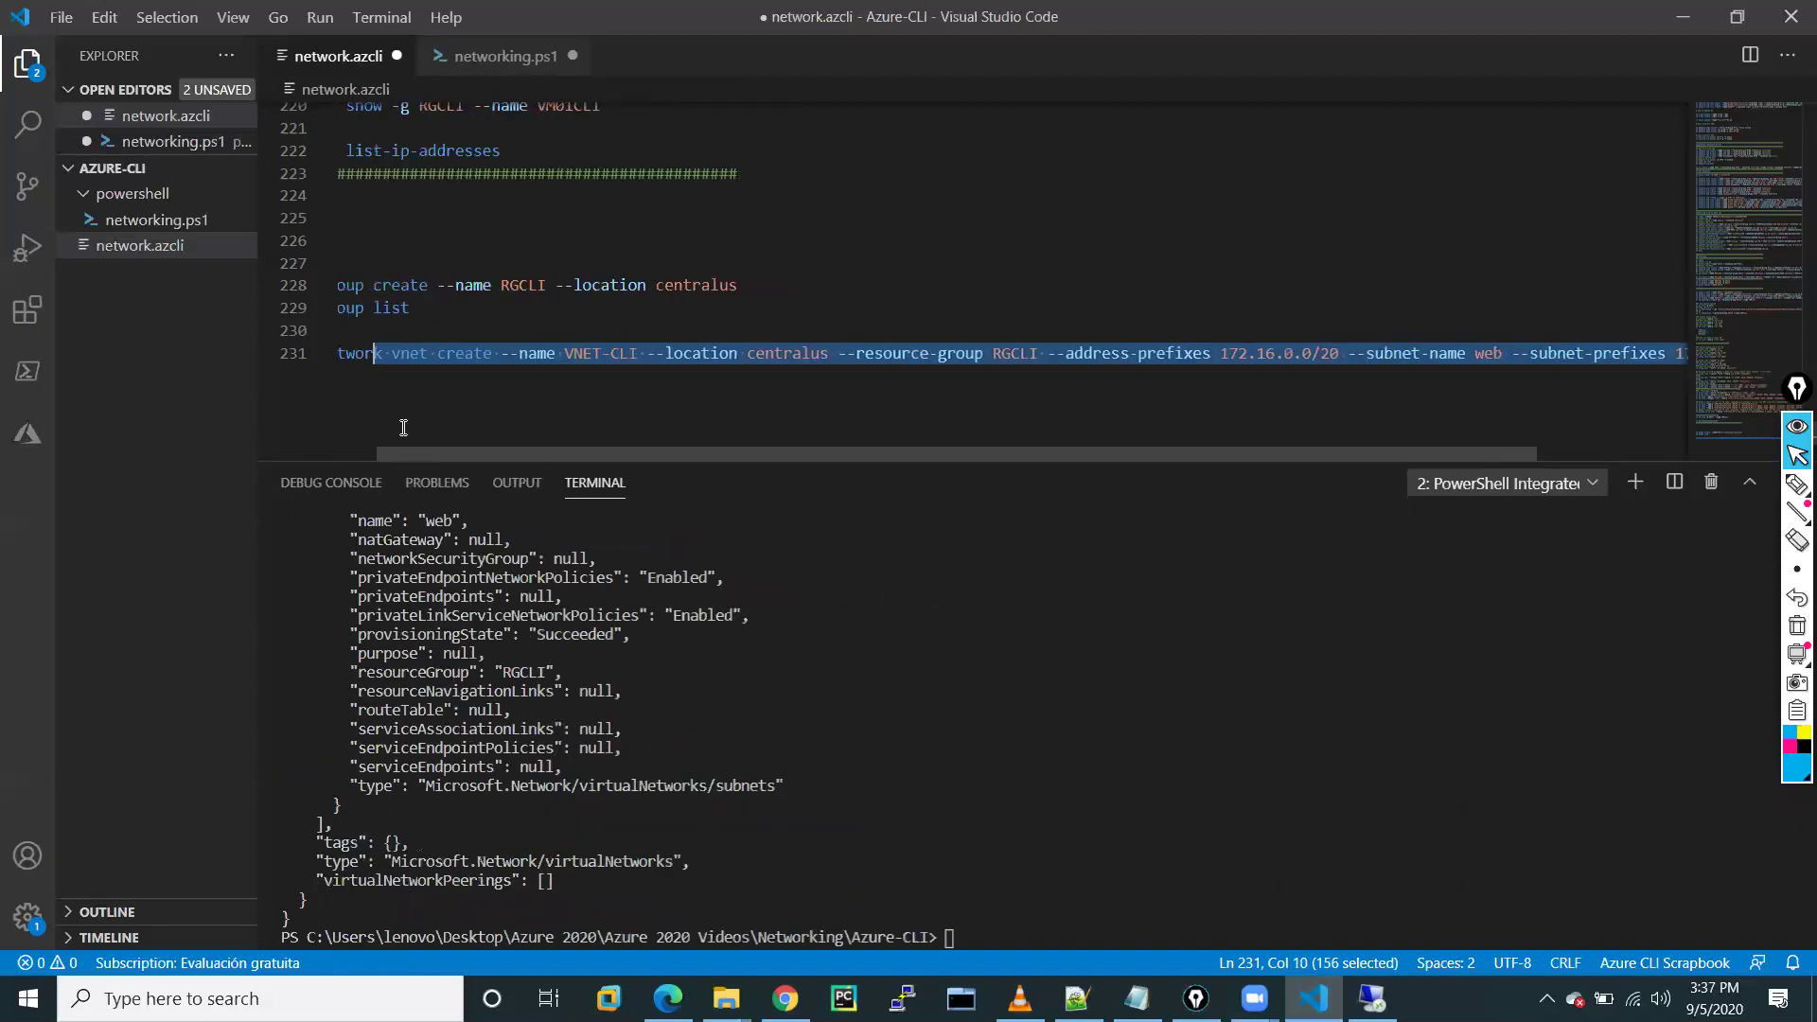
scroll(409, 447, left, 1)
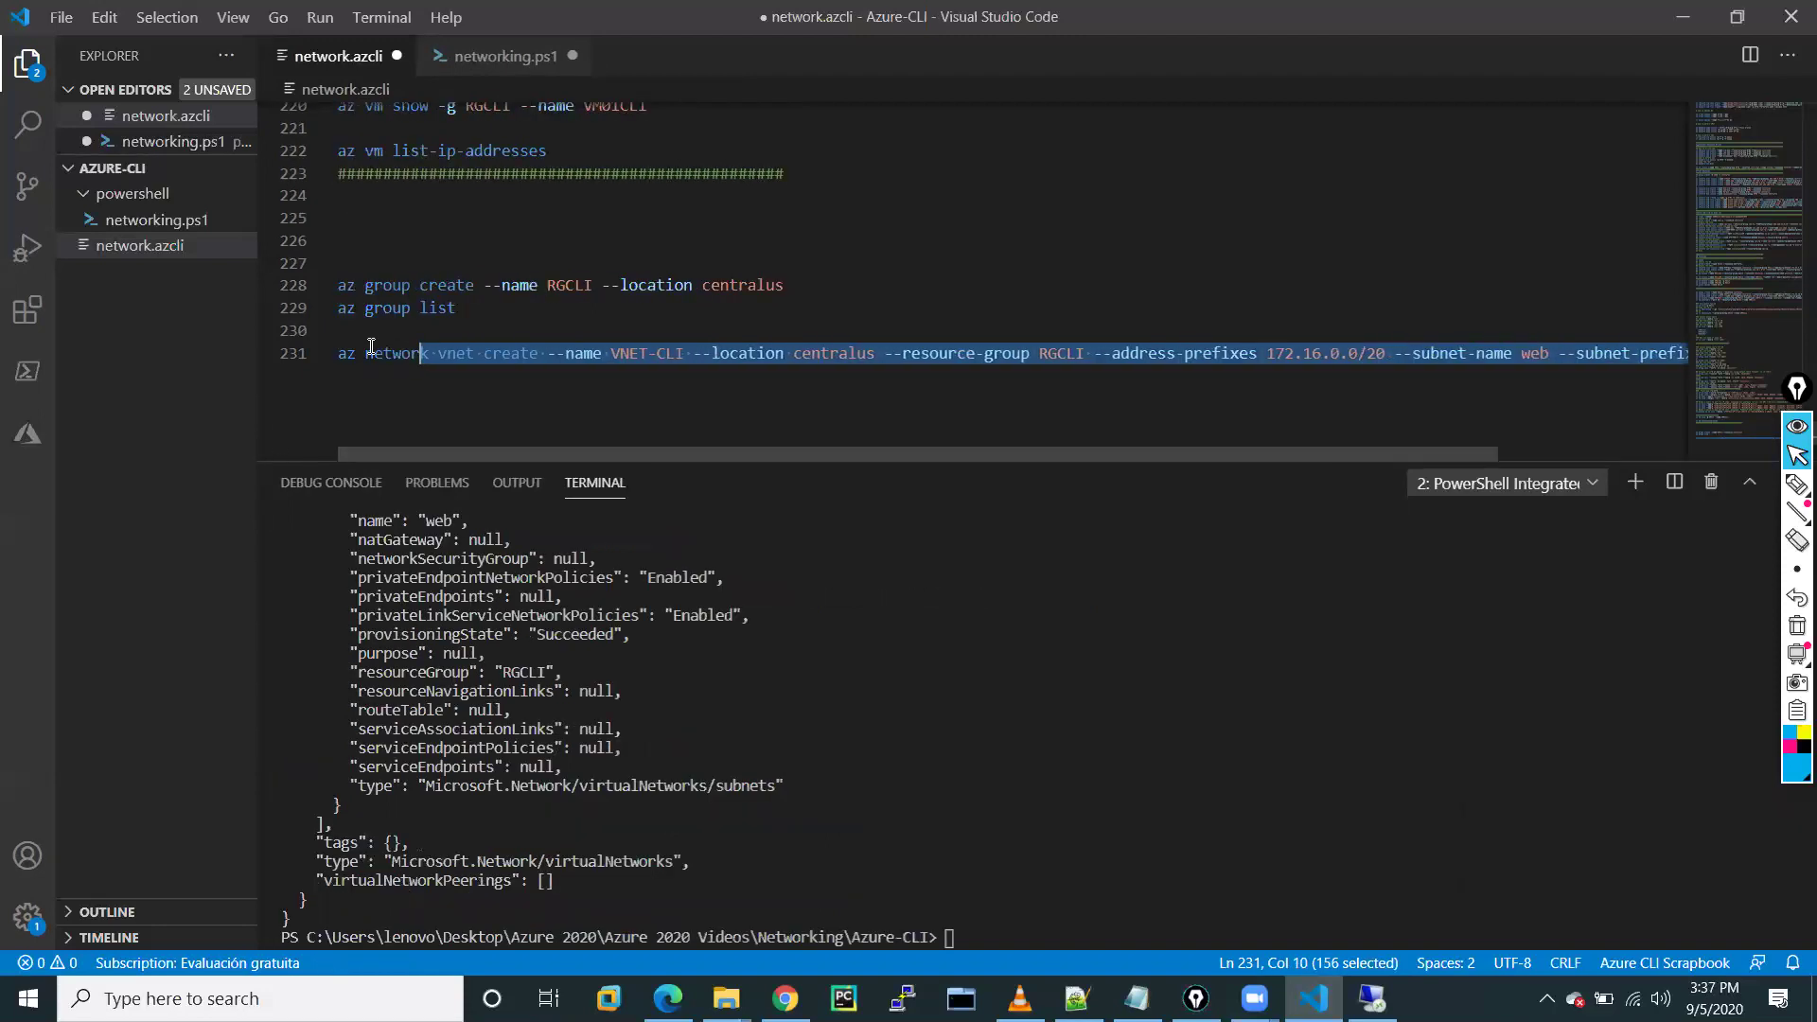
click(347, 353)
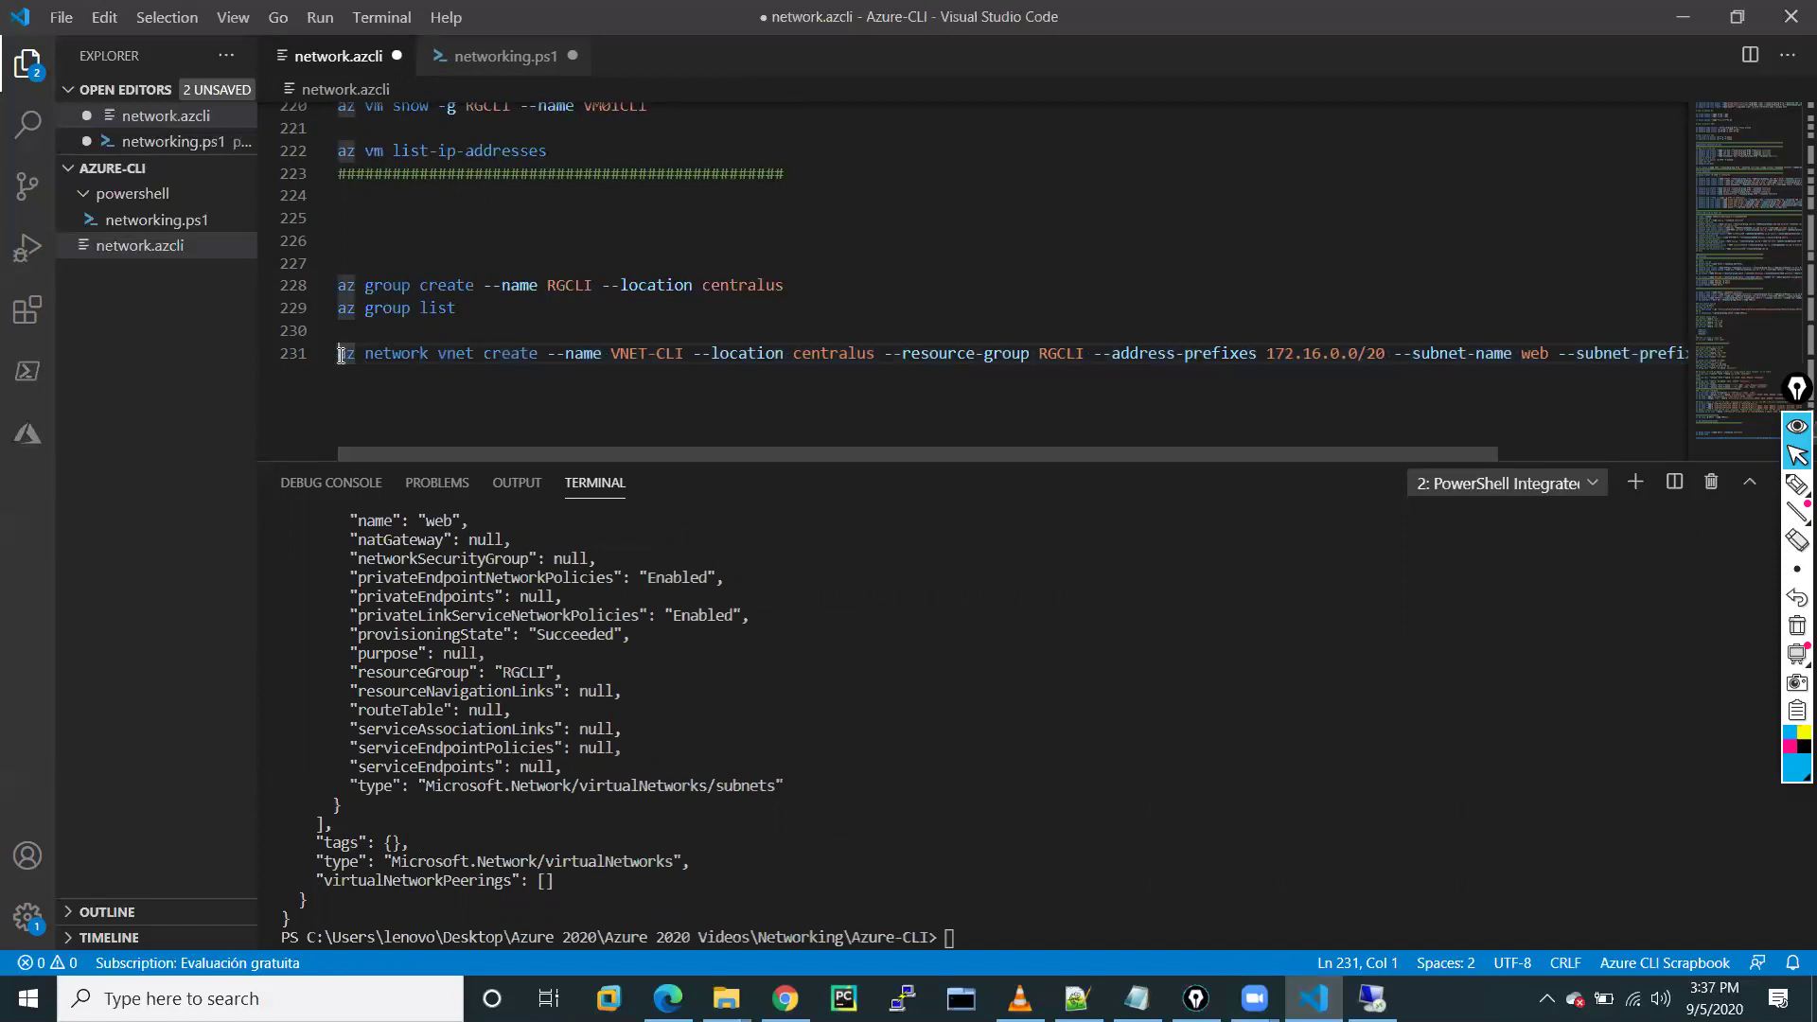
key(End)
Add blank lines and draft an az network vnet subnet command for subnet app in VNET-CLI
key(Return)
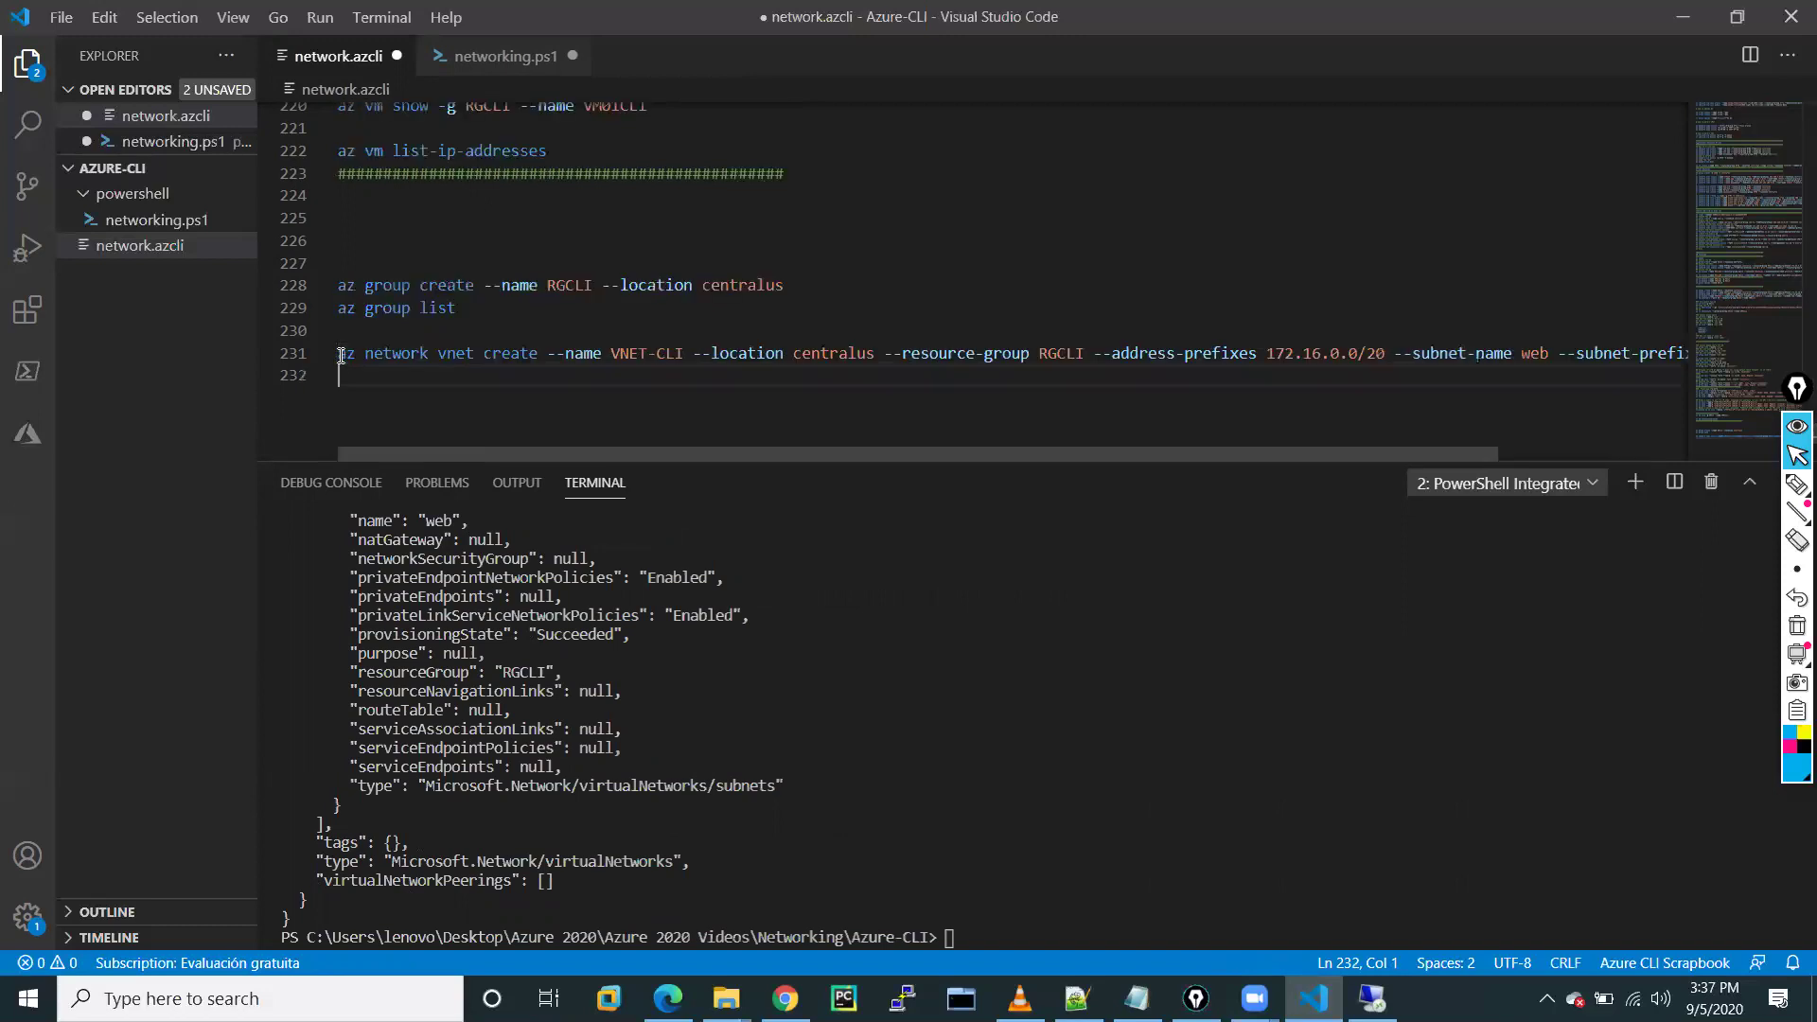
key(Return)
text(az network vnet suv)
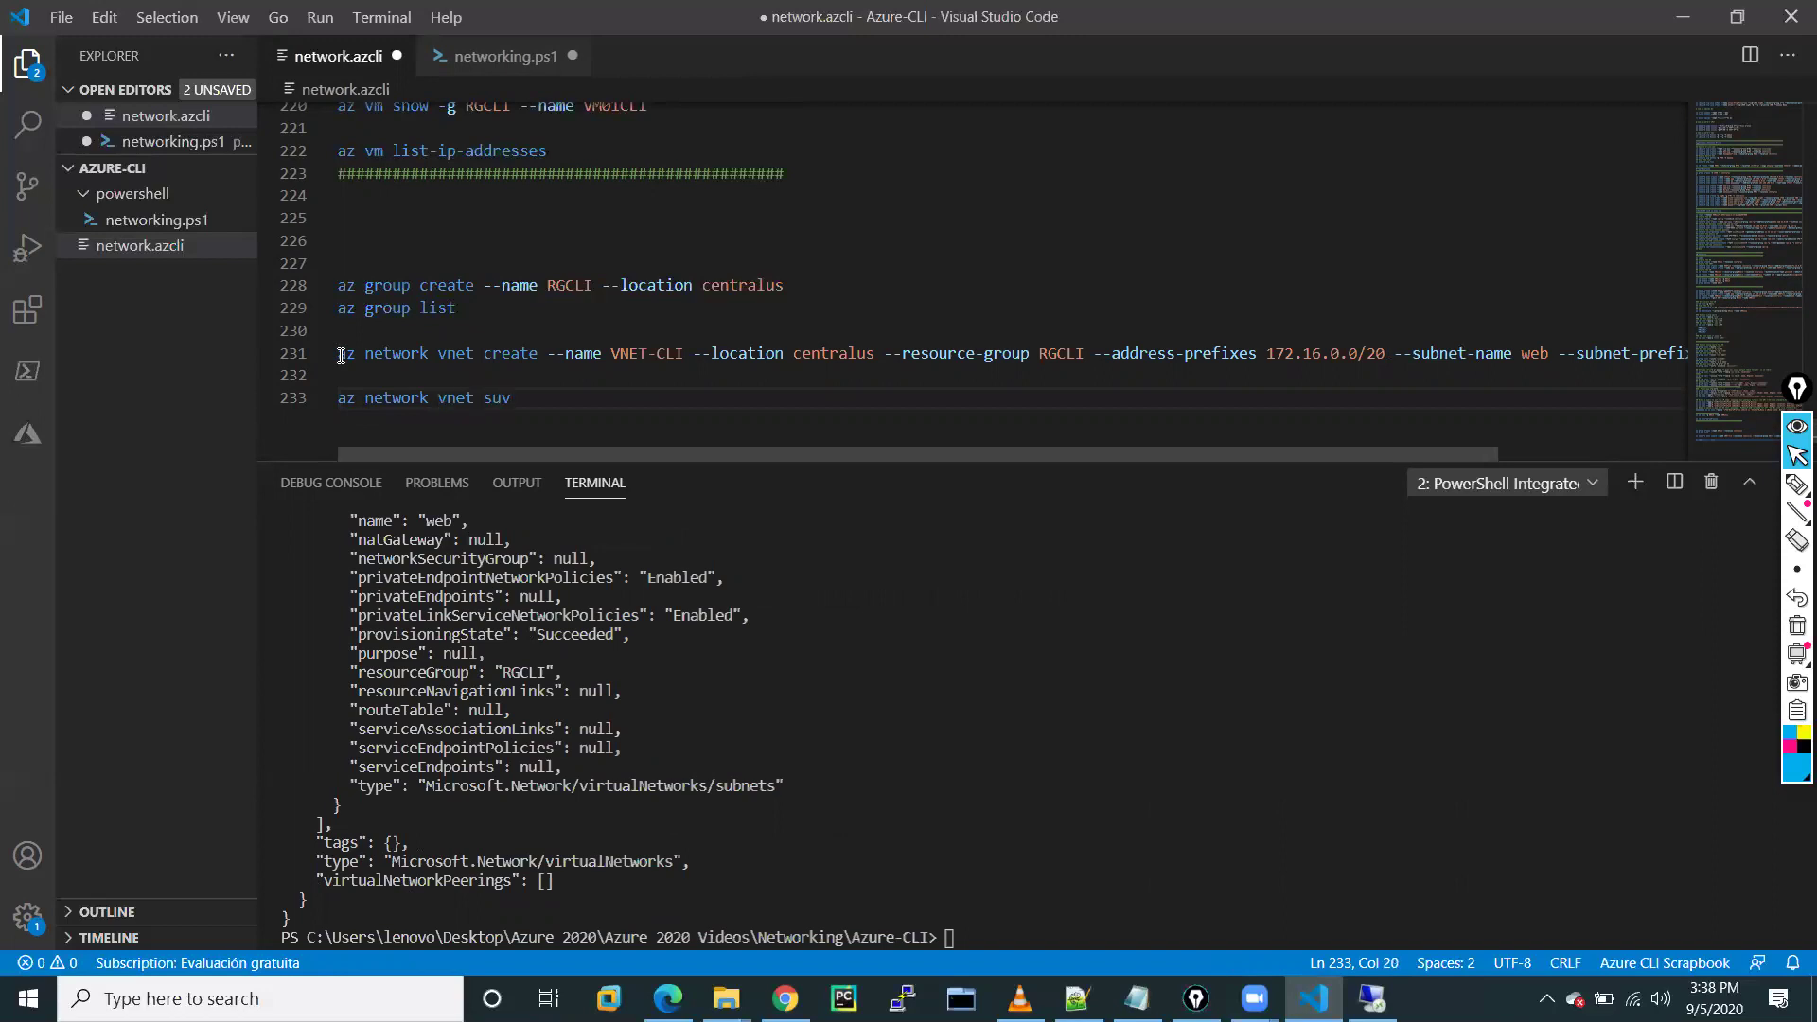
key(BackSpace)
text(bnet )
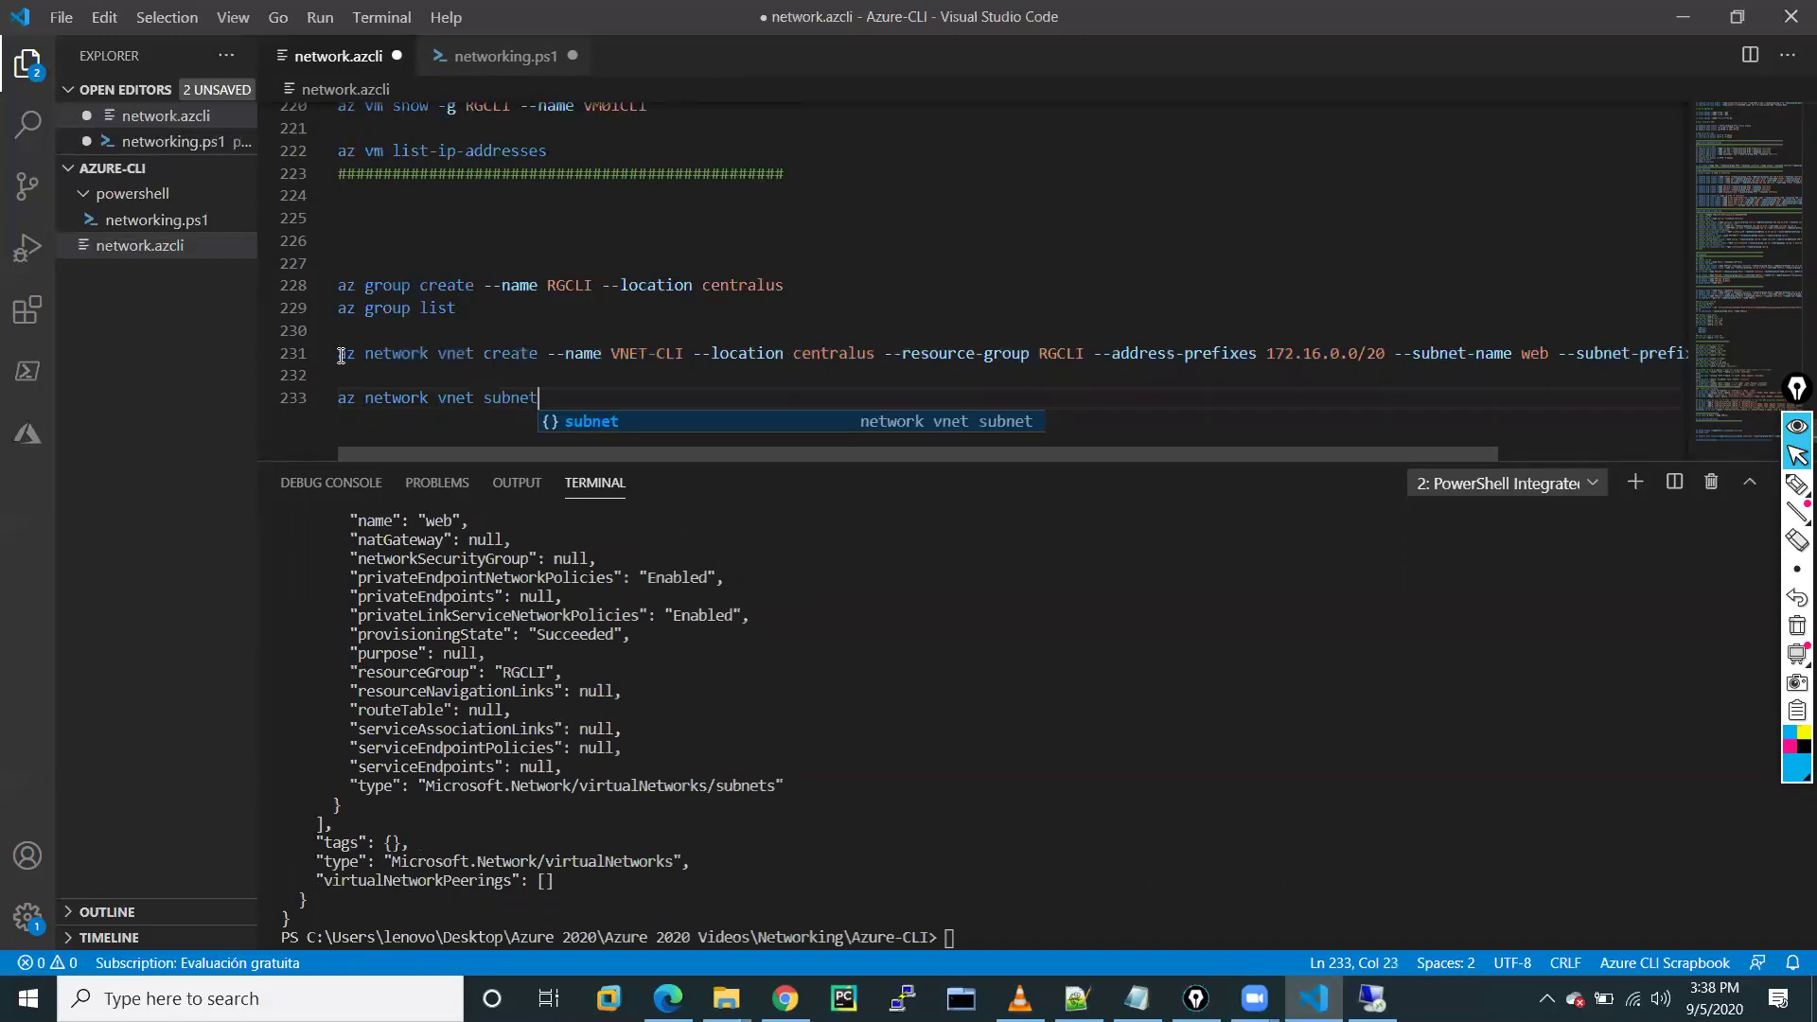
text(--)
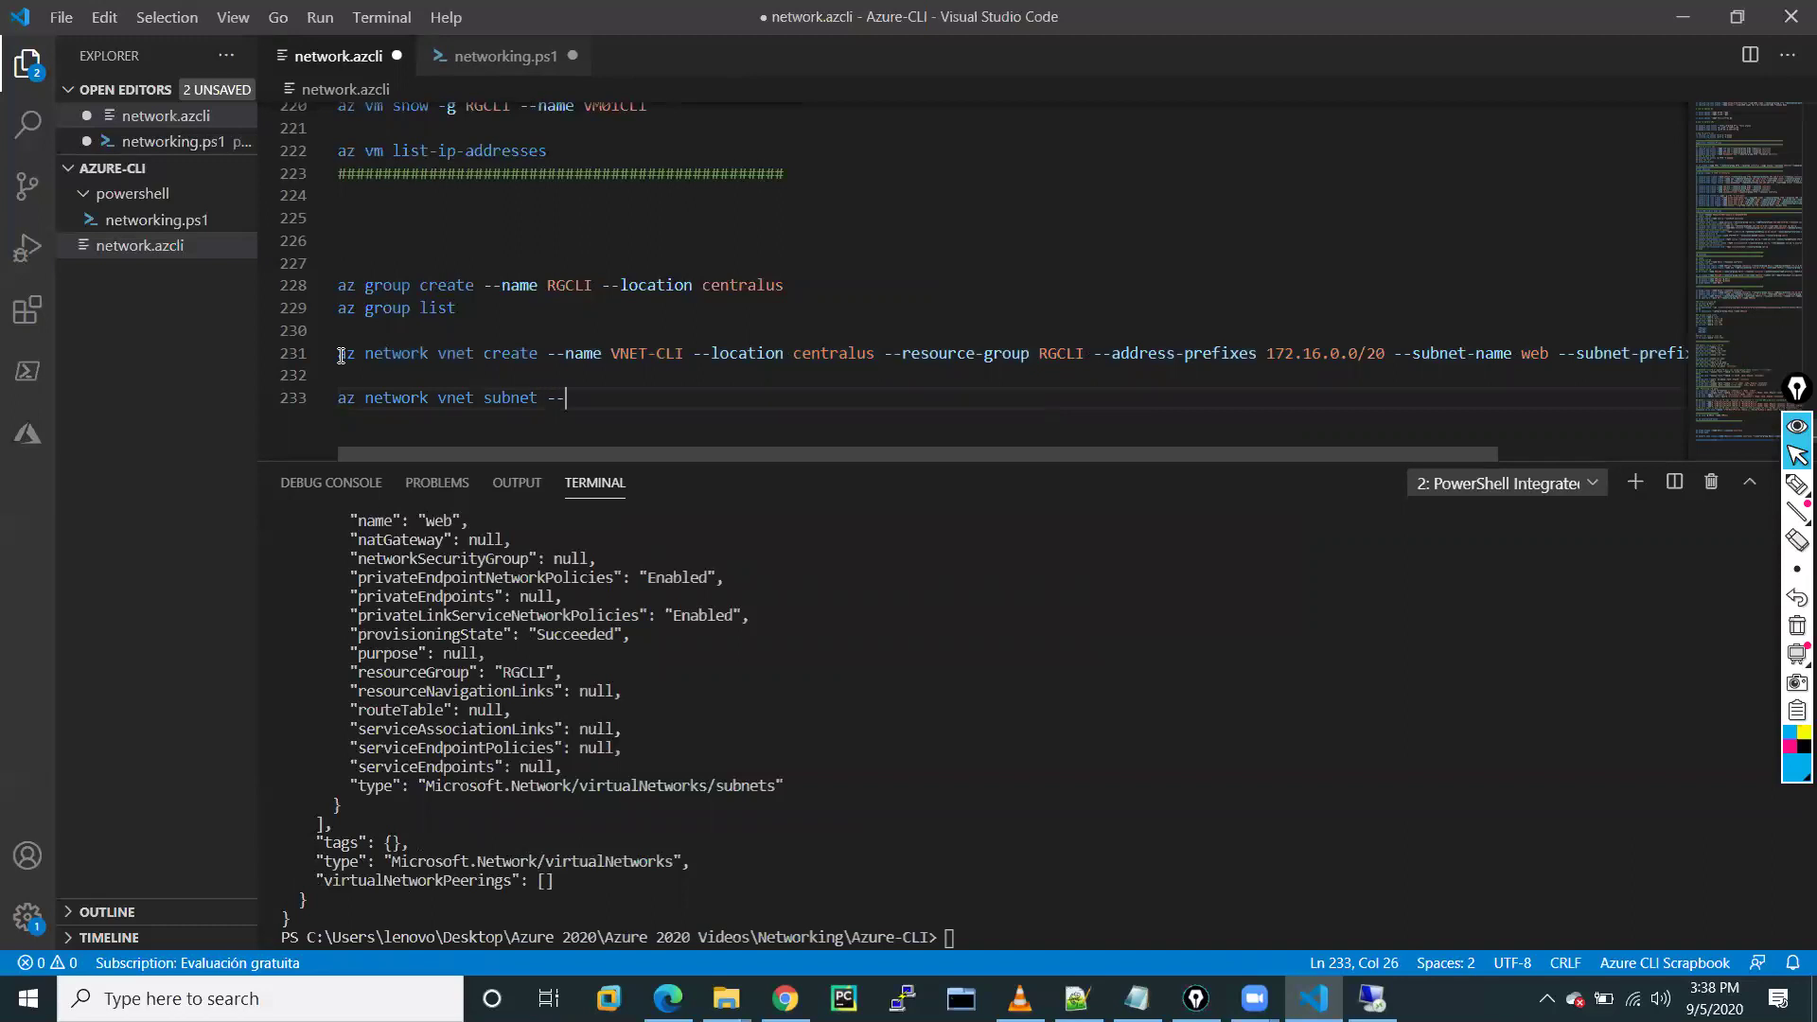
text(name app --vnet VNET-CLI --add)
Trim the draft to 'az network vnet subnet create --' and browse IntelliSense parameter suggestions
key(BackSpace)
key(BackSpace)
key(BackSpace)
key(BackSpace)
key(BackSpace)
key(BackSpace)
key(BackSpace)
key(BackSpace)
key(BackSpace)
key(BackSpace)
key(BackSpace)
key(BackSpace)
key(BackSpace)
key(BackSpace)
key(BackSpace)
key(BackSpace)
key(BackSpace)
key(BackSpace)
key(BackSpace)
key(BackSpace)
key(BackSpace)
key(BackSpace)
key(BackSpace)
key(BackSpace)
key(BackSpace)
key(BackSpace)
text(--)
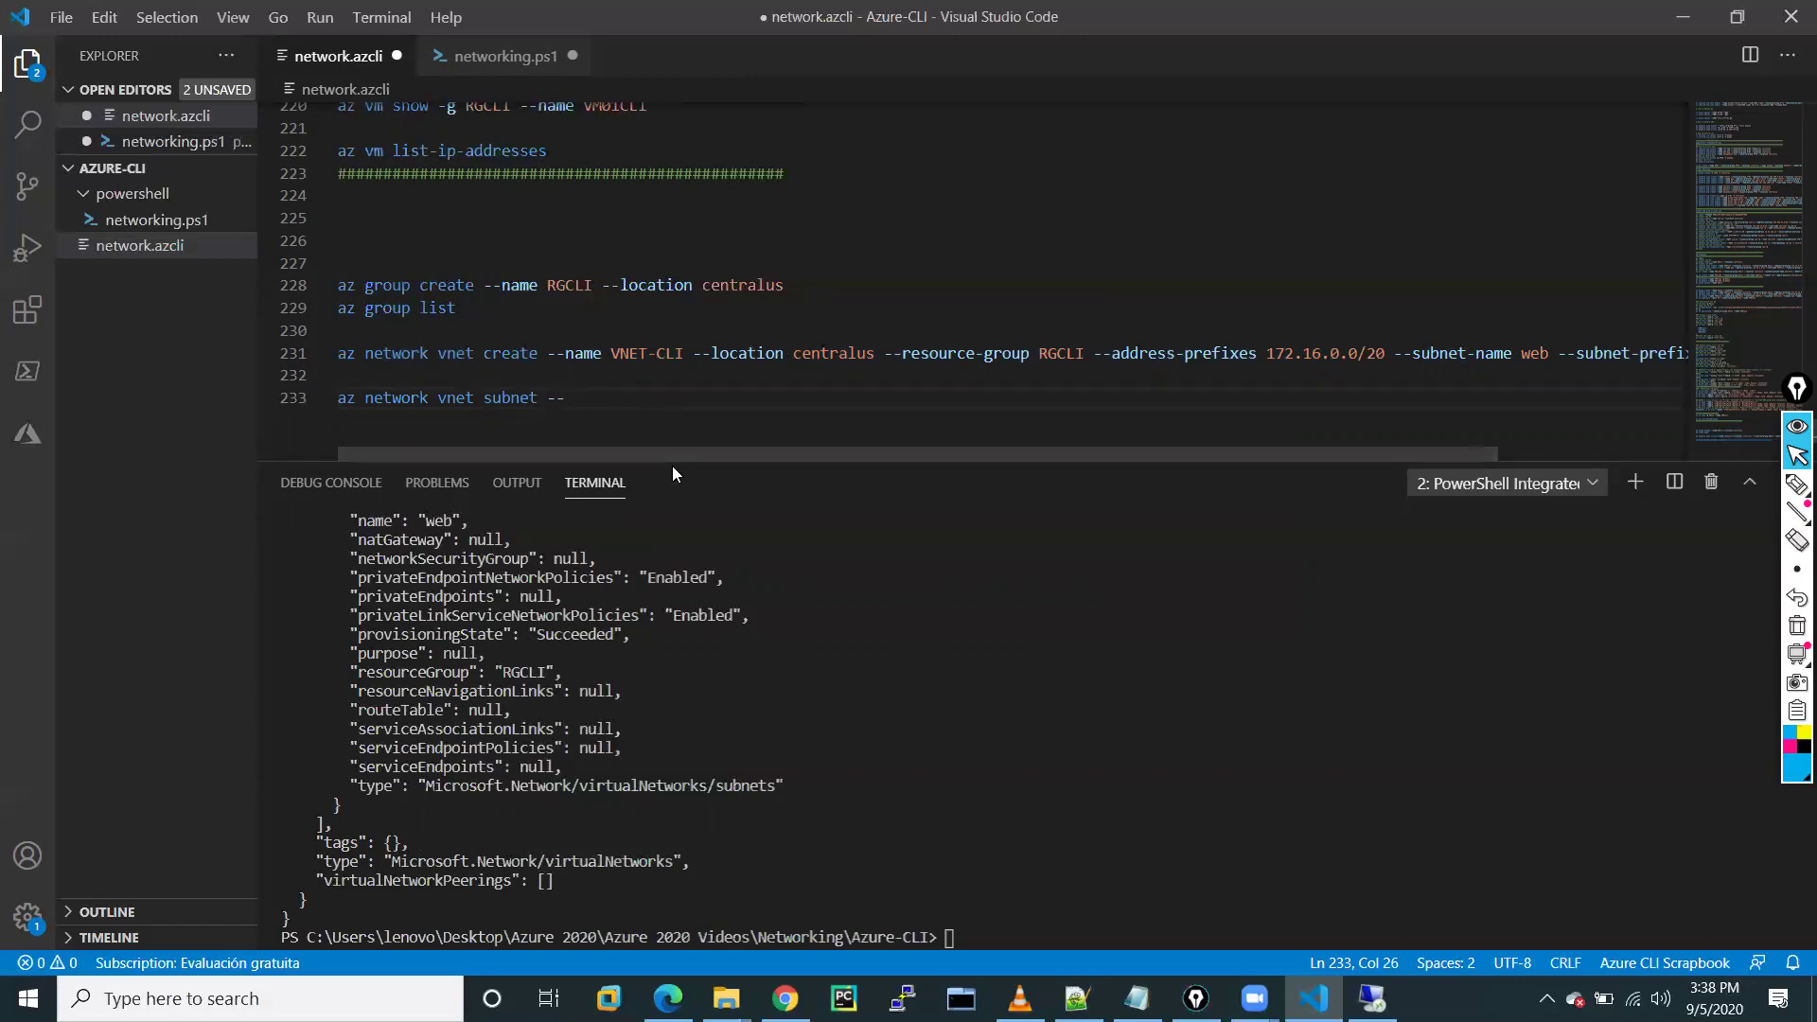
key(ctrl+space)
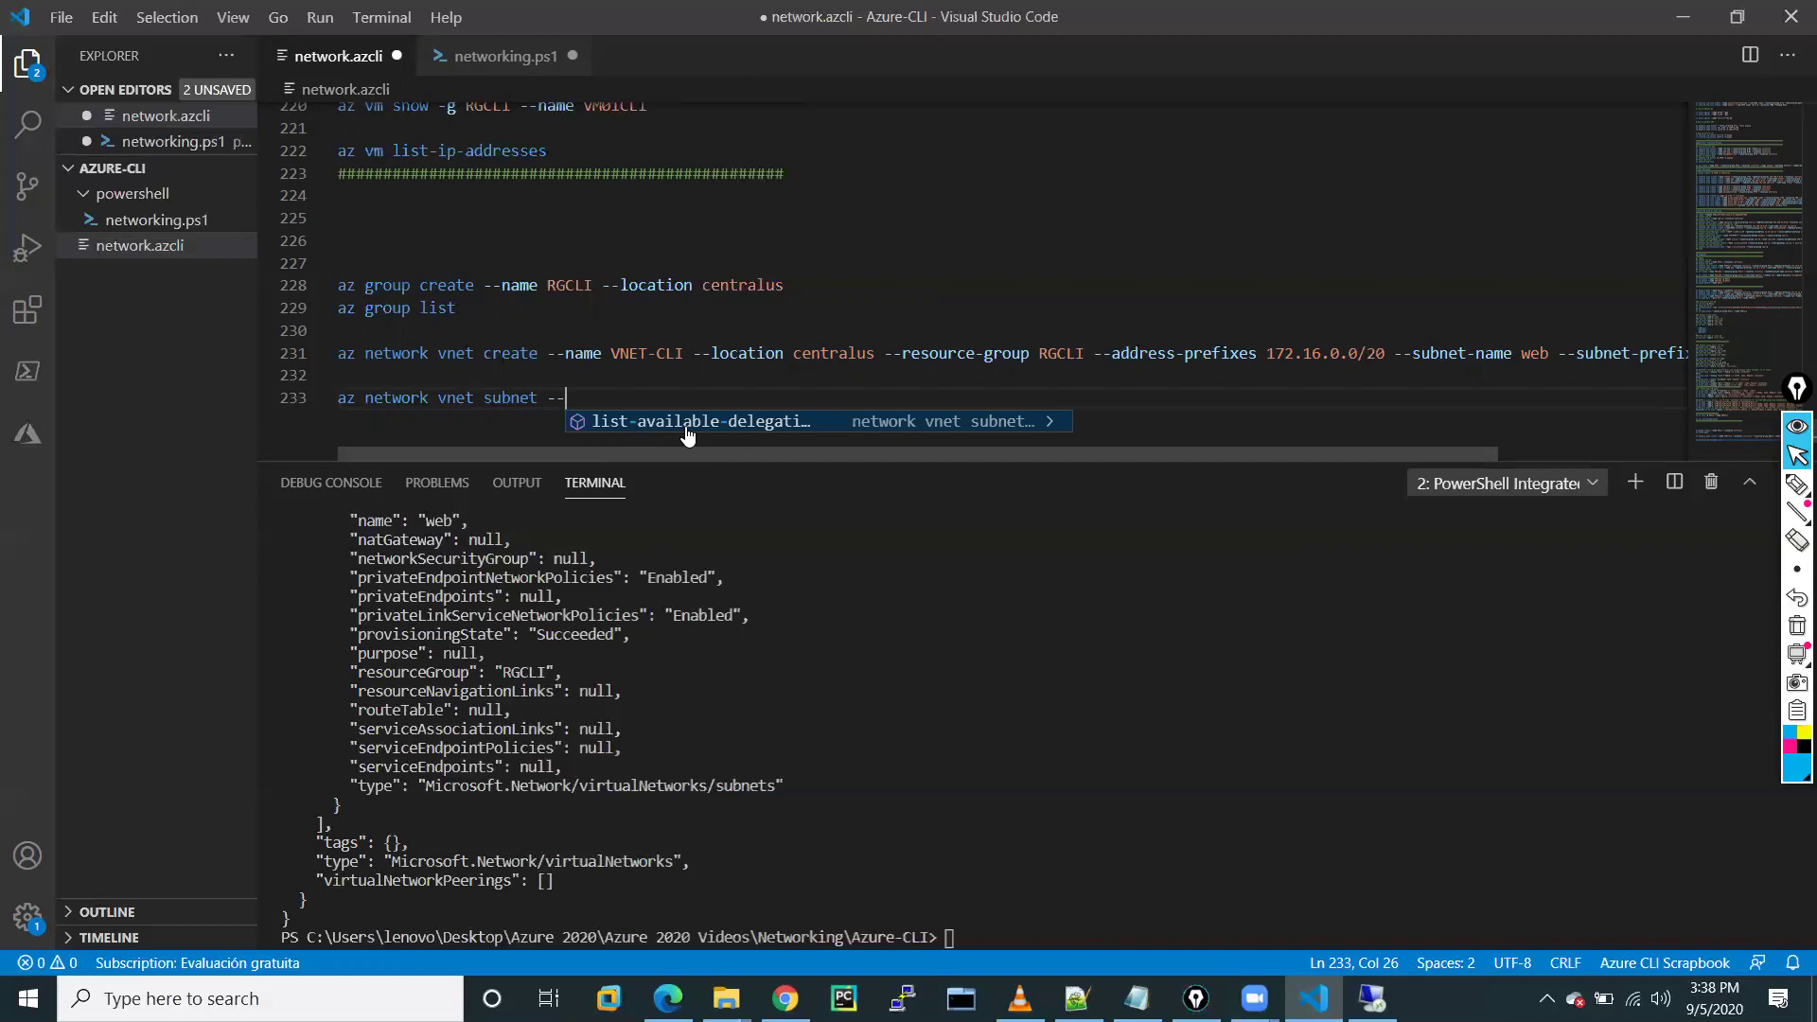
click(686, 428)
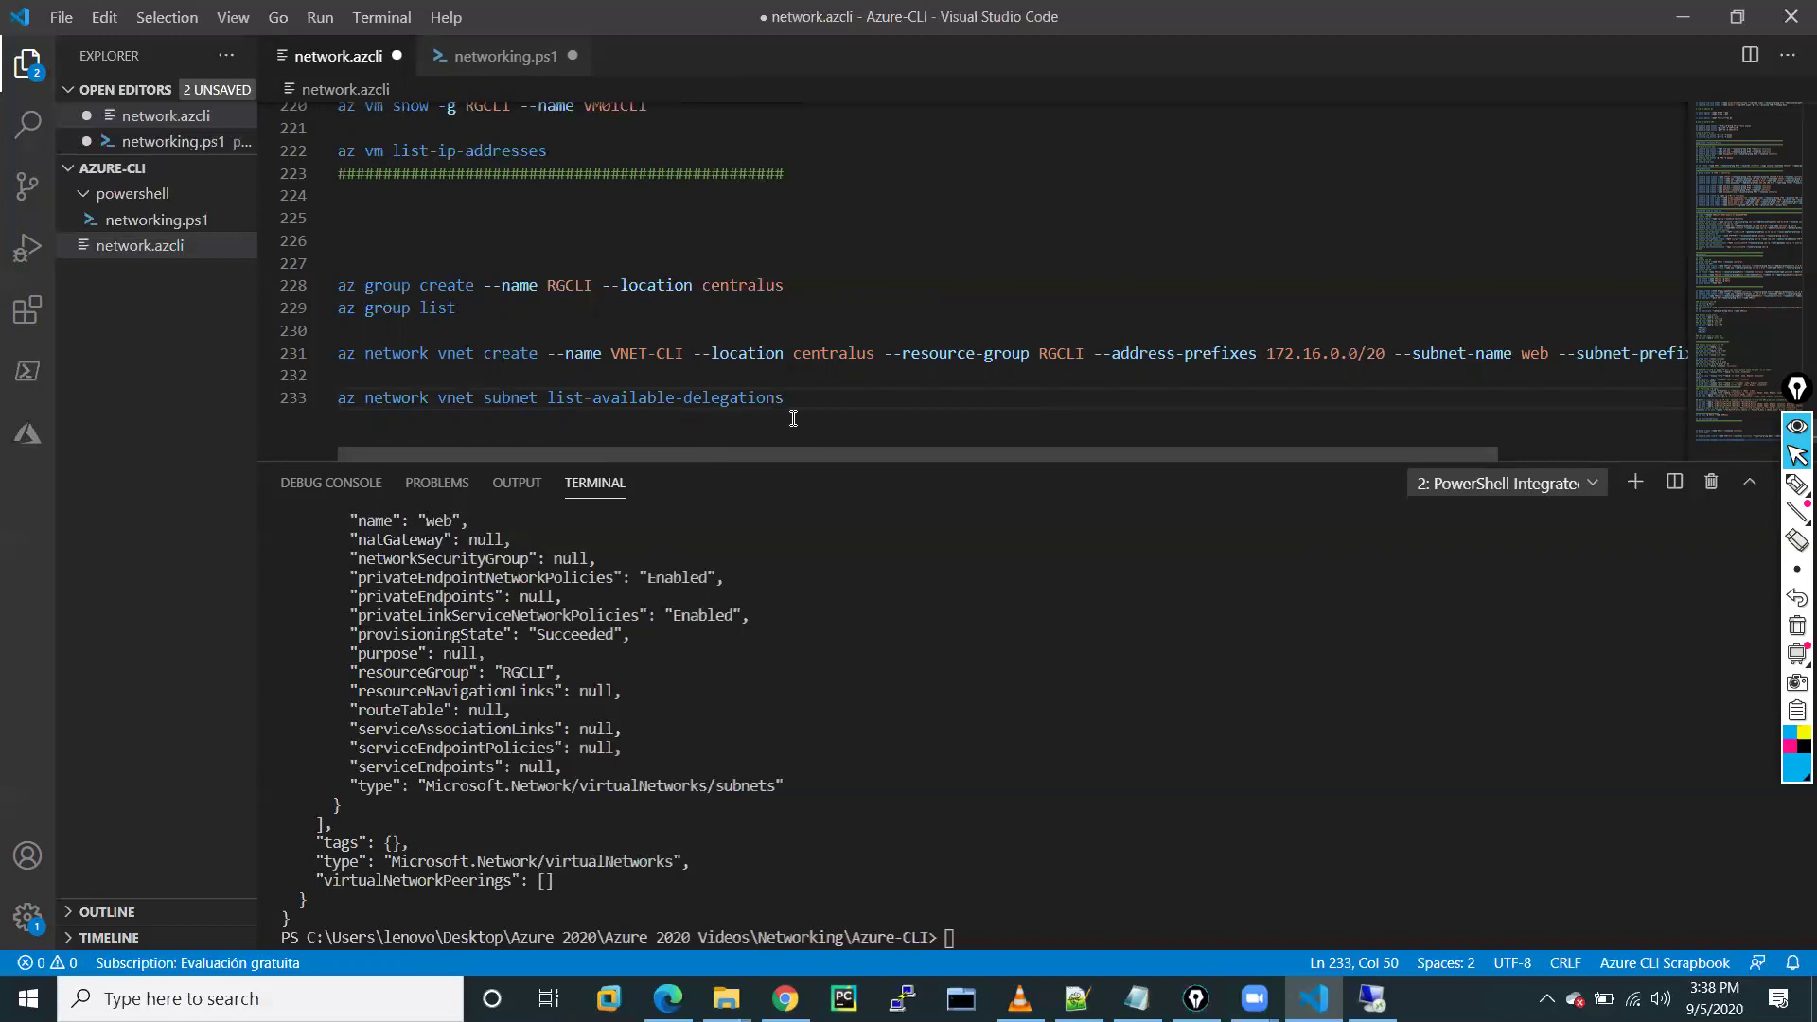
key(BackSpace)
key(BackSpace)
key(BackSpace)
key(BackSpace)
key(BackSpace)
key(BackSpace)
key(BackSpace)
key(BackSpace)
key(BackSpace)
key(BackSpace)
key(BackSpace)
key(BackSpace)
key(BackSpace)
key(BackSpace)
key(BackSpace)
key(BackSpace)
key(BackSpace)
key(BackSpace)
key(BackSpace)
key(BackSpace)
key(BackSpace)
text(nam)
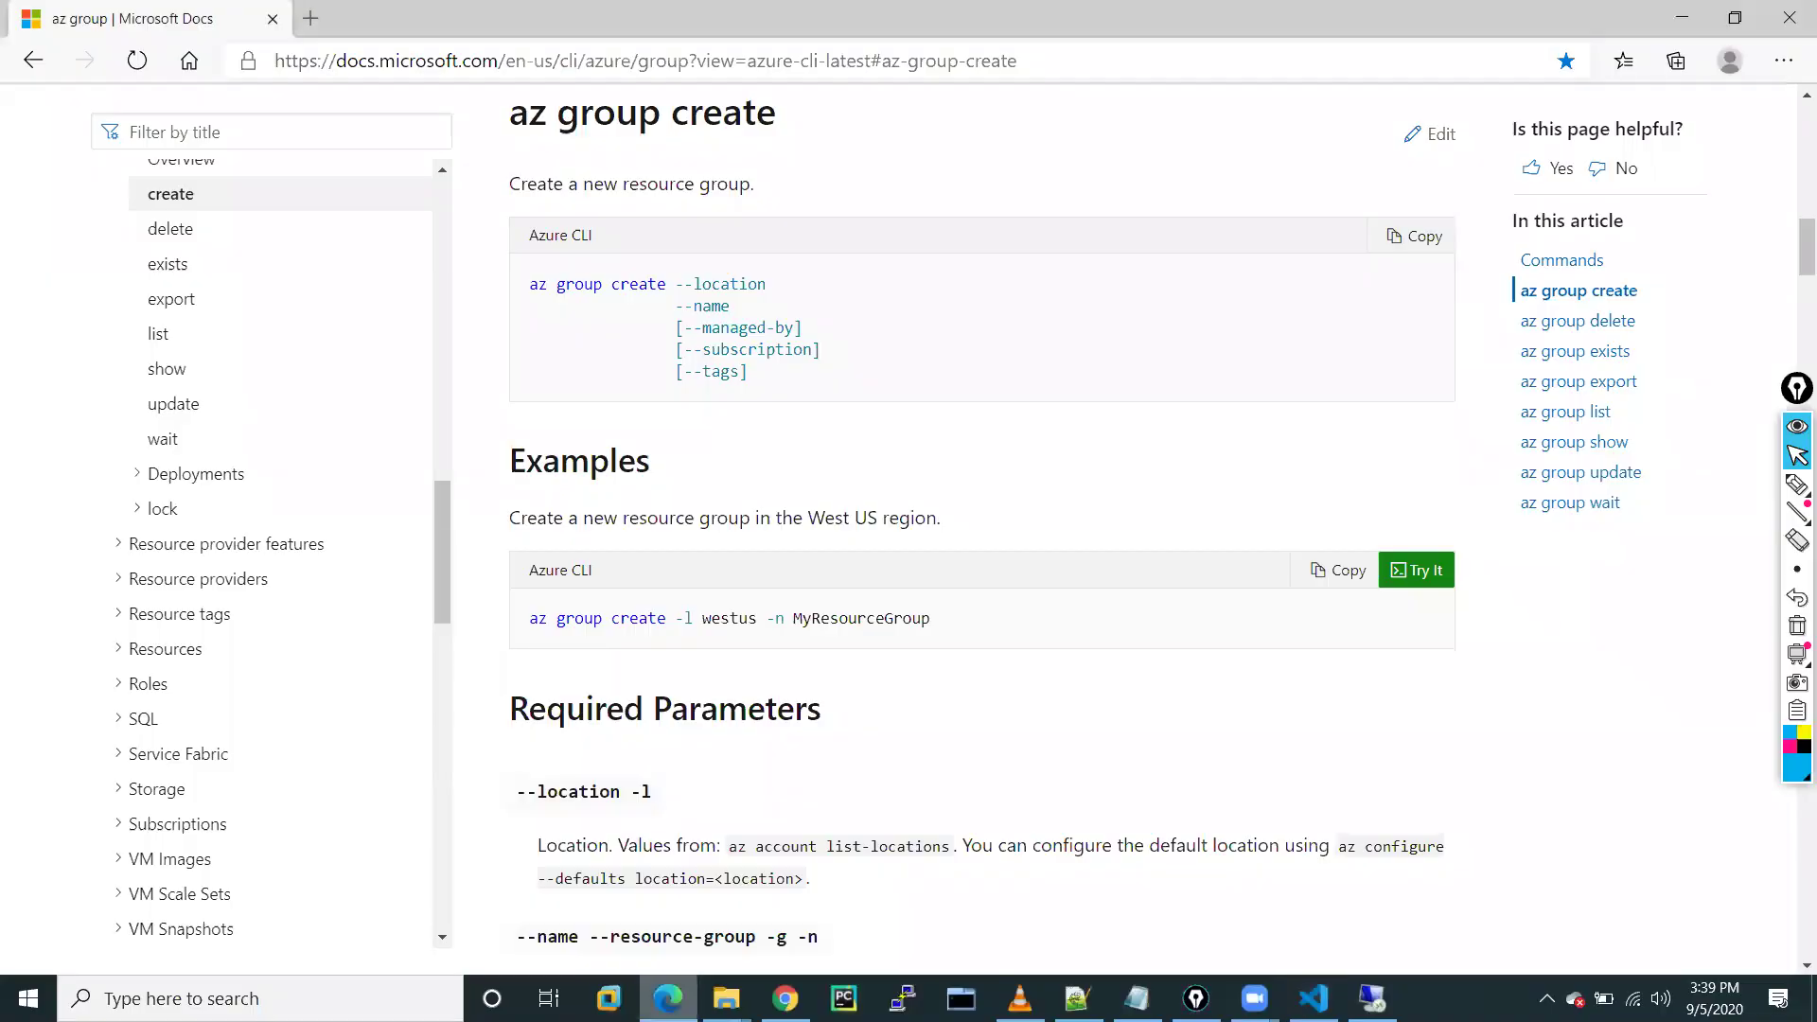
Scroll through the az group commands reference in Microsoft Docs, then return to network.azcli
click(691, 992)
scroll(714, 766, down, 5)
scroll(713, 767, up, 3)
scroll(714, 767, up, 5)
scroll(232, 615, down, 2)
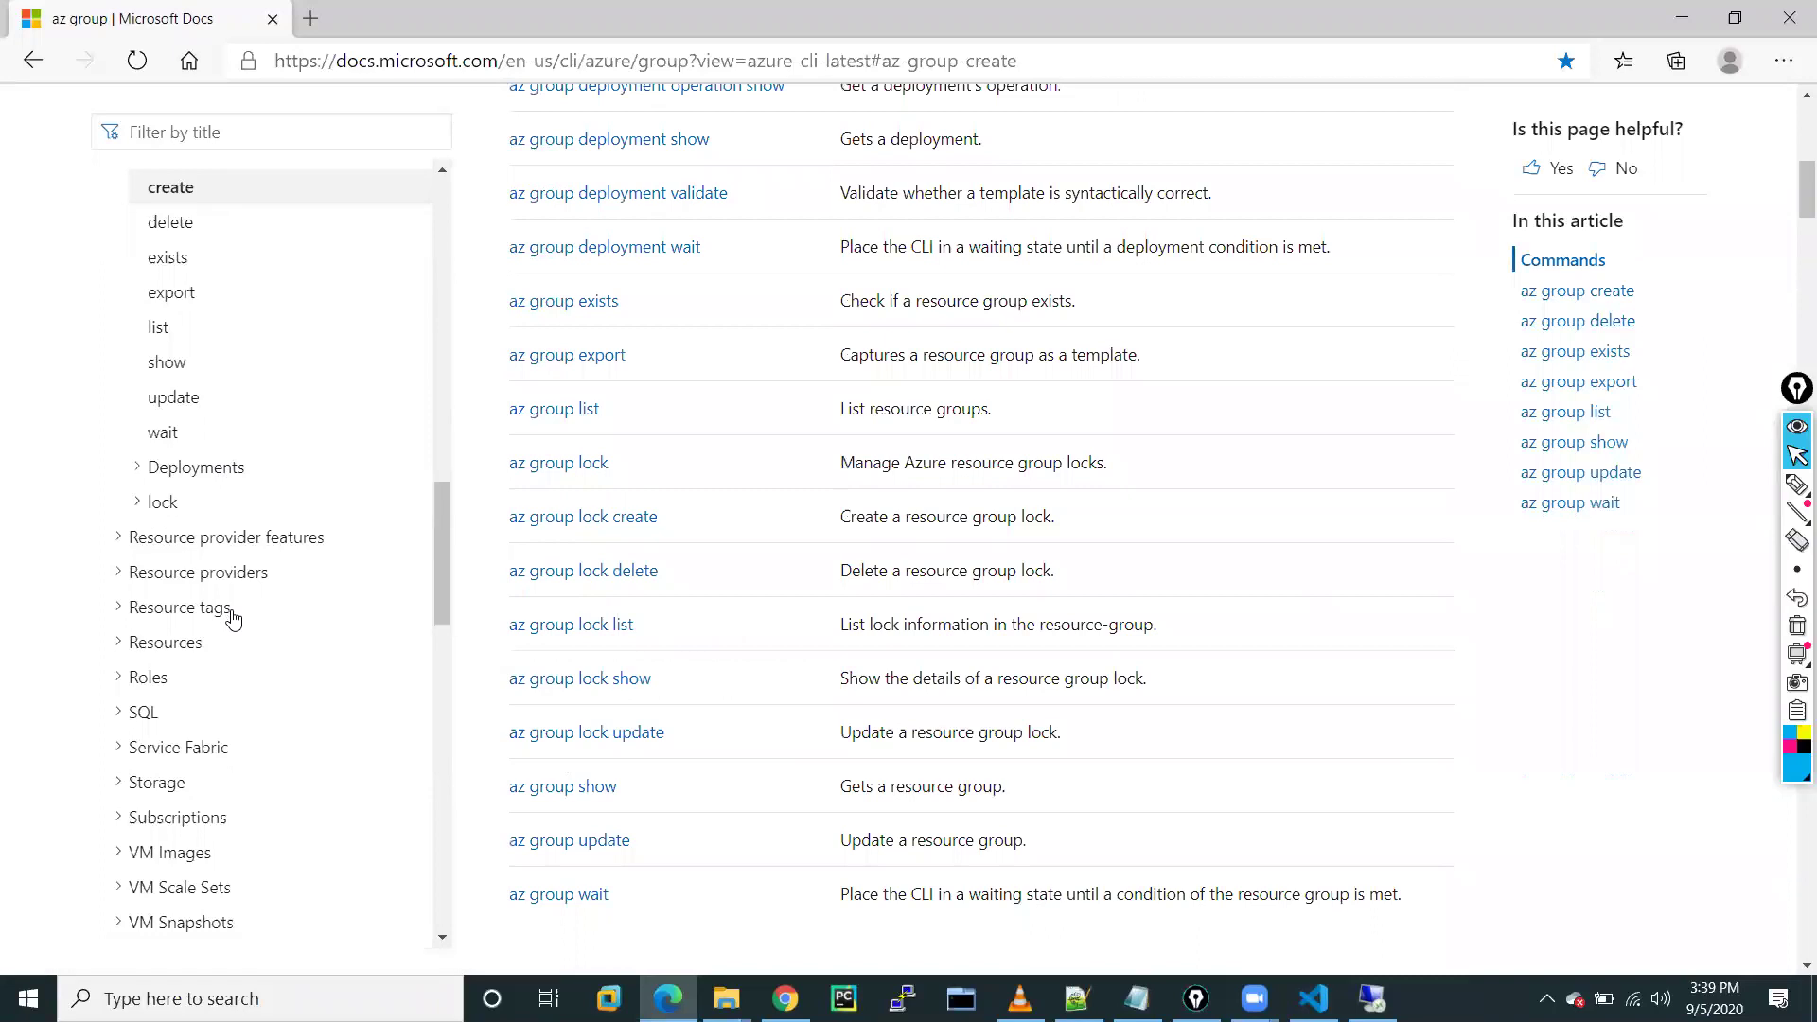
scroll(232, 618, down, 9)
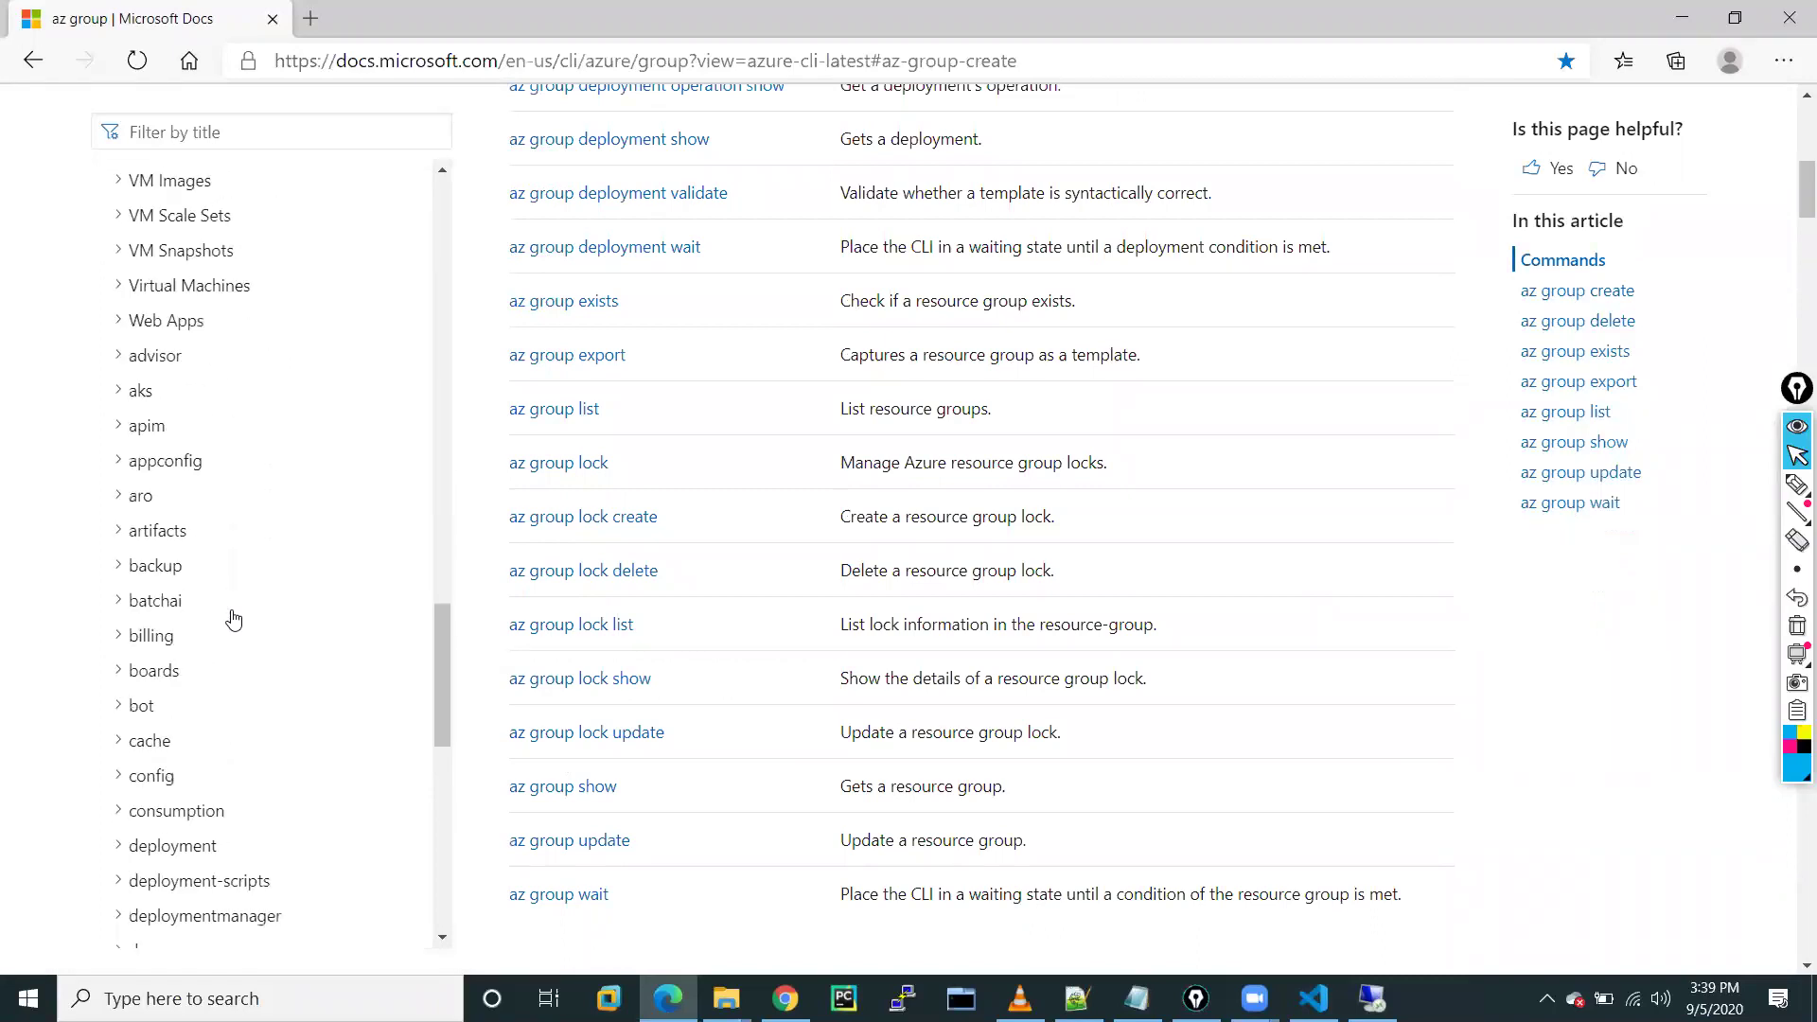
scroll(233, 618, down, 1)
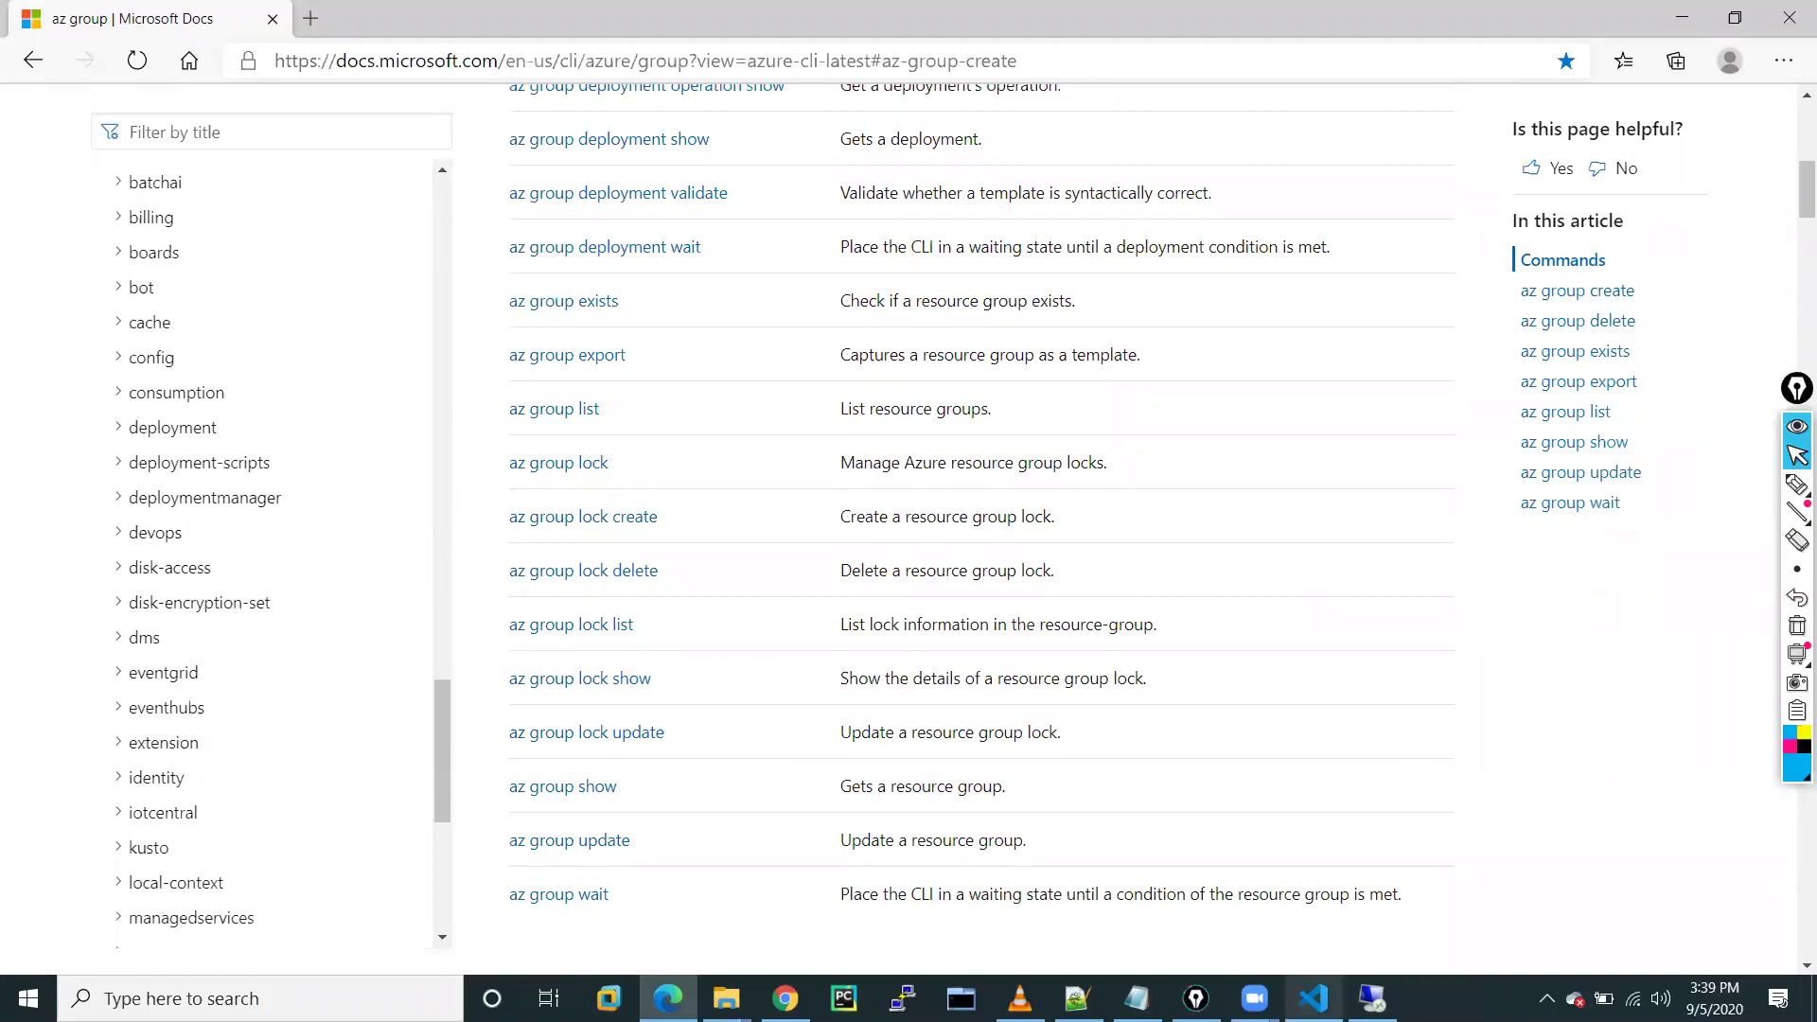
click(1313, 998)
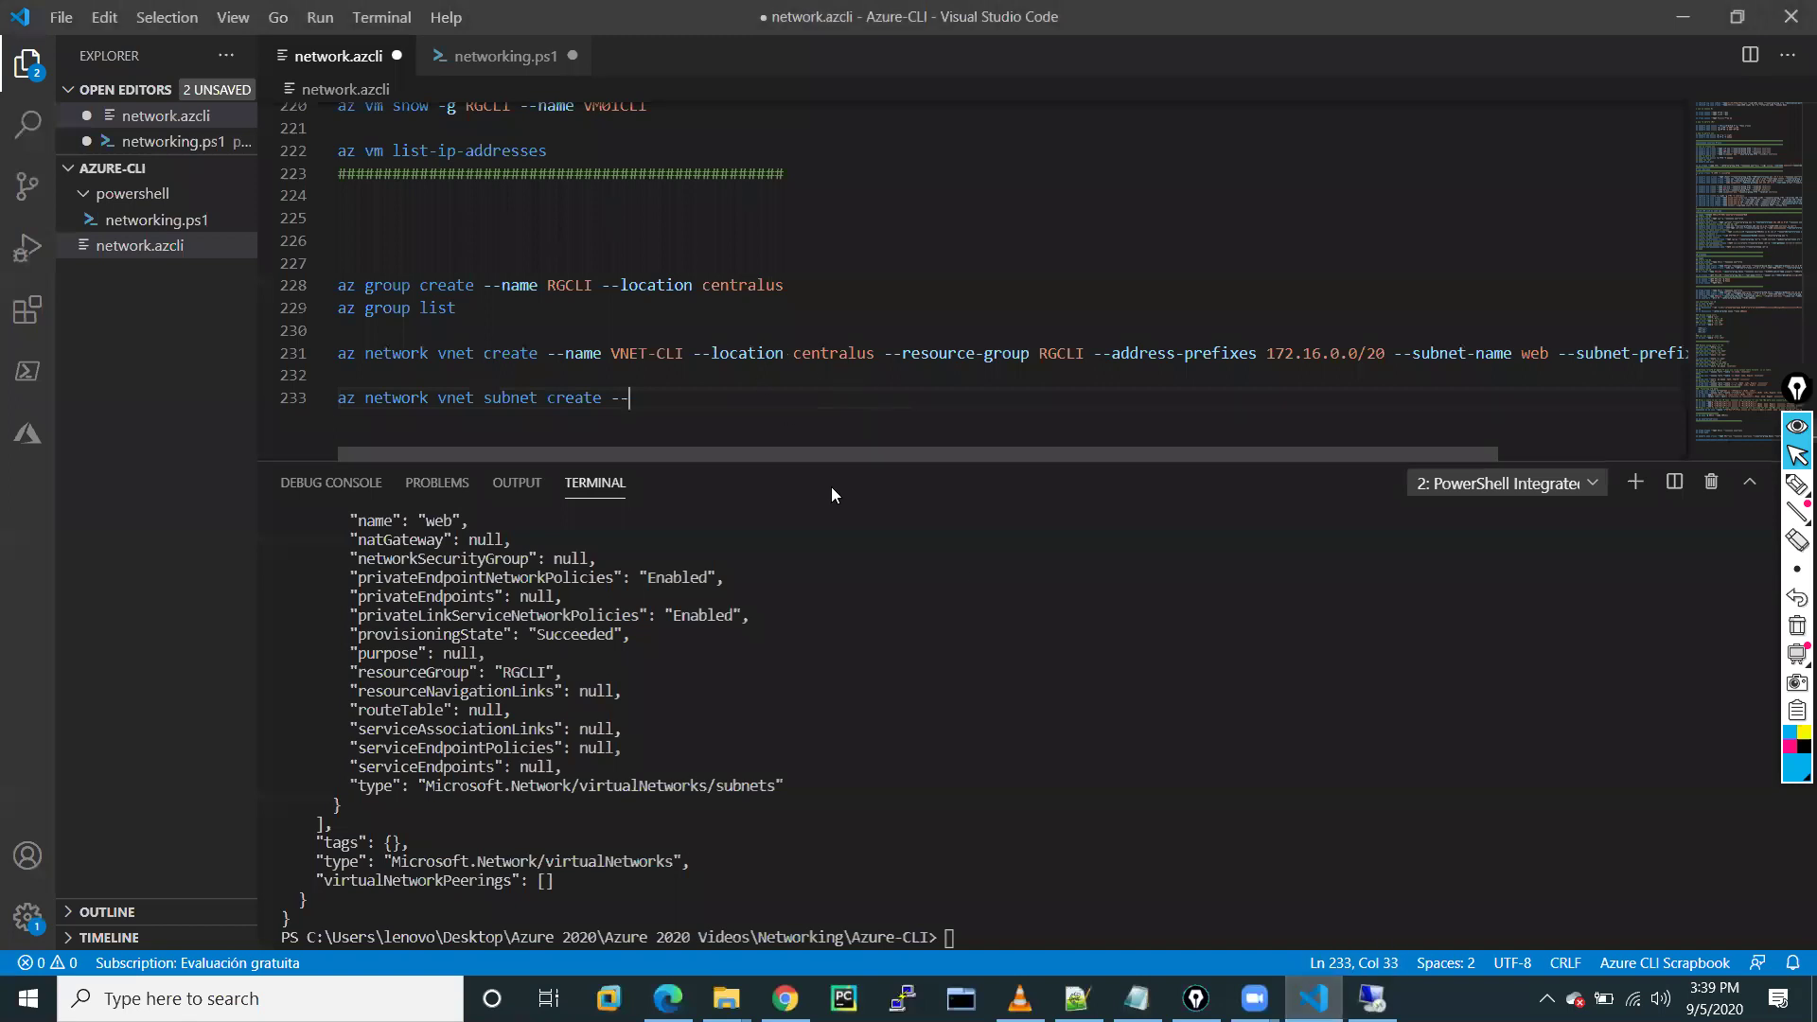
Select the full subnet create command on line 142 for reuse
drag(852, 459, 851, 639)
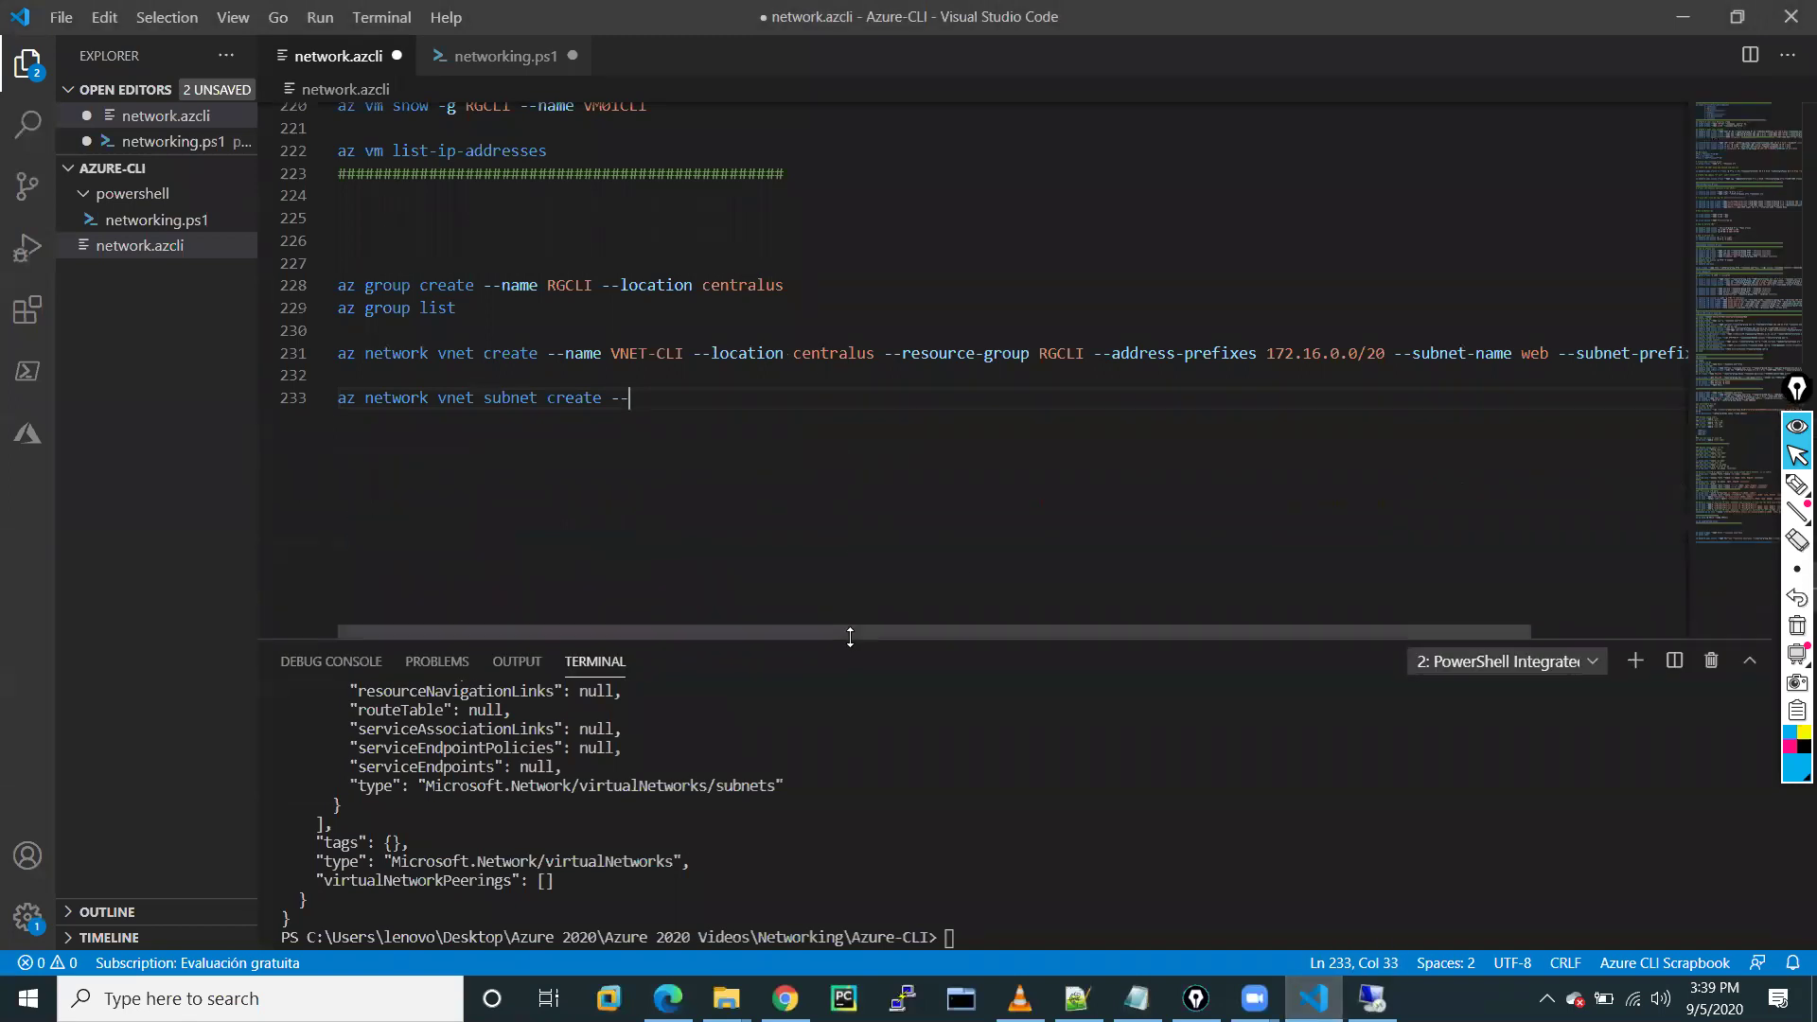
scroll(885, 355, up, 20)
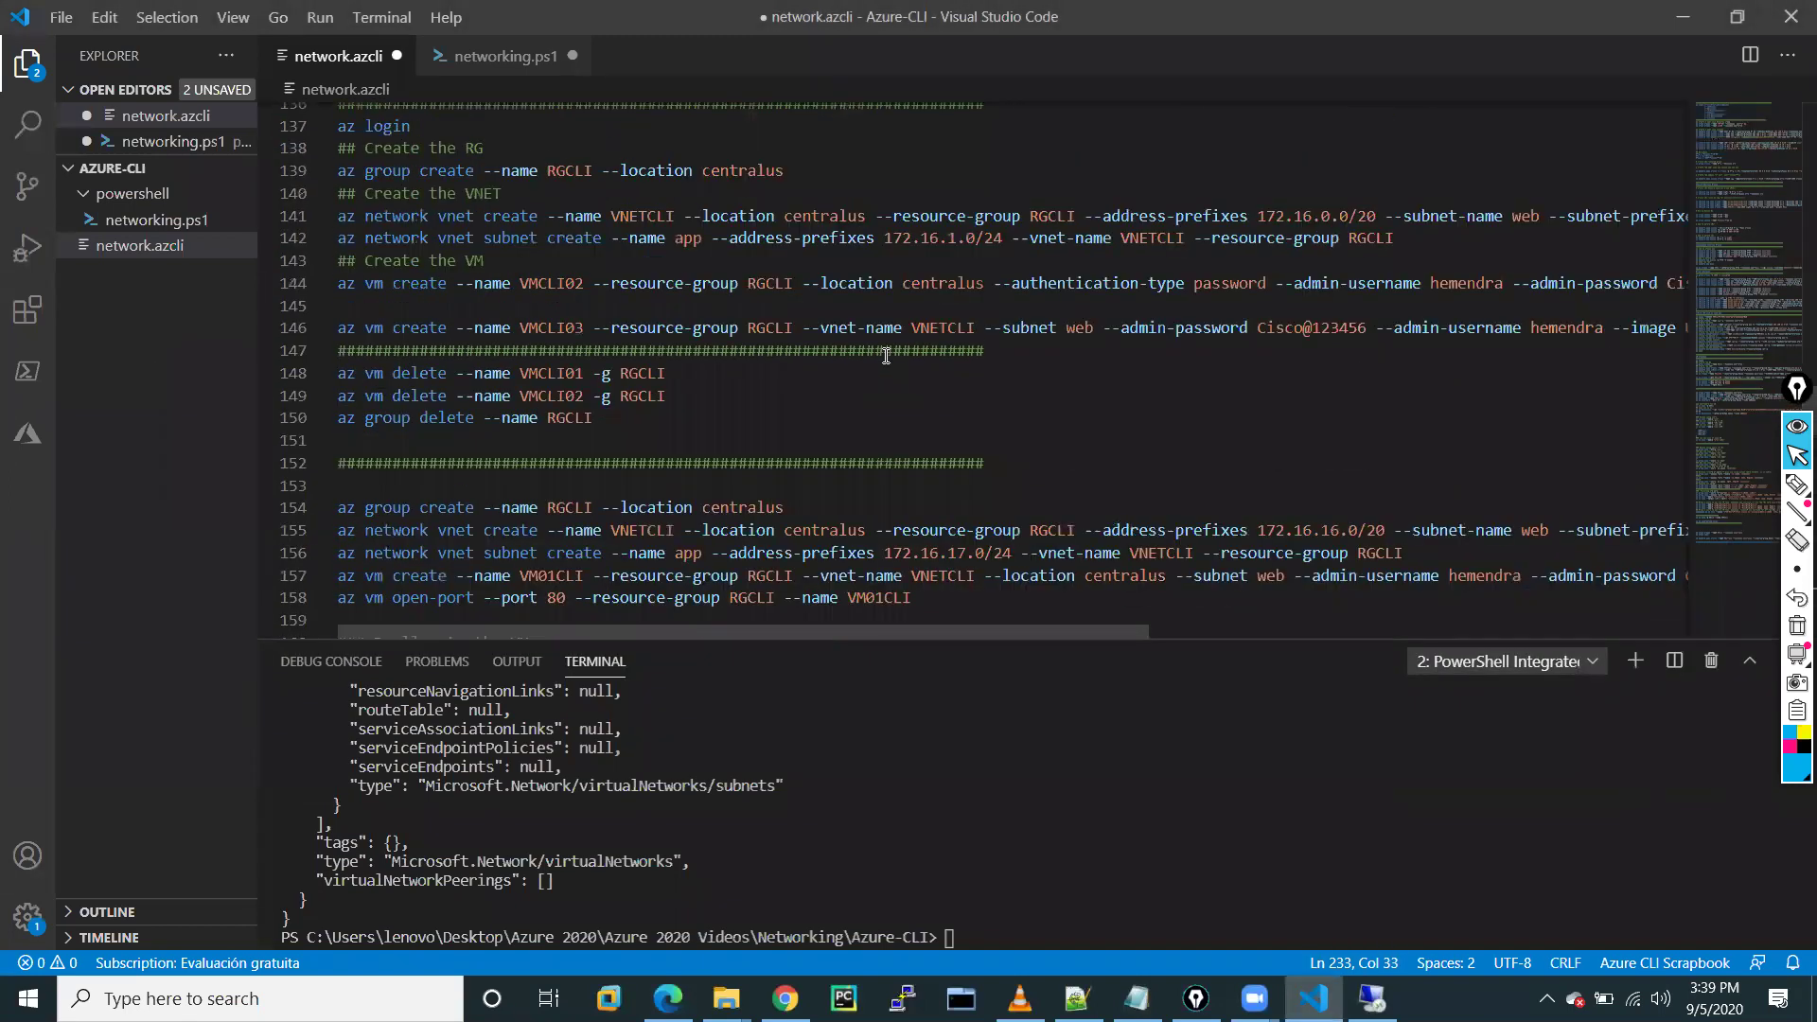
scroll(886, 355, up, 2)
scroll(886, 355, up, 2)
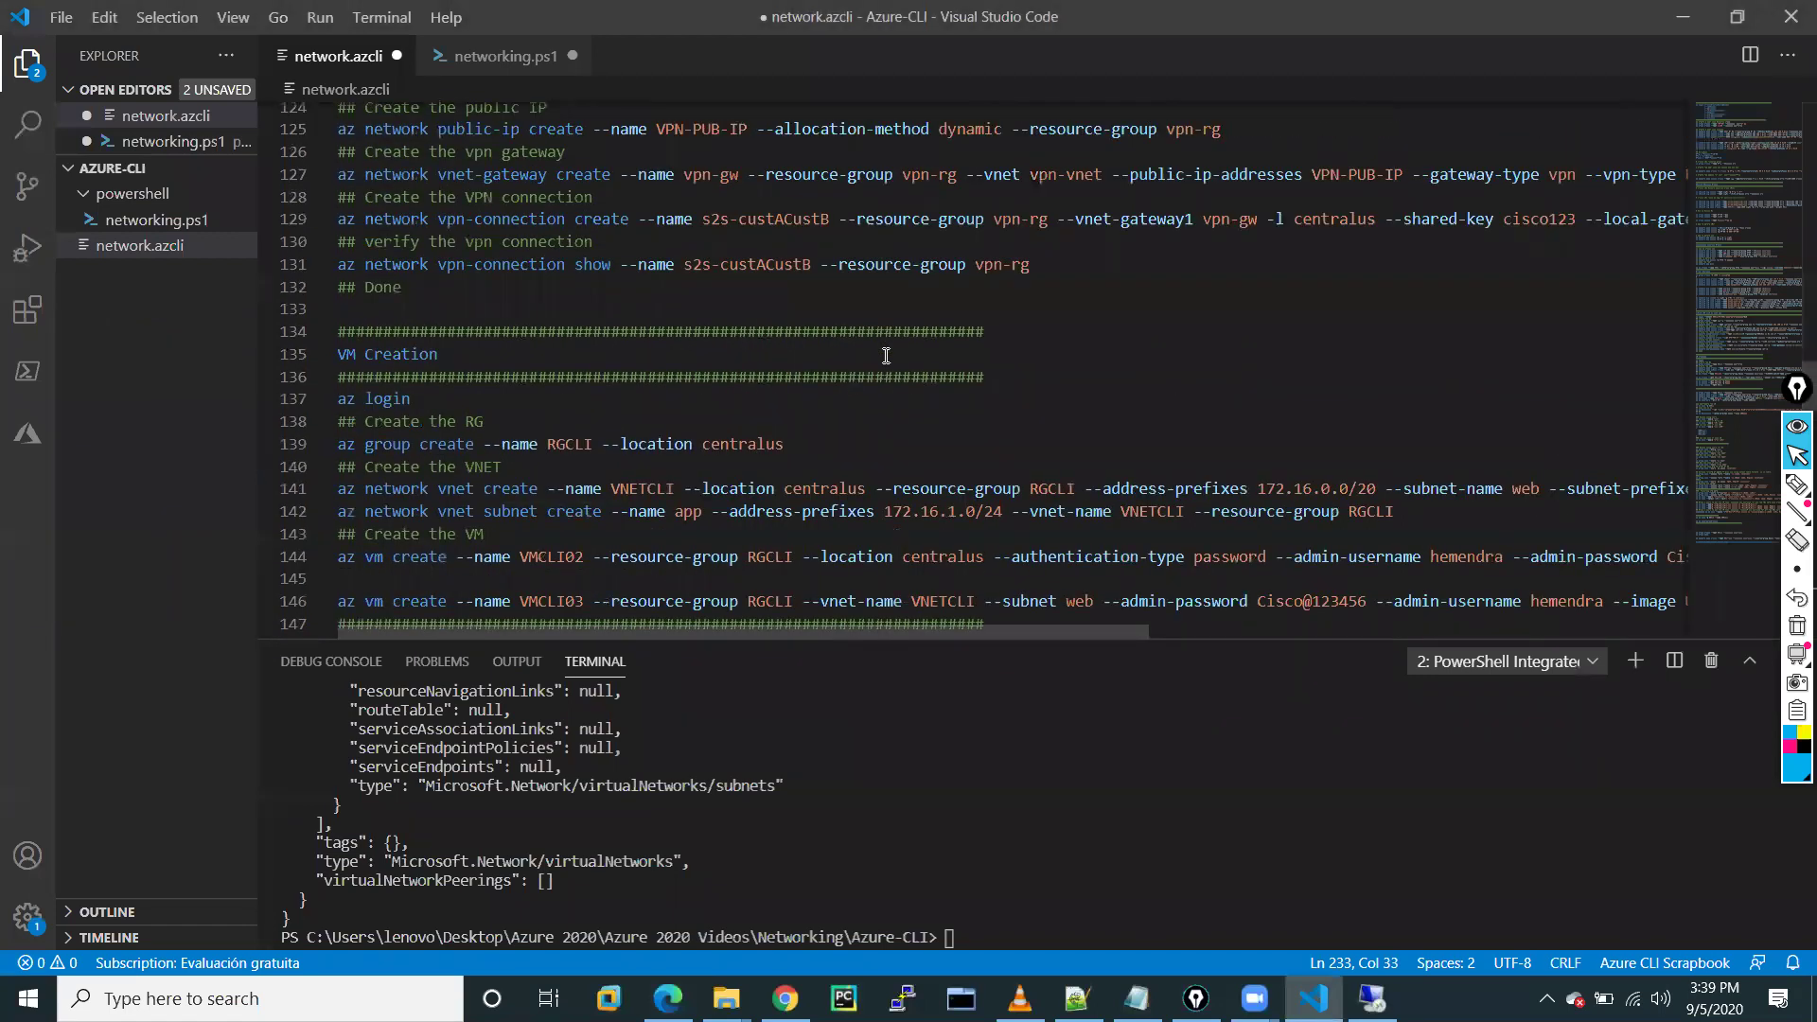
scroll(886, 355, down, 2)
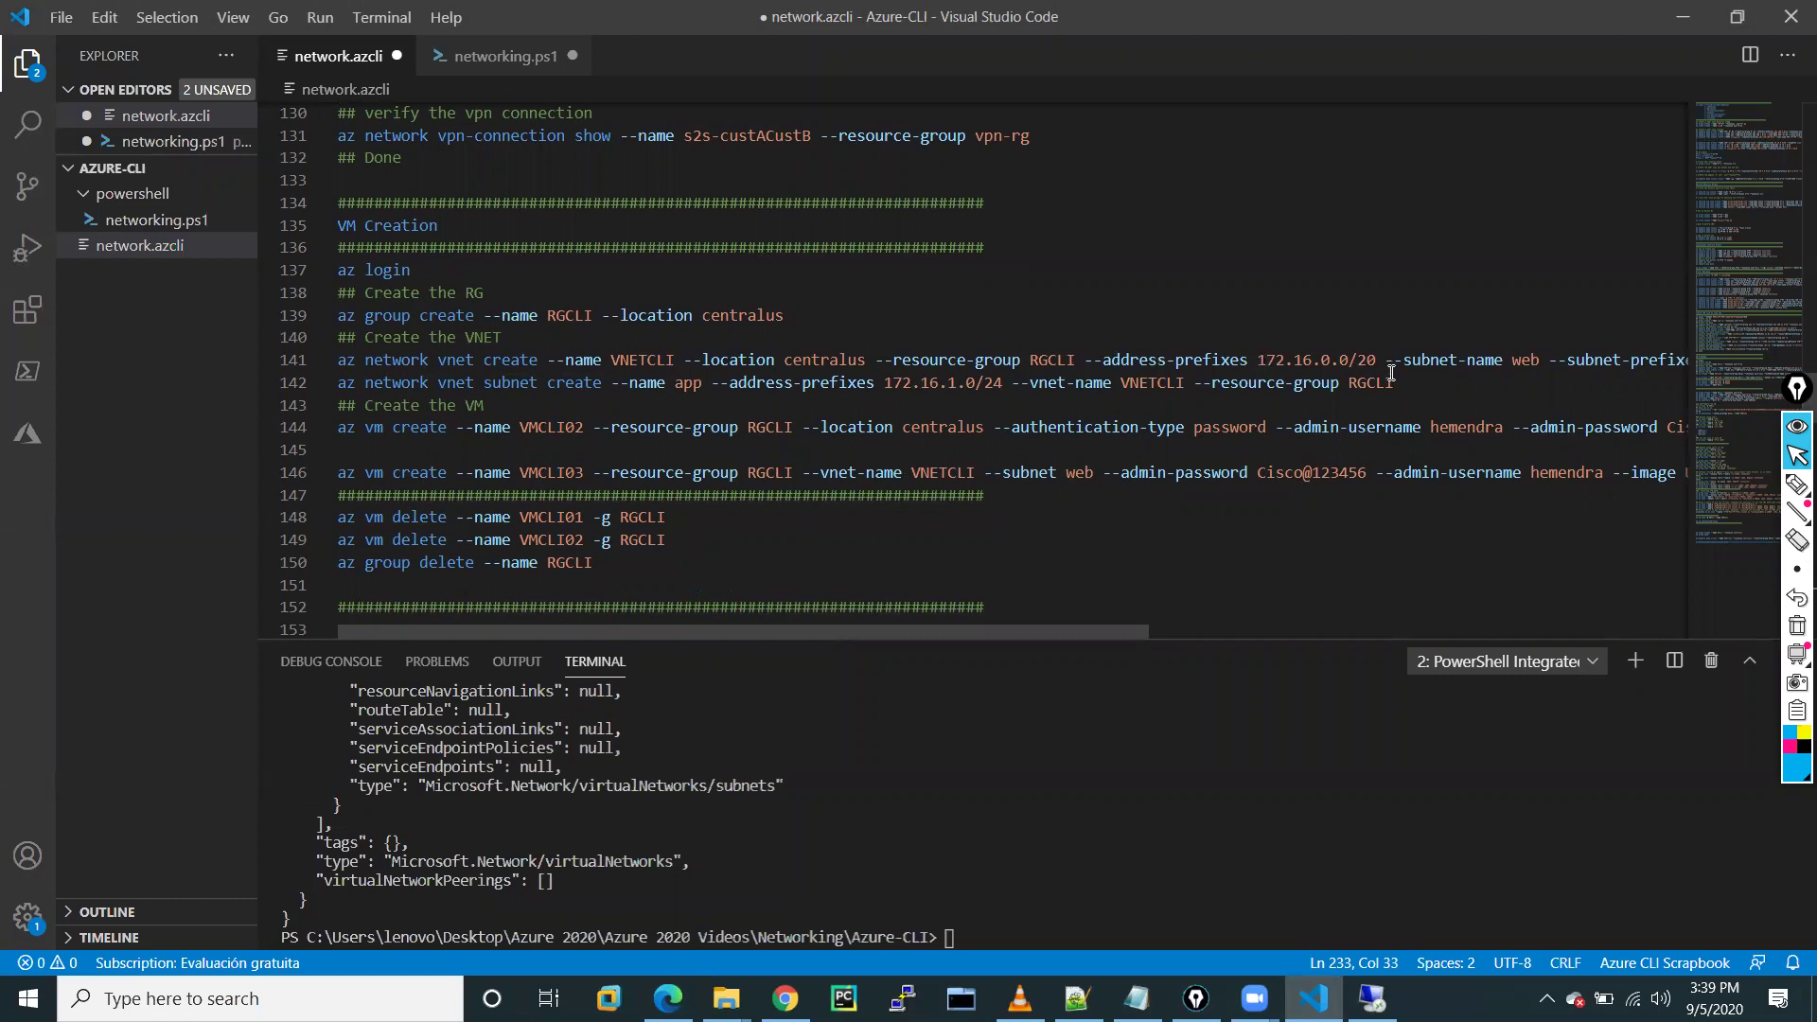
drag(1395, 379, 338, 390)
key(ctrl+c)
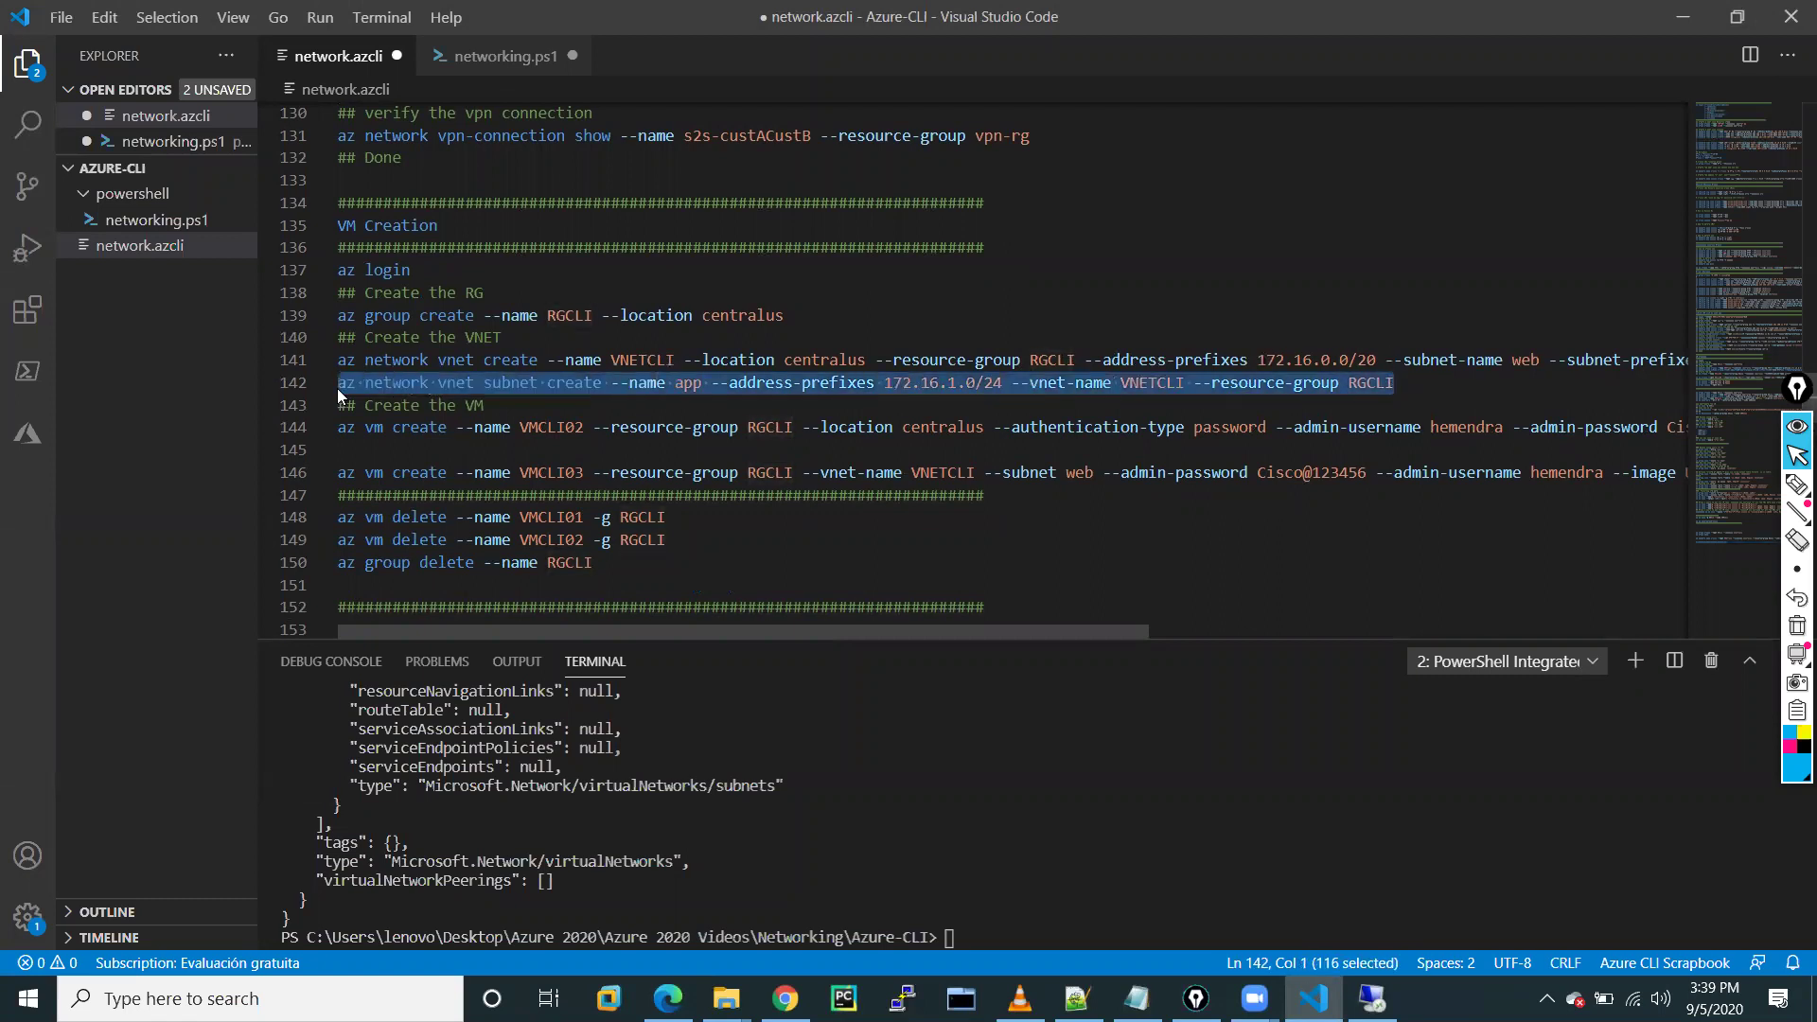
Replace line 233 with that subnet create command and correct VNETCLI to VNET-CLI
scroll(753, 476, down, 20)
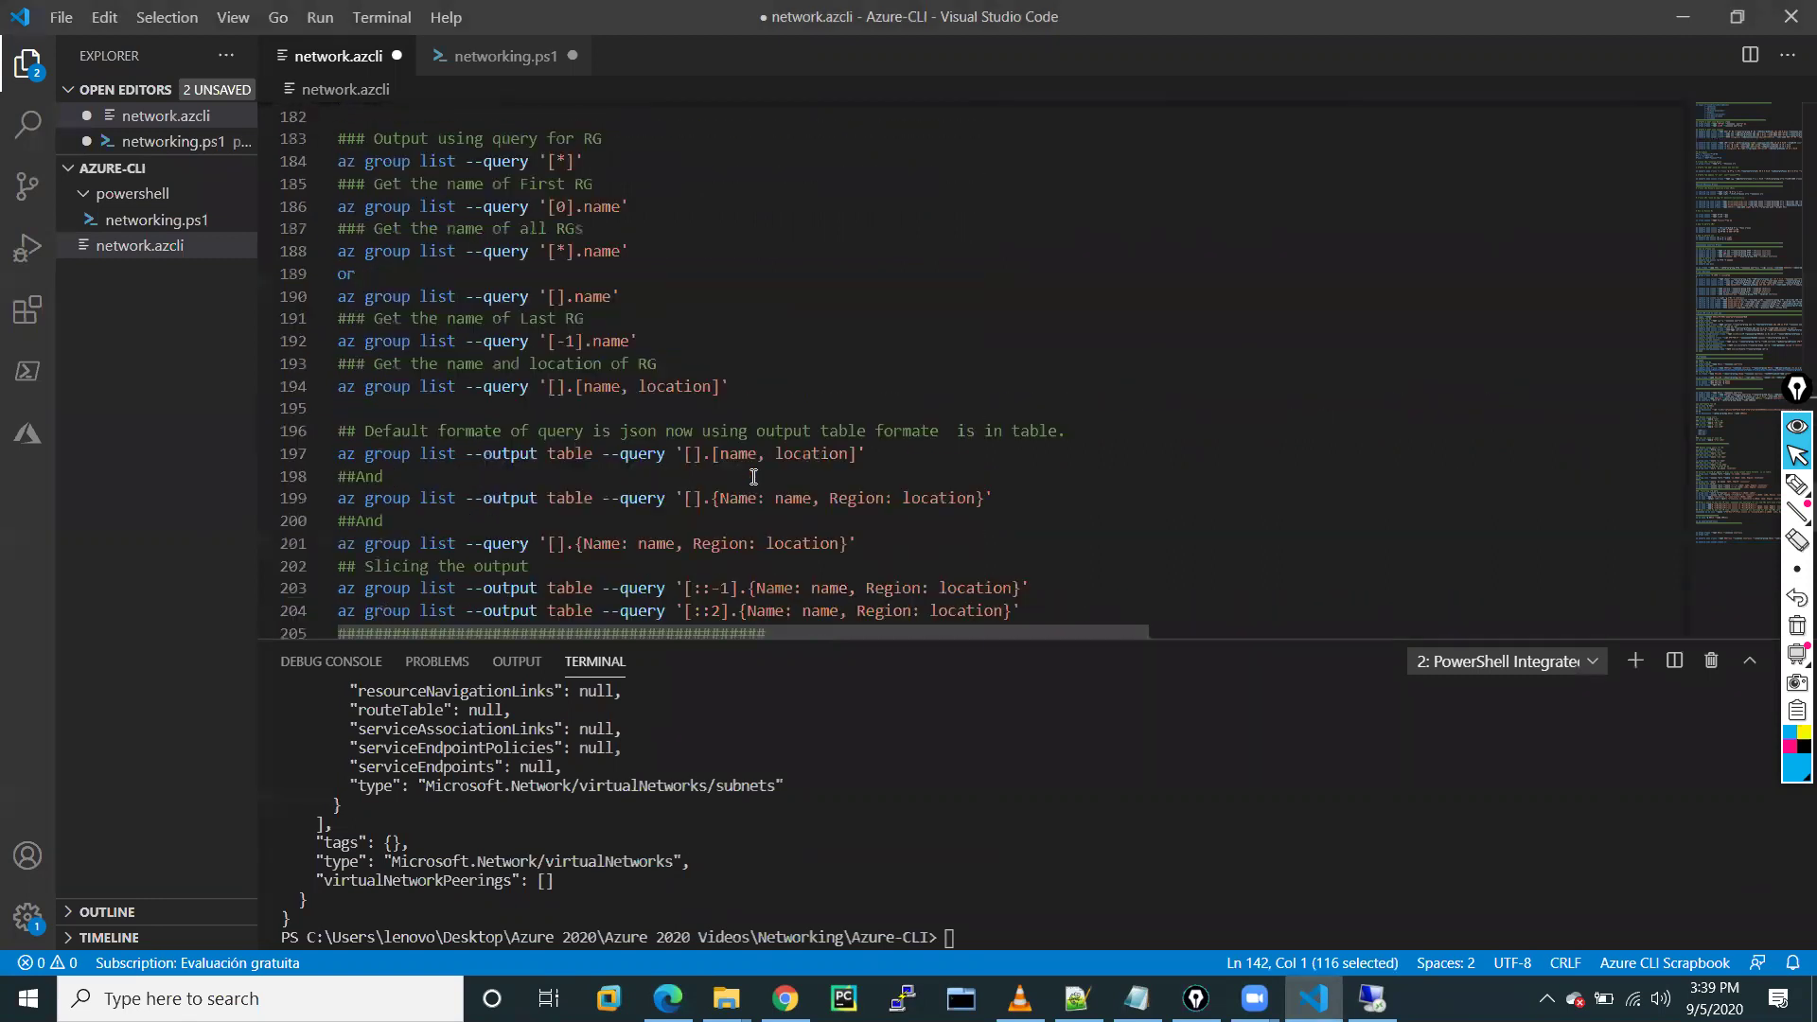
scroll(754, 476, down, 11)
scroll(677, 383, up, 12)
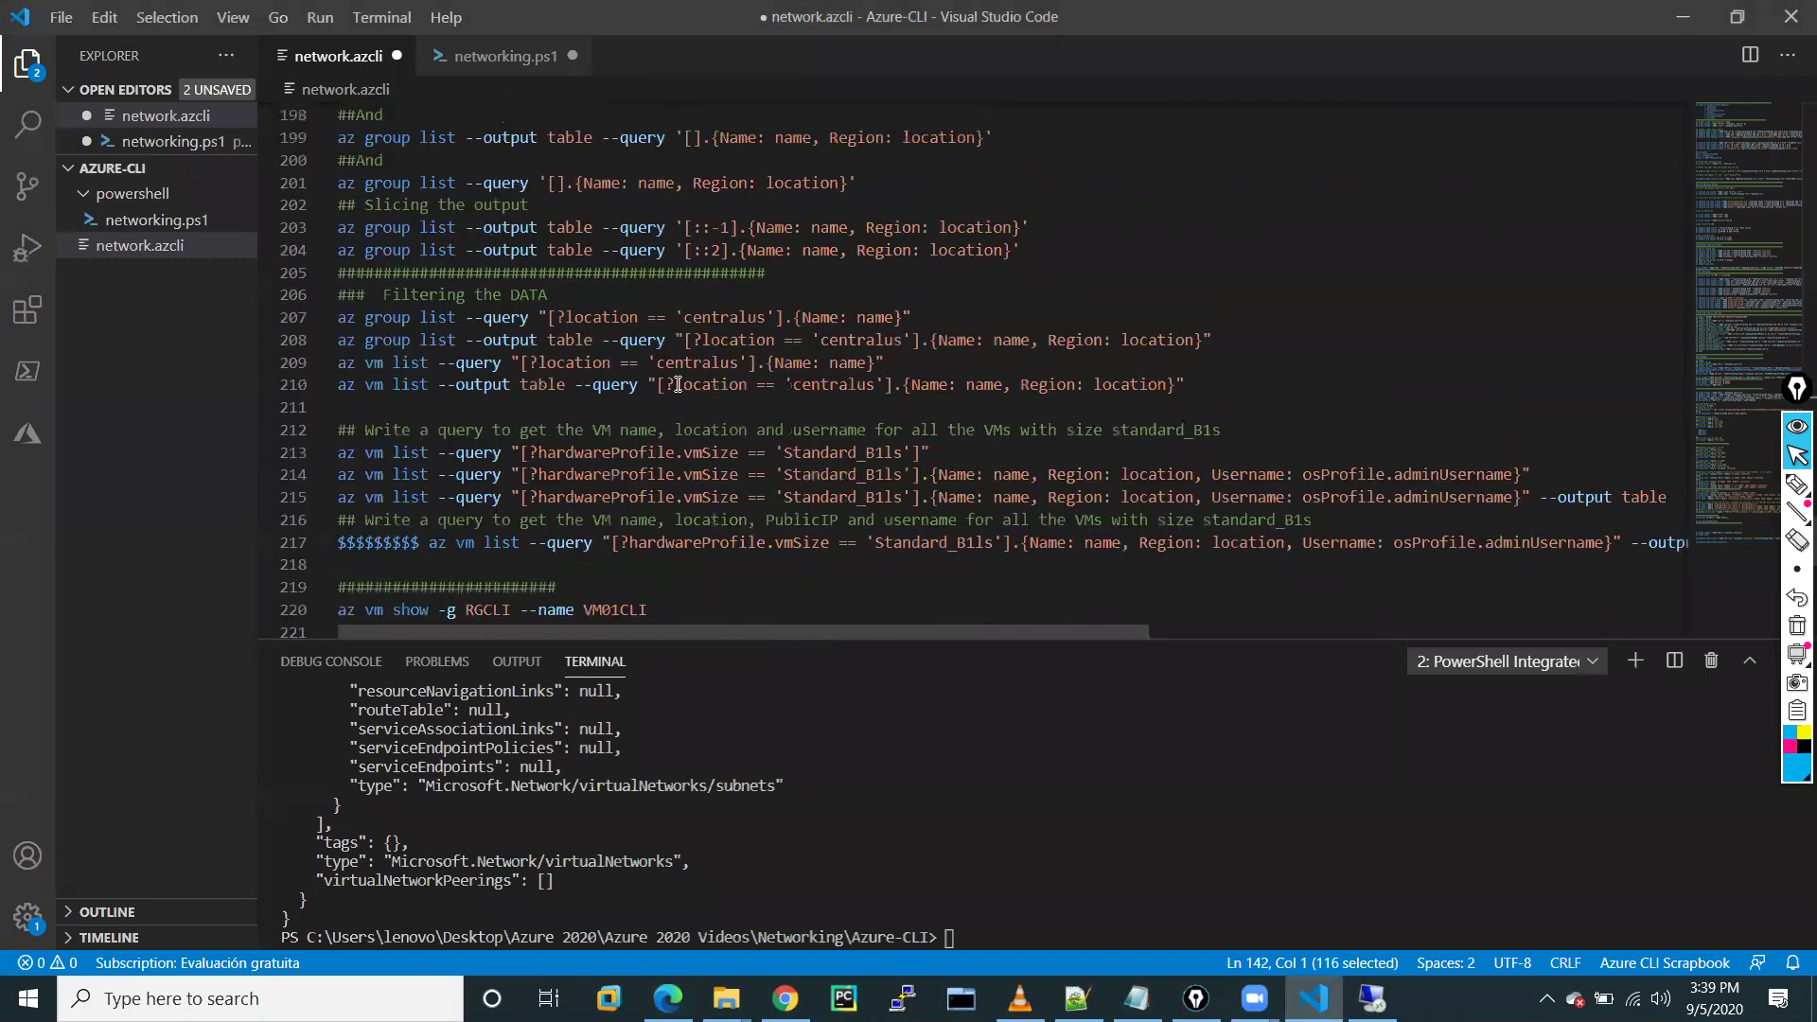
scroll(677, 384, down, 12)
scroll(678, 383, up, 4)
drag(630, 409, 342, 413)
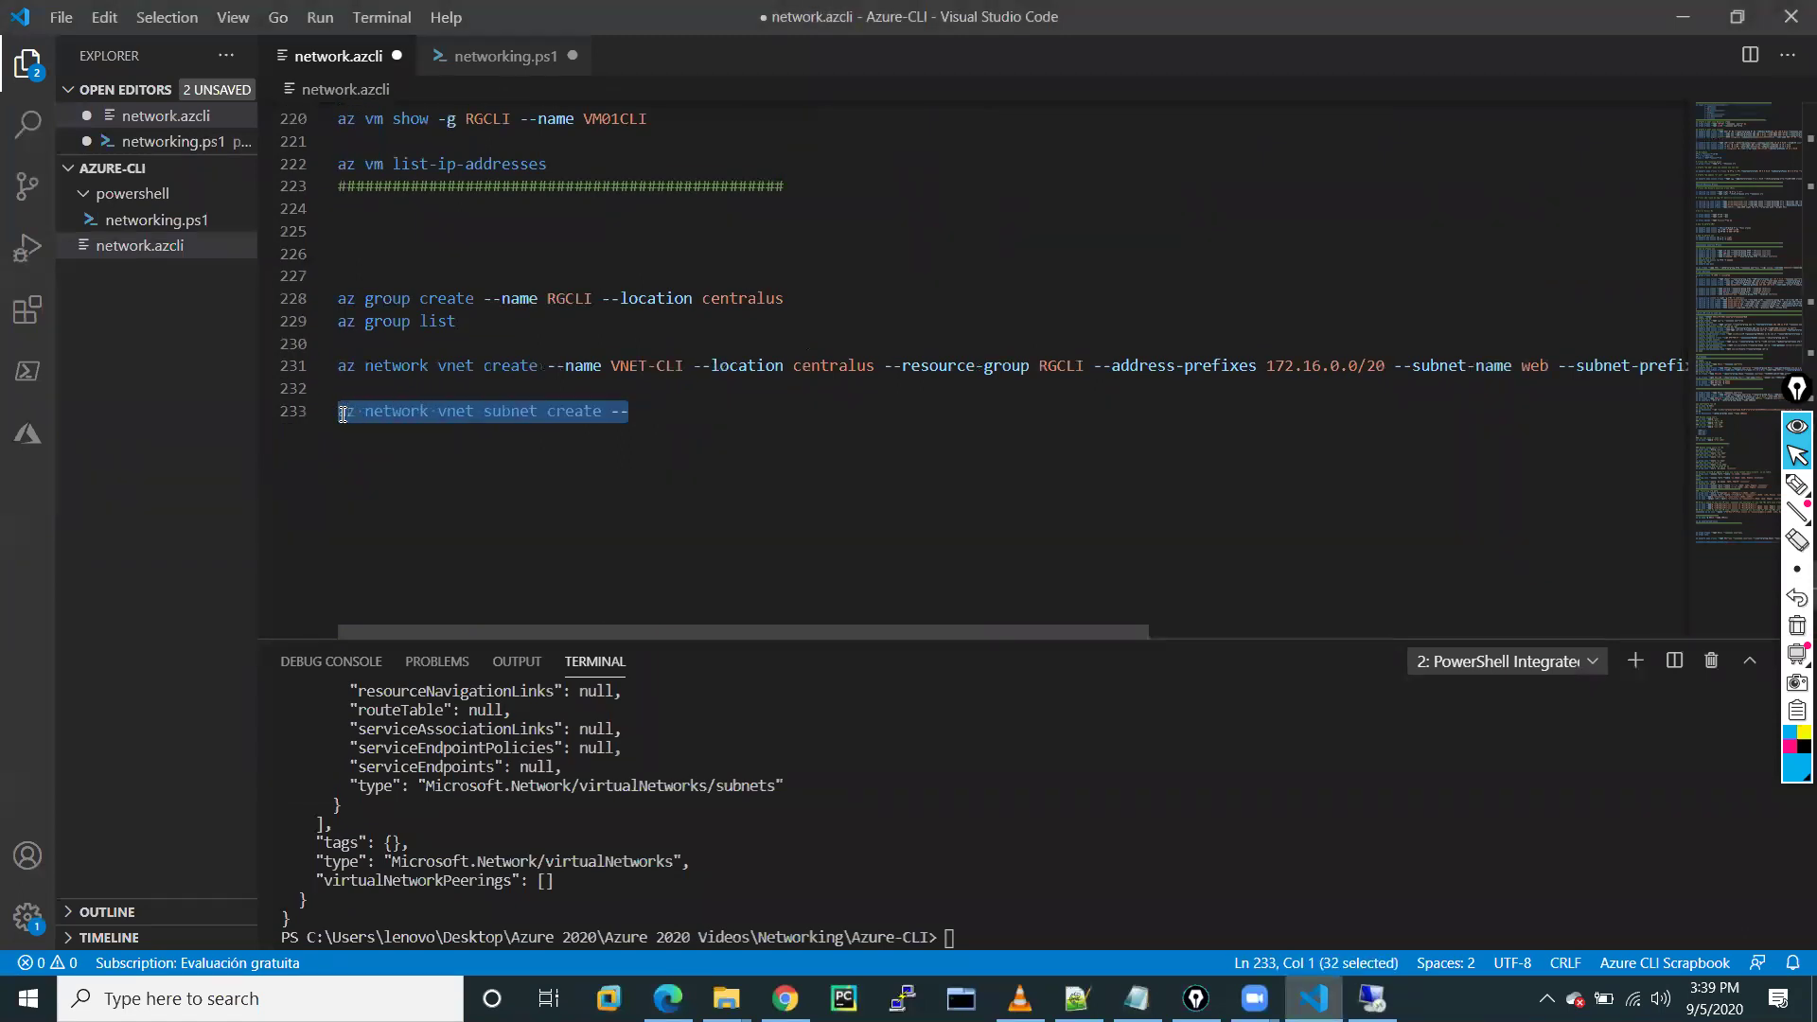
key(ctrl+v)
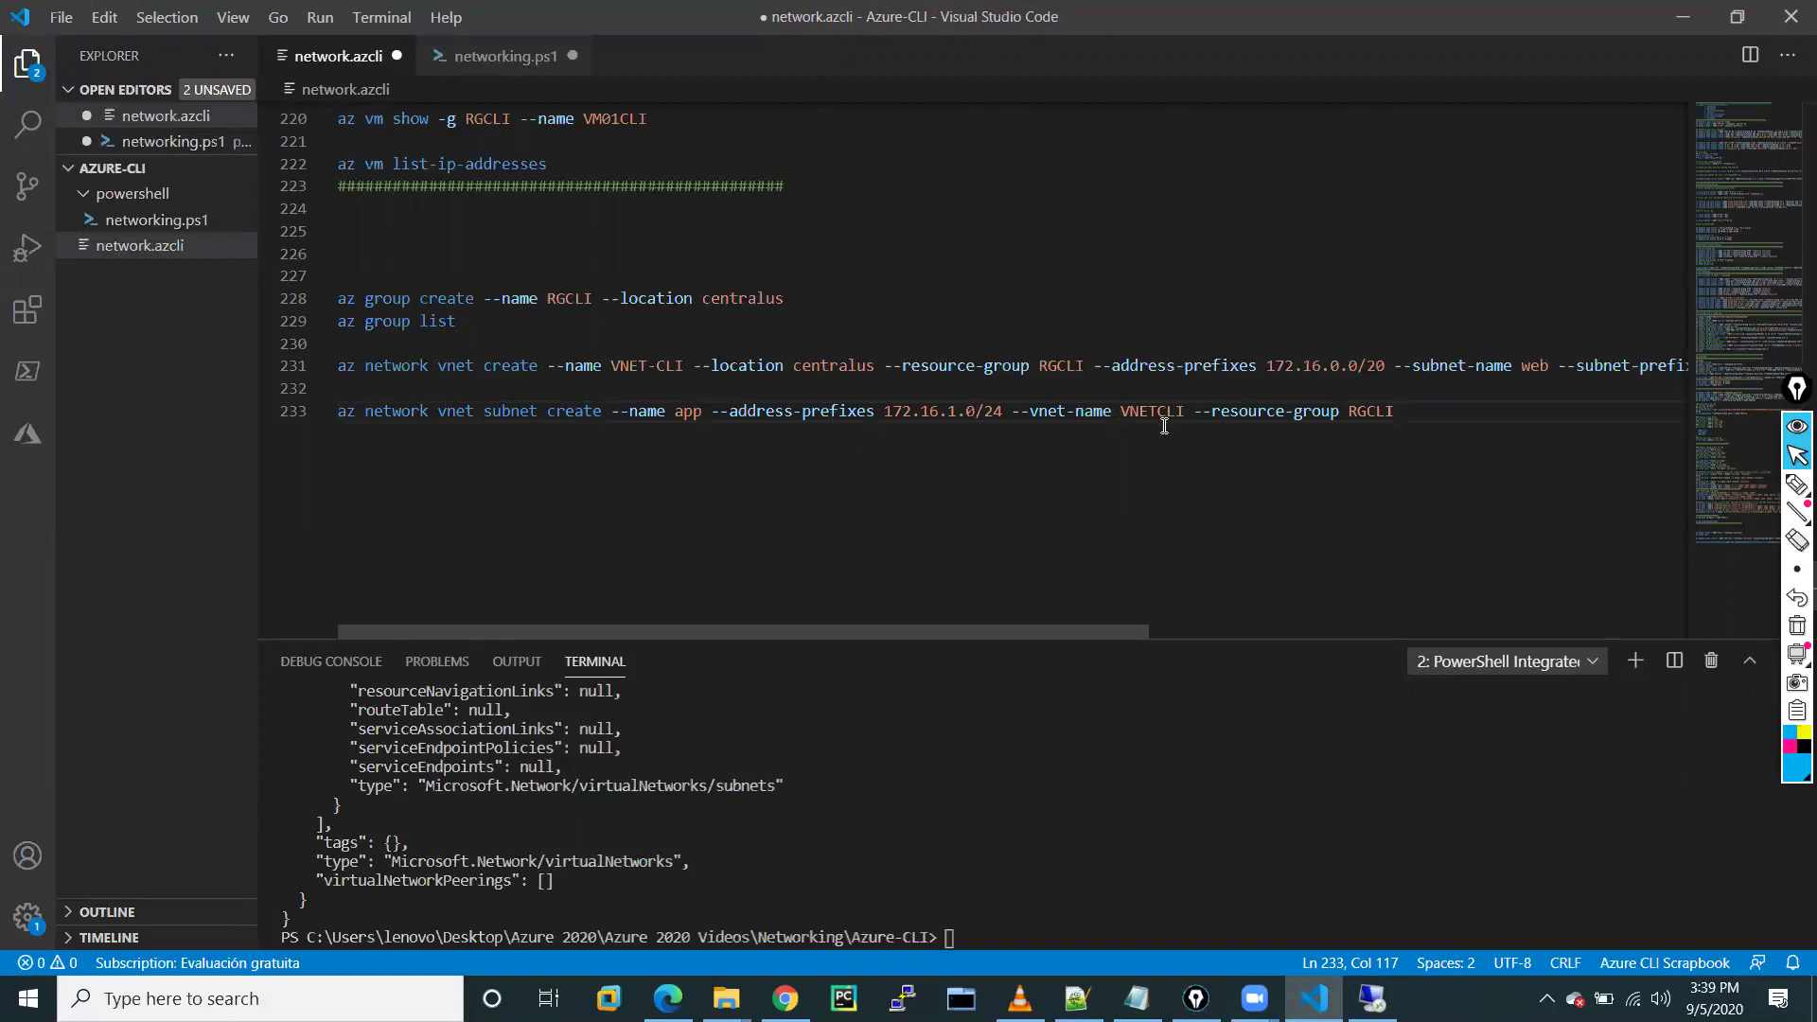
click(1158, 413)
text(-)
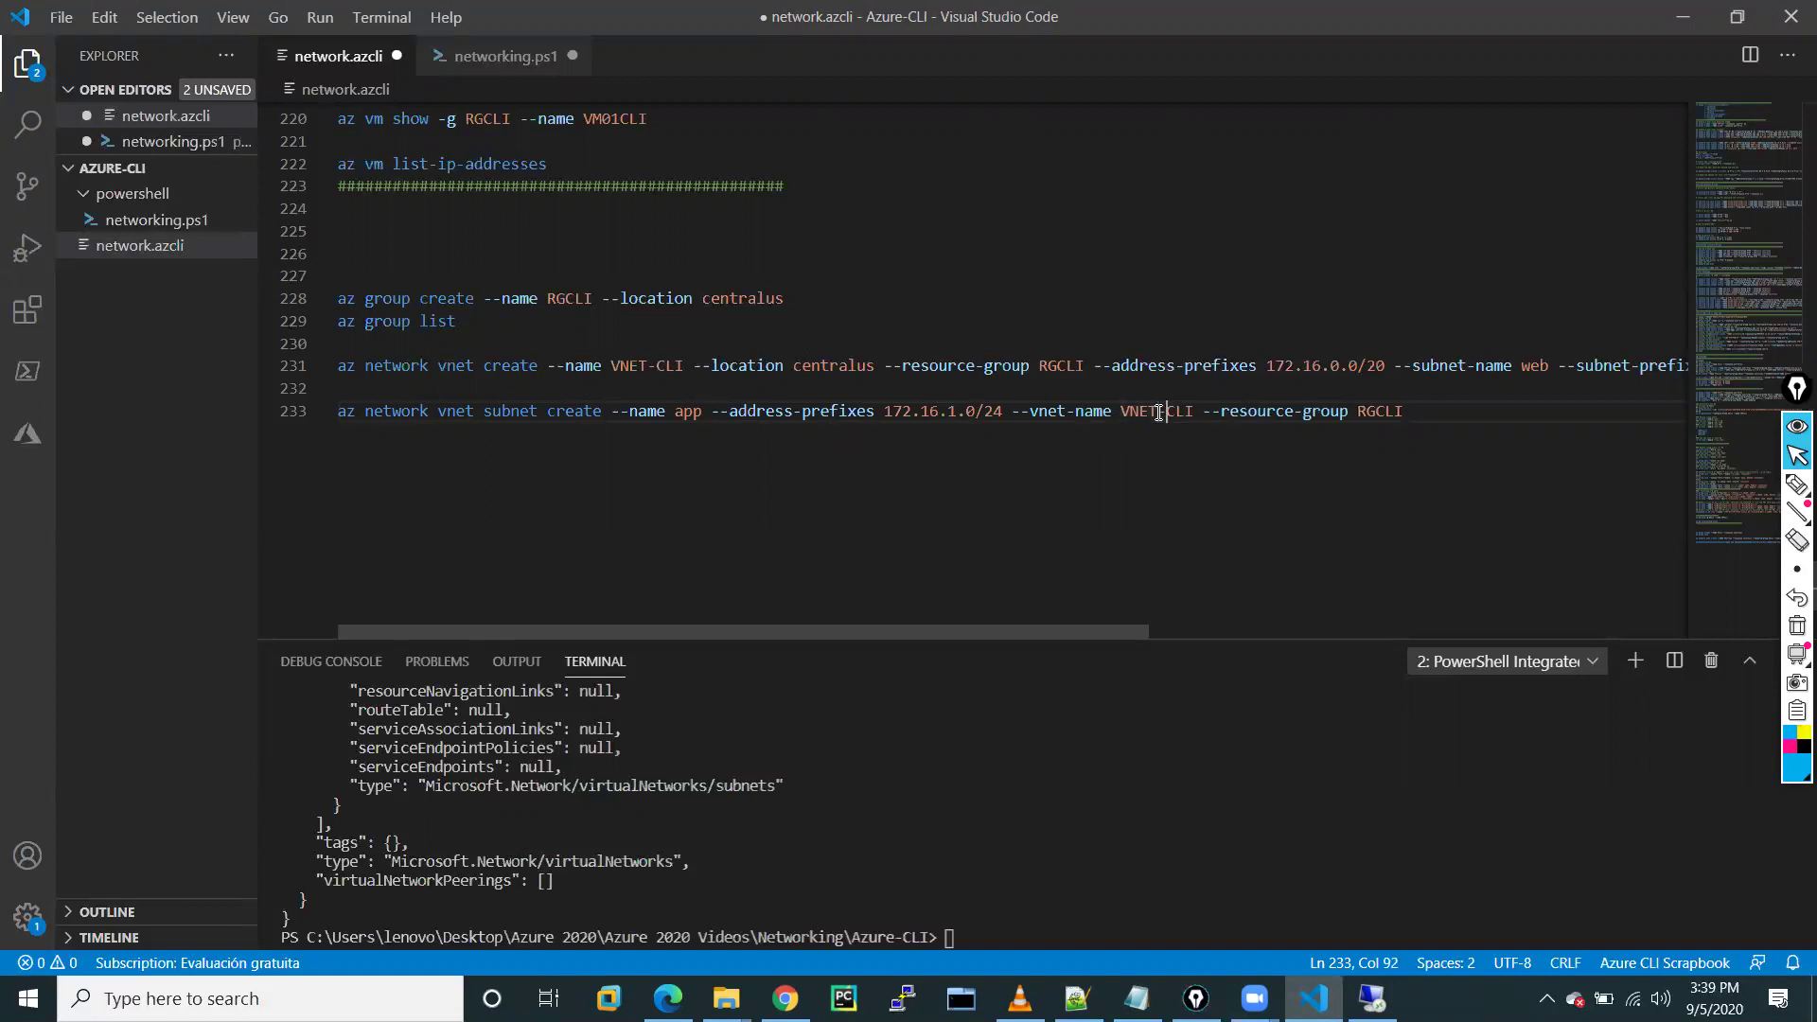
click(845, 478)
Run line 233's app subnet create command in the terminal with Run Line in Terminal
drag(507, 458, 295, 409)
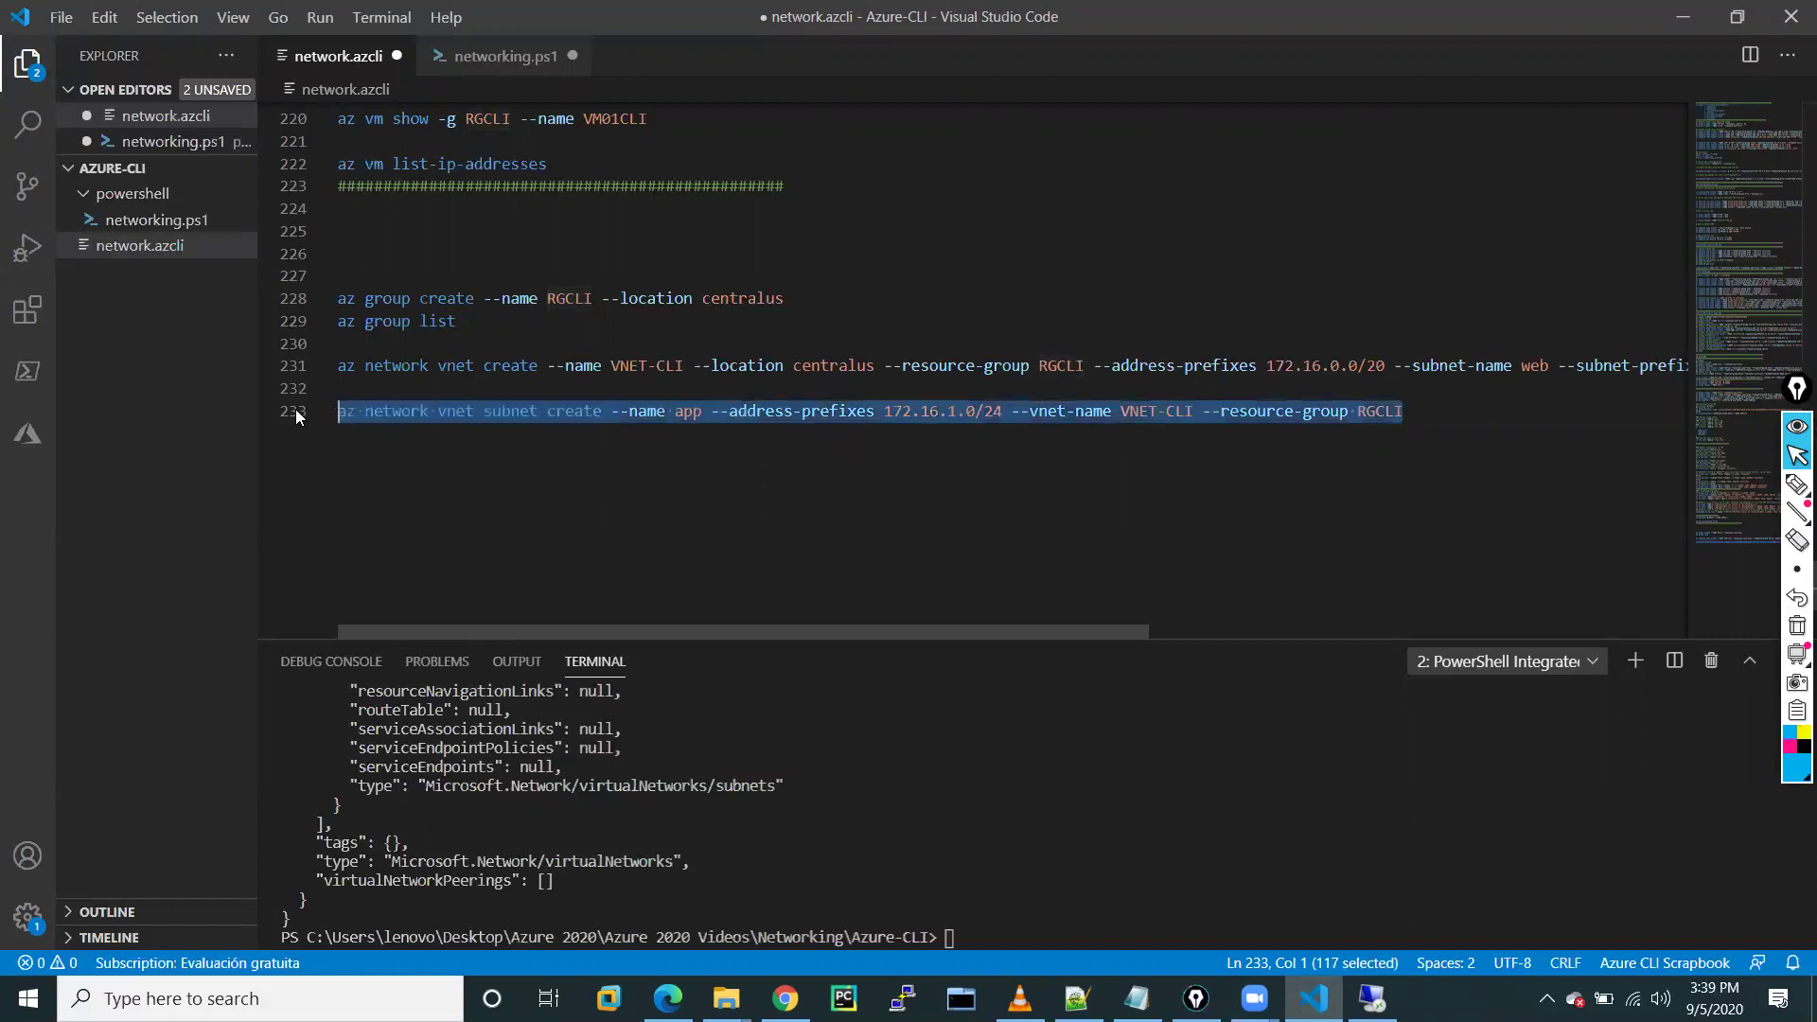
right_click(424, 413)
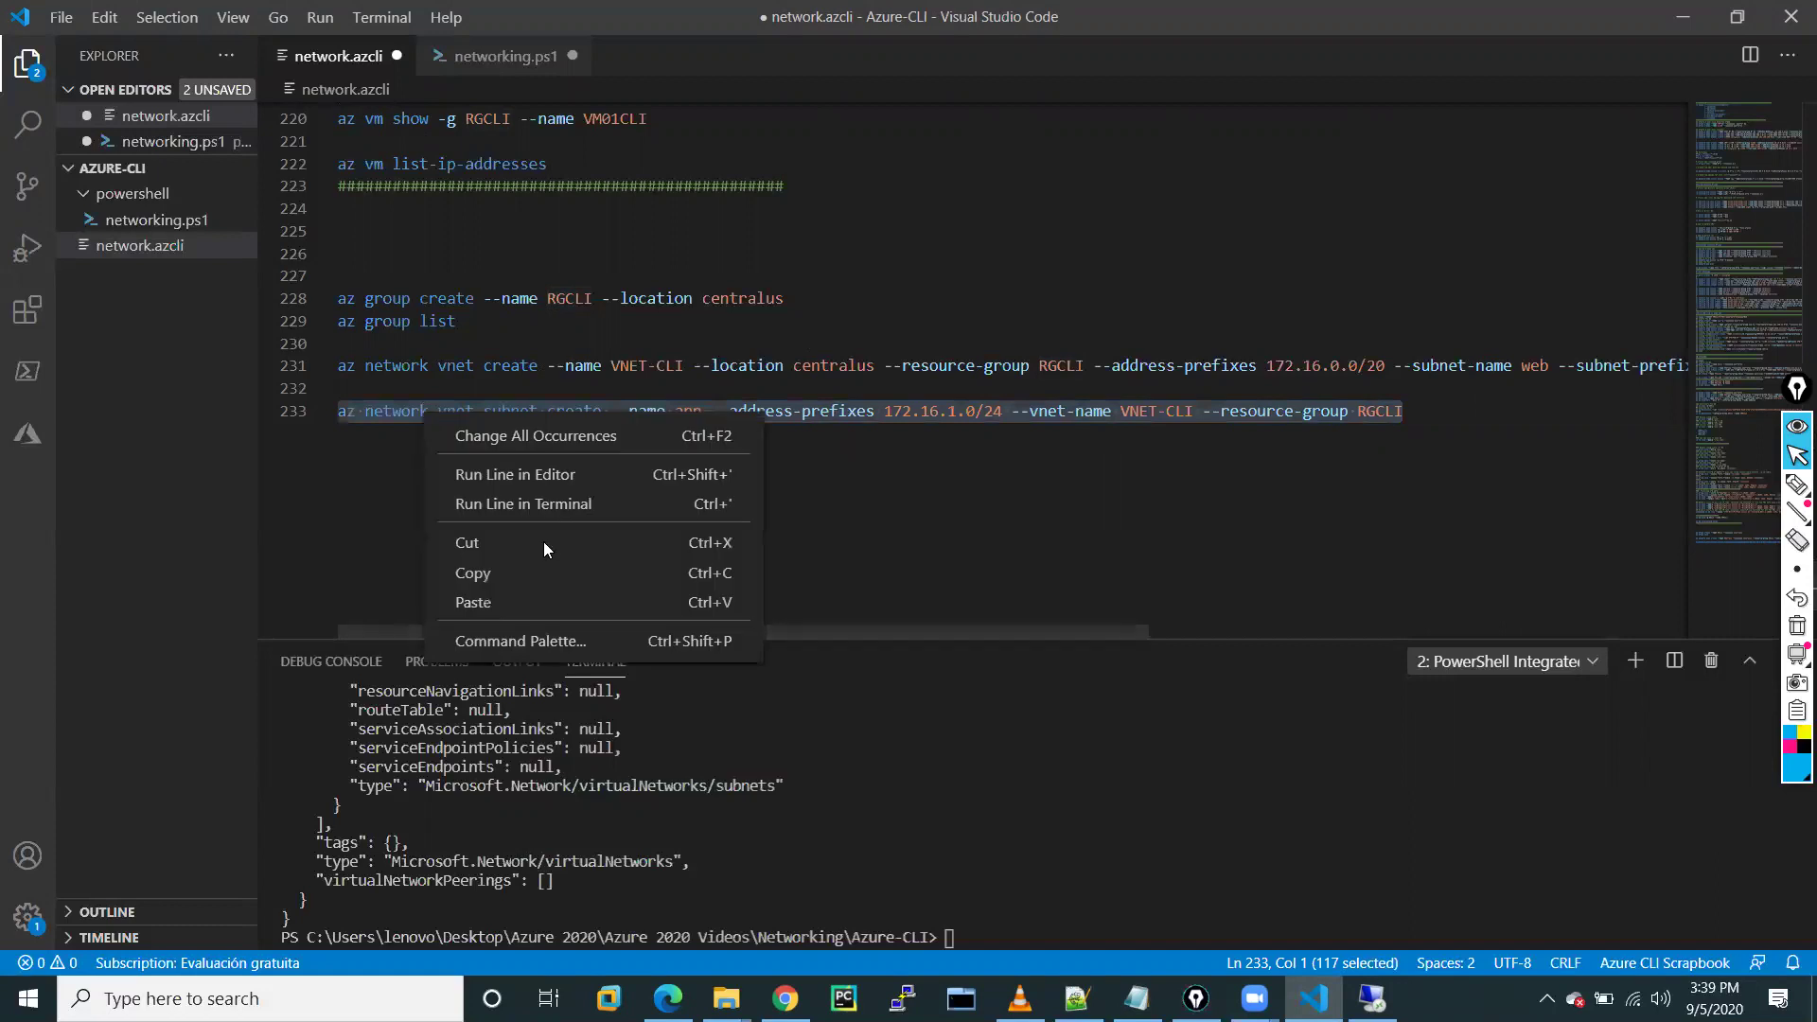
click(492, 505)
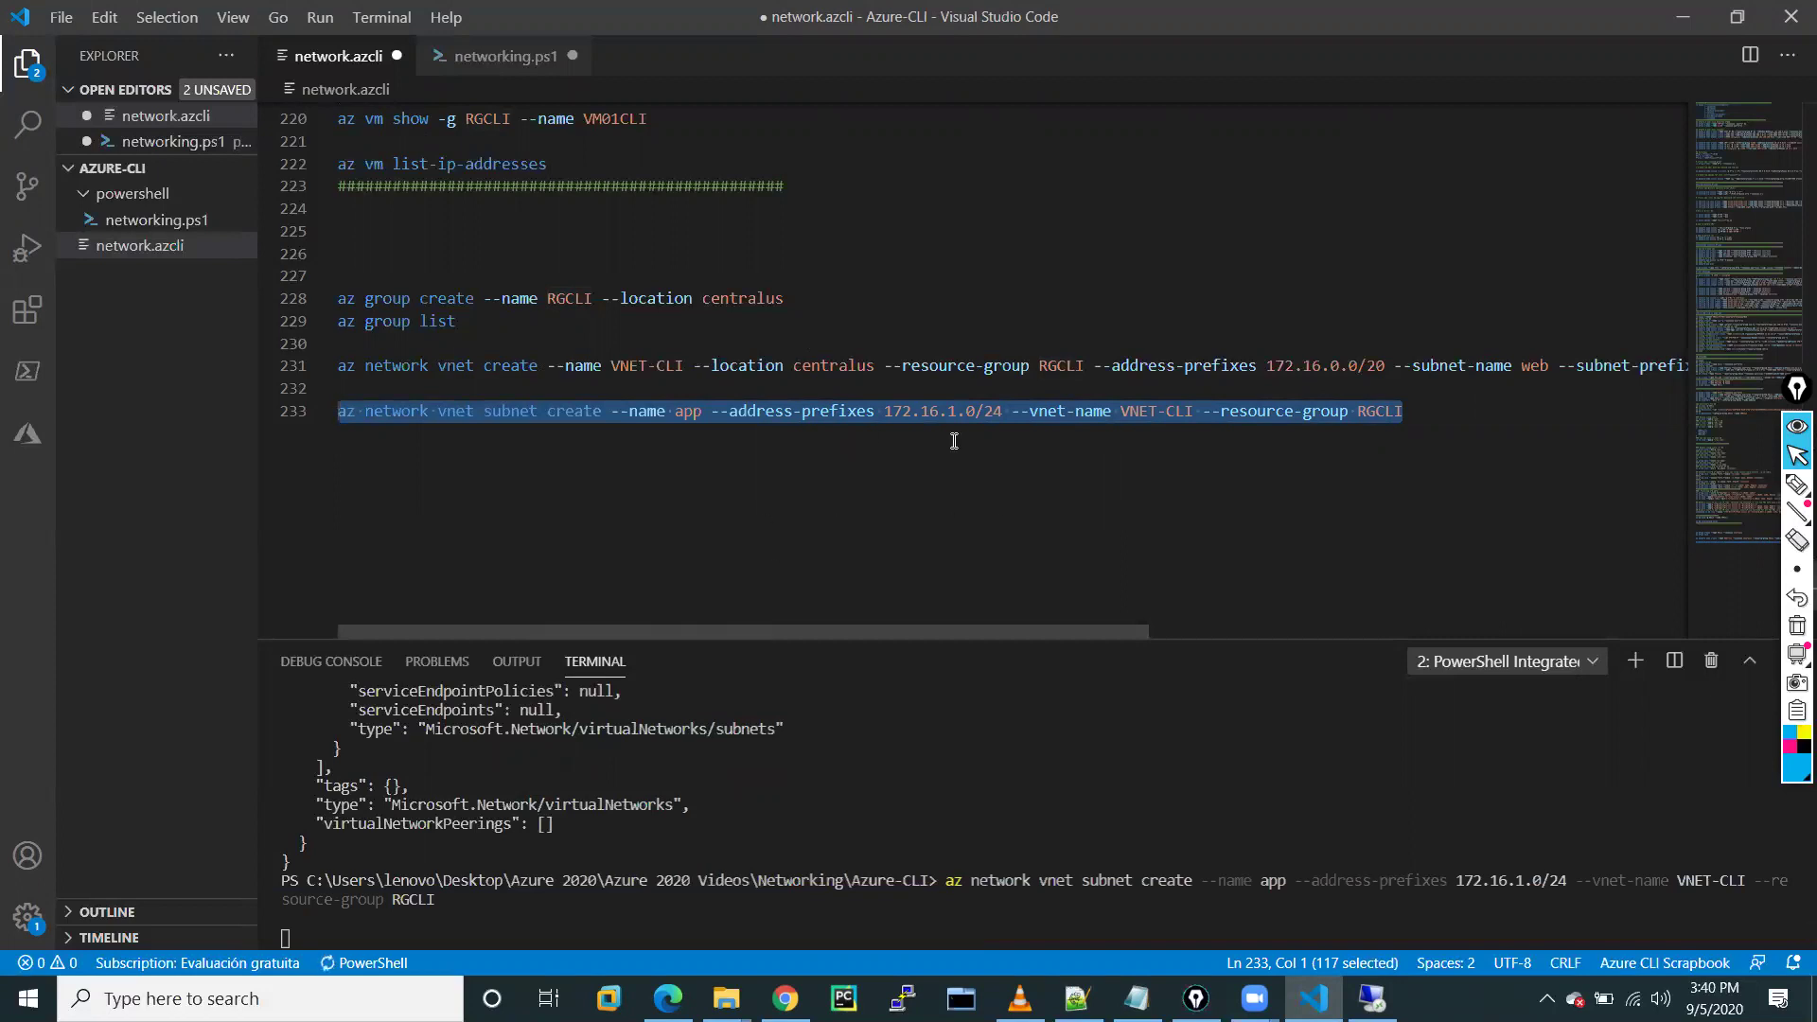
click(965, 491)
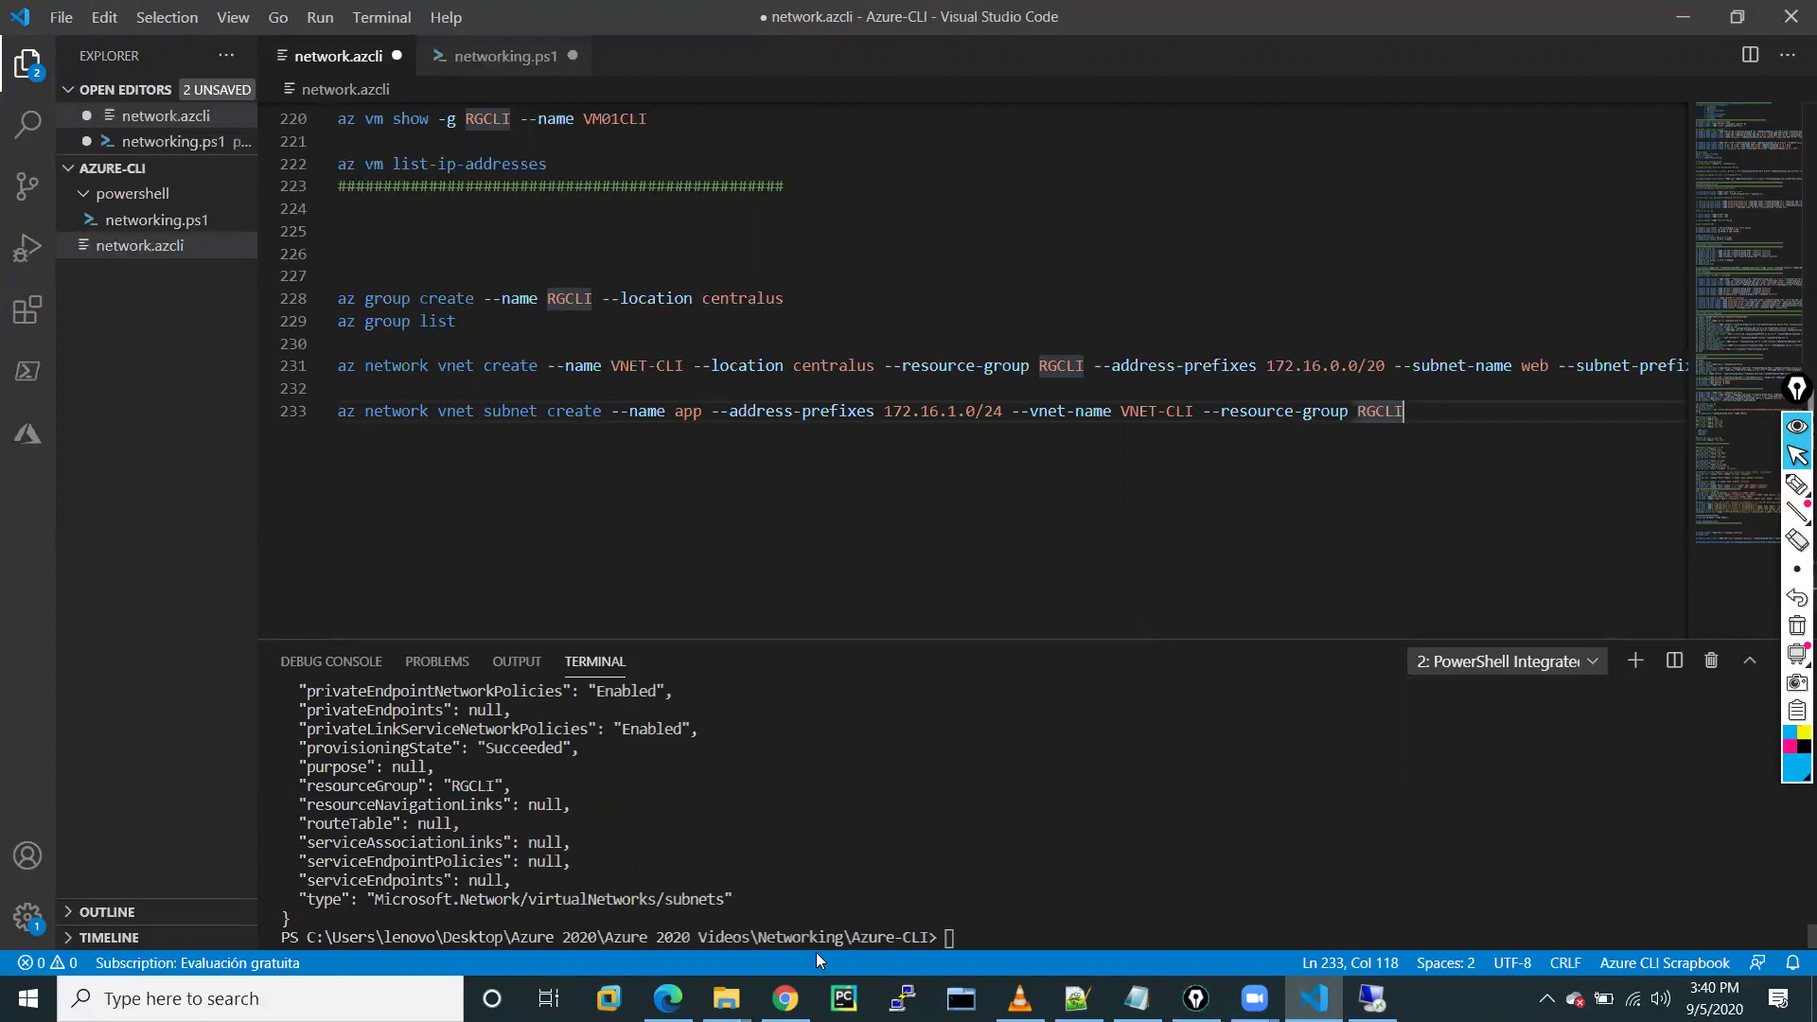
click(784, 999)
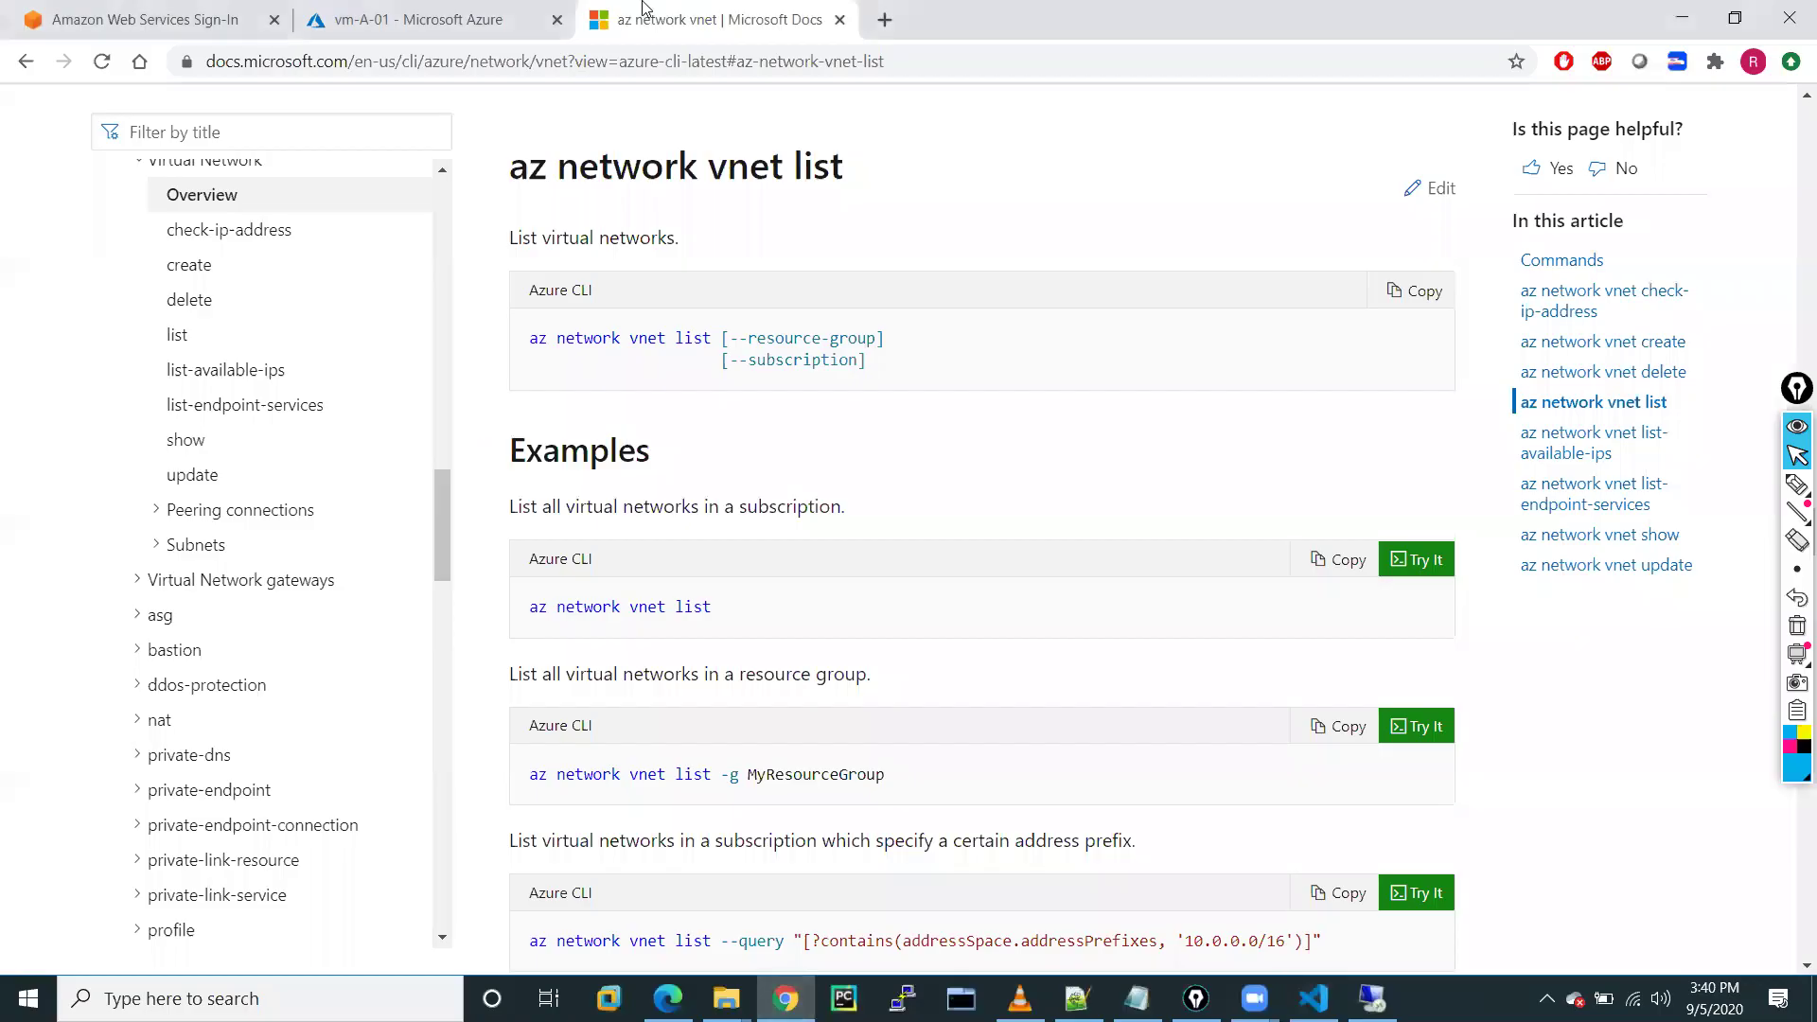
Open VNET-CLI from the portal's Virtual networks list, dismissing the teaching tips
click(494, 21)
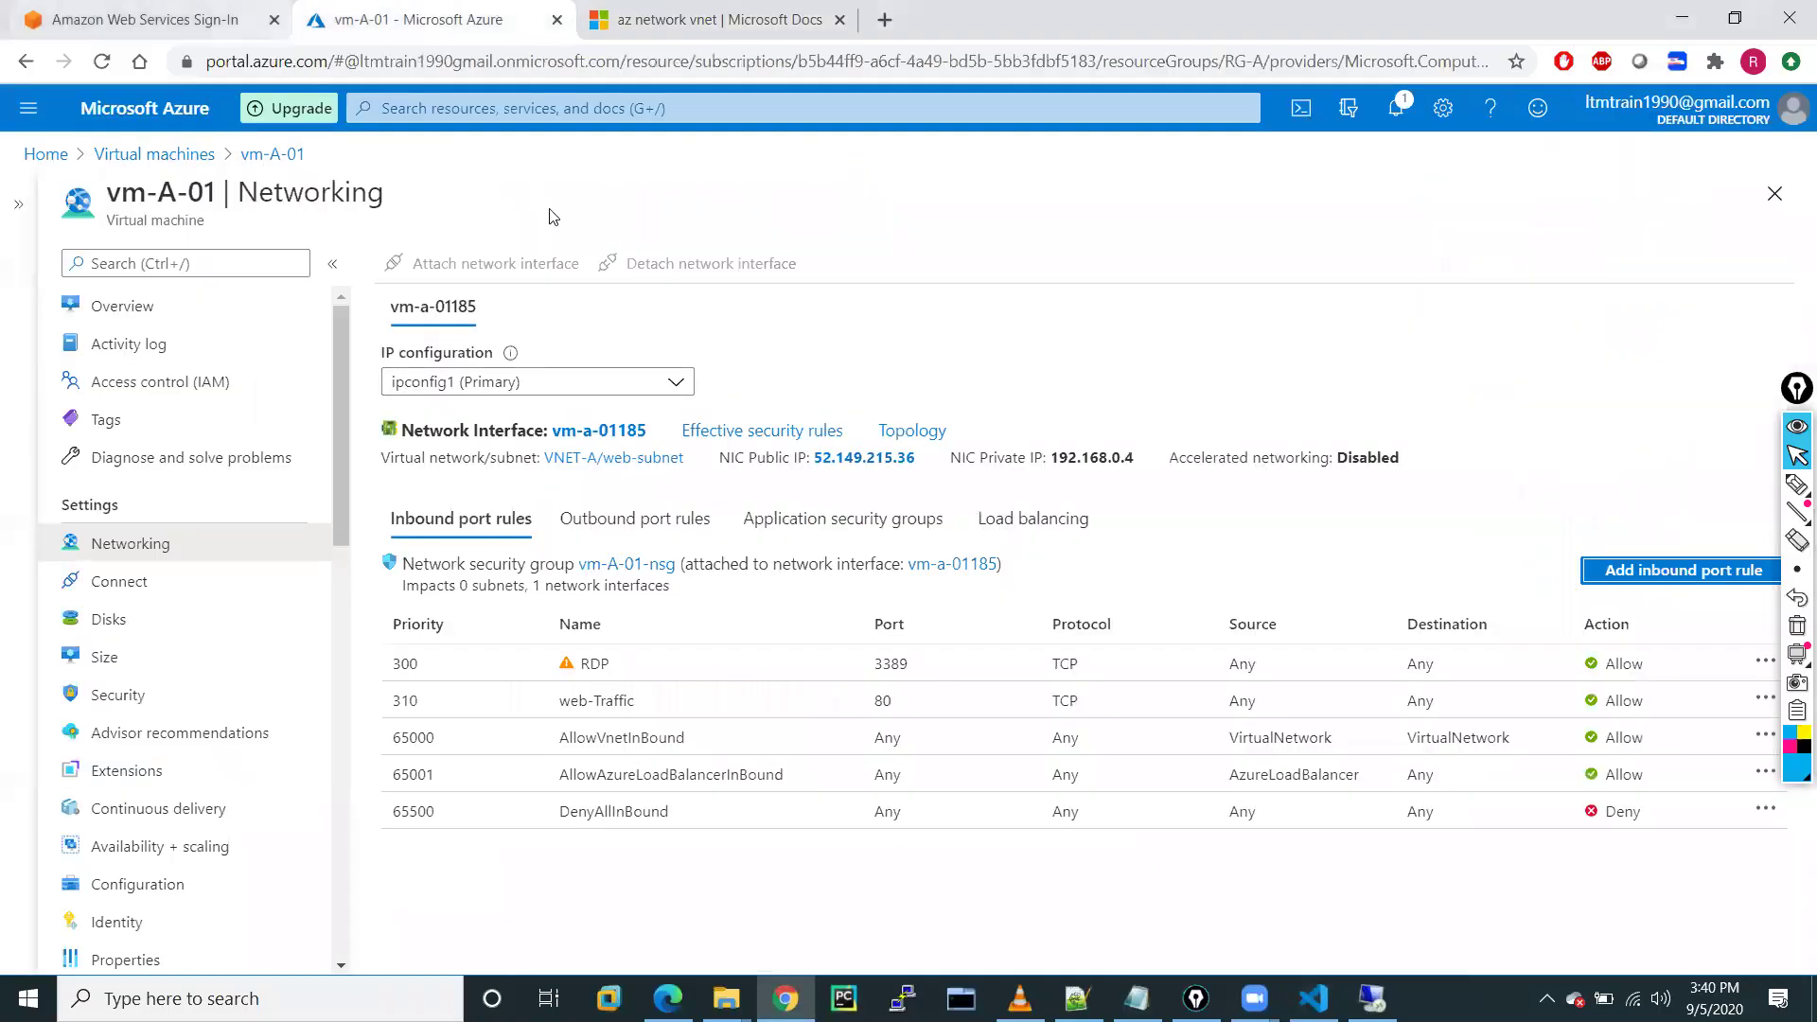
click(46, 155)
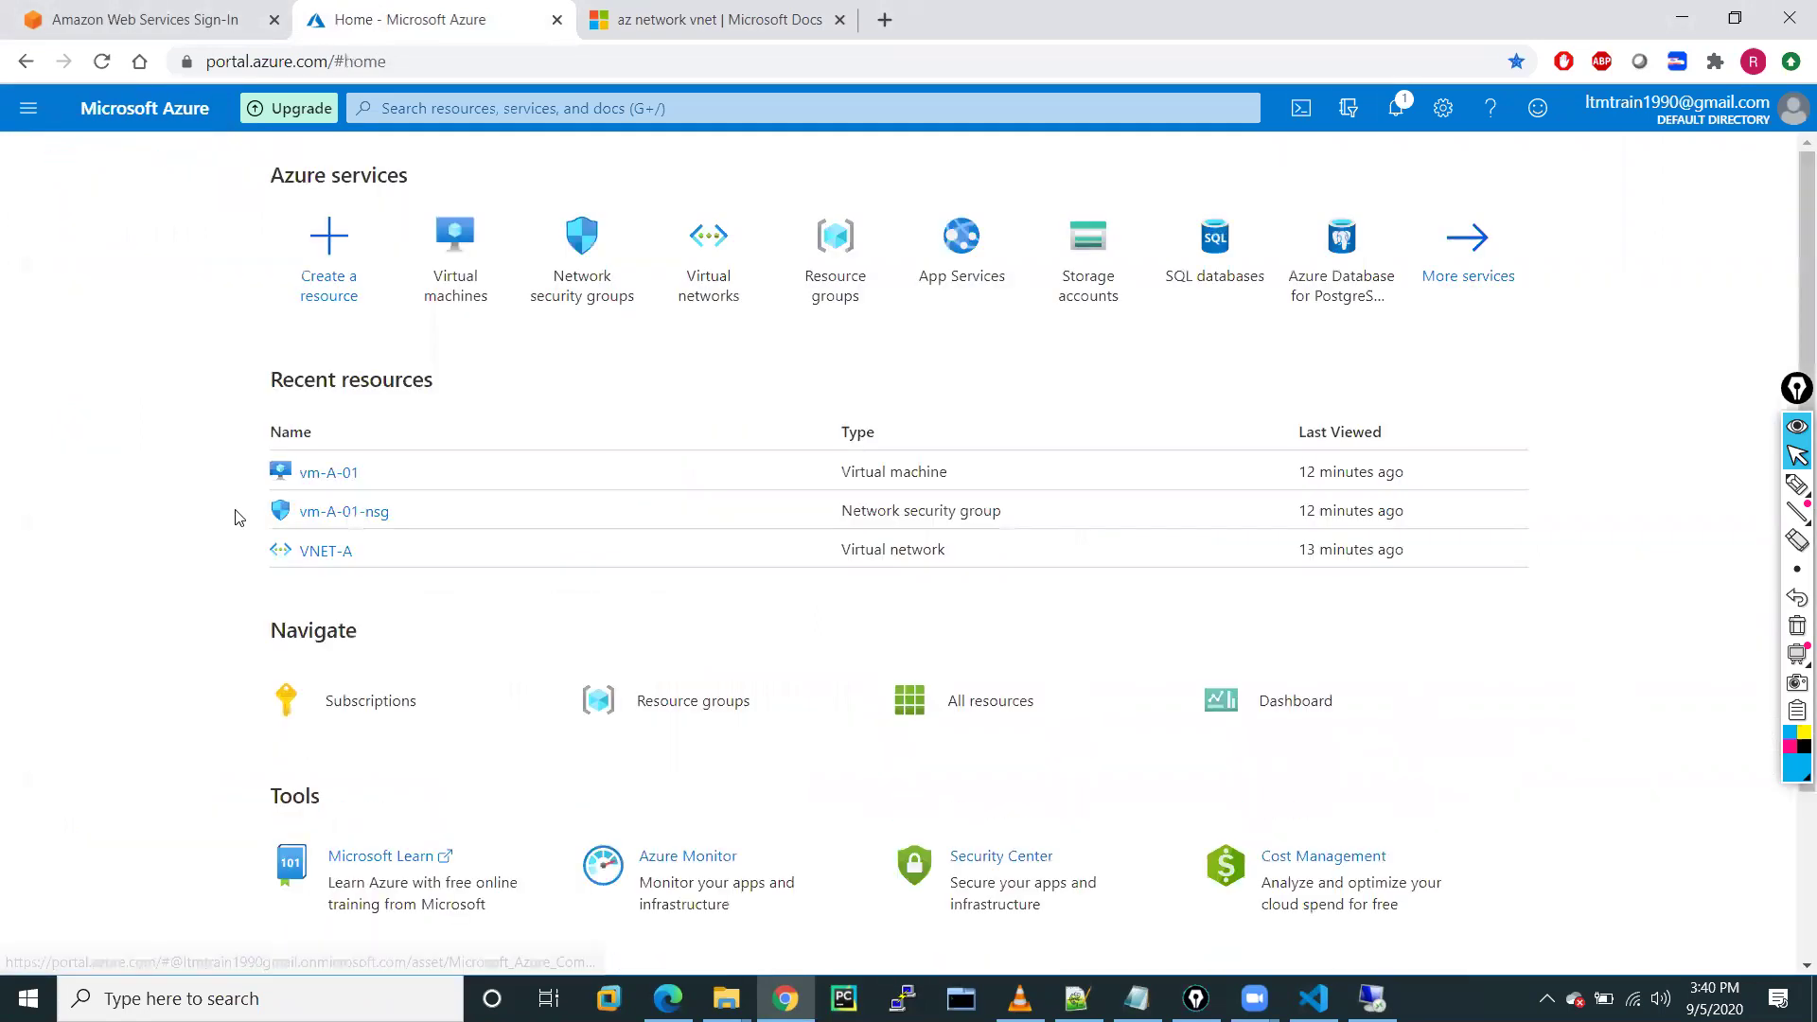
click(28, 112)
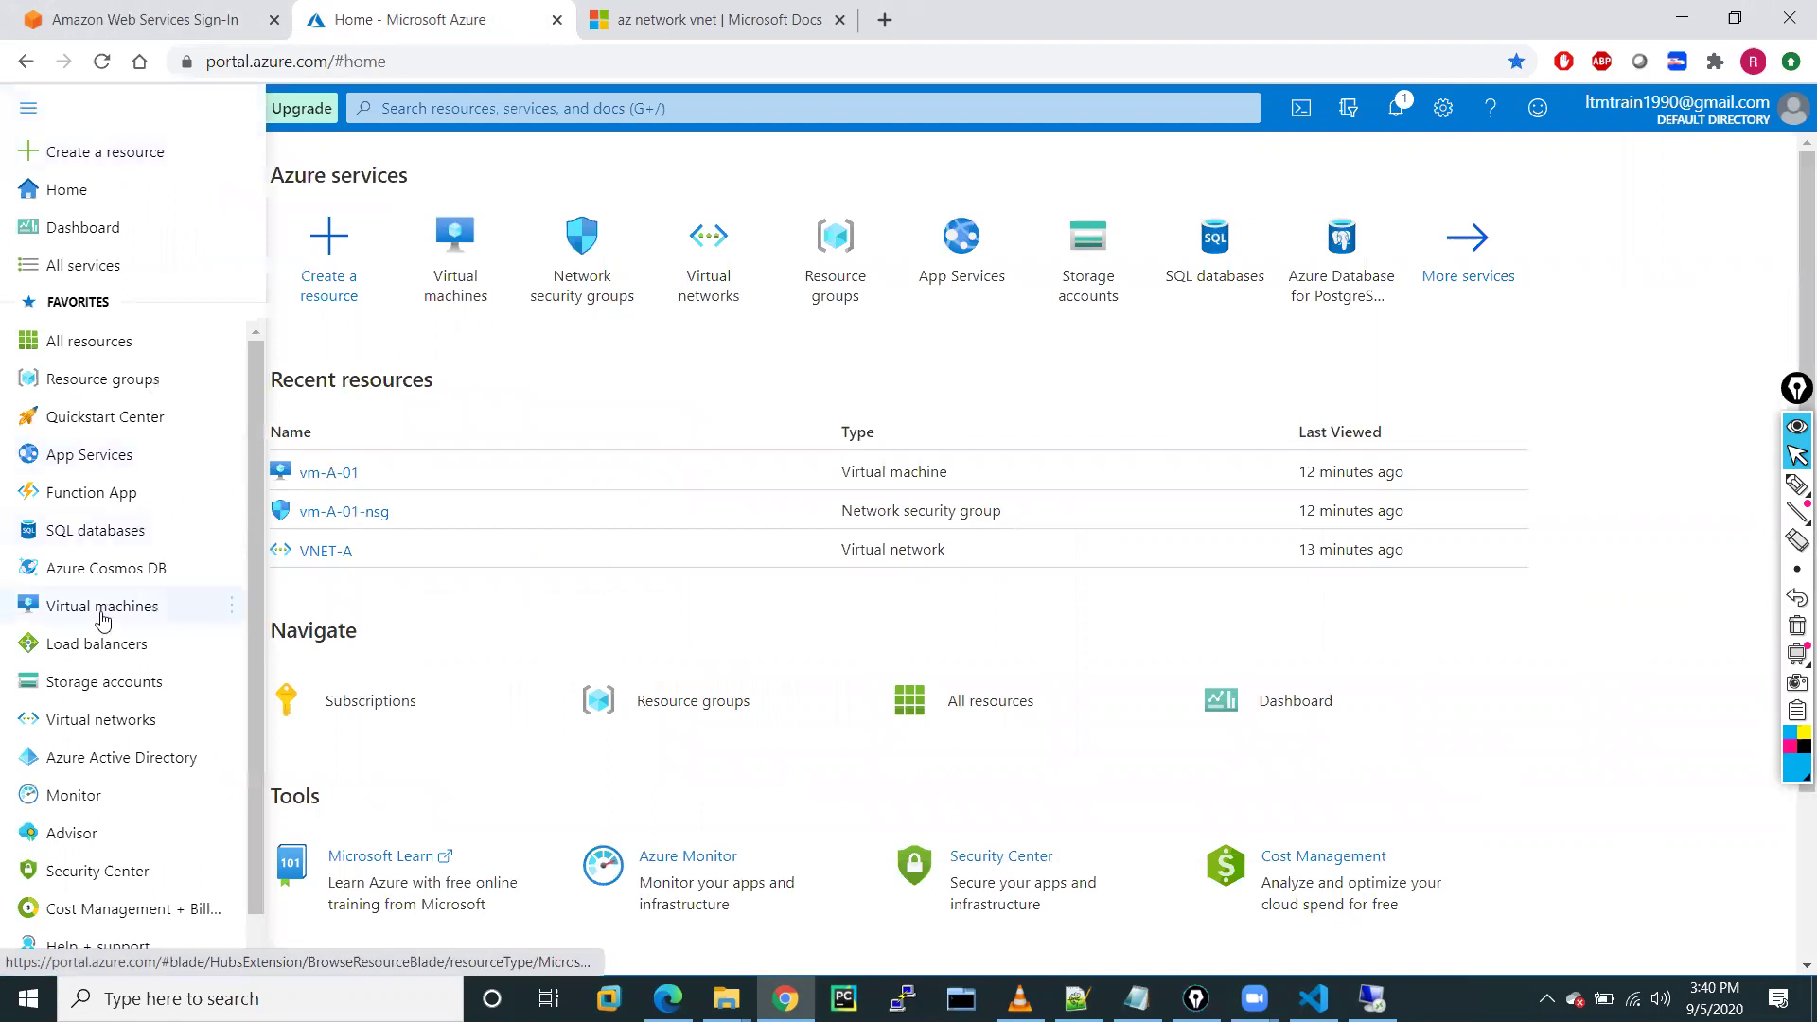
click(84, 721)
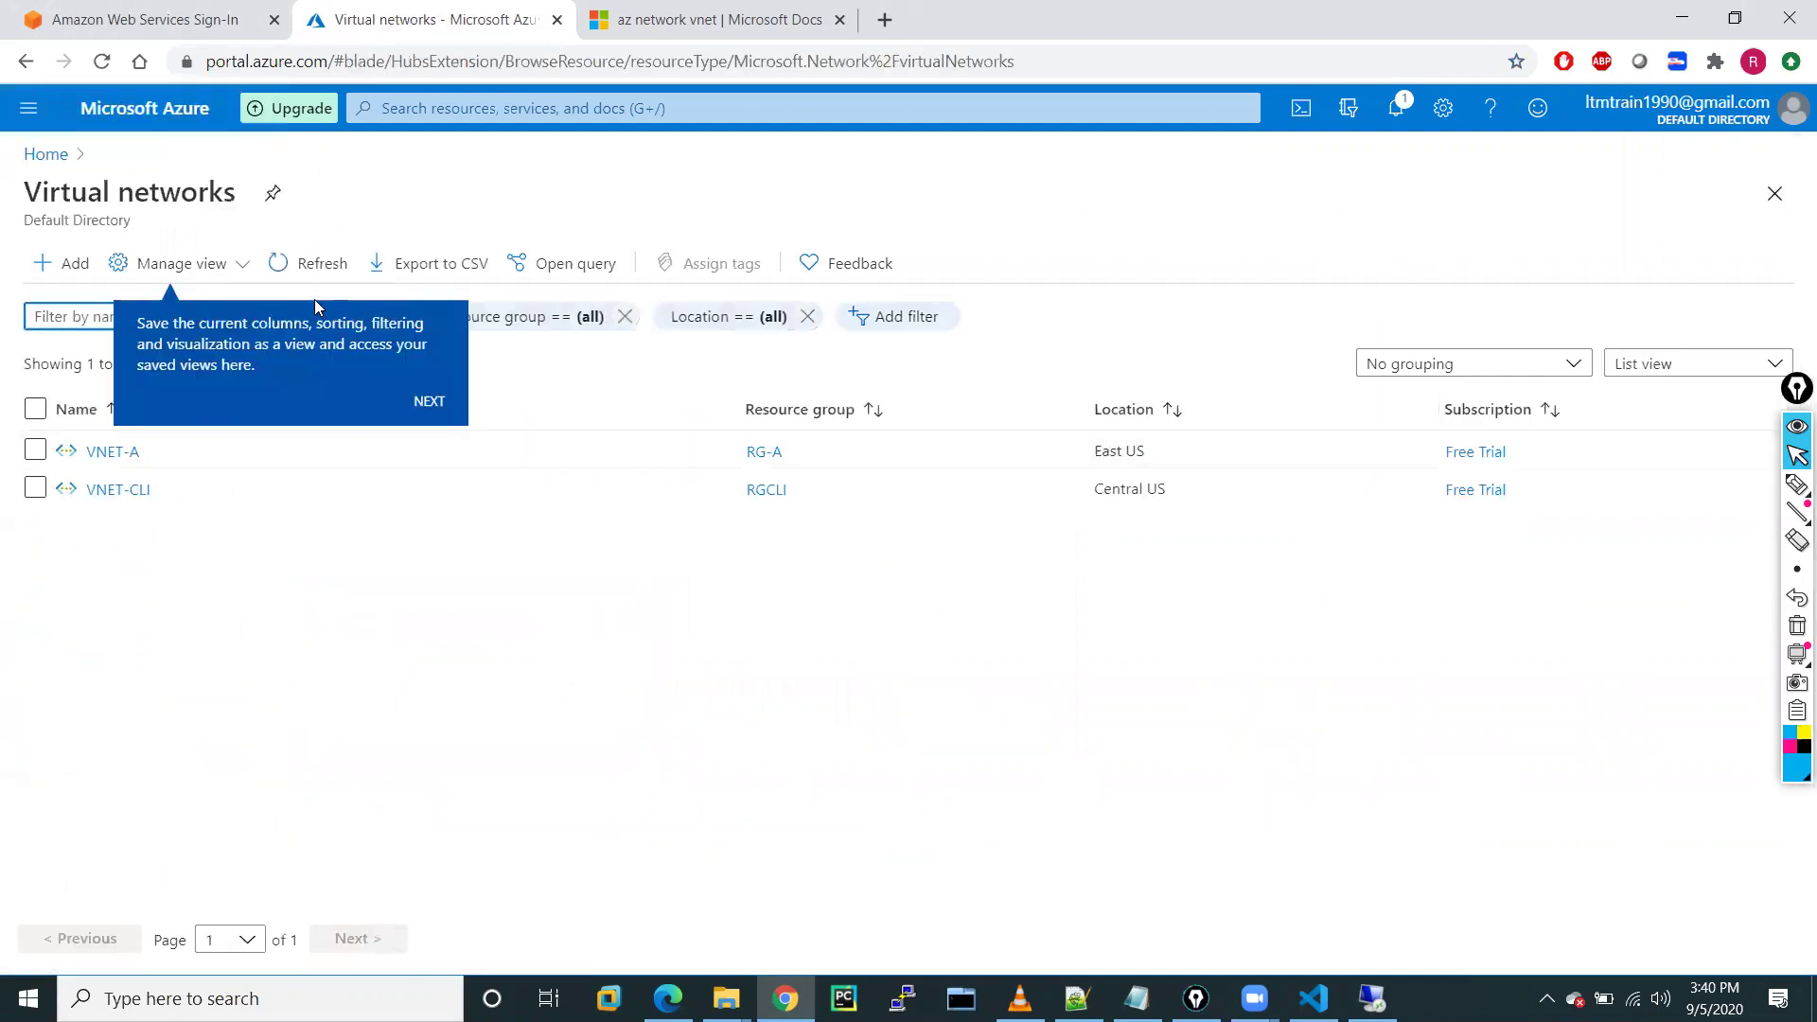
click(334, 662)
click(428, 404)
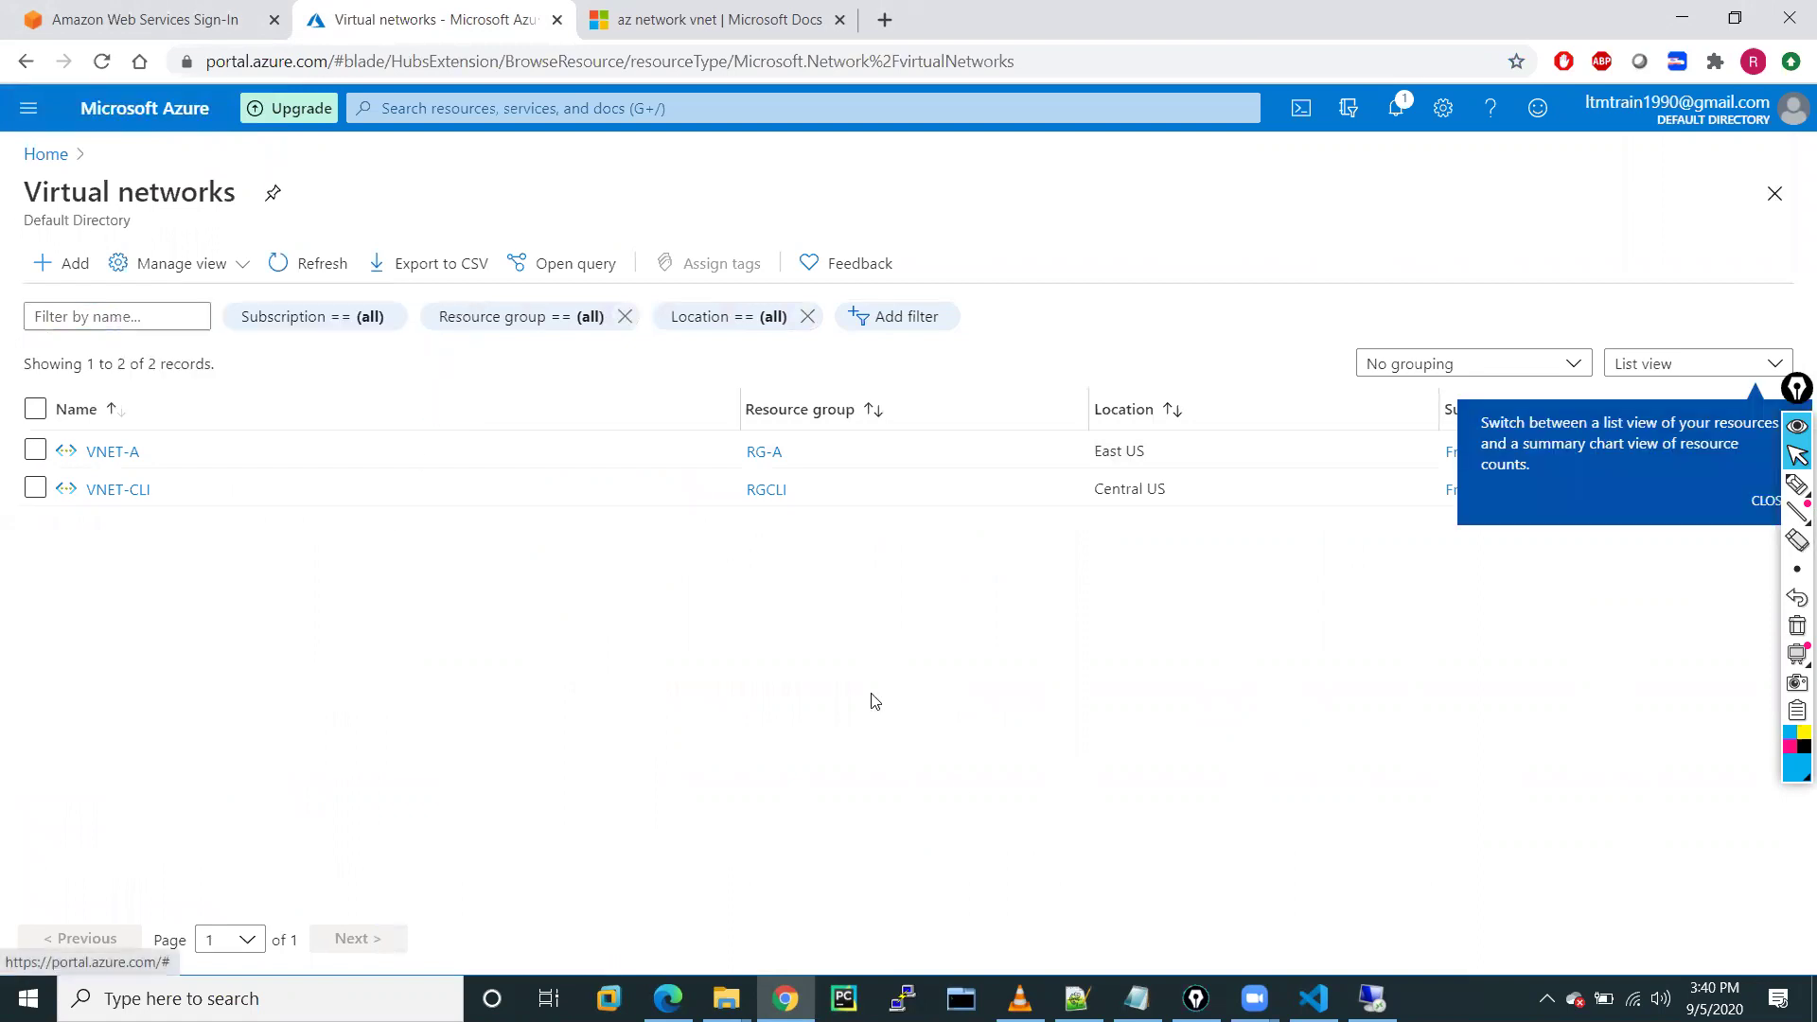
click(1760, 501)
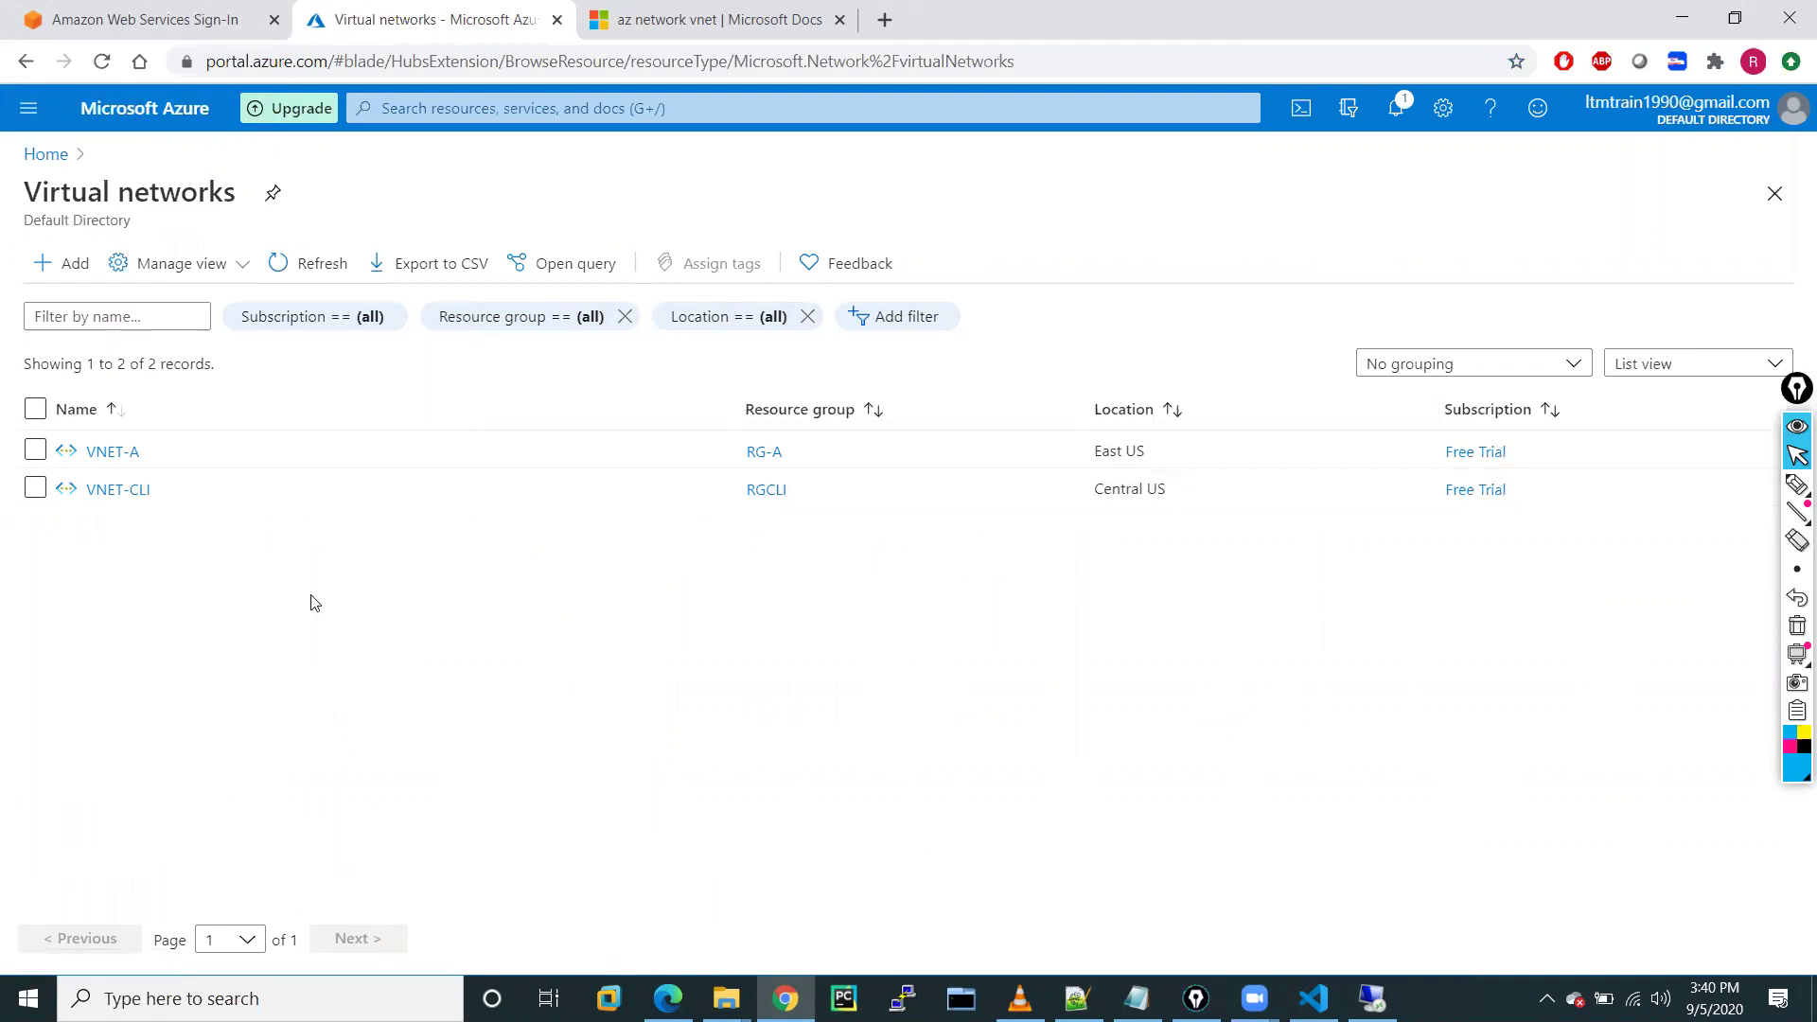
click(112, 491)
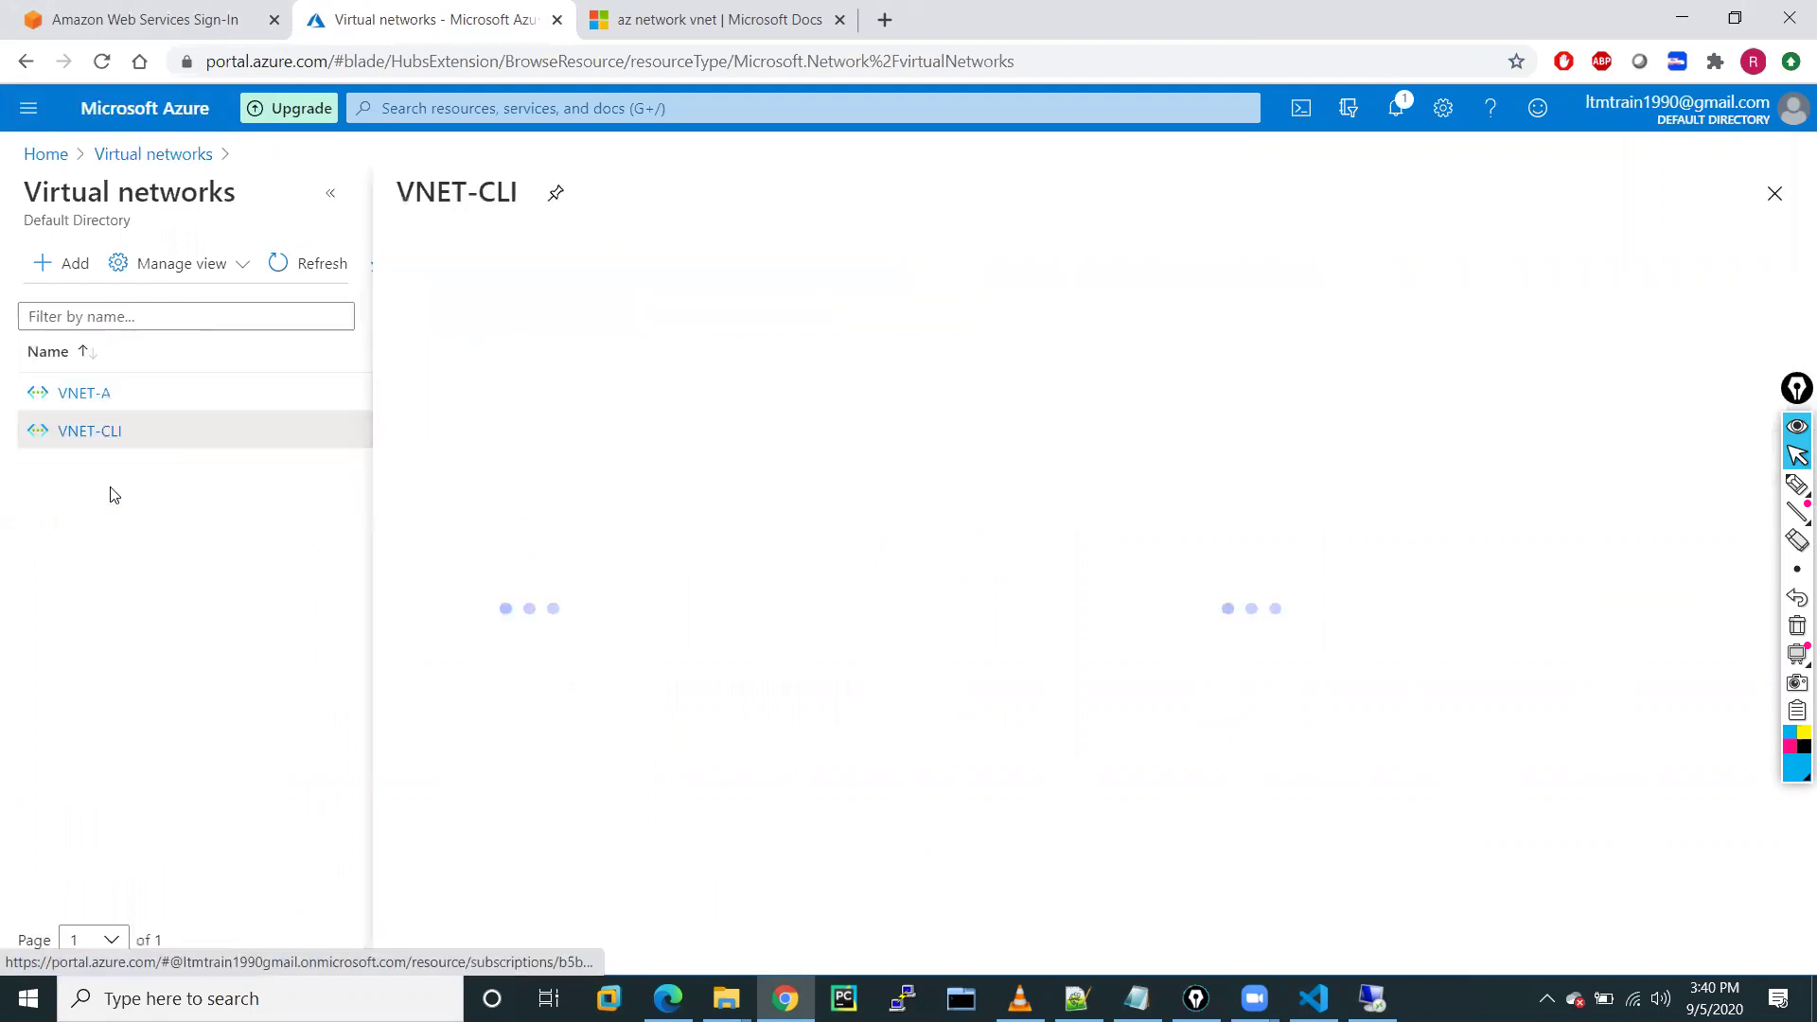
Show VNET-CLI's Subnets page, confirming web 172.16.0.0/24 and app 172.16.1.0/24
click(331, 195)
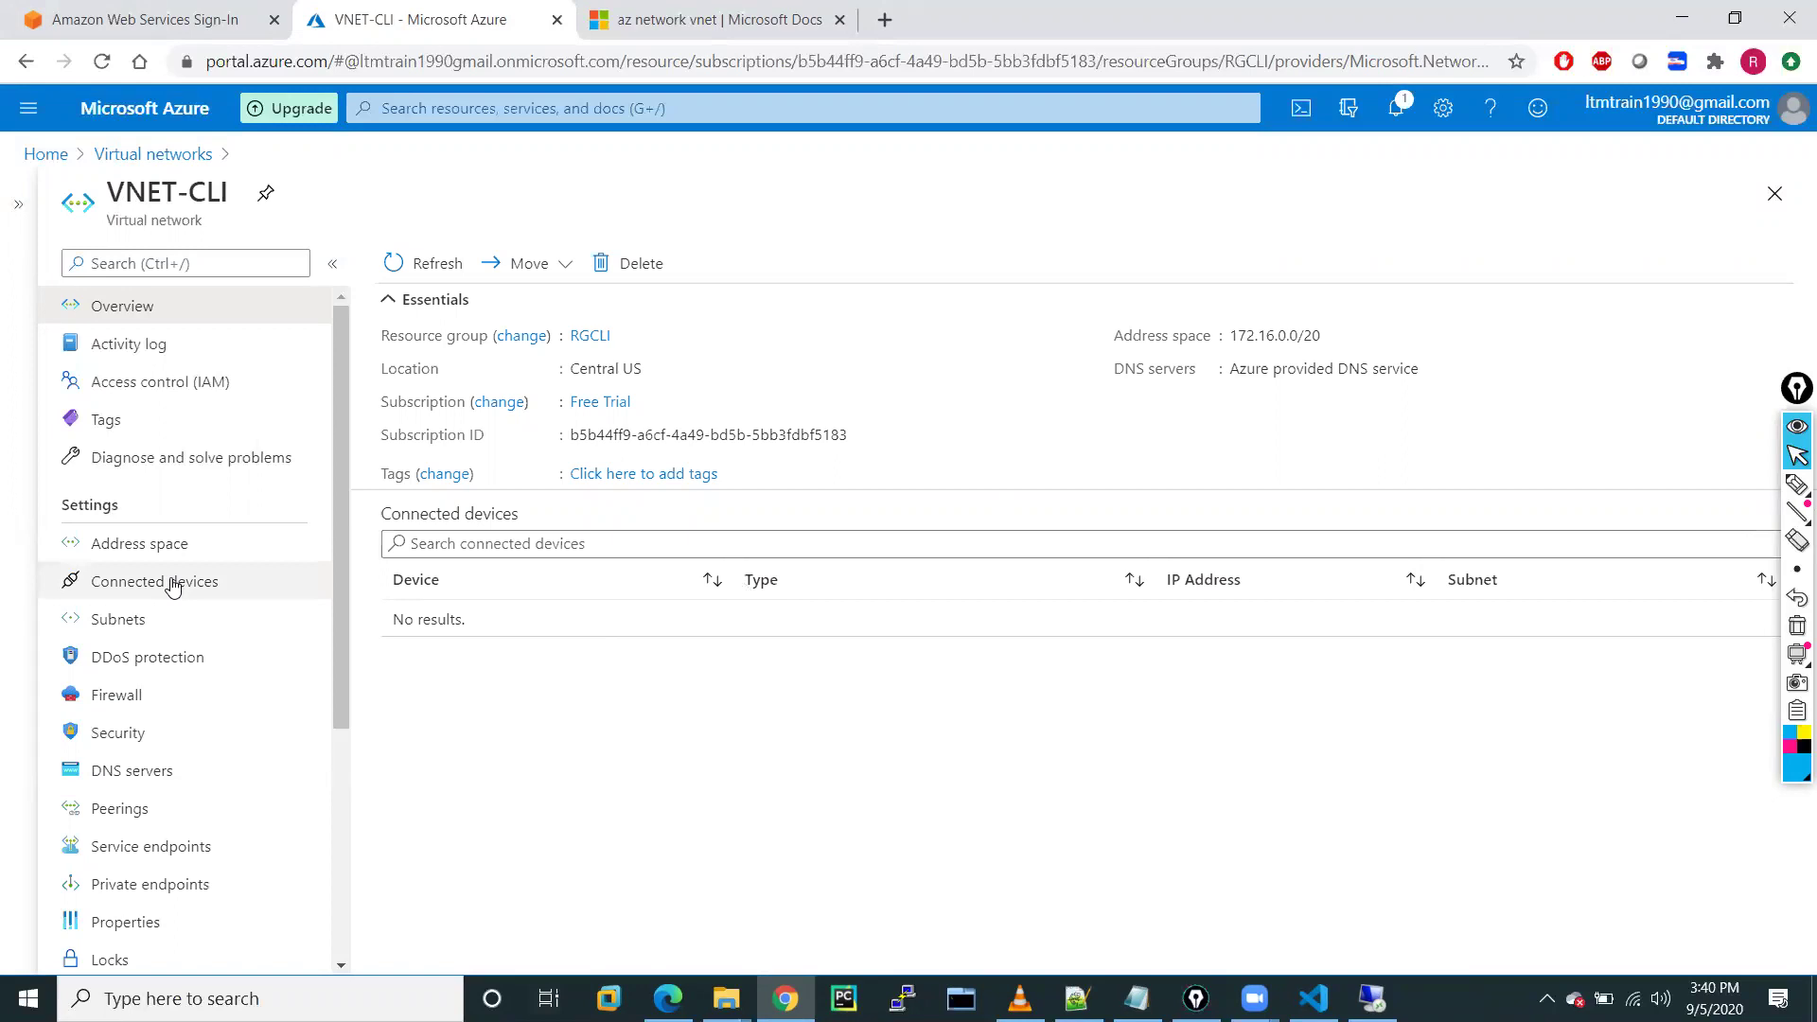
click(131, 543)
click(134, 621)
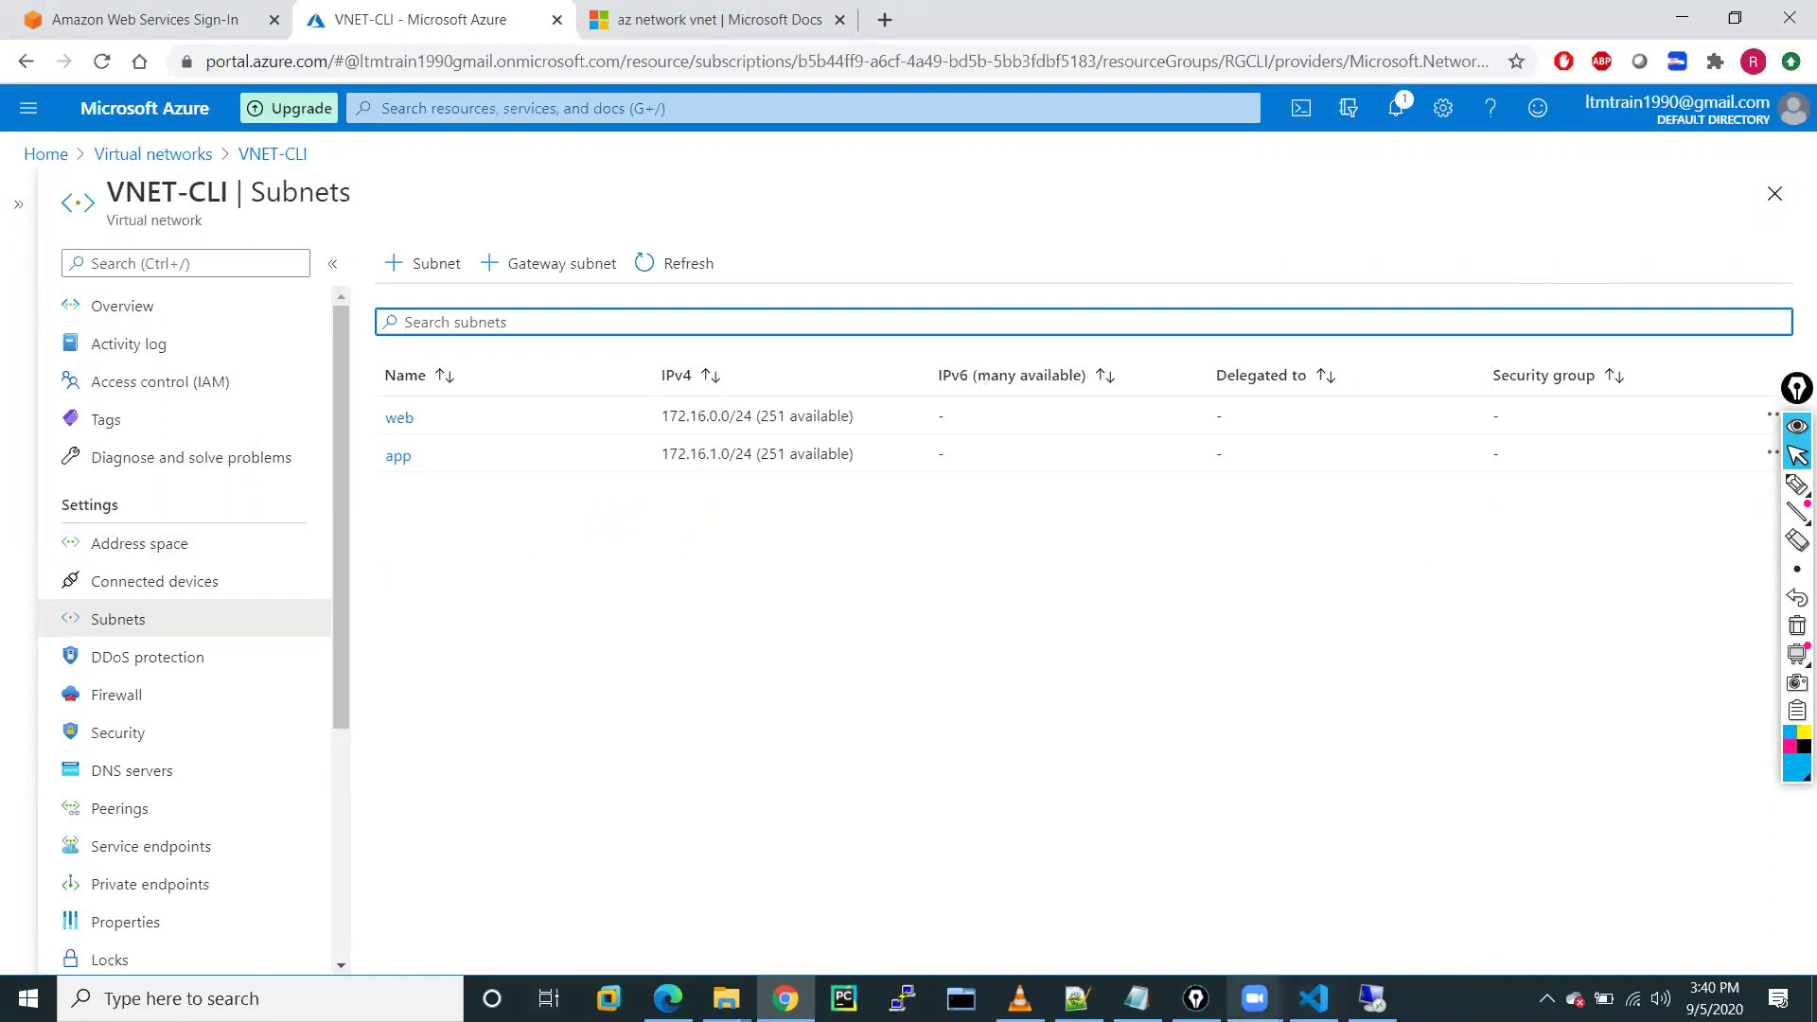
Duplicate line 233's subnet create command onto a new line 235
click(1313, 998)
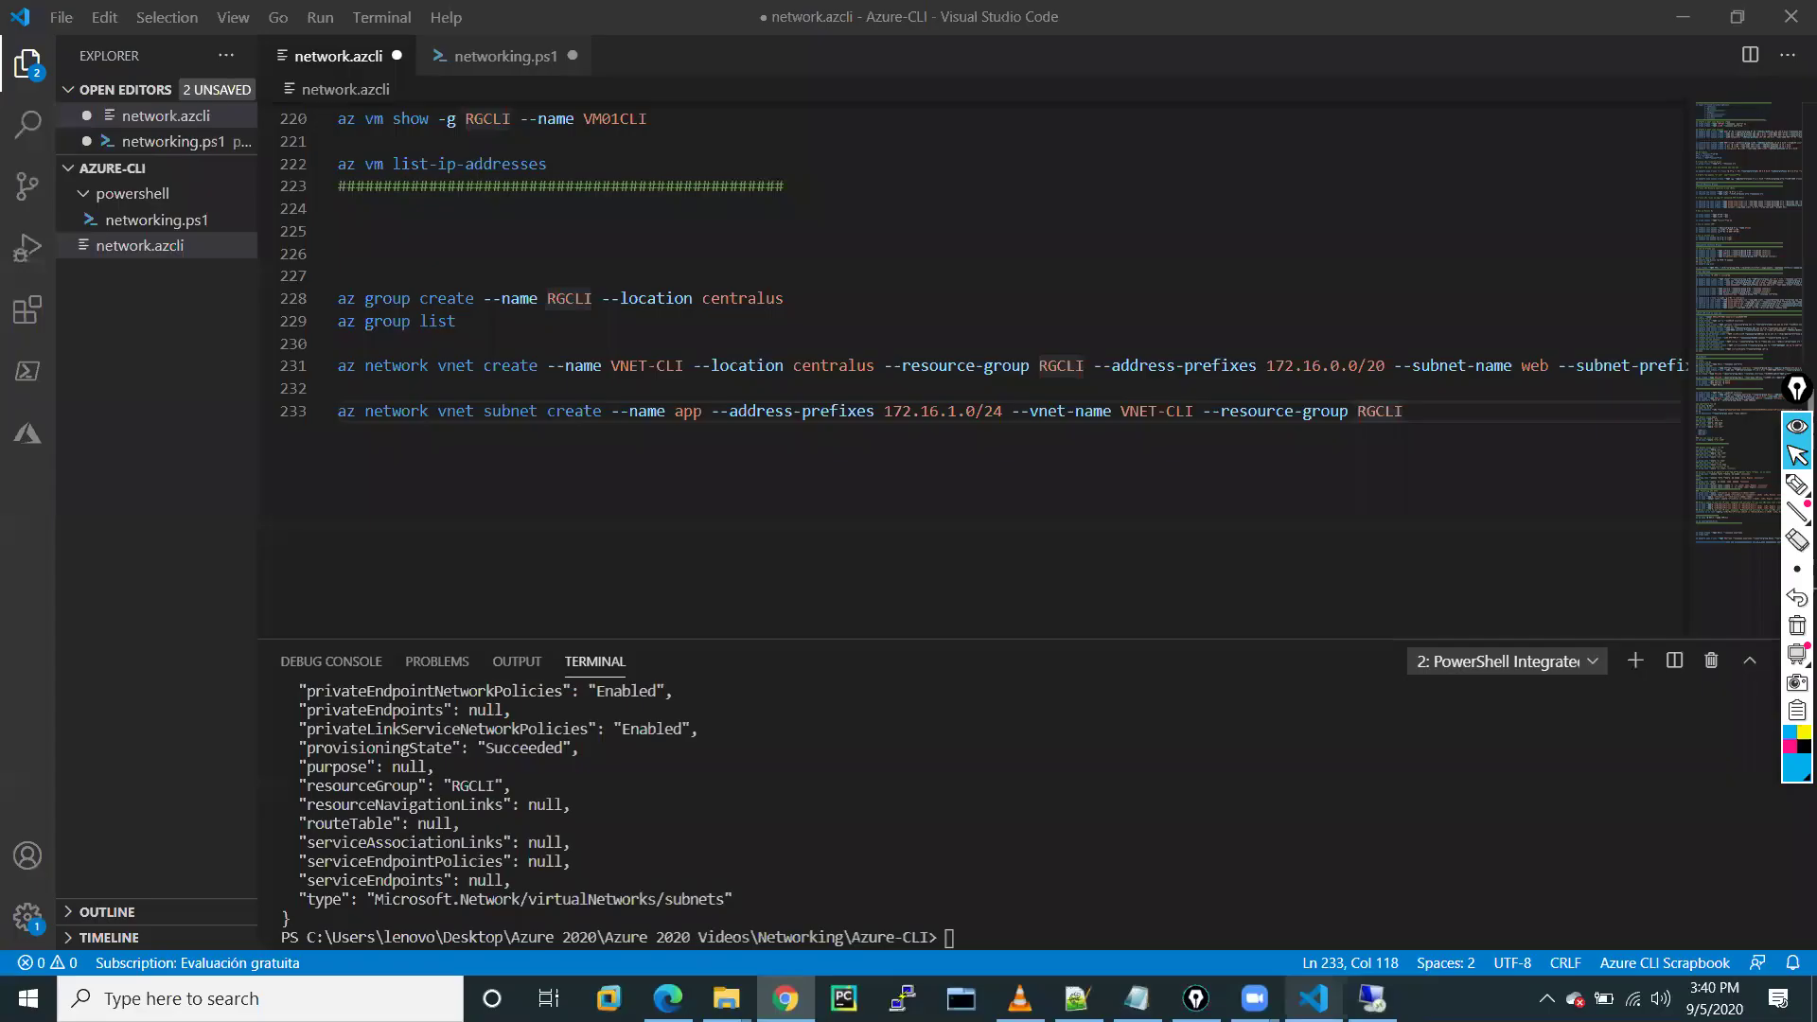
drag(1433, 413, 365, 413)
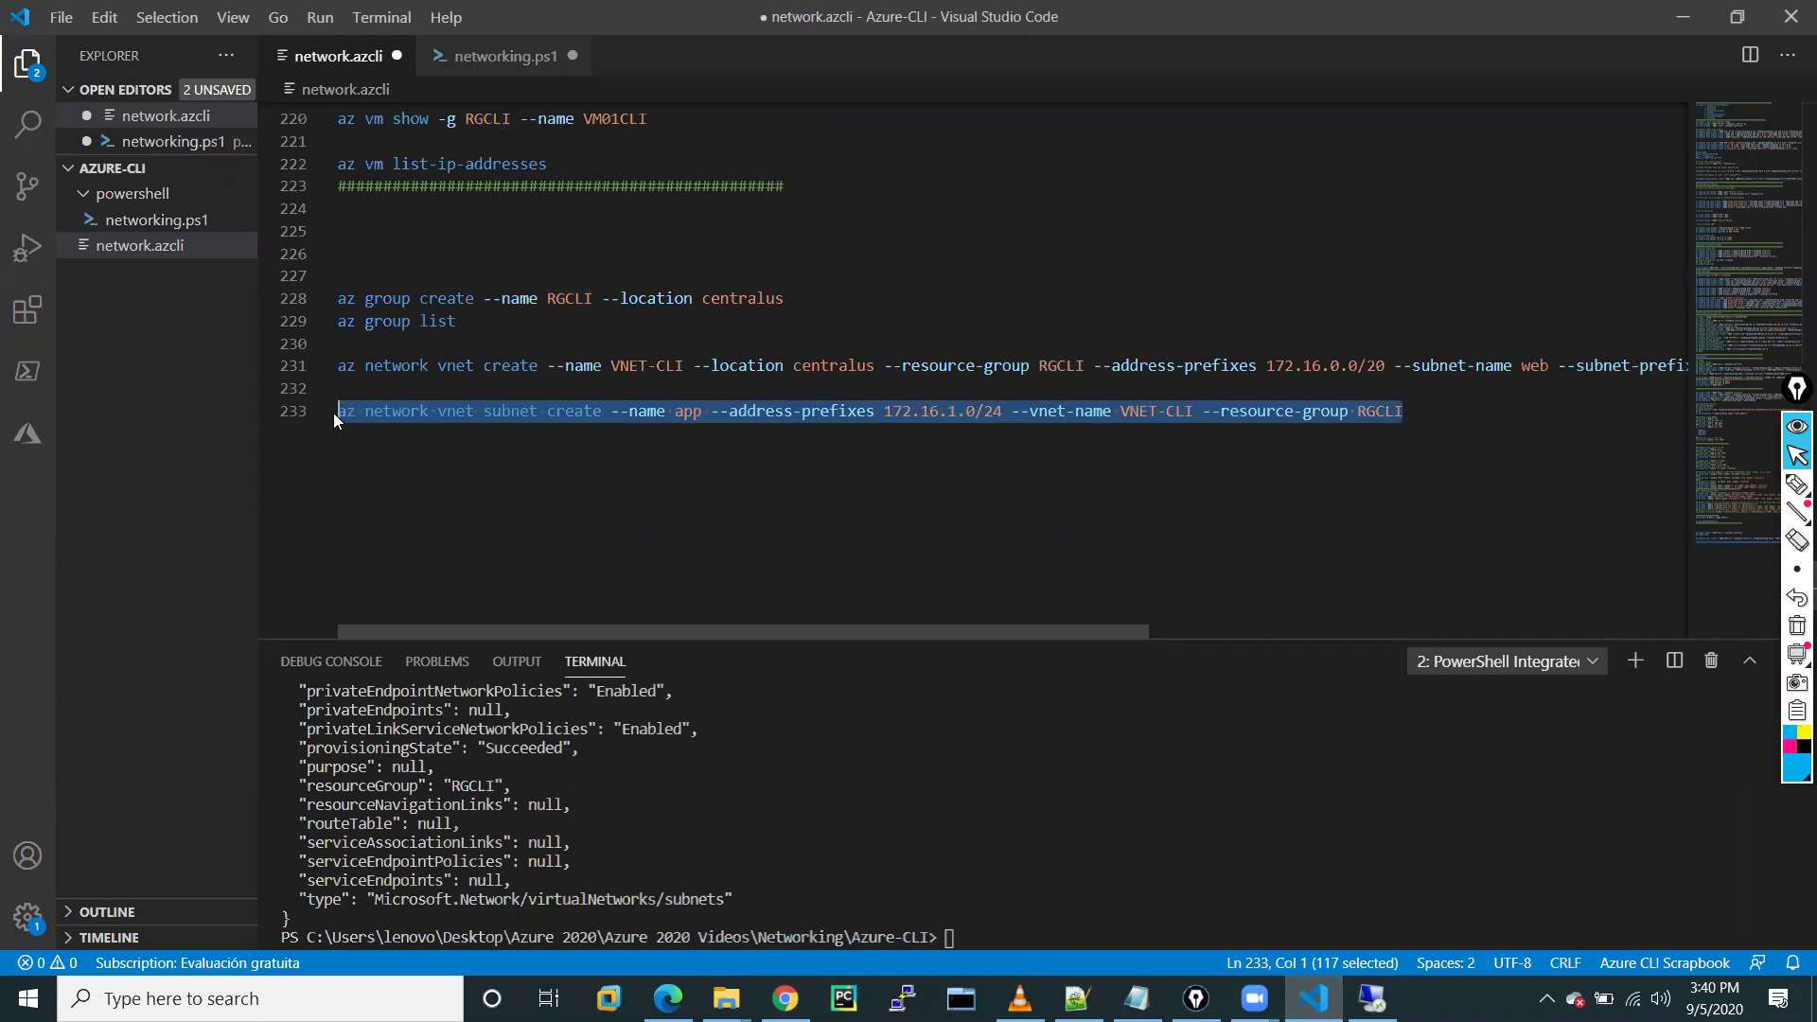
click(1438, 428)
key(Return)
key(Return)
key(ctrl+v)
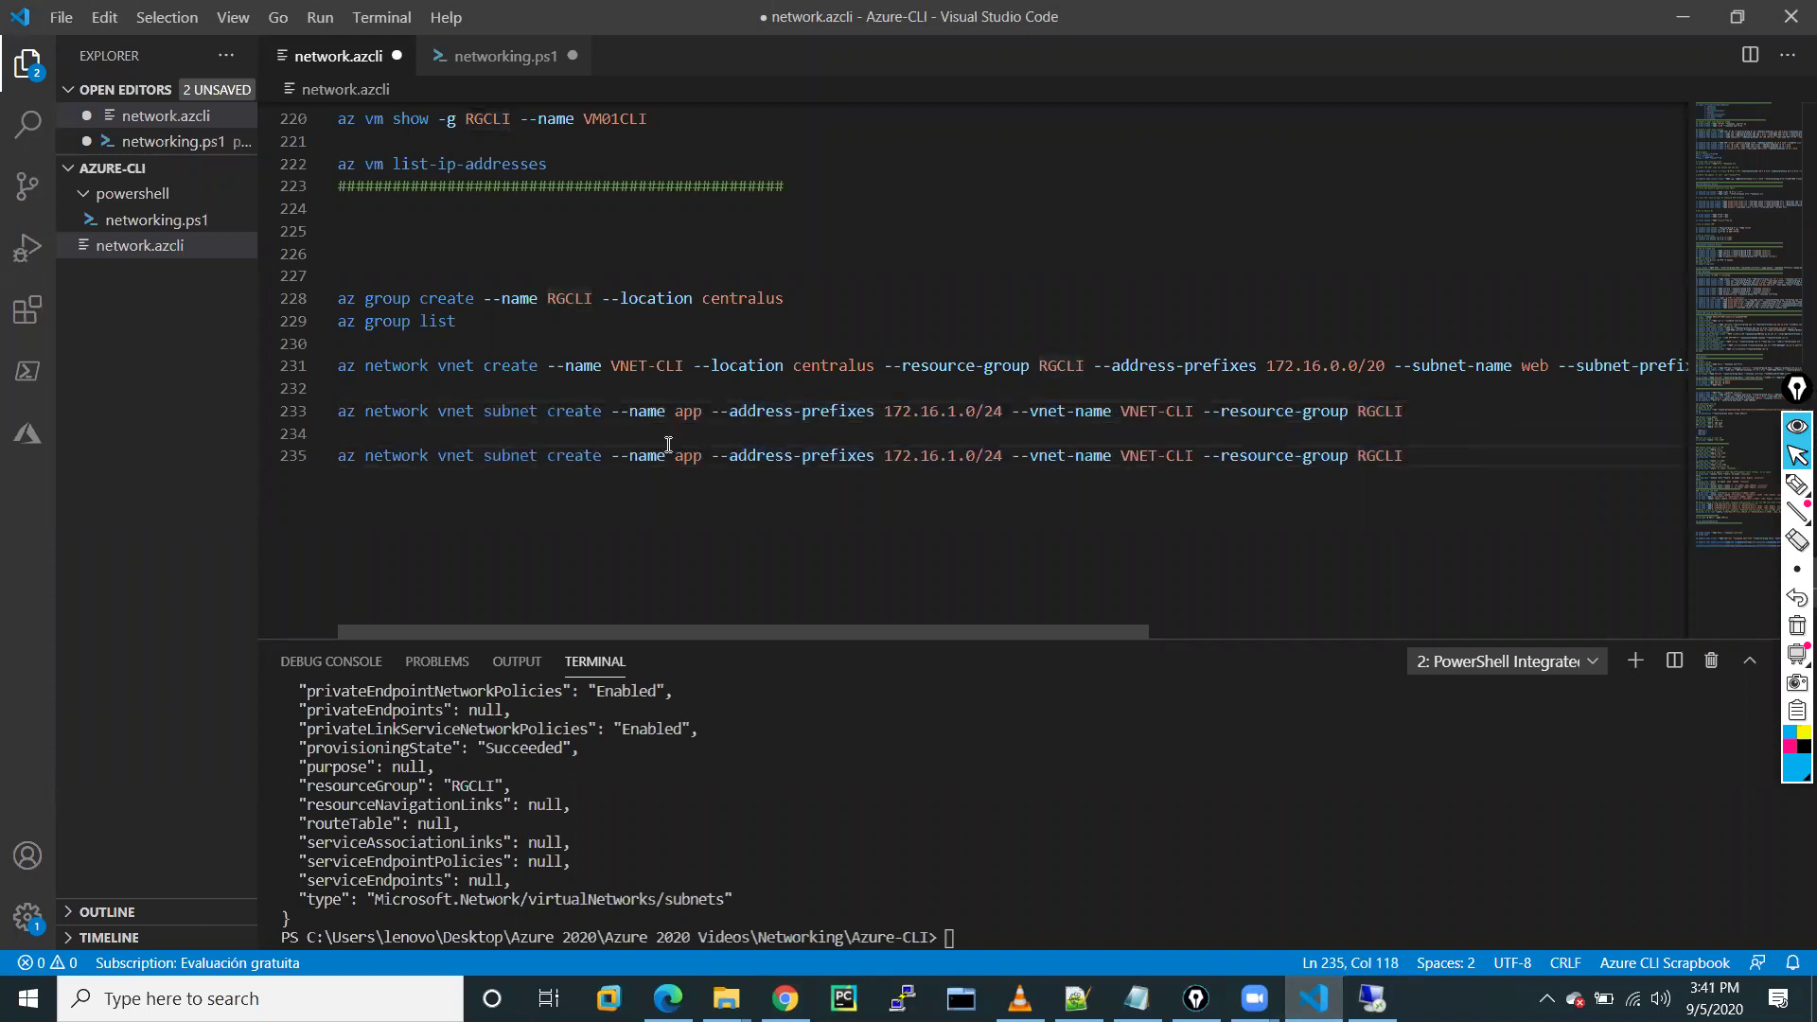
Change line 235's subnet name to db and its prefix to 172.16.2.0/24
click(699, 458)
key(Right)
double_click(698, 458)
key(BackSpace)
text(db)
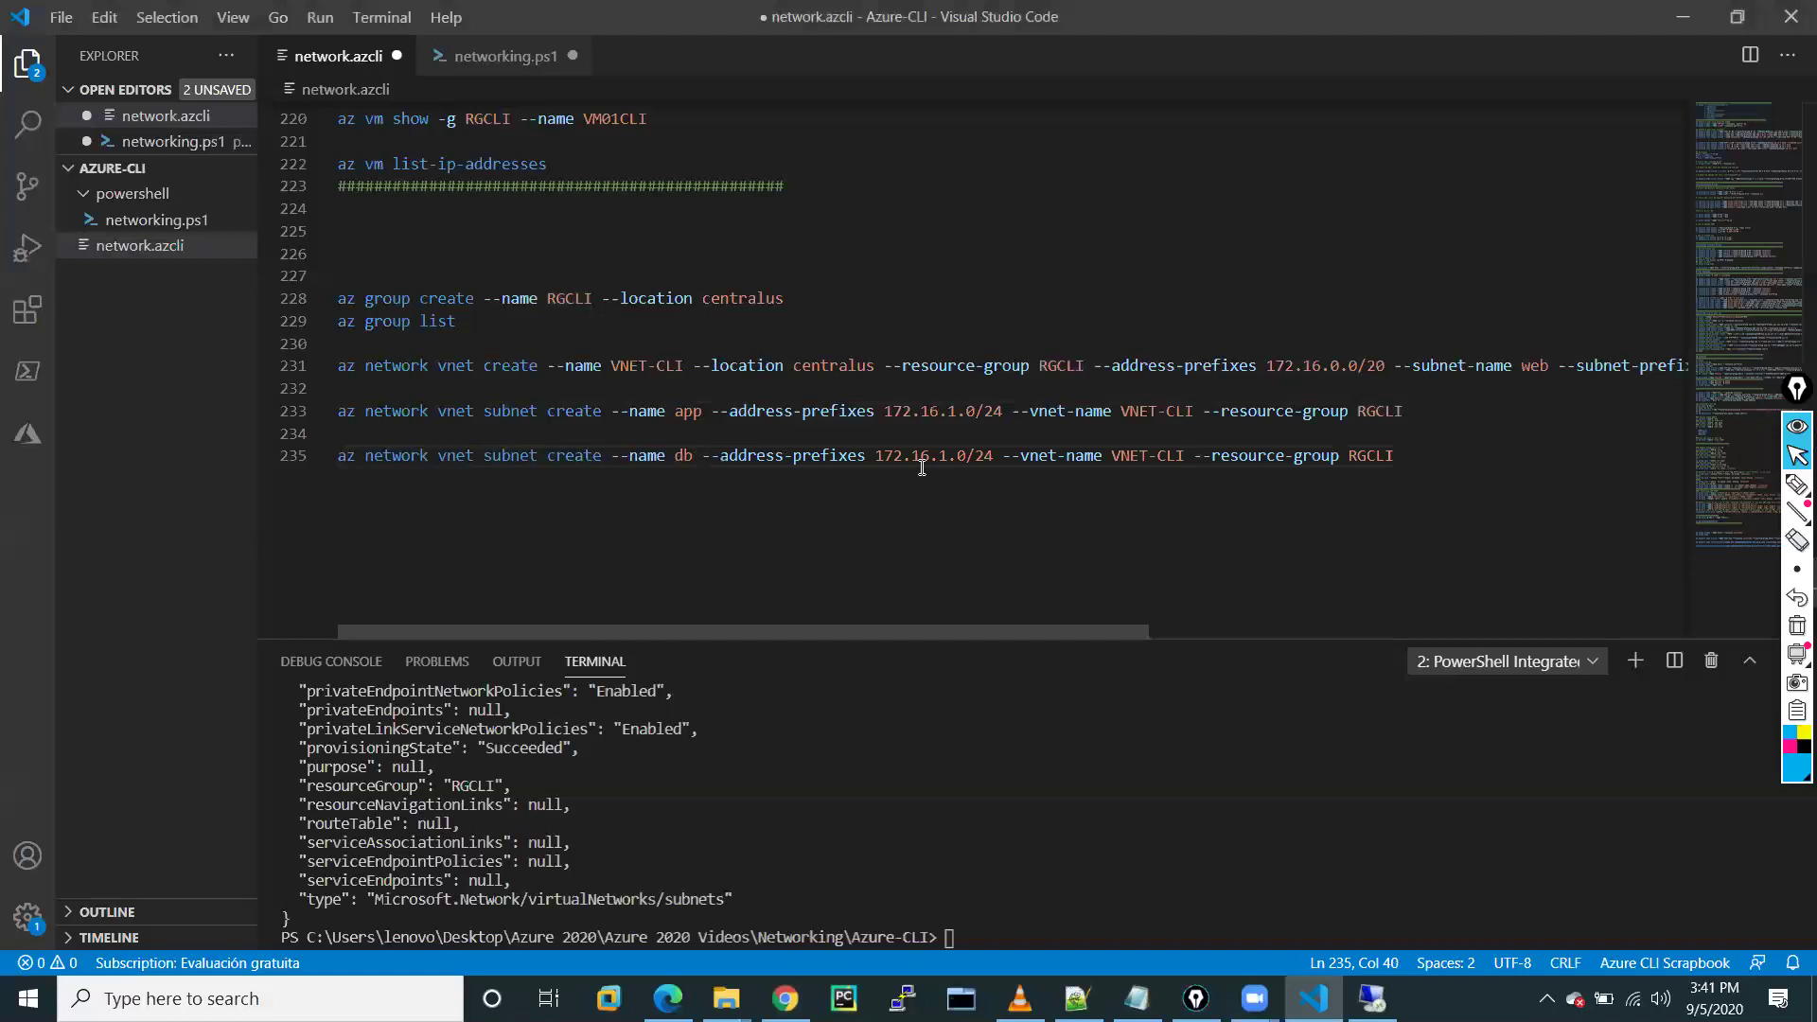
click(943, 462)
key(BackSpace)
text(2)
Run the db subnet create command from line 235 in the terminal
drag(1423, 453, 362, 458)
right_click(399, 454)
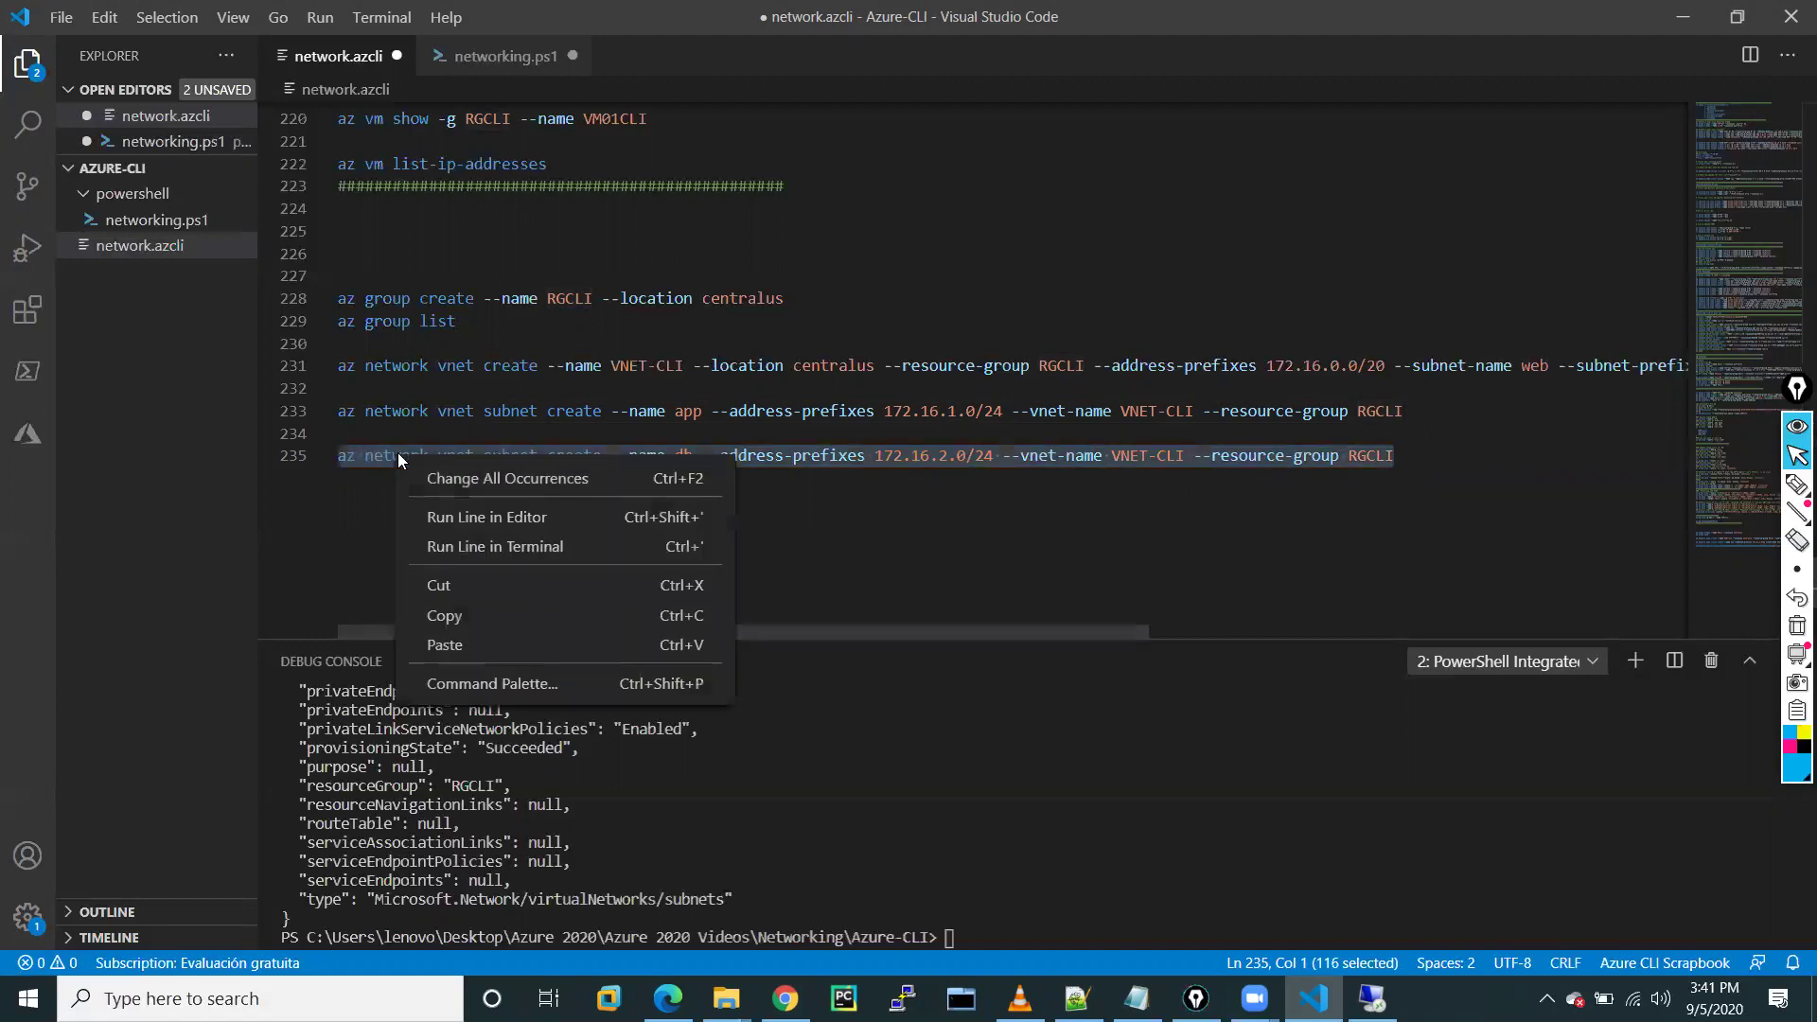
click(468, 549)
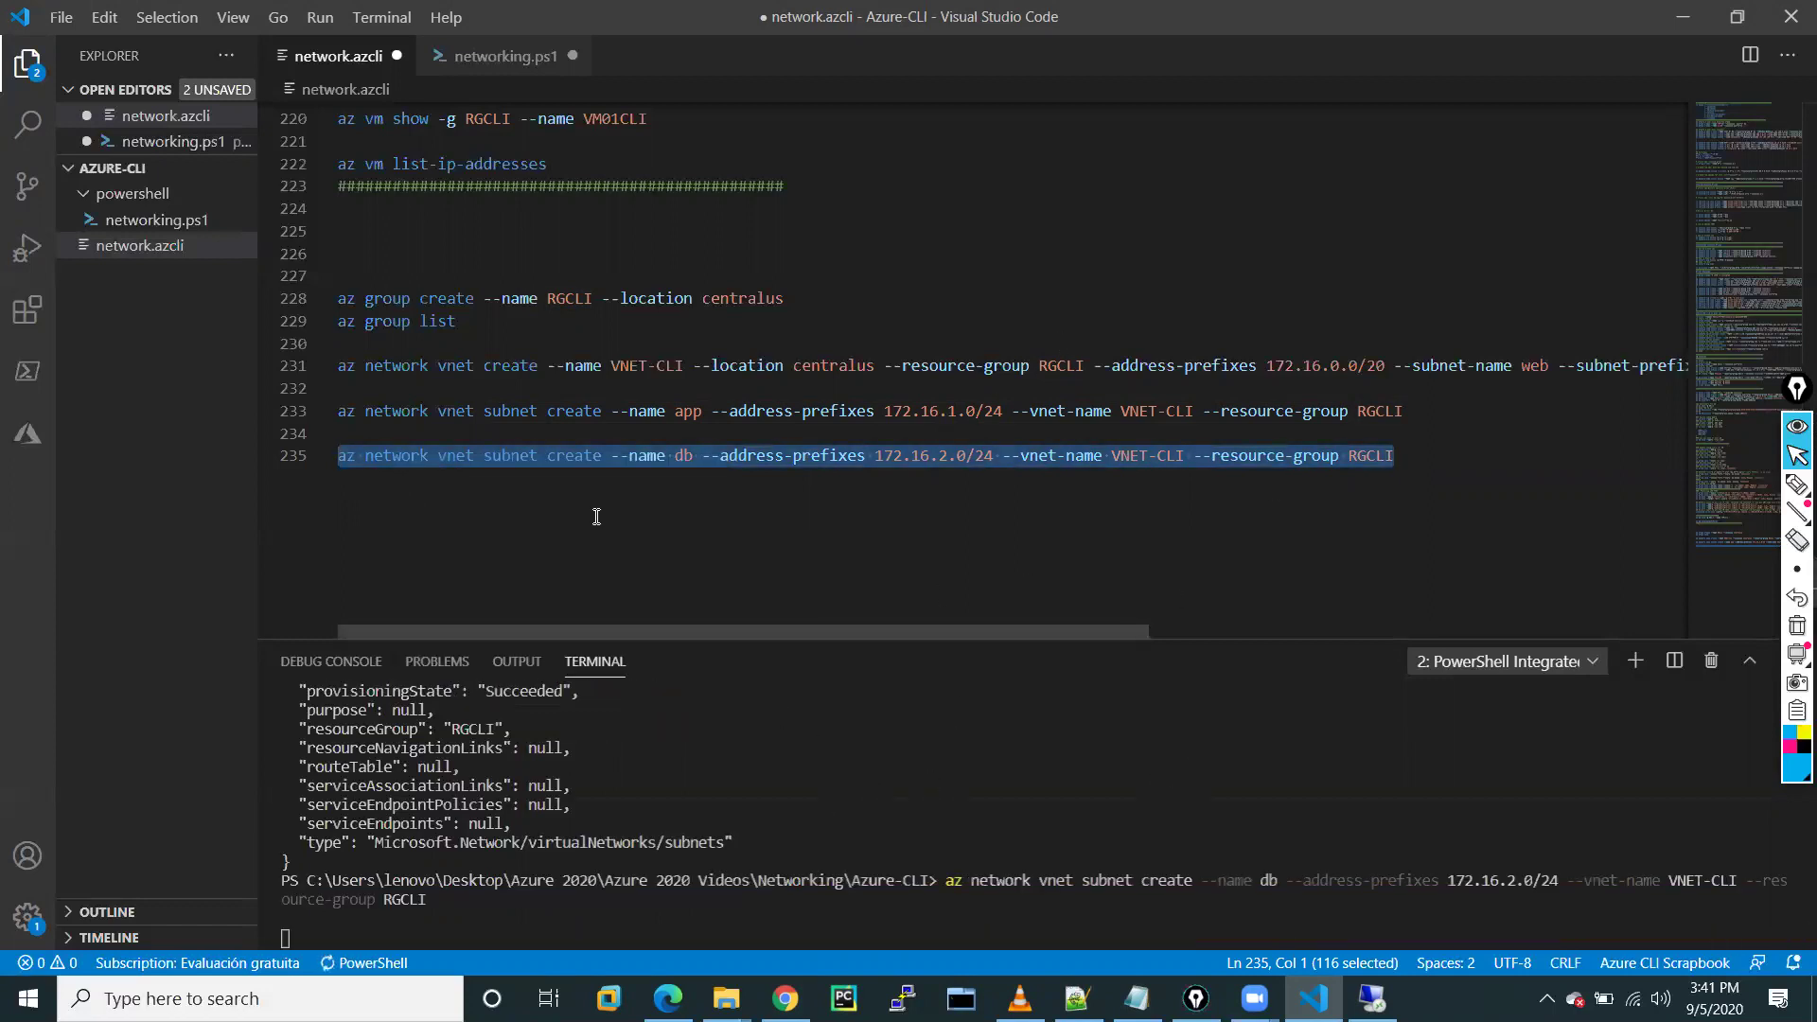
click(711, 599)
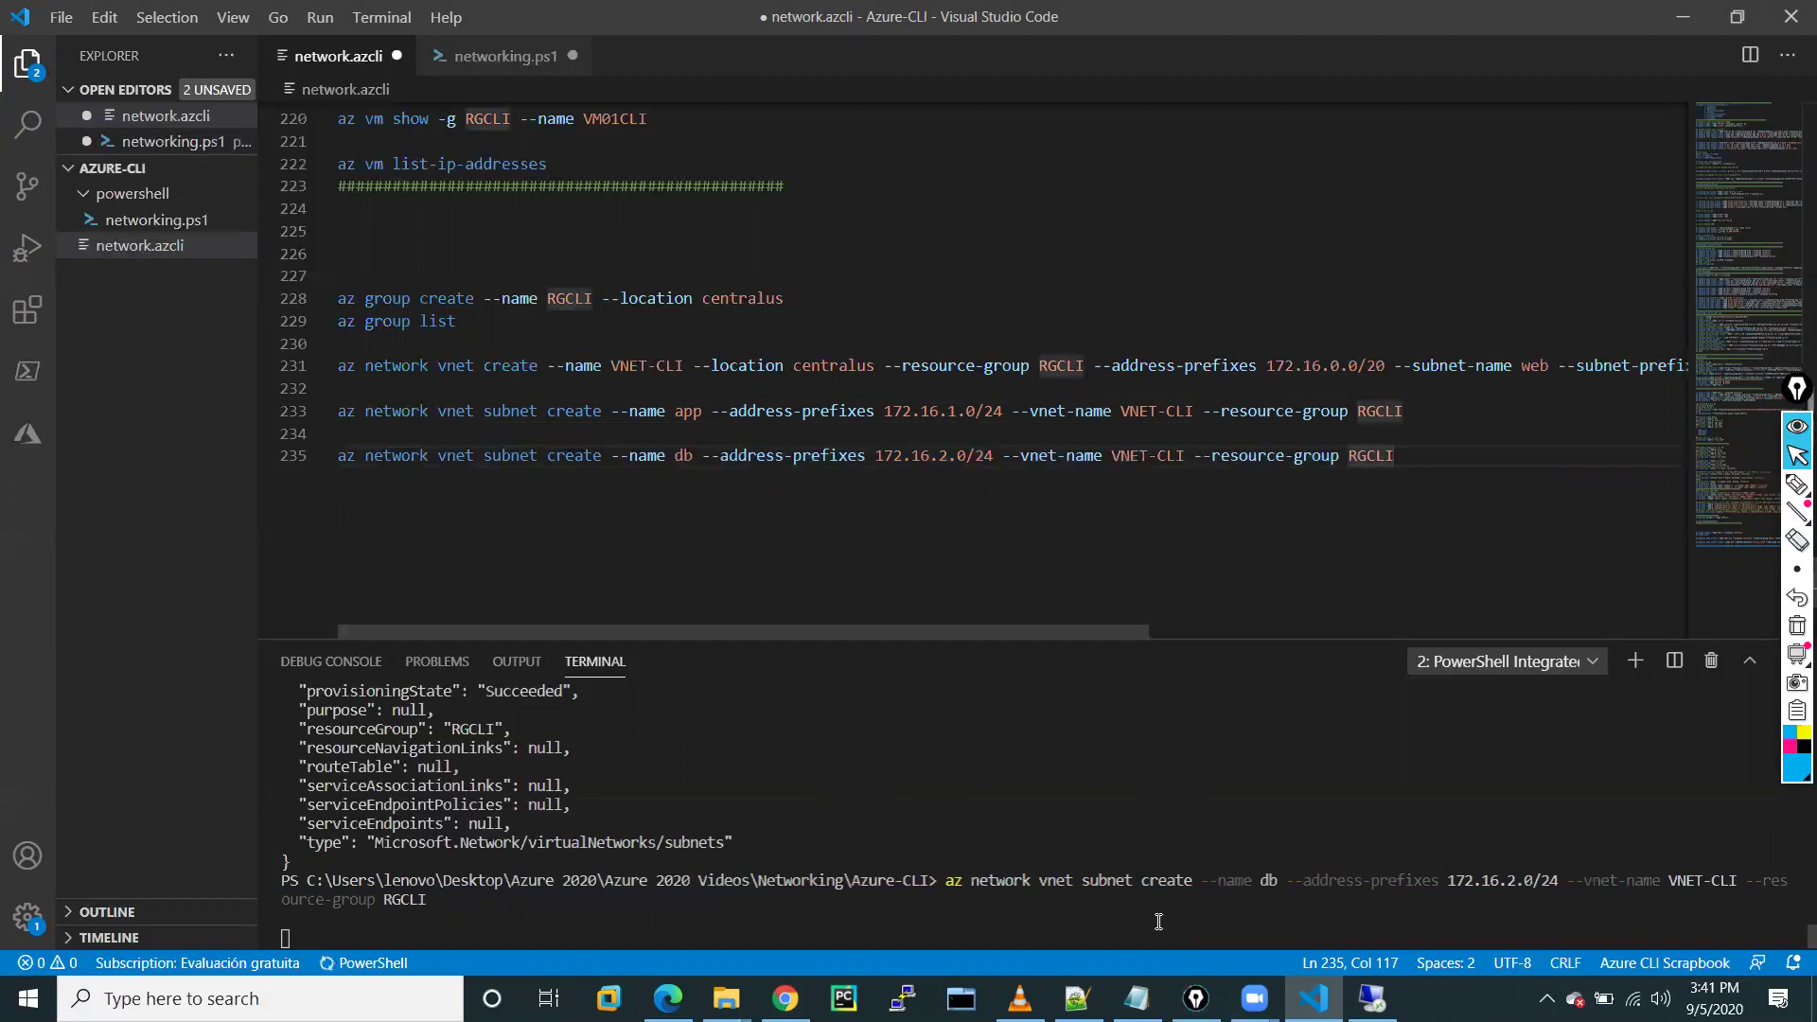
click(785, 999)
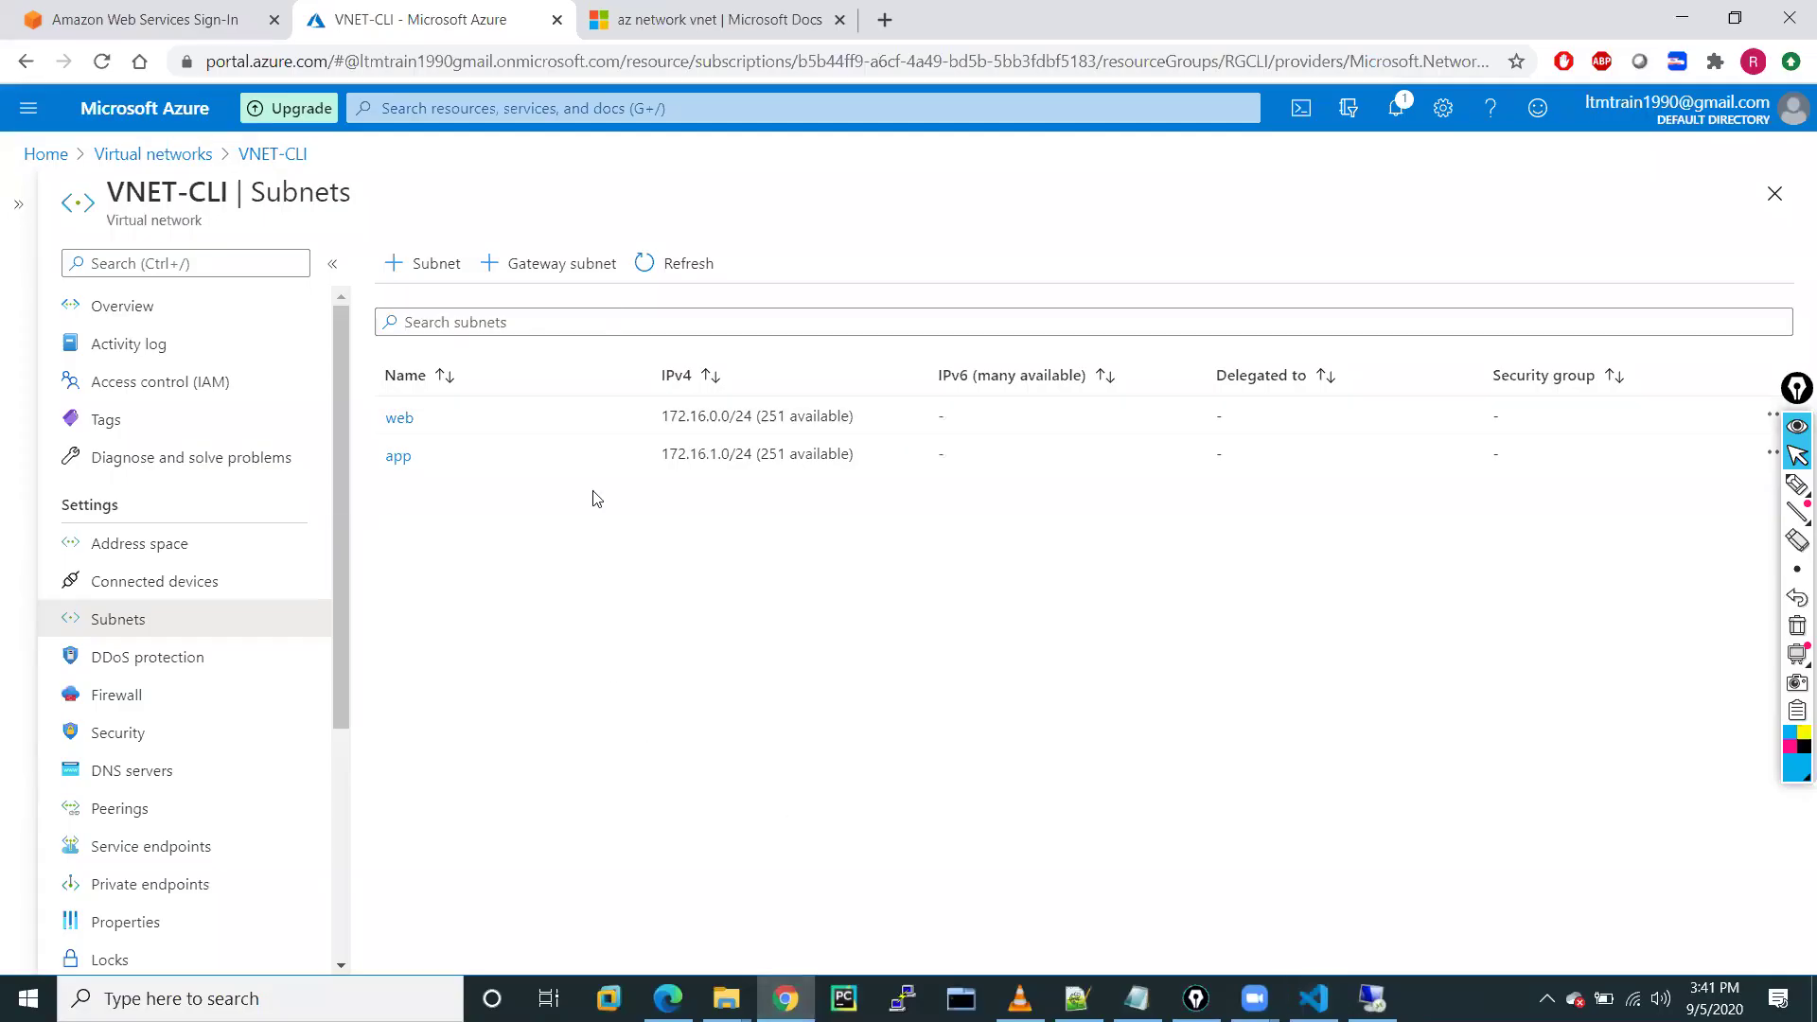
Refresh VNET-CLI's subnet list so db (172.16.2.0/24) appears
click(658, 260)
click(1372, 998)
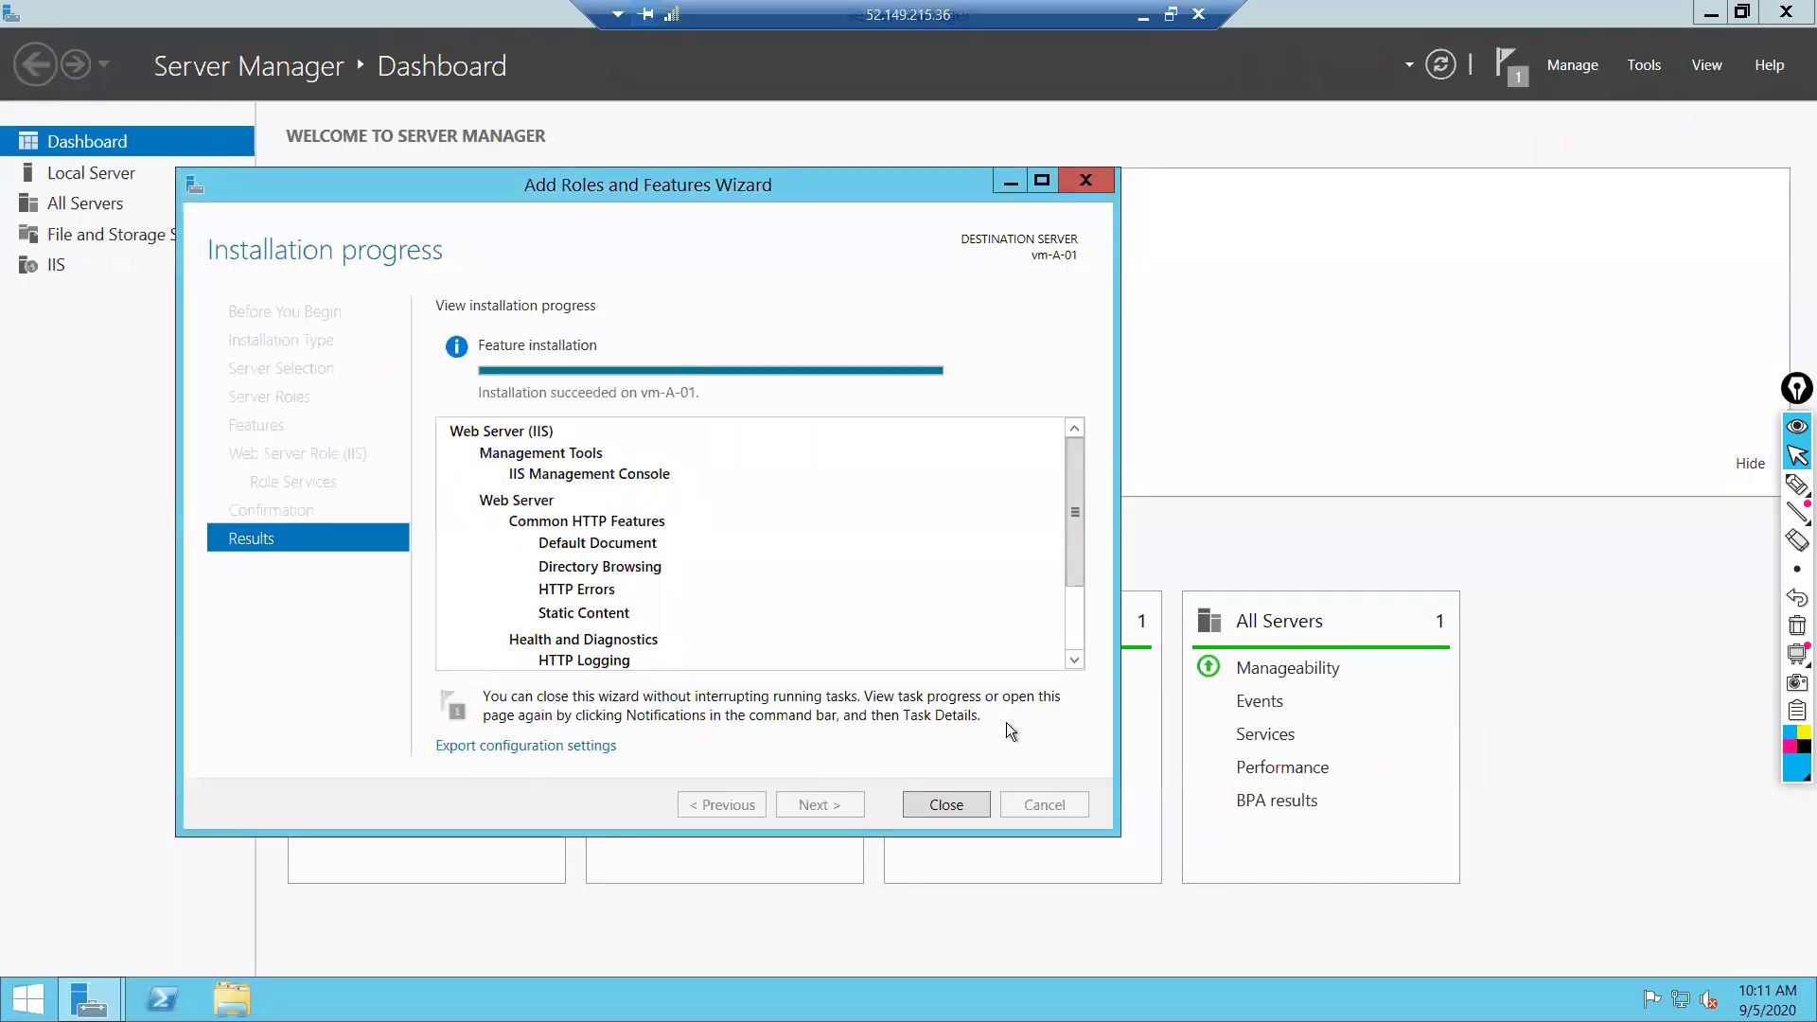
Close the IIS installation wizard and locate the iis-85 image in C:\inetpub\wwwroot
click(946, 805)
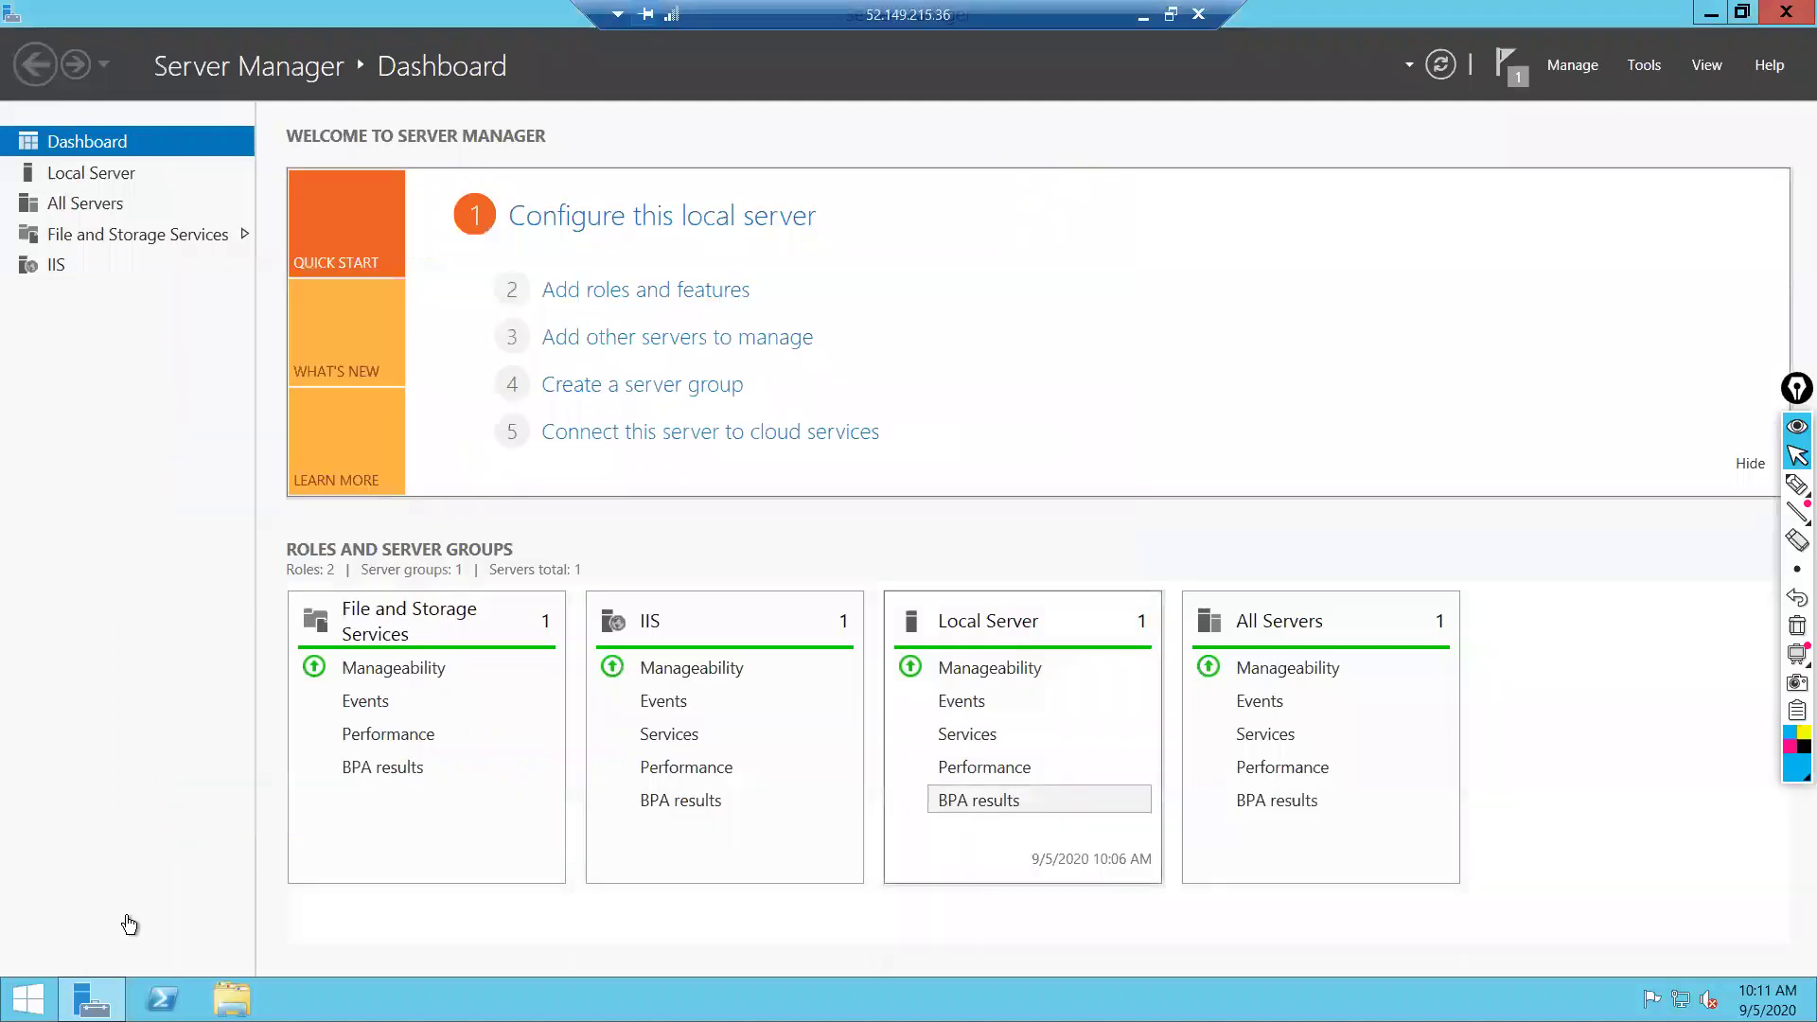
click(545, 290)
key(super+e)
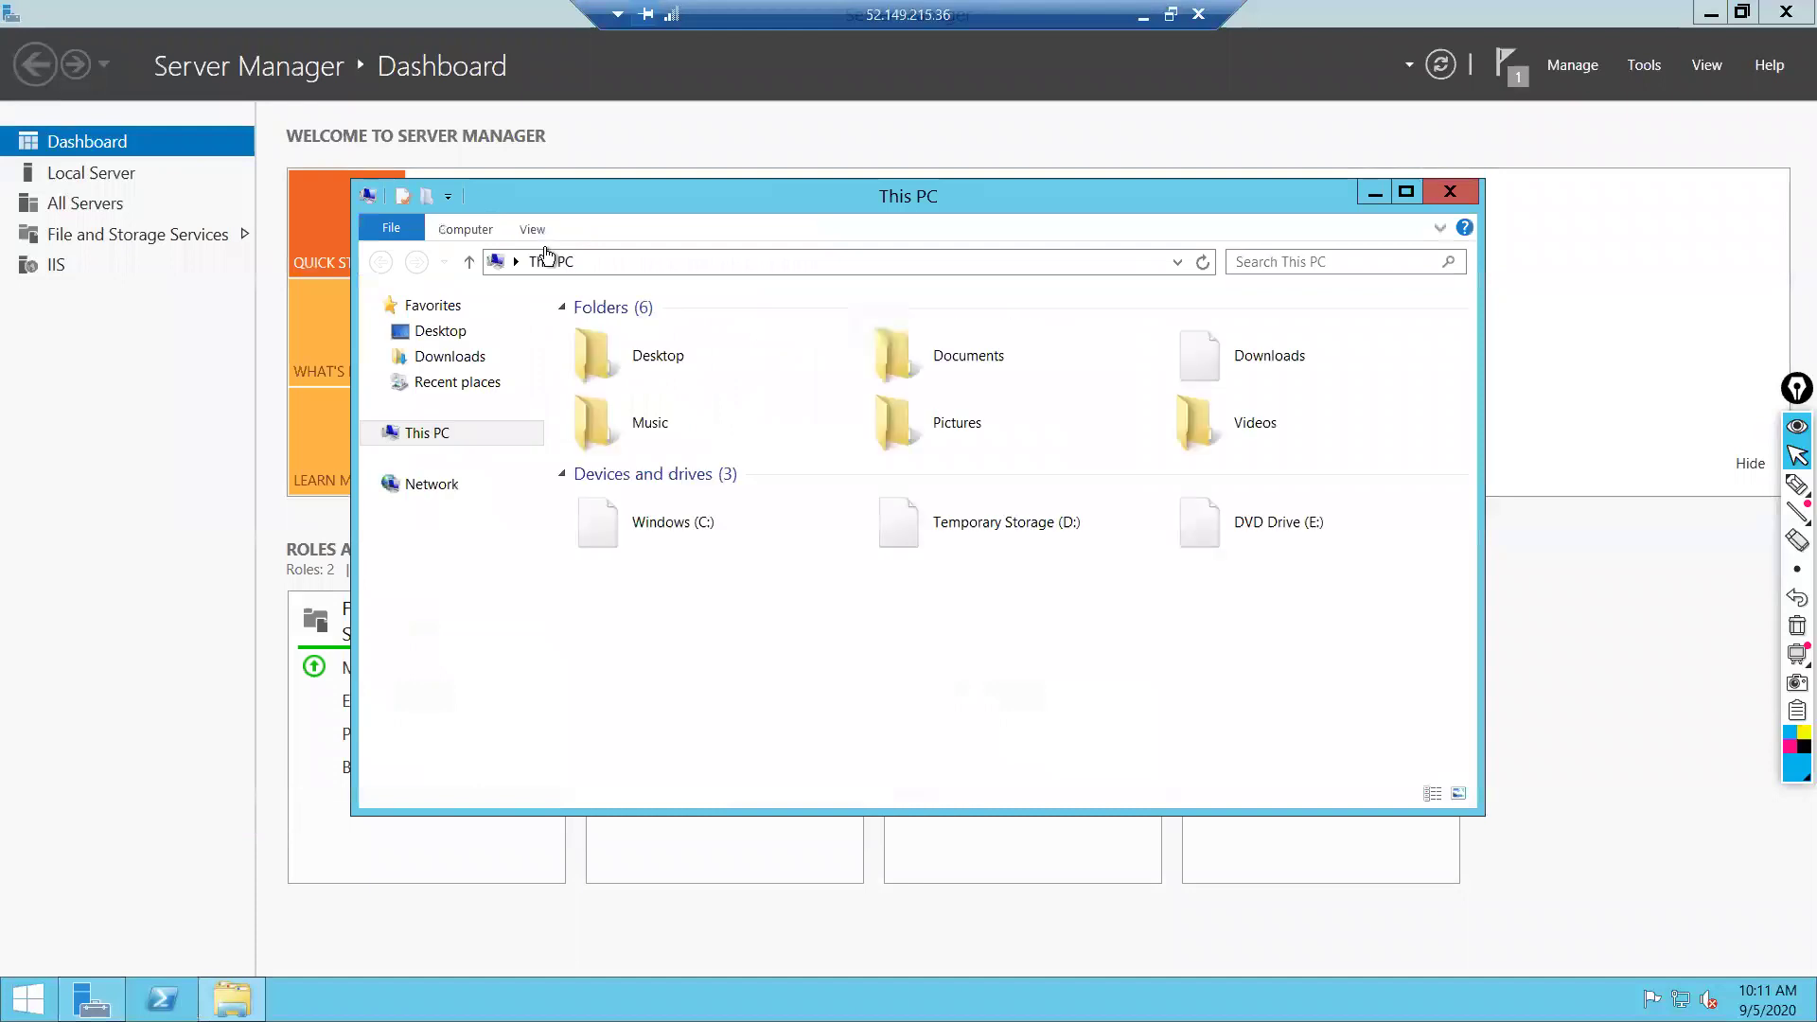
click(685, 530)
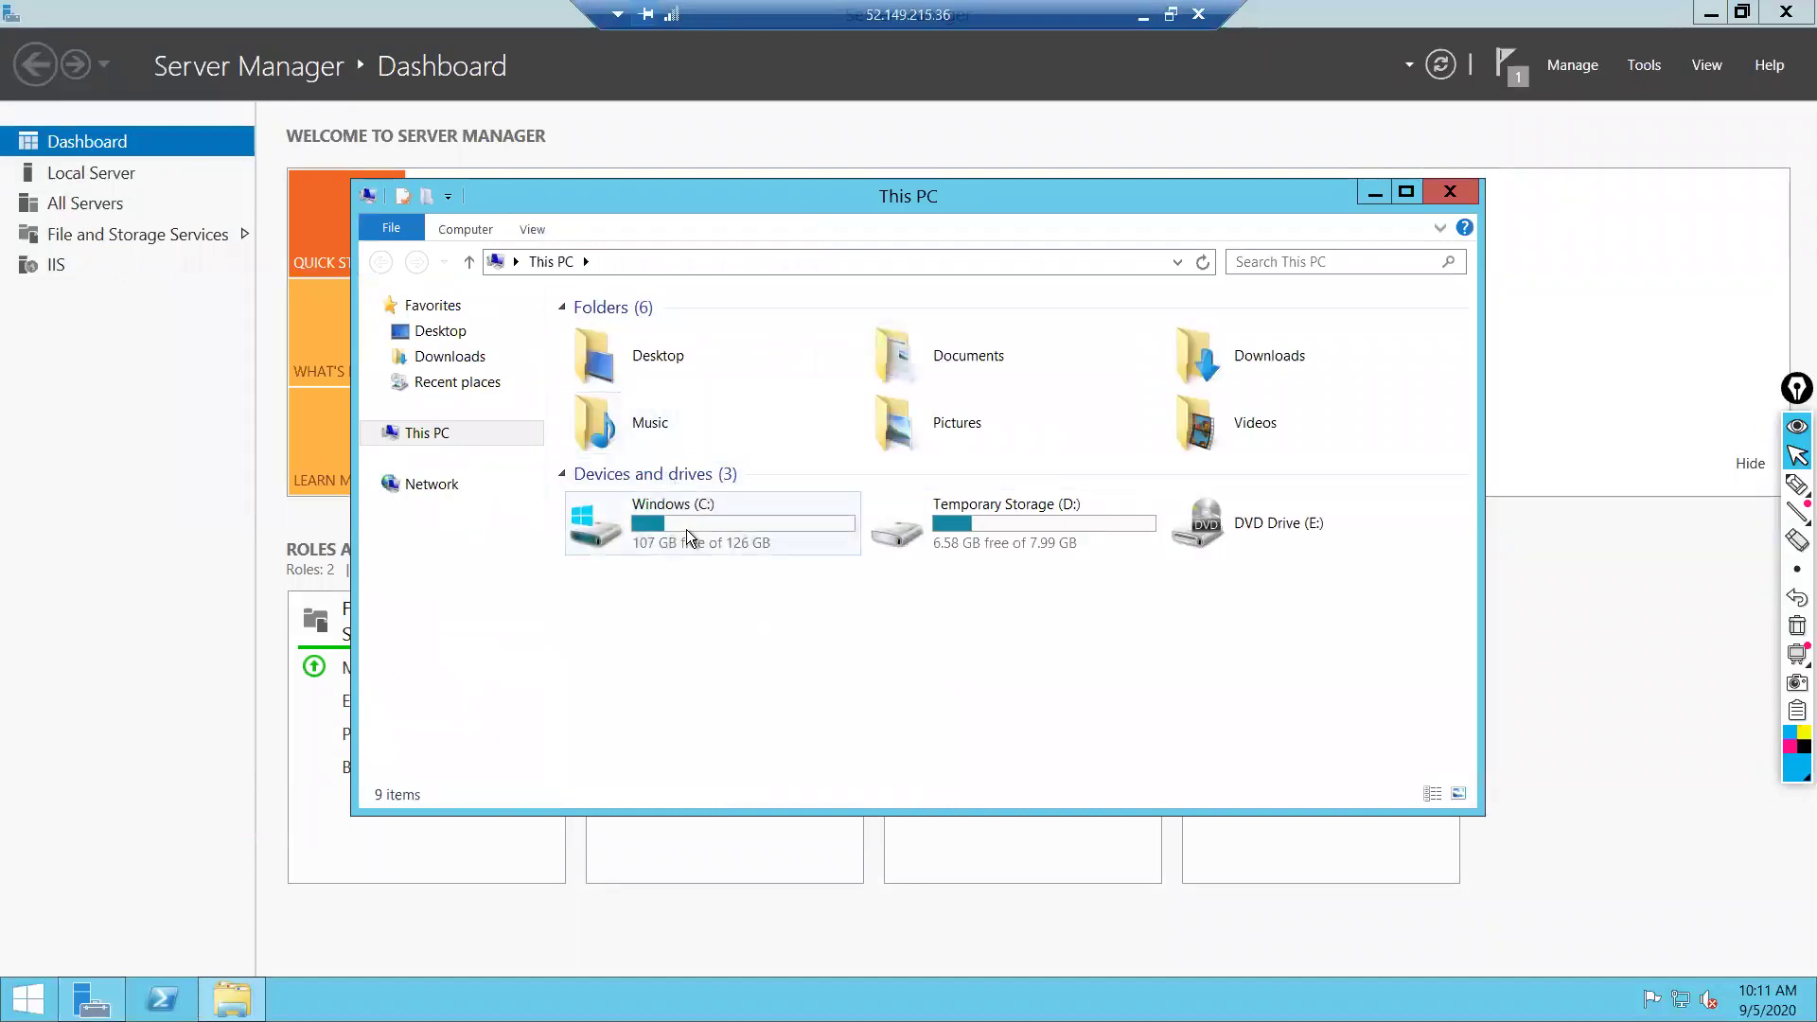
double_click(685, 530)
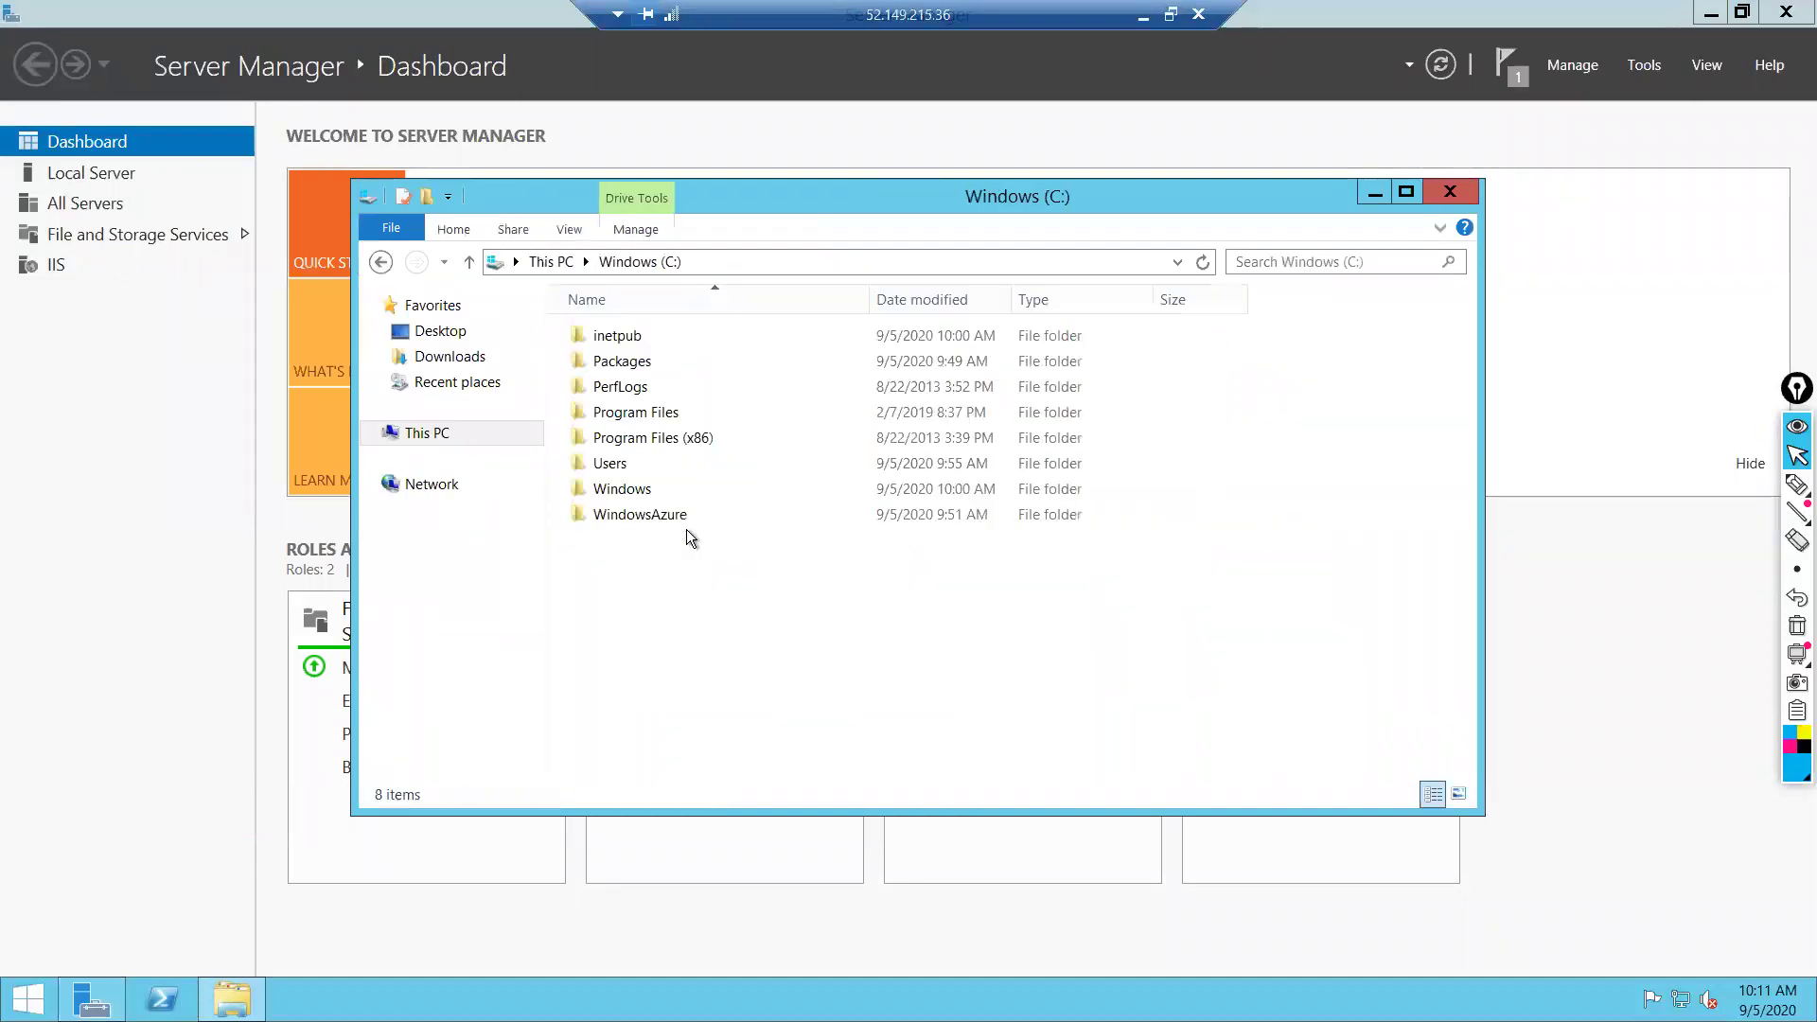
click(612, 337)
double_click(612, 337)
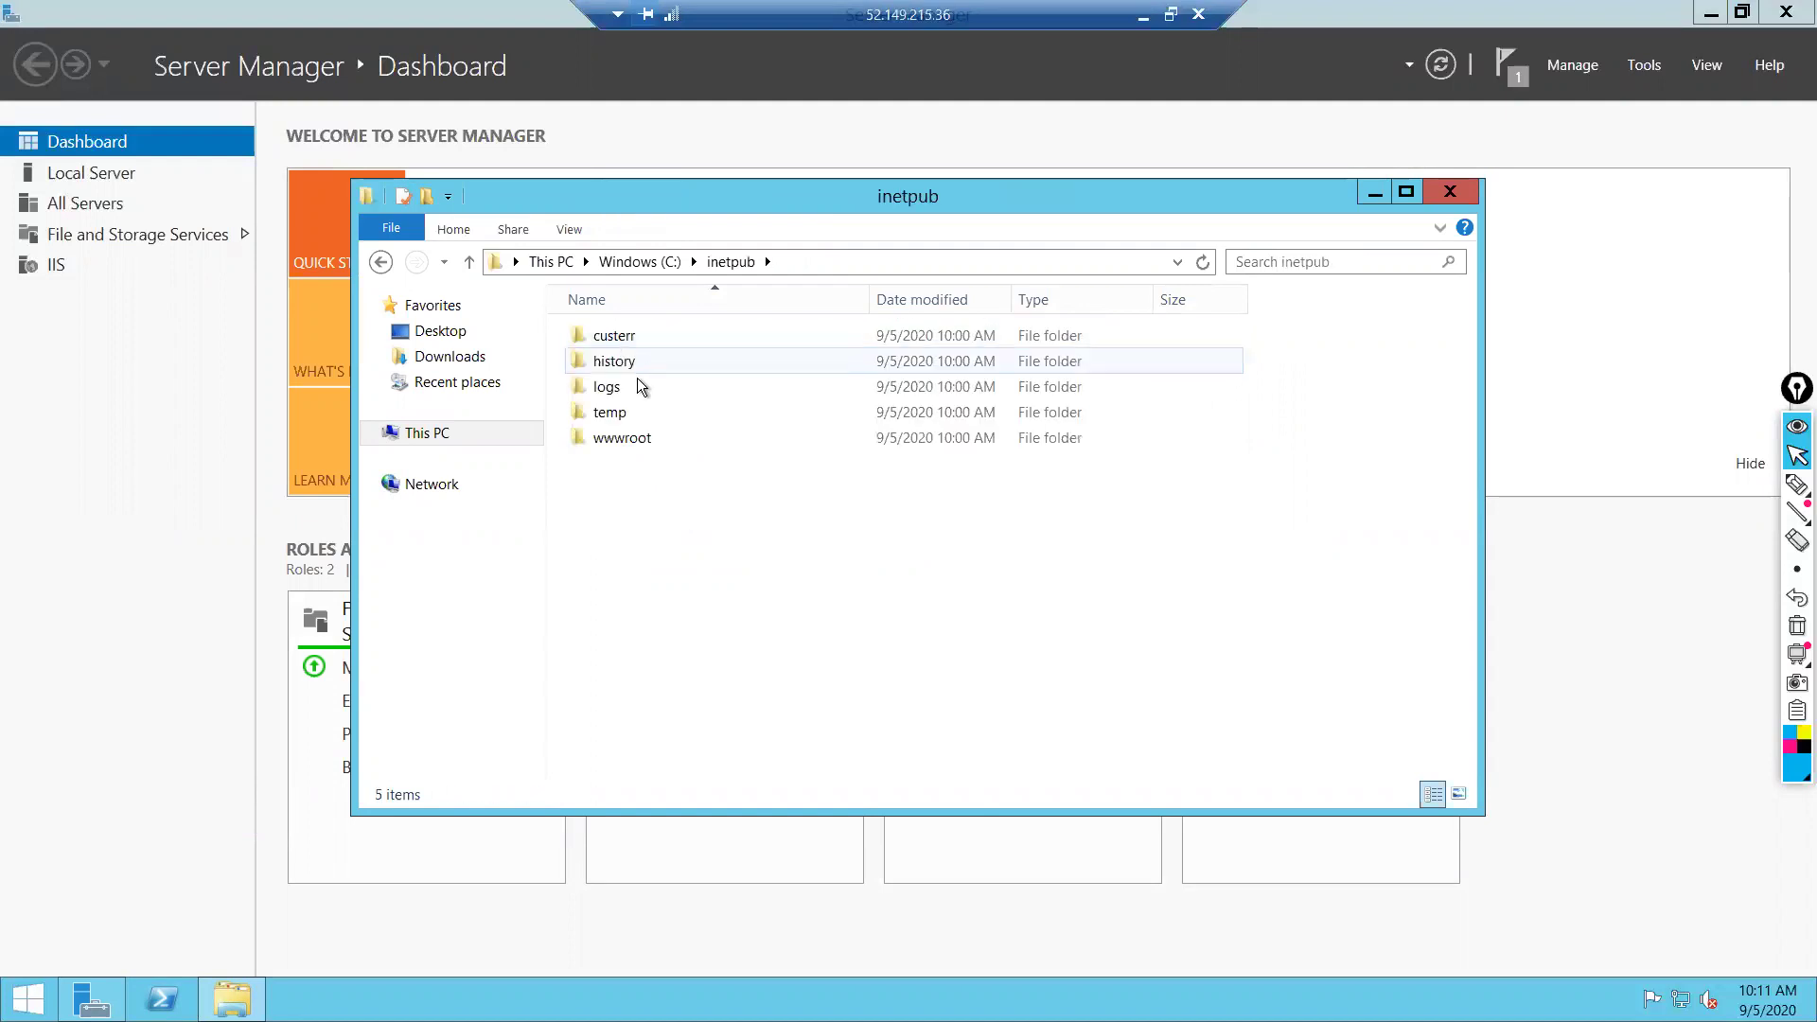
click(616, 435)
double_click(616, 436)
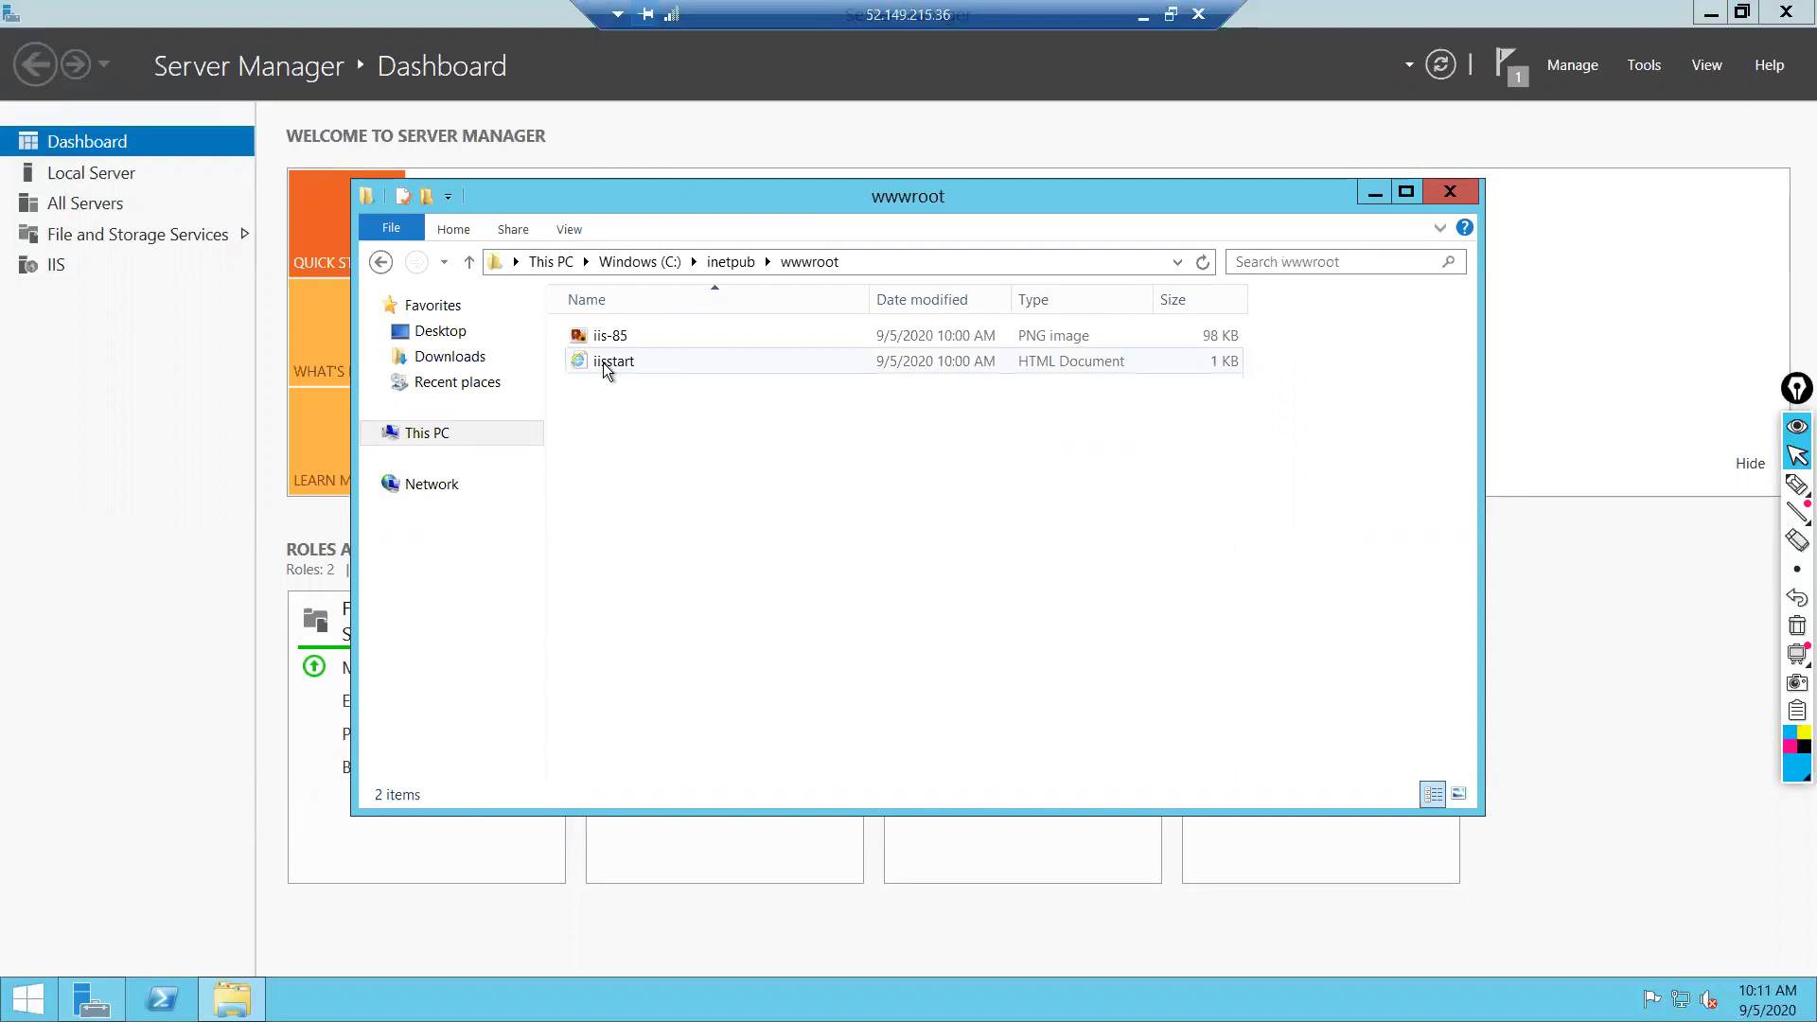
click(605, 337)
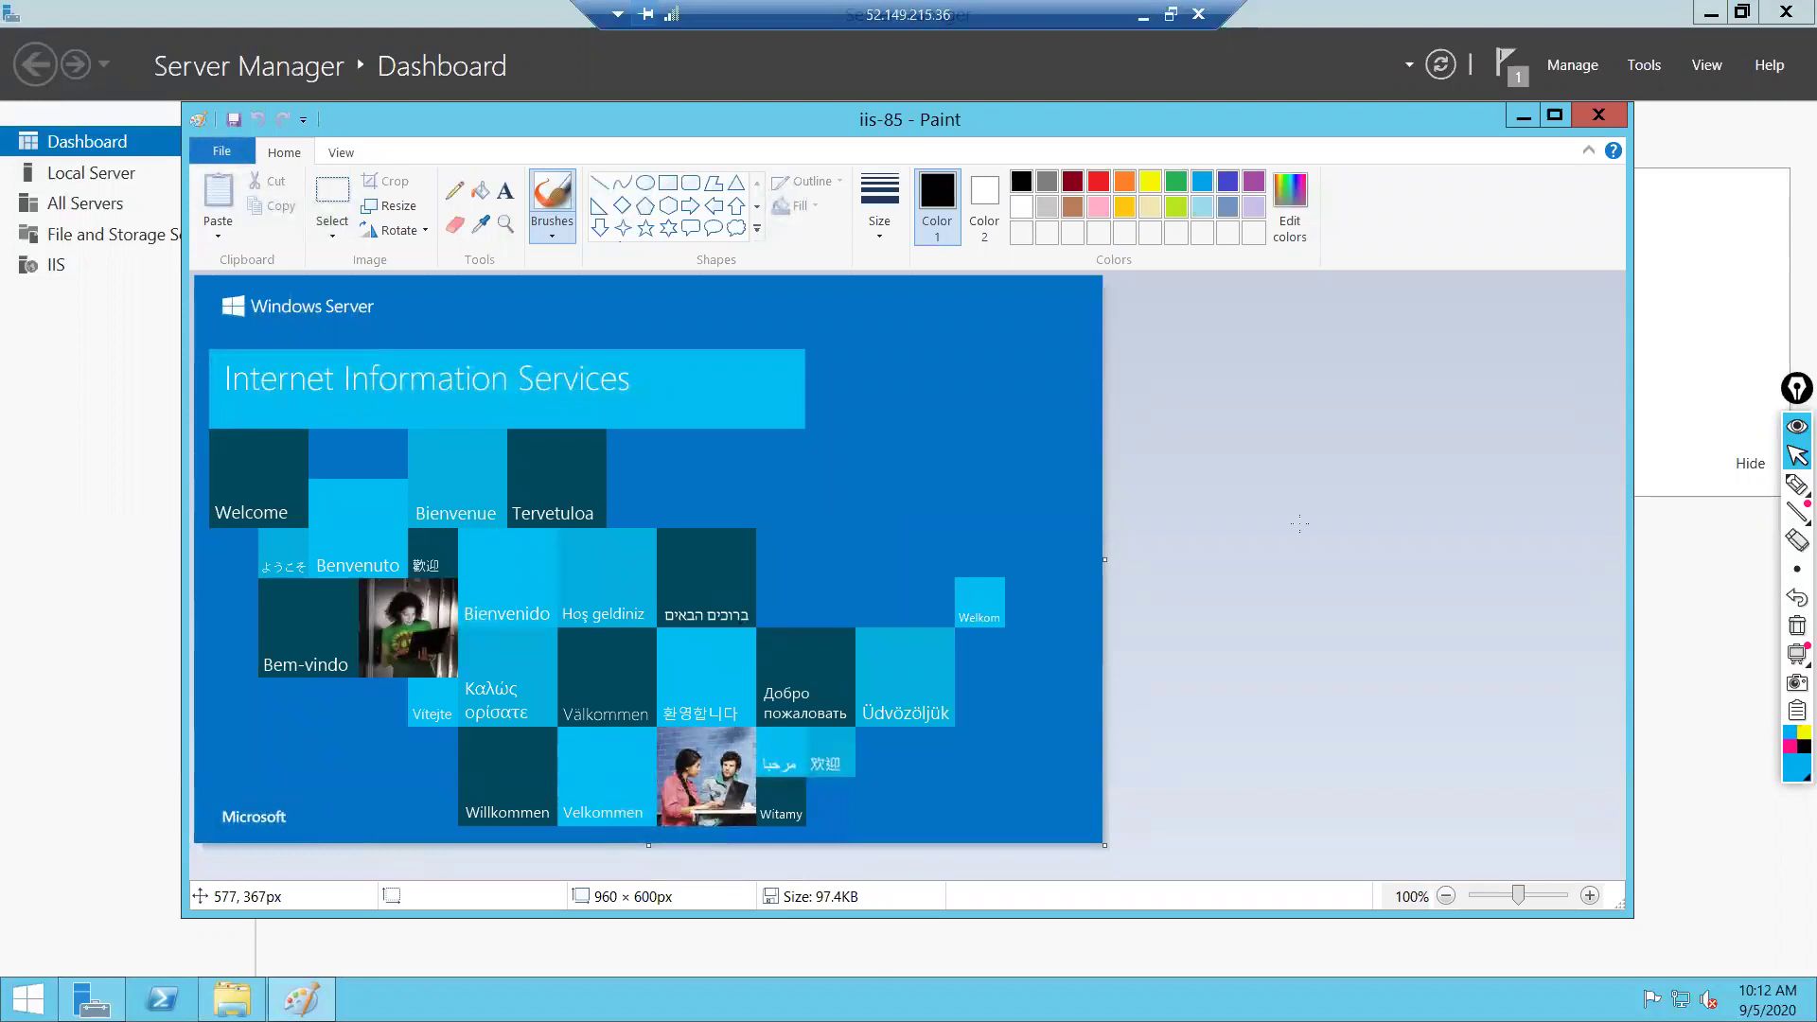
Handwrite a red 'web server VM-01' note on the IIS start image and save it
click(1097, 184)
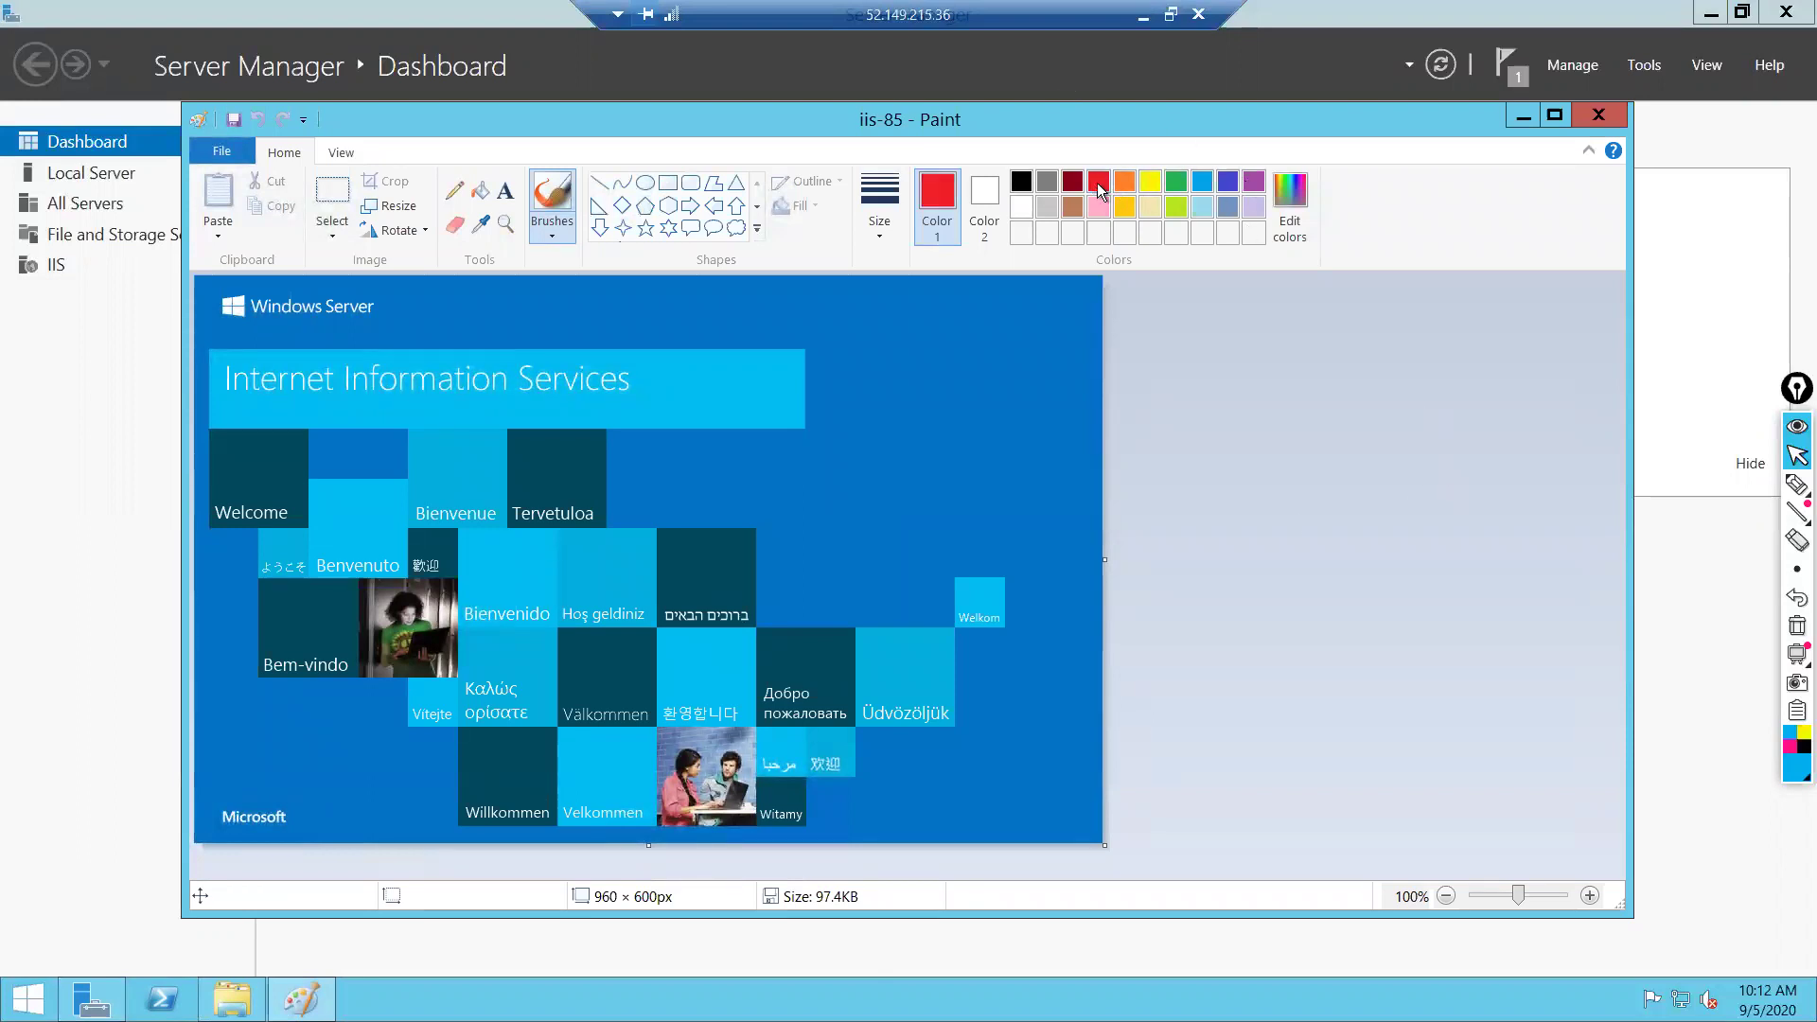
mouse_move(880, 354)
mouse_down()
mouse_move(883, 405)
mouse_move(926, 361)
mouse_move(911, 398)
mouse_move(952, 417)
mouse_up()
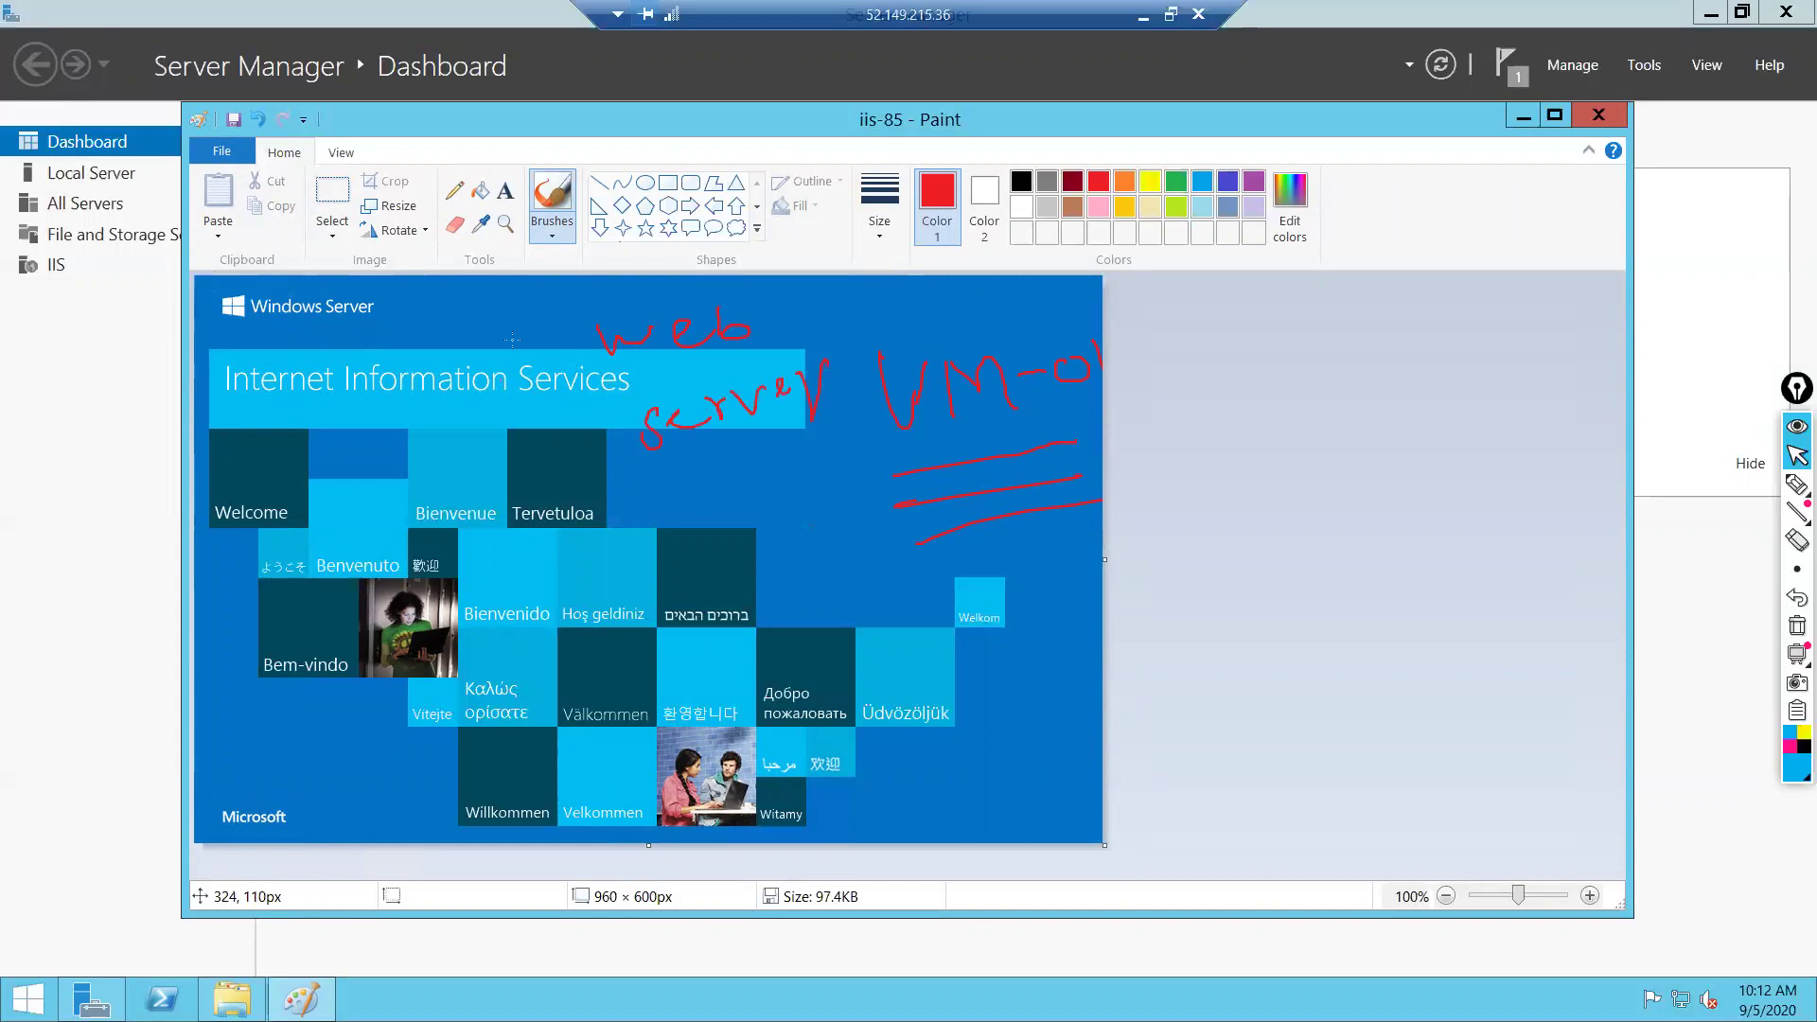
click(225, 153)
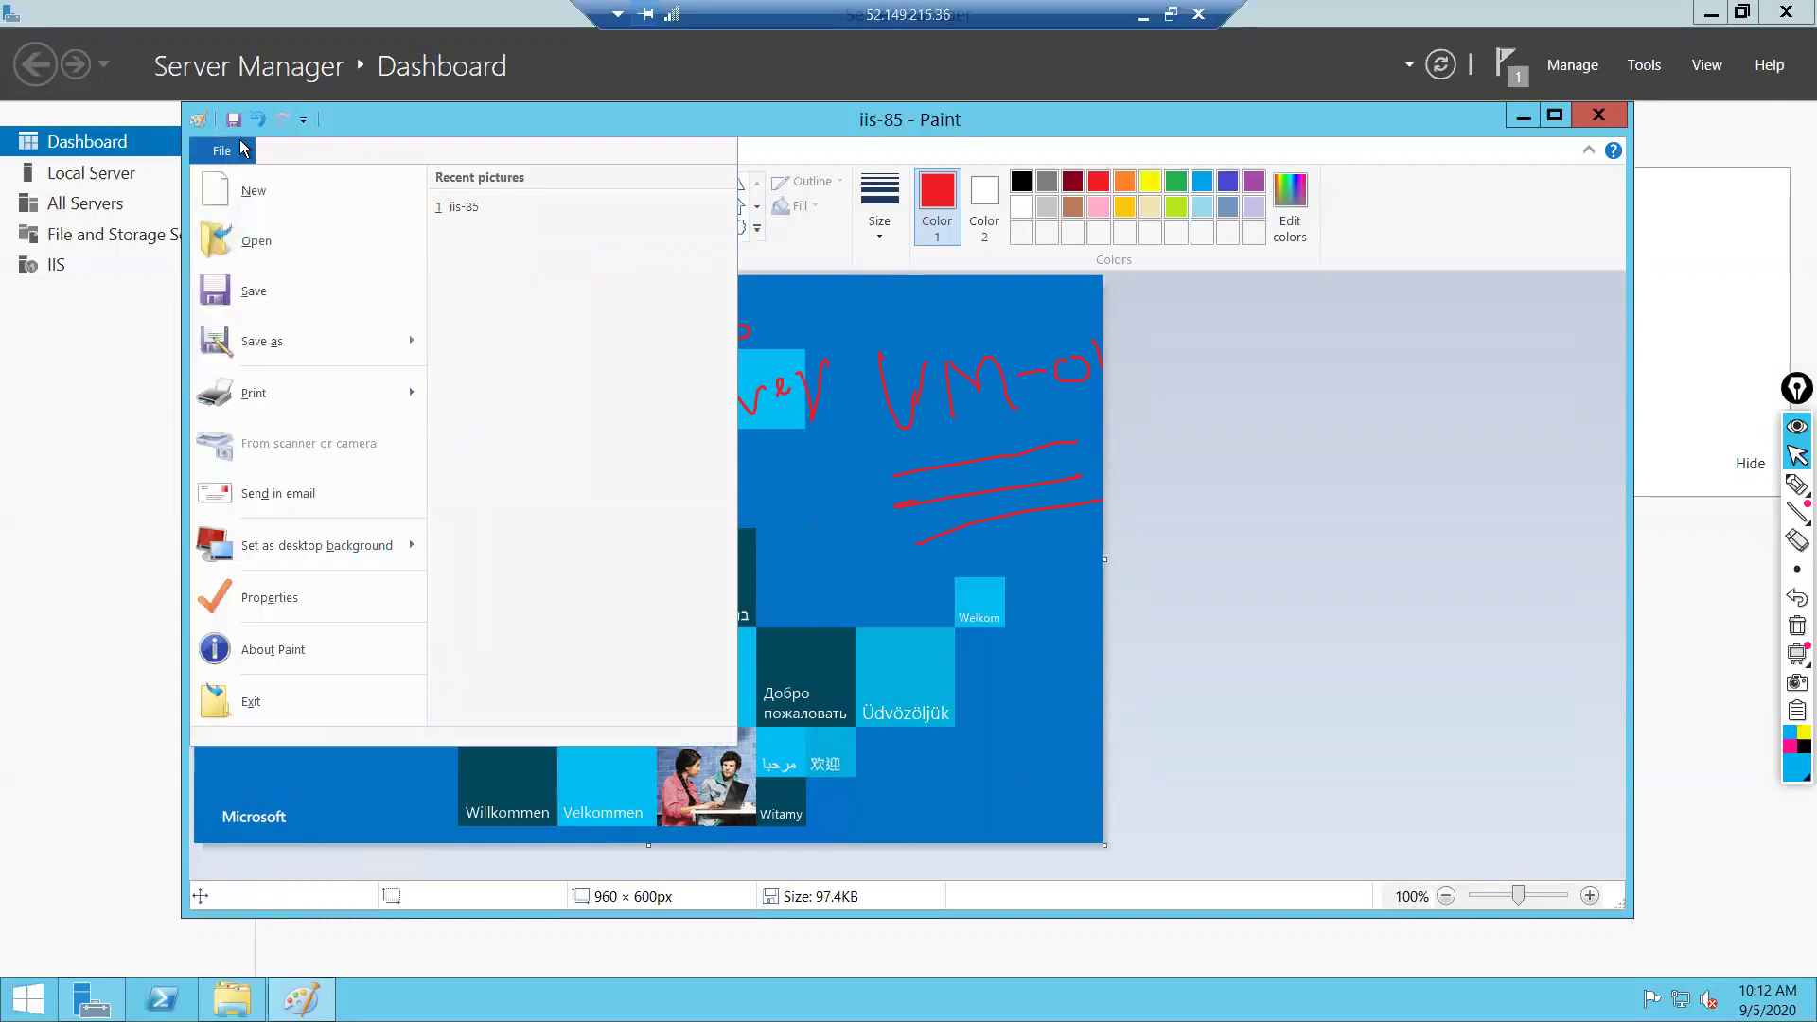
click(252, 292)
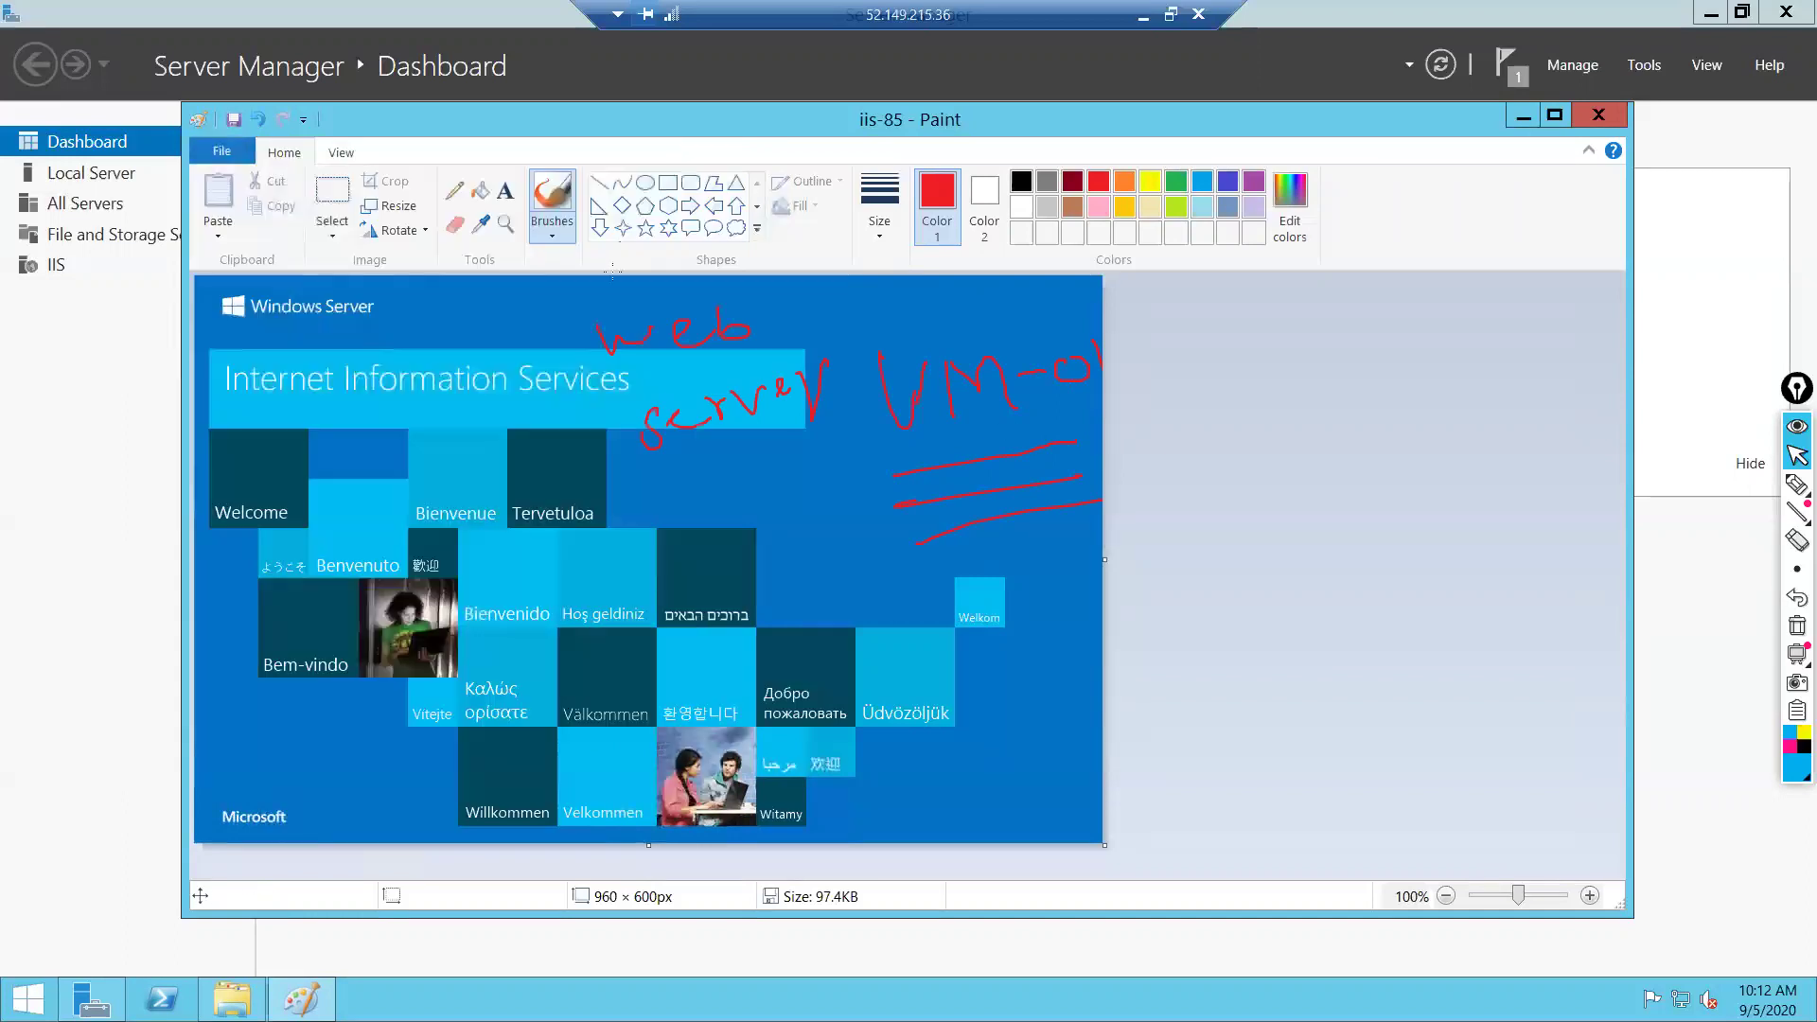
Close Paint and the wwwroot file window, then minimize the Remote Desktop session
click(1598, 117)
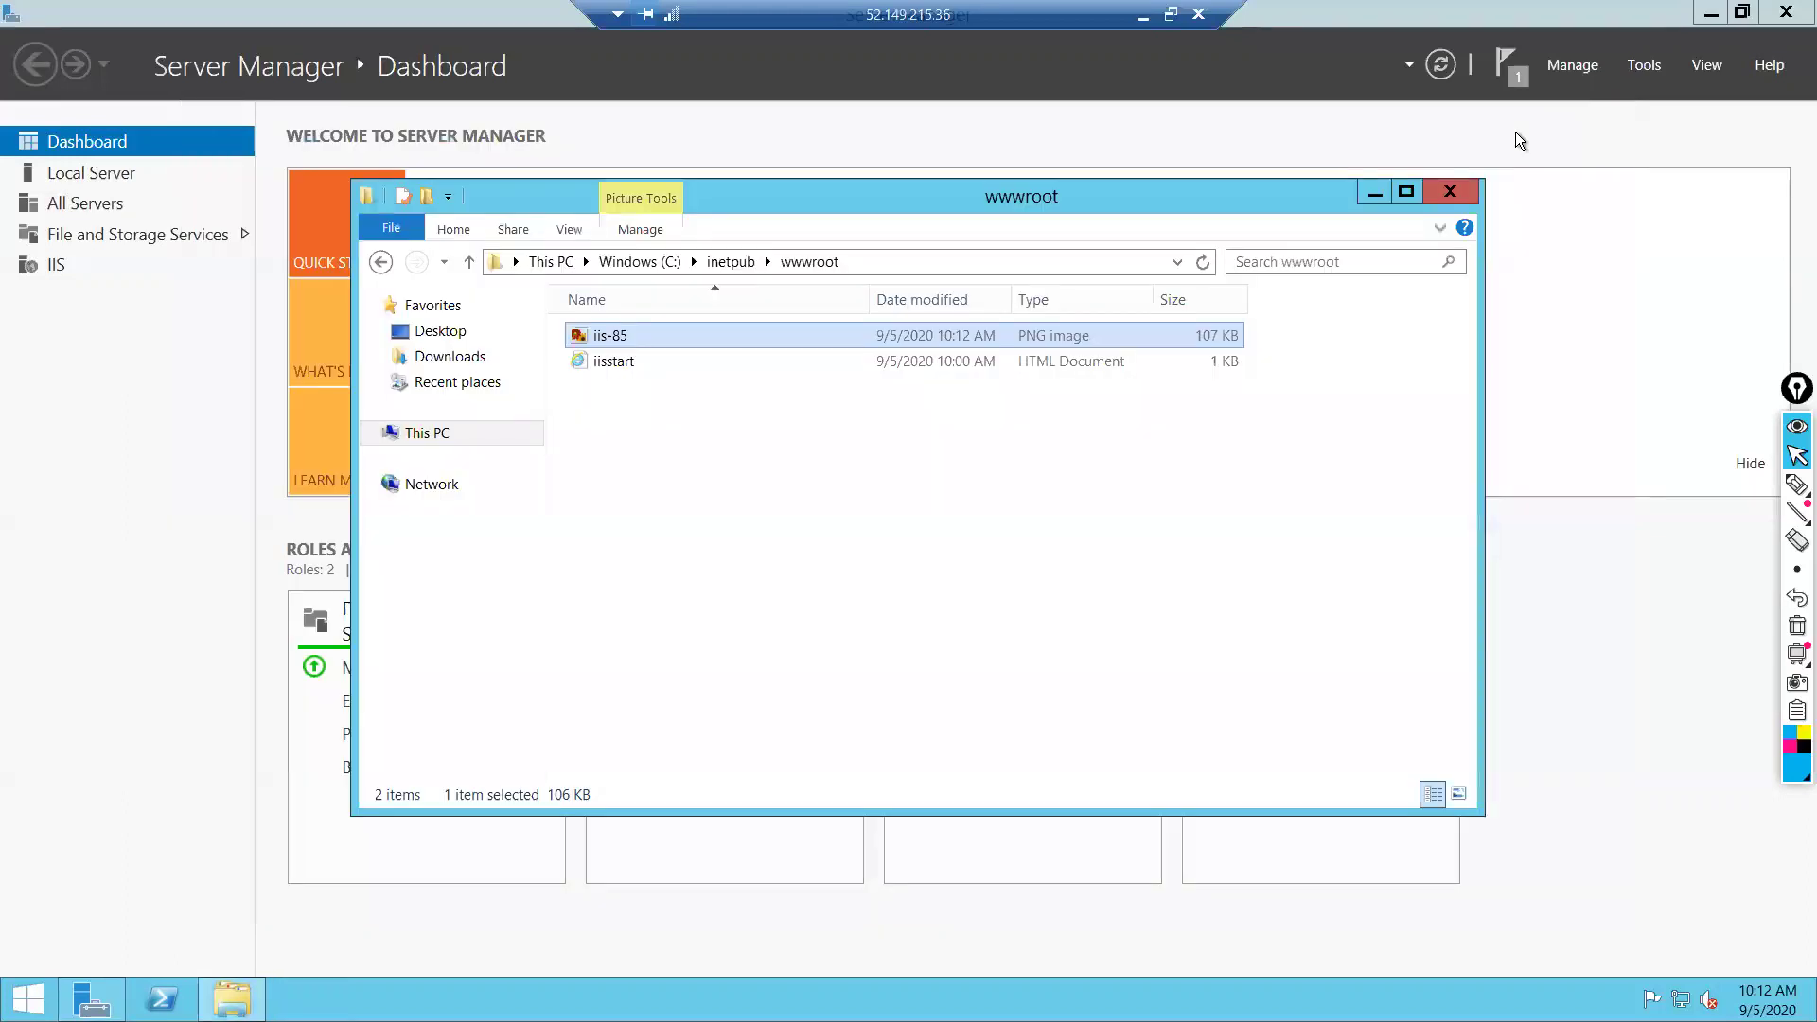
click(1448, 194)
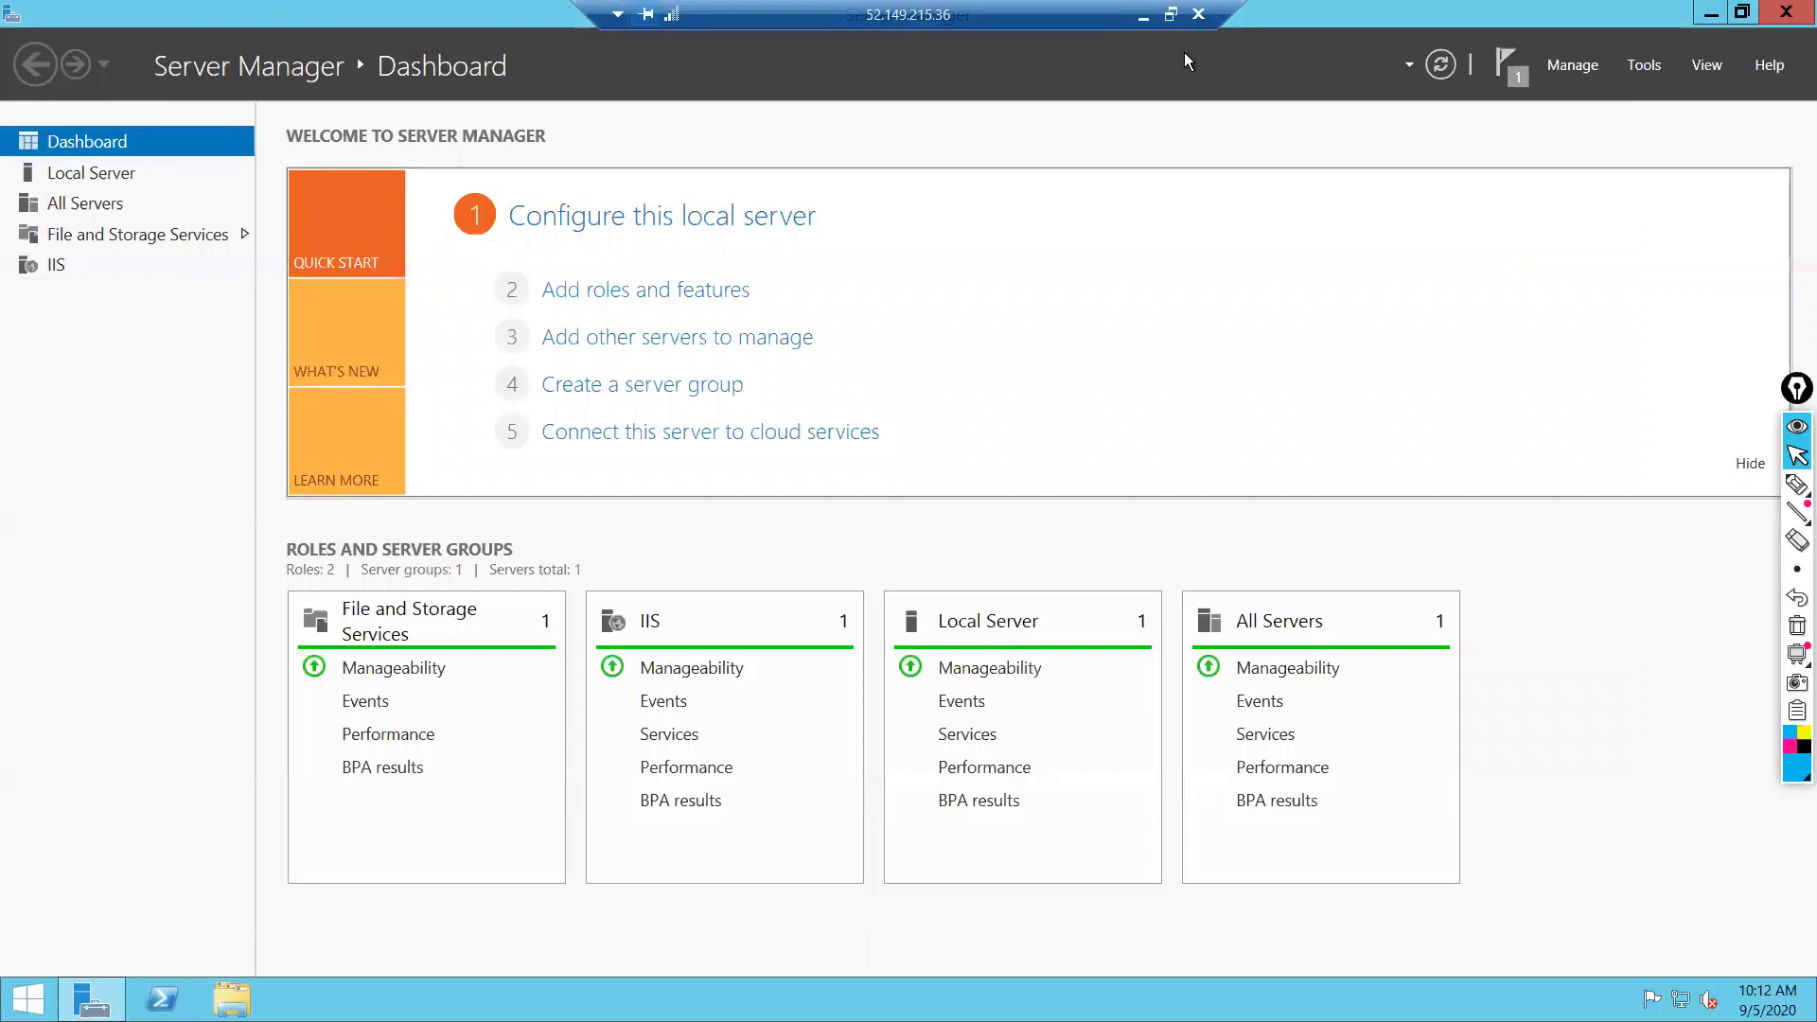
click(1144, 21)
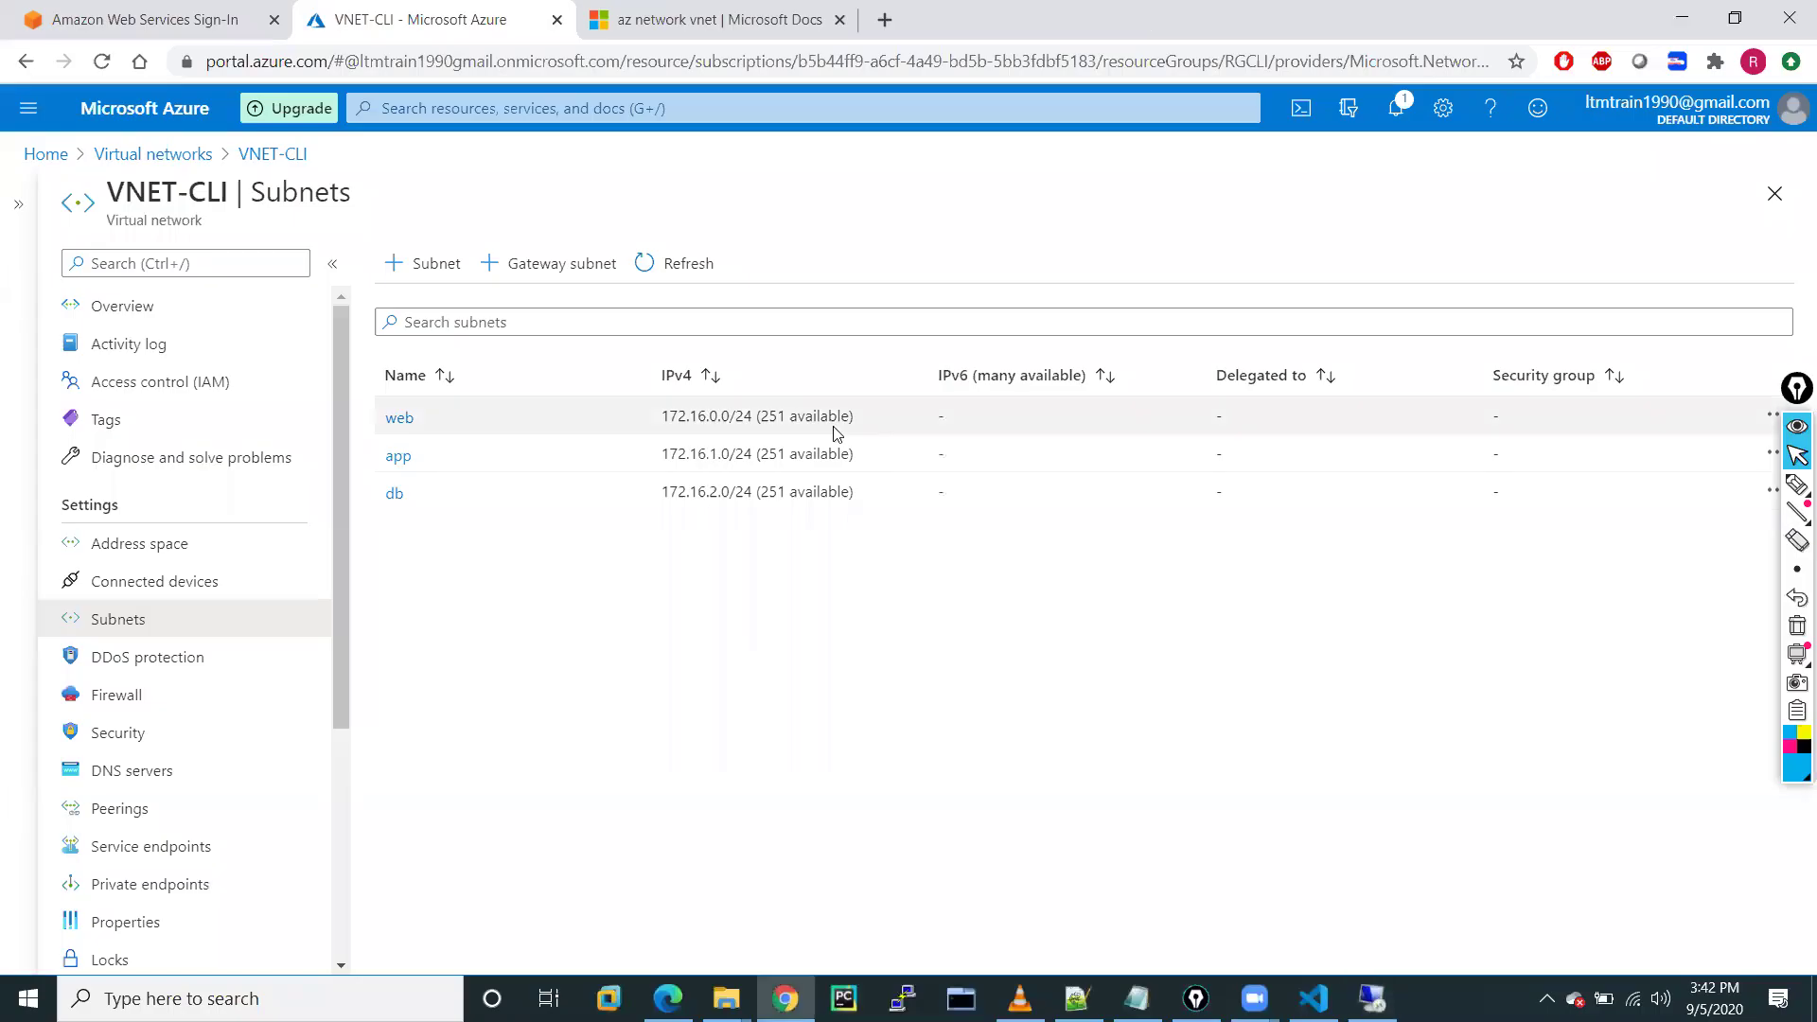
Copy vm-A-01's public IP 52.149.215.36 from its overview and start a new browser tab
click(28, 115)
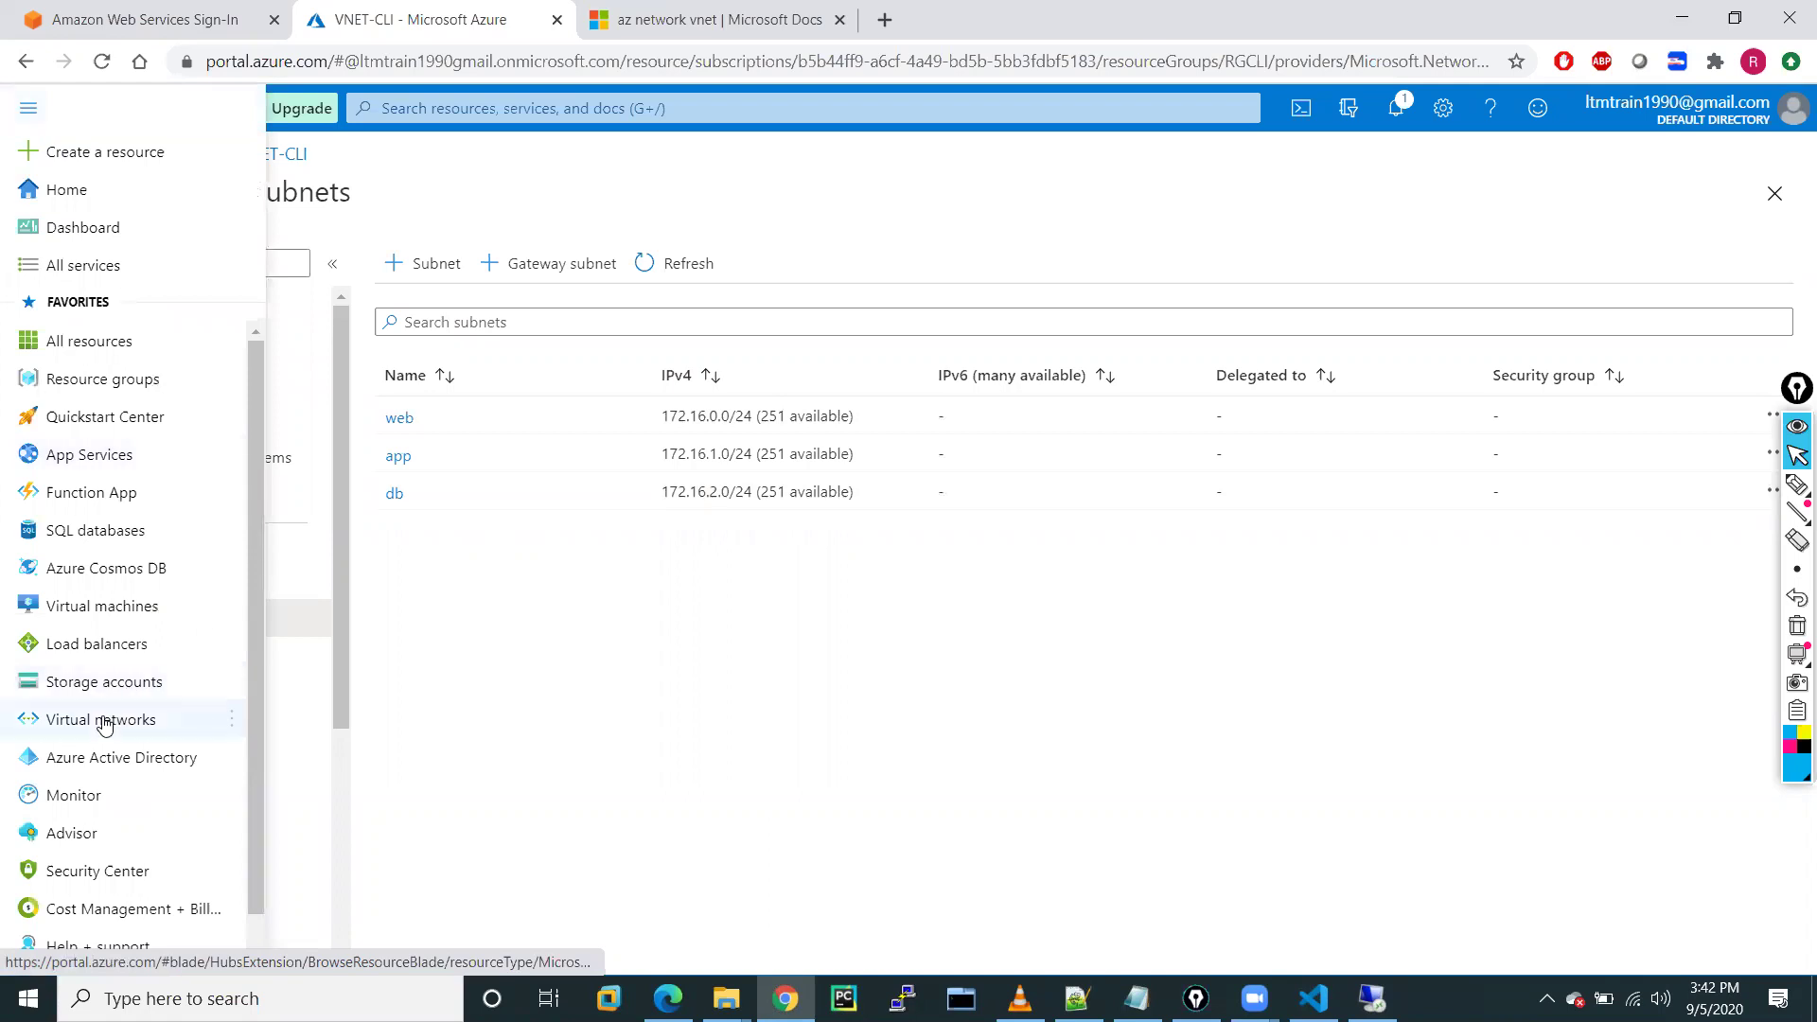
click(81, 614)
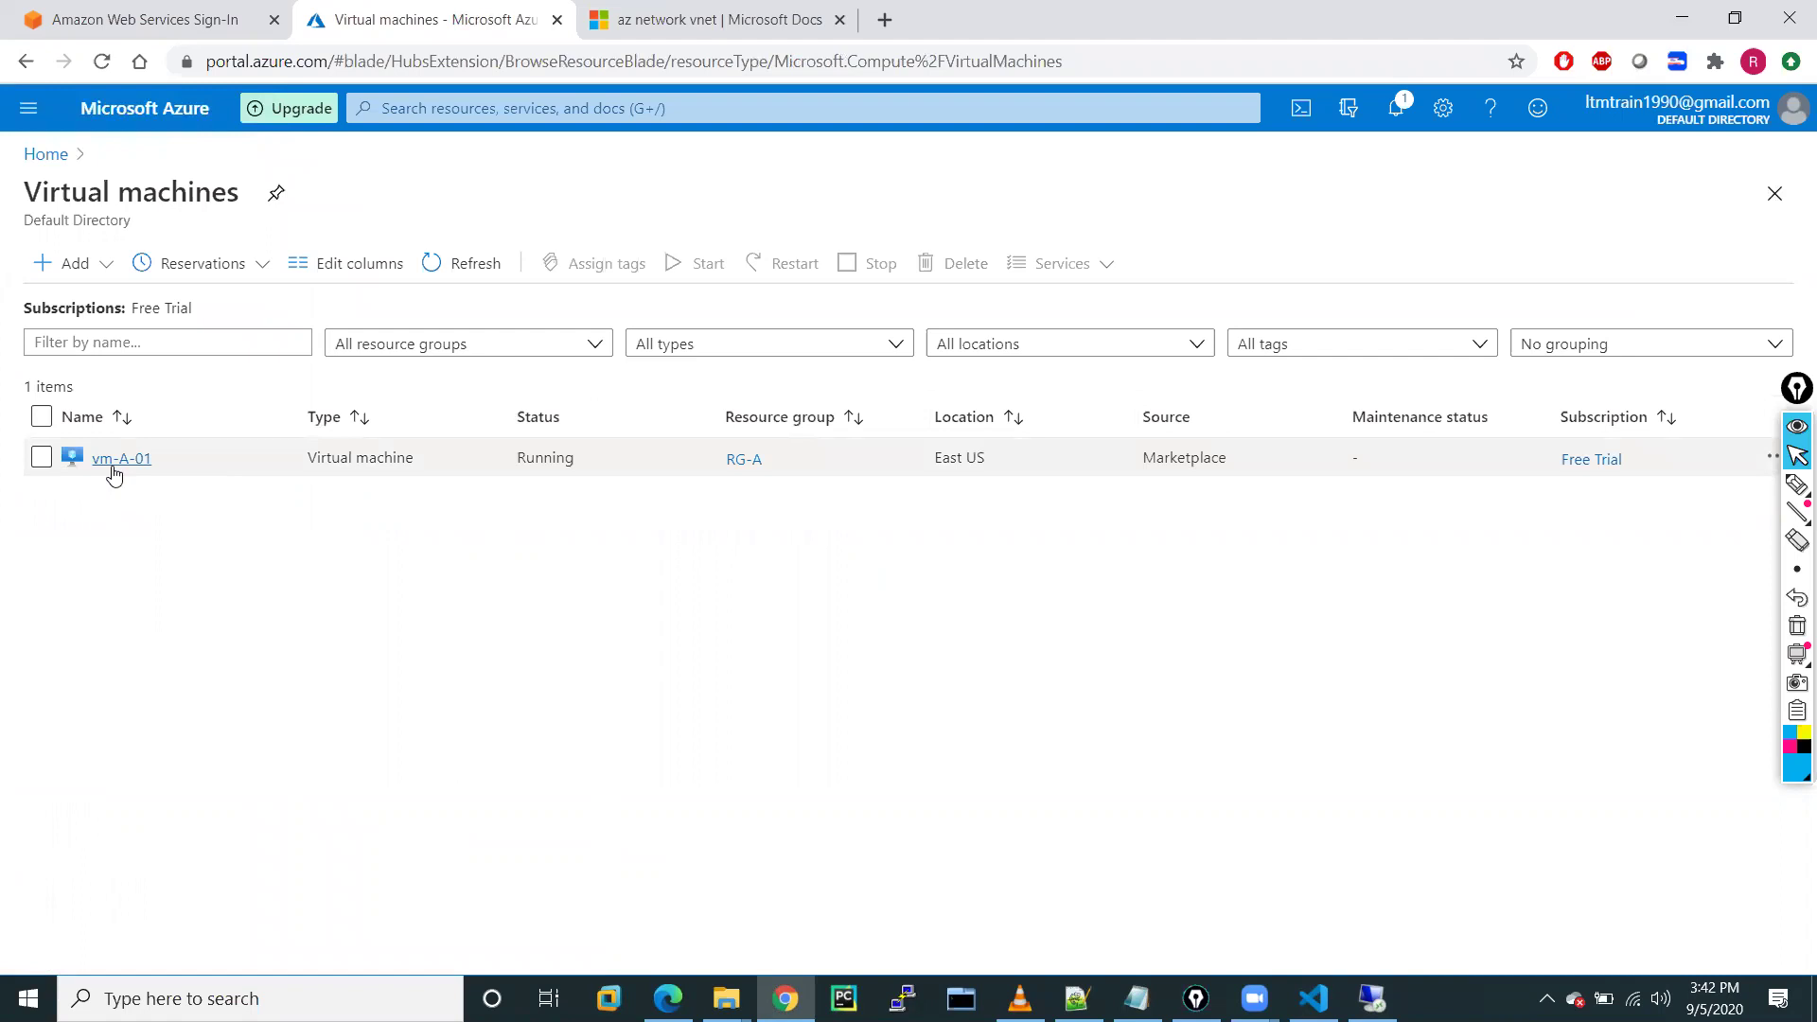
click(114, 461)
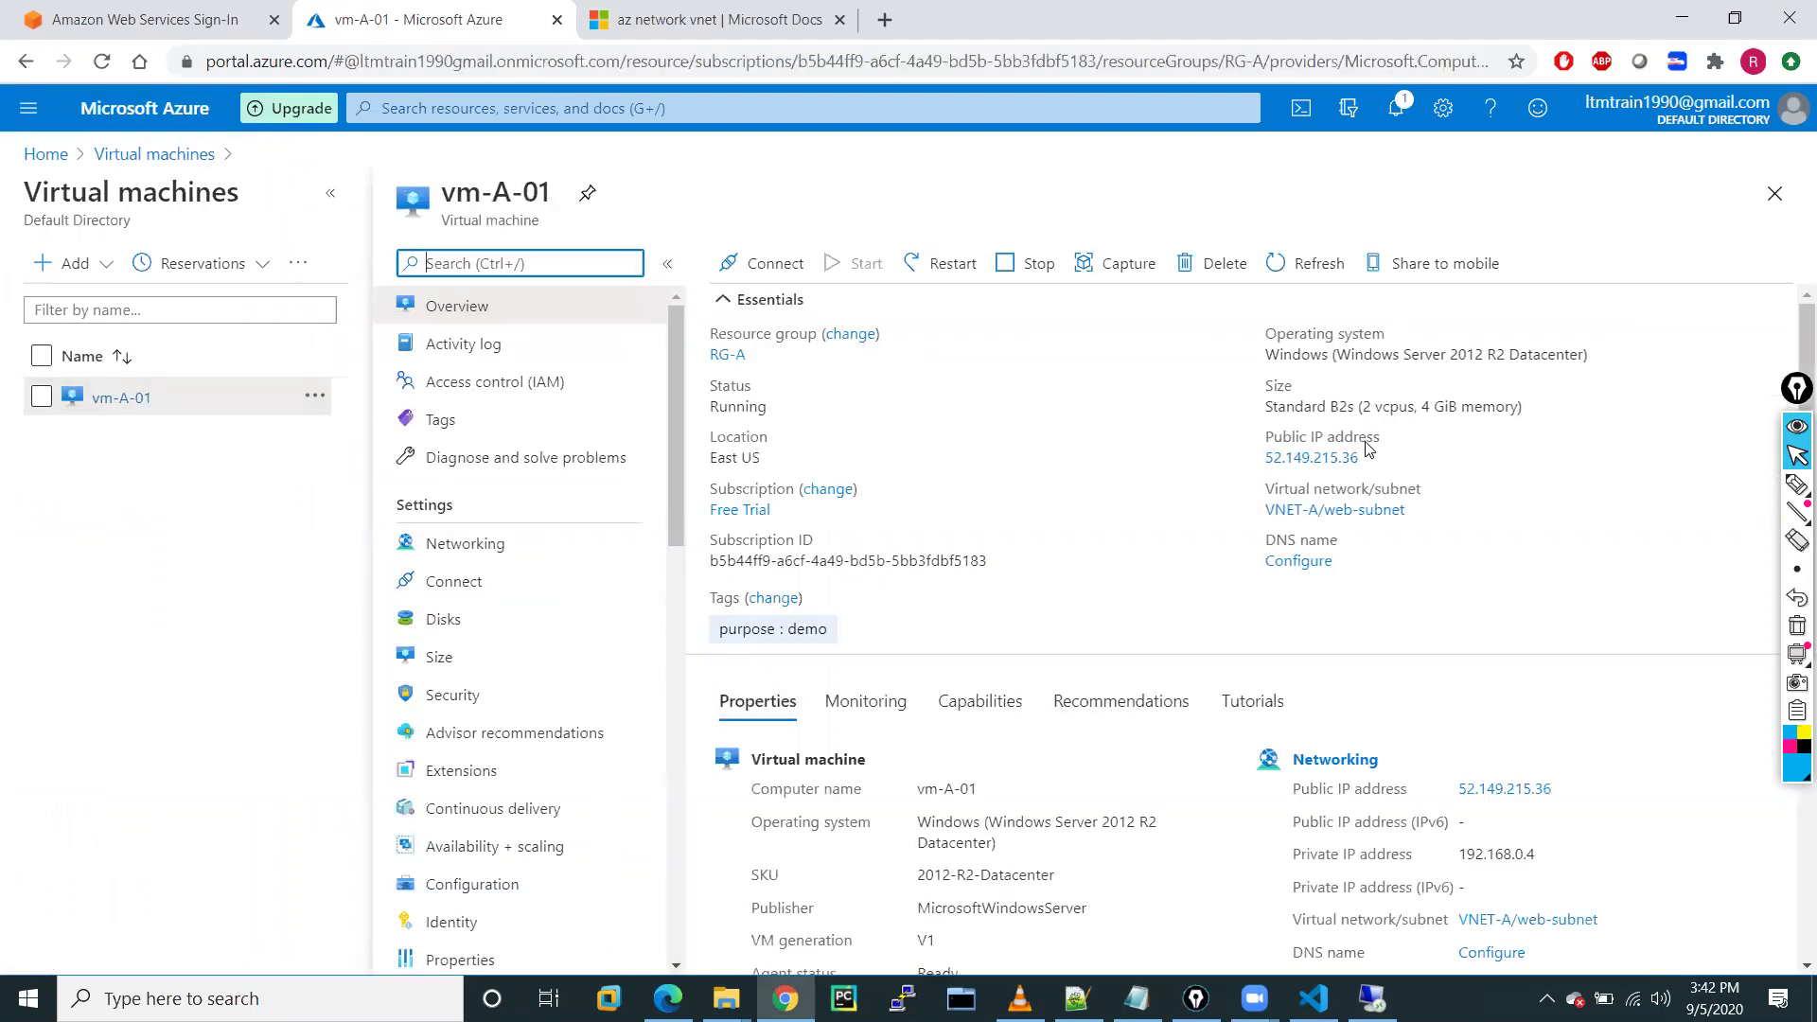
click(1373, 460)
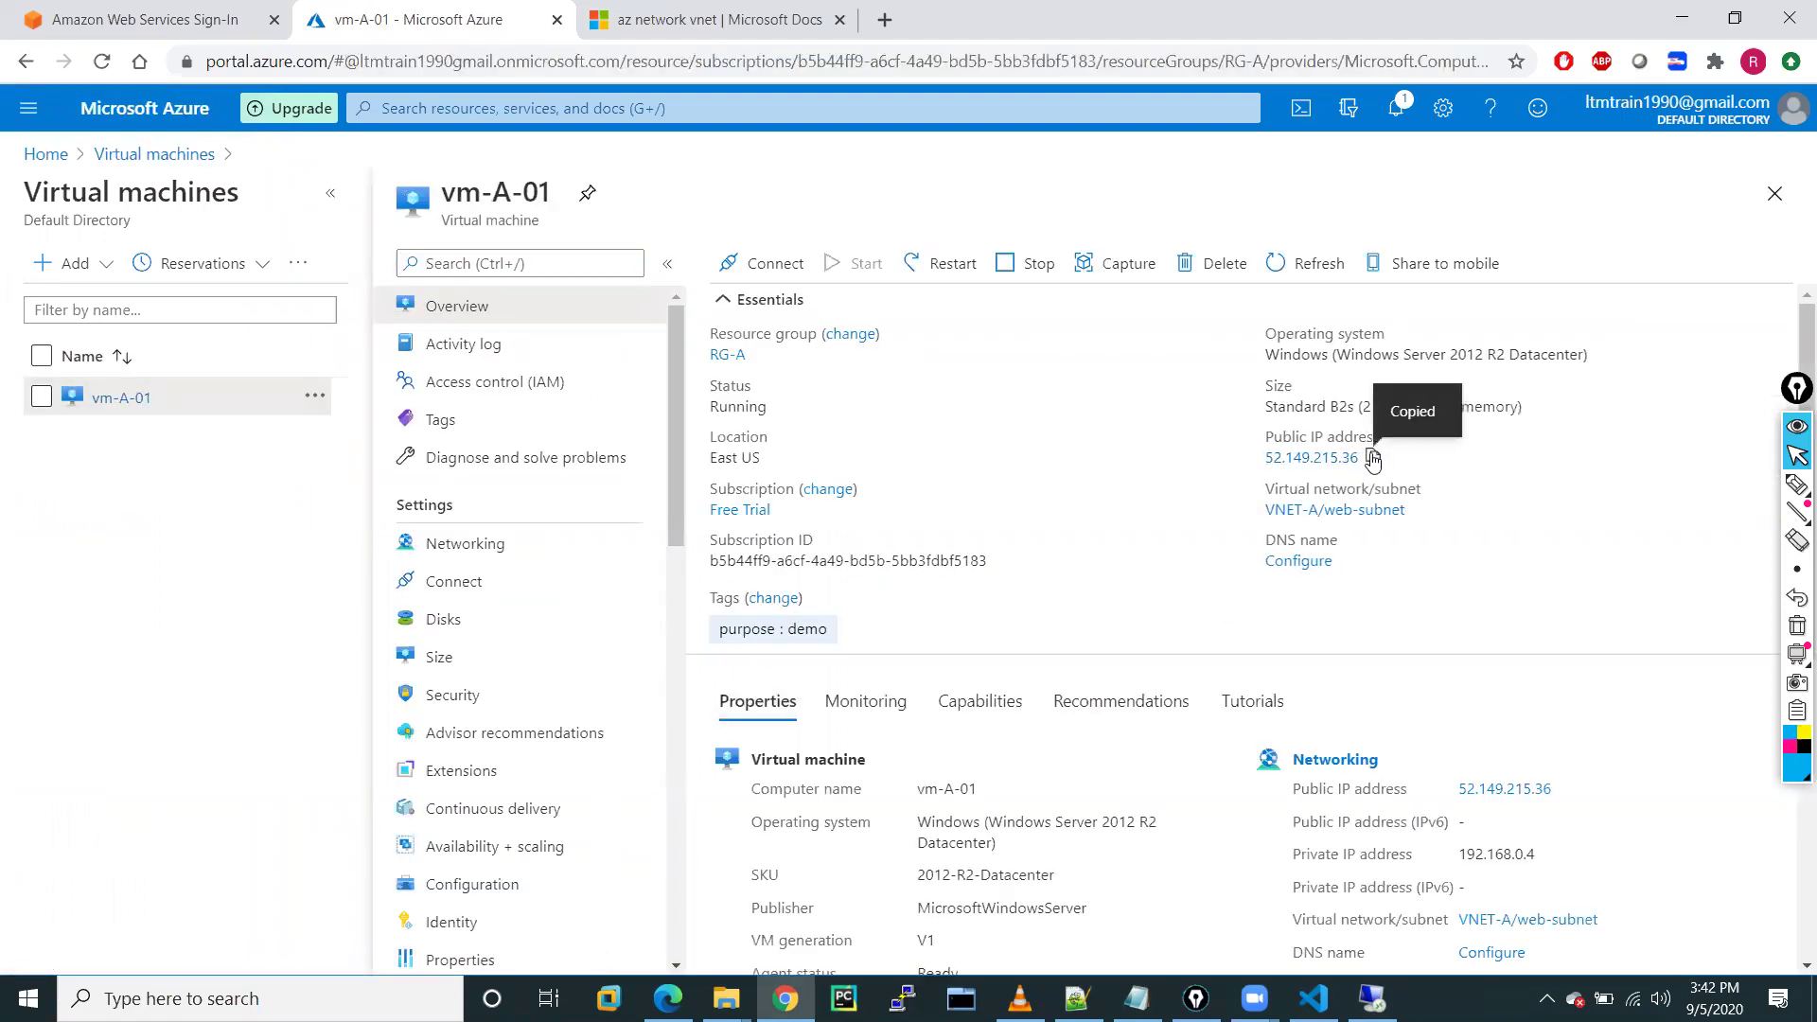
click(888, 18)
Browse to 52.149.215.36 to see the red-annotated IIS page, then go back to the vm-A-01 tab
click(678, 57)
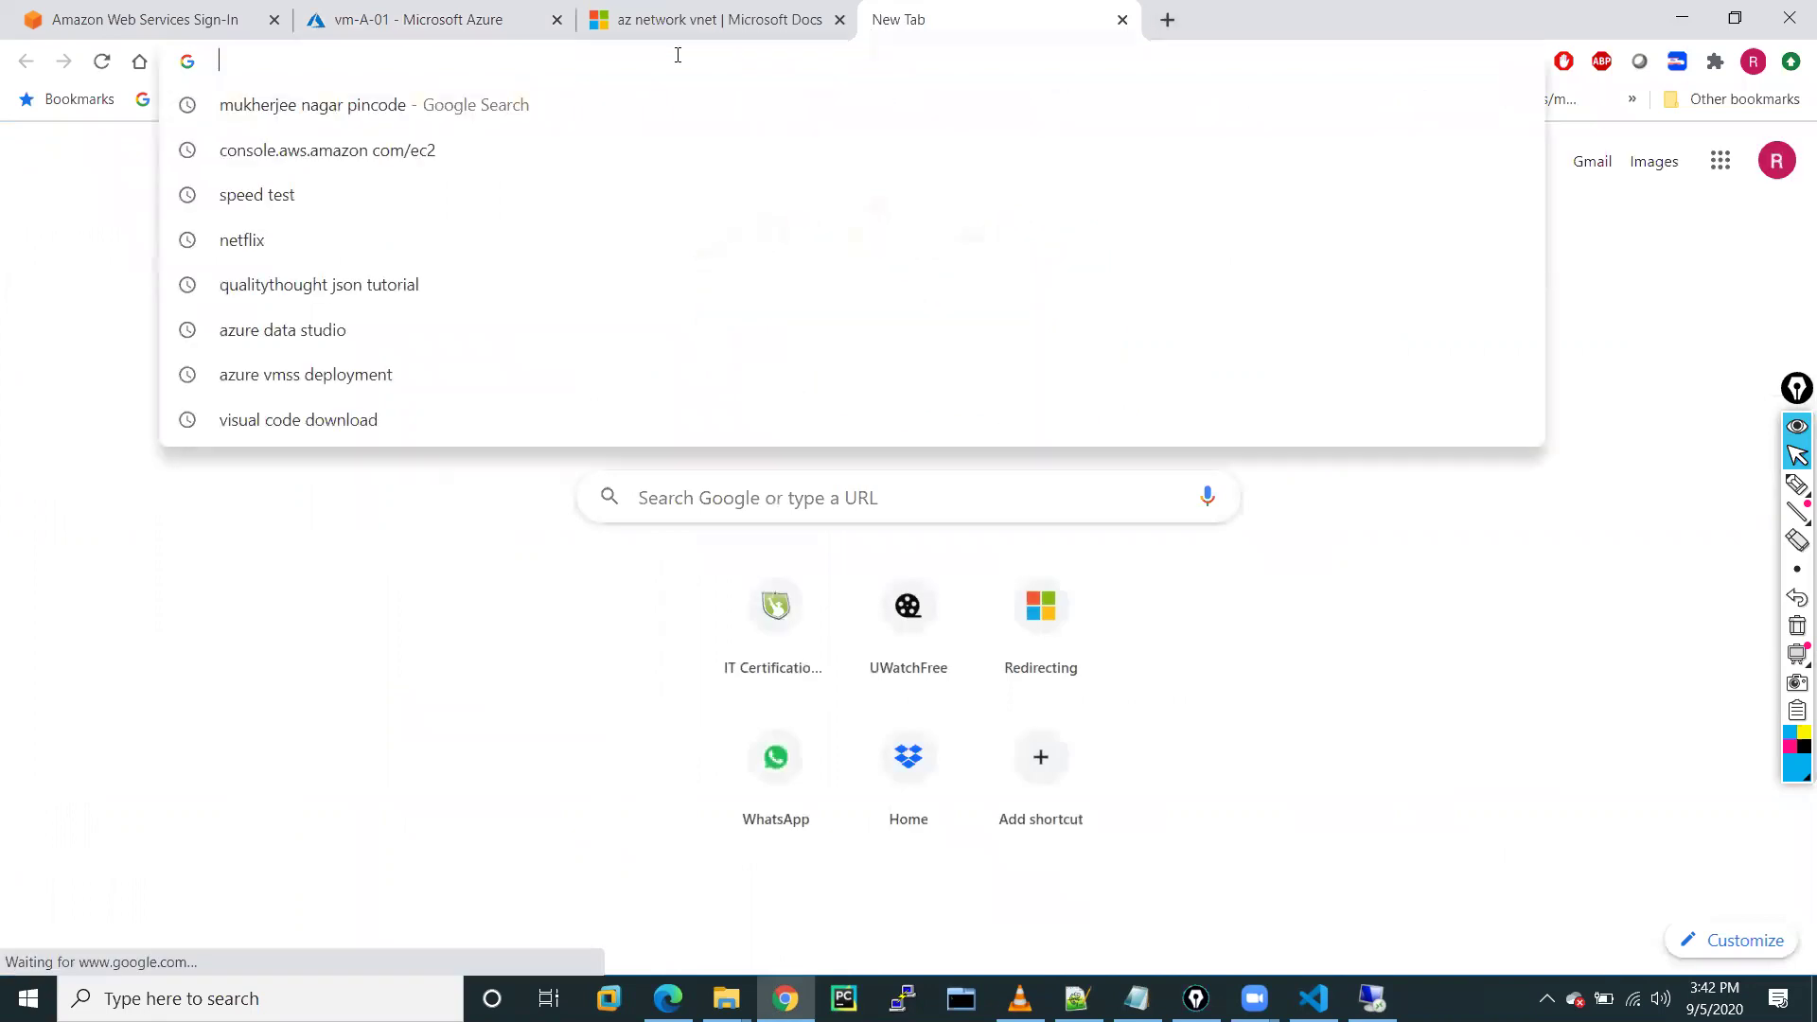
key(ctrl+v)
key(Return)
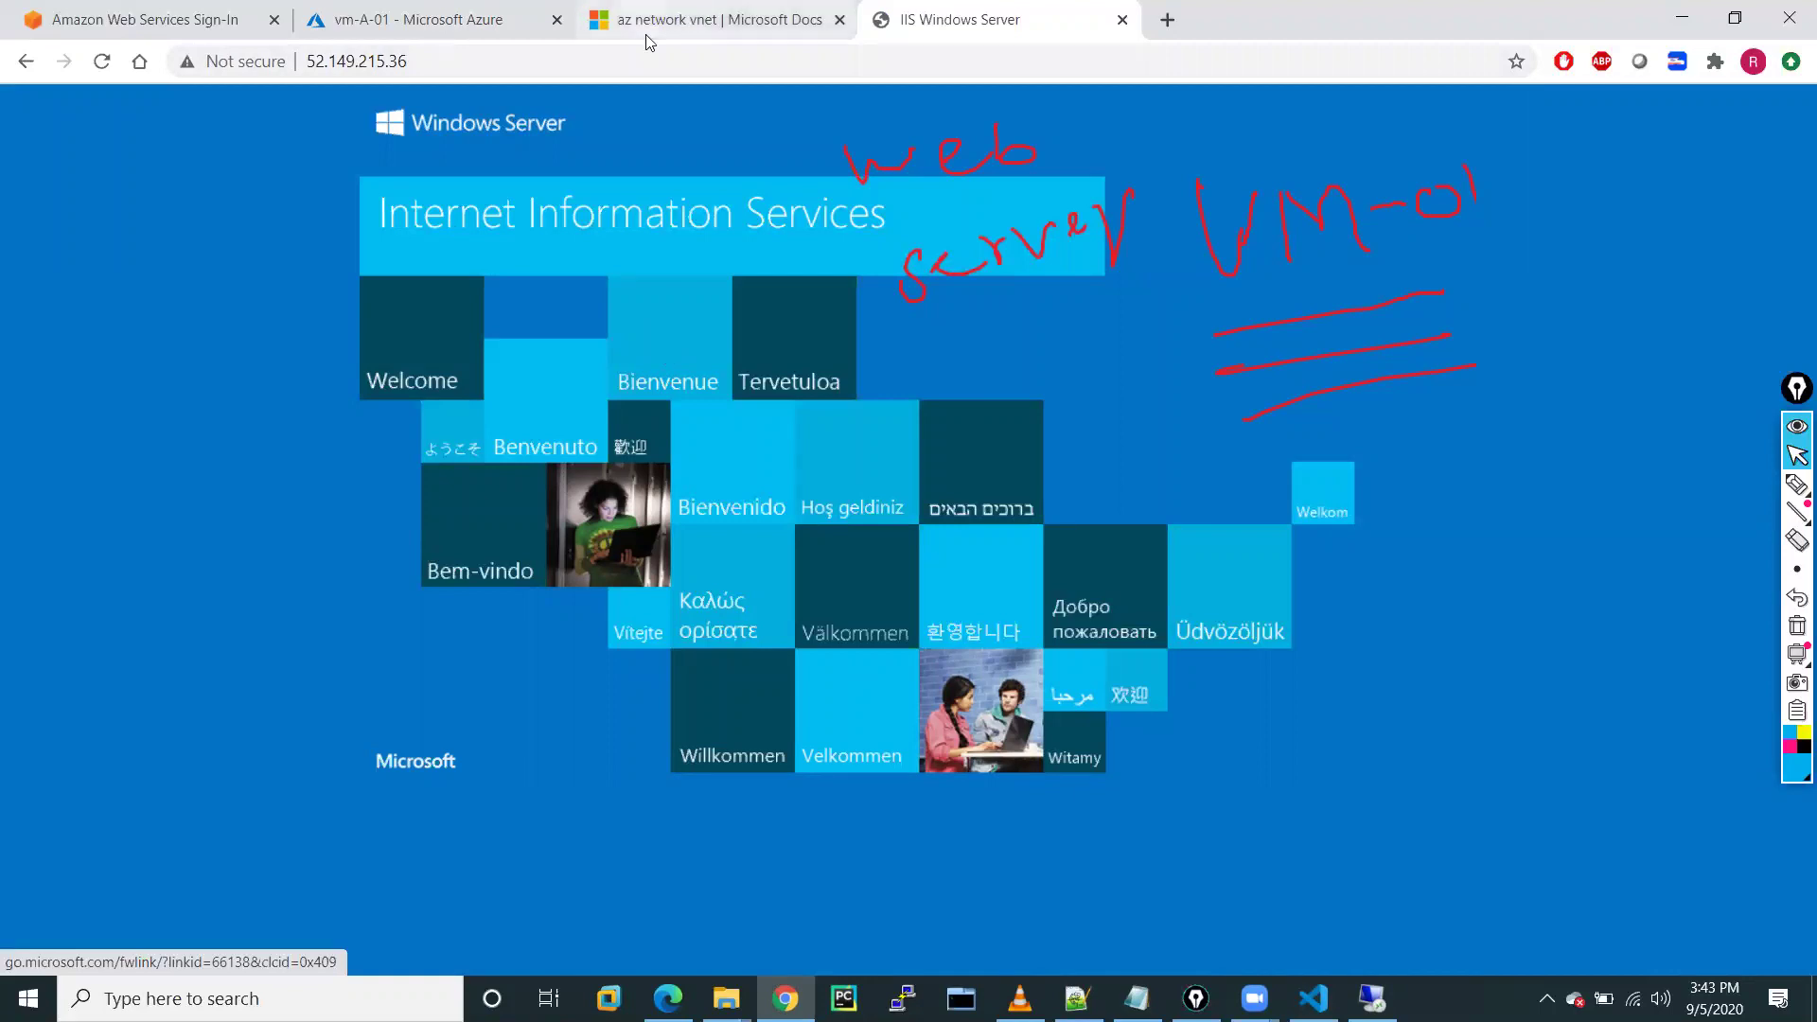
click(502, 12)
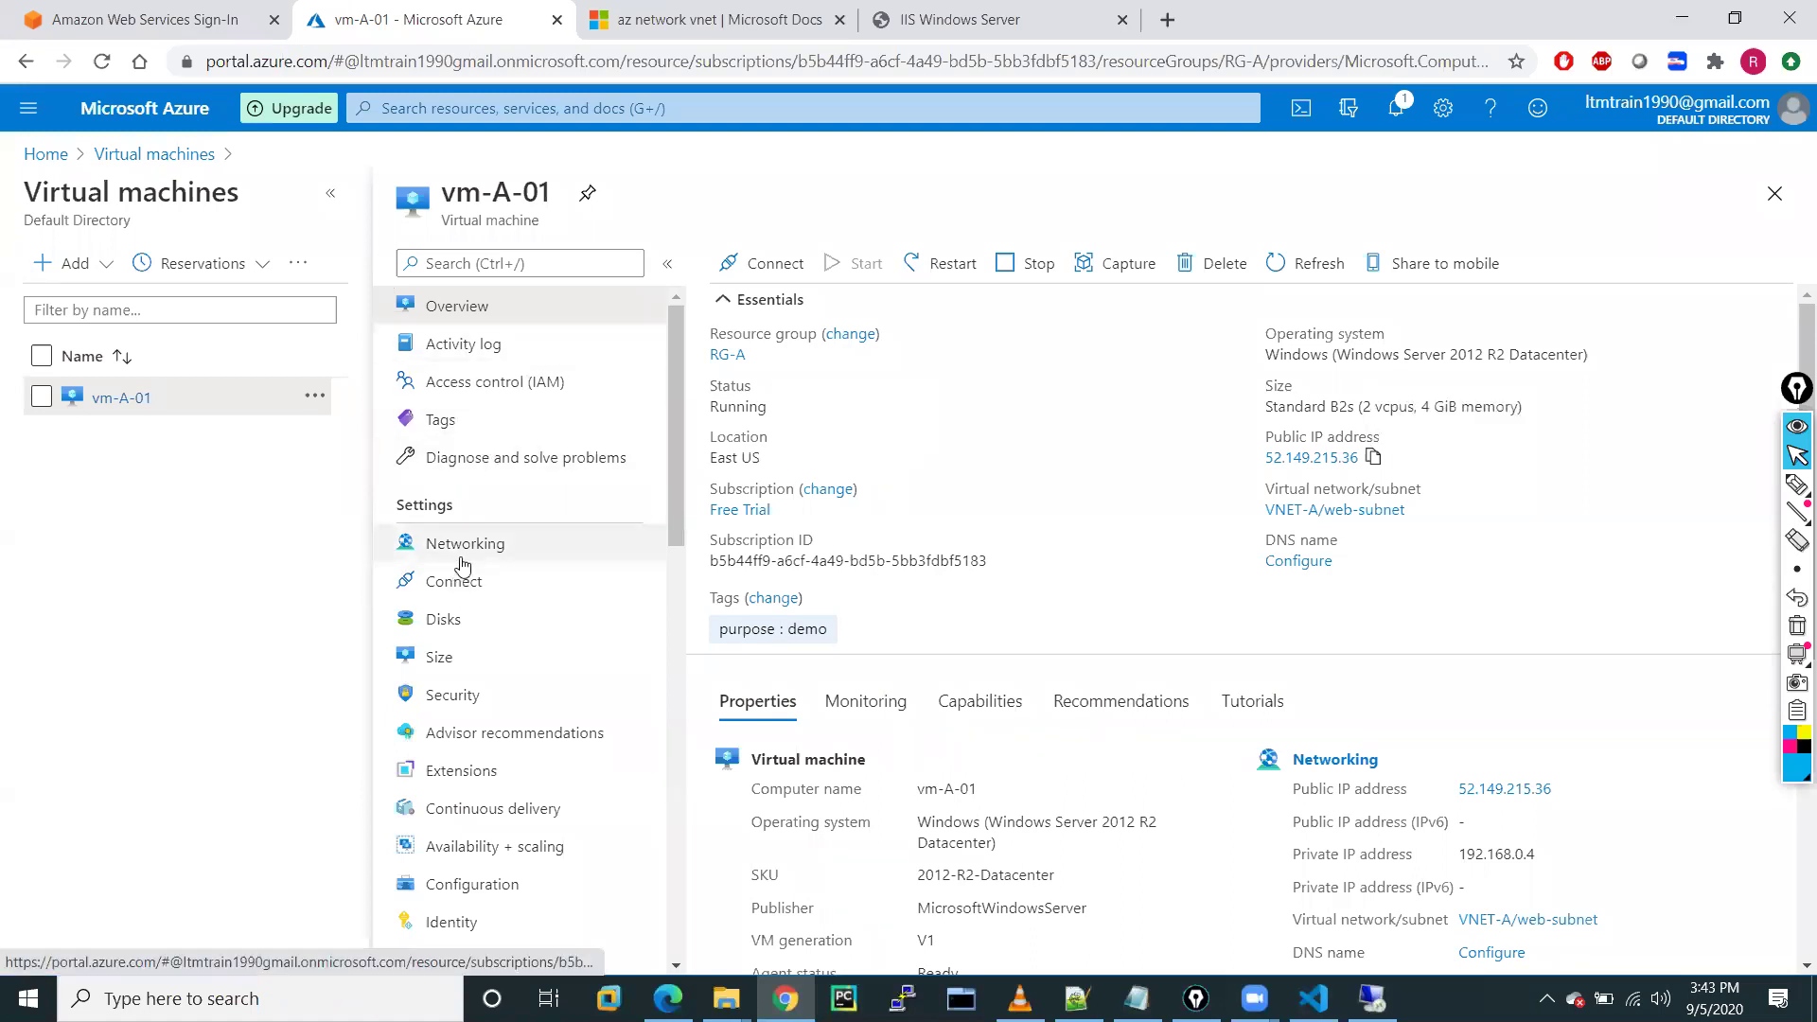
Delete the web-Traffic port-80 rule from vm-A-01-nsg, leaving RDP and the defaults
click(459, 547)
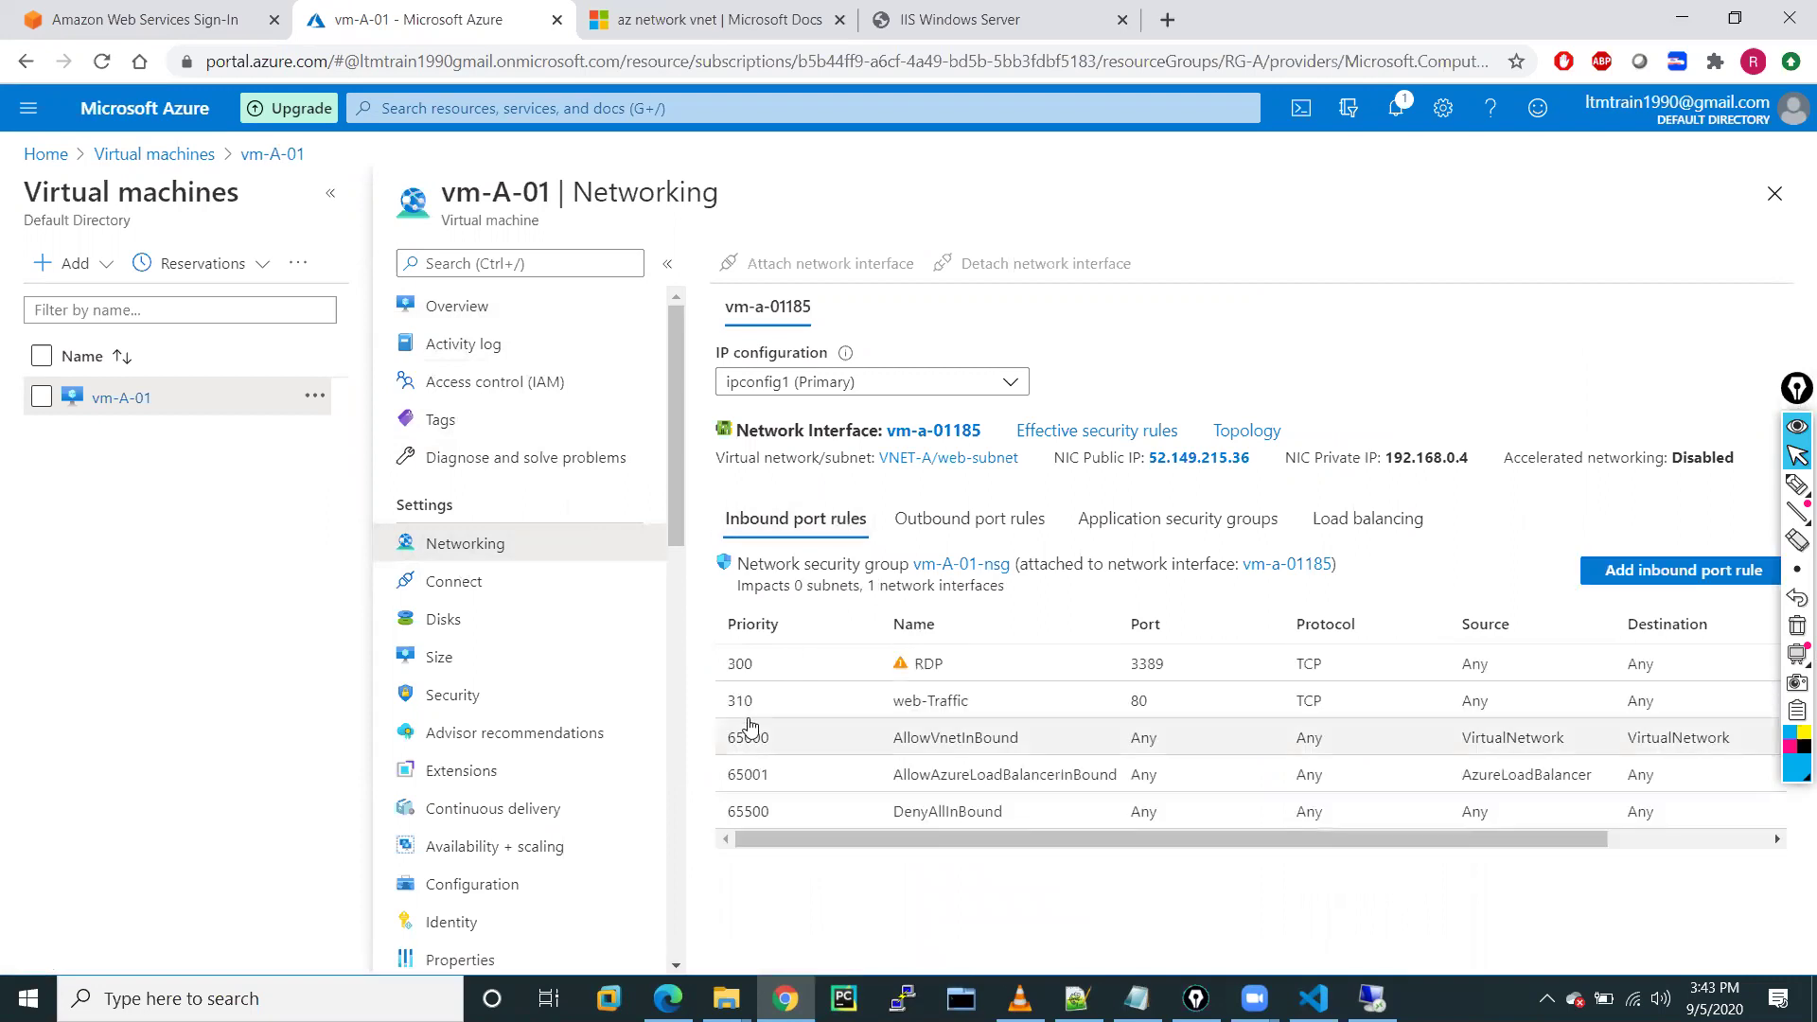
click(788, 702)
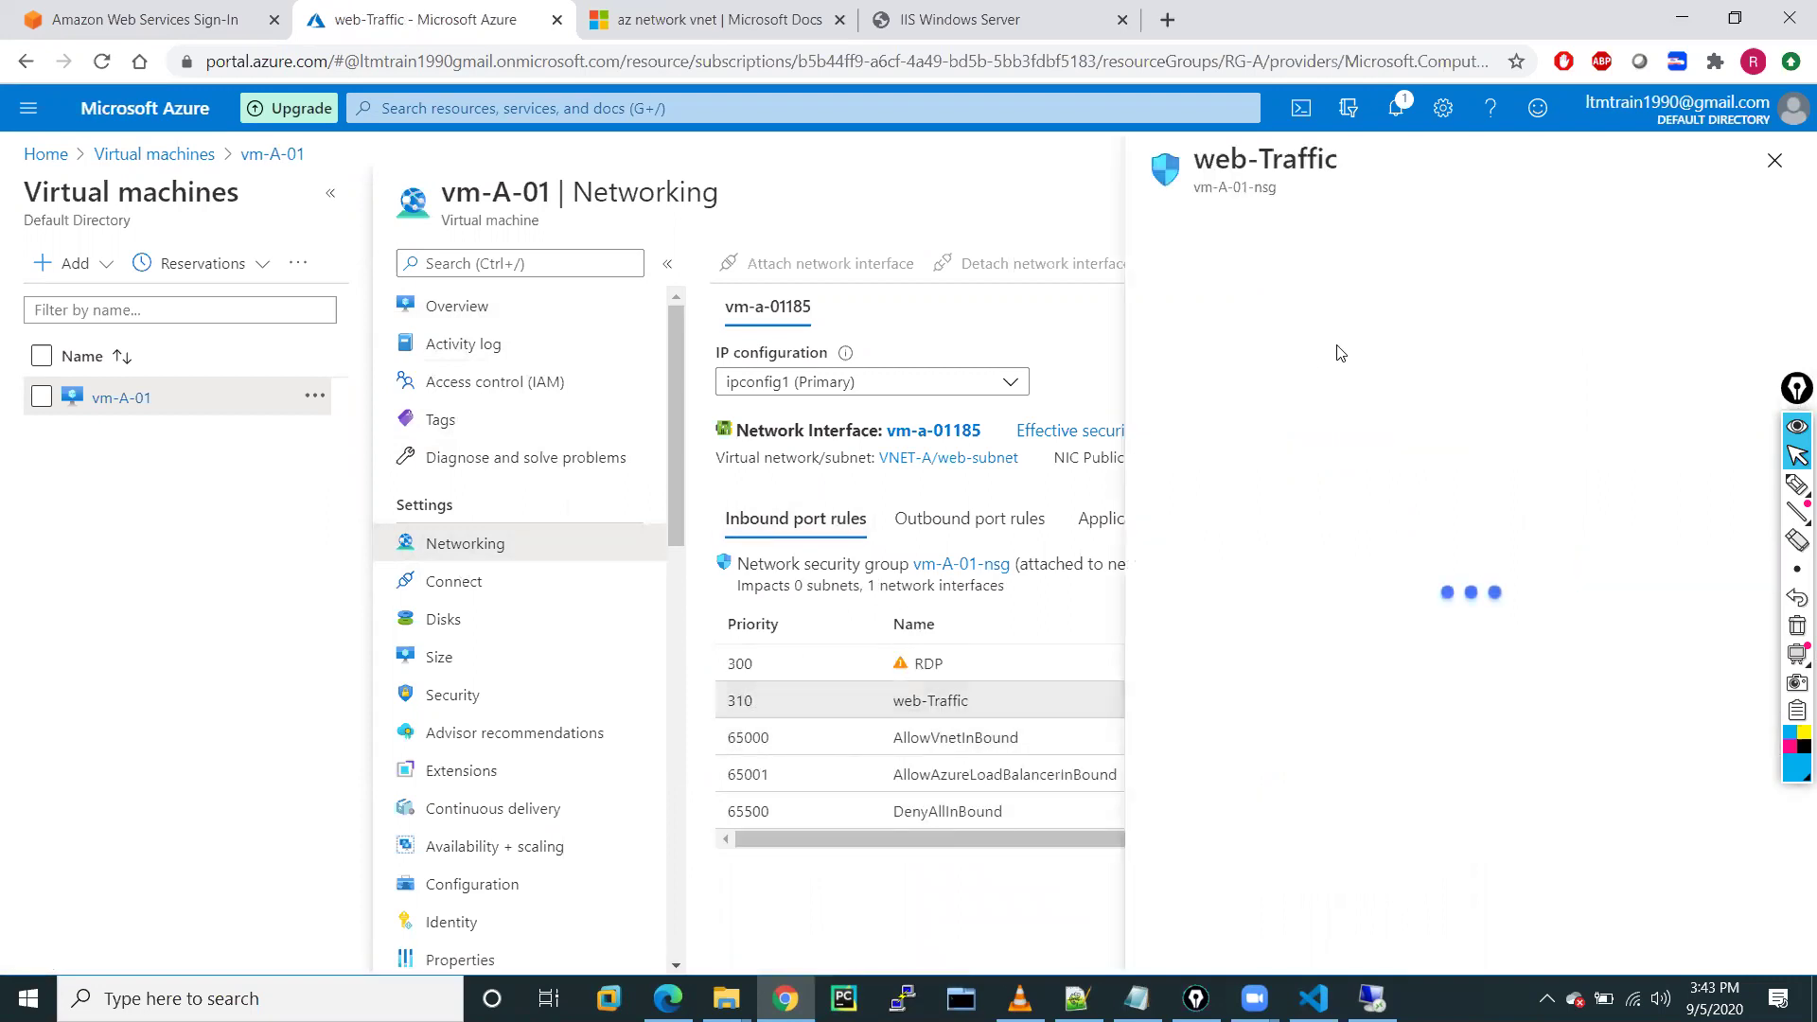
click(1455, 236)
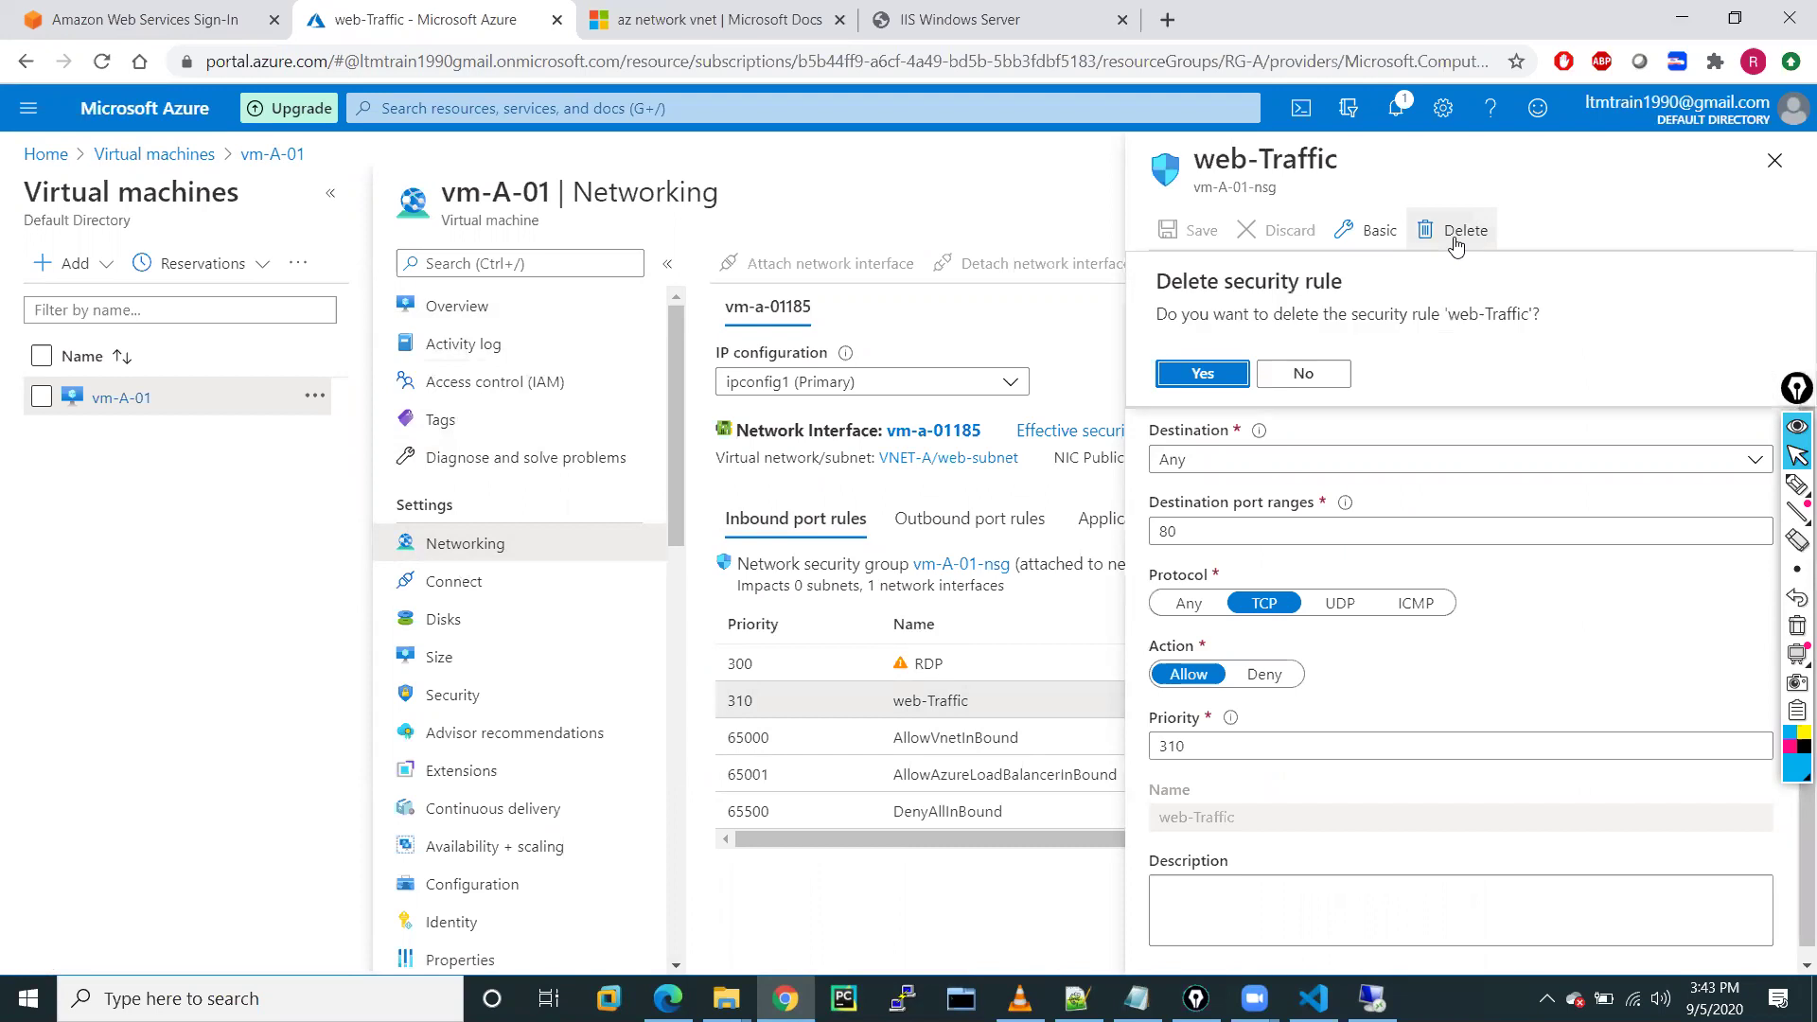
click(1202, 375)
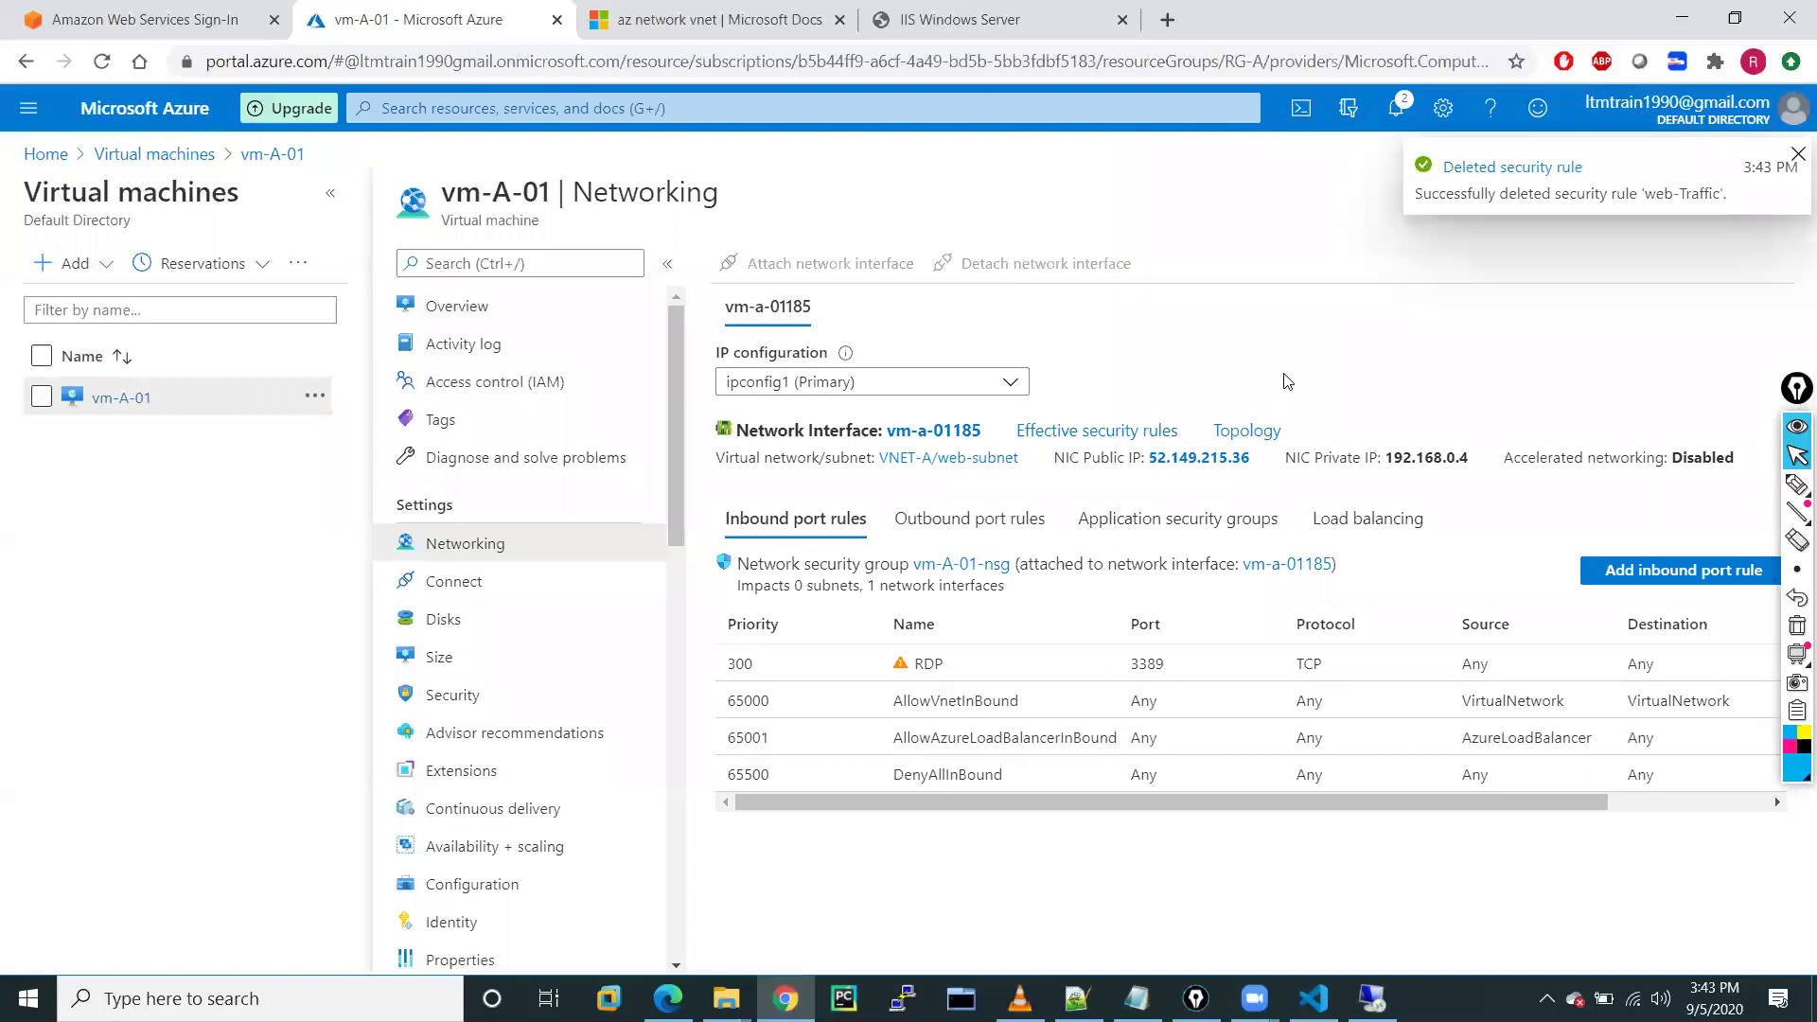
click(1797, 484)
drag(1164, 346, 1185, 375)
mouse_move(1189, 359)
mouse_down()
mouse_move(1211, 374)
mouse_move(1334, 321)
mouse_up()
mouse_move(1235, 253)
mouse_down()
mouse_move(1145, 369)
mouse_move(1231, 253)
mouse_move(1181, 244)
mouse_move(1217, 208)
mouse_move(1292, 196)
mouse_move(1303, 221)
mouse_up()
drag(1171, 289, 1325, 276)
mouse_move(703, 683)
mouse_down()
mouse_move(735, 651)
mouse_move(727, 709)
mouse_up()
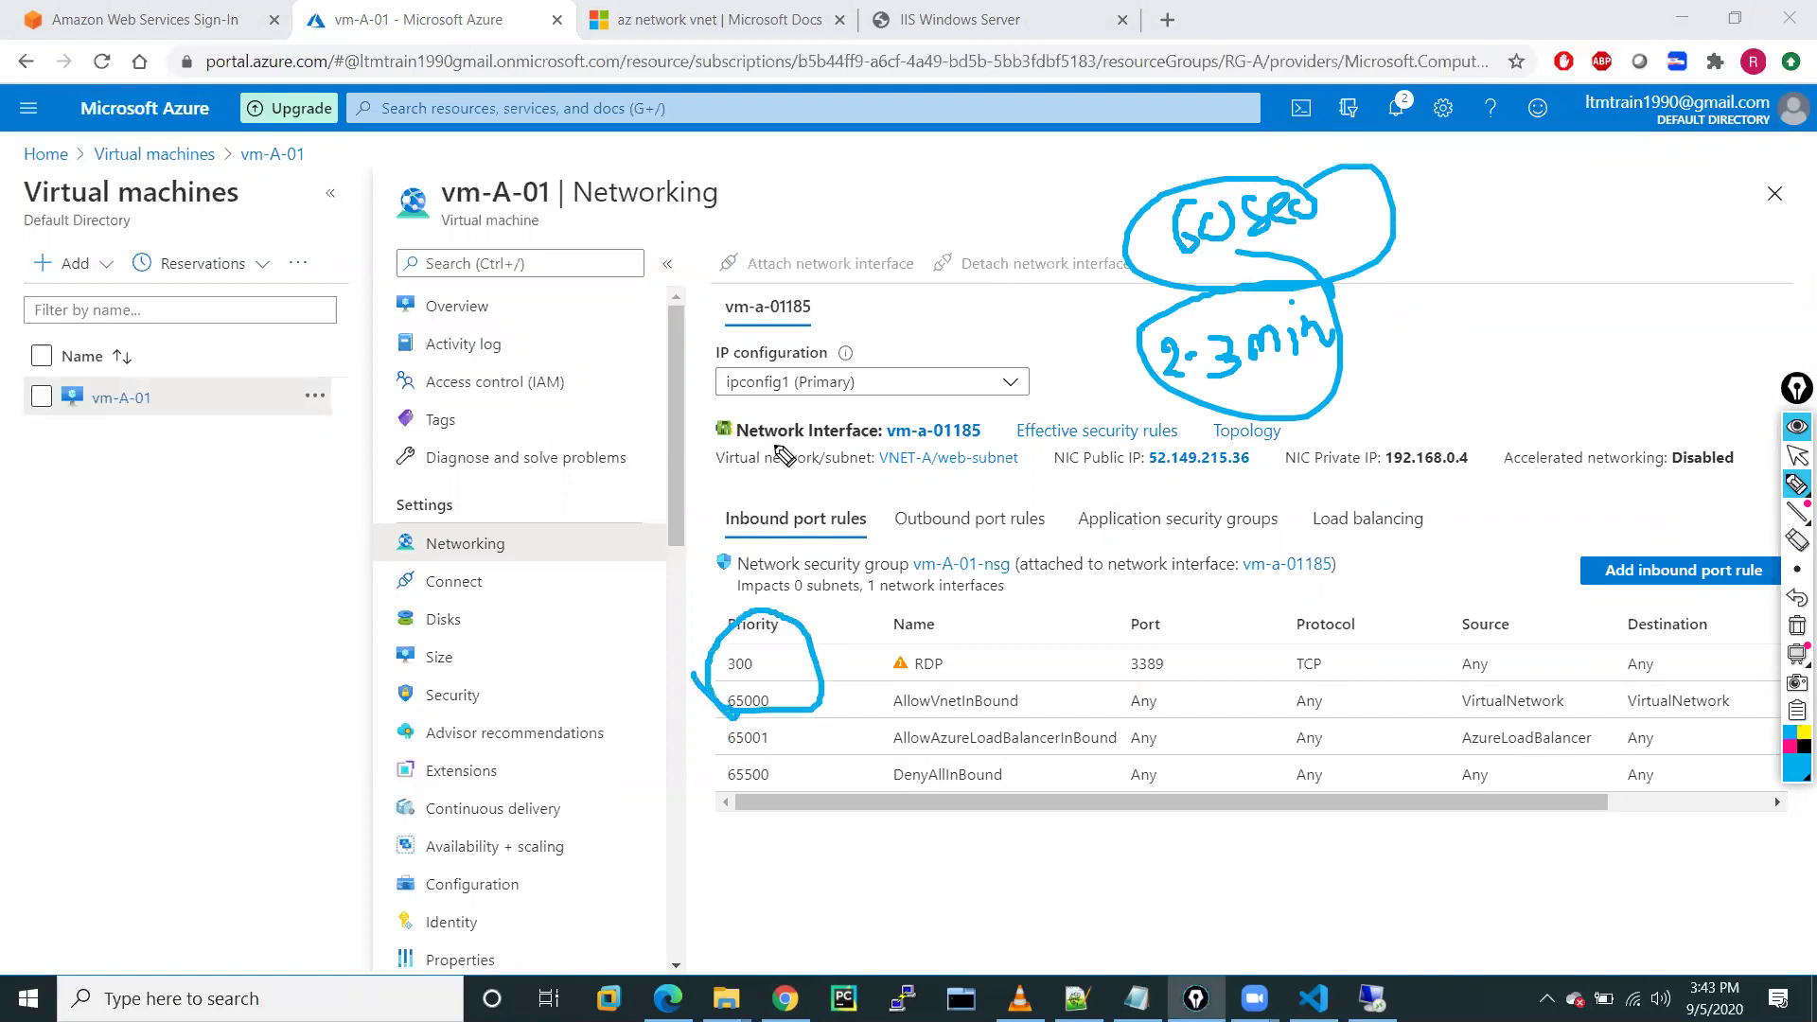
mouse_move(1010, 647)
mouse_down()
mouse_move(1041, 626)
mouse_move(1059, 658)
mouse_move(1027, 668)
mouse_up()
mouse_move(1013, 594)
mouse_down()
mouse_move(995, 630)
mouse_move(1009, 649)
mouse_up()
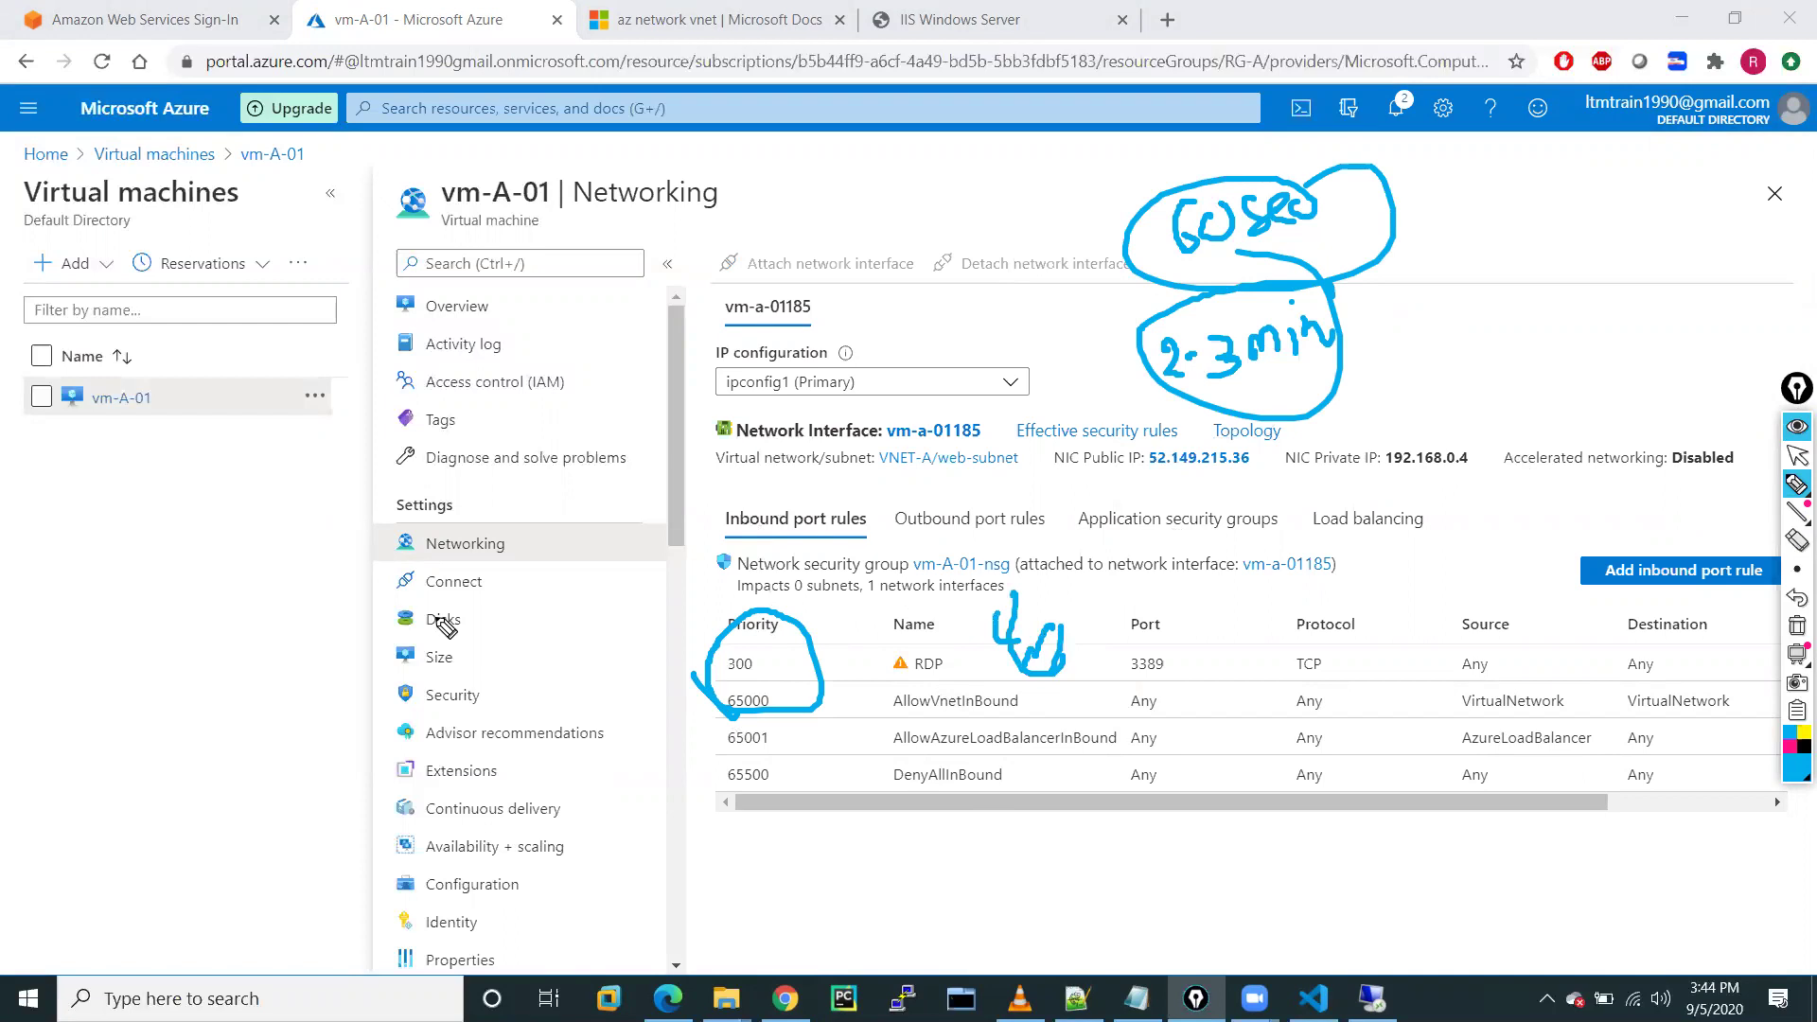
mouse_move(45, 556)
mouse_down()
mouse_move(130, 564)
mouse_move(132, 591)
mouse_move(137, 554)
mouse_move(248, 542)
mouse_move(289, 516)
mouse_move(221, 523)
mouse_move(257, 519)
mouse_up()
mouse_move(146, 632)
mouse_down()
mouse_move(189, 757)
mouse_move(279, 729)
mouse_move(288, 758)
mouse_move(353, 705)
mouse_move(322, 833)
mouse_move(383, 757)
mouse_move(289, 837)
mouse_move(374, 762)
mouse_up()
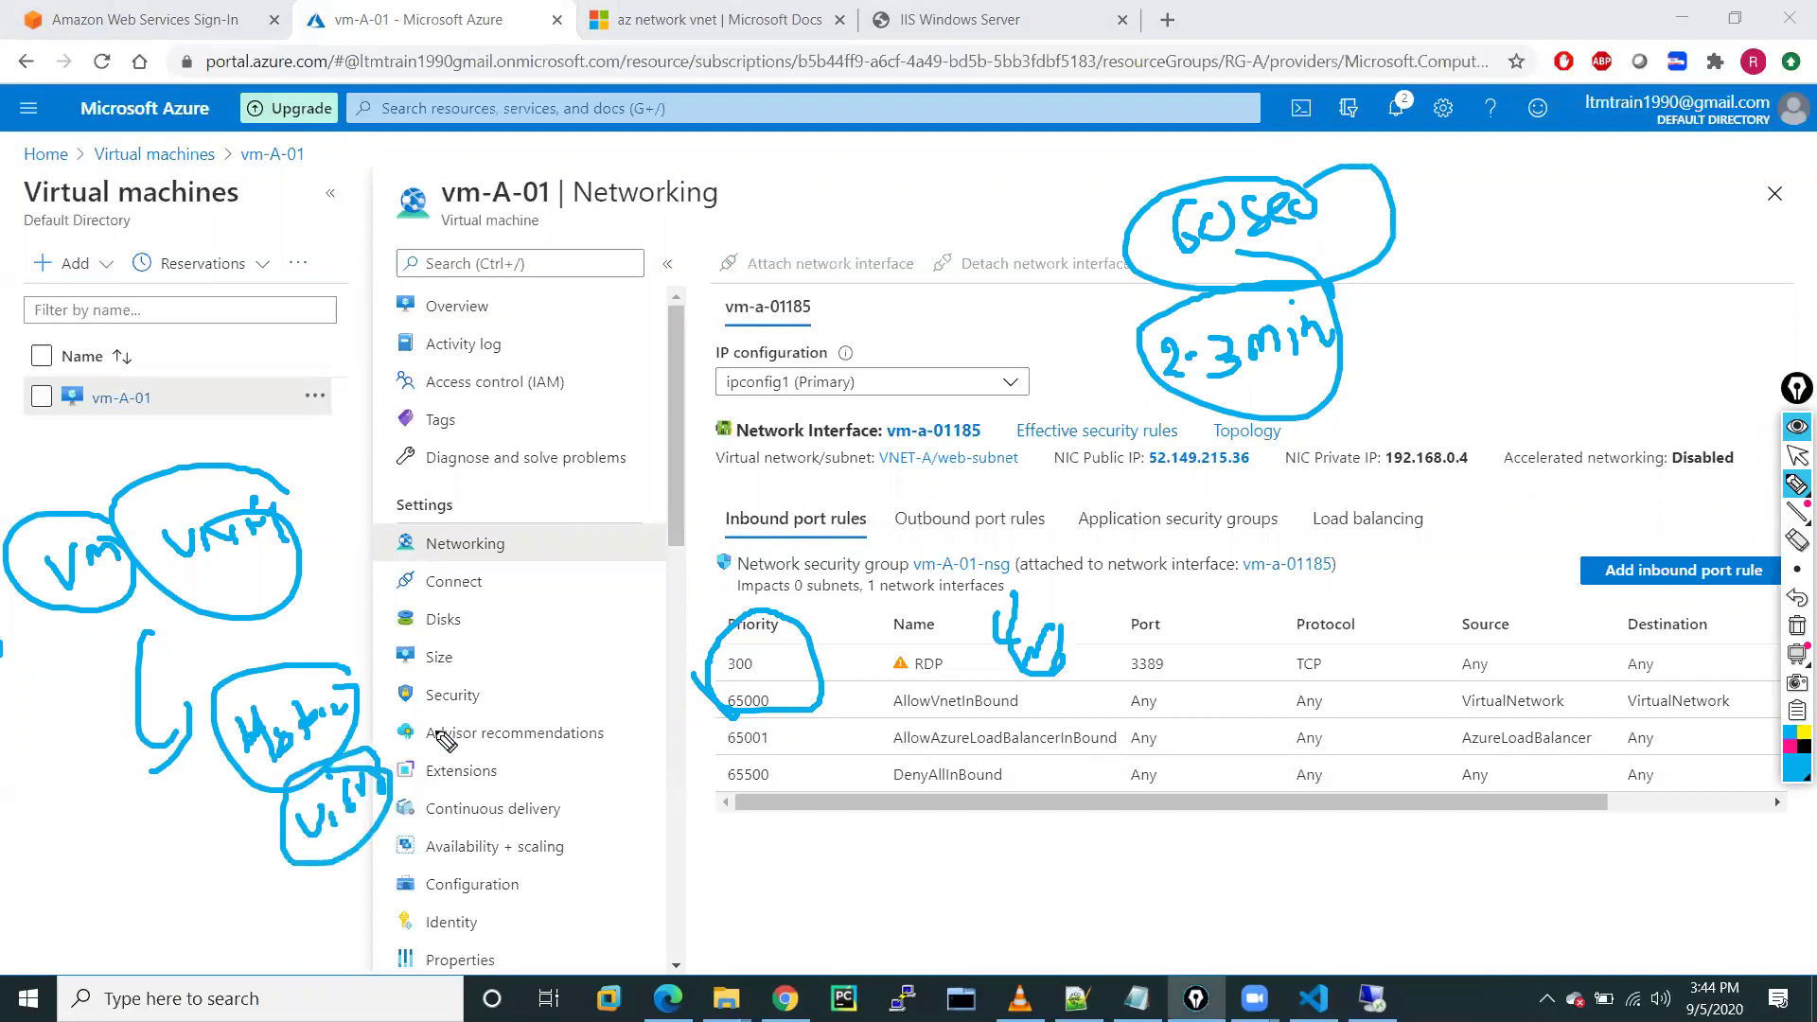
mouse_move(519, 754)
mouse_down()
mouse_move(511, 790)
mouse_move(629, 800)
mouse_move(663, 833)
mouse_move(741, 762)
mouse_move(762, 791)
mouse_move(708, 875)
mouse_move(855, 828)
mouse_move(785, 814)
mouse_up()
mouse_move(306, 307)
mouse_down()
mouse_move(416, 345)
mouse_move(438, 303)
mouse_move(478, 327)
mouse_move(417, 315)
mouse_up()
mouse_move(393, 487)
mouse_down()
mouse_move(426, 457)
mouse_move(494, 484)
mouse_move(606, 388)
mouse_move(383, 421)
mouse_move(535, 398)
mouse_up()
mouse_move(692, 232)
mouse_down()
mouse_move(667, 227)
mouse_move(777, 202)
mouse_move(720, 289)
mouse_move(811, 282)
mouse_move(871, 227)
mouse_move(624, 274)
mouse_move(801, 201)
mouse_up()
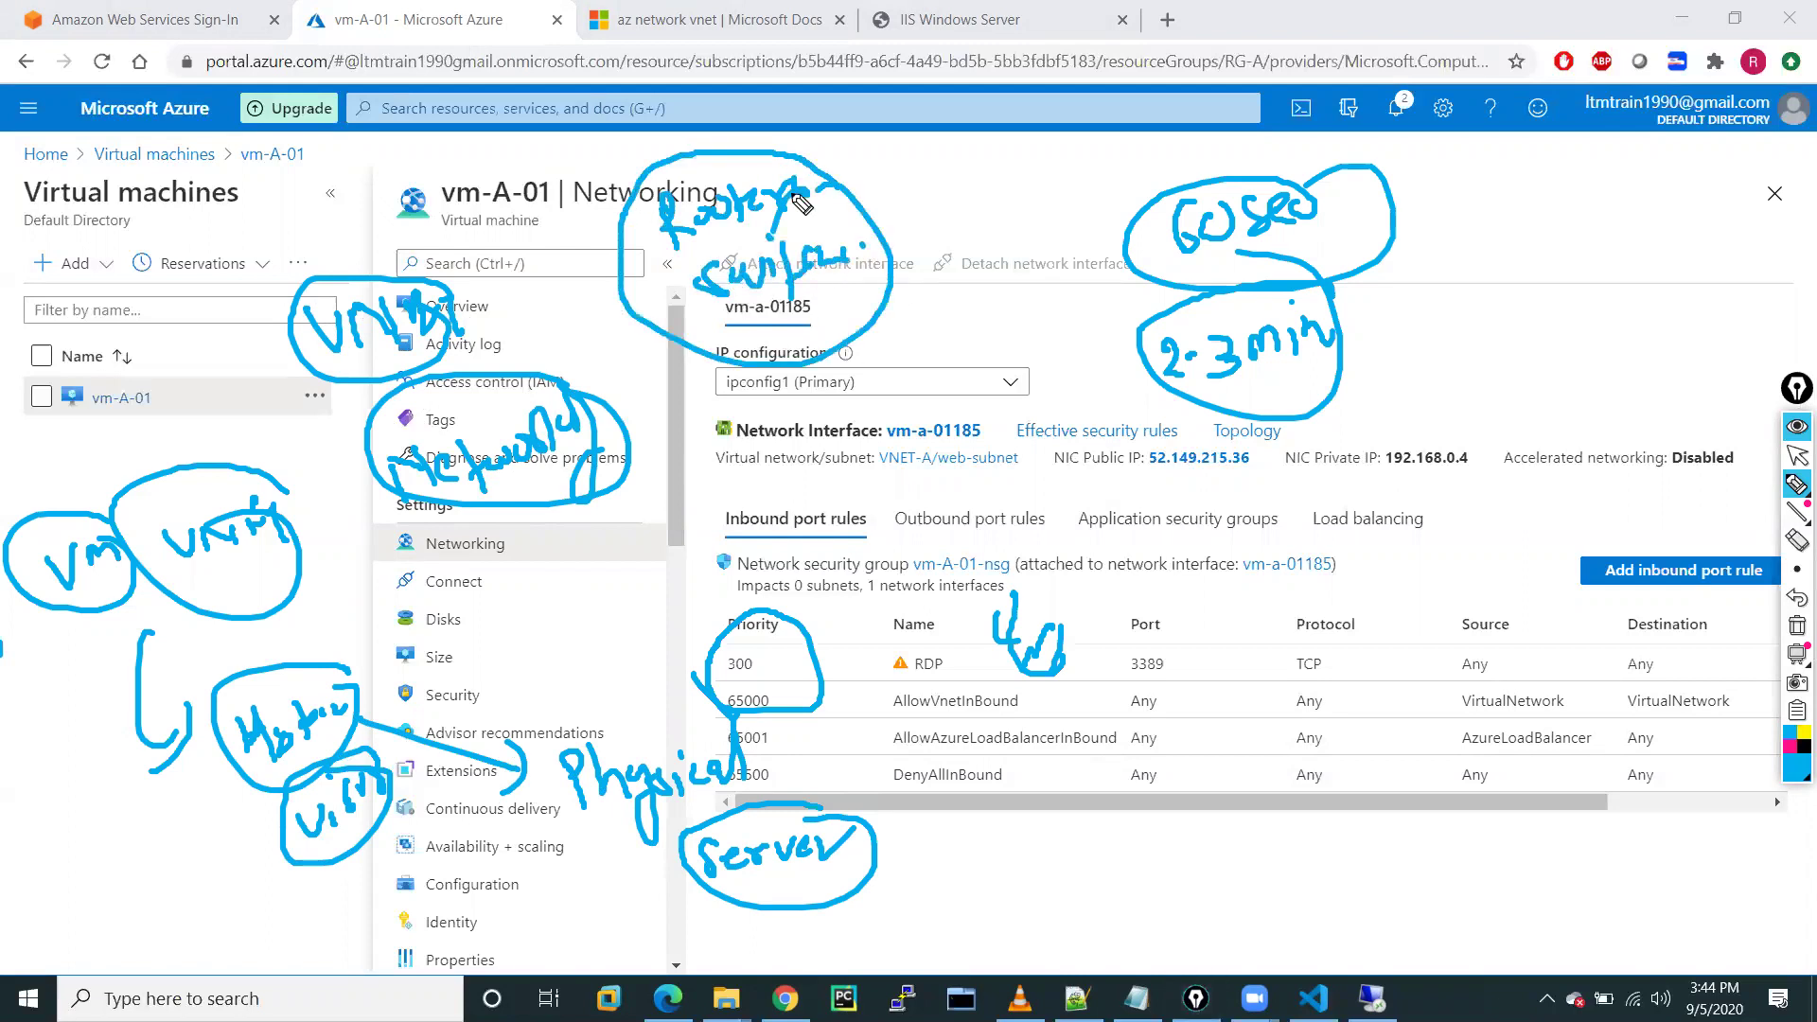
mouse_move(71, 248)
mouse_down()
mouse_move(57, 227)
mouse_move(76, 251)
mouse_move(189, 184)
mouse_move(223, 251)
mouse_move(203, 161)
mouse_move(252, 171)
mouse_move(90, 265)
mouse_up()
mouse_move(358, 160)
mouse_down()
mouse_move(322, 172)
mouse_move(443, 136)
mouse_move(425, 171)
mouse_up()
drag(312, 184, 305, 284)
mouse_move(545, 102)
mouse_down()
mouse_move(560, 142)
mouse_move(599, 109)
mouse_move(724, 111)
mouse_move(466, 91)
mouse_up()
drag(606, 95, 627, 116)
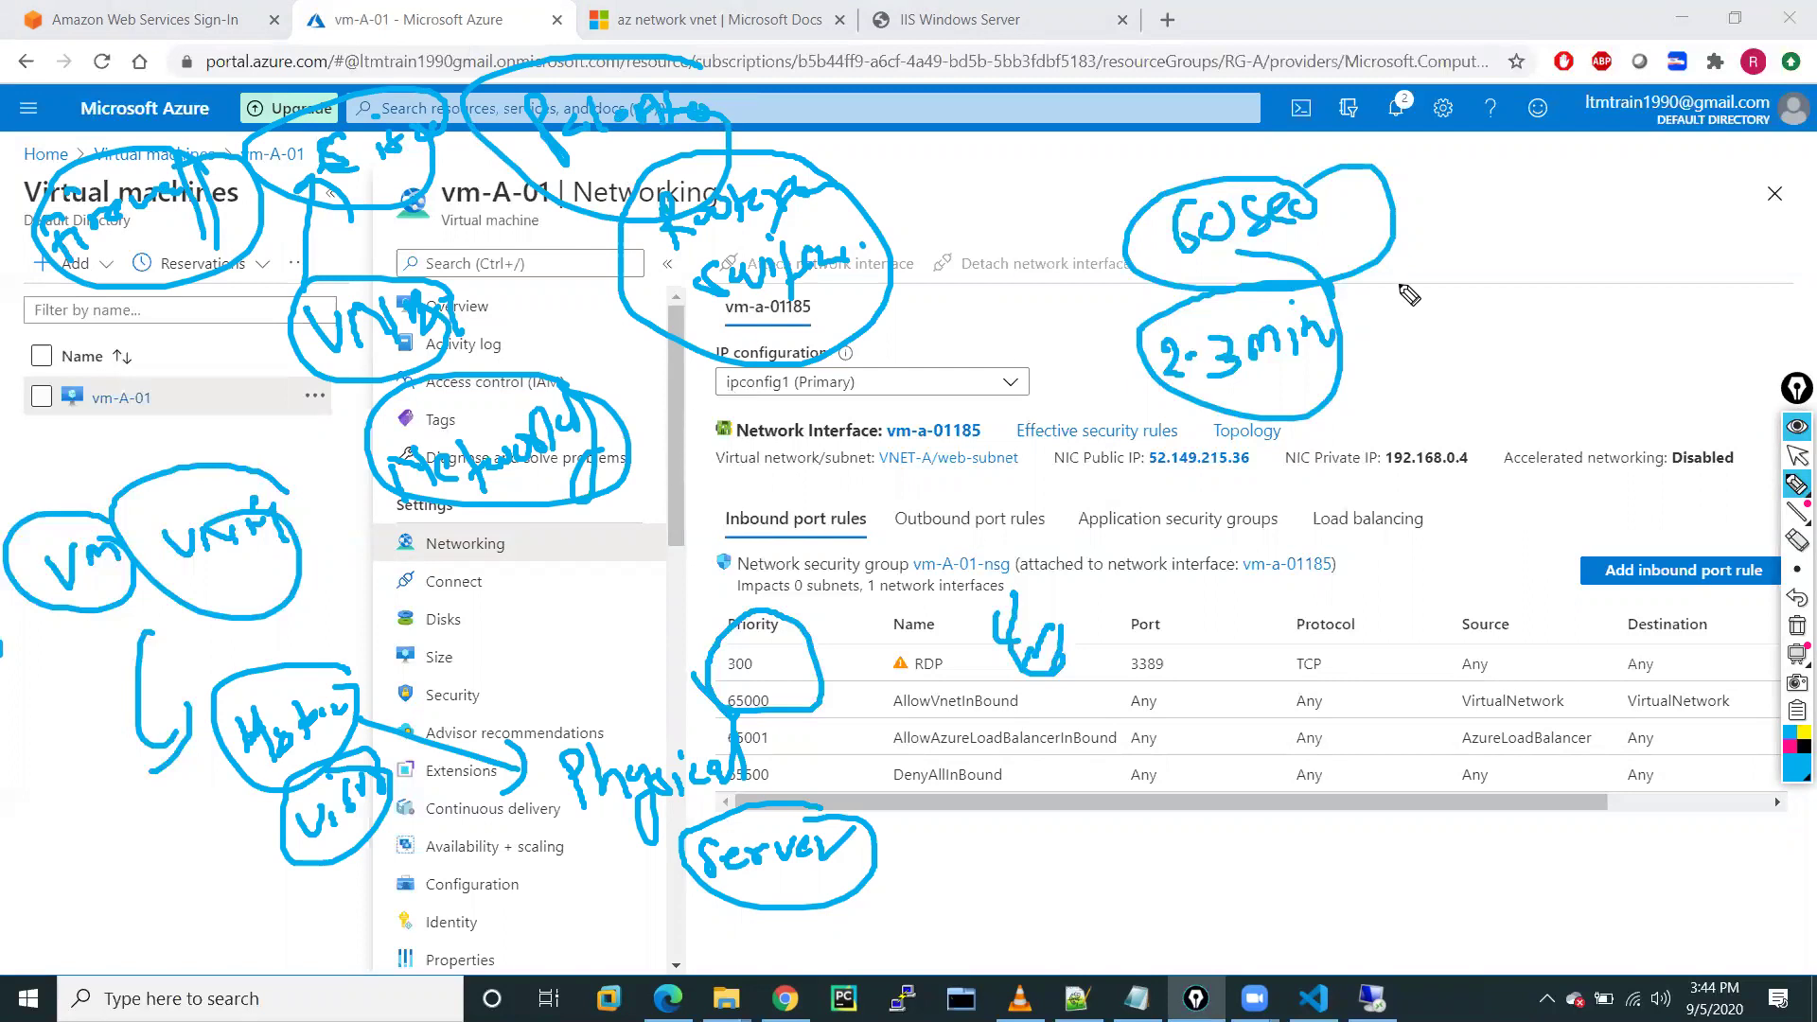
mouse_move(1427, 187)
mouse_down()
mouse_move(1412, 221)
mouse_move(1503, 211)
mouse_move(1399, 188)
mouse_up()
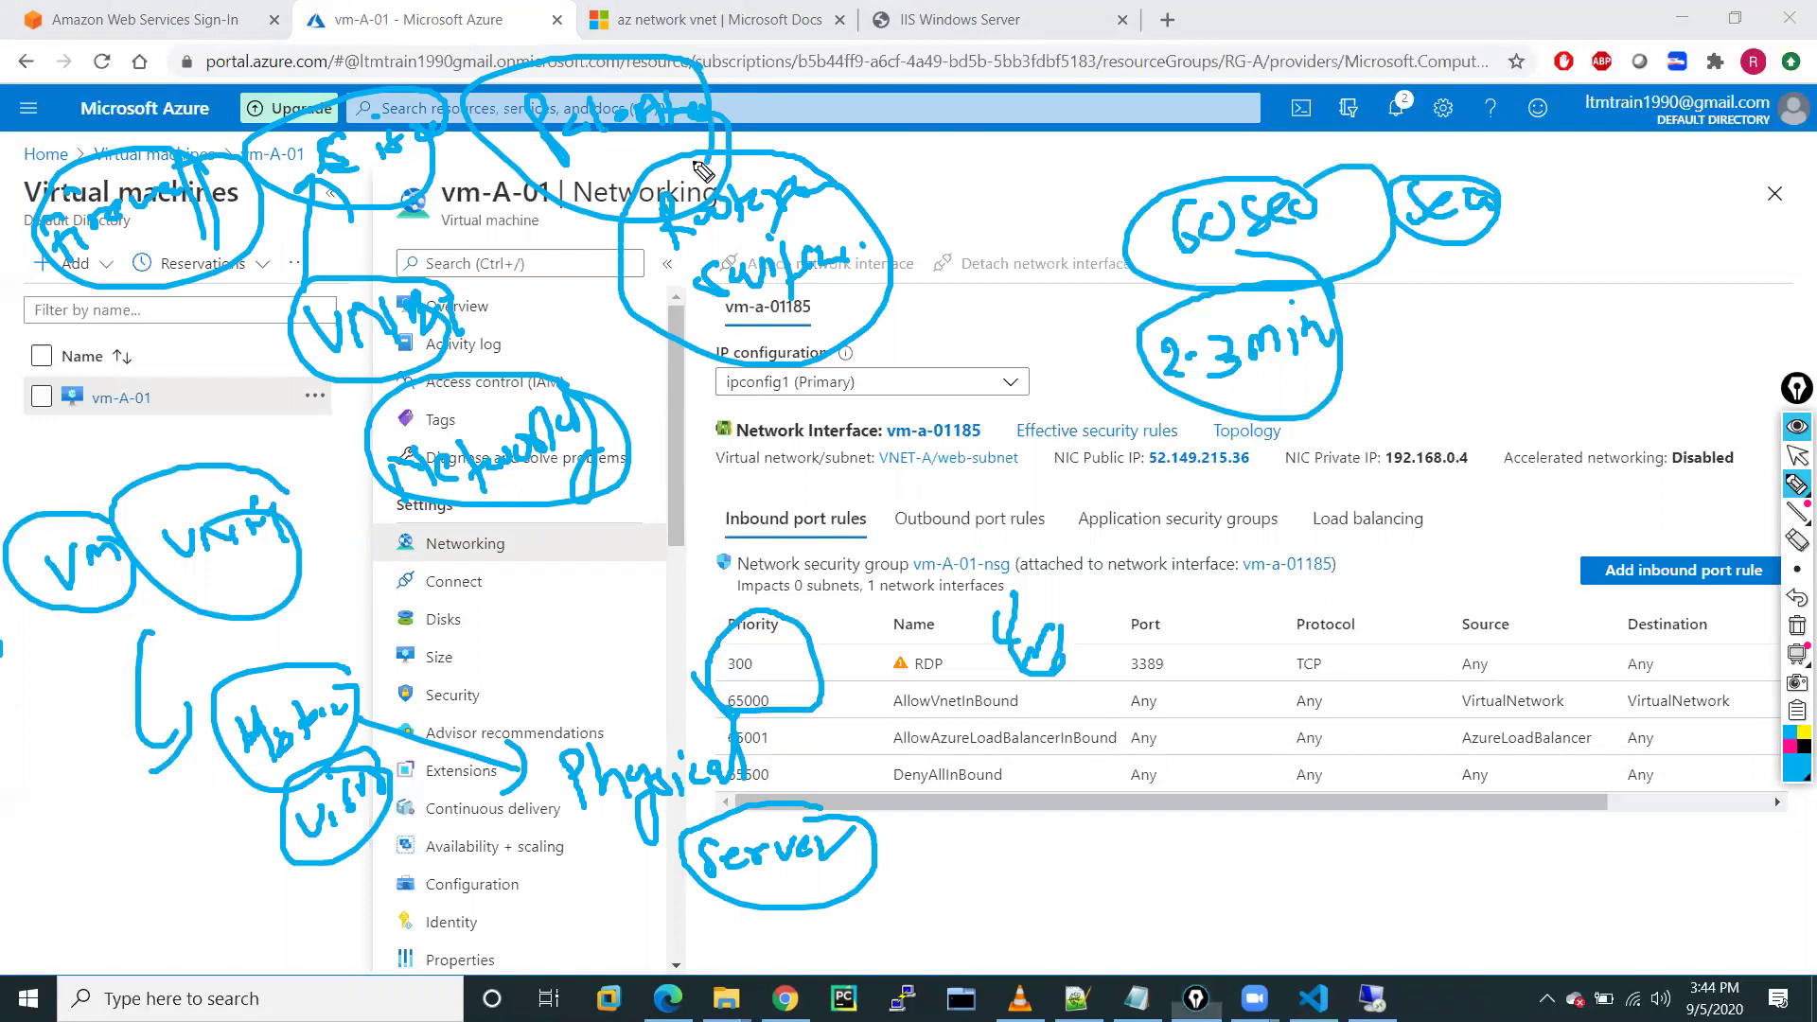
mouse_move(227, 385)
mouse_down()
mouse_move(274, 284)
mouse_move(326, 250)
mouse_up()
drag(944, 346, 1013, 340)
mouse_move(1032, 350)
mouse_down()
mouse_move(1065, 326)
mouse_move(1049, 322)
mouse_up()
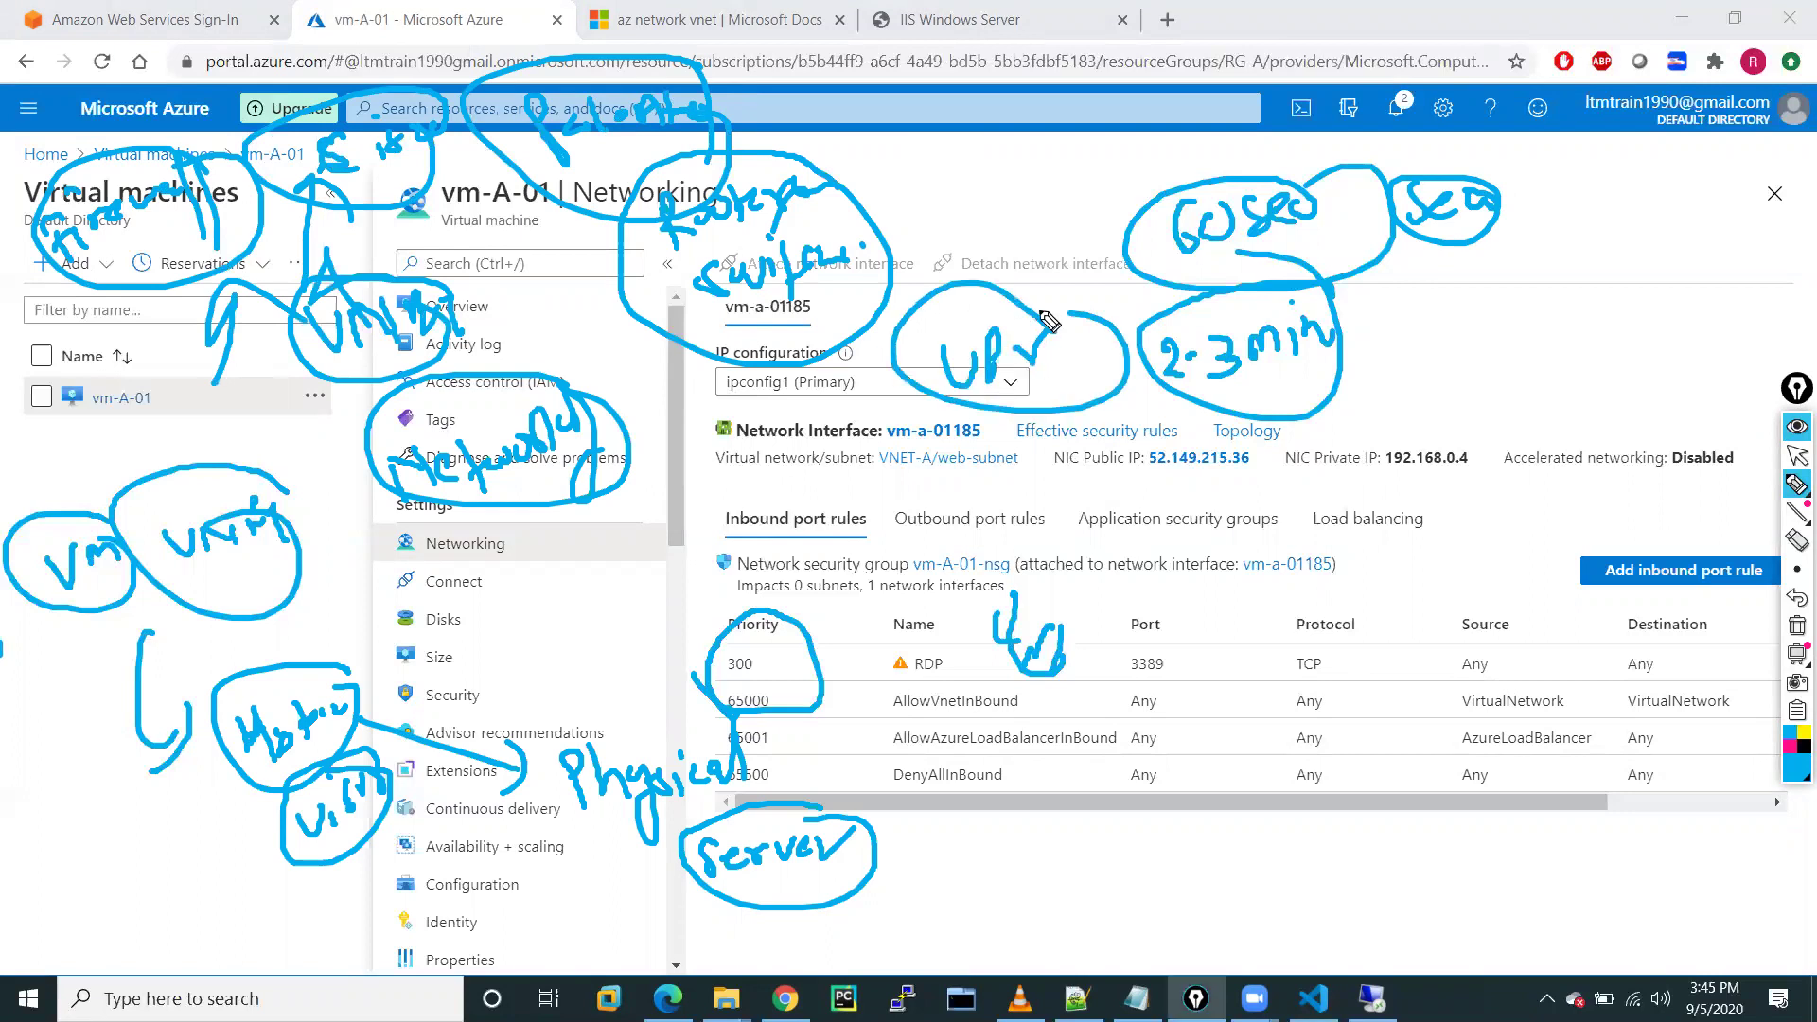
click(1796, 625)
click(1795, 461)
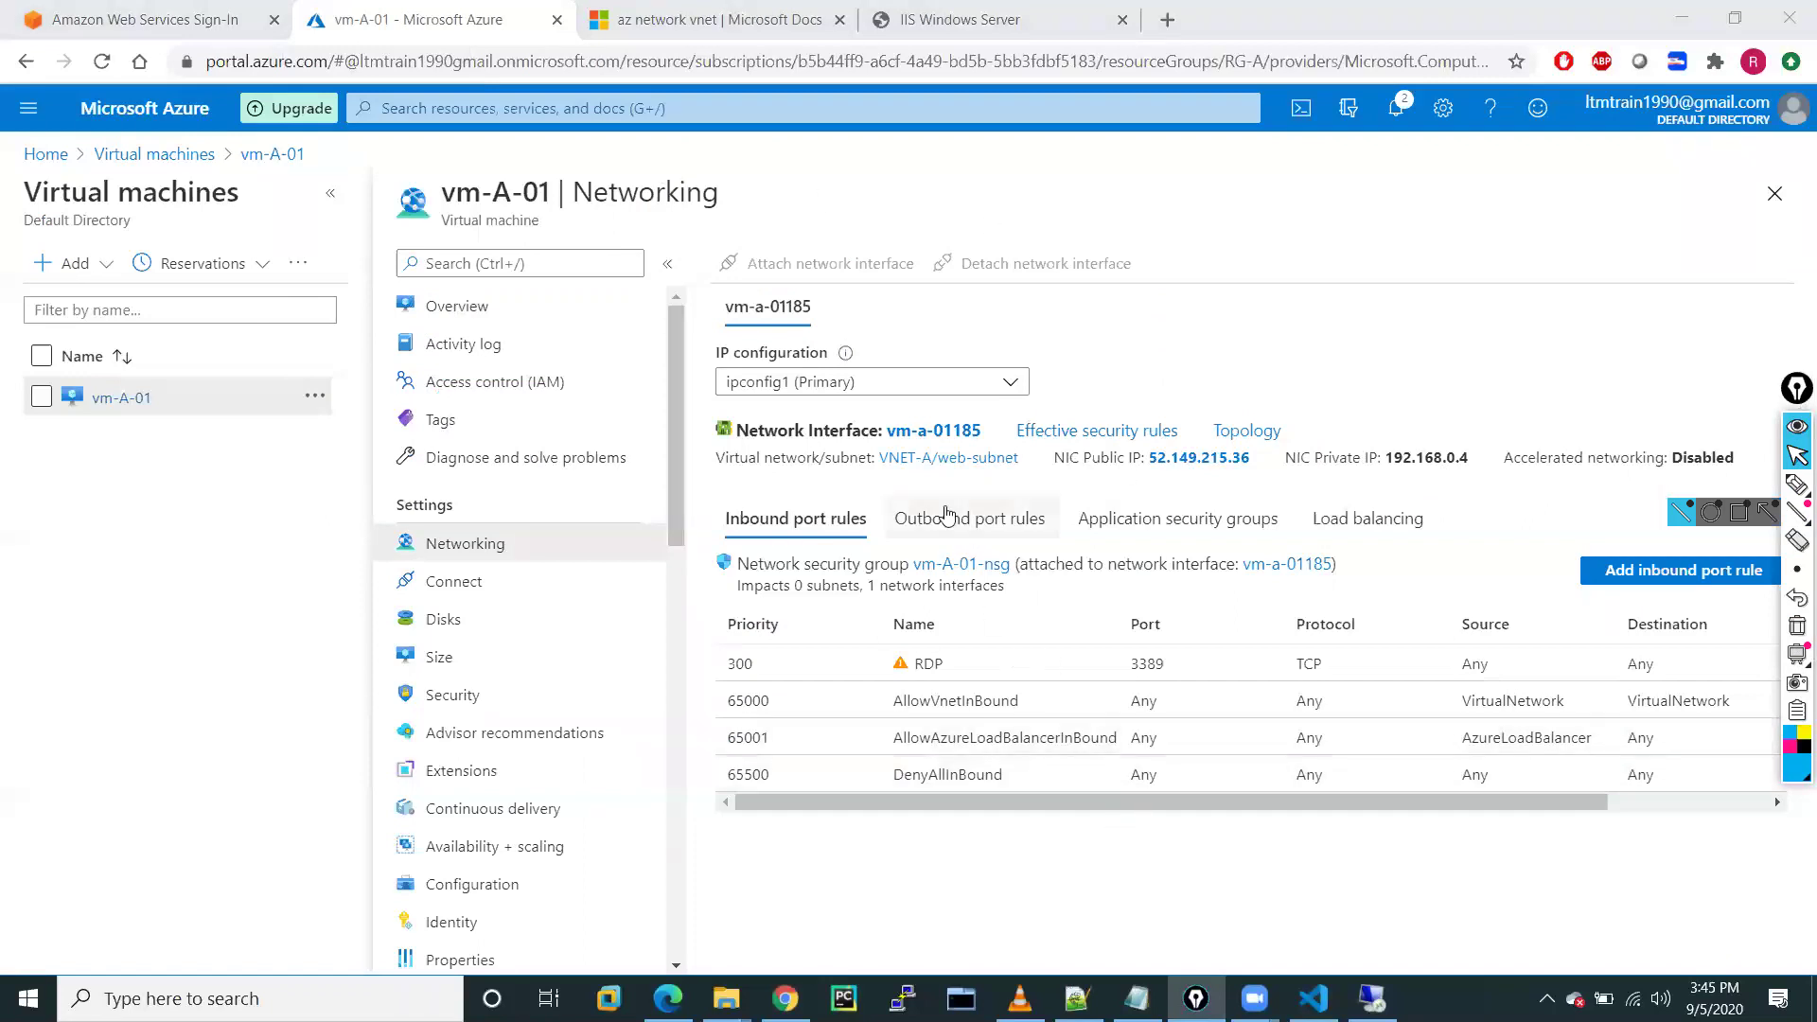
Reload the IIS page tab at 52.149.215.36 and select its address
click(999, 14)
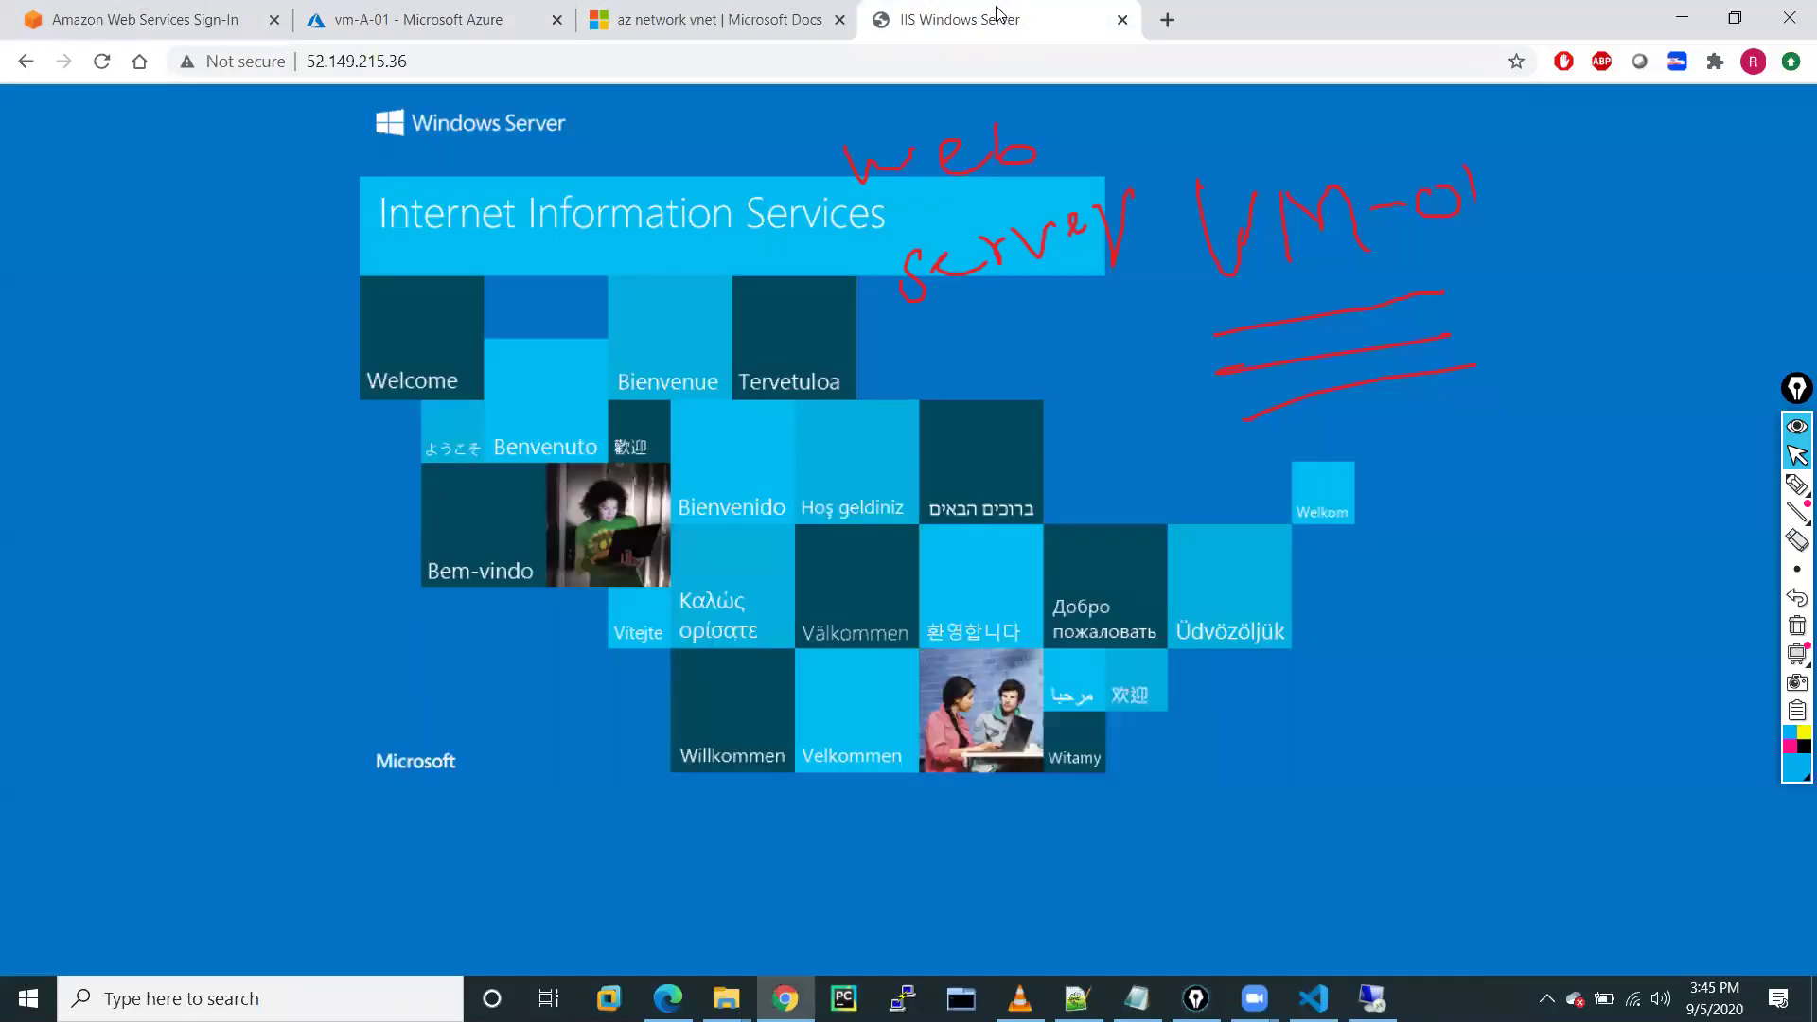
click(106, 66)
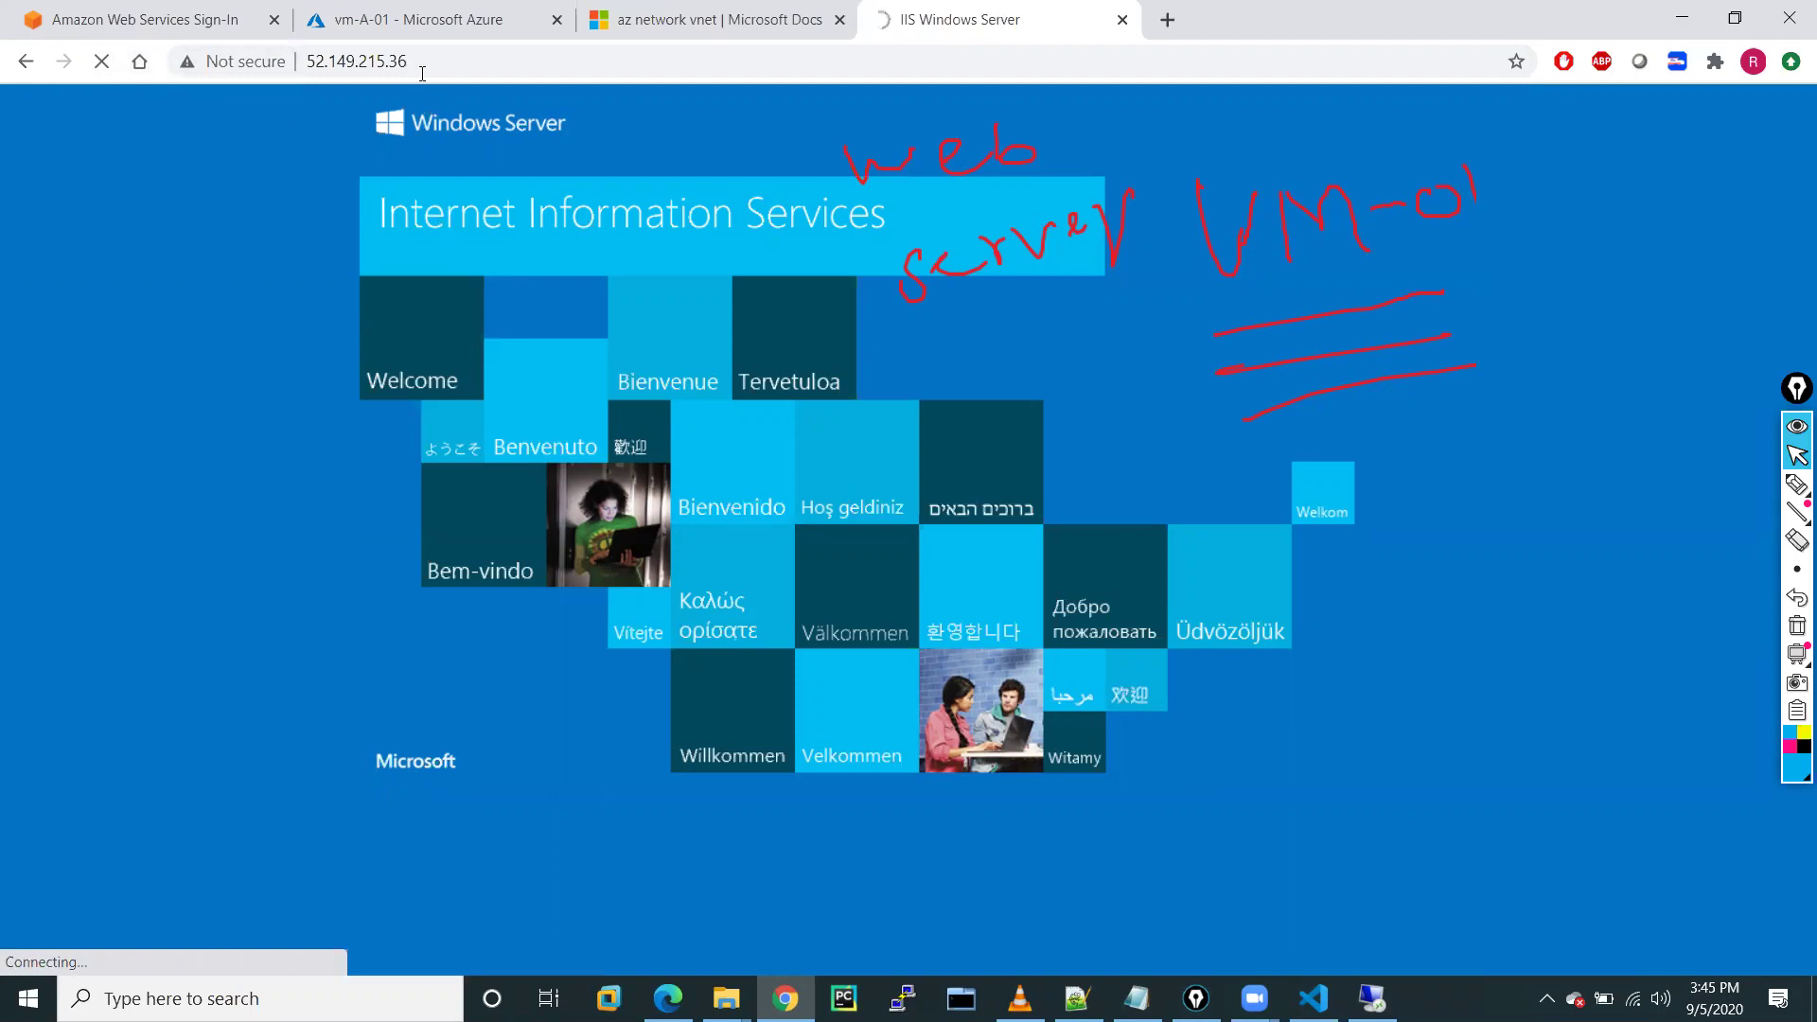
drag(415, 60, 319, 59)
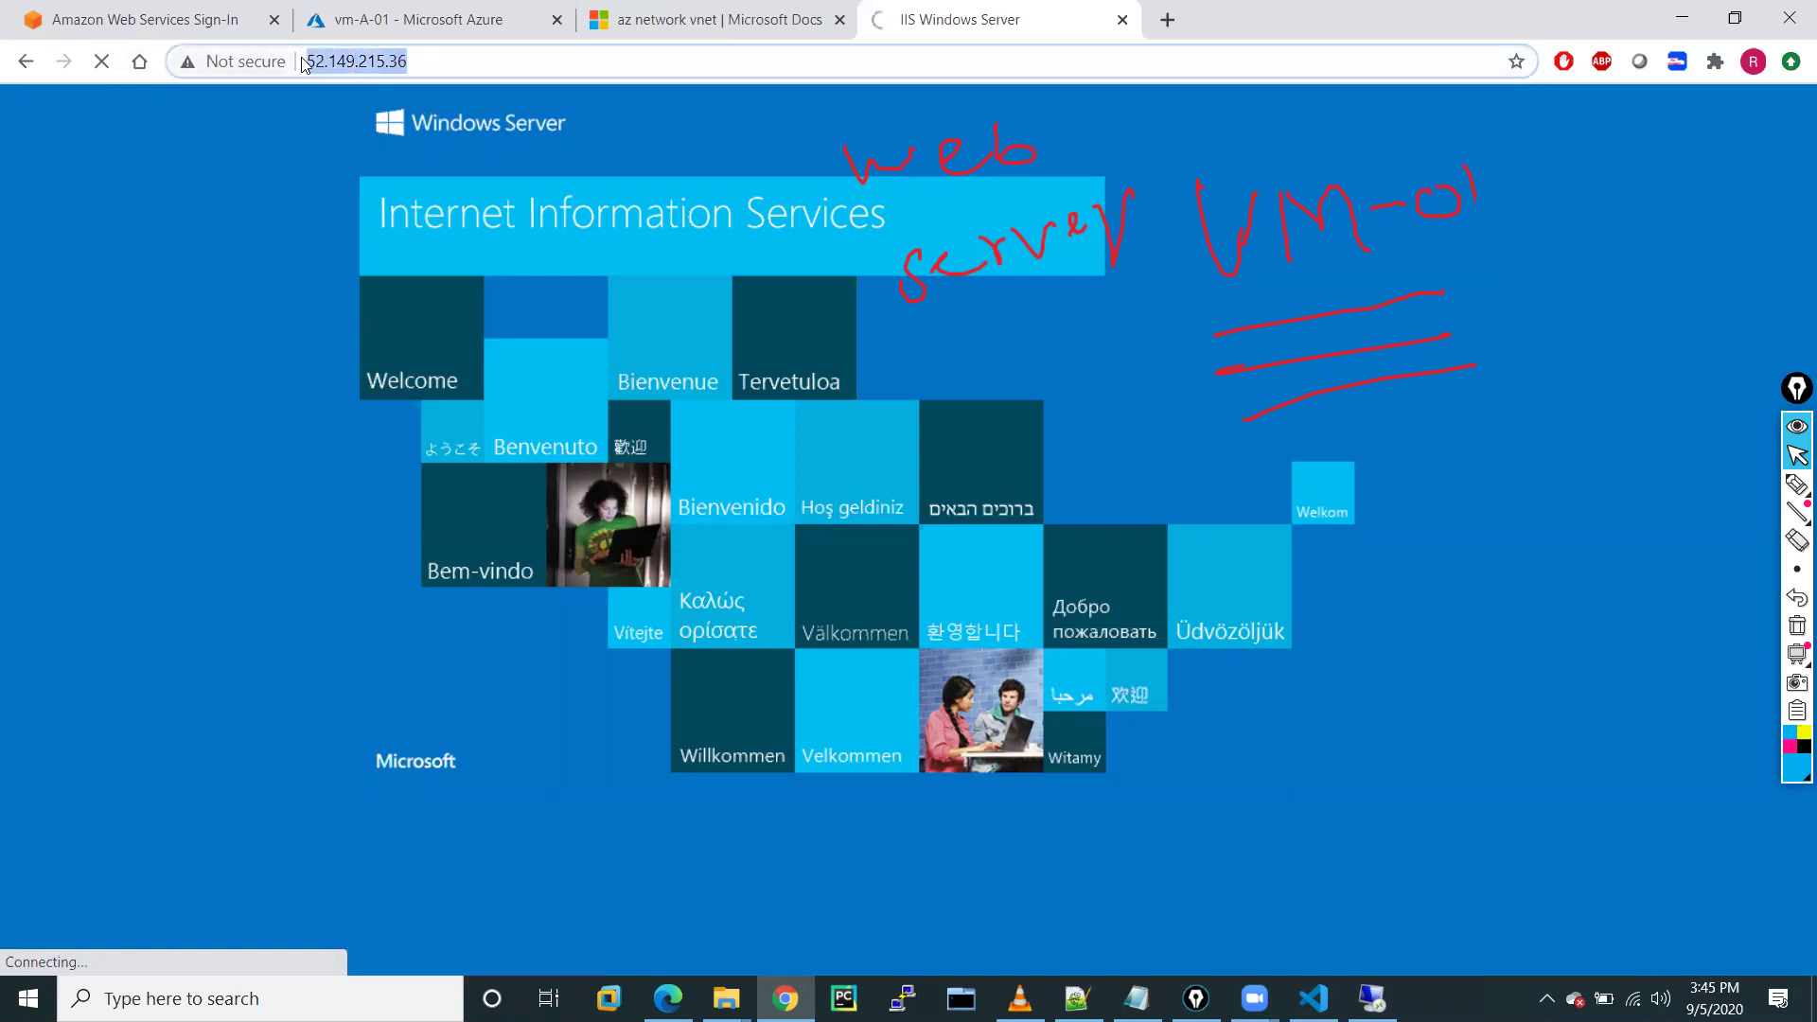
Load 52.149.215.36 in a fresh tab, confirming ERR_CONNECTION_TIMED_OUT, then return to the portal
click(1167, 19)
click(1123, 20)
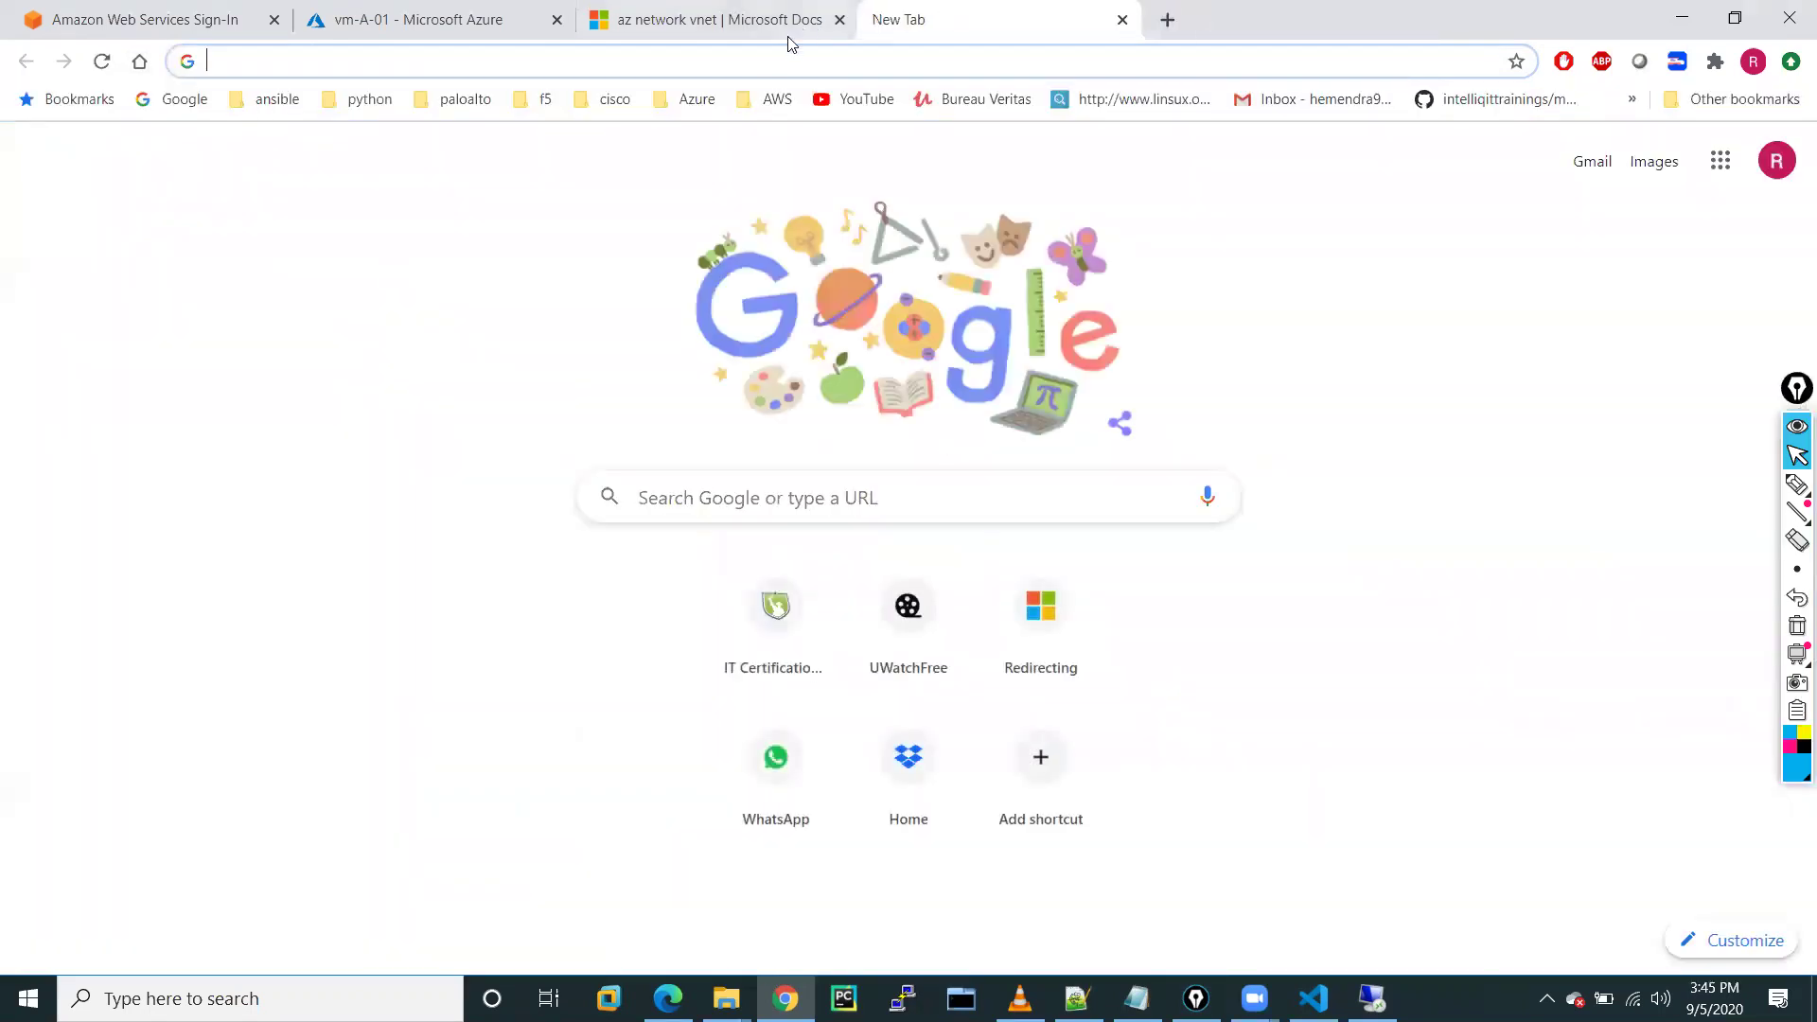
click(706, 66)
text(http://52.149.215.36/)
key(Return)
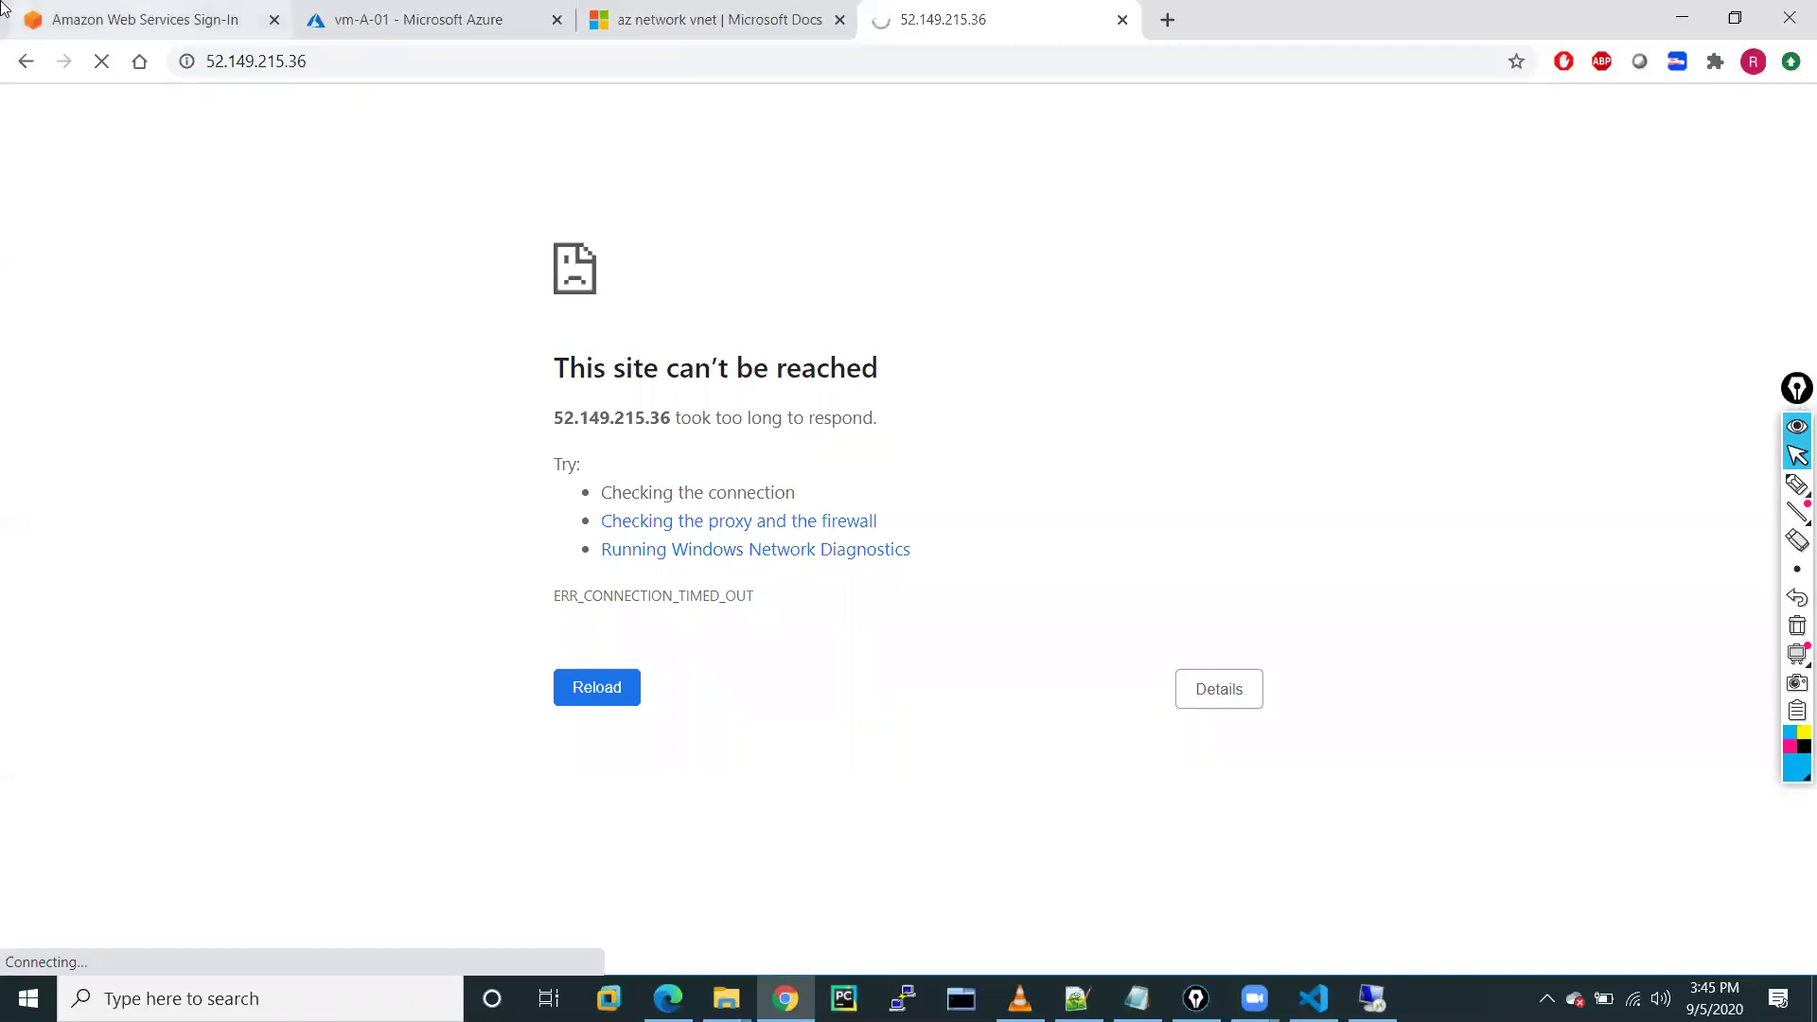
click(445, 8)
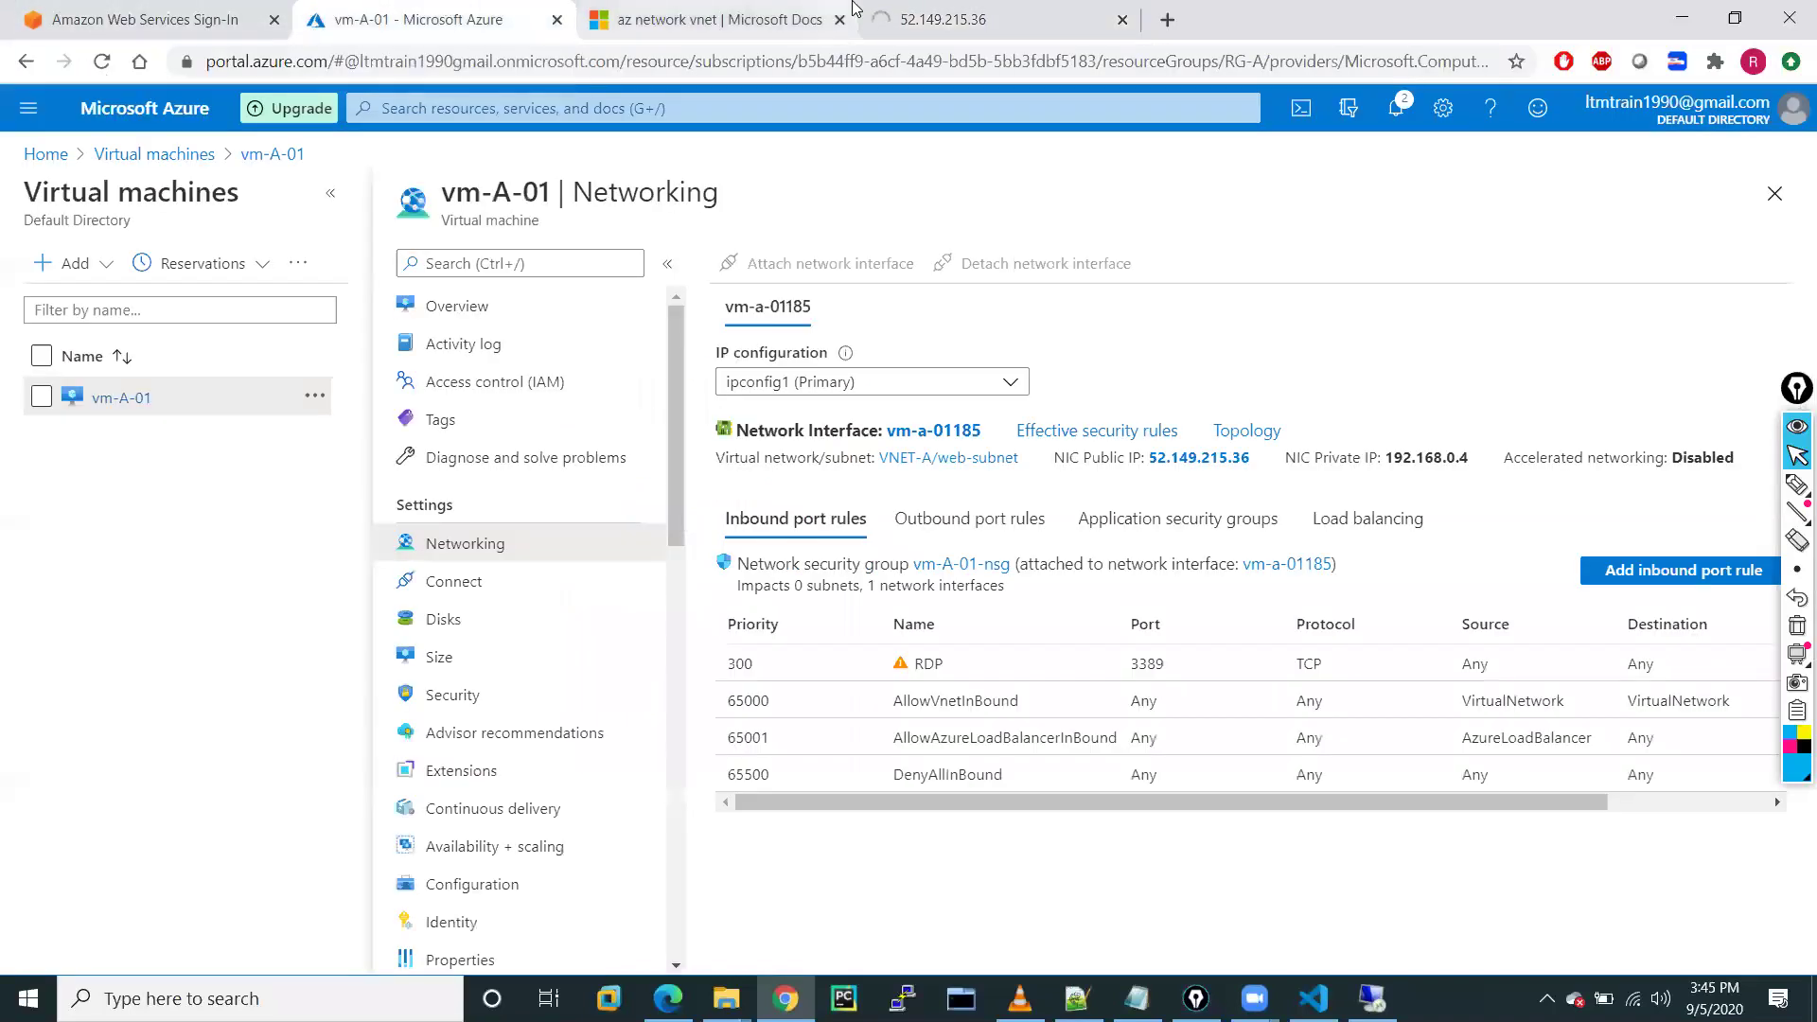
click(710, 19)
click(371, 8)
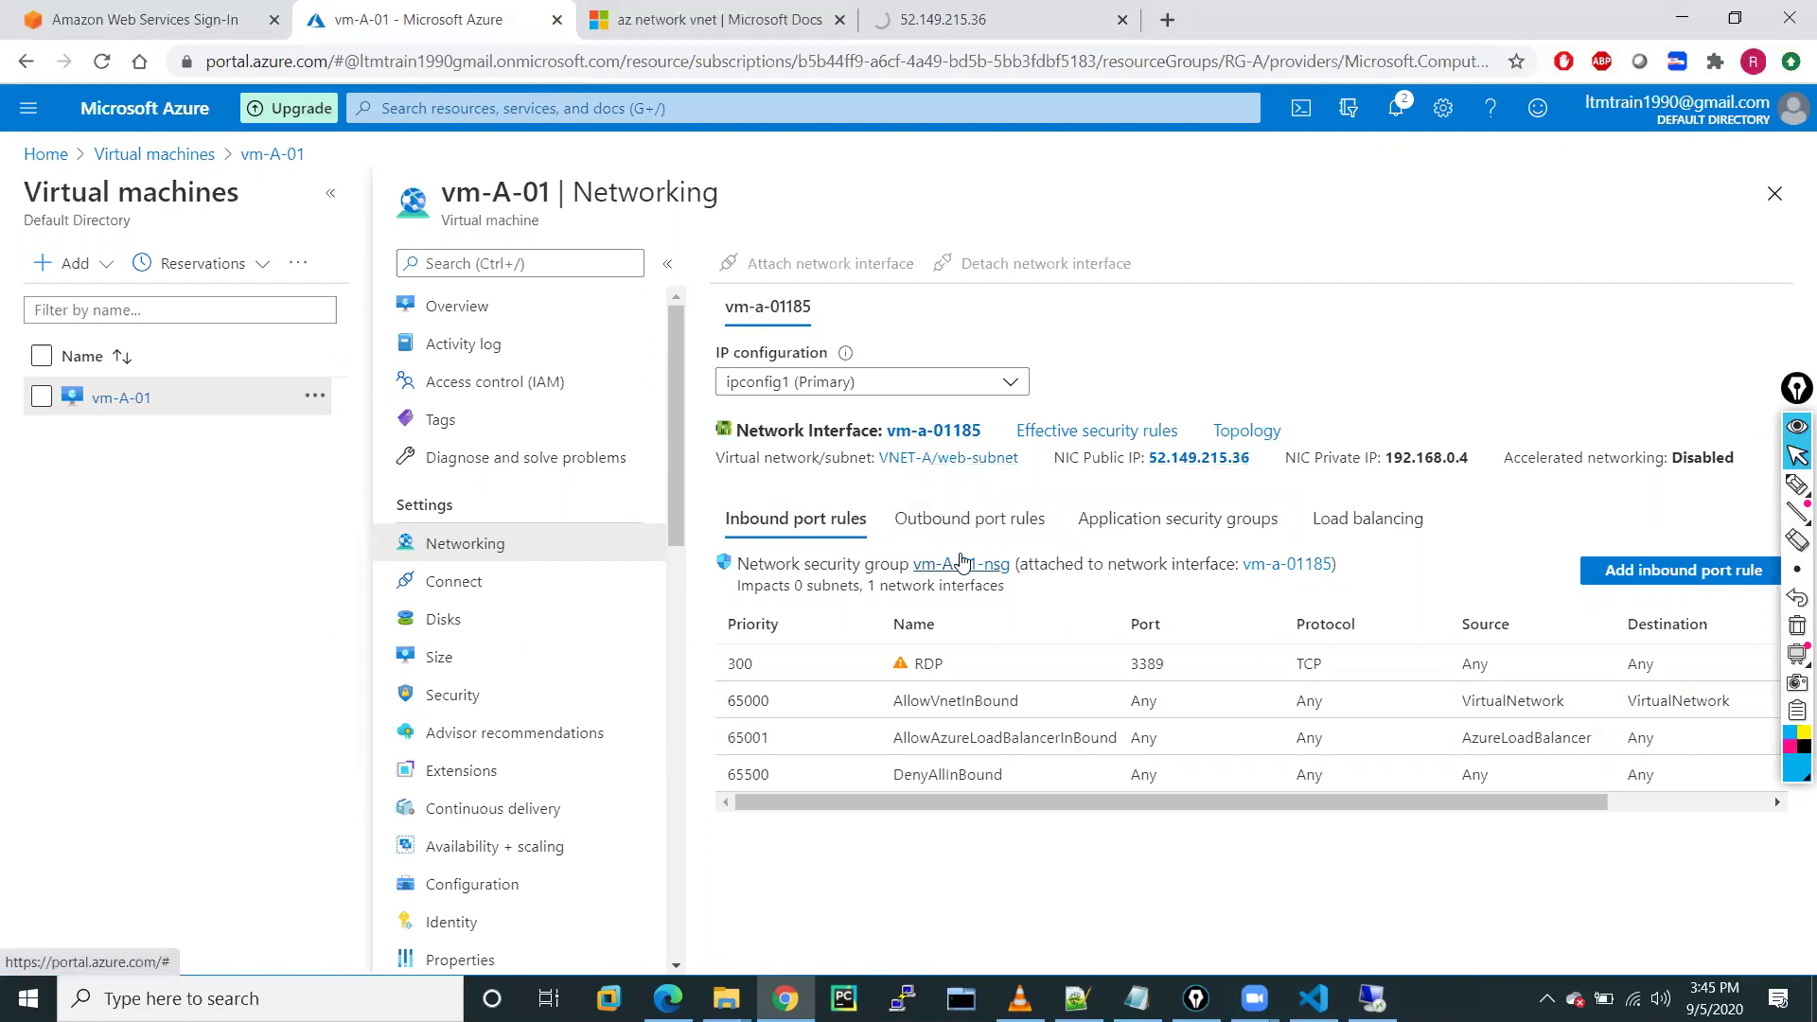
click(1673, 570)
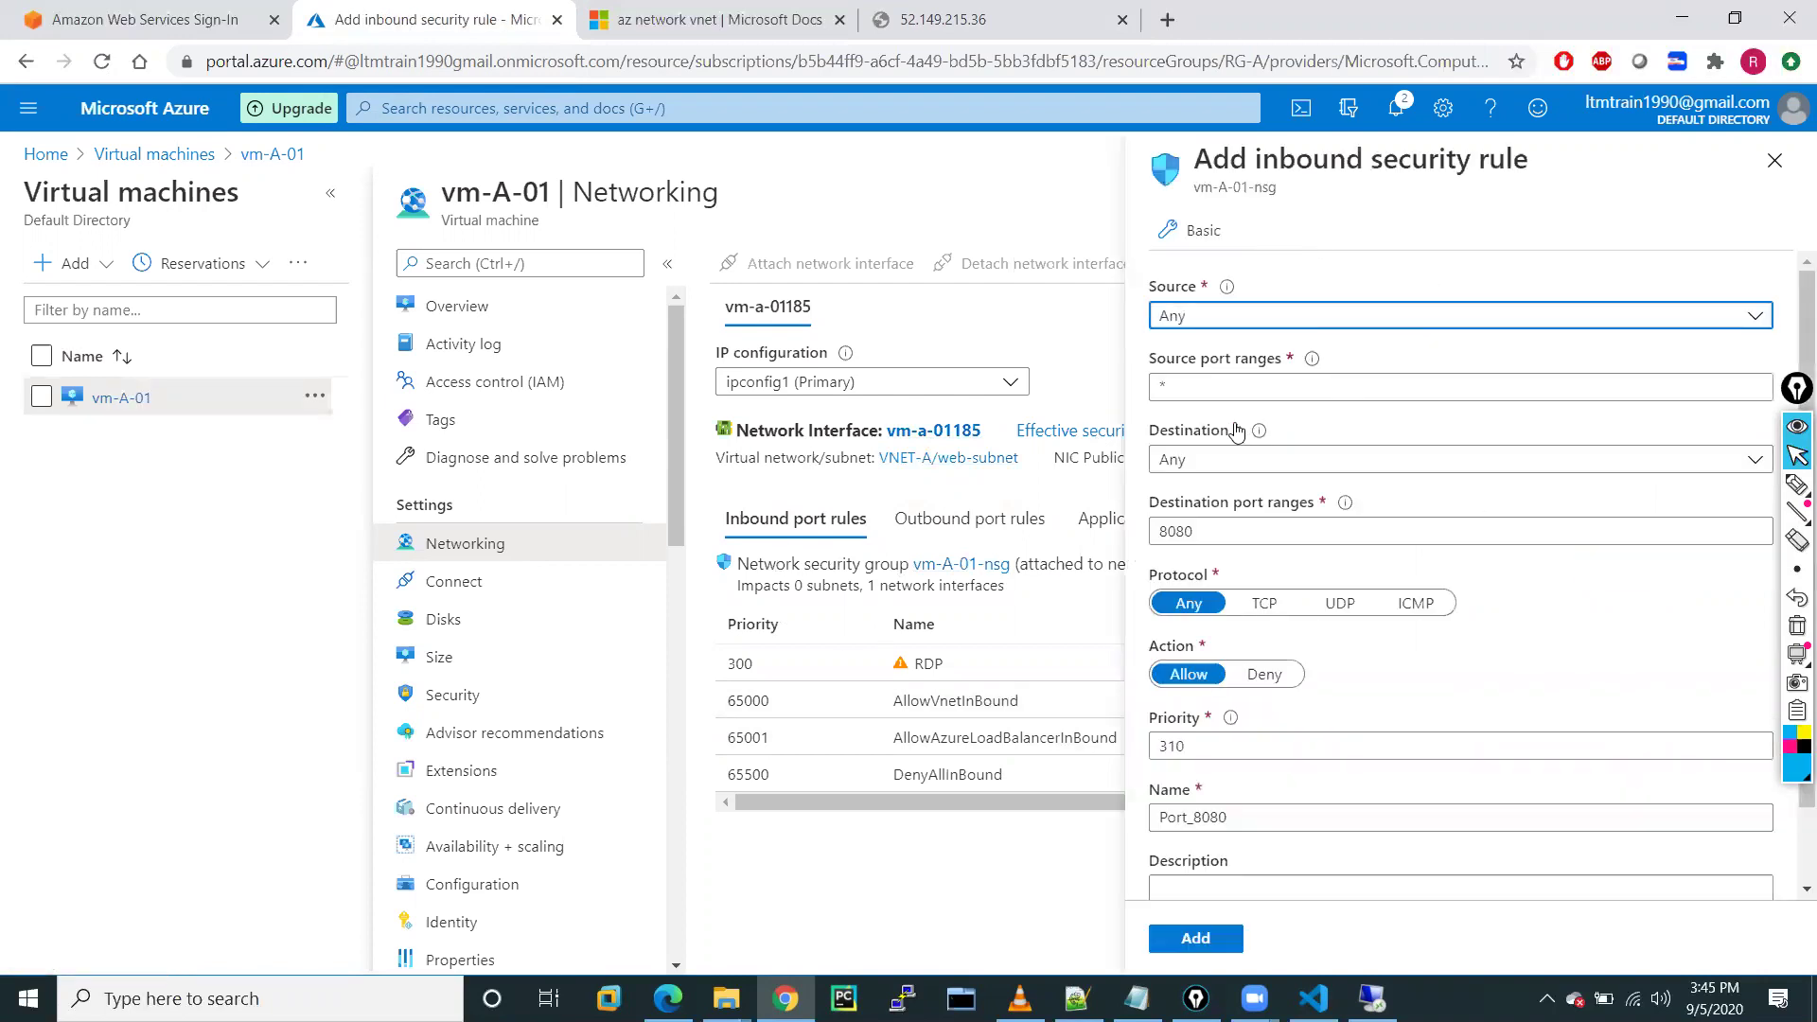
click(1232, 326)
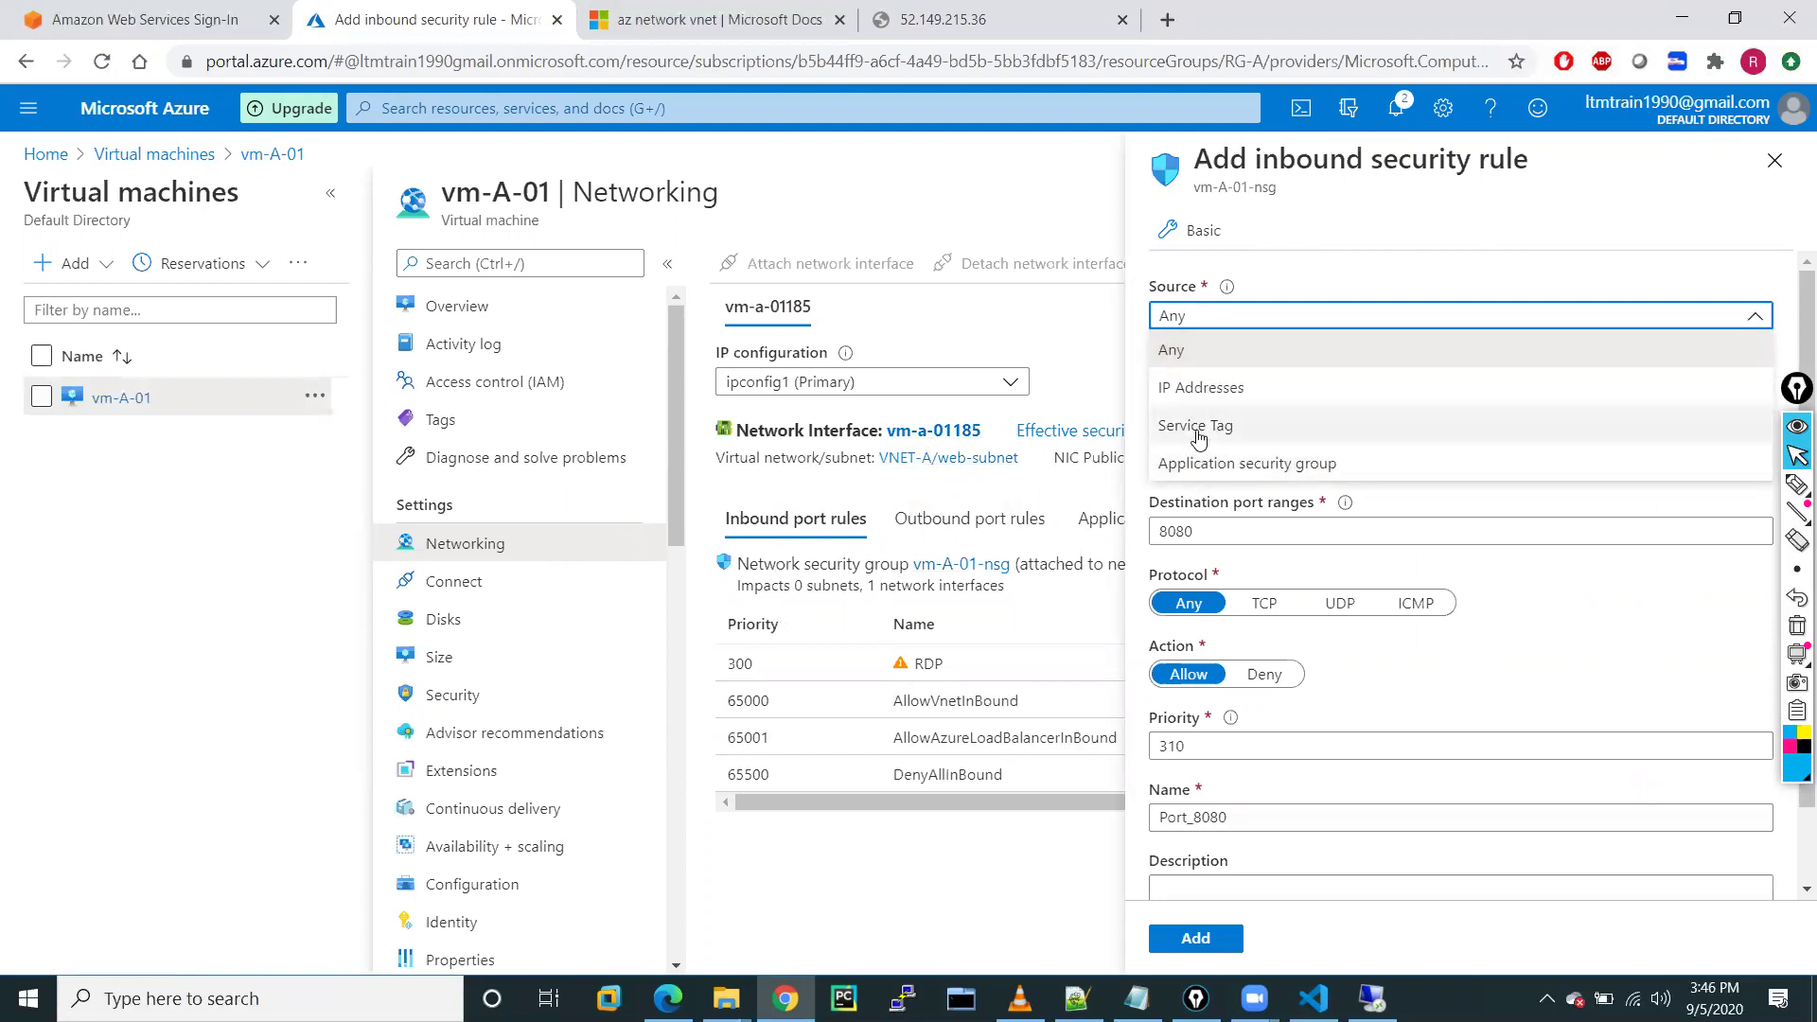
click(1198, 427)
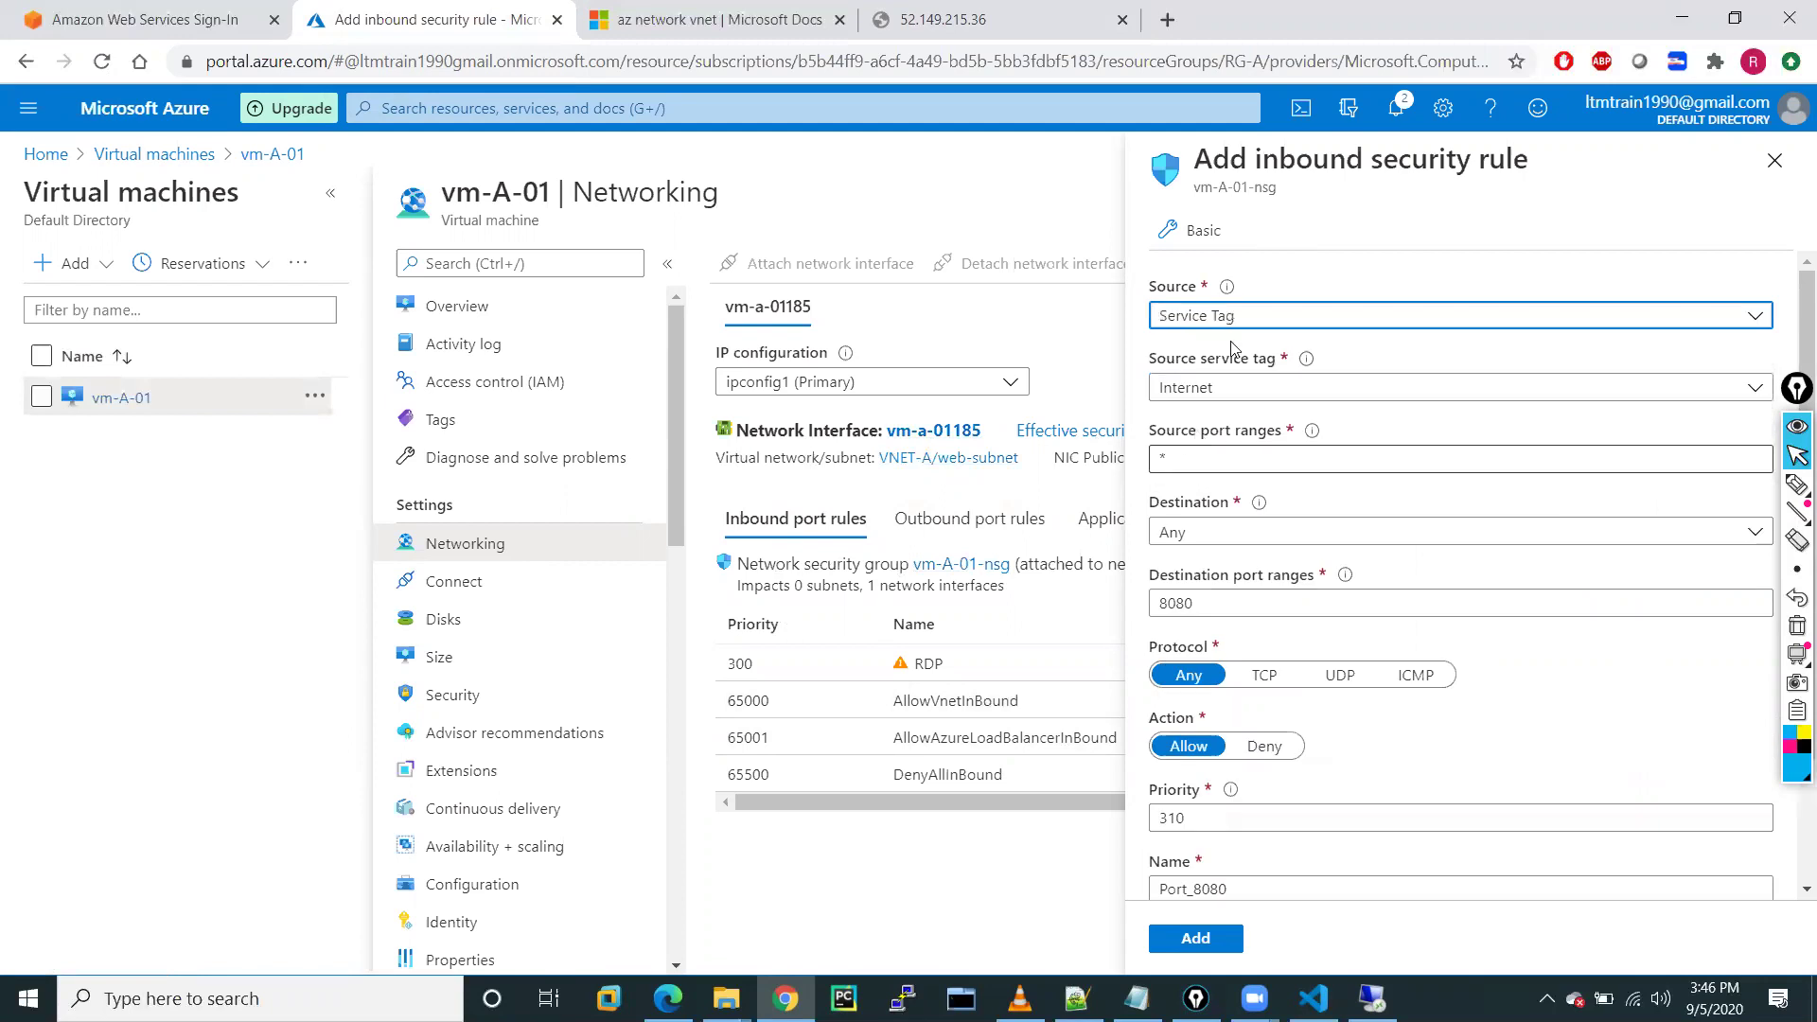
click(1233, 396)
scroll(1247, 743, down, 20)
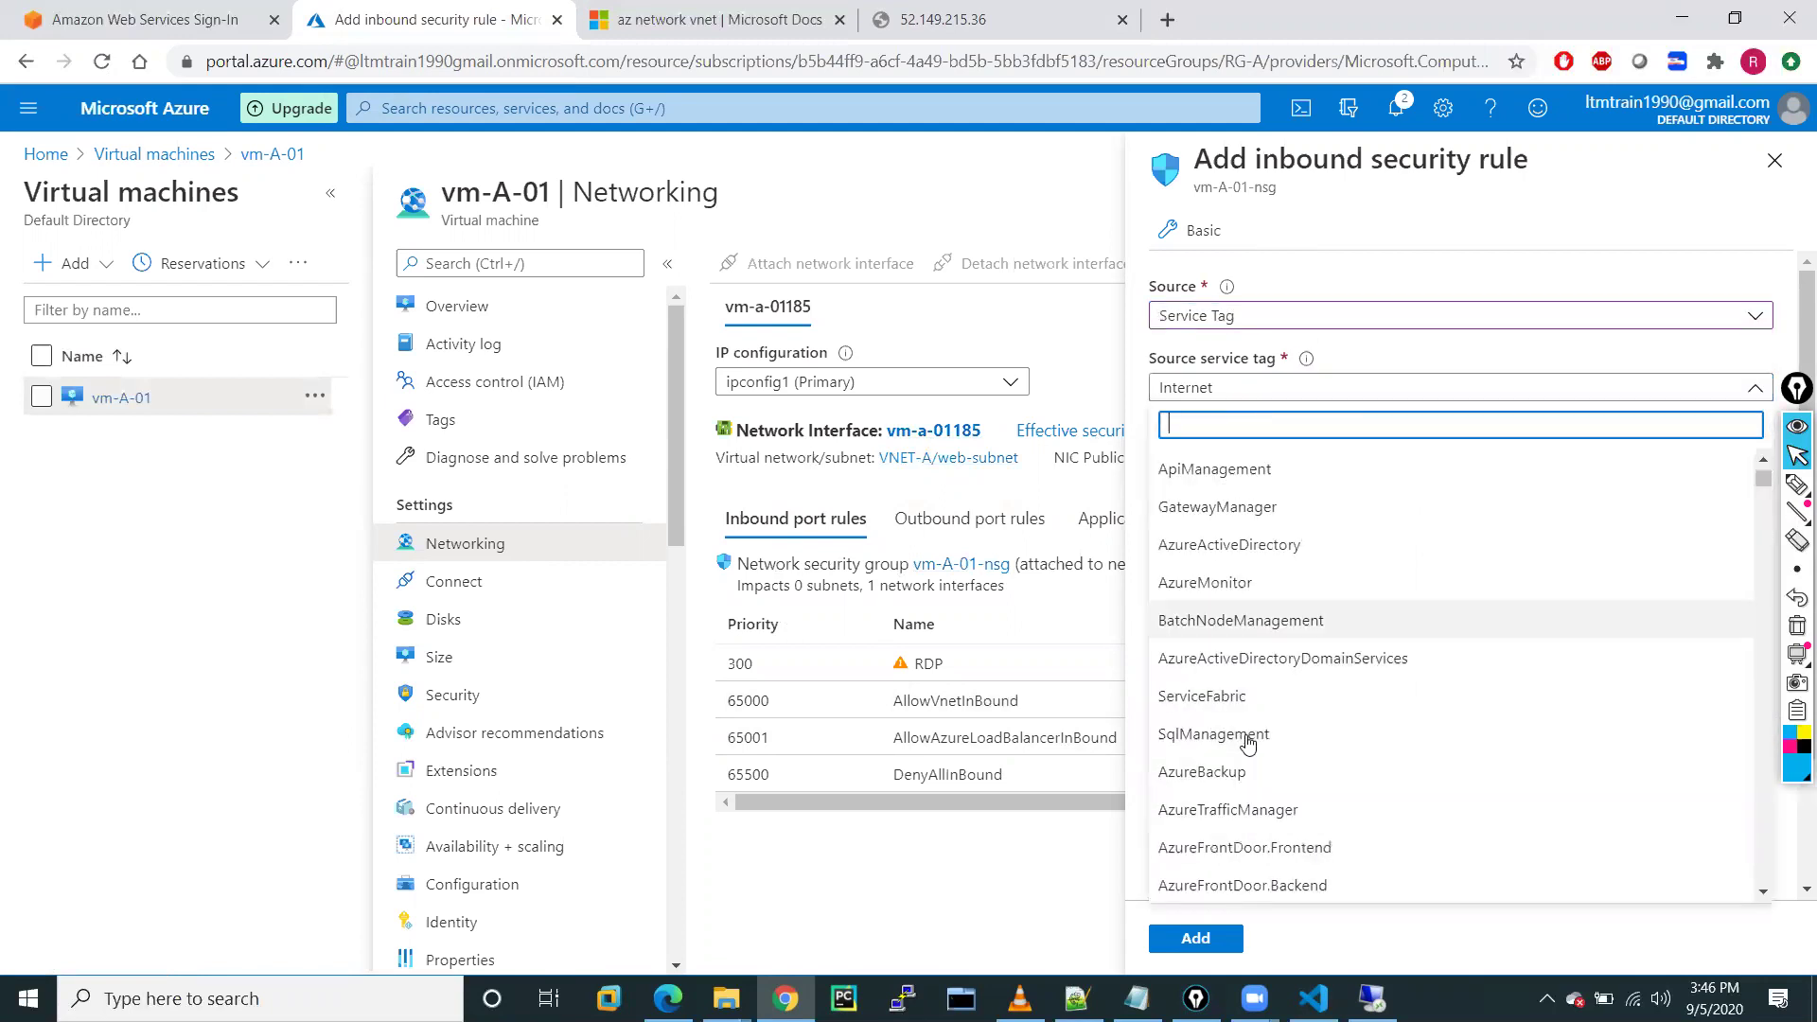
scroll(1230, 568, down, 15)
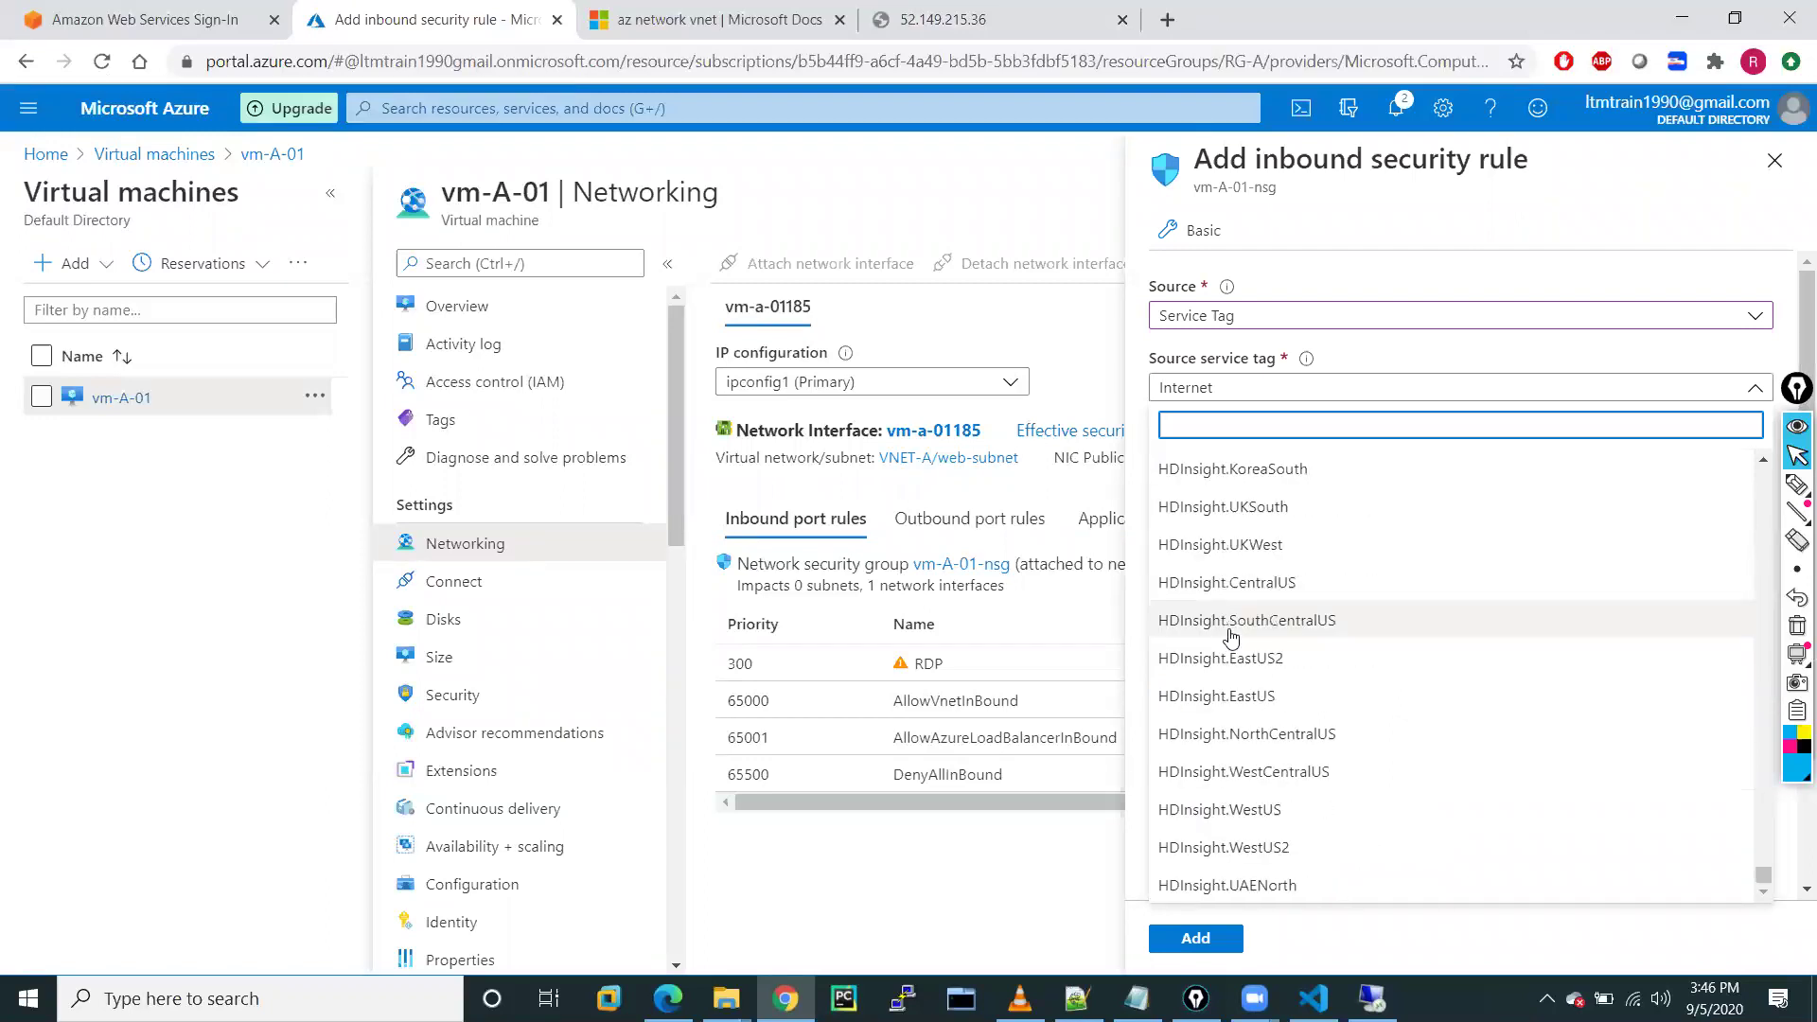
click(995, 219)
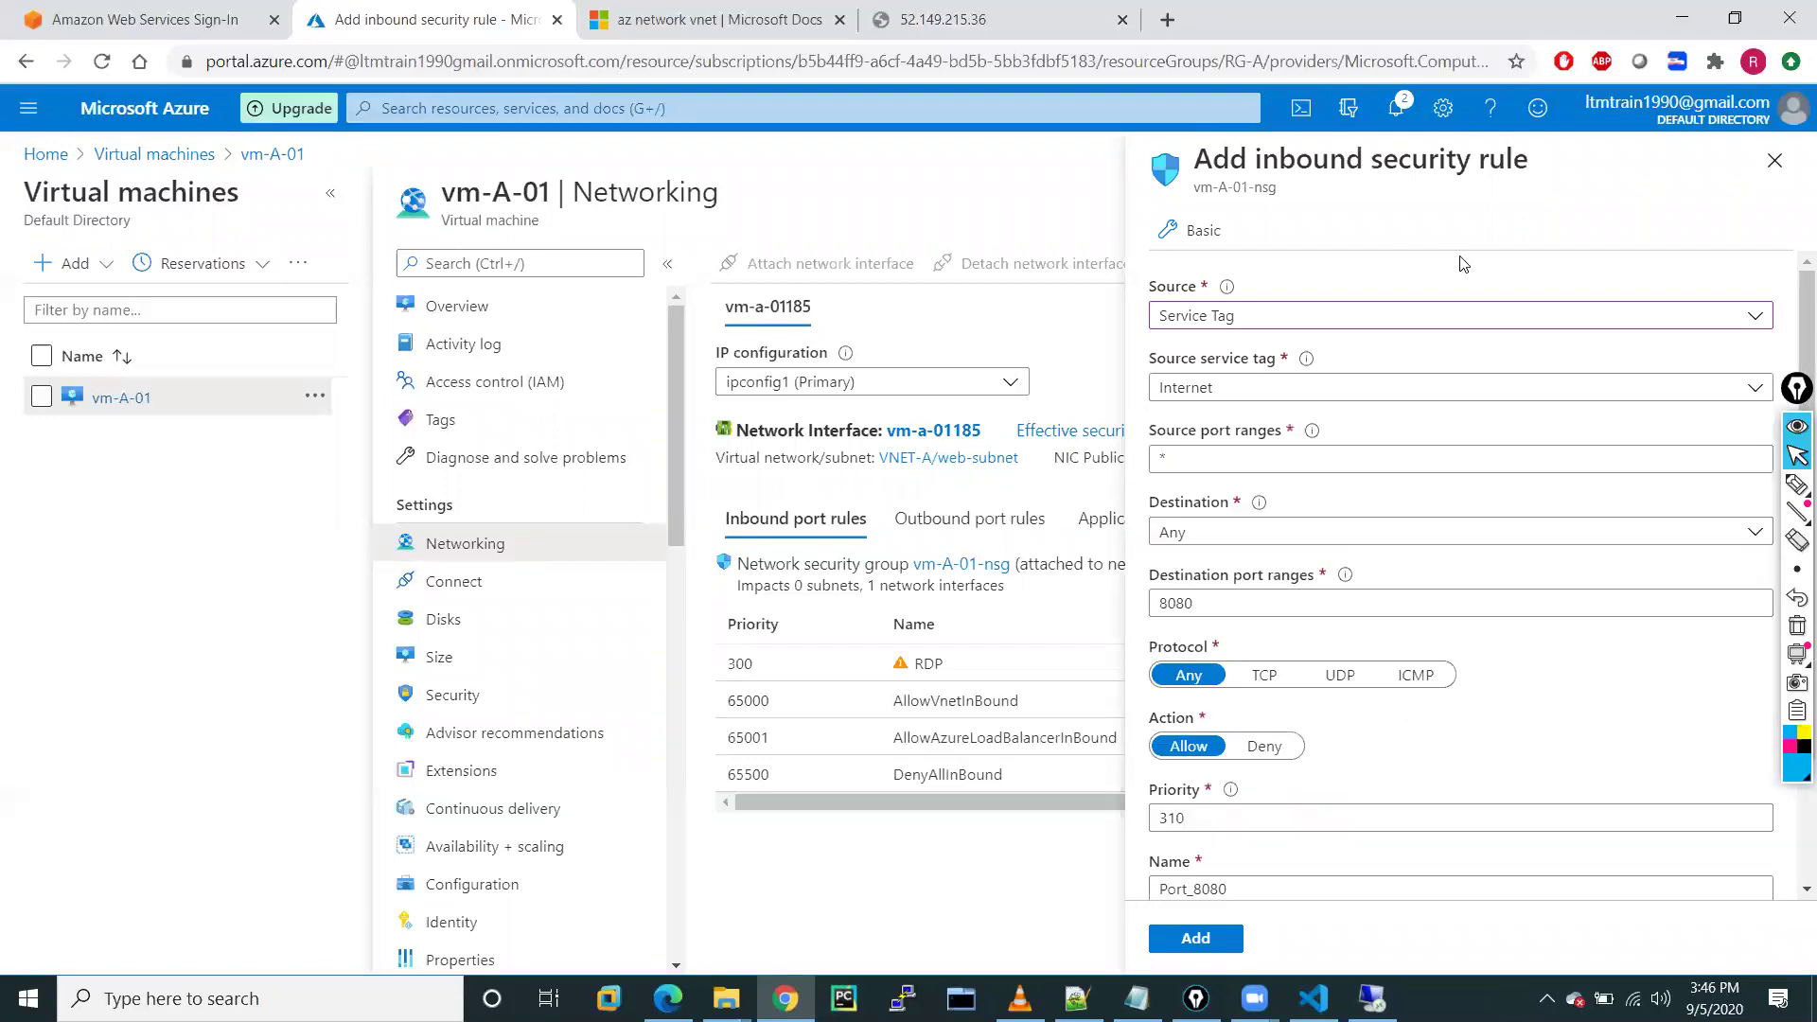
click(1775, 160)
click(1007, 199)
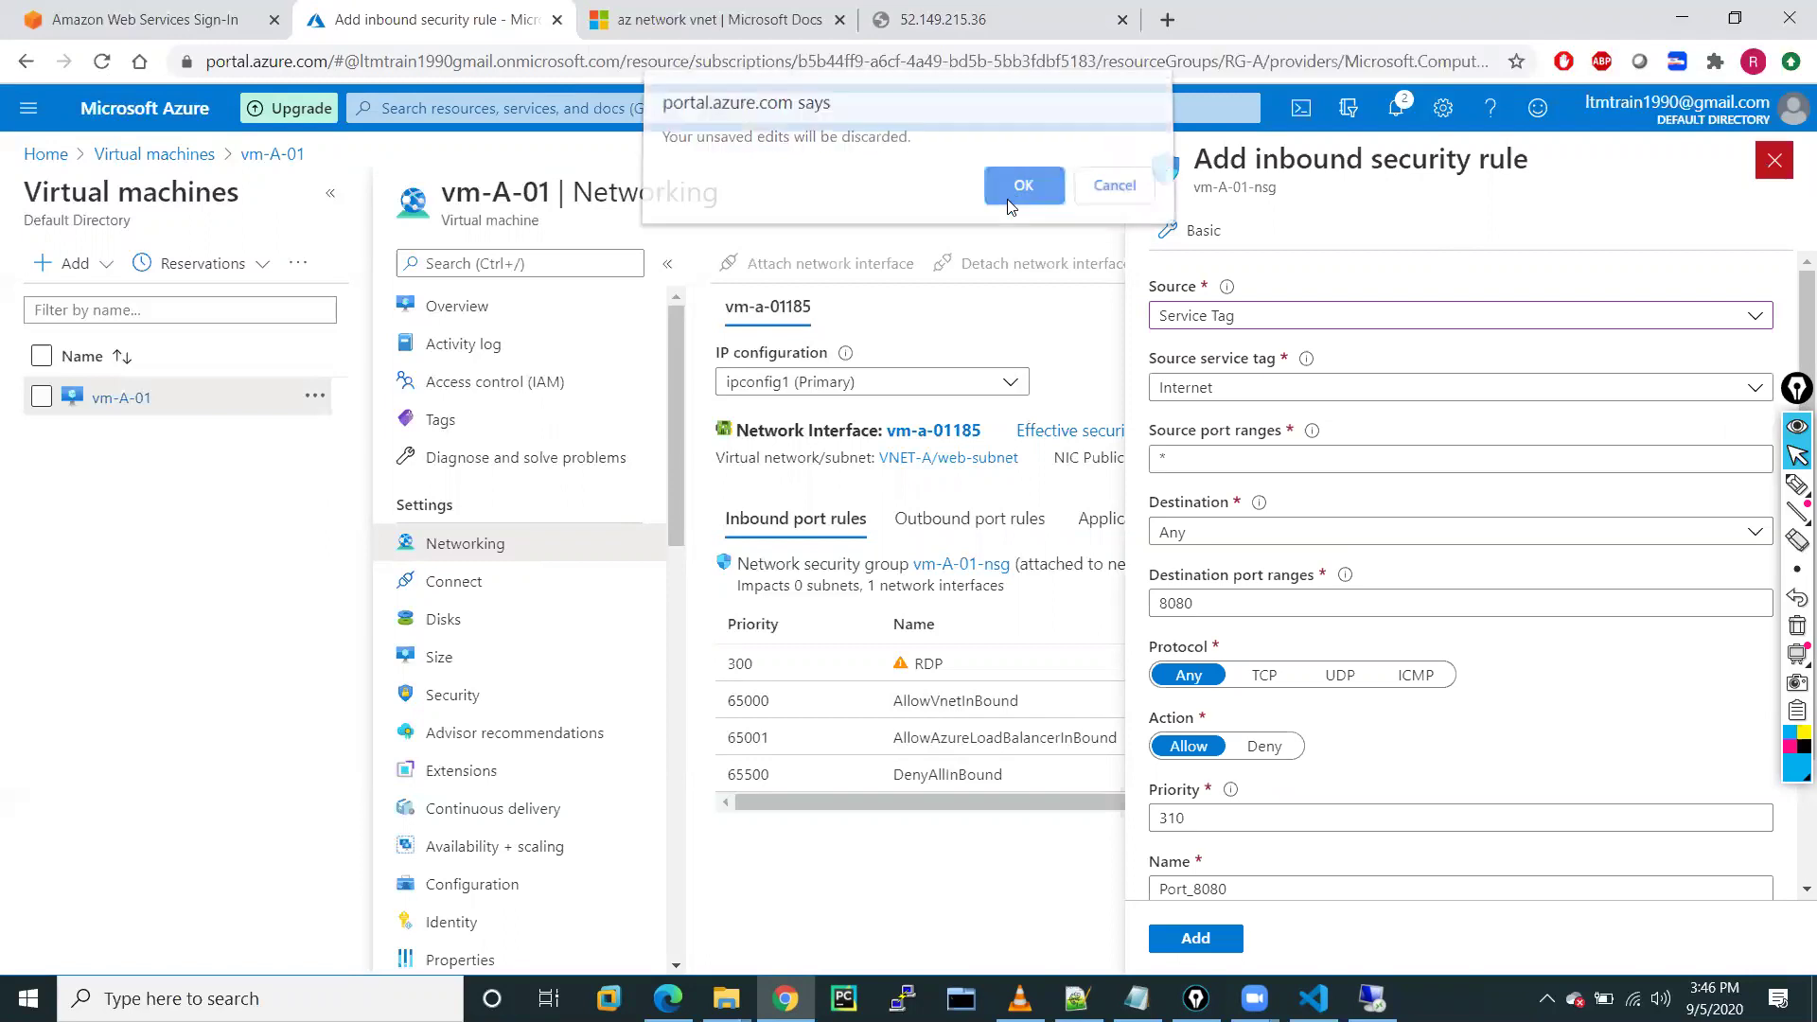